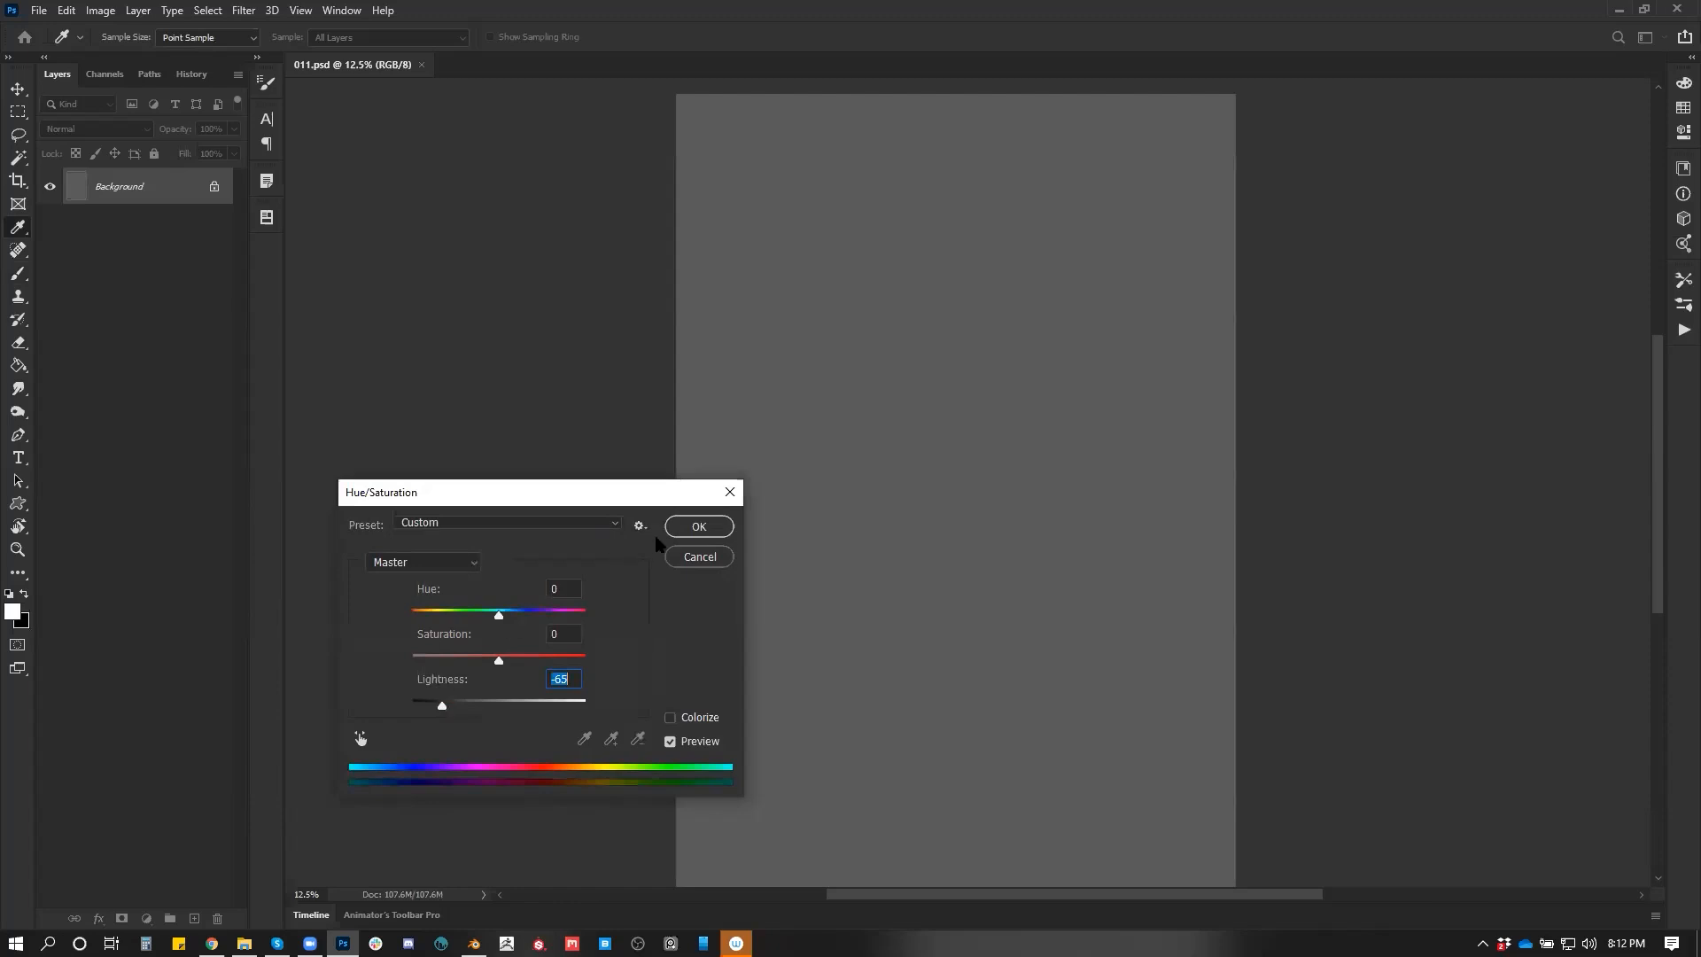
Choose the 250 px textured bristle brush from the Core brush group, make a test stroke, and undo it
right_click(996, 349)
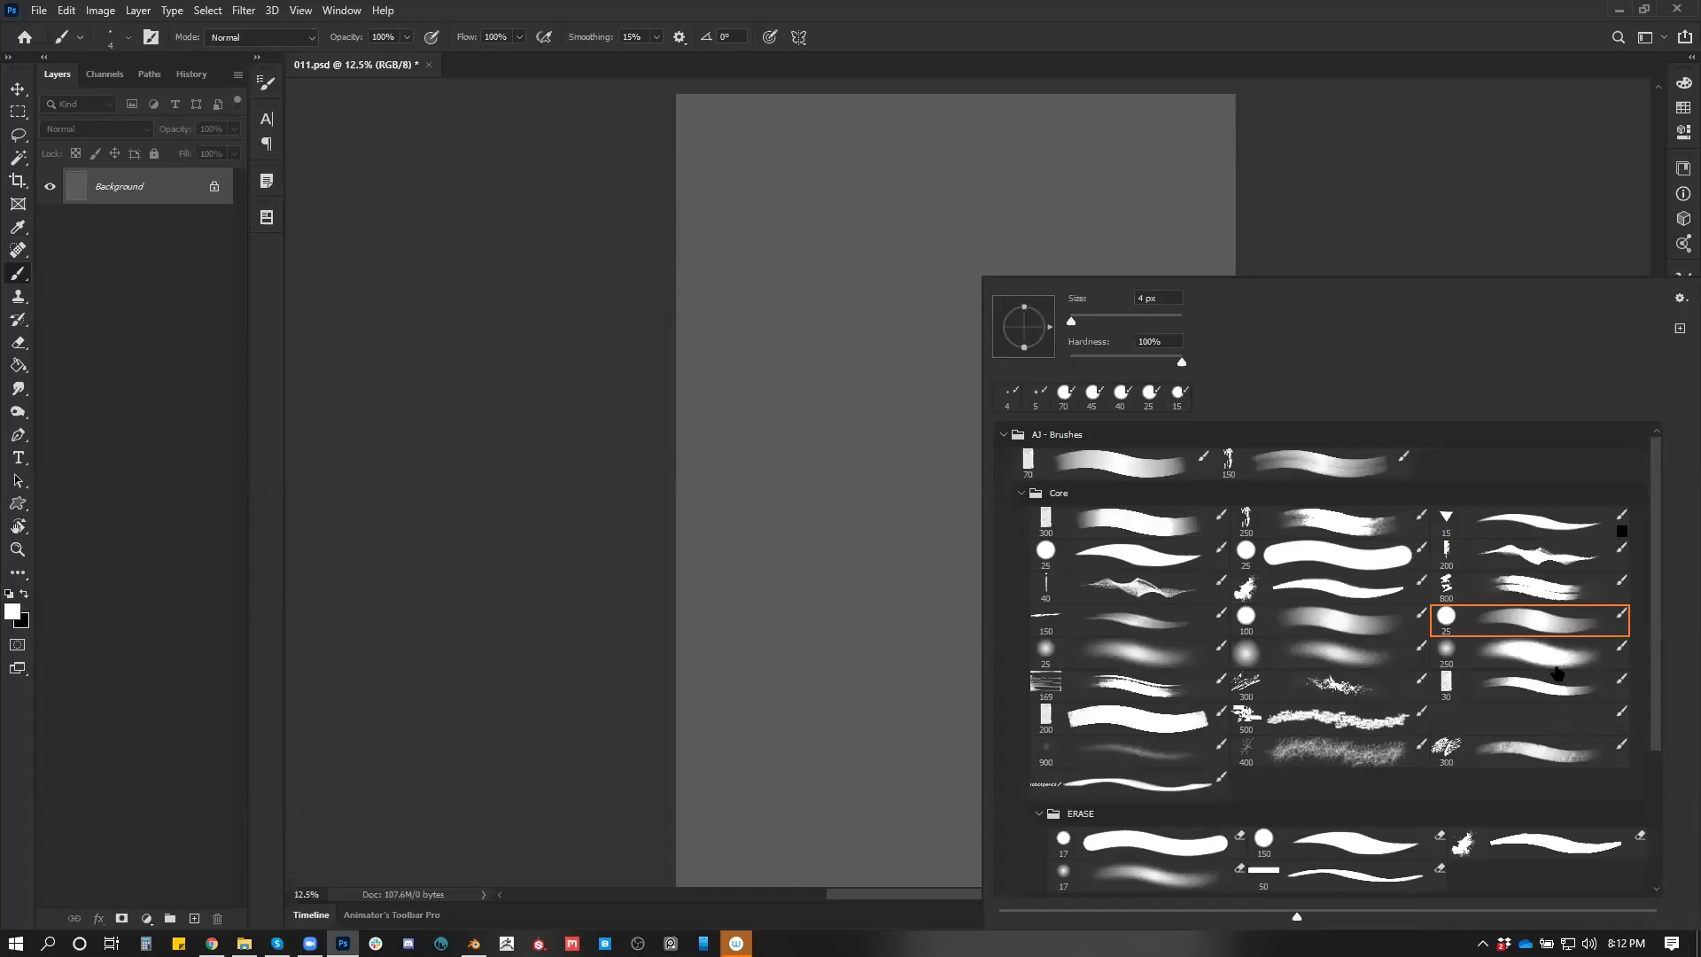
click(472, 182)
right_click(996, 349)
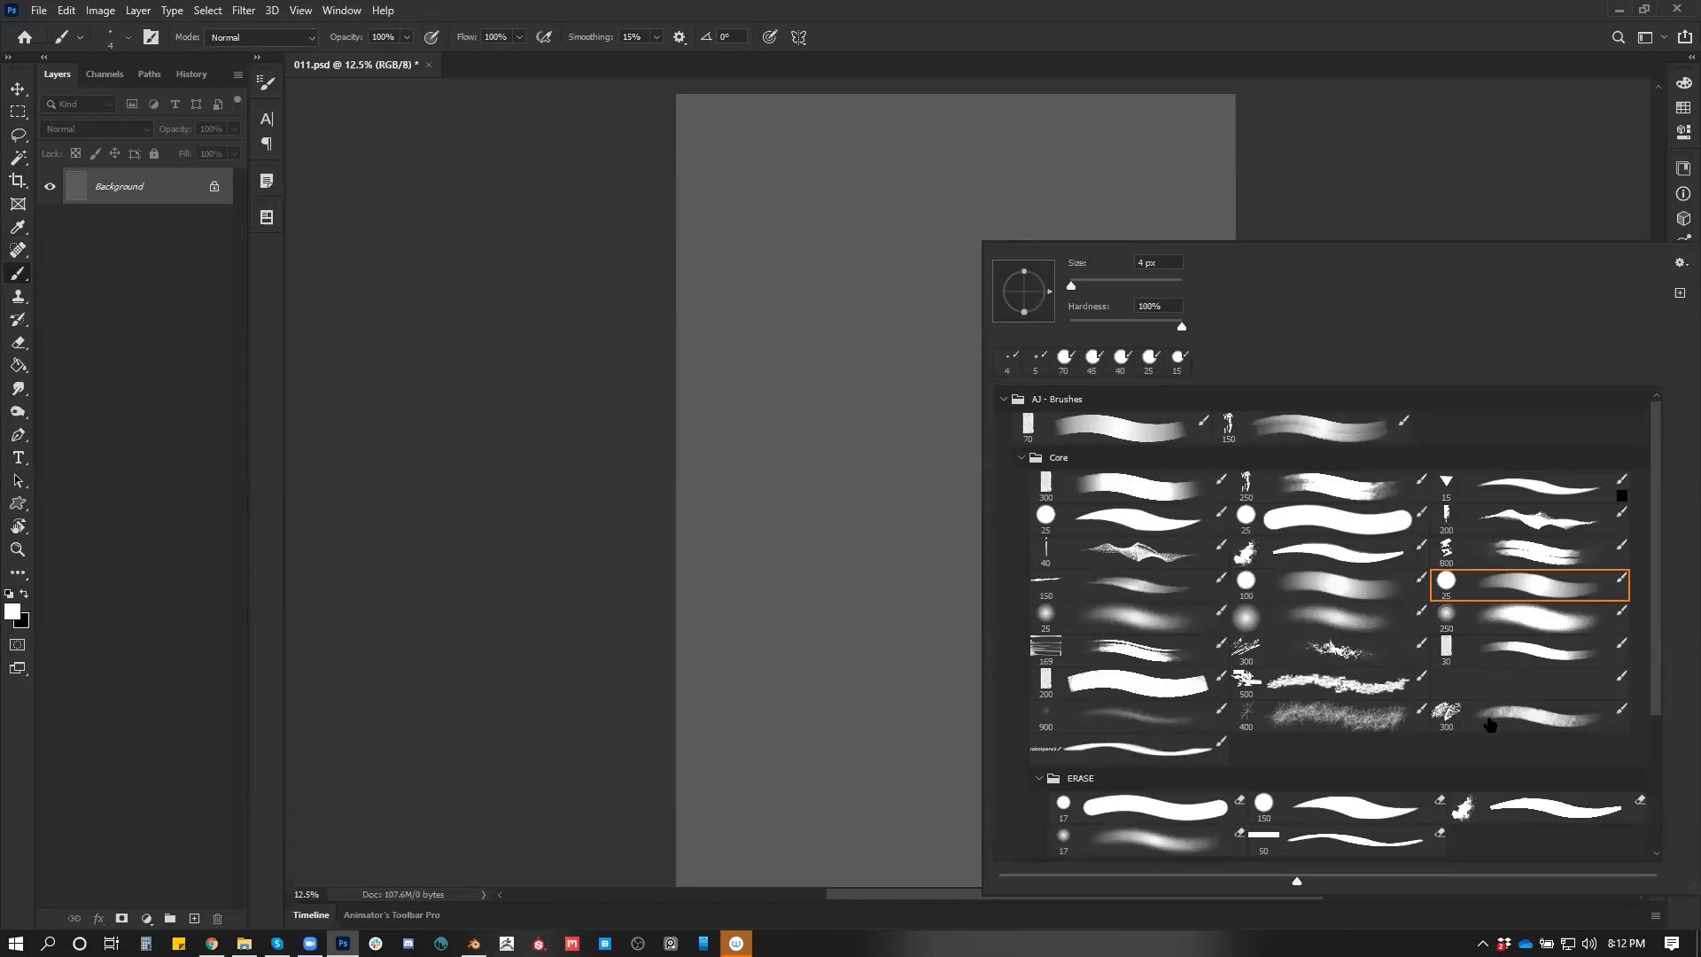
click(1374, 484)
mouse_move(535, 589)
mouse_down()
mouse_move(996, 190)
mouse_move(832, 327)
mouse_up()
key(ctrl+z)
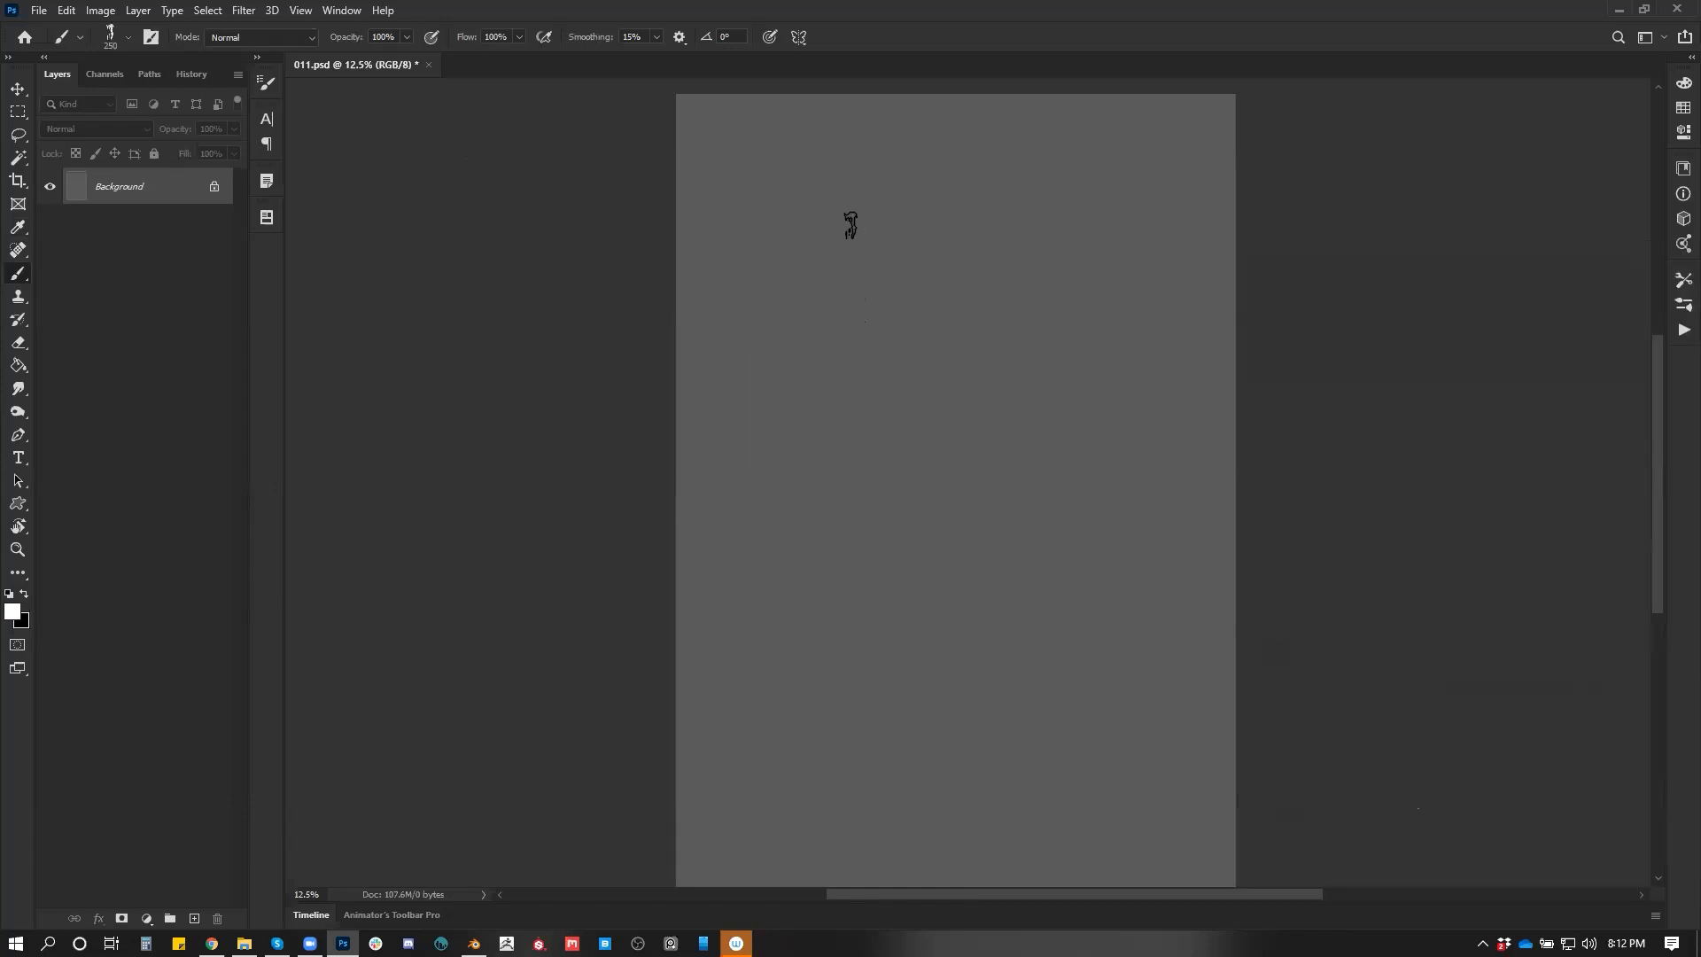
Resize the image to a width of 4500 pixels with proportions linked
key(ctrl+alt+i)
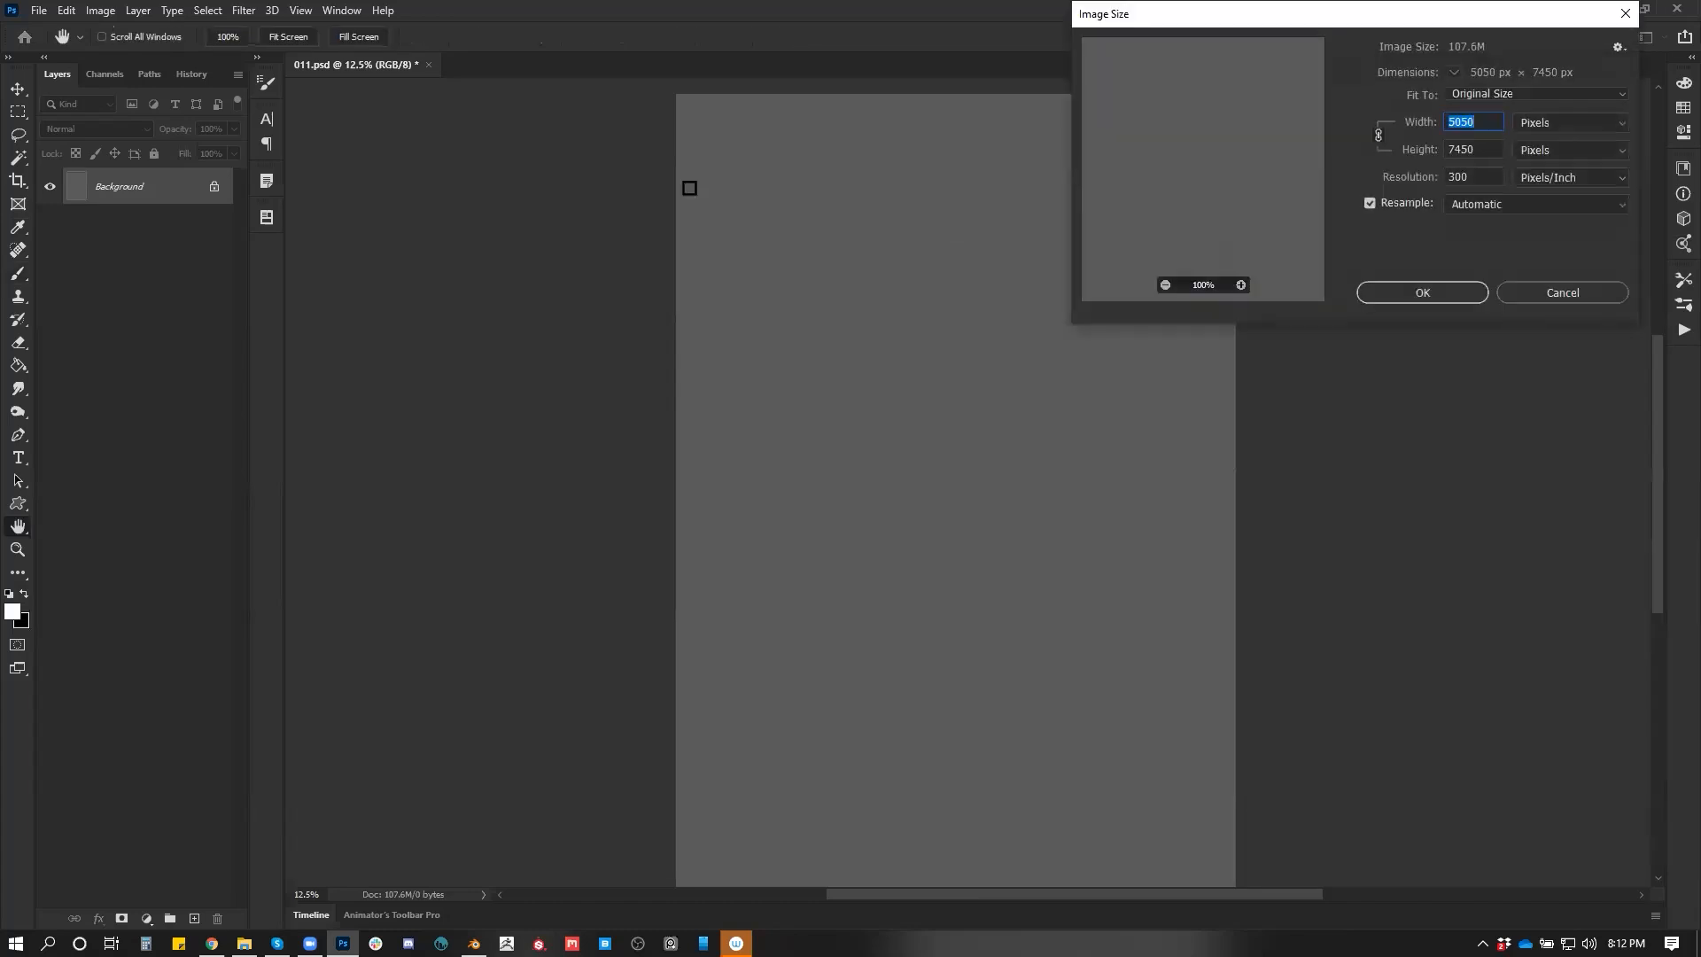
text(4500)
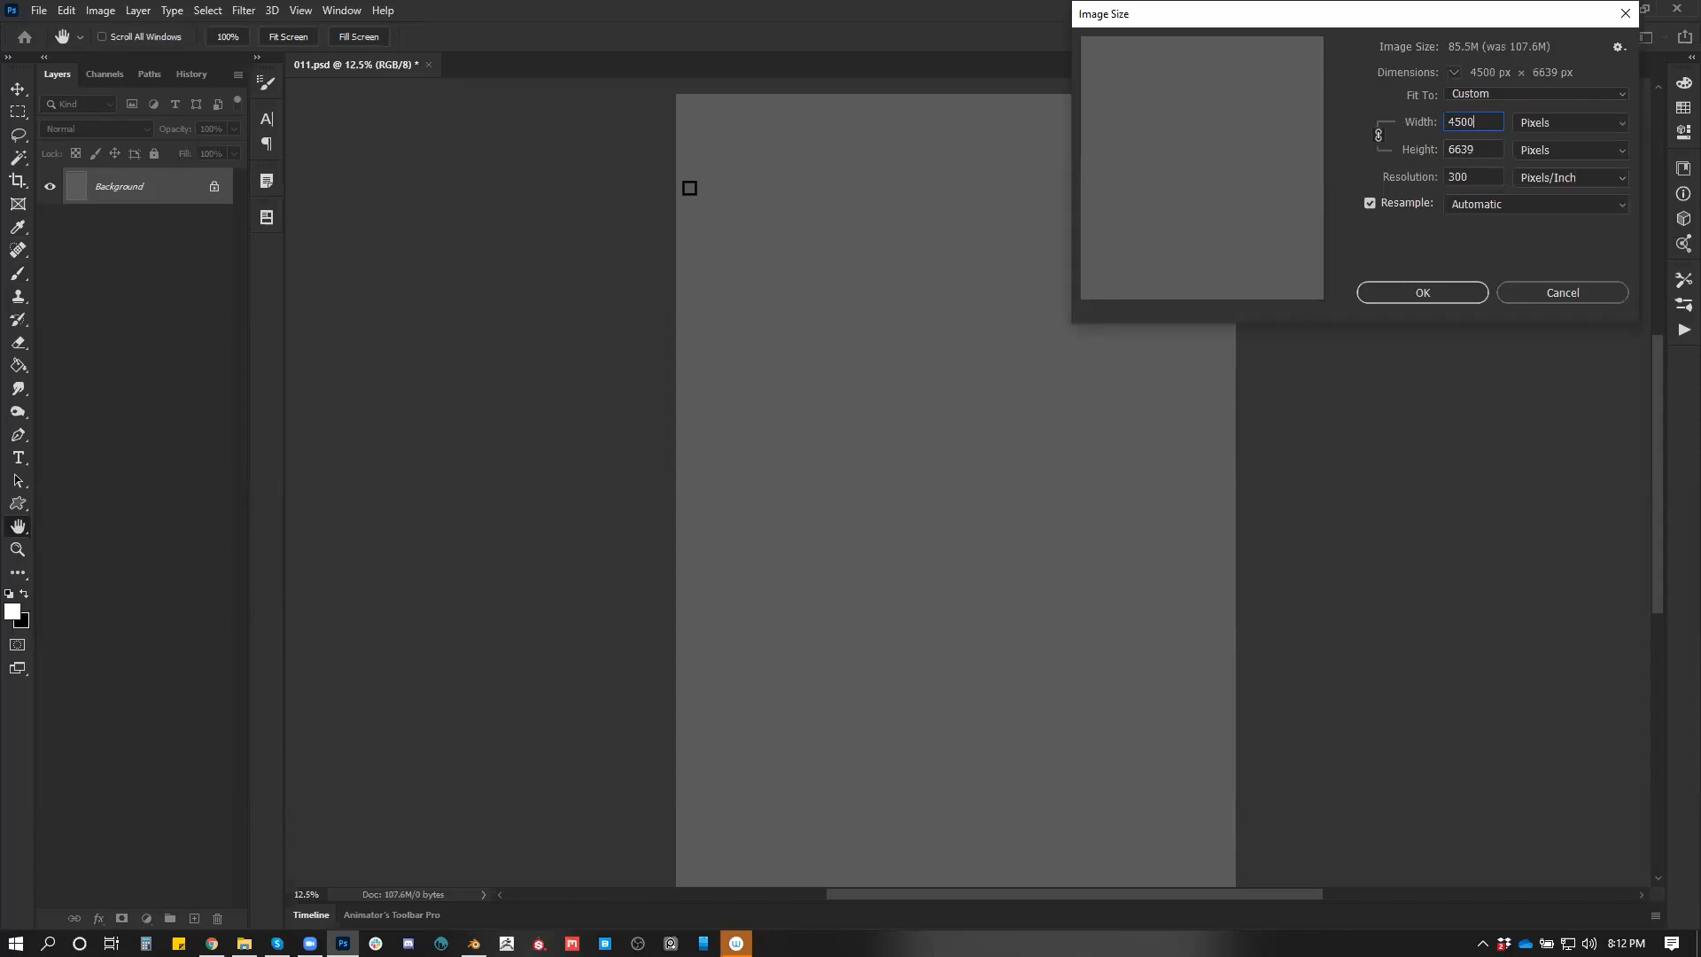
key(Return)
Paint broad, soft dark-gray background strokes across the upper canvas with the textured brush enlarged to 800 px
key(b)
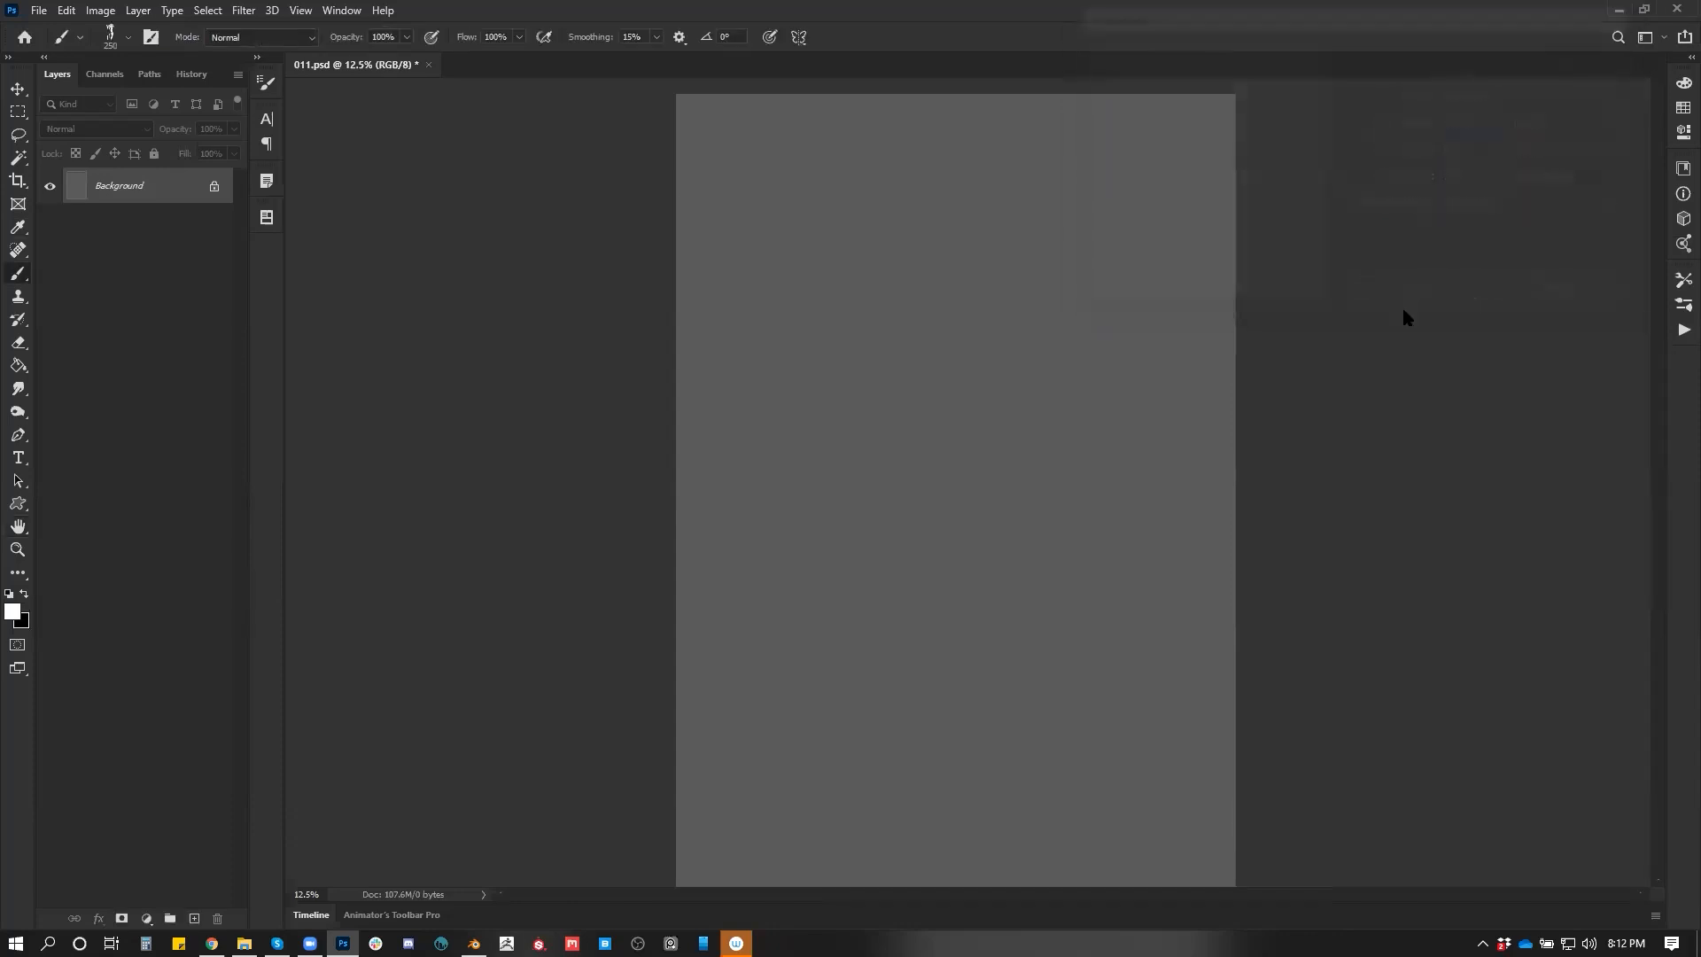
key(x)
key(bracketright)
key(bracketright)
key(bracketright)
key(bracketright)
mouse_move(985, 221)
mouse_down()
mouse_move(931, 248)
mouse_move(975, 220)
mouse_move(1014, 244)
mouse_move(921, 279)
mouse_move(1001, 144)
mouse_move(862, 247)
mouse_up()
alt+click(986, 228)
key(bracketright)
mouse_move(923, 136)
mouse_down()
mouse_move(796, 177)
mouse_move(797, 314)
mouse_up()
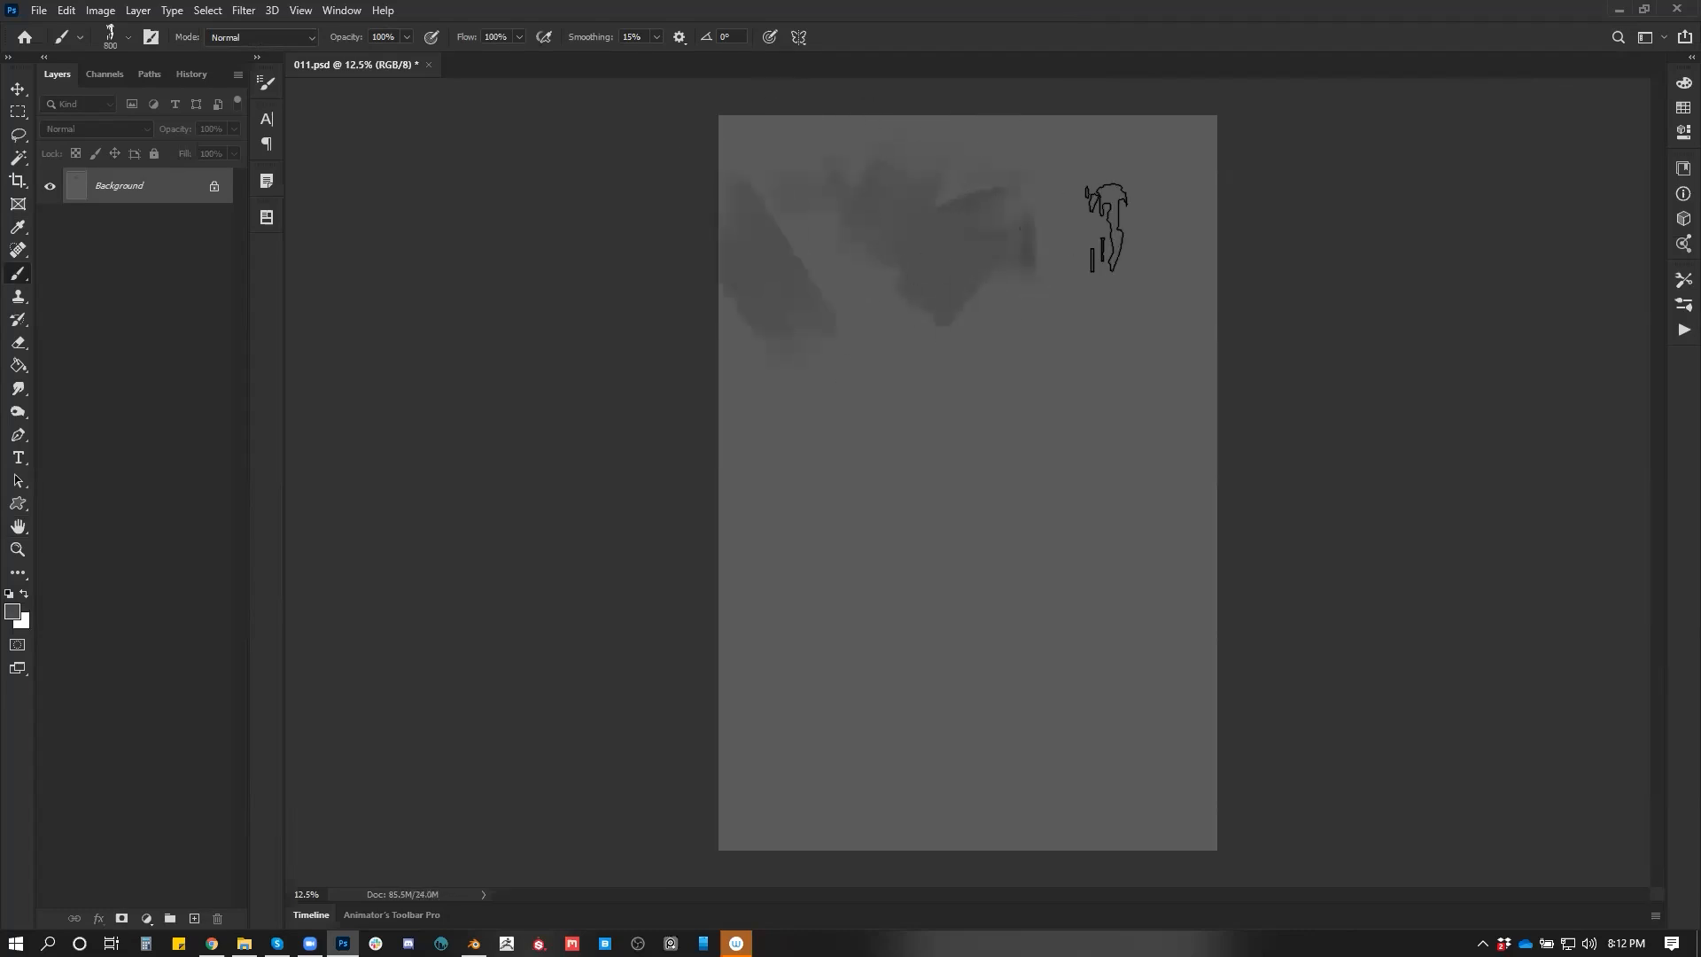
drag(1145, 211, 1074, 300)
drag(873, 360, 992, 353)
Switch to the 150 px thin angled Core brush, enlarge it to 200 px, and paint a black arc for the head's top
right_click(1075, 427)
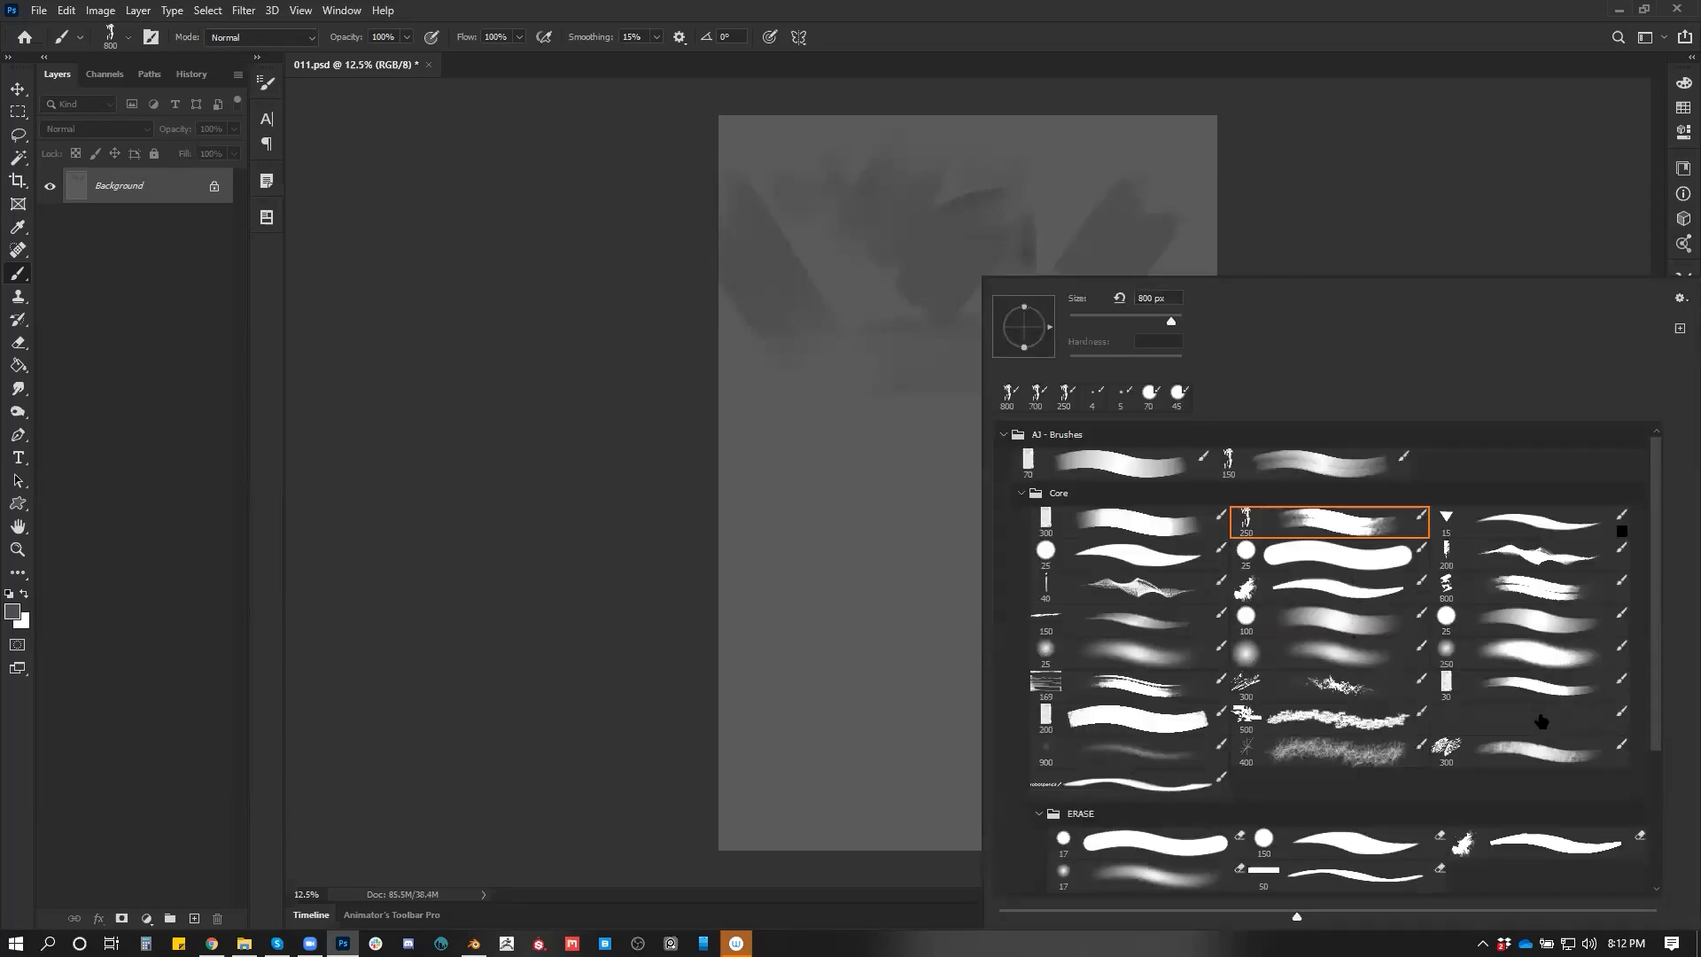
click(1147, 616)
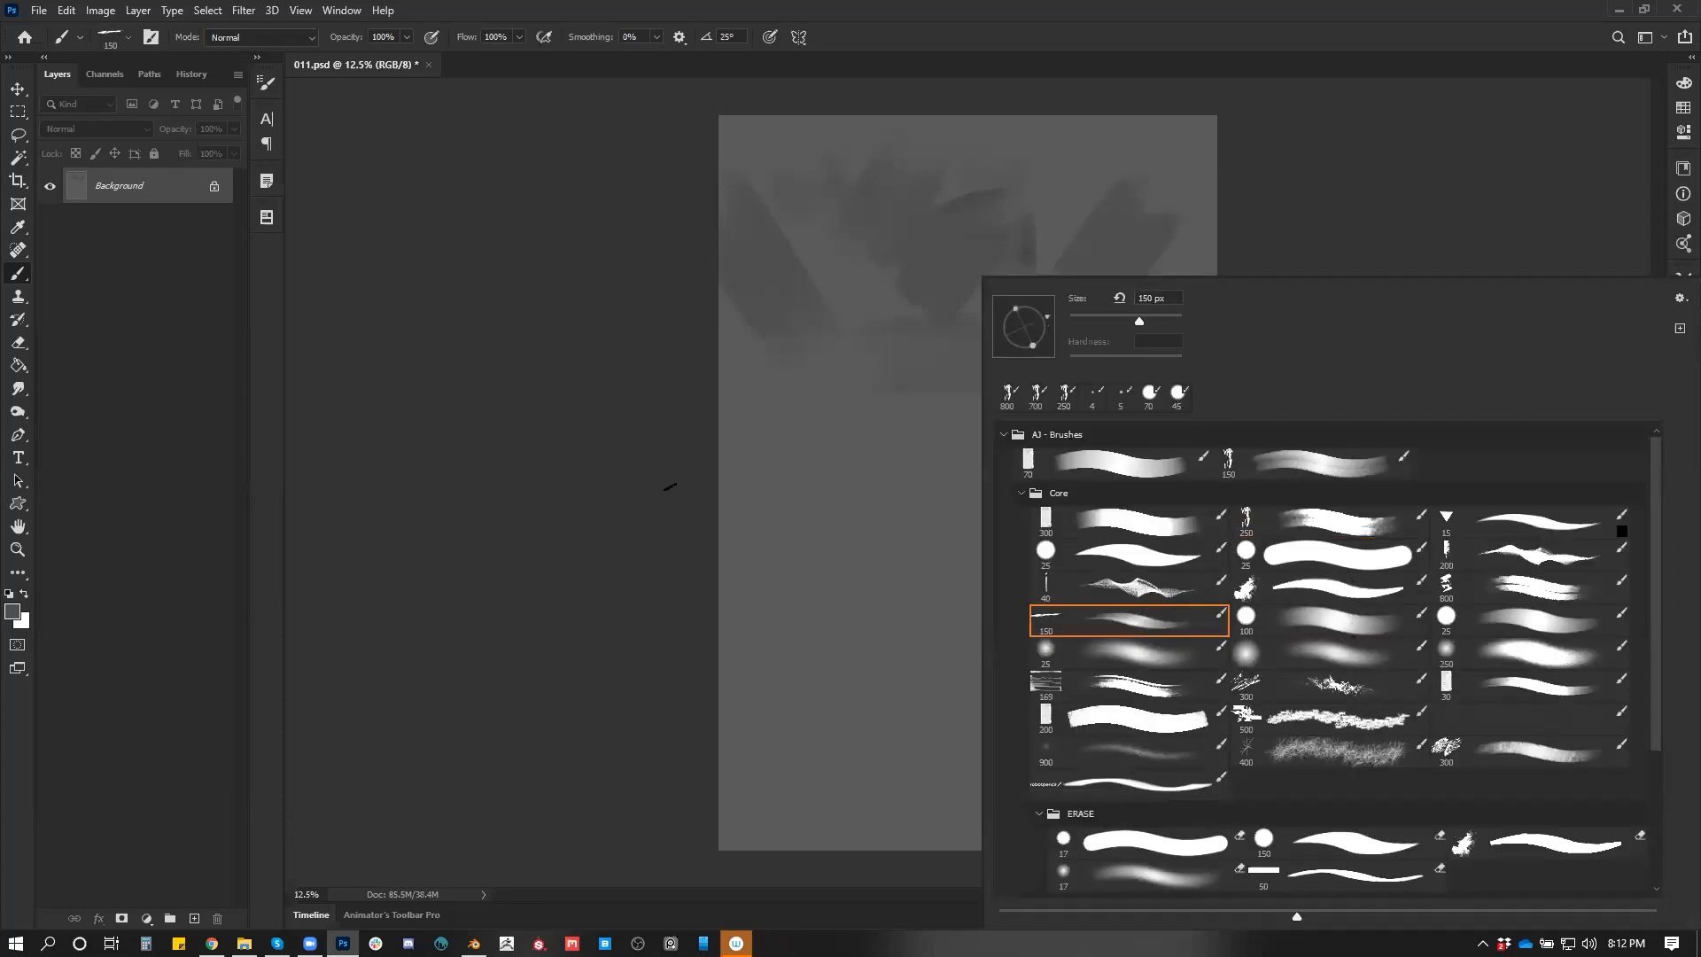
click(822, 519)
key(d)
key(])
drag(912, 235, 1001, 177)
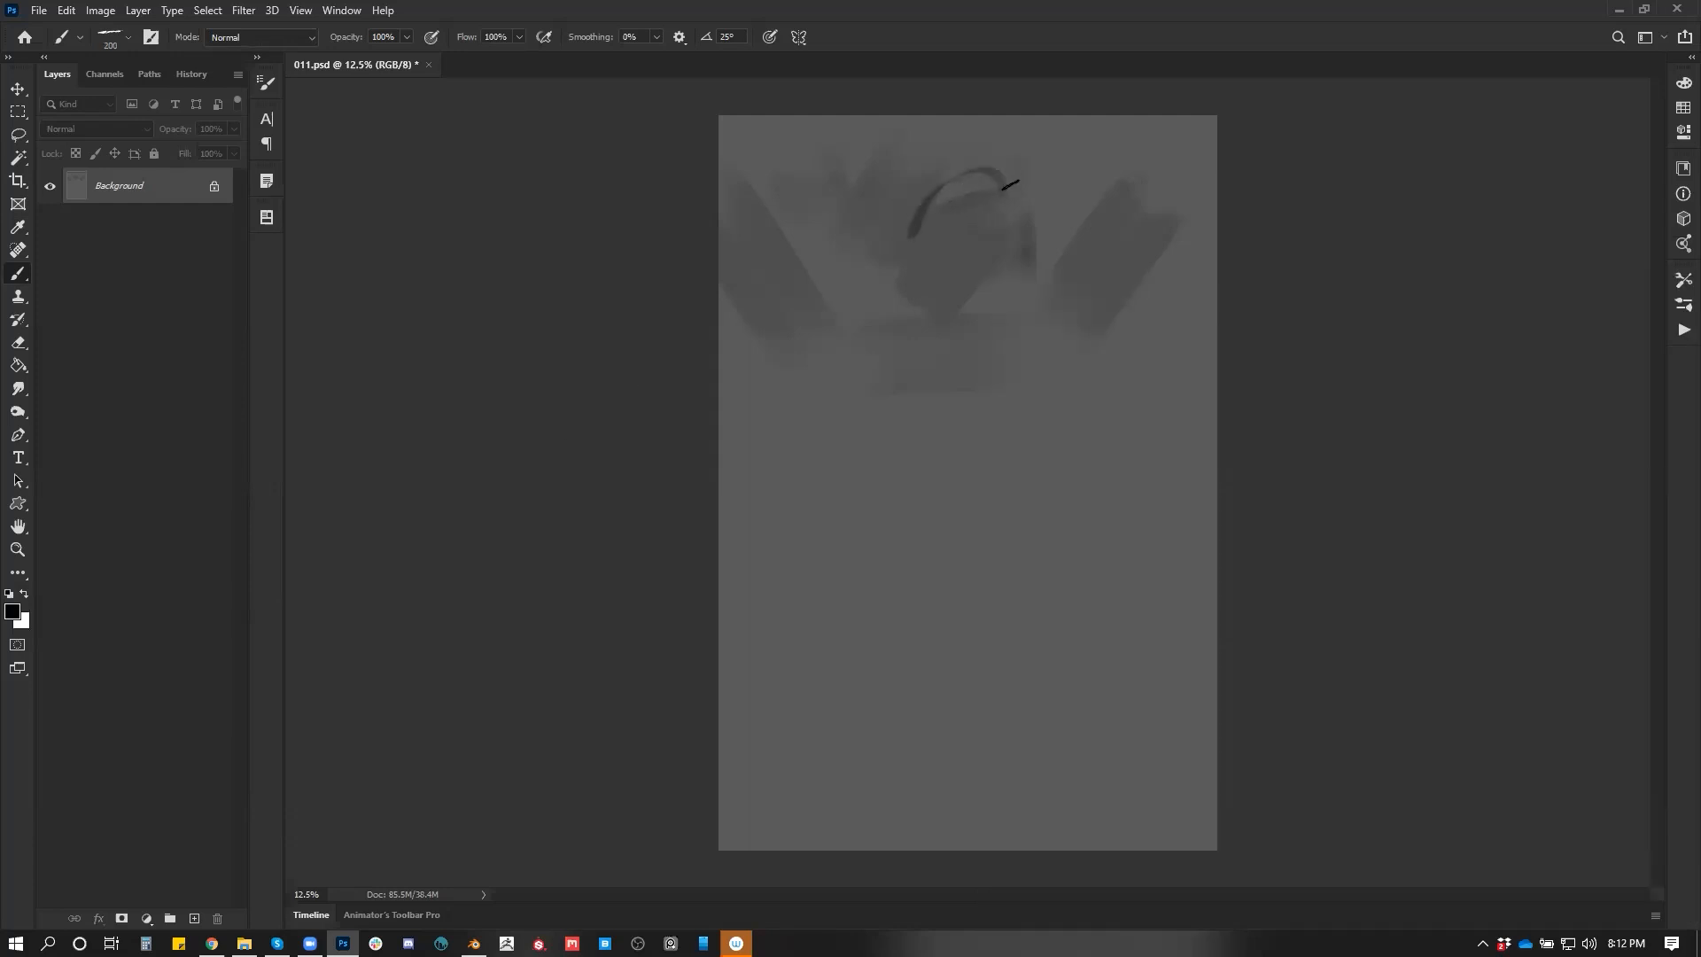
Block in the figure's light head and surround it with dark strokes for the shoulders and chest
key(x)
mouse_move(936, 215)
mouse_down()
mouse_move(966, 188)
mouse_move(941, 226)
mouse_move(951, 188)
mouse_move(972, 213)
mouse_move(955, 235)
mouse_move(993, 181)
mouse_move(925, 240)
mouse_move(950, 258)
mouse_move(1005, 202)
mouse_move(976, 241)
mouse_move(930, 227)
mouse_move(941, 199)
mouse_move(928, 226)
mouse_move(952, 258)
mouse_move(993, 246)
mouse_up()
key(x)
mouse_move(961, 181)
mouse_down()
mouse_move(985, 209)
mouse_move(962, 245)
mouse_move(1008, 226)
mouse_move(962, 242)
mouse_move(982, 225)
mouse_move(957, 186)
mouse_move(925, 243)
mouse_move(898, 243)
mouse_move(915, 303)
mouse_move(927, 223)
mouse_move(972, 284)
mouse_up()
key(x)
key(x)
mouse_move(1004, 203)
mouse_down()
mouse_move(1010, 190)
mouse_move(978, 267)
mouse_move(1037, 230)
mouse_move(1005, 292)
mouse_up()
drag(1027, 233, 943, 297)
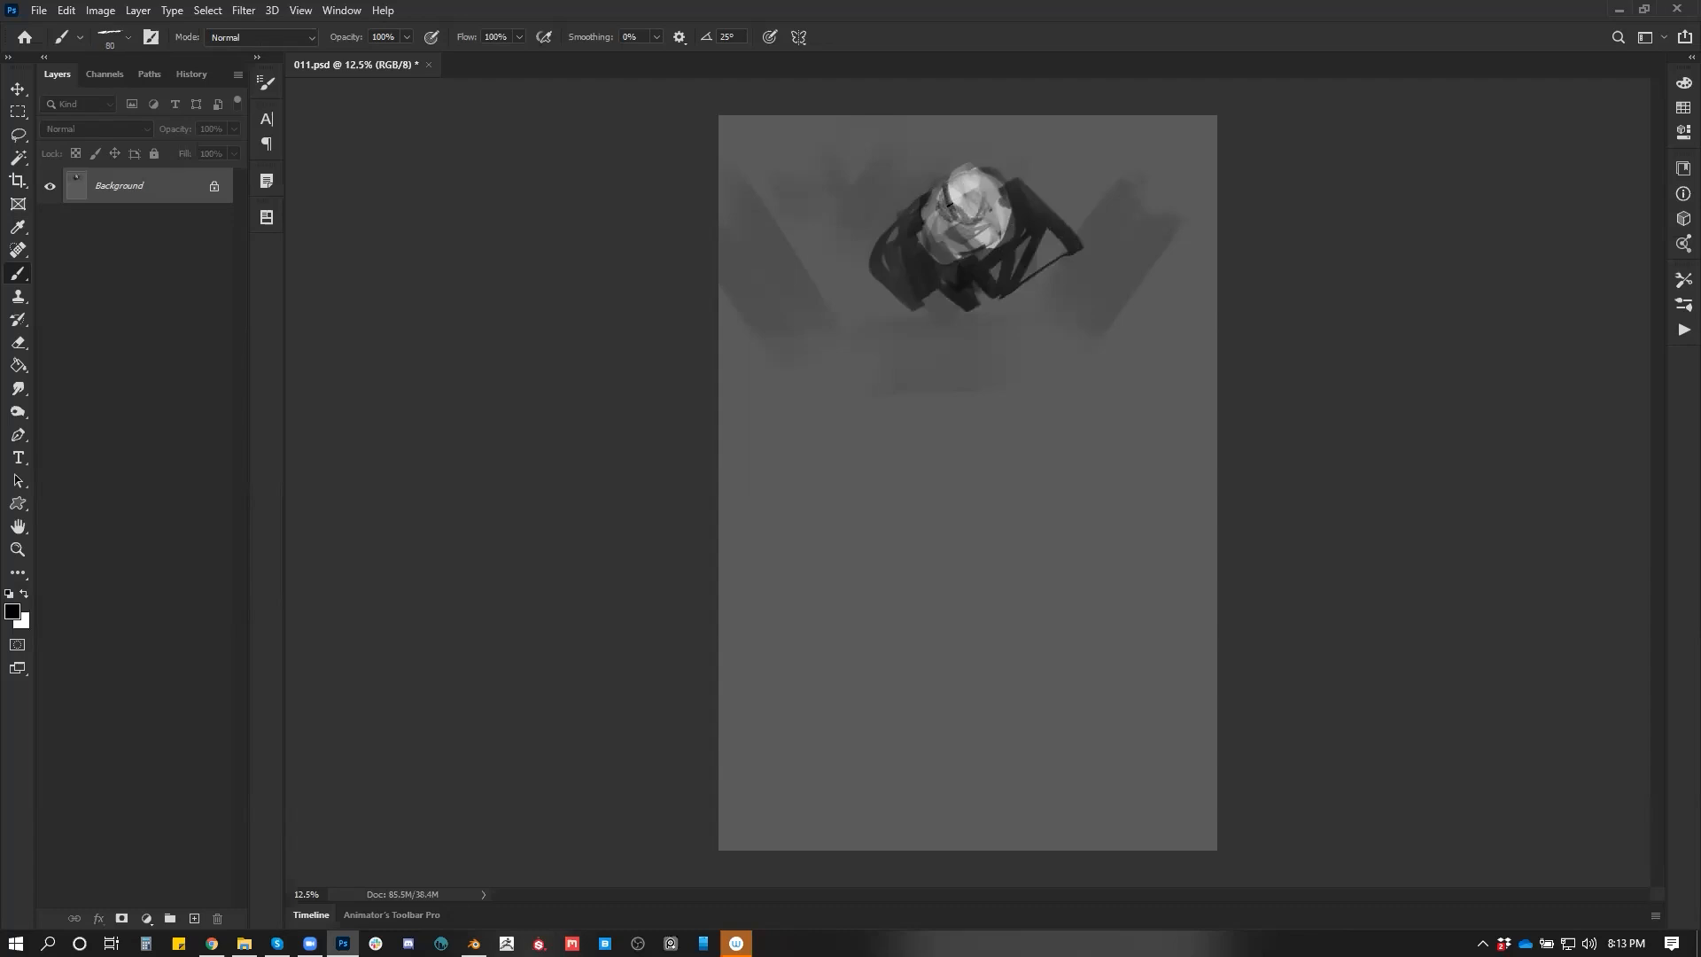
Refine the planes of the face and neck with gray tones sampled from the head
alt+click(968, 227)
mouse_move(953, 225)
mouse_down()
mouse_move(967, 251)
mouse_move(946, 264)
mouse_move(931, 209)
mouse_move(927, 239)
mouse_up()
key(ctrl+z)
key(d)
alt+click(935, 216)
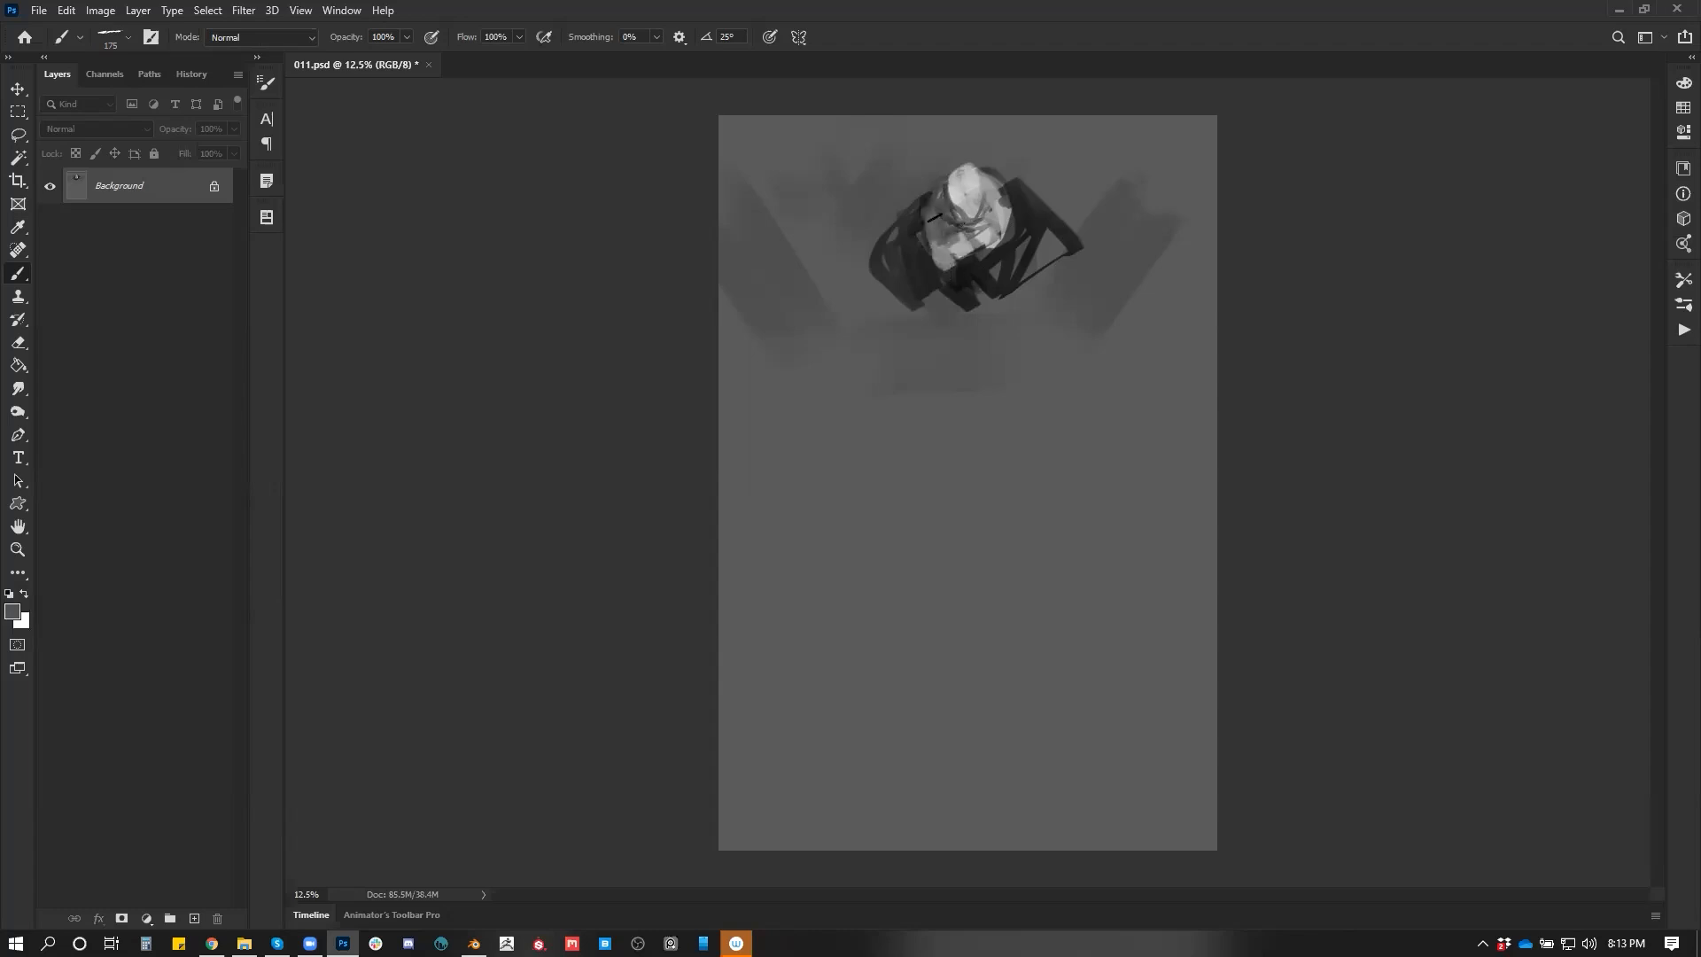
Extend the dark torso down to the waist and fill in both shoulders using a 150 px brush
key(bracketleft)
drag(879, 279, 891, 221)
mouse_move(930, 299)
mouse_down()
mouse_move(1024, 328)
mouse_move(1038, 262)
mouse_move(914, 344)
mouse_move(906, 363)
mouse_move(943, 406)
mouse_move(922, 355)
mouse_move(946, 410)
mouse_up()
mouse_move(1027, 277)
mouse_down()
mouse_move(1045, 343)
mouse_move(1007, 399)
mouse_move(1006, 321)
mouse_move(987, 388)
mouse_up()
mouse_move(1027, 288)
mouse_down()
mouse_move(1022, 358)
mouse_move(1040, 363)
mouse_up()
mouse_move(1044, 282)
mouse_down()
mouse_move(1074, 249)
mouse_move(1024, 178)
mouse_up()
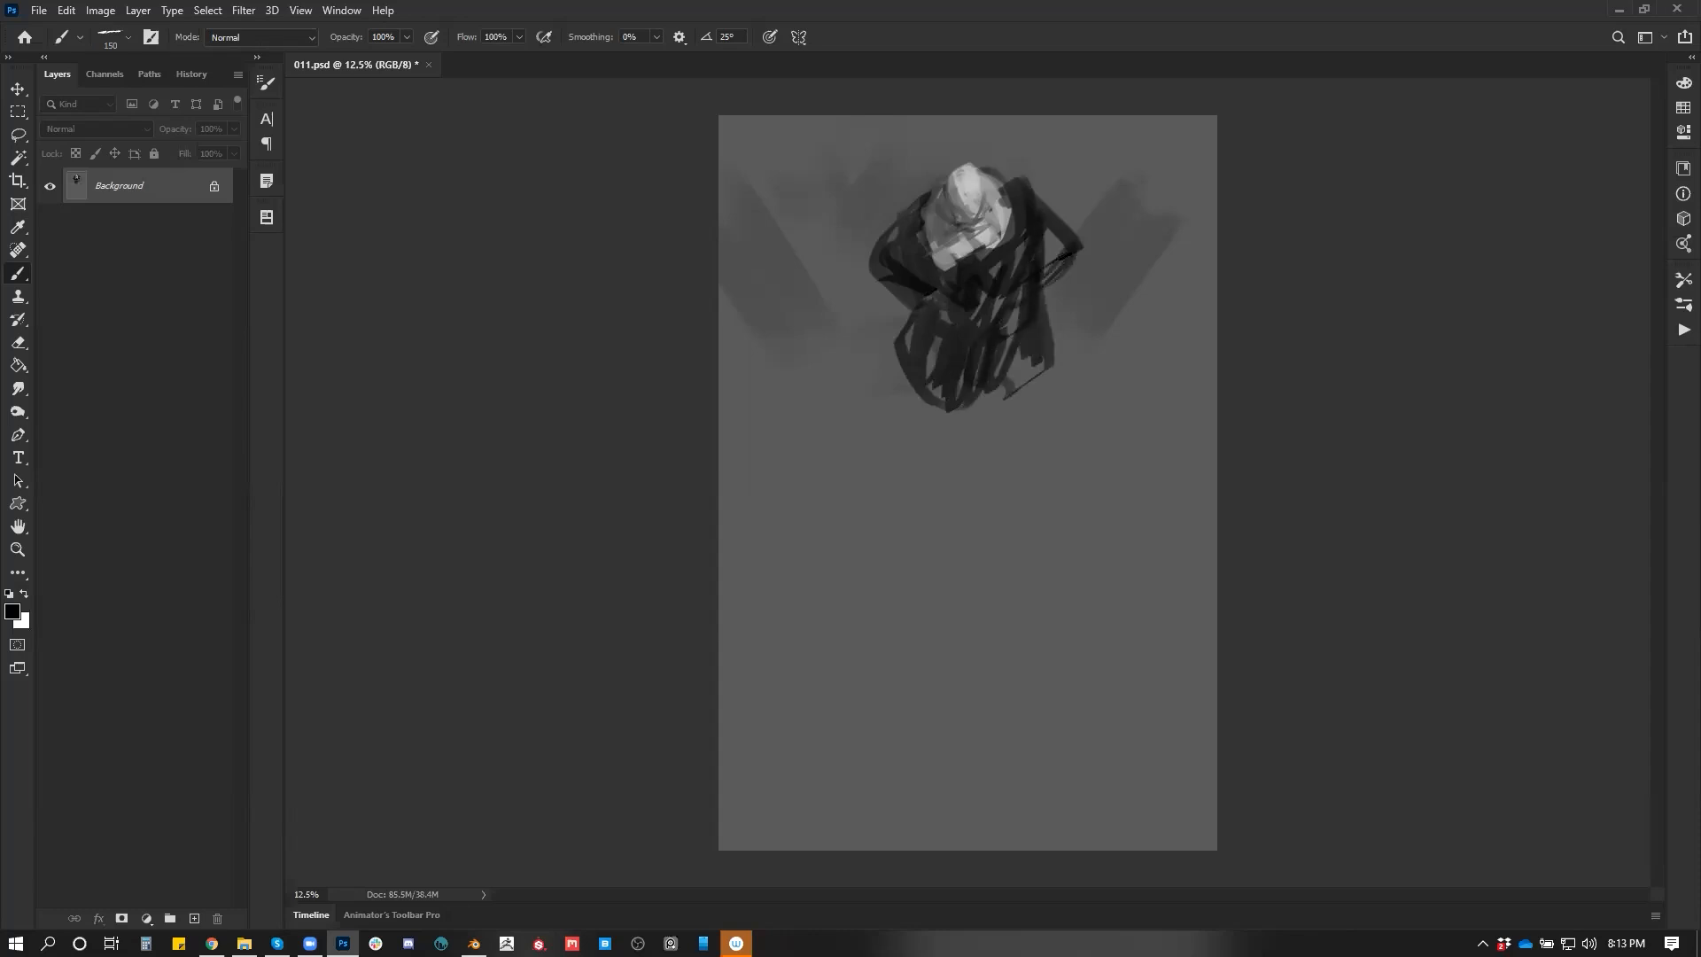
Paint the eyes, nose, mouth and beard area of the face using light and dark tones sampled from the head
click(960, 203)
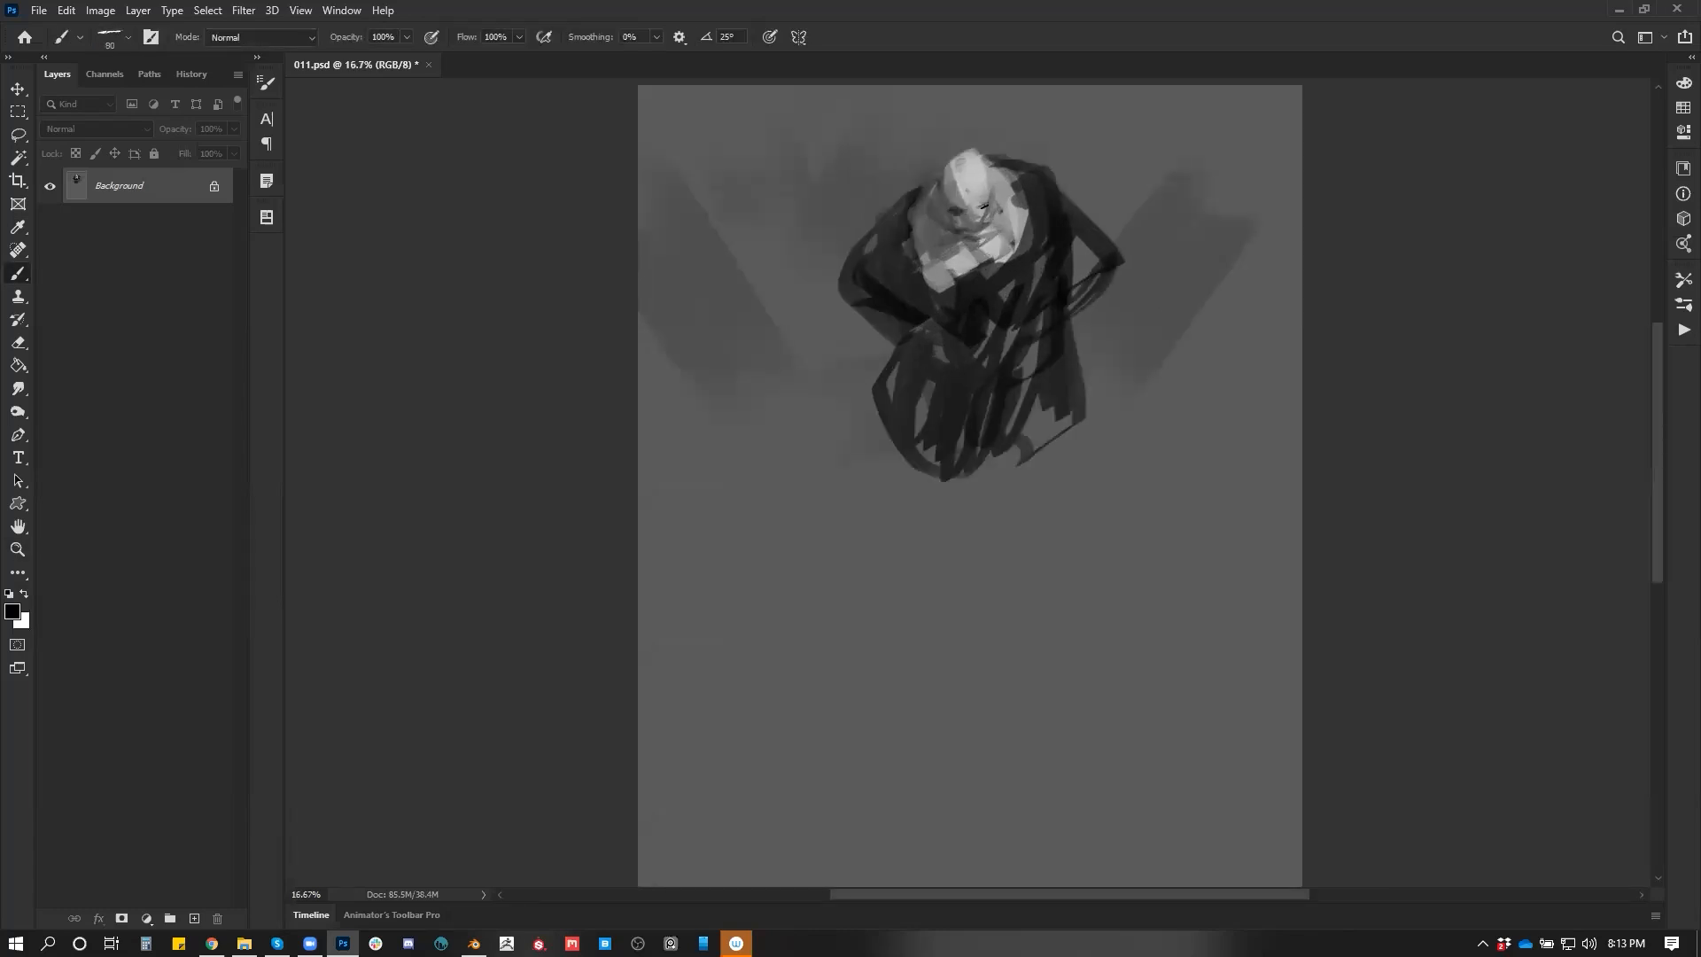
alt+click(959, 205)
alt+click(960, 222)
drag(948, 221, 974, 244)
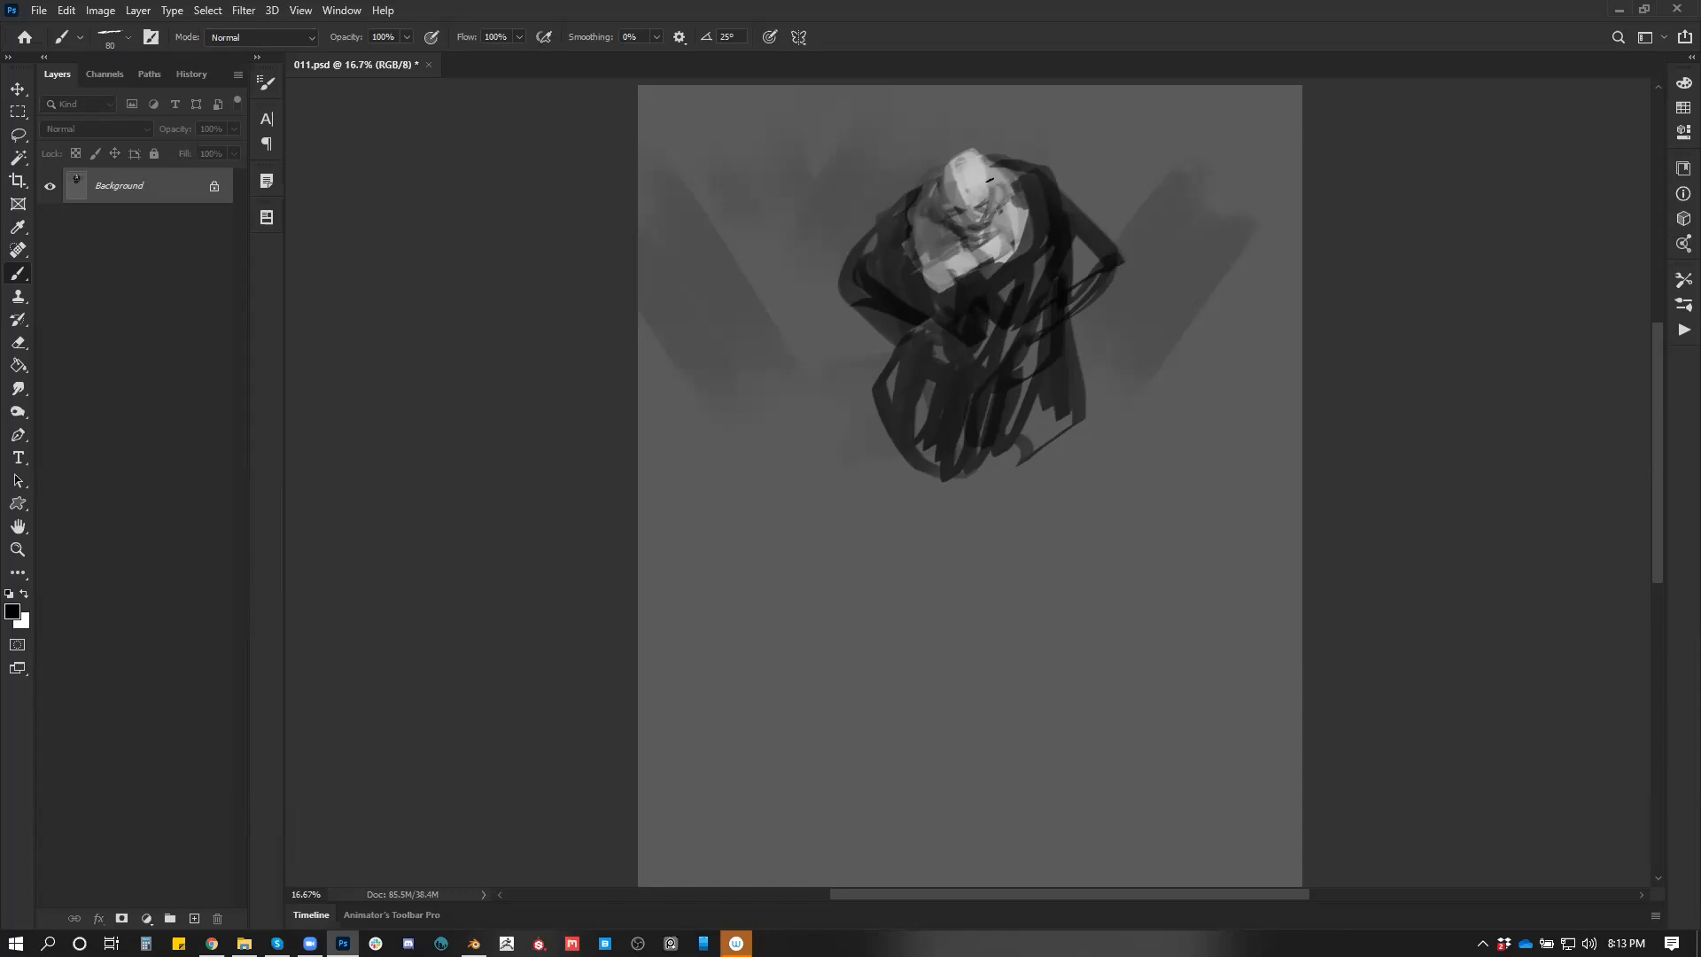
alt+click(979, 161)
alt+click(976, 243)
alt+click(965, 245)
alt+click(958, 258)
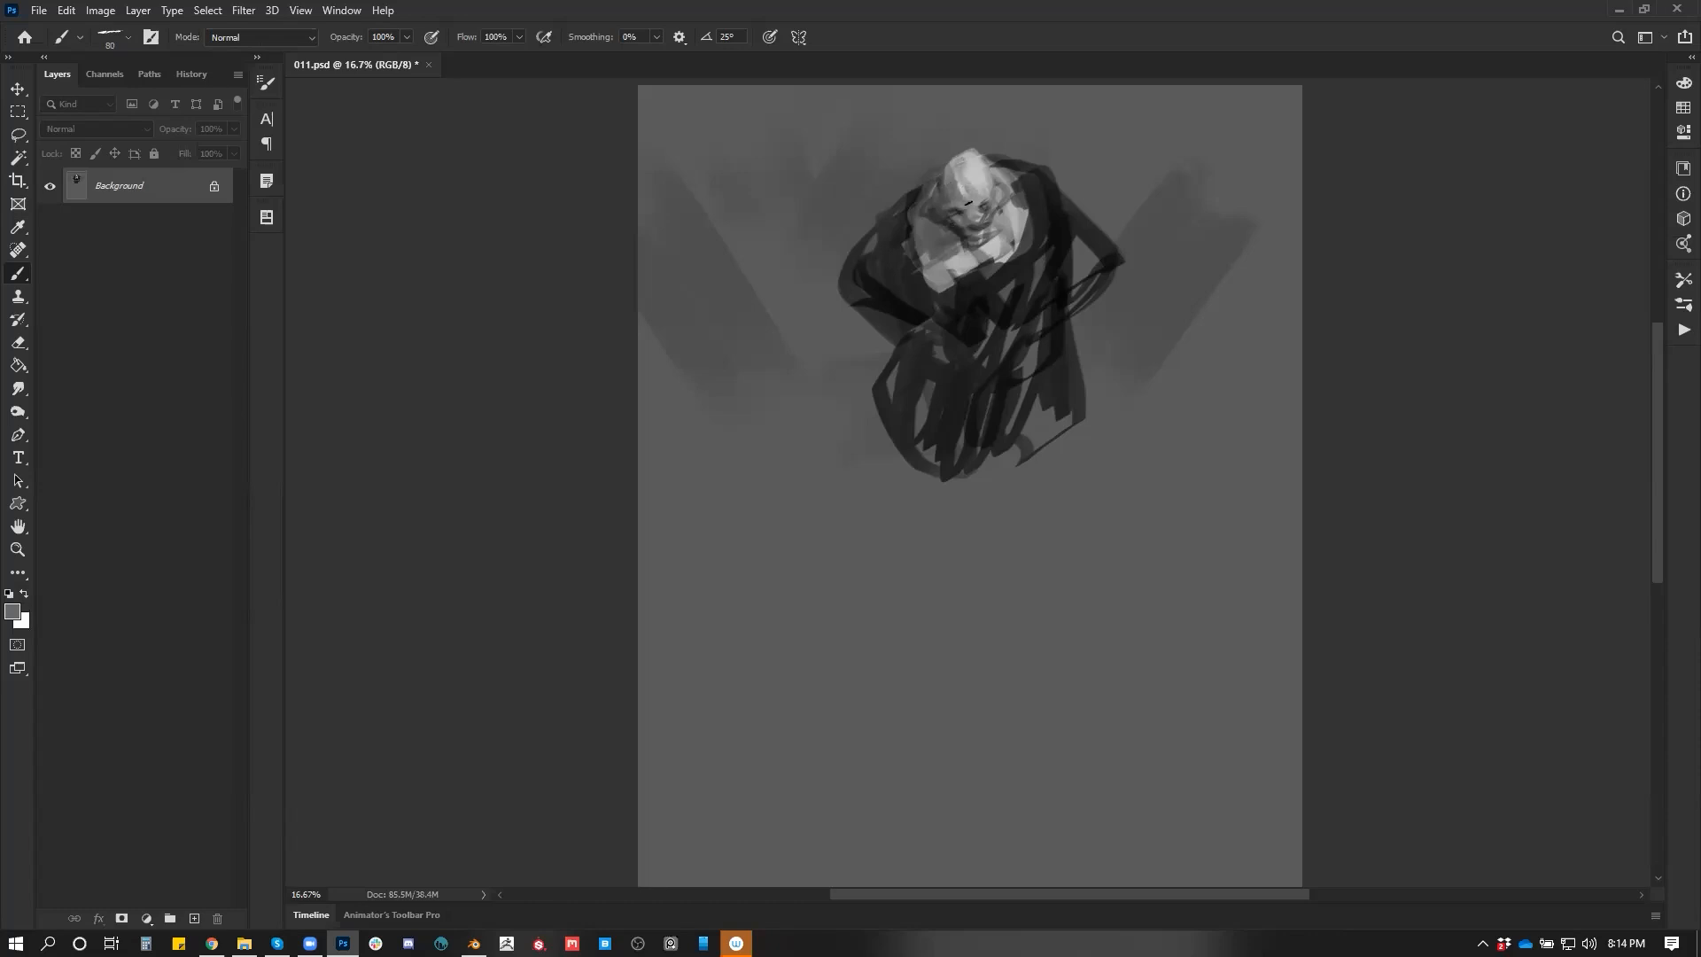
Paint mid-gray skin tones on the collar area and over both shoulders
drag(933, 264, 947, 288)
mouse_move(904, 217)
mouse_down()
mouse_move(872, 292)
mouse_move(912, 306)
mouse_up()
mouse_move(1050, 213)
mouse_down()
mouse_move(1032, 261)
mouse_move(1036, 248)
mouse_up()
mouse_move(1072, 186)
mouse_down()
mouse_move(1054, 257)
mouse_move(1068, 275)
mouse_move(1047, 275)
mouse_up()
key(d)
mouse_move(911, 229)
mouse_down()
mouse_move(924, 278)
mouse_move(1008, 283)
mouse_move(921, 271)
mouse_move(904, 216)
mouse_move(918, 203)
mouse_up()
alt+click(904, 217)
key(d)
key(x)
alt+click(925, 234)
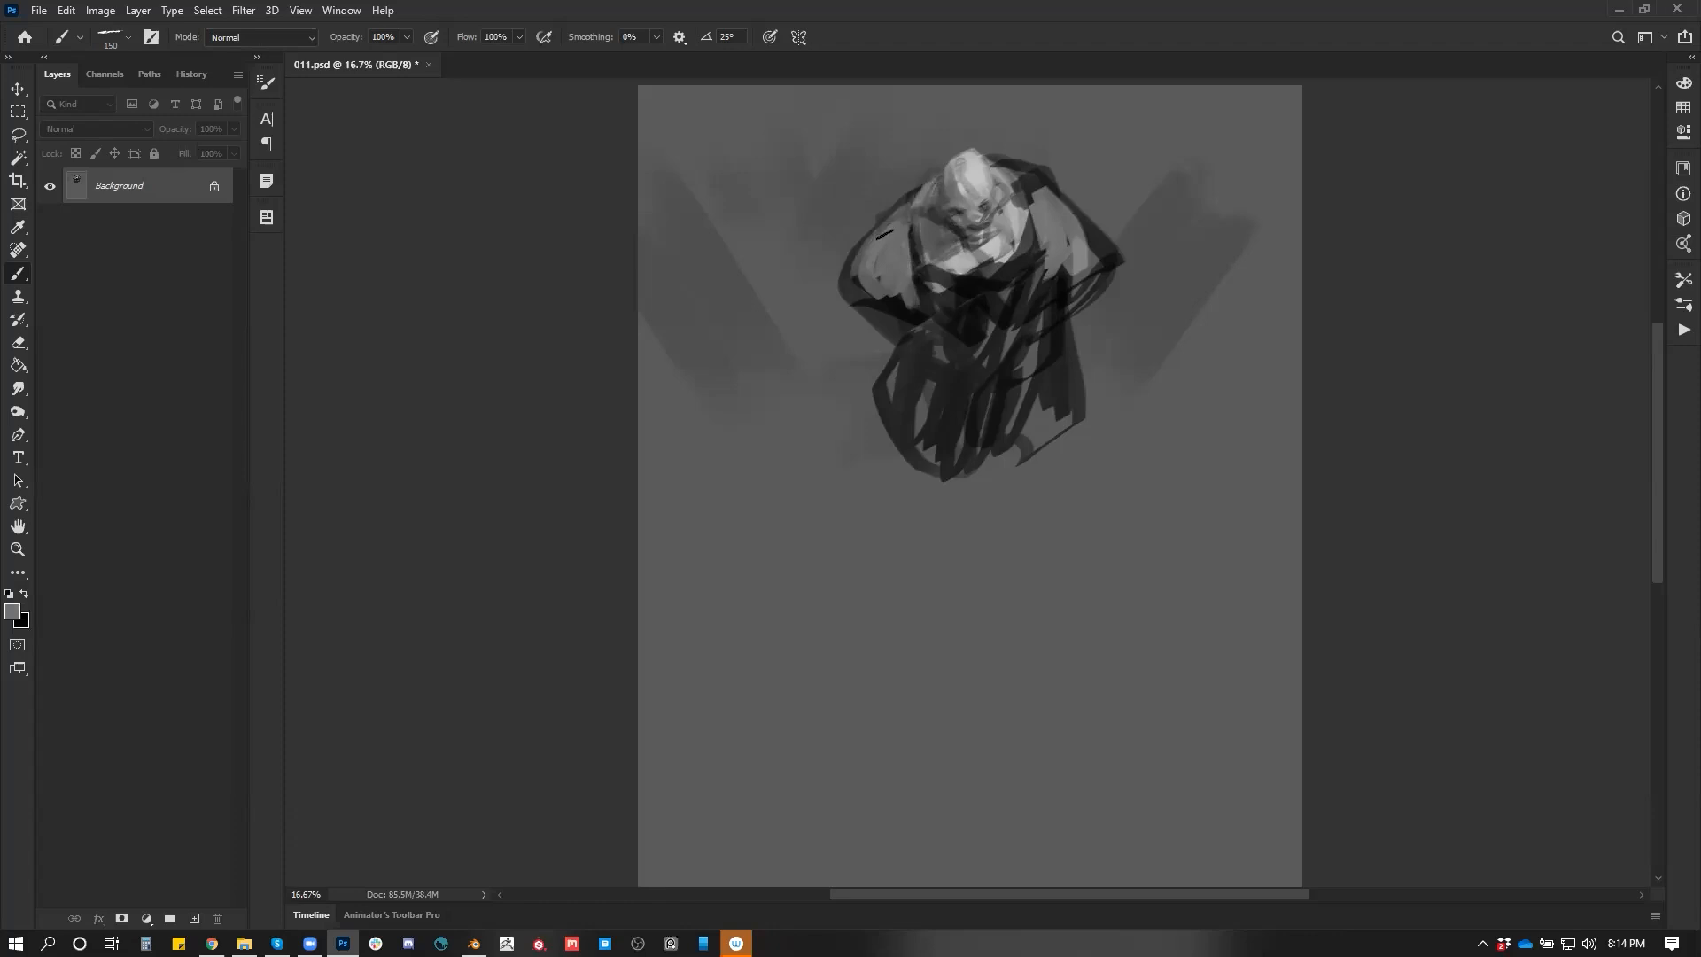
Build up lighter sampled tones on the left shoulder and touch up the top of the right shoulder
key(d)
key(x)
drag(898, 209, 889, 266)
alt+click(893, 228)
alt+click(893, 264)
alt+click(900, 227)
mouse_move(1051, 202)
mouse_down()
mouse_move(1071, 223)
mouse_move(1032, 191)
mouse_up()
Shade beneath the left shoulder and extend the upper arm downward with a sampled gray and a larger brush
key(d)
drag(870, 312, 896, 330)
alt+click(860, 277)
key(bracketright)
drag(860, 277, 807, 411)
mouse_move(868, 306)
mouse_down()
mouse_move(890, 333)
mouse_move(855, 393)
mouse_move(870, 377)
mouse_up()
Block in the massive left forearm with long dark vertical strokes reaching well below the torso
key(d)
drag(884, 358, 833, 395)
drag(848, 311, 832, 351)
mouse_move(865, 254)
mouse_down()
mouse_move(826, 297)
mouse_move(819, 430)
mouse_up()
drag(817, 363, 789, 612)
mouse_move(902, 376)
mouse_down()
mouse_move(884, 385)
mouse_move(882, 455)
mouse_move(811, 681)
mouse_move(822, 465)
mouse_up()
drag(815, 403, 784, 647)
drag(838, 346, 806, 580)
drag(840, 394, 802, 603)
drag(842, 350, 808, 624)
drag(864, 359, 832, 647)
mouse_move(870, 487)
mouse_down()
mouse_move(846, 651)
mouse_move(780, 647)
mouse_move(797, 680)
mouse_up()
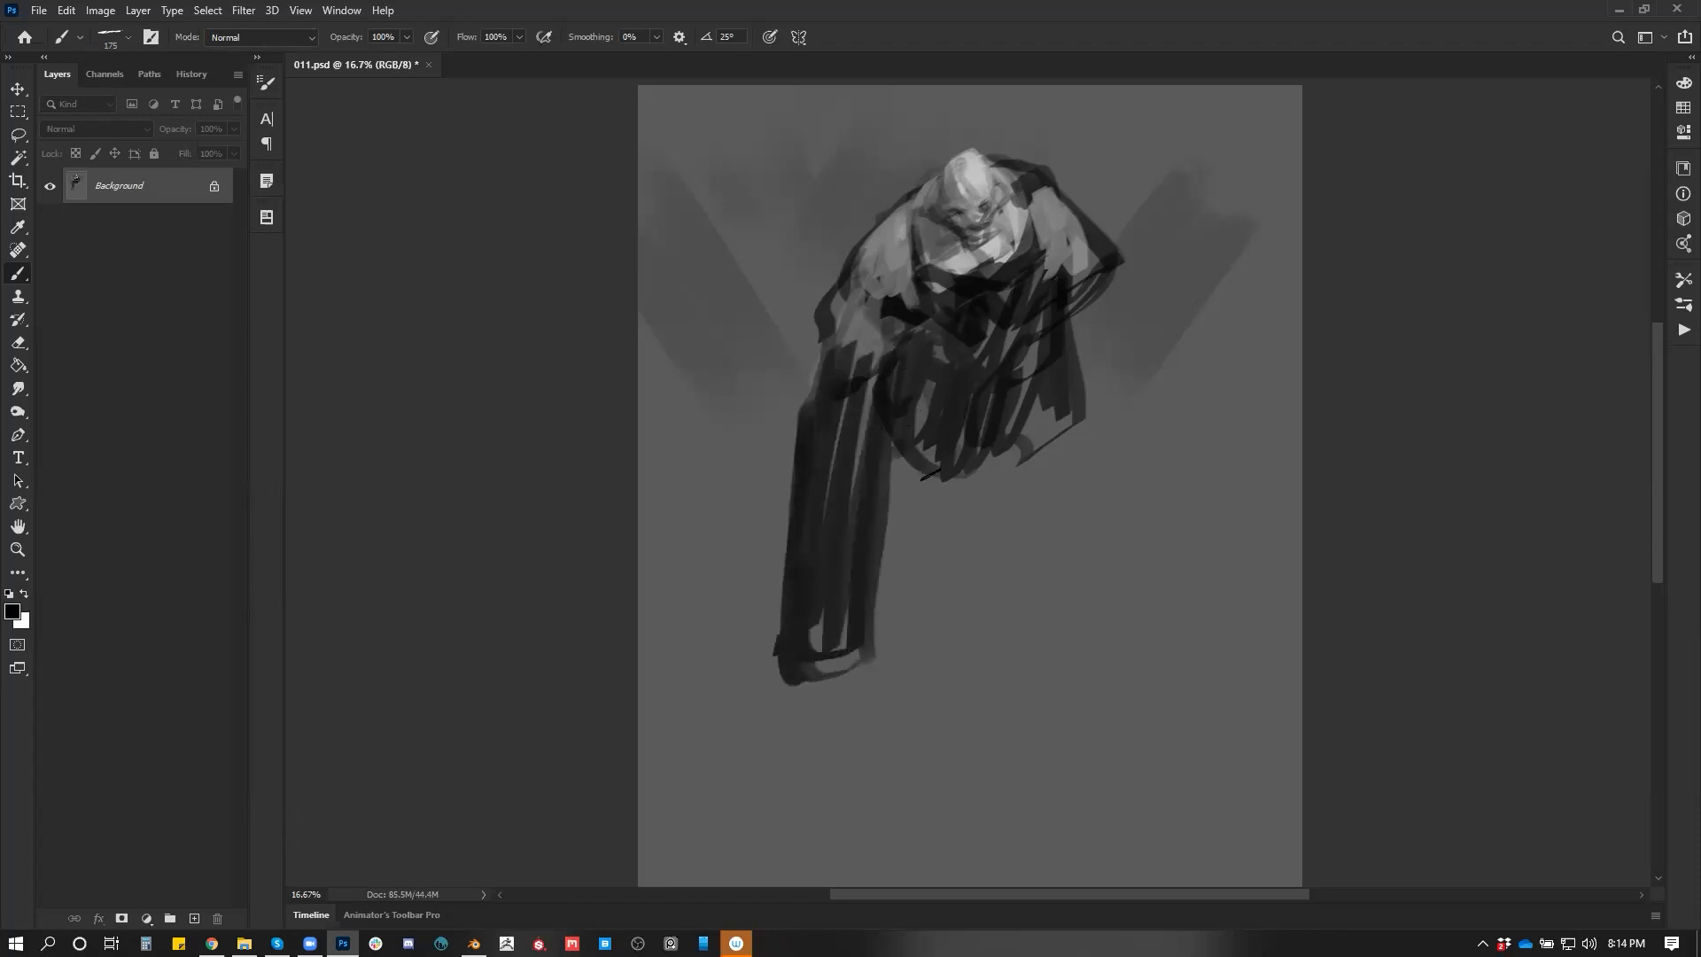
Paint a curved light-gray band across the belly and add sampled tones to the lower torso
key(x)
mouse_move(912, 386)
mouse_down()
mouse_move(921, 438)
mouse_move(984, 434)
mouse_move(1042, 387)
mouse_up()
alt+click(1052, 295)
mouse_move(908, 410)
mouse_down()
mouse_move(1010, 440)
mouse_move(900, 399)
mouse_move(899, 350)
mouse_move(1019, 434)
mouse_move(1056, 341)
mouse_up()
key(d)
mouse_move(1038, 418)
mouse_down()
mouse_move(933, 436)
mouse_move(1059, 421)
mouse_up()
alt+click(950, 448)
Block in the dark hips and upper legs below the belly, with the right leg angling outward
key(d)
mouse_move(930, 478)
mouse_down()
mouse_move(906, 458)
mouse_move(895, 500)
mouse_up()
mouse_move(955, 475)
mouse_down()
mouse_move(899, 522)
mouse_move(985, 512)
mouse_move(935, 562)
mouse_move(900, 532)
mouse_move(882, 581)
mouse_move(890, 559)
mouse_up()
mouse_move(893, 454)
mouse_down()
mouse_move(883, 580)
mouse_move(911, 565)
mouse_up()
drag(947, 532, 1036, 530)
mouse_move(1036, 529)
mouse_down()
mouse_move(970, 474)
mouse_move(997, 523)
mouse_up()
mouse_move(1077, 438)
mouse_down()
mouse_move(1036, 519)
mouse_move(1134, 554)
mouse_up()
drag(1054, 514, 1103, 549)
mouse_move(1001, 513)
mouse_down()
mouse_move(1089, 533)
mouse_move(1117, 607)
mouse_move(1152, 620)
mouse_up()
drag(1077, 483, 1191, 585)
Block in the right arm with dark strokes running diagonally from the shoulder down to the wrist
mouse_move(1088, 257)
mouse_down()
mouse_move(1139, 314)
mouse_move(1067, 352)
mouse_move(1151, 341)
mouse_move(1212, 376)
mouse_move(1253, 456)
mouse_up()
drag(1114, 361, 1183, 429)
drag(1112, 365, 1258, 496)
mouse_move(1172, 425)
mouse_down()
mouse_move(1152, 373)
mouse_move(1201, 350)
mouse_up()
Add lighter tones to the right upper arm and elbow, sampling grays from the arm and nearby areas
key(x)
mouse_move(1124, 286)
mouse_down()
mouse_move(1172, 394)
mouse_move(1143, 363)
mouse_up()
mouse_move(1183, 390)
mouse_down()
mouse_move(1146, 336)
mouse_move(1214, 450)
mouse_move(1120, 328)
mouse_move(1134, 319)
mouse_up()
alt+click(1154, 371)
alt+click(1113, 419)
mouse_move(1160, 336)
mouse_down()
mouse_move(1205, 377)
mouse_move(1148, 347)
mouse_move(1130, 313)
mouse_up()
alt+click(1162, 409)
Paint the light-gray right forearm and rough in the hand at its end
drag(1215, 413, 1236, 448)
drag(1187, 380, 1257, 474)
drag(1200, 424, 1254, 487)
mouse_move(1254, 487)
mouse_down()
mouse_move(1233, 545)
mouse_move(1239, 501)
mouse_move(1272, 549)
mouse_move(1233, 511)
mouse_up()
Define the hand's wrist and fingers with dark and sampled tones using a 100 px brush
key(d)
key(bracketleft)
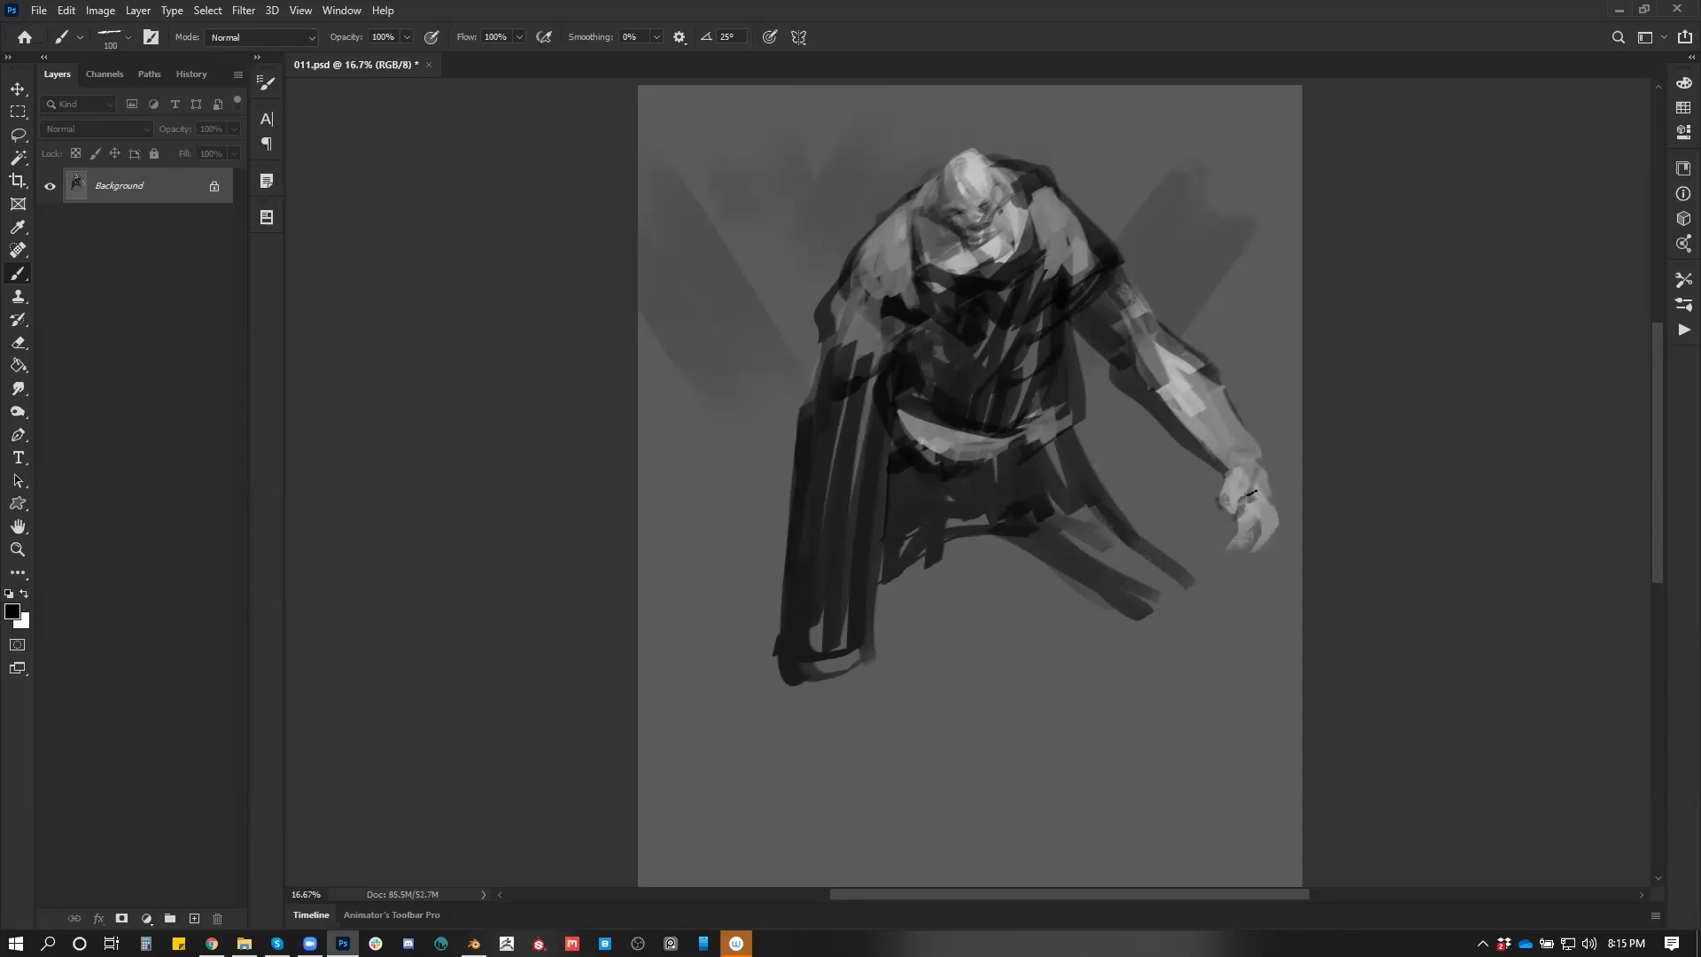
alt+click(1228, 534)
mouse_move(1234, 475)
mouse_down()
mouse_move(1260, 463)
mouse_move(1240, 453)
mouse_move(1253, 487)
mouse_up()
key(d)
Flip the canvas horizontally and touch up the area beside the head with a sampled light tone, undoing the last stroke
key(ctrl+shift+h)
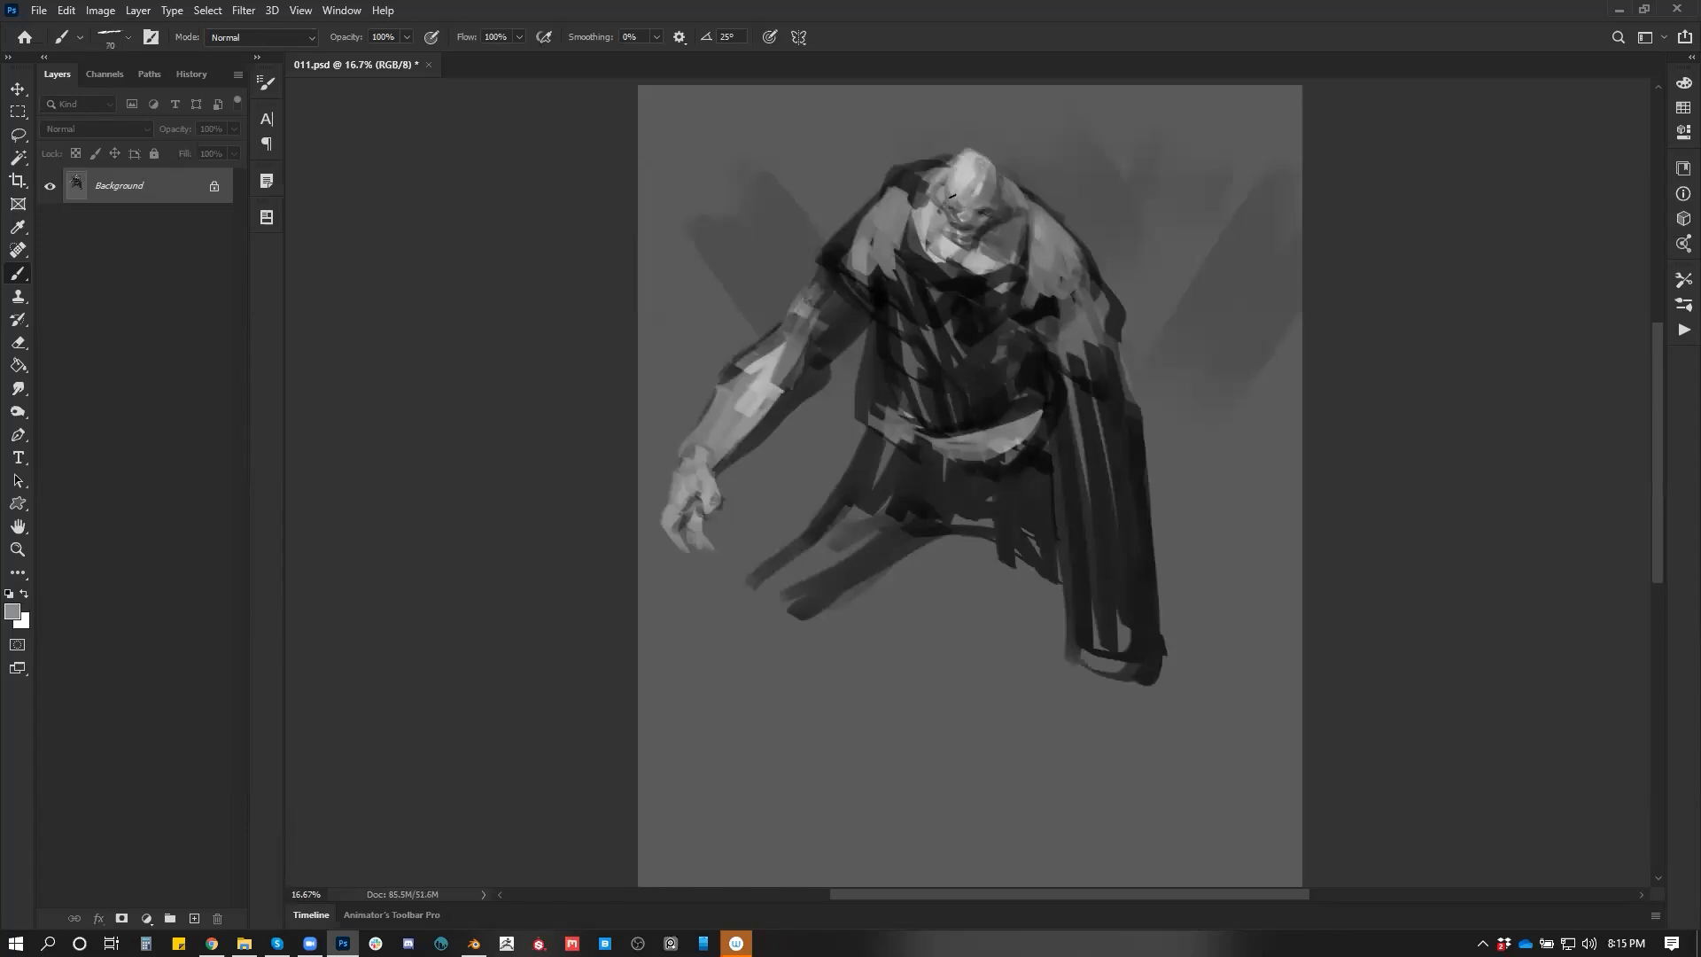
key(bracketright)
key(bracketright)
key(bracketright)
alt+click(963, 162)
drag(924, 188, 917, 206)
mouse_move(927, 167)
mouse_down()
mouse_move(914, 193)
mouse_move(866, 207)
mouse_move(864, 236)
mouse_move(893, 190)
mouse_move(864, 232)
mouse_move(893, 196)
mouse_move(910, 220)
mouse_up()
key(bracketright)
key(ctrl+z)
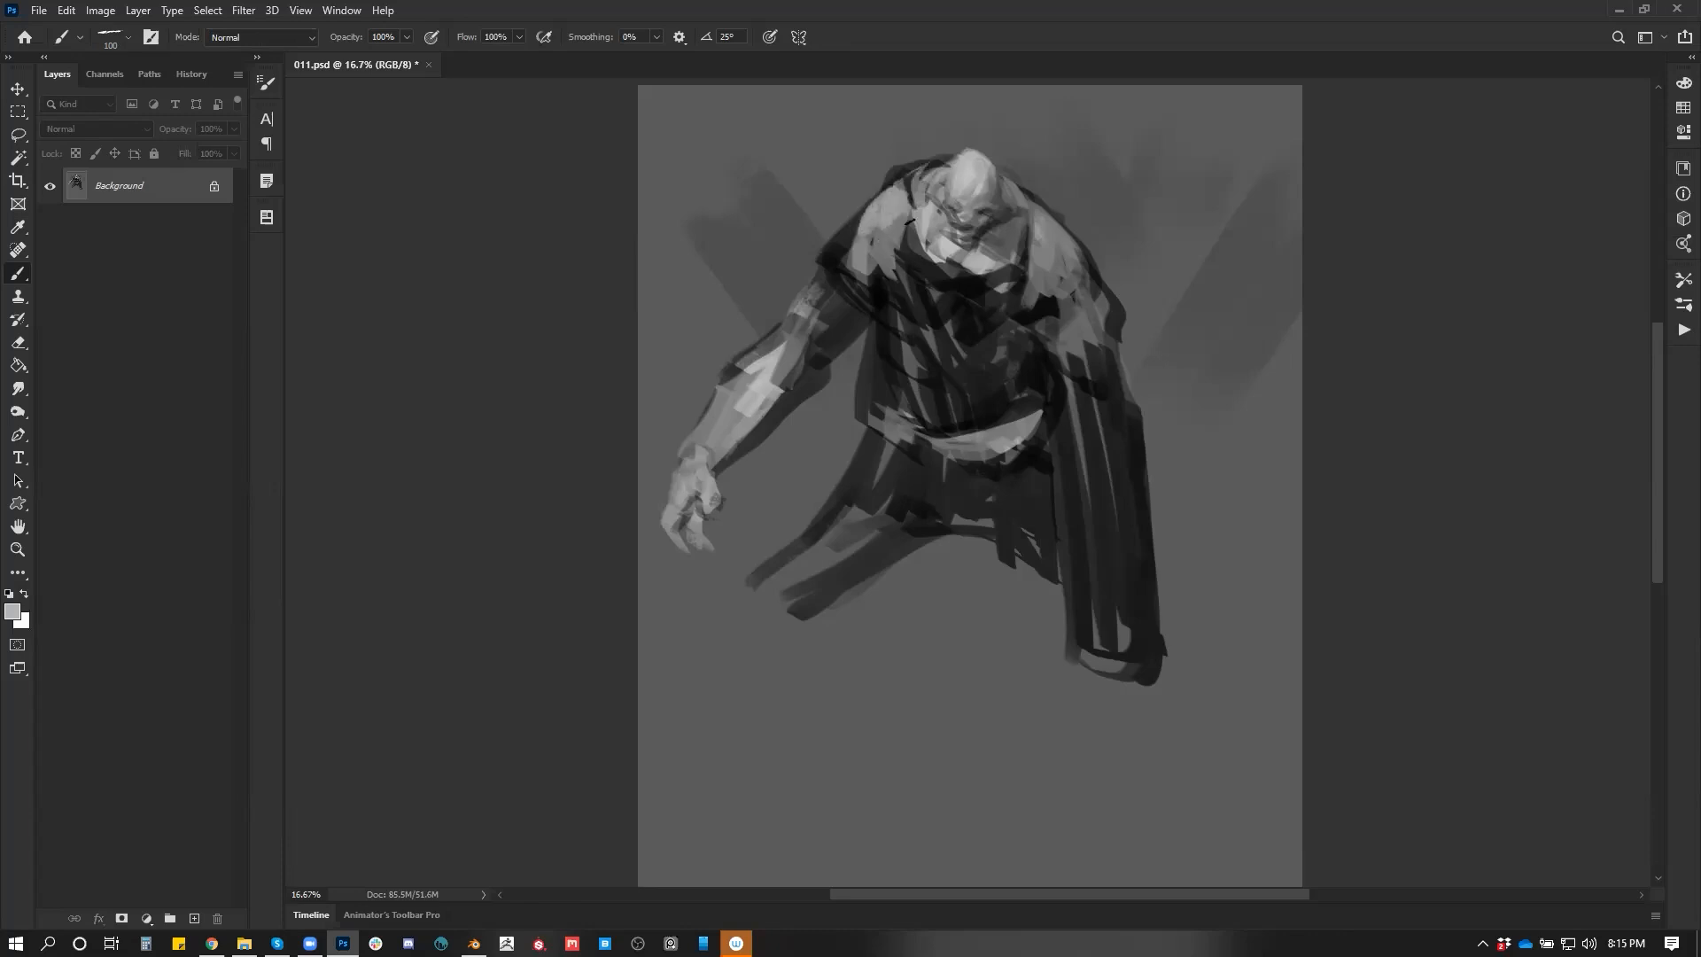
Darken the sleeve edge on the left shoulder and shade the adjoining chest with sampled tones
alt+click(860, 271)
drag(822, 276, 831, 289)
mouse_move(879, 257)
mouse_down()
mouse_move(891, 246)
mouse_move(888, 282)
mouse_move(922, 294)
mouse_up()
alt+click(880, 257)
key(bracketright)
key(bracketright)
key(bracketright)
key(bracketright)
alt+click(928, 286)
Paint thin dark strap lines across both shoulders with the brush reduced to 90 px
key(bracketleft)
key(bracketleft)
key(bracketleft)
key(bracketleft)
key(bracketleft)
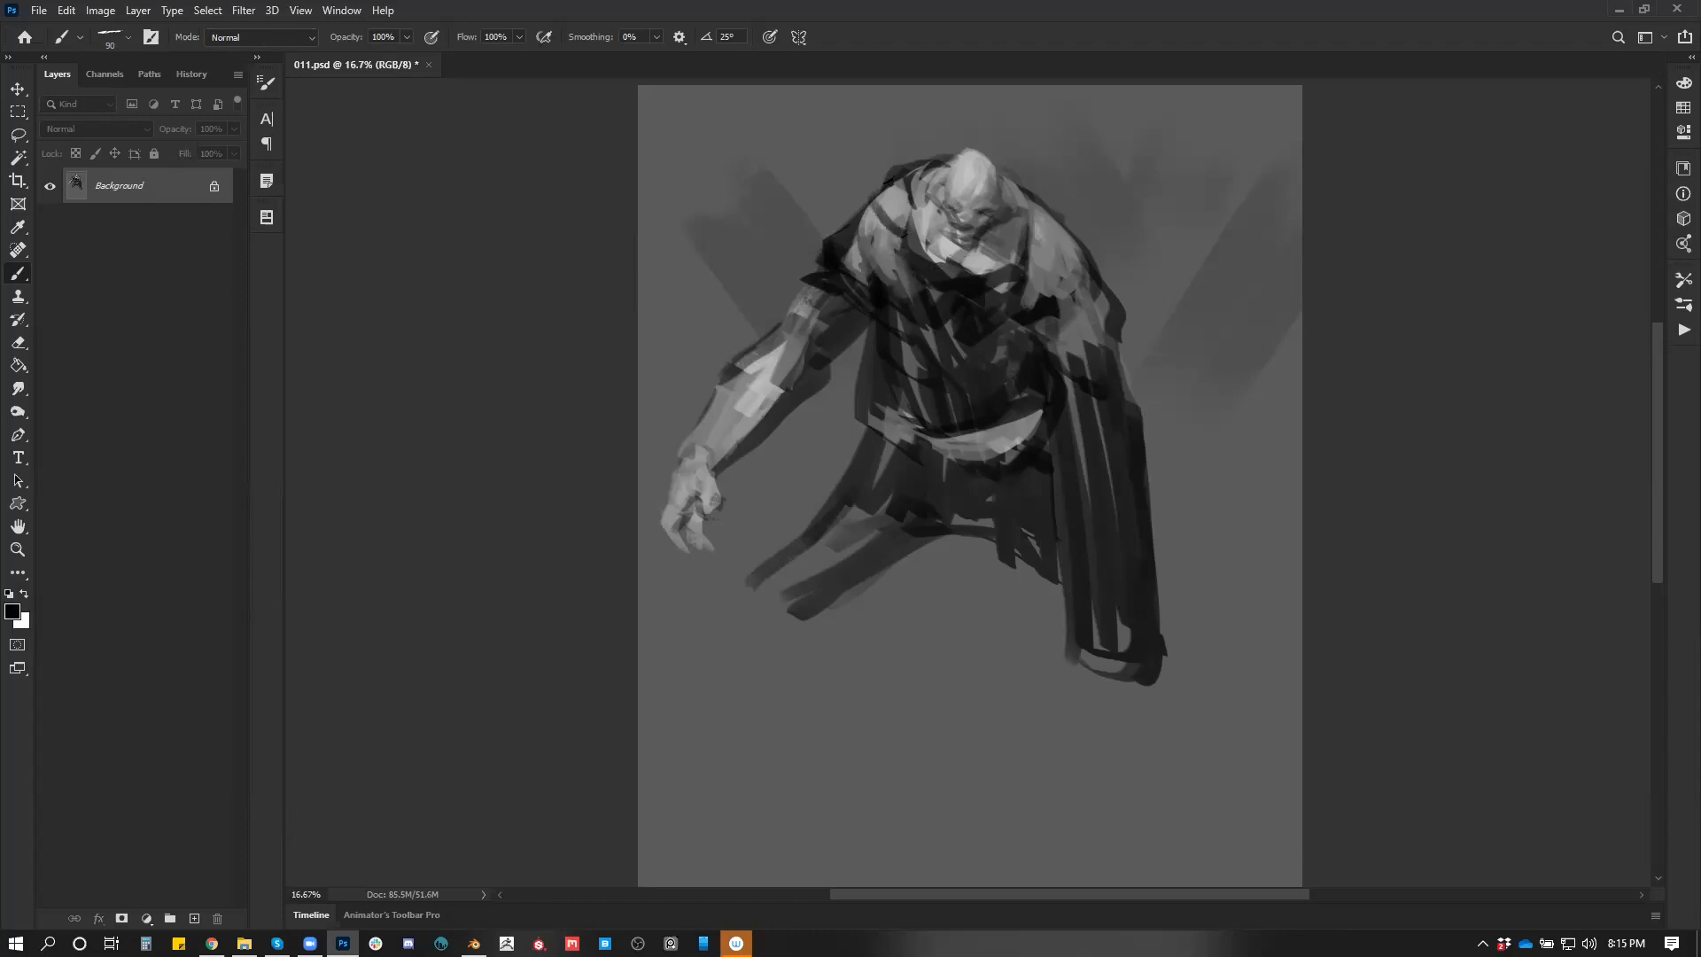
drag(899, 239, 866, 214)
drag(1022, 270, 1067, 252)
Enlarge the brush to 175 px and darken the garment strap running from the neck to the left side of the chest
key(bracketright)
key(bracketright)
key(bracketright)
key(bracketright)
key(bracketright)
key(bracketright)
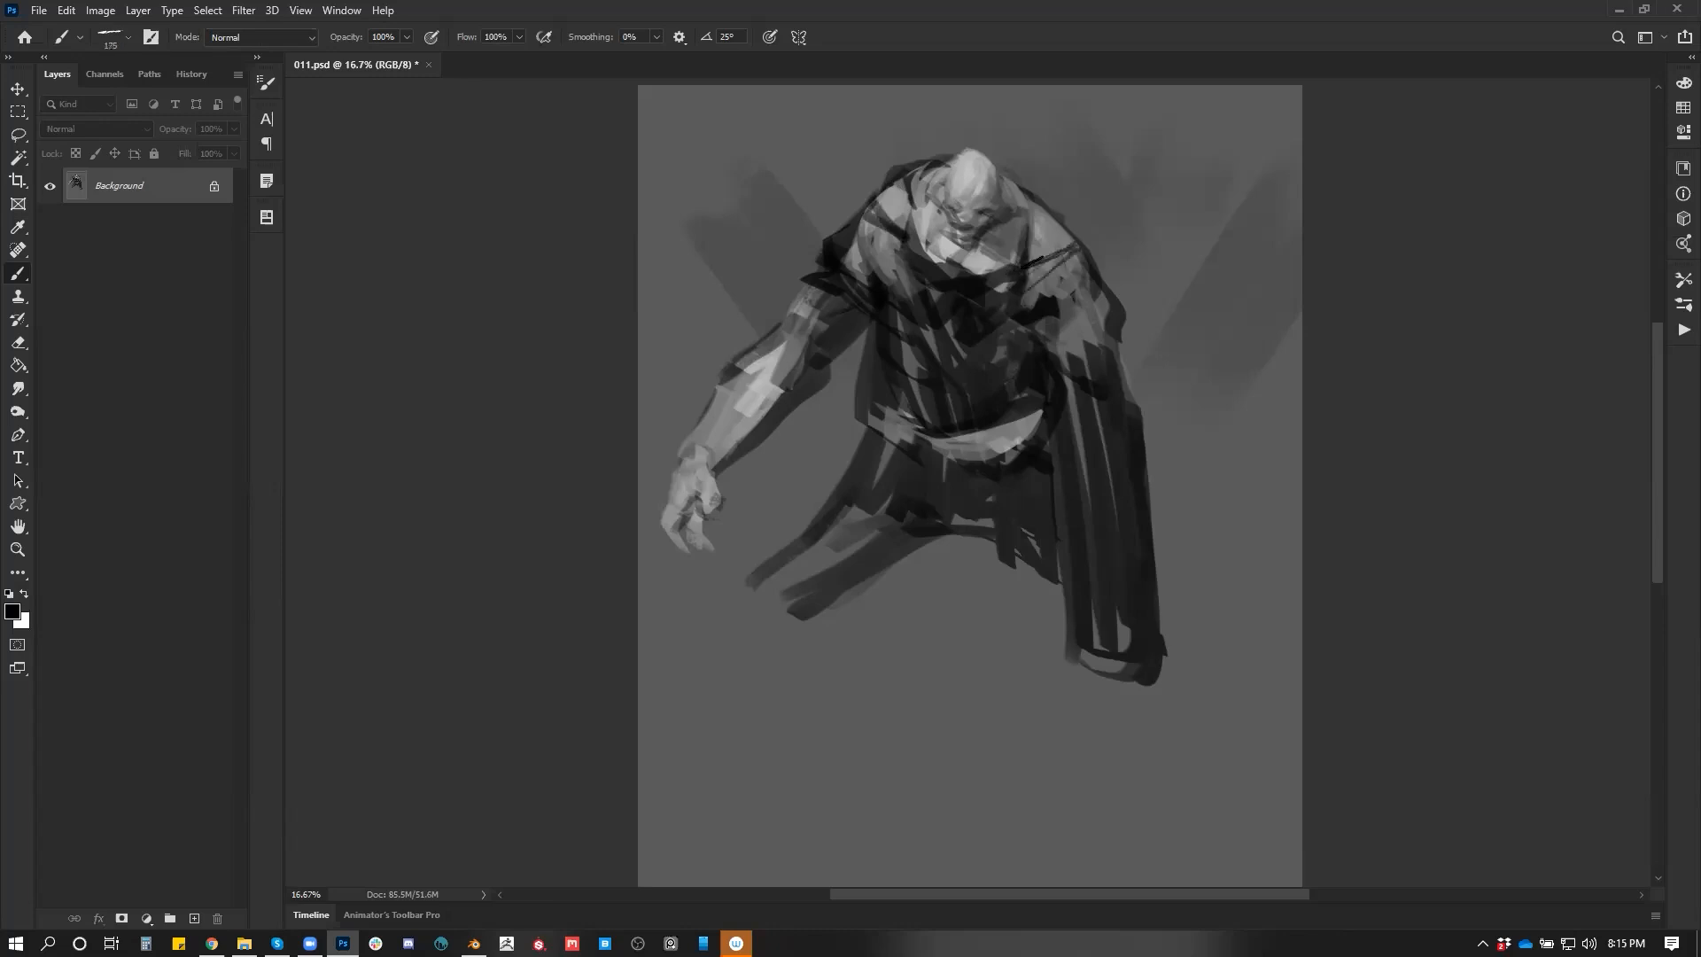
mouse_move(914, 214)
mouse_down()
mouse_move(884, 262)
mouse_move(889, 298)
mouse_up()
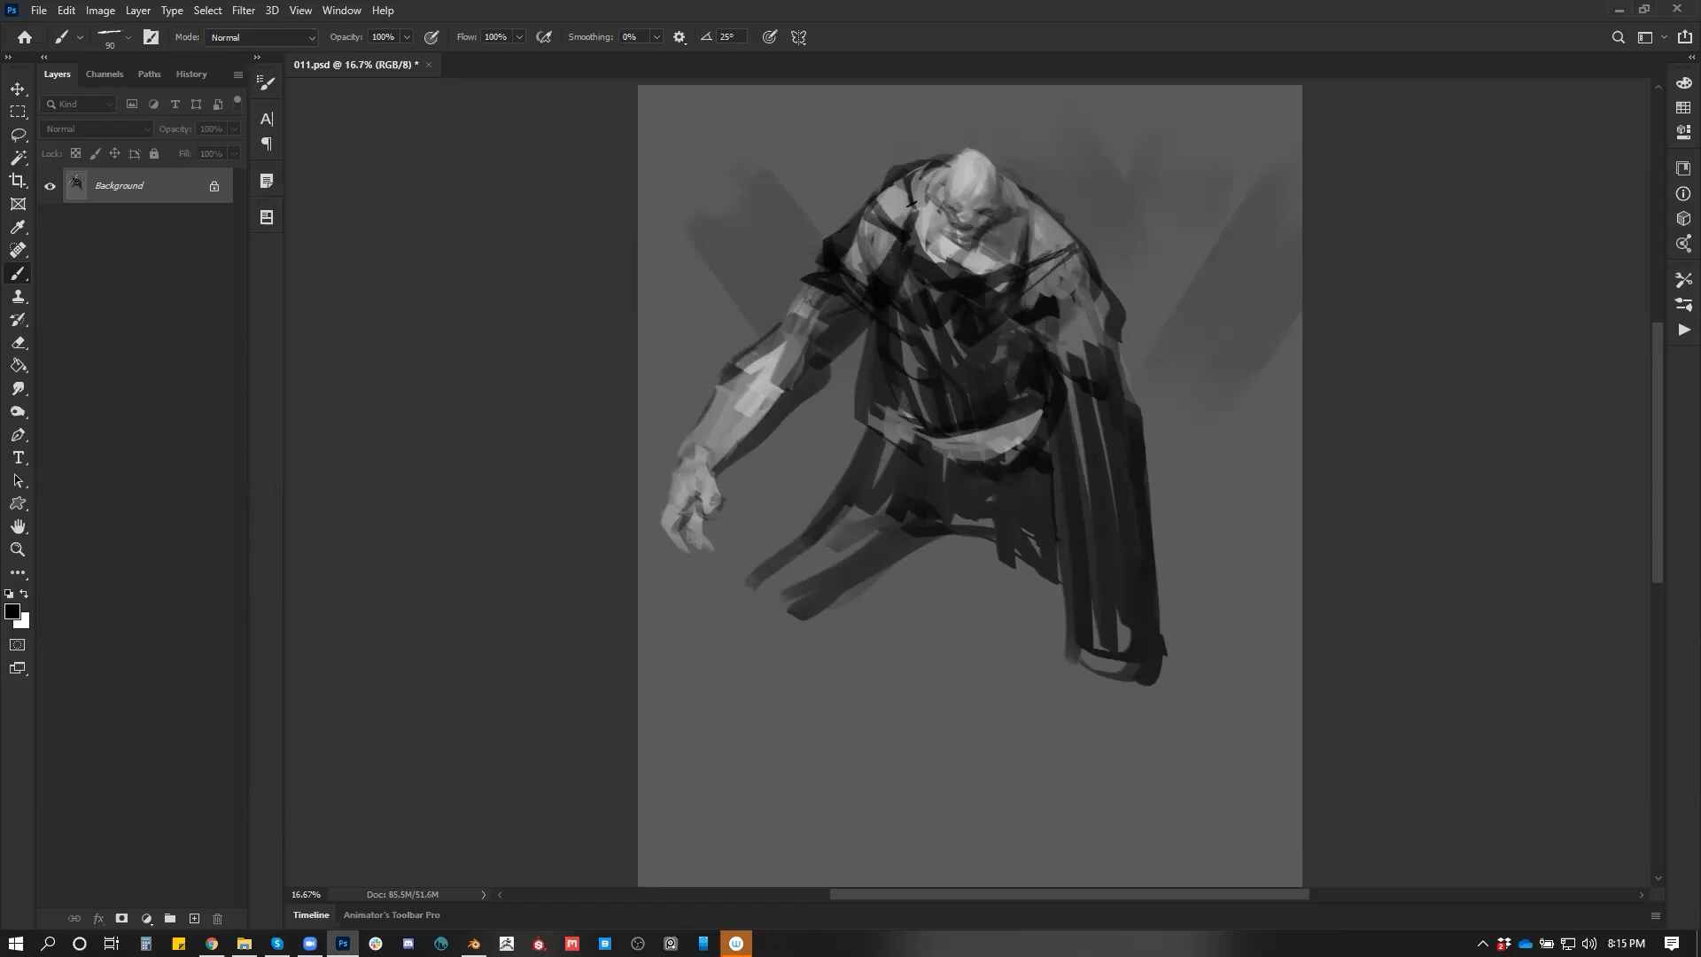
Darken the left shoulder edge, flip the canvas horizontally to touch up the bare forearm with a sampled tone, and flip it back
drag(911, 204, 939, 168)
key(ctrl+f)
key(x)
alt+click(1138, 352)
mouse_move(1137, 301)
mouse_down()
mouse_move(1129, 333)
mouse_move(1205, 376)
mouse_up()
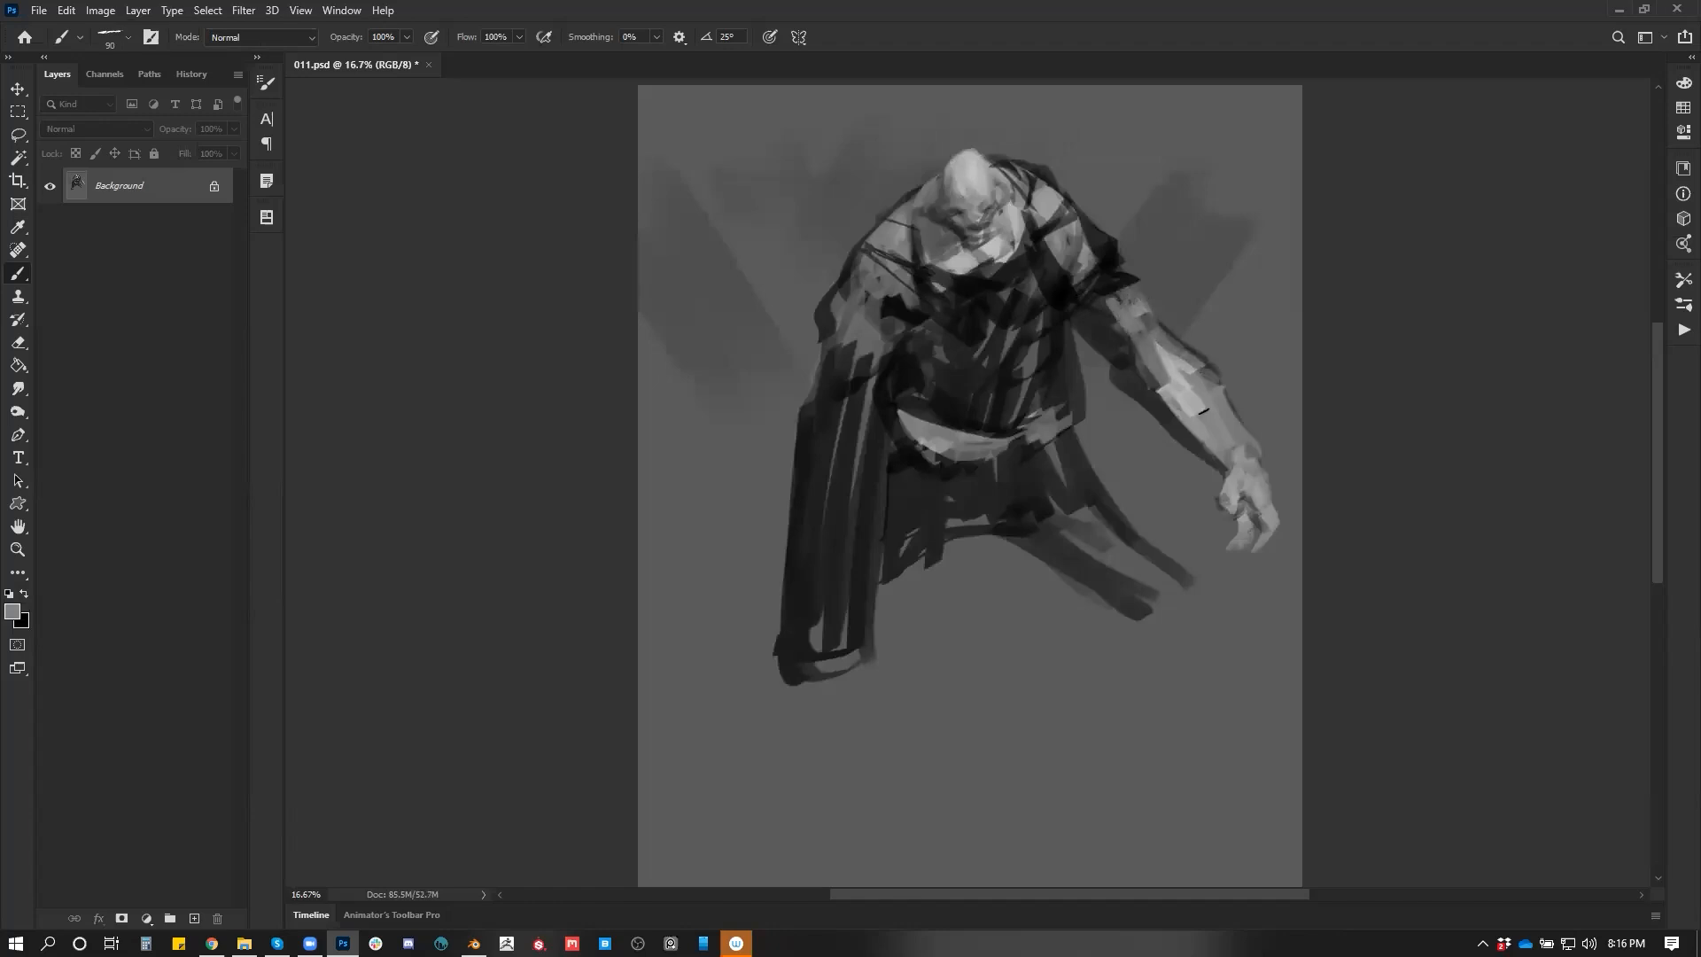
key(ctrl+f)
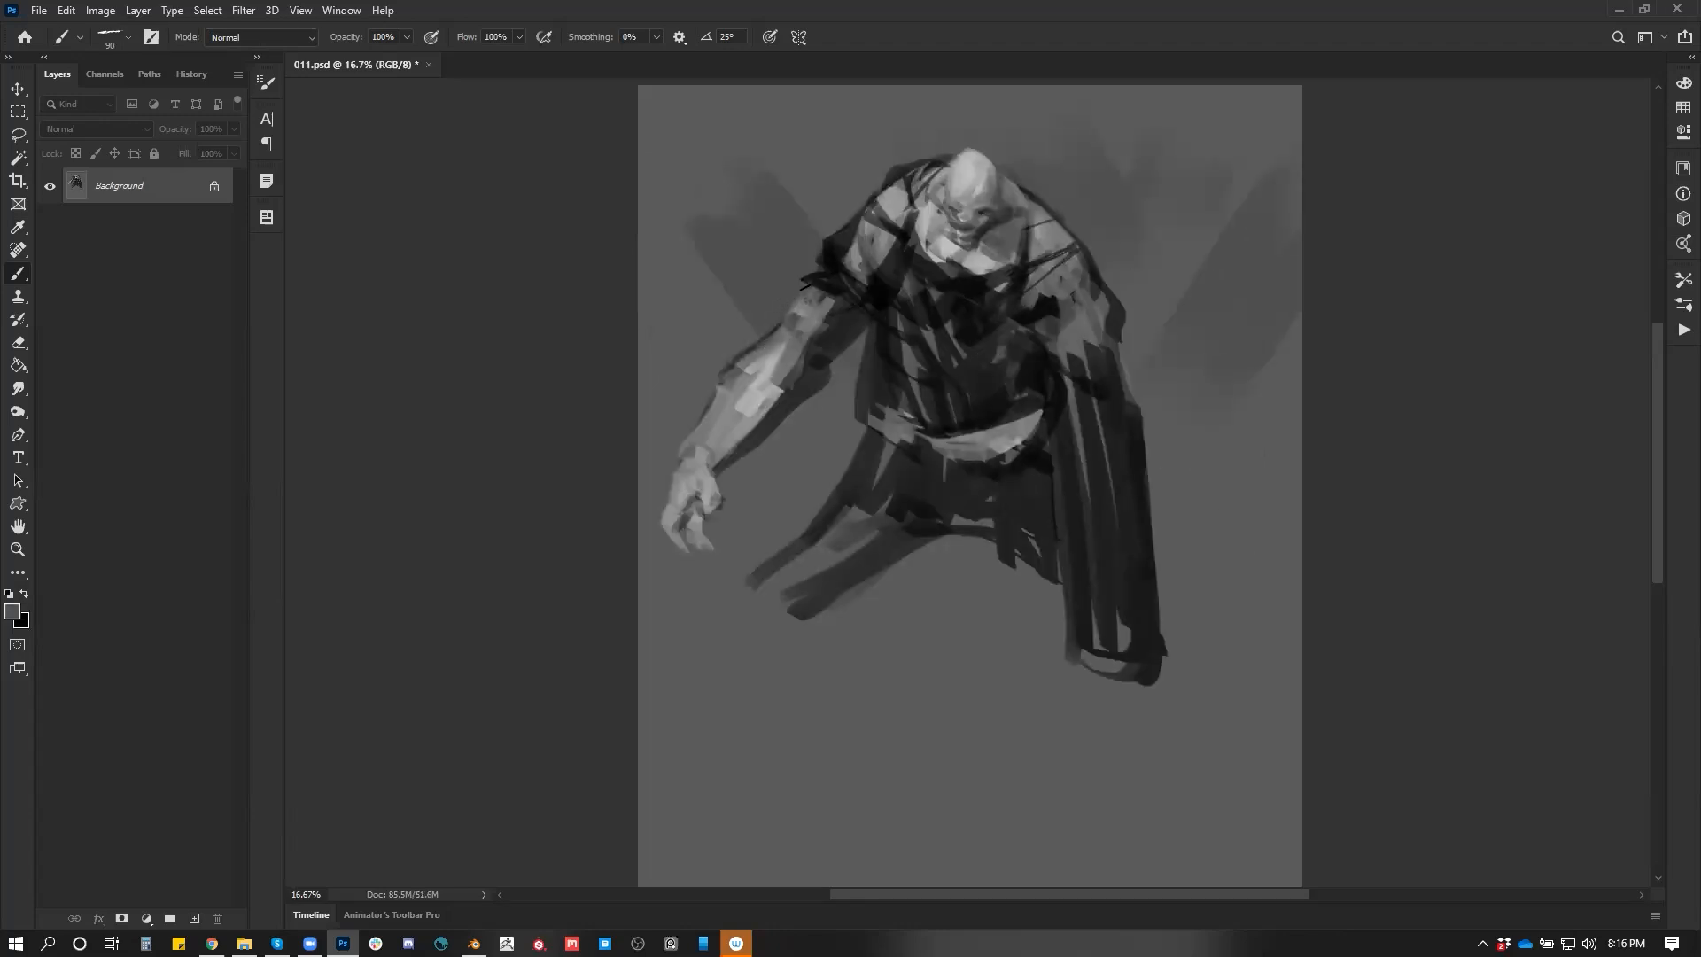
Block in the dark thigh of the raised leg with a larger black brush
key(bracketright)
key(bracketright)
key(bracketright)
key(bracketright)
key(bracketright)
key(bracketright)
key(bracketright)
key(d)
key(bracketleft)
key(bracketleft)
key(bracketleft)
mouse_move(850, 435)
mouse_down()
mouse_move(742, 553)
mouse_move(839, 479)
mouse_up()
mouse_move(778, 537)
mouse_down()
mouse_move(888, 514)
mouse_move(792, 538)
mouse_move(859, 460)
mouse_up()
Darken the gap between the torso and the bare arm, and rework the belly's edge at the waist with a smaller brush
key(bracketleft)
key(bracketleft)
key(bracketleft)
key(bracketleft)
mouse_move(865, 327)
mouse_down()
mouse_move(848, 347)
mouse_move(877, 398)
mouse_move(789, 469)
mouse_move(807, 451)
mouse_move(808, 475)
mouse_up()
key(x)
mouse_move(880, 408)
mouse_down()
mouse_move(912, 433)
mouse_move(875, 400)
mouse_up()
alt+click(914, 459)
mouse_move(948, 451)
mouse_down()
mouse_move(934, 459)
mouse_move(1001, 459)
mouse_move(861, 454)
mouse_up()
key(d)
alt+click(962, 446)
key(d)
Paint black folds across the torso garment from the chest down to the waist
drag(886, 376, 877, 439)
mouse_move(902, 306)
mouse_down()
mouse_move(901, 363)
mouse_move(921, 390)
mouse_move(940, 376)
mouse_up()
mouse_move(989, 316)
mouse_down()
mouse_move(1028, 340)
mouse_move(990, 356)
mouse_up()
mouse_move(990, 383)
mouse_down()
mouse_move(1005, 377)
mouse_move(874, 434)
mouse_up()
drag(914, 408, 855, 447)
drag(861, 395, 851, 424)
drag(843, 363, 829, 386)
Layer black strokes over the raised thigh, the lap and the opposite hip to suggest folded cloth
mouse_move(851, 382)
mouse_down()
mouse_move(815, 465)
mouse_move(854, 518)
mouse_up()
drag(813, 443, 886, 512)
drag(846, 443, 903, 500)
mouse_move(886, 447)
mouse_down()
mouse_move(957, 508)
mouse_move(921, 443)
mouse_up()
drag(917, 450, 987, 525)
drag(1054, 441, 1039, 453)
drag(1059, 464, 1027, 494)
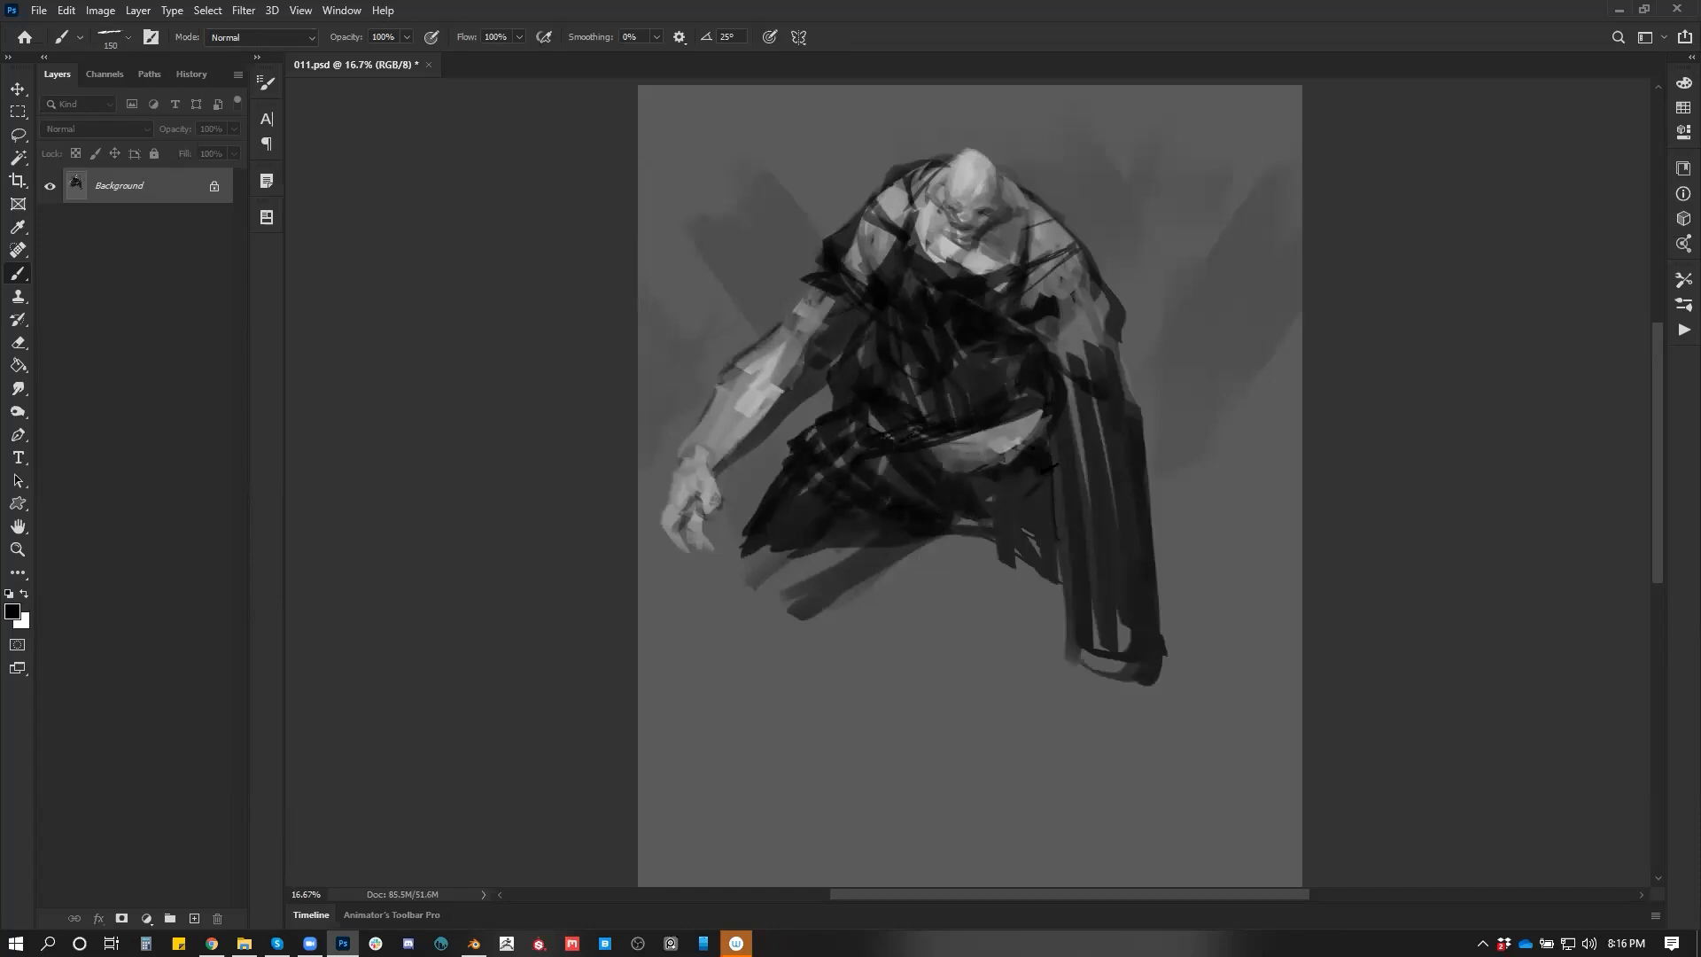
Repaint the upper arm above the long sleeve with a sampled skin tone and trim its outer edge with the background gray
alt+click(1072, 333)
mouse_move(1052, 310)
mouse_down()
mouse_move(1070, 381)
mouse_move(1096, 390)
mouse_up()
alt+click(887, 197)
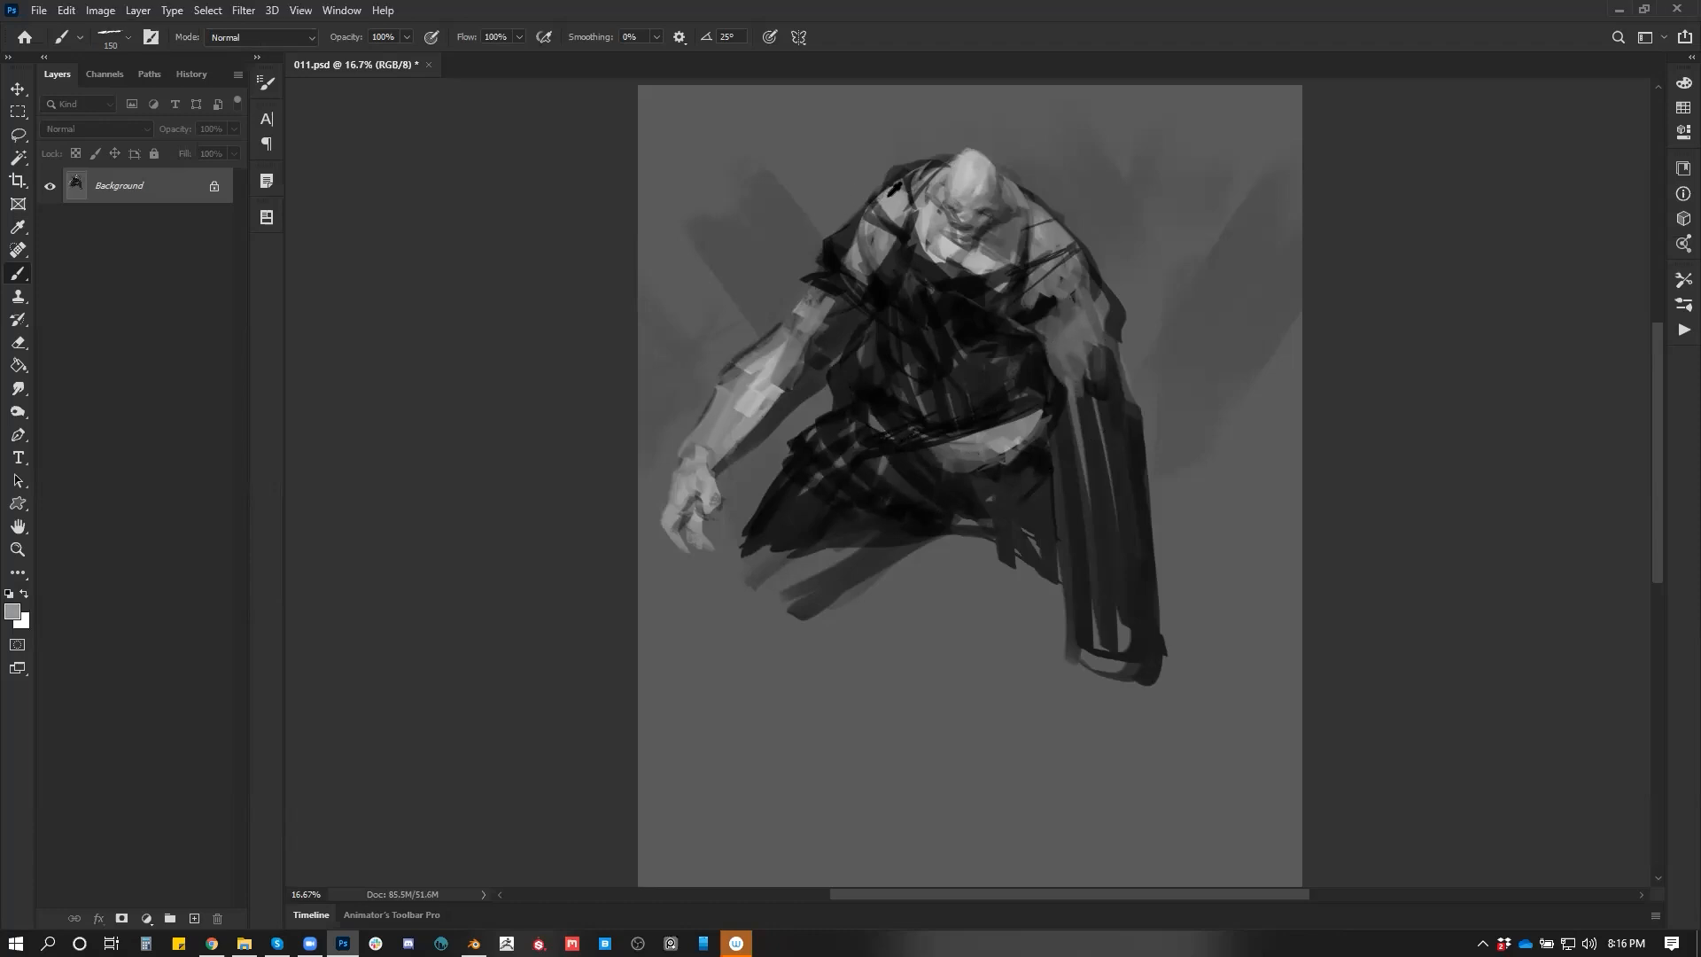
alt+click(1080, 233)
drag(1084, 248, 1114, 320)
key(d)
key(x)
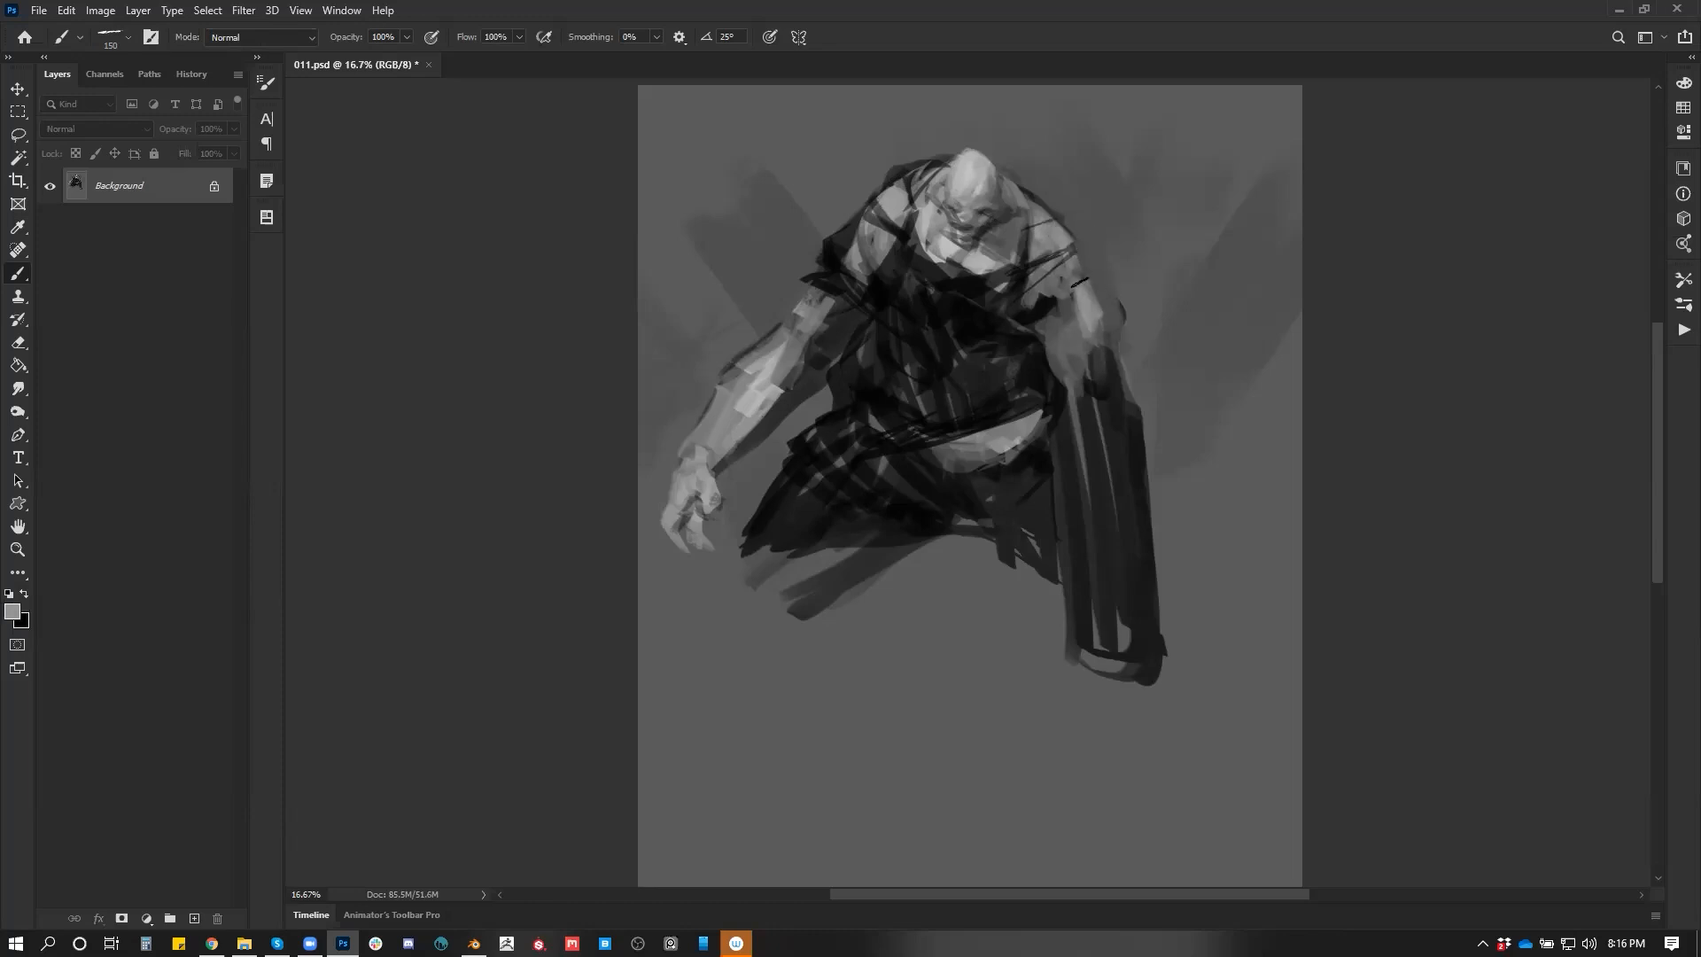
alt+click(1109, 321)
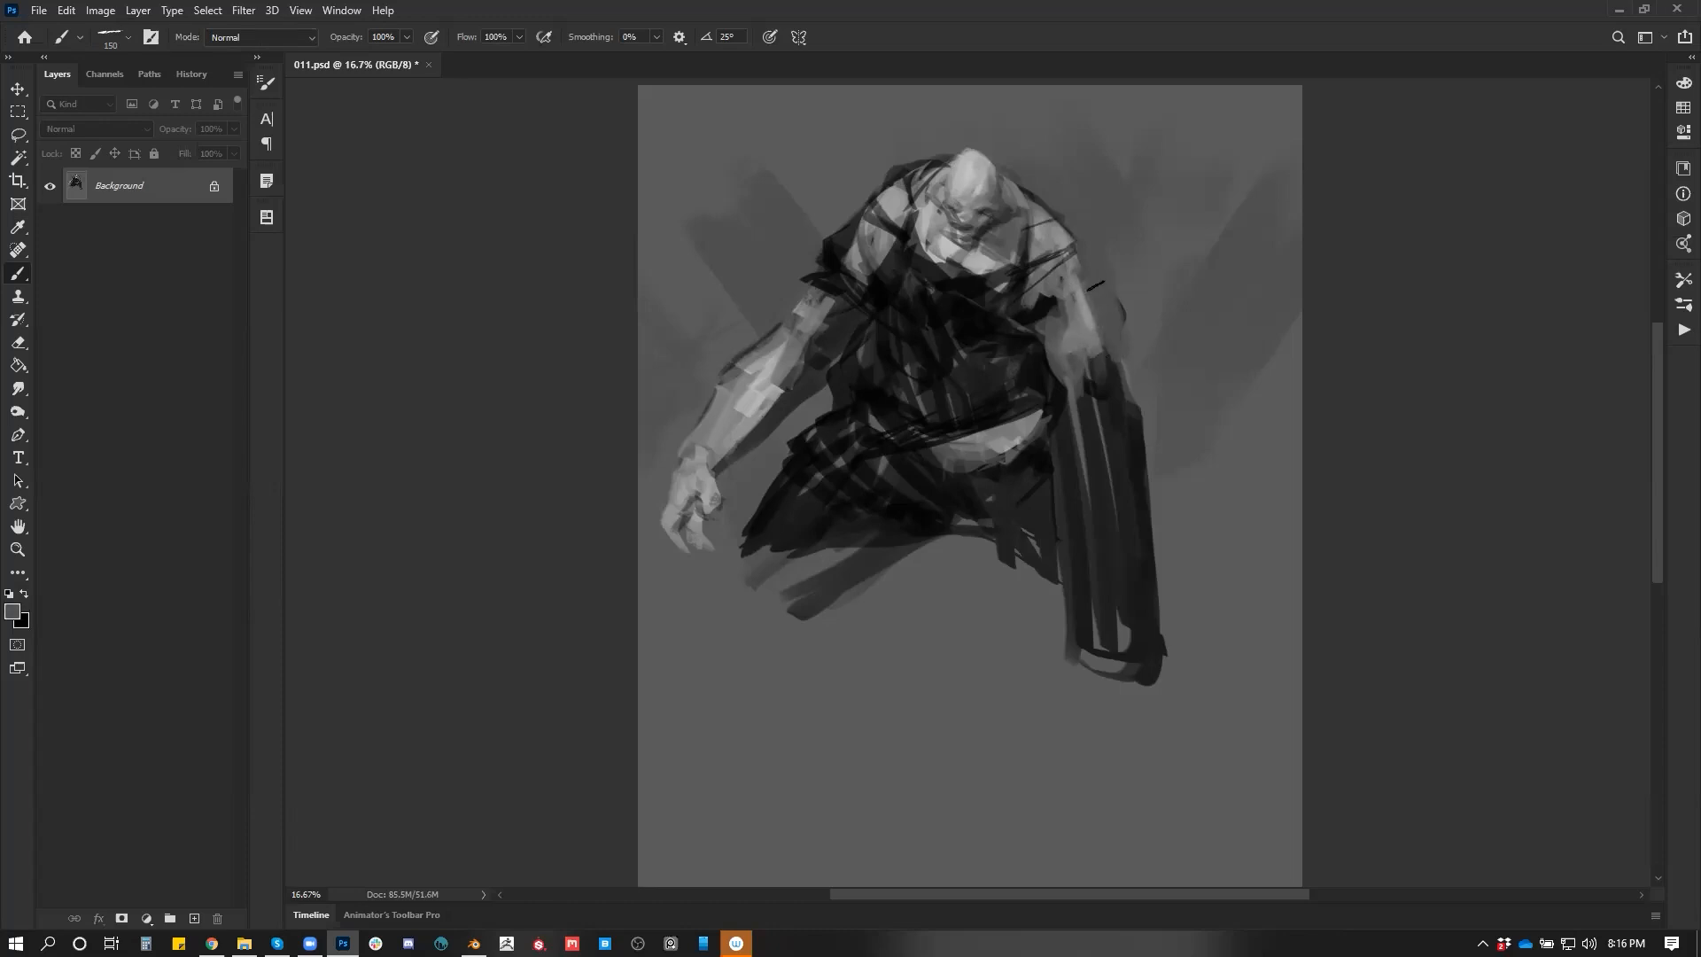
Carve out the gap between the torso and the bare arm with the sampled background gray
alt+click(807, 407)
drag(833, 401, 872, 325)
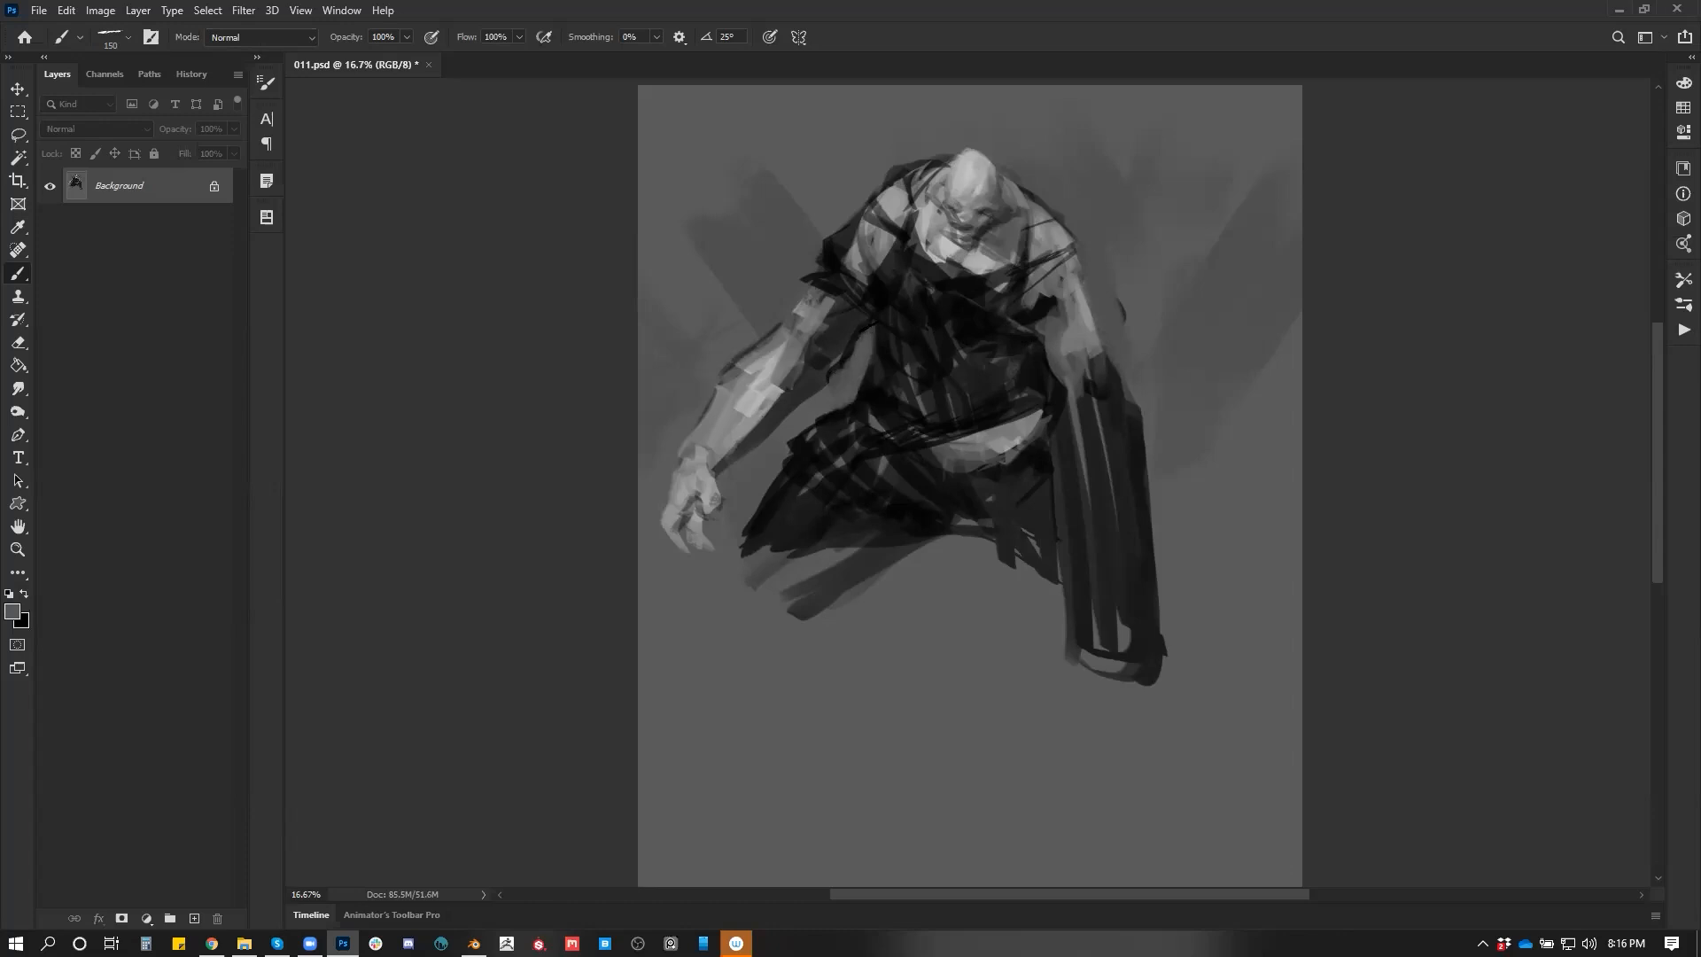
drag(846, 406, 794, 445)
Enlarge the brush to 500 px and paint background gray over the lower edge of the garment between the legs
key(bracketright)
key(bracketright)
key(bracketright)
key(bracketright)
key(bracketright)
key(bracketright)
mouse_move(837, 567)
mouse_down()
mouse_move(952, 518)
mouse_move(879, 529)
mouse_move(970, 529)
mouse_move(1032, 554)
mouse_up()
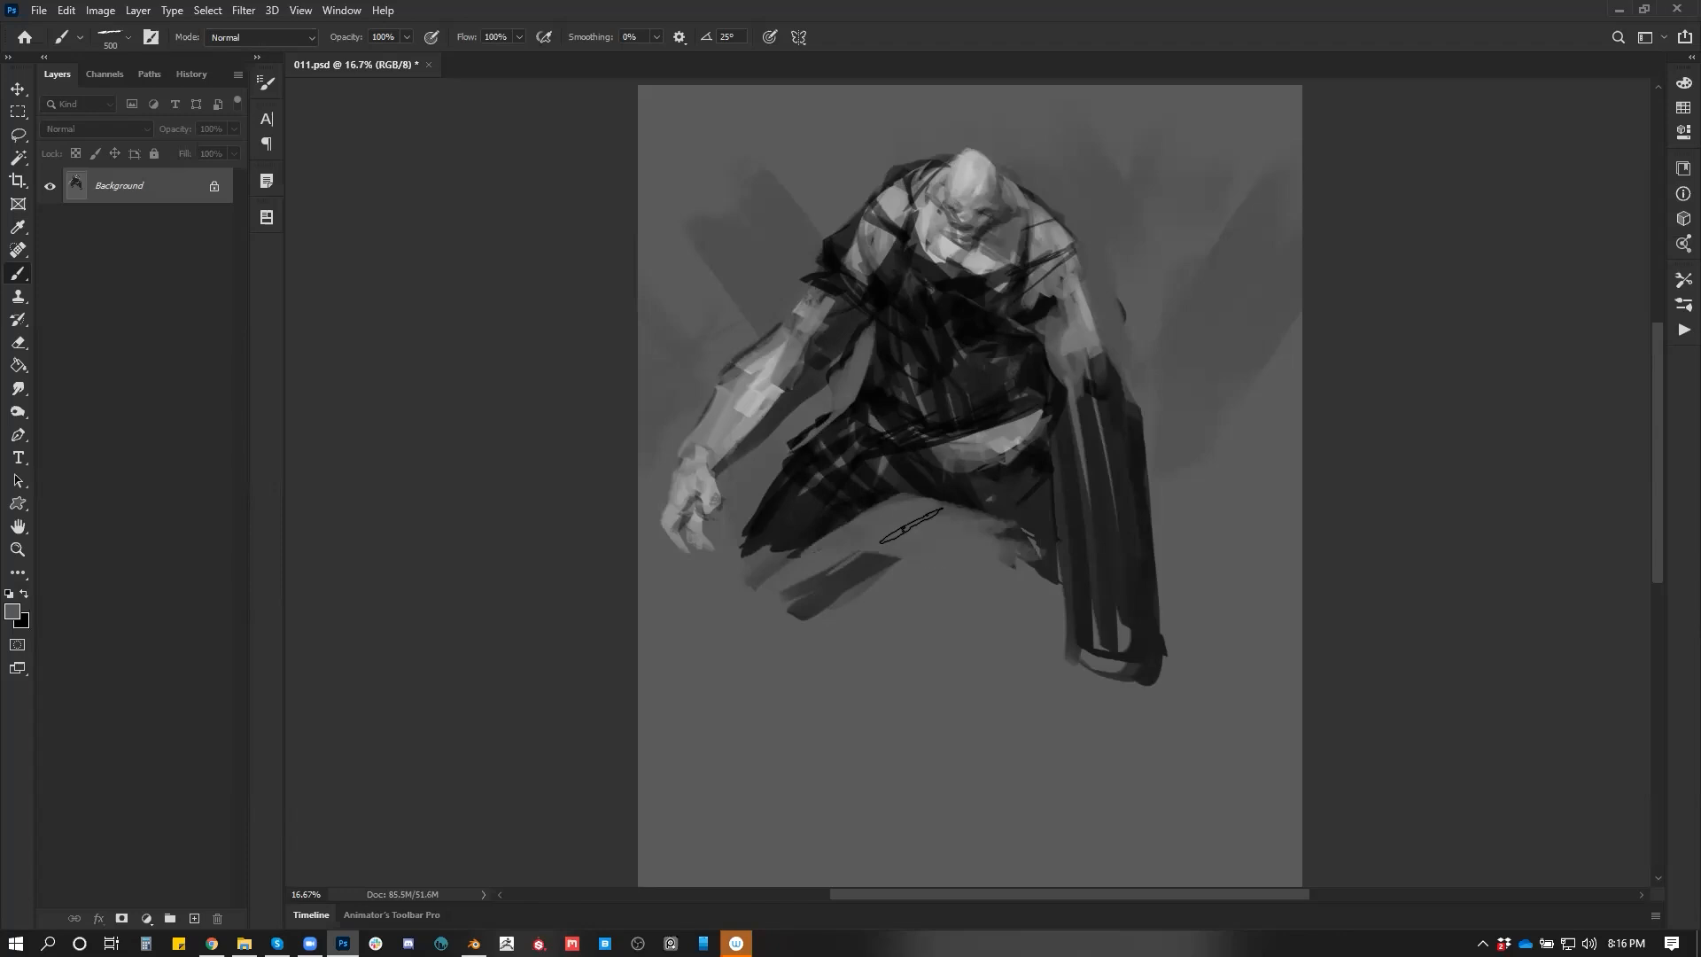
Start dark hanging cloth strips below the middle of the waist with a much smaller brush
key(bracketleft)
key(bracketleft)
key(bracketleft)
key(bracketleft)
key(bracketleft)
key(bracketleft)
key(bracketleft)
key(bracketleft)
key(bracketleft)
key(bracketleft)
mouse_move(923, 451)
mouse_down()
mouse_move(965, 462)
mouse_move(891, 556)
mouse_up()
drag(902, 489, 901, 569)
Widen the brush and add more dark vertical strips along the garment's hem from the raised thigh to the opposite hip
key(bracketright)
key(bracketright)
key(bracketright)
key(bracketright)
key(bracketright)
mouse_move(901, 491)
mouse_down()
mouse_move(901, 565)
mouse_move(926, 558)
mouse_up()
mouse_move(937, 503)
mouse_down()
mouse_move(934, 551)
mouse_move(975, 586)
mouse_up()
drag(999, 496, 998, 558)
drag(879, 460, 875, 553)
drag(859, 463, 841, 545)
drag(842, 450, 822, 571)
mouse_move(883, 558)
mouse_down()
mouse_move(898, 590)
mouse_move(846, 553)
mouse_move(886, 569)
mouse_up()
Paint a light knee at the end of the dark thigh with a 200 px white brush
alt+click(860, 680)
alt+click(767, 540)
key(x)
key(bracketright)
mouse_move(744, 541)
mouse_down()
mouse_move(735, 554)
mouse_move(795, 544)
mouse_up()
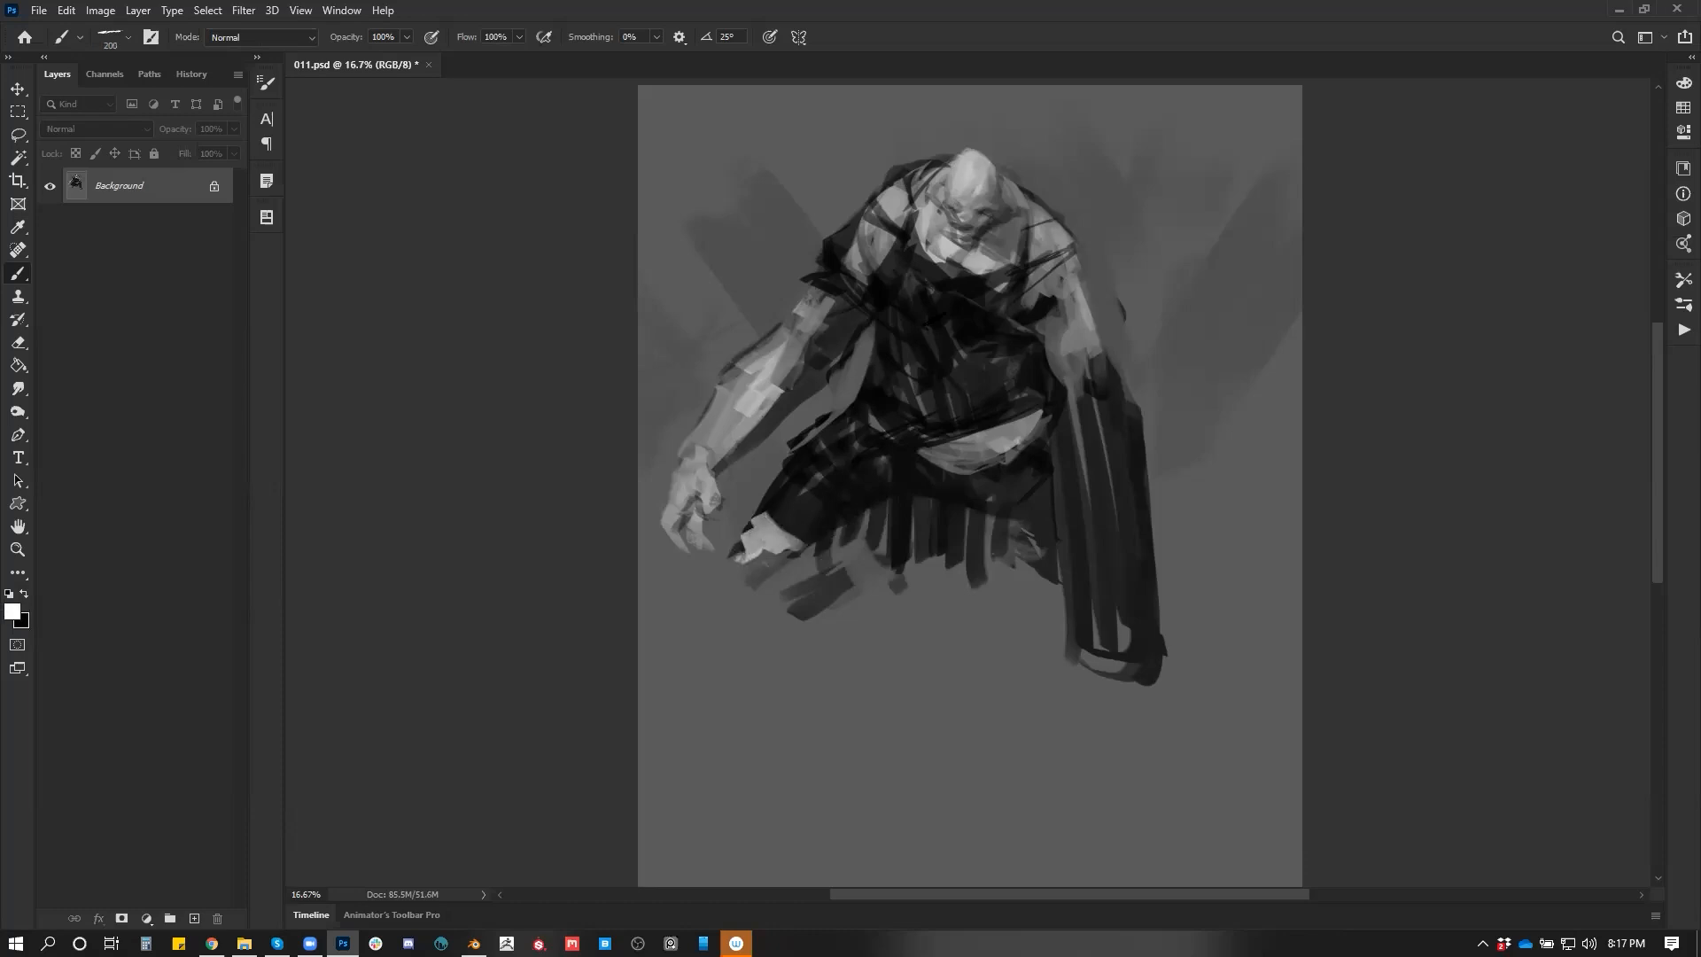
Paint a dark short sleeve over the right shoulder in black, undoing the first stroke and repainting the shoulder edge
key(bracketleft)
key(bracketleft)
key(bracketleft)
key(x)
key(bracketright)
mouse_move(1055, 221)
mouse_down()
mouse_move(1025, 255)
mouse_move(1071, 225)
mouse_move(1063, 280)
mouse_move(1088, 312)
mouse_up()
key(ctrl+z)
mouse_move(1065, 246)
mouse_down()
mouse_move(1108, 206)
mouse_move(1050, 257)
mouse_move(1060, 213)
mouse_up()
Refine the right shoulder sleeve's edges with a sampled tone and the brush reduced to 125 px
key(bracketleft)
key(bracketleft)
key(x)
key(bracketleft)
alt+click(1080, 202)
alt+click(1080, 202)
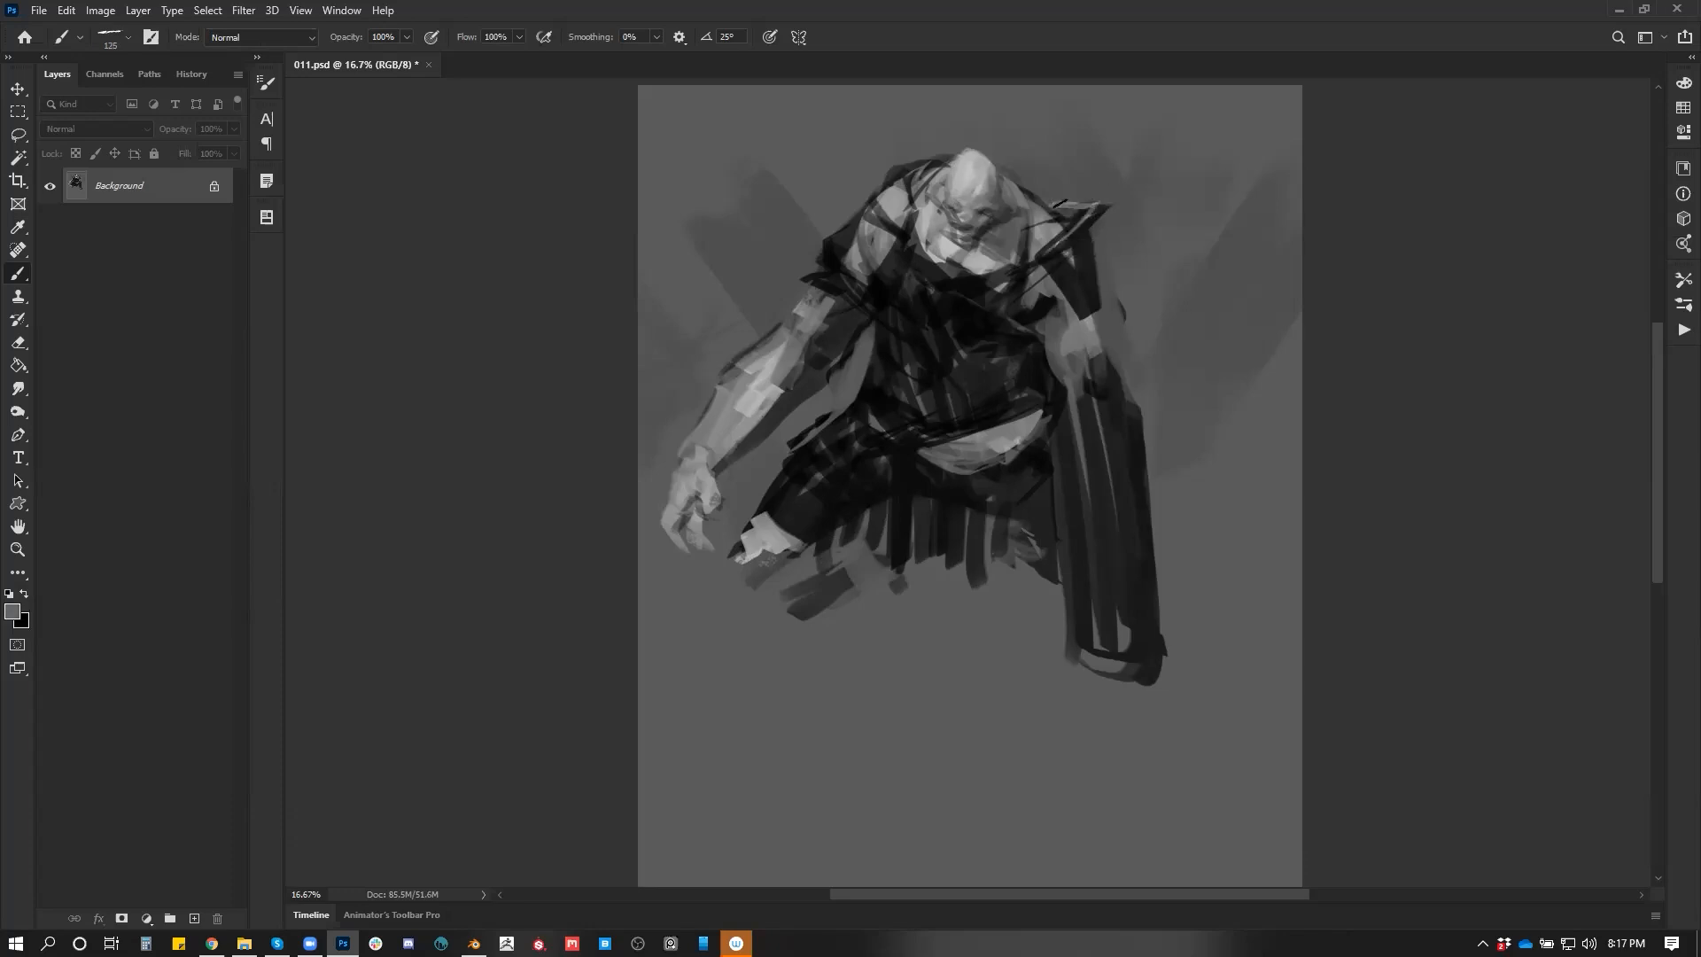
drag(1050, 257, 1070, 293)
Draw black strap lines from the right sleeve across the chest and beside the neck
alt+click(1063, 313)
key(d)
mouse_move(1061, 257)
mouse_down()
mouse_move(1079, 282)
mouse_move(1069, 306)
mouse_move(978, 272)
mouse_up()
mouse_move(1024, 210)
mouse_down()
mouse_move(1000, 168)
mouse_move(1008, 185)
mouse_up()
Flip the canvas horizontally and brush a sampled skin tone from the upper arm down over the long dark sleeve
key(ctrl+shift+h)
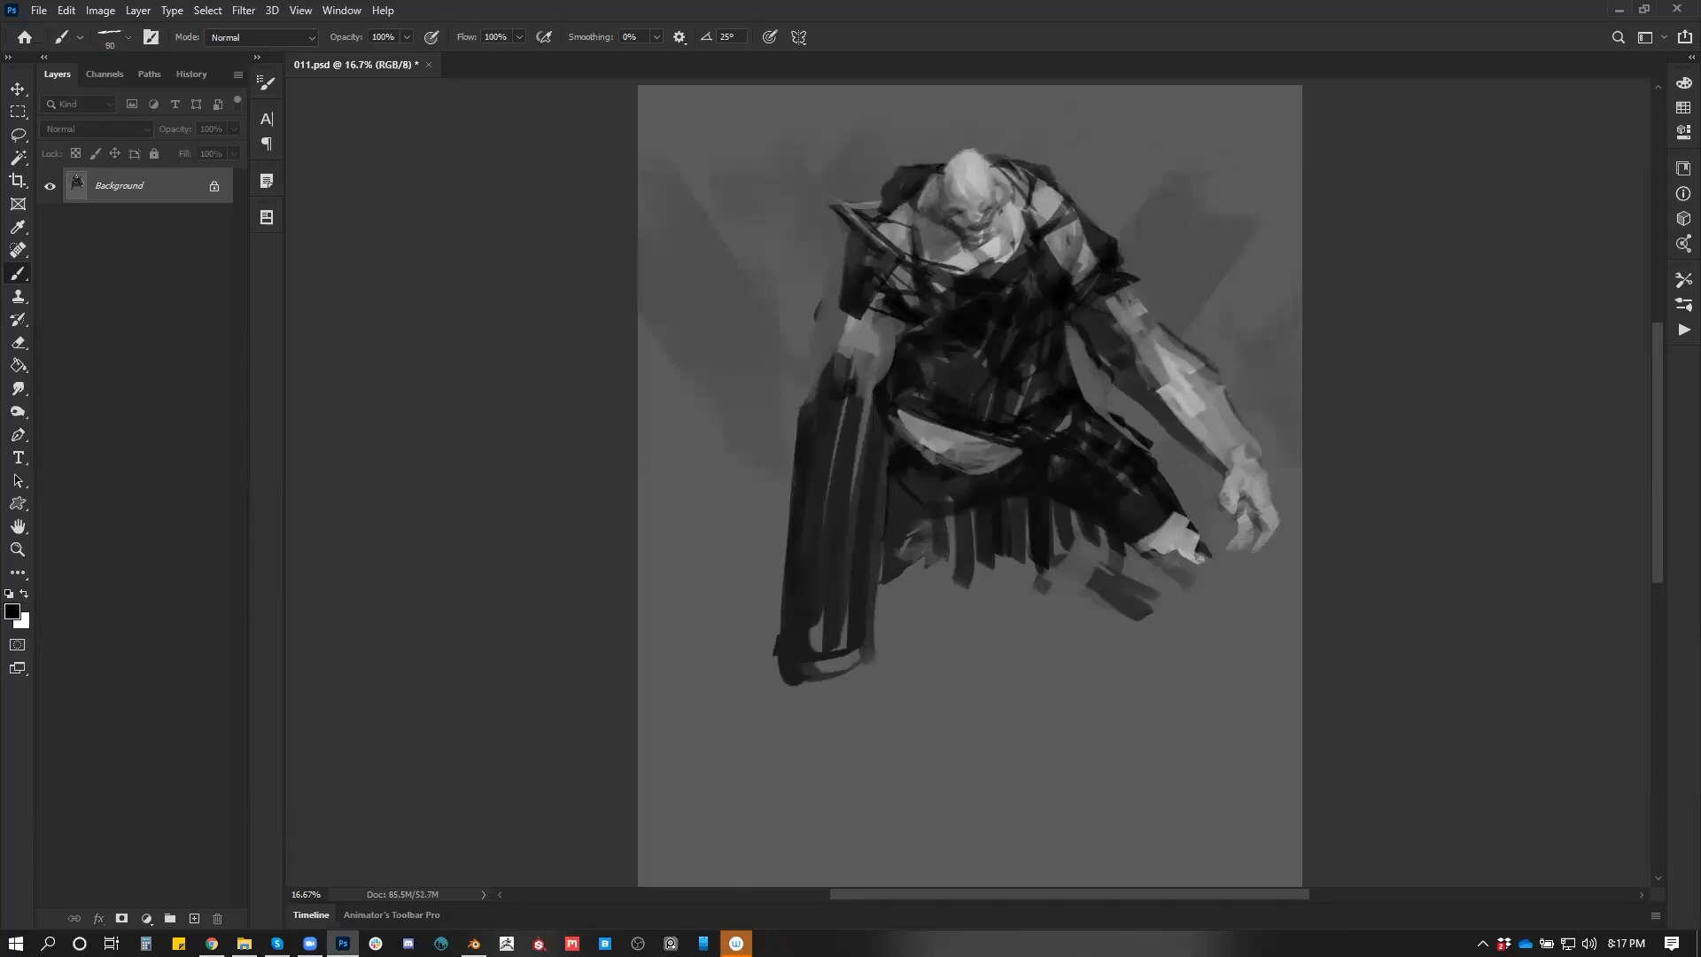
alt+click(948, 166)
alt+click(851, 322)
key(bracketright)
key(bracketright)
key(bracketright)
key(bracketright)
key(bracketright)
key(bracketright)
mouse_move(845, 320)
mouse_down()
mouse_move(833, 399)
mouse_move(857, 438)
mouse_move(820, 463)
mouse_move(833, 536)
mouse_up()
Enlarge the brush and shade the inner side of the long sleeve with sampled tones
key(bracketright)
key(bracketright)
key(bracketright)
key(bracketright)
key(bracketright)
alt+click(844, 459)
alt+click(846, 560)
drag(884, 421, 861, 569)
Paint a hand with light fingers below the long sleeve's cuff using a smaller brush and sampled and white tones
key(bracketleft)
key(bracketleft)
key(bracketleft)
key(bracketleft)
mouse_move(844, 652)
mouse_down()
mouse_move(836, 622)
mouse_move(856, 655)
mouse_move(813, 670)
mouse_move(800, 708)
mouse_move(795, 682)
mouse_move(833, 736)
mouse_up()
key(x)
alt+click(816, 667)
mouse_move(860, 654)
mouse_down()
mouse_move(854, 711)
mouse_move(840, 694)
mouse_move(784, 722)
mouse_move(775, 758)
mouse_up()
key(bracketleft)
key(d)
key(x)
key(bracketleft)
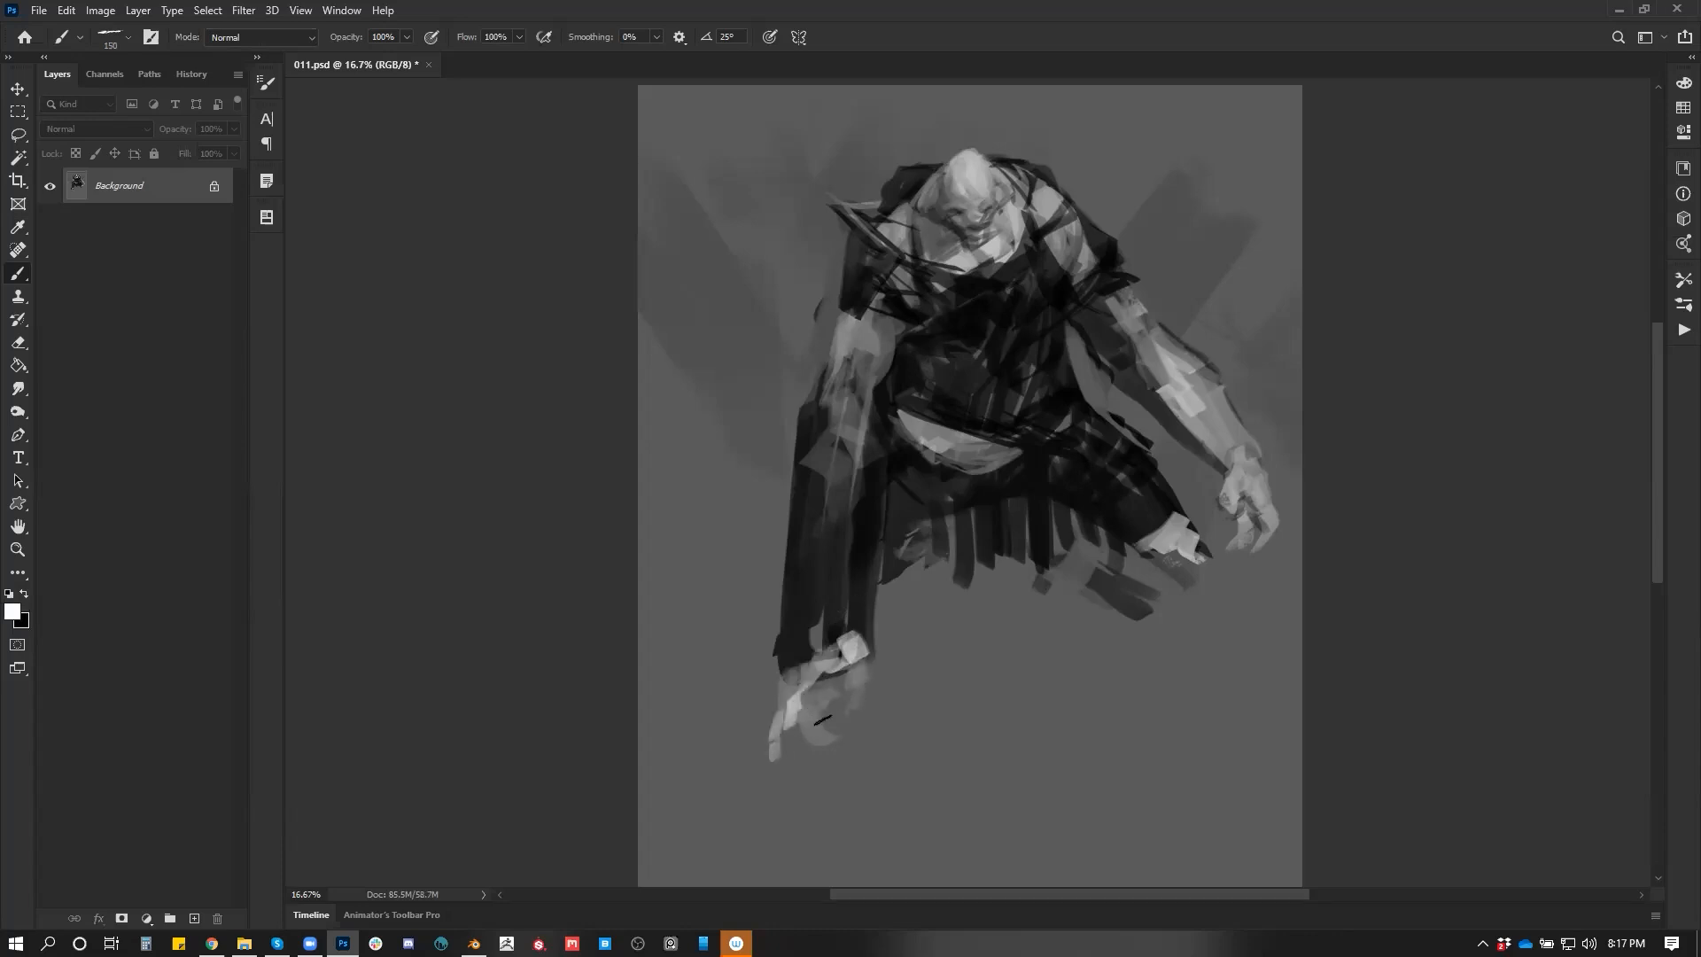
Add black fold lines to the skirt's lower edge and across the waist beside the belly
alt+click(842, 791)
key(d)
drag(899, 558, 946, 536)
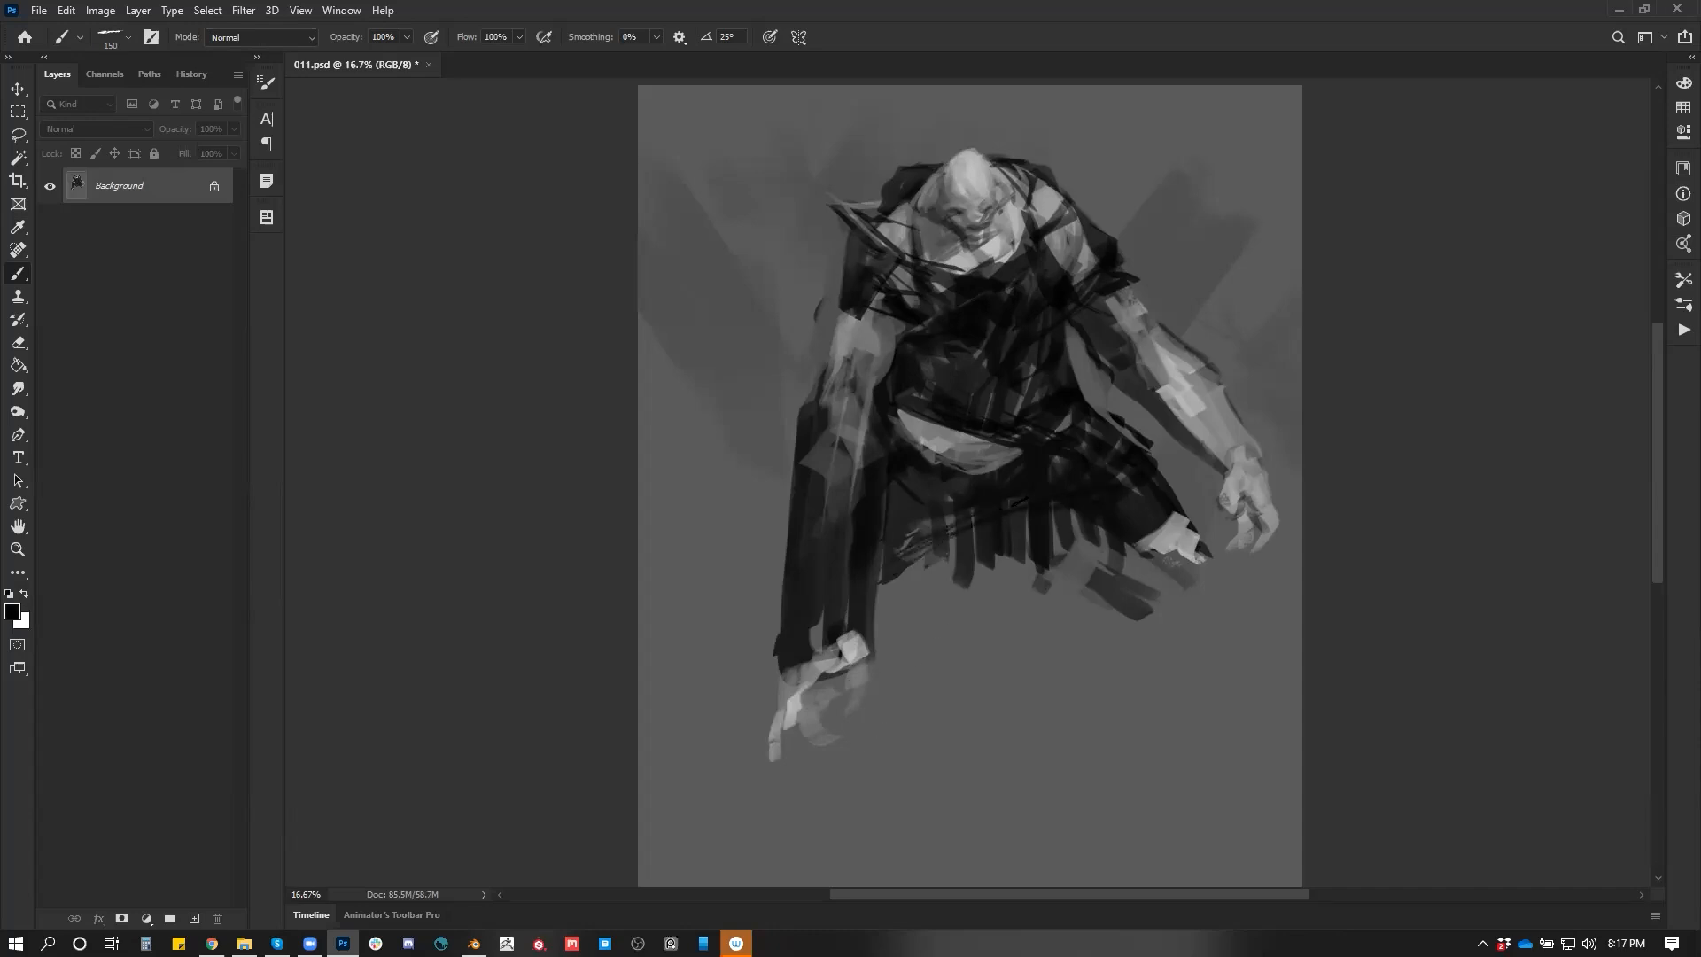
mouse_move(912, 465)
mouse_down()
mouse_move(988, 473)
mouse_move(882, 417)
mouse_up()
Model the upper arm down to the elbow with a sampled skin tone, enlarging the brush between strokes
alt+click(851, 322)
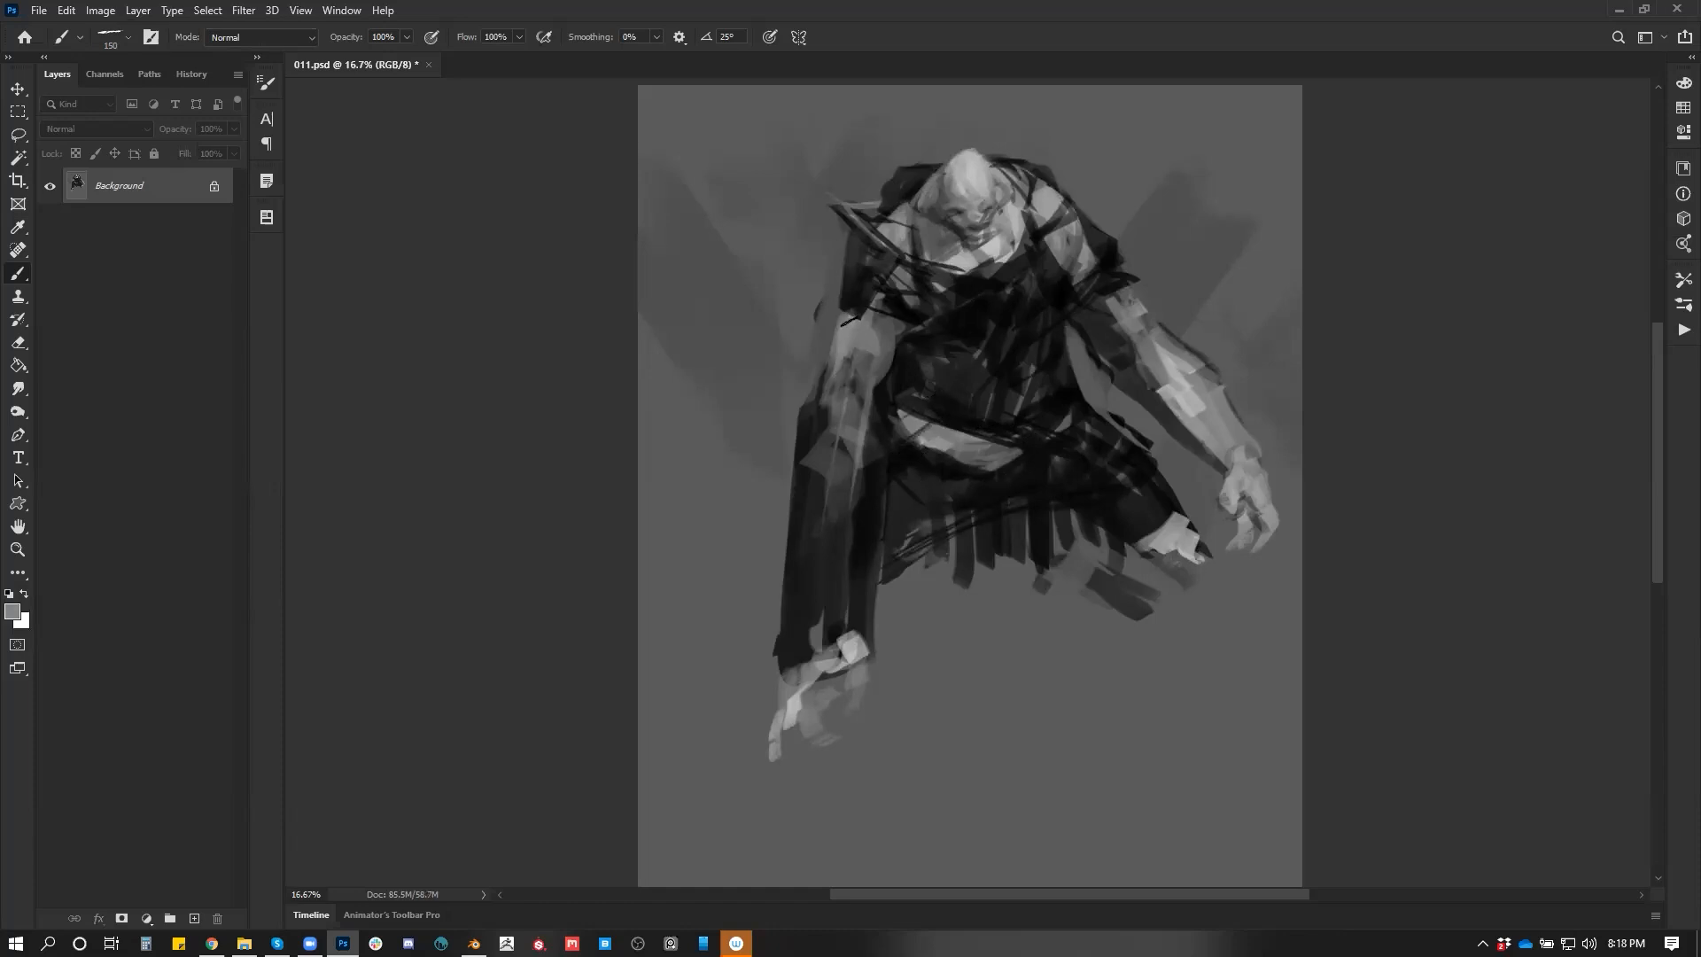
key(])
drag(878, 319, 830, 421)
key(])
key(])
key(])
drag(849, 365, 827, 450)
mouse_move(849, 372)
mouse_down()
mouse_move(848, 465)
mouse_move(851, 429)
mouse_move(876, 419)
mouse_move(854, 414)
mouse_move(856, 363)
mouse_move(825, 397)
mouse_up()
Darken the long sleeve's top edge around the elbow with a sampled dark tone and a smaller brush
alt+click(827, 506)
alt+click(817, 428)
key([)
key([)
key([)
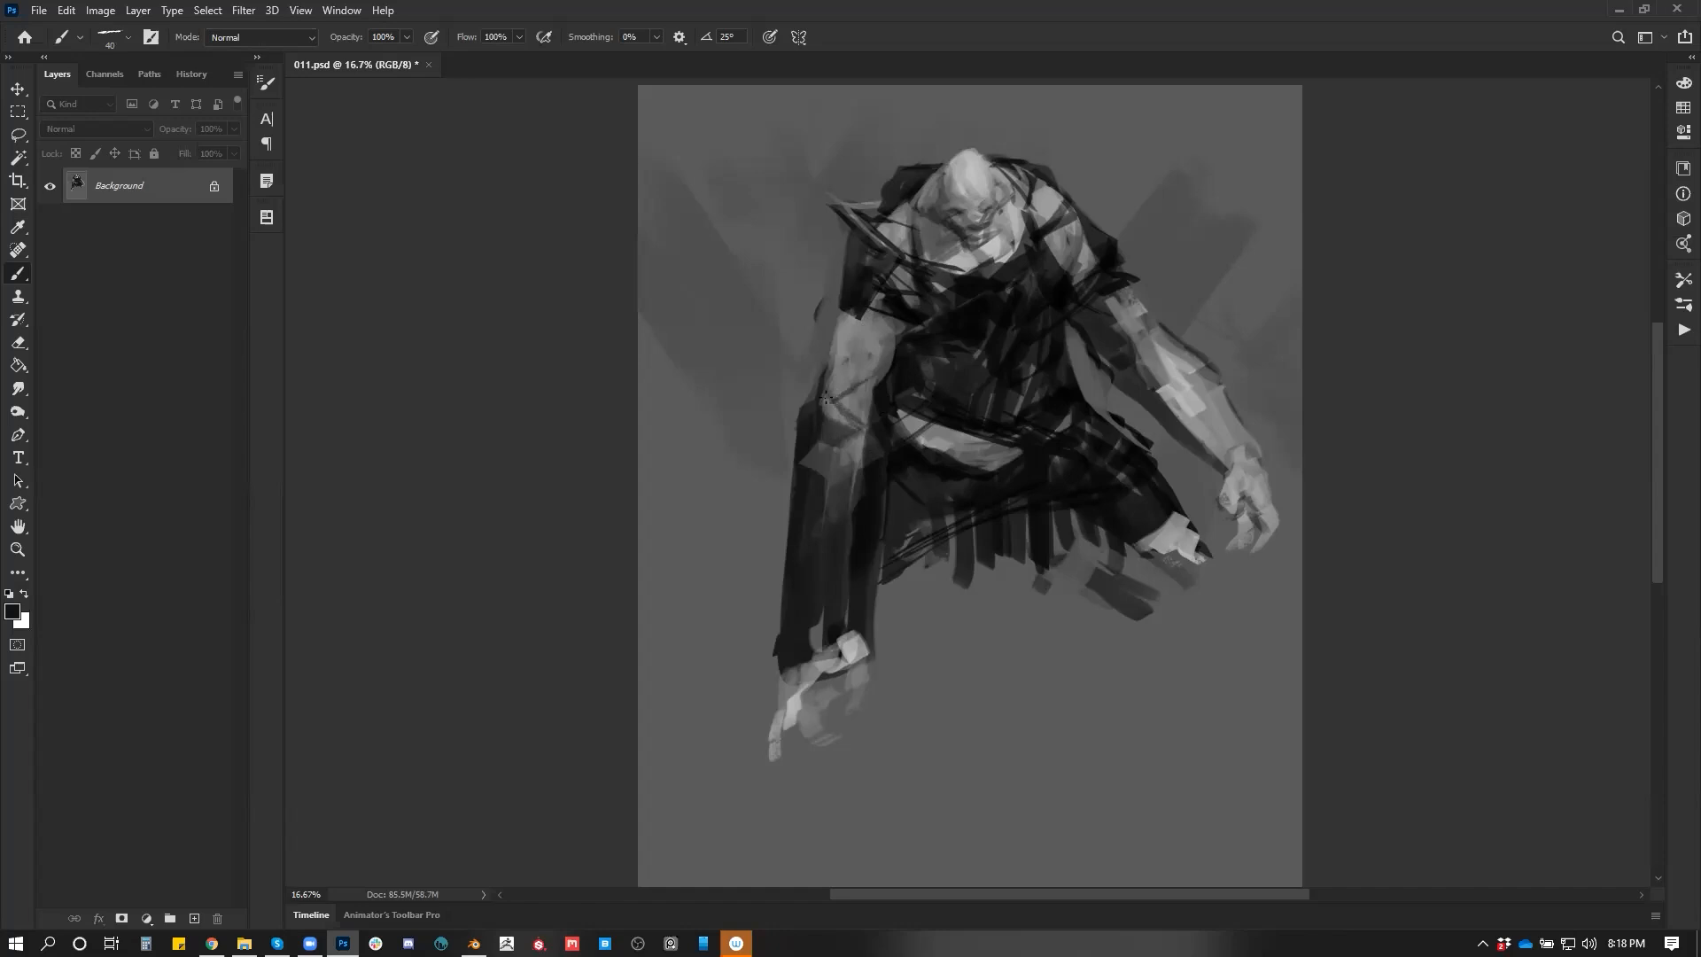
drag(857, 452, 856, 453)
drag(828, 482, 852, 494)
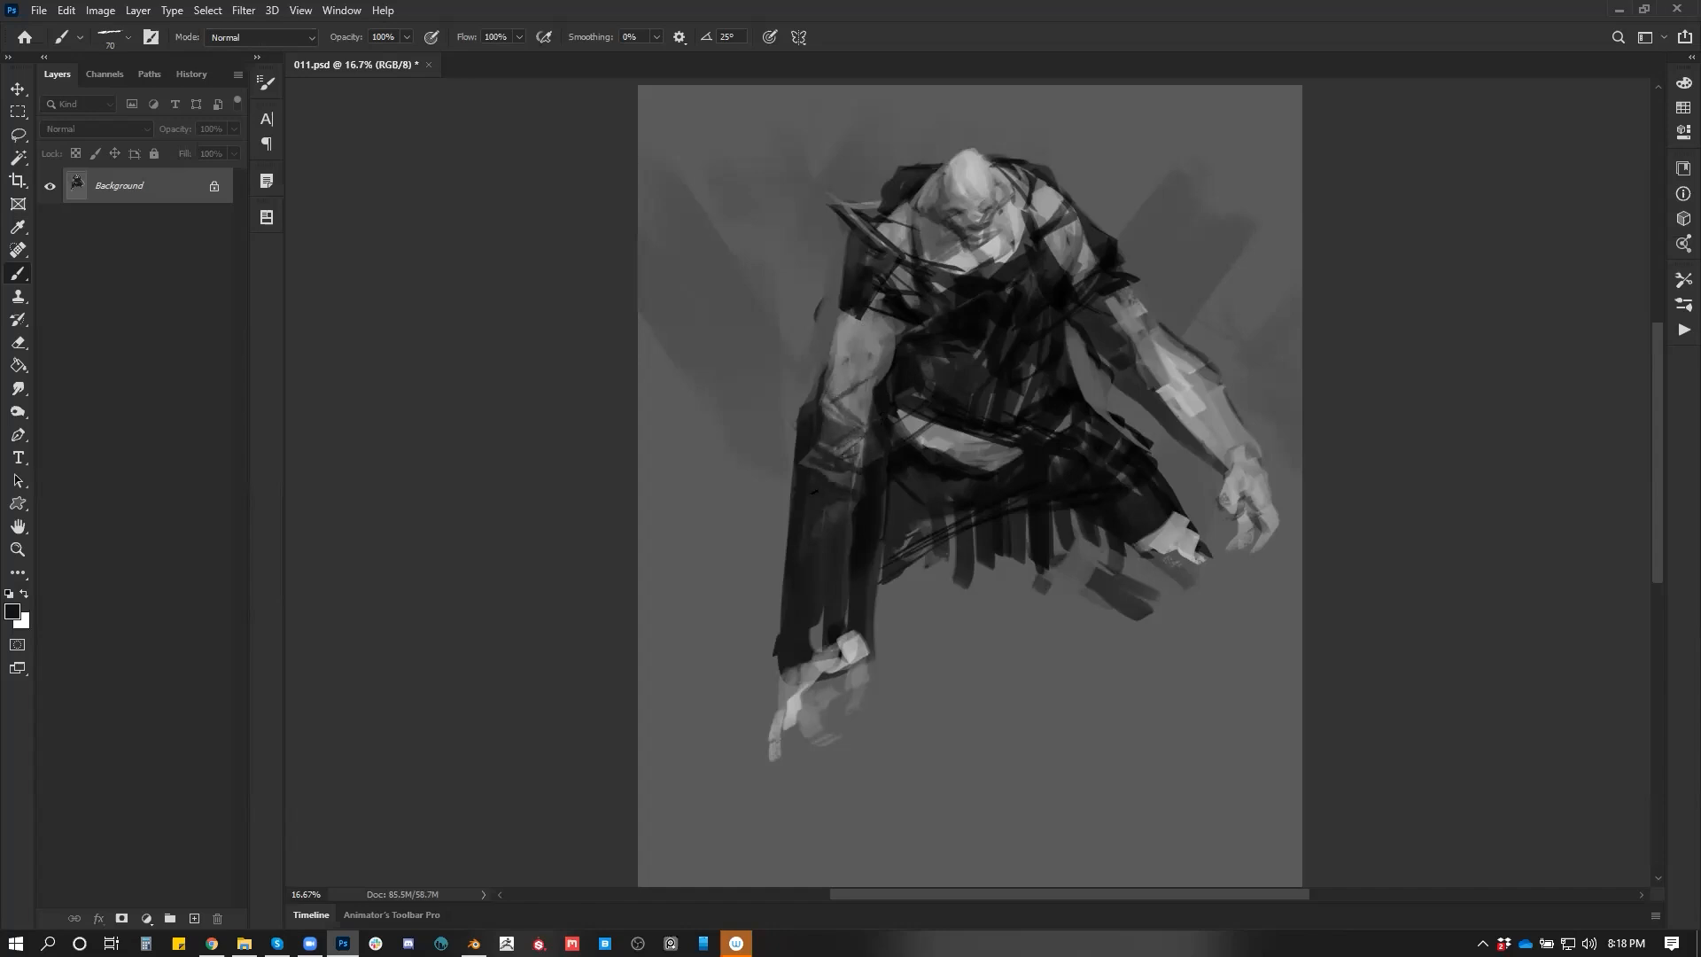
Darken the long sleeve's outer edge down to the ragged cuff and touch up the opposite forearm with a sampled tone
drag(792, 438, 790, 680)
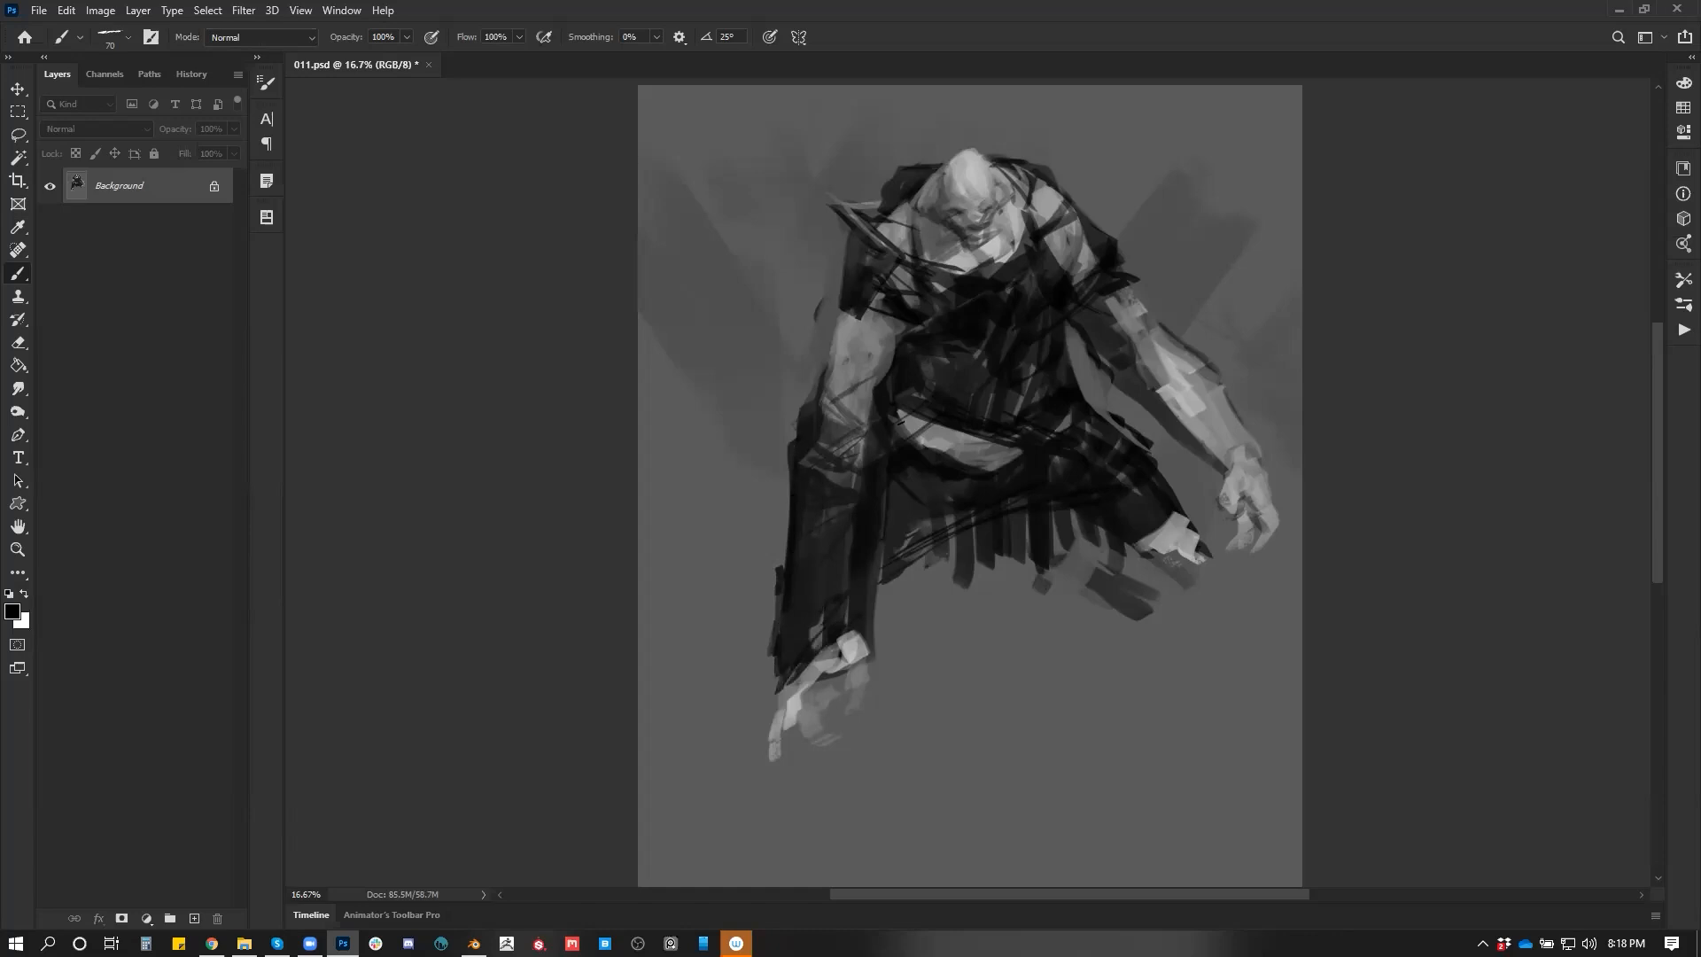
alt+click(1129, 354)
mouse_move(1154, 381)
mouse_down()
mouse_move(1134, 346)
mouse_move(1119, 359)
mouse_move(1103, 310)
mouse_move(1177, 346)
mouse_up()
Paint black wrapping folds around the neck, collar and upper chest with an enlarged brush
key(bracketright)
key(bracketright)
key(bracketright)
key(bracketright)
key(bracketright)
key(bracketright)
key(bracketright)
key(bracketright)
key(bracketright)
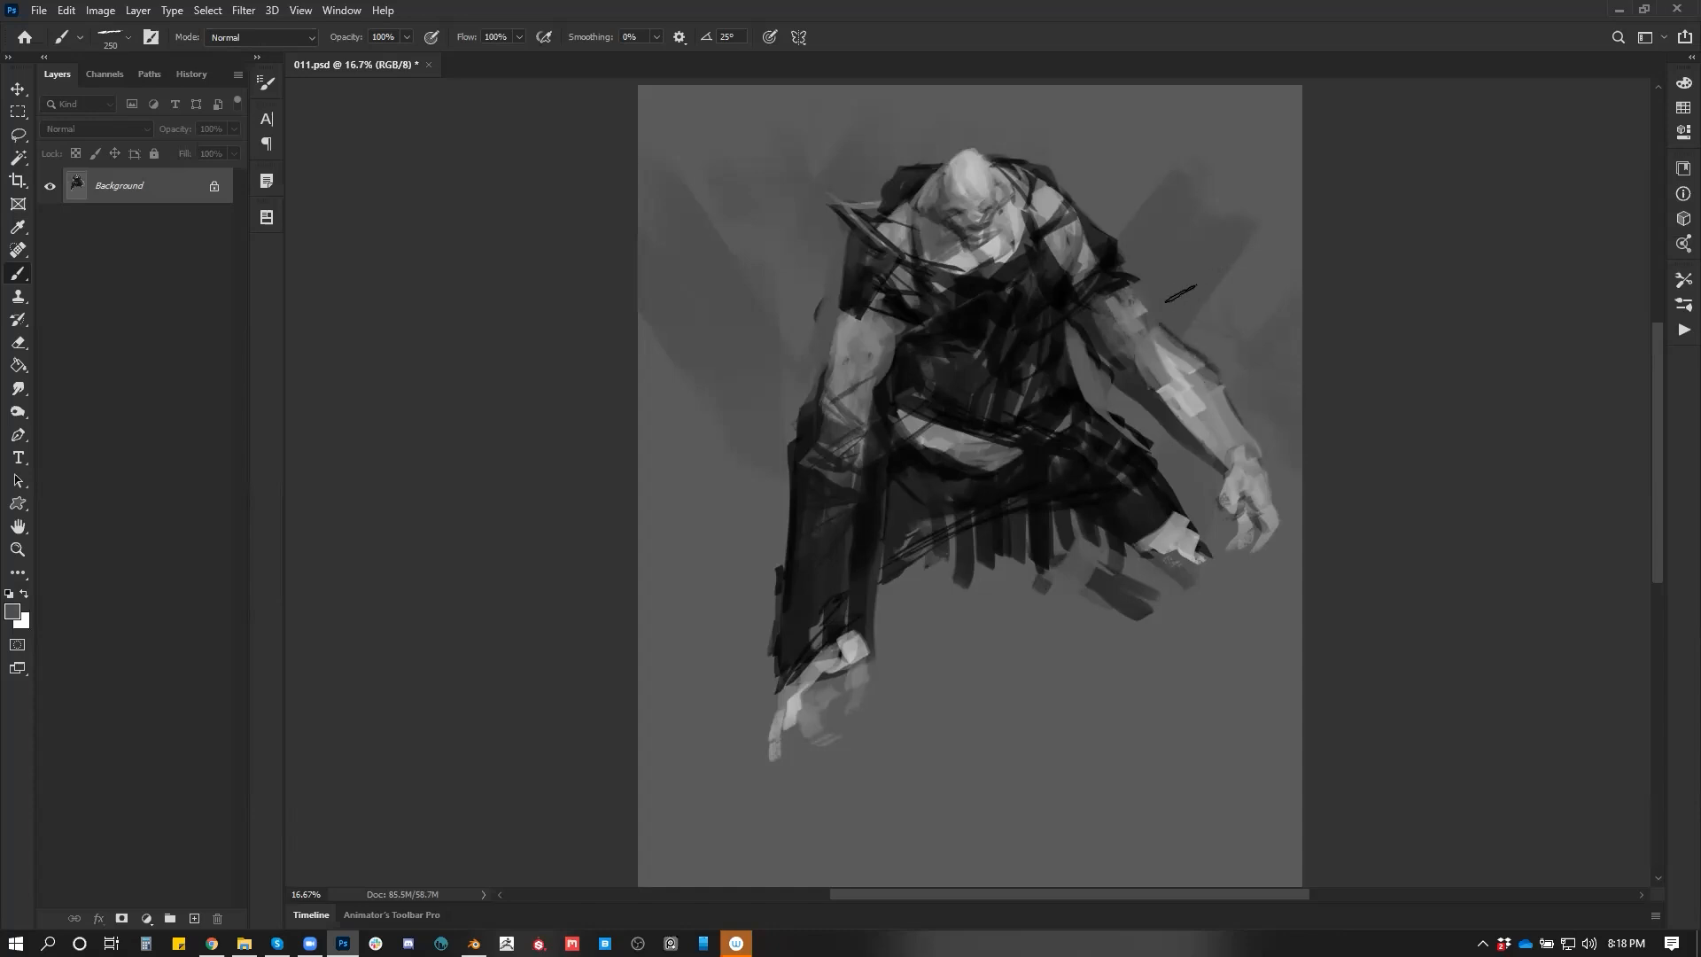
key(d)
key(x)
alt+click(980, 321)
key(d)
mouse_move(990, 241)
mouse_down()
mouse_move(966, 270)
mouse_move(926, 266)
mouse_up()
drag(1041, 213, 996, 235)
drag(1040, 174, 999, 232)
mouse_move(1025, 189)
mouse_down()
mouse_move(965, 276)
mouse_move(883, 266)
mouse_up()
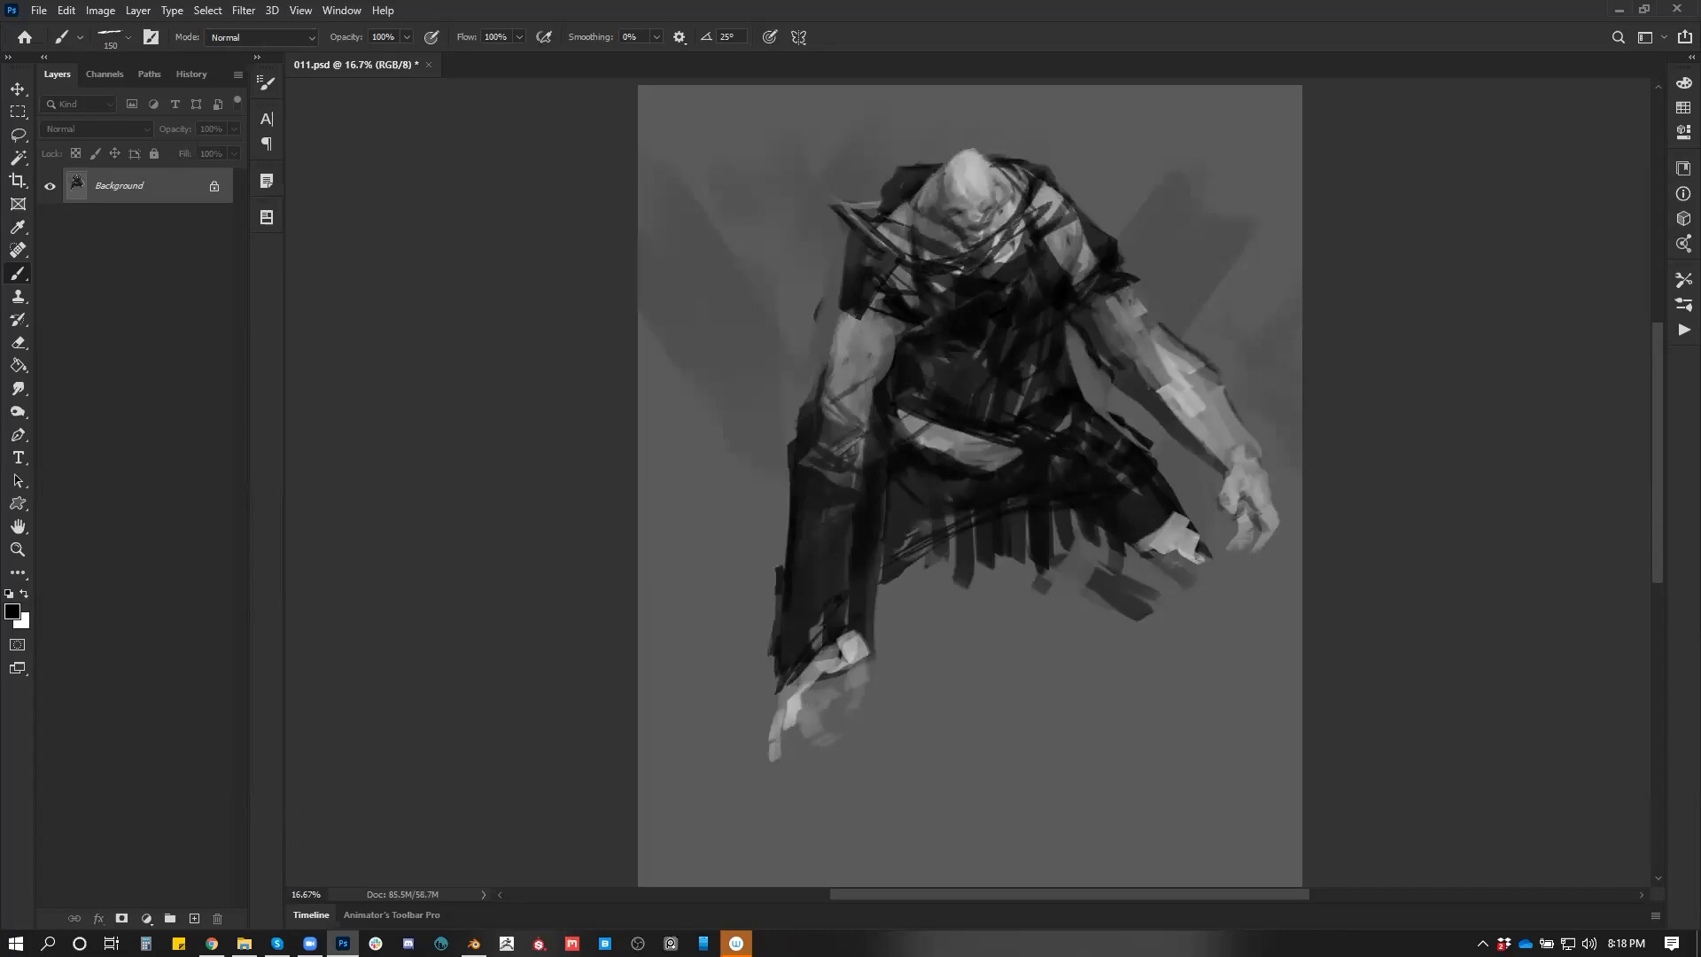
Paint gray torn-cloth strips and folds down the chest and torso with a sampled tone
key(x)
mouse_move(905, 346)
mouse_down()
mouse_move(895, 397)
mouse_move(949, 408)
mouse_up()
alt+click(912, 351)
mouse_move(972, 349)
mouse_down()
mouse_move(990, 391)
mouse_move(1035, 326)
mouse_up()
drag(930, 276, 931, 322)
drag(938, 278, 953, 314)
mouse_move(946, 278)
mouse_down()
mouse_move(972, 307)
mouse_move(996, 292)
mouse_up()
mouse_move(979, 280)
mouse_down()
mouse_move(1010, 271)
mouse_move(936, 317)
mouse_up()
mouse_move(940, 277)
mouse_down()
mouse_move(948, 312)
mouse_move(966, 304)
mouse_up()
drag(971, 276, 991, 293)
drag(909, 344, 899, 398)
drag(929, 341, 925, 404)
mouse_move(965, 342)
mouse_down()
mouse_move(956, 407)
mouse_move(1008, 363)
mouse_up()
drag(1001, 349, 1017, 332)
Paint hanging torn strips from beneath the belly down past the skirt's hem in sampled gray and black
key(x)
drag(902, 441, 898, 463)
drag(915, 450, 924, 476)
drag(944, 463, 956, 521)
alt+click(907, 487)
mouse_move(906, 443)
mouse_down()
mouse_move(897, 466)
mouse_move(925, 480)
mouse_up()
mouse_move(944, 459)
mouse_down()
mouse_move(957, 519)
mouse_move(900, 474)
mouse_up()
drag(919, 493, 913, 601)
drag(924, 536, 936, 618)
key(d)
drag(913, 500, 912, 573)
mouse_move(884, 493)
mouse_down()
mouse_move(888, 551)
mouse_move(899, 535)
mouse_up()
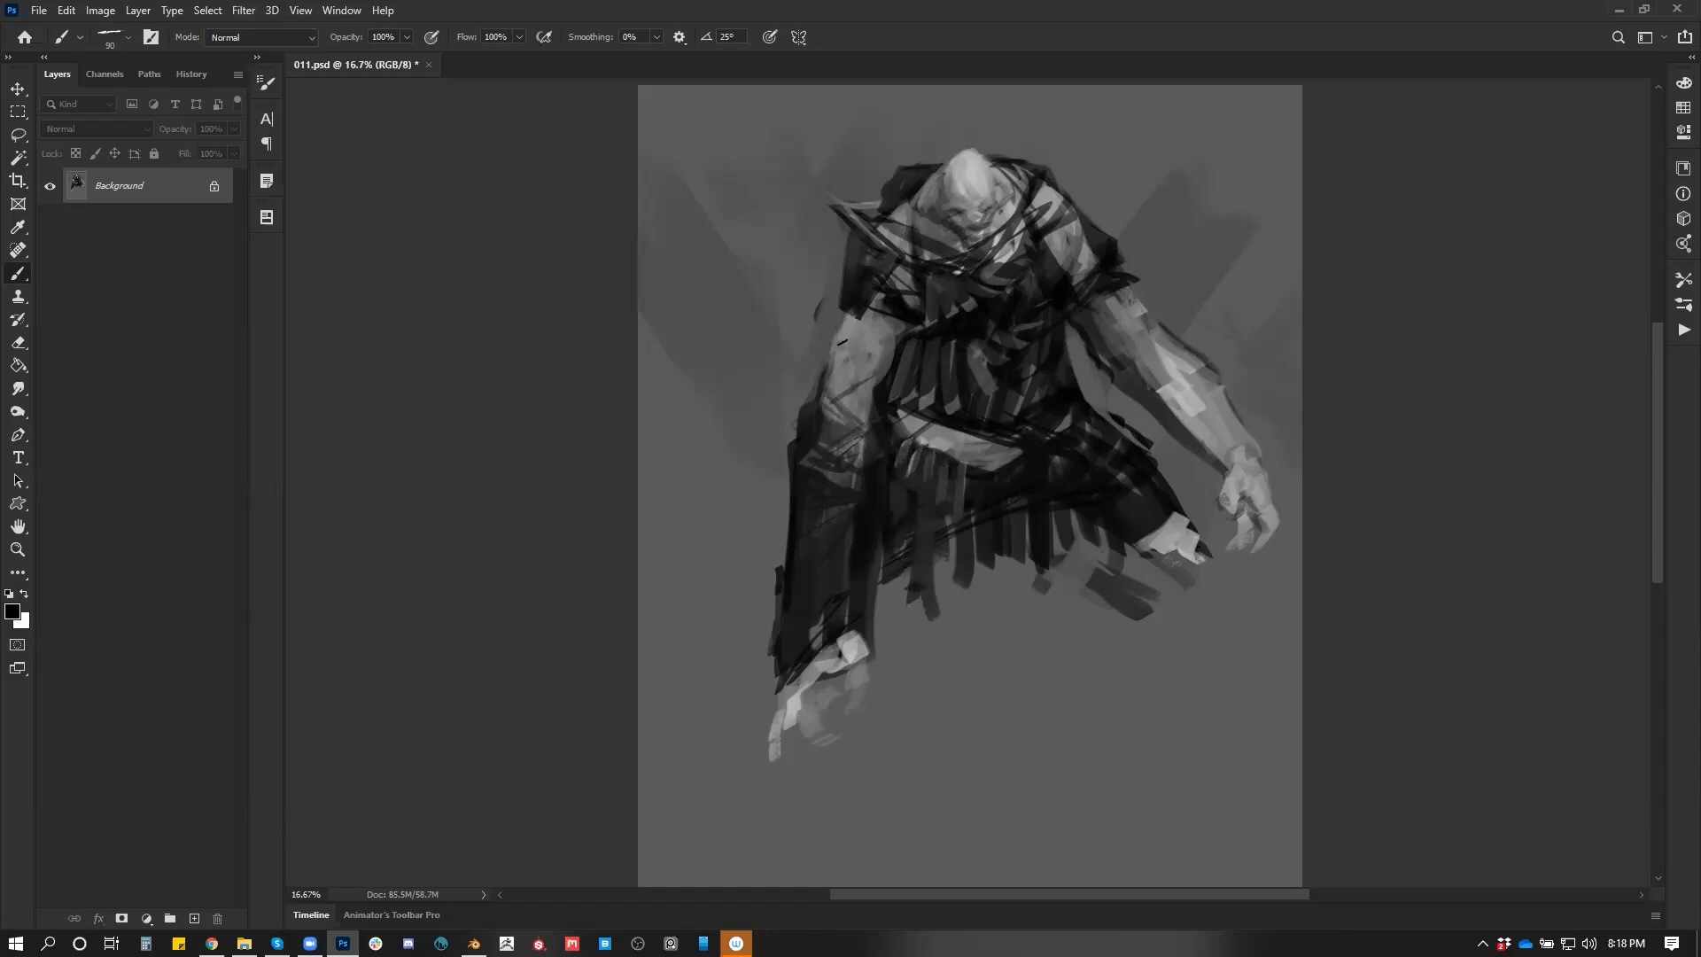
Clean up the background beside the pointed collar and the bare upper arm with sampled tones
alt+click(844, 341)
key(d)
drag(823, 190, 811, 189)
mouse_move(813, 194)
mouse_down()
mouse_move(858, 226)
mouse_move(854, 312)
mouse_move(870, 312)
mouse_move(839, 328)
mouse_move(818, 381)
mouse_up()
alt+click(820, 195)
key(d)
alt+click(822, 278)
Define the eye sockets, nose and mouth with a smaller brush, using sampled tones and black
ctrl+click(969, 173)
alt+click(936, 252)
drag(939, 217, 937, 184)
key(bracketleft)
key(bracketleft)
key(bracketleft)
alt+click(954, 277)
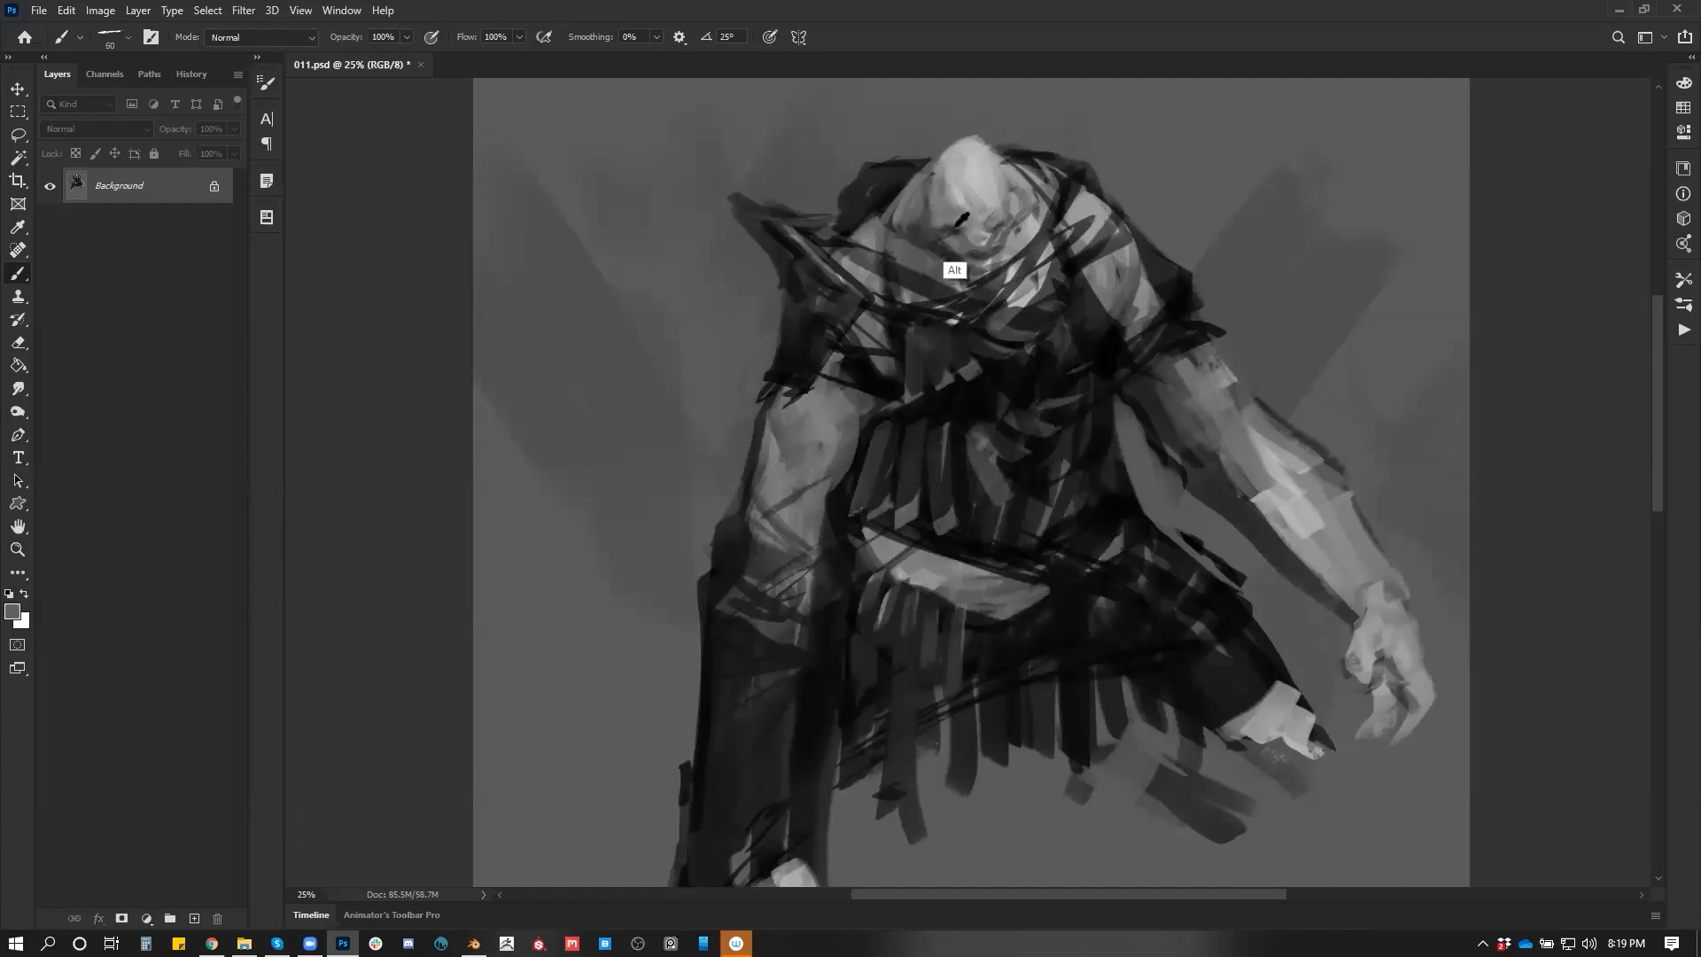
alt+click(945, 217)
key(d)
drag(950, 228, 990, 227)
alt+click(974, 249)
key(bracketleft)
key(d)
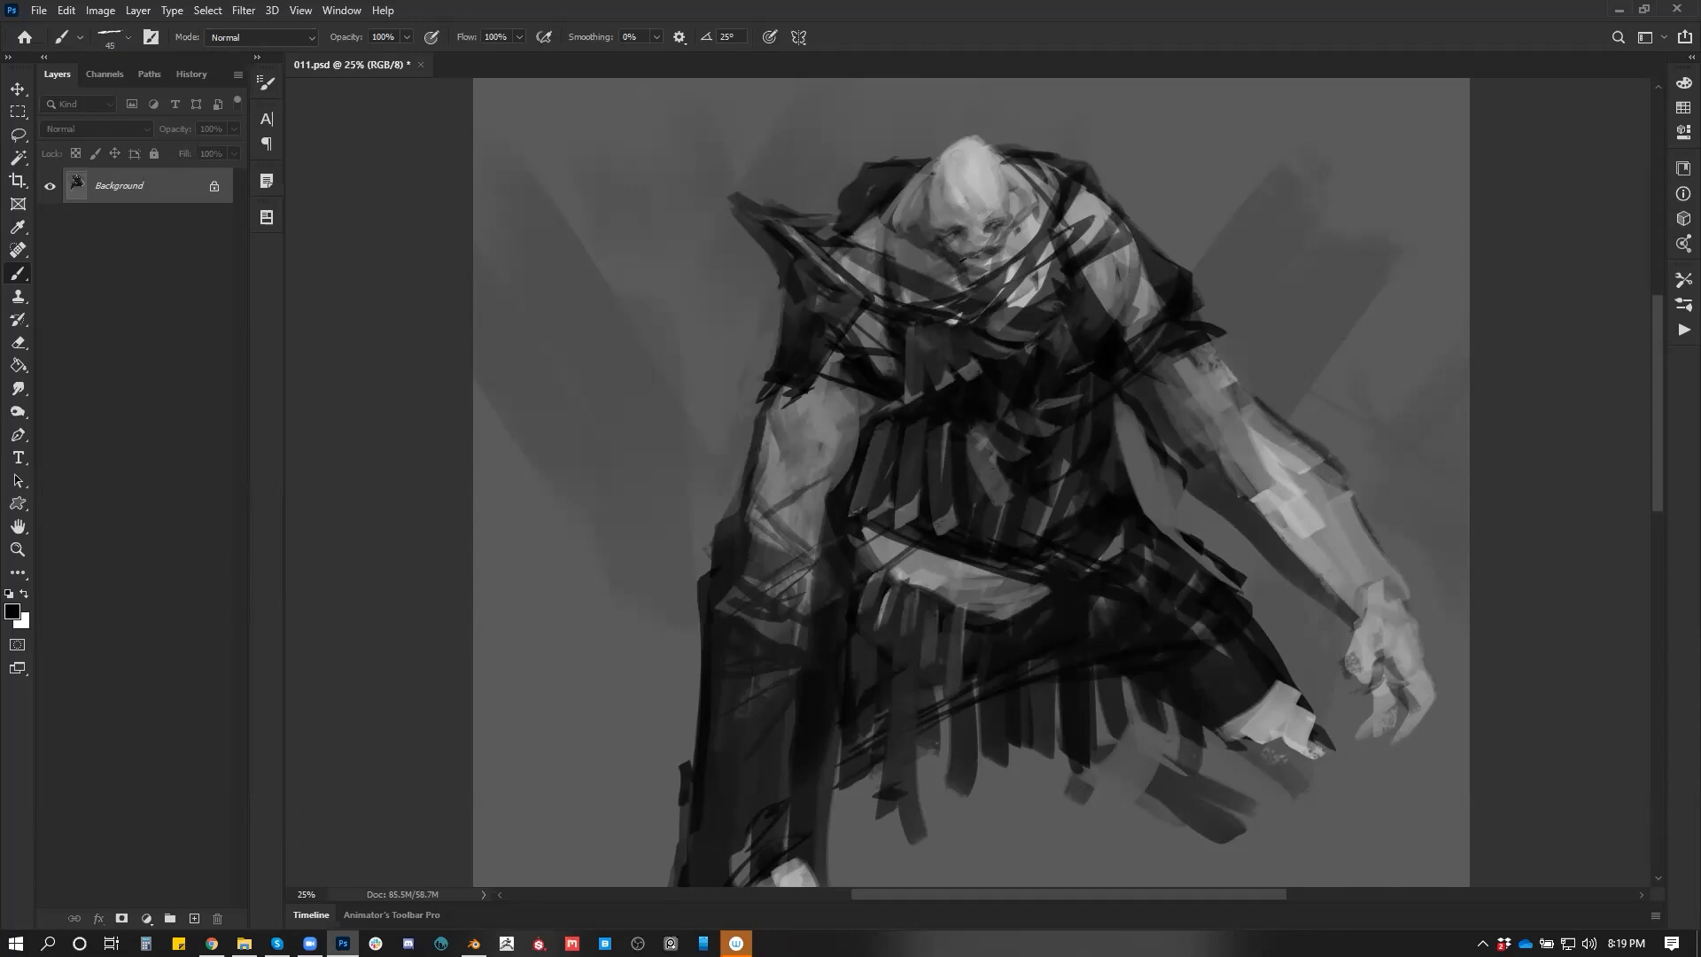
Shade the side and crown of the bald head with sampled skin tones and a larger brush
alt+click(959, 241)
key(bracketright)
key(bracketright)
key(bracketright)
key(bracketright)
mouse_move(996, 167)
mouse_down()
mouse_move(1010, 207)
mouse_move(1005, 181)
mouse_move(1002, 209)
mouse_move(929, 209)
mouse_up()
alt+click(998, 186)
alt+click(921, 244)
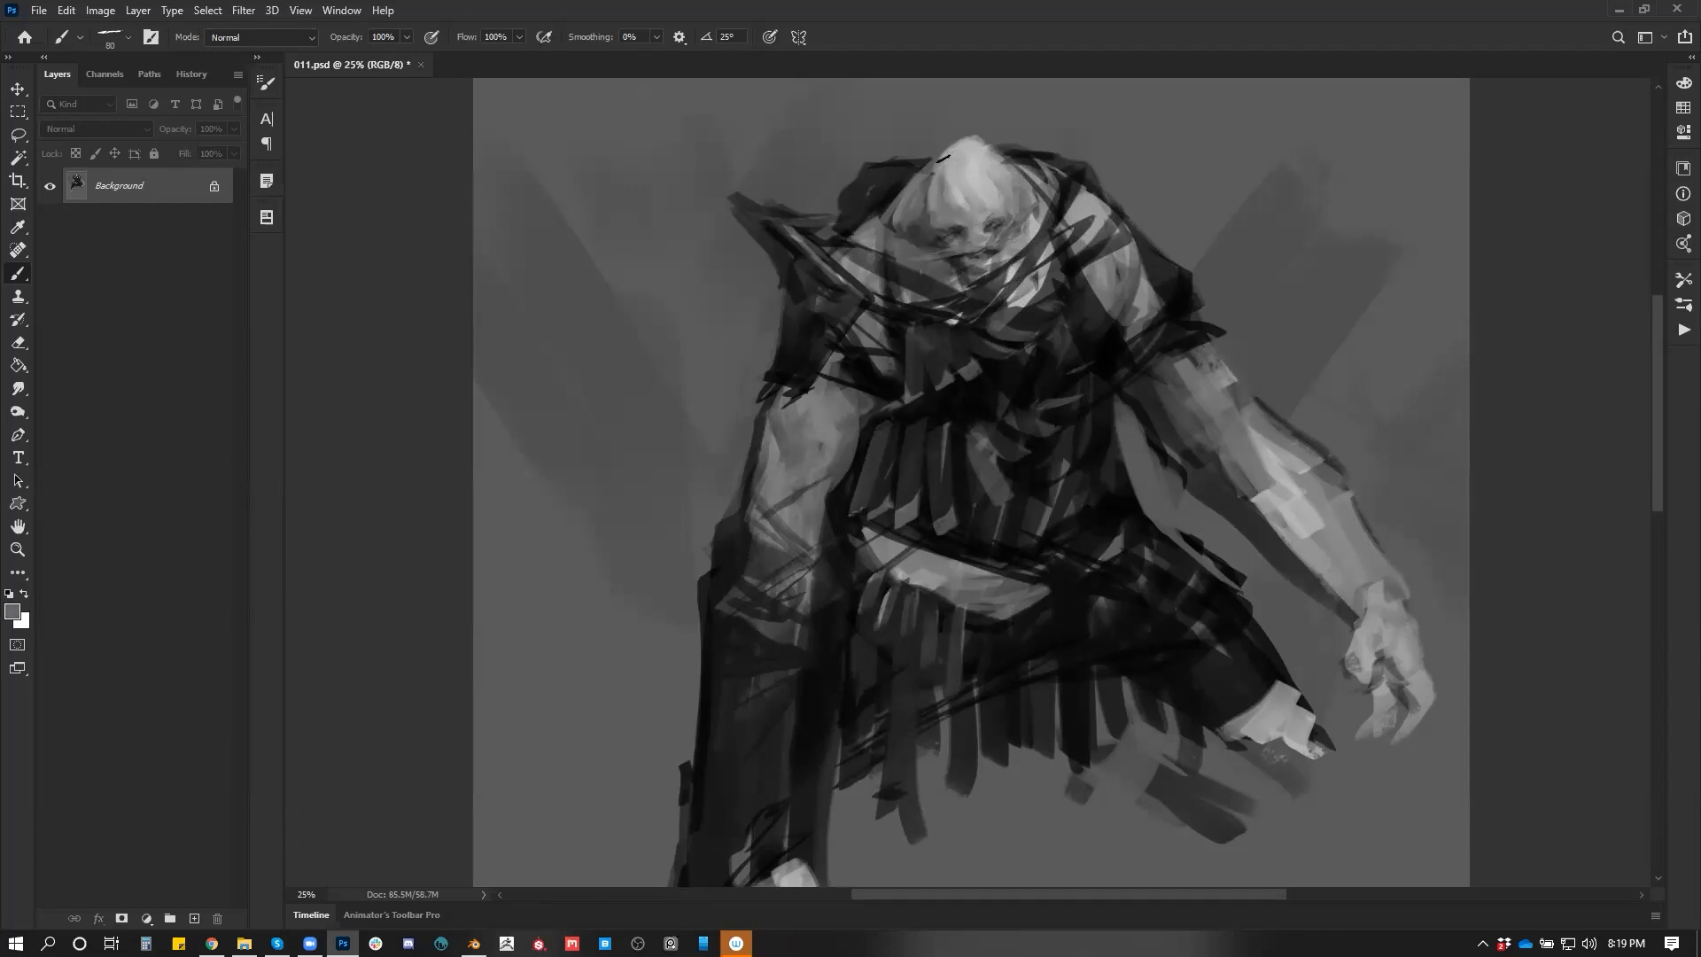
key(bracketright)
key(bracketright)
alt+click(975, 137)
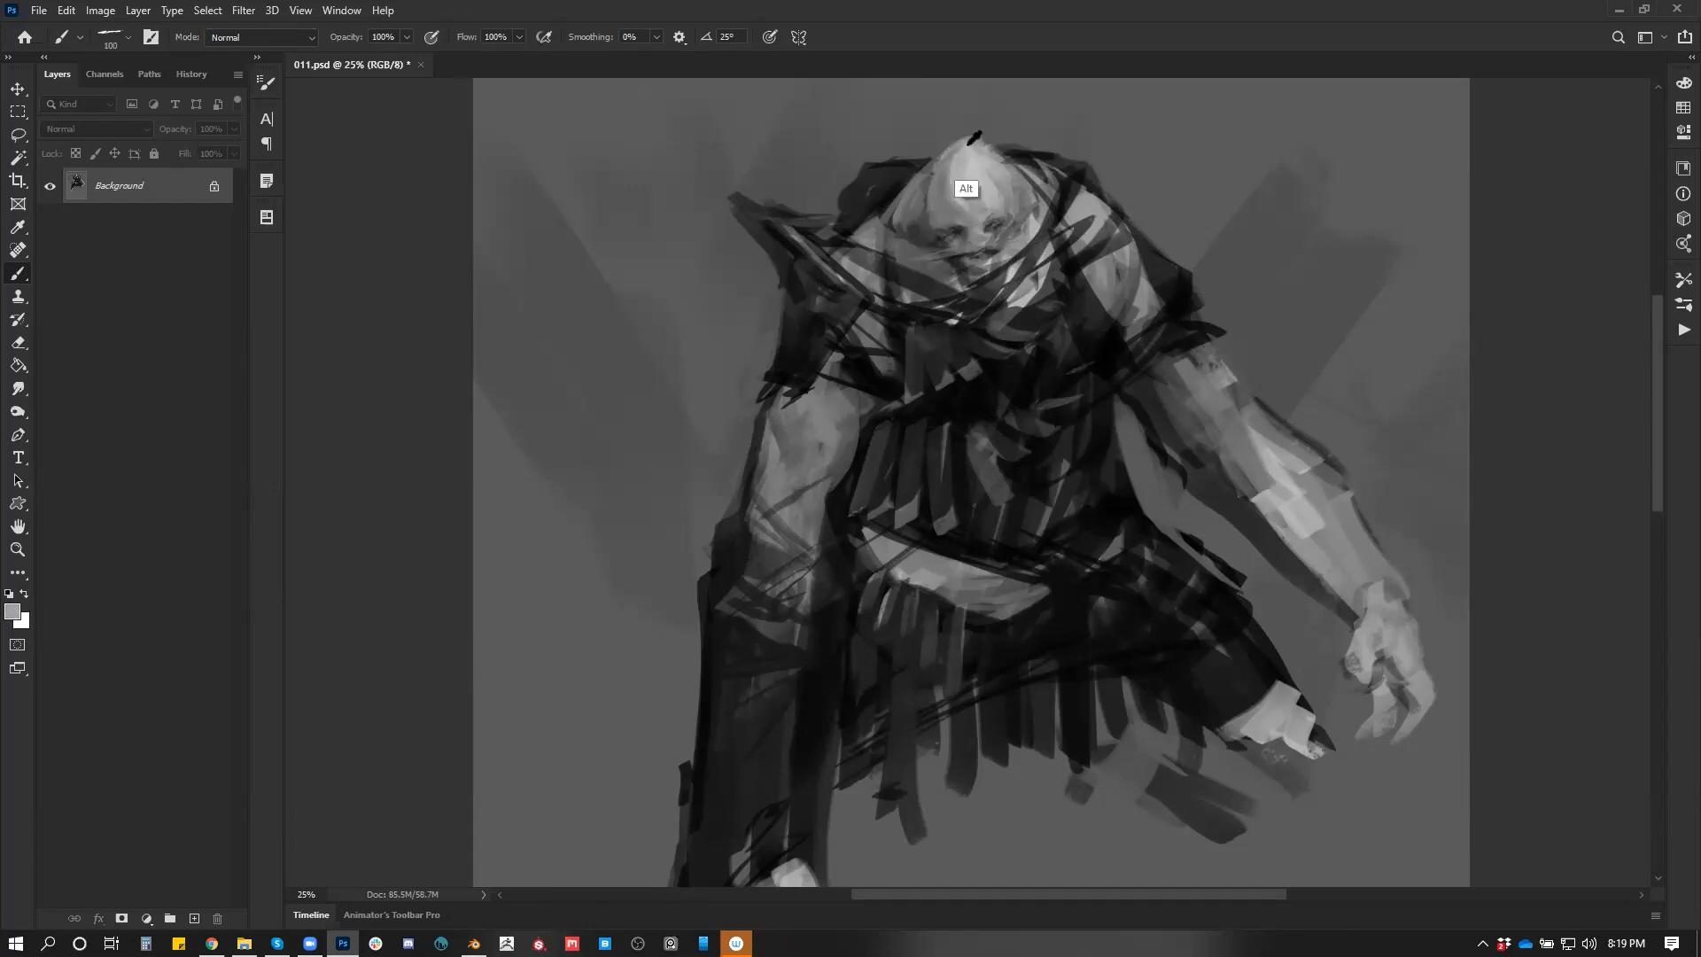
Darken the collar behind the head and add thin black lines over the far shoulder with a smaller brush
ctrl+alt+click(1007, 251)
ctrl+alt+click(1005, 332)
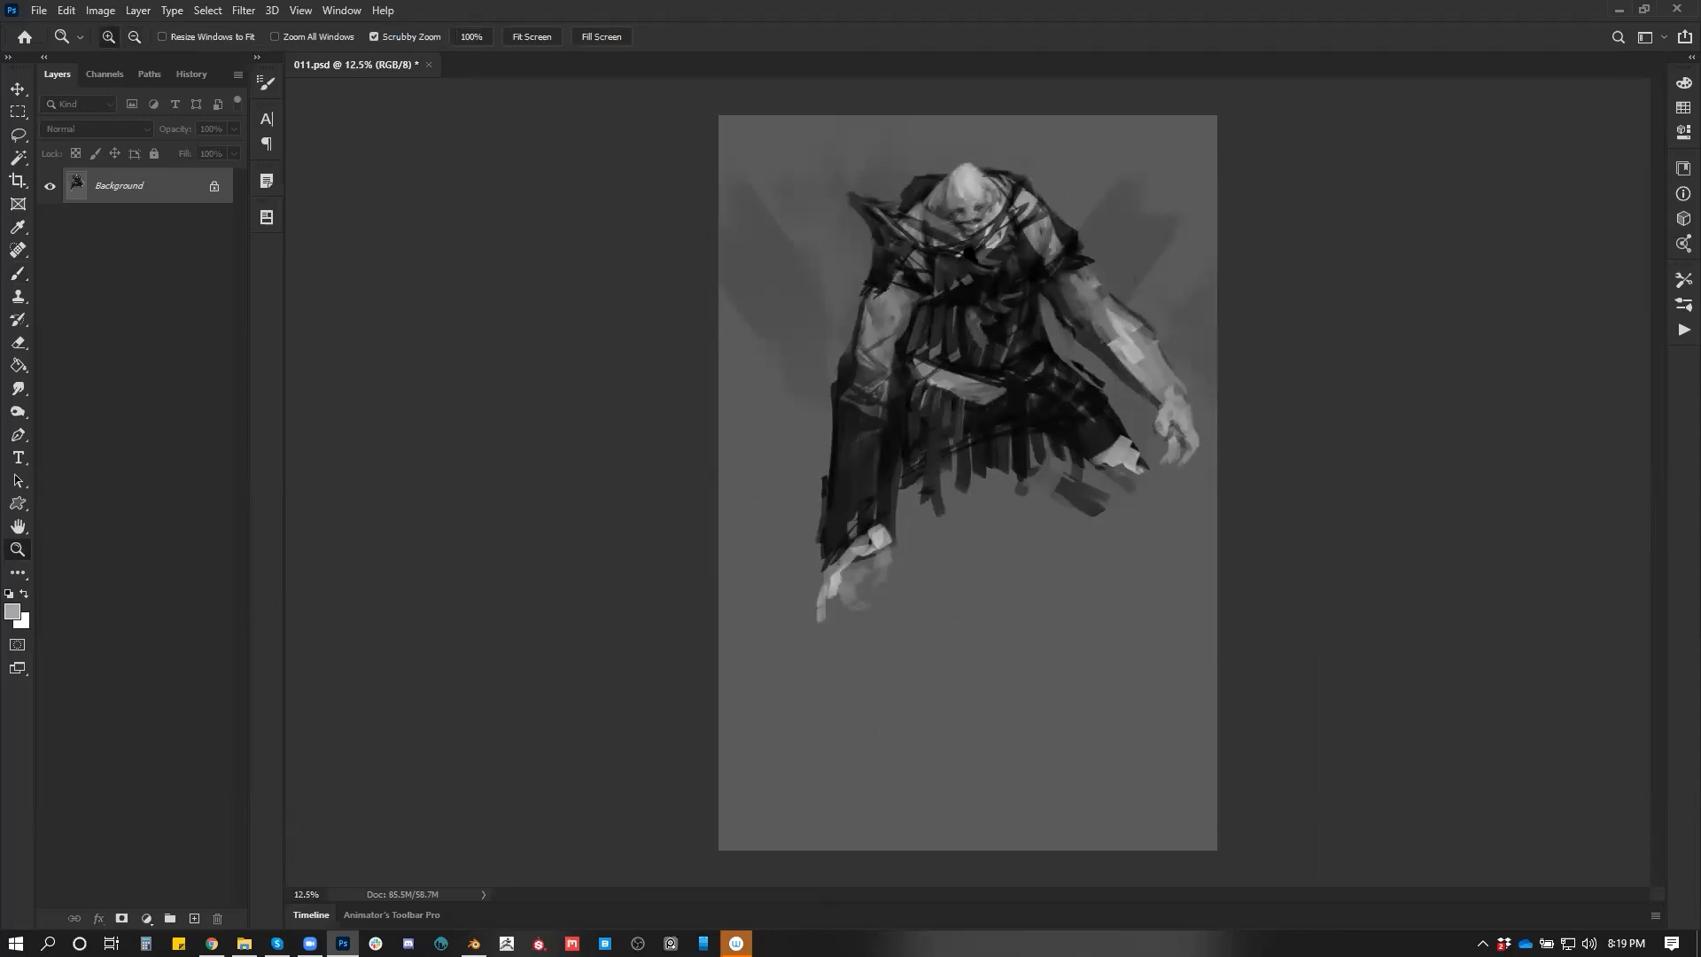
click(972, 253)
drag(1014, 230, 916, 332)
alt+click(916, 332)
key(b)
key(d)
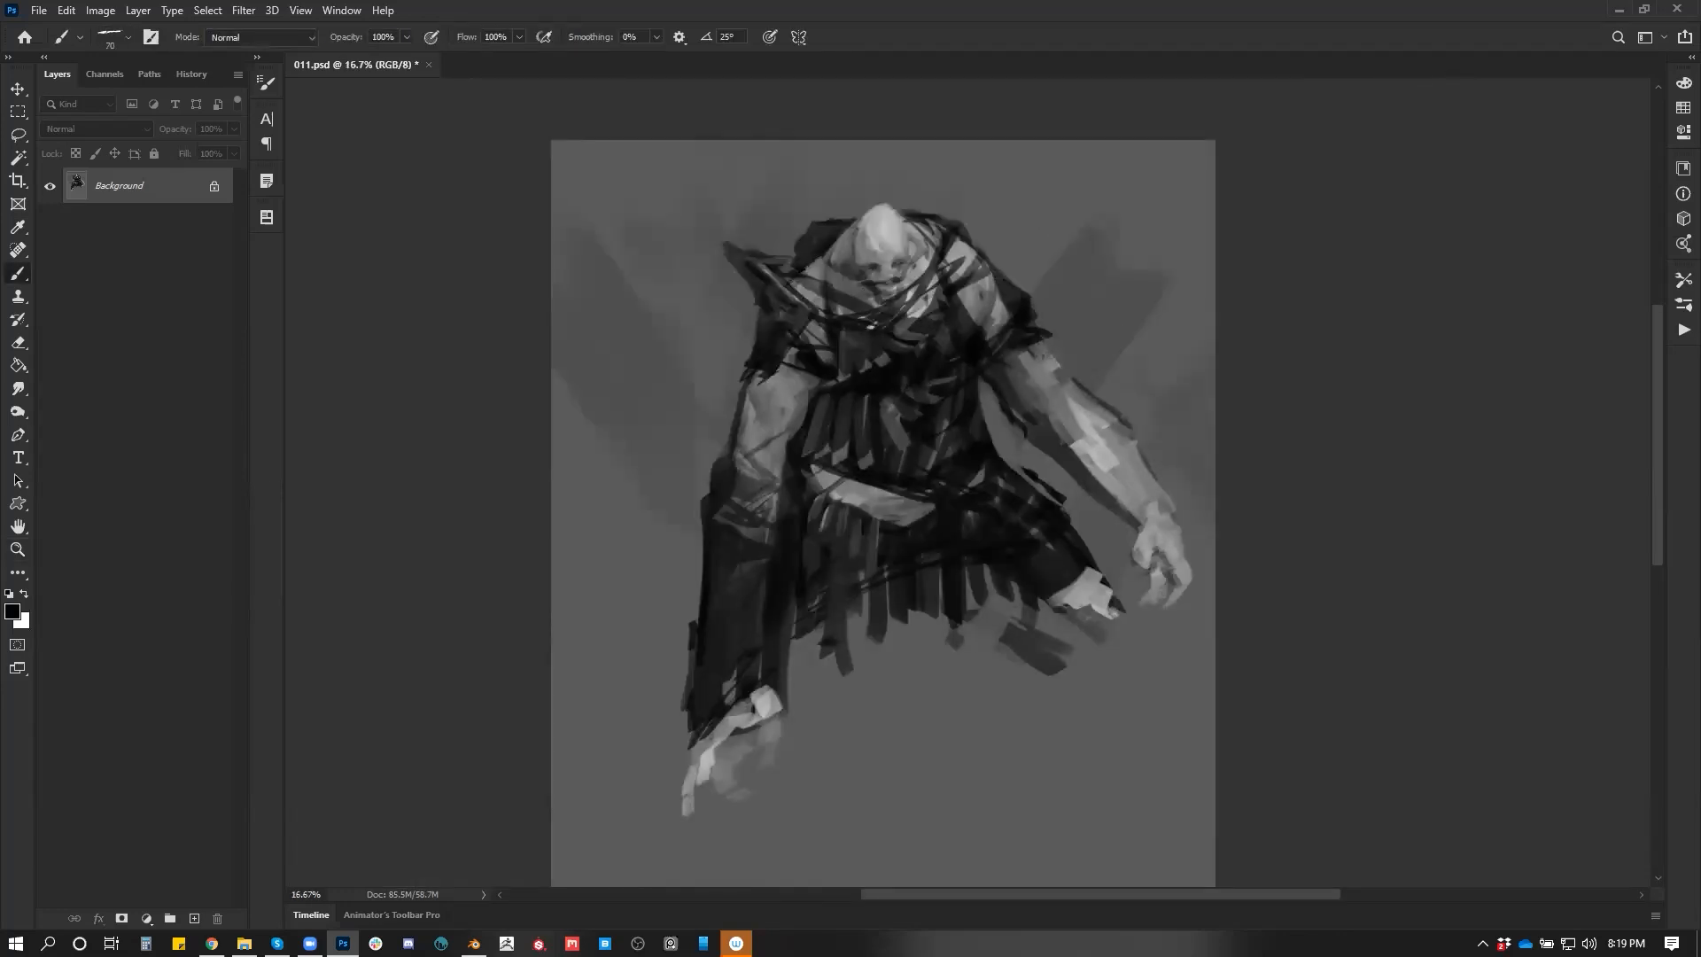
drag(837, 245, 825, 262)
mouse_move(858, 222)
mouse_down()
mouse_move(827, 255)
mouse_move(840, 276)
mouse_move(811, 288)
mouse_move(834, 280)
mouse_up()
alt+click(851, 240)
key(d)
key(bracketleft)
key(bracketleft)
key(bracketleft)
key(bracketleft)
key(bracketleft)
key(bracketleft)
mouse_move(933, 221)
mouse_down()
mouse_move(929, 275)
mouse_move(970, 247)
mouse_up()
drag(963, 240, 961, 271)
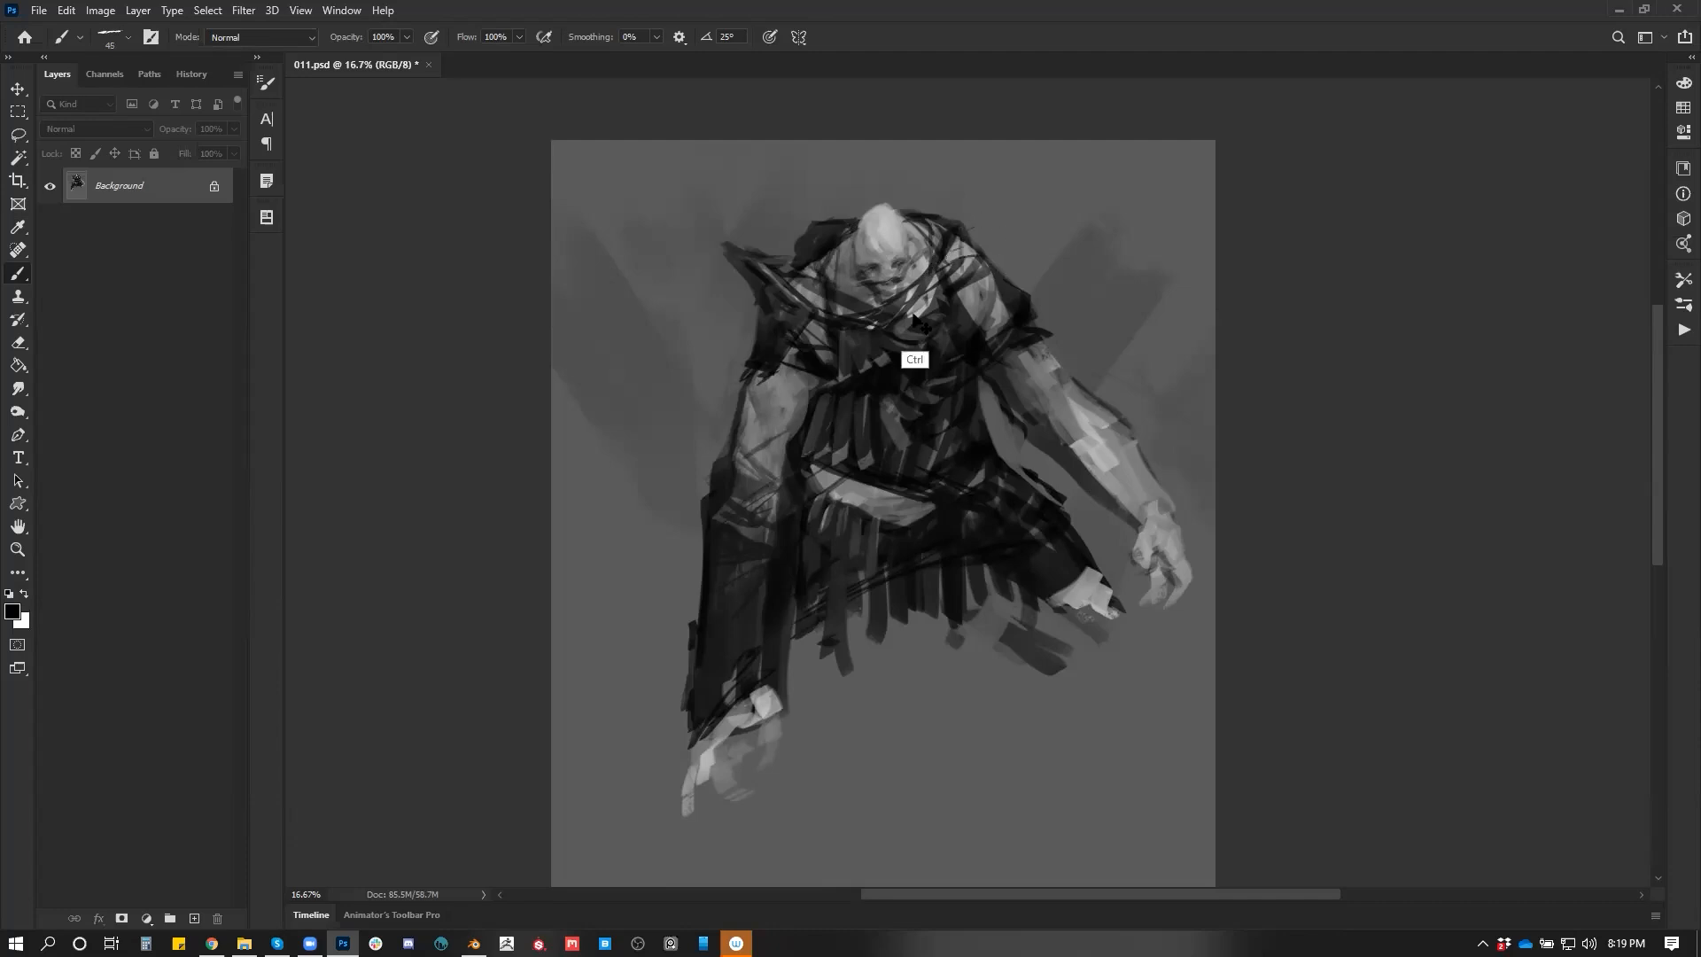
Flip the canvas horizontally and add jagged black strokes along the shoulder, armpit and torso side, enlarging the brush
key(ctrl+h)
mouse_move(833, 216)
mouse_down()
mouse_move(769, 227)
mouse_move(727, 296)
mouse_move(780, 262)
mouse_move(755, 399)
mouse_up()
key(bracketright)
key(bracketright)
drag(804, 321, 734, 429)
key(bracketright)
mouse_move(843, 271)
mouse_down()
mouse_move(819, 303)
mouse_move(842, 320)
mouse_up()
drag(785, 380, 711, 487)
drag(744, 433, 718, 466)
drag(725, 464, 704, 493)
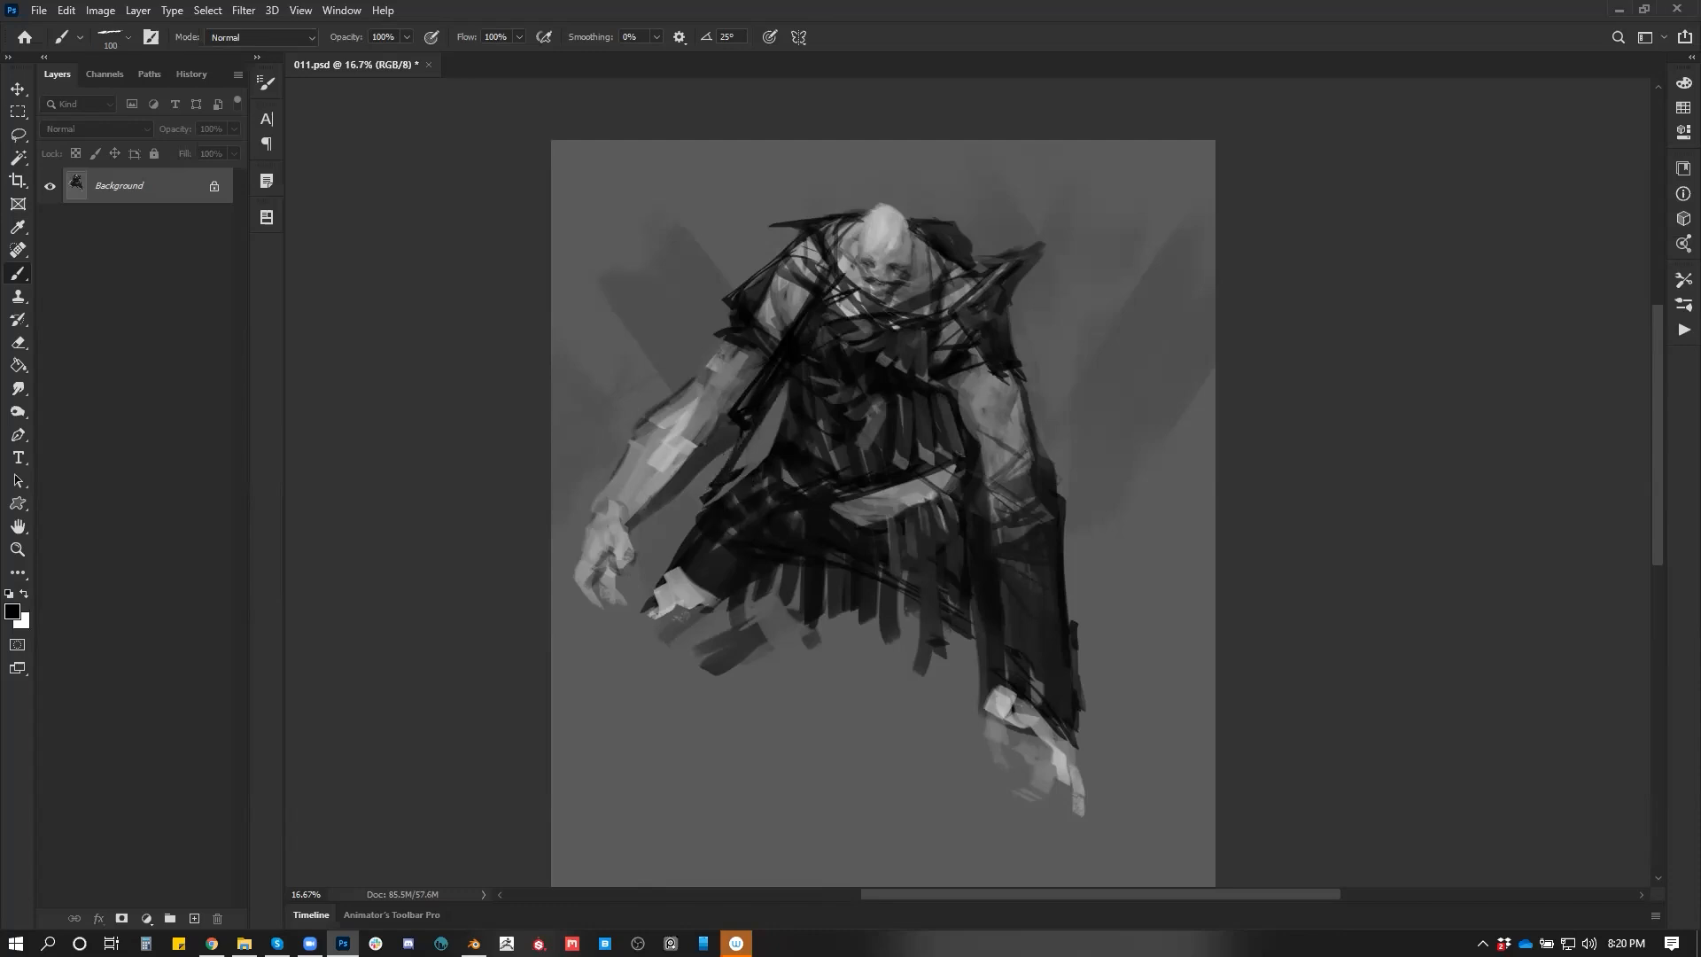
Paint dark crossing wraps around the bare forearm near the wrist and touch up the skin with sampled tones
alt+click(664, 484)
key(bracketright)
drag(605, 496, 635, 505)
mouse_move(626, 462)
mouse_down()
mouse_move(664, 470)
mouse_move(618, 462)
mouse_move(608, 493)
mouse_move(644, 510)
mouse_up()
alt+click(721, 482)
mouse_move(608, 483)
mouse_down()
mouse_move(640, 499)
mouse_move(623, 454)
mouse_move(675, 485)
mouse_up()
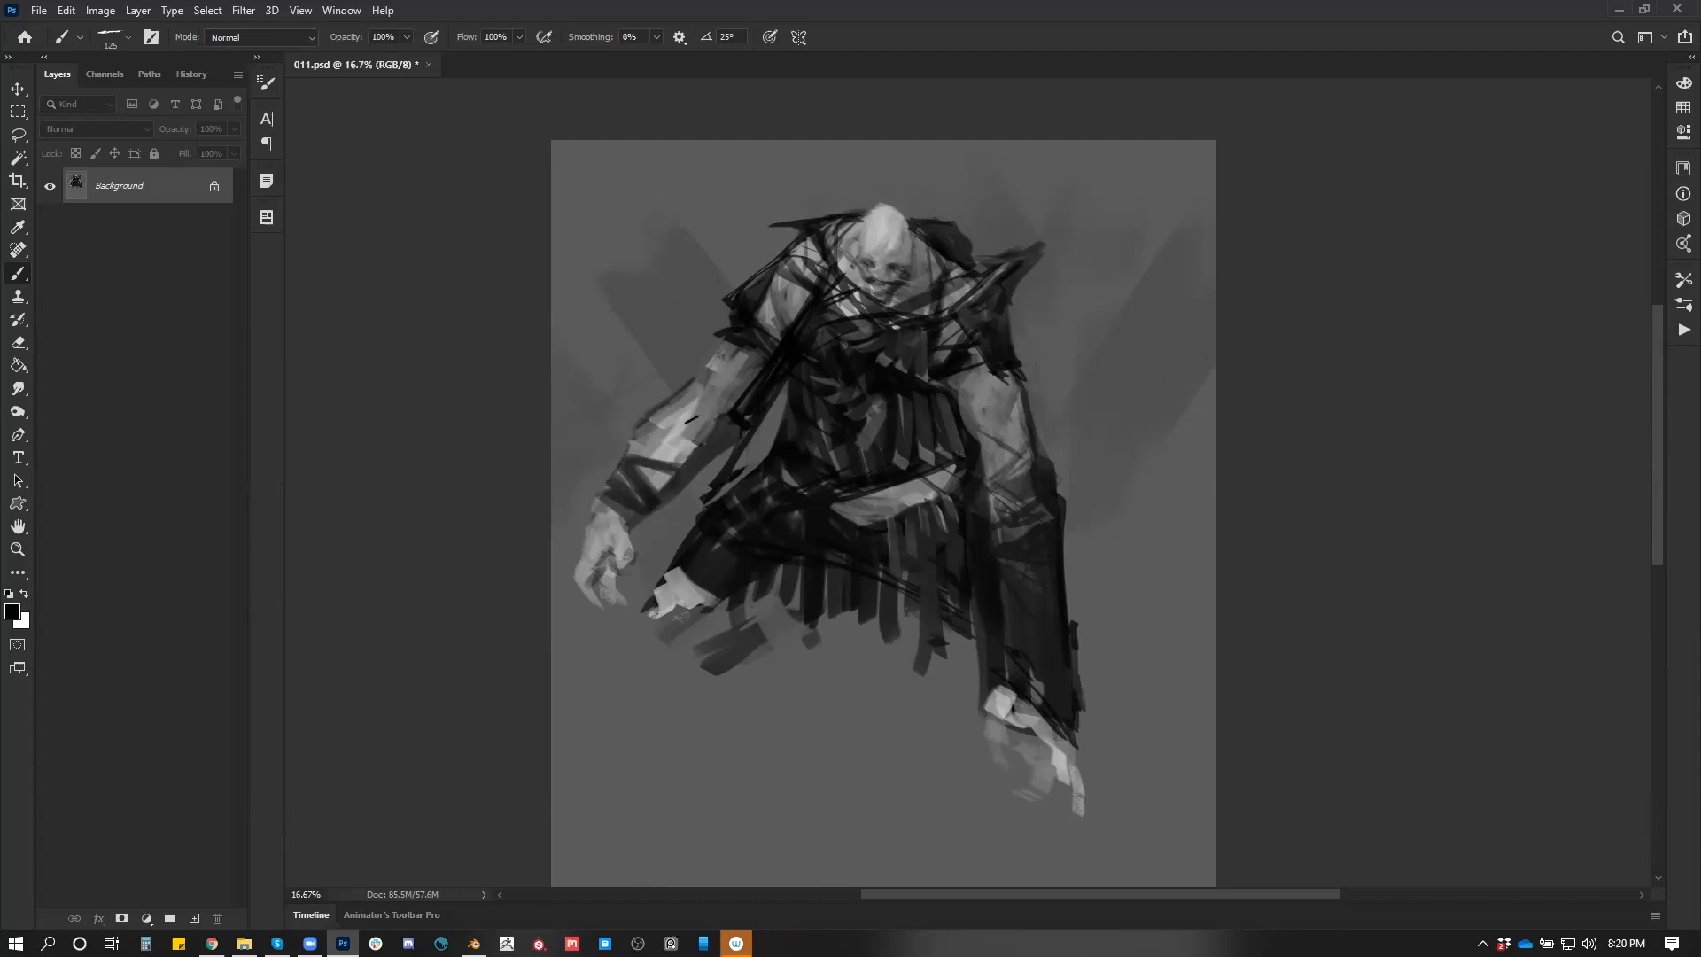
alt+click(666, 480)
mouse_move(676, 444)
mouse_down()
mouse_move(720, 430)
mouse_move(698, 460)
mouse_up()
Flip the canvas back and lighten the upper arm above the long sleeve with a larger brush
key(ctrl+shift+h)
key(bracketright)
key(bracketright)
mouse_move(776, 384)
mouse_down()
mouse_move(766, 422)
mouse_move(786, 432)
mouse_move(763, 460)
mouse_move(779, 470)
mouse_up()
Rework the head's skin planes, eye and mouth with a smaller brush and tones sampled from the face
key(bracketleft)
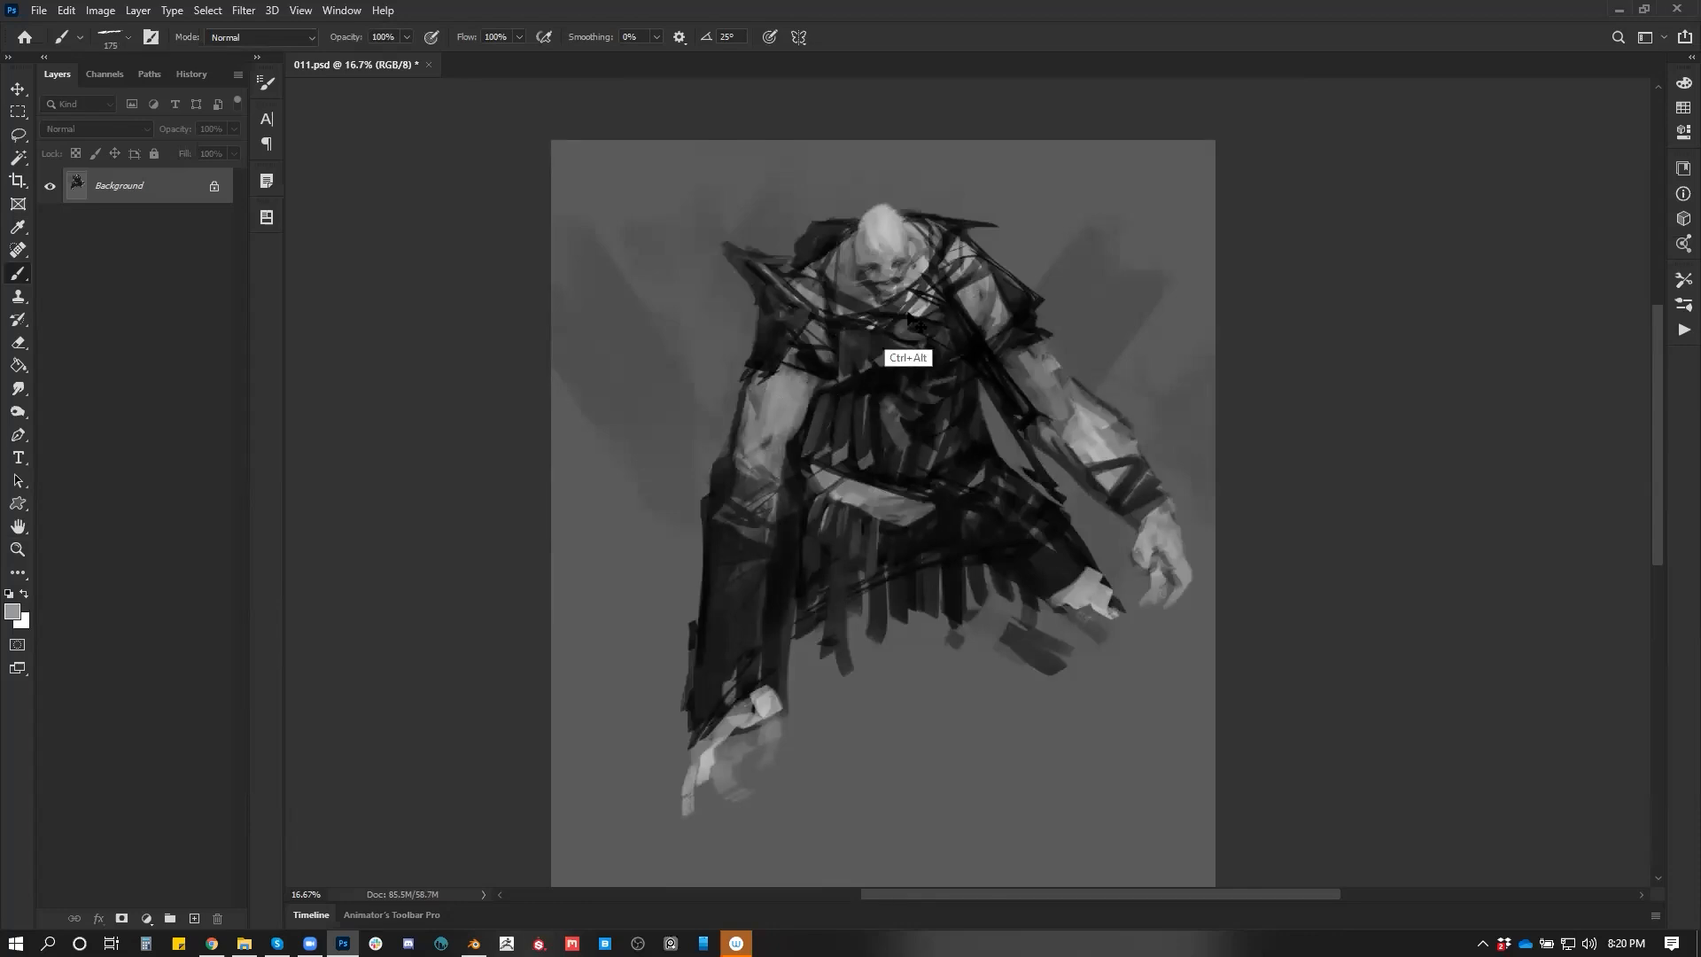
key(bracketleft)
key(bracketleft)
key(bracketleft)
alt+click(865, 255)
alt+click(857, 309)
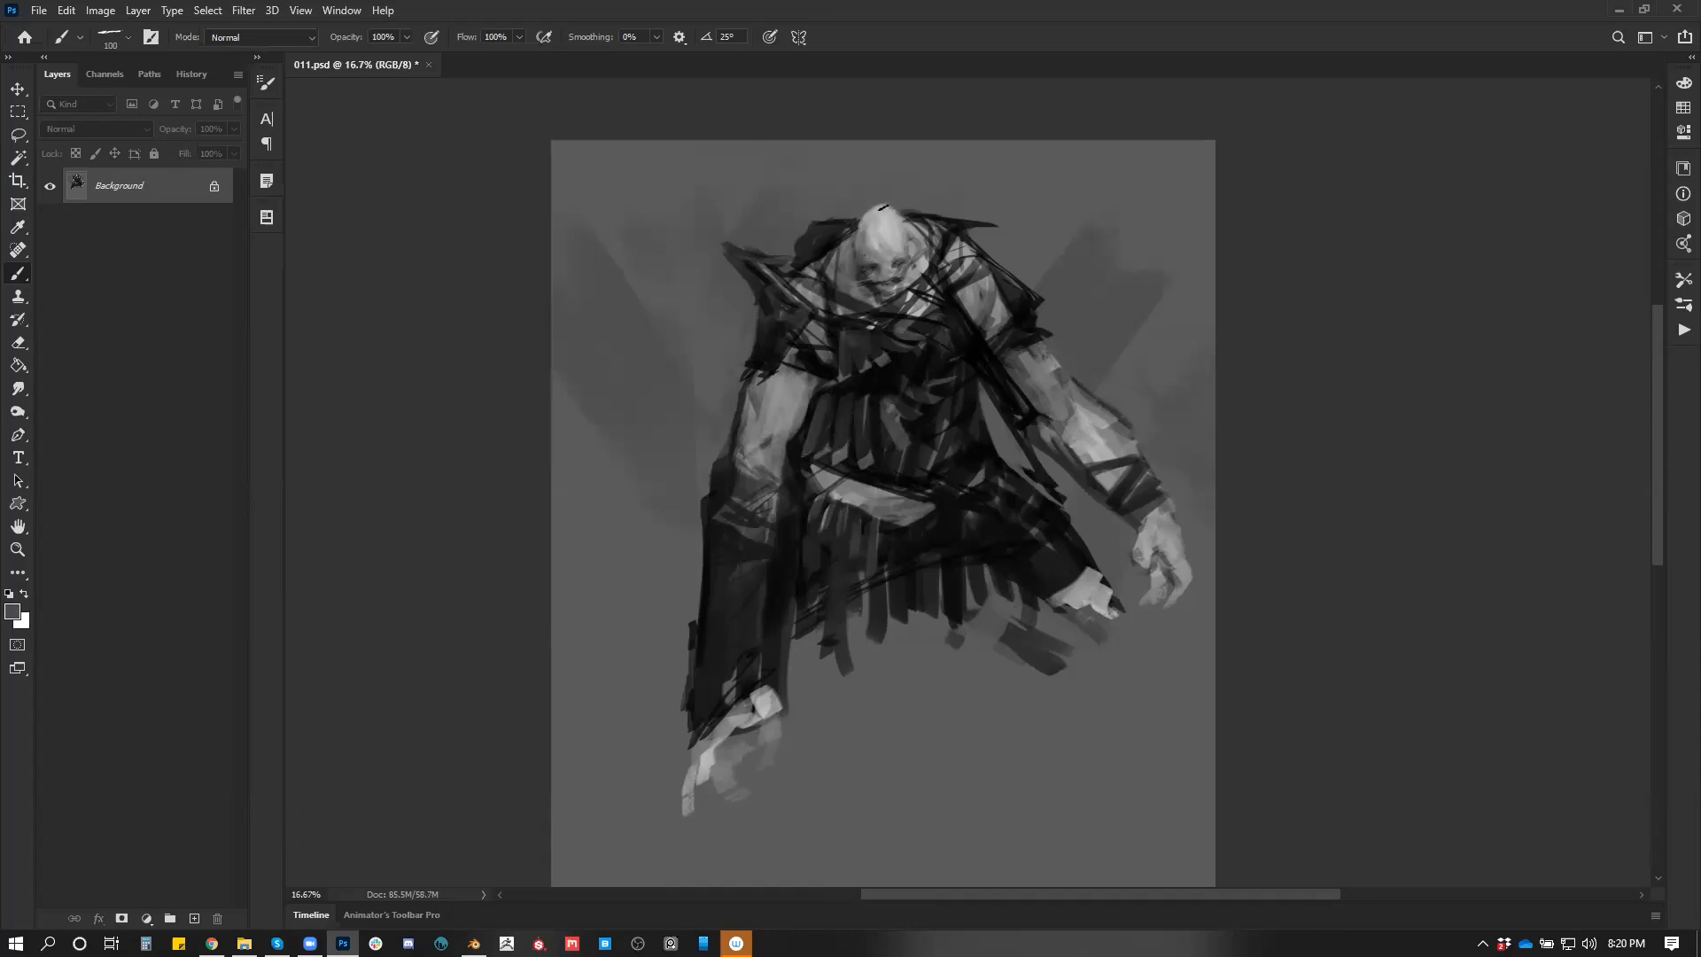
alt+click(882, 210)
alt+click(863, 232)
alt+click(874, 238)
alt+click(873, 266)
drag(866, 256, 858, 259)
alt+click(877, 274)
alt+click(882, 277)
drag(888, 279, 867, 292)
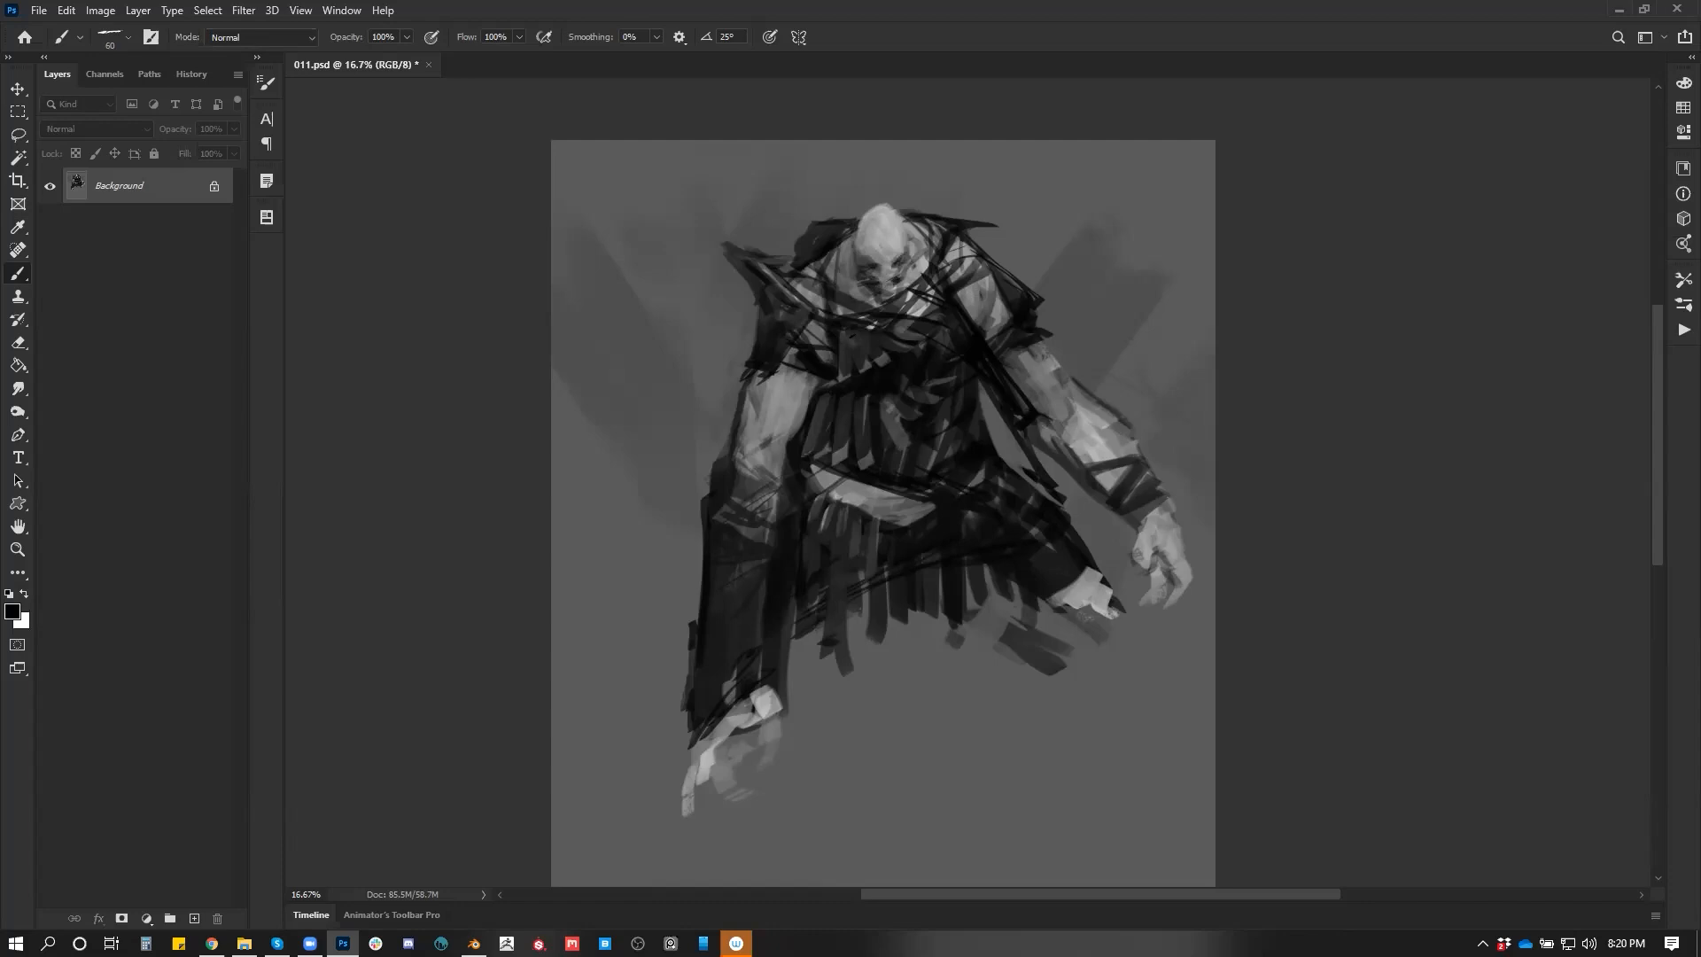
Lighten the outer side of the upper arm with a sampled skin tone and a larger brush
key(ctrl)
key(bracketright)
key(x)
key(bracketright)
key(bracketright)
alt+click(790, 436)
drag(746, 418, 755, 435)
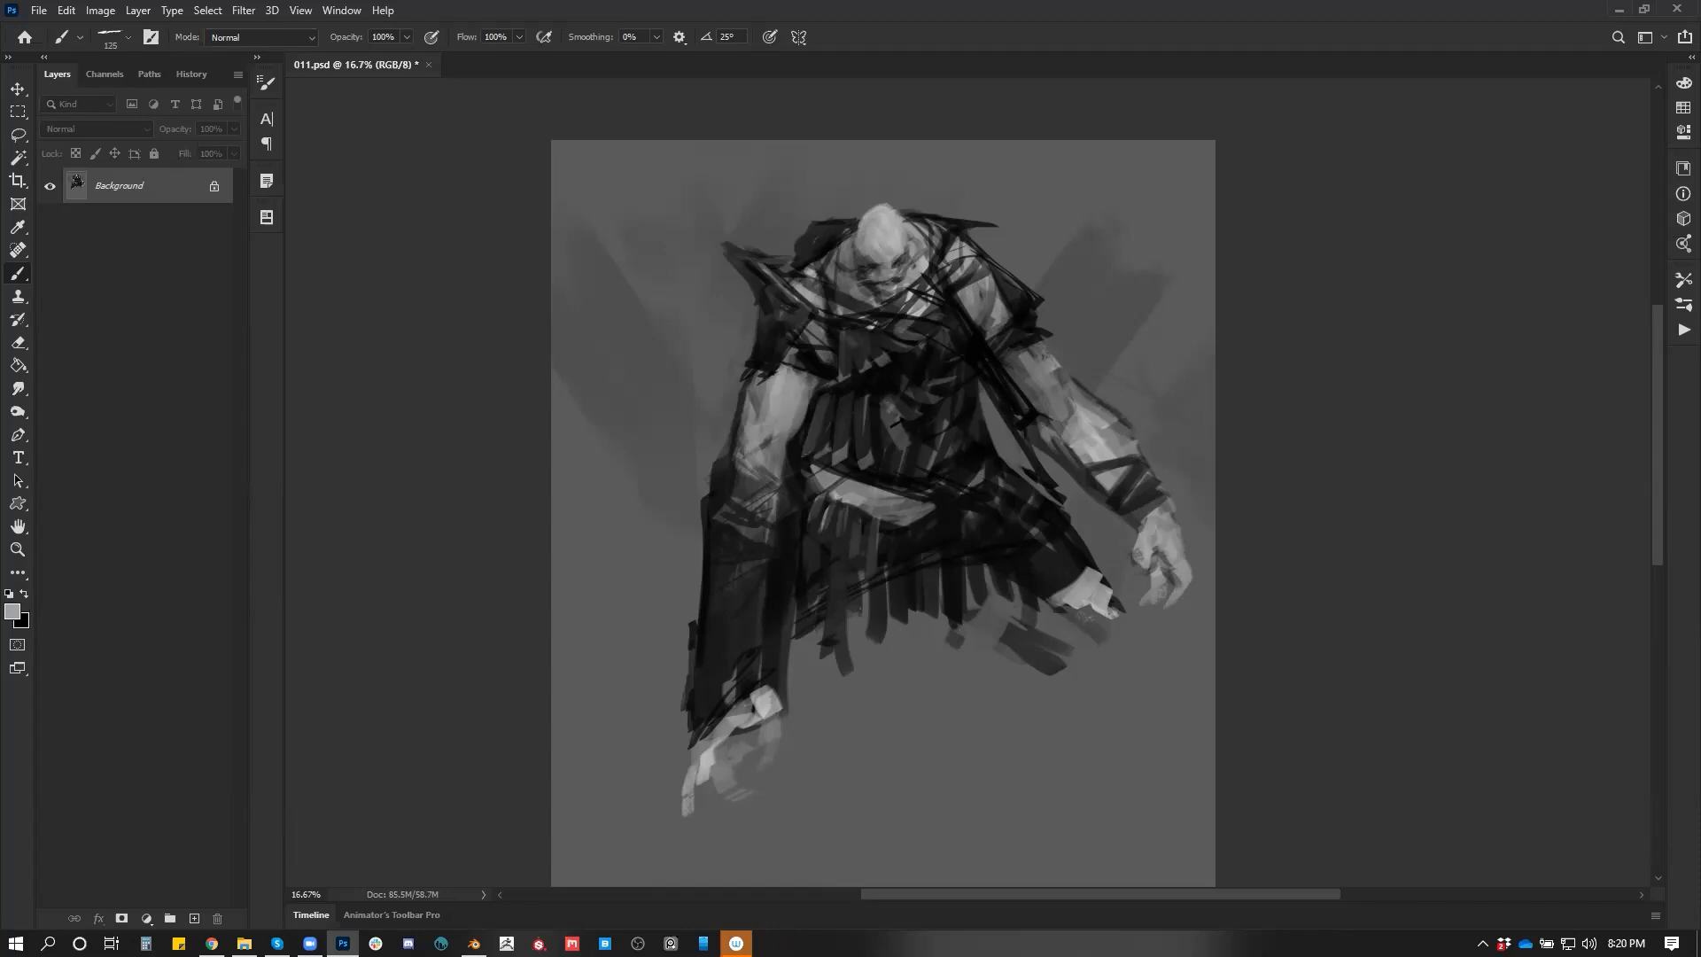
Add black bands across the elbow above the long sleeve and flip the canvas horizontally
key(d)
mouse_move(764, 430)
mouse_down()
mouse_move(741, 464)
mouse_move(759, 471)
mouse_up()
mouse_move(766, 460)
mouse_down()
mouse_move(703, 482)
mouse_move(735, 488)
mouse_up()
key(F2)
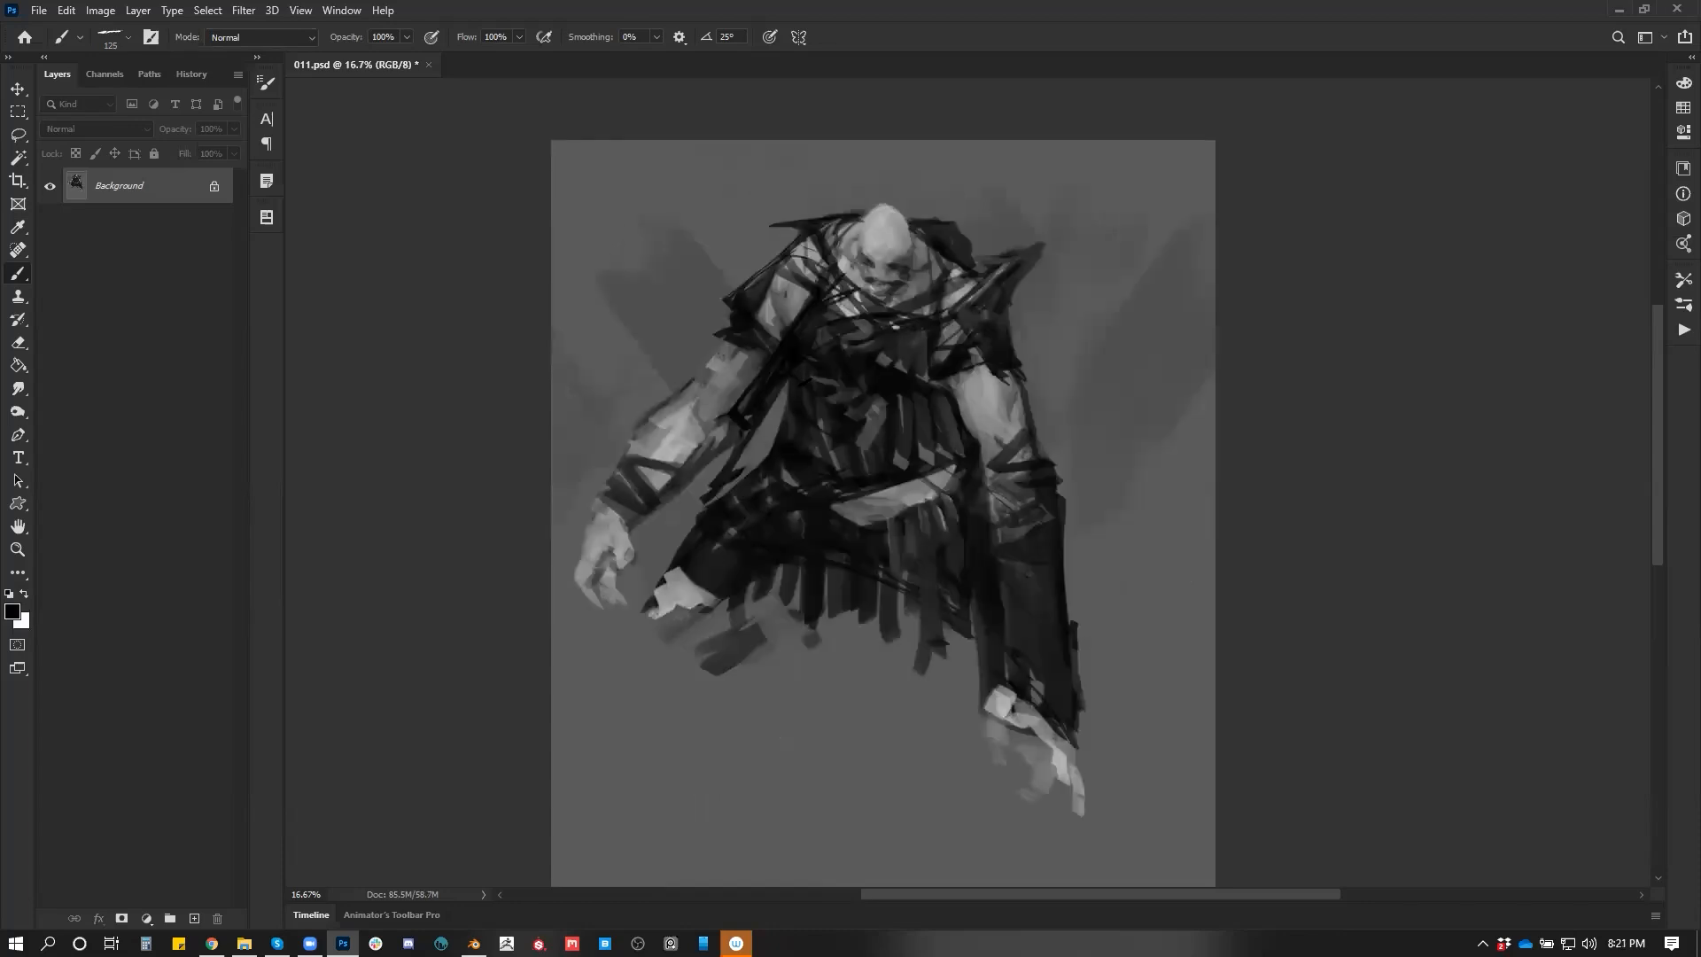
Darken the shoulder cloth and model the upper arm above the long sleeve with black and tones sampled from the skin
mouse_move(1021, 283)
mouse_down()
mouse_move(1003, 345)
mouse_move(1020, 390)
mouse_move(966, 426)
mouse_move(980, 441)
mouse_up()
alt+click(1001, 452)
alt+click(960, 416)
key(d)
mouse_move(955, 374)
mouse_down()
mouse_move(992, 478)
mouse_move(994, 444)
mouse_move(994, 459)
mouse_move(978, 443)
mouse_up()
alt+click(980, 481)
key(x)
key(x)
alt+click(999, 437)
alt+click(974, 481)
Lighten the bare arm just below the shoulder cloth with a larger 200 px brush
key(bracketright)
key(bracketright)
key(bracketright)
key(bracketright)
key(bracketright)
key(d)
key(x)
mouse_move(741, 351)
mouse_down()
mouse_move(708, 386)
mouse_move(707, 372)
mouse_up()
alt+click(737, 352)
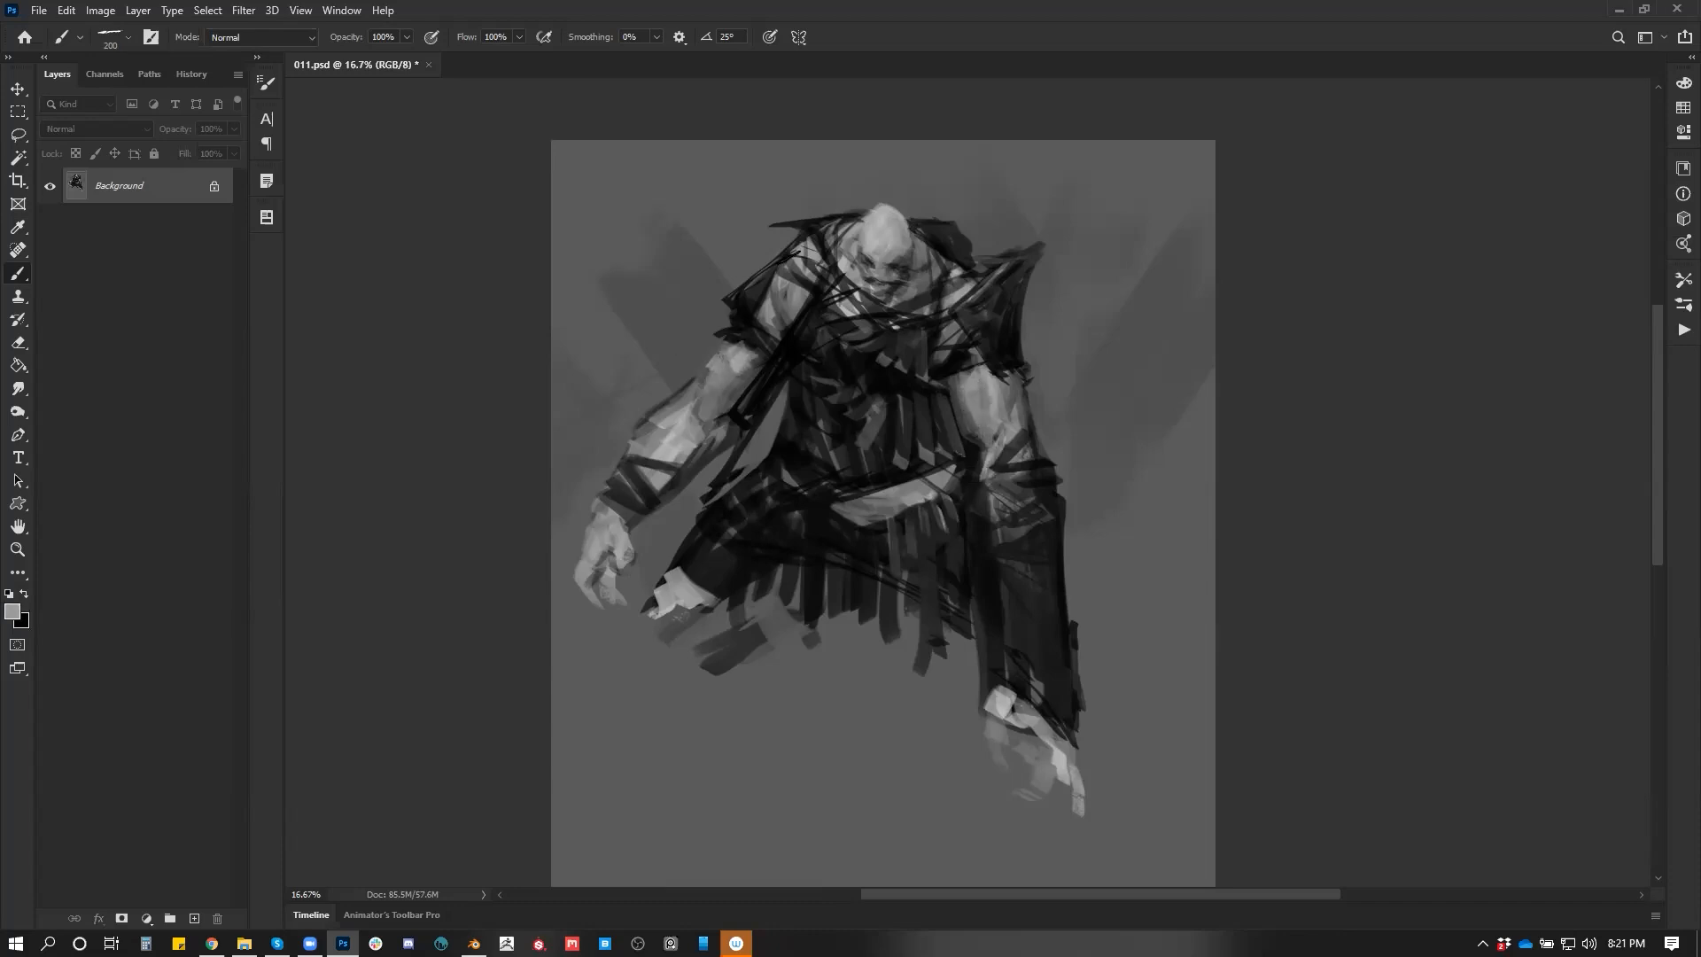
Try white highlights on the shoulder above the bare arm, undo unwanted strokes, and flip the canvas horizontally
key(d)
key(x)
mouse_move(796, 248)
mouse_down()
mouse_move(766, 264)
mouse_move(763, 296)
mouse_move(801, 241)
mouse_move(776, 293)
mouse_up()
key(ctrl+z)
key(ctrl+z)
key(ctrl+z)
key([)
key(ctrl+z)
key(ctrl+z)
drag(787, 259, 751, 312)
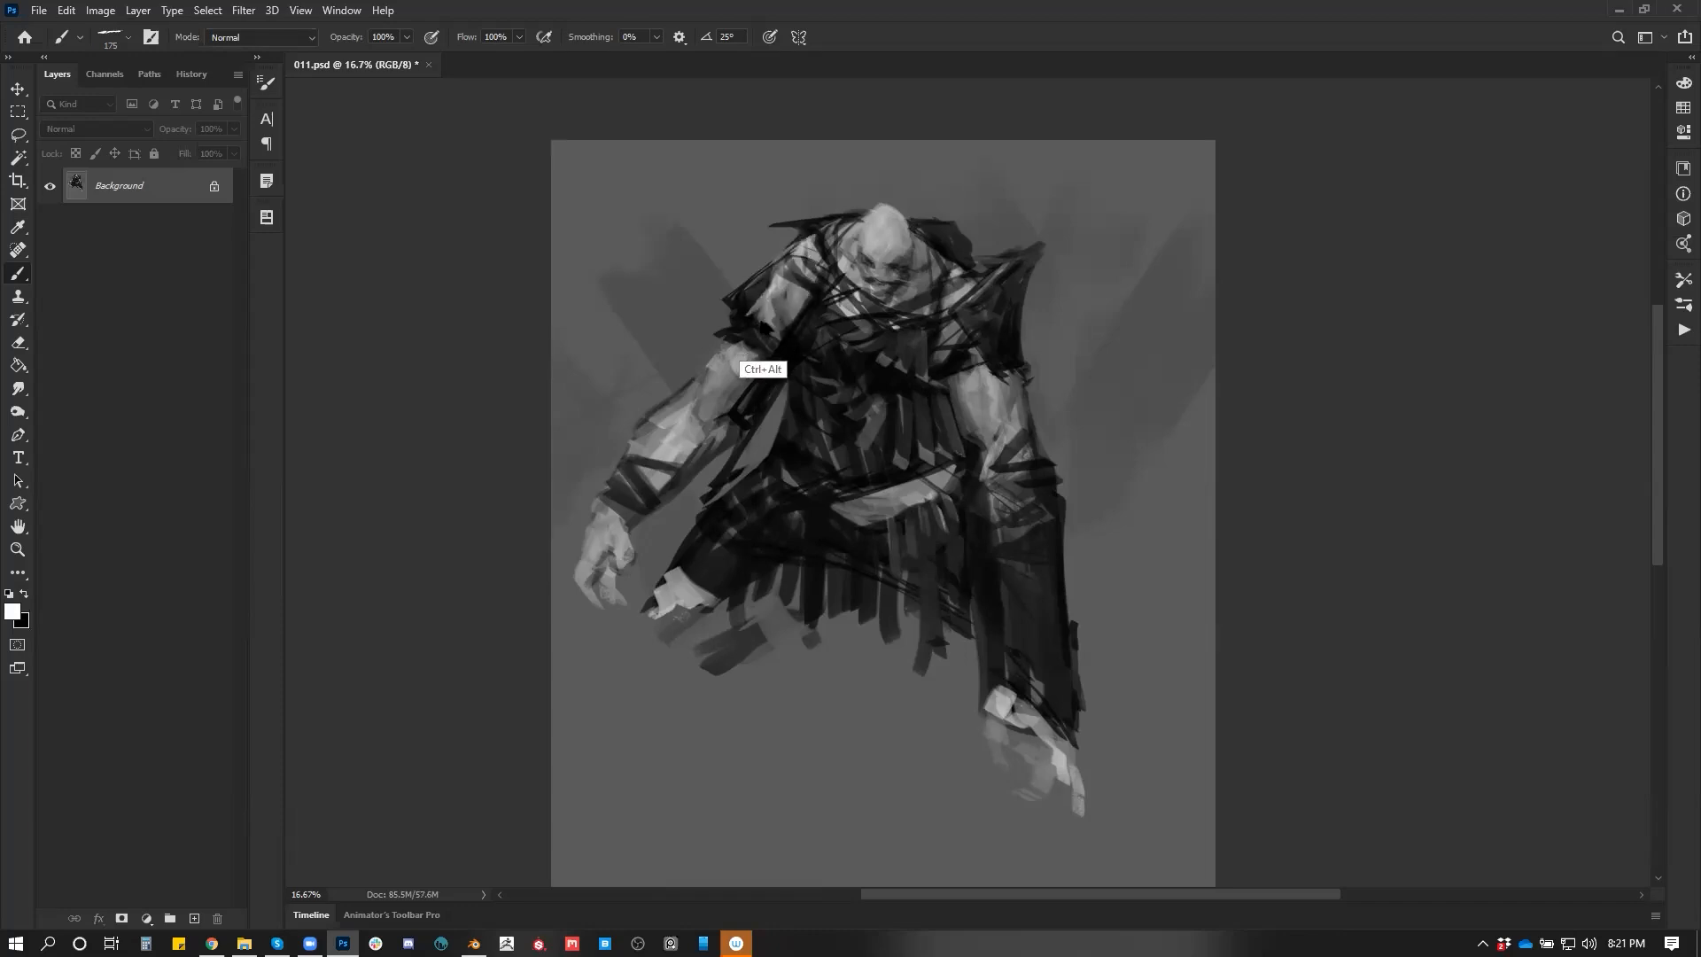
key(ctrl+z)
key(ctrl+h)
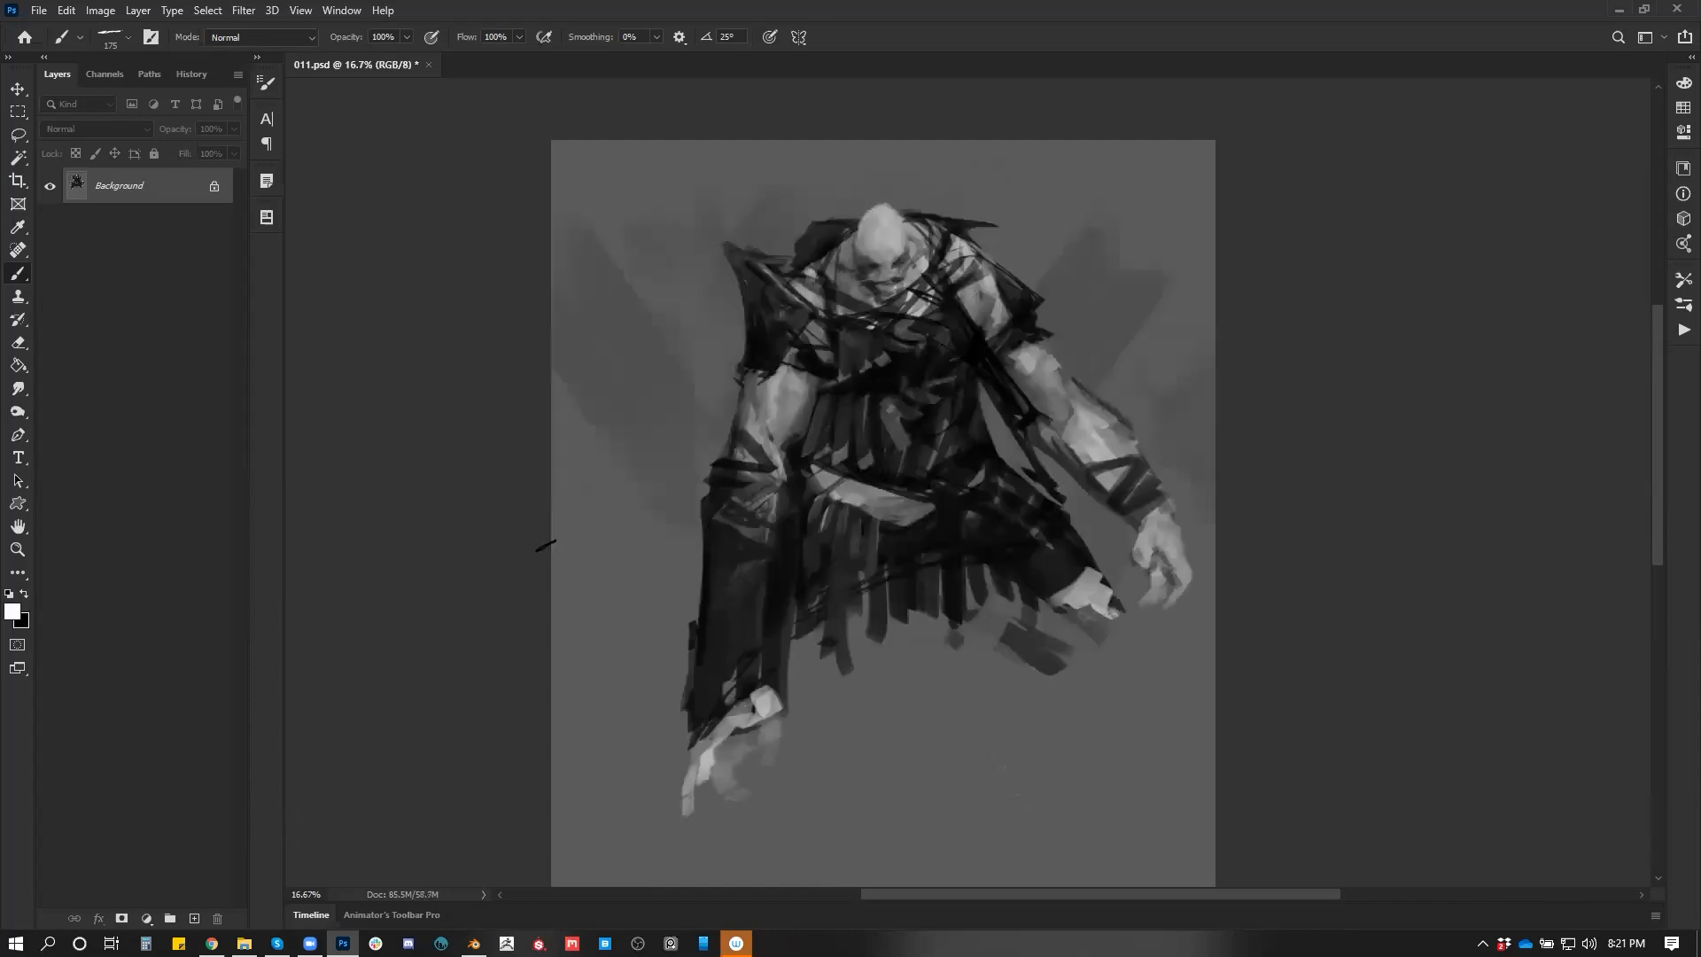
Paint black straps across the bare arm around the elbow
alt+click(1045, 410)
key(d)
mouse_move(1067, 376)
mouse_down()
mouse_move(1035, 404)
mouse_move(1070, 374)
mouse_move(1089, 393)
mouse_move(1026, 384)
mouse_move(1058, 373)
mouse_move(1015, 362)
mouse_up()
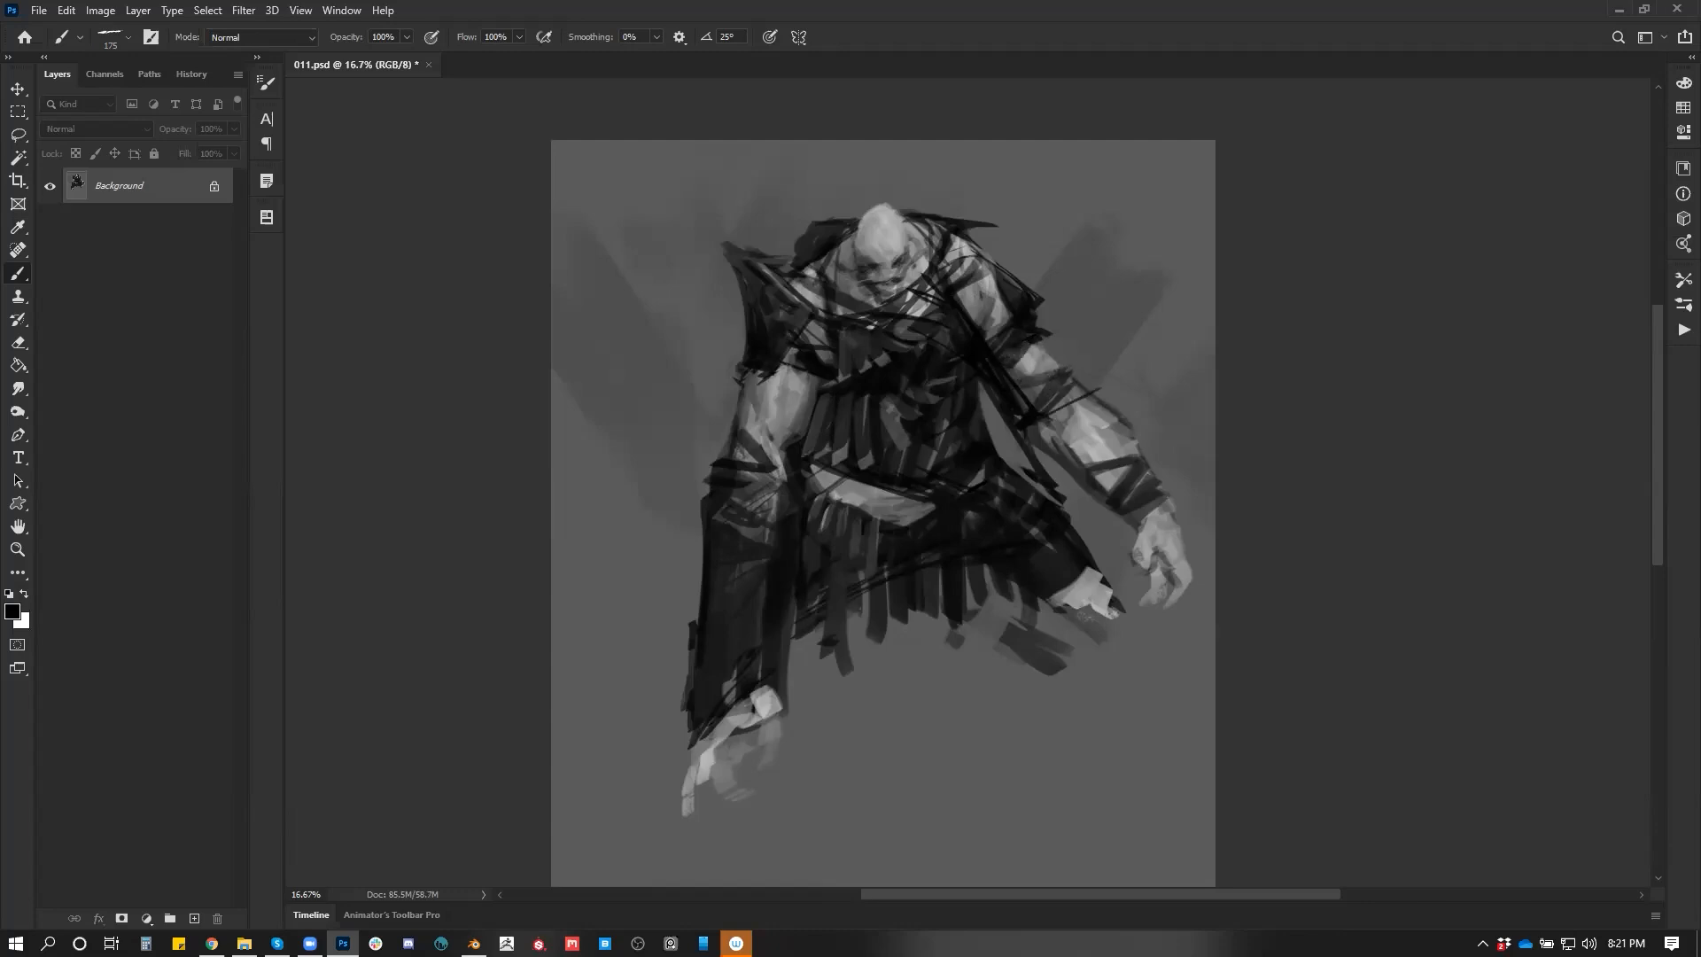
Break up the tunic's chest with black and sampled dark gray strokes using a 90 px brush
key(bracketleft)
key(bracketleft)
key(bracketleft)
key(bracketleft)
drag(812, 398, 811, 431)
key(x)
alt+click(856, 413)
drag(869, 359, 872, 403)
alt+click(866, 403)
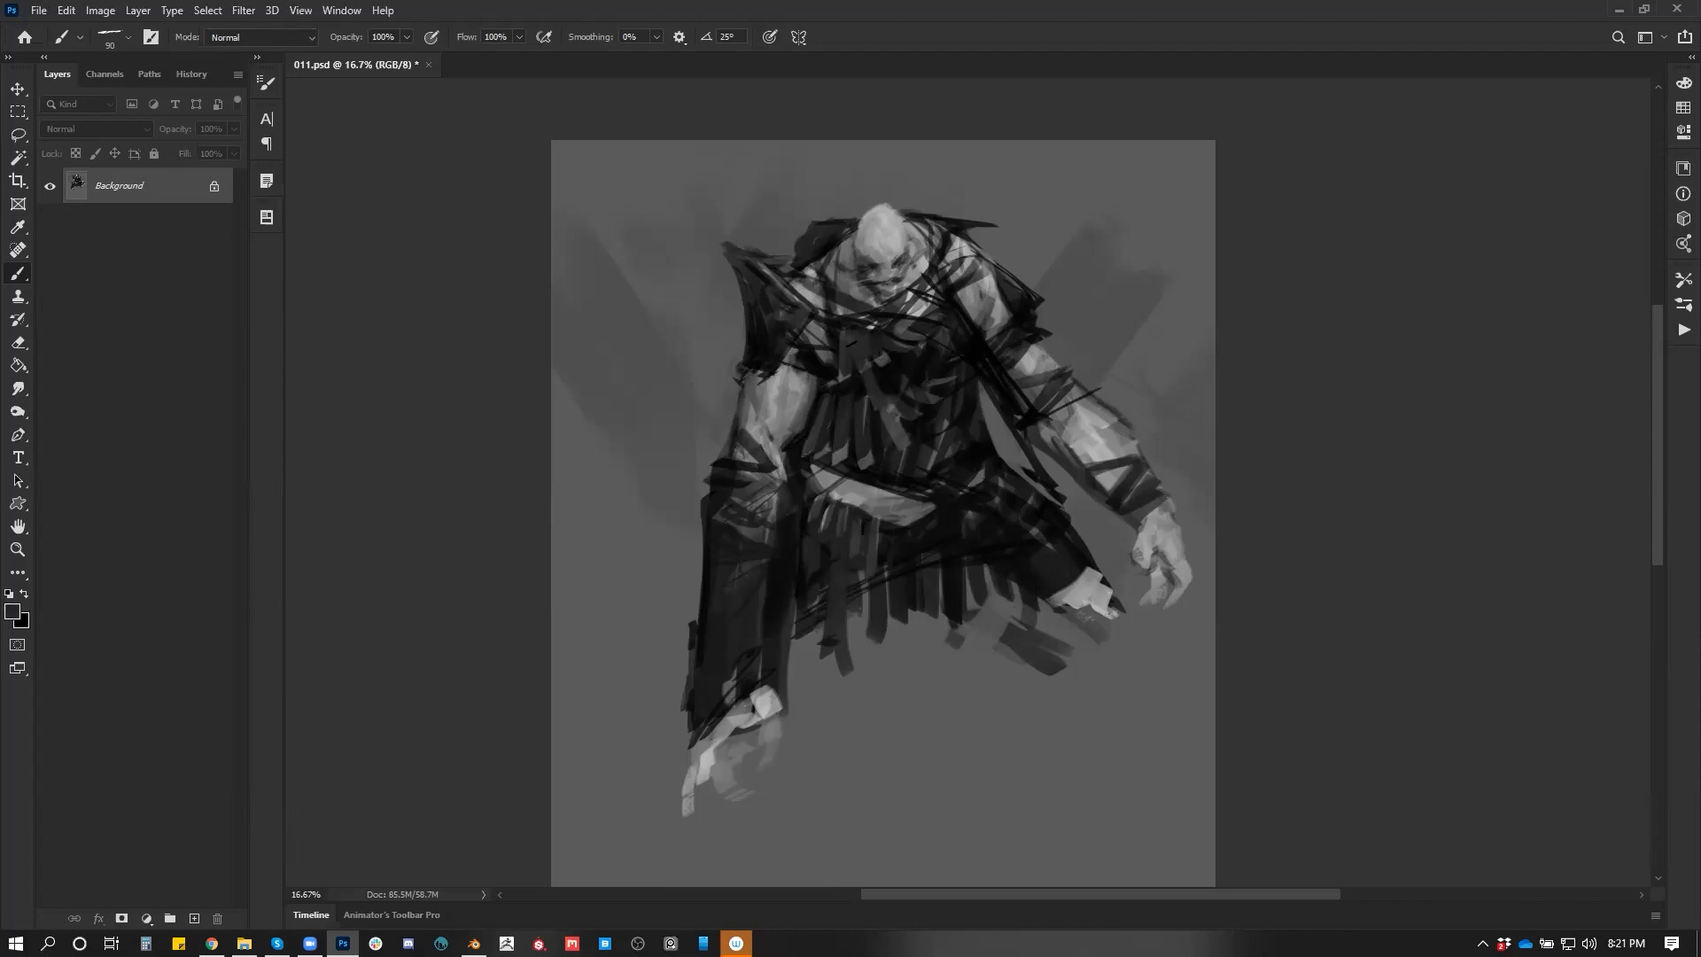
Paint a fan of dark gray cloth strips spreading down from the middle of the chest
alt+click(884, 404)
mouse_move(858, 344)
mouse_down()
mouse_move(886, 387)
mouse_move(872, 401)
mouse_move(891, 359)
mouse_up()
drag(882, 336, 895, 380)
mouse_move(884, 332)
mouse_down()
mouse_move(914, 362)
mouse_move(844, 408)
mouse_up()
Darken the lower torso above the waist with a sampled near-black and a much larger brush
alt+click(911, 414)
key(bracketright)
key(bracketright)
key(bracketright)
key(bracketright)
key(bracketright)
key(bracketright)
key(bracketright)
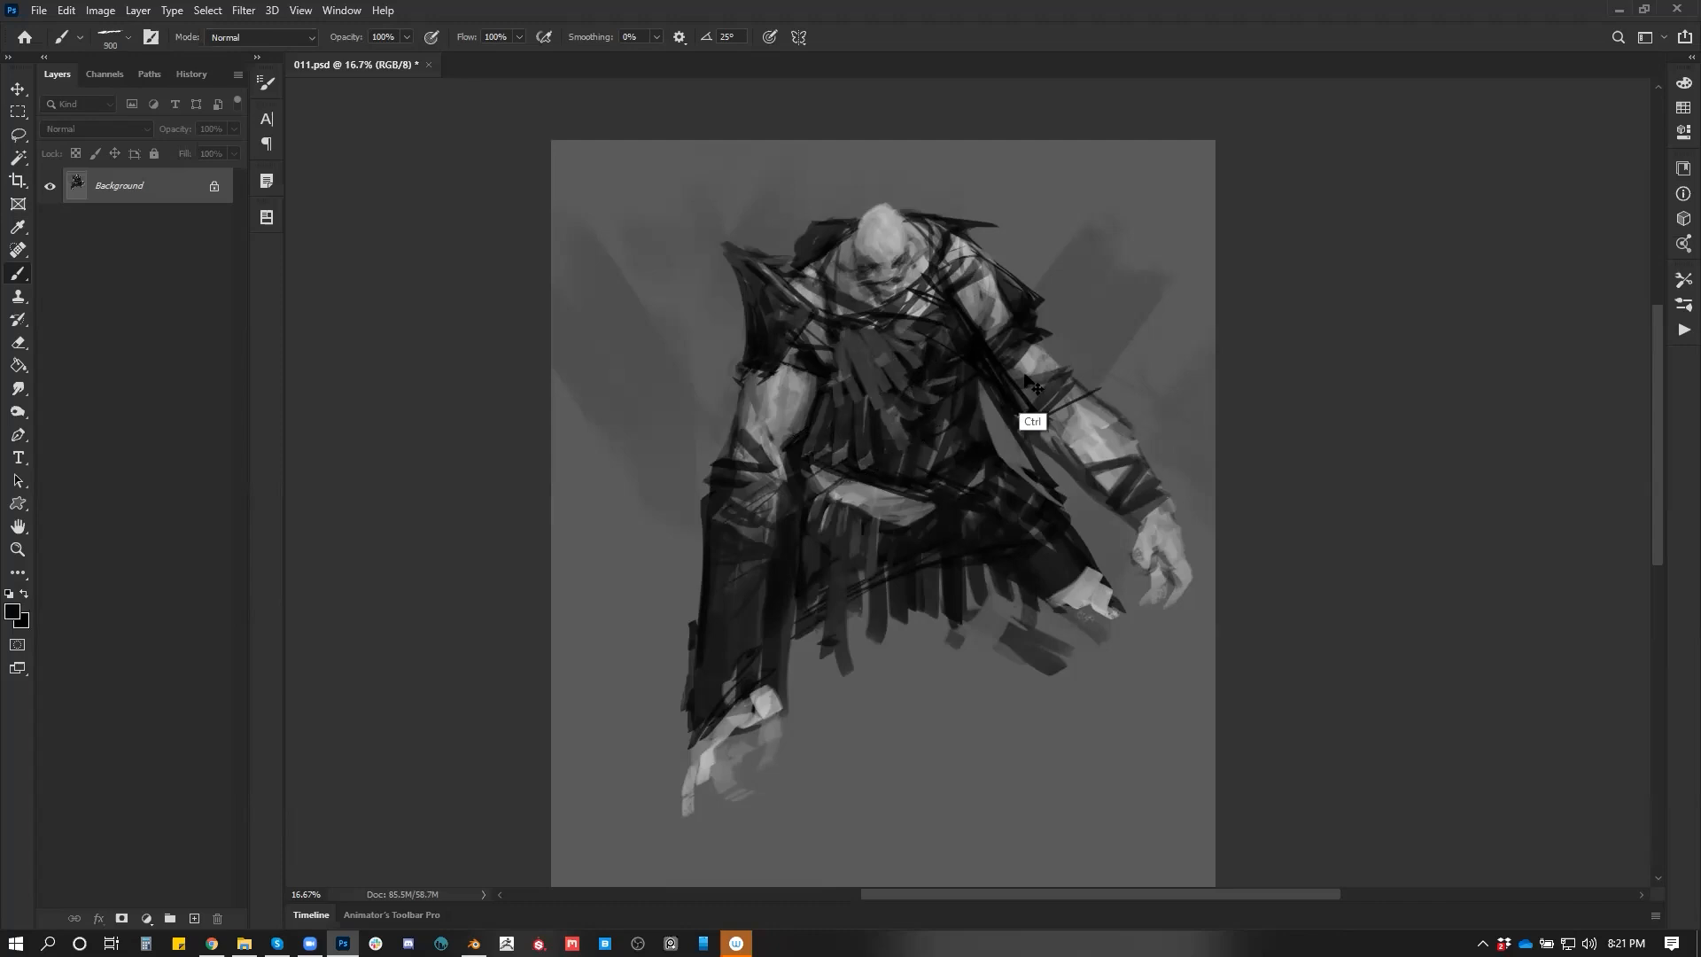
mouse_move(845, 433)
mouse_down()
mouse_move(841, 470)
mouse_move(939, 470)
mouse_up()
Darken the cloth edge beside the bare arm's shoulder with a smaller brush and flip the canvas back
key(bracketleft)
key(bracketleft)
drag(973, 311, 966, 287)
key(bracketright)
key(bracketright)
key(bracketright)
key(bracketright)
key(bracketright)
key(bracketright)
key(ctrl+shift+h)
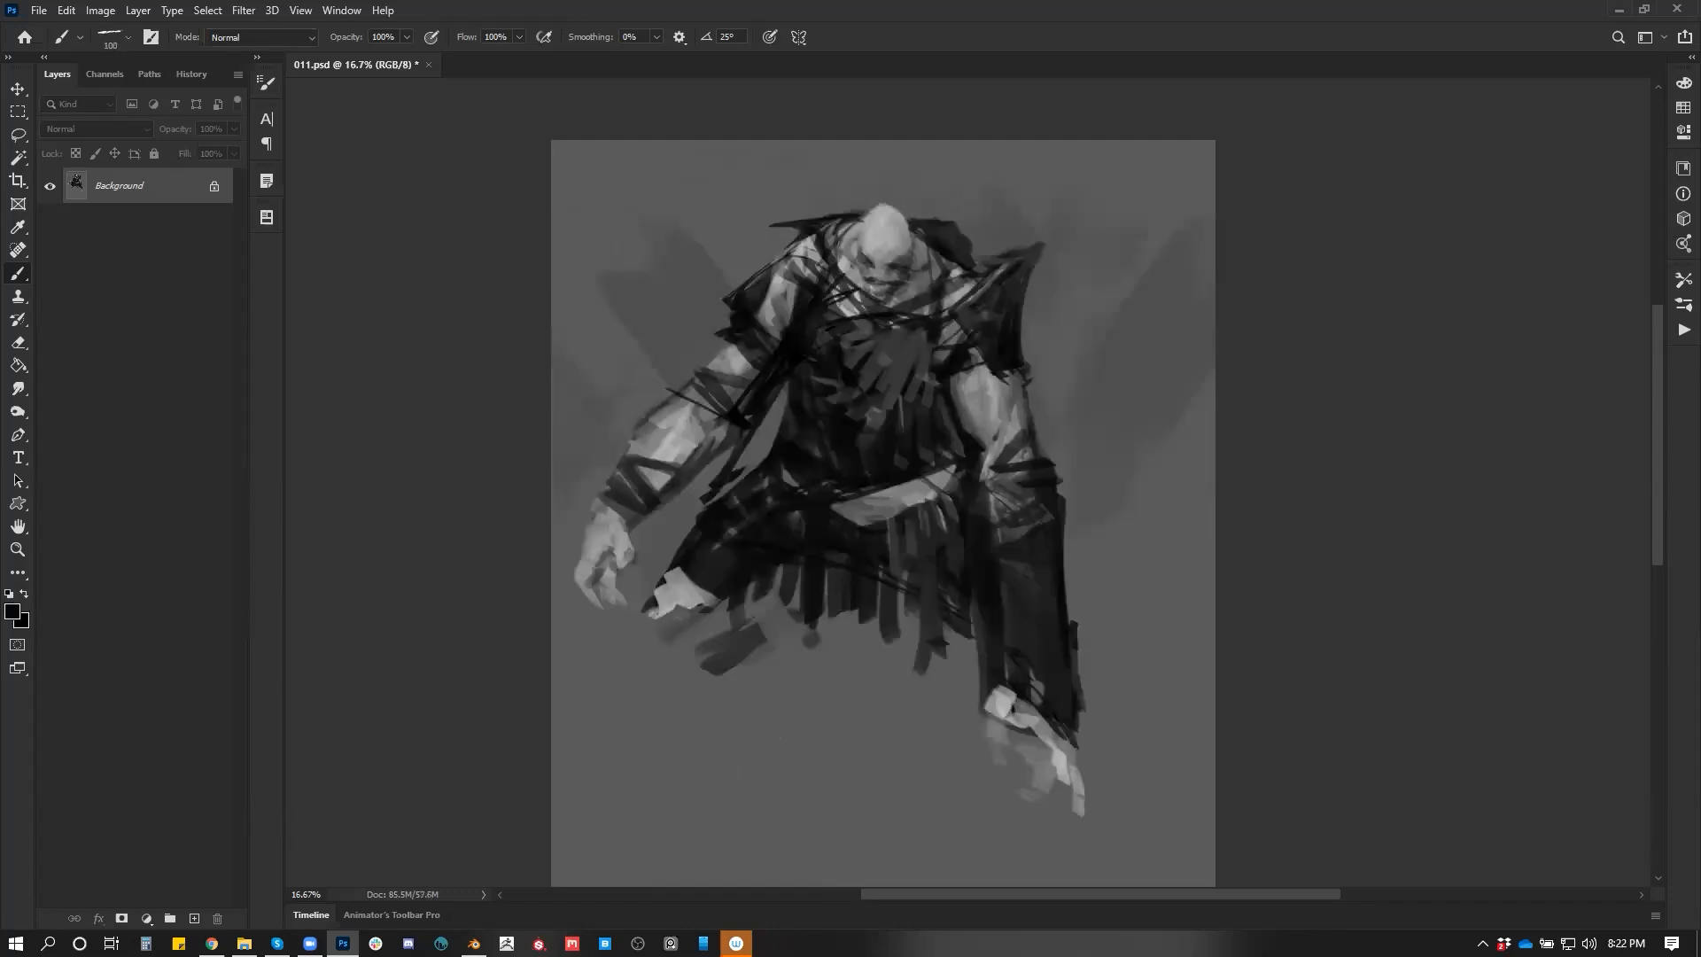
Rework the chest and collar edge with a 90 px brush, alternating black and sampled tones
alt+click(913, 346)
key(d)
key(bracketleft)
key(bracketleft)
key(bracketleft)
key(bracketright)
key(x)
alt+click(846, 311)
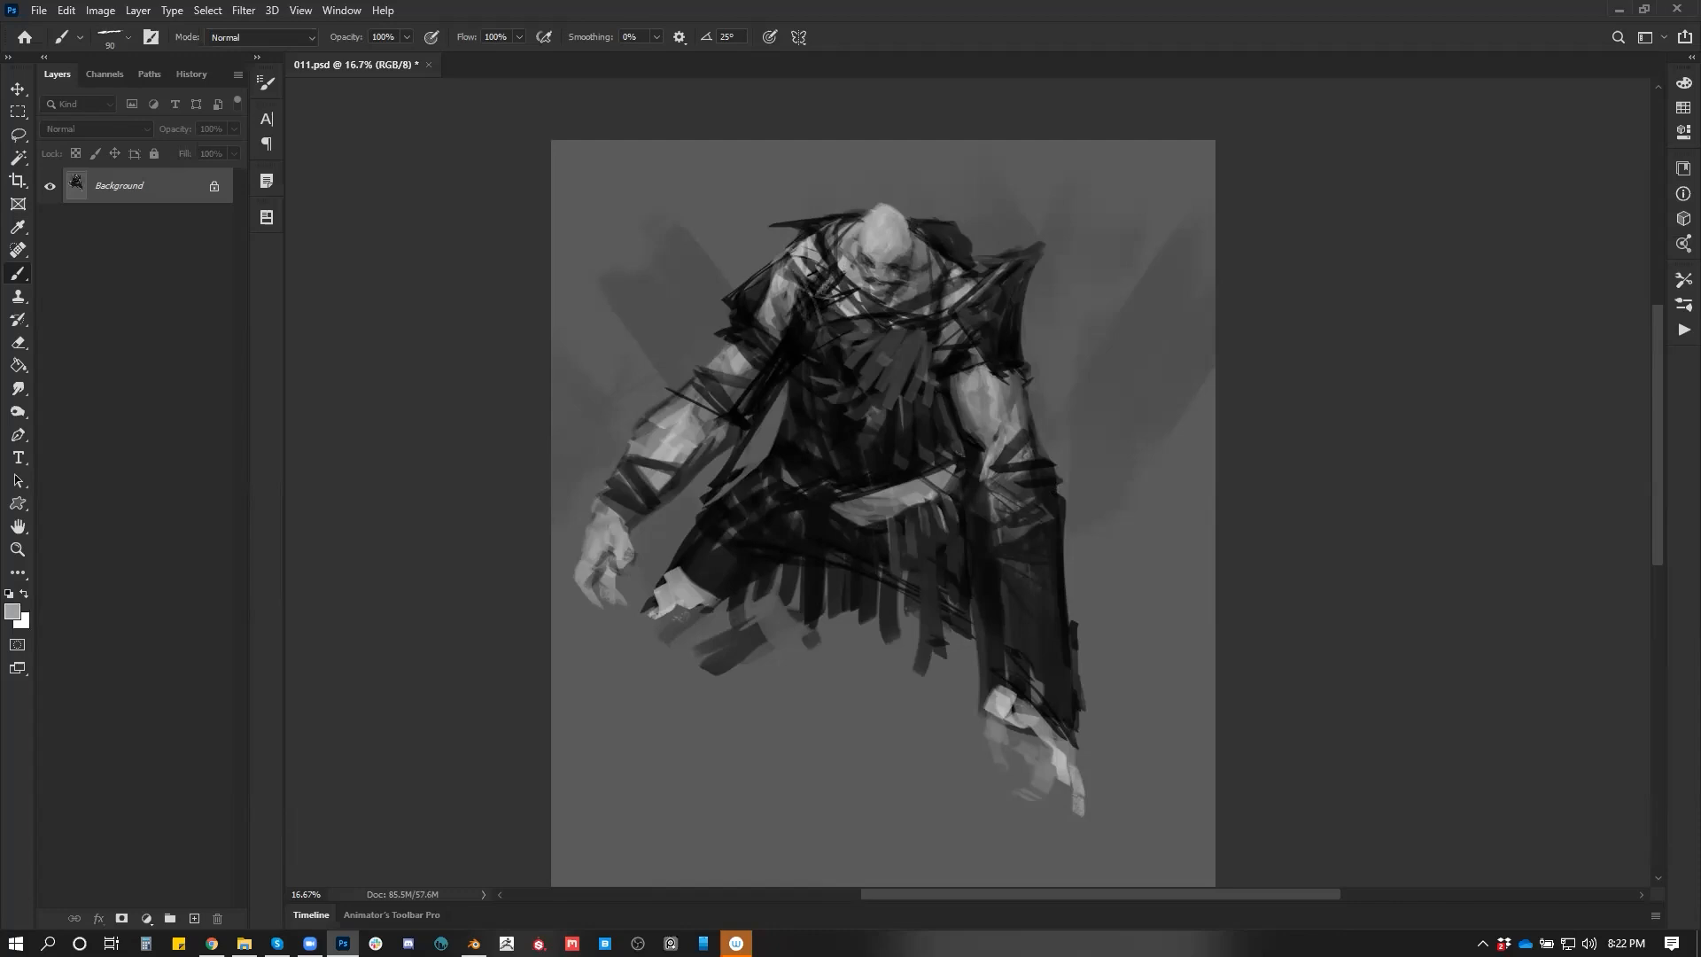
Add thin black and white accents over the shoulder beside the collar and flip the canvas horizontally
key(d)
key(x)
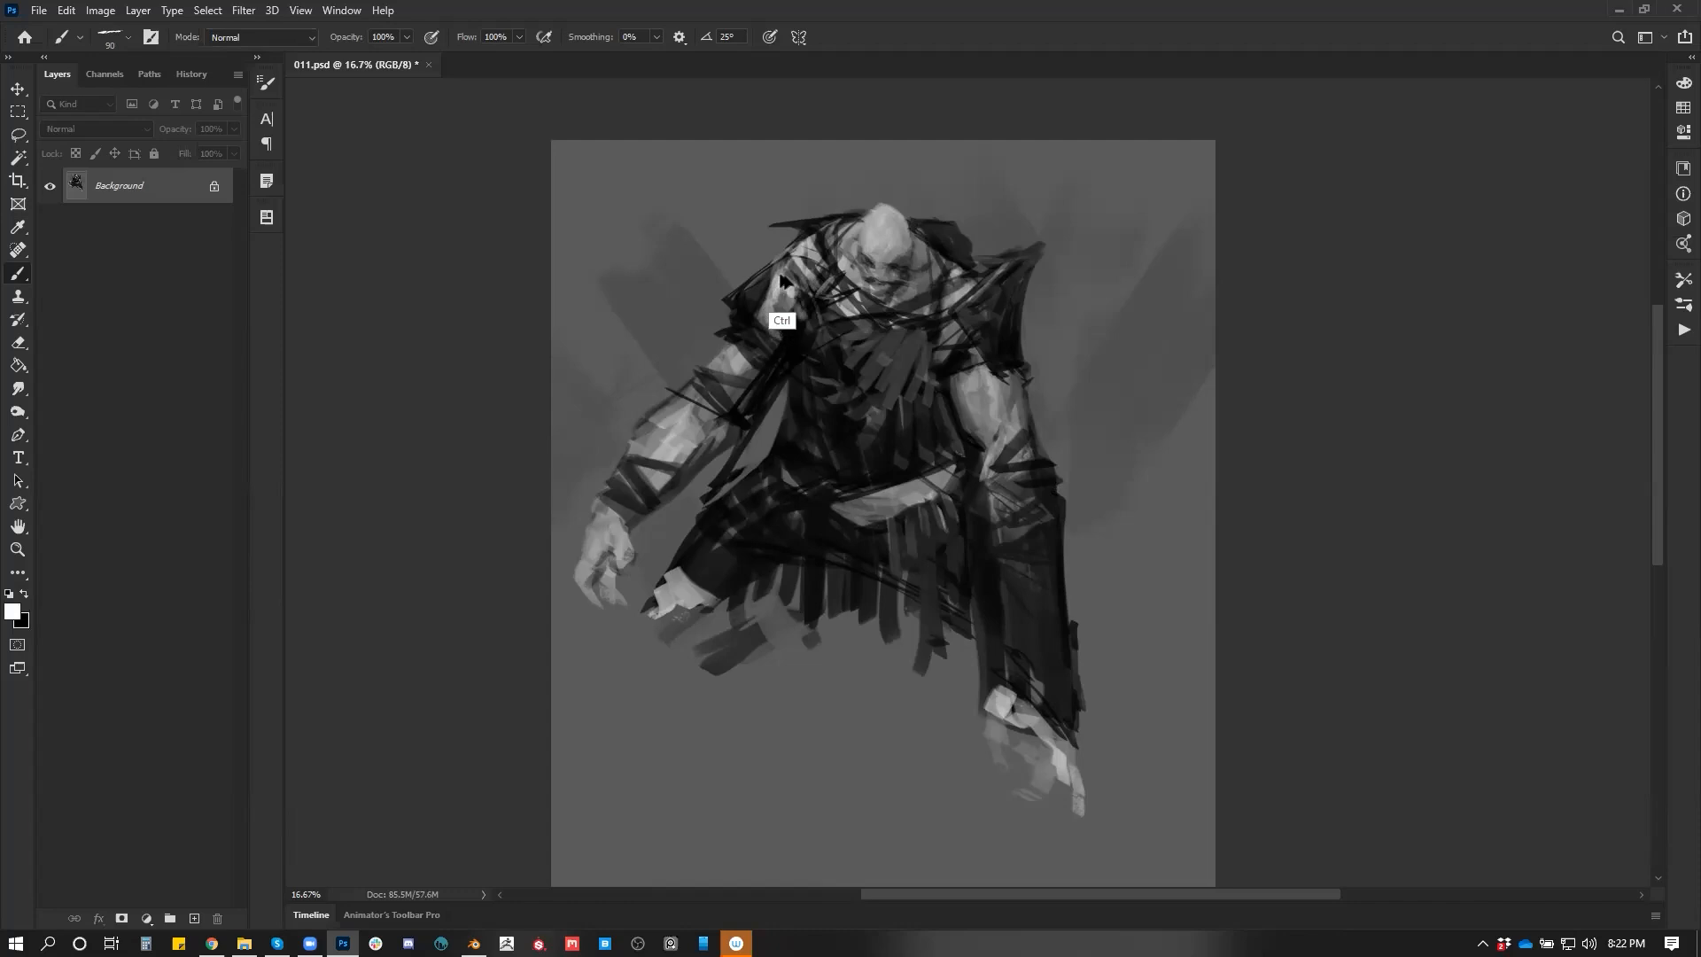
key(x)
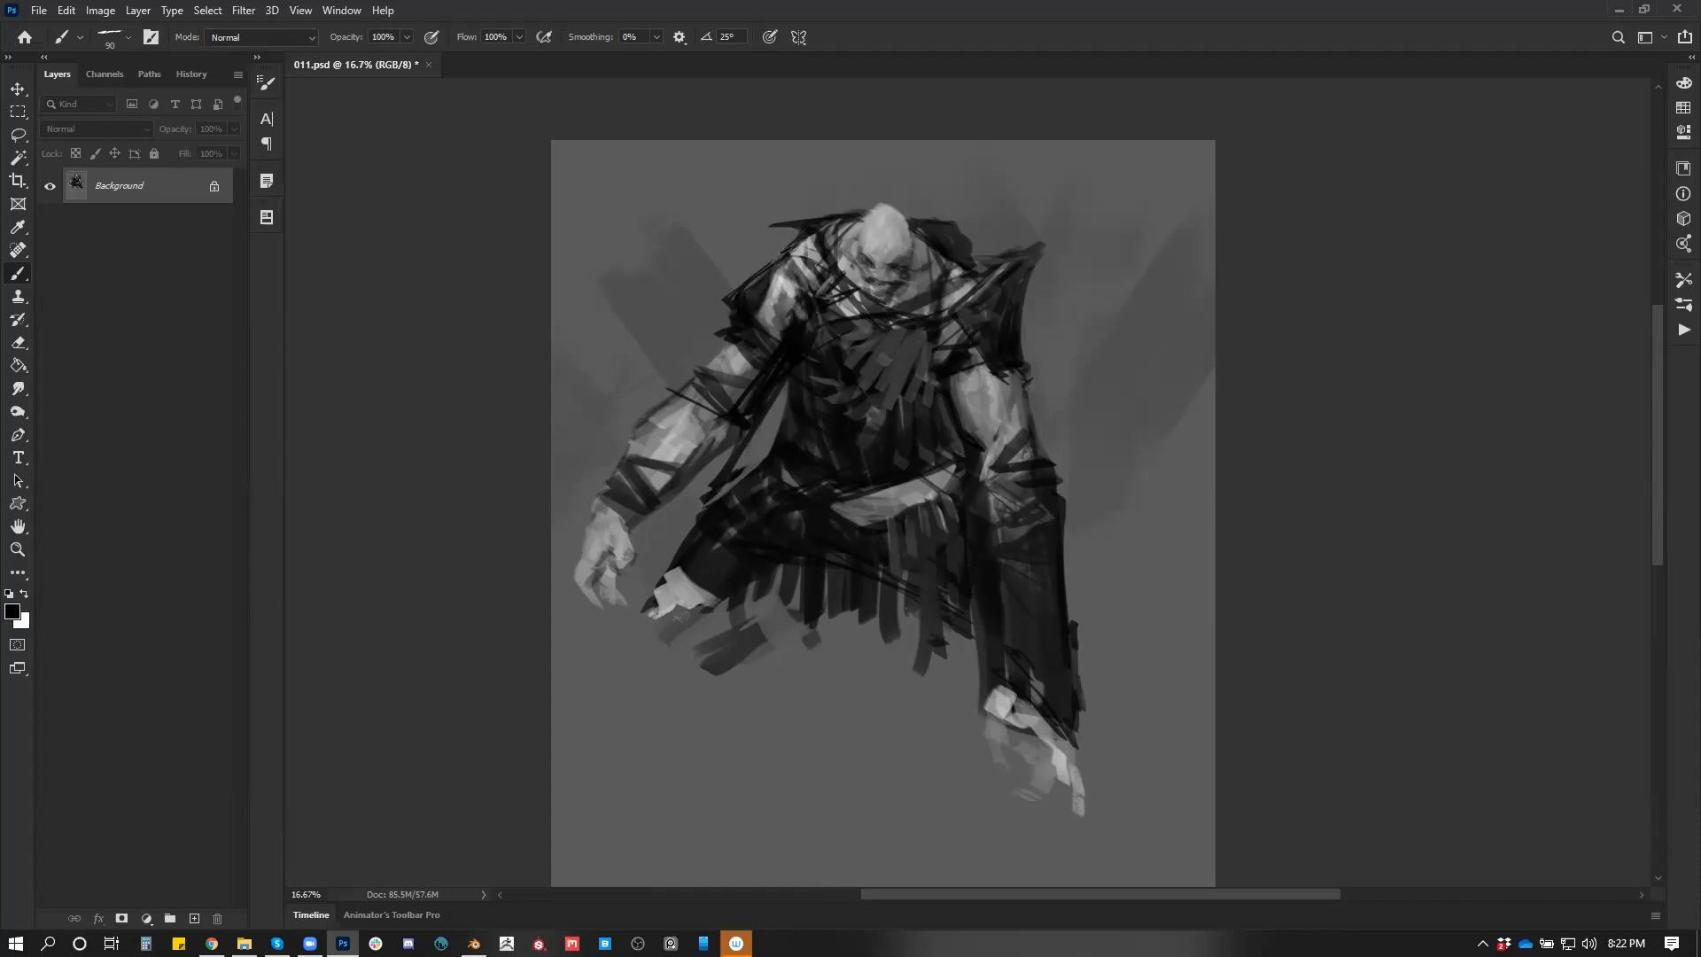
key(bracketright)
key(ctrl+shift+h)
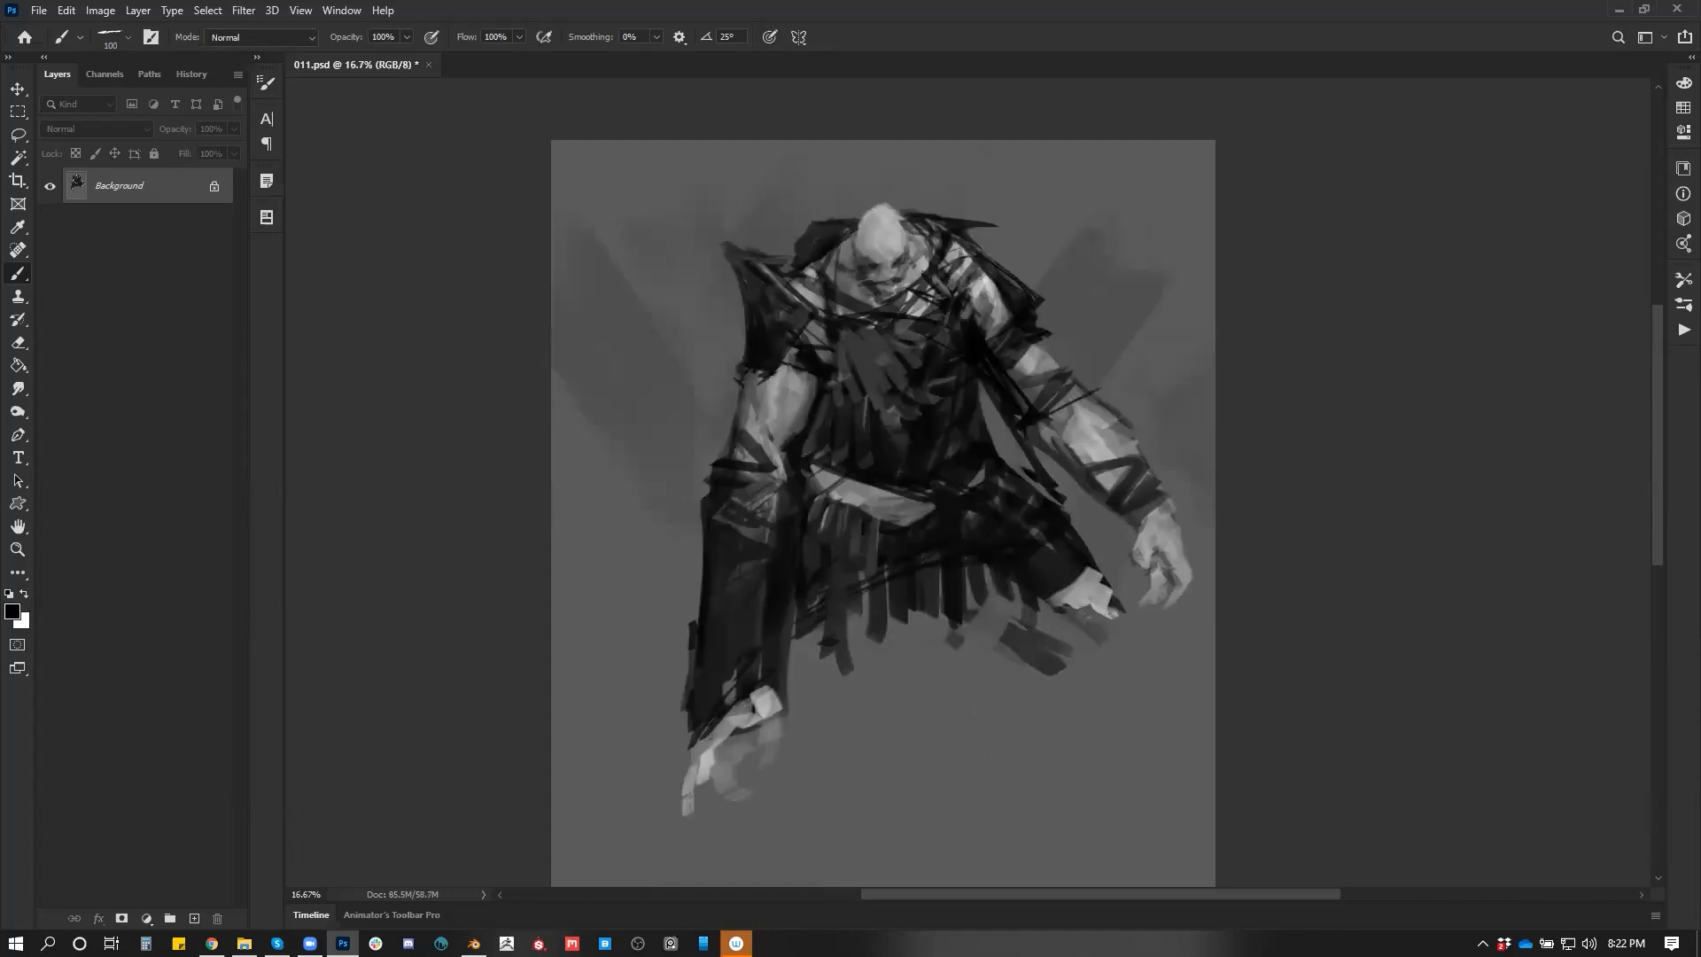
Paint black wraps across the bare forearm and ragged black cloth strips along the outside of the other upper arm
mouse_move(1126, 425)
mouse_down()
mouse_move(1102, 468)
mouse_move(1075, 462)
mouse_up()
mouse_move(708, 448)
mouse_down()
mouse_move(702, 537)
mouse_move(711, 439)
mouse_move(716, 471)
mouse_up()
key(])
click(739, 356)
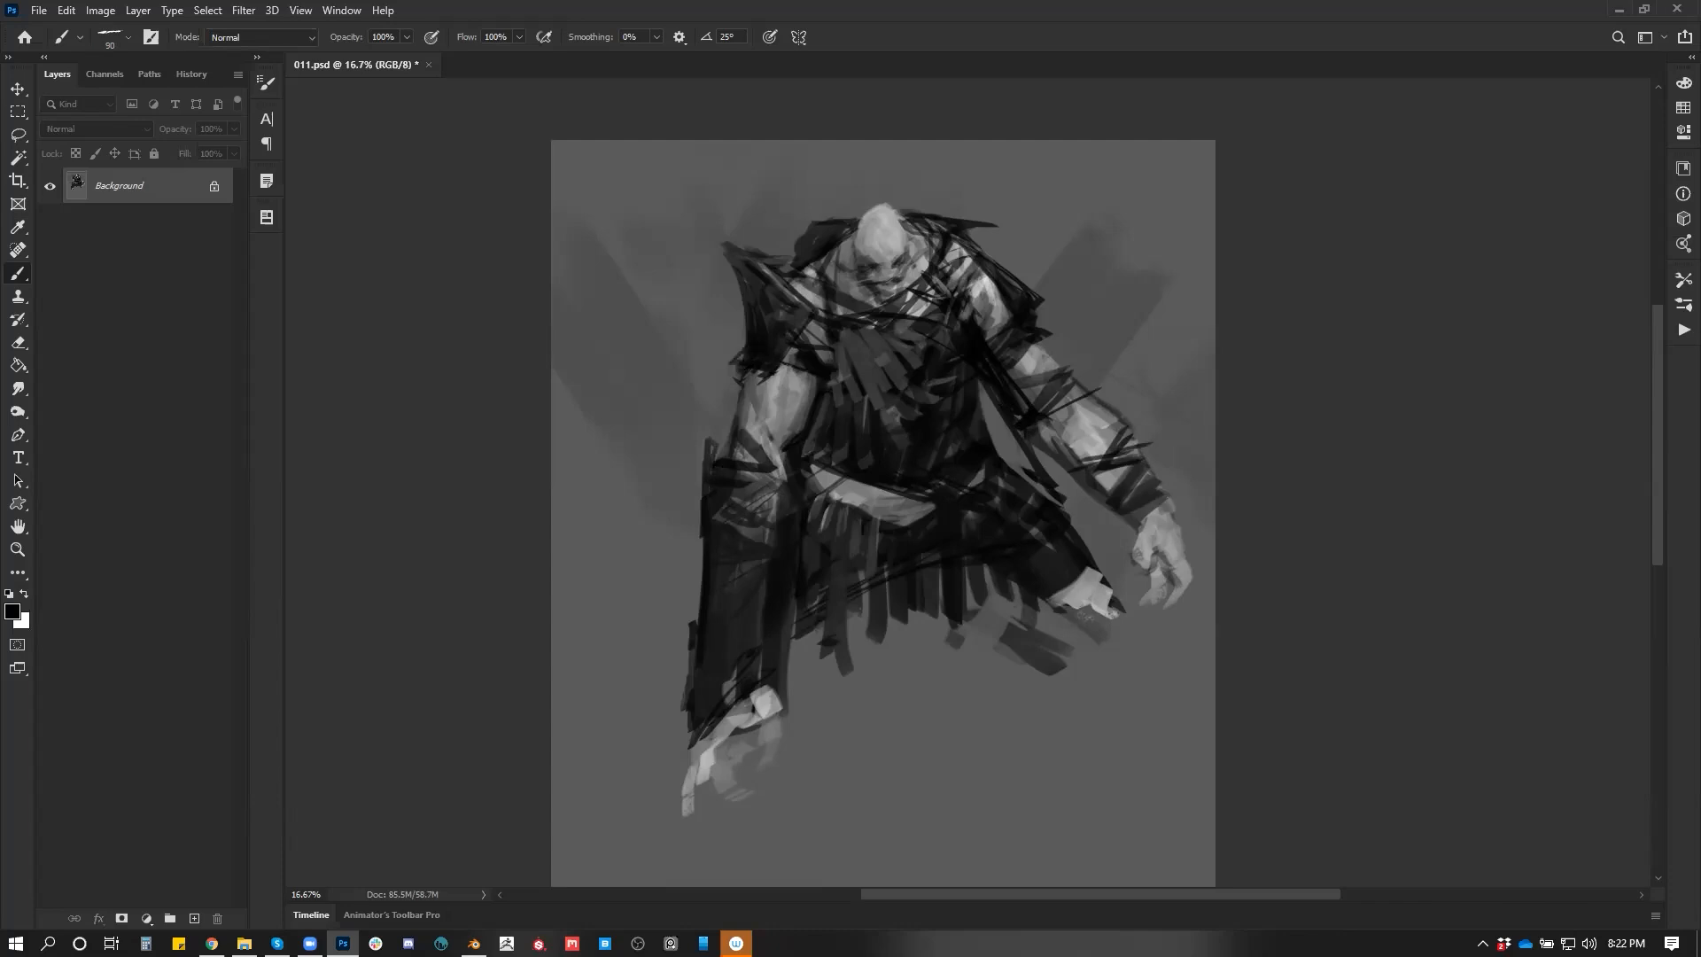
mouse_move(739, 376)
mouse_down()
mouse_move(712, 418)
mouse_move(759, 410)
mouse_move(727, 410)
mouse_move(717, 431)
mouse_up()
drag(734, 411, 719, 435)
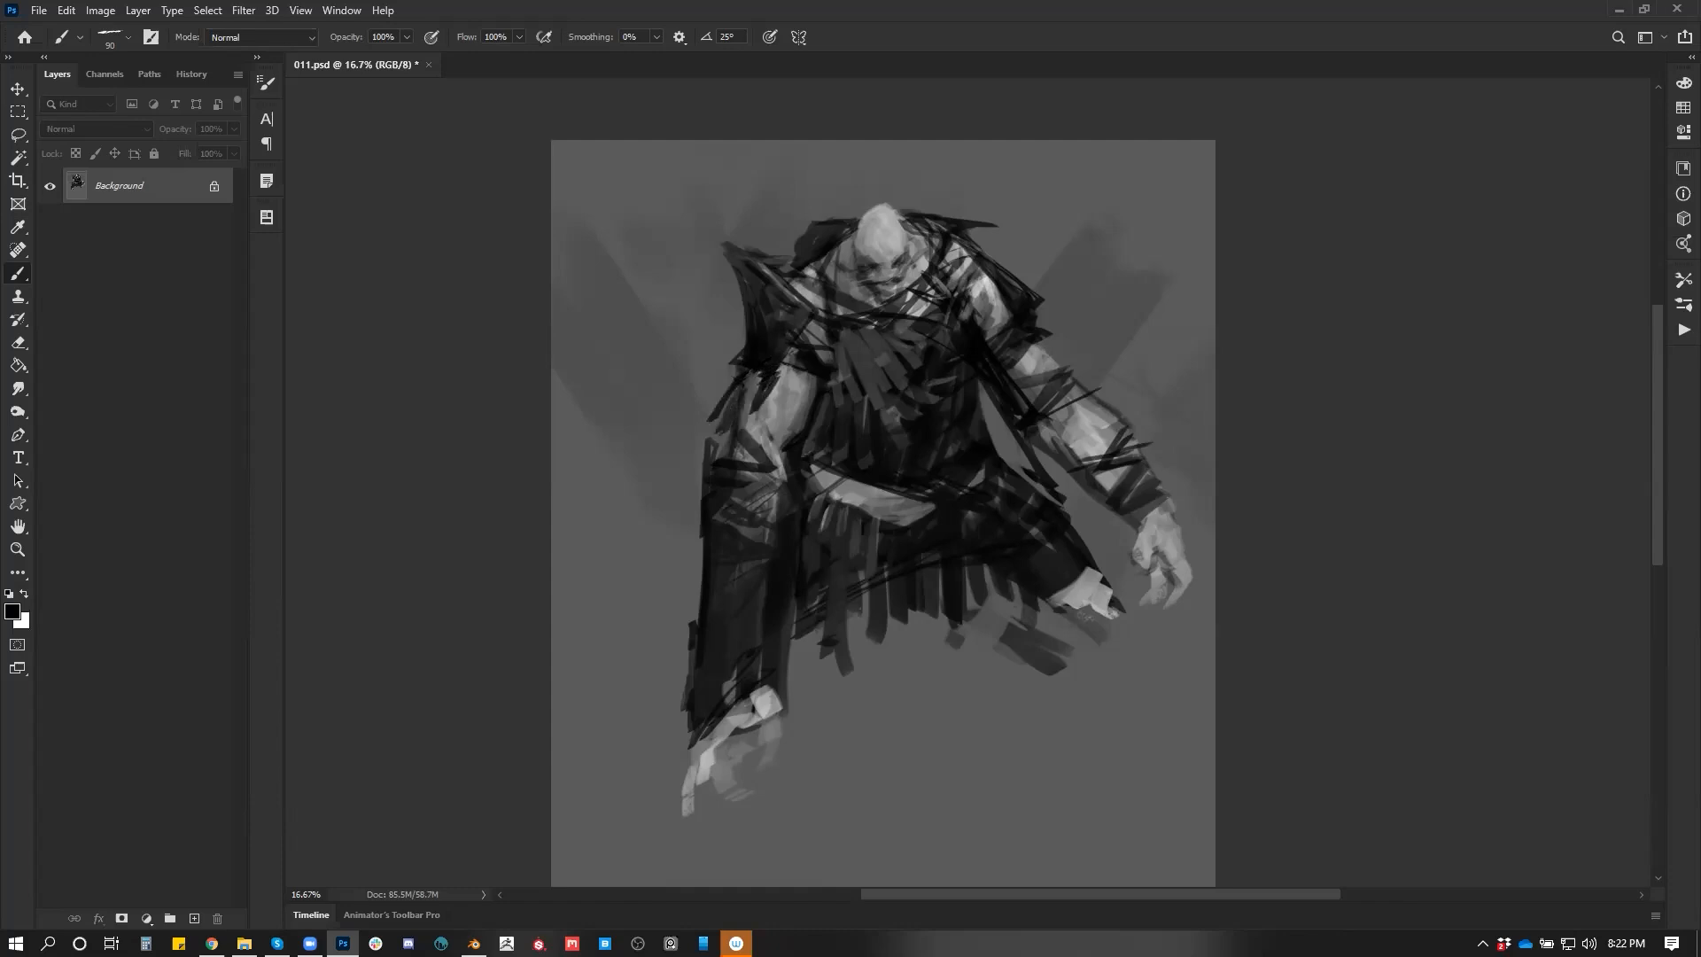
Lighten the pointed shoulder cloth with sampled grays and flip the canvas back
key(x)
alt+click(776, 307)
alt+click(767, 301)
alt+click(793, 306)
key(d)
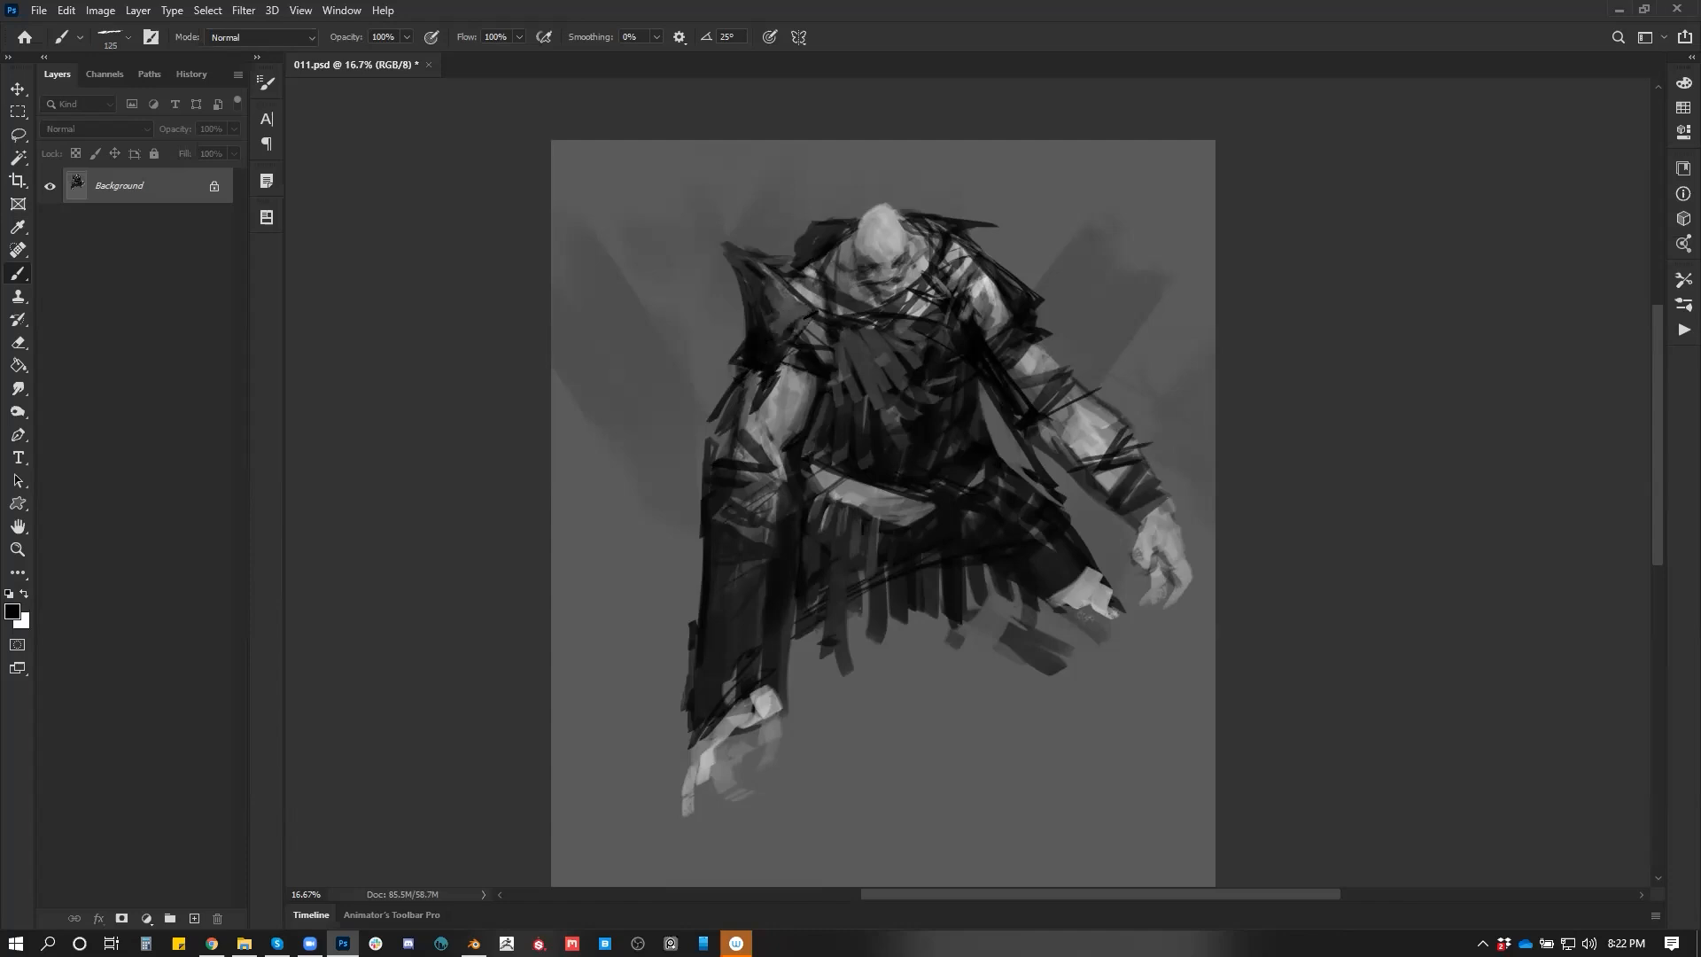
key(ctrl+f)
alt+click(978, 301)
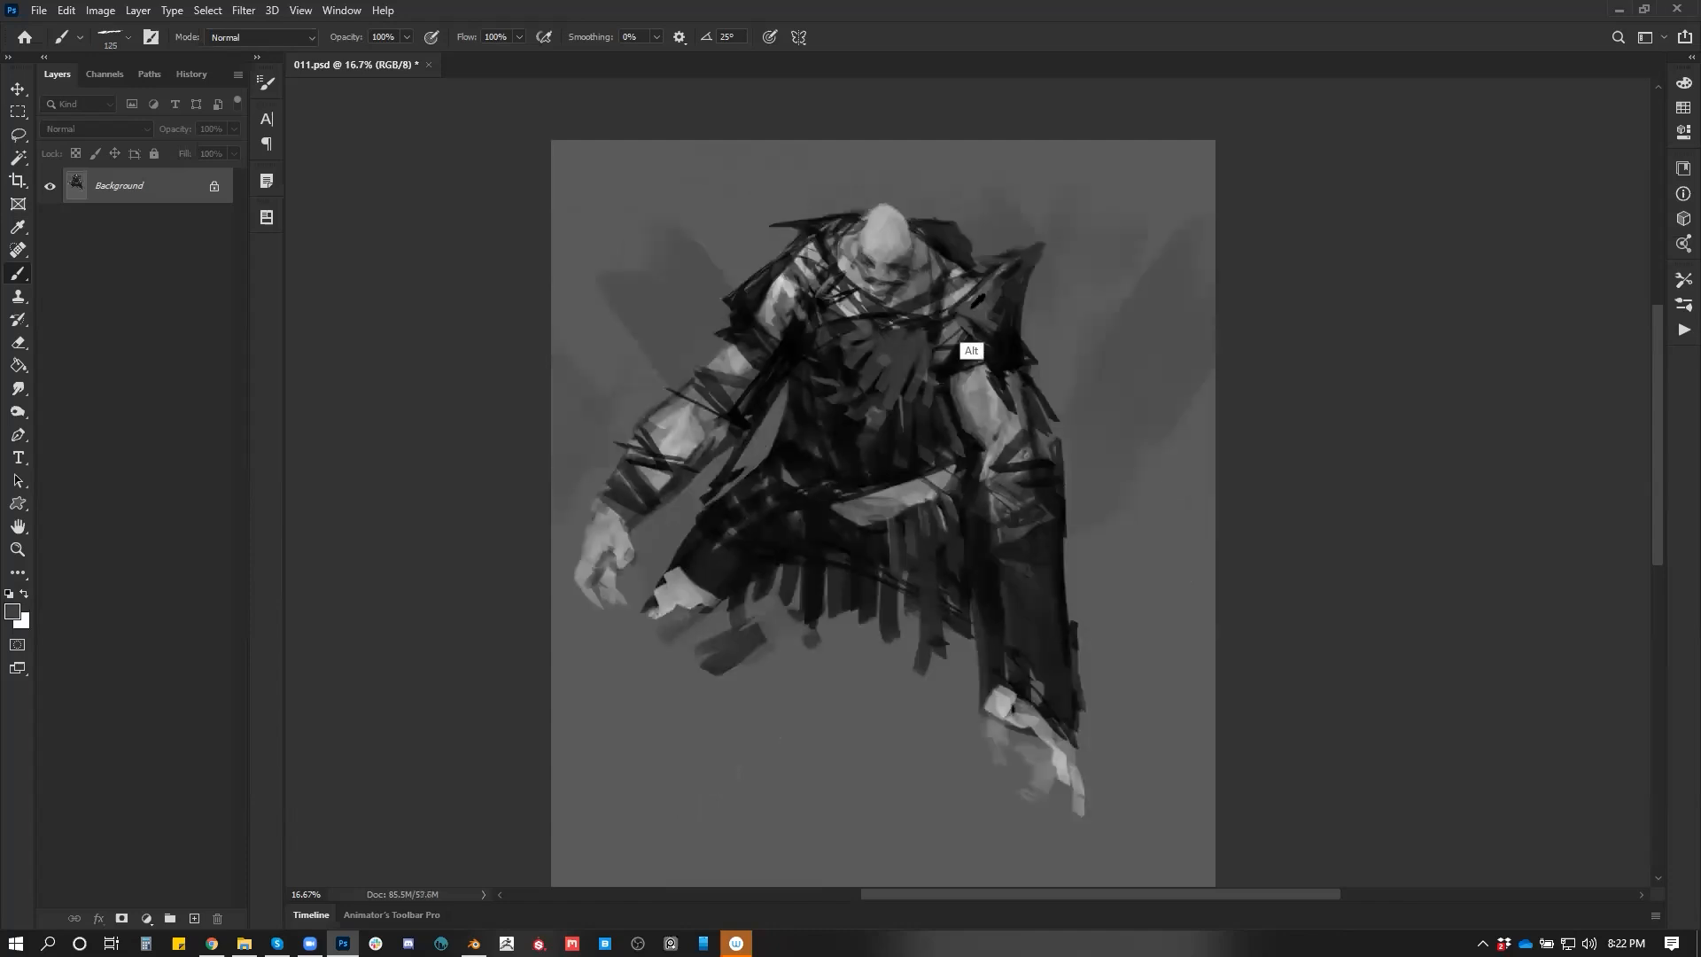
Paint a tall curved black horn rising from the head and retouch the scalp with a sampled skin tone
key(d)
mouse_move(856, 239)
mouse_down()
mouse_move(912, 244)
mouse_move(858, 204)
mouse_move(870, 133)
mouse_move(871, 226)
mouse_move(917, 214)
mouse_move(902, 243)
mouse_move(858, 236)
mouse_move(873, 256)
mouse_up()
key(ctrl+z)
key(])
alt+click(881, 213)
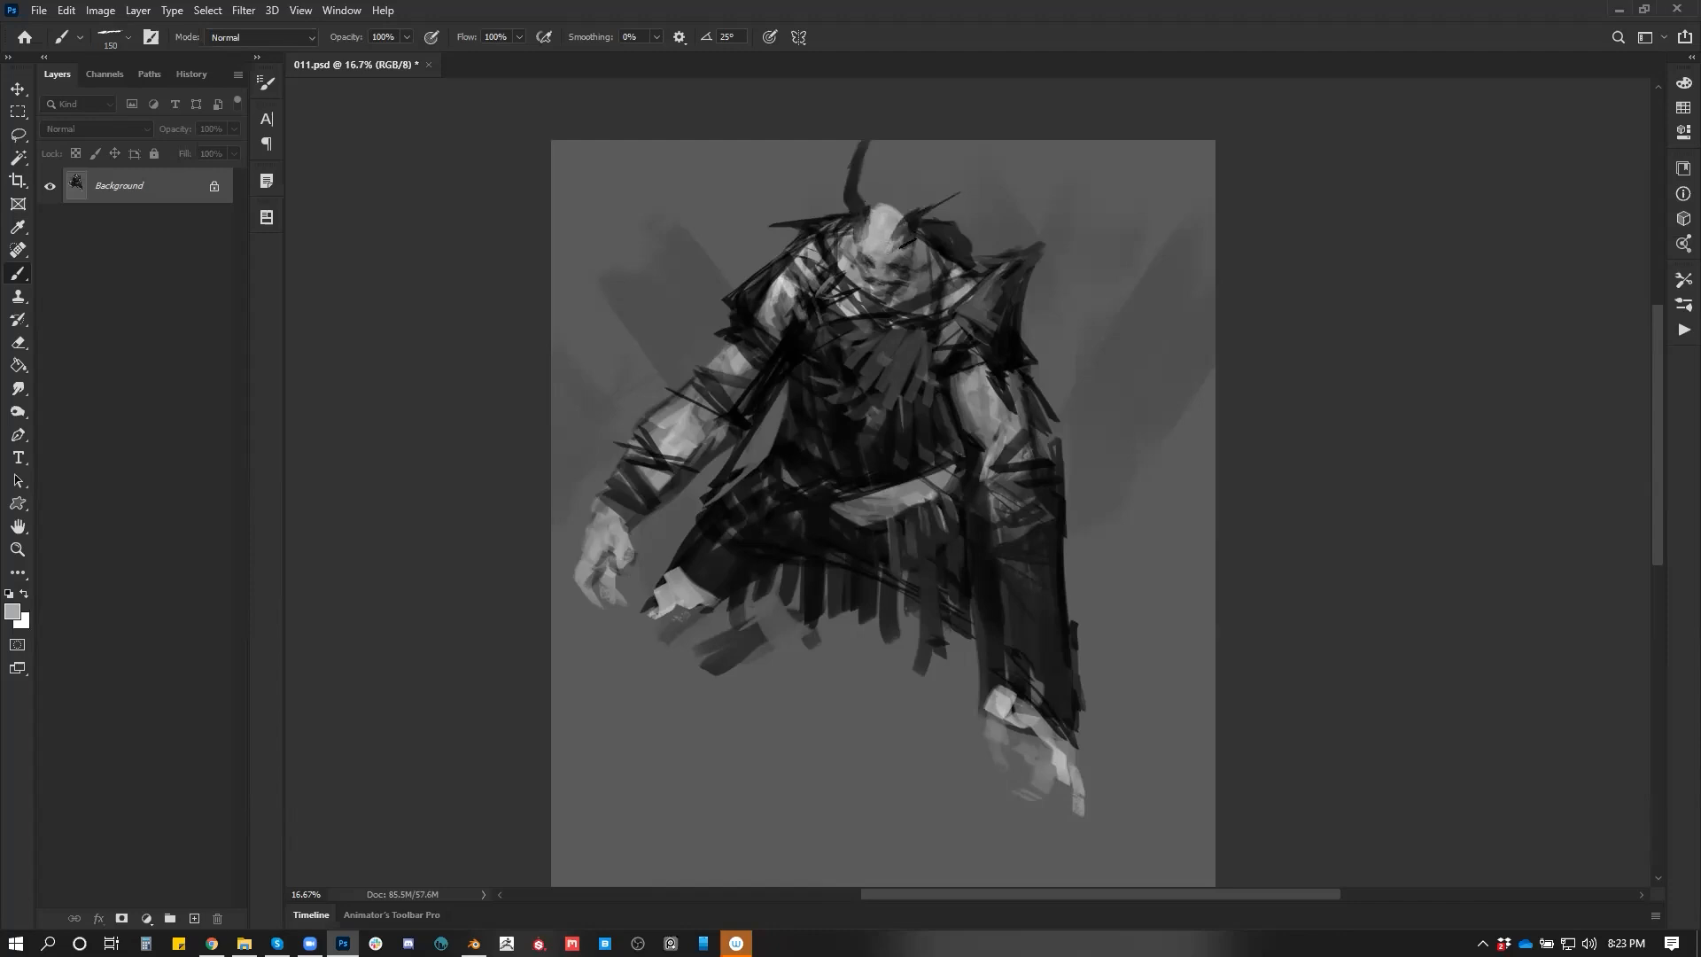
Paint a second long black horn on the other side of the head and clean up the scalp edge with sampled gray
key(d)
drag(938, 214, 995, 140)
key(bracketleft)
alt+click(877, 202)
drag(872, 204, 887, 195)
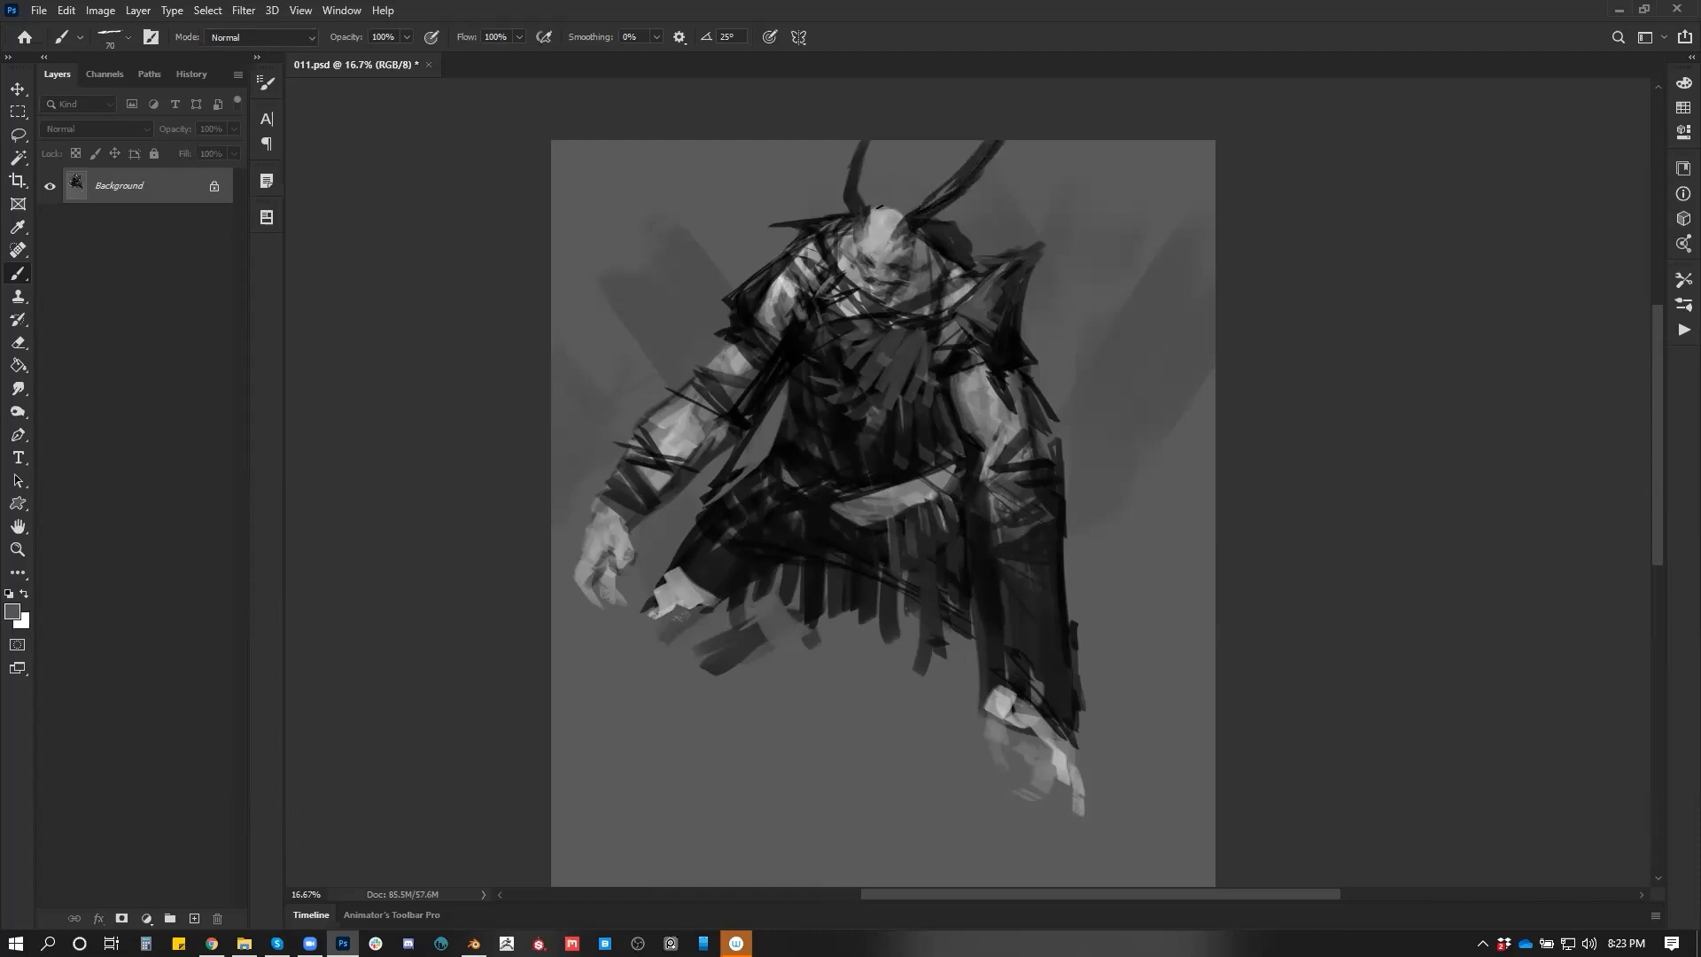
Flip the canvas and add a shorter black horn beside the long one, trimming its edge with background gray
key(ctrl+shift+h)
key(d)
mouse_move(850, 229)
mouse_down()
mouse_move(877, 259)
mouse_move(772, 197)
mouse_up()
key(bracketright)
key(bracketright)
key(bracketright)
alt+click(769, 189)
Add a short black spike on the opposite side of the head, darken the temple, and flip the canvas
key(d)
drag(929, 214, 949, 170)
drag(919, 228, 909, 248)
key(ctrl+f)
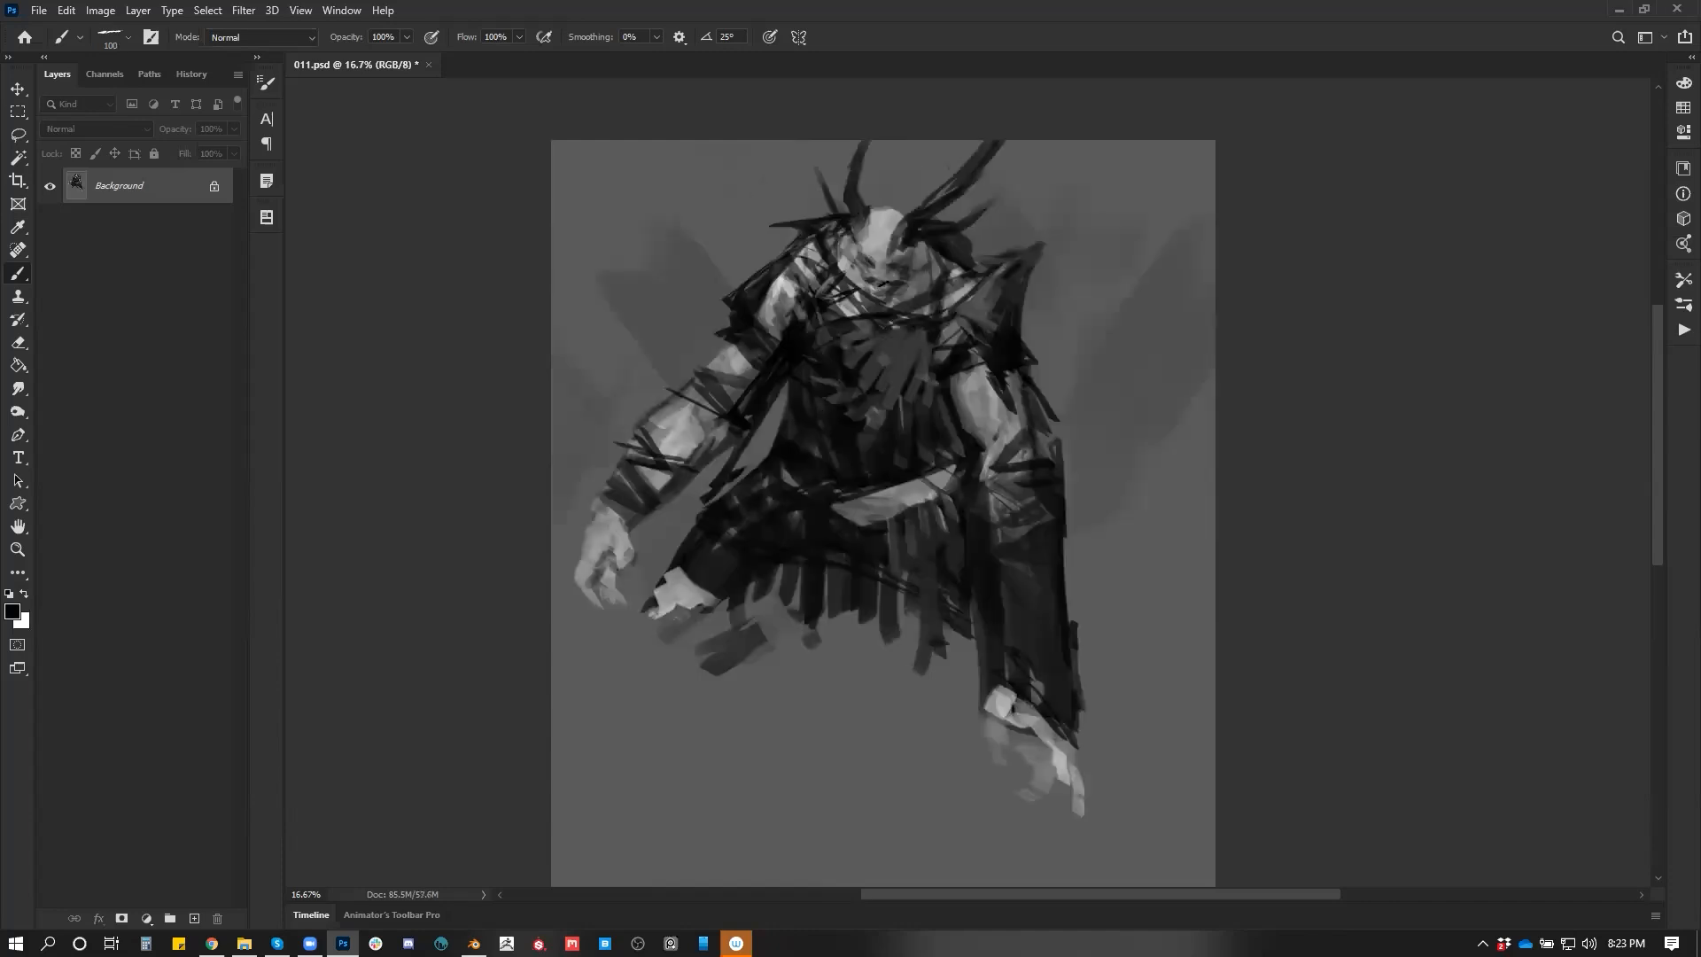
Flip the canvas again and try a light stroke along the collar with a smaller brush, undoing the misplaced stroke
alt+click(896, 339)
key(ctrl+f)
key(x)
key(bracketleft)
drag(806, 273, 877, 326)
key(ctrl+z)
Shade the side of the face and neck beside the collar with a sampled gray
key(x)
key(bracketright)
key(bracketright)
alt+click(844, 249)
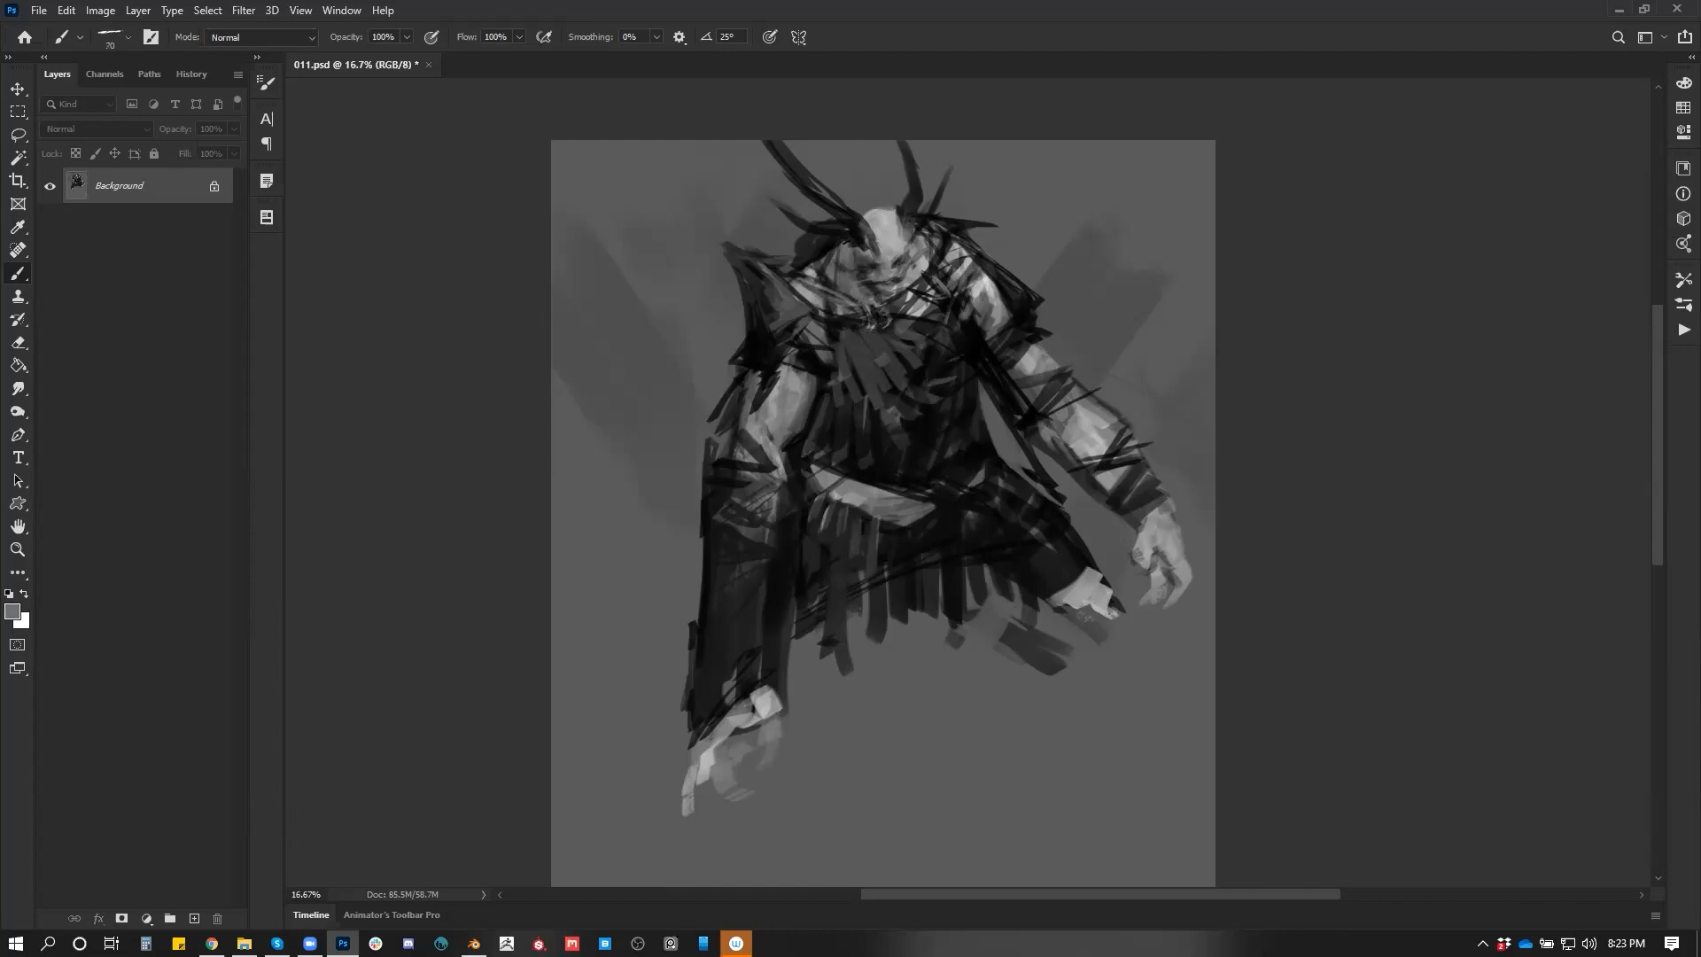
drag(832, 252, 832, 271)
Paint black bands across the upper arm above the long sleeve and over the opposite shoulder
key(d)
drag(767, 395, 802, 400)
drag(761, 405, 809, 408)
drag(984, 298, 999, 327)
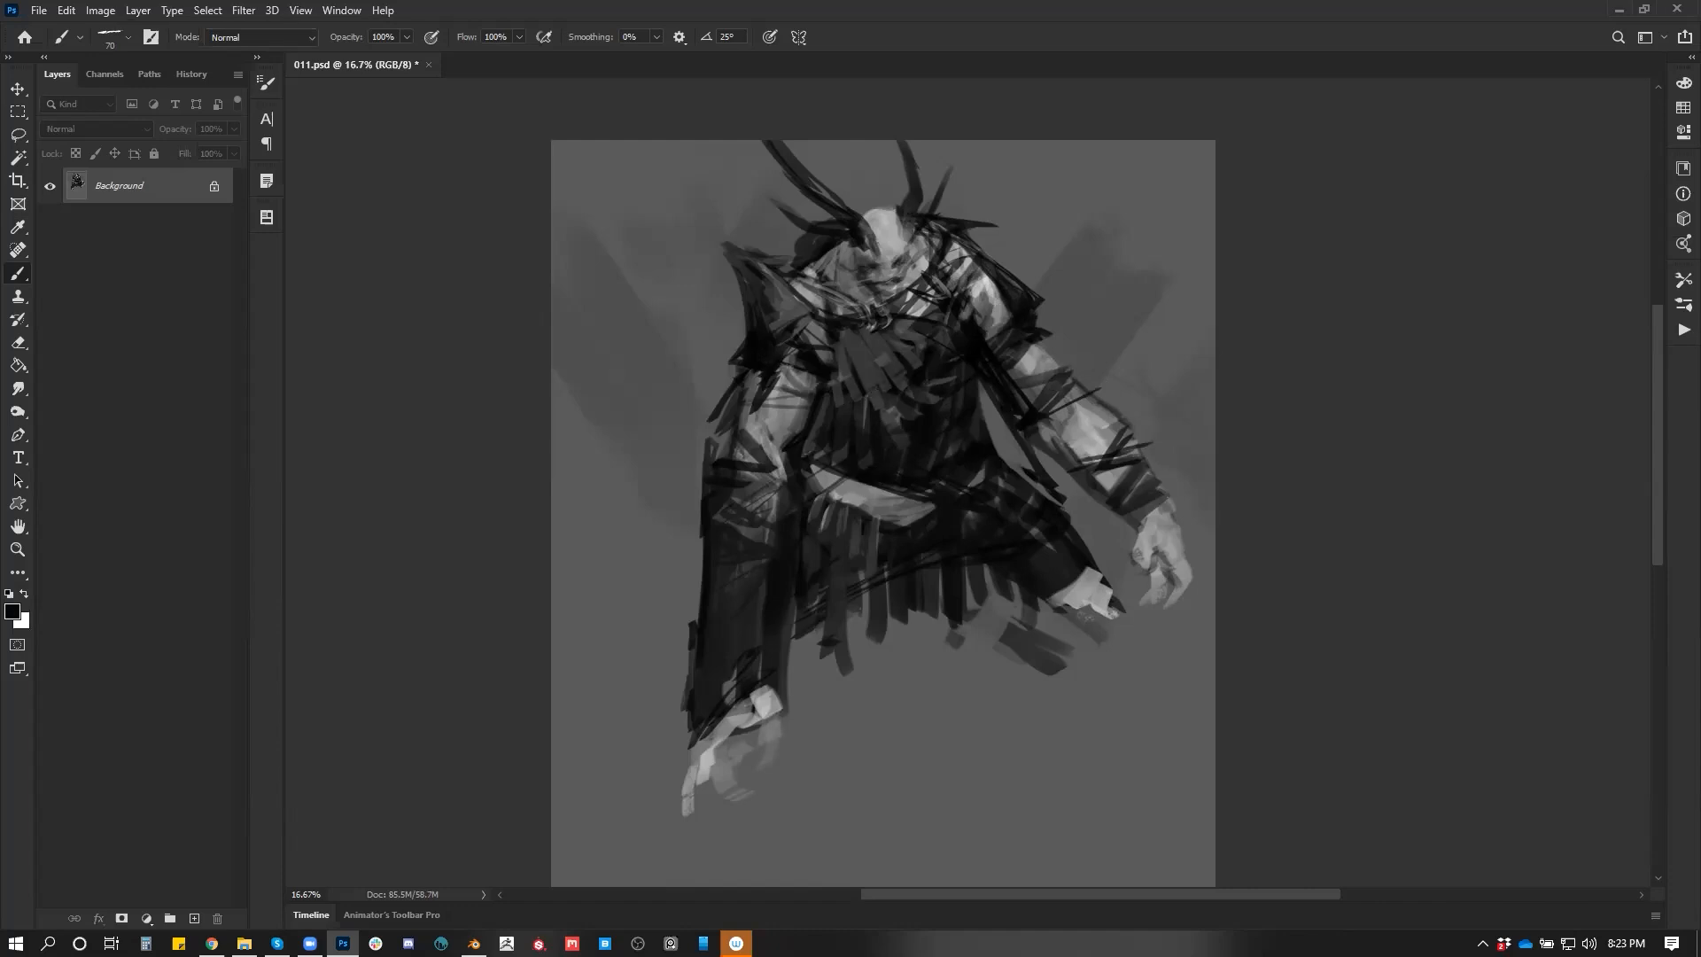
Add small white highlights to the collar below the face with a finer brush
key(x)
drag(858, 305, 840, 289)
key(bracketleft)
Paint a broad gray shape across the waist above the belt using a sampled tone and a larger brush
drag(1040, 390, 1017, 344)
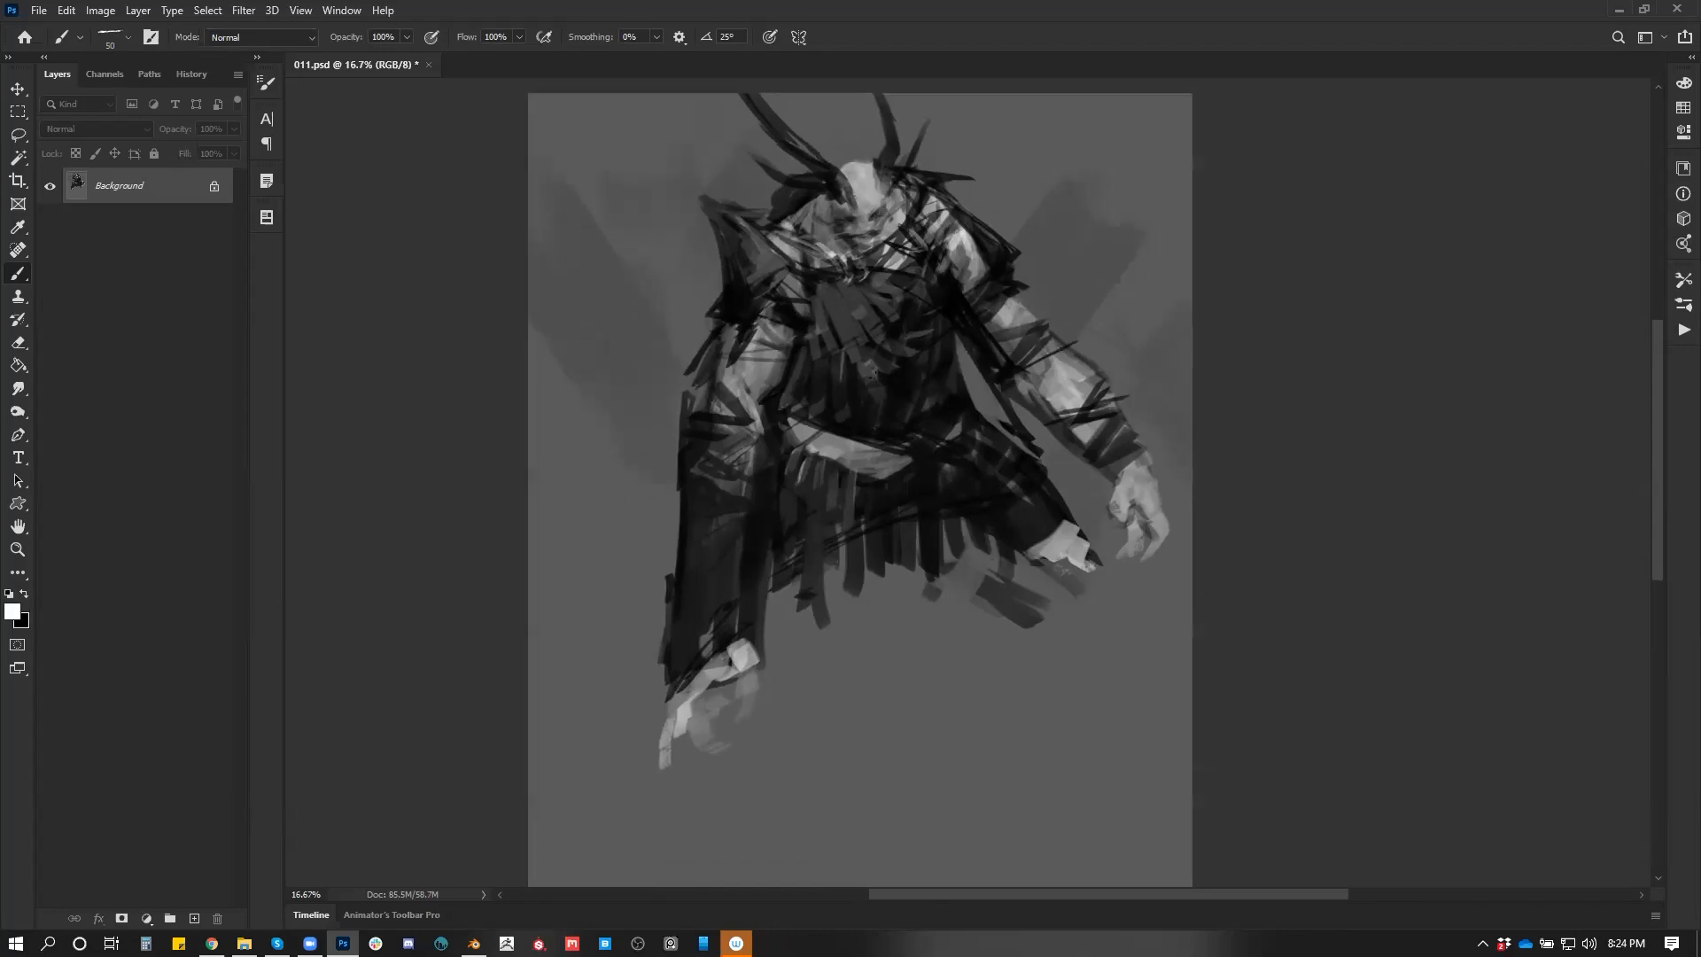
alt+click(834, 439)
key(bracketright)
key(bracketright)
key(bracketright)
key(bracketright)
key(bracketright)
key(bracketright)
key(bracketright)
mouse_move(817, 418)
mouse_down()
mouse_move(851, 435)
mouse_move(920, 410)
mouse_up()
Refine the waist shape's edges with sampled tones, darken the shoulder above the bare arm, and flip the canvas
key(bracketleft)
key(bracketleft)
mouse_move(938, 381)
mouse_down()
mouse_move(870, 412)
mouse_move(934, 404)
mouse_move(947, 372)
mouse_move(944, 400)
mouse_up()
alt+click(893, 405)
alt+click(941, 372)
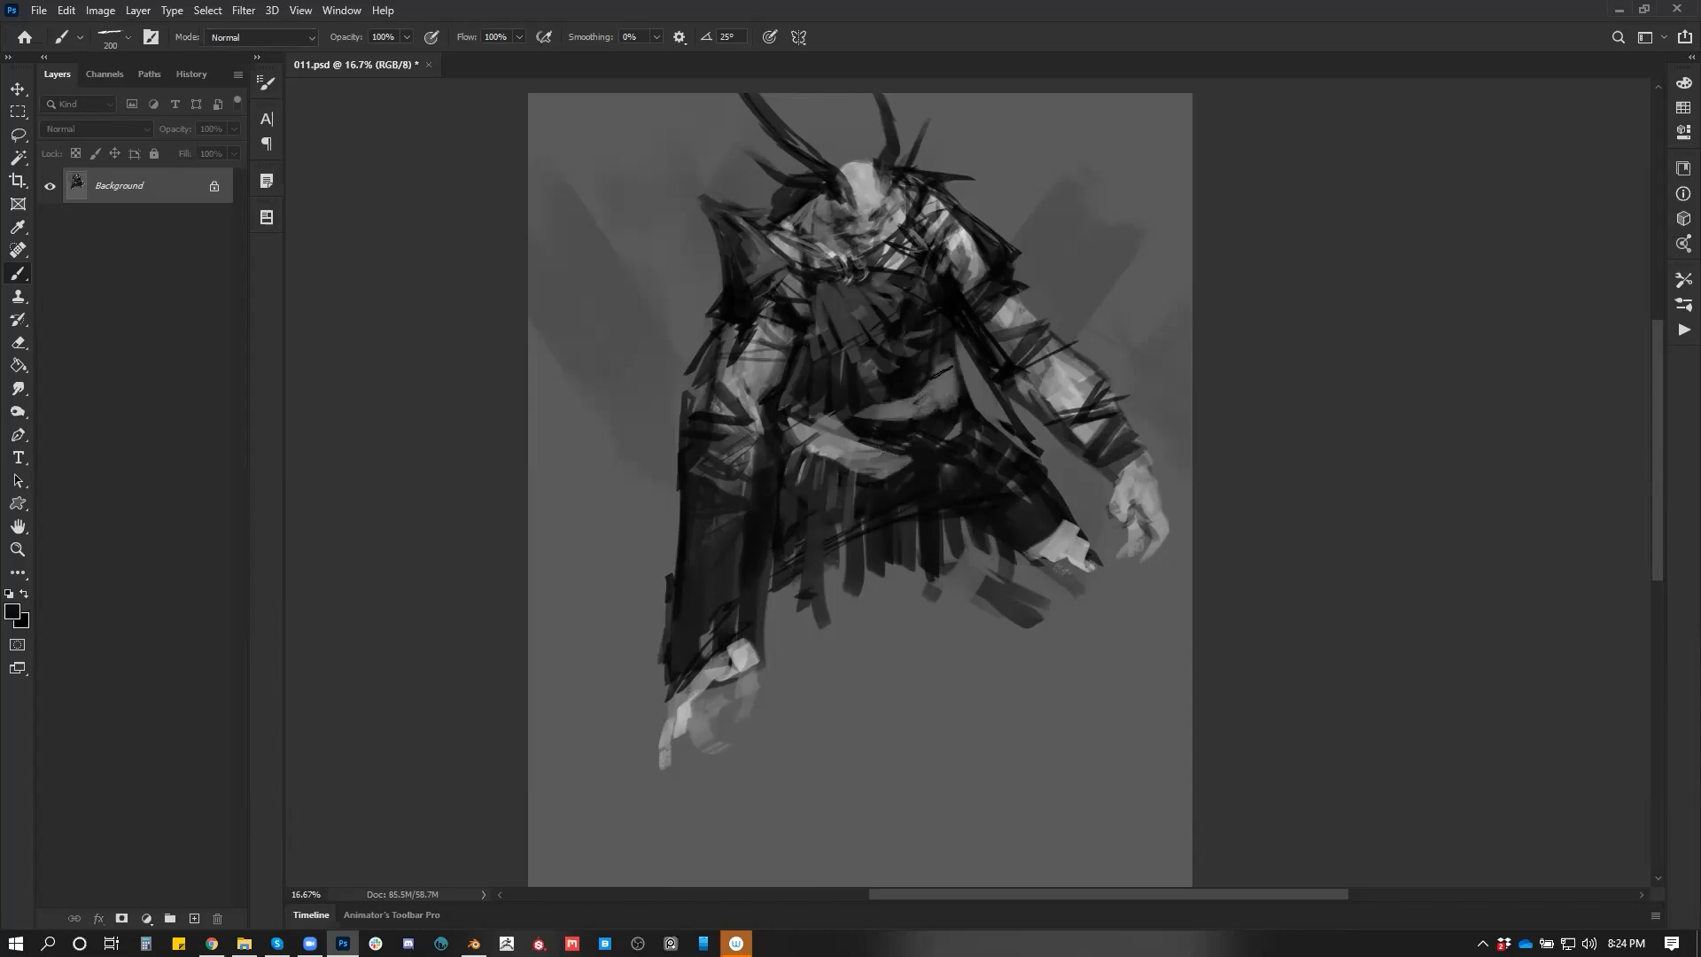
drag(960, 222, 957, 276)
key(ctrl+shift+h)
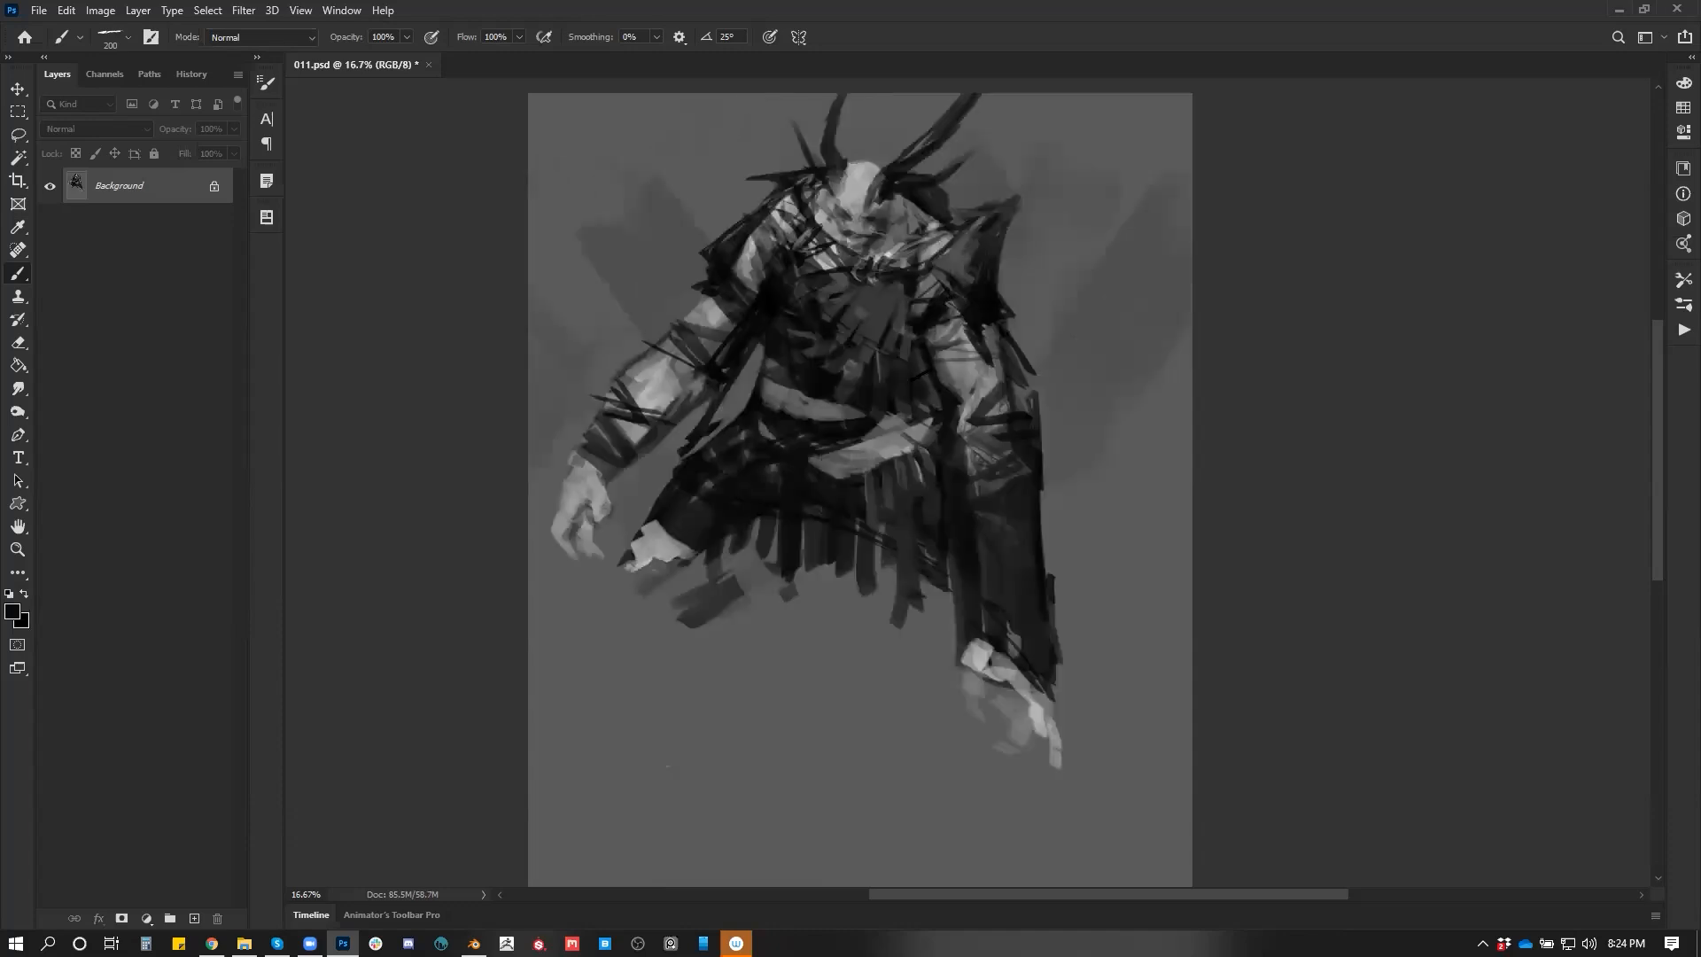
Cover the gray shape at the waist's side with a darker tone sampled nearby
alt+click(773, 433)
alt+click(768, 389)
mouse_move(762, 363)
mouse_down()
mouse_move(826, 412)
mouse_move(753, 384)
mouse_move(781, 404)
mouse_move(760, 443)
mouse_move(847, 474)
mouse_move(817, 471)
mouse_up()
Paint black across the light waist fold above the skirt with a 175 px brush to trim its edge
key(bracketleft)
key(bracketleft)
key(bracketleft)
key(bracketleft)
key(bracketleft)
key(bracketleft)
key(d)
key(bracketright)
key(bracketright)
key(bracketright)
key(bracketright)
key(bracketright)
drag(882, 457, 813, 462)
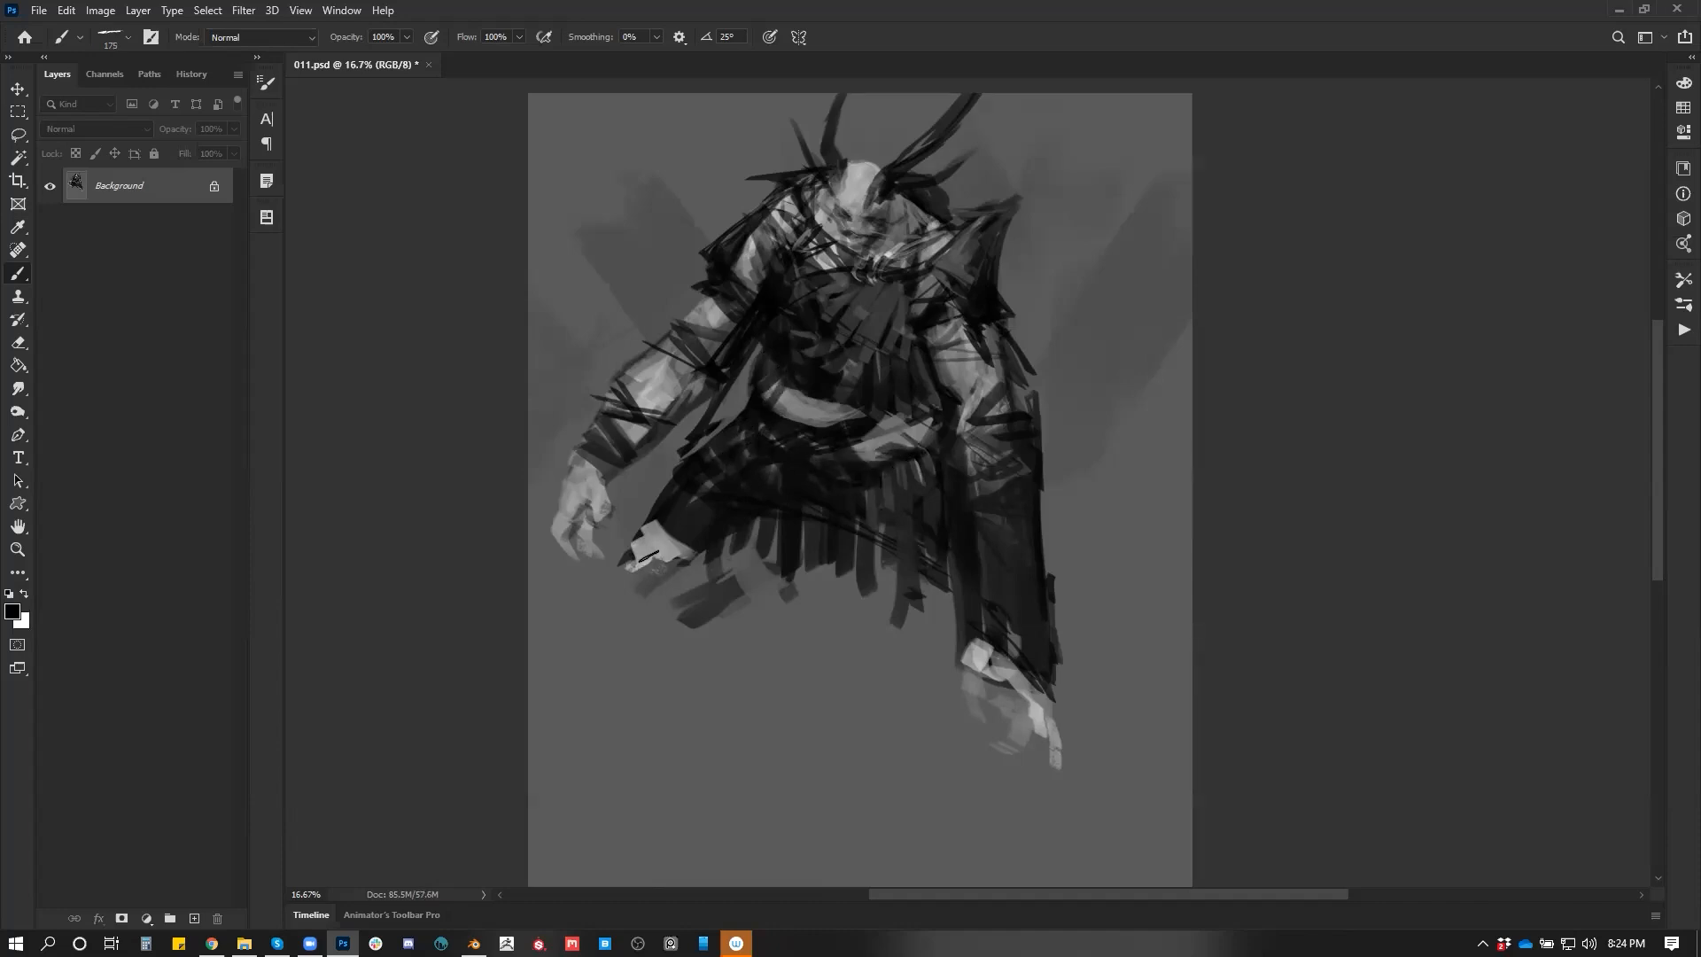
Brush a sampled light tone off the pale shape at the skirt's corner and a dark strip beside the lower hand
alt+click(668, 549)
mouse_move(659, 551)
mouse_down()
mouse_move(759, 562)
mouse_move(759, 617)
mouse_up()
key(d)
mouse_move(909, 602)
mouse_down()
mouse_move(950, 664)
mouse_move(971, 767)
mouse_up()
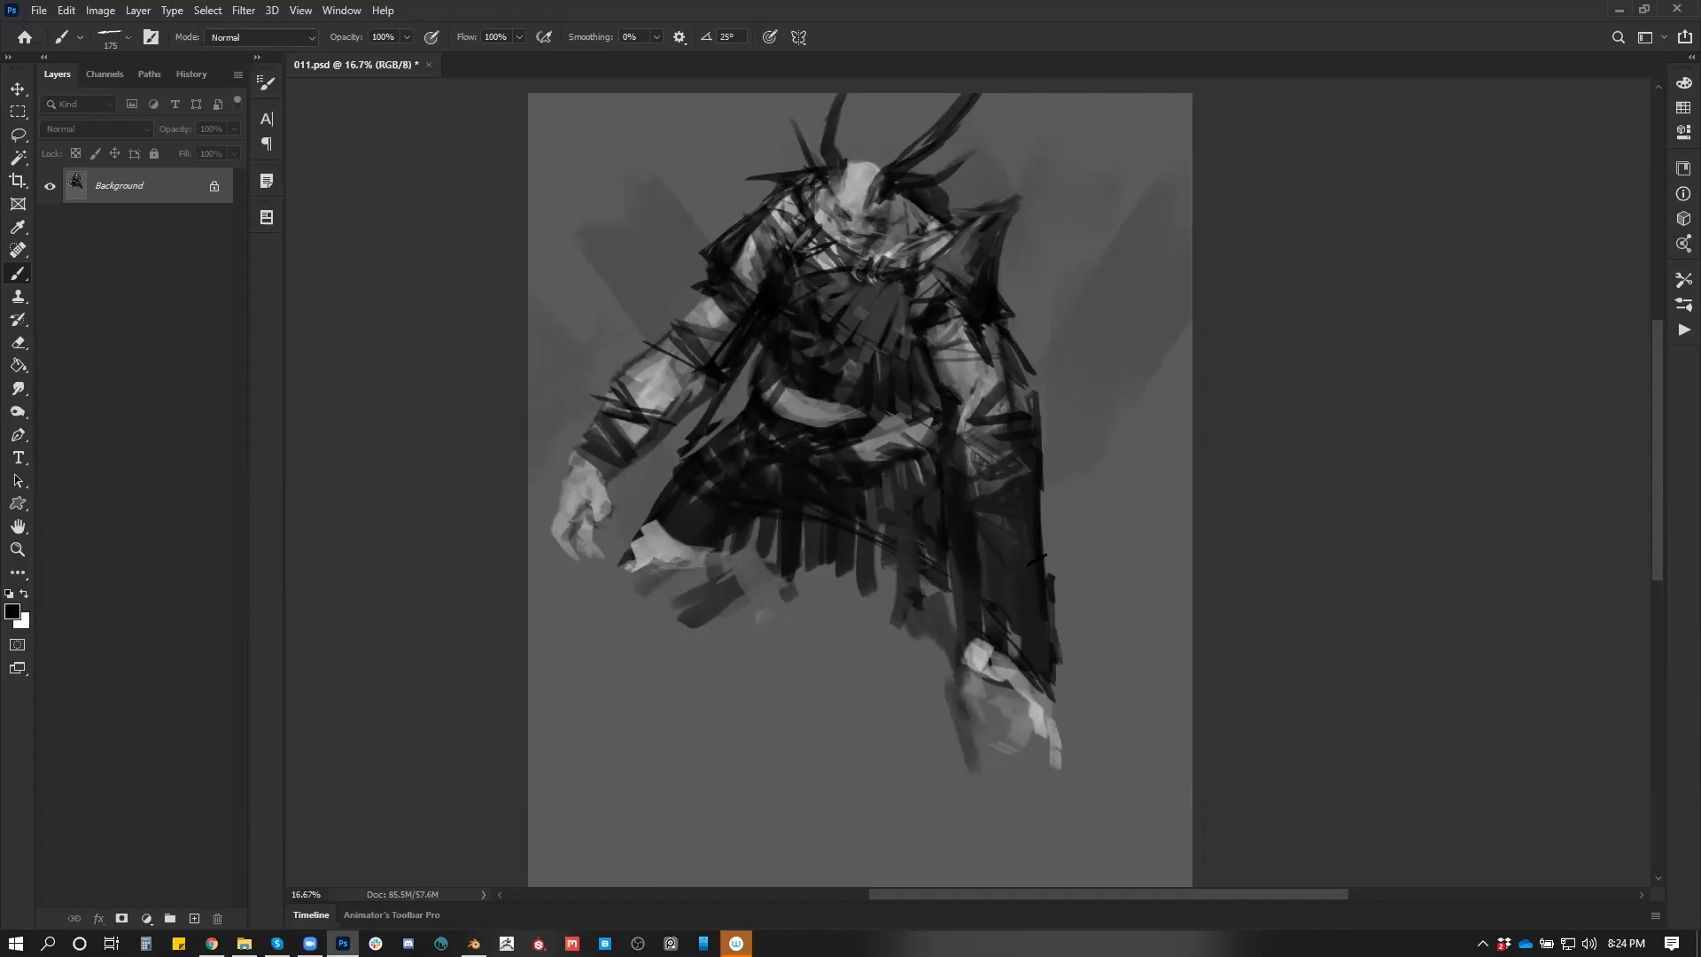
Paint dark diagonal streaks in the background below the bare arm's hand with a sampled gray and an 1100 px brush
drag(880, 484, 880, 401)
key(z)
alt+click(861, 484)
key(b)
alt+click(837, 253)
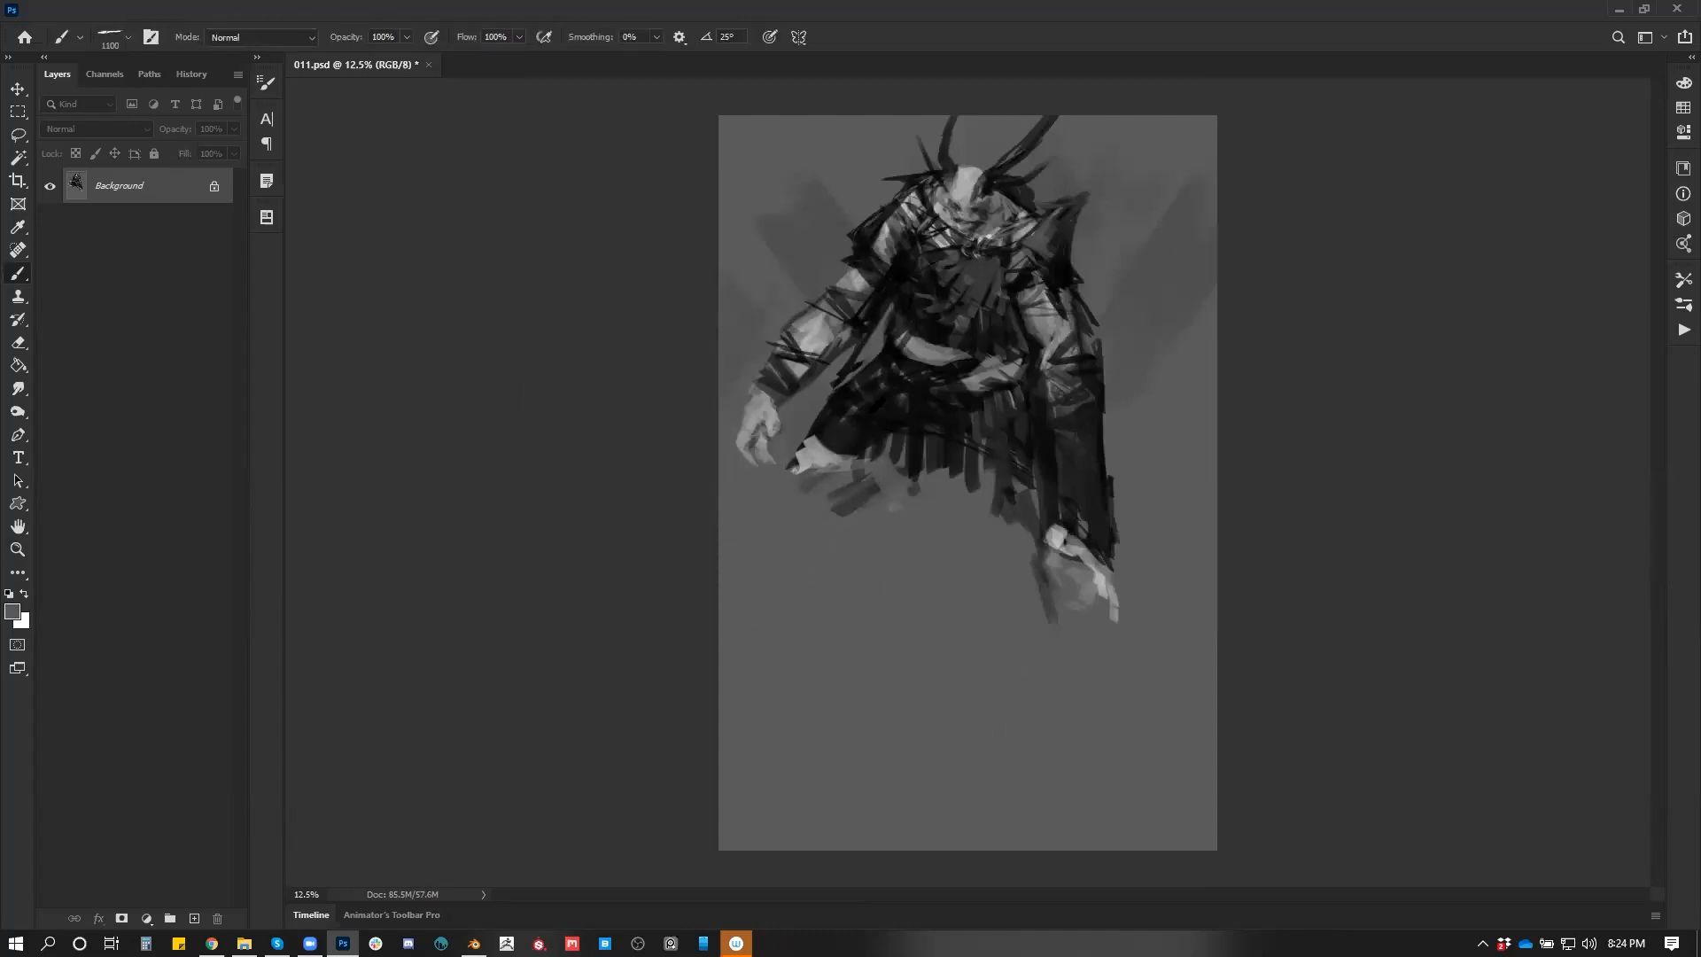
alt+click(871, 418)
drag(840, 473, 733, 558)
mouse_move(821, 505)
mouse_down()
mouse_move(735, 549)
mouse_move(744, 523)
mouse_move(768, 524)
mouse_move(764, 607)
mouse_up()
Sweep broad sampled-gray streaks down the lower background, along its edge and across the upper corner
alt+click(759, 521)
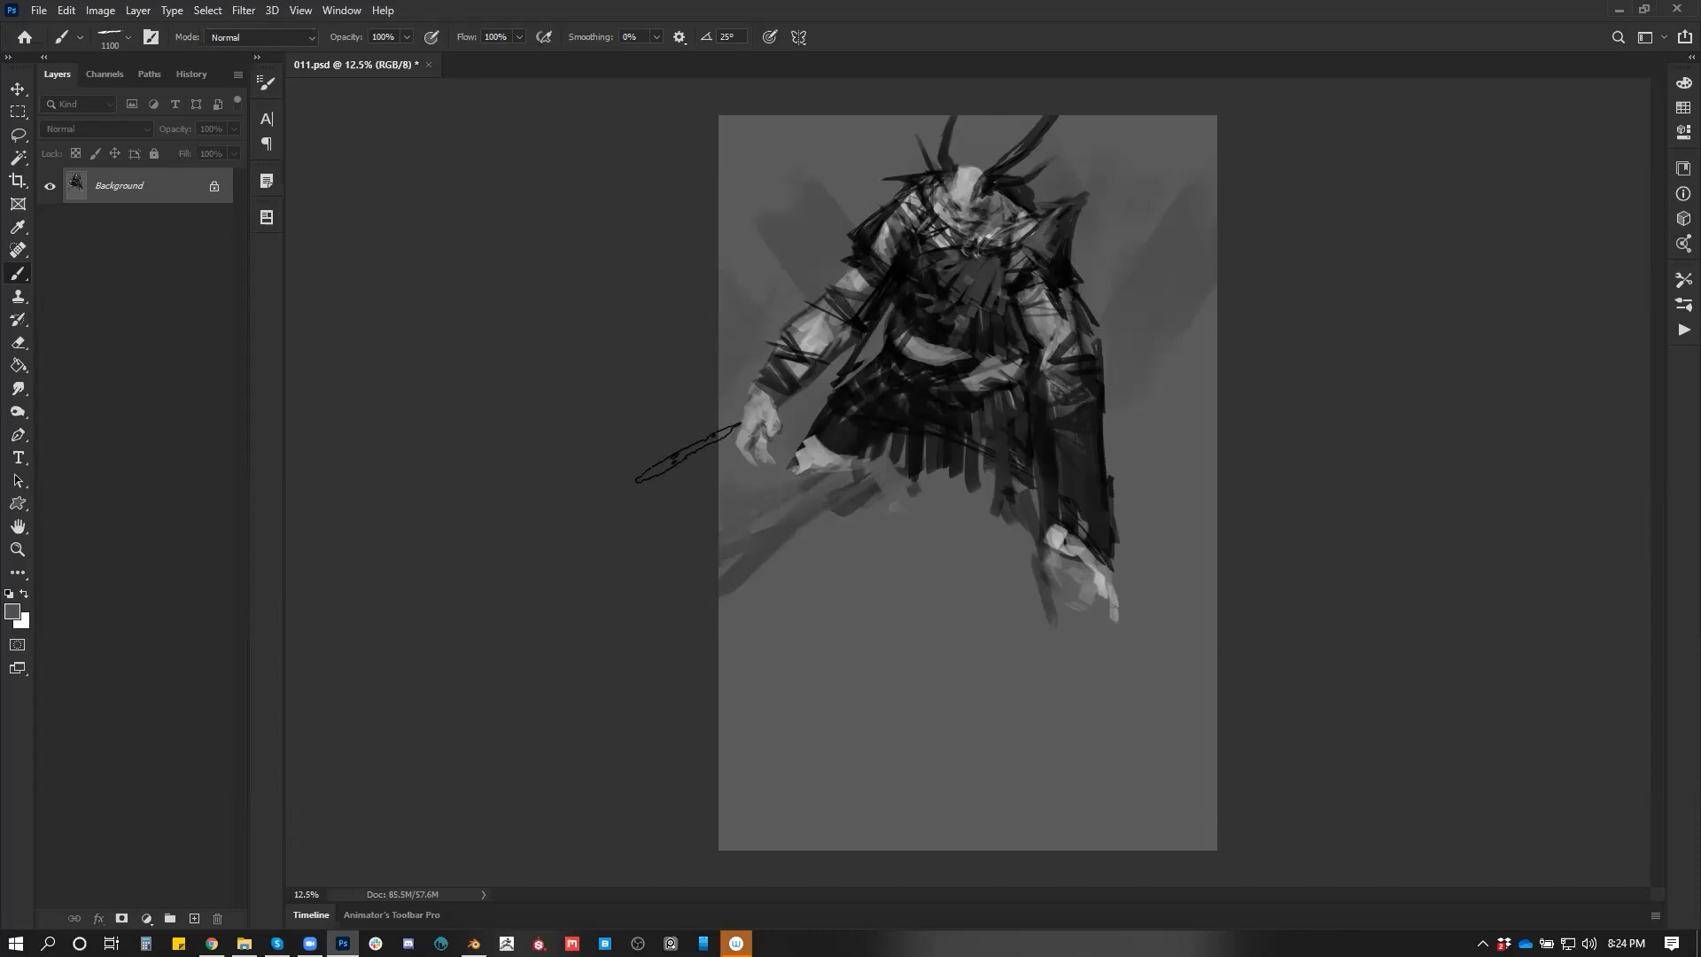
drag(881, 478, 744, 815)
drag(930, 531, 882, 638)
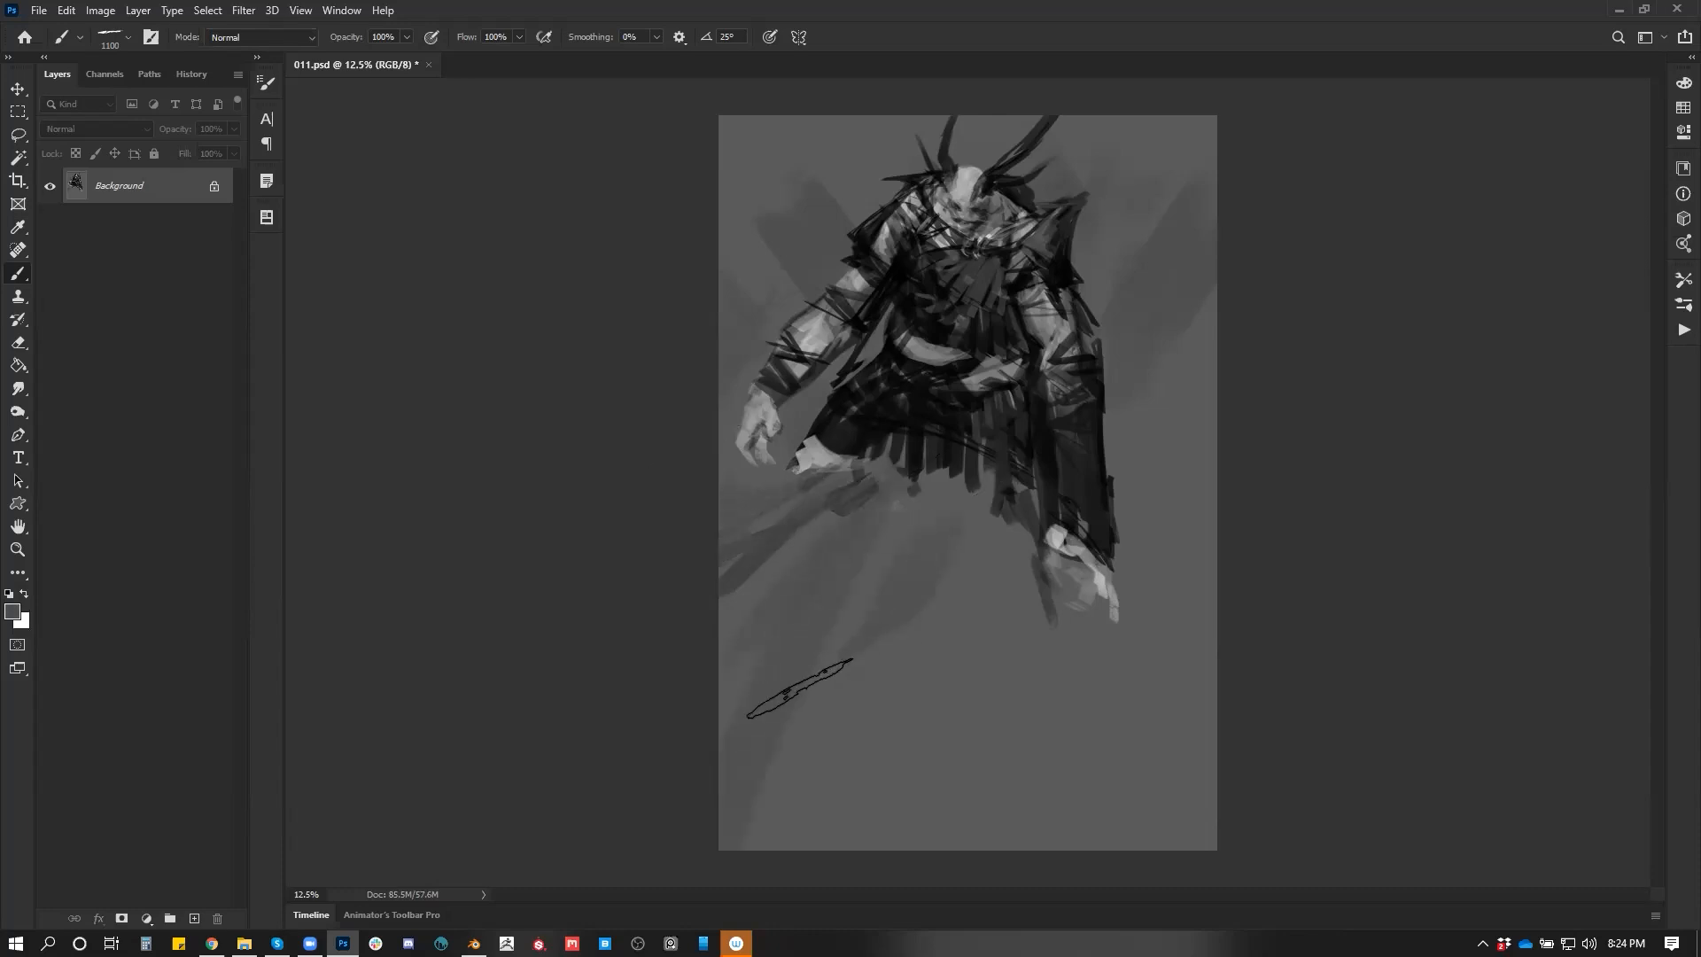
drag(955, 695, 928, 784)
drag(870, 128, 716, 213)
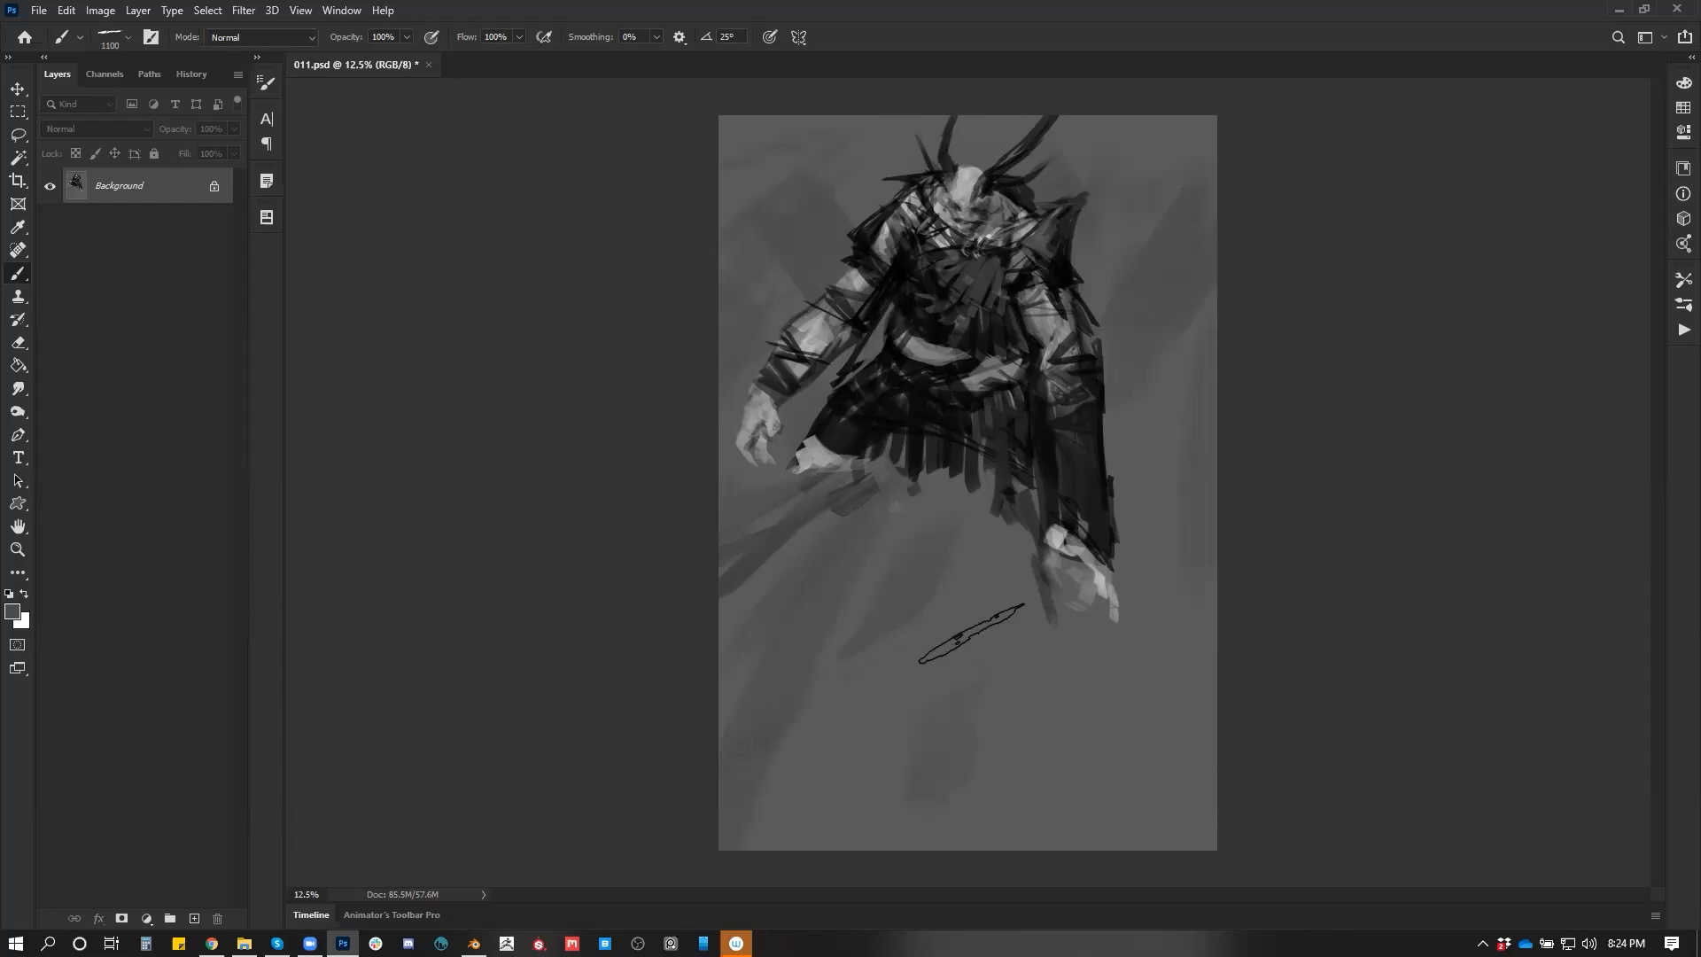
drag(1189, 566, 1165, 798)
drag(939, 561, 842, 735)
Paint ragged black strips hanging from the skirt's hem with a 150 px brush
key(d)
key(bracketleft)
key(bracketleft)
key(bracketleft)
key(bracketleft)
key(bracketleft)
key(bracketleft)
key(bracketleft)
key(bracketleft)
key(bracketleft)
key(bracketleft)
key(bracketleft)
key(bracketleft)
drag(907, 432, 935, 532)
drag(908, 555, 948, 560)
drag(929, 450, 925, 523)
drag(941, 463, 961, 533)
drag(955, 414, 974, 541)
drag(979, 415, 986, 529)
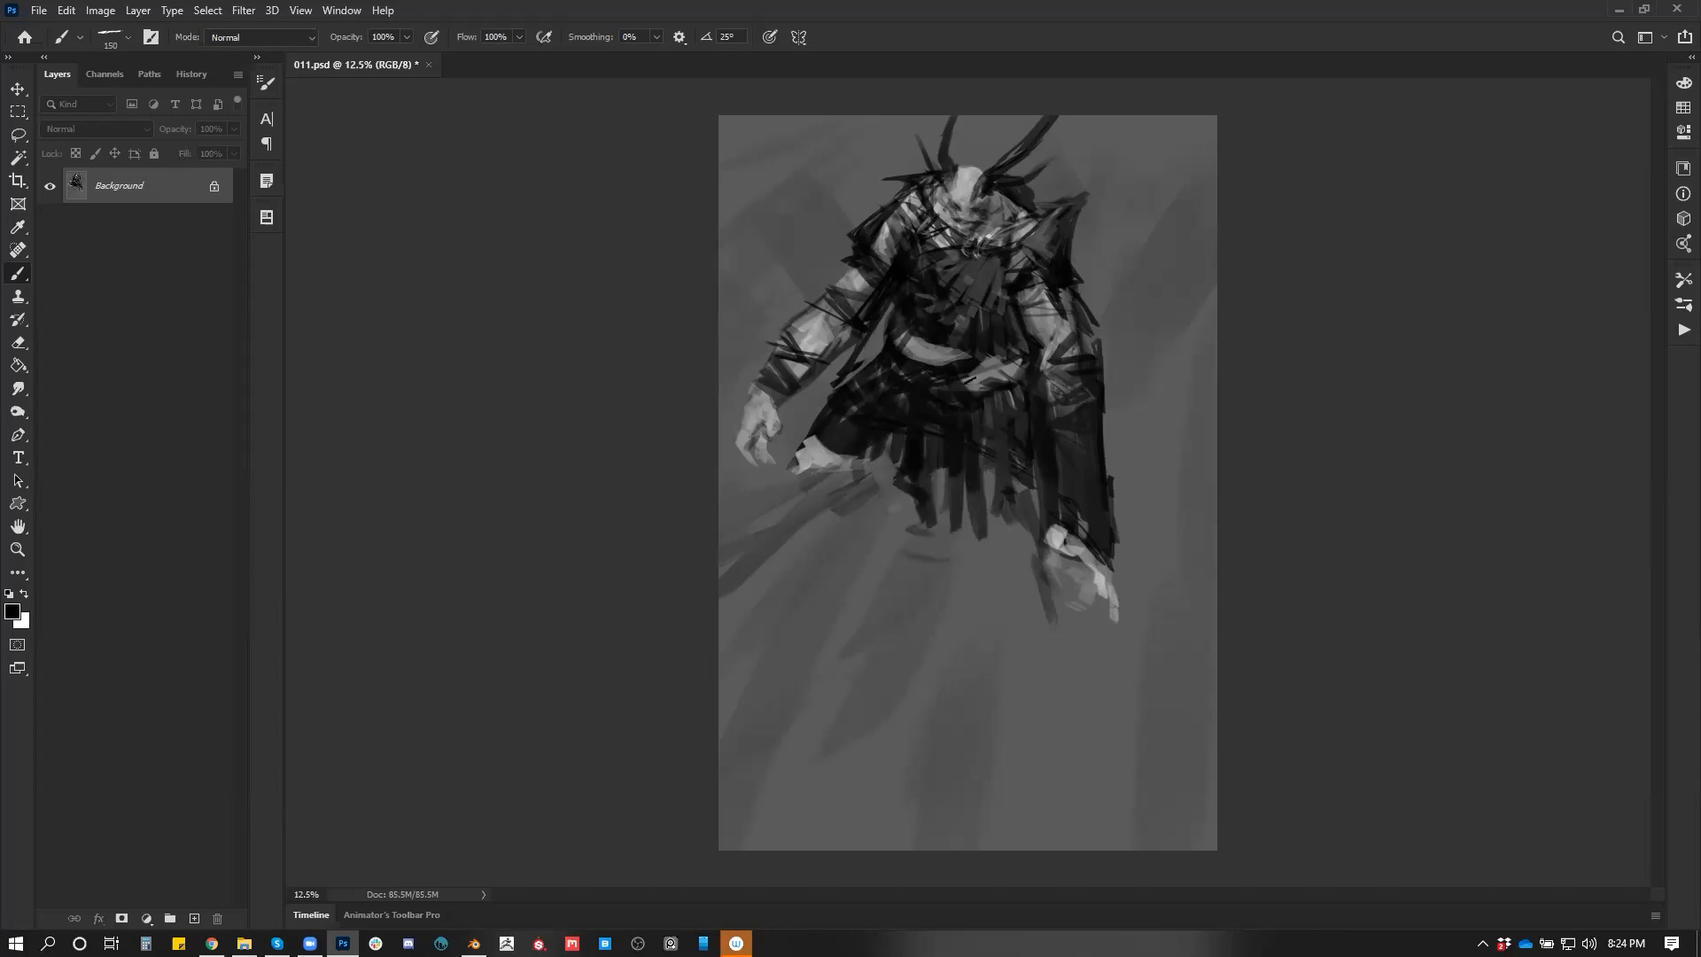
Flip the canvas and touch up the long sleeve's elbow and cuff with sampled tones and a smaller brush
key(ctrl+shift+h)
alt+click(884, 365)
key(bracketleft)
mouse_move(846, 371)
mouse_down()
mouse_move(872, 361)
mouse_move(840, 377)
mouse_up()
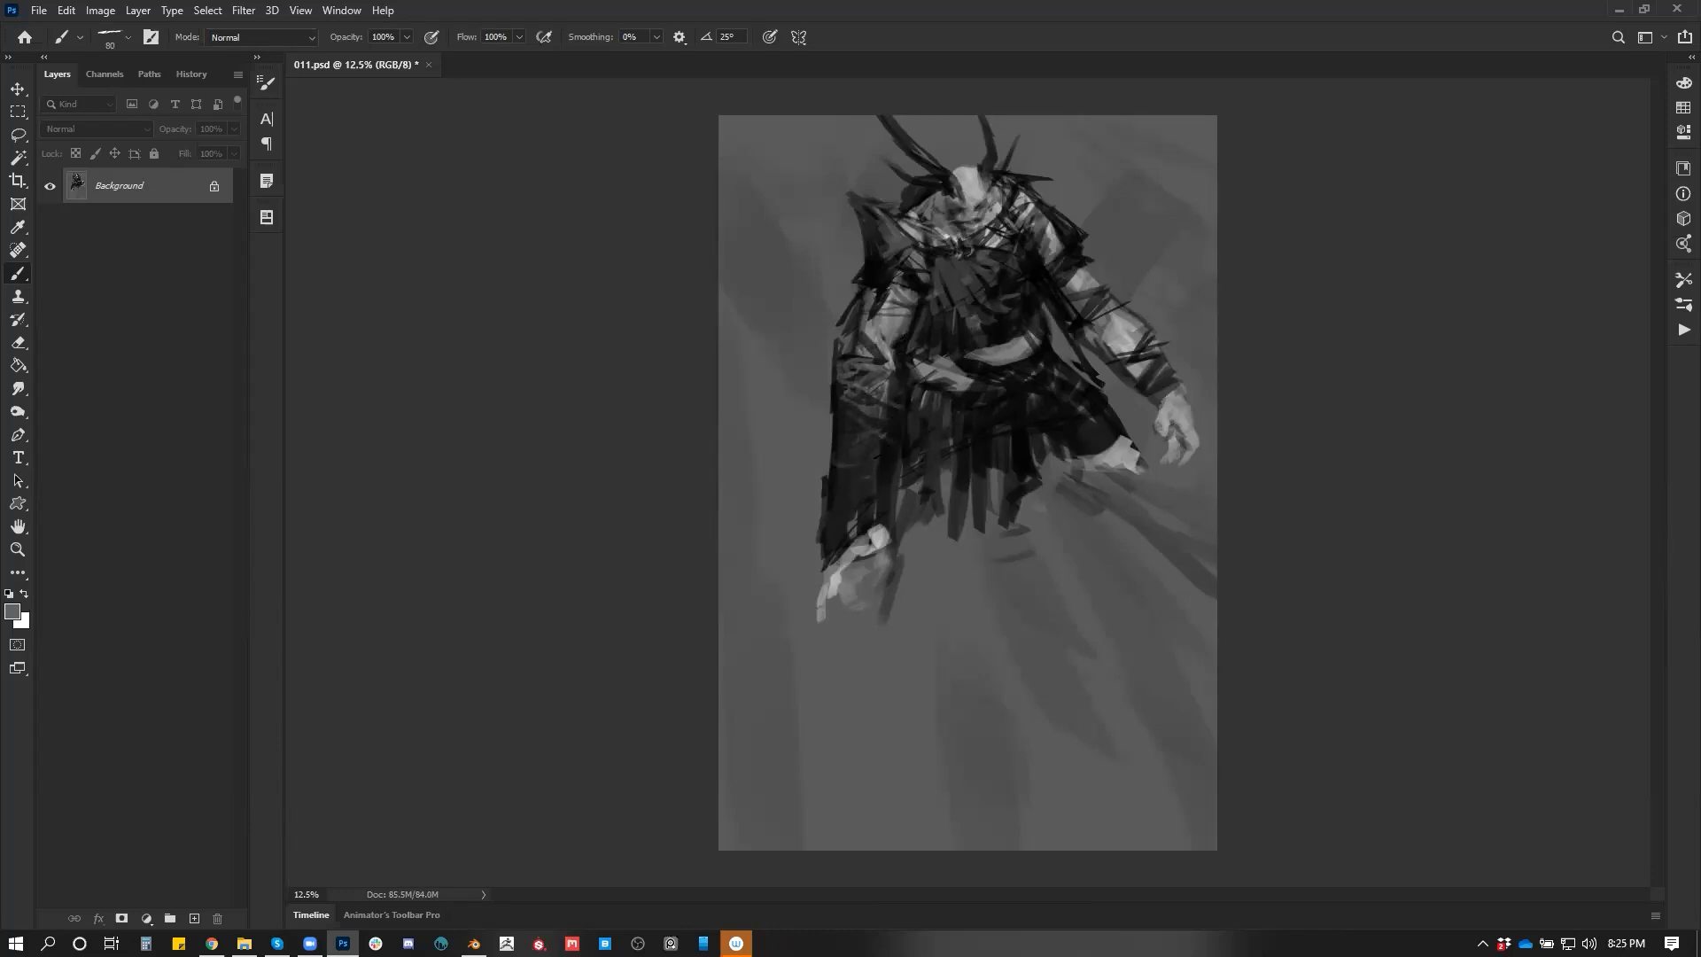
alt+click(828, 557)
drag(822, 544, 820, 567)
Flip the canvas back and paint white and sampled light tones on the hand below the long sleeve
key(bracketright)
key(bracketright)
key(bracketright)
key(bracketright)
key(bracketright)
key(ctrl+shift+h)
key(x)
key(bracketleft)
key(bracketleft)
mouse_move(1054, 533)
mouse_down()
mouse_move(1056, 566)
mouse_move(1082, 536)
mouse_move(1097, 578)
mouse_move(1045, 540)
mouse_move(1050, 558)
mouse_move(1081, 551)
mouse_up()
key(x)
alt+click(1076, 588)
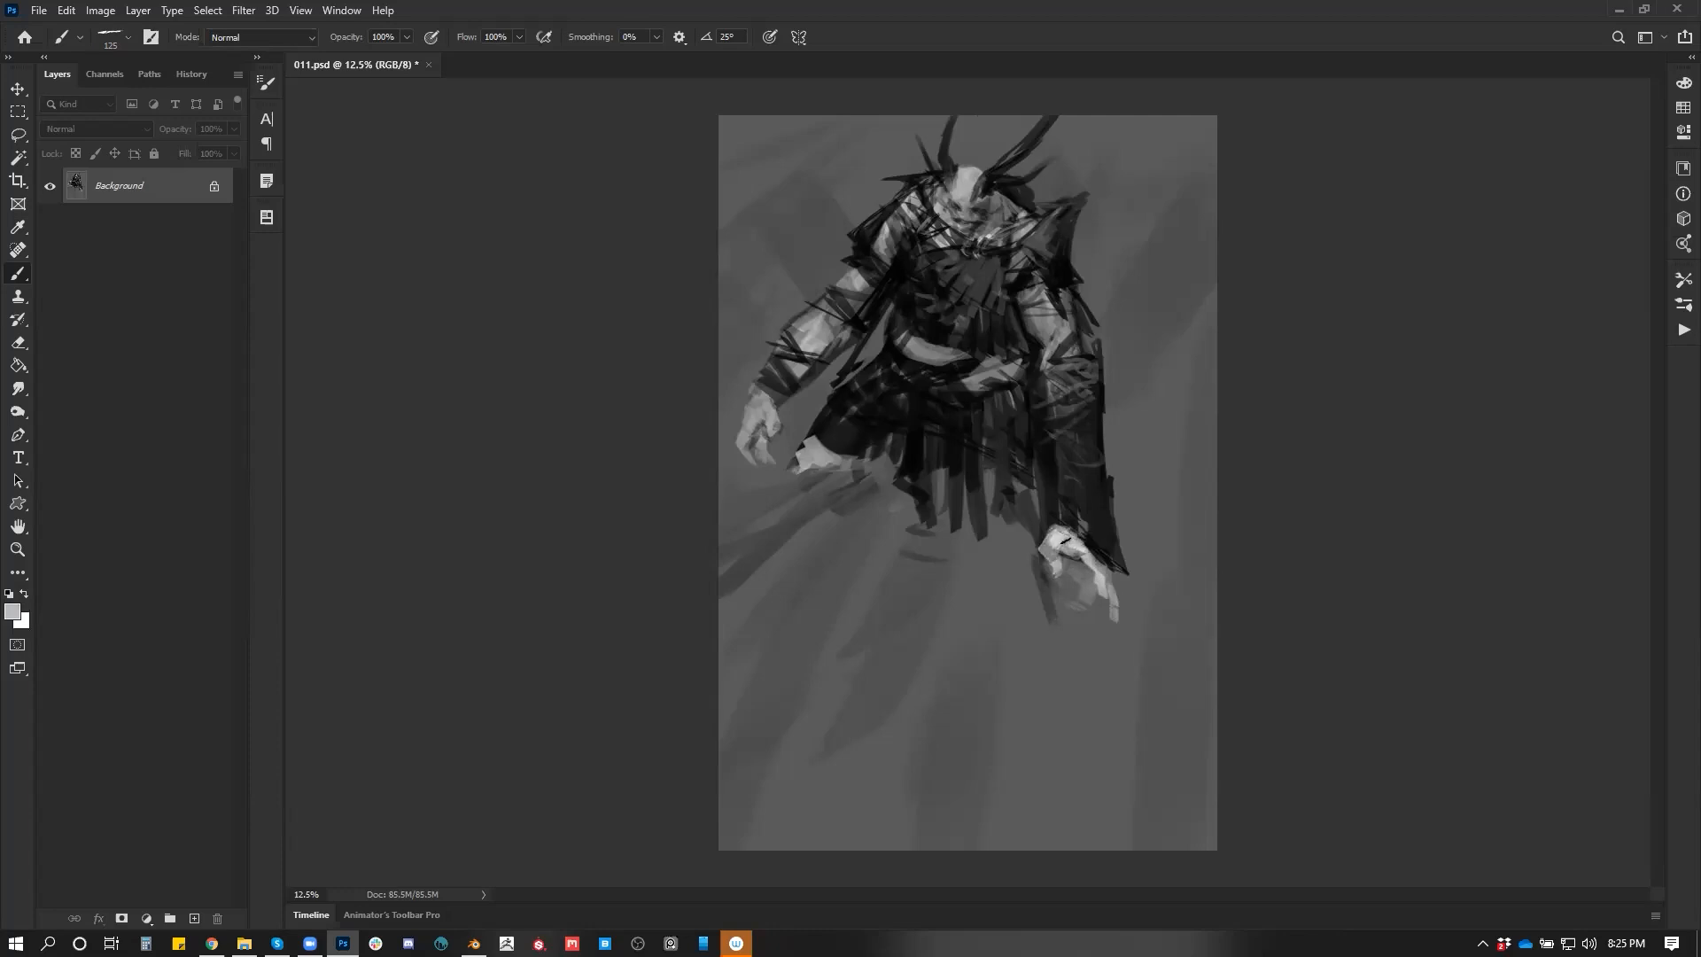
alt+click(1063, 547)
mouse_move(1059, 549)
mouse_down()
mouse_move(1086, 544)
mouse_move(1095, 562)
mouse_move(1072, 542)
mouse_move(1088, 559)
mouse_up()
Flip the canvas again and shape the fingers of the lower hand with a sampled tone
key(d)
key(ctrl+shift+h)
alt+click(837, 578)
drag(832, 599, 839, 621)
alt+click(865, 590)
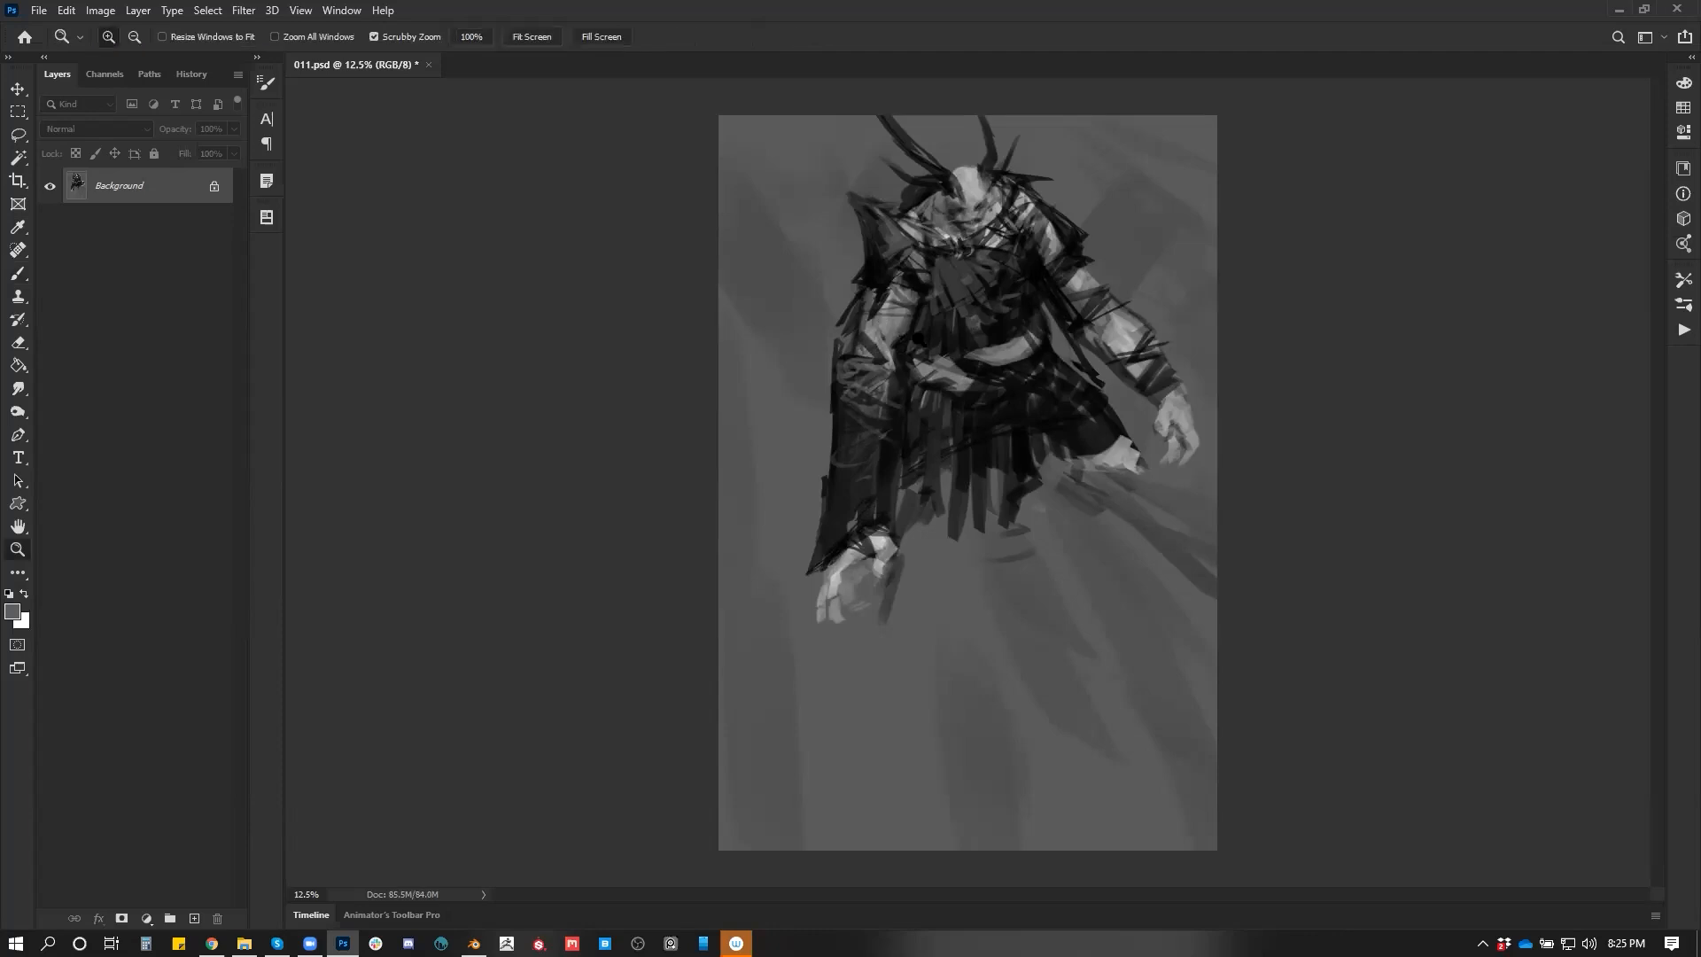
Try a sampled-tone stroke along the long curved horn
alt+scroll(884, 318, up, 3)
alt+click(881, 223)
key(bracketleft)
alt+click(837, 182)
drag(798, 161, 858, 215)
key(ctrl+z)
Add a short dark tine to the upright horn with a finer brush
alt+click(806, 173)
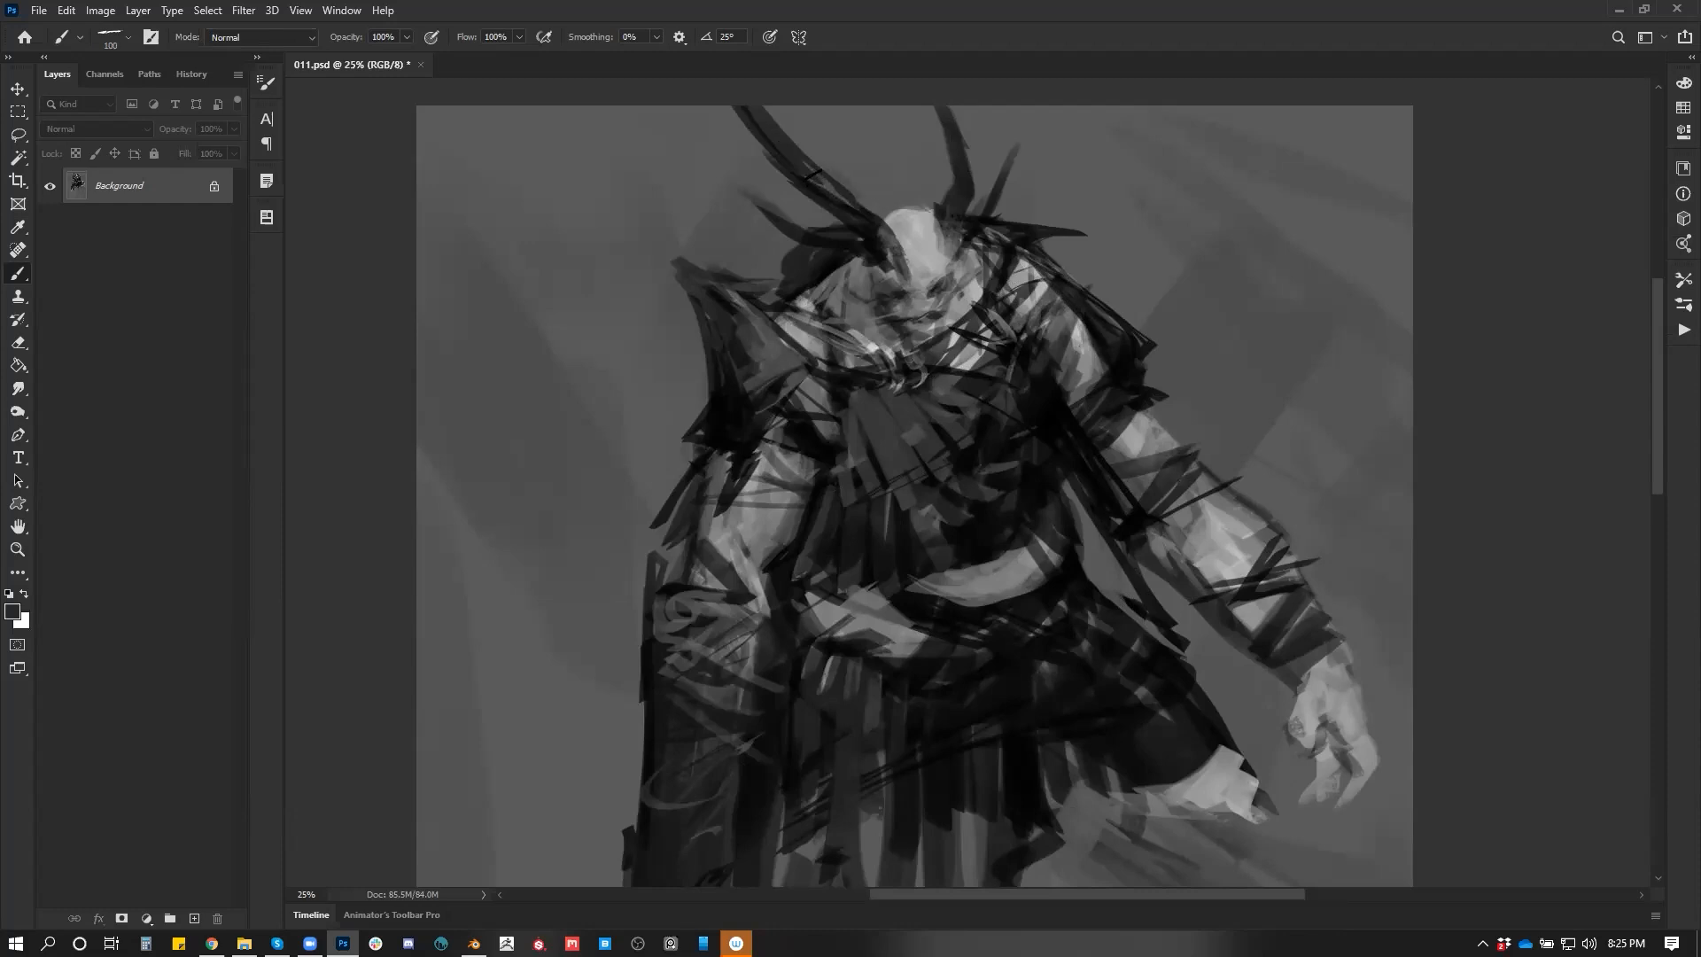
mouse_move(903, 187)
mouse_down()
mouse_move(868, 276)
mouse_move(930, 285)
mouse_up()
key(bracketleft)
alt+click(930, 288)
mouse_move(939, 278)
mouse_down()
mouse_move(924, 293)
mouse_move(937, 278)
mouse_up()
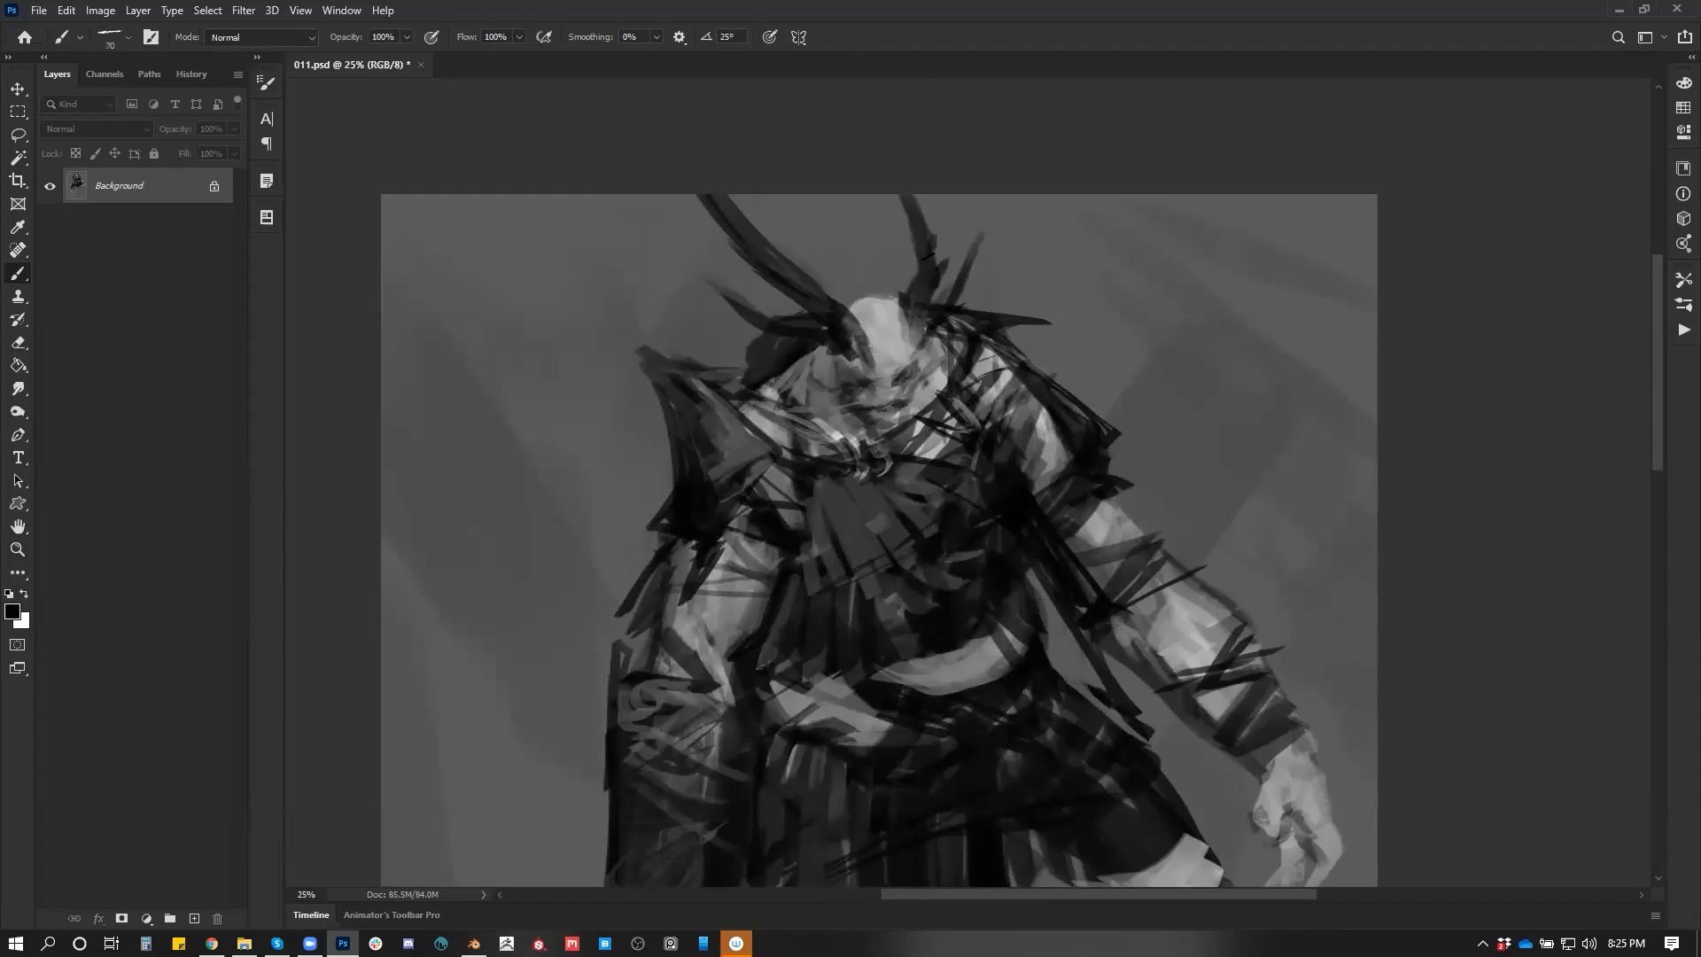
key(bracketleft)
key(bracketleft)
mouse_move(937, 262)
mouse_down()
mouse_move(932, 220)
mouse_move(897, 196)
mouse_move(914, 235)
mouse_up()
key(bracketright)
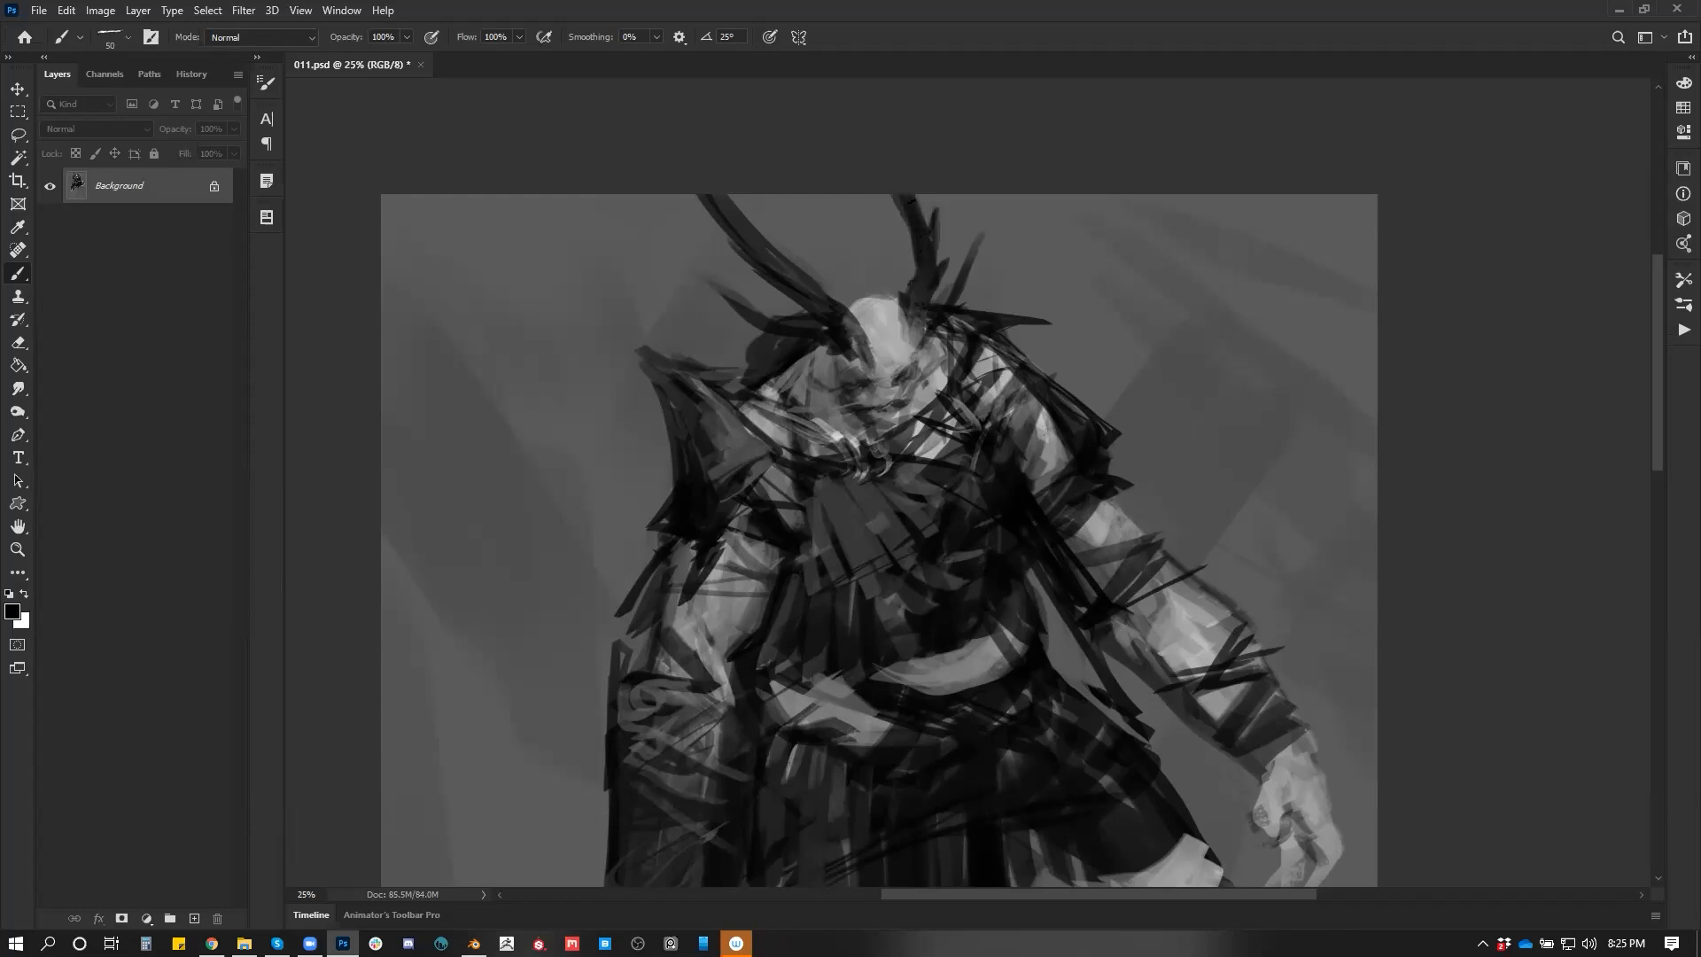
Add a short black spike on top of the head between the horns and touch up its base
drag(891, 298, 869, 264)
alt+click(882, 305)
drag(872, 263, 892, 288)
Extend the lower side horn outward in black and trim its edge with a sampled background tone
key(d)
drag(797, 314, 695, 273)
alt+click(694, 355)
mouse_move(708, 285)
mouse_down()
mouse_move(692, 262)
mouse_move(703, 284)
mouse_up()
key(d)
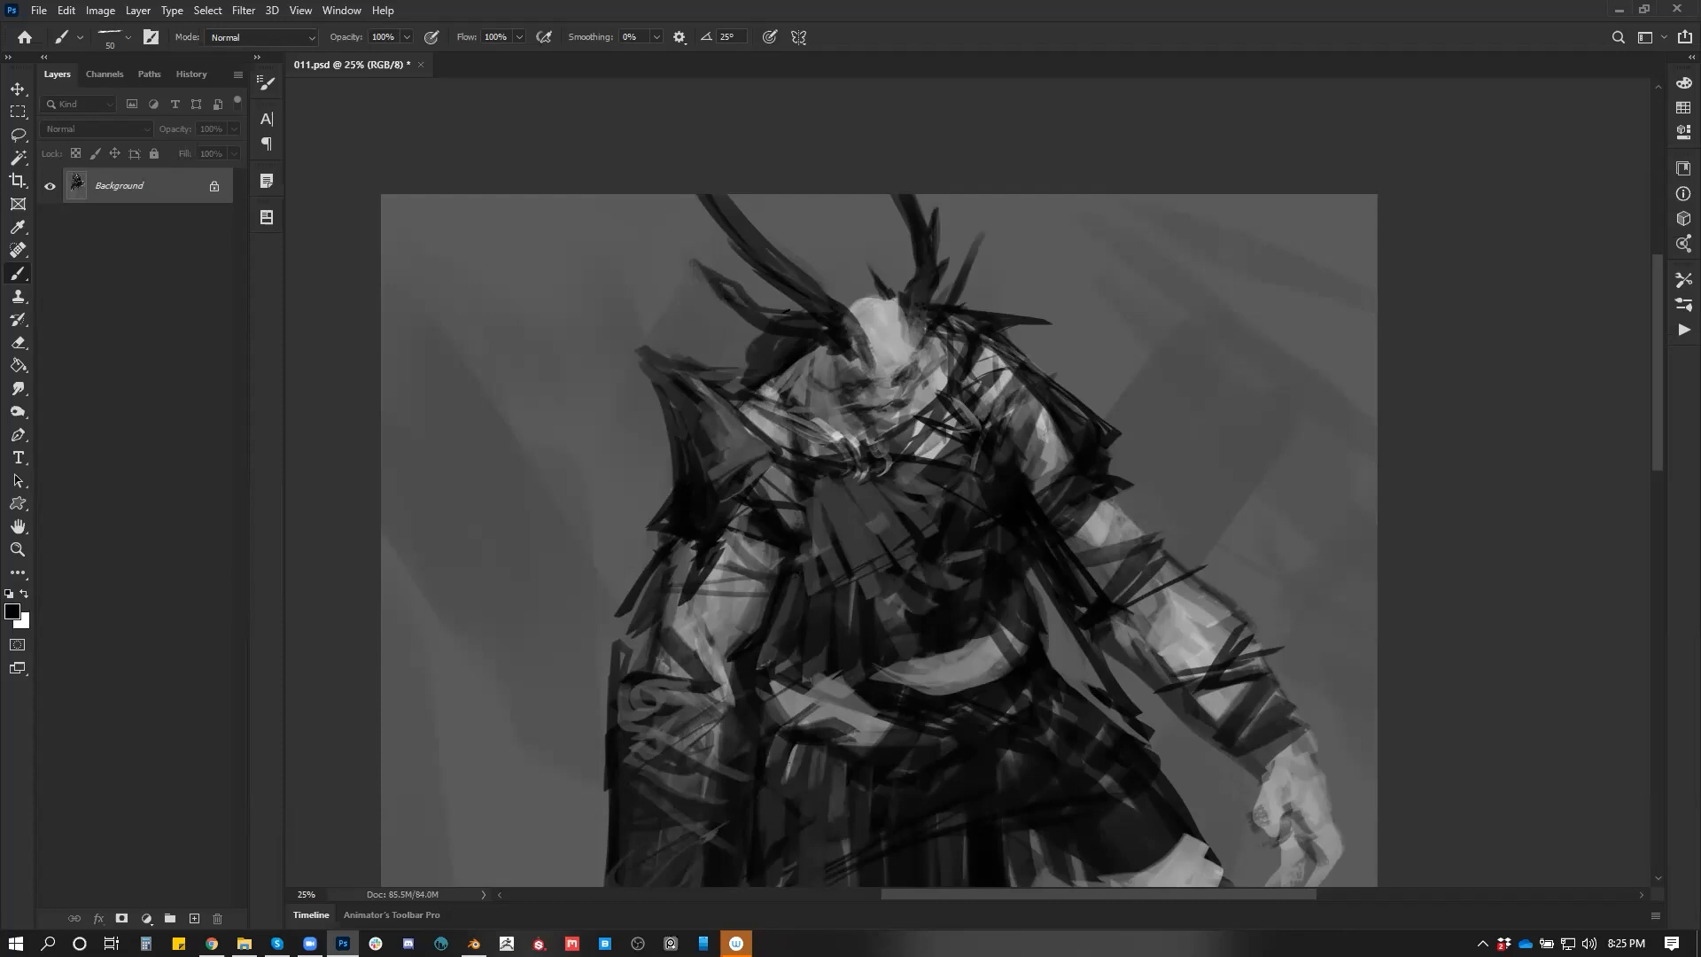
Paint black spikes beneath the lower side horn and rework the small spike at the forehead with a finer brush
drag(849, 360, 725, 330)
drag(727, 335, 811, 368)
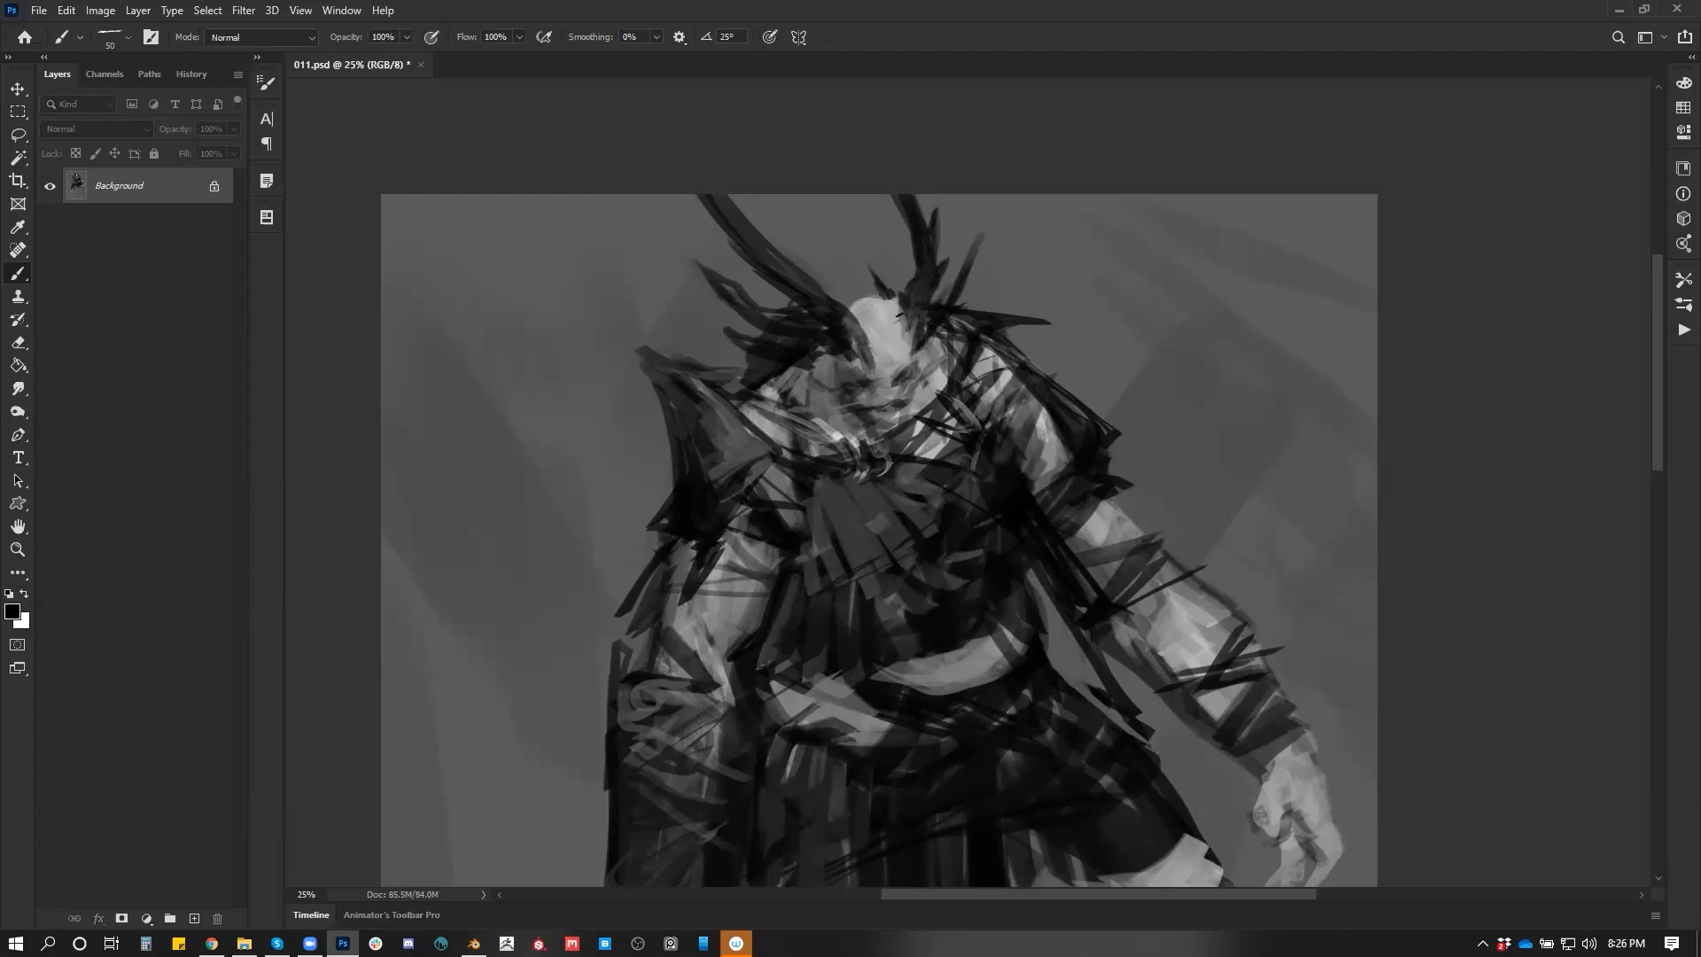
key(bracketleft)
drag(857, 311, 846, 286)
alt+click(868, 306)
Flip the canvas and refine the brow and eye area of the face with sampled tones
key(z)
drag(910, 357, 861, 468)
key(ctrl+shift+h)
click(982, 335)
click(979, 328)
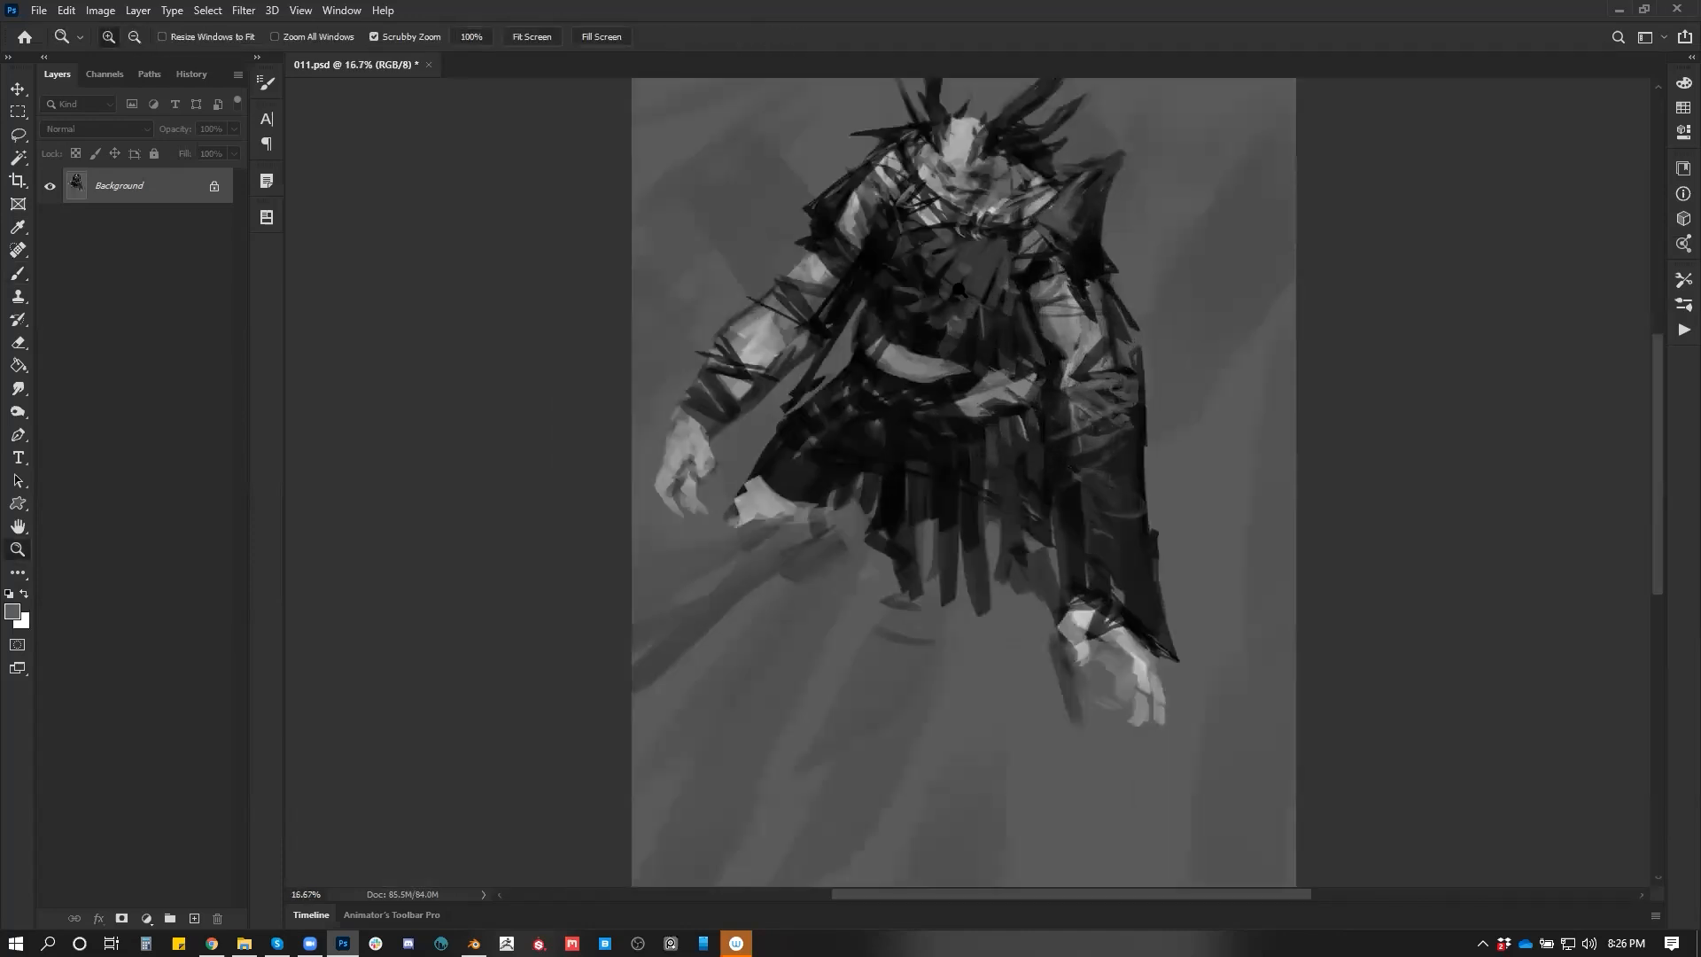
click(973, 293)
key(b)
key(d)
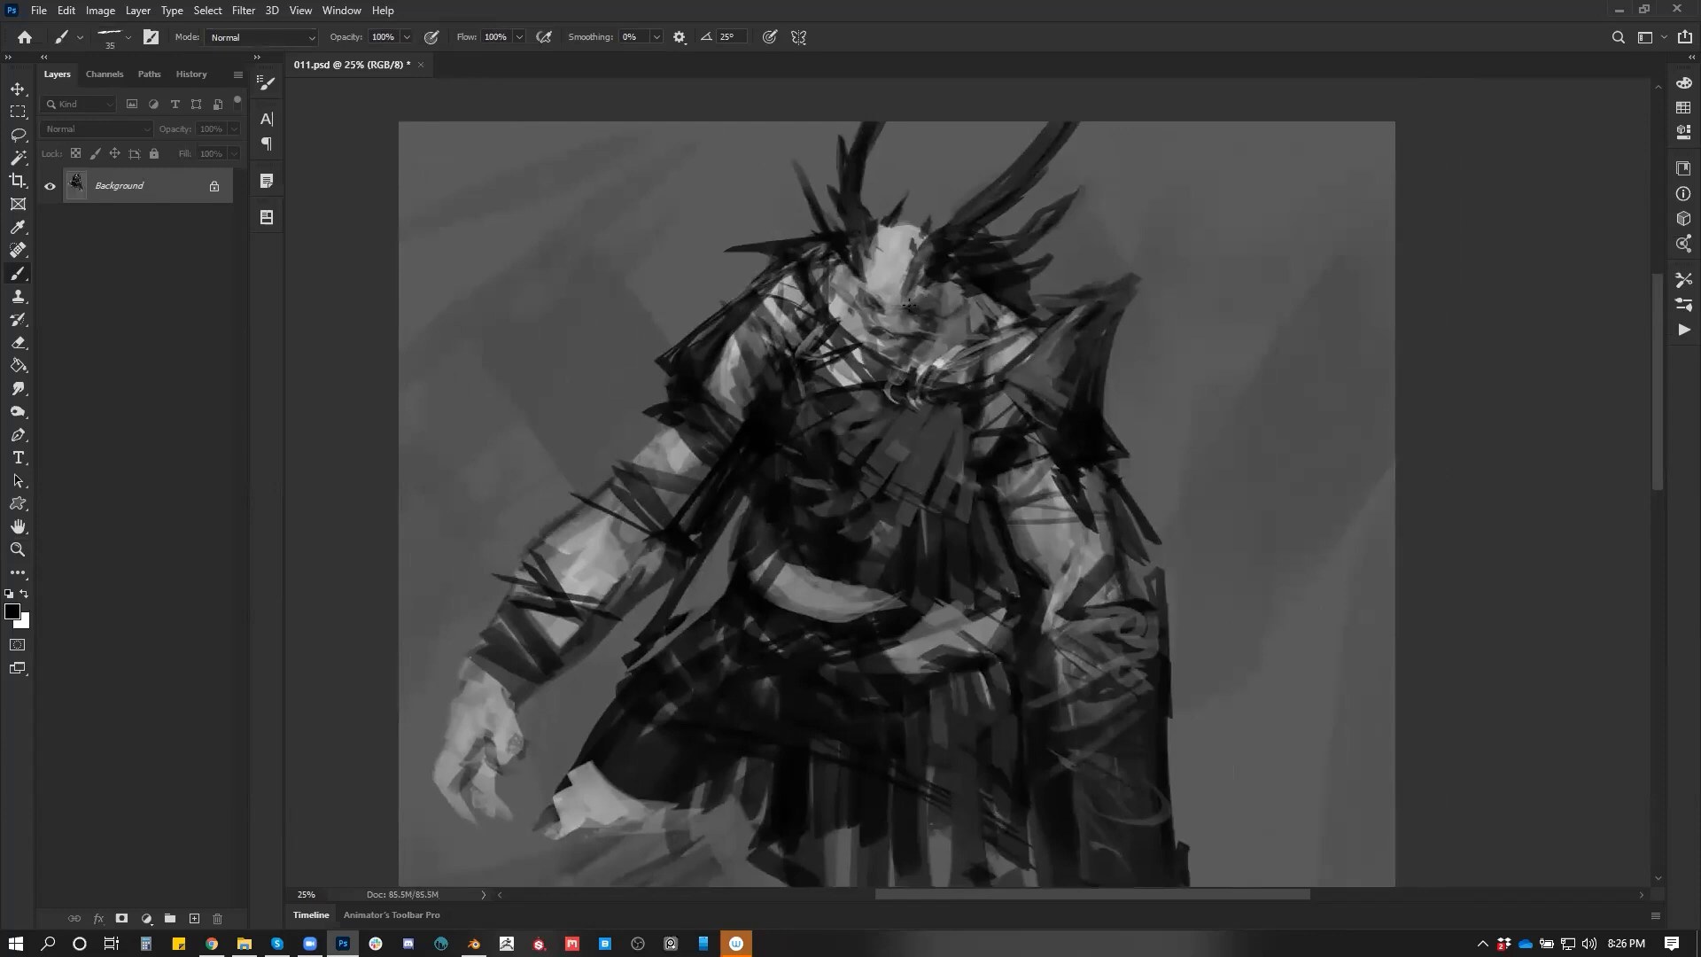
alt+click(909, 357)
alt+click(921, 288)
alt+click(889, 274)
drag(922, 290, 941, 285)
key(d)
Darken the mouth and jaw with small black strokes, undoing the stray marks on the cheek and mouth
alt+click(888, 256)
key(d)
key(bracketleft)
alt+click(884, 327)
key(d)
key(bracketleft)
drag(878, 325, 901, 345)
key(ctrl+z)
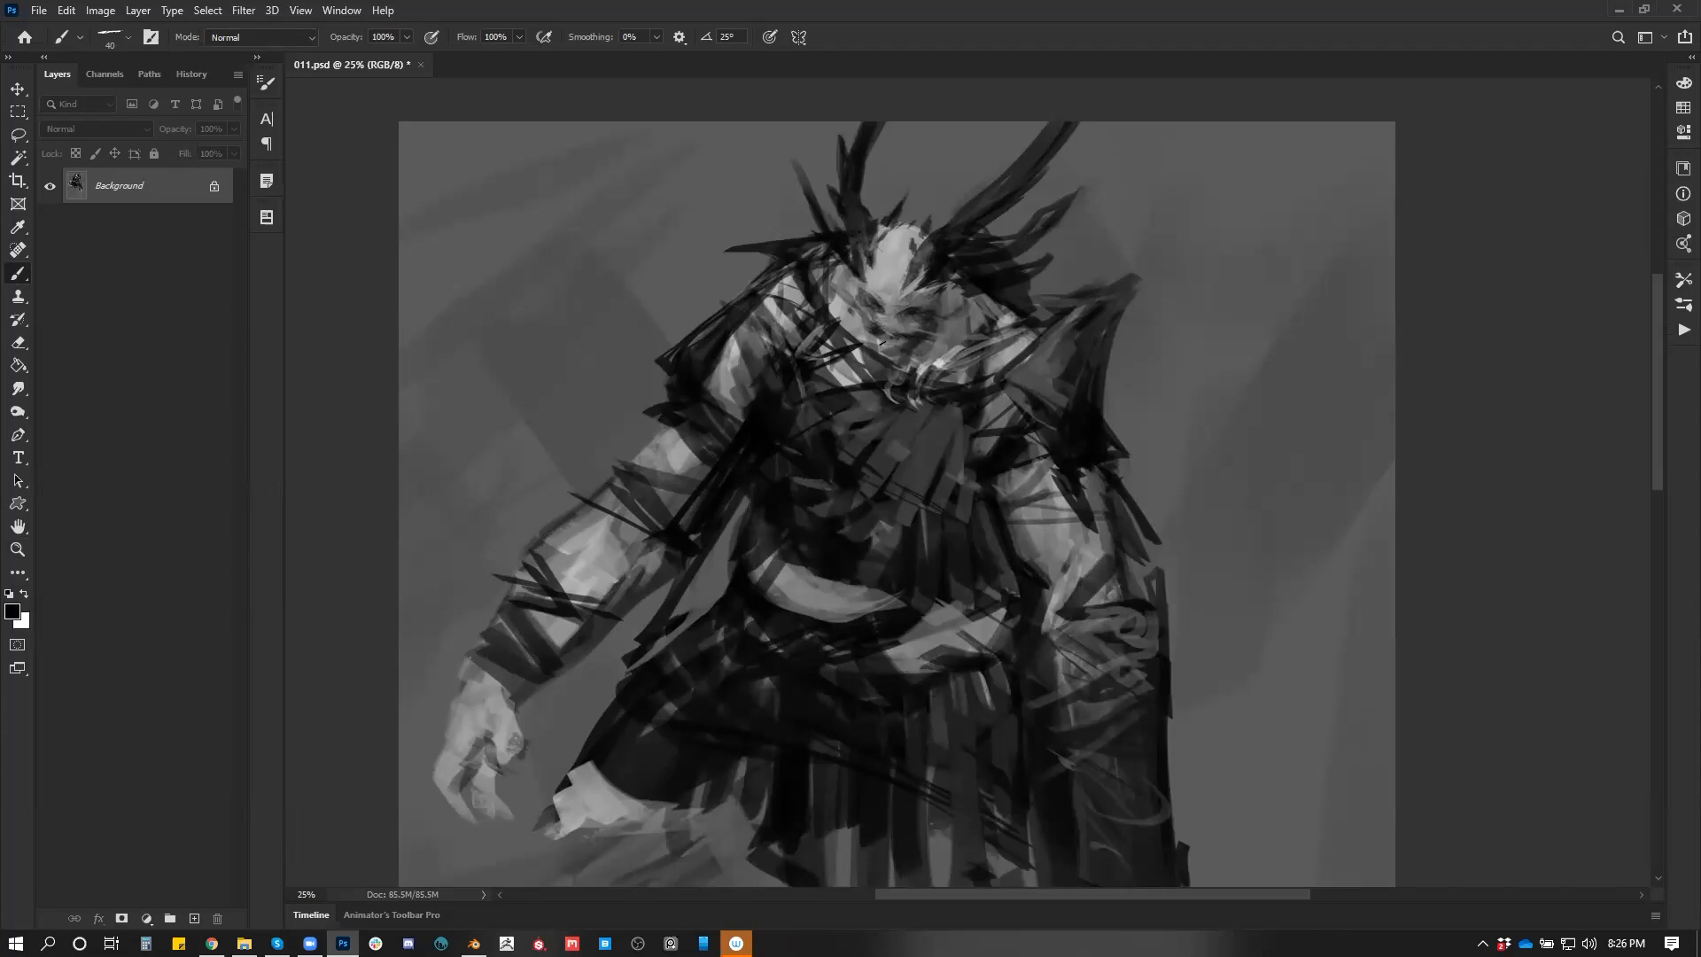
drag(871, 338, 884, 352)
drag(853, 301, 862, 334)
key(ctrl+z)
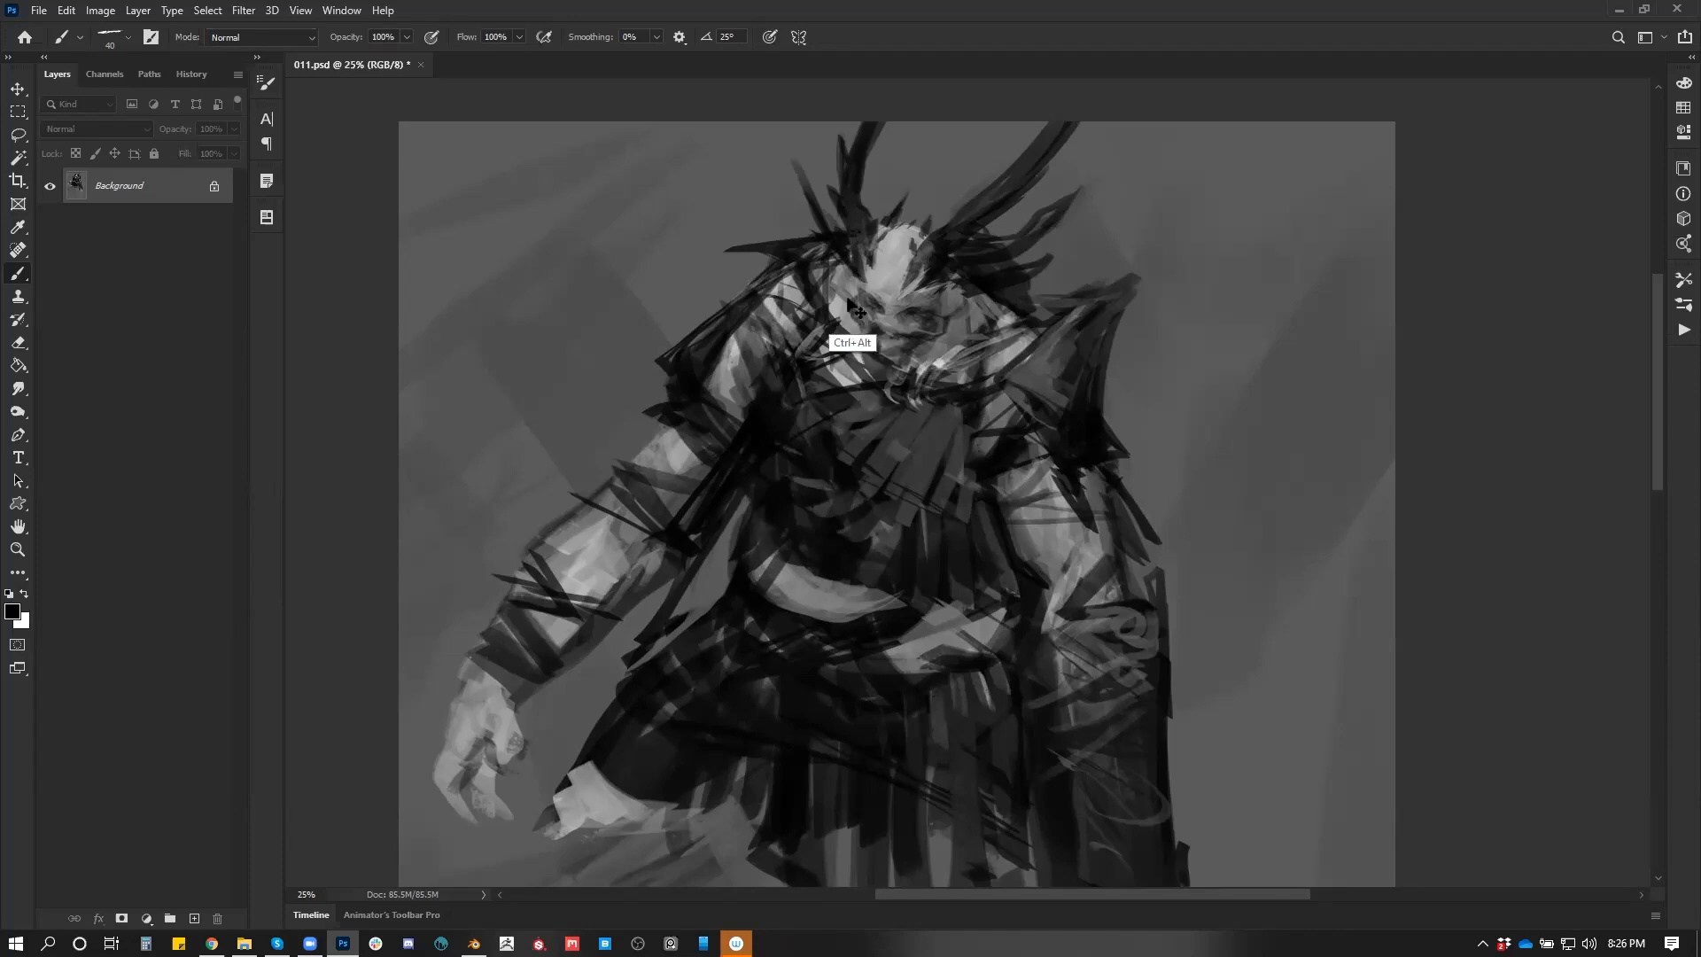
Add lighter touches to the brow and nose using white and sampled skin tones
key(x)
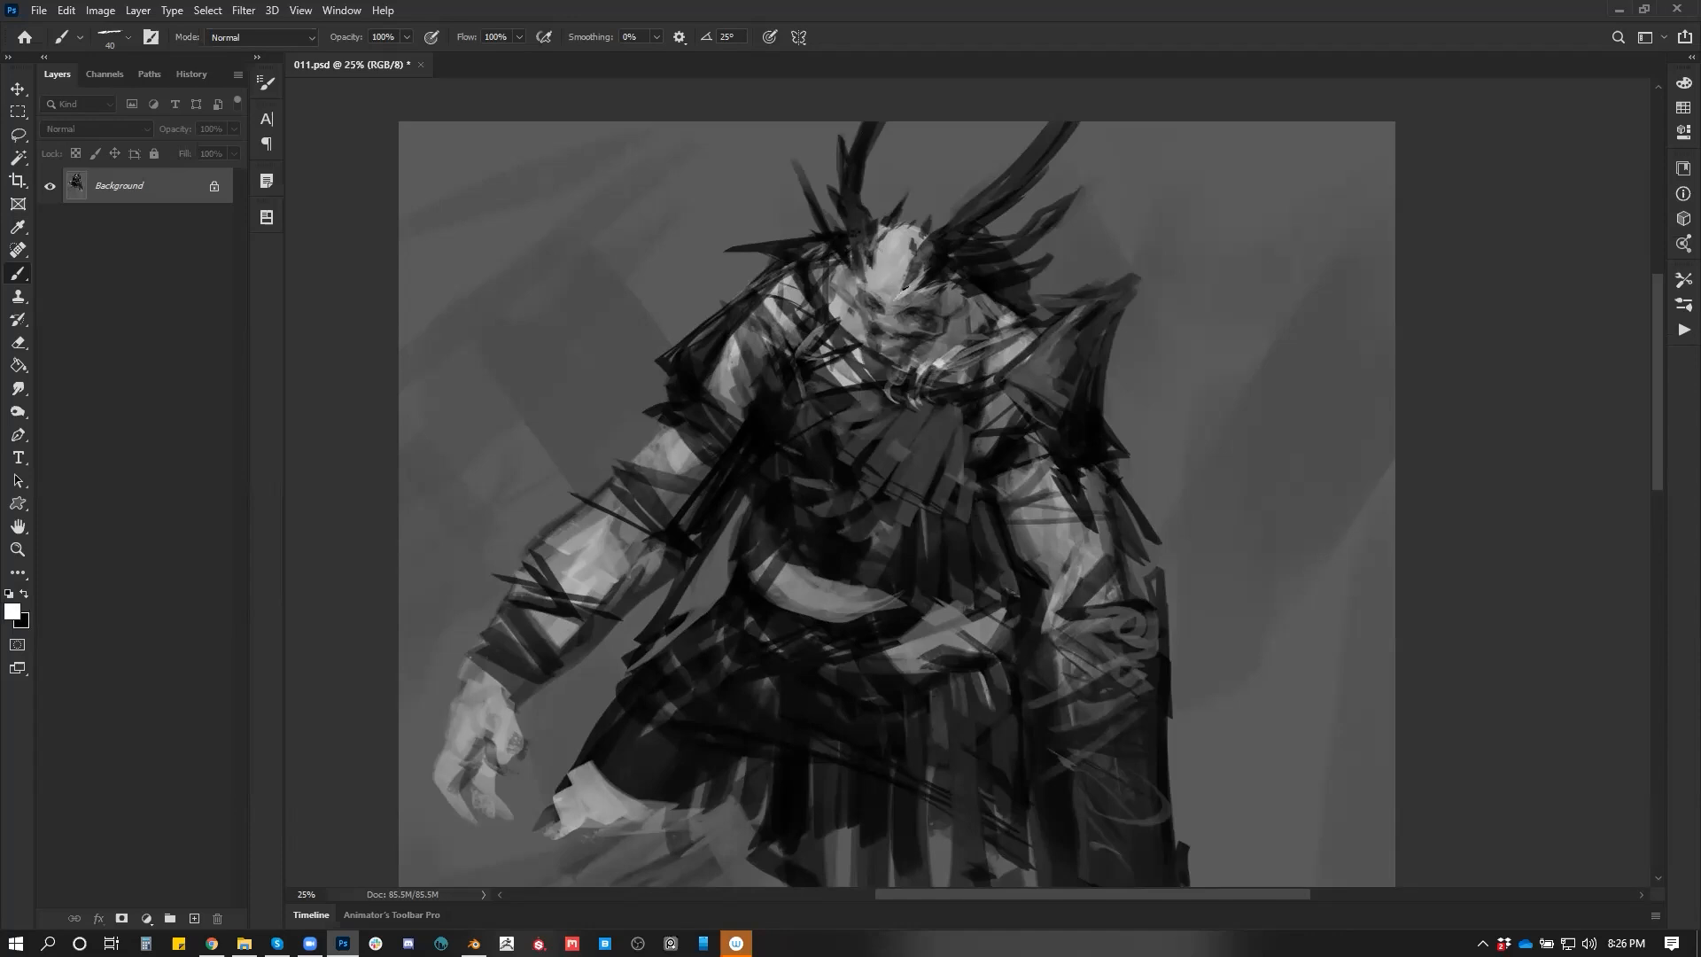
alt+click(912, 297)
key(])
key(])
key(])
alt+click(909, 285)
key(bracketleft)
key(d)
key(z)
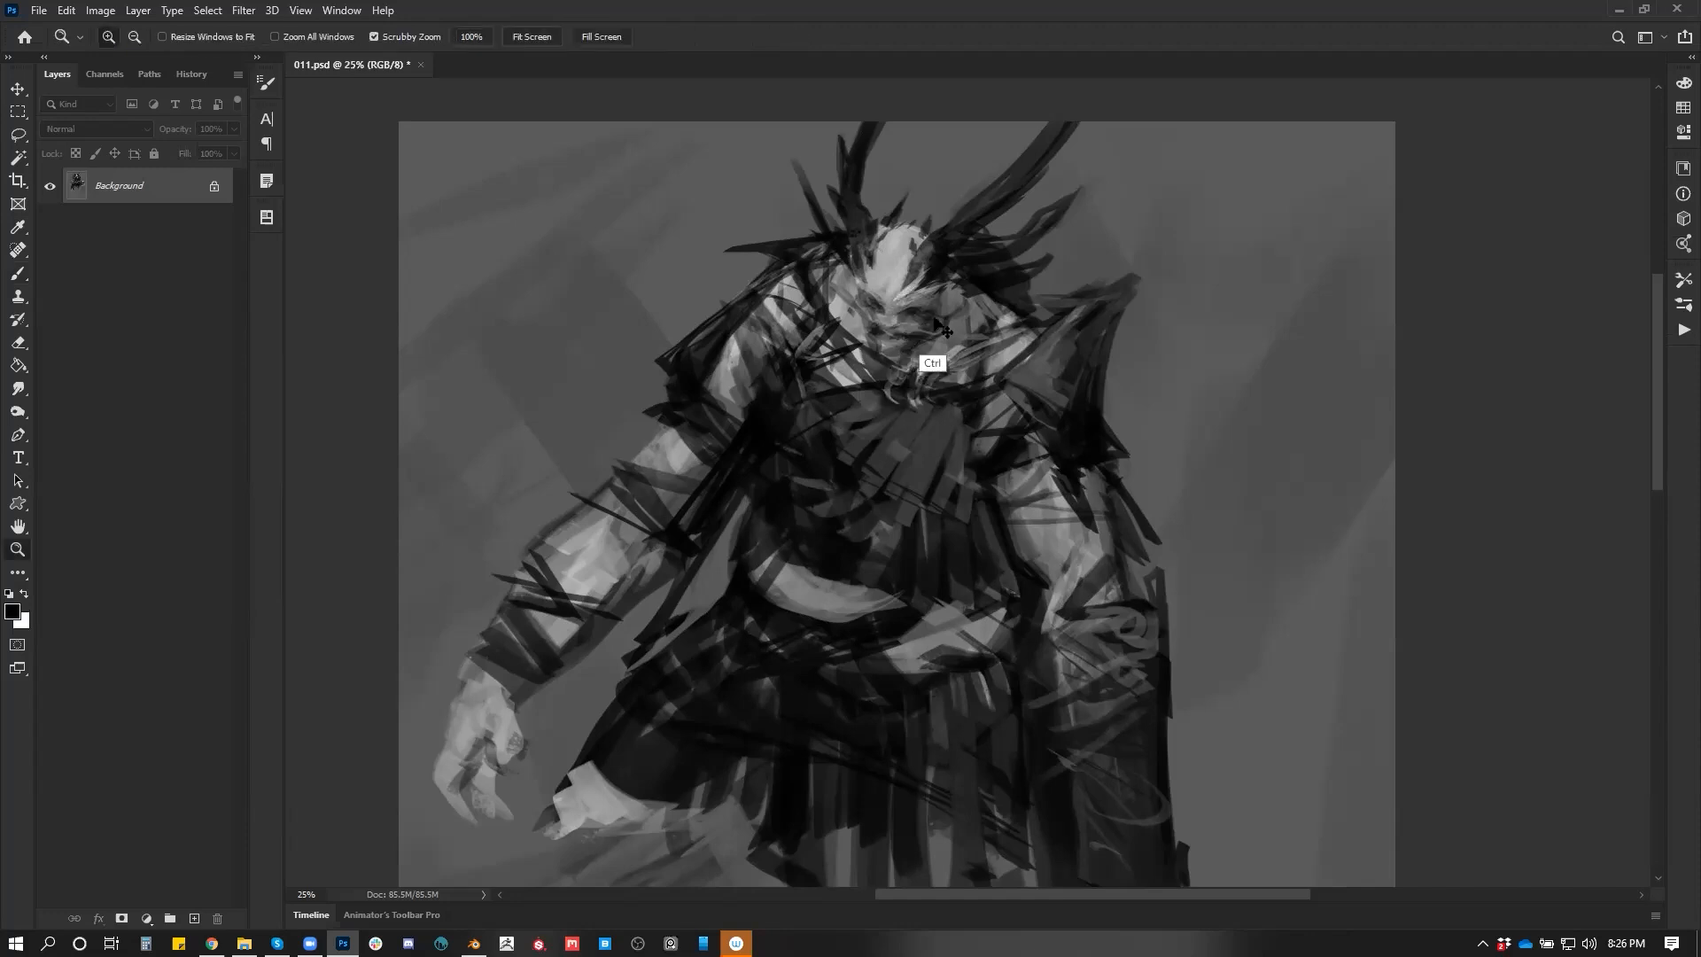
Flip the canvas and refine the brow, mouth and chin with tones sampled from the face
key(ctrl+h)
key(b)
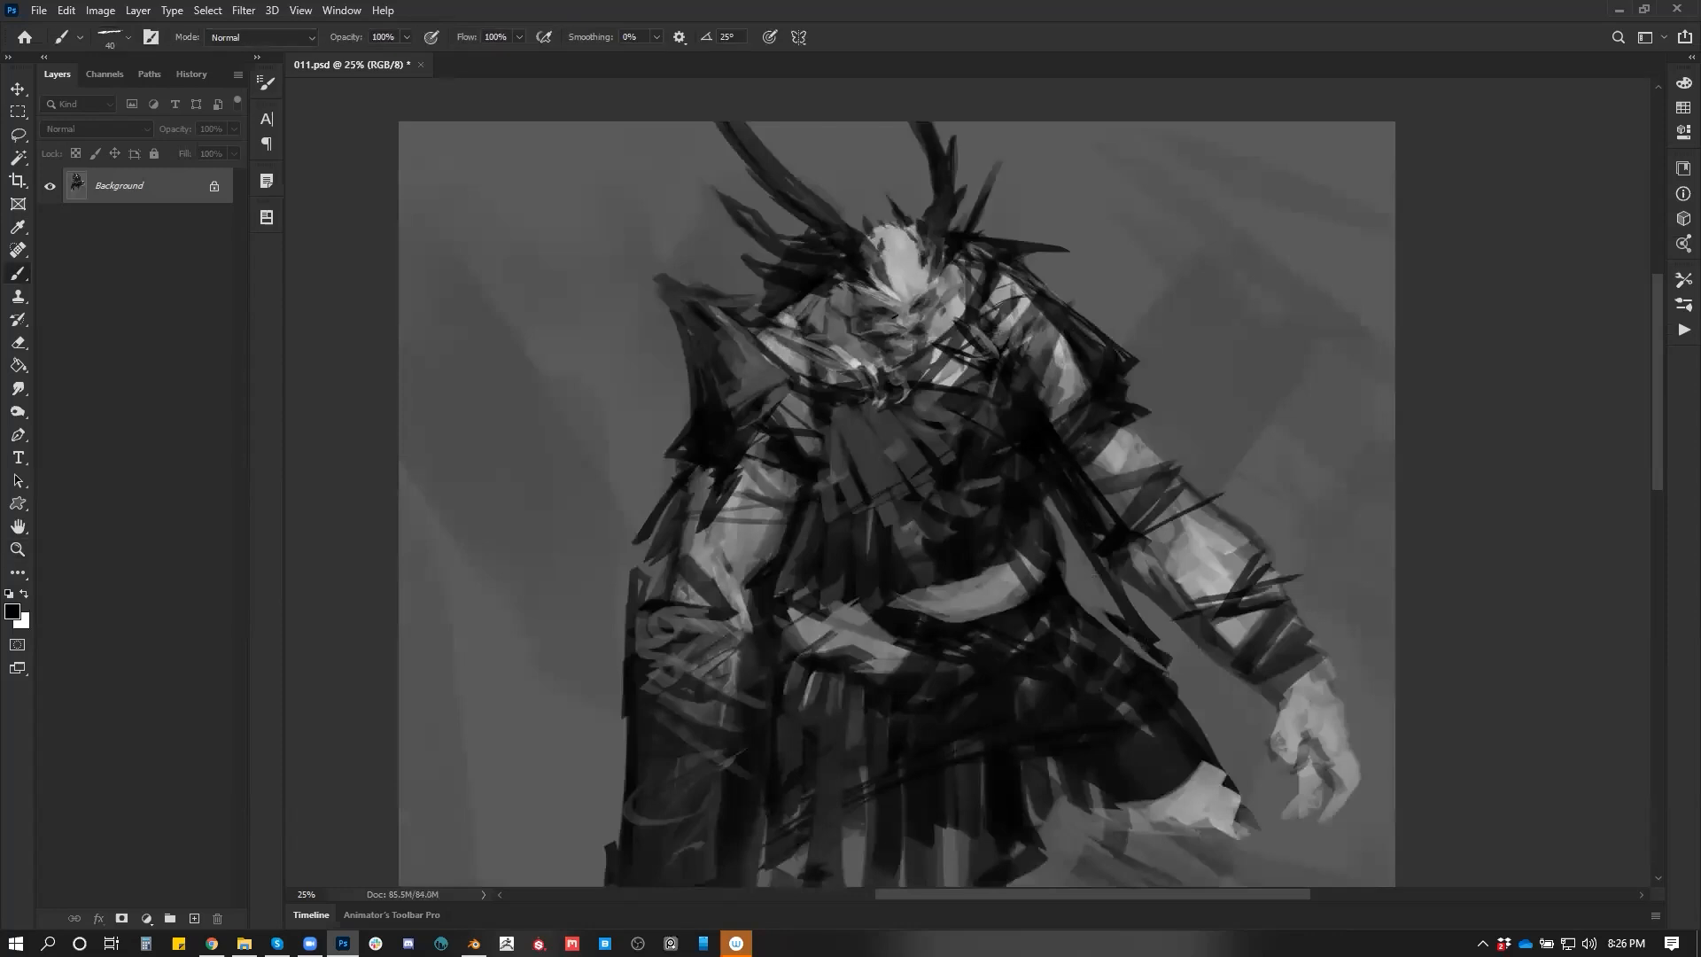
drag(900, 312, 910, 301)
alt+click(888, 348)
alt+click(886, 354)
alt+click(877, 363)
key(bracketright)
key(bracketright)
Review the whole figure and flip the canvas horizontally
key(z)
alt+click(890, 452)
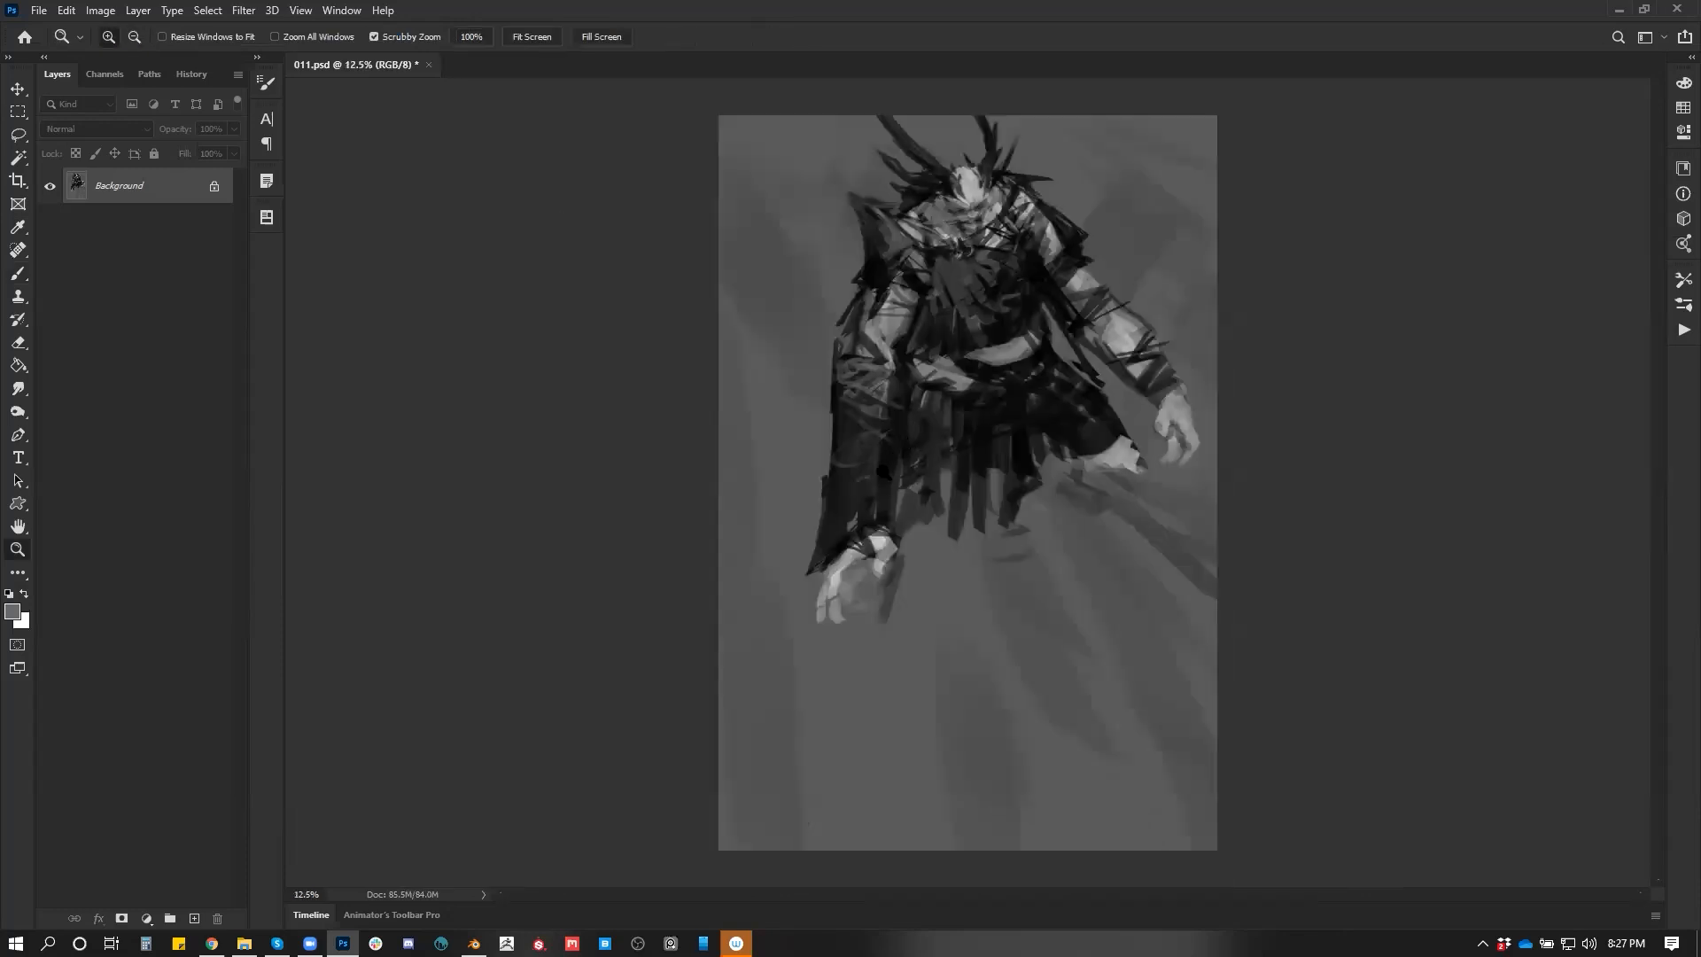
key(ctrl+h)
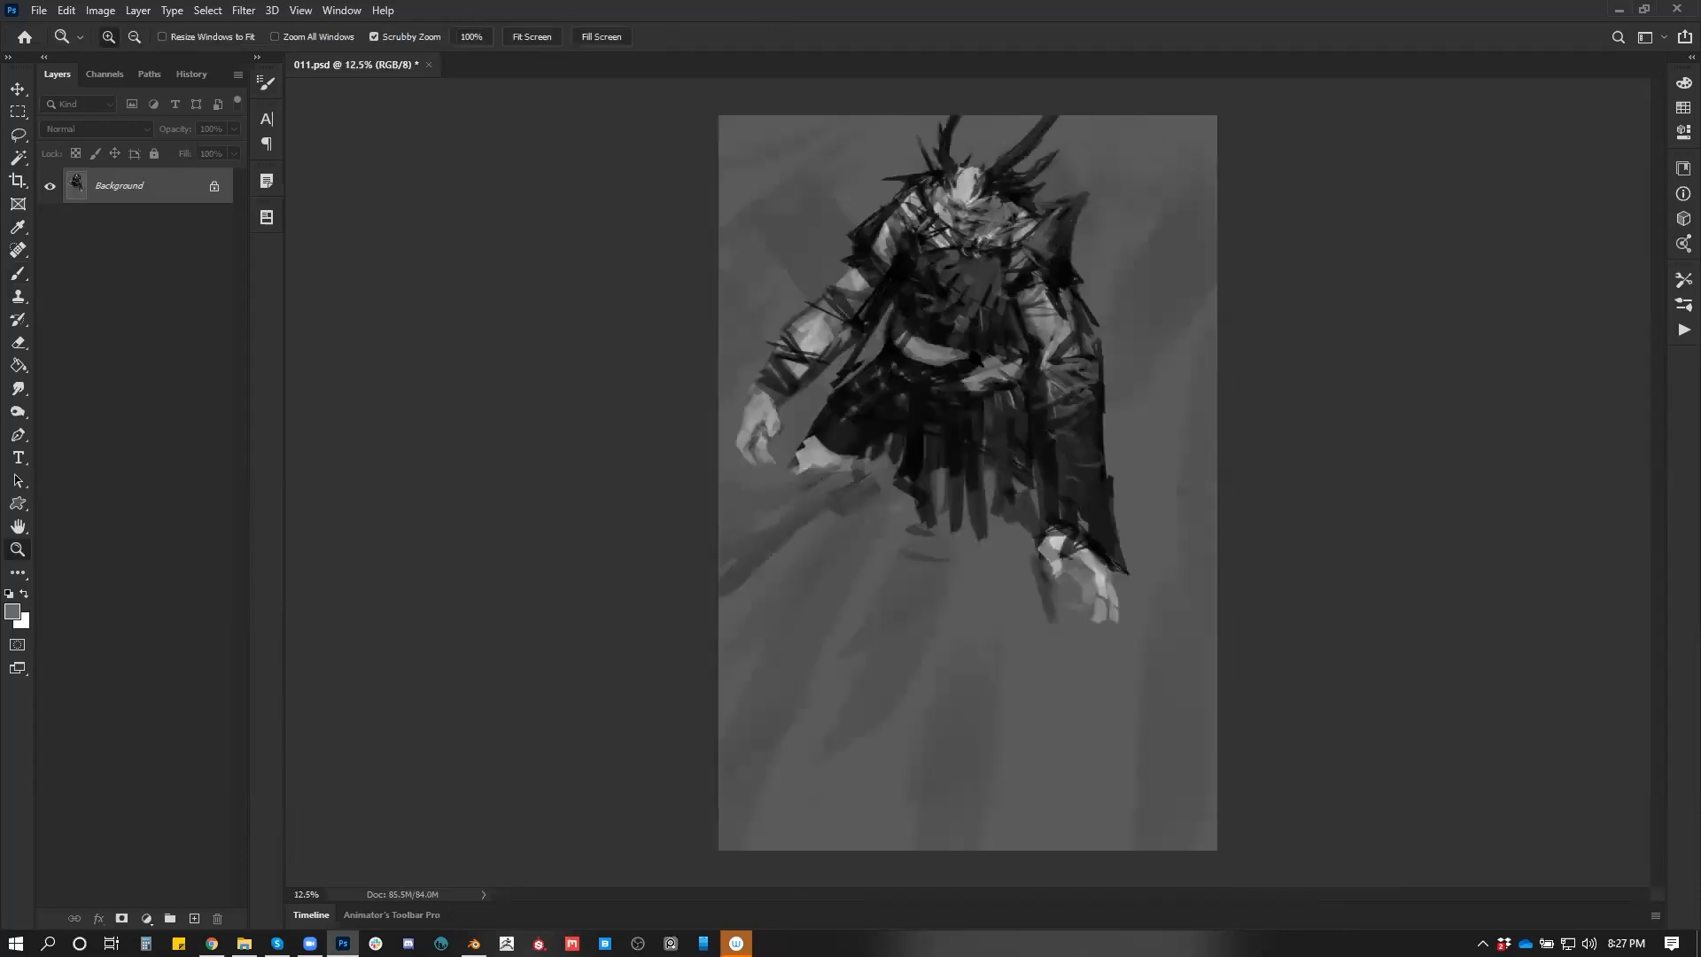
Paint dark gray strokes over the chest garment using tones sampled from the cloth
click(988, 373)
drag(988, 373, 895, 488)
key(b)
alt+click(817, 379)
alt+click(852, 376)
key(])
mouse_move(835, 334)
mouse_down()
mouse_move(781, 338)
mouse_move(808, 329)
mouse_move(783, 331)
mouse_move(776, 299)
mouse_move(817, 274)
mouse_up()
key(])
key(])
key(])
key(])
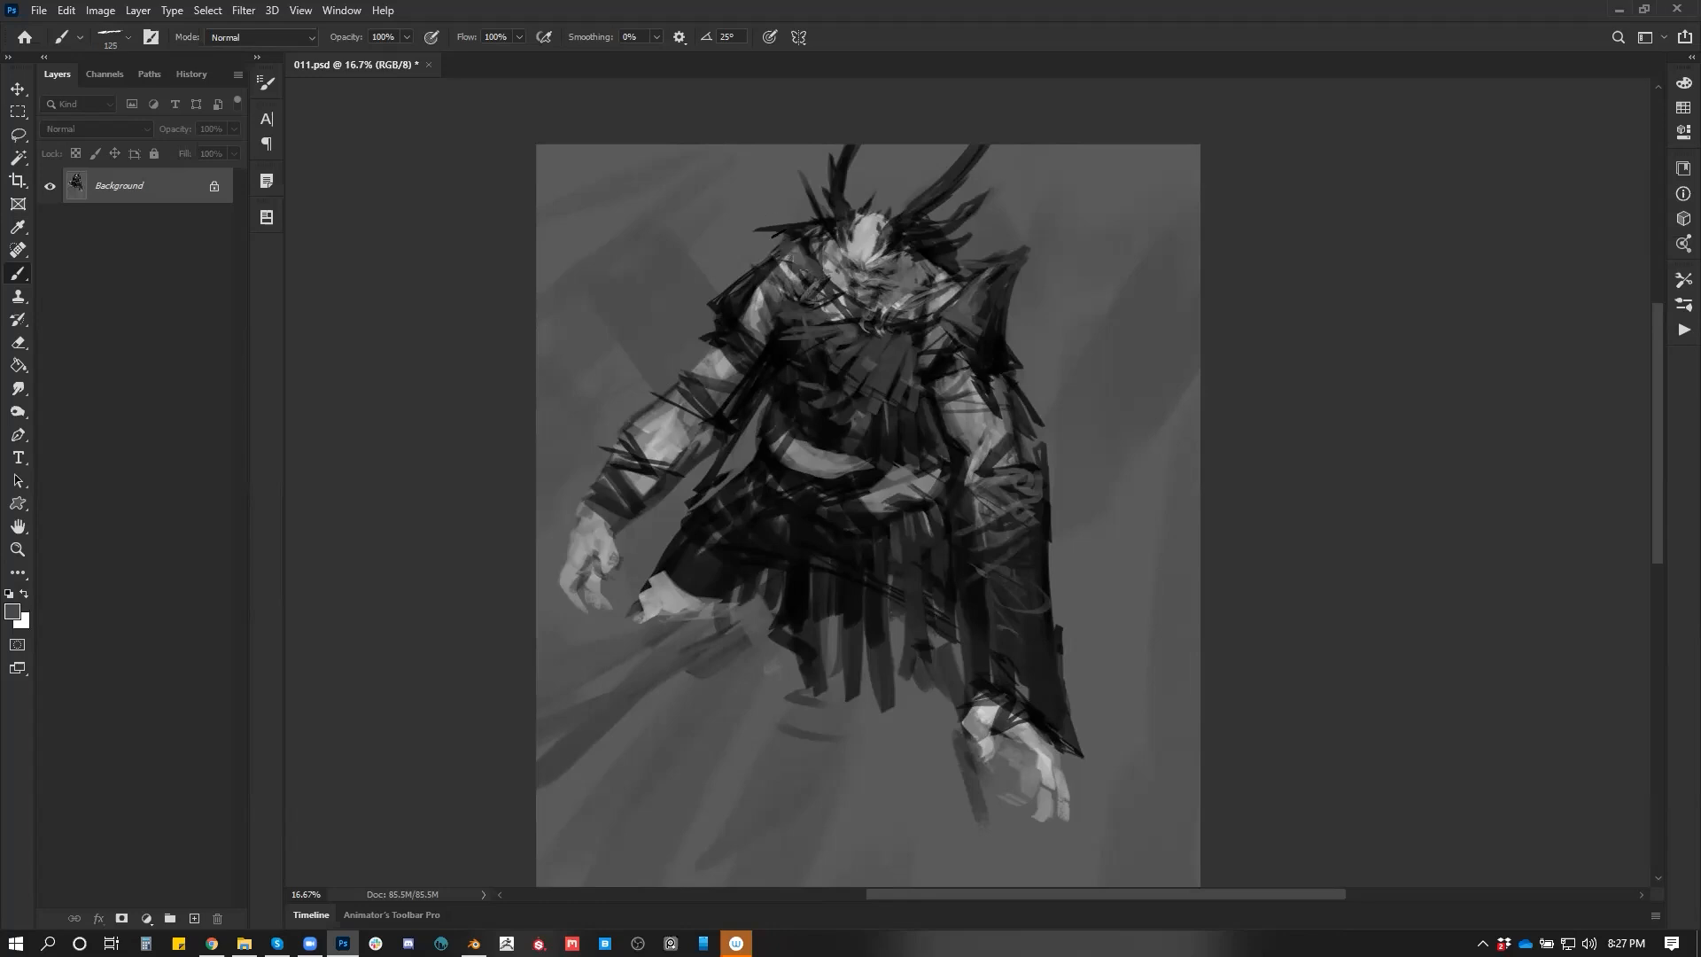
Flip the canvas back and forth while adding black spikes to the shoulder cape, undoing the stray strokes on the chest
key(ctrl+alt+h)
key(d)
key([)
mouse_move(793, 330)
mouse_down()
mouse_move(822, 352)
mouse_move(788, 332)
mouse_move(762, 386)
mouse_up()
key(ctrl+z)
key(ctrl+z)
key([)
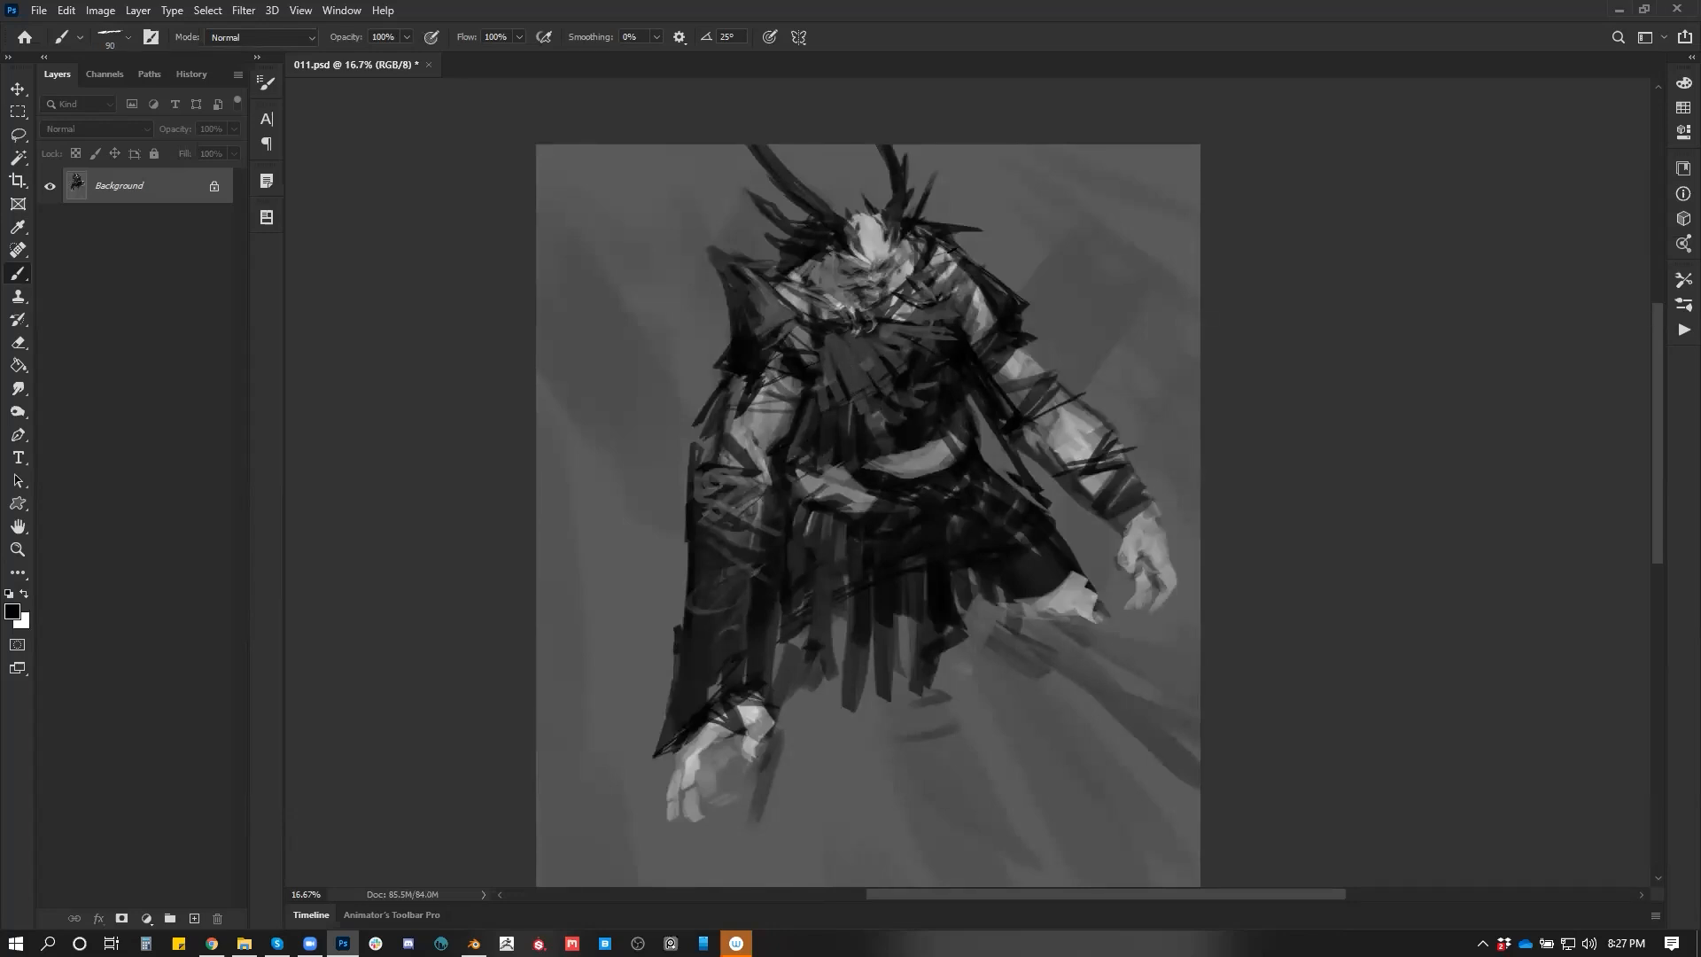
drag(941, 249, 974, 262)
key(ctrl)
key(ctrl+f)
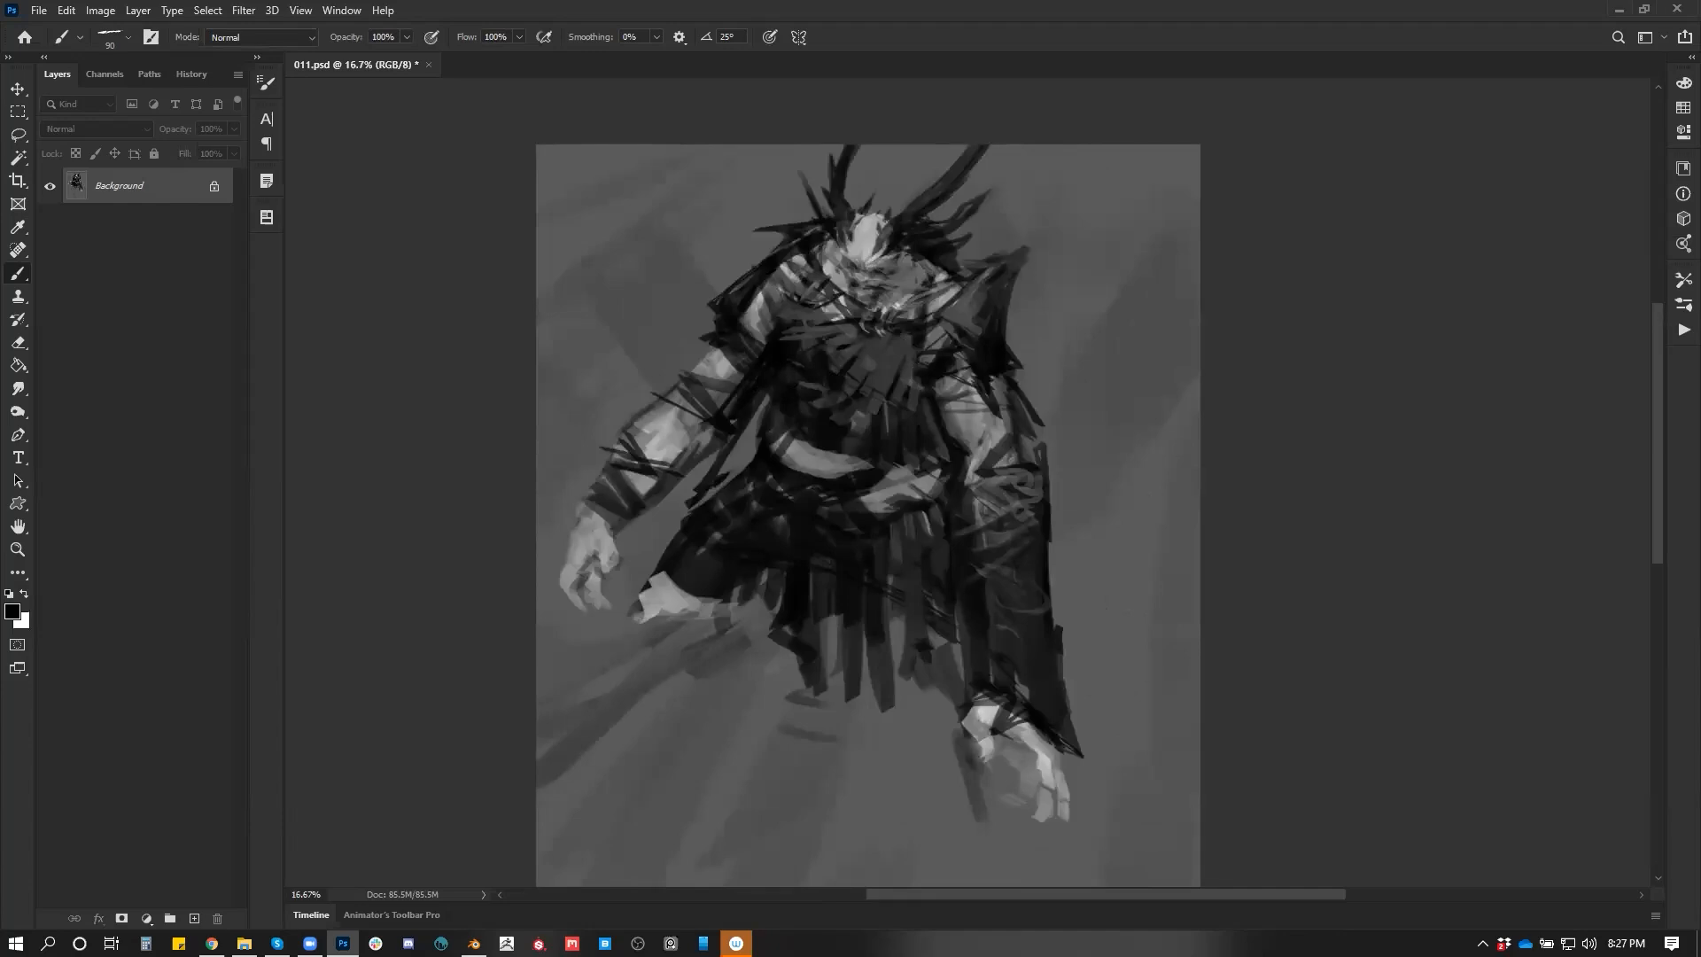
drag(728, 287, 698, 309)
Trim the outer edge of the tall pointed shoulder piece with the sampled background gray
key(bracketright)
key(bracketright)
key(bracketright)
key(bracketright)
alt+click(1035, 260)
mouse_move(1035, 248)
mouse_down()
mouse_move(1019, 314)
mouse_move(1044, 235)
mouse_move(1029, 340)
mouse_move(1013, 269)
mouse_move(1017, 359)
mouse_move(1036, 376)
mouse_move(1015, 379)
mouse_move(1042, 385)
mouse_up()
Flip the canvas and paint feather-like strokes across the tall shoulder piece in sampled dark gray
alt+click(997, 326)
key(bracketleft)
key(bracketleft)
key(bracketright)
key(bracketright)
key(bracketright)
key(bracketright)
key(ctrl+h)
alt+click(748, 367)
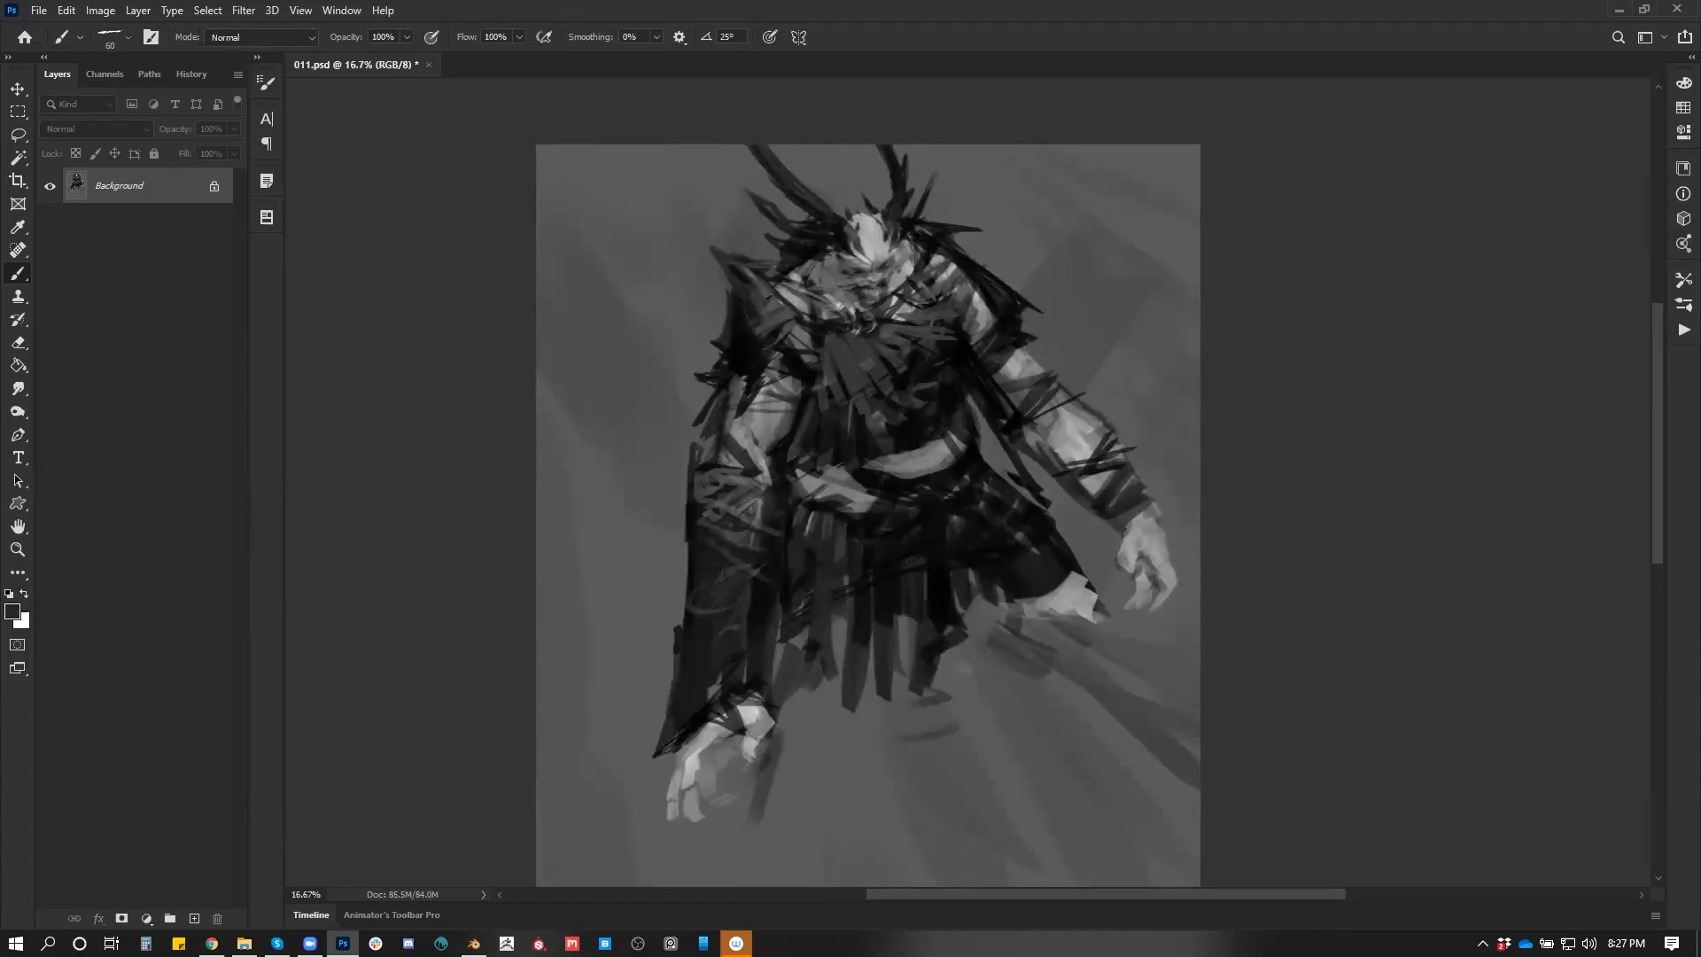
key(bracketright)
key(bracketright)
key(bracketright)
key(bracketright)
drag(773, 332, 746, 359)
mouse_move(785, 331)
mouse_down()
mouse_move(752, 390)
mouse_move(776, 351)
mouse_up()
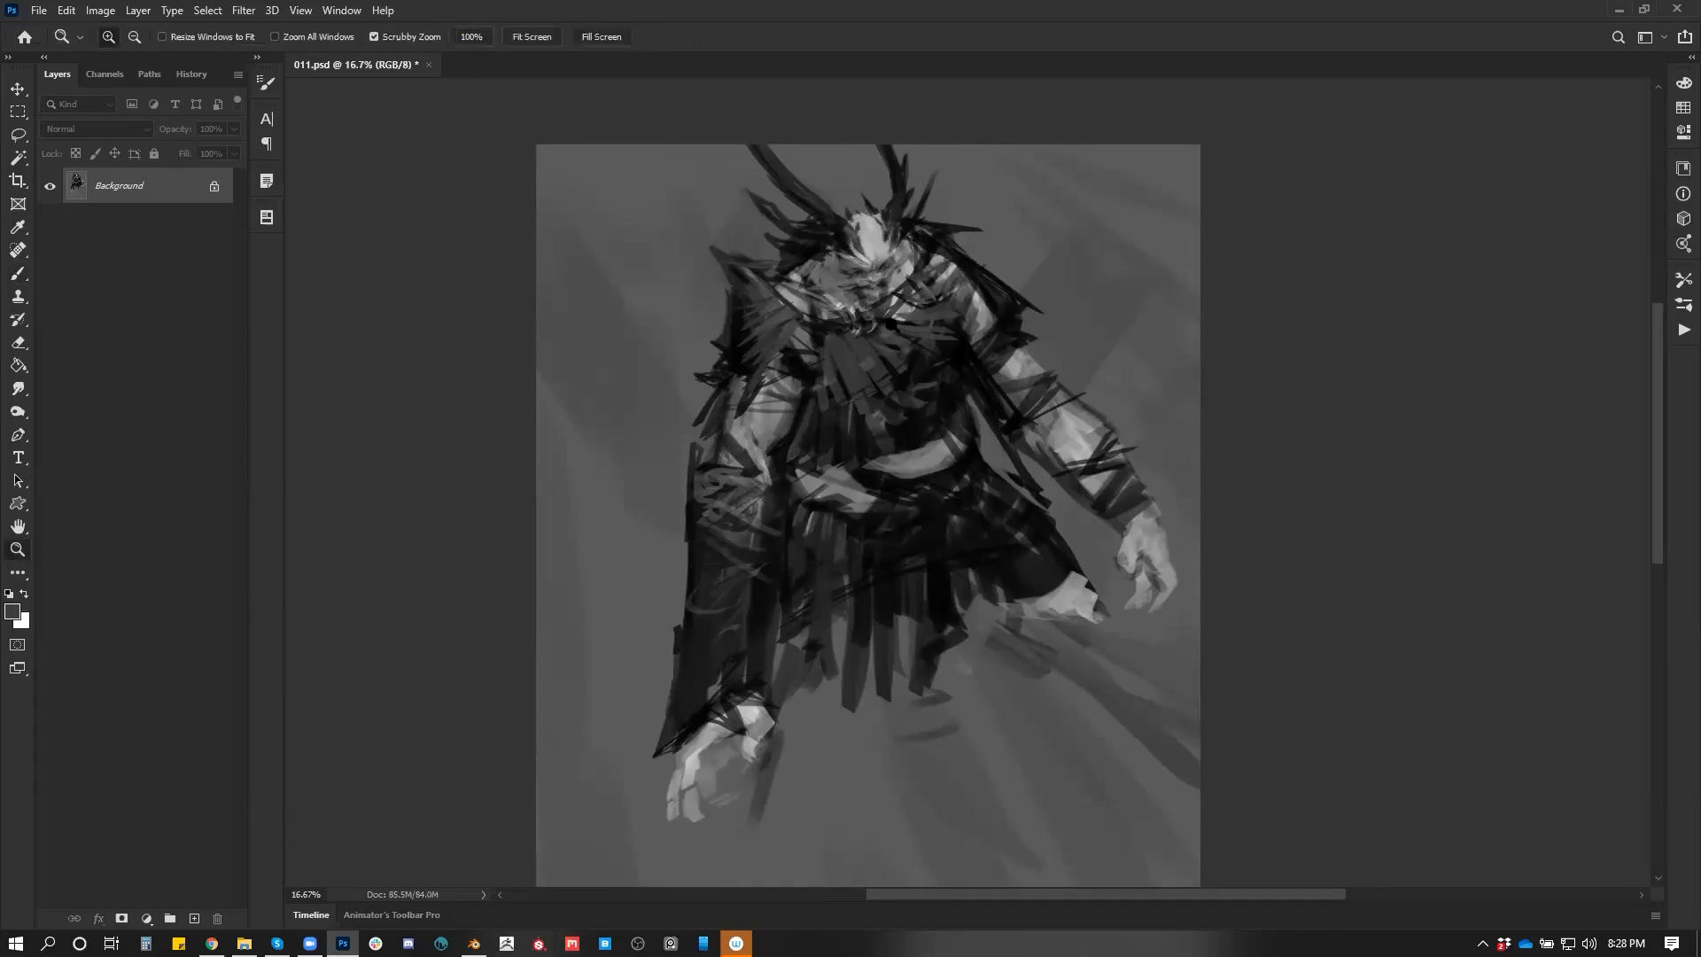
Refine the forehead and brow with strokes in tones sampled from the head and face
ctrl+click(911, 298)
alt+click(829, 217)
alt+click(817, 215)
alt+click(822, 218)
alt+click(815, 202)
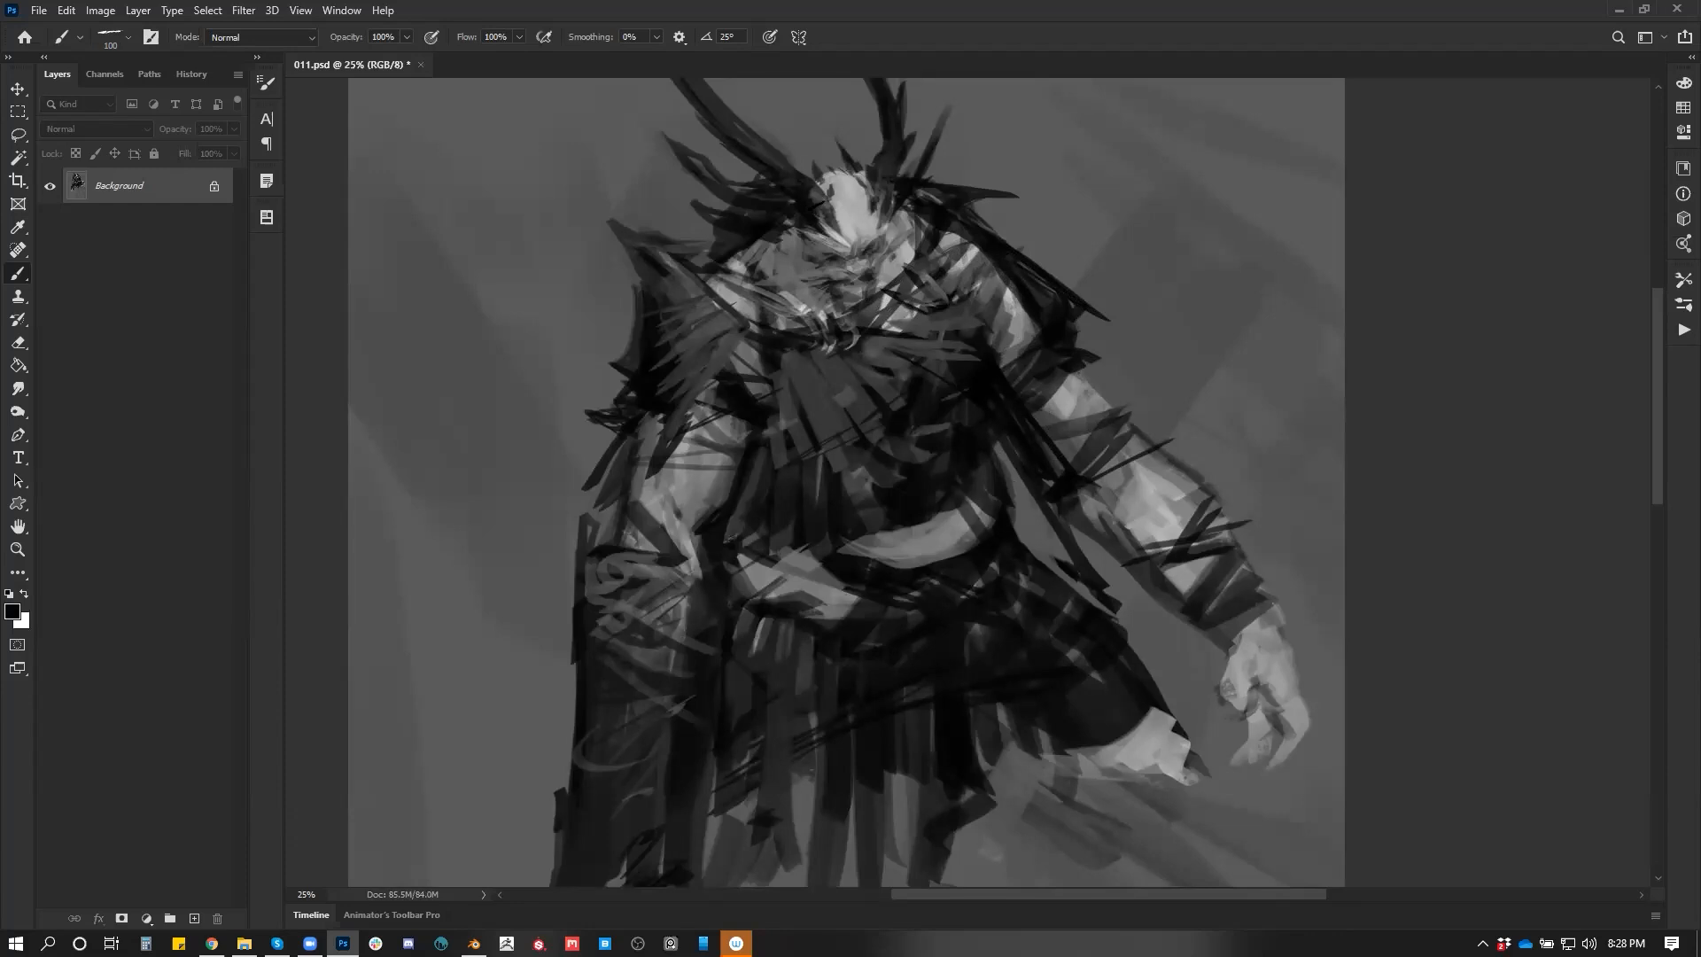
key(alt)
alt+click(841, 233)
key(bracketleft)
key(bracketleft)
key(bracketleft)
alt+click(842, 230)
alt+click(855, 268)
key(bracketright)
key(bracketright)
key(bracketright)
key(bracketright)
drag(873, 241, 890, 231)
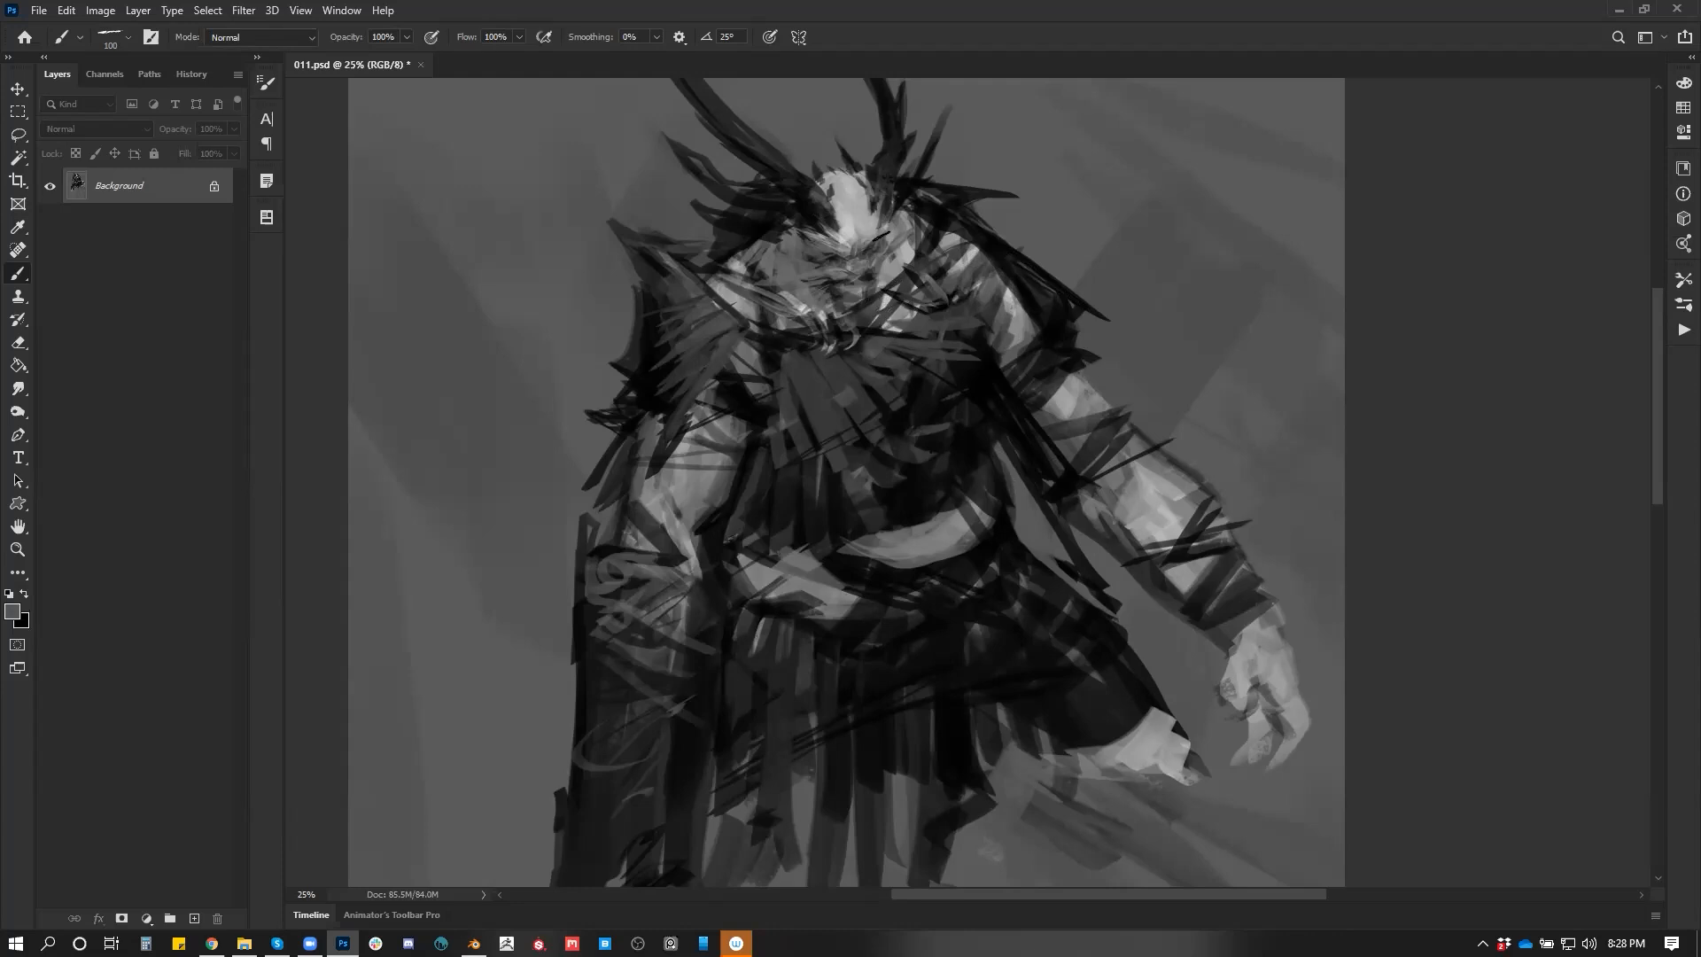
Add small black accents to the shadowed cheek and sample the surrounding gray
key(d)
key(bracketleft)
key(bracketleft)
key(bracketleft)
key(bracketleft)
key(bracketleft)
drag(794, 278, 803, 272)
alt+click(795, 272)
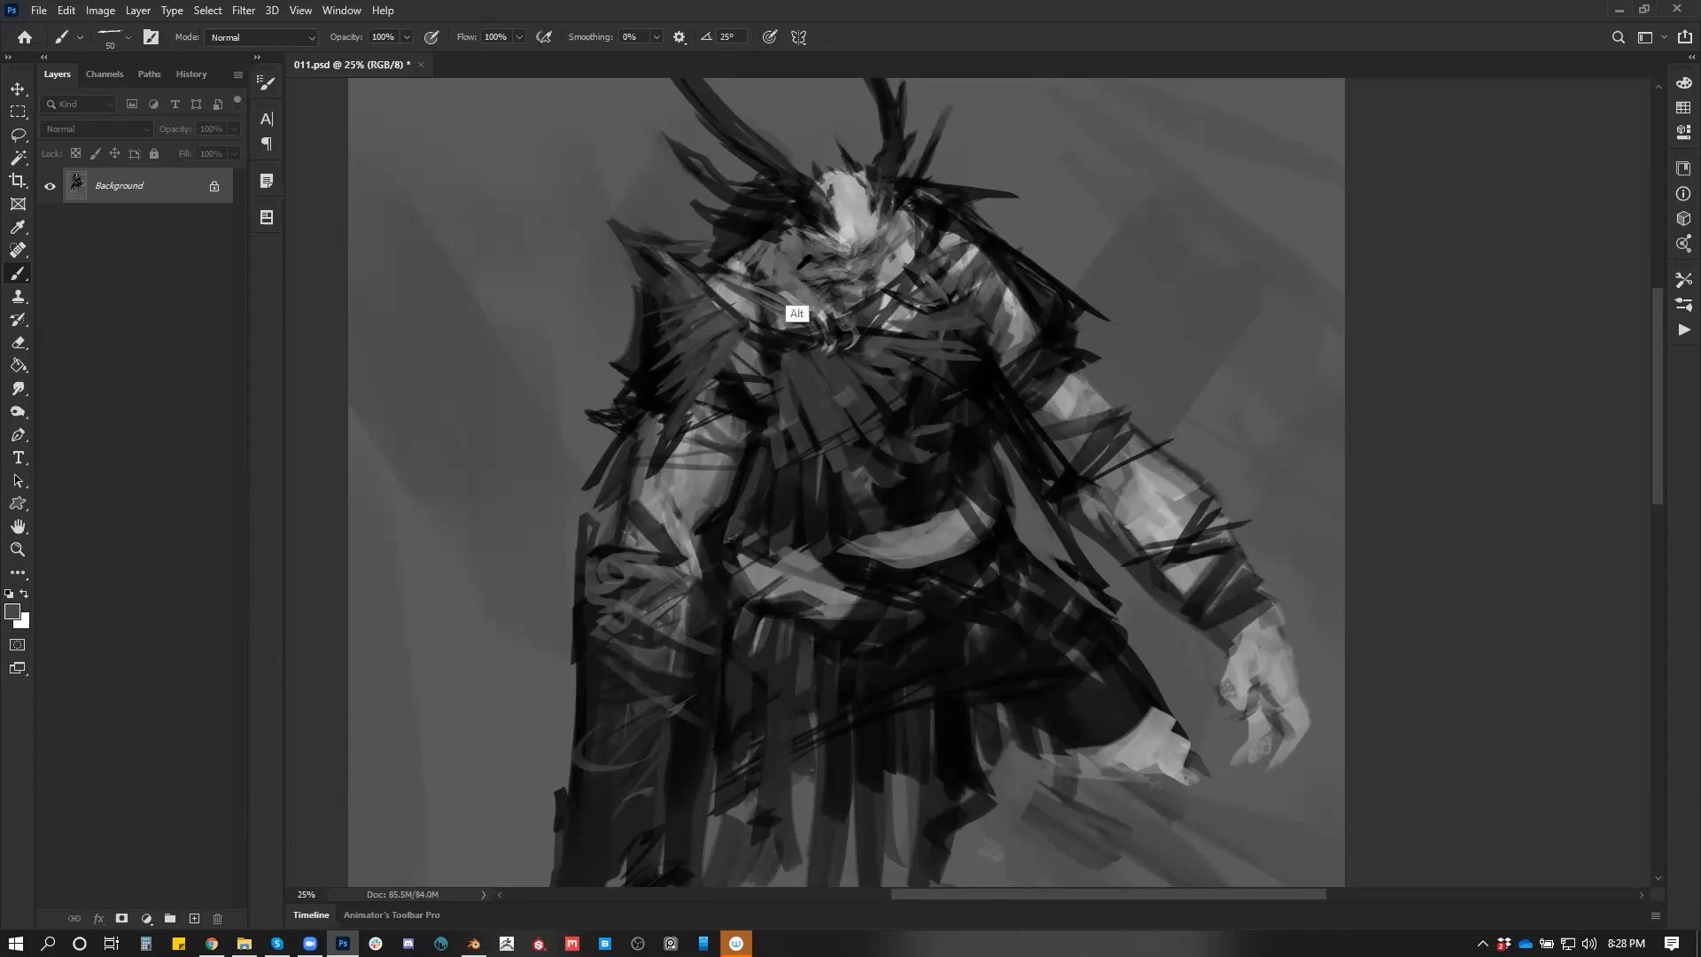
Darken the edge of the jaw beneath the cheek with a slightly larger black stroke
key(bracketright)
key(bracketright)
key(bracketright)
key(d)
drag(788, 295, 807, 290)
key(z)
alt+click(817, 397)
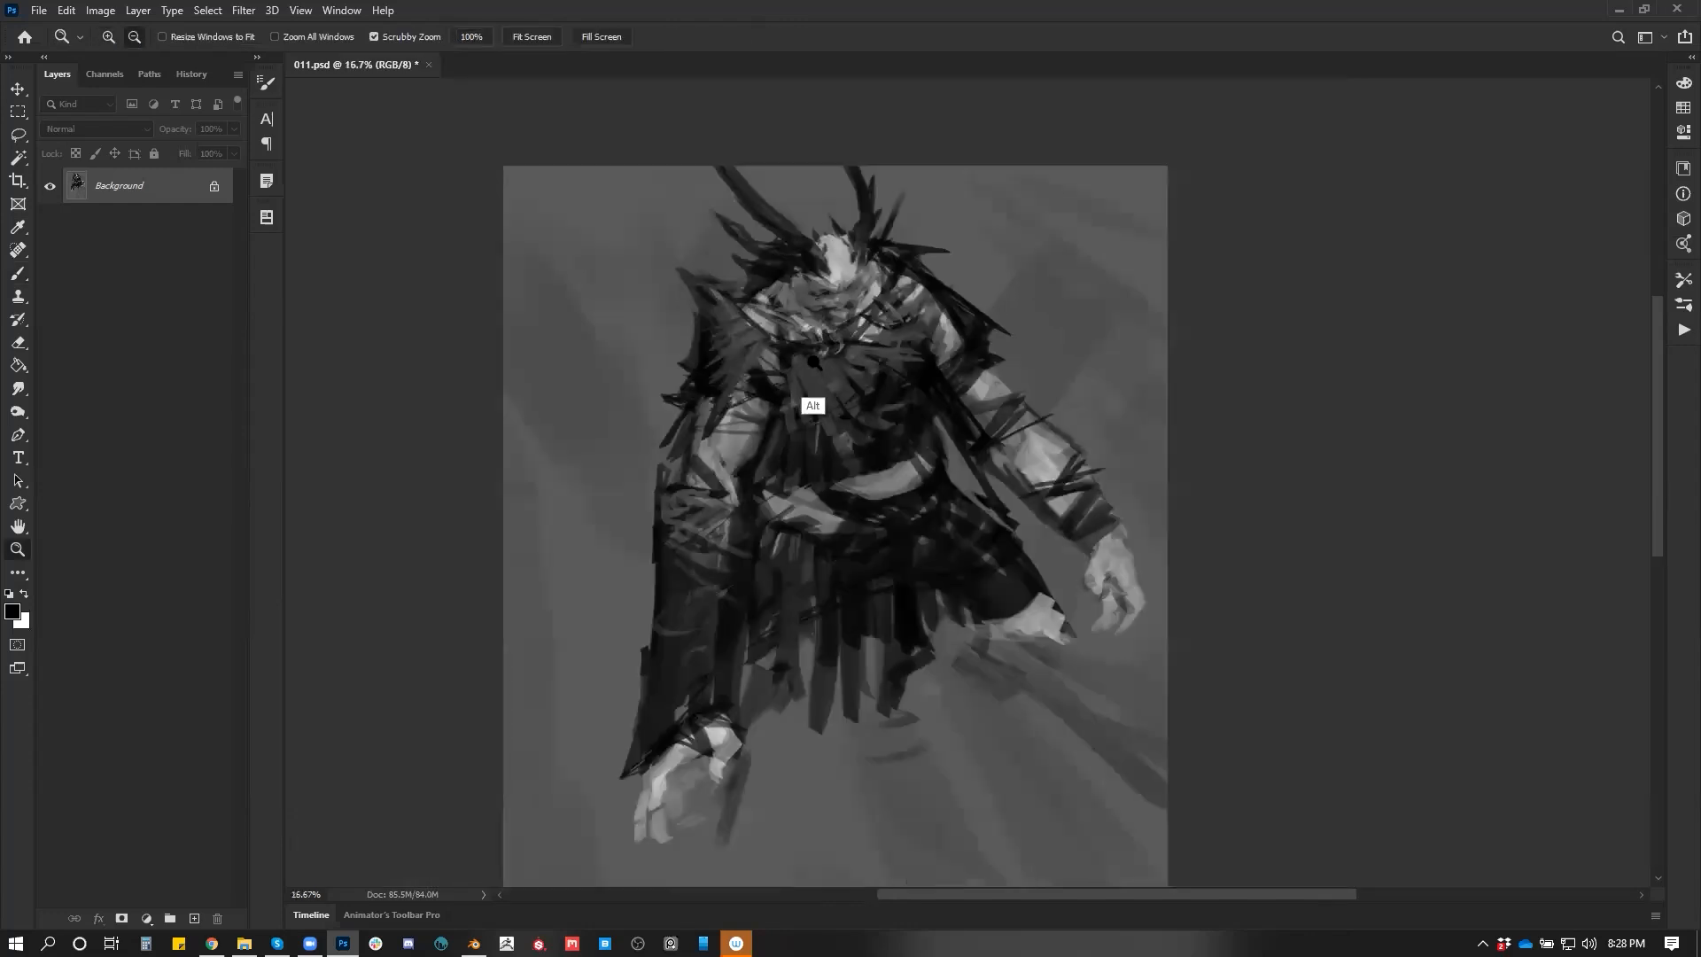
alt+click(811, 397)
Flip the canvas and darken the cheek, mouth and neck clasp with small black strokes
key(ctrl+shift+h)
click(996, 230)
click(996, 230)
drag(1014, 170, 925, 268)
key(b)
key(x)
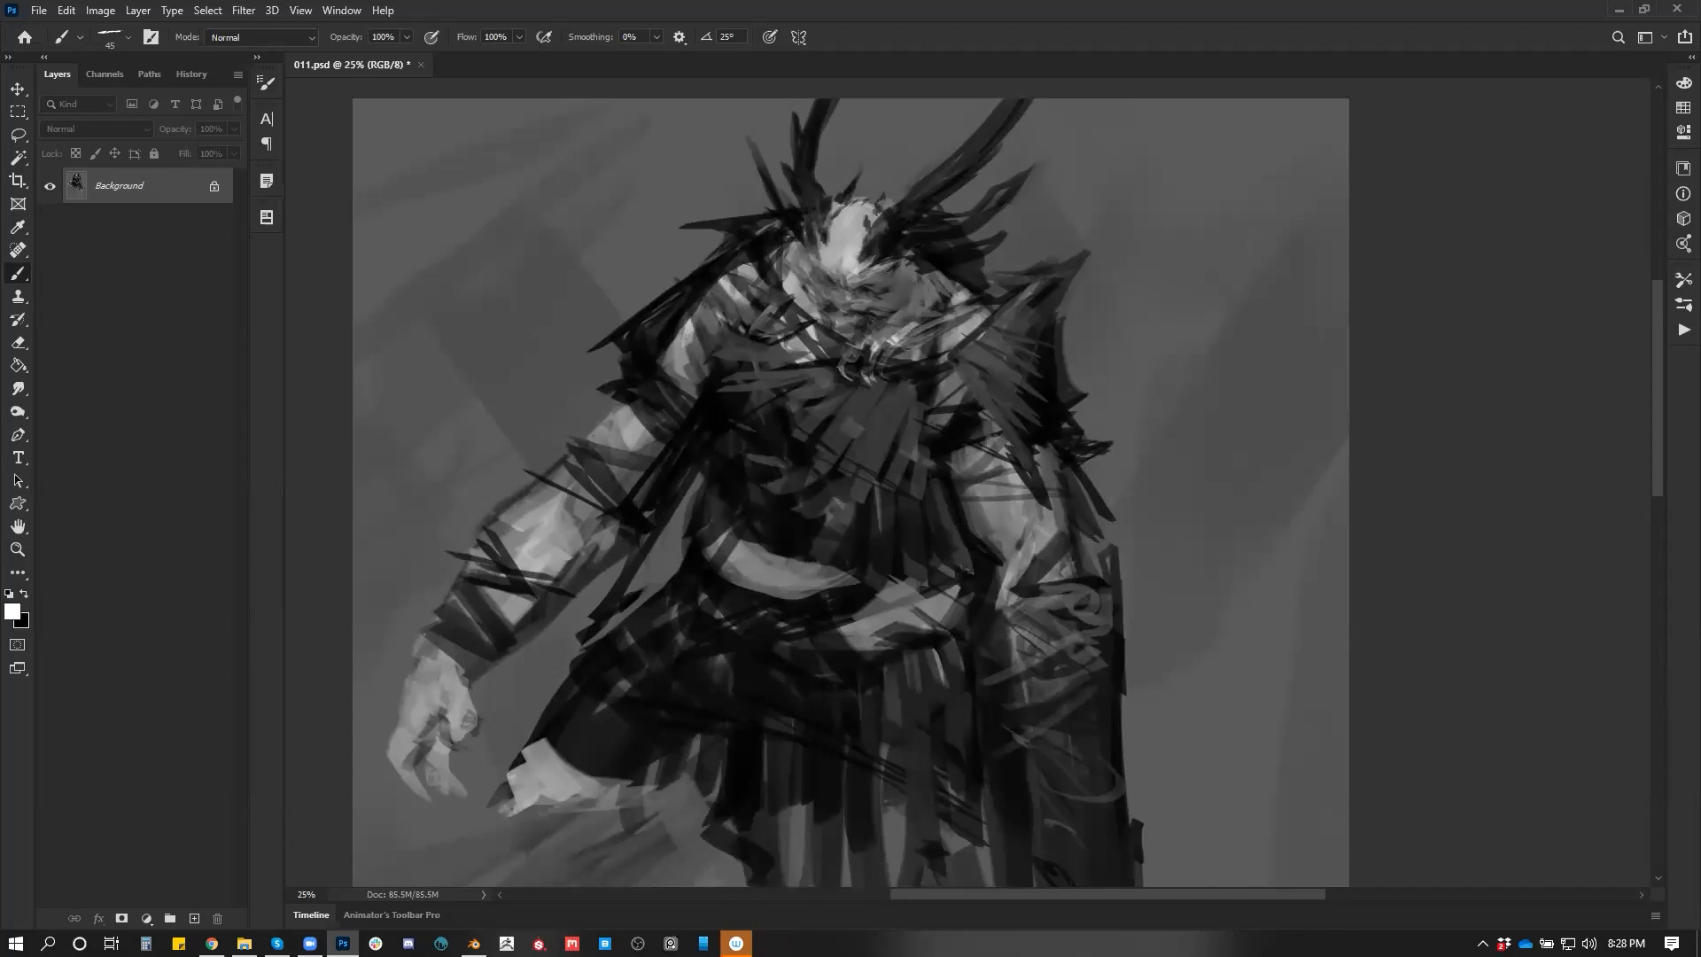
alt+click(917, 252)
key(d)
drag(800, 288, 812, 307)
drag(828, 297, 851, 311)
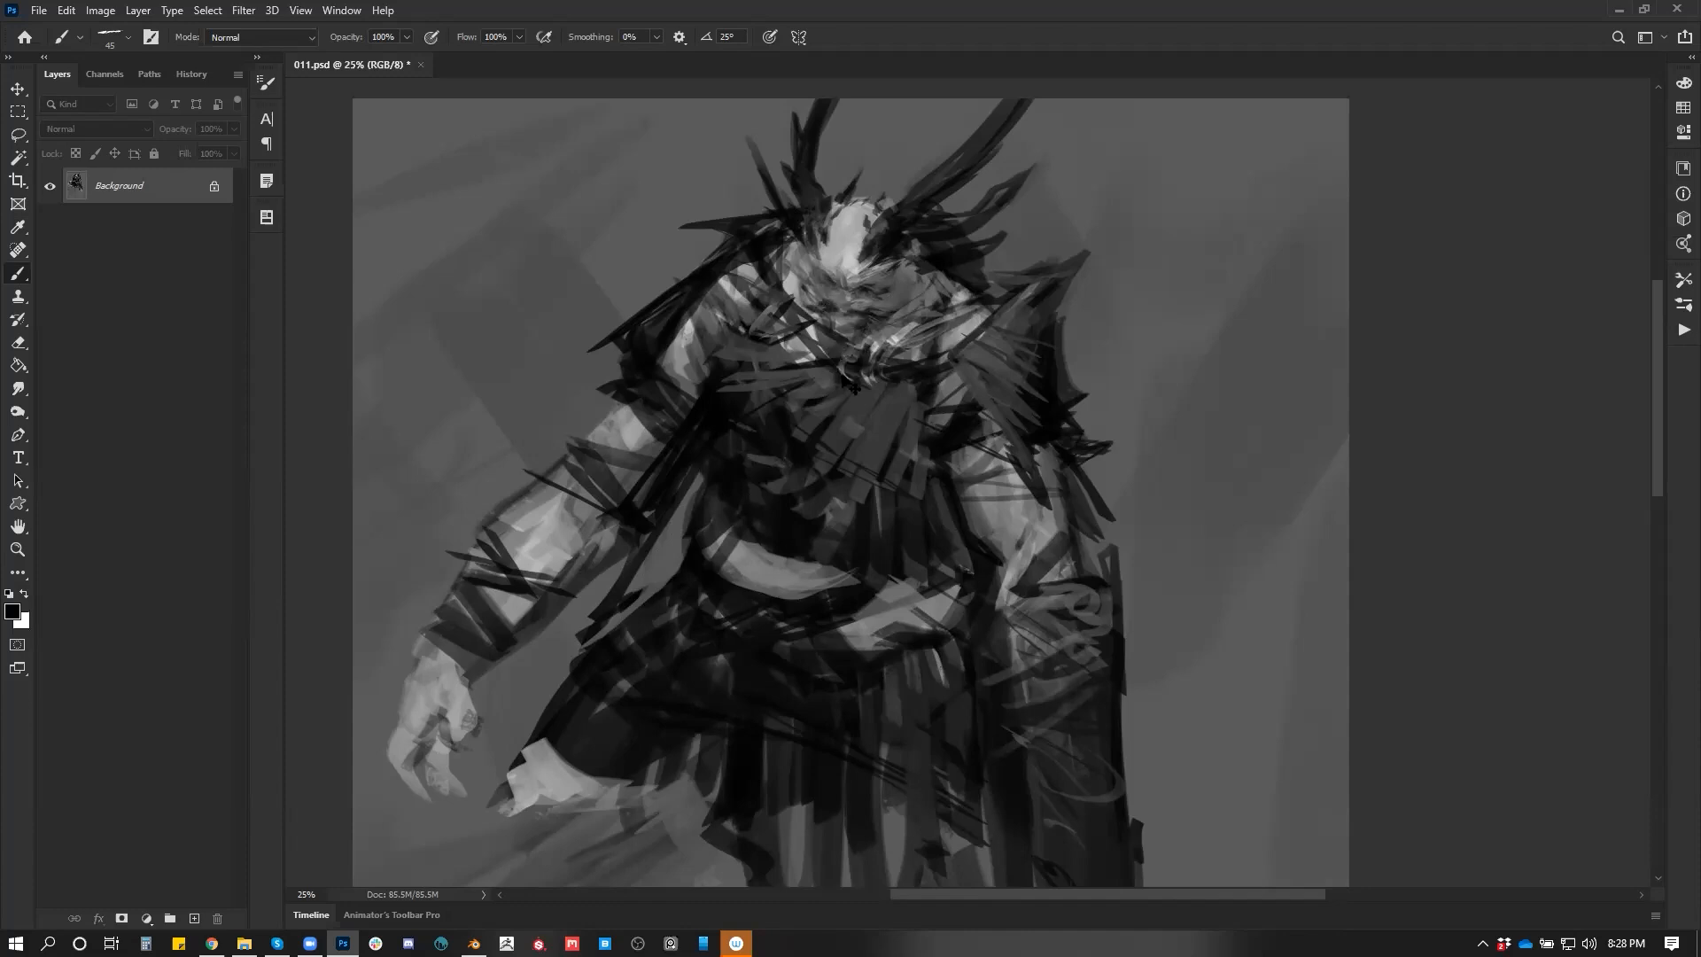
Flip the canvas horizontally and review the whole figure
key(ctrl+shift+h)
key(z)
key(ctrl+minus)
key(ctrl+minus)
key(ctrl+minus)
key(ctrl+z)
key(ctrl+shift+z)
click(1061, 461)
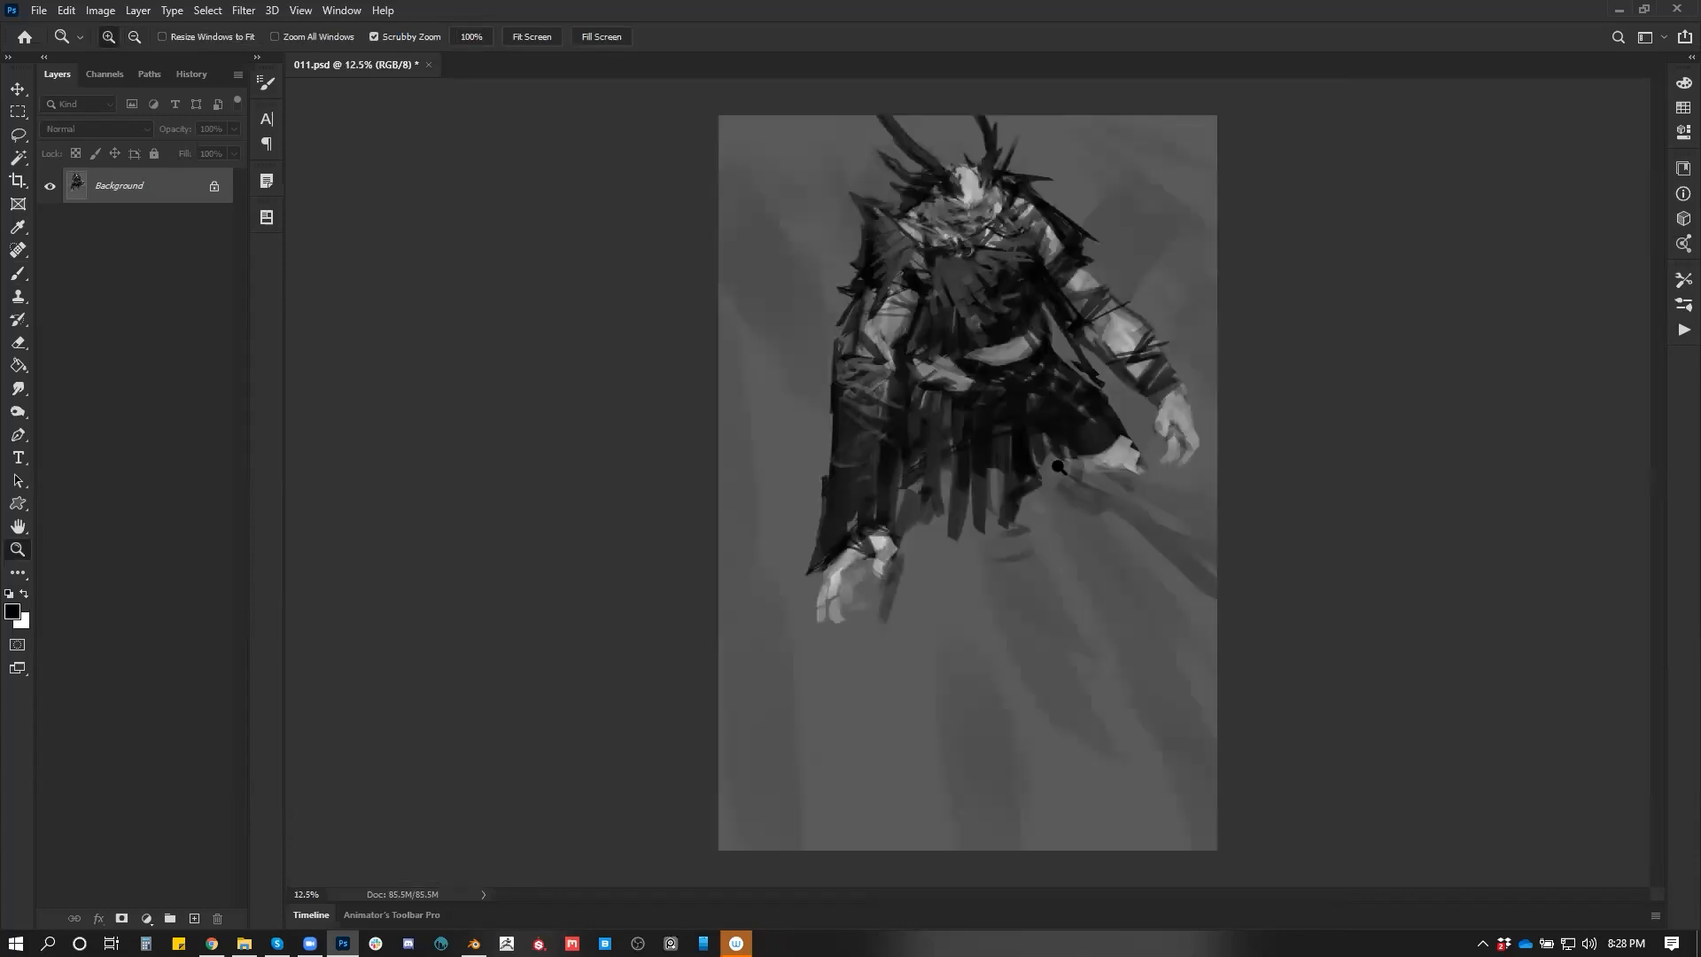
Copy the painting to a new layer, scale it to 115.69% and reposition it on the canvas
key(ctrl+shift+alt+n)
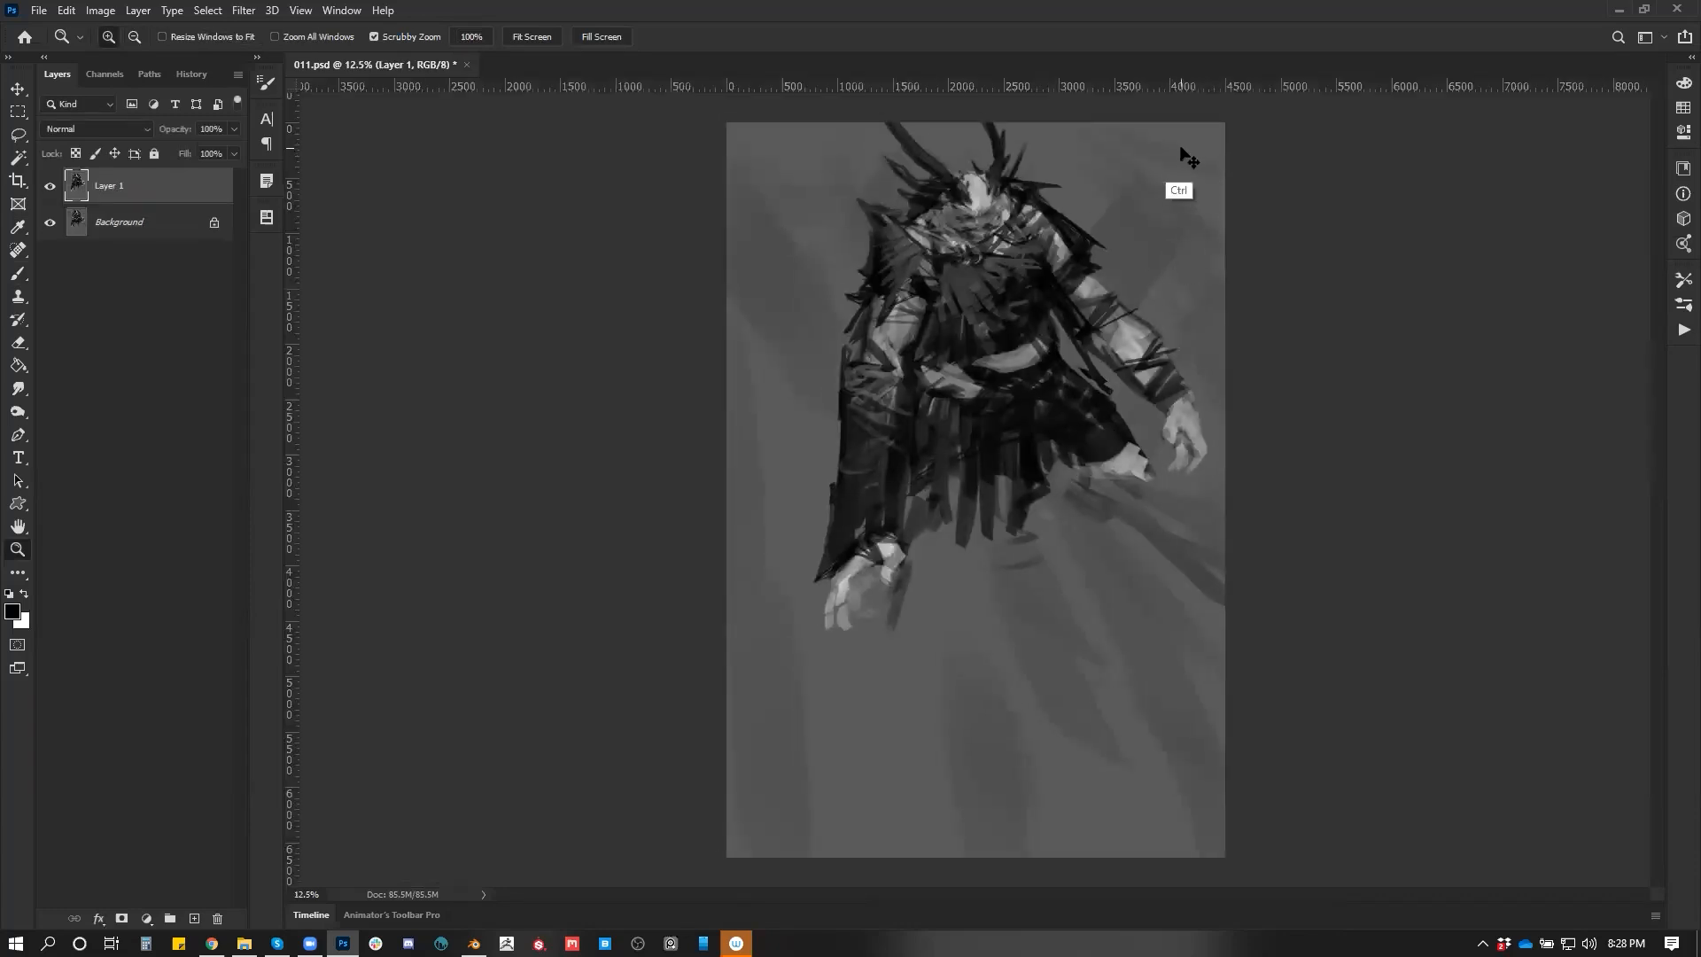
key(ctrl+t)
drag(1217, 115, 1310, 91)
drag(1159, 186, 1109, 258)
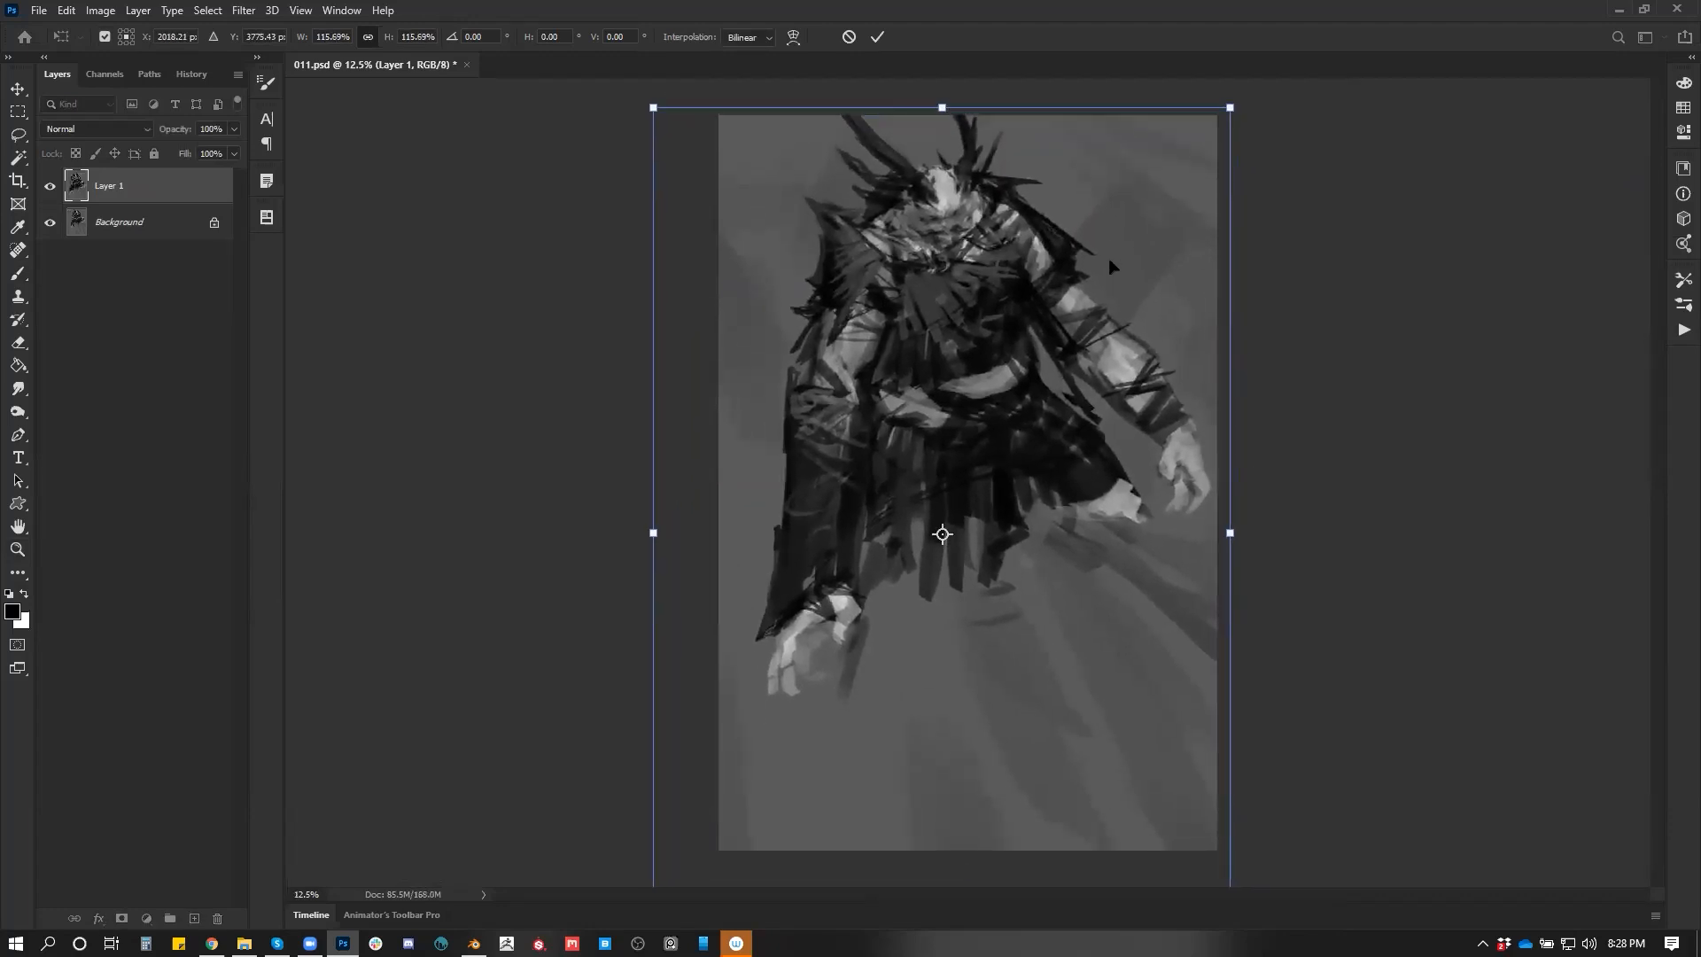
key(Return)
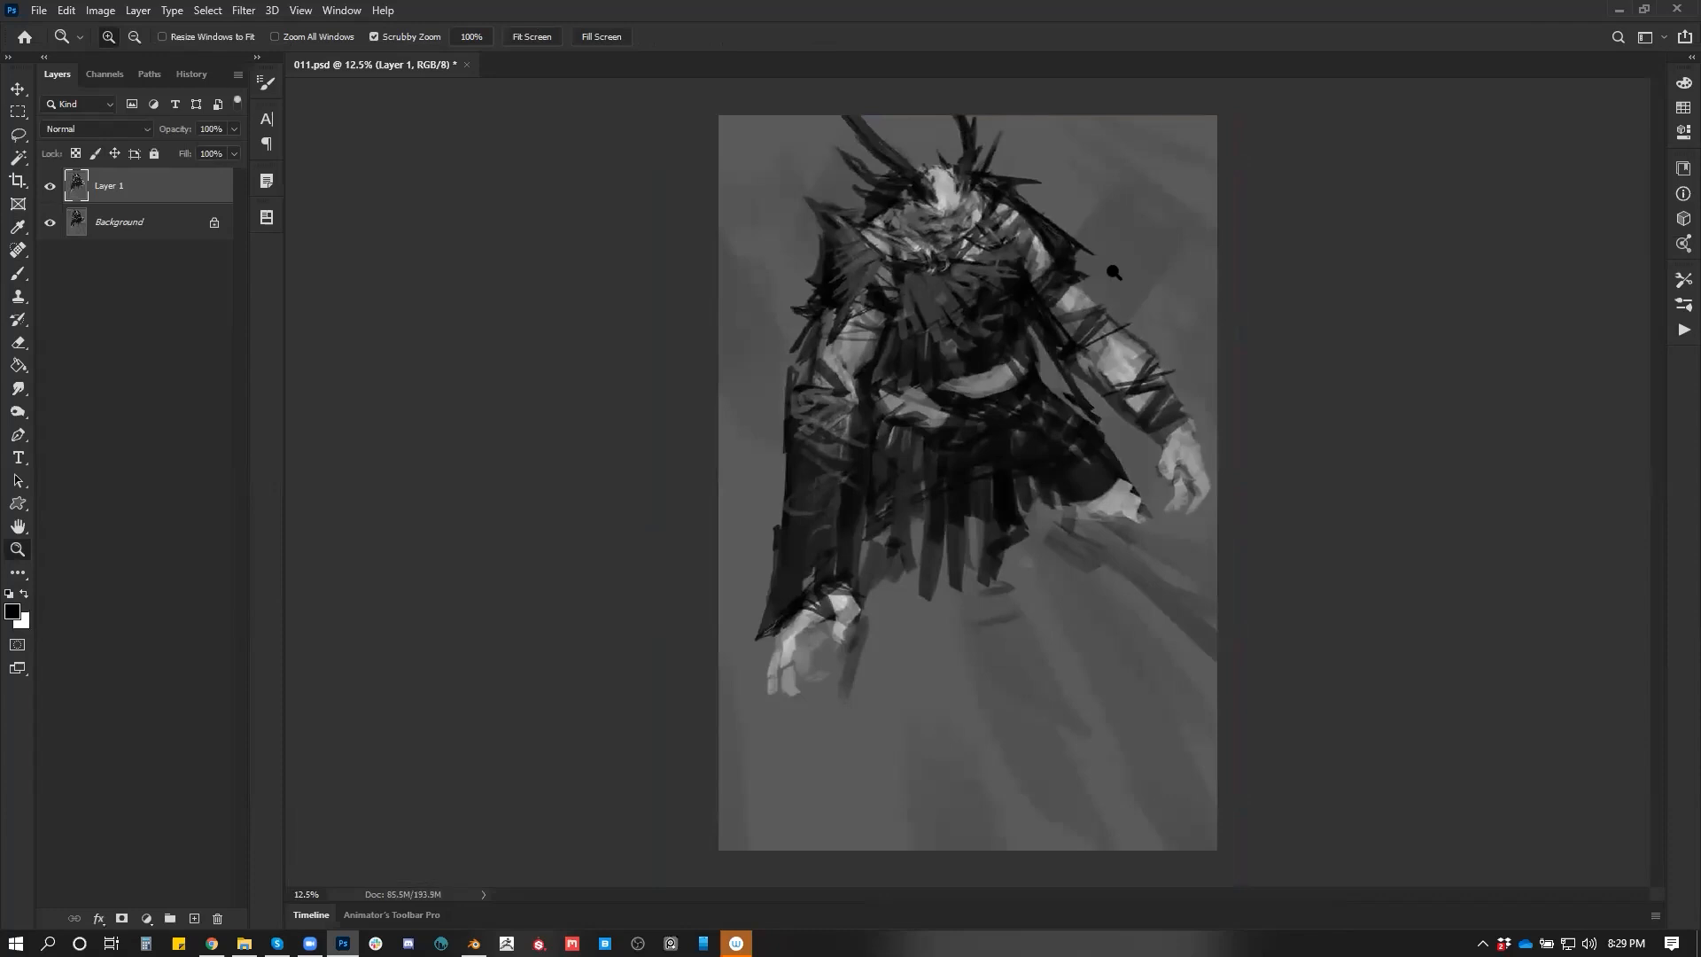
Flip the canvas and extend the cape with long black strokes beneath the arm and off the shoulder
alt+click(1098, 349)
key(ctrl+shift+h)
click(1008, 423)
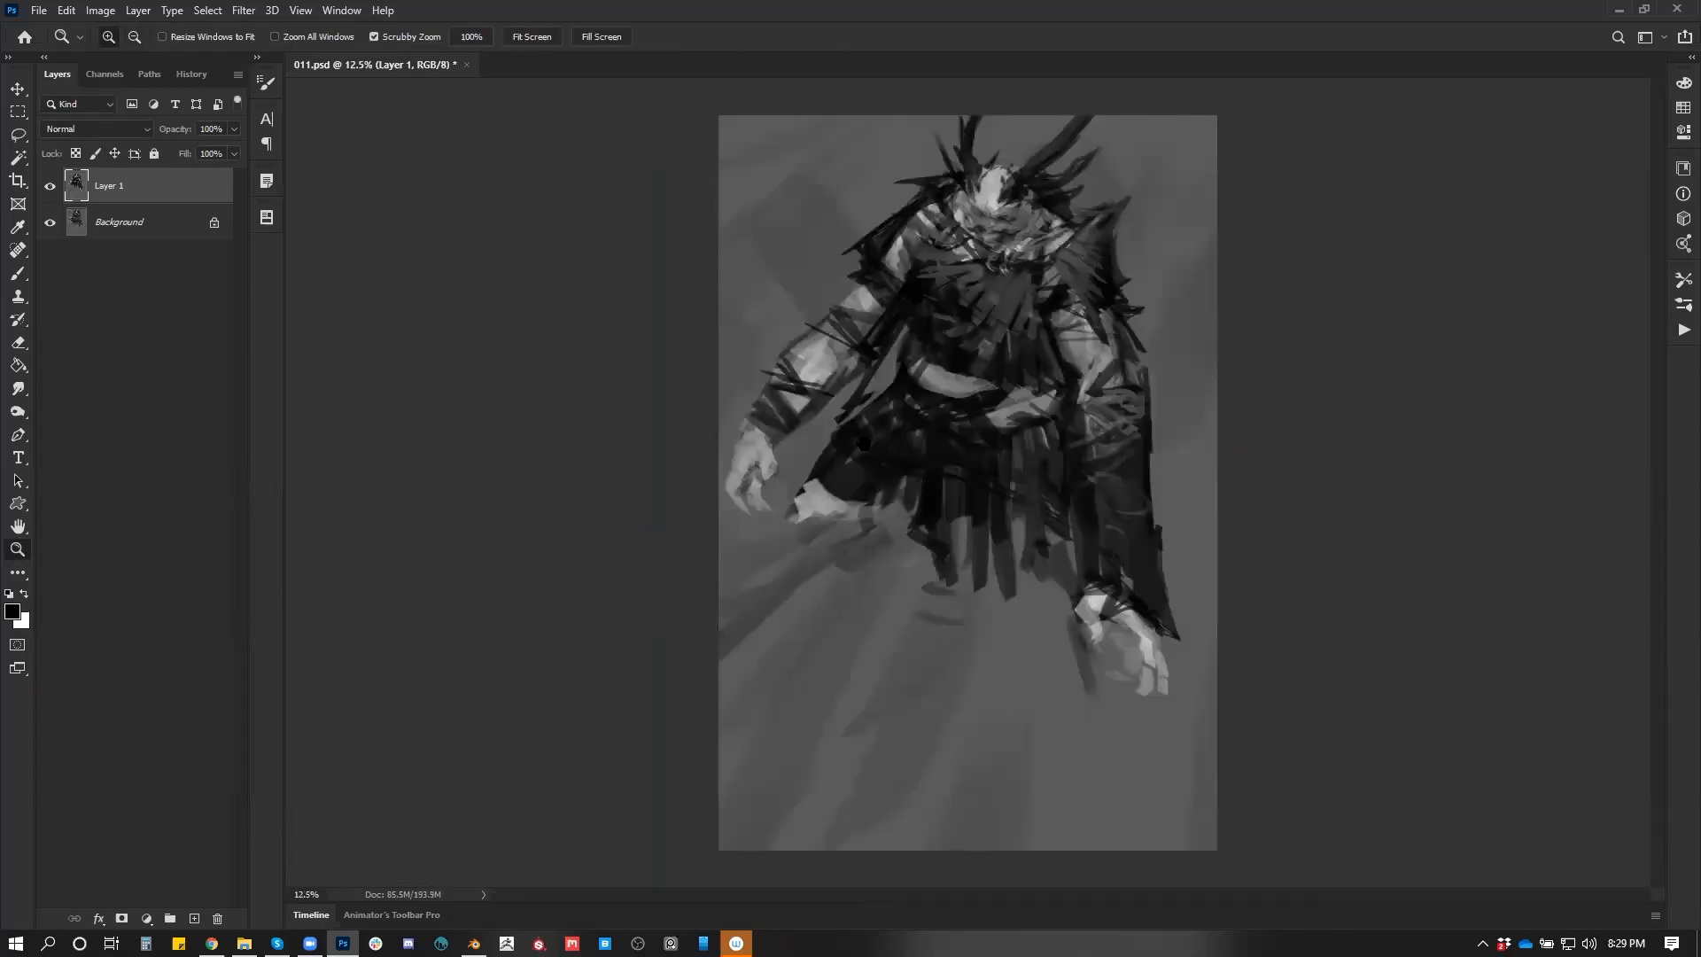
click(854, 381)
key(b)
key(bracketright)
key(bracketright)
key(bracketright)
key(bracketright)
key(bracketright)
key(bracketright)
key(bracketright)
drag(877, 351, 791, 482)
key(bracketleft)
drag(858, 221, 752, 298)
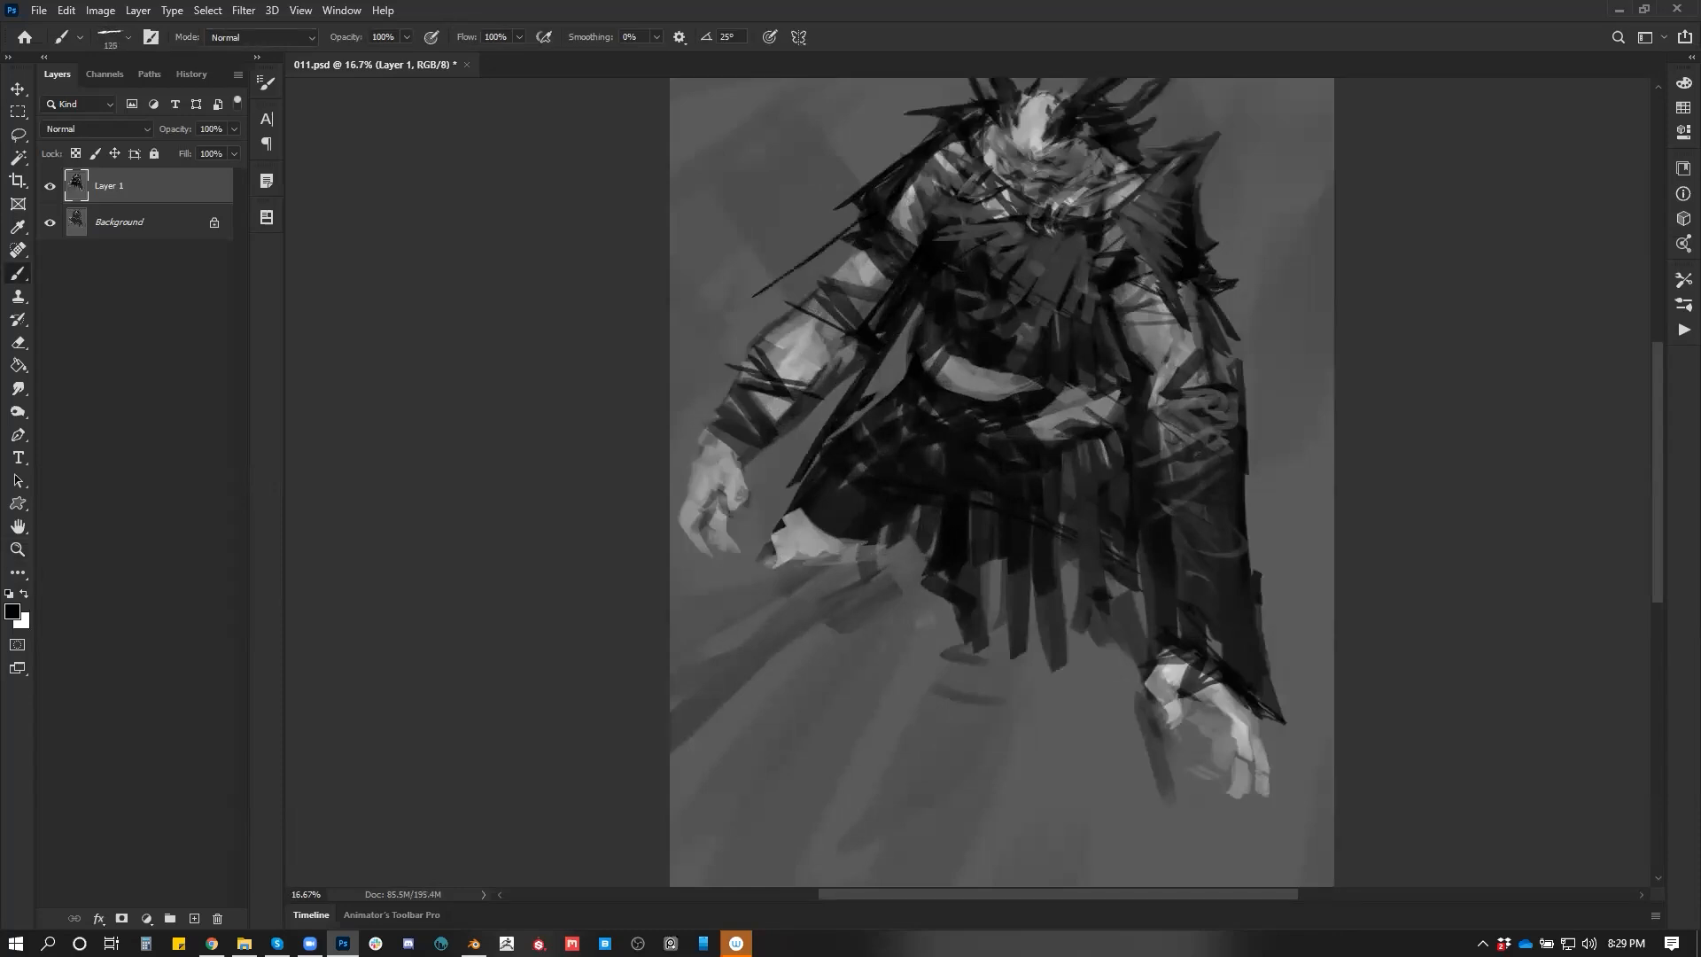
Sharpen the pointed tip of the tall shoulder piece with black strokes
drag(965, 329, 826, 399)
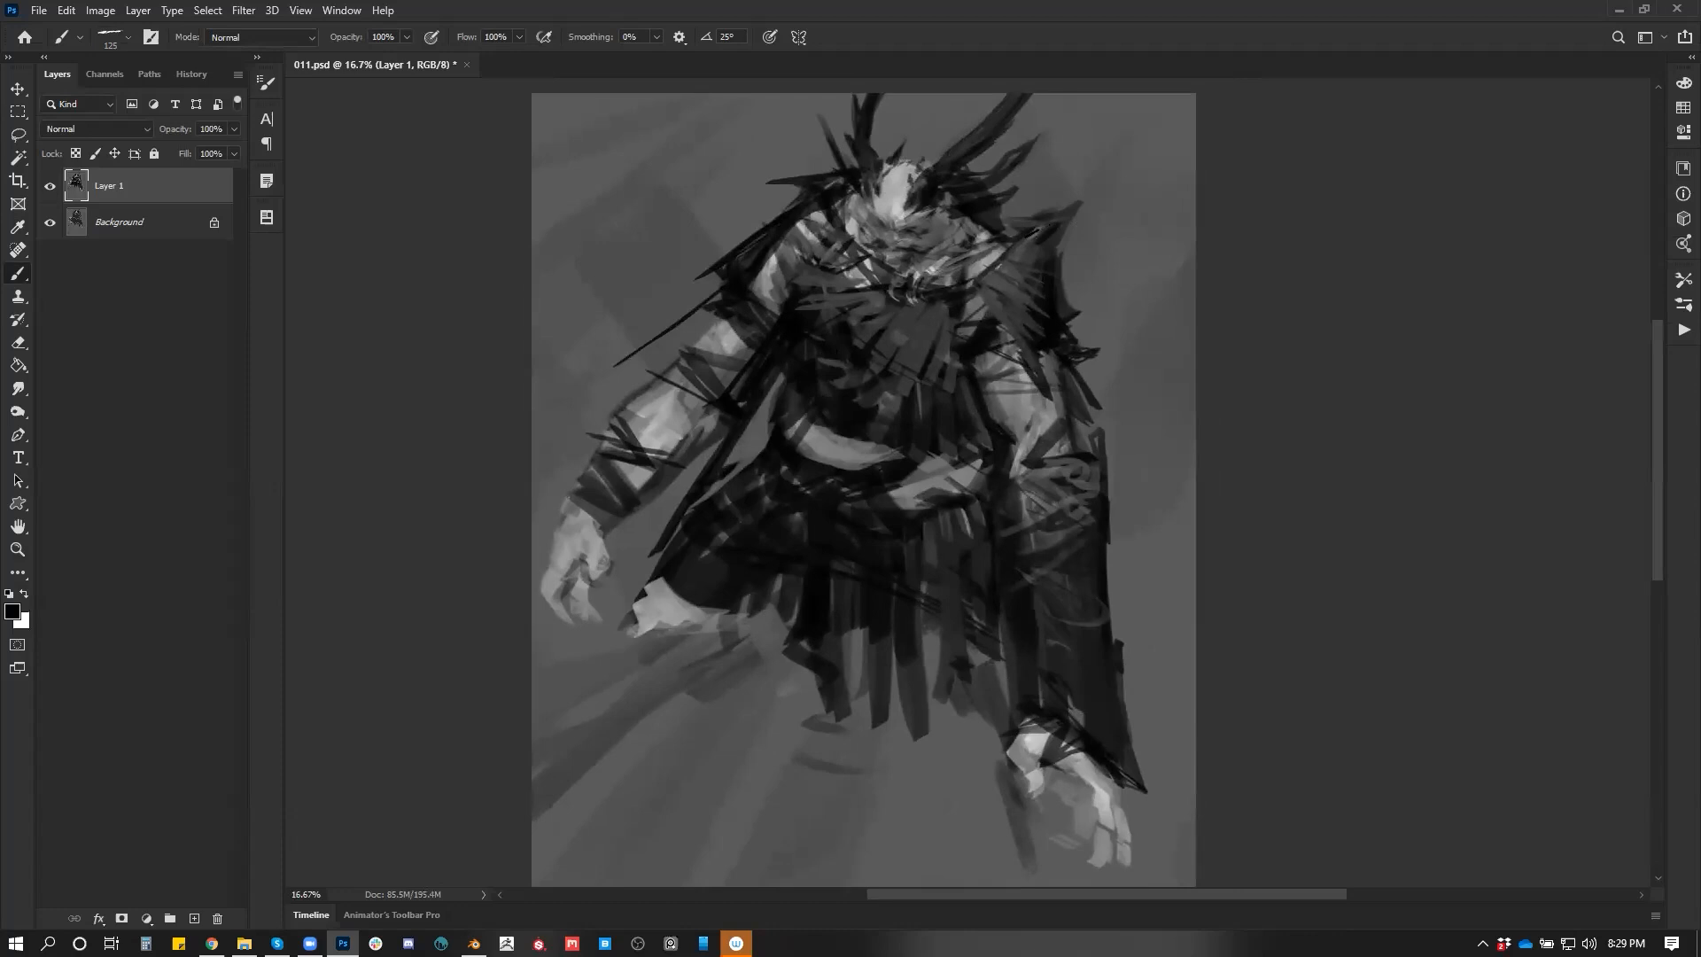
mouse_move(1093, 190)
mouse_down()
mouse_move(1046, 226)
mouse_move(1065, 224)
mouse_move(1054, 269)
mouse_up()
alt+click(1016, 254)
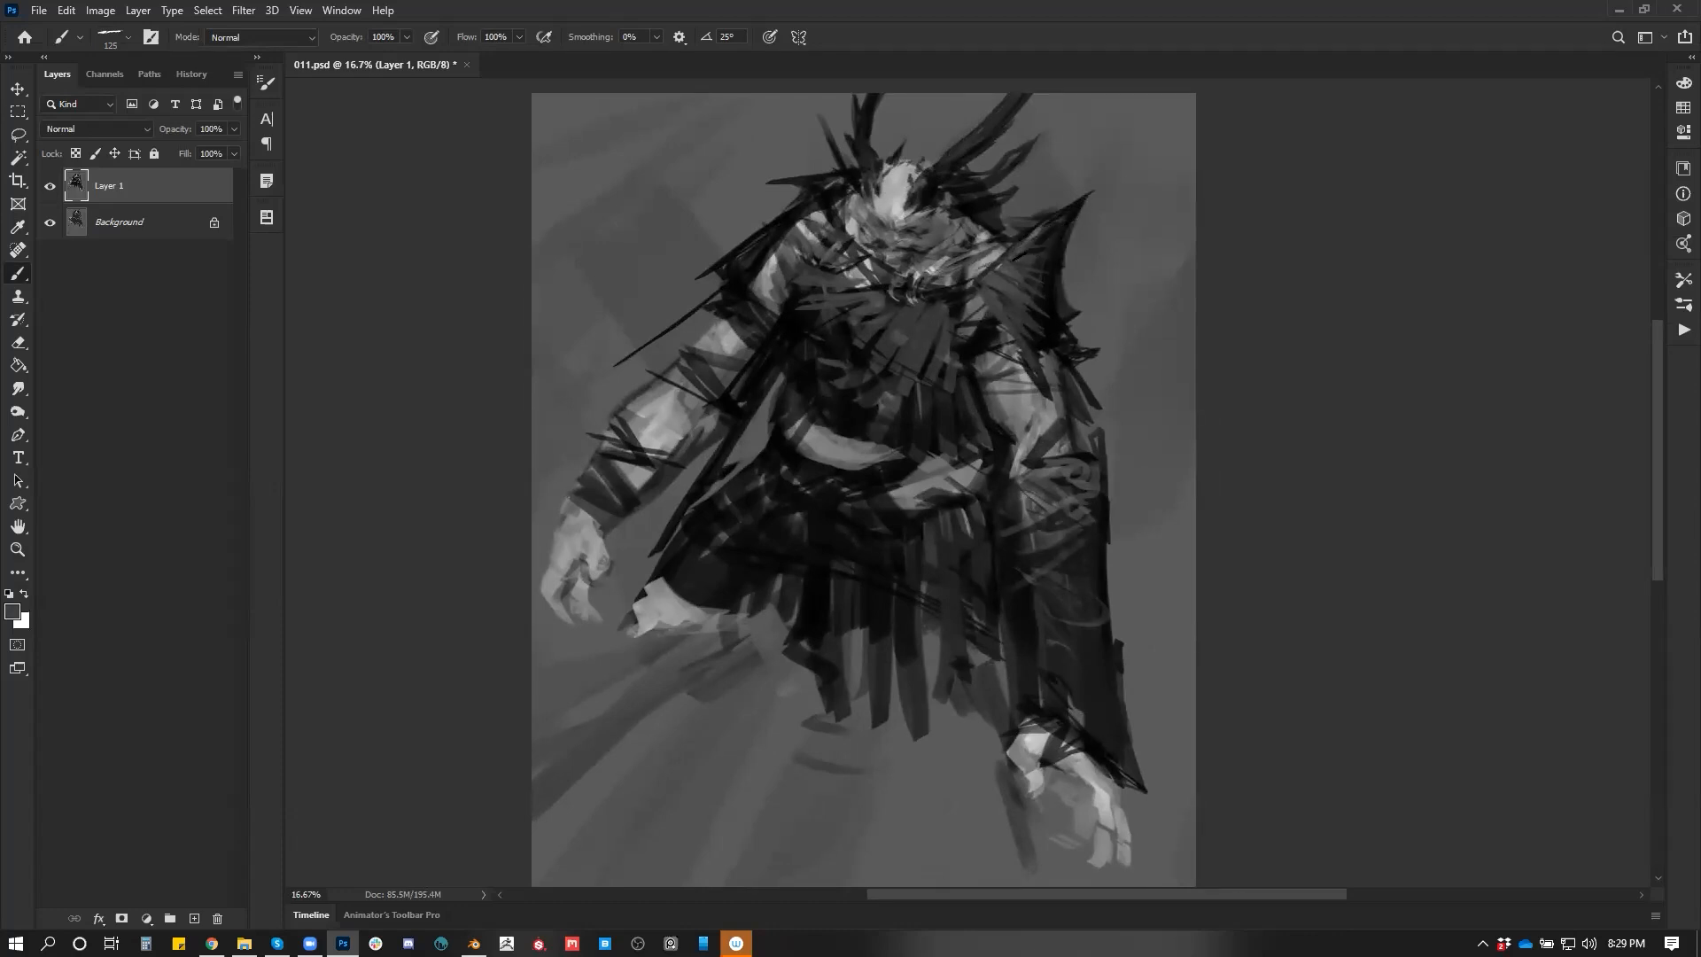
Add small white and black accents around the neckline and shoulder, undoing one stray stroke
key(d)
key(x)
mouse_move(931, 292)
mouse_down()
mouse_move(963, 319)
mouse_move(950, 311)
mouse_up()
key(ctrl+z)
key(bracketleft)
key(bracketleft)
key(bracketleft)
key(bracketleft)
mouse_move(826, 209)
mouse_down()
mouse_move(860, 263)
mouse_move(837, 227)
mouse_up()
key(bracketright)
key(x)
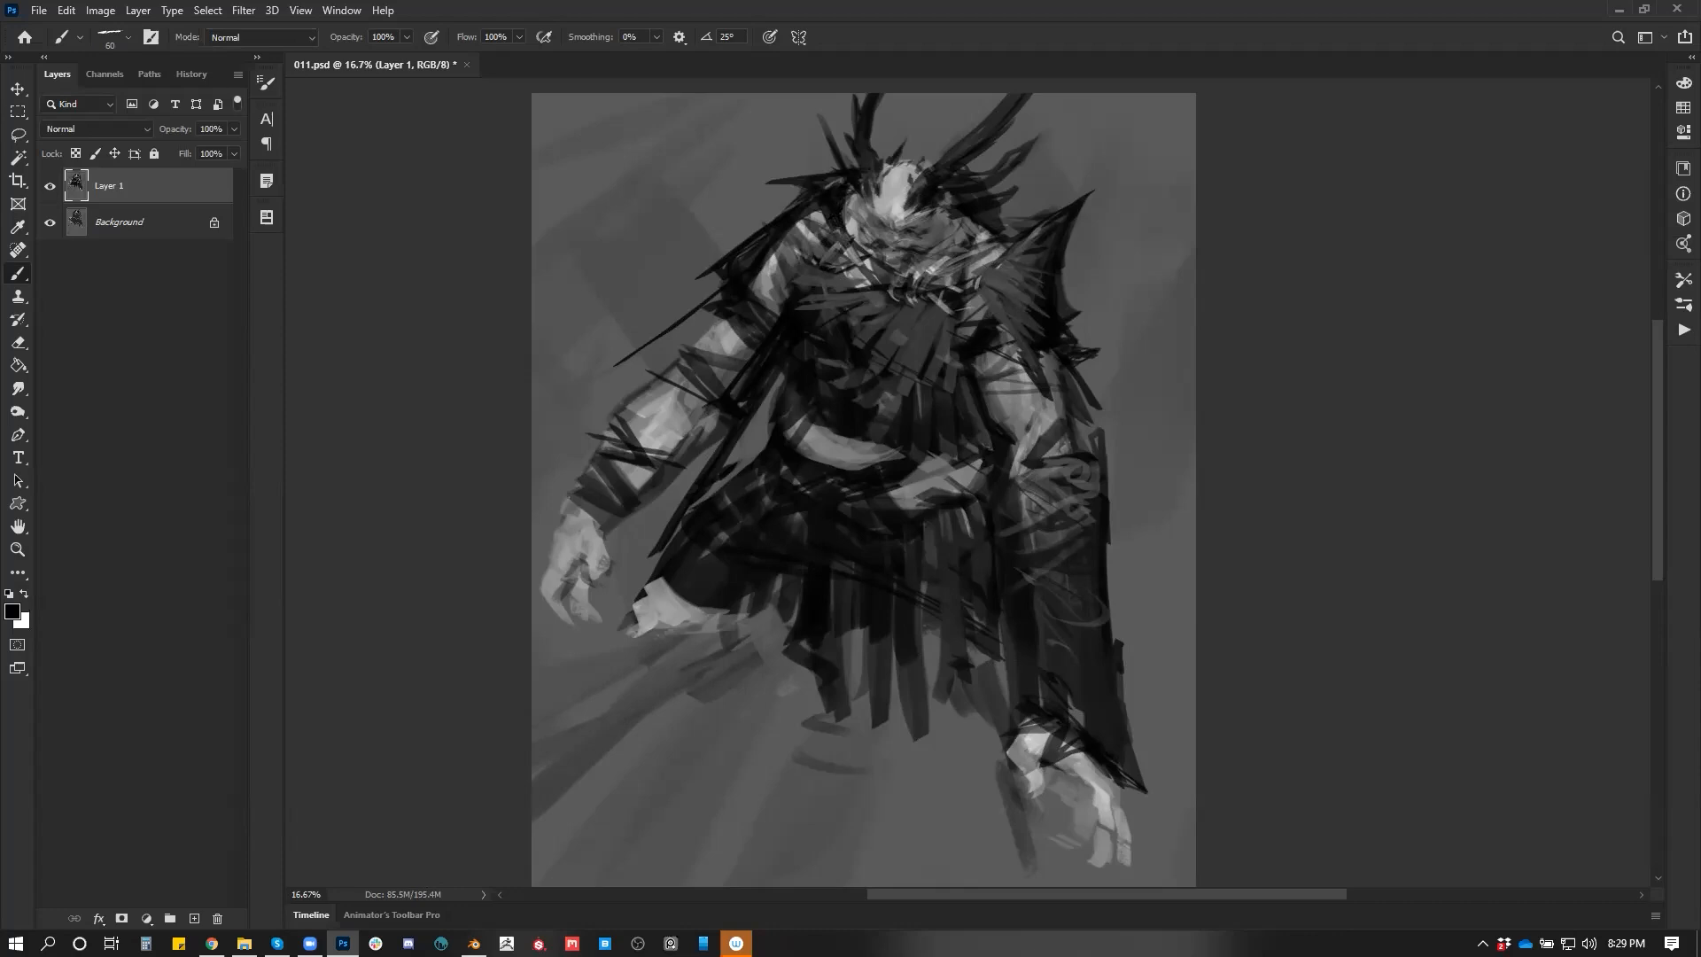
mouse_move(856, 256)
mouse_down()
mouse_move(871, 275)
mouse_move(862, 263)
mouse_up()
Flip the canvas and darken the belt and upper skirt with broad black strokes
key(])
key(])
key(])
key(])
key(])
key(])
key(])
key(])
key(ctrl+shift+h)
key([)
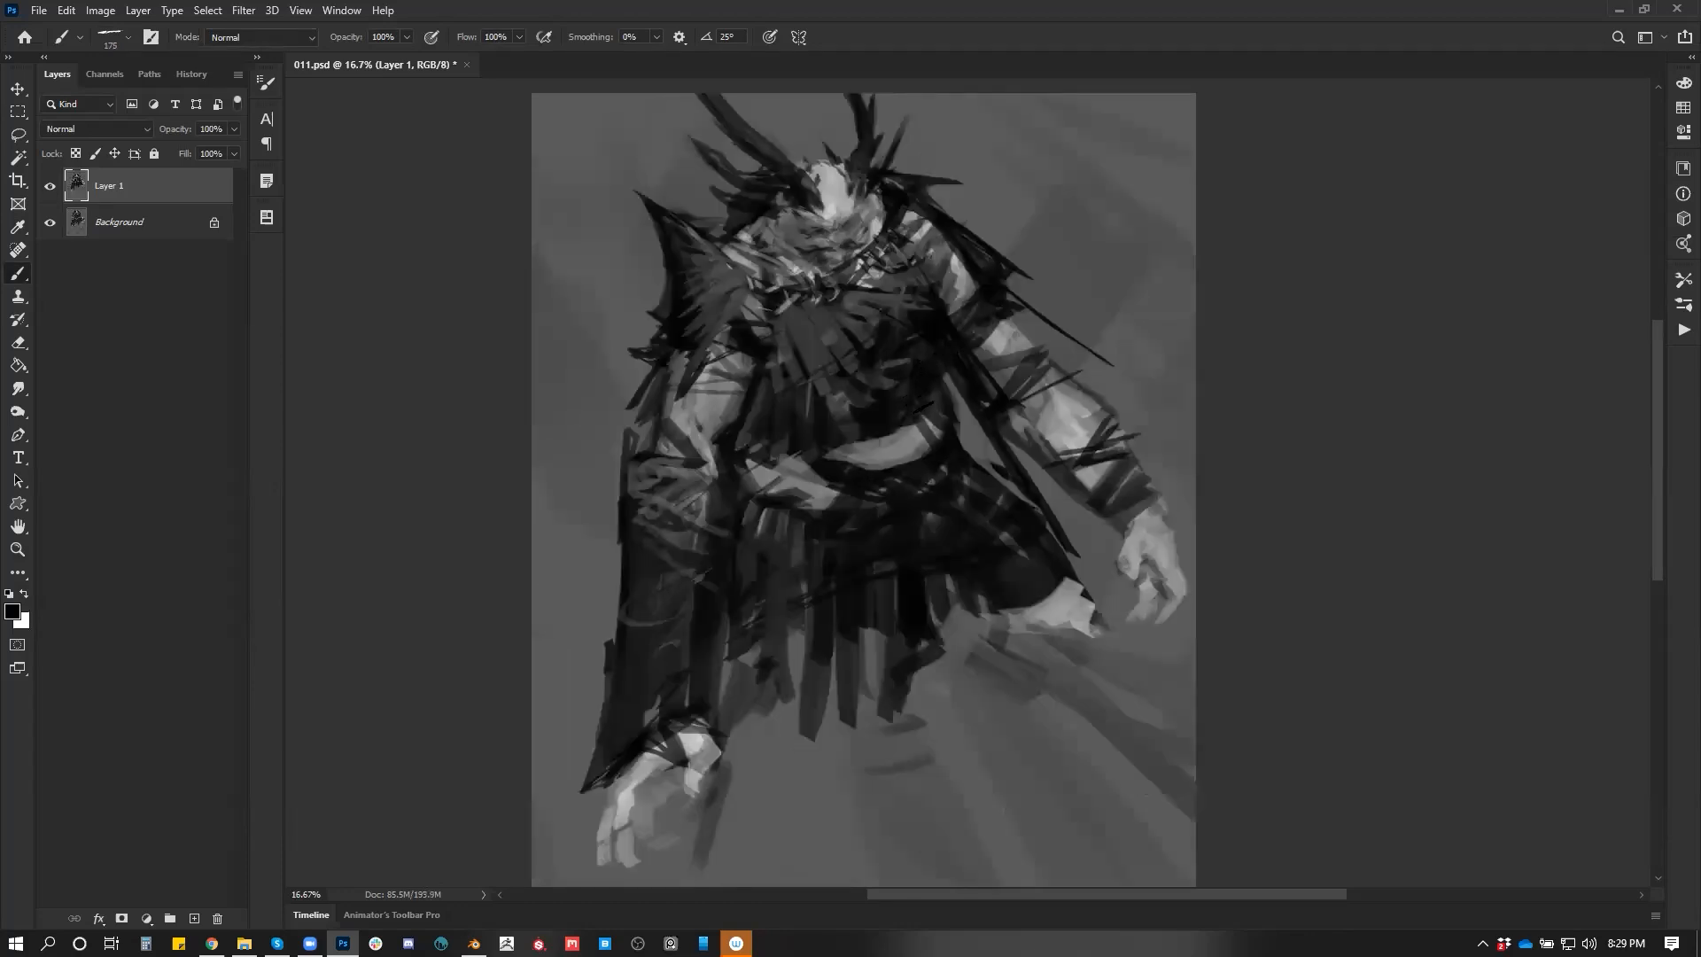
mouse_move(818, 502)
mouse_down()
mouse_move(838, 493)
mouse_move(799, 485)
mouse_move(831, 492)
mouse_up()
key([)
mouse_move(759, 450)
mouse_down()
mouse_move(830, 486)
mouse_move(767, 482)
mouse_move(781, 494)
mouse_up()
mouse_move(828, 498)
mouse_down()
mouse_move(840, 489)
mouse_move(825, 512)
mouse_move(857, 499)
mouse_up()
mouse_move(808, 501)
mouse_down()
mouse_move(848, 495)
mouse_move(787, 618)
mouse_up()
Paint vertical cloth strips down the skirt in a sampled dark gray
alt+click(789, 535)
drag(776, 539, 768, 593)
mouse_move(780, 525)
mouse_down()
mouse_move(760, 629)
mouse_move(758, 589)
mouse_up()
drag(745, 535, 740, 607)
drag(815, 525, 822, 634)
mouse_move(831, 529)
mouse_down()
mouse_move(841, 604)
mouse_move(856, 589)
mouse_up()
mouse_move(853, 523)
mouse_down()
mouse_move(870, 549)
mouse_move(856, 529)
mouse_move(873, 535)
mouse_up()
Sample black from the garment and paint larger strokes across the lower part of the skirt
alt+click(960, 500)
key(])
key(])
drag(812, 631, 753, 634)
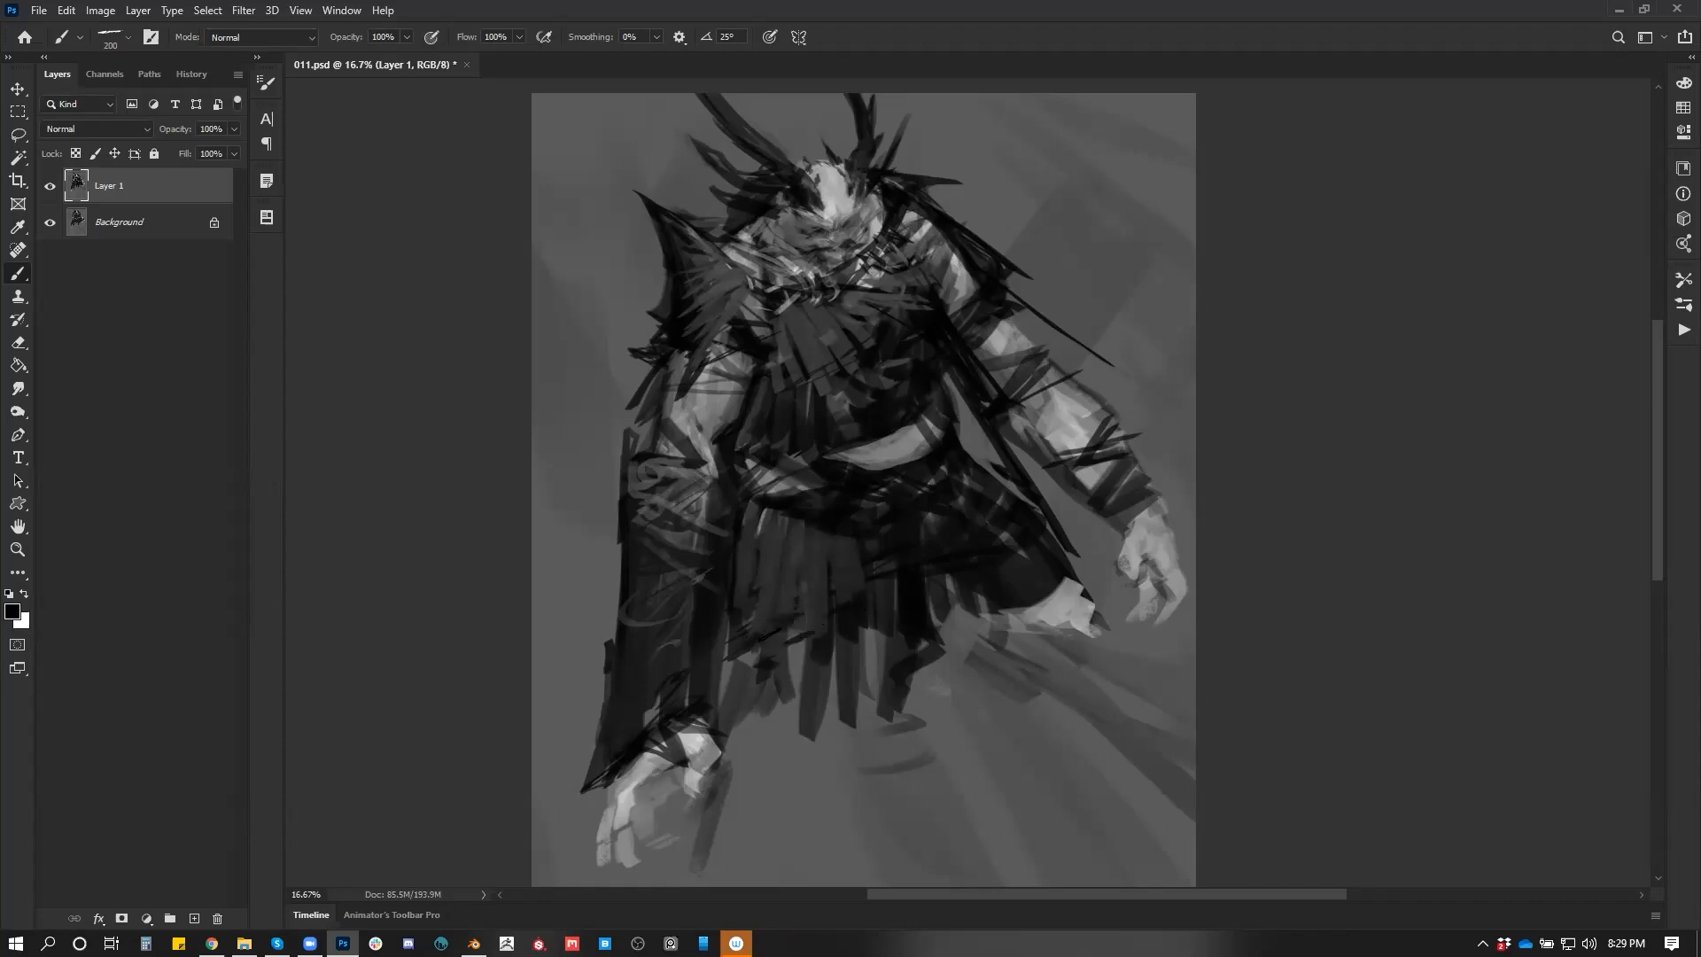
Add short black strokes just below the belt on the upper skirt and flip the canvas horizontally
mouse_move(767, 516)
mouse_down()
mouse_move(811, 545)
mouse_move(750, 560)
mouse_move(760, 546)
mouse_up()
mouse_move(763, 516)
mouse_down()
mouse_move(773, 560)
mouse_move(817, 536)
mouse_up()
key(z)
alt+click(927, 695)
alt+click(927, 694)
key(ctrl+shift+h)
key(z)
click(976, 456)
drag(1051, 277, 884, 422)
Paint small cloth strokes across the chest garment in sampled grays with an 80 px brush
key(b)
key(x)
key([)
key([)
key([)
key([)
key([)
key([)
alt+click(873, 380)
mouse_move(873, 379)
mouse_down()
mouse_move(854, 420)
mouse_move(838, 408)
mouse_up()
alt+click(867, 401)
alt+click(867, 390)
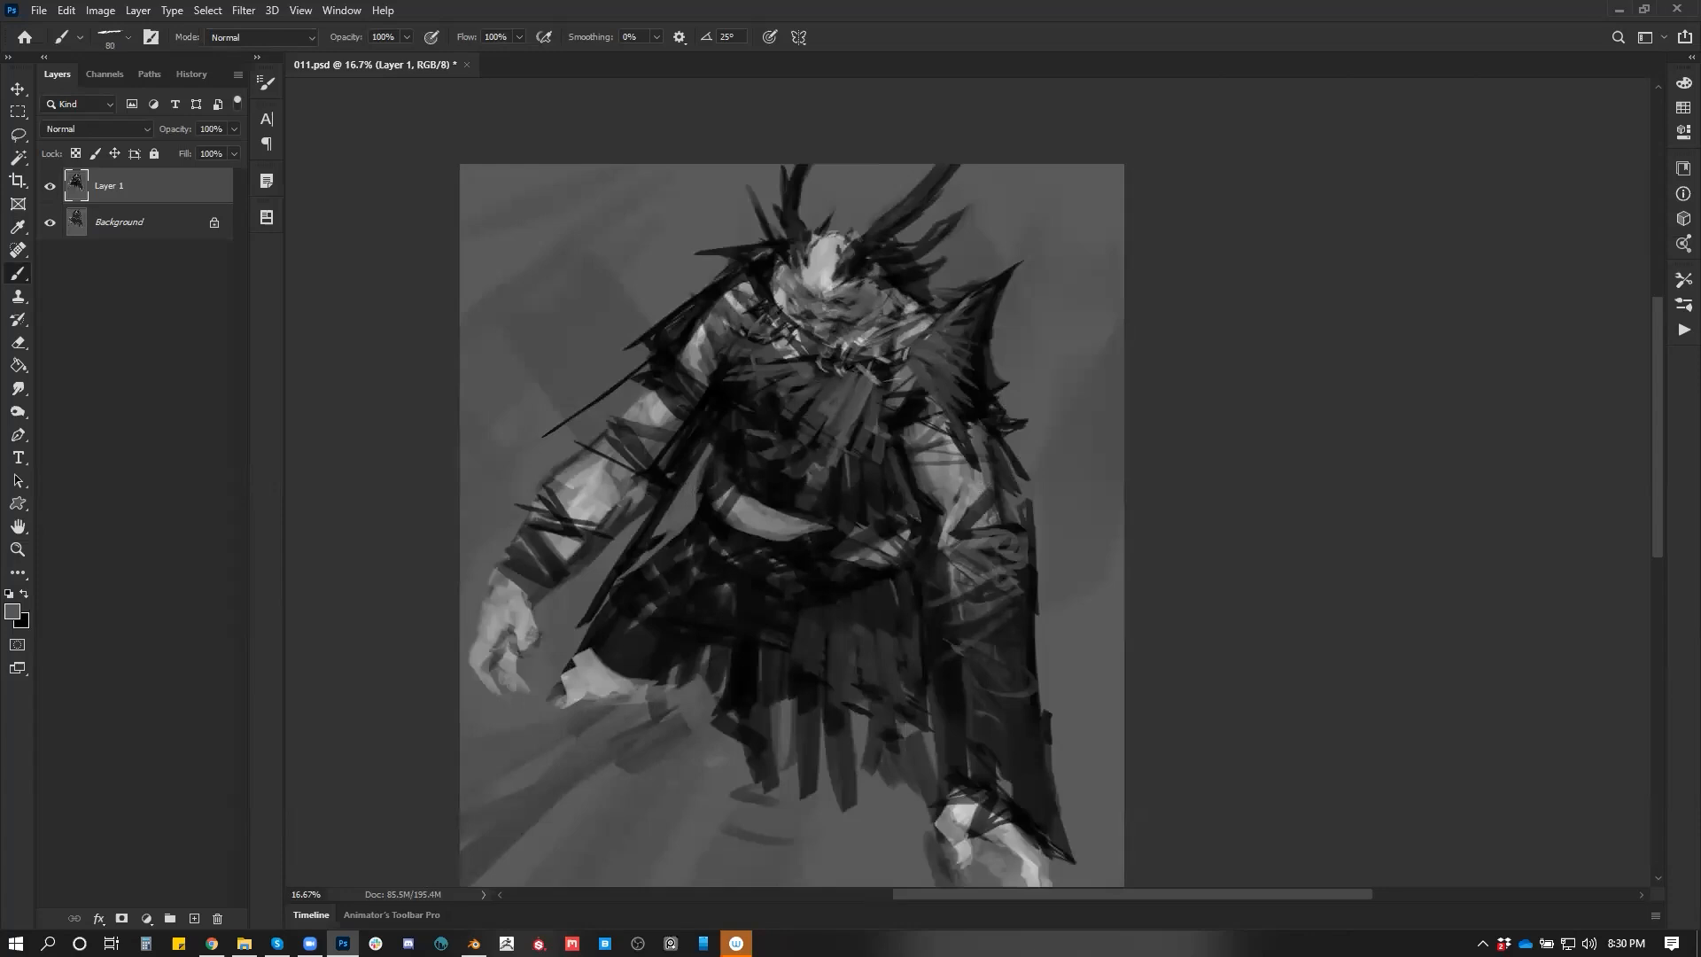
drag(821, 426, 798, 459)
drag(783, 400, 765, 413)
Flip the canvas and paint a black strap down from the neck beside the shoulder with a 70 px brush
key(d)
alt+click(800, 416)
key(d)
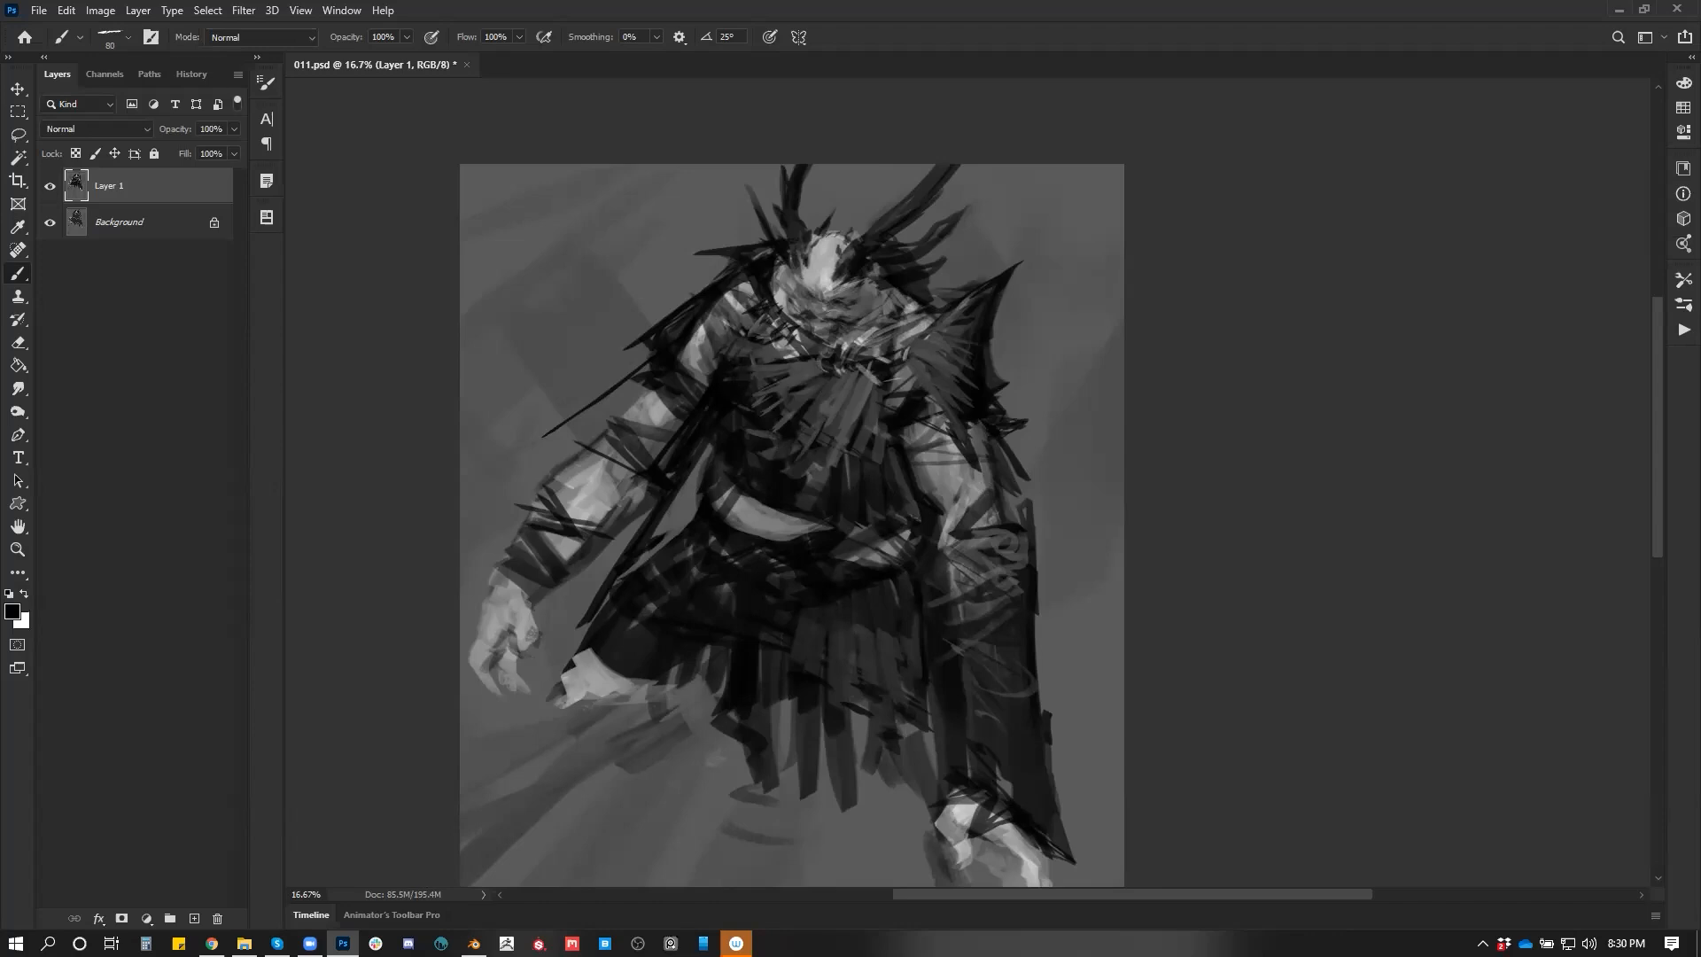
key(ctrl+h)
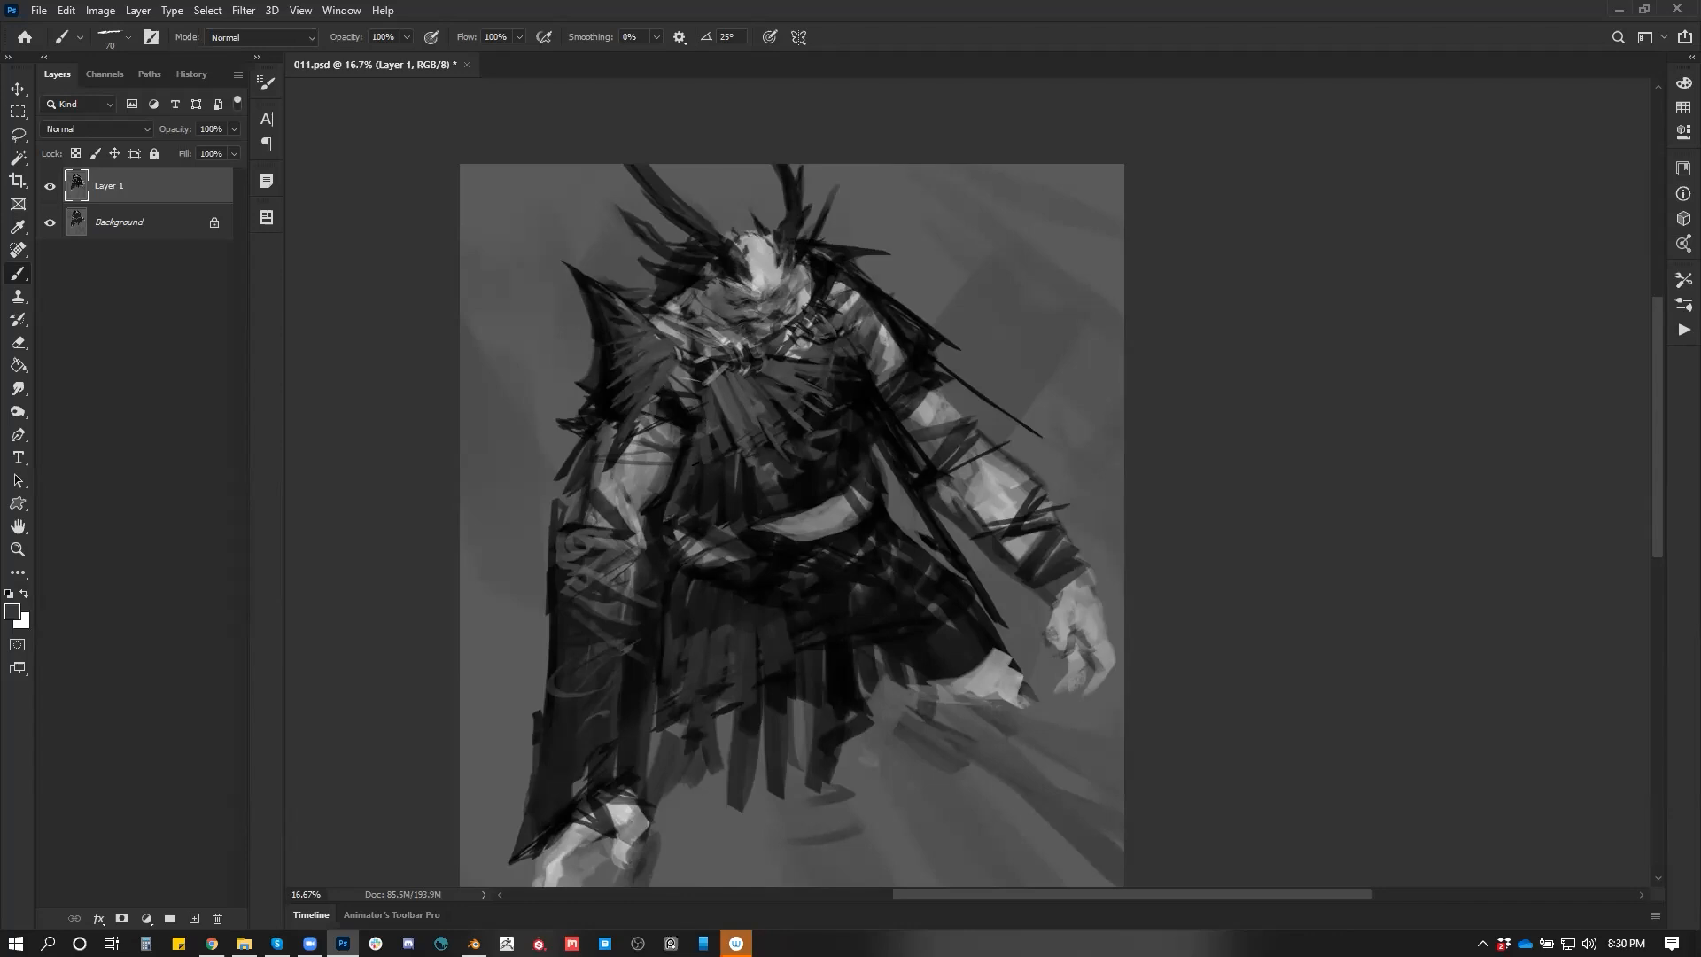
key(d)
drag(681, 301, 698, 357)
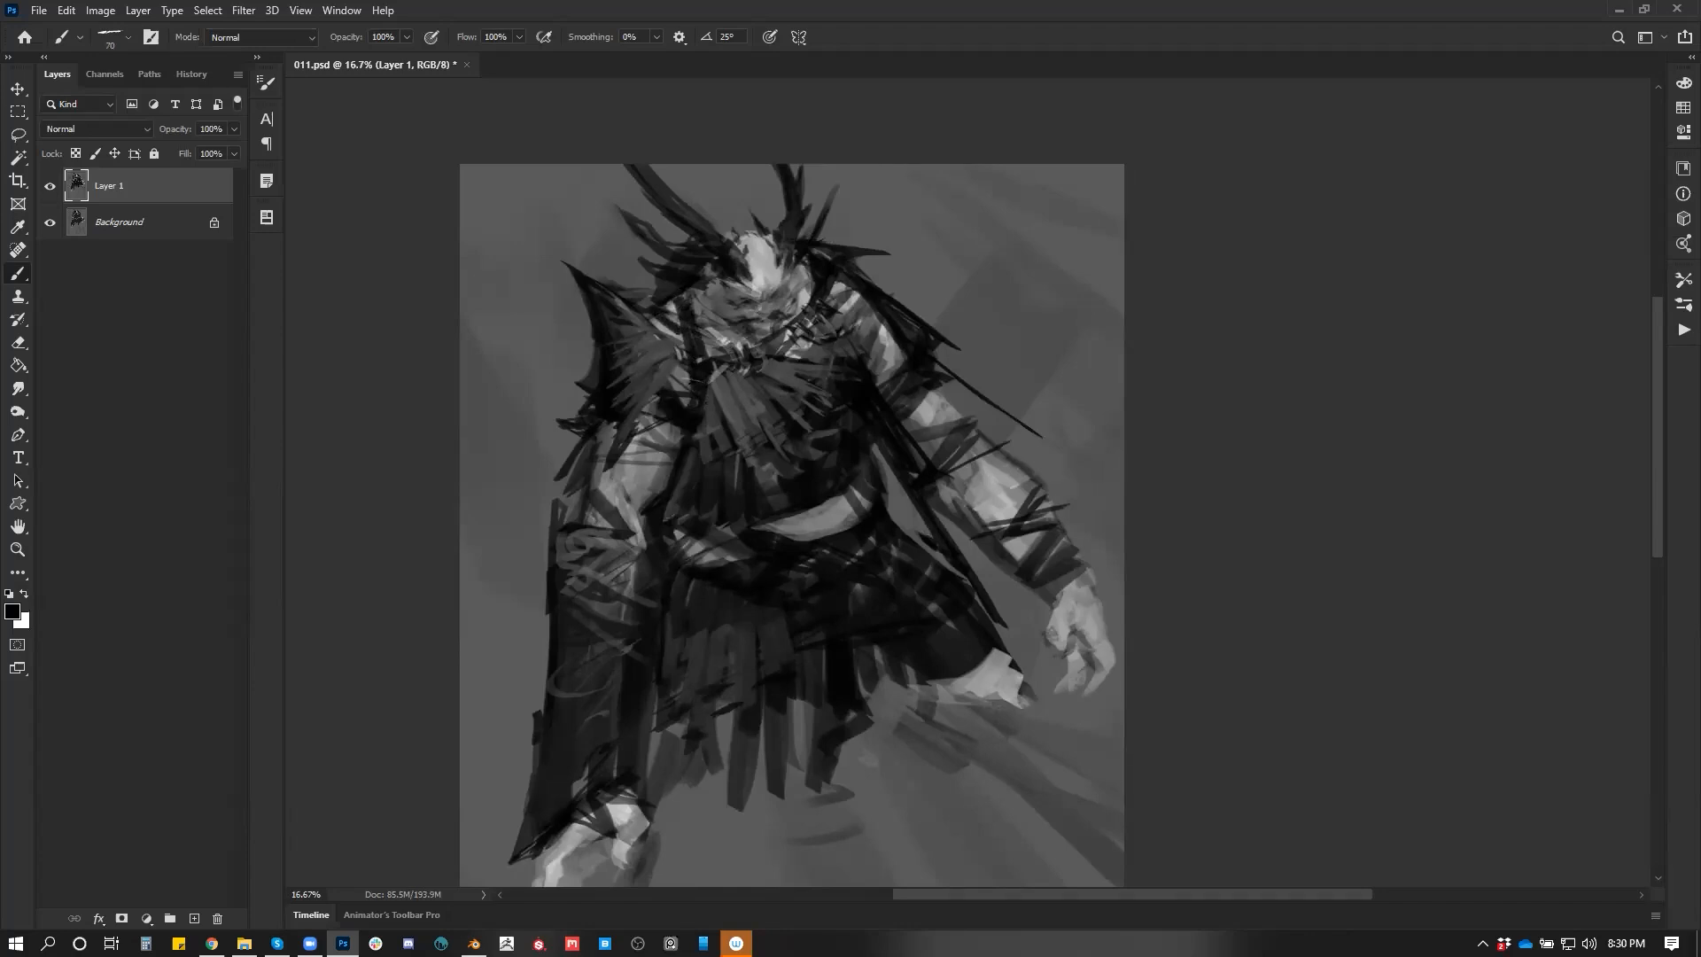
Flip the canvas again, touch up the sleeve and shoulder with dark strokes, and sample a gray from the figure
key(z)
alt+click(801, 451)
key(ctrl+shift+h)
key(b)
key(z)
click(1042, 407)
click(1043, 407)
drag(1044, 335, 942, 449)
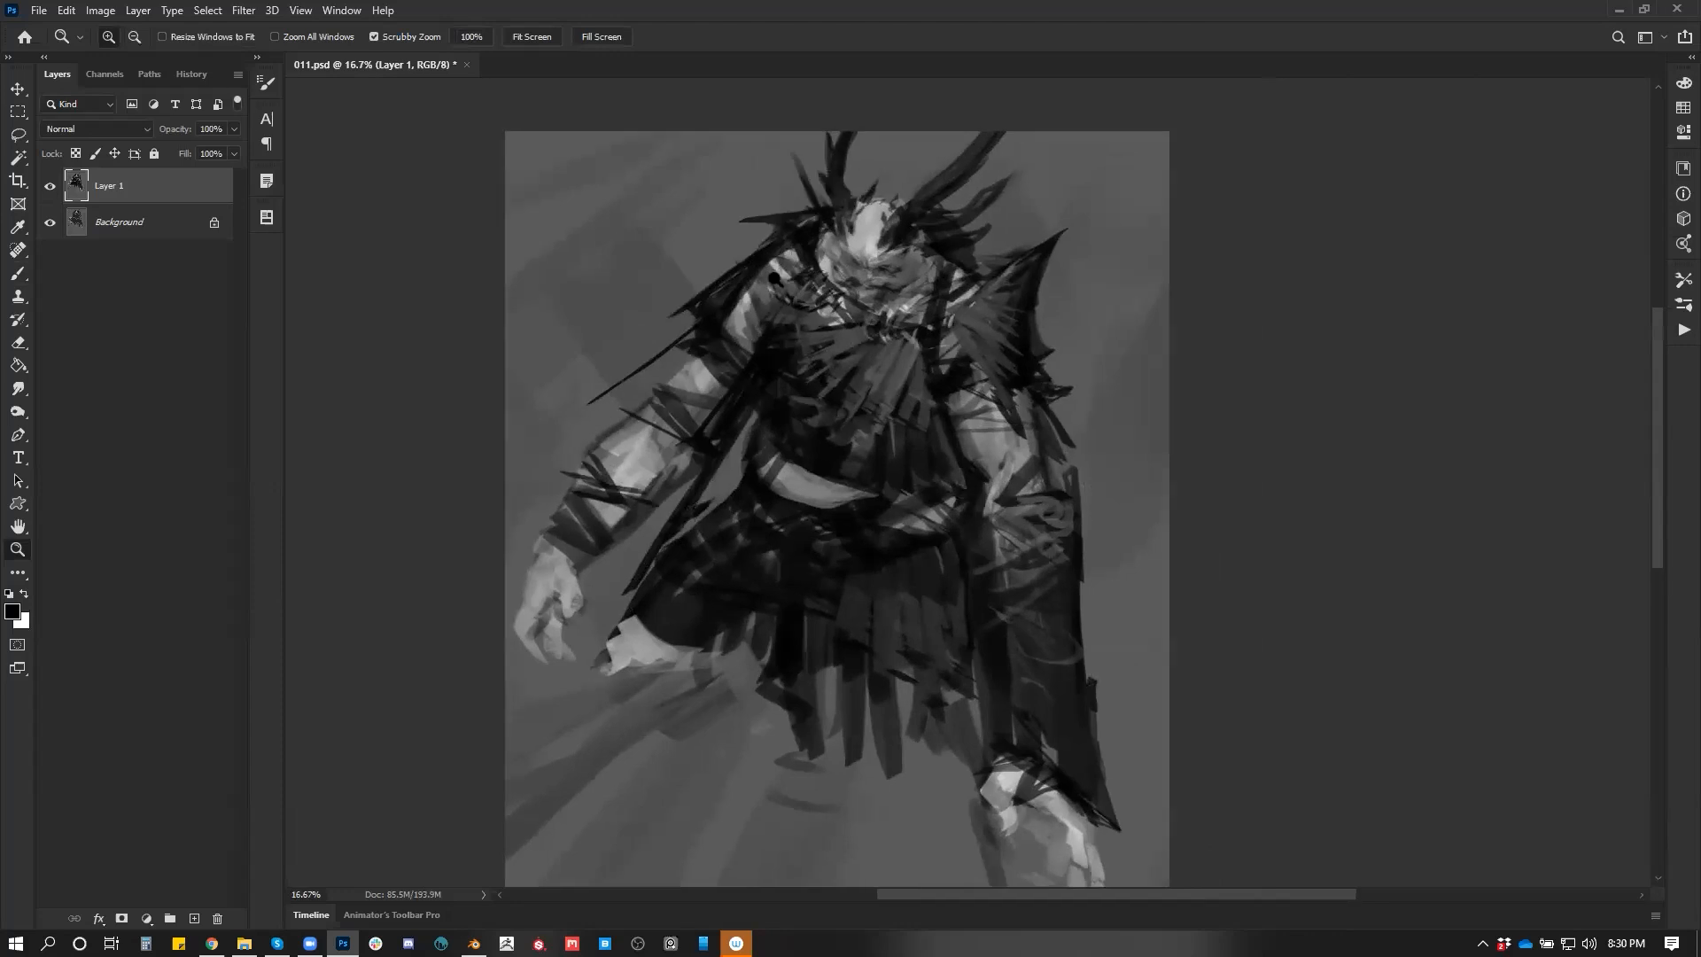
key(b)
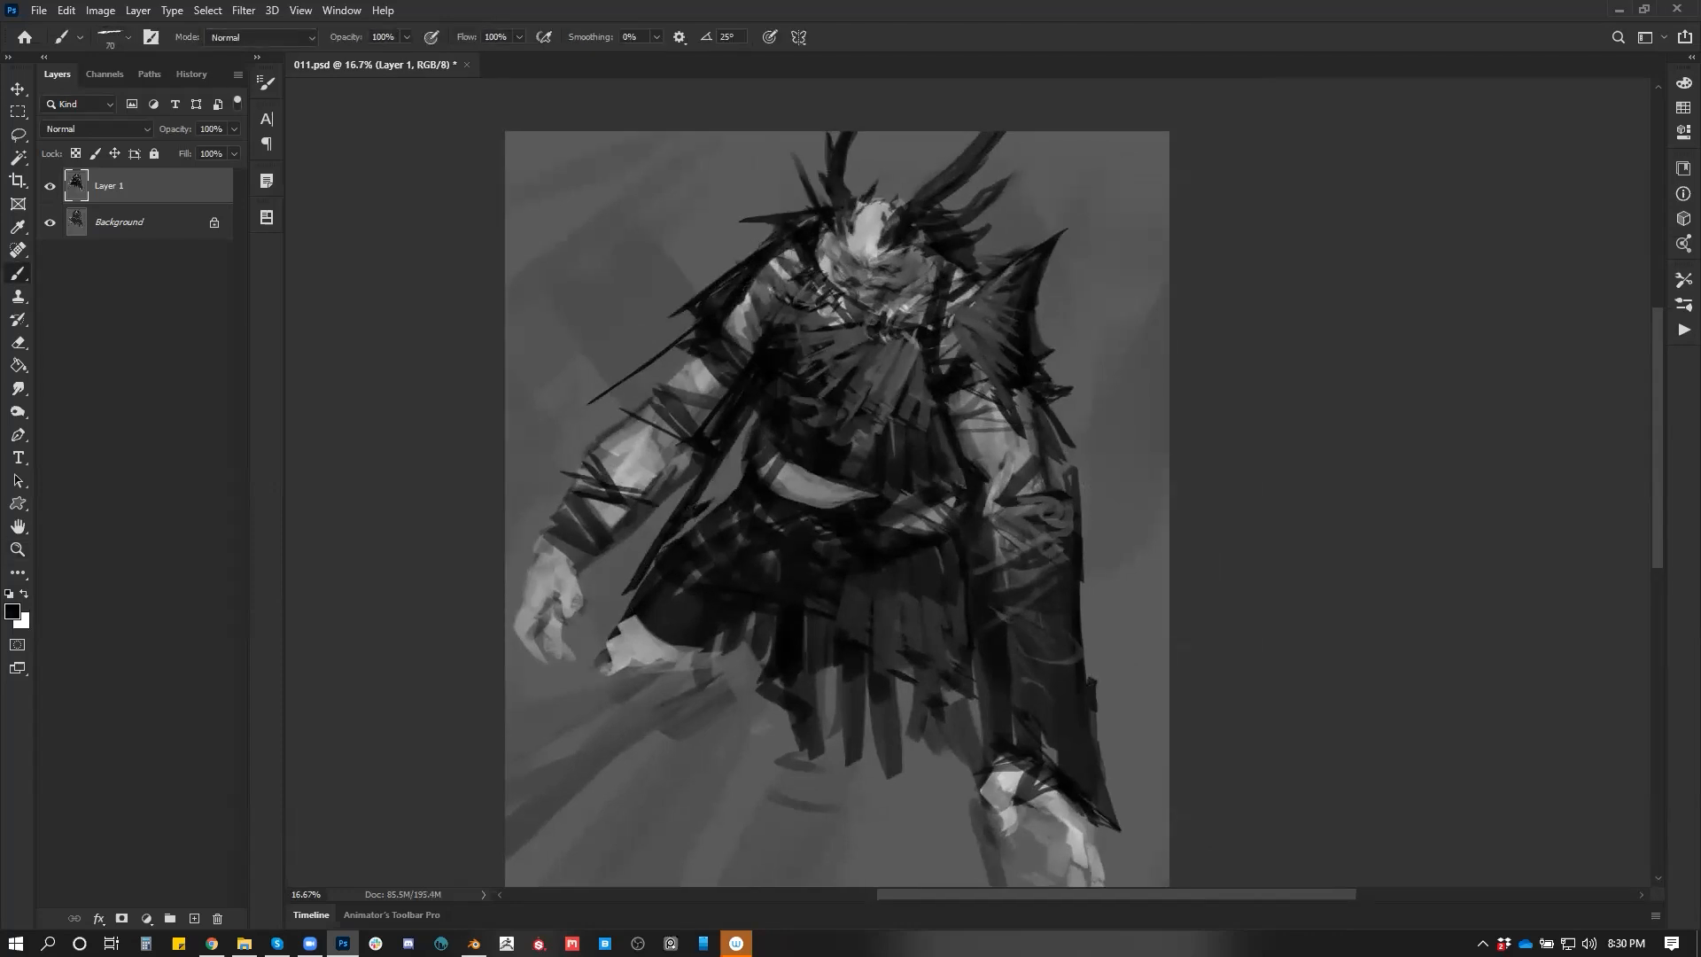
drag(689, 476, 703, 366)
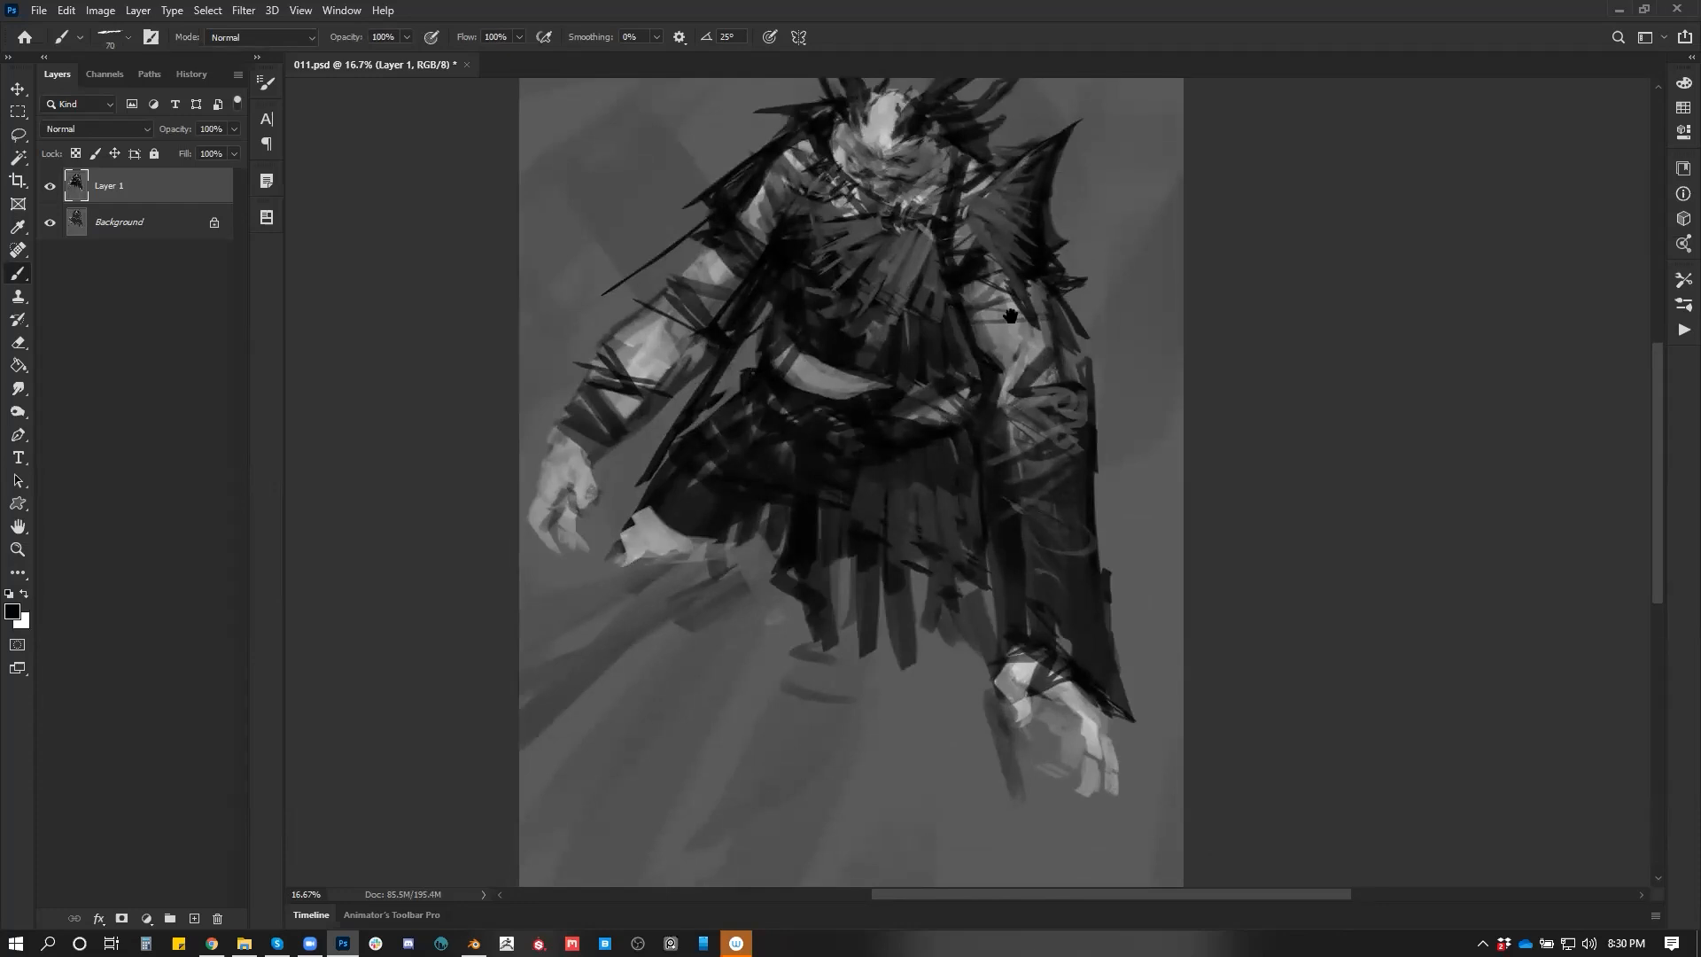
drag(1002, 319, 942, 395)
drag(1002, 335, 1036, 327)
mouse_move(1010, 189)
mouse_down()
mouse_move(958, 241)
mouse_move(949, 221)
mouse_up()
alt+click(957, 248)
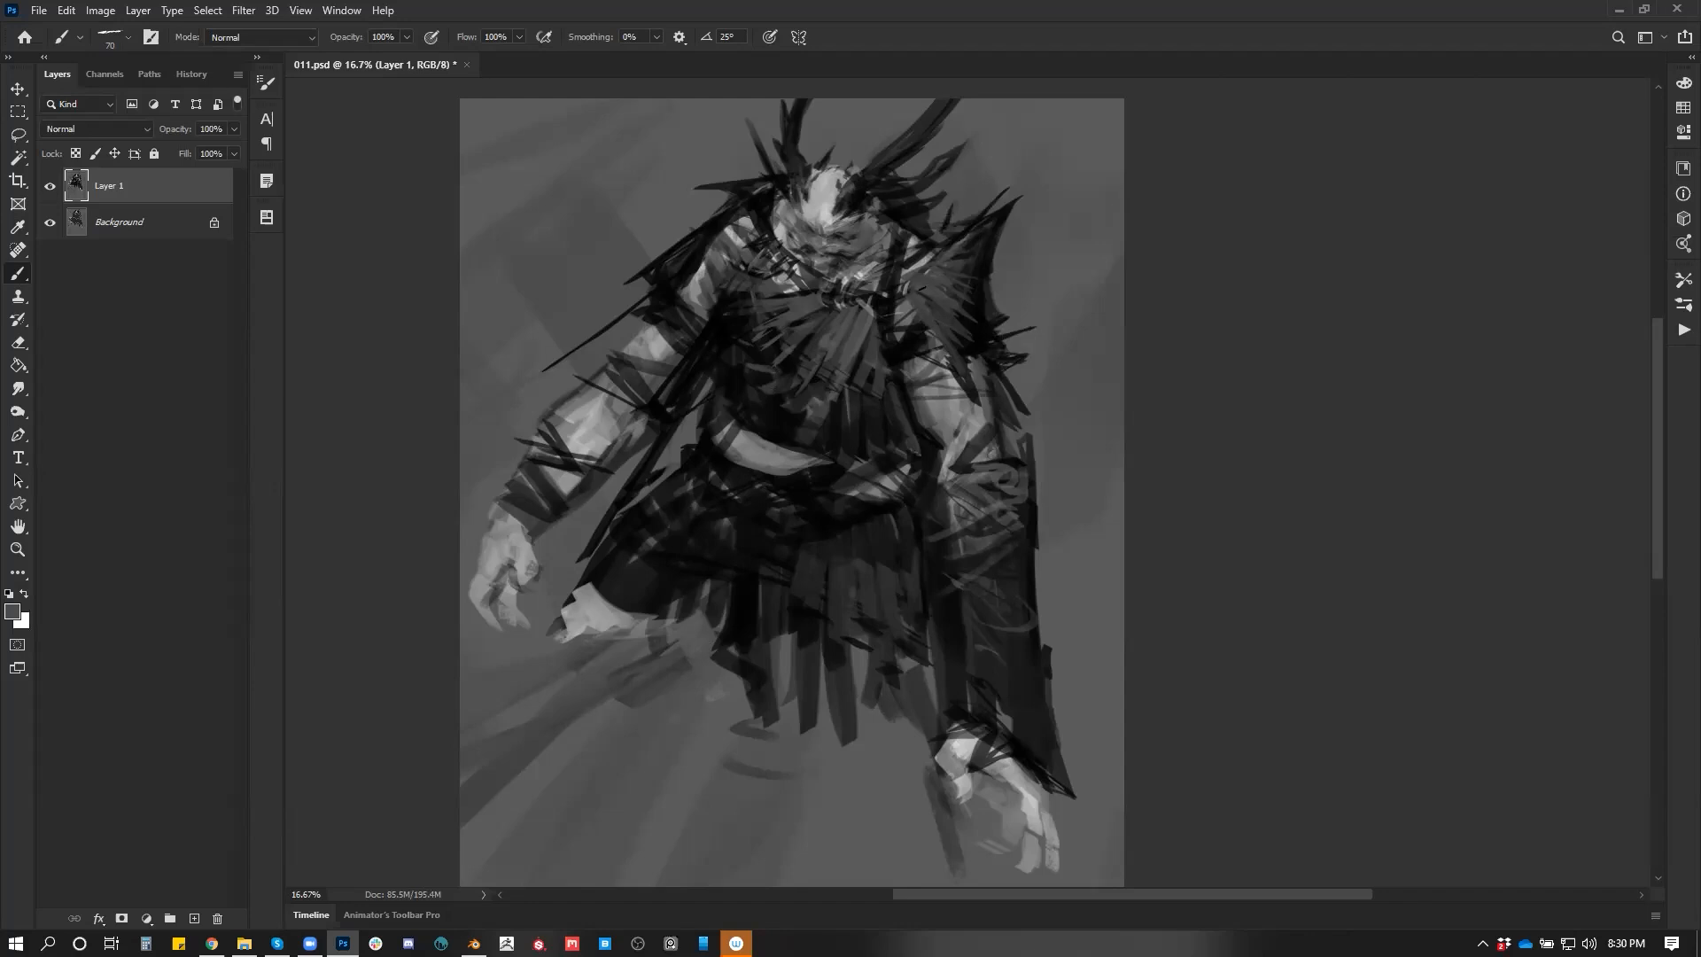
Flip the canvas and darken the strap beside the neck with black strokes, undoing one stray stroke
key(z)
alt+click(854, 377)
key(ctrl+shift+h)
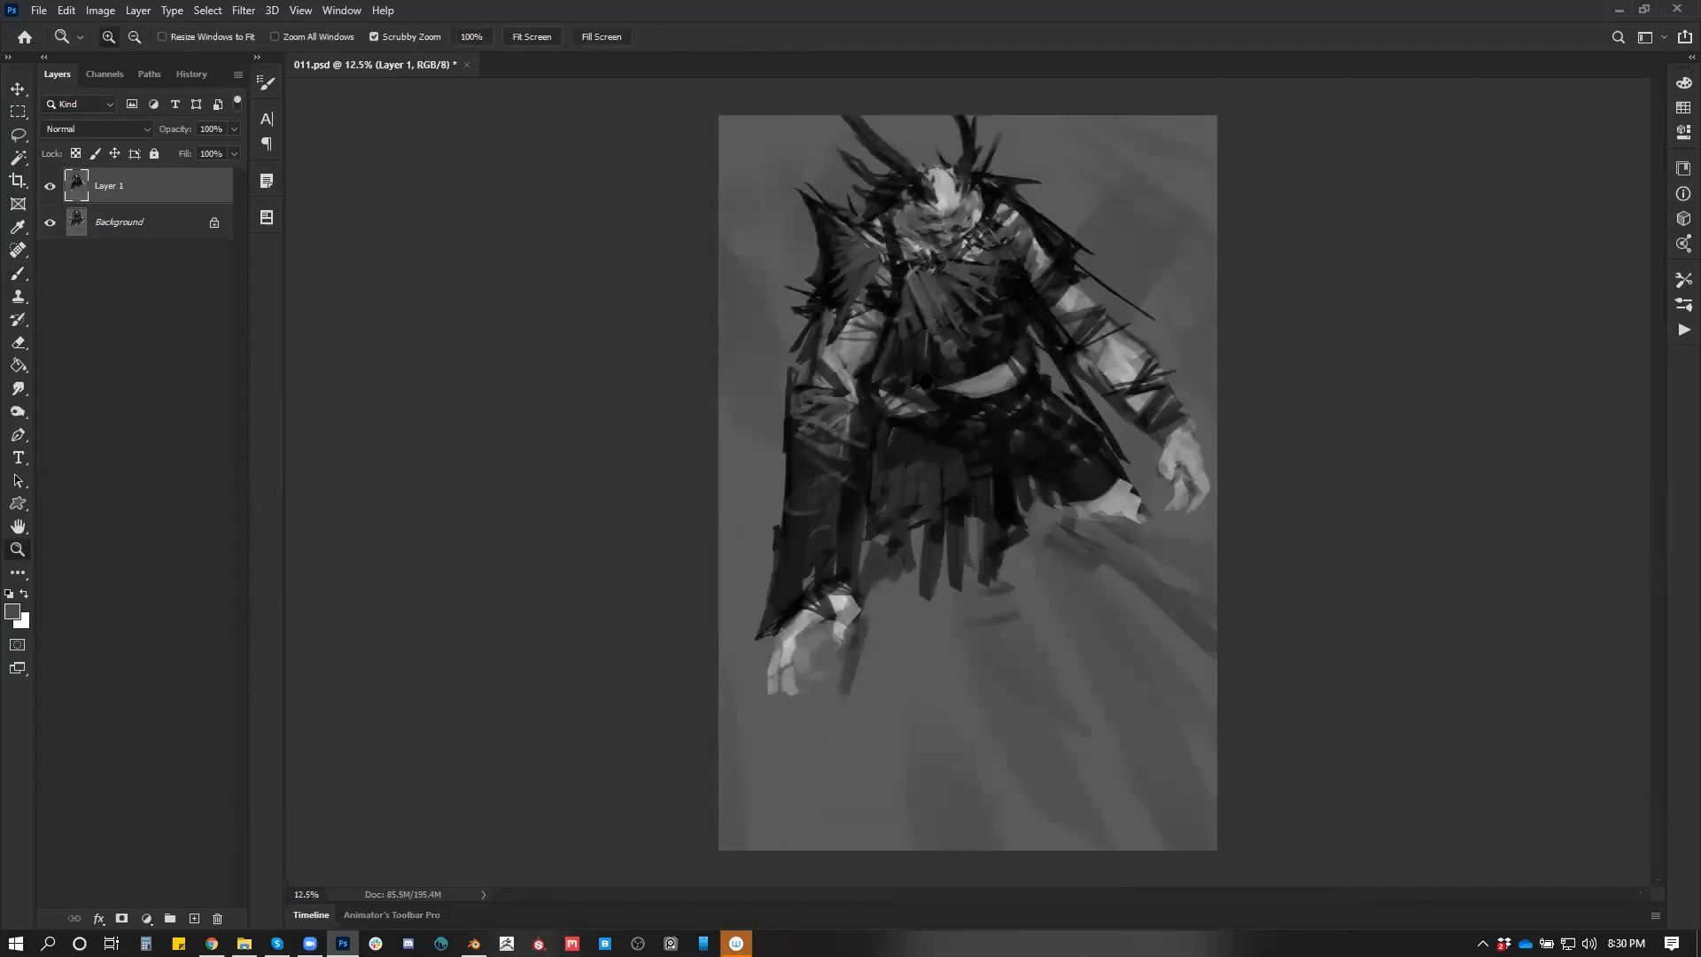
click(912, 329)
click(899, 295)
key(b)
key(d)
drag(870, 204, 800, 303)
key(ctrl+z)
mouse_move(864, 207)
mouse_down()
mouse_move(798, 314)
mouse_move(846, 239)
mouse_up()
Paint light gray and white wrapping strokes around the elbow of the cloaked arm
key(z)
alt+click(1018, 360)
mouse_move(1167, 436)
mouse_down()
mouse_move(961, 470)
mouse_move(1049, 399)
mouse_up()
key(b)
alt+click(715, 401)
mouse_move(681, 398)
mouse_down()
mouse_move(697, 418)
mouse_move(741, 400)
mouse_up()
alt+click(717, 416)
key(d)
key(x)
drag(677, 391, 753, 403)
drag(672, 389, 674, 391)
mouse_move(673, 374)
mouse_down()
mouse_move(713, 402)
mouse_move(705, 420)
mouse_move(729, 421)
mouse_up()
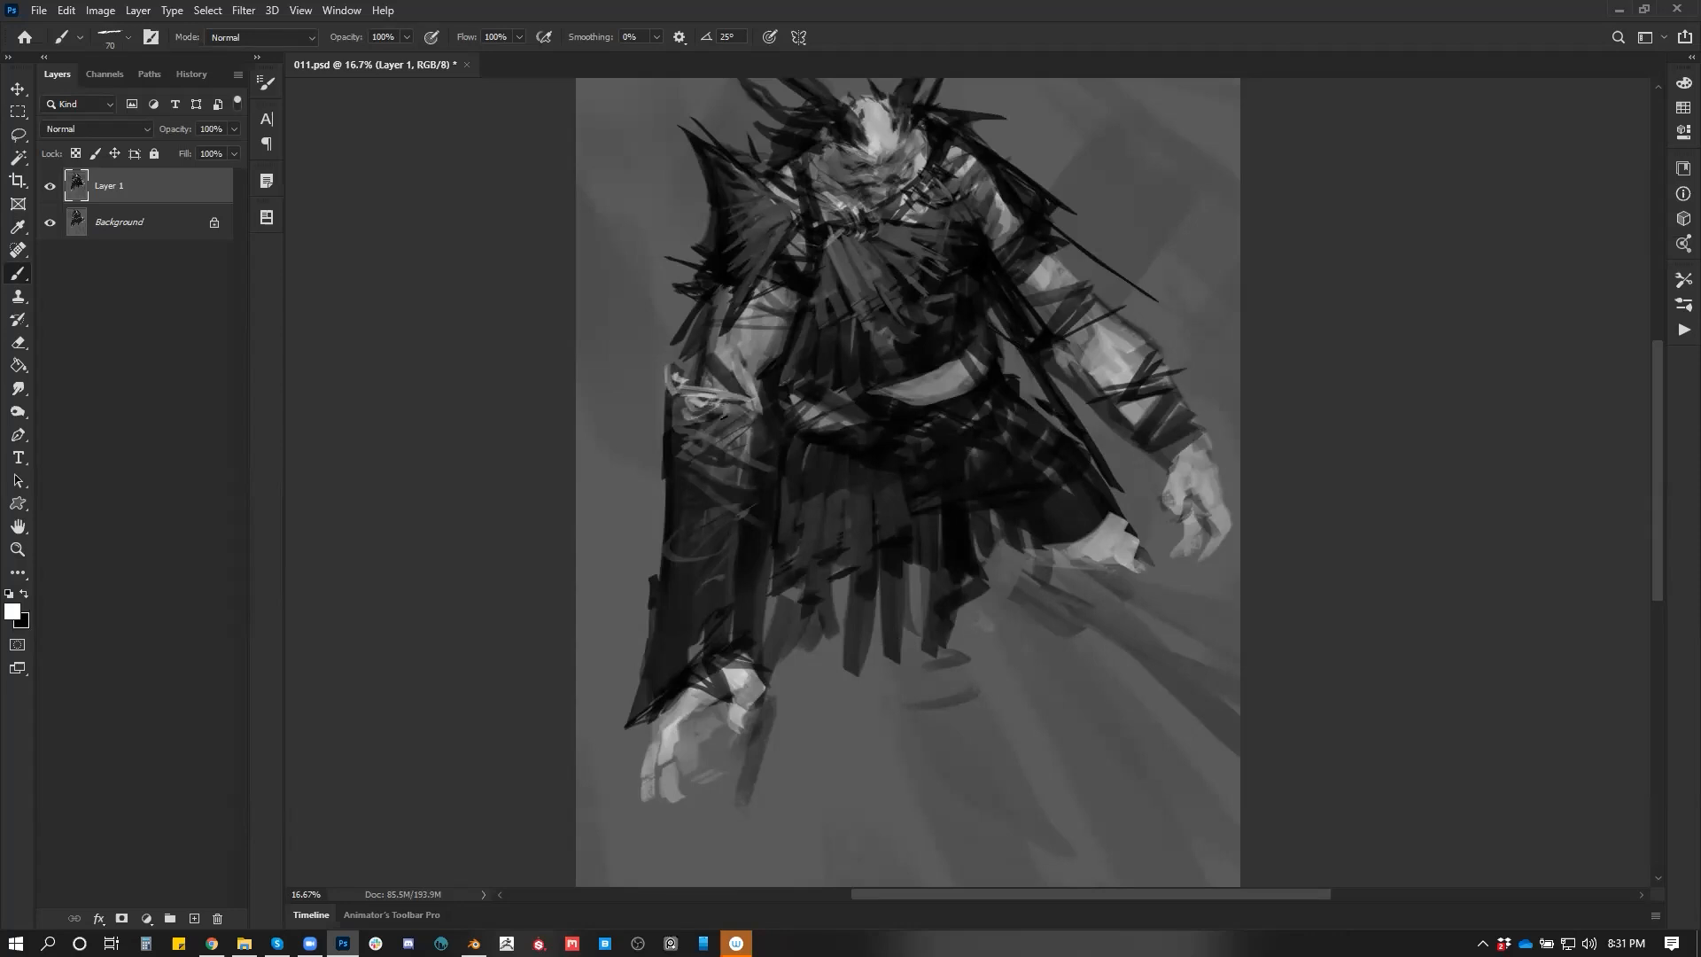
Create a new layer and sketch a flat dark ellipse on the empty ground below the skirt
scroll(855, 558, down, 5)
scroll(865, 368, right, 2)
ctrl+click(816, 407)
key(x)
key(ctrl+alt+shift+n)
mouse_move(1101, 380)
mouse_down()
mouse_move(835, 414)
mouse_move(1132, 369)
mouse_move(776, 426)
mouse_move(1151, 376)
mouse_up()
Place a white light spot above the ellipse and give it a glow with a 250 px soft round brush
key(x)
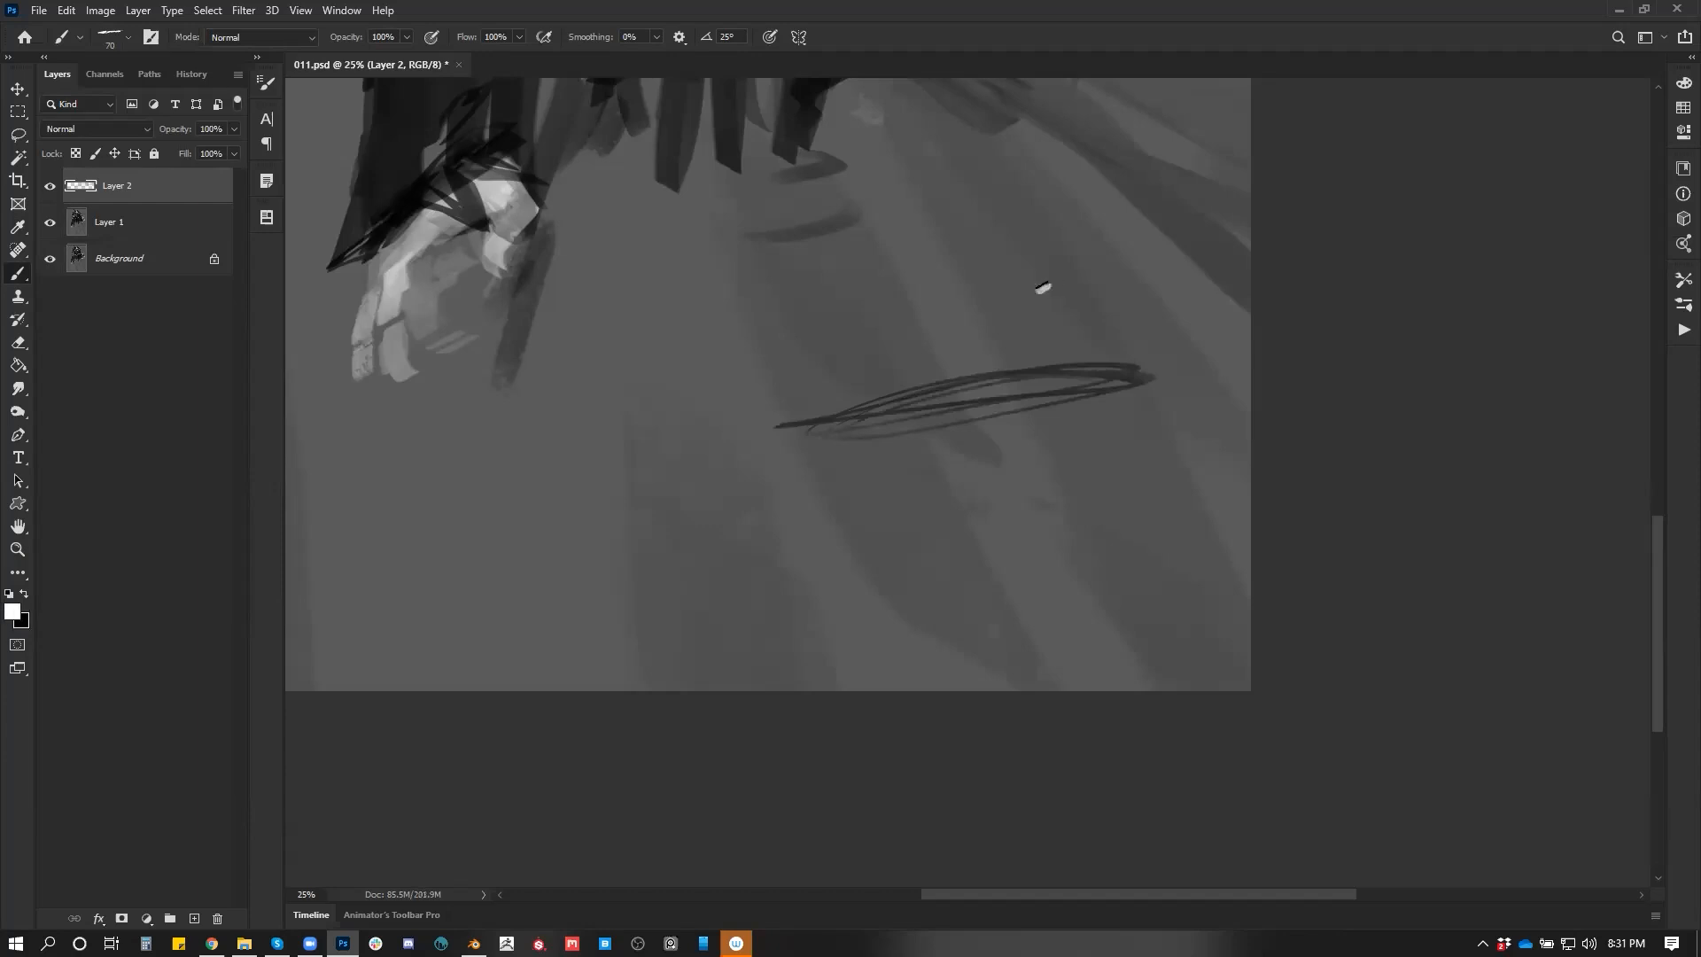
right_click(1044, 285)
click(1327, 666)
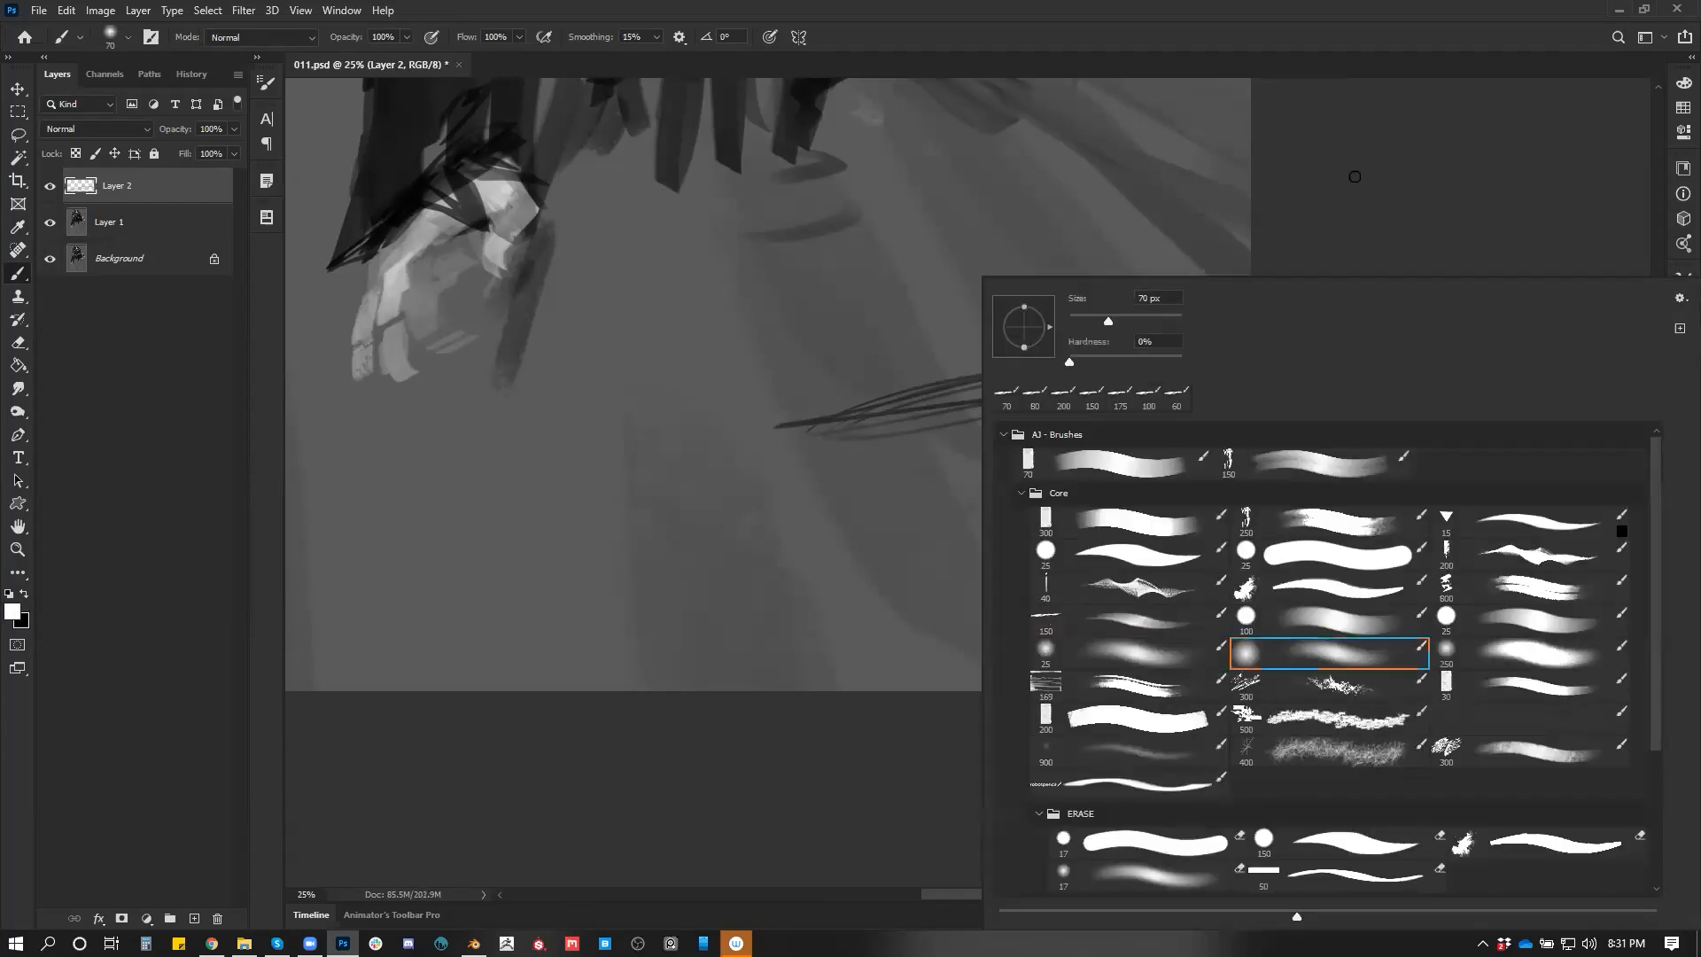
key(Return)
key(])
key(])
key(])
click(1048, 285)
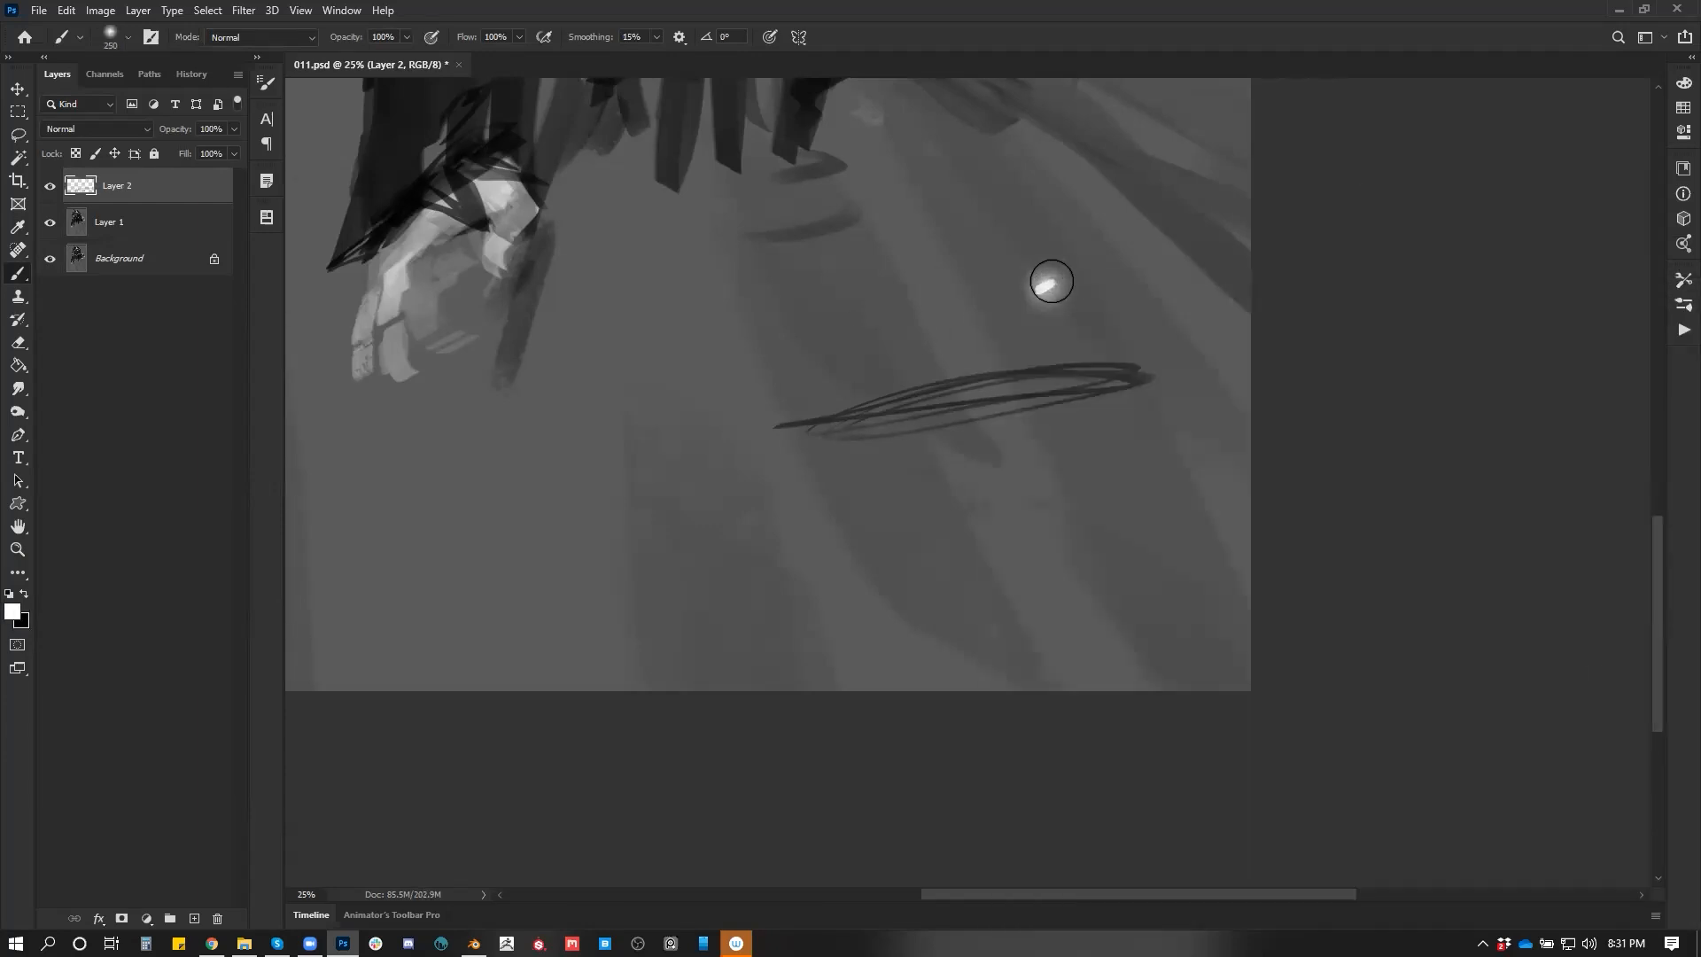
Paint a soft white beam from the light spot down to a bright patch on the ellipse
key(])
key(])
key(])
mouse_move(1038, 285)
mouse_down()
mouse_move(1010, 408)
mouse_move(1091, 383)
mouse_move(1040, 381)
mouse_move(1136, 383)
mouse_move(1081, 390)
mouse_up()
key([)
key([)
key([)
key([)
key([)
key([)
key([)
key([)
key([)
key([)
key(])
key(])
key(])
key(])
key(])
key(])
key(])
key(])
key(])
Outline a thin black circle to the left of the ellipse with a much smaller brush
key(bracketleft)
key(bracketleft)
key(bracketleft)
key(bracketleft)
key(bracketleft)
key(bracketleft)
key(bracketleft)
key(bracketleft)
key(bracketleft)
key(bracketleft)
key(bracketleft)
key(bracketleft)
key(bracketleft)
key(bracketleft)
key(bracketleft)
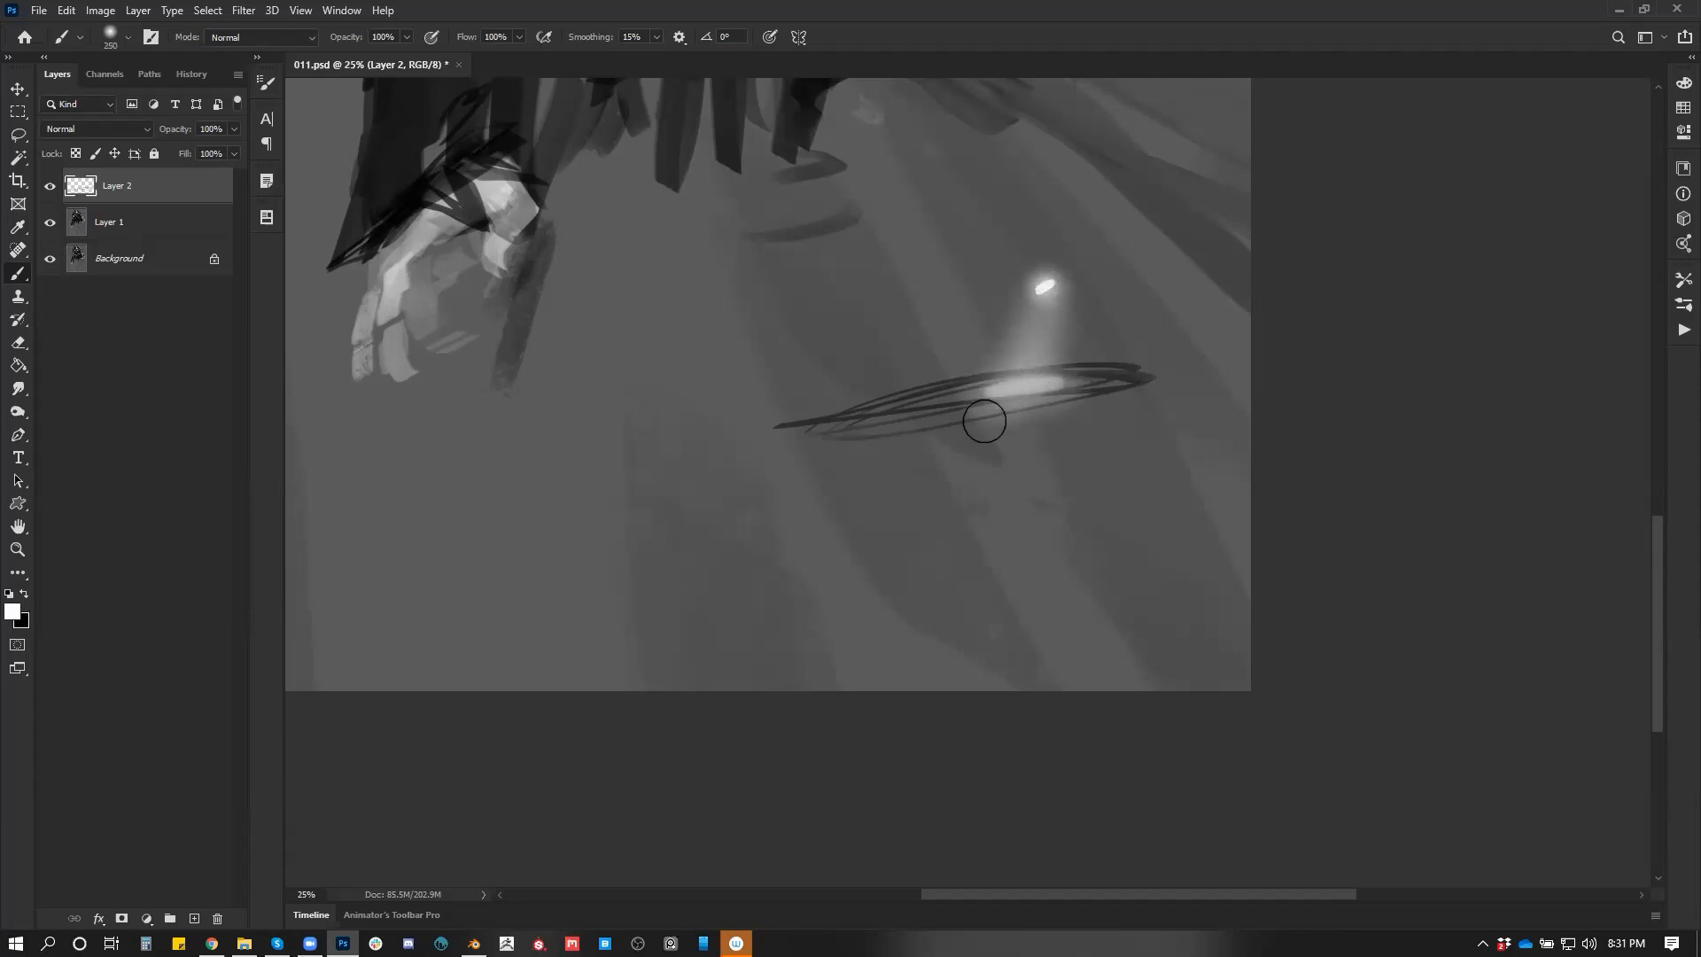
key(x)
drag(723, 303, 634, 324)
Add a soft white highlight inside the circle's right side with a 300 px brush
key(bracketright)
key(bracketright)
key(bracketright)
key(bracketright)
key(bracketright)
key(bracketright)
key(bracketright)
key(bracketright)
key(bracketright)
key(bracketright)
key(bracketright)
key(bracketright)
key(bracketright)
key(bracketright)
key(bracketright)
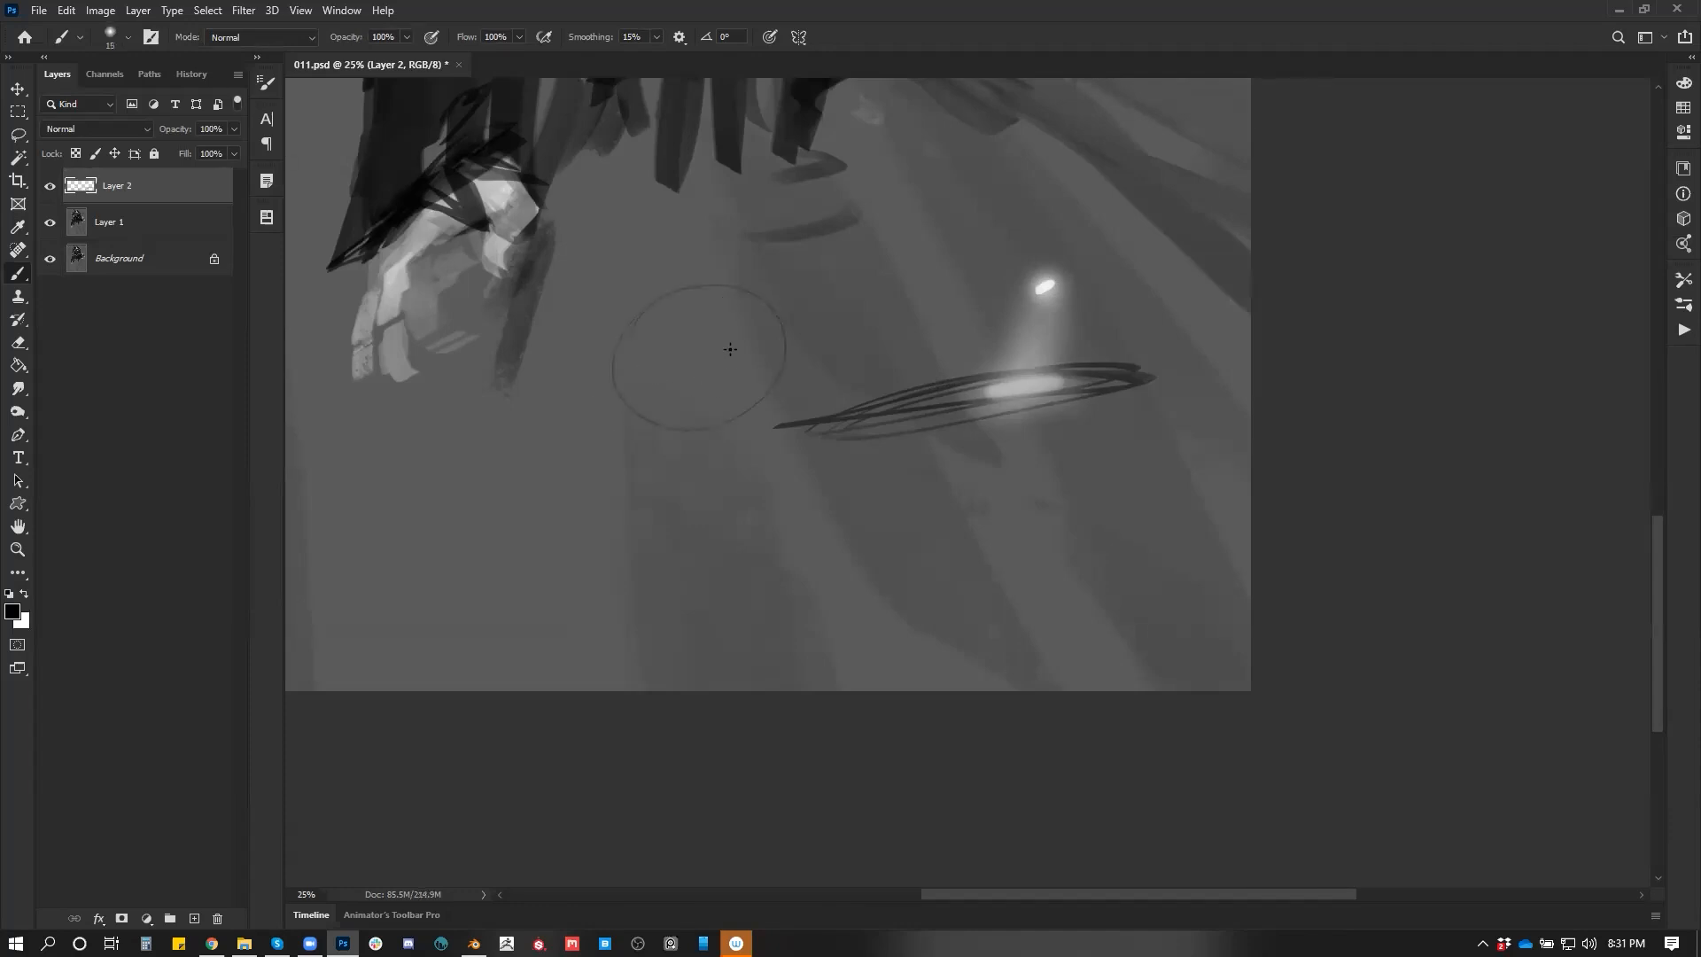
key(x)
click(737, 352)
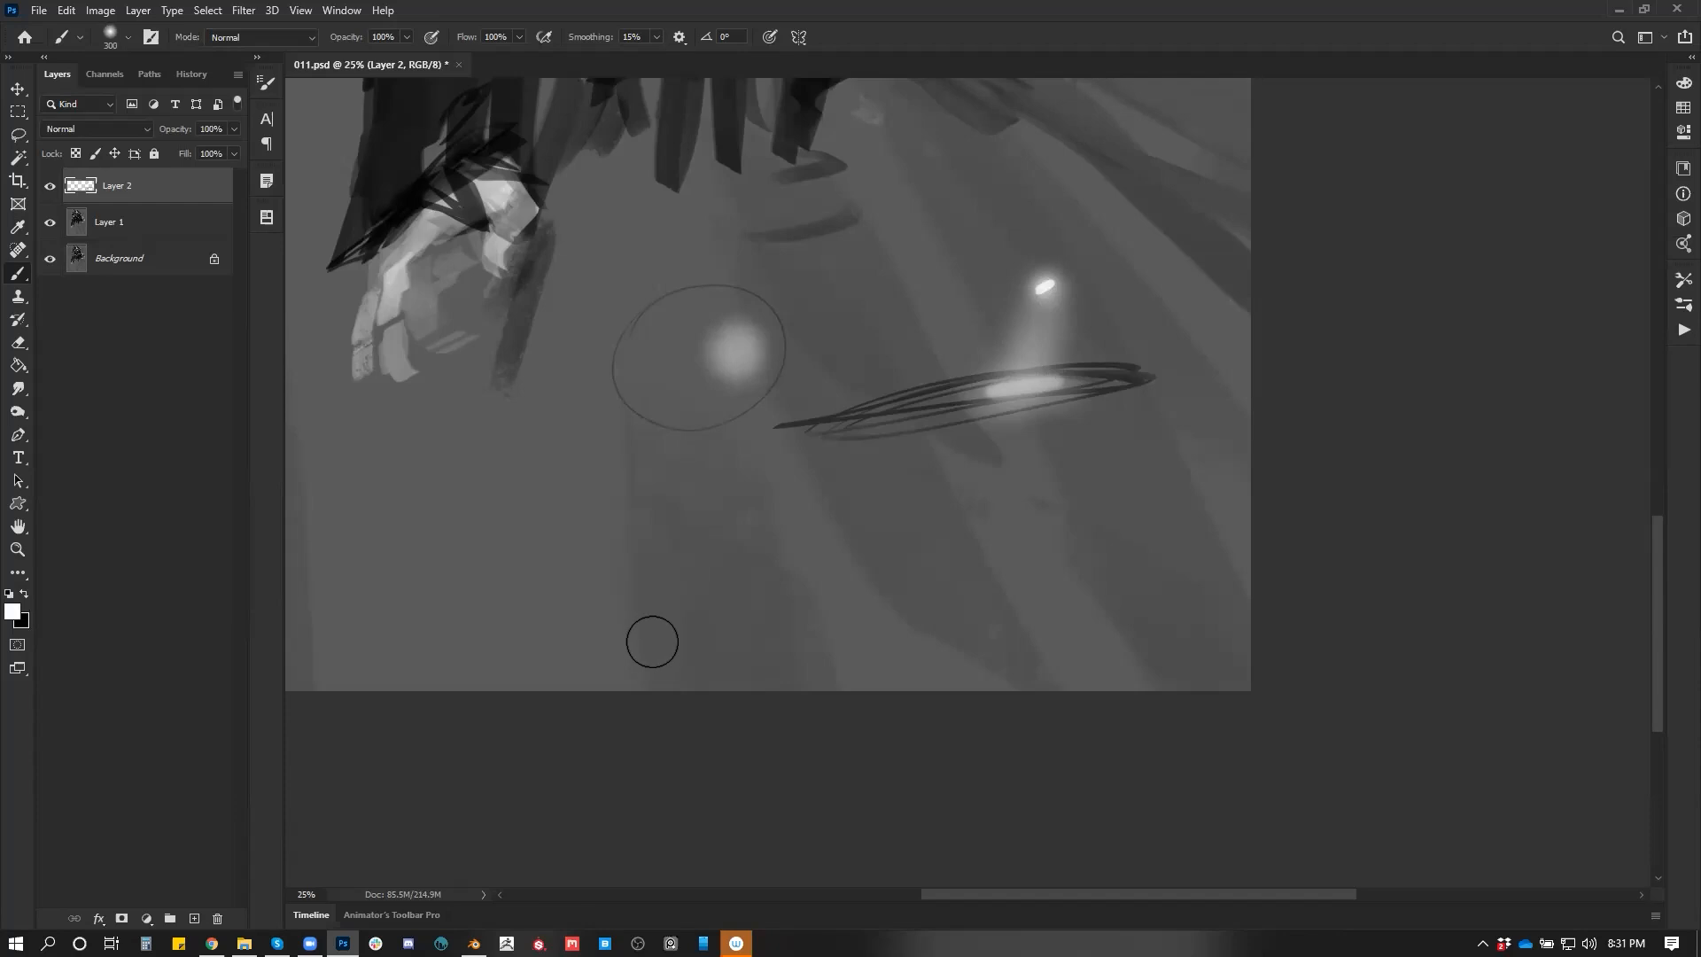
Try sketching a thin white curved path from the light spot around beneath the ellipse with a 25 px brush
key(bracketleft)
key(bracketleft)
key(bracketleft)
key(bracketleft)
key(bracketleft)
key(bracketleft)
key(bracketleft)
key(bracketleft)
key(bracketleft)
key(bracketleft)
key(bracketleft)
key(bracketleft)
key(bracketleft)
key(x)
key(x)
mouse_move(1055, 291)
mouse_down()
mouse_move(1139, 396)
mouse_move(983, 534)
mouse_move(942, 486)
mouse_move(968, 487)
mouse_up()
drag(1053, 355, 987, 403)
key(ctrl+z)
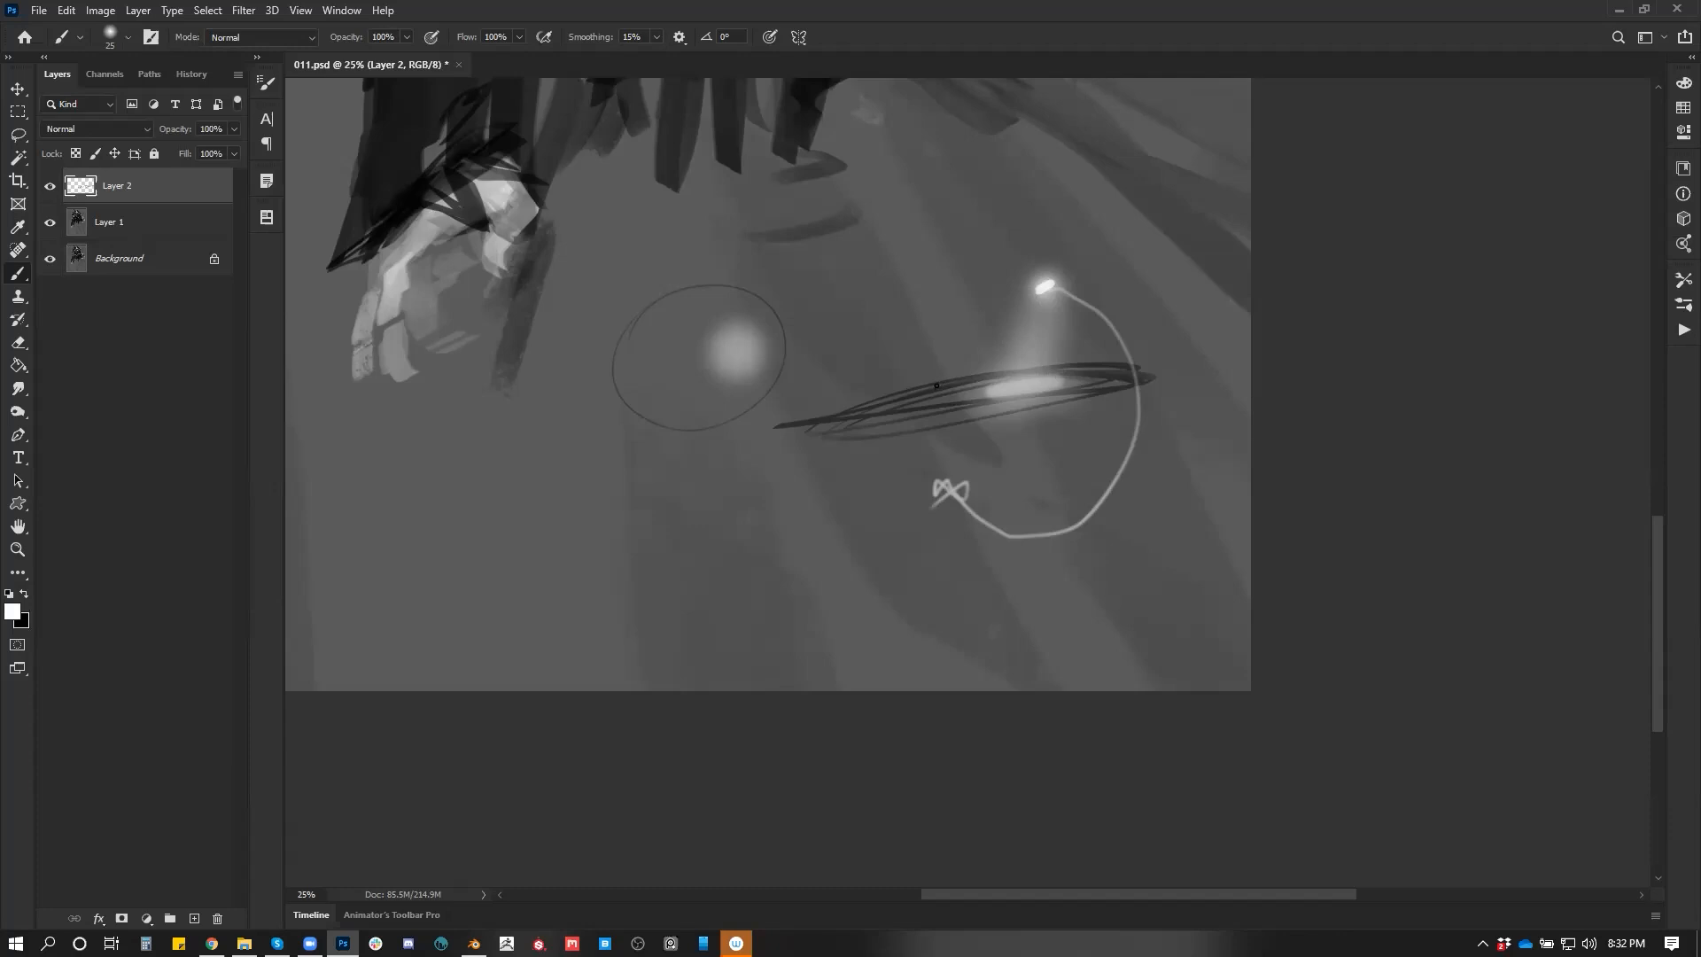
key(ctrl+z)
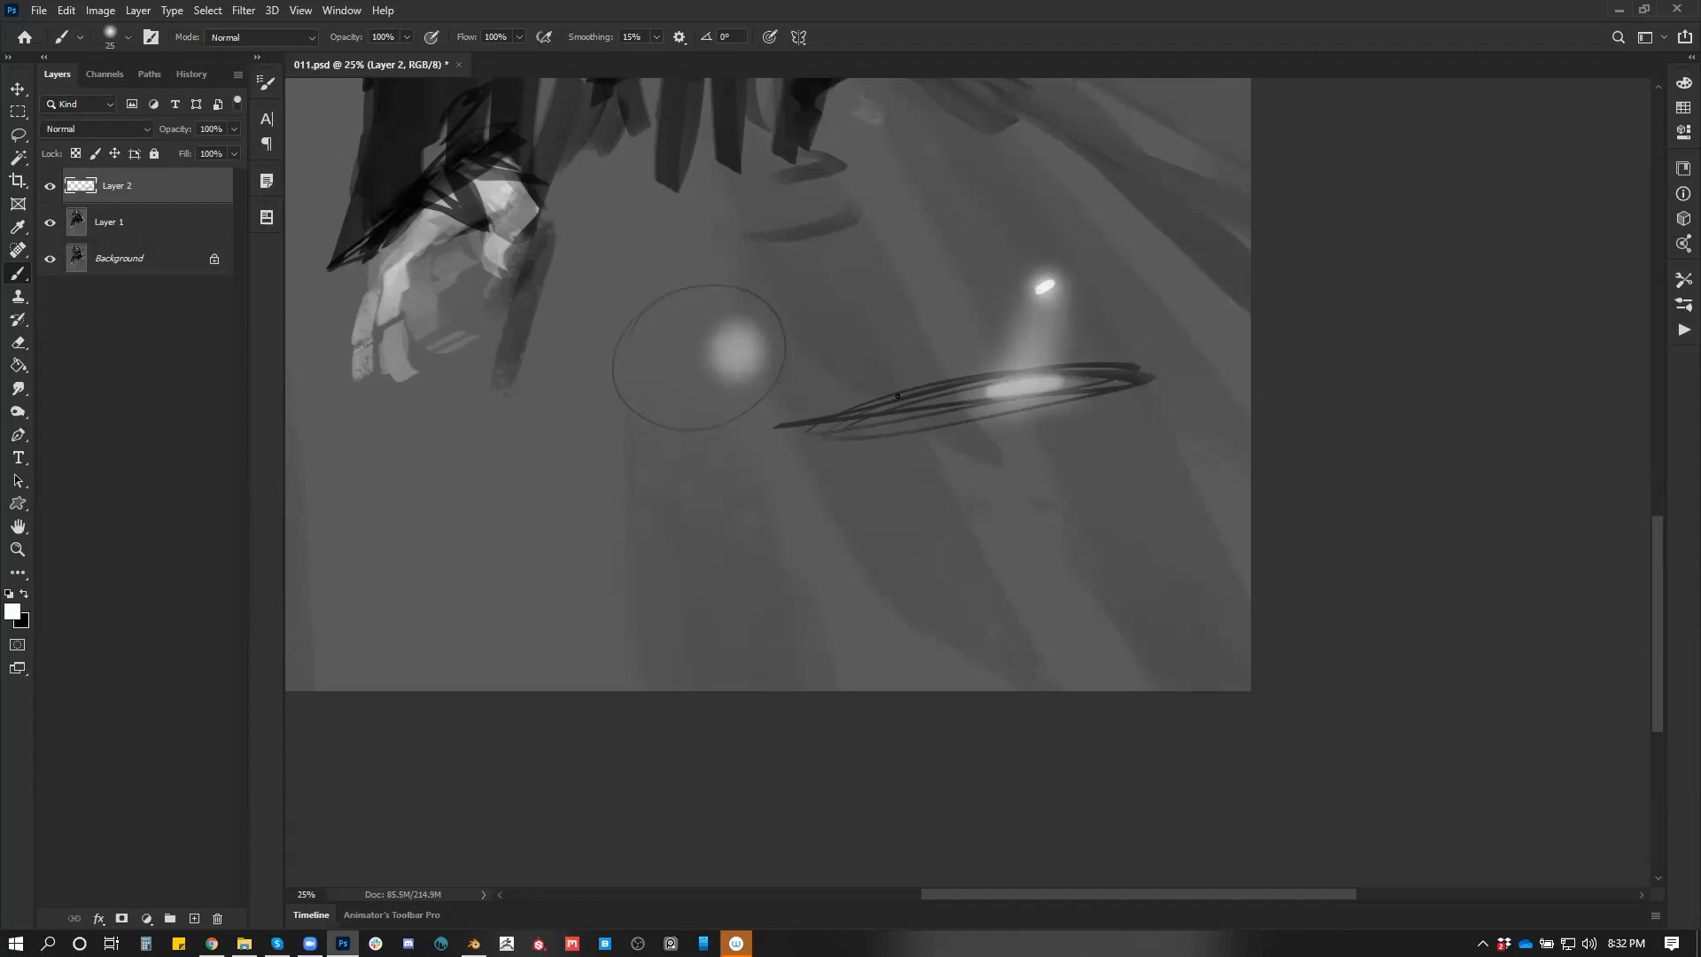
Sketch a thin black arrow from the tiny figure on the ellipse up toward the light spot with a smaller brush
key(x)
key(bracketleft)
drag(866, 372, 961, 312)
Sketch a thin black bent lamp post on the empty ground below the character's hand with a 15 px brush
drag(606, 506, 824, 461)
mouse_move(980, 493)
mouse_down()
mouse_move(899, 460)
mouse_move(907, 446)
mouse_up()
mouse_move(539, 412)
mouse_down()
mouse_move(540, 450)
mouse_move(540, 417)
mouse_move(574, 433)
mouse_up()
key(x)
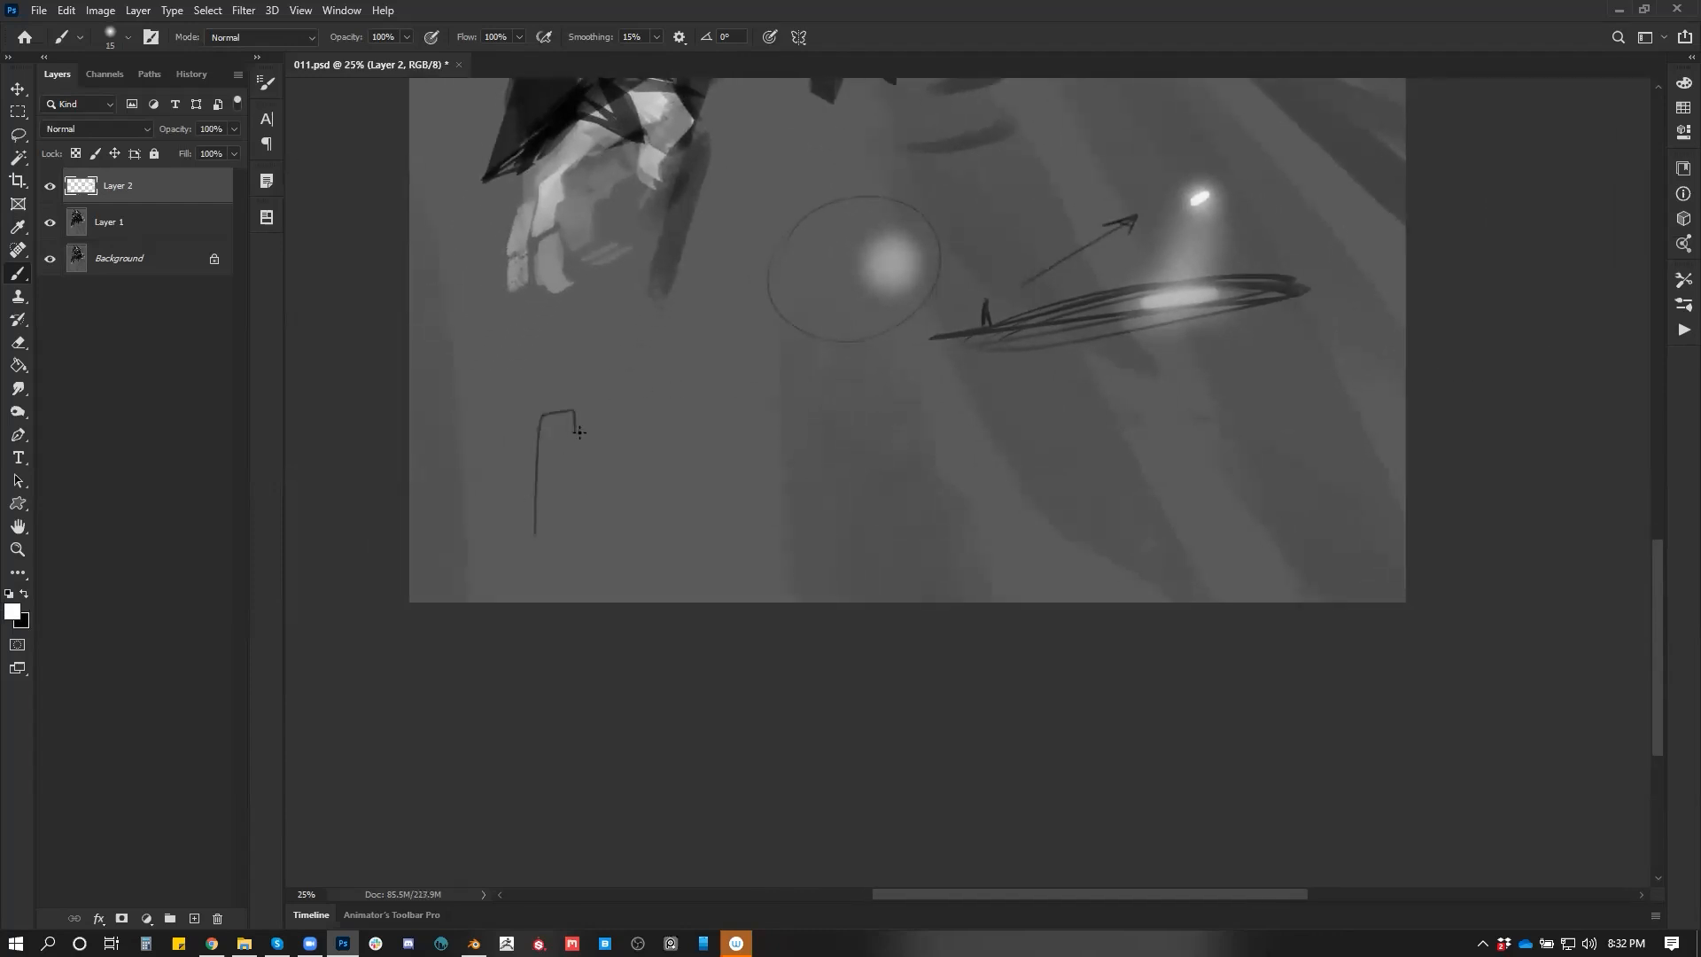
Paint a small white light at the lamp's tip and a soft white glow falling beneath it
key(bracketright)
drag(567, 461, 577, 559)
key(bracketright)
key(bracketright)
key(bracketright)
key(bracketright)
key(bracketright)
key(bracketright)
key(bracketright)
key(bracketright)
key(bracketright)
key(bracketright)
key(bracketright)
key(bracketright)
key(bracketright)
key(bracketright)
Outline a black head and arched shoulders beside the lamp with a 50 px brush, discarding a large circle tried around them
key(x)
key(bracketleft)
key(bracketleft)
key(bracketleft)
key(bracketleft)
key(bracketleft)
key(bracketleft)
key(bracketleft)
key(bracketleft)
key(bracketleft)
key(bracketleft)
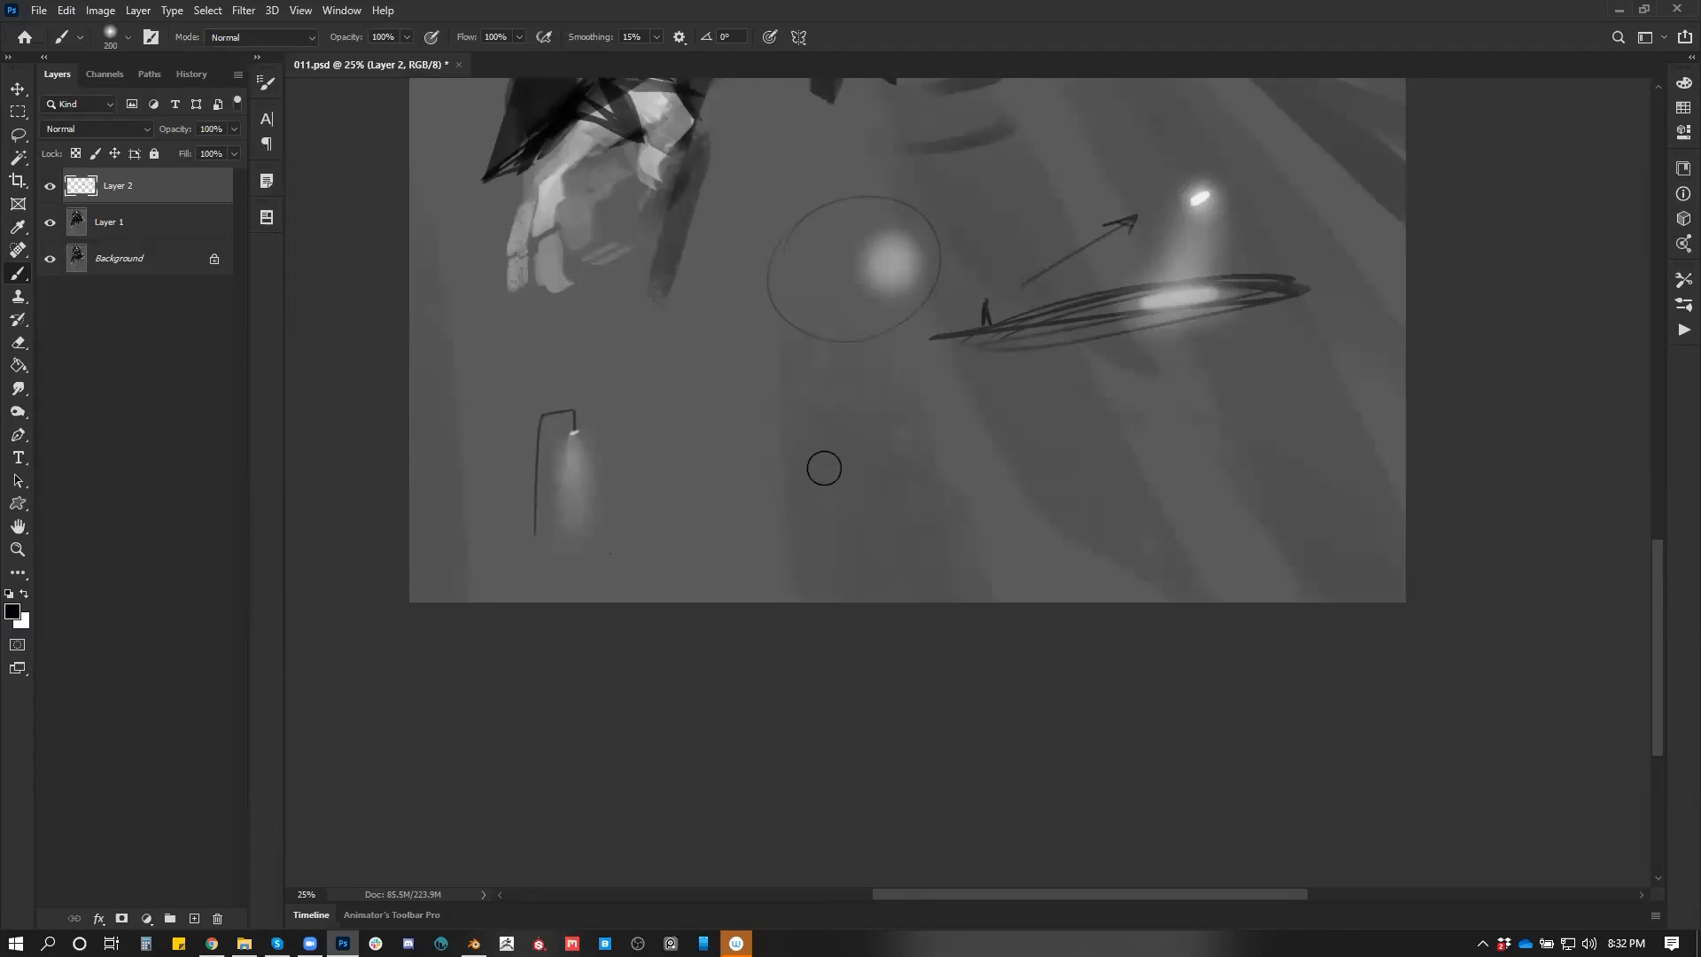
mouse_move(844, 383)
mouse_down()
mouse_move(865, 396)
mouse_move(844, 383)
mouse_up()
mouse_move(873, 455)
mouse_down()
mouse_move(769, 564)
mouse_move(904, 551)
mouse_up()
drag(861, 454, 776, 692)
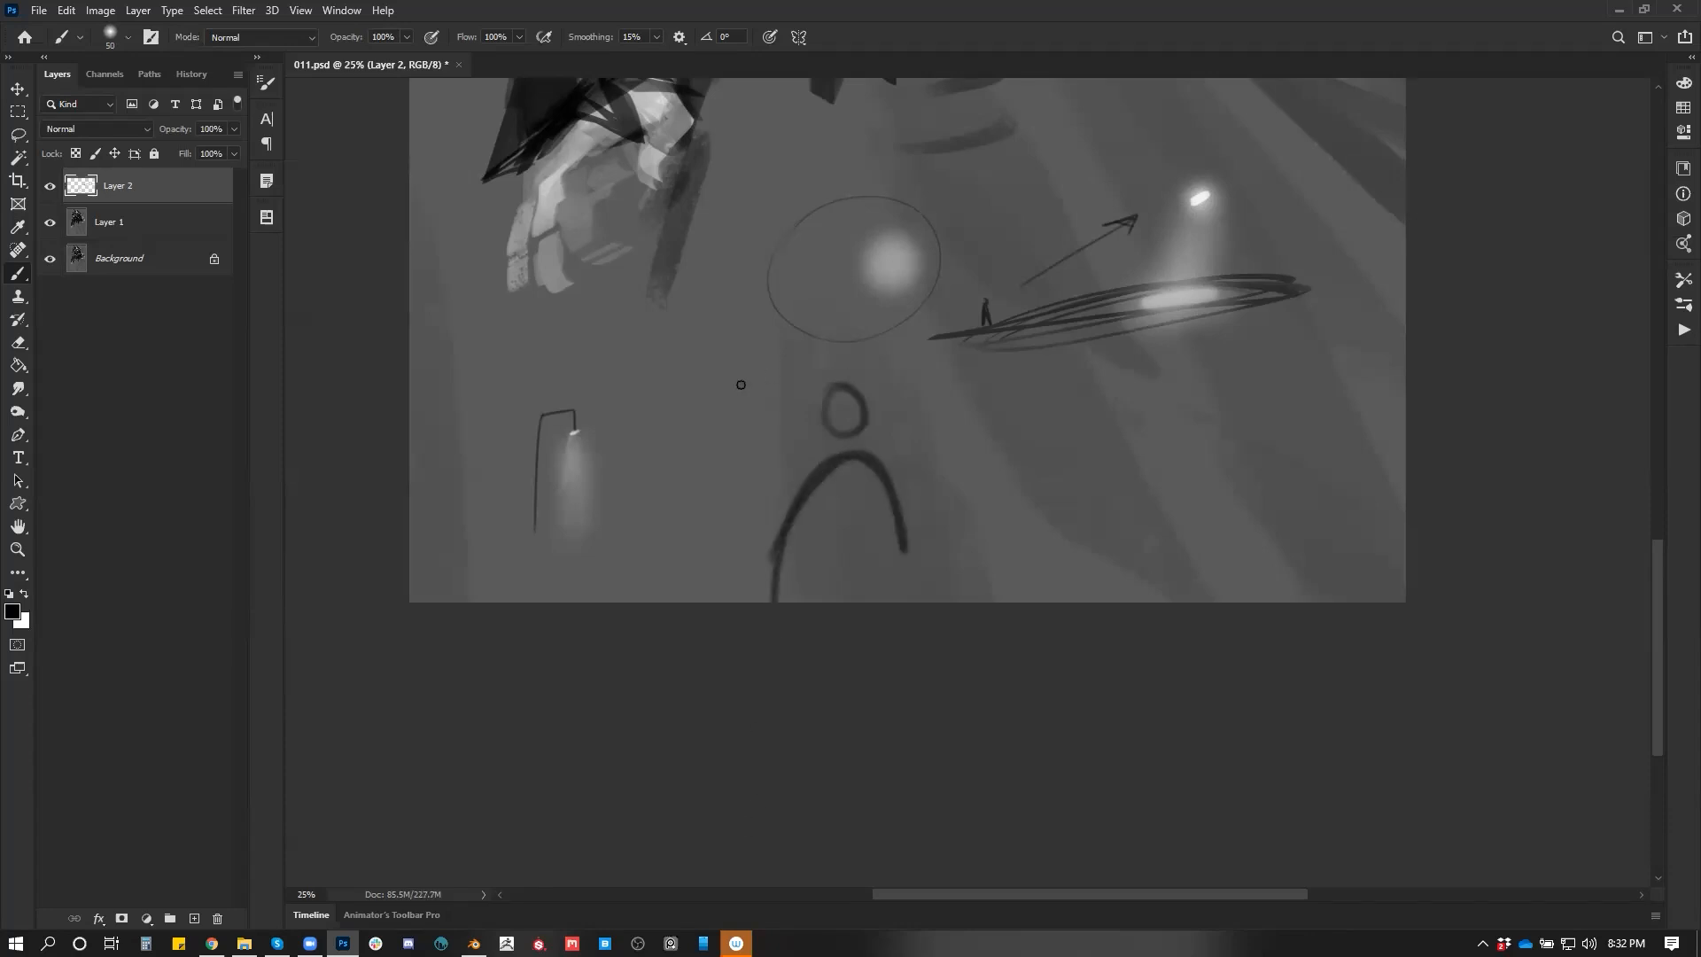
drag(946, 419, 948, 416)
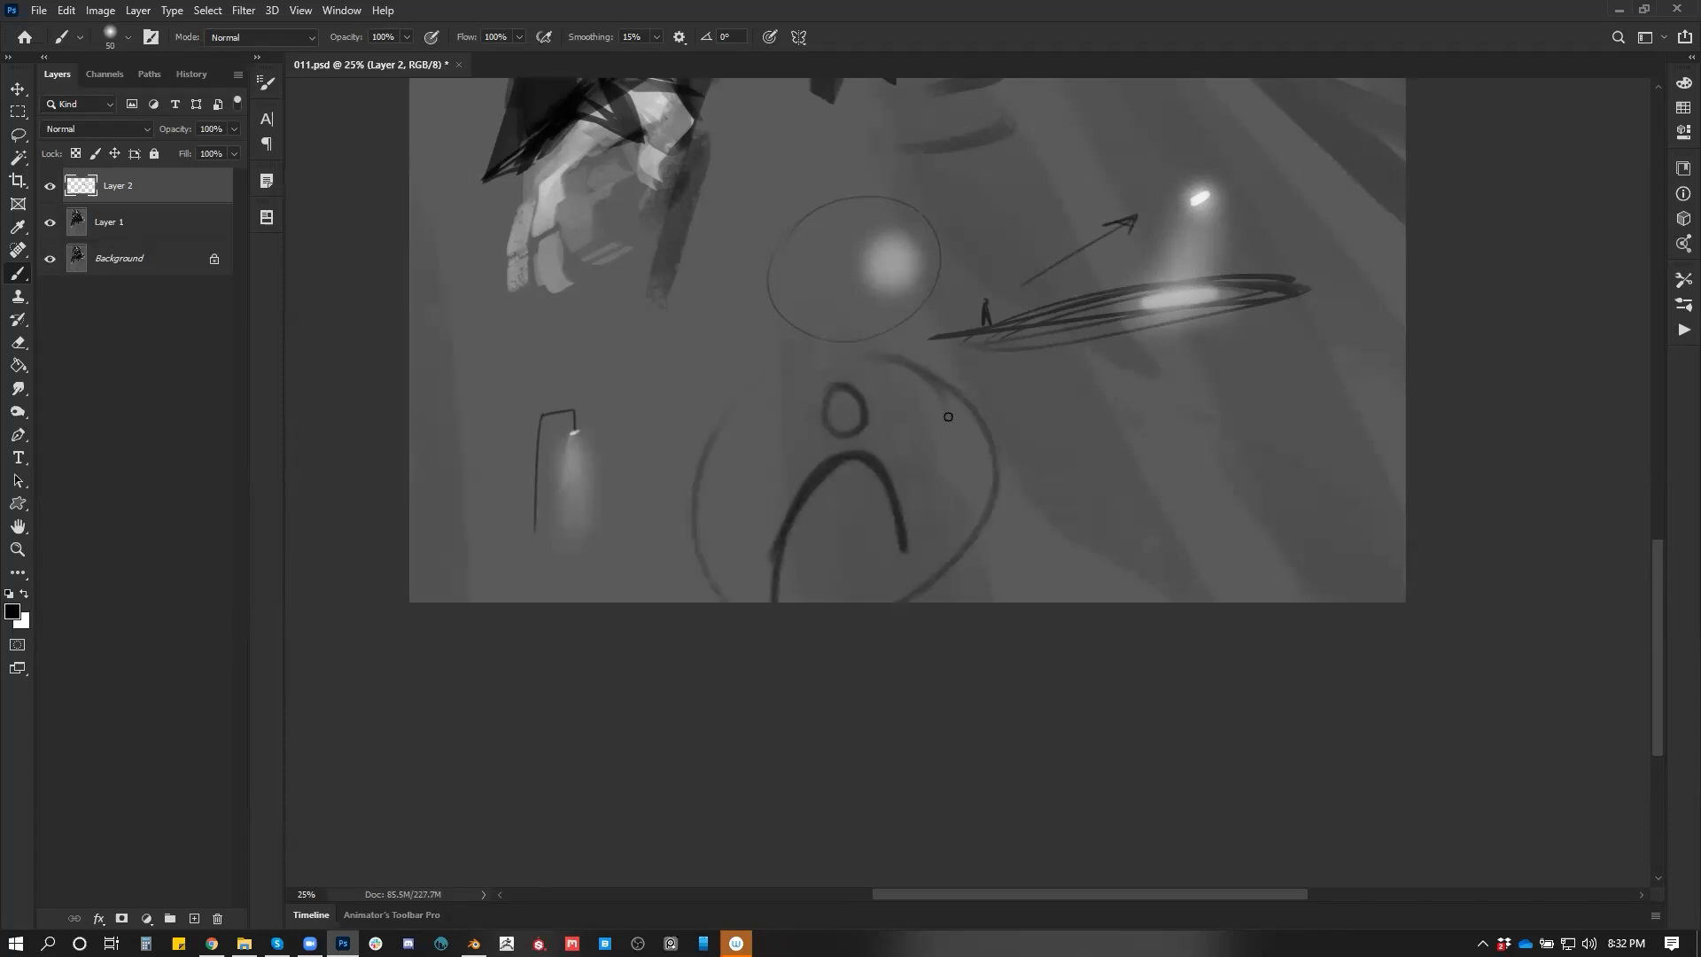
key(ctrl+z)
Draw a thin black arrow from the outlined head to the lamp with a 25 px brush
key([)
key([)
key([)
key([)
key([)
drag(800, 404, 595, 436)
mouse_move(614, 421)
mouse_down()
mouse_move(594, 437)
mouse_move(607, 448)
mouse_up()
drag(615, 421, 615, 439)
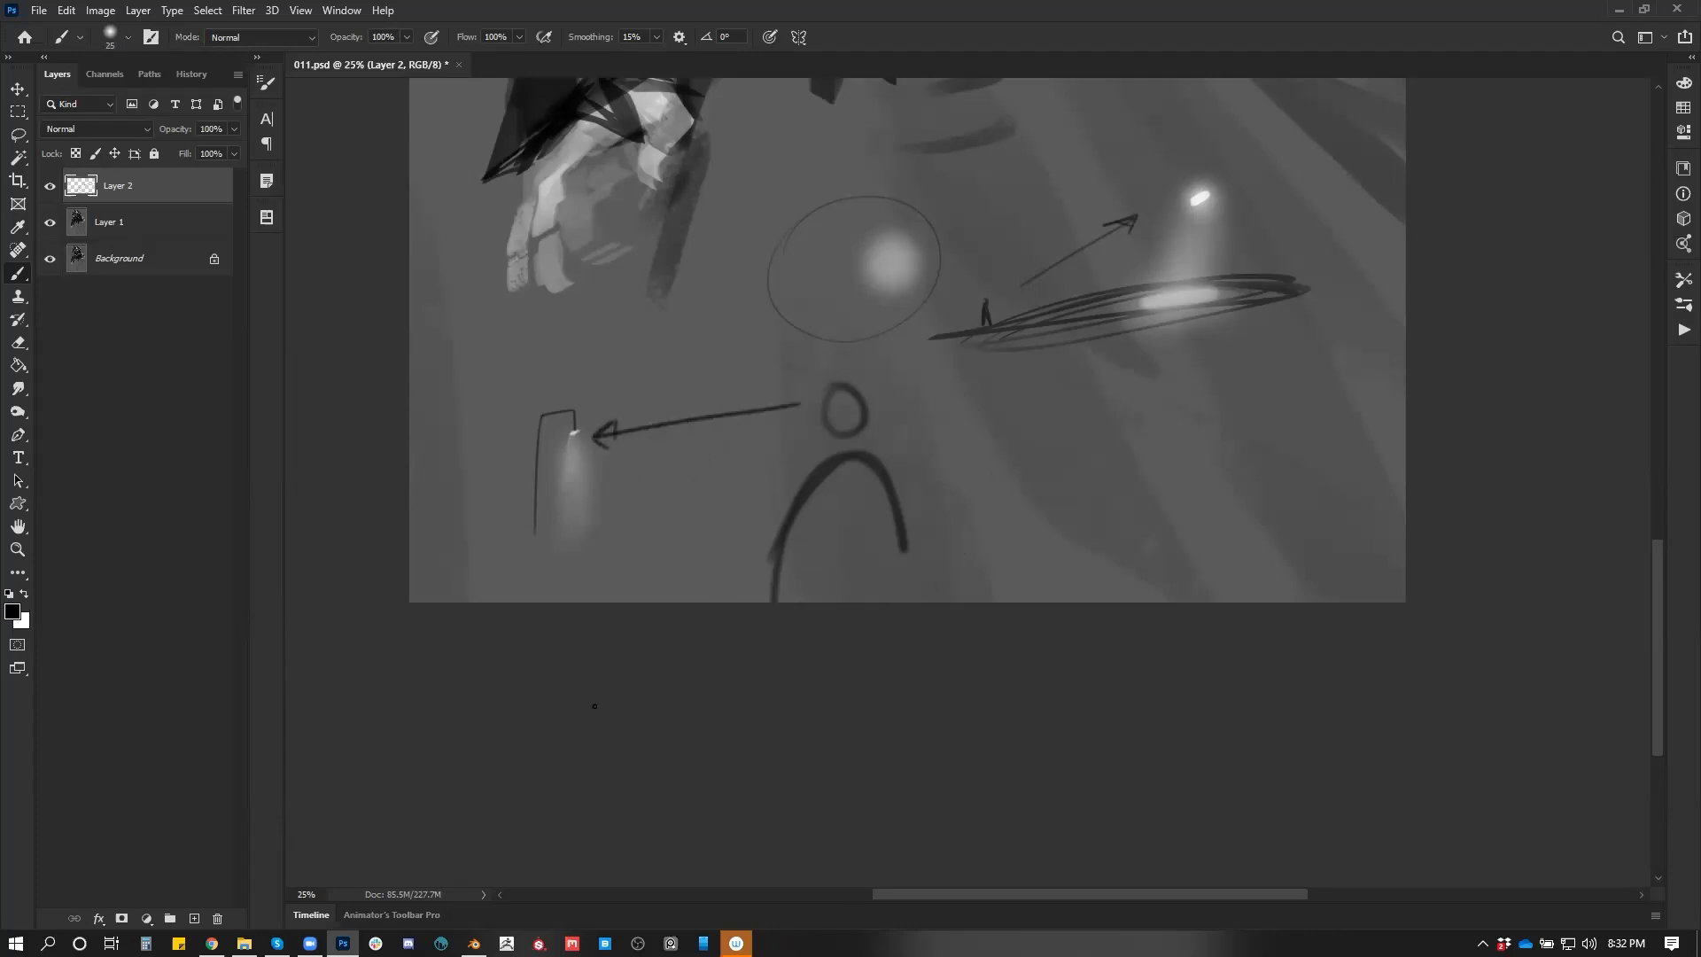
Undo the arrow, the head-and-shoulders outline and the lamp sketch
key(ctrl+z)
key(ctrl+z)
key(ctrl+z)
key(ctrl+z)
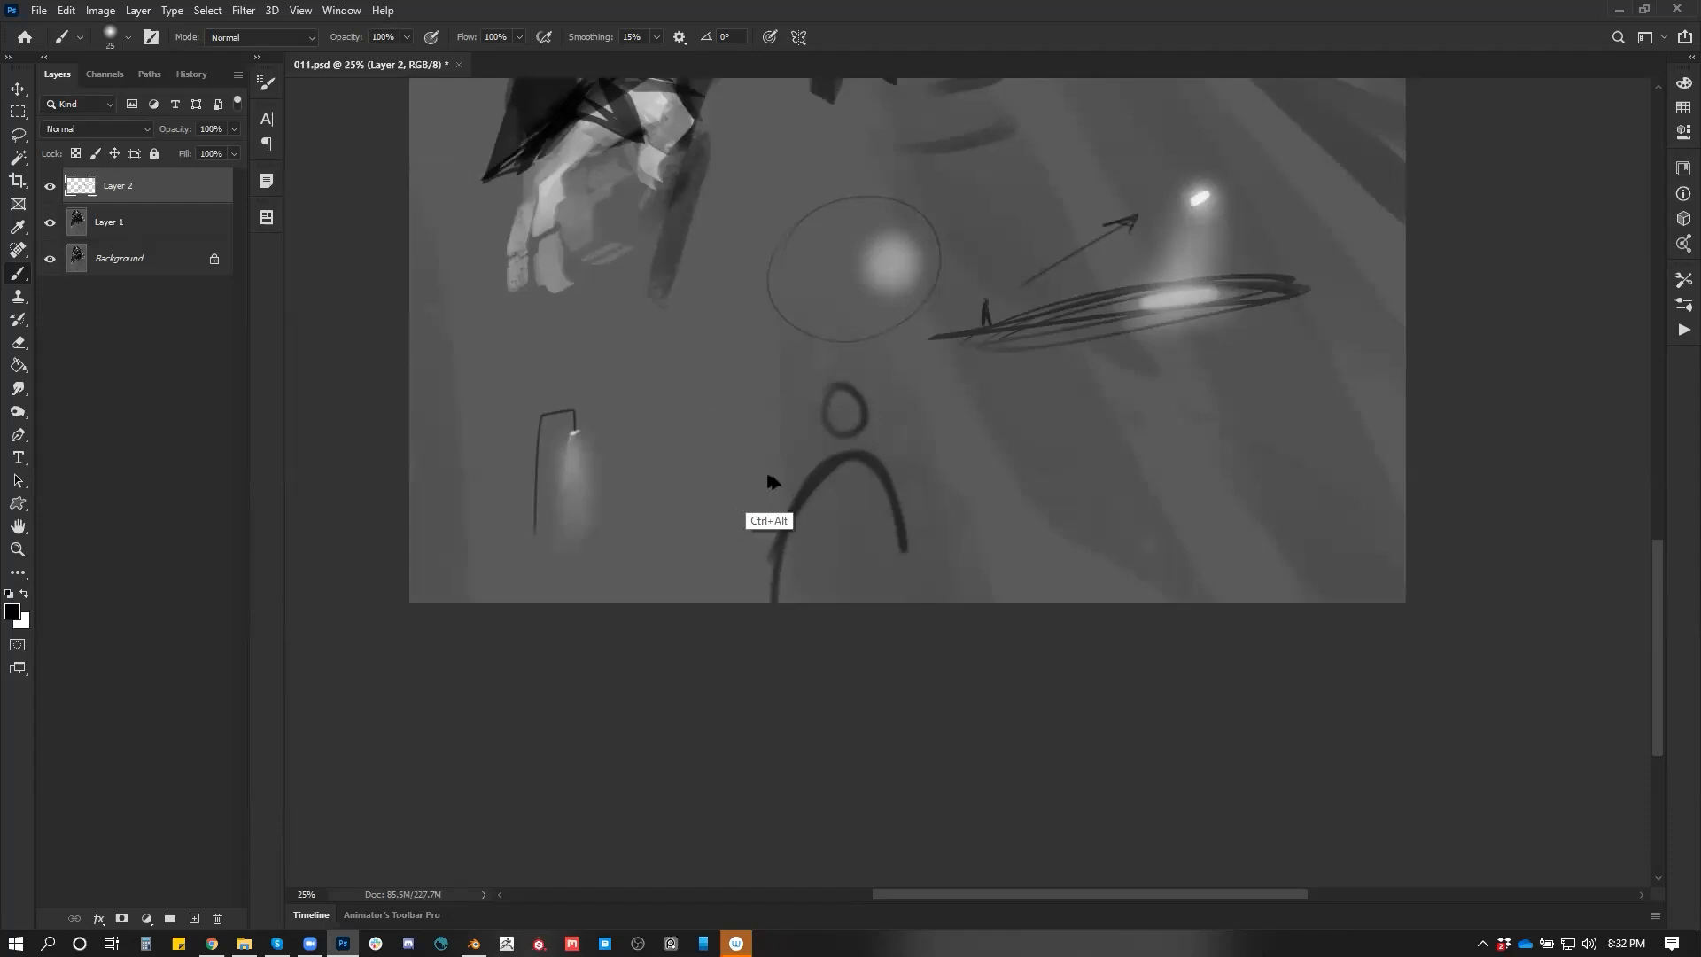
key(ctrl+alt+z)
key(ctrl+alt+z)
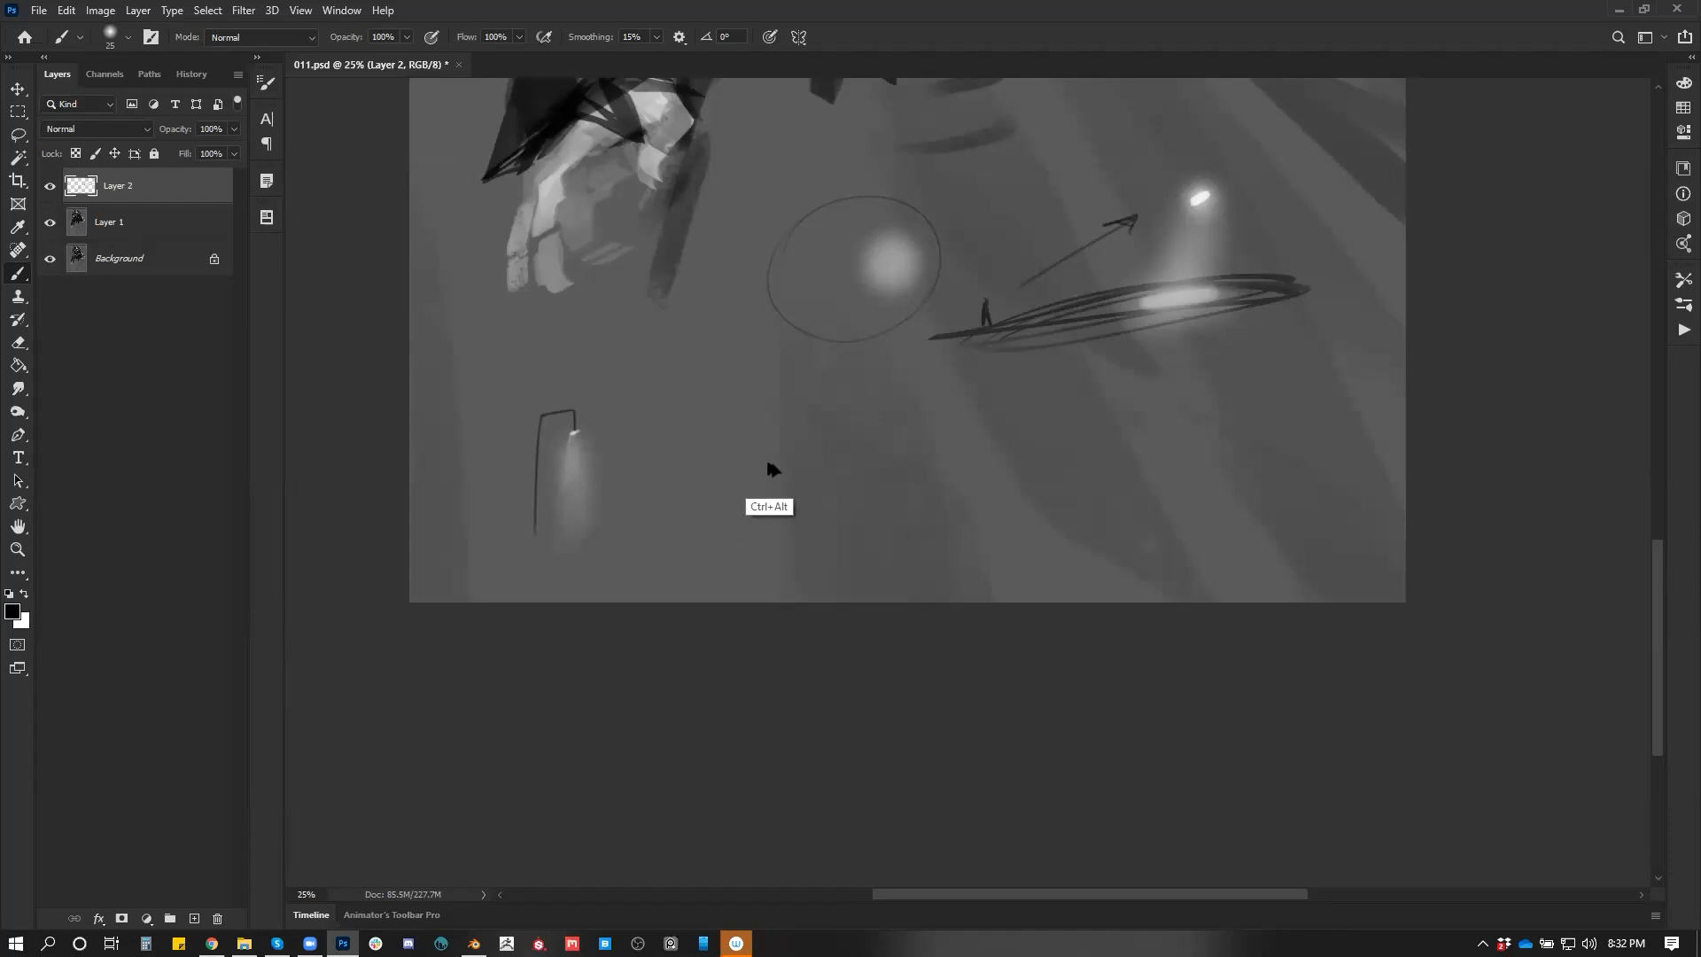
key(ctrl+alt+z)
key(ctrl+alt+z)
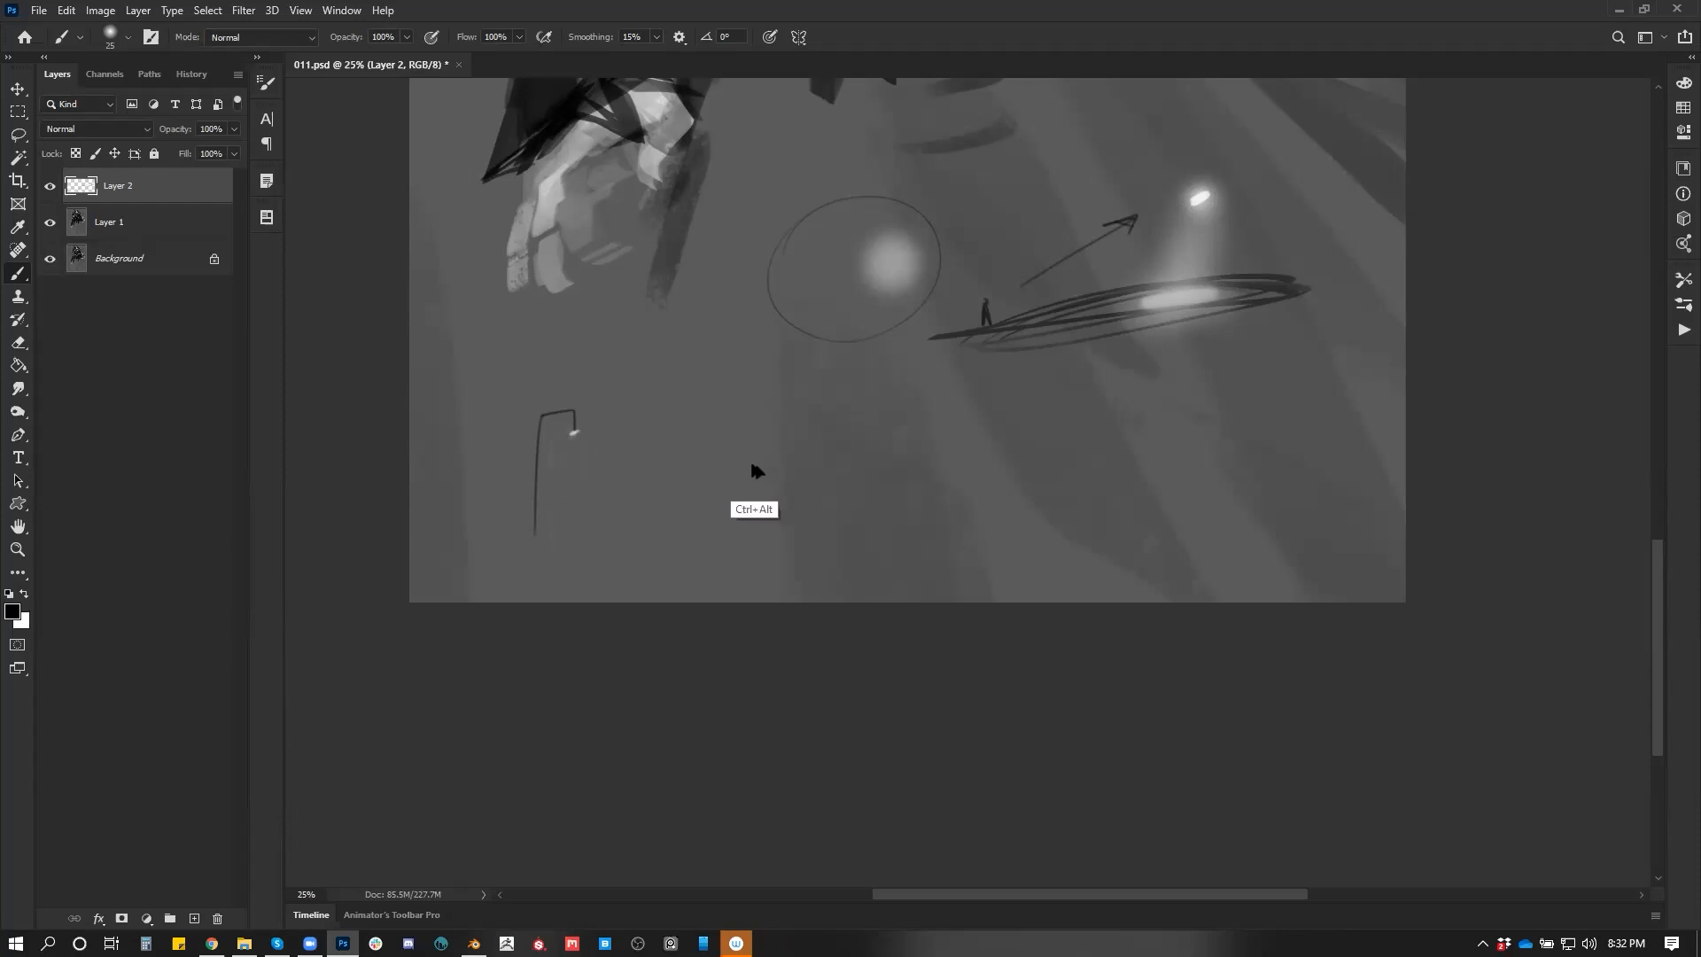
key(ctrl+alt+z)
key(ctrl+alt+z)
Step back through the remaining light demonstration strokes until Layer 2 is removed, leaving only Layer 1 and Background
drag(909, 482, 761, 632)
key(e)
key(ctrl+alt+z)
key(ctrl+alt+z)
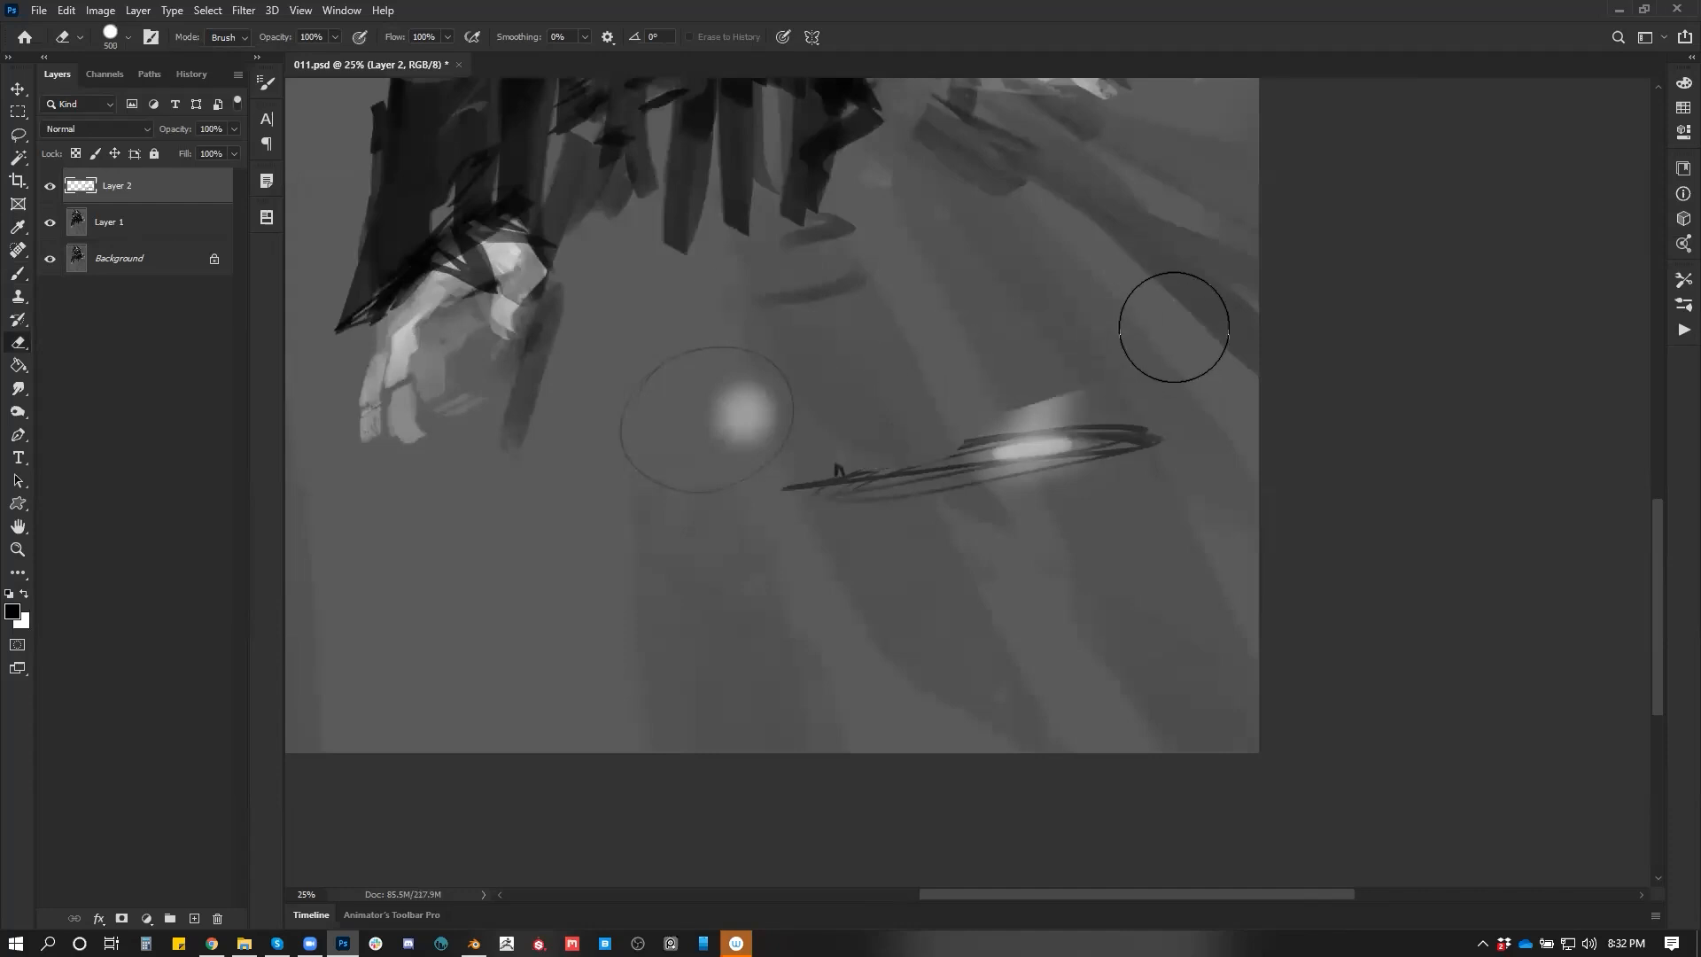
key(ctrl+alt+z)
key(ctrl+alt+z)
key(ctrl+alt+z)
key(ctrl+alt+z)
key(ctrl+alt+z)
key(ctrl+alt+z)
key(ctrl+alt+z)
key(ctrl+alt+z)
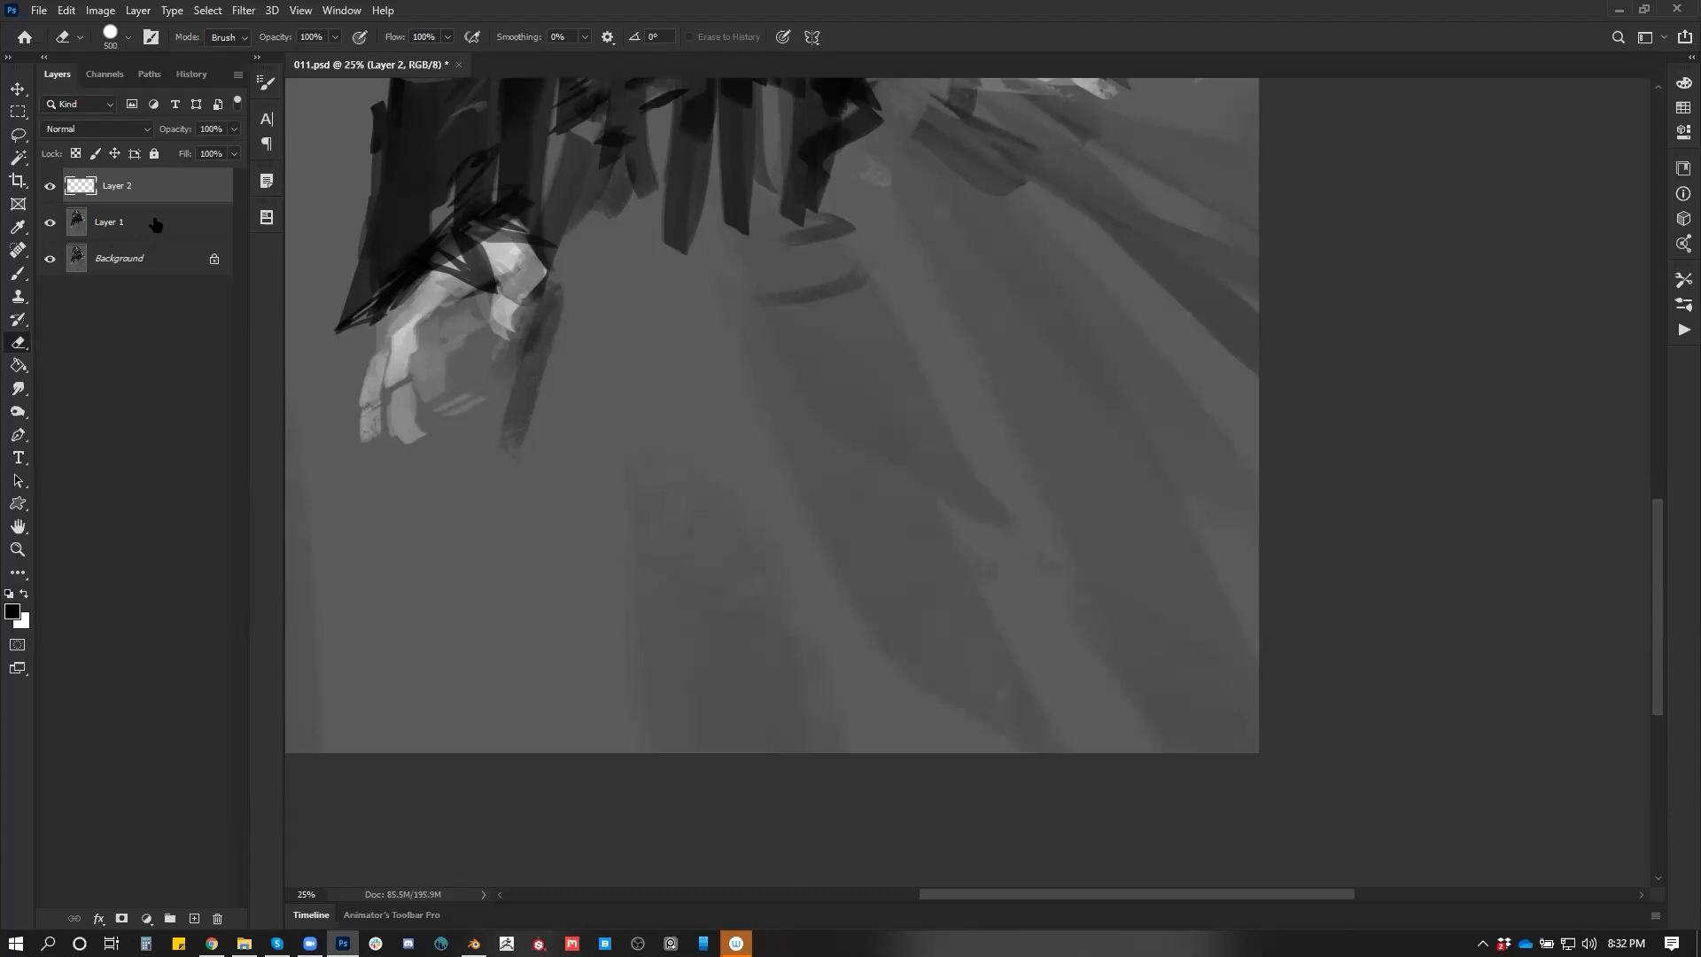
key(ctrl+alt+z)
Flip the canvas horizontally with the whole character in view
drag(783, 223, 751, 392)
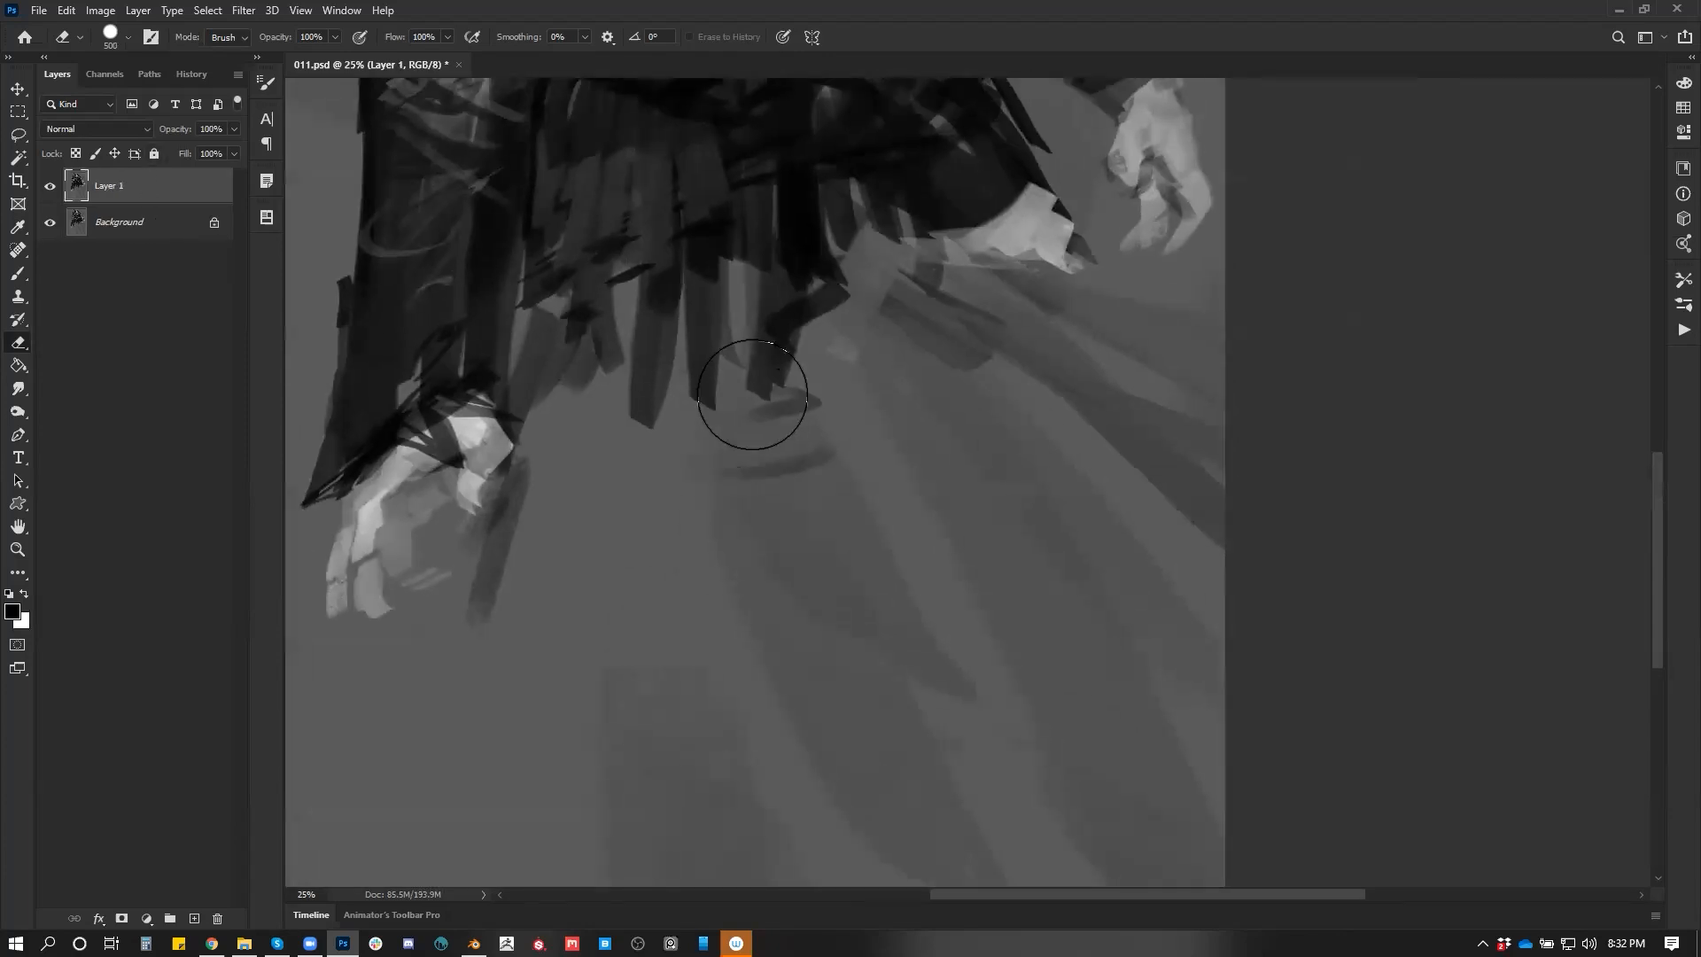
key(z)
alt+click(749, 394)
alt+click(749, 394)
key(ctrl+h)
key(e)
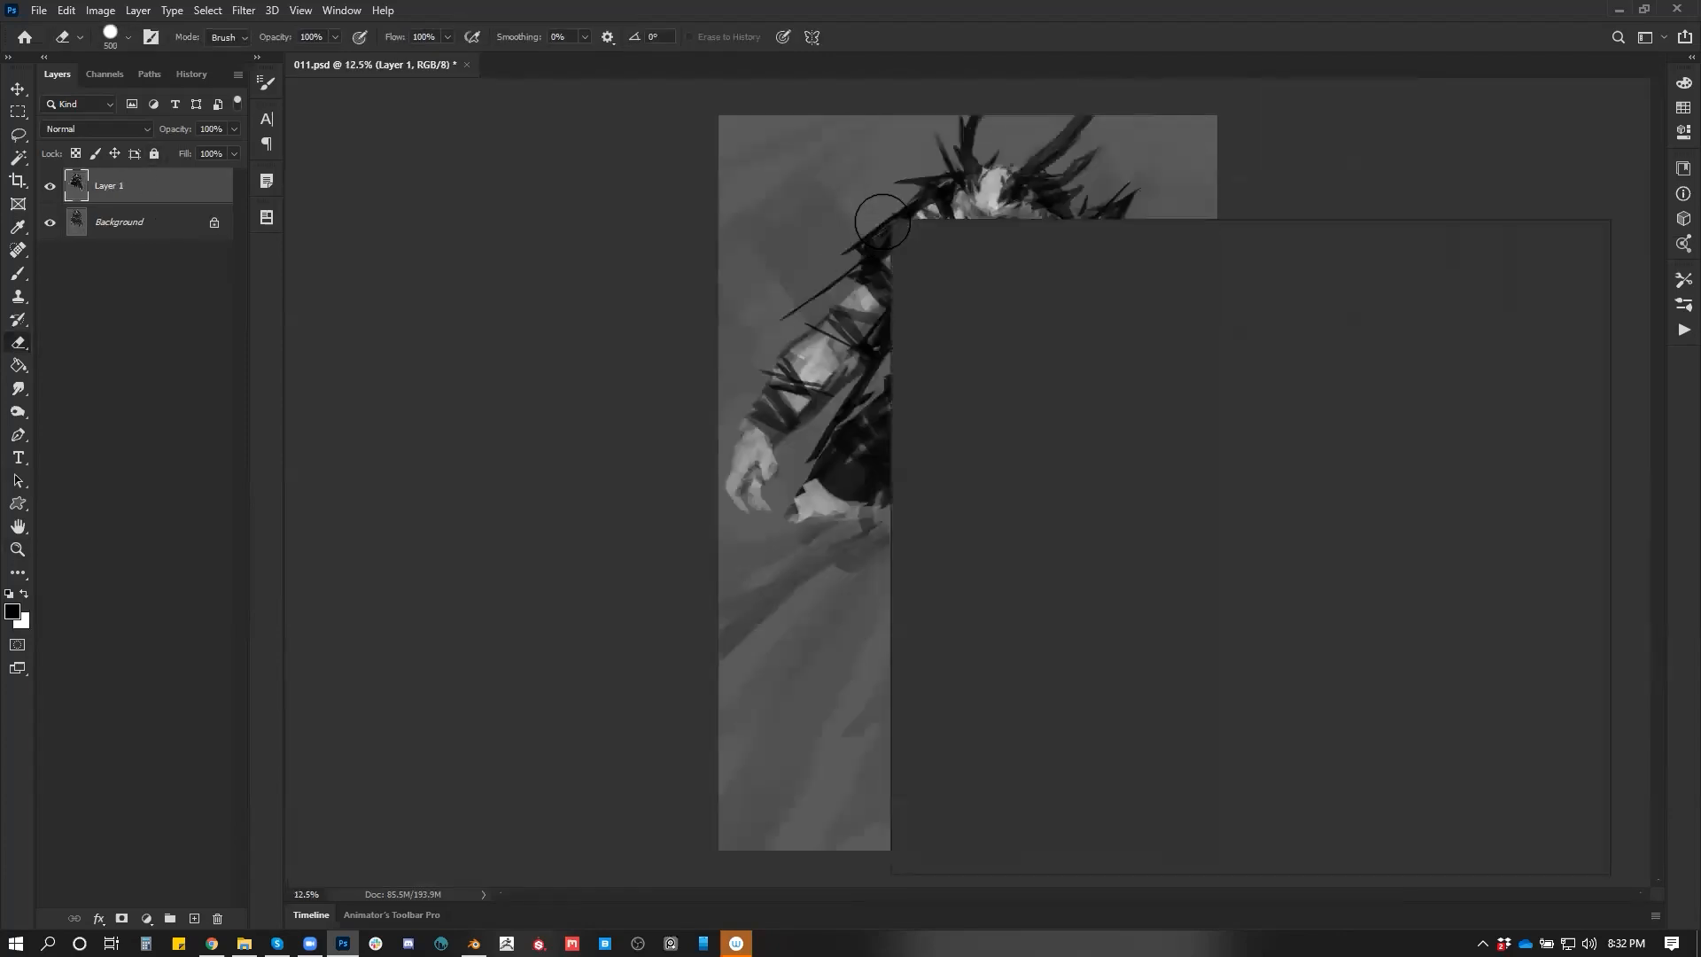
Switch from the eraser to the tapered 150 px brush in the Core group of AJ - Brushes
right_click(1307, 327)
right_click(1124, 335)
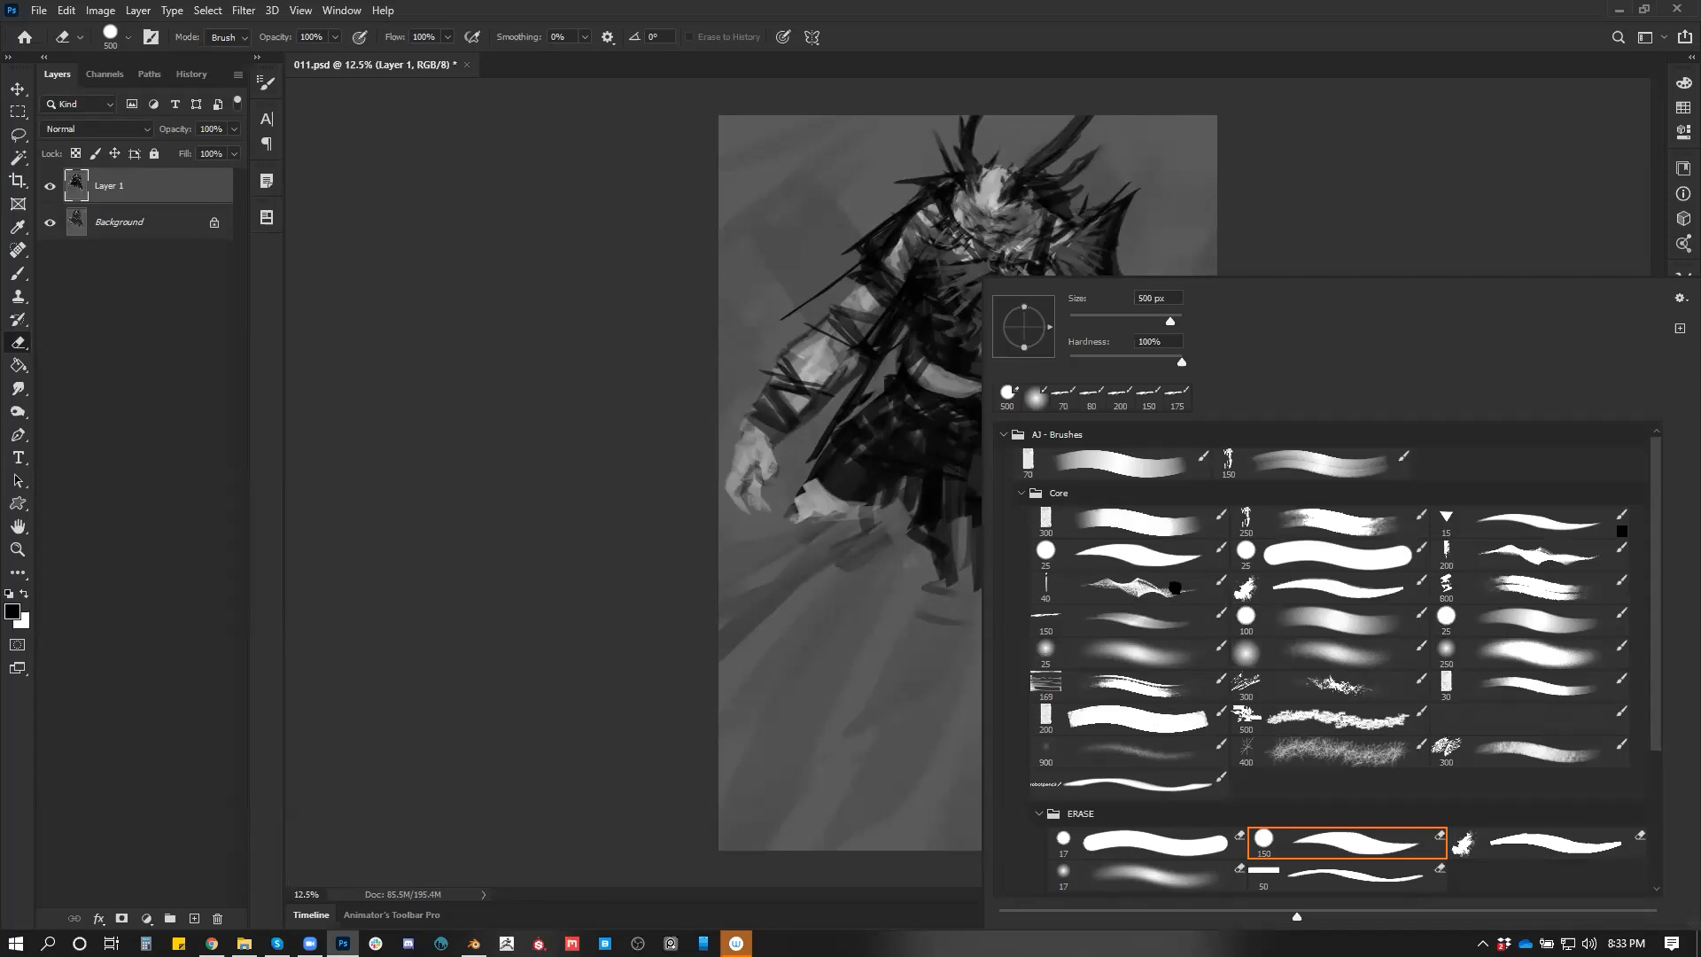
click(1167, 588)
key(Escape)
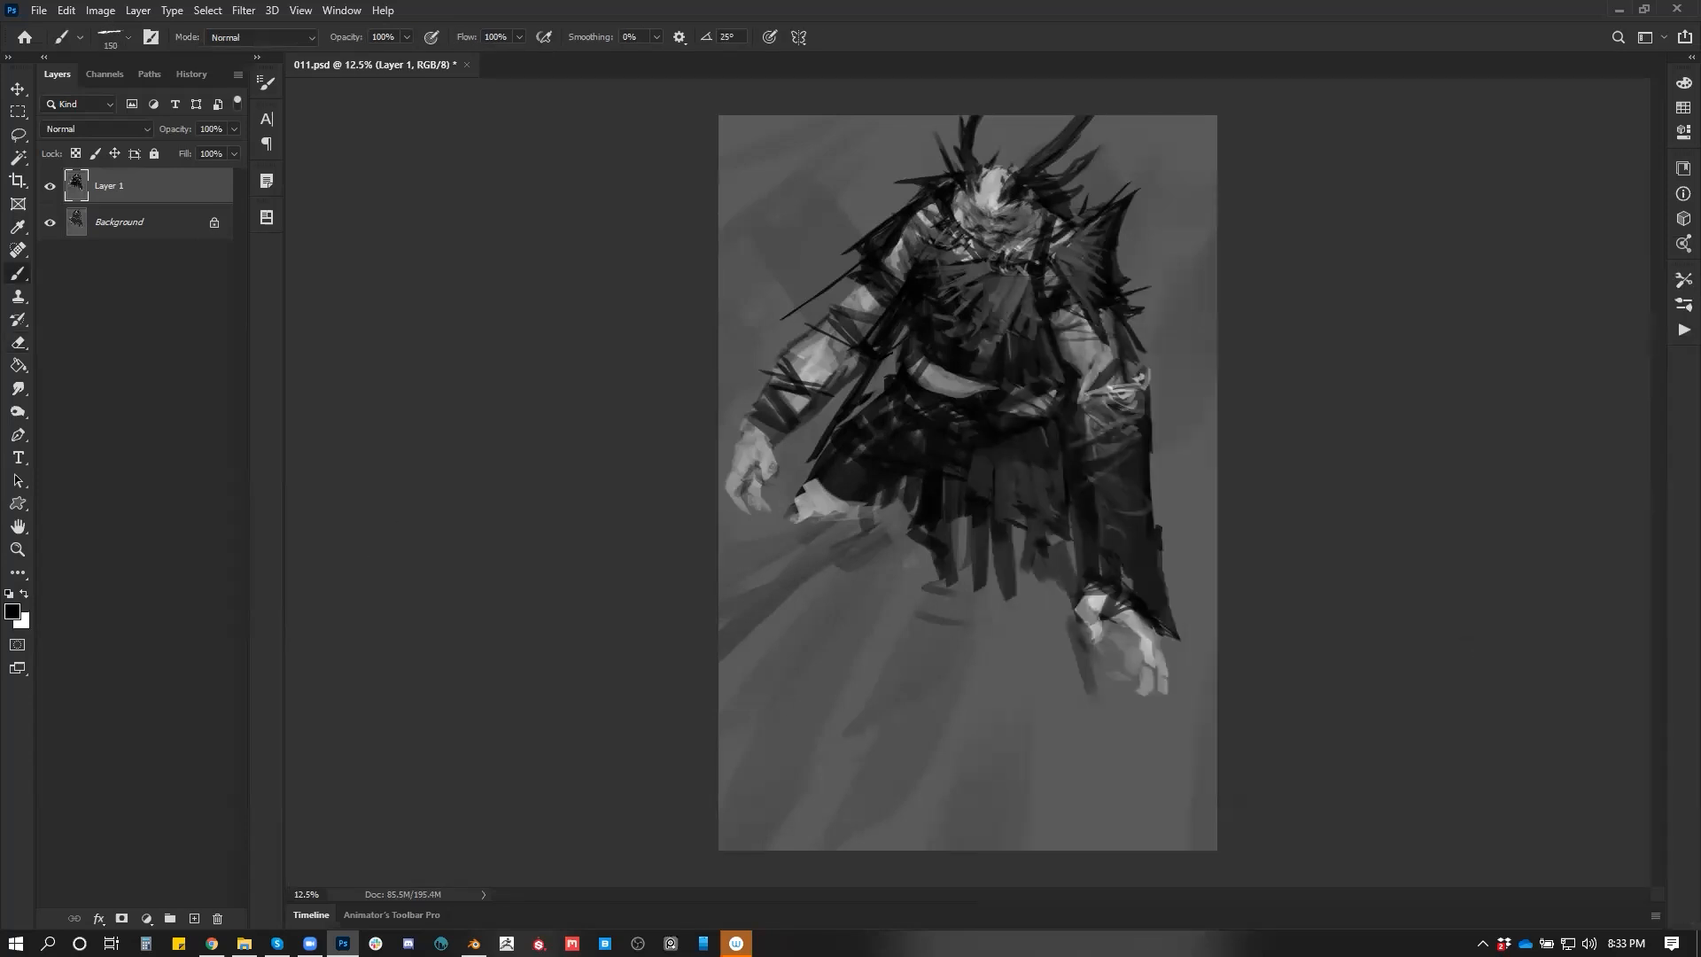
key(z)
click(900, 397)
drag(899, 397, 689, 461)
key(b)
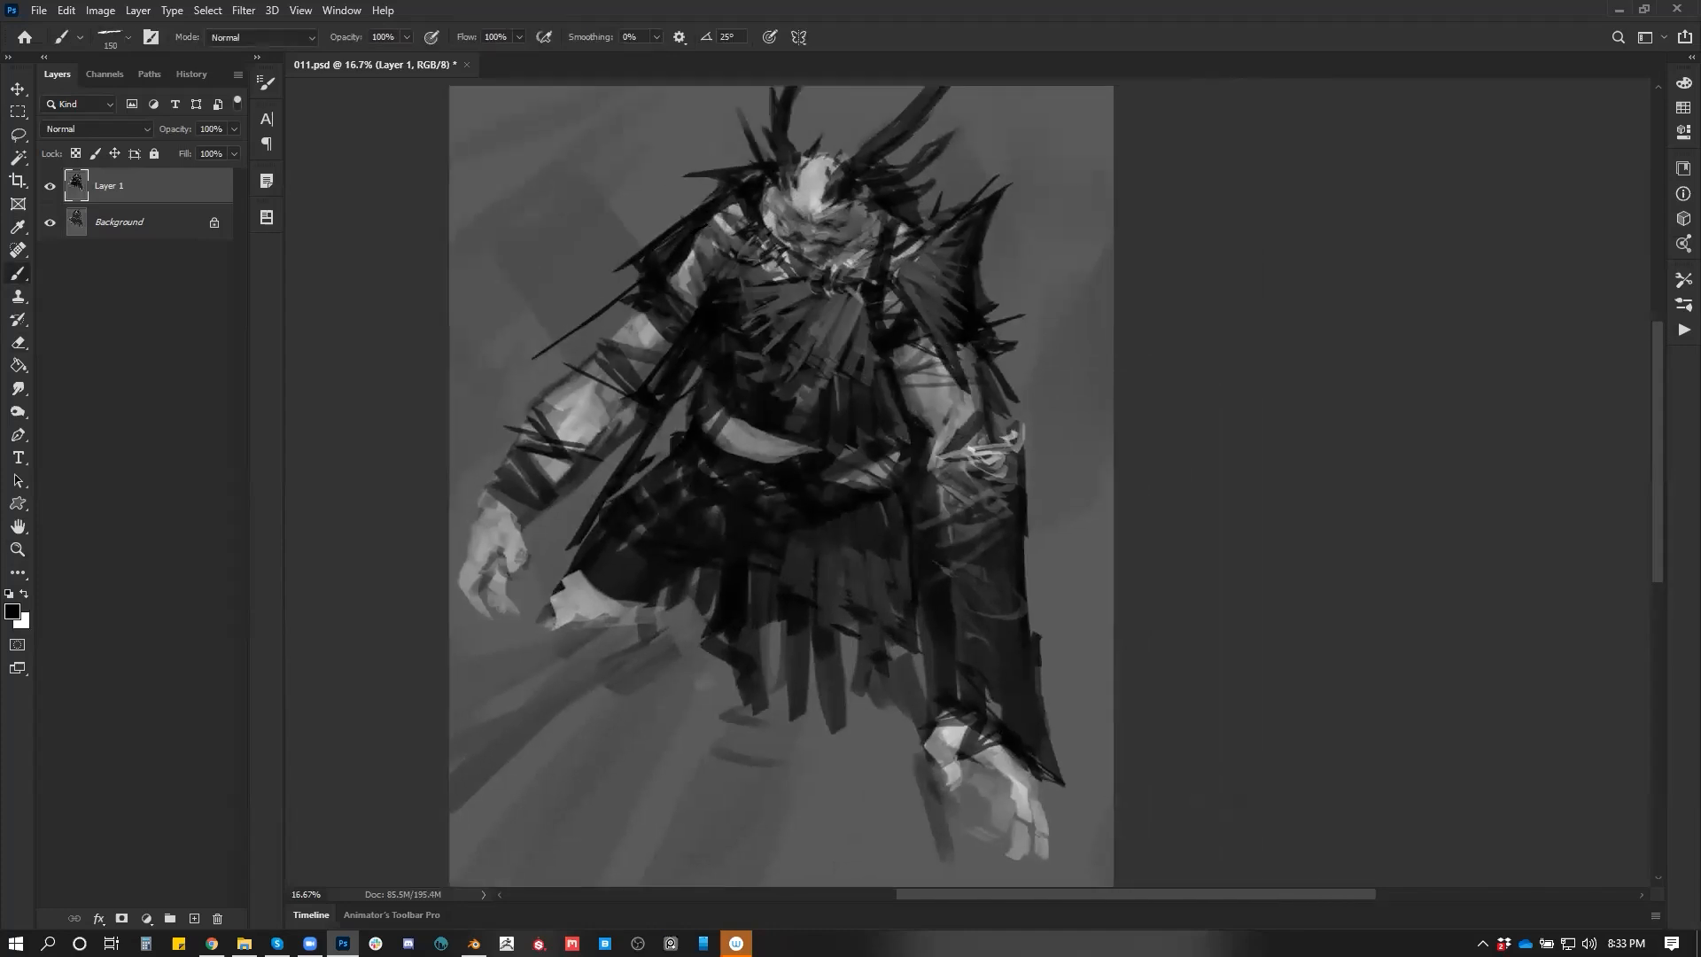
Try a stack of horizontal test strokes in the empty background beside the character's head
key(bracketleft)
mouse_move(485, 164)
mouse_down()
mouse_move(615, 164)
mouse_move(643, 188)
mouse_up()
drag(497, 221, 639, 221)
drag(489, 259, 608, 261)
drag(521, 292, 596, 291)
key(ctrl+z)
key(ctrl+z)
key(ctrl+z)
key(ctrl+z)
key(ctrl+z)
Sketch a white dot with thin curved horizontal lines beside it in the background near the horns, using a 45 px brush
key(x)
key(bracketleft)
key(x)
key(bracketleft)
drag(509, 157, 624, 150)
key(ctrl+z)
key(x)
drag(522, 157, 596, 158)
drag(522, 161, 622, 158)
drag(533, 116, 639, 114)
drag(543, 123, 636, 121)
mouse_move(576, 131)
mouse_down()
mouse_move(634, 131)
mouse_move(618, 142)
mouse_up()
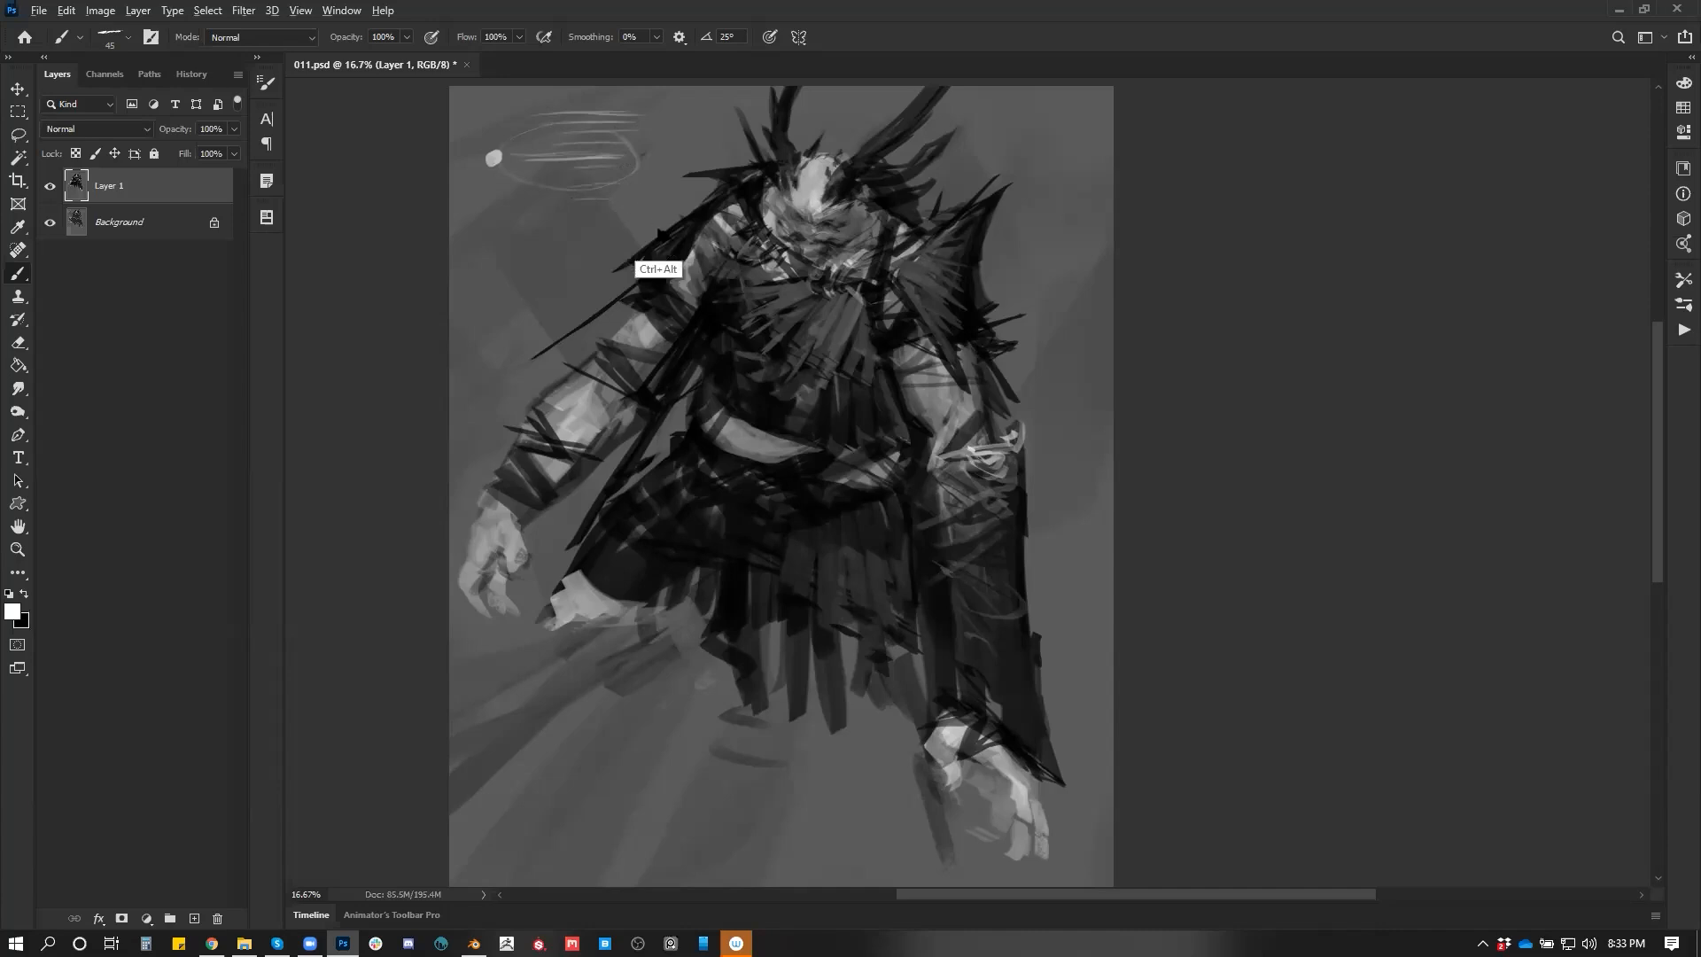
Undo the curved white lines and the white dot in the background
key(ctrl+alt+z)
key(ctrl+alt+z)
key(ctrl+alt+z)
key(ctrl+alt+z)
key(ctrl+alt+z)
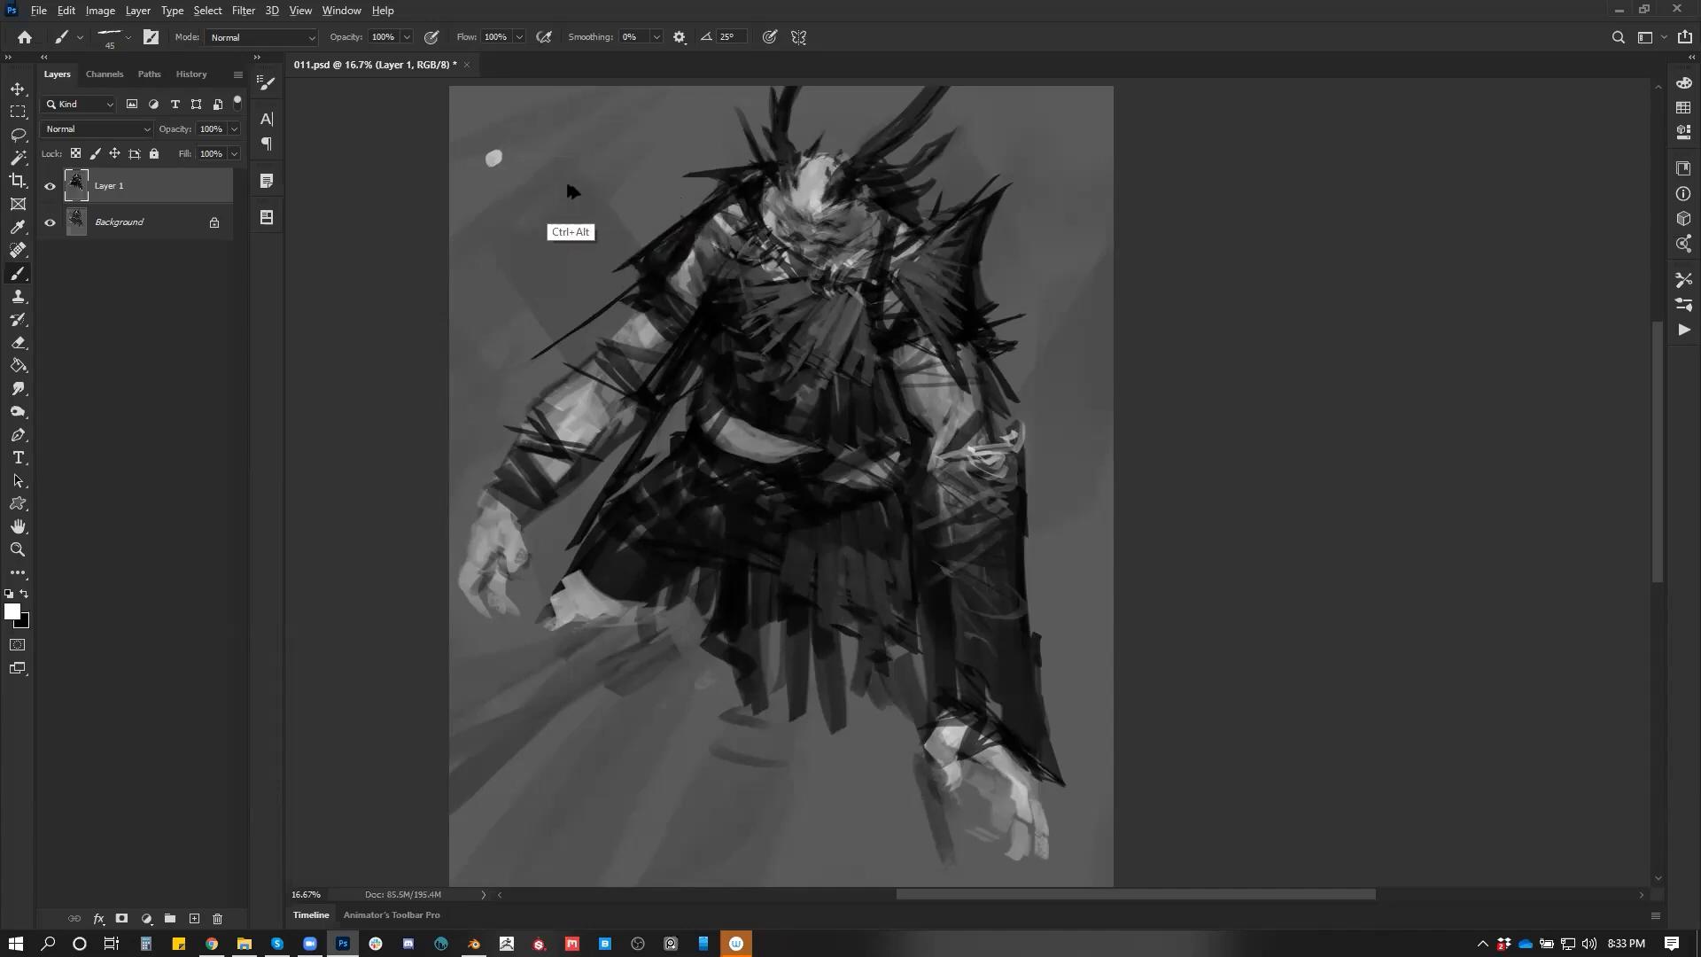
key(ctrl+alt+z)
Touch up the edge of the character's face with a short black stroke using a 40 px brush
drag(1039, 524, 1073, 588)
ctrl+click(899, 290)
key(x)
key(x)
key(x)
mouse_move(774, 273)
mouse_down()
mouse_move(764, 242)
mouse_move(773, 267)
mouse_up()
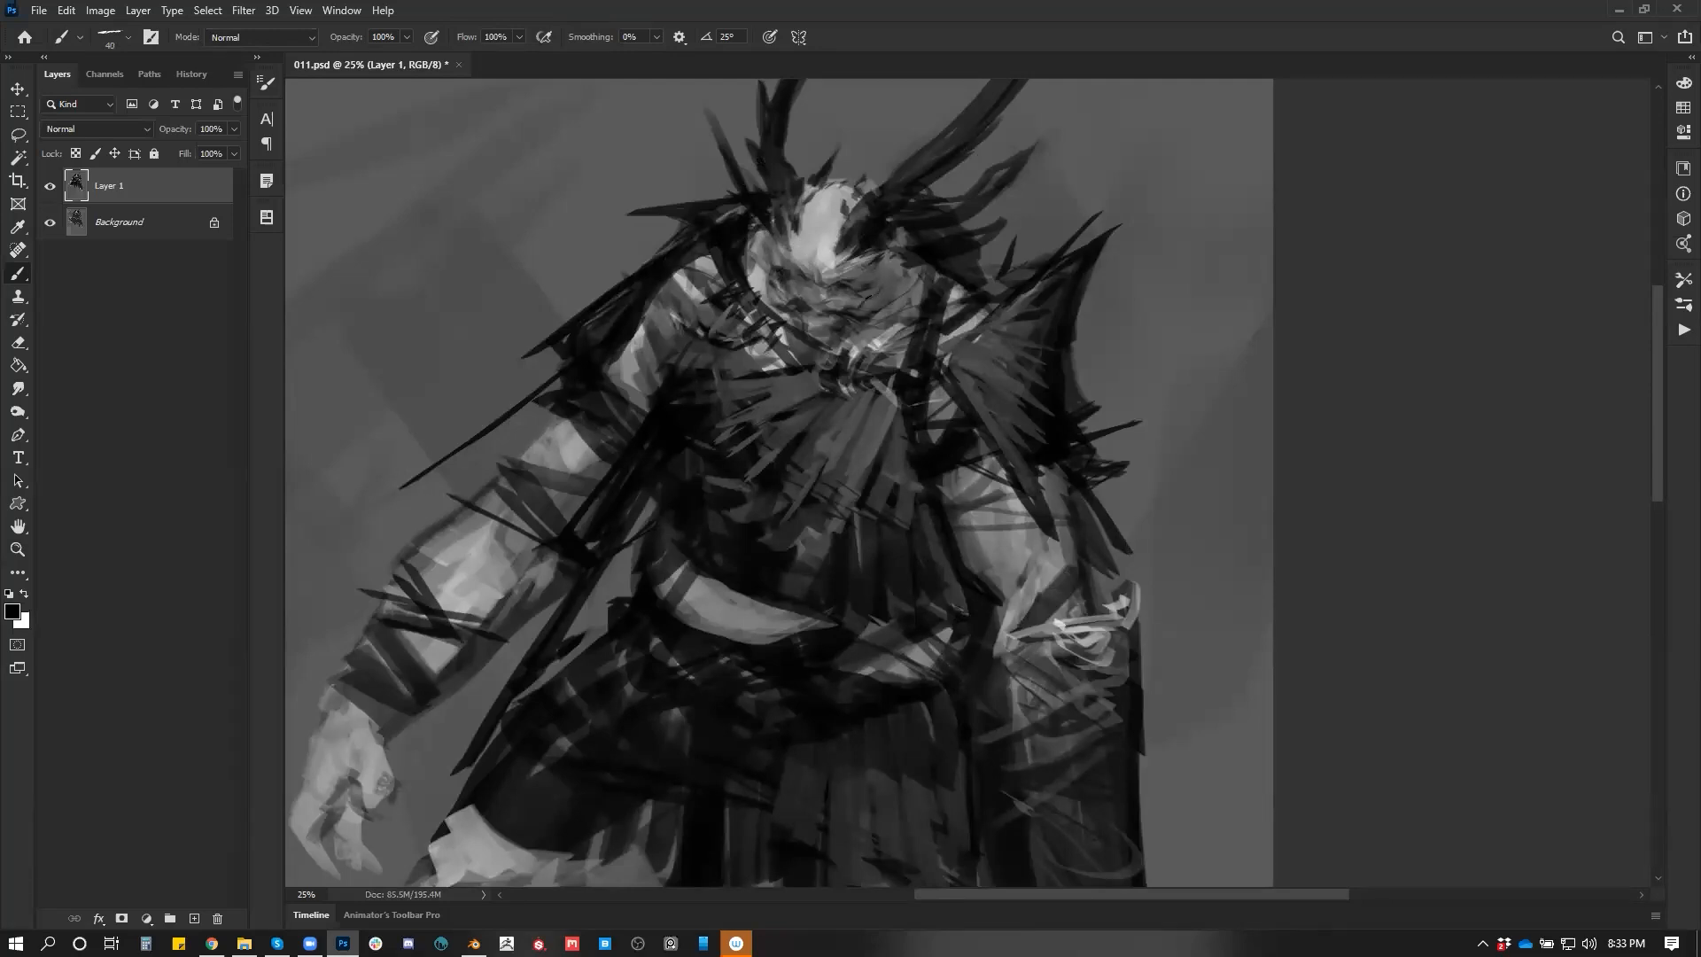
Flip the canvas horizontally and refine both sides of the face with short strokes in black and sampled grays
key(bracketright)
key(bracketright)
key(bracketright)
key(bracketright)
key(bracketright)
key(ctrl+h)
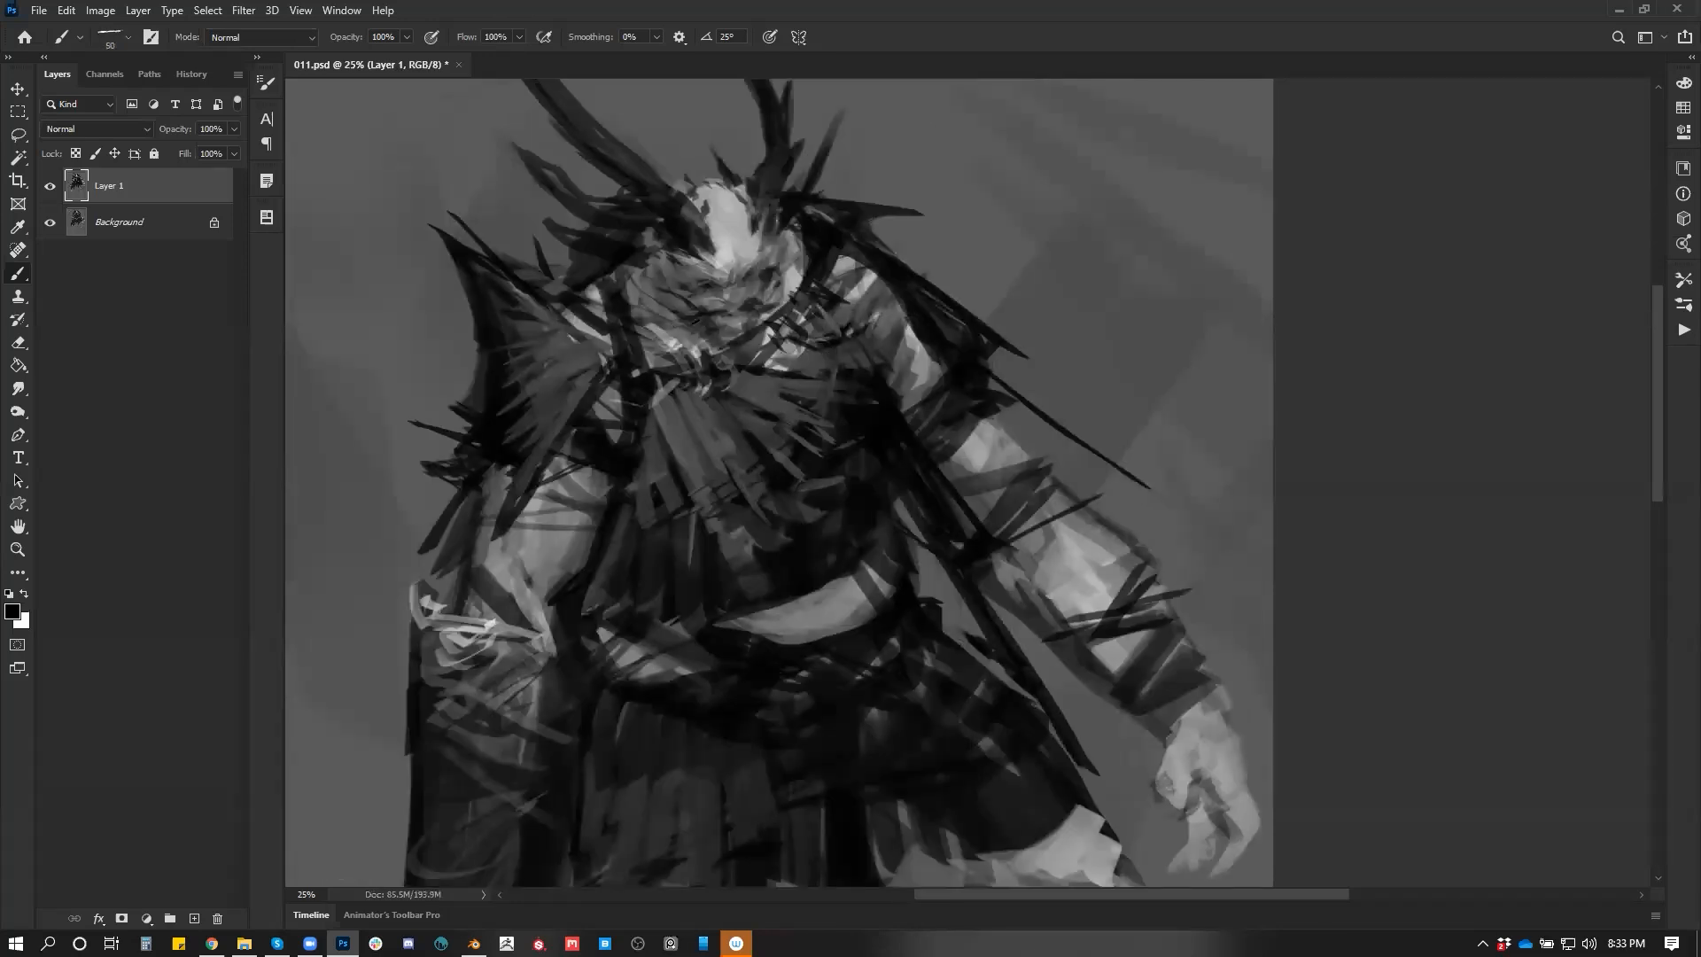
mouse_move(657, 287)
mouse_down()
mouse_move(684, 308)
mouse_move(661, 309)
mouse_up()
mouse_move(778, 301)
mouse_down()
mouse_move(764, 278)
mouse_move(782, 241)
mouse_up()
alt+click(785, 286)
drag(774, 300, 763, 310)
key(d)
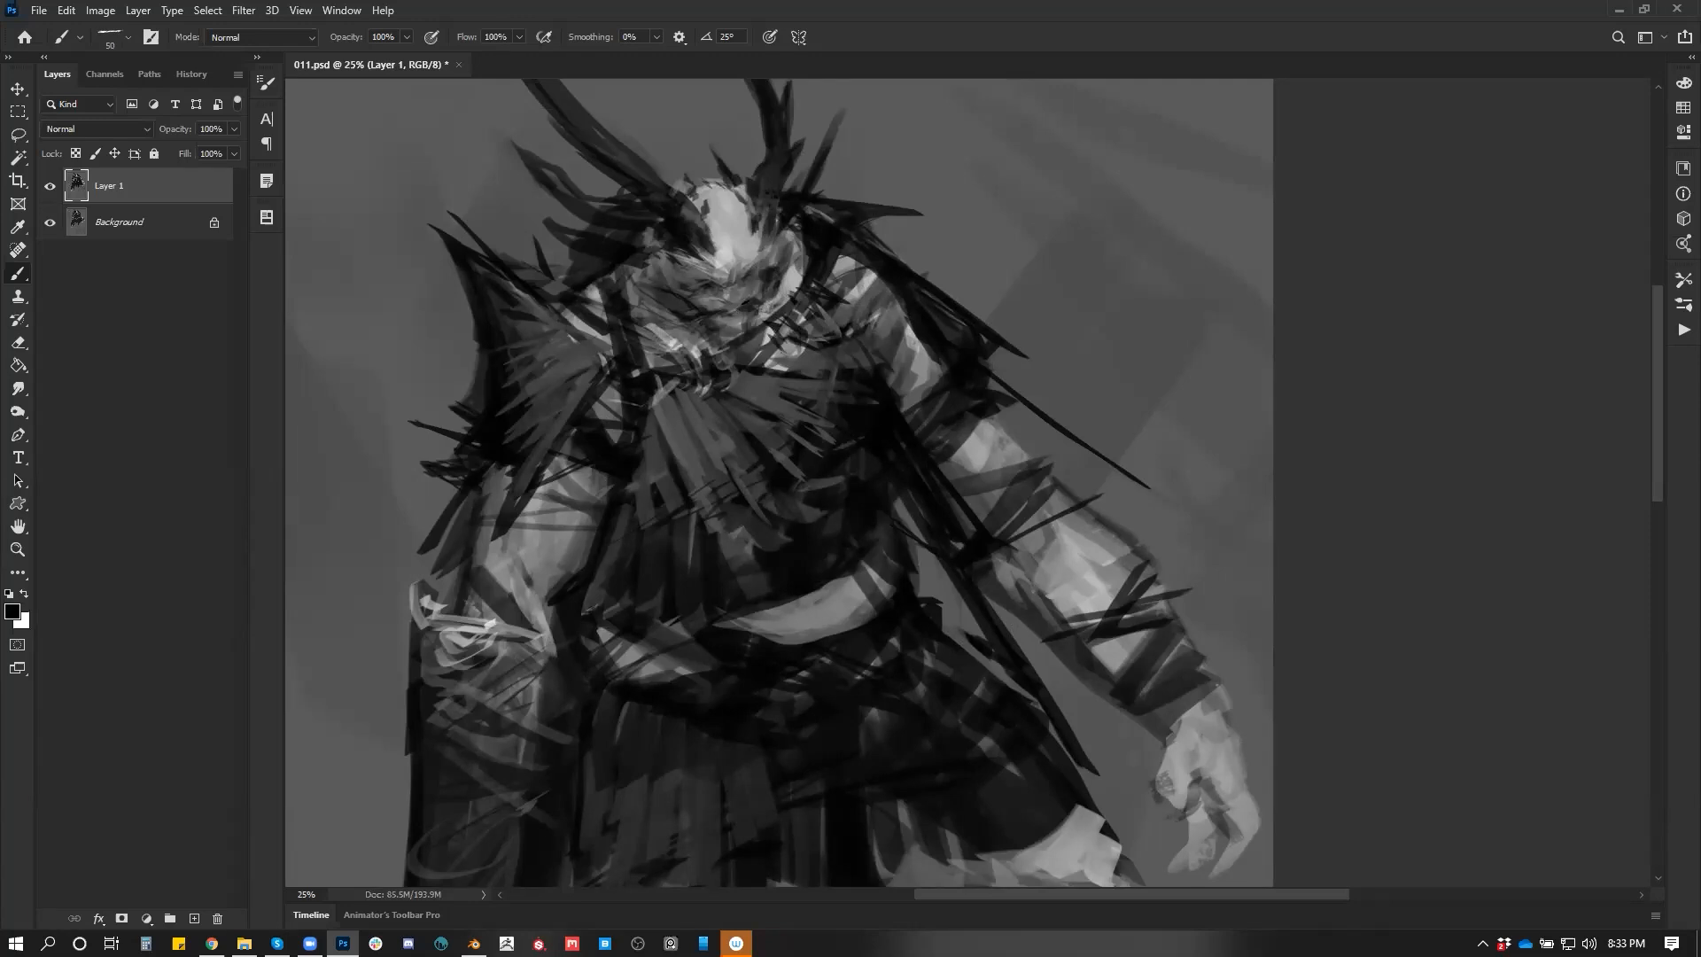
Define the mouth and chin with short black and sampled gray strokes, reducing the brush to 40 px
drag(727, 312, 736, 313)
key(x)
key(x)
alt+click(735, 286)
key([)
alt+click(736, 287)
key([)
key(d)
alt+click(692, 316)
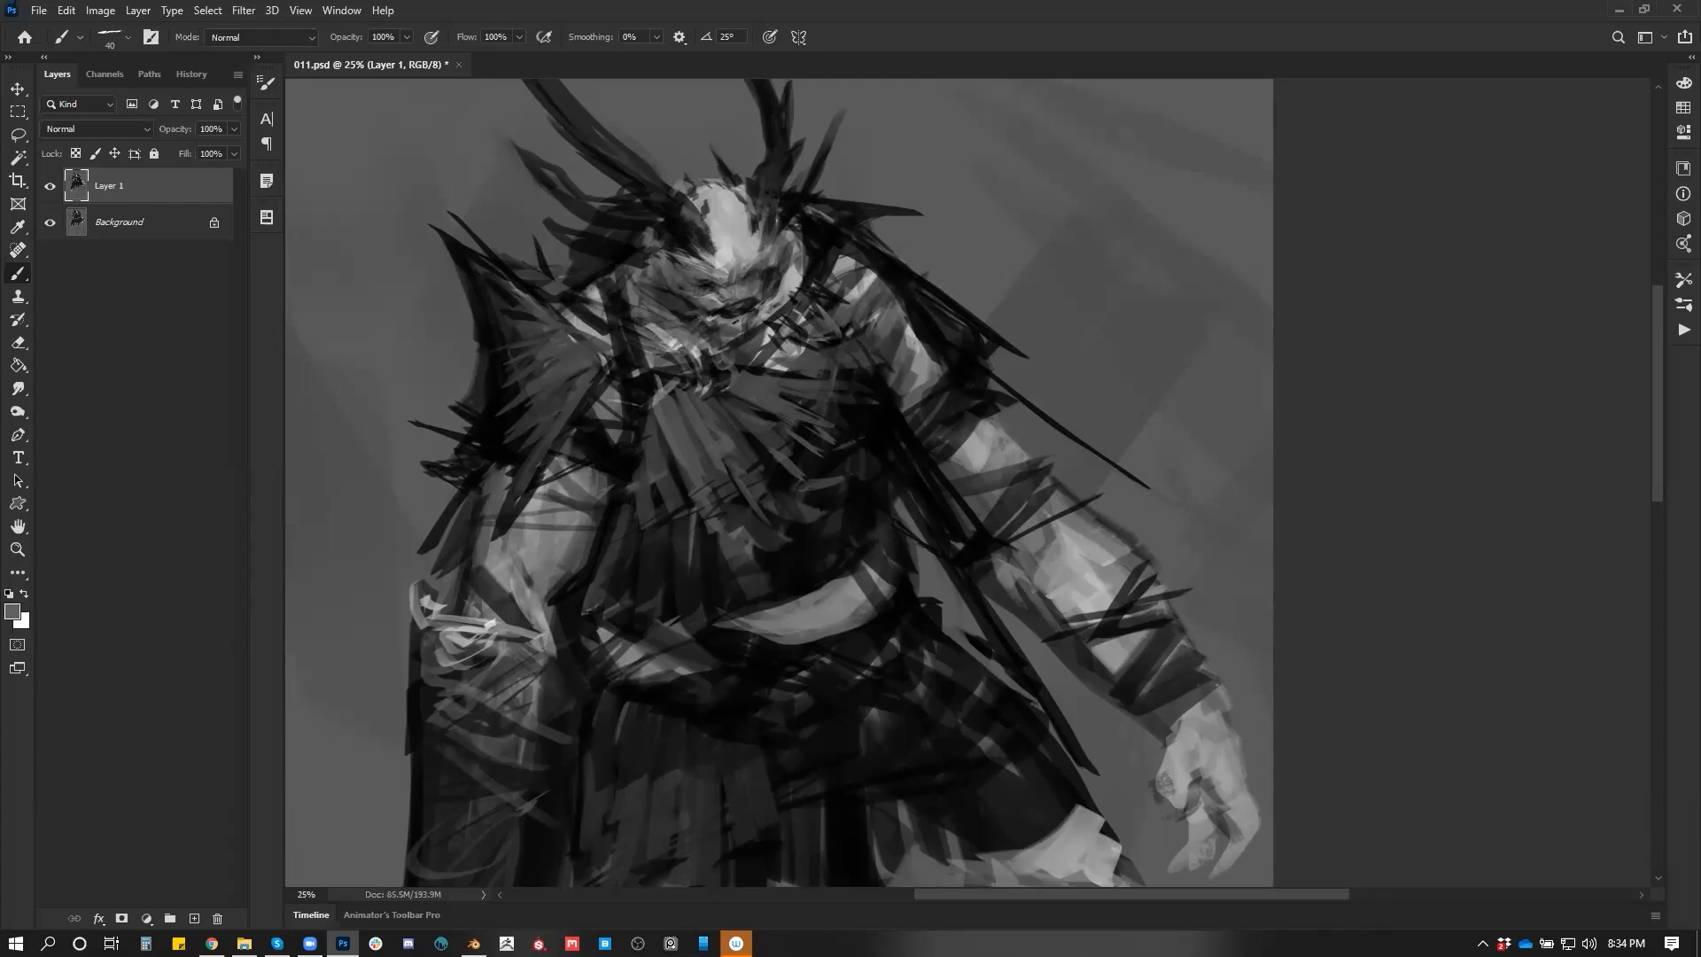
key(d)
drag(690, 300, 719, 309)
key(x)
Flip the canvas horizontally back to its previous orientation with the whole painting in view
key(z)
alt+click(730, 395)
alt+click(730, 395)
alt+click(730, 395)
key(ctrl+shift+h)
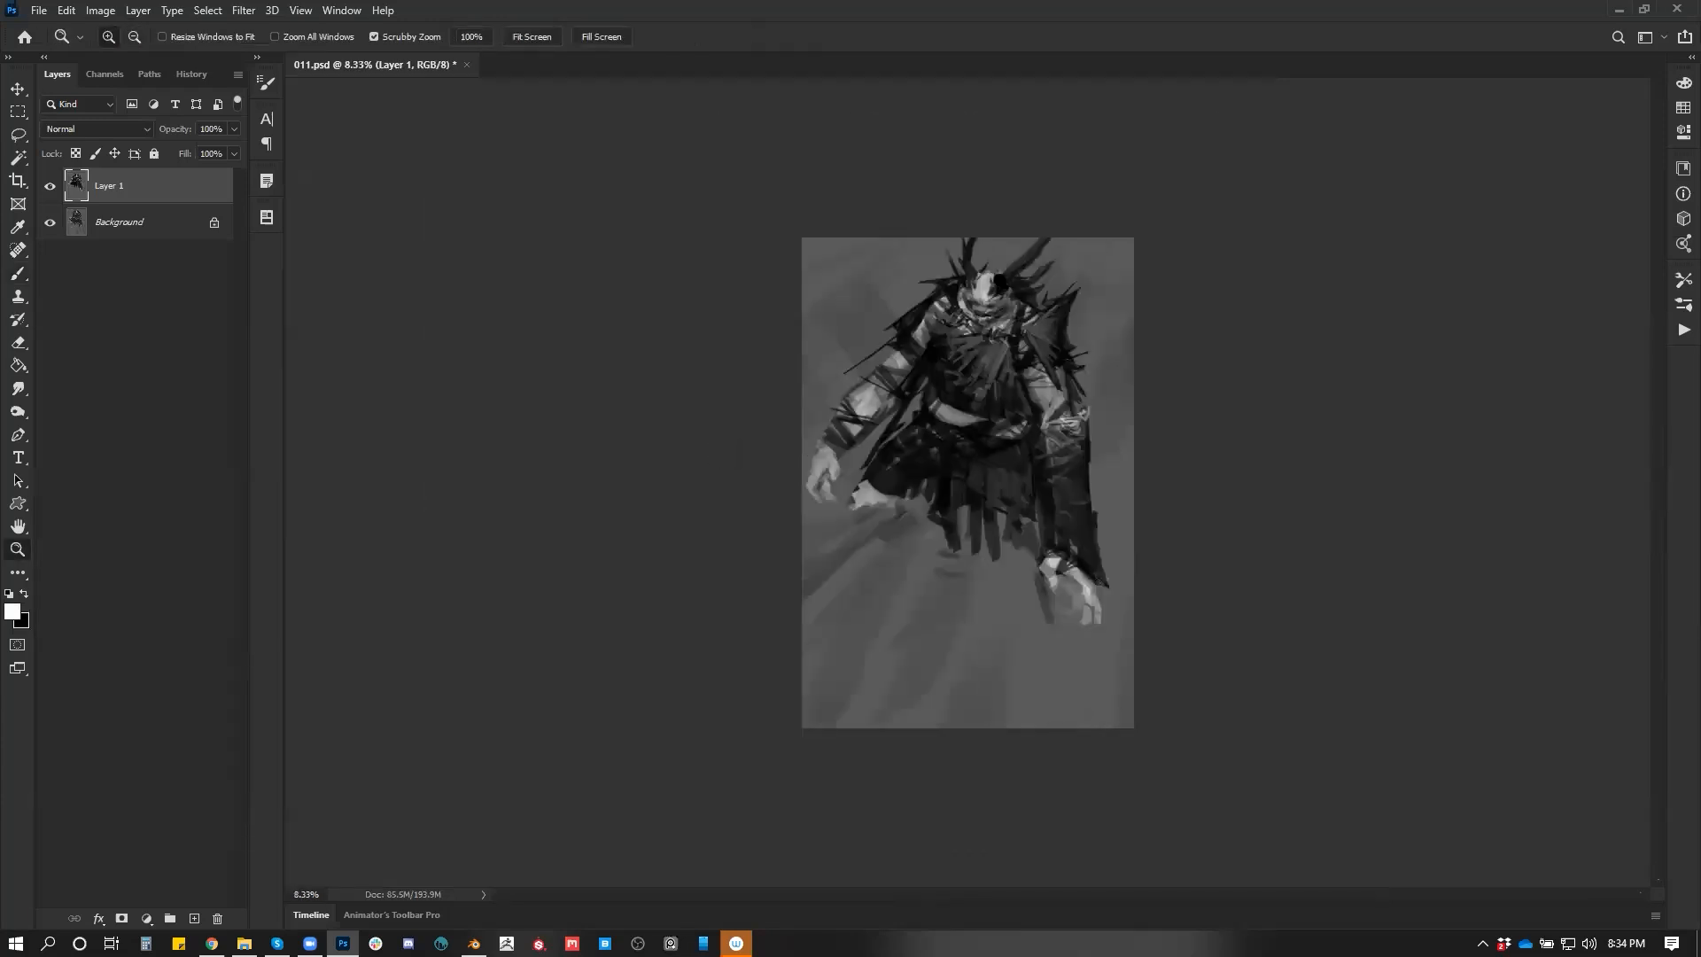
Rework the edge of the exposed midriff above the waist with sampled tones and a 60 px brush
key(ctrl+equal)
key(ctrl+equal)
key(b)
alt+click(928, 439)
mouse_move(937, 385)
mouse_down()
mouse_move(972, 404)
mouse_move(952, 420)
mouse_move(973, 409)
mouse_move(929, 399)
mouse_up()
alt+click(957, 397)
alt+click(963, 369)
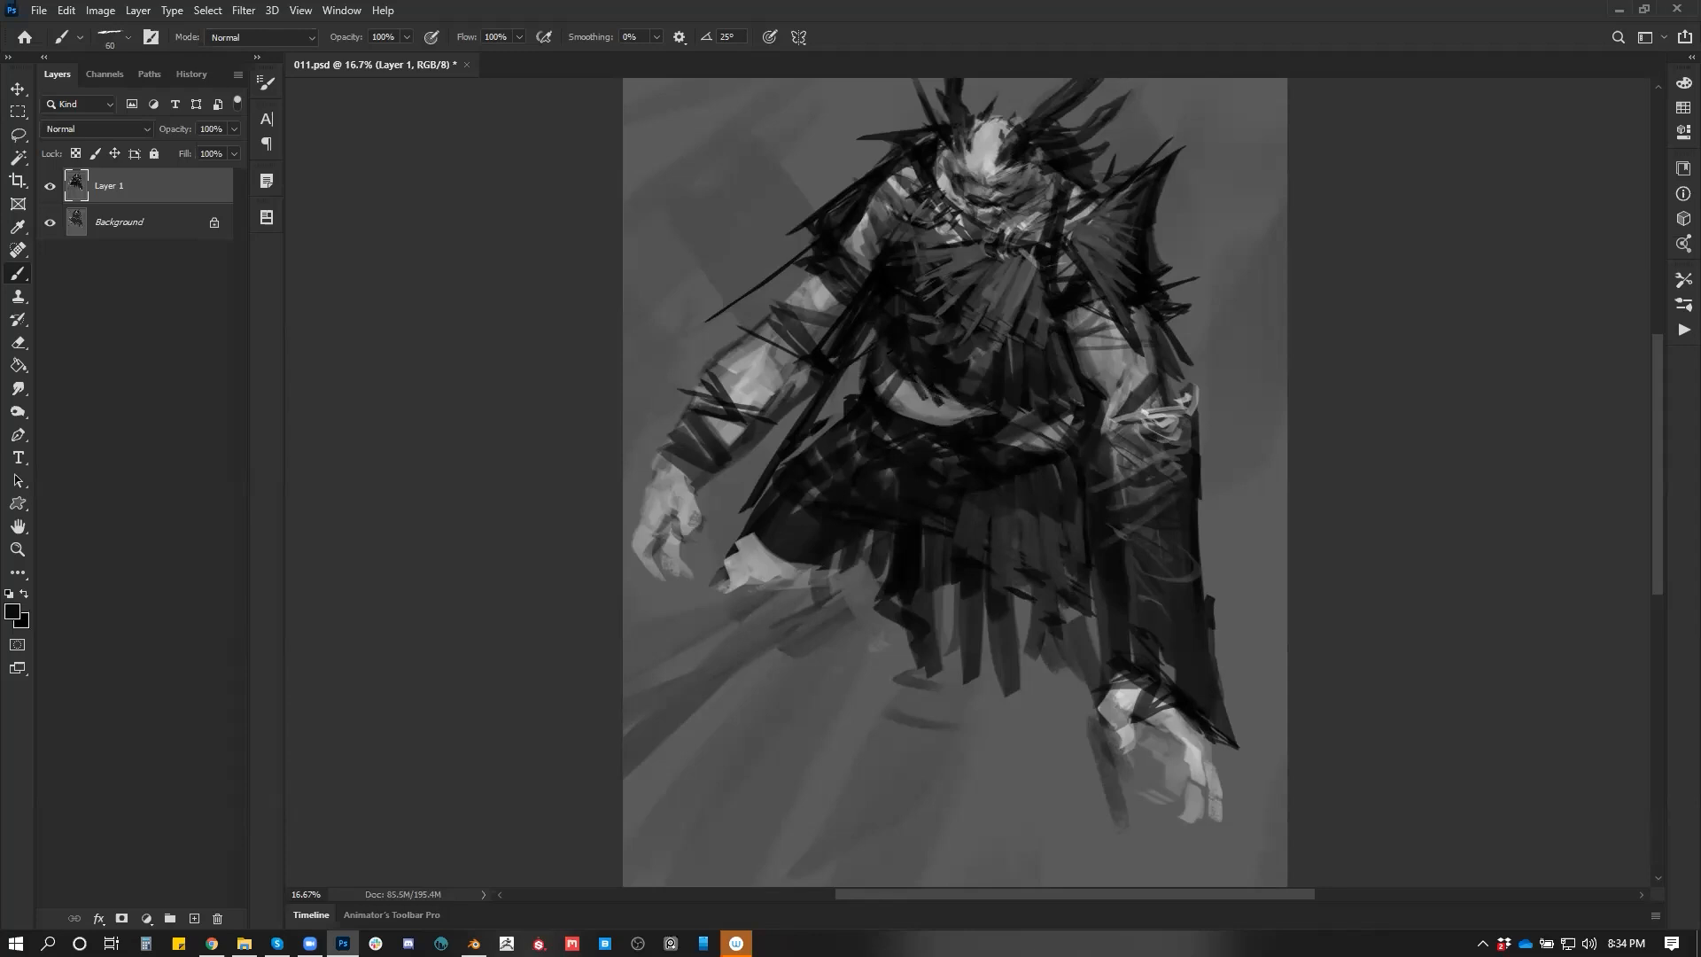
Darken the upper arm below the spiked shoulder with a 90 px brush
key(bracketright)
key(bracketright)
key(bracketright)
drag(815, 276, 769, 295)
drag(891, 361, 785, 390)
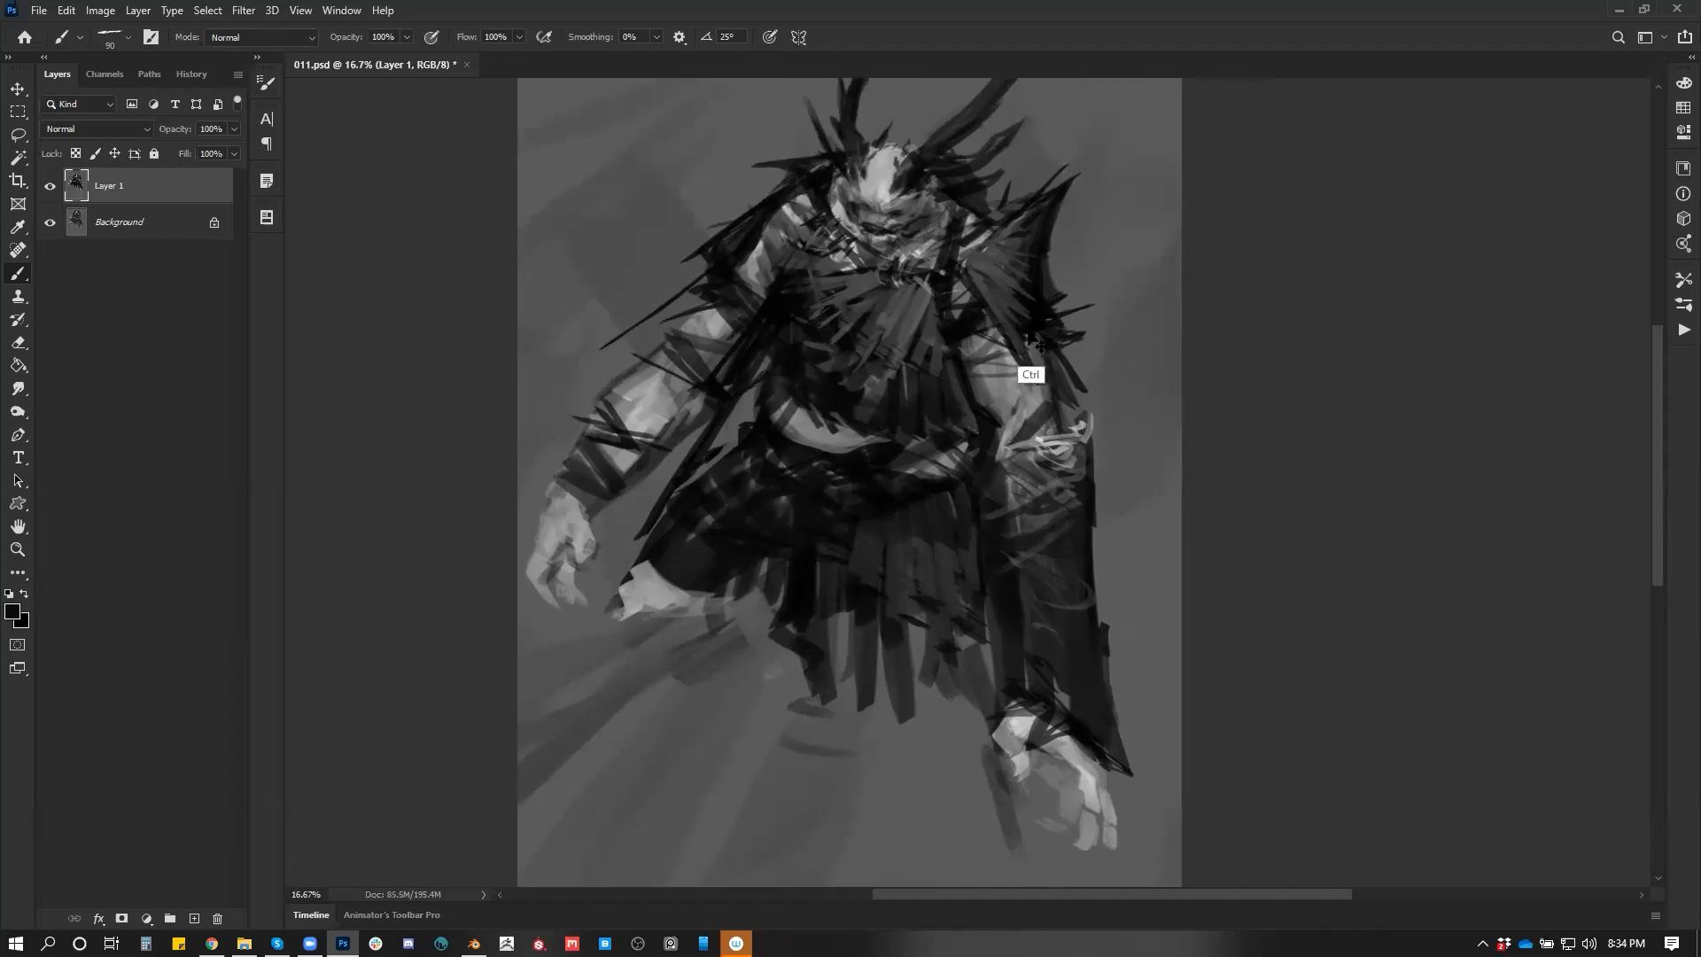
Flip the canvas horizontally and rework the folds of the torn chest garment with black and sampled gray strokes, using a 100 px brush
key(ctrl+shift+h)
key(d)
drag(832, 323, 765, 379)
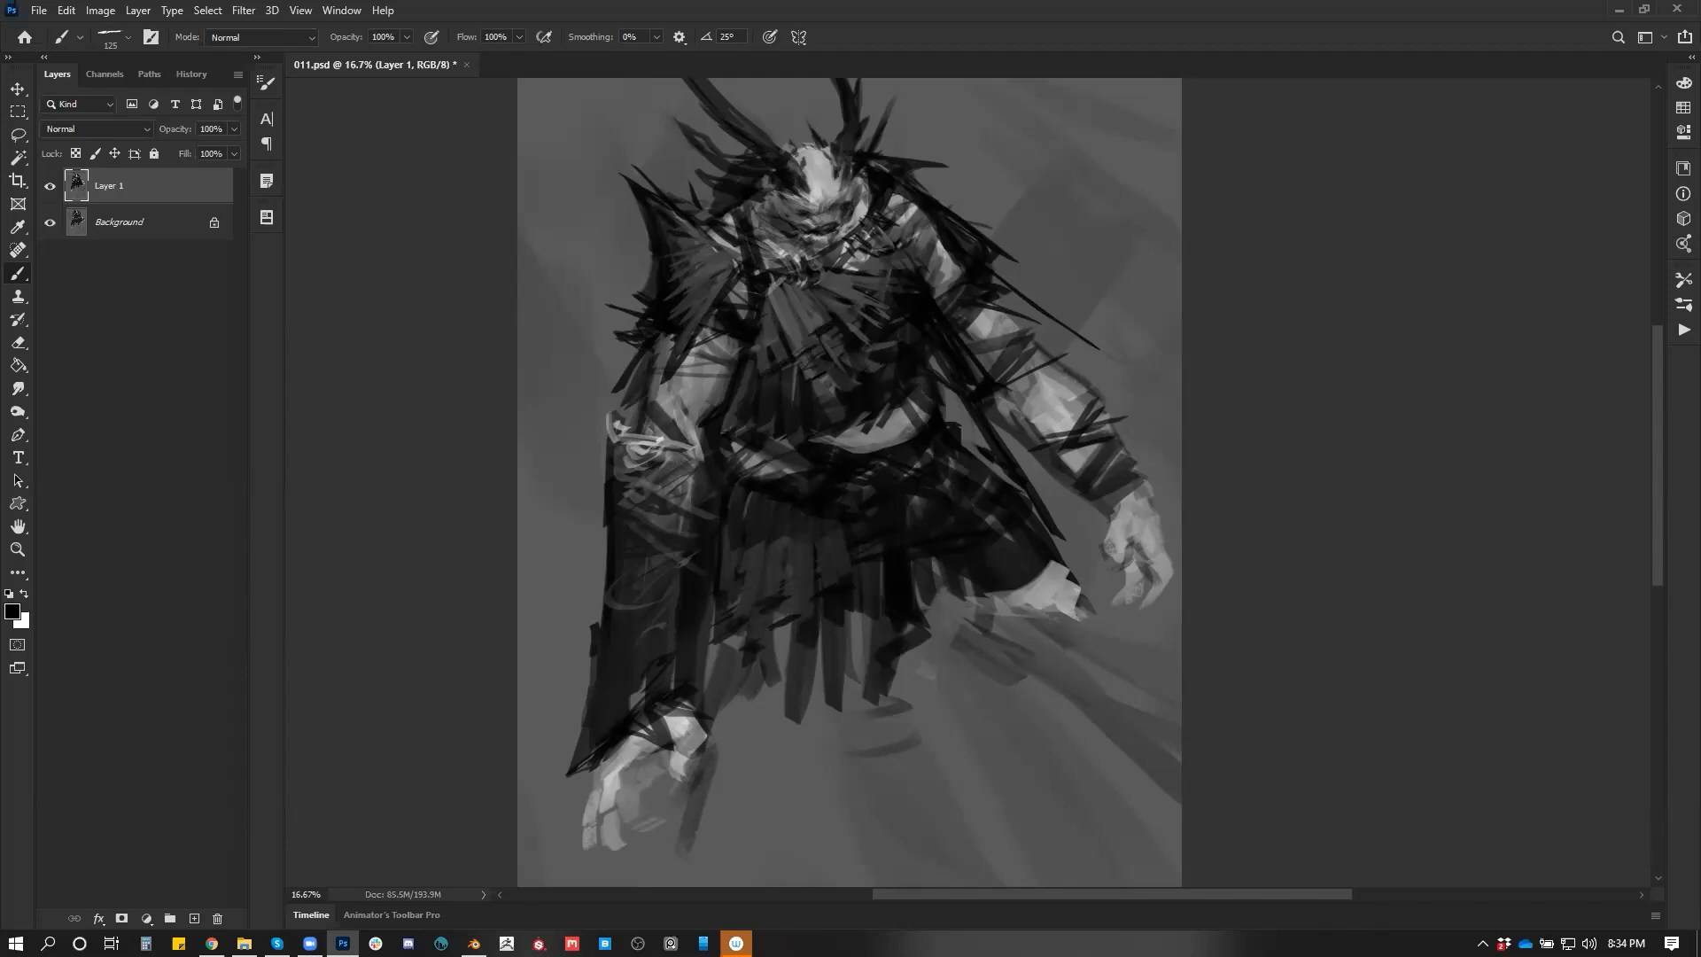
key(bracketleft)
alt+click(780, 331)
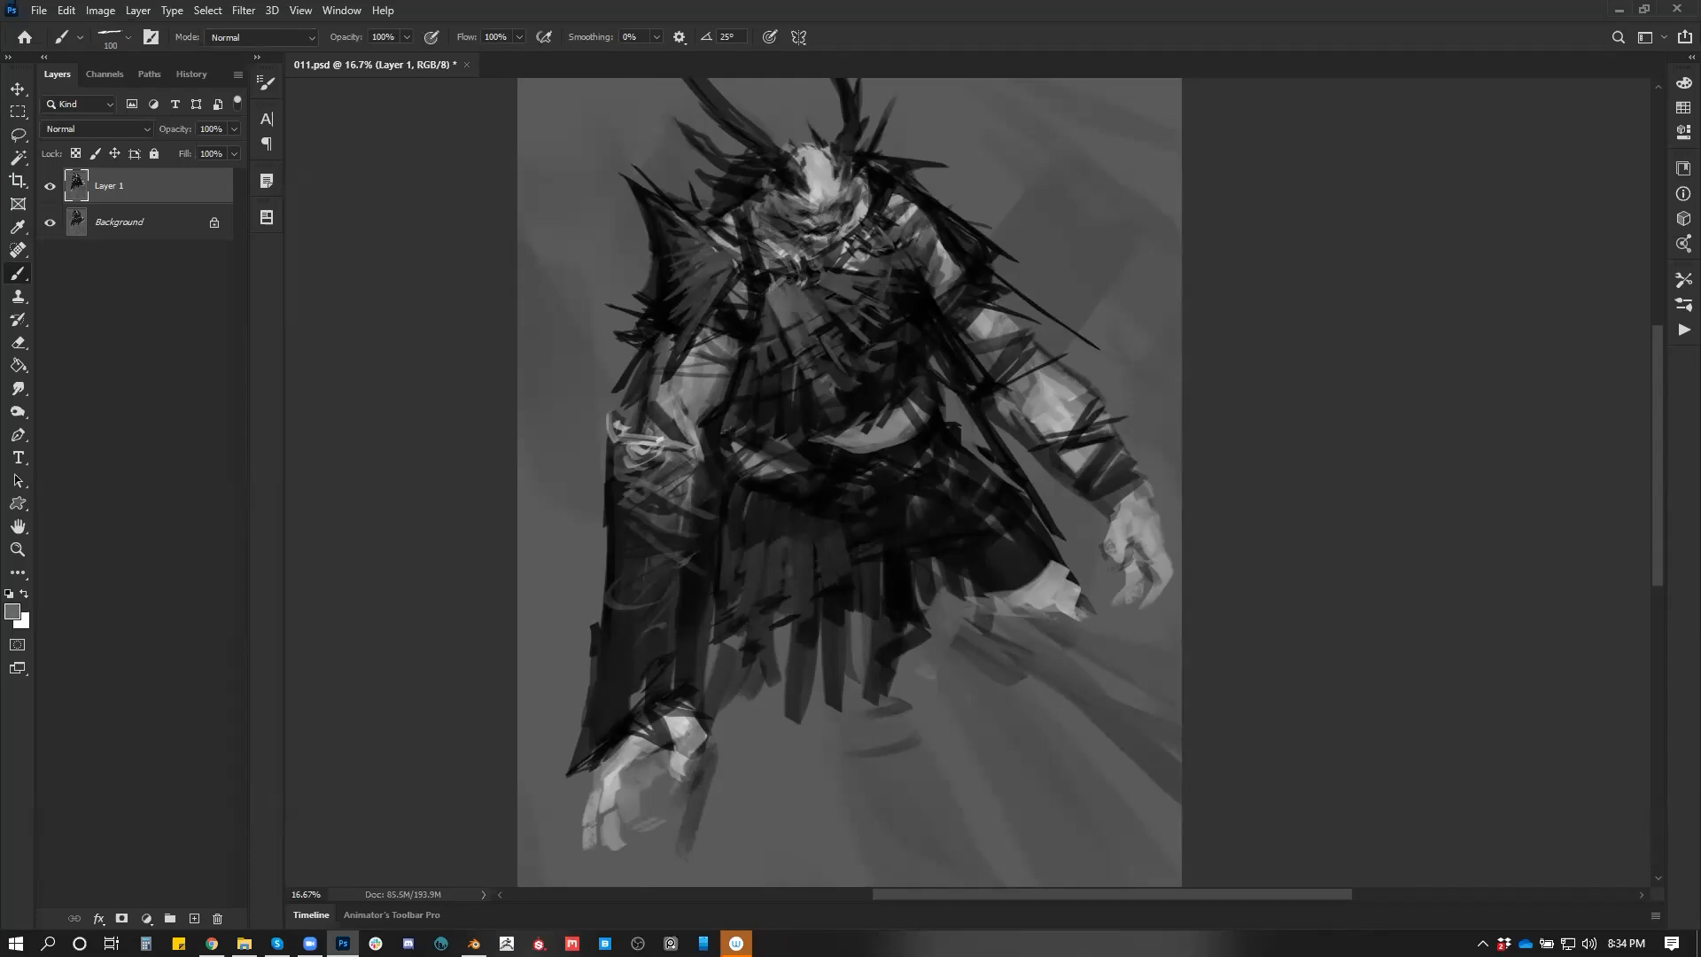
drag(771, 316, 773, 339)
drag(798, 367, 770, 393)
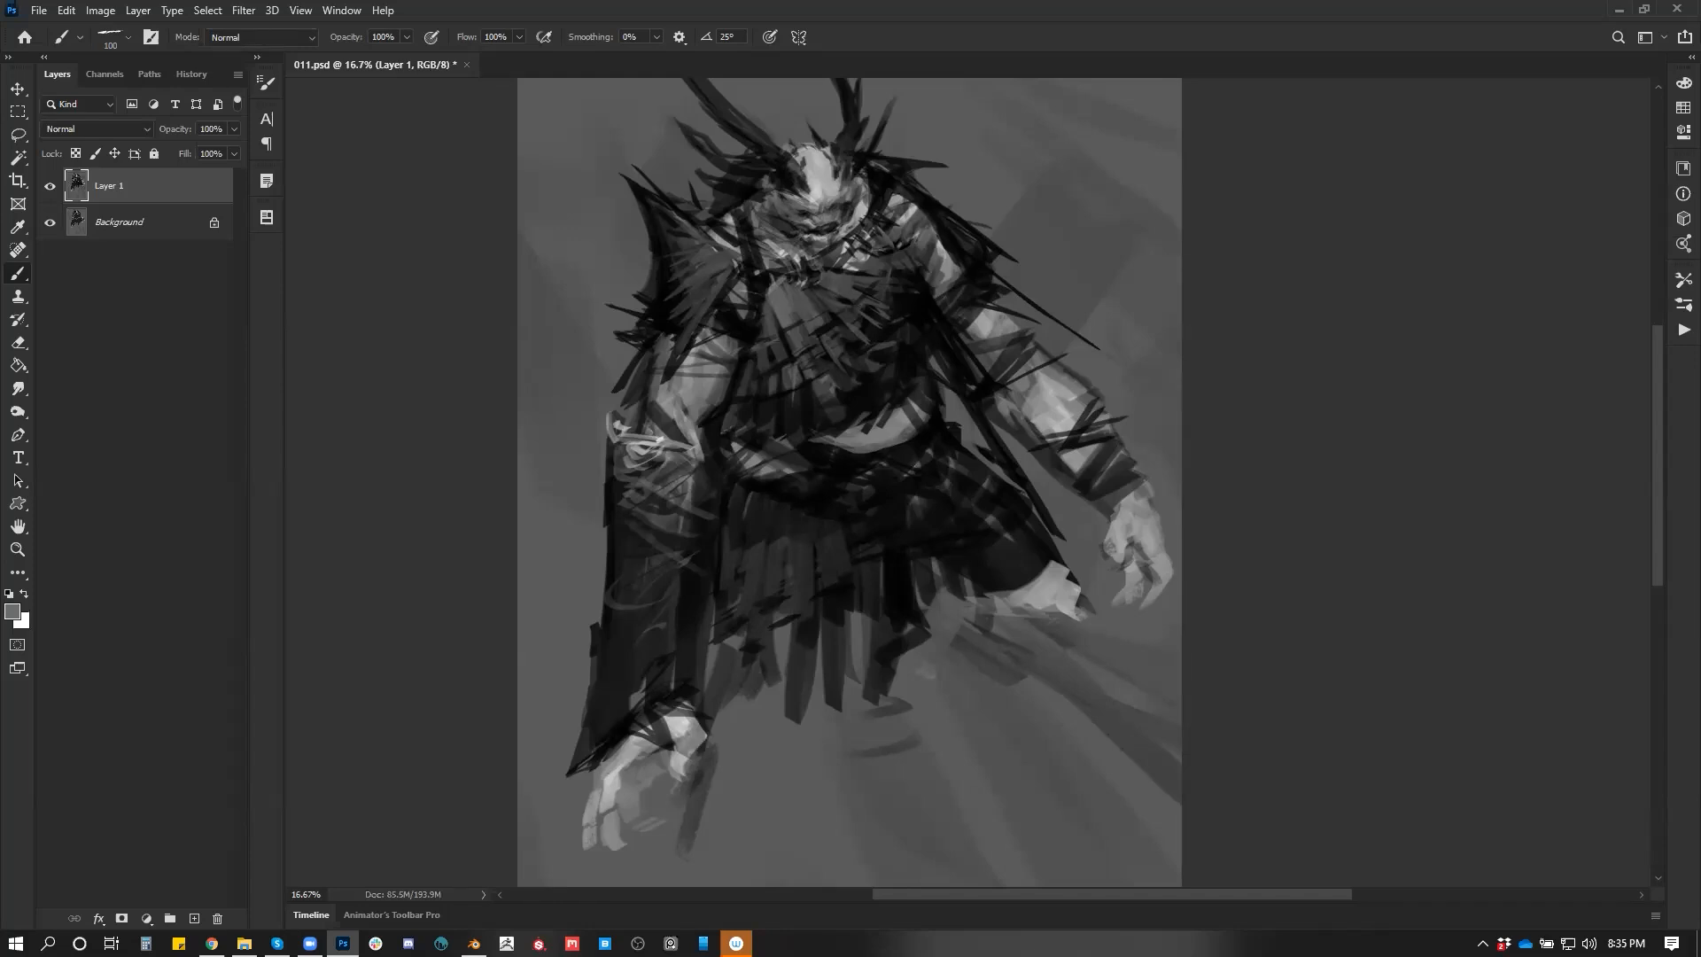
Paint short hanging strips along the waistband with a sampled gray, enlarging the brush to 125 px
key(d)
key(bracketleft)
alt+click(708, 315)
key(bracketright)
key(bracketright)
key(bracketright)
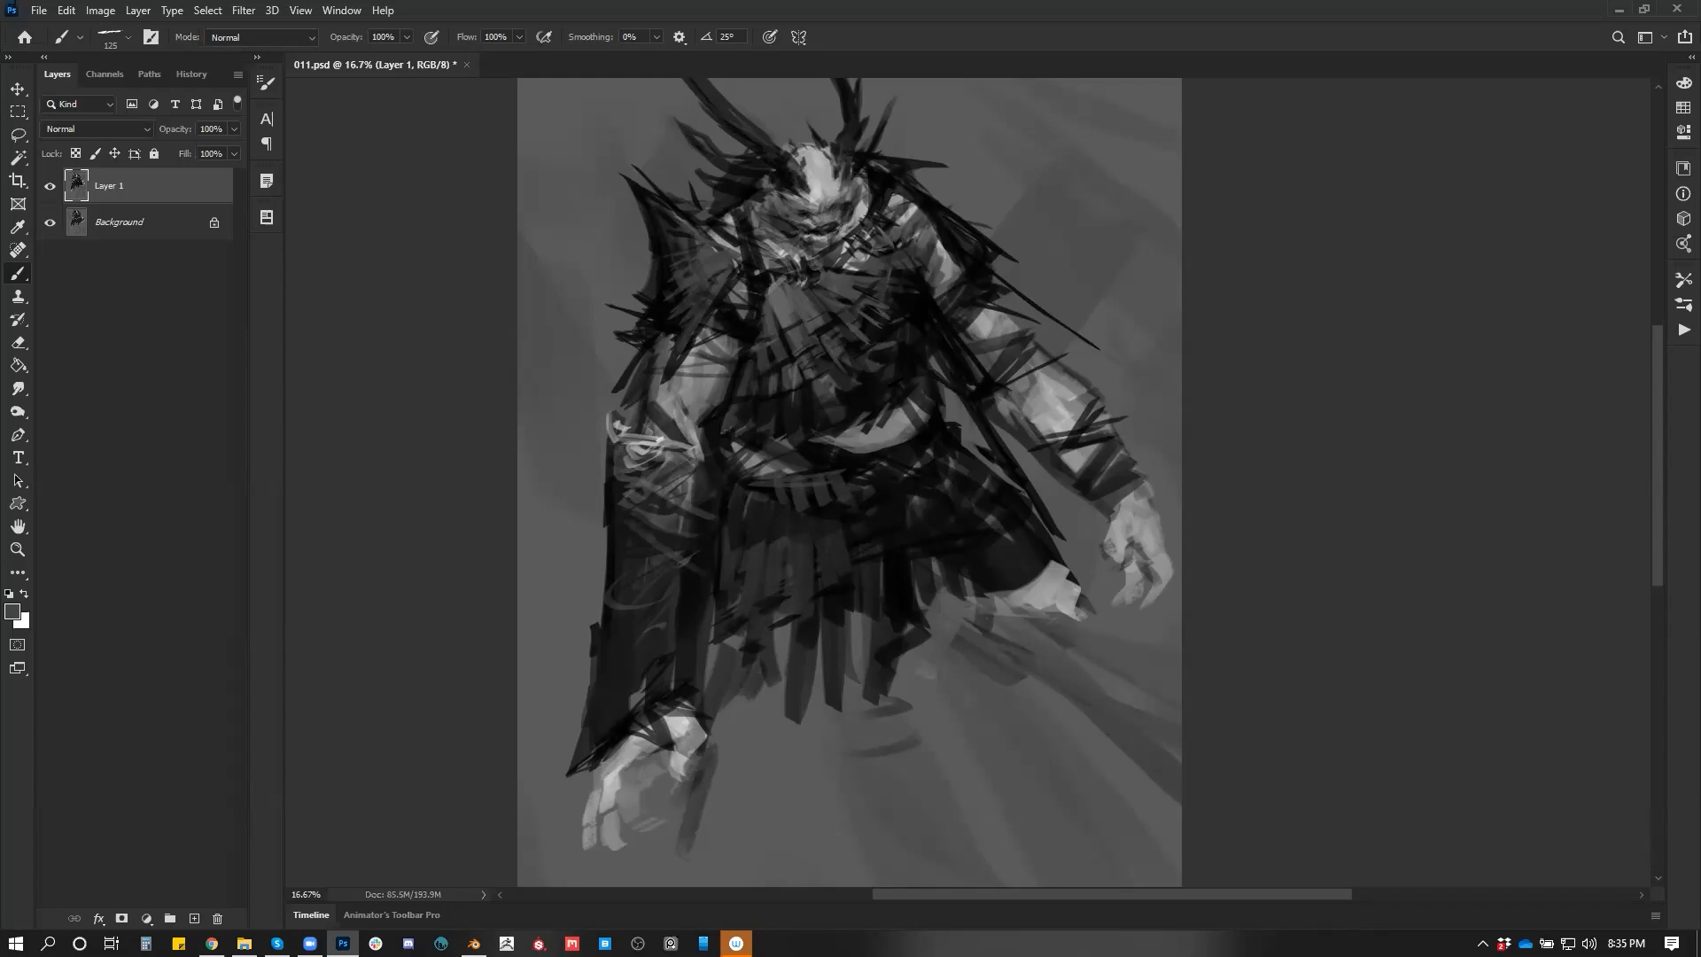
Flip the canvas horizontally and cover the pale foot at the skirt's outer corner with black strokes from a 400 px brush
mouse_move(952, 430)
mouse_down()
mouse_move(976, 358)
mouse_move(940, 340)
mouse_up()
key(d)
key(])
key(])
key(])
key(])
key(])
key(])
key(])
key(])
key(])
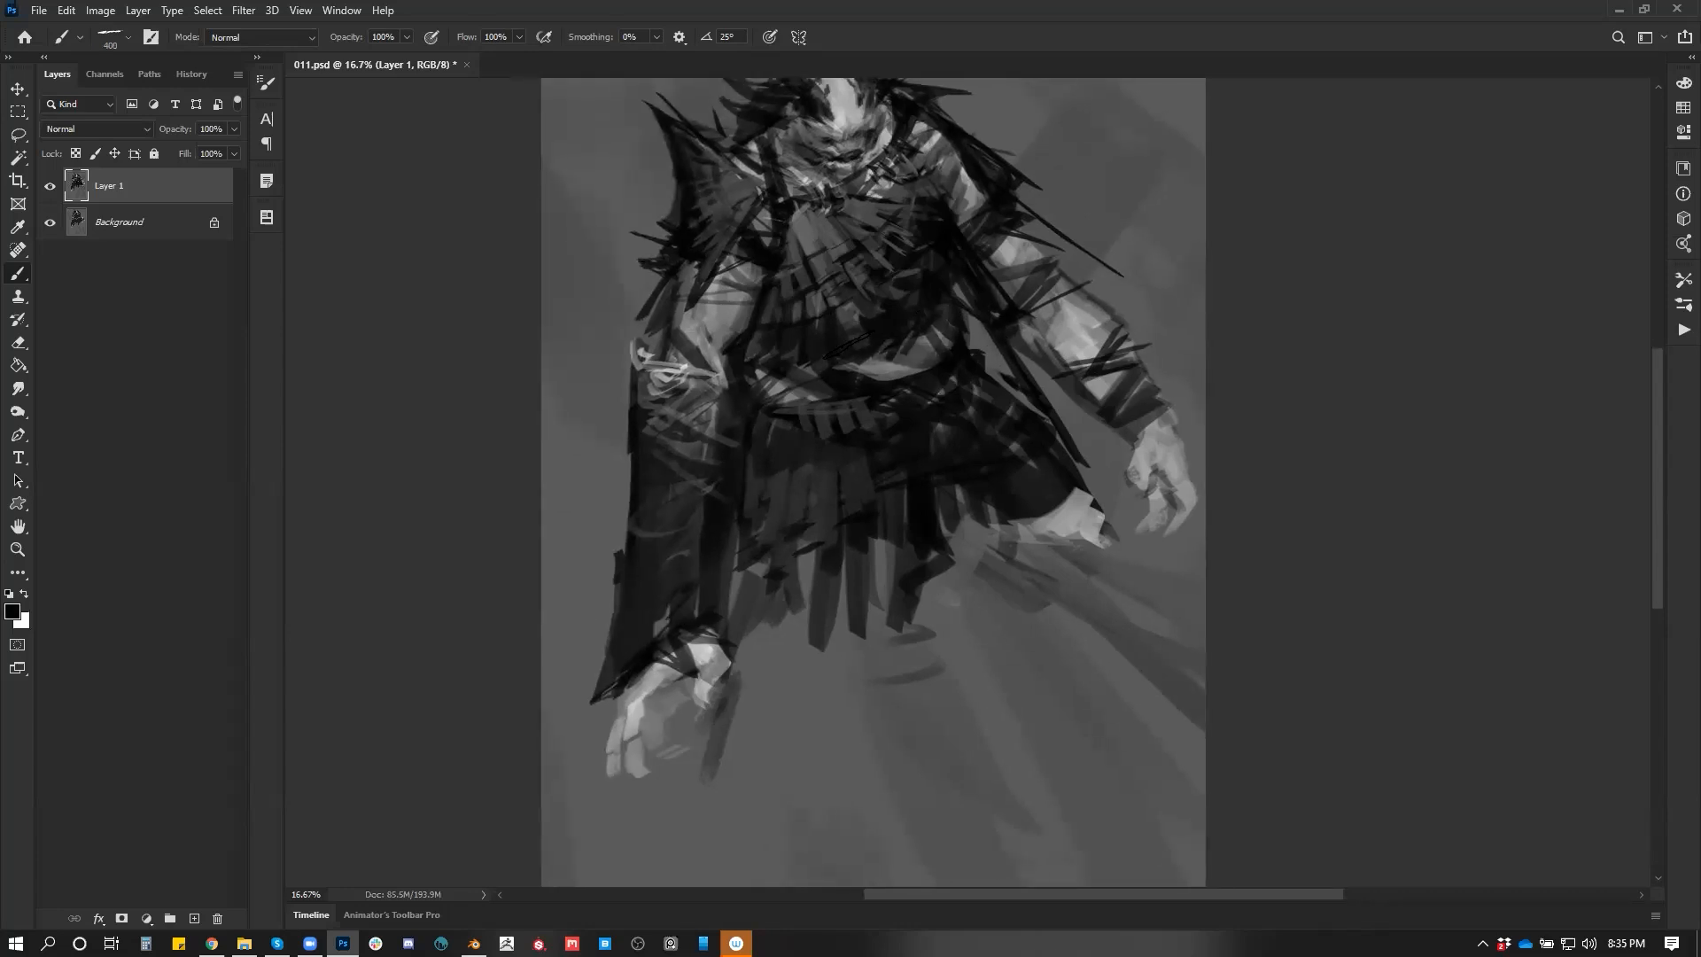
key(z)
alt+click(893, 480)
alt+click(893, 481)
key(ctrl+shift+h)
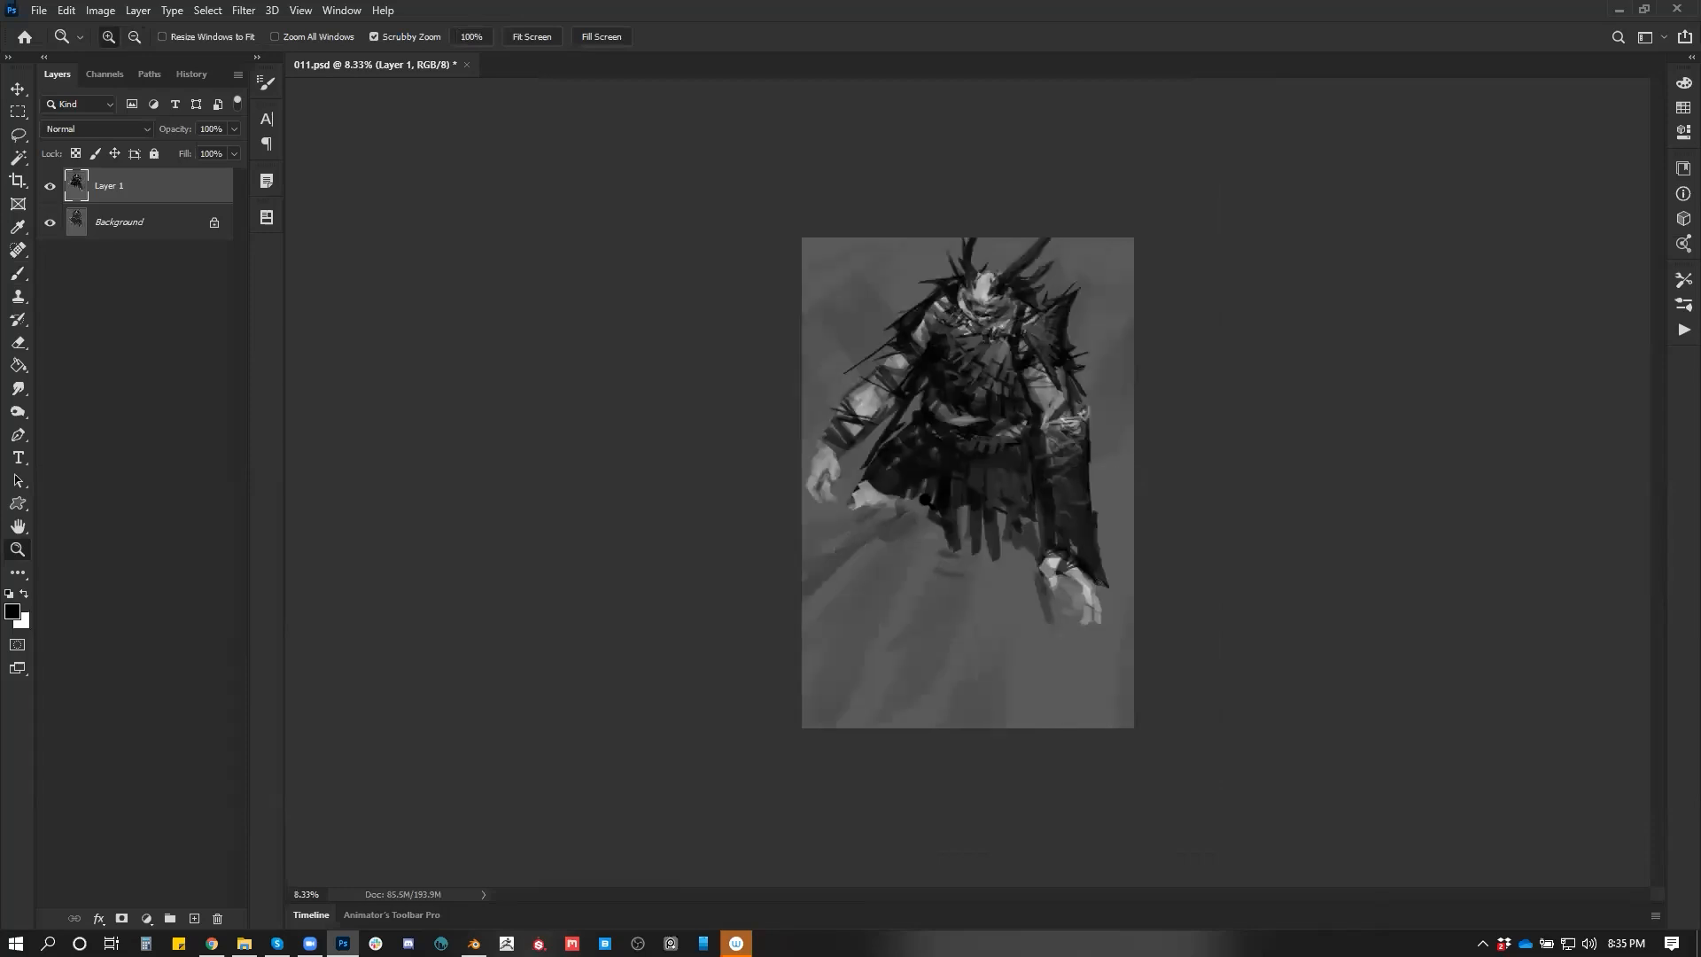
key(b)
drag(856, 499, 914, 506)
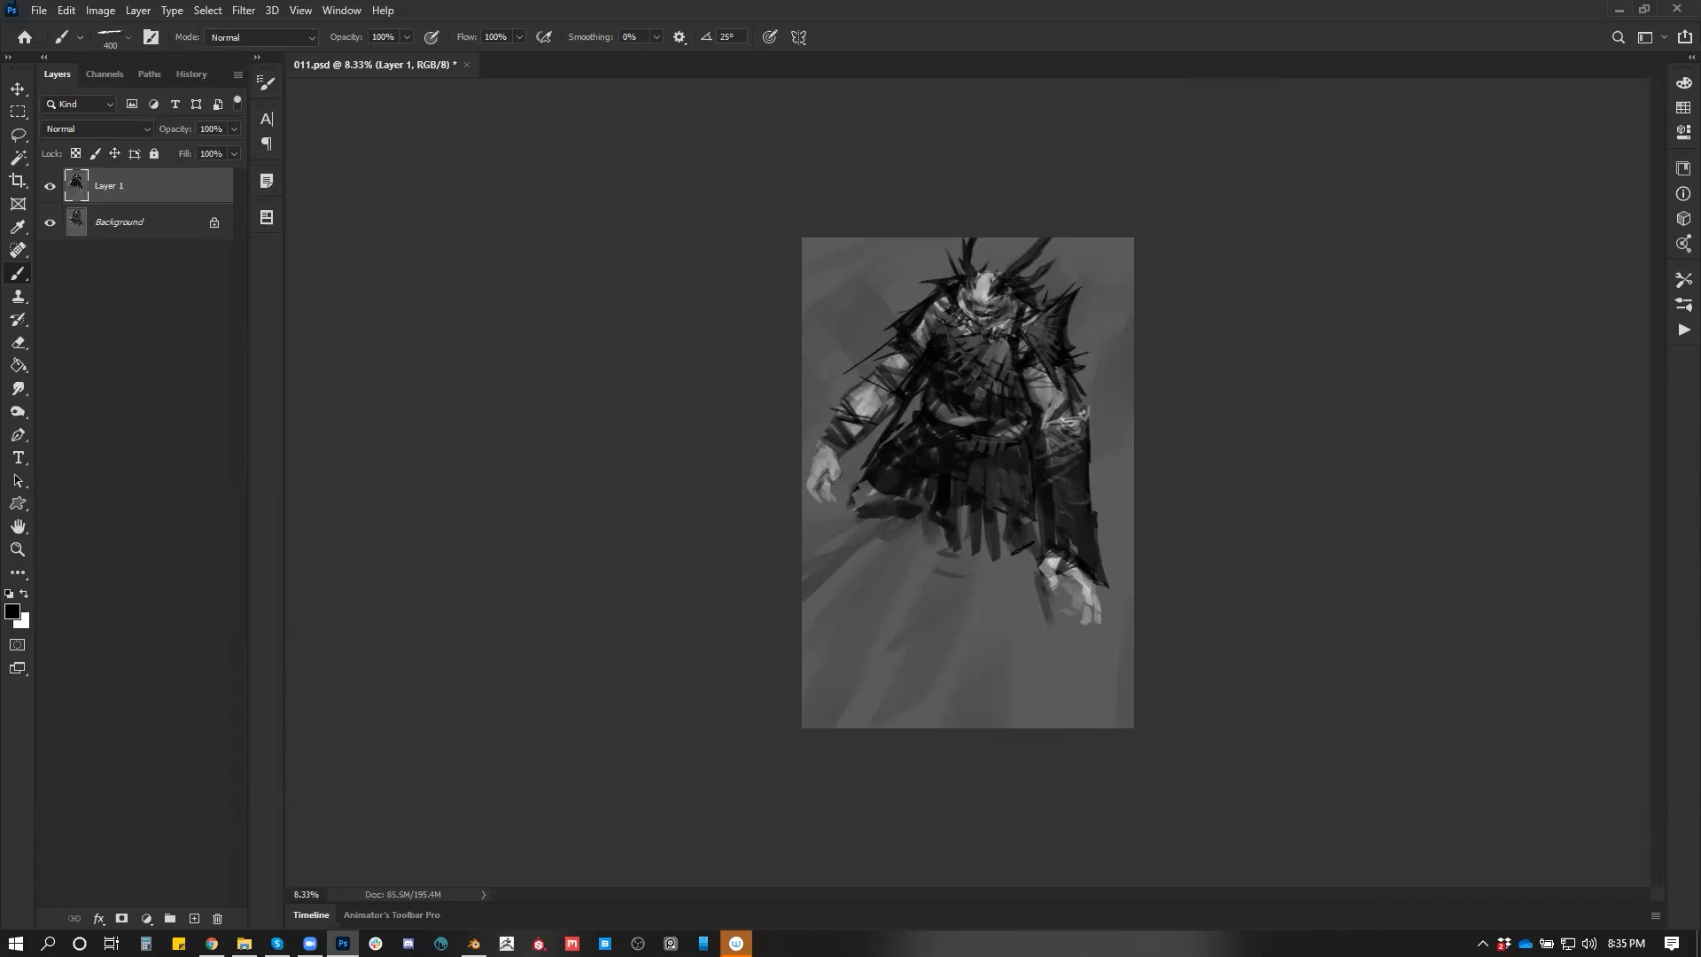
Flip the canvas horizontally, lengthen the skirt's hem and deepen the background with dark gray tones, enlarging the brush to 800 px
key(ctrl+shift+h)
key(bracketleft)
key(bracketleft)
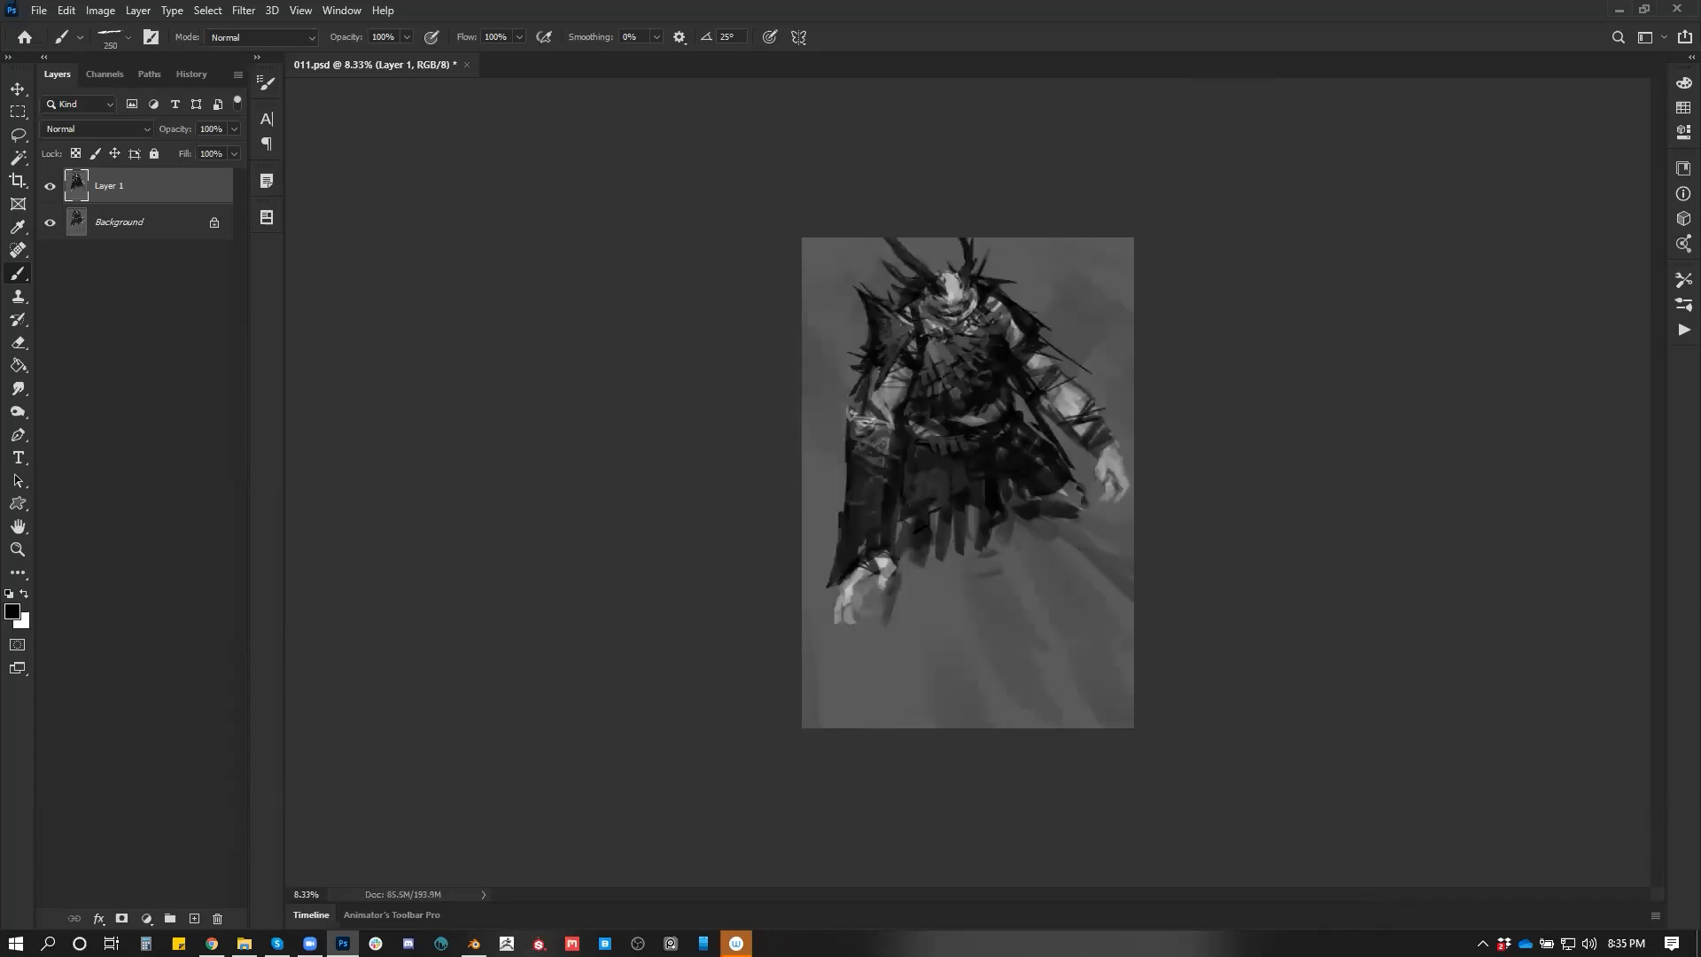
key(bracketright)
key(bracketright)
key(bracketright)
key(bracketright)
key(bracketright)
key(bracketright)
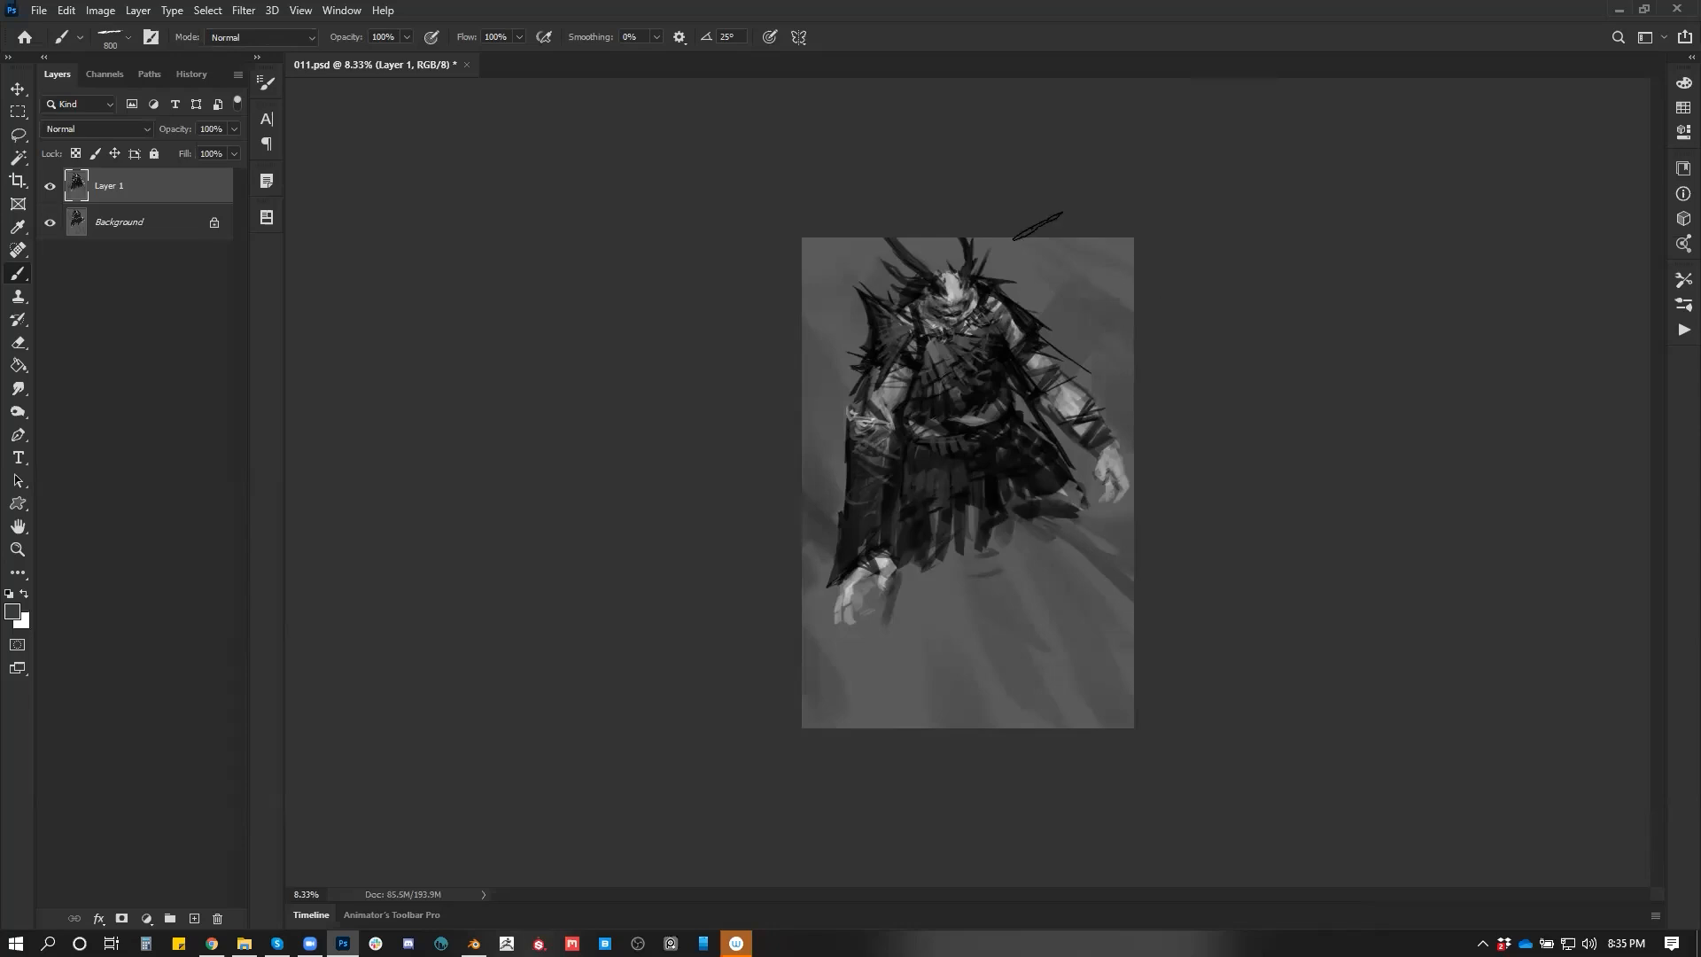
Flip the canvas horizontally and broaden the hanging front skirt panel and hem with sampled dark strokes from a smaller brush
key(z)
click(967, 514)
click(968, 524)
key(z)
alt+click(1019, 604)
key(ctrl+shift+h)
key(b)
alt+click(929, 531)
key(bracketleft)
key(bracketleft)
key(bracketleft)
key(bracketleft)
key(bracketleft)
mouse_move(791, 518)
mouse_down()
mouse_move(805, 489)
mouse_move(893, 503)
mouse_up()
mouse_move(1028, 575)
mouse_down()
mouse_move(1059, 620)
mouse_move(988, 567)
mouse_up()
Block in the two lower legs beneath the skirt with sampled gray strokes
mouse_move(885, 538)
mouse_down()
mouse_move(877, 608)
mouse_move(895, 618)
mouse_up()
key(x)
alt+click(876, 602)
drag(1041, 665, 1054, 670)
Add black streaks on the ground beside the rear leg, working up to a 400 px brush
key(])
key(d)
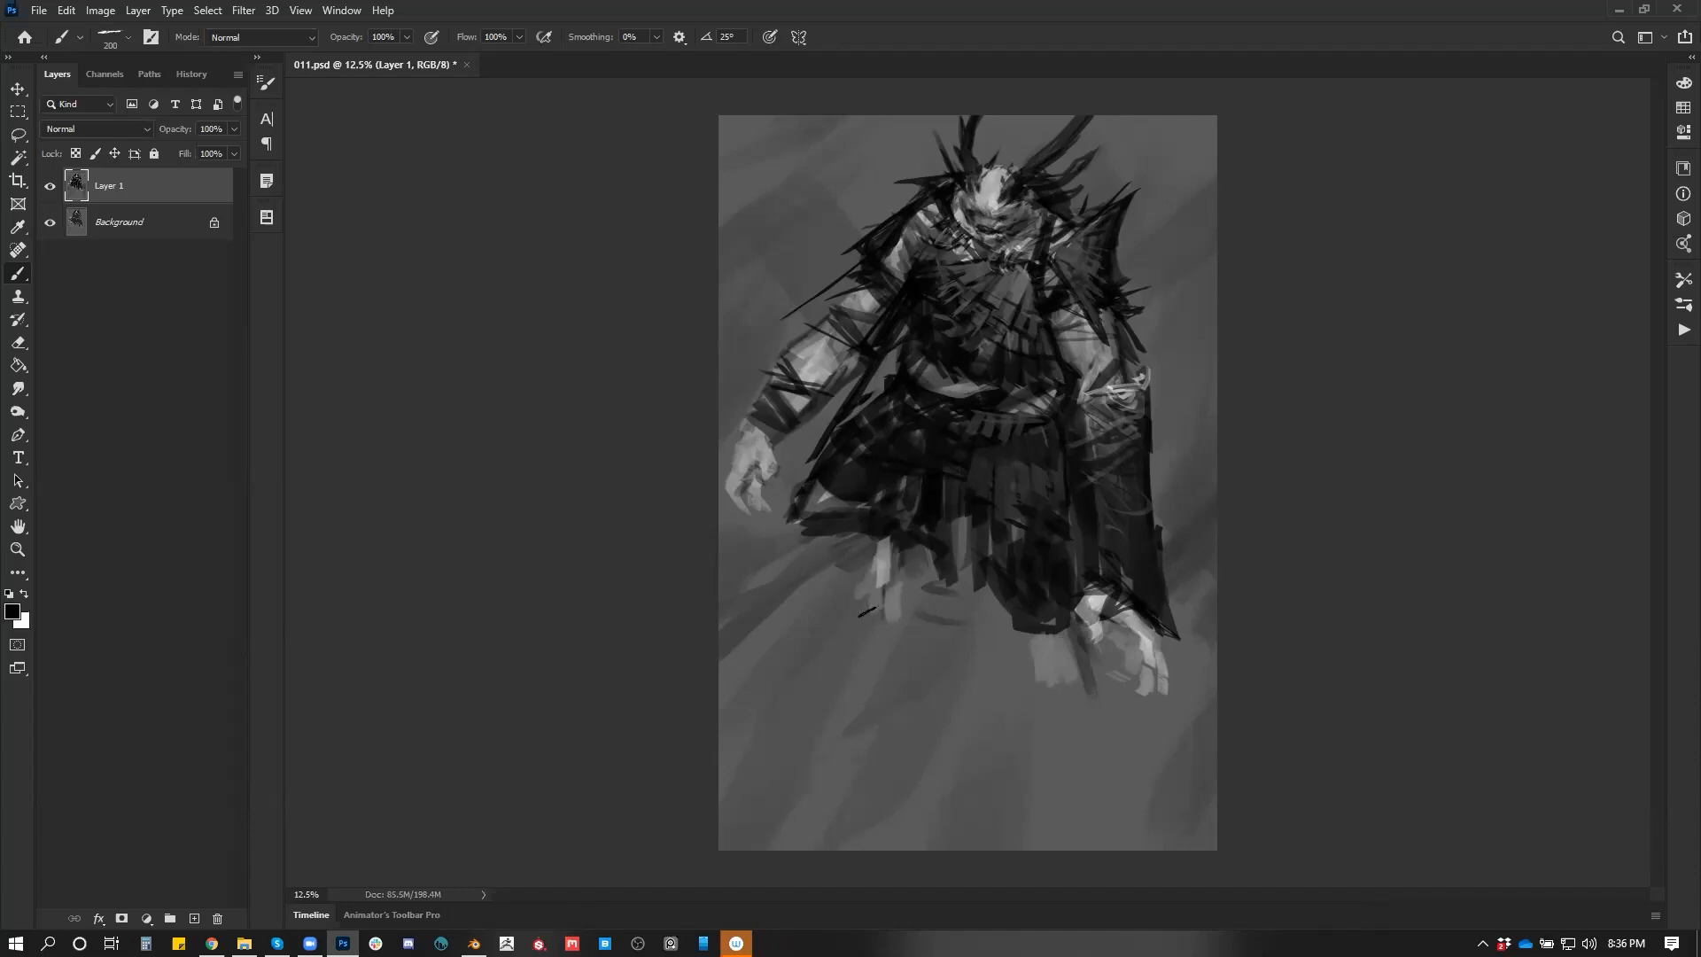
drag(865, 599, 837, 622)
key(])
key(])
key(])
key(])
key(])
key(])
key(])
key(])
key(])
key([)
key([)
key([)
key([)
key([)
drag(772, 620, 846, 583)
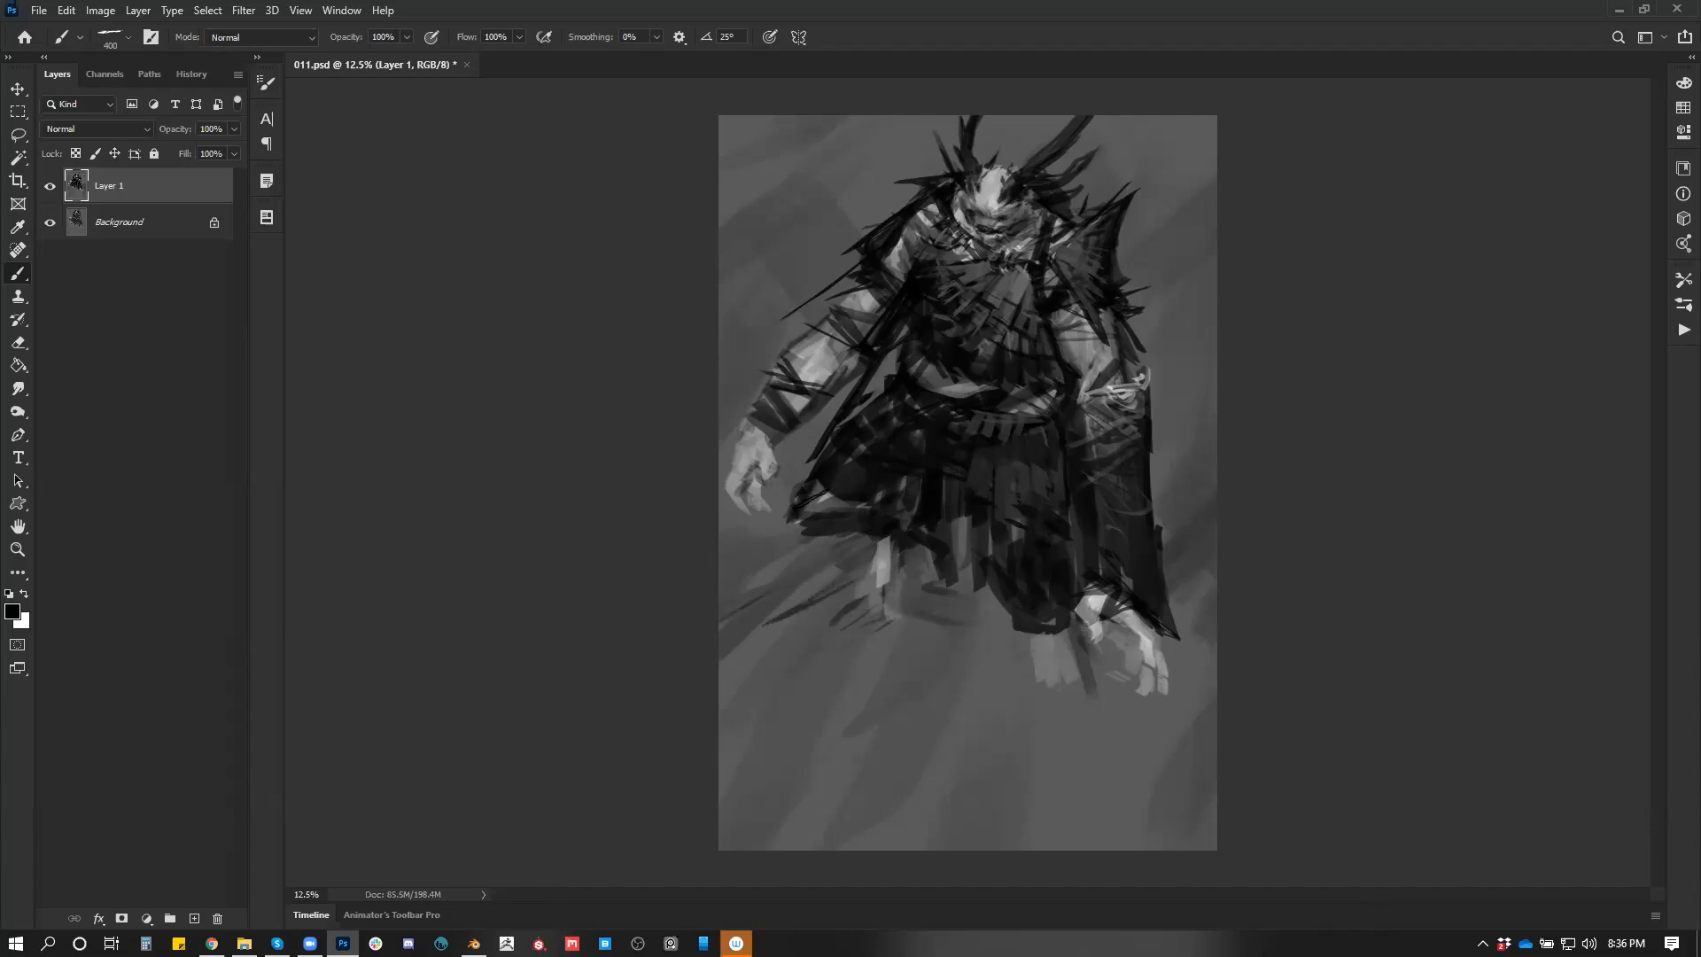
Repaint the exposed leg at the skirt's outer corner with sampled grays and a 90 px brush, blending its surroundings at 175 px
alt+click(811, 539)
key([)
key([)
key([)
key([)
key([)
key([)
key([)
key([)
drag(810, 480, 800, 499)
key(d)
key(x)
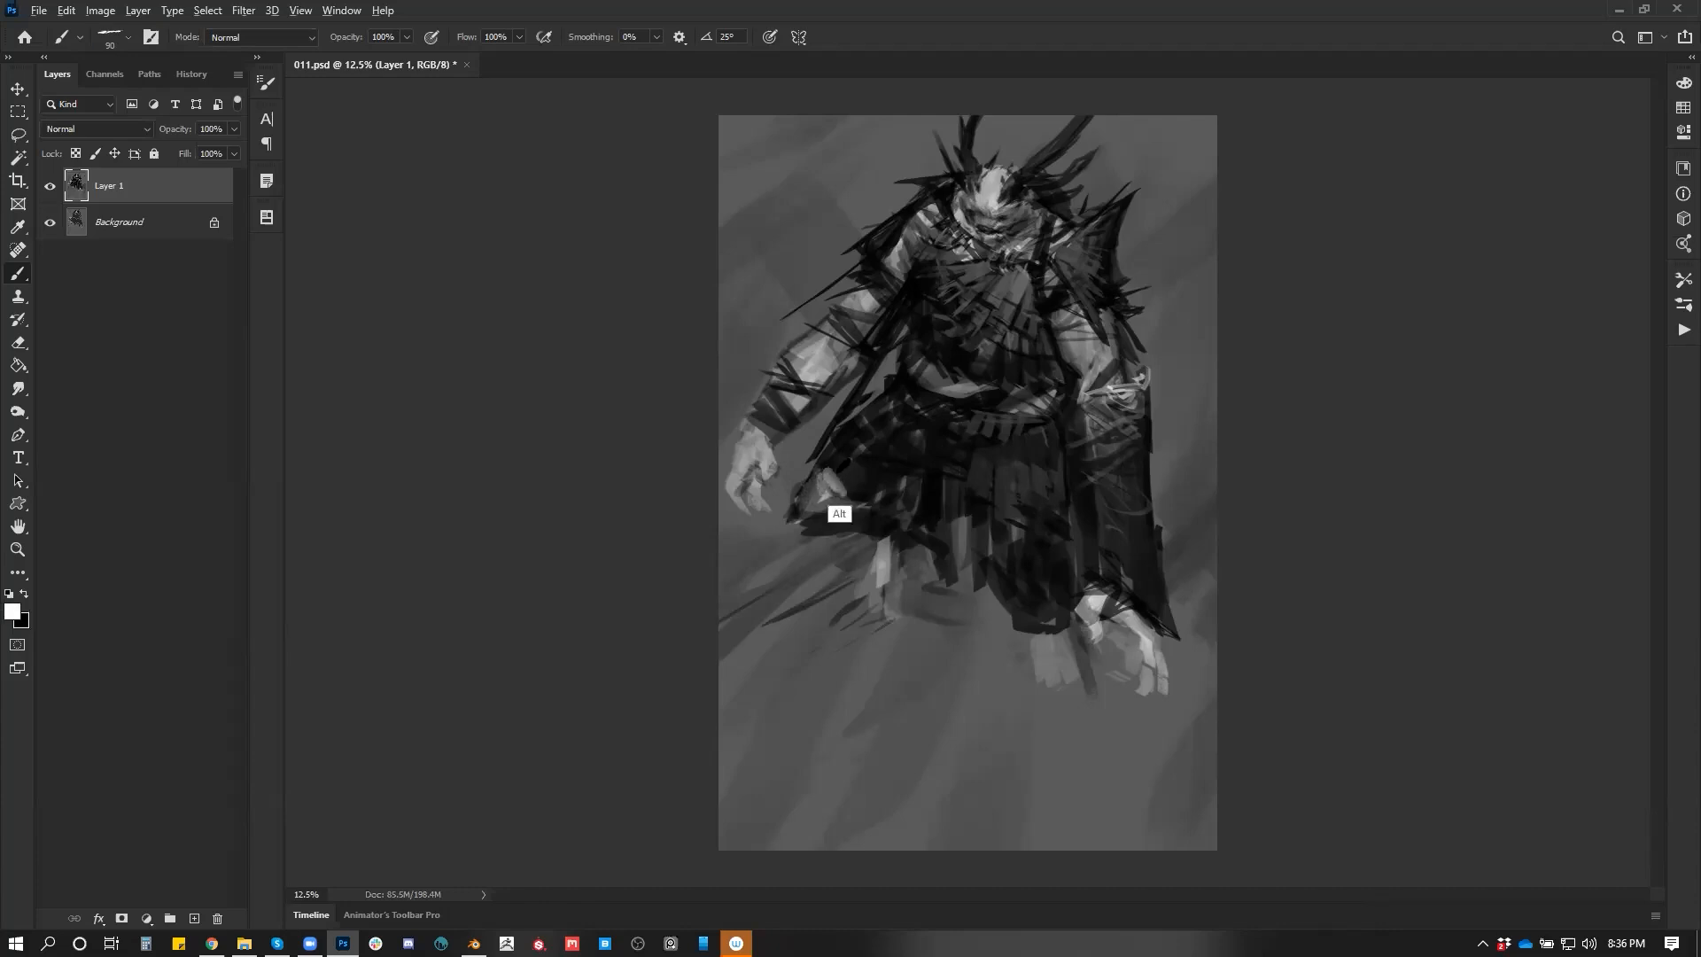
key(x)
drag(829, 468, 843, 492)
alt+click(823, 539)
key(bracketright)
key(bracketright)
key(bracketright)
key(bracketright)
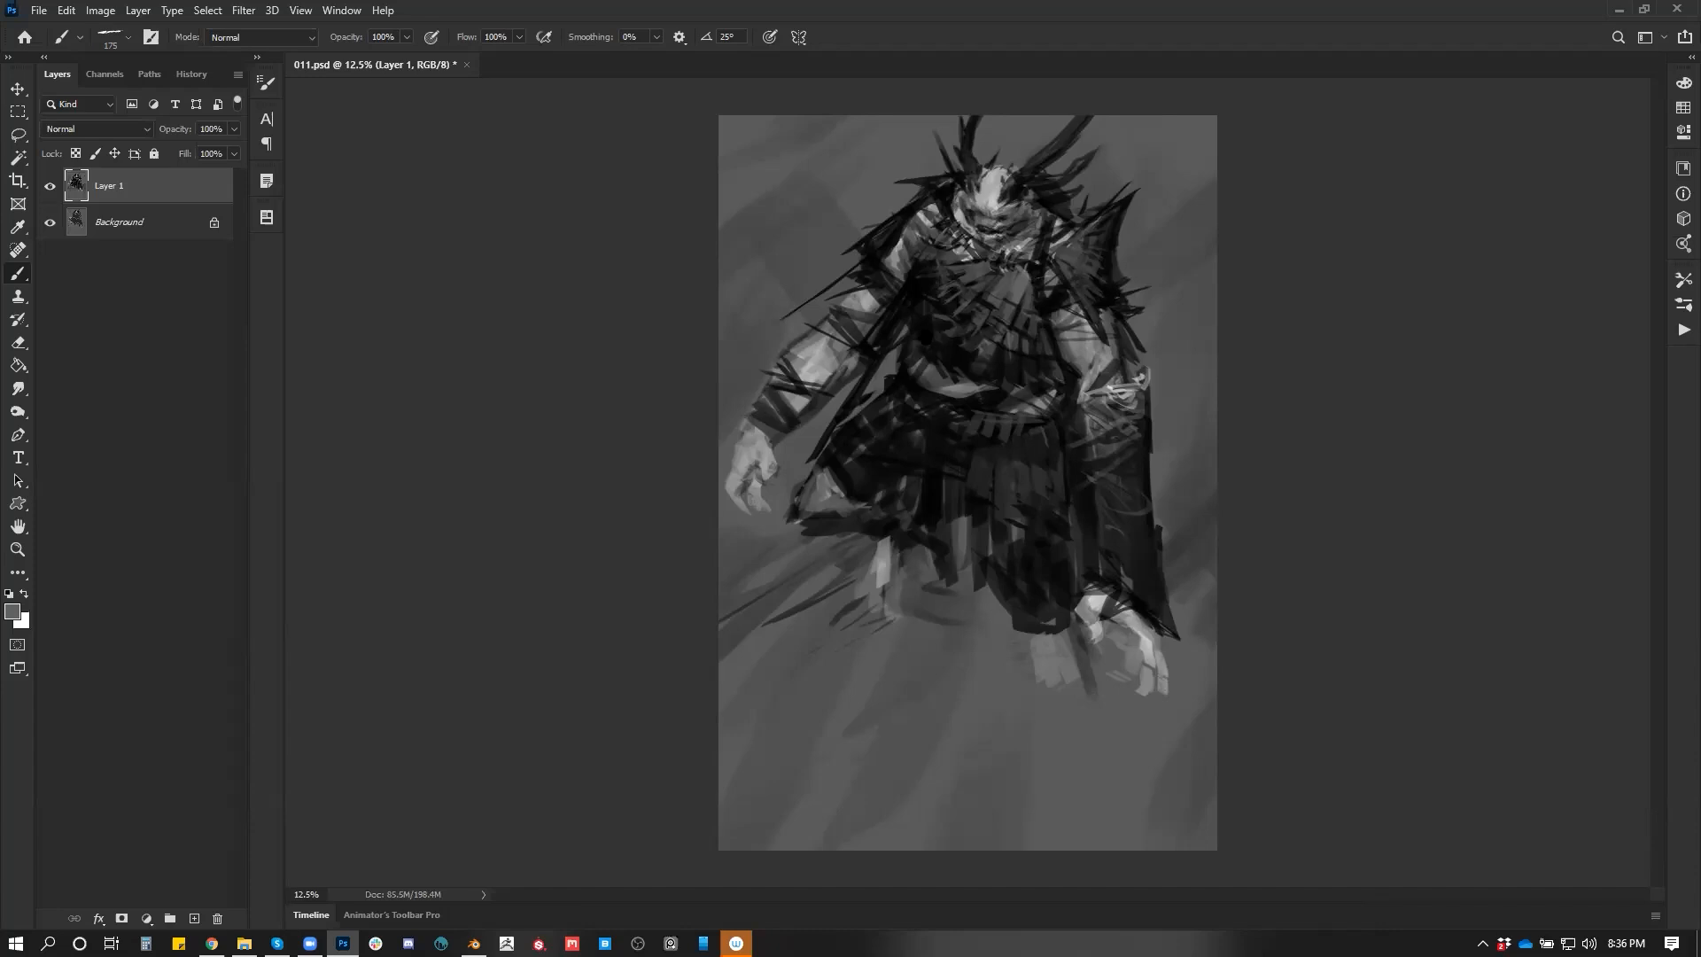
Paint pale tooth-like marks along the collar below the face with white and sampled gray, using brushes of 45 to 60 px
ctrl+click(1051, 304)
key(d)
key(x)
key(bracketleft)
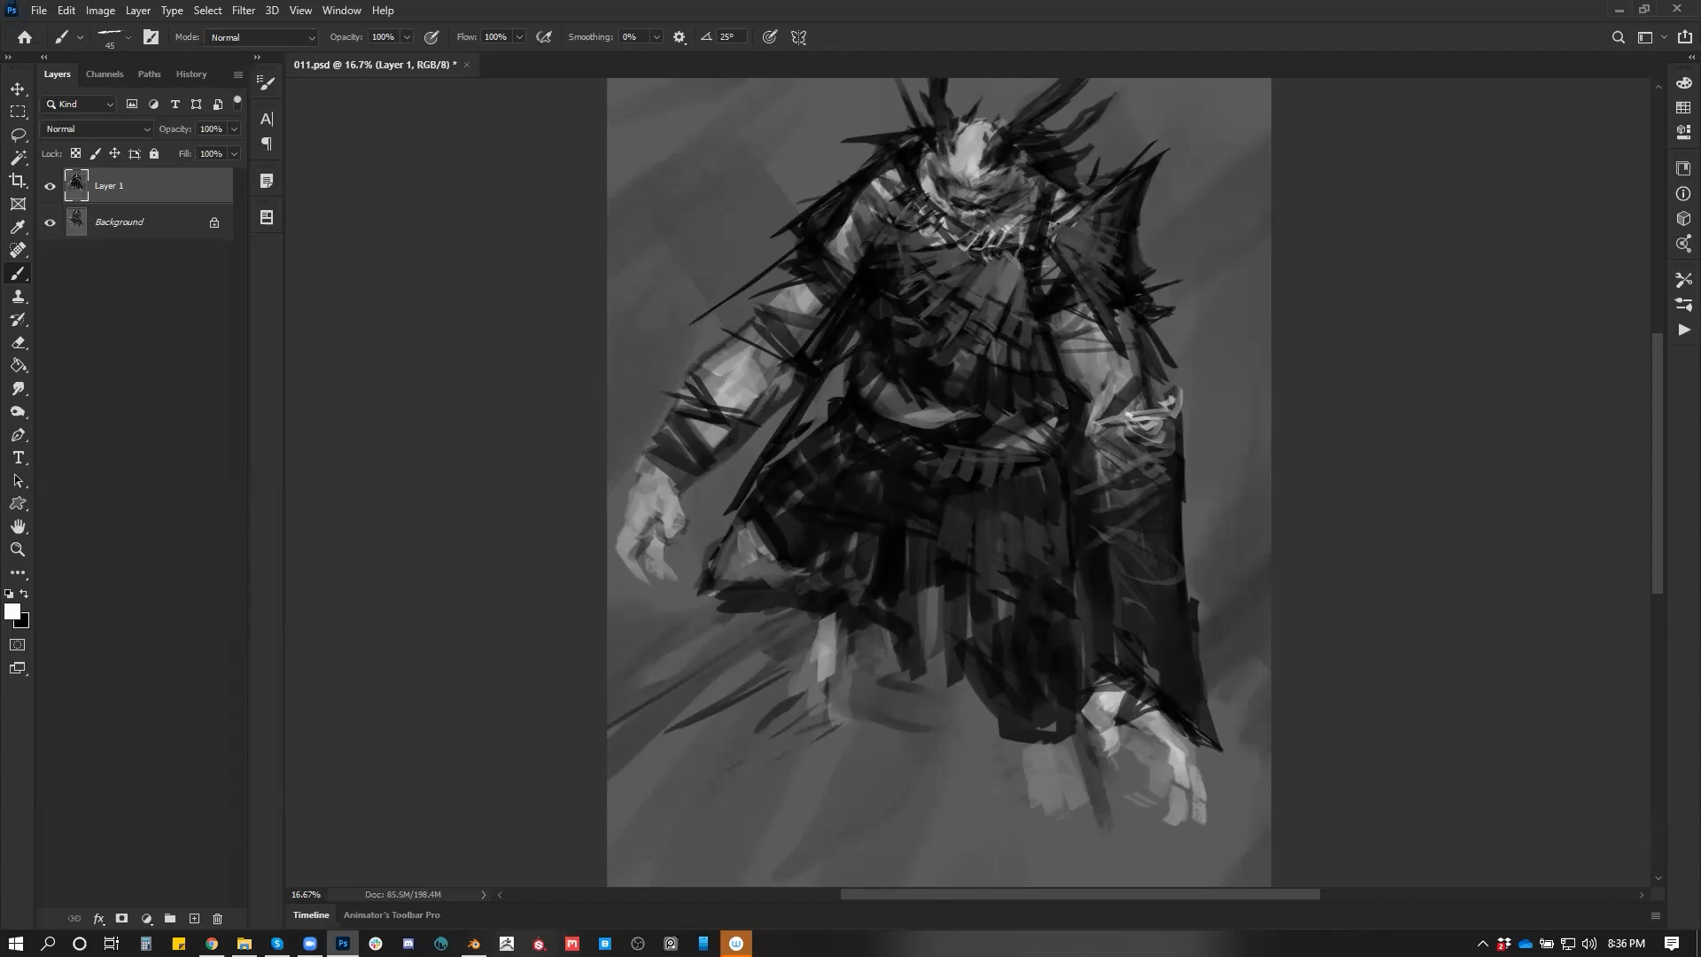
key(])
drag(1048, 199, 1005, 277)
alt+click(977, 233)
key(])
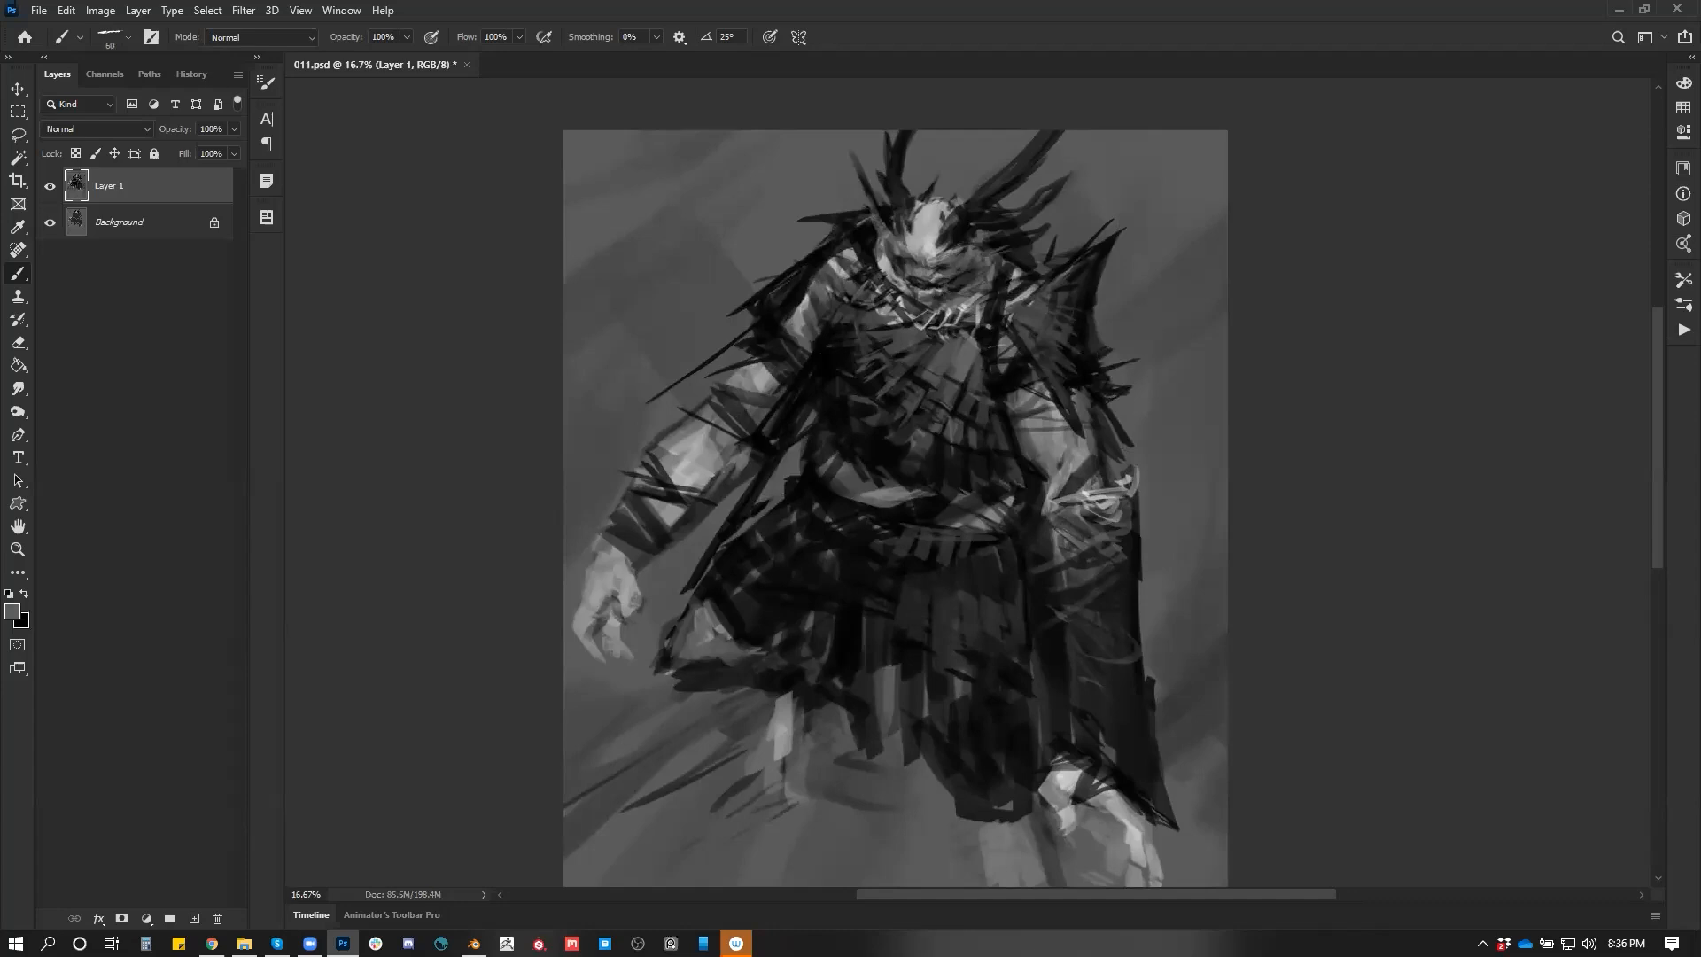
Strengthen the dark shapes beside the face with black strokes, checking the figure on a mirrored canvas
key(ctrl+shift+h)
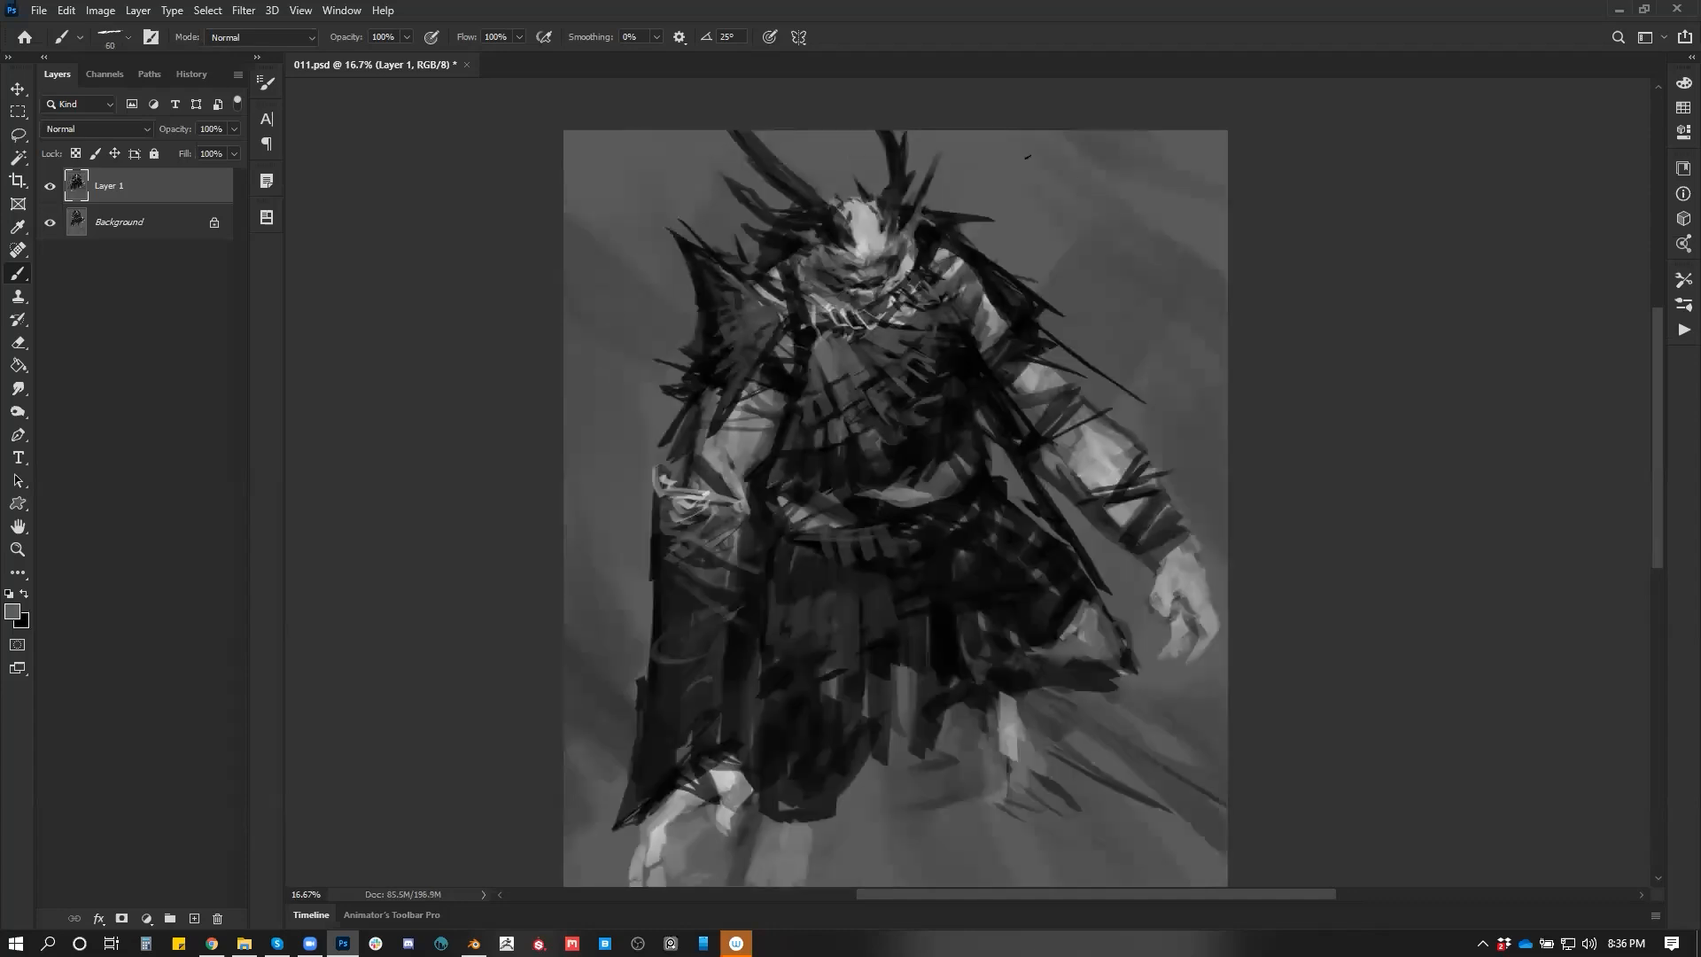
key(ctrl+shift+h)
key(x)
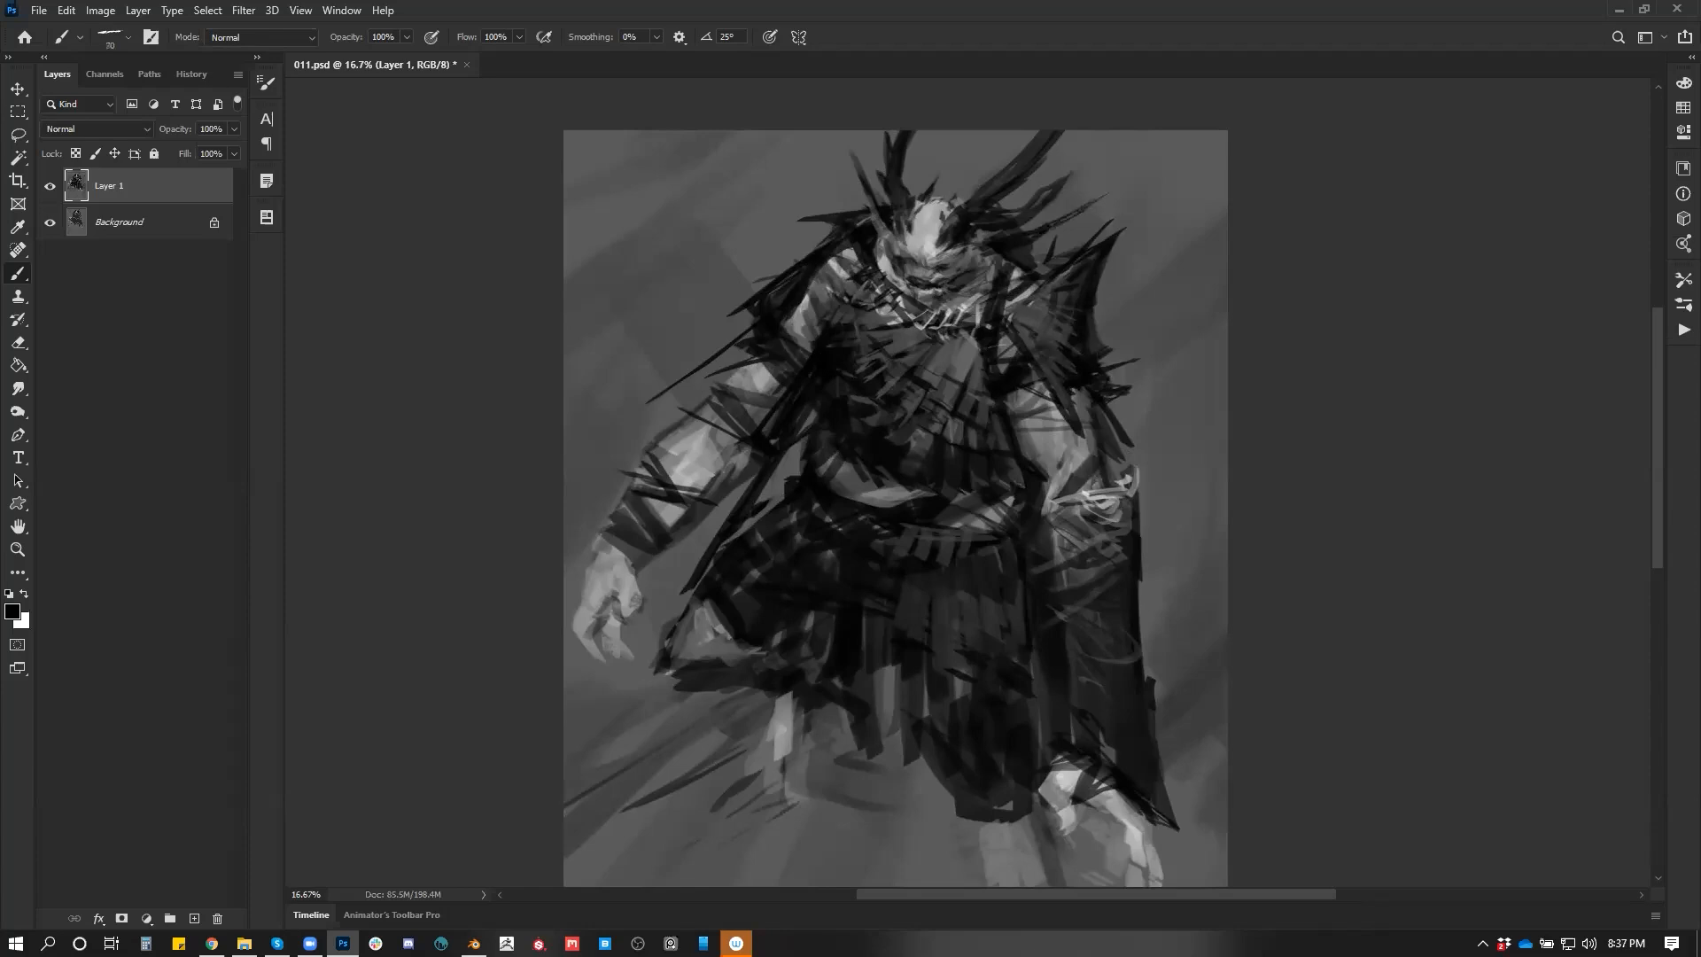
key(bracketleft)
key(bracketleft)
alt+click(845, 139)
key(d)
drag(876, 249, 888, 268)
key(ctrl+h)
key(ctrl+h)
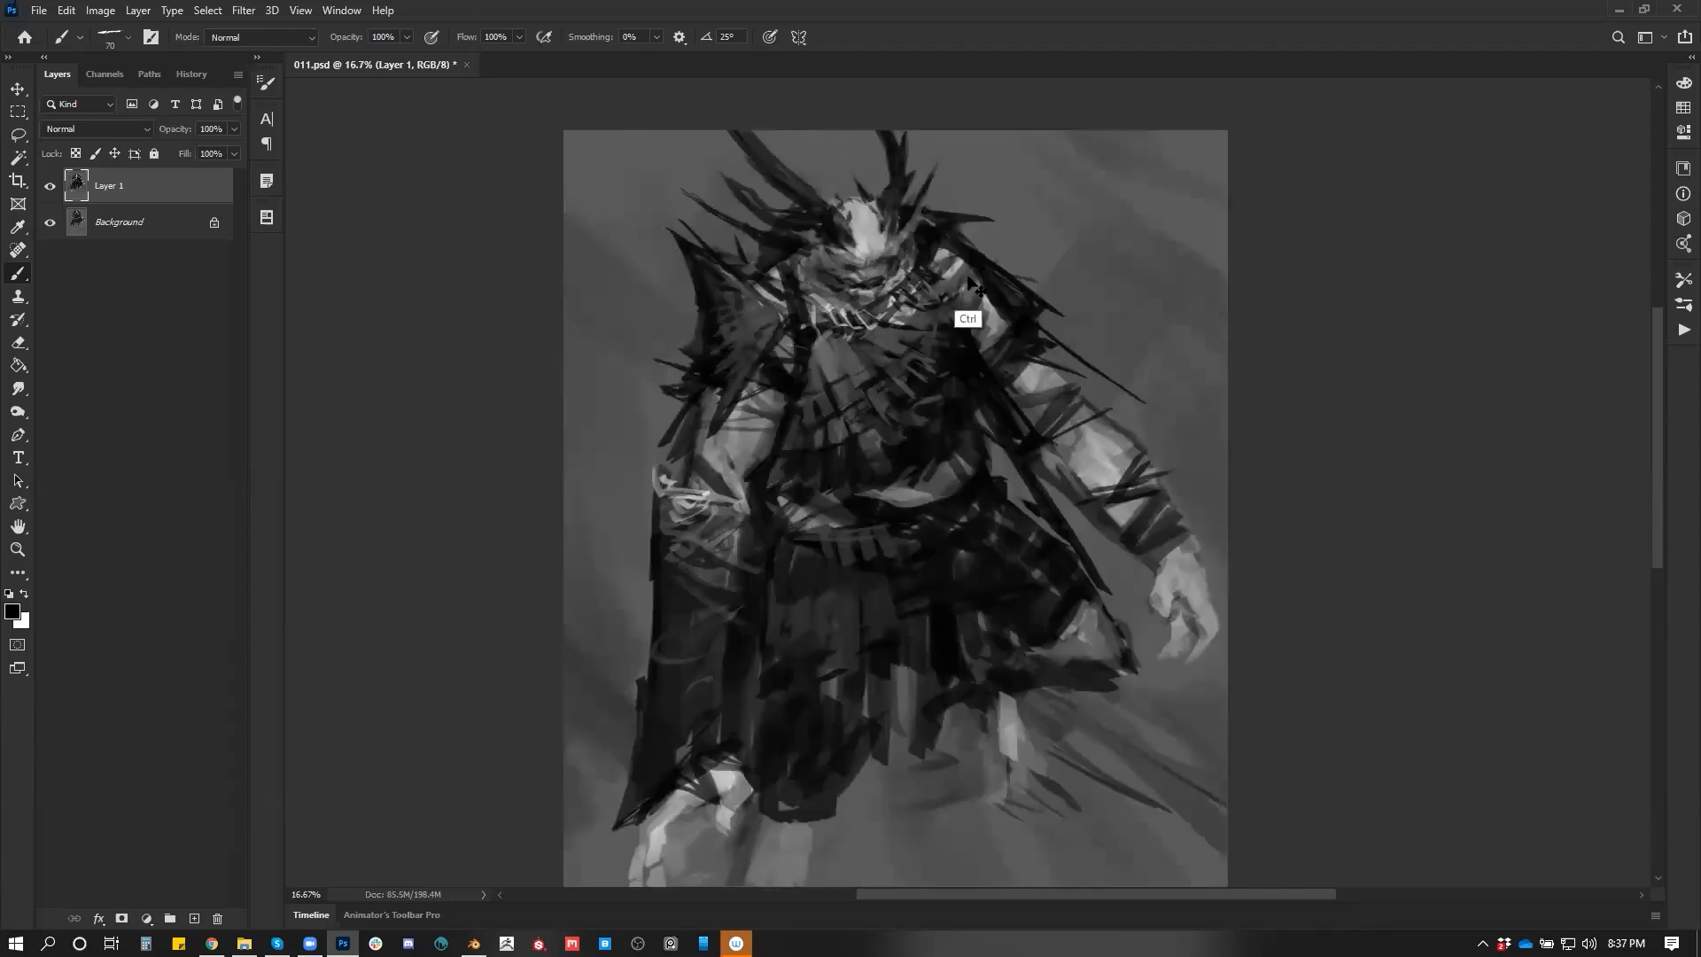
Flip the canvas horizontally and refine the face and the side of the head with sampled tones and a 50 px brush
key(z)
click(956, 254)
key(b)
alt+click(965, 303)
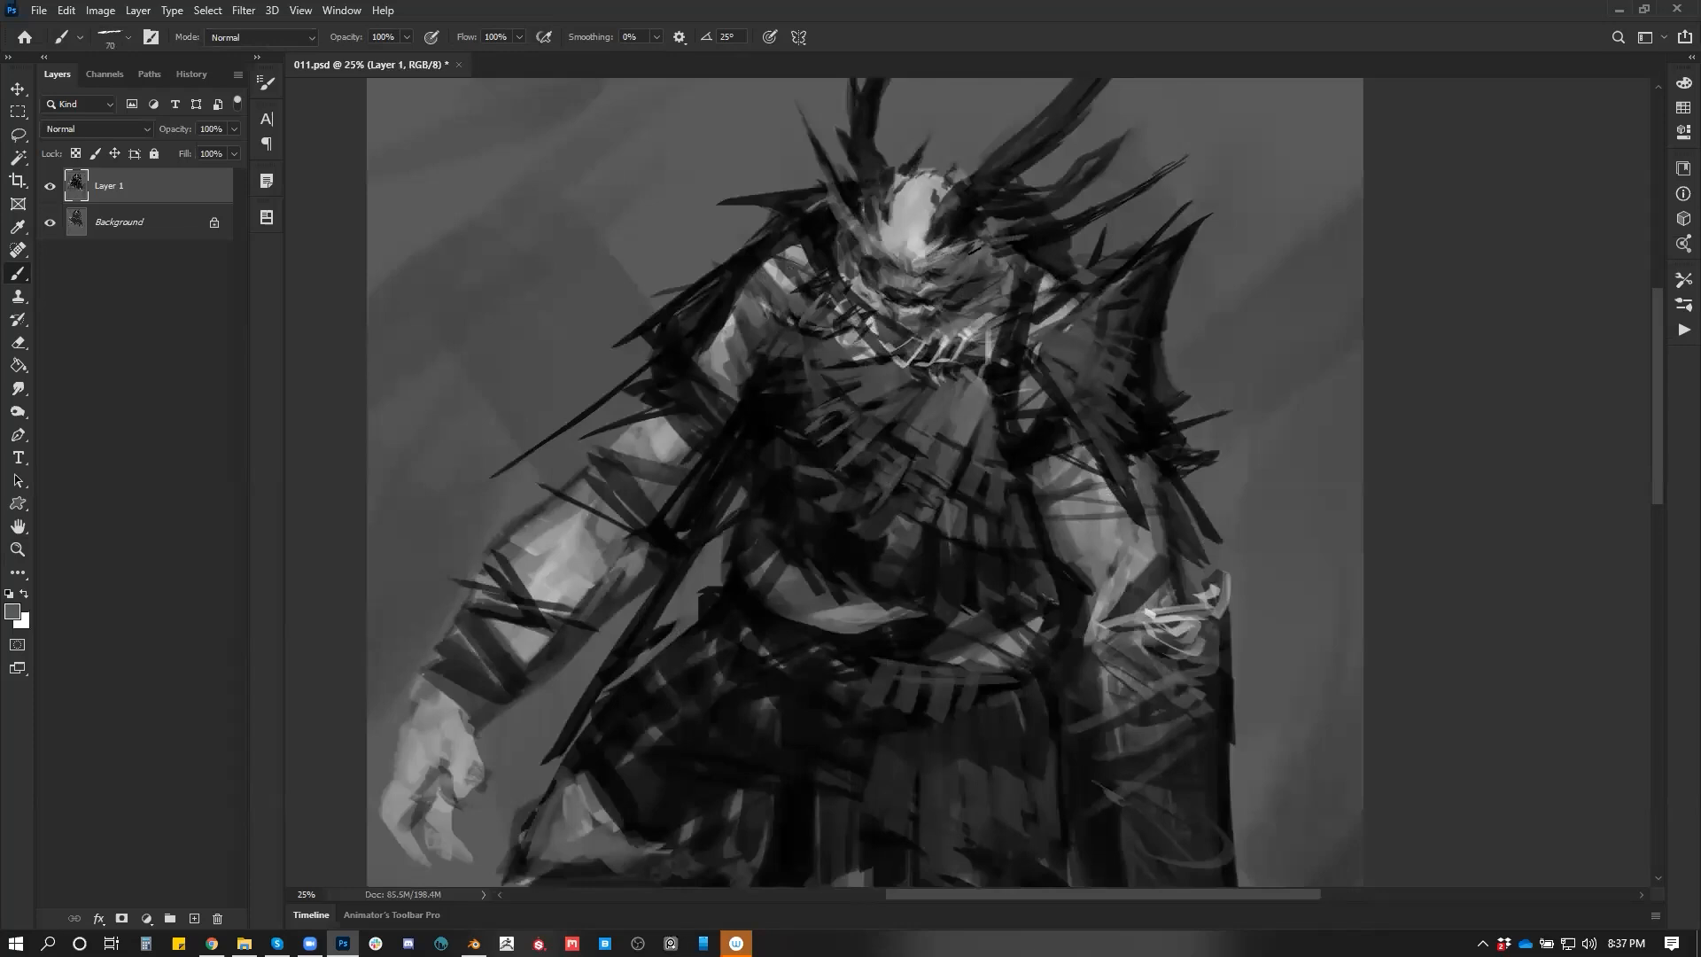
key(d)
key(ctrl+f)
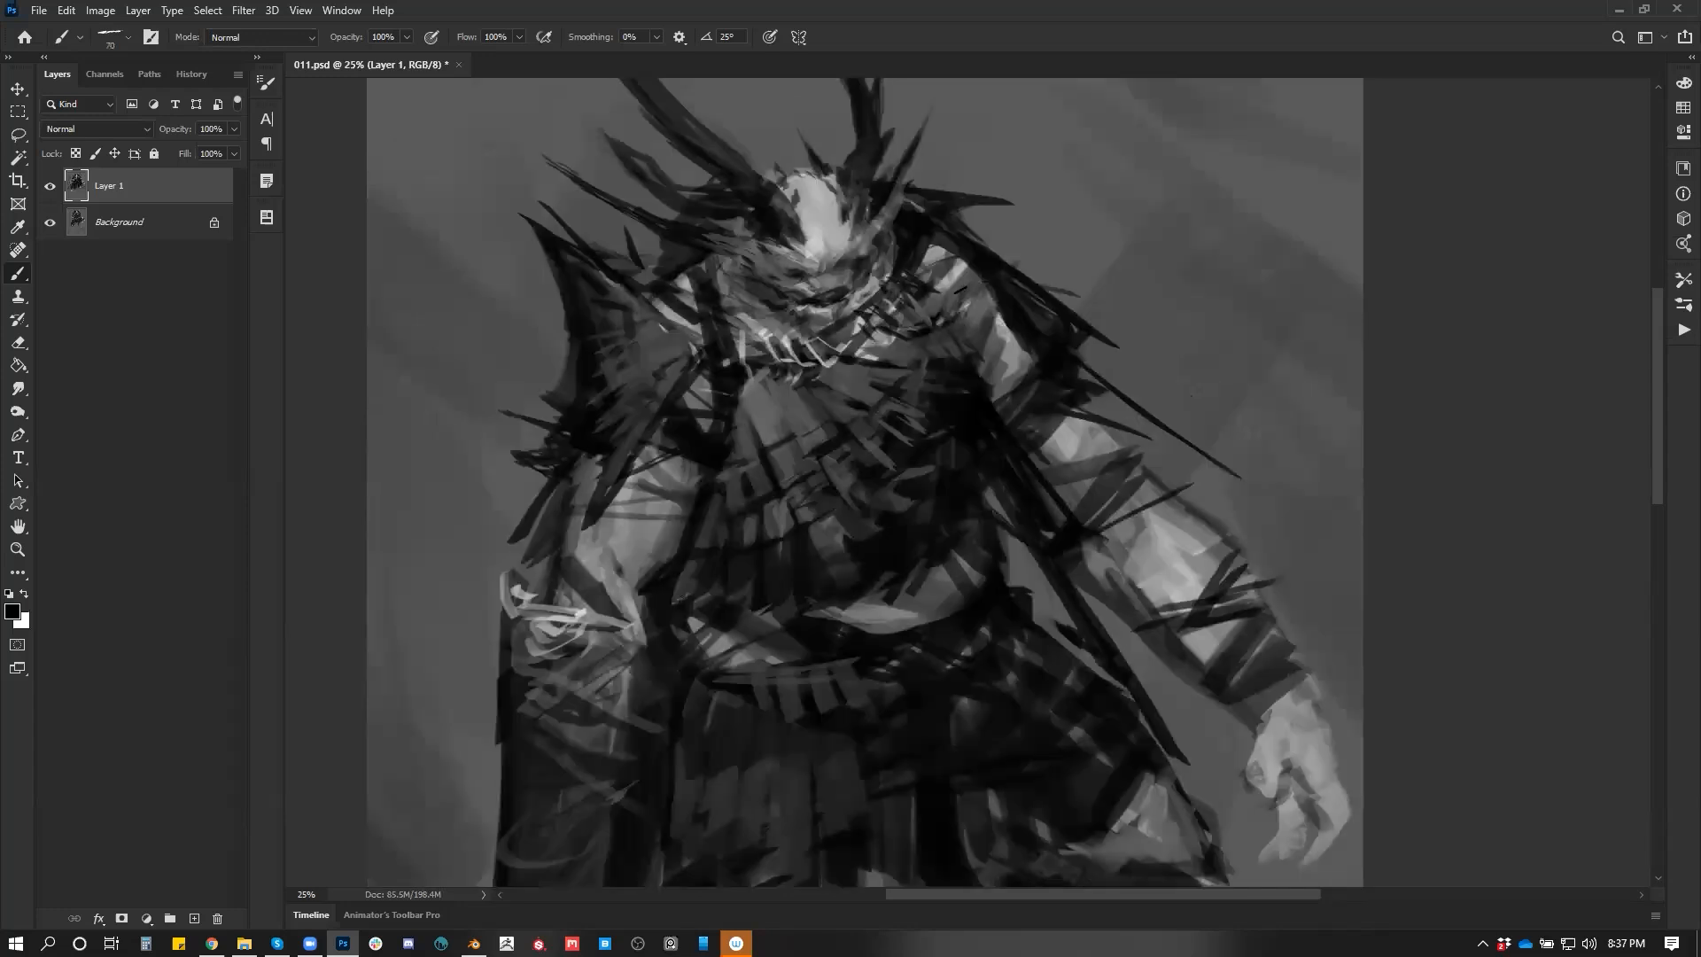
drag(812, 269, 926, 323)
alt+click(929, 326)
alt+click(924, 278)
key(bracketleft)
key(bracketleft)
mouse_move(912, 270)
mouse_down()
mouse_move(919, 292)
mouse_move(929, 240)
mouse_move(898, 213)
mouse_up()
alt+click(882, 307)
alt+click(923, 230)
Draw thin black hair strands over the top of the head between the horns
key(d)
drag(893, 218, 875, 221)
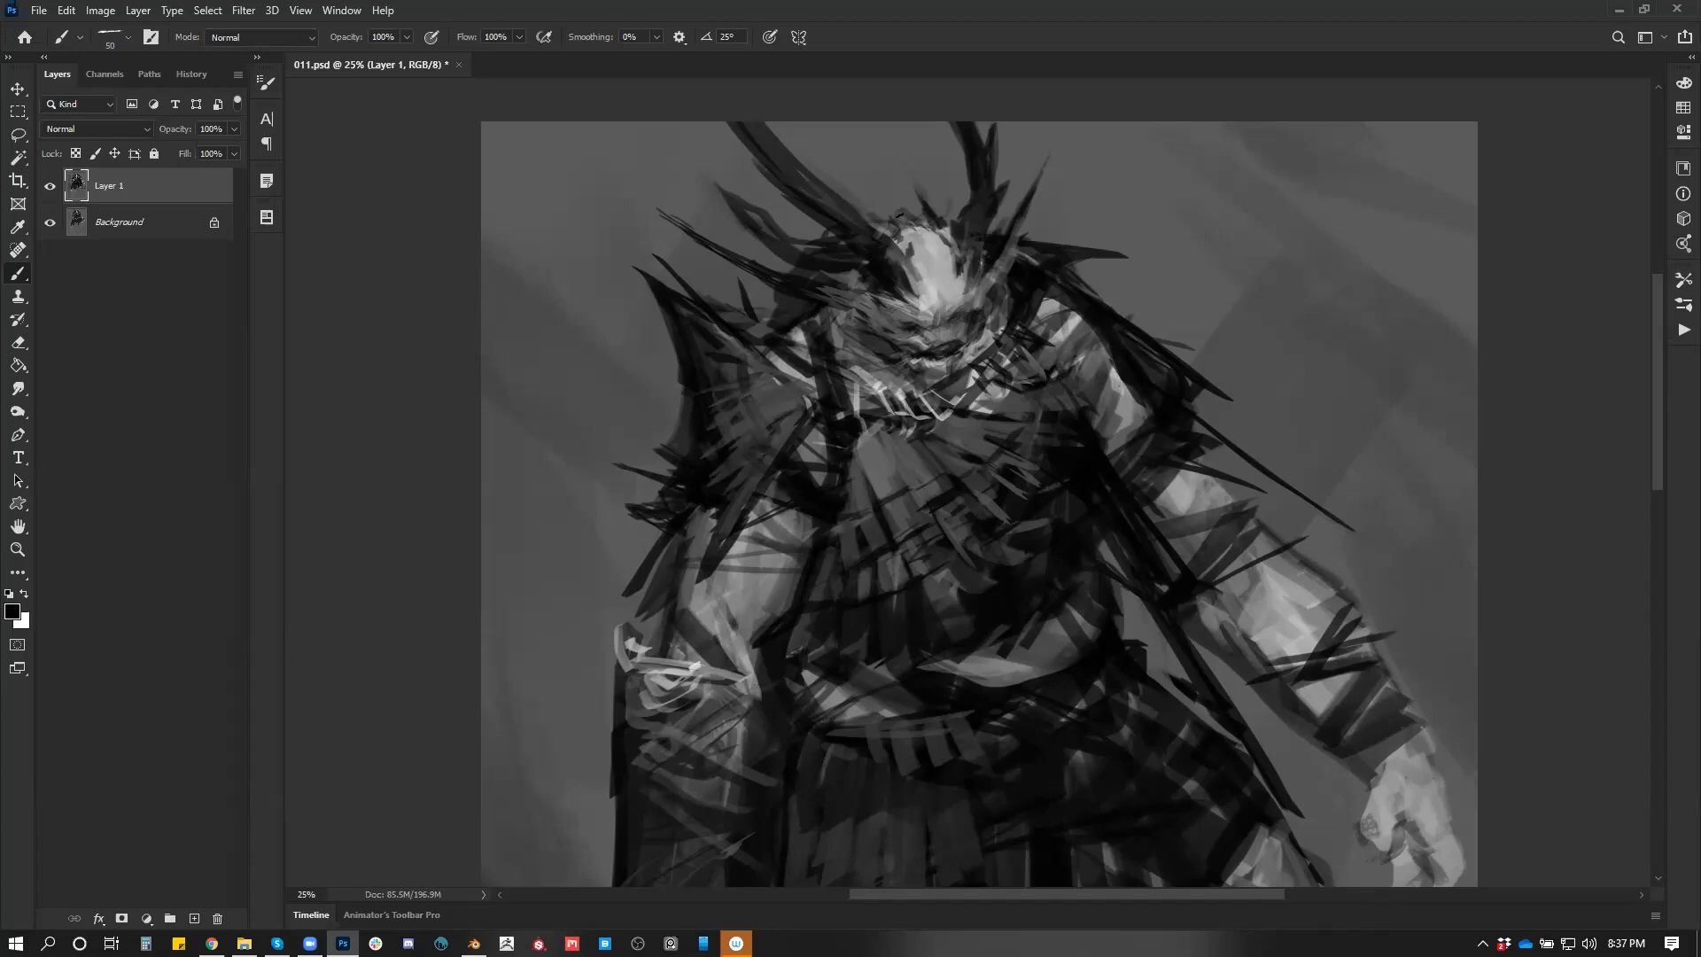
drag(890, 211, 902, 201)
drag(953, 214, 935, 172)
Flip the canvas horizontally and brighten the upper arm below the shoulder spikes with light strokes from a 45 px brush
key([)
key([)
key([)
scroll(933, 387, down, 3)
key(ctrl+shift+h)
drag(835, 326, 703, 427)
key(x)
click(748, 285)
key([)
mouse_move(689, 354)
mouse_down()
mouse_move(695, 404)
mouse_move(672, 422)
mouse_up()
drag(676, 415, 737, 276)
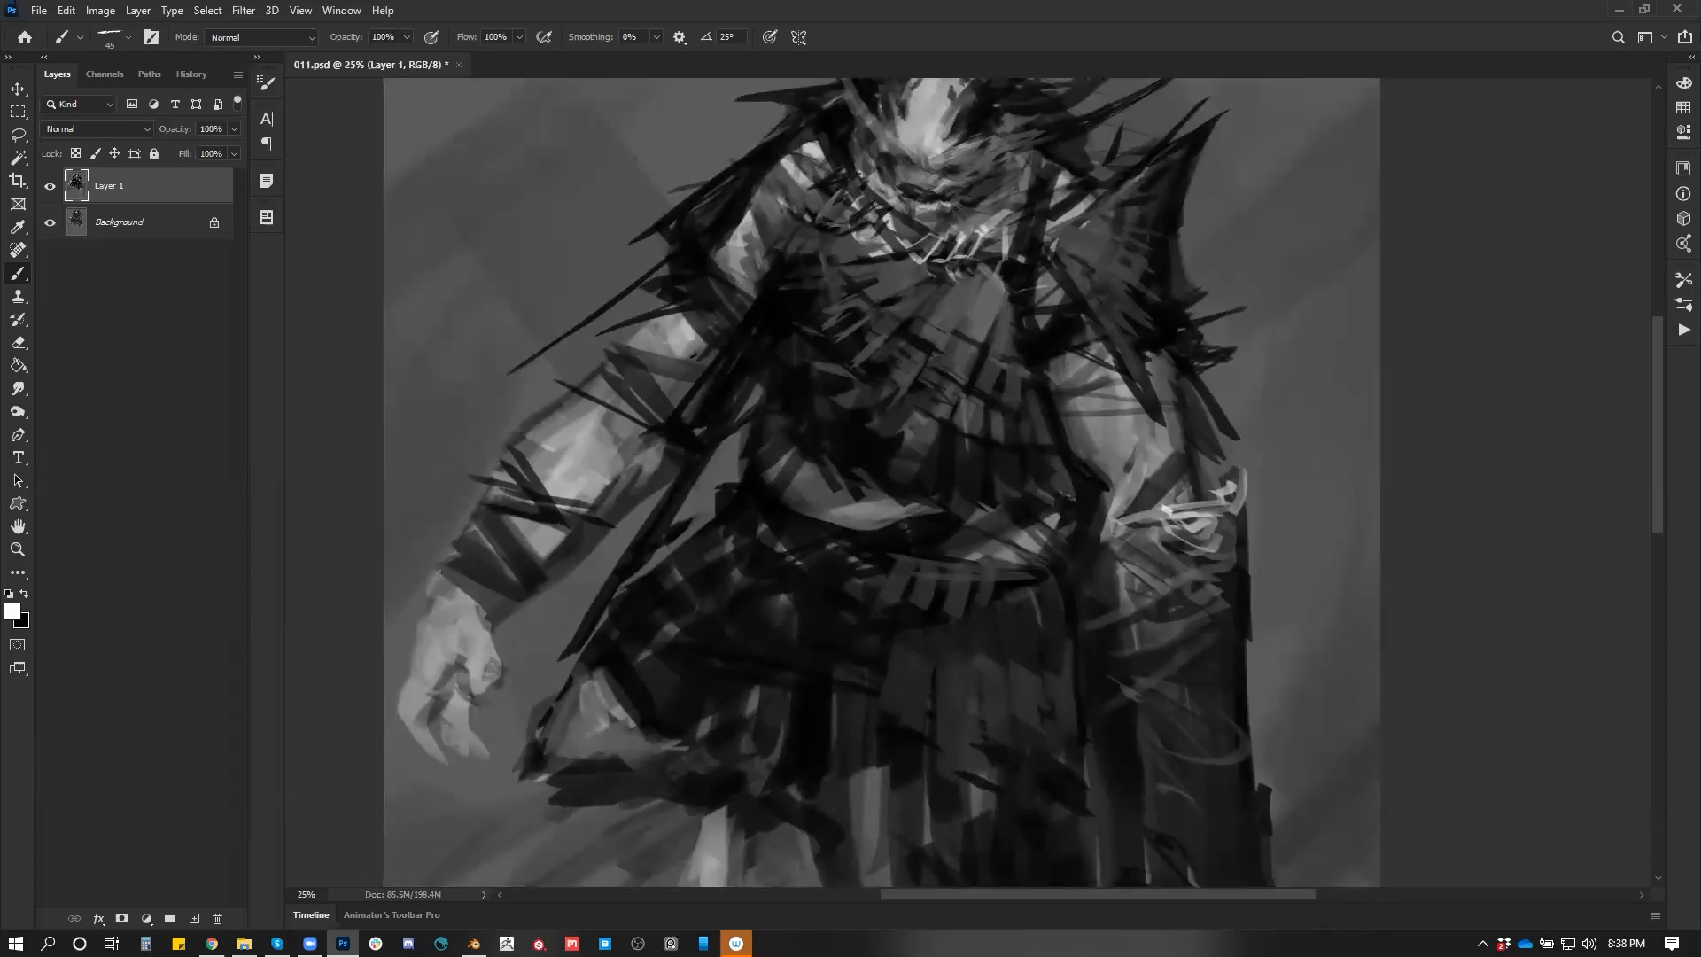
Paint gray strips across the lower chest garment above the midriff with a sampled tone, using brushes of 60 to 100 px
key(z)
alt+click(771, 486)
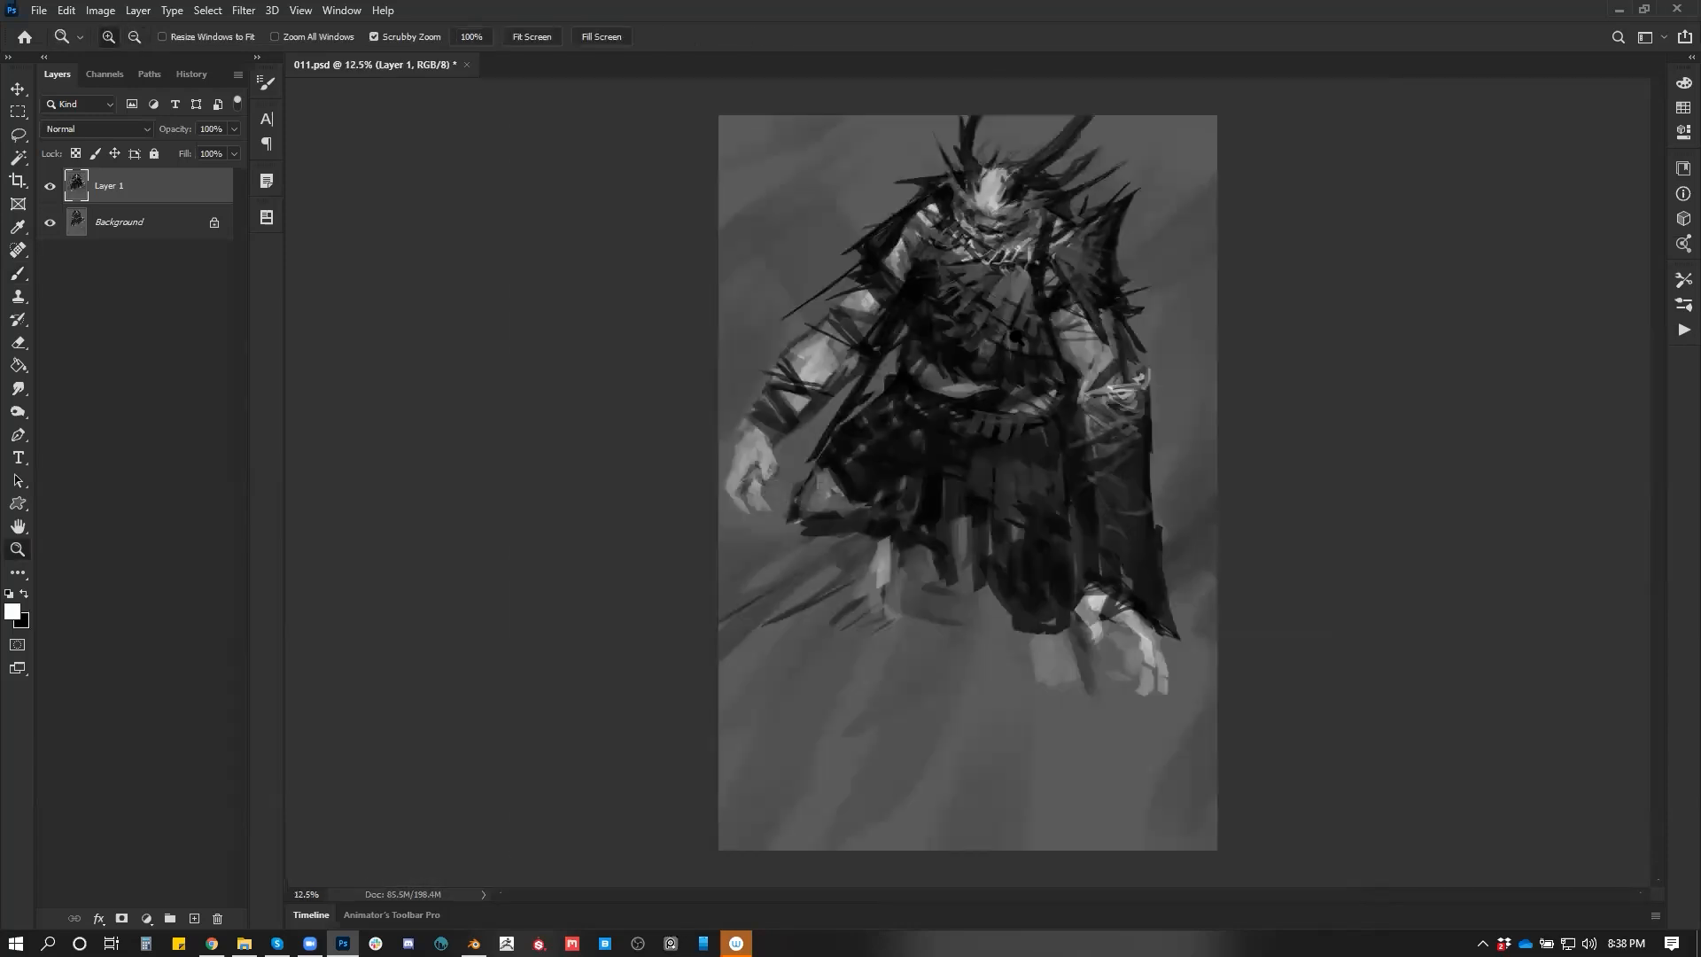
click(942, 355)
drag(923, 407, 786, 472)
key(b)
alt+click(821, 395)
key(bracketright)
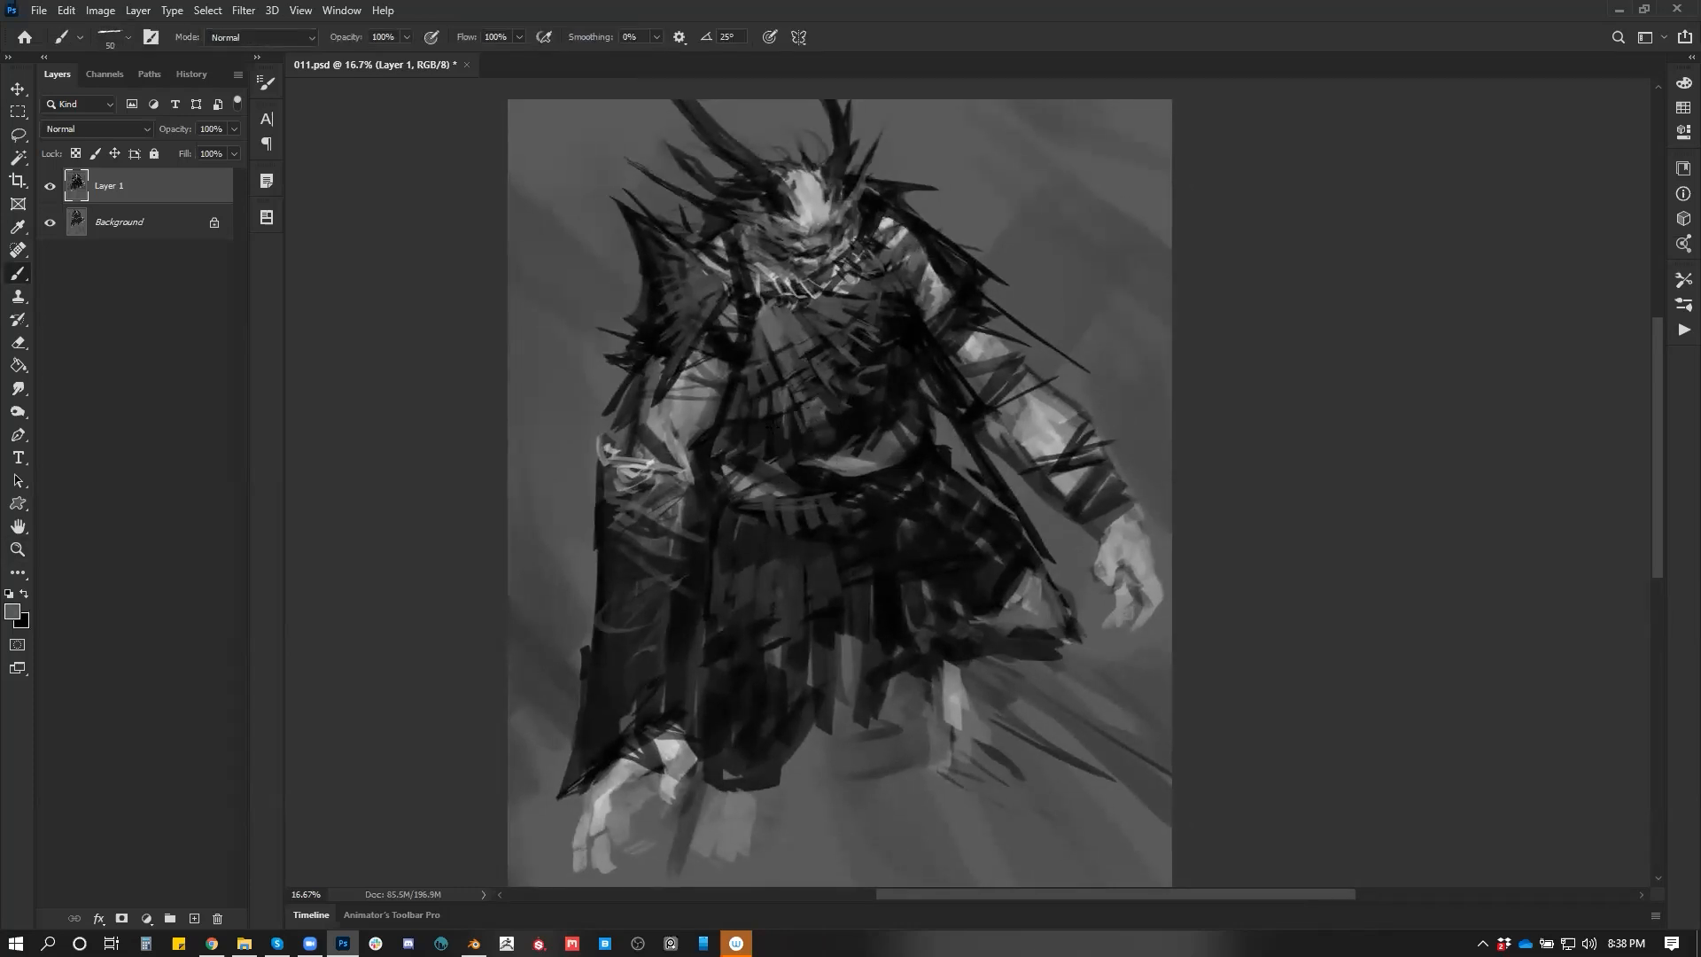
mouse_move(801, 433)
mouse_down()
mouse_move(753, 433)
mouse_move(773, 450)
mouse_move(752, 449)
mouse_up()
mouse_move(737, 425)
mouse_down()
mouse_move(732, 452)
mouse_move(800, 443)
mouse_move(898, 399)
mouse_up()
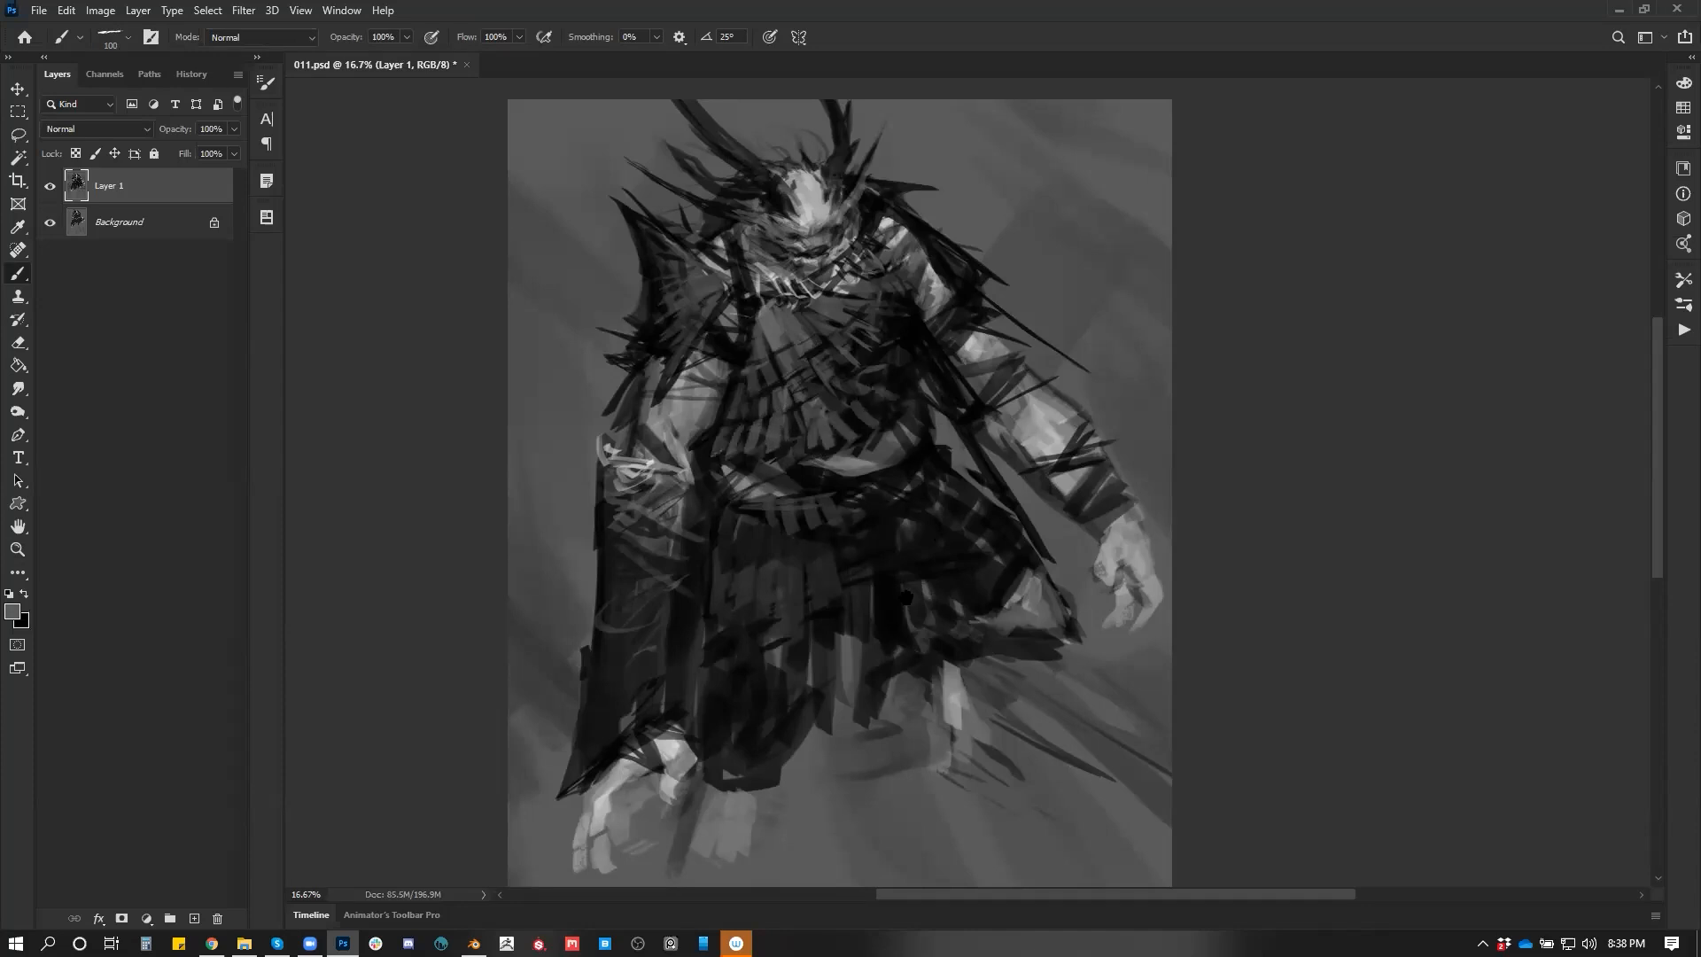
Paint gray strips fanning down from the waist over the front of the skirt with a brush of about 100 px
drag(908, 598, 922, 513)
mouse_move(846, 406)
mouse_down()
mouse_move(866, 434)
mouse_move(790, 444)
mouse_up()
mouse_move(776, 435)
mouse_down()
mouse_move(793, 496)
mouse_move(757, 493)
mouse_move(734, 432)
mouse_move(728, 516)
mouse_move(712, 490)
mouse_move(696, 517)
mouse_move(712, 551)
mouse_up()
key(])
drag(770, 503, 737, 554)
mouse_move(785, 498)
mouse_down()
mouse_move(772, 557)
mouse_move(804, 549)
mouse_move(799, 628)
mouse_up()
key([)
key([)
mouse_move(746, 554)
mouse_down()
mouse_move(754, 592)
mouse_move(762, 577)
mouse_up()
drag(794, 537, 762, 564)
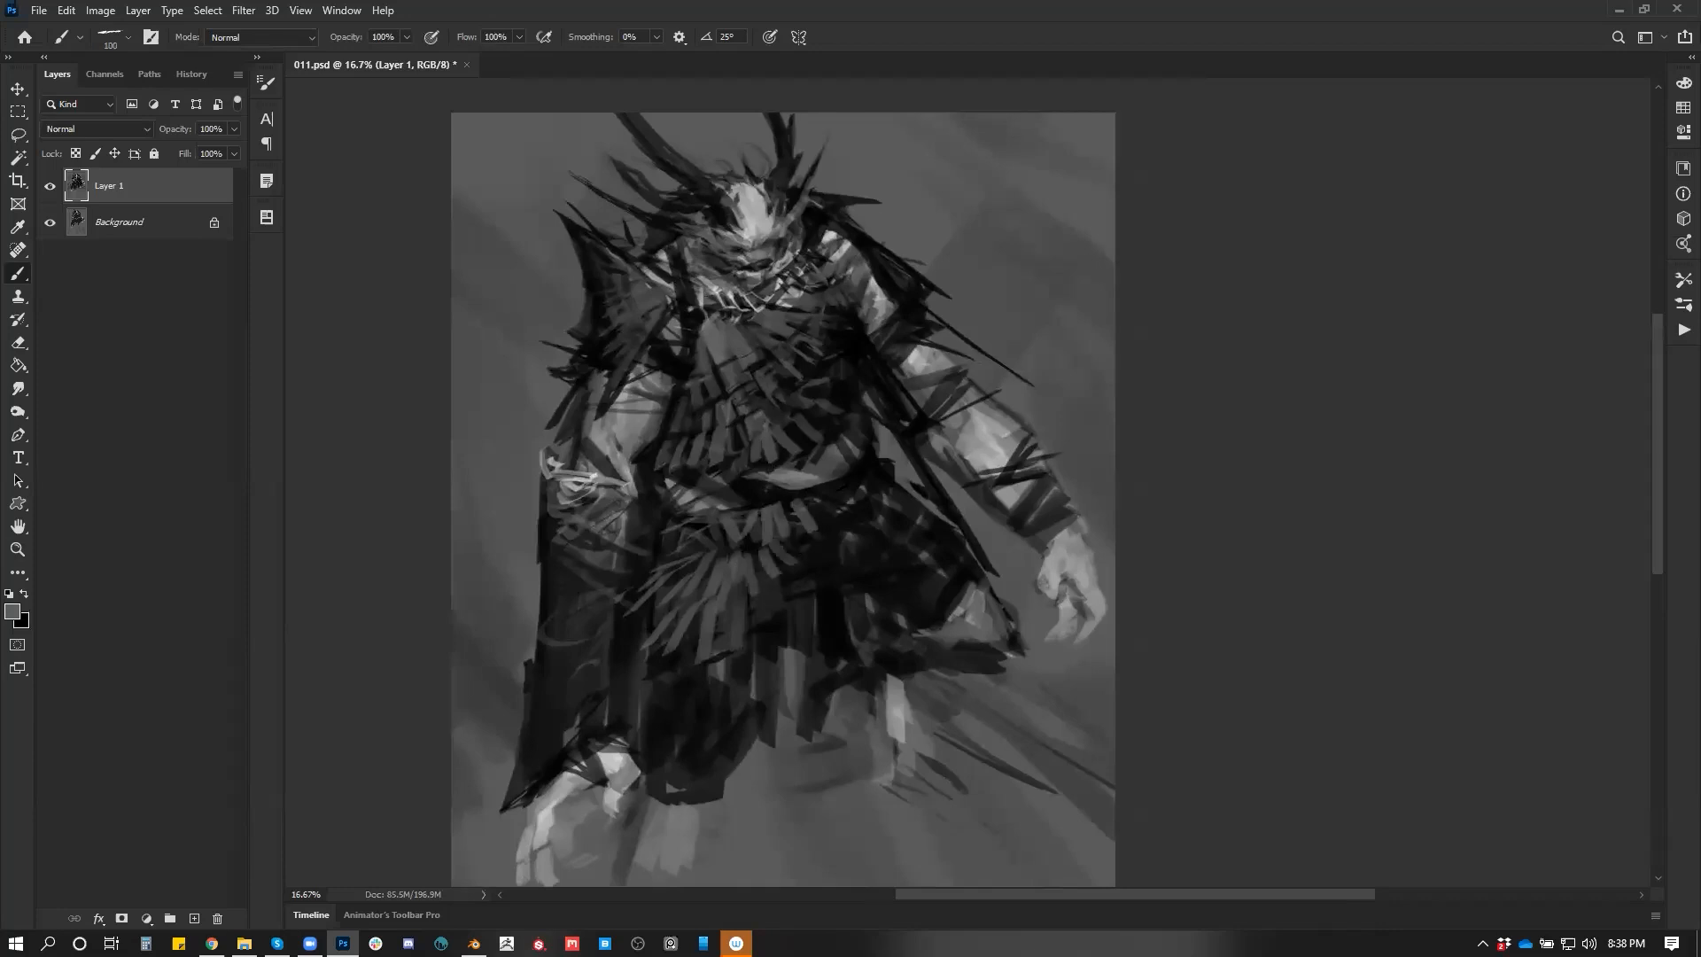
Darken the areas around the skirt's gray strips with black strokes from a 400 px brush
key(d)
key(])
key(])
key(])
key(])
key(])
key(])
key(])
key(])
drag(735, 496, 673, 514)
mouse_move(788, 519)
mouse_down()
mouse_move(726, 537)
mouse_move(657, 599)
mouse_move(681, 628)
mouse_up()
drag(665, 567, 642, 604)
Flip the canvas horizontally and paint light curved fold lines below the belt ornament at the hip, using 90 to 100 px brushes
key(ctrl+shift+h)
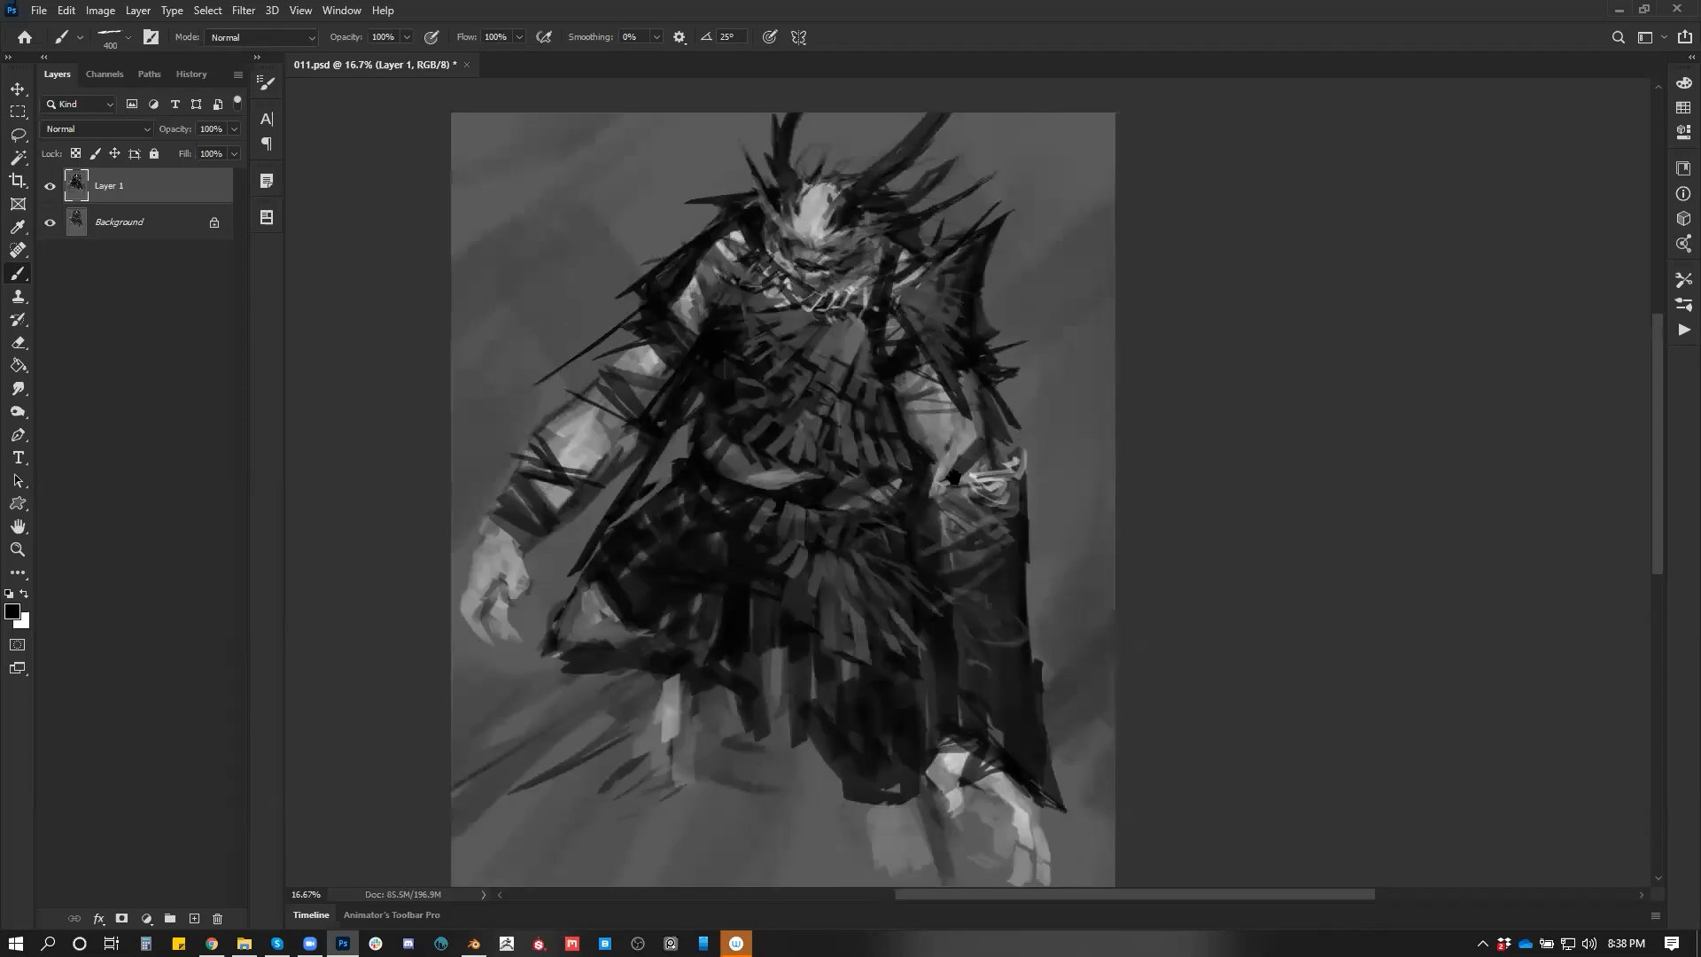
drag(950, 455, 943, 350)
key([)
key([)
key([)
key([)
key([)
key([)
key([)
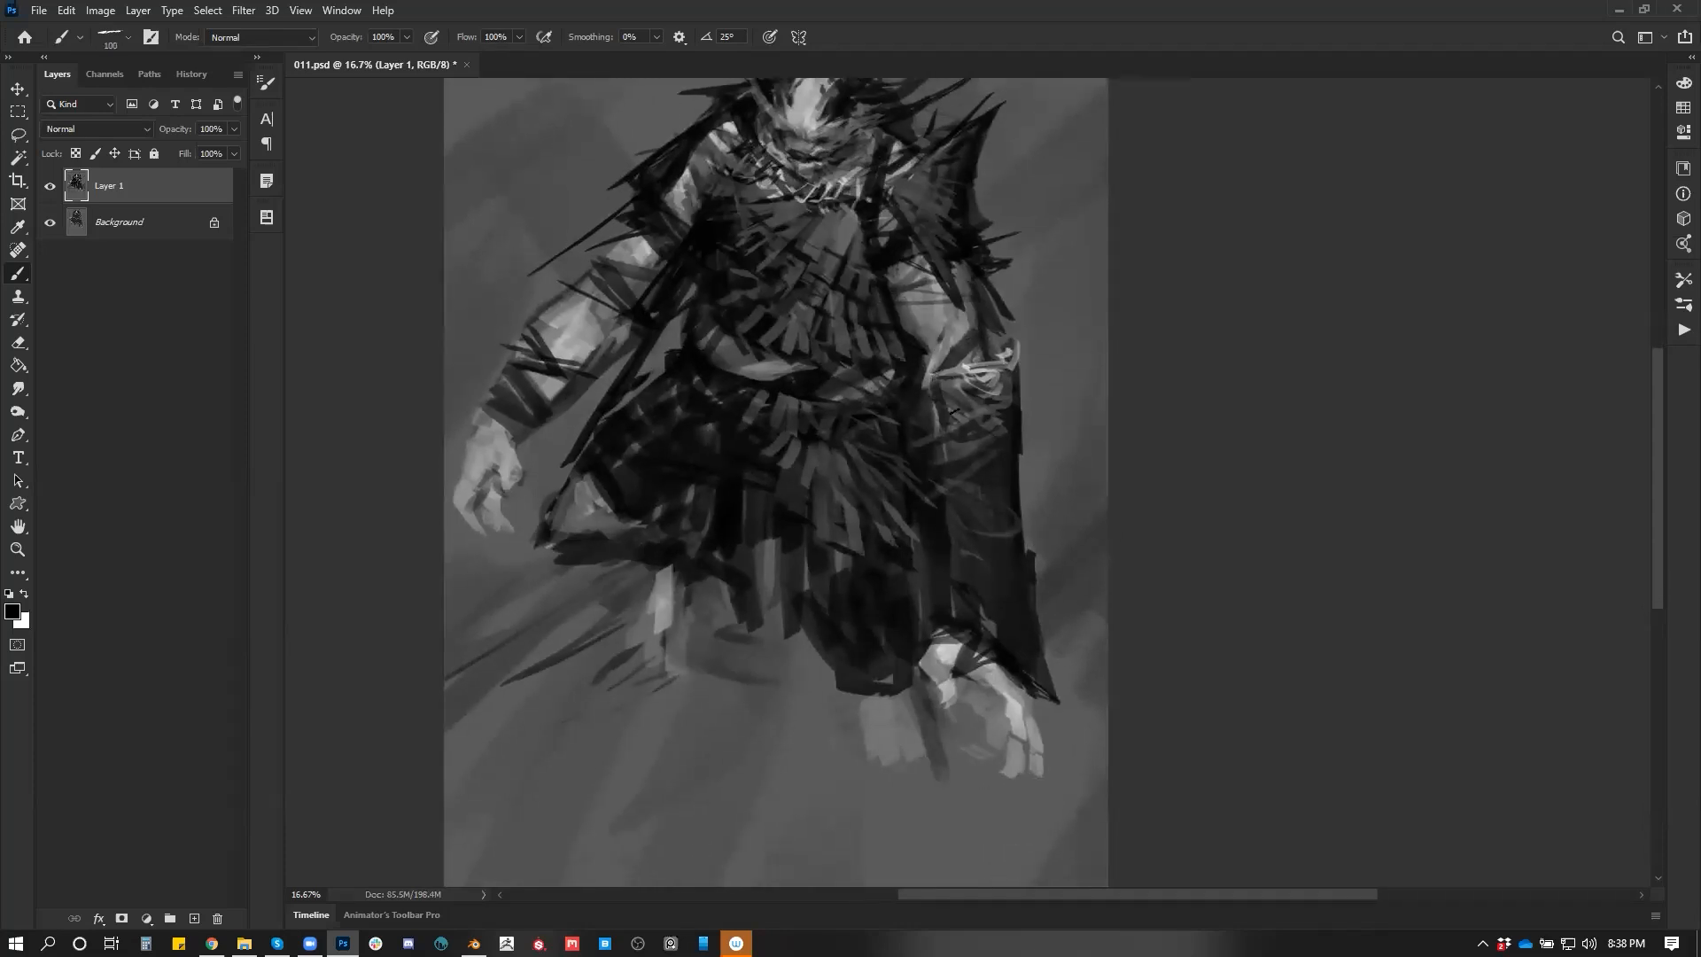
key(x)
mouse_move(952, 372)
mouse_down()
mouse_move(899, 384)
mouse_move(947, 374)
mouse_move(904, 389)
mouse_move(959, 434)
mouse_move(932, 442)
mouse_move(978, 450)
mouse_move(953, 461)
mouse_move(946, 434)
mouse_move(990, 459)
mouse_move(962, 476)
mouse_up()
key([)
alt+click(973, 520)
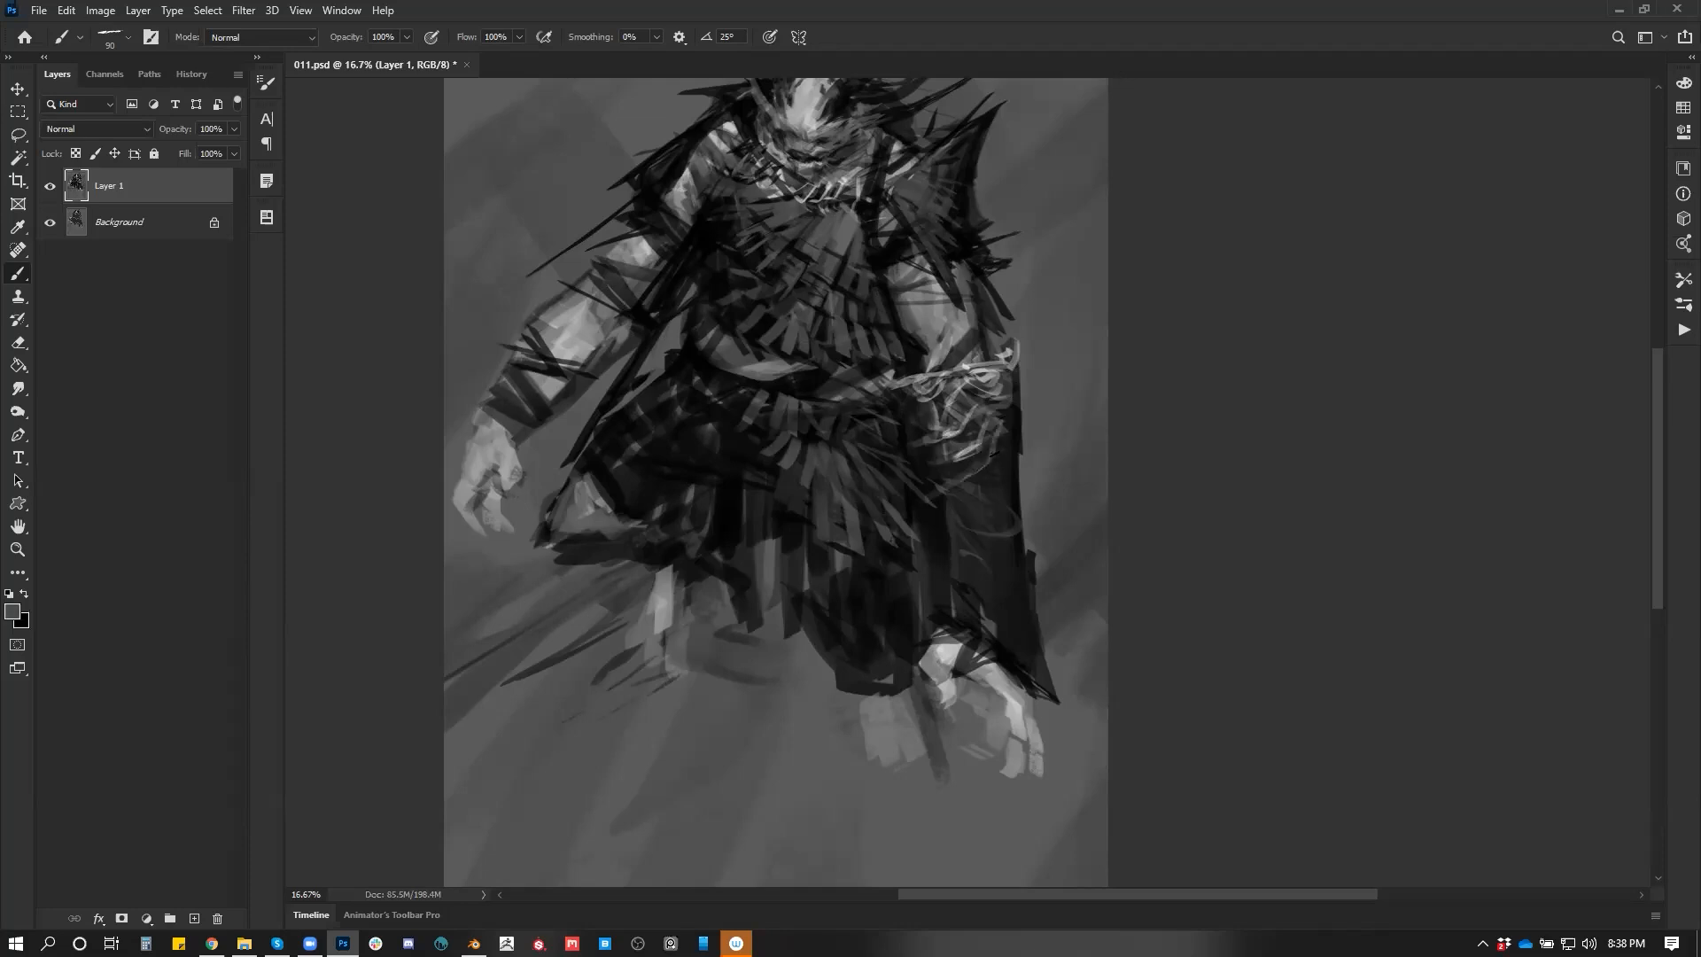
Flip the canvas horizontally and add small white accents to the armored shoulder beside the collar with a 60 px brush
key(z)
alt+click(961, 564)
alt+click(961, 530)
key(F2)
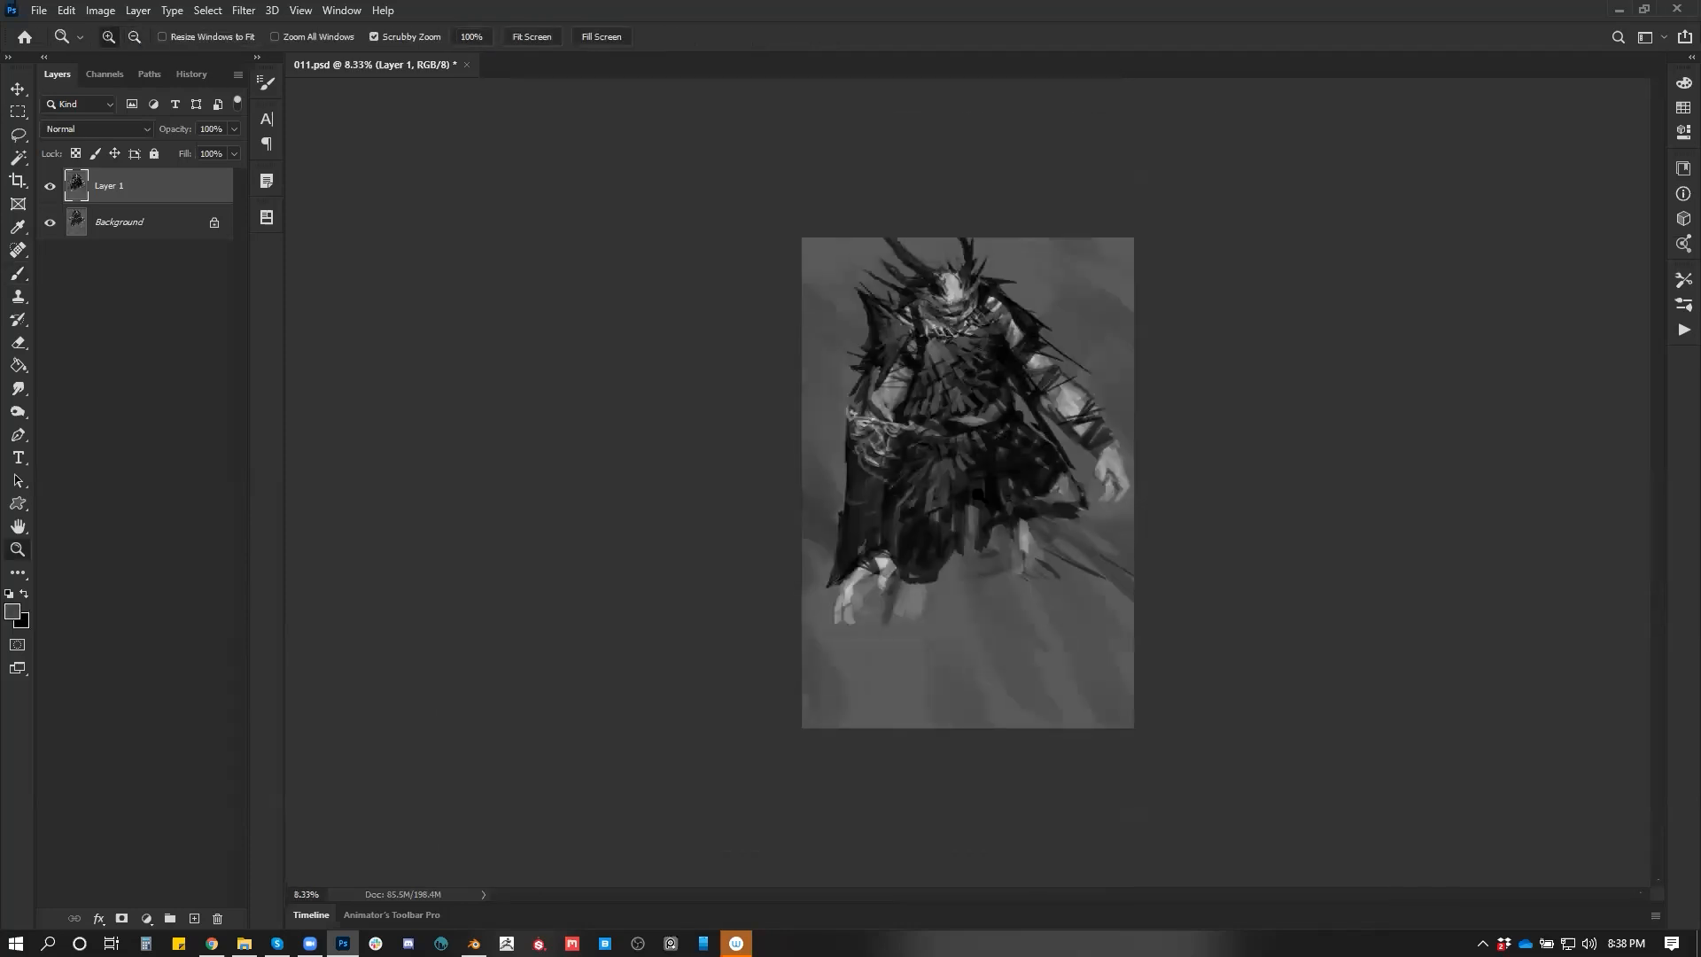
click(979, 496)
click(939, 481)
drag(932, 479, 920, 639)
key(b)
drag(825, 313, 830, 333)
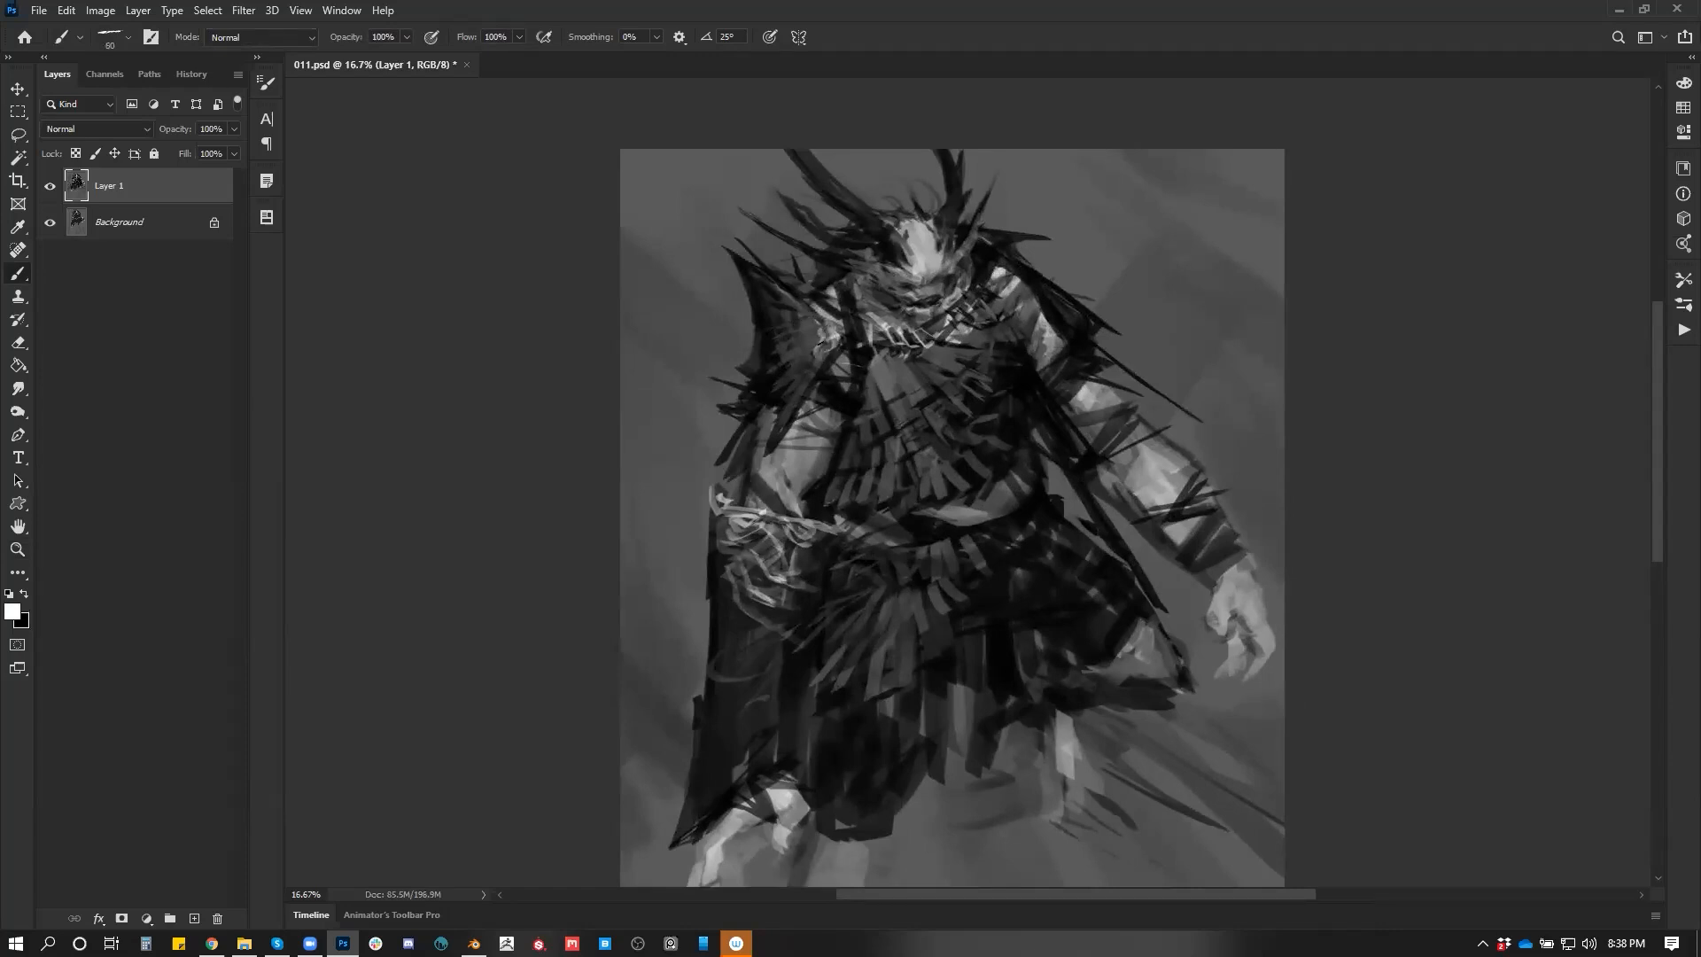
key(x)
key(x)
Flip the canvas horizontally and darken the bare upper arm just below the shoulder with a much larger black brush
key(z)
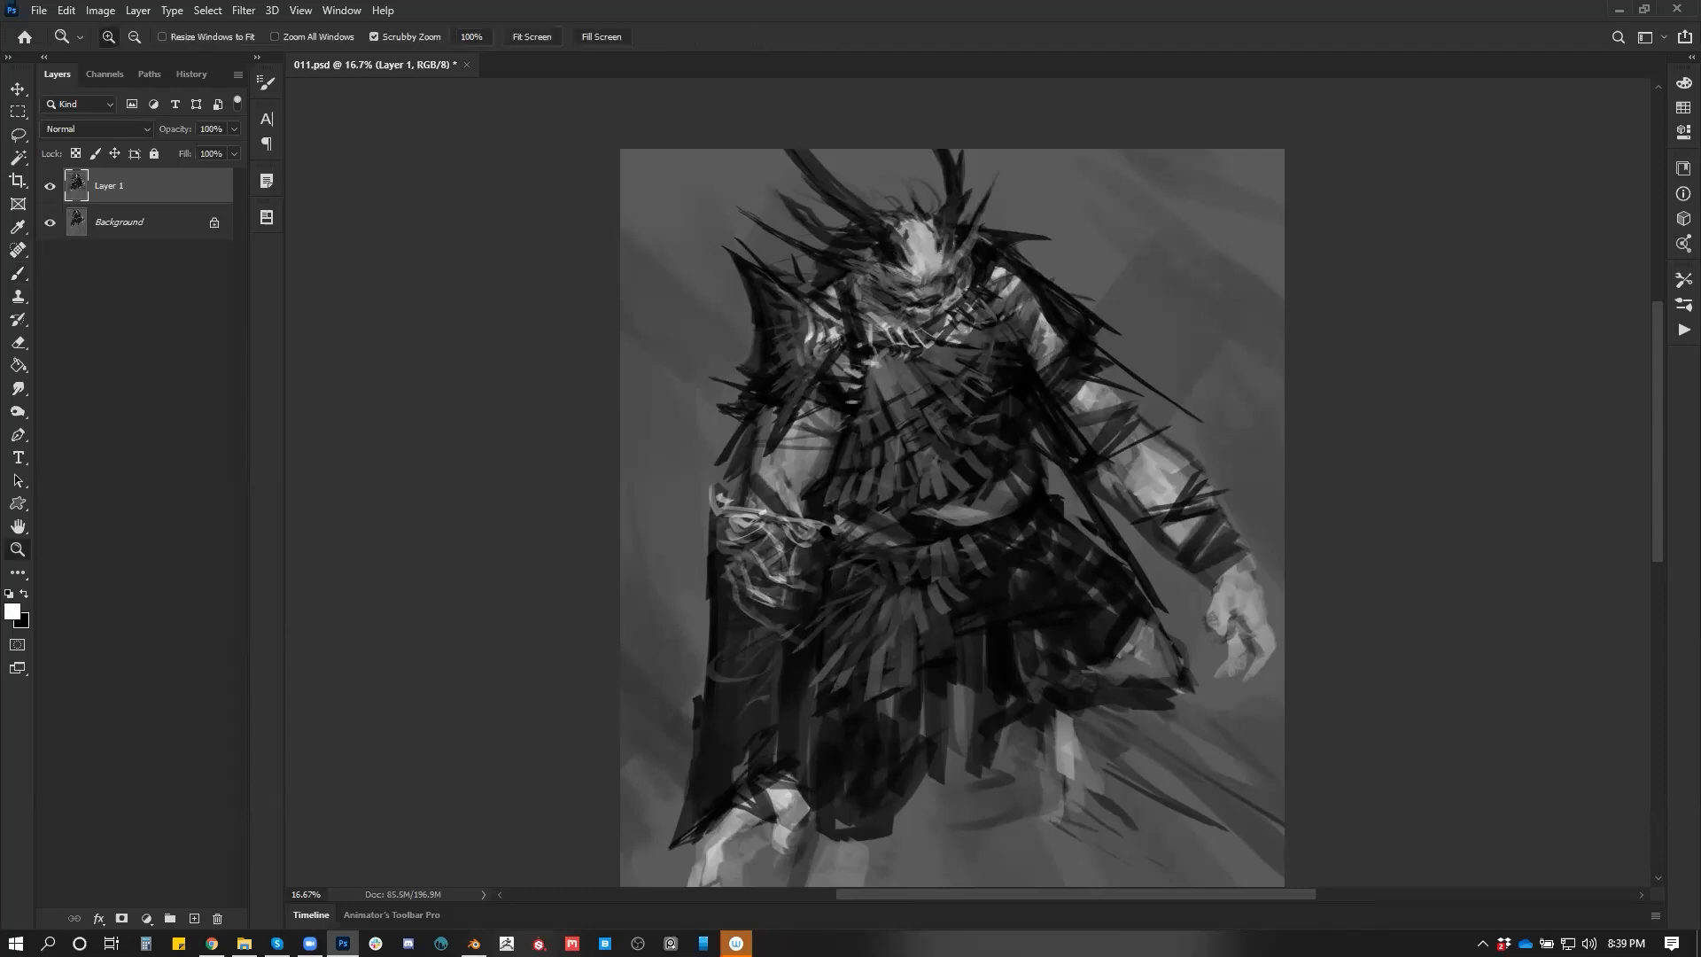
alt+click(832, 545)
alt+click(833, 544)
alt+click(832, 545)
key(ctrl+shift+h)
click(997, 469)
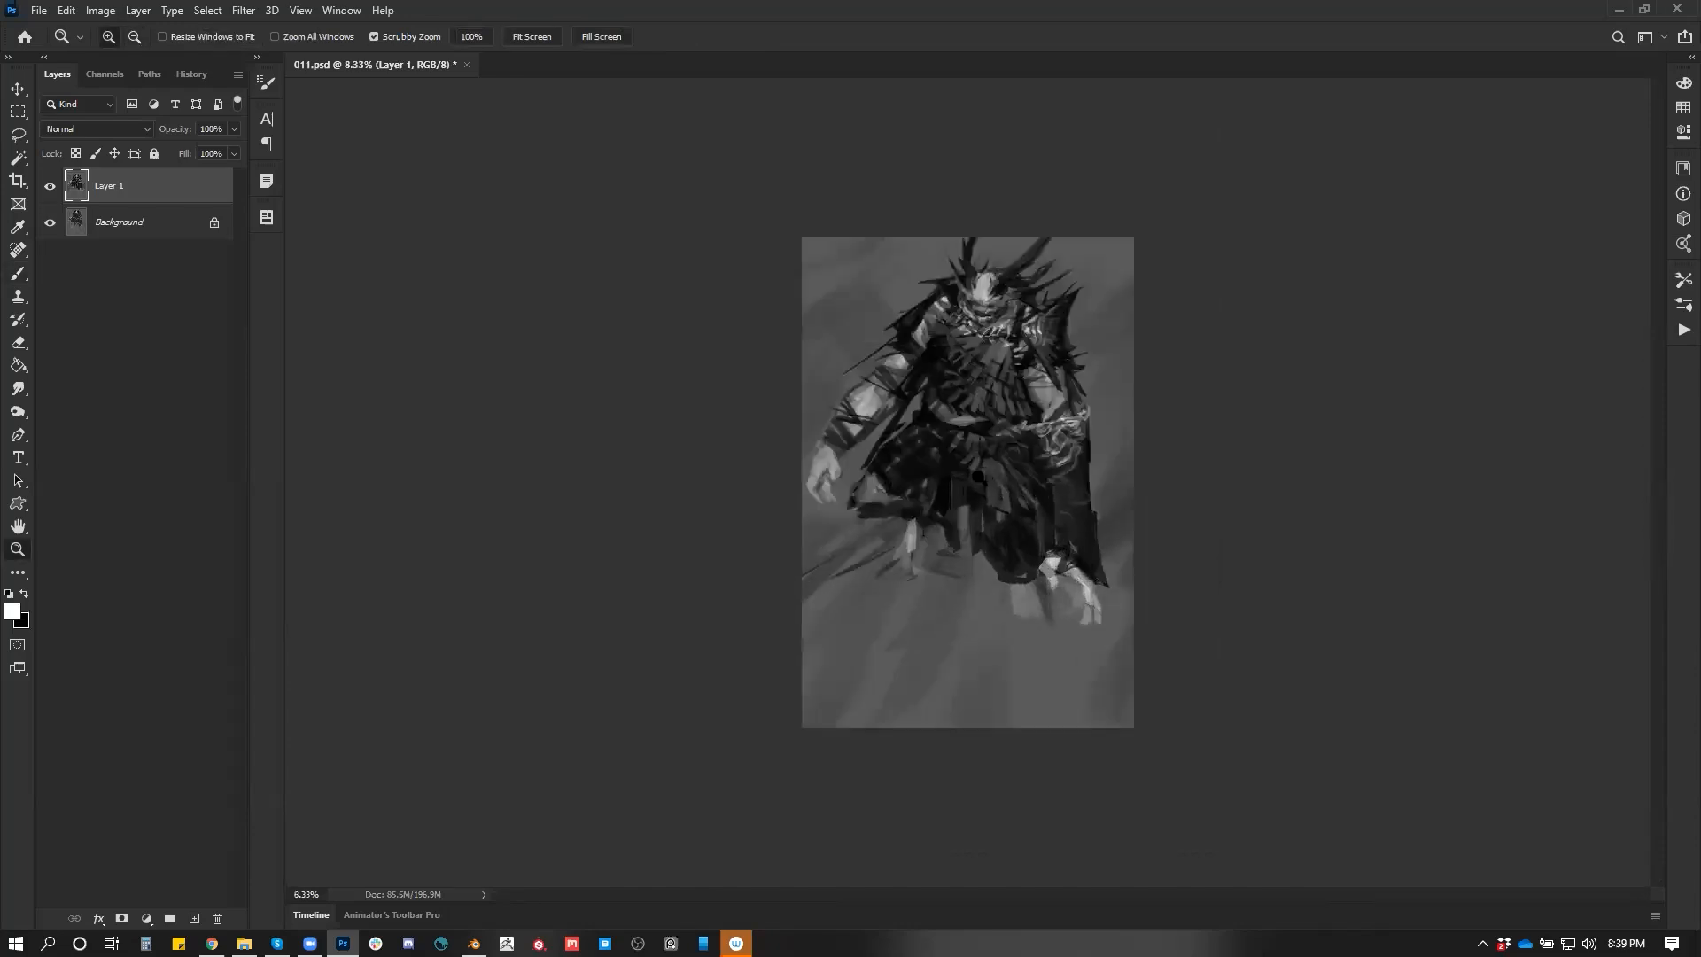
click(979, 478)
click(969, 452)
drag(915, 373, 824, 566)
key(b)
key(x)
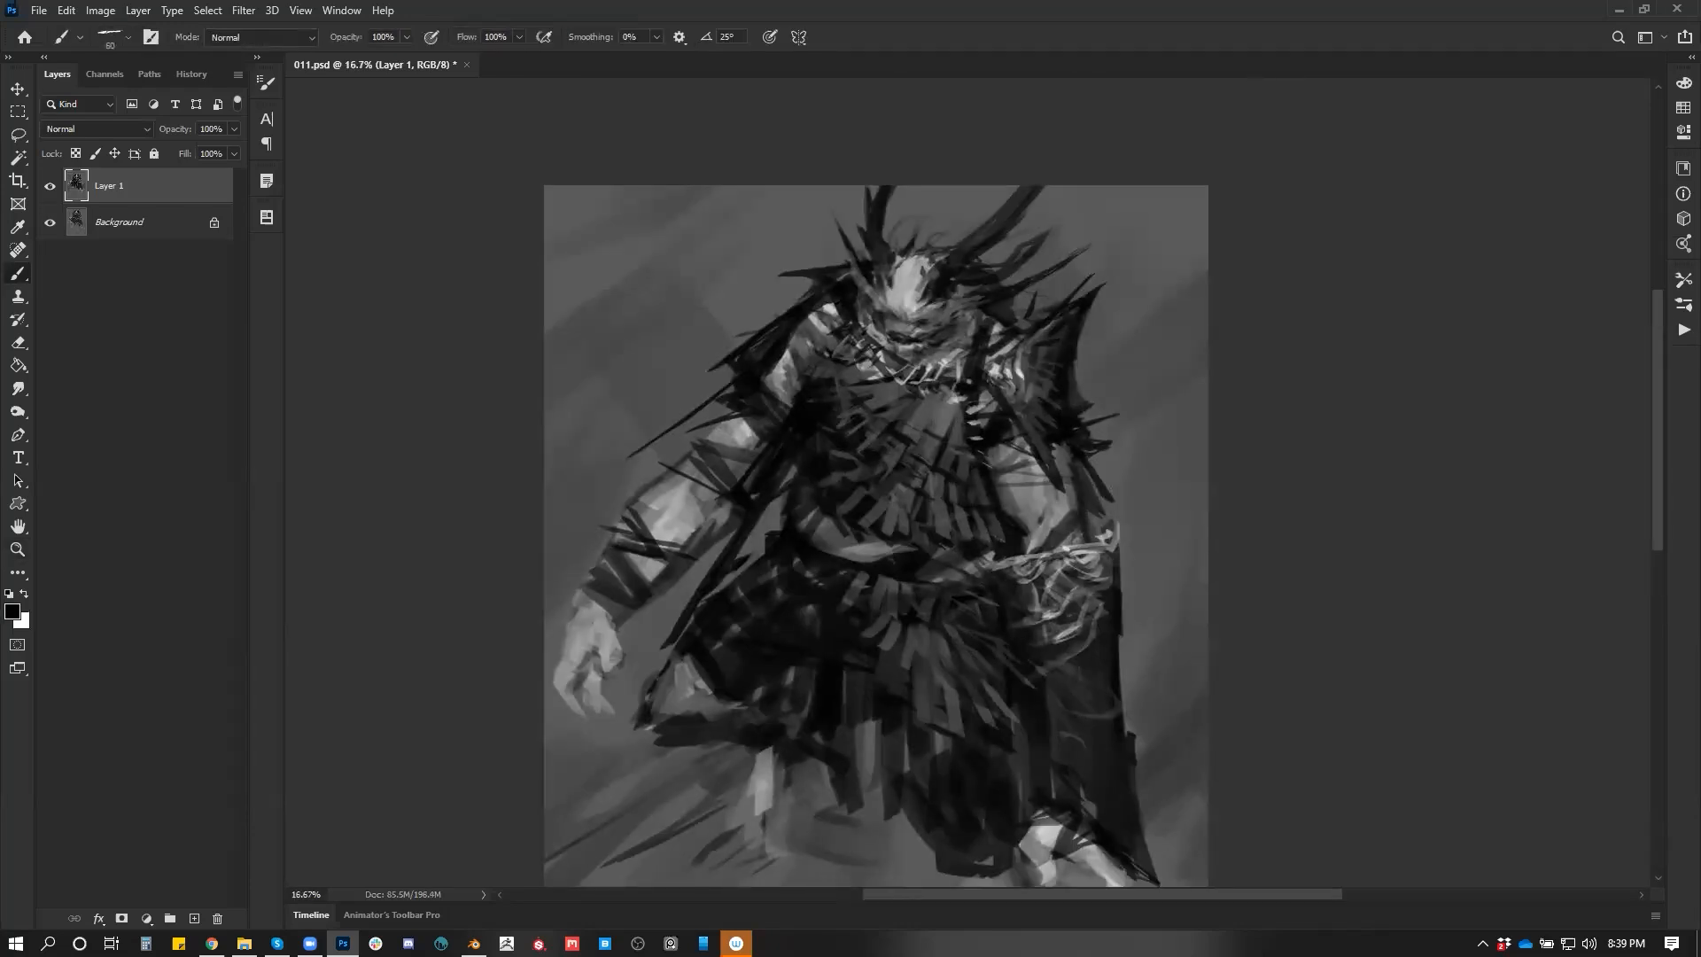
key(bracketright)
key(bracketright)
key(bracketright)
key(bracketright)
key(bracketright)
key(bracketright)
key(bracketright)
key(bracketright)
key(bracketright)
key(bracketright)
mouse_move(833, 312)
mouse_down()
mouse_move(795, 337)
mouse_move(802, 368)
mouse_up()
Paint black pointed wrappings around the wrist and lower forearm of the bandaged arm with a 150 px brush
scroll(875, 479, down, 3)
key(bracketleft)
key(bracketleft)
key(bracketleft)
key(bracketleft)
key(bracketleft)
key(bracketleft)
drag(599, 428, 558, 463)
drag(601, 425, 578, 443)
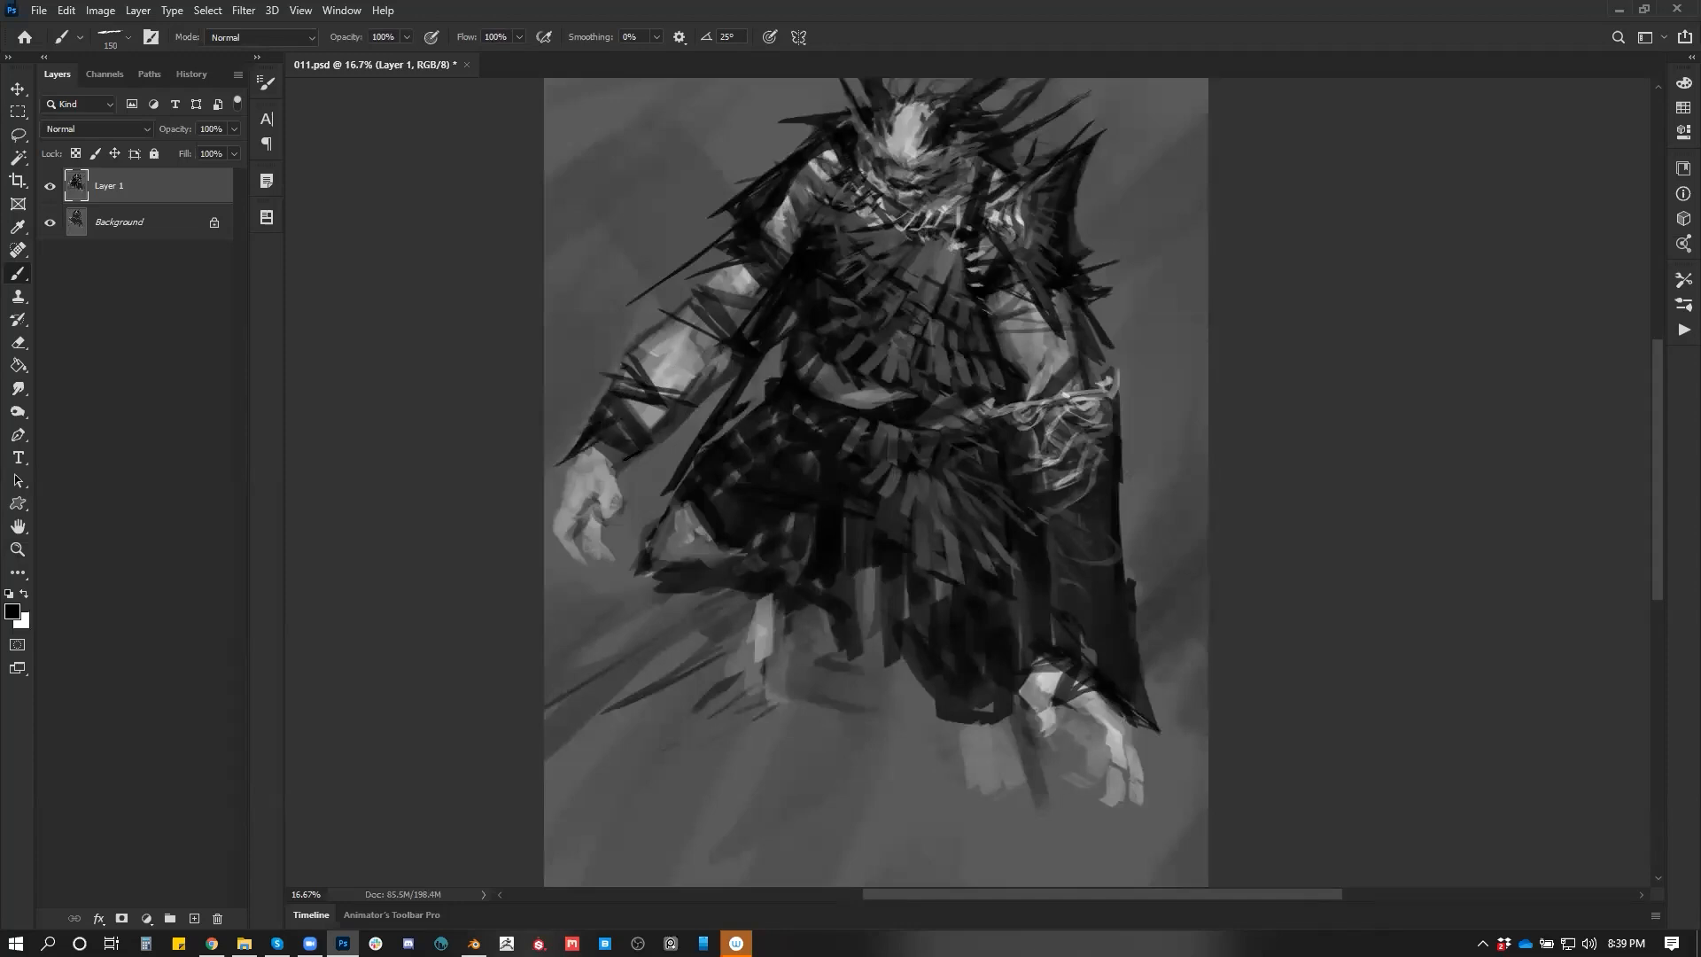
drag(664, 419, 613, 466)
Paint black claws on the fingers of both hands with an 80 px brush, flipping the canvas horizontally between them
key(bracketleft)
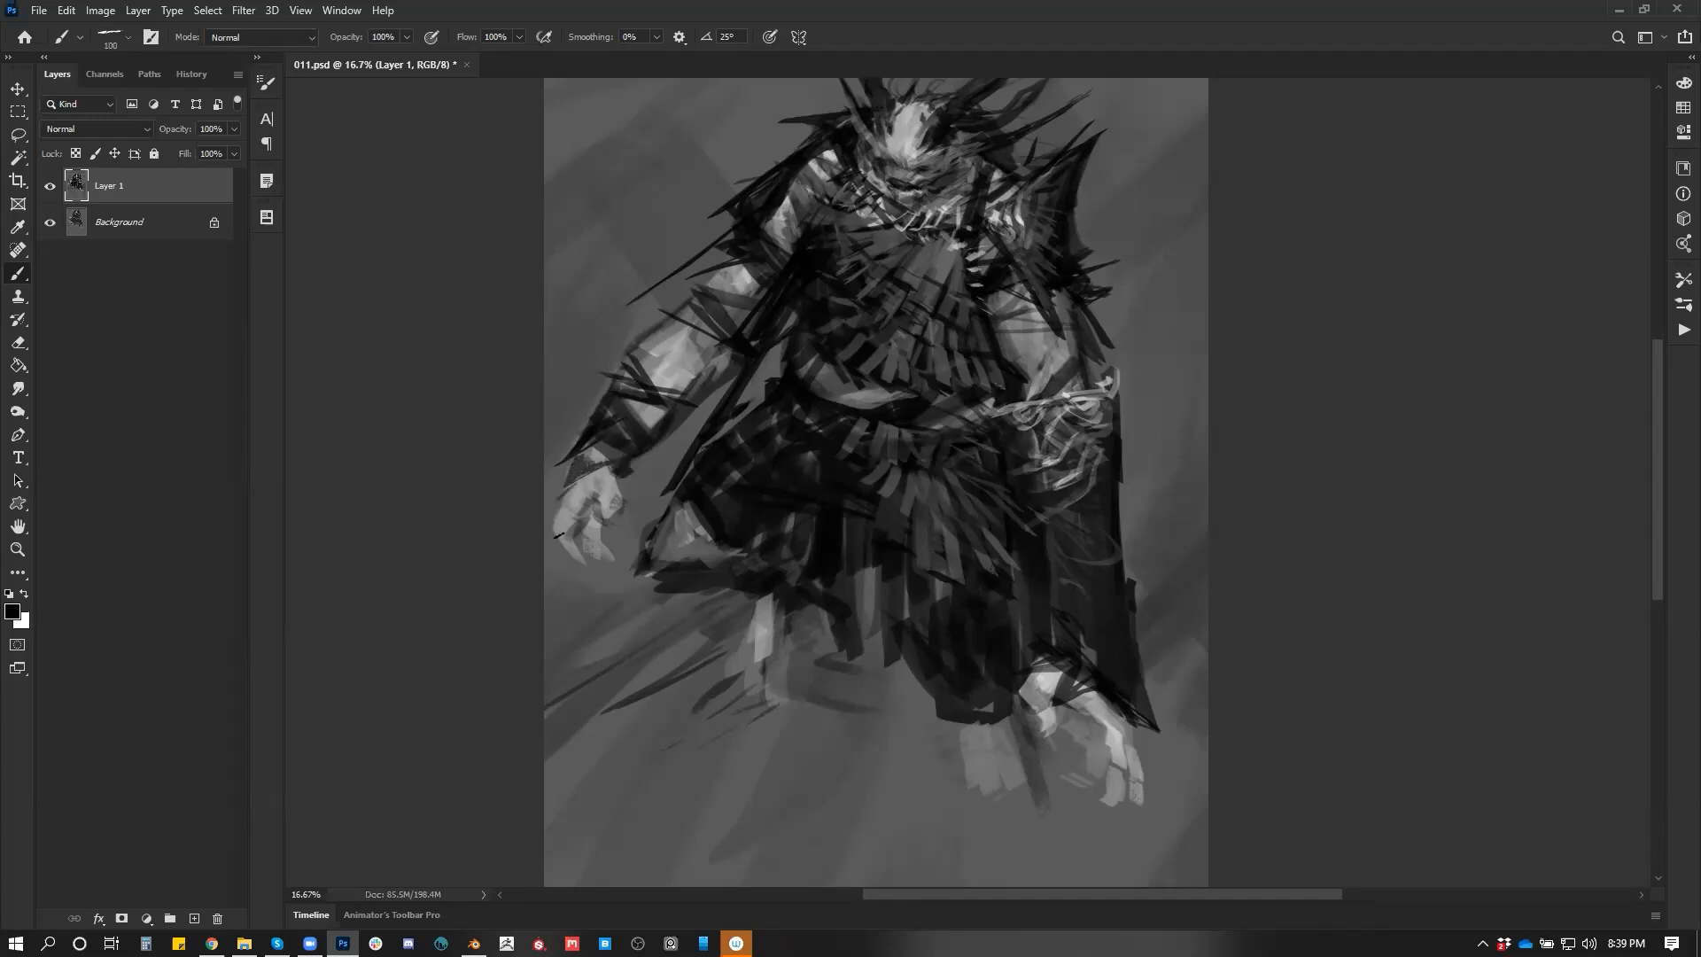
key(bracketleft)
drag(583, 562, 607, 554)
drag(613, 508, 599, 528)
key(ctrl+h)
mouse_move(702, 712)
mouse_down()
mouse_move(605, 629)
mouse_move(581, 528)
mouse_move(577, 562)
mouse_move(507, 586)
mouse_move(491, 641)
mouse_up()
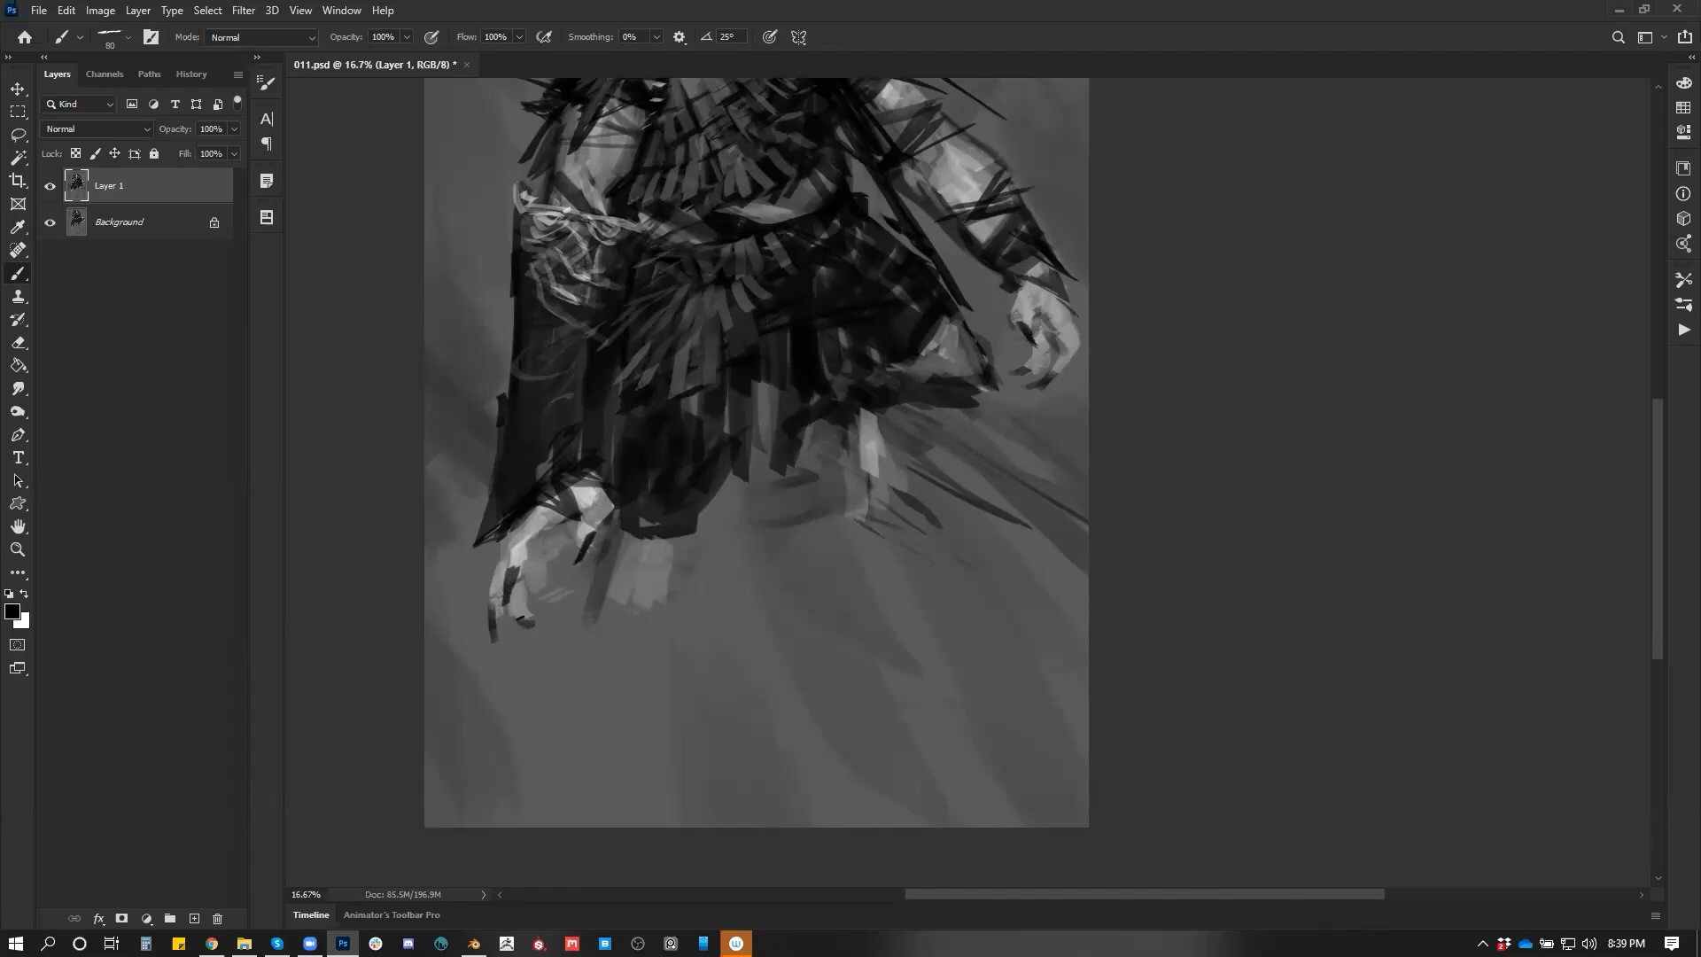
Sample the light tone of the arm above the belt ornament and touch up that area with a smaller brush
key(z)
alt+click(656, 592)
alt+click(656, 592)
click(1025, 564)
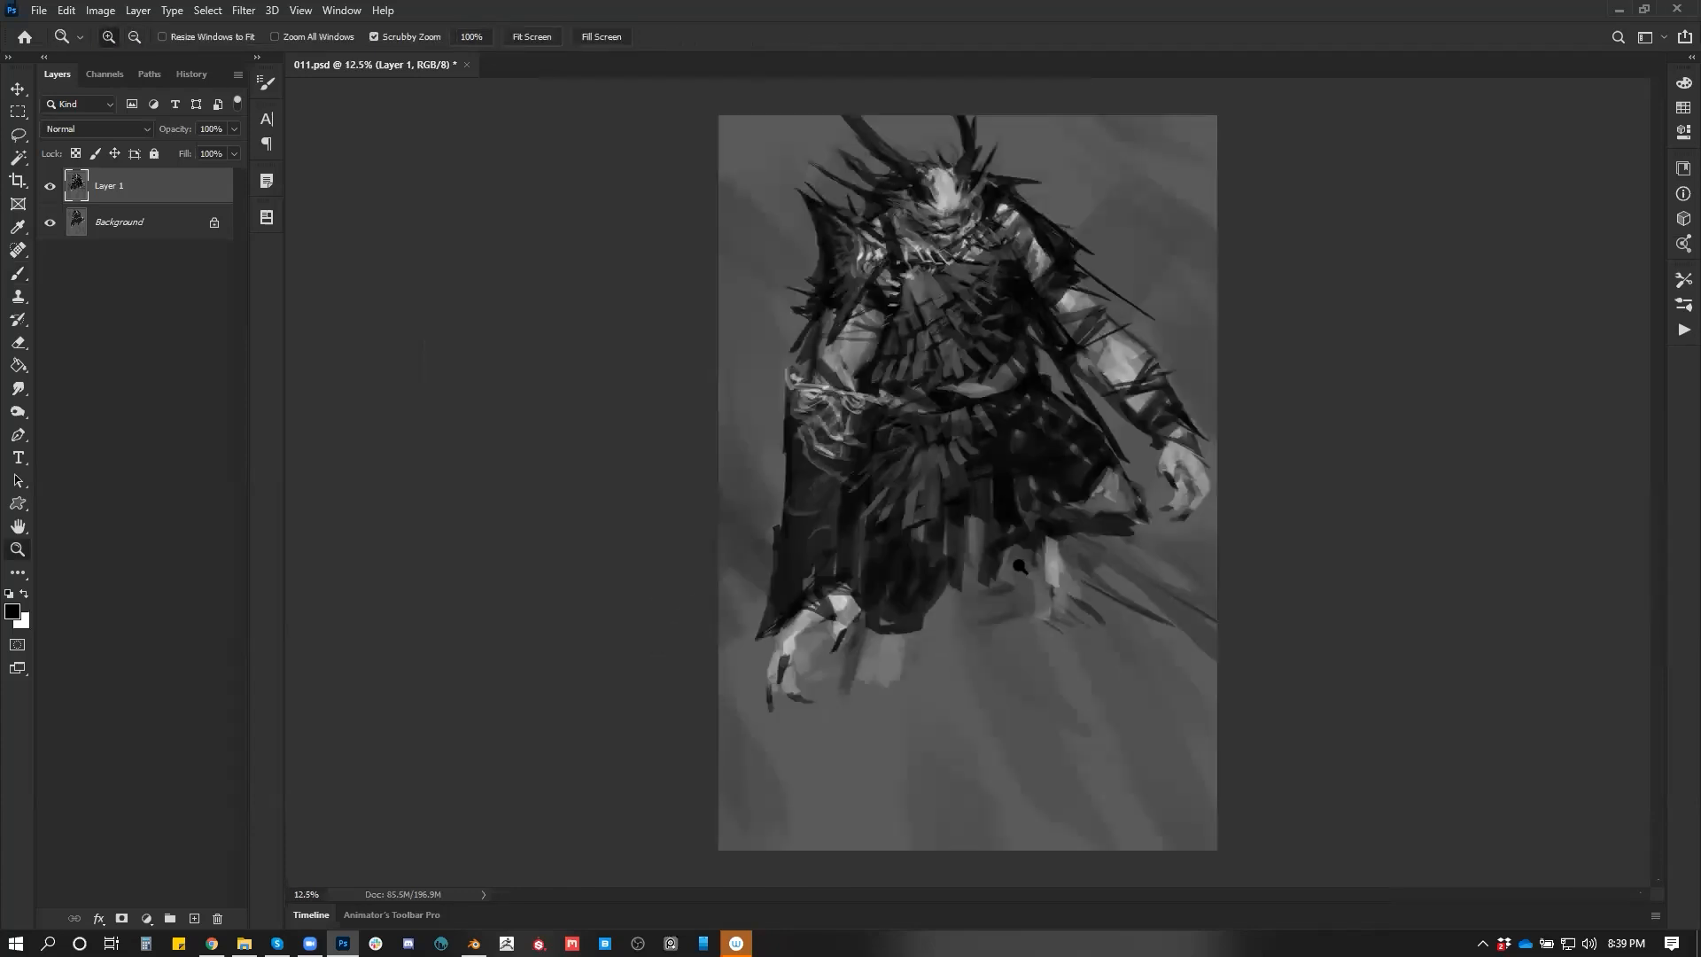
click(1002, 453)
drag(1017, 365, 914, 484)
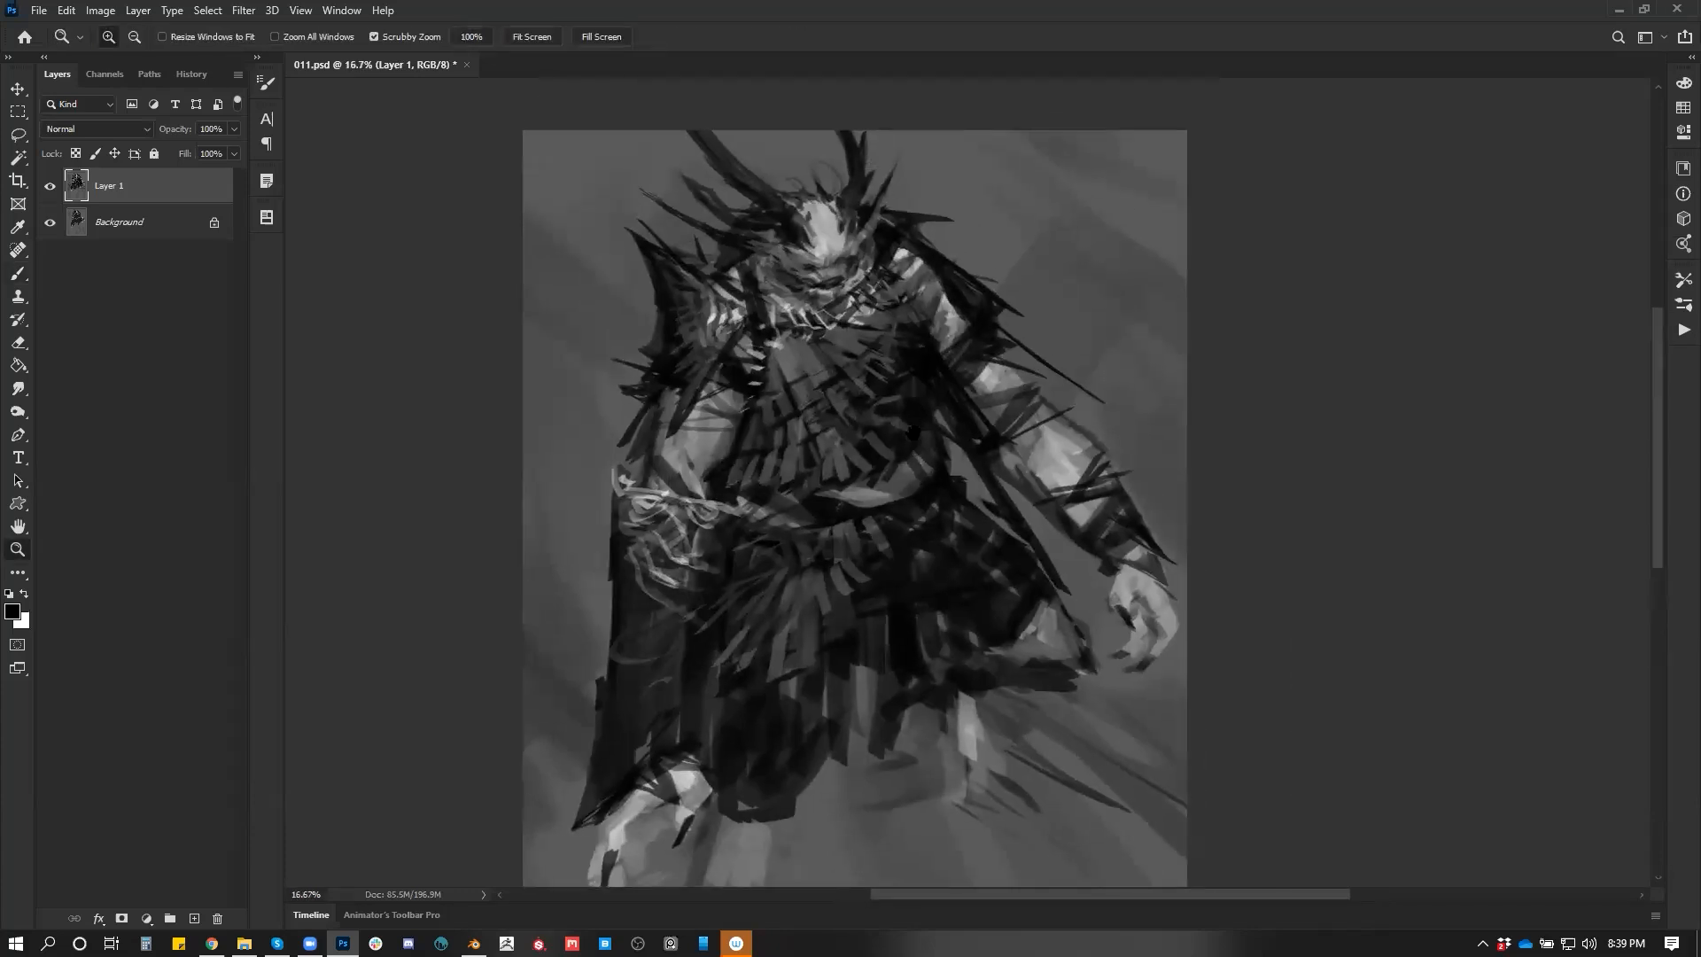
drag(848, 360, 905, 440)
click(904, 439)
key(b)
alt+click(679, 563)
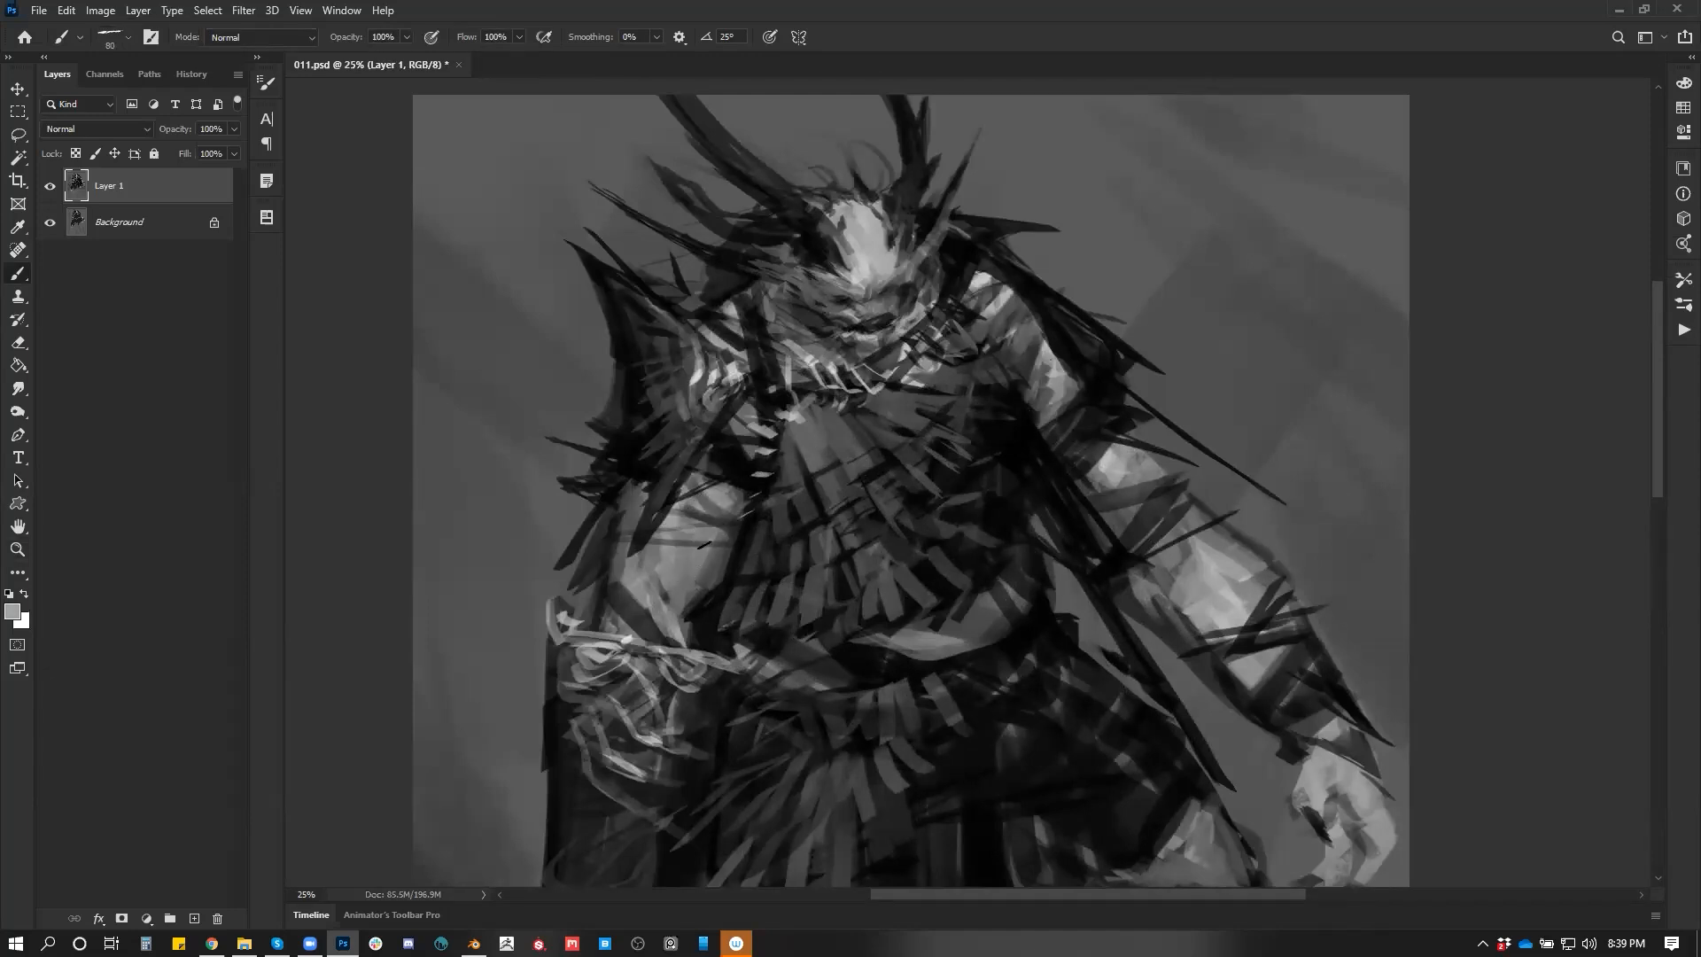
key(bracketleft)
key(bracketleft)
key(bracketleft)
drag(949, 408, 858, 324)
drag(697, 466, 860, 462)
Edge the long dark spike hanging from the shoulder over the upper arm with white and sampled gray, using a 45 px brush
key(d)
key(x)
key(bracketleft)
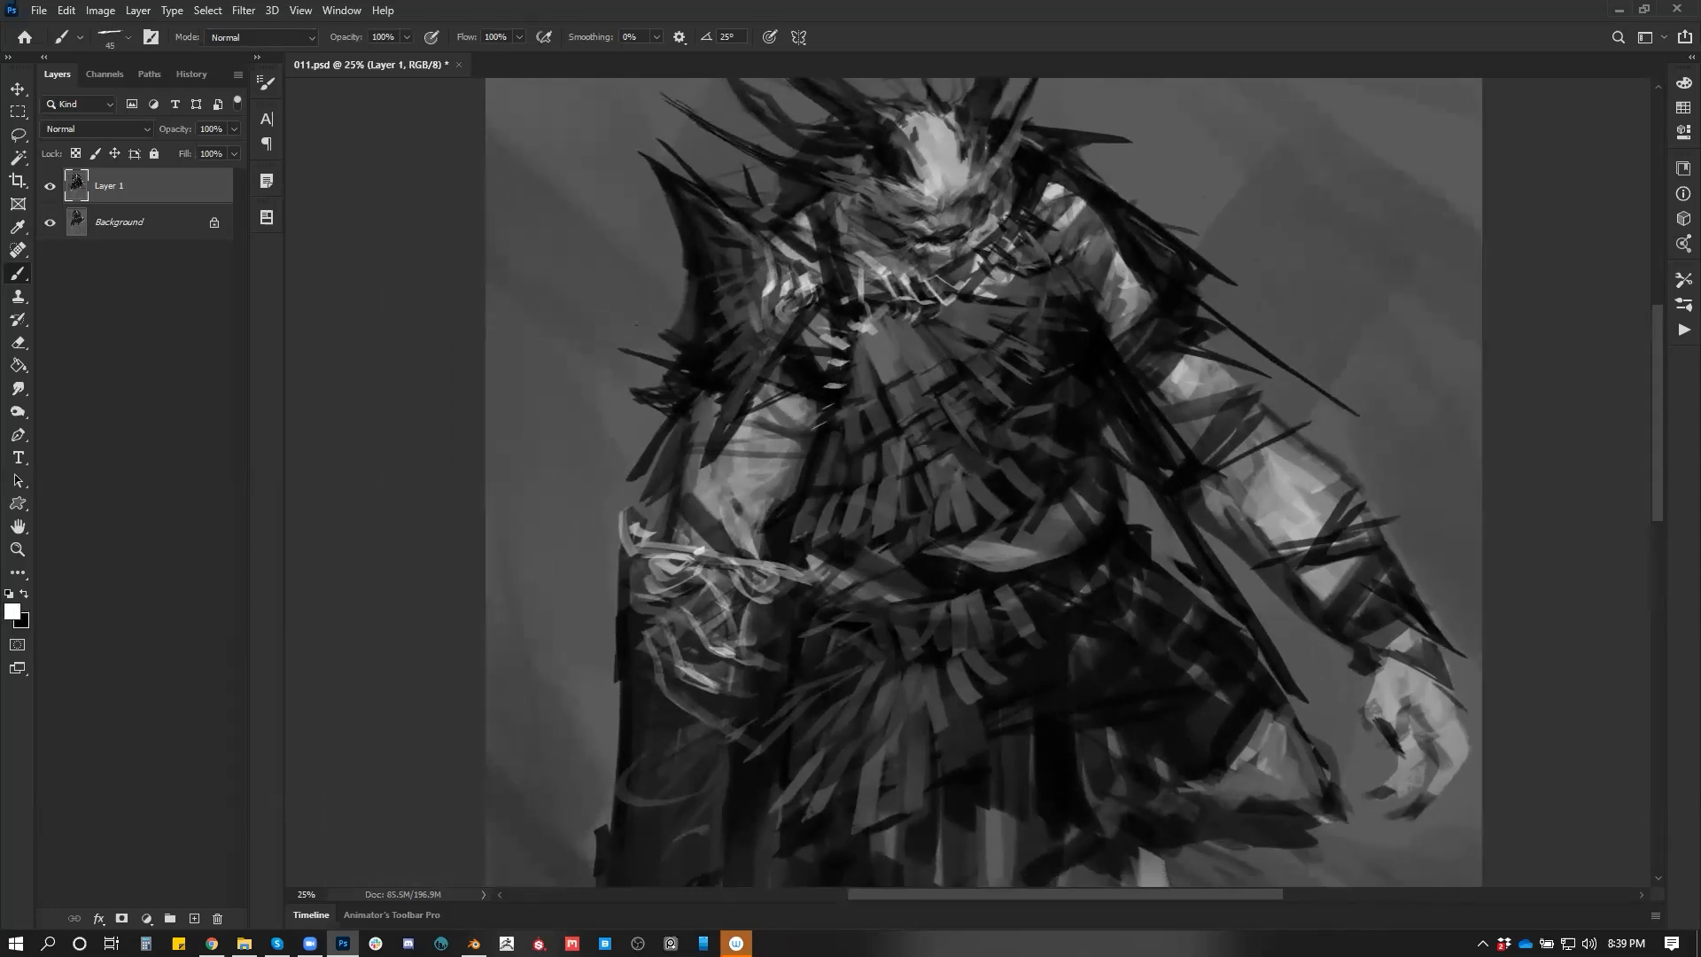
drag(812, 304, 706, 456)
alt+click(732, 421)
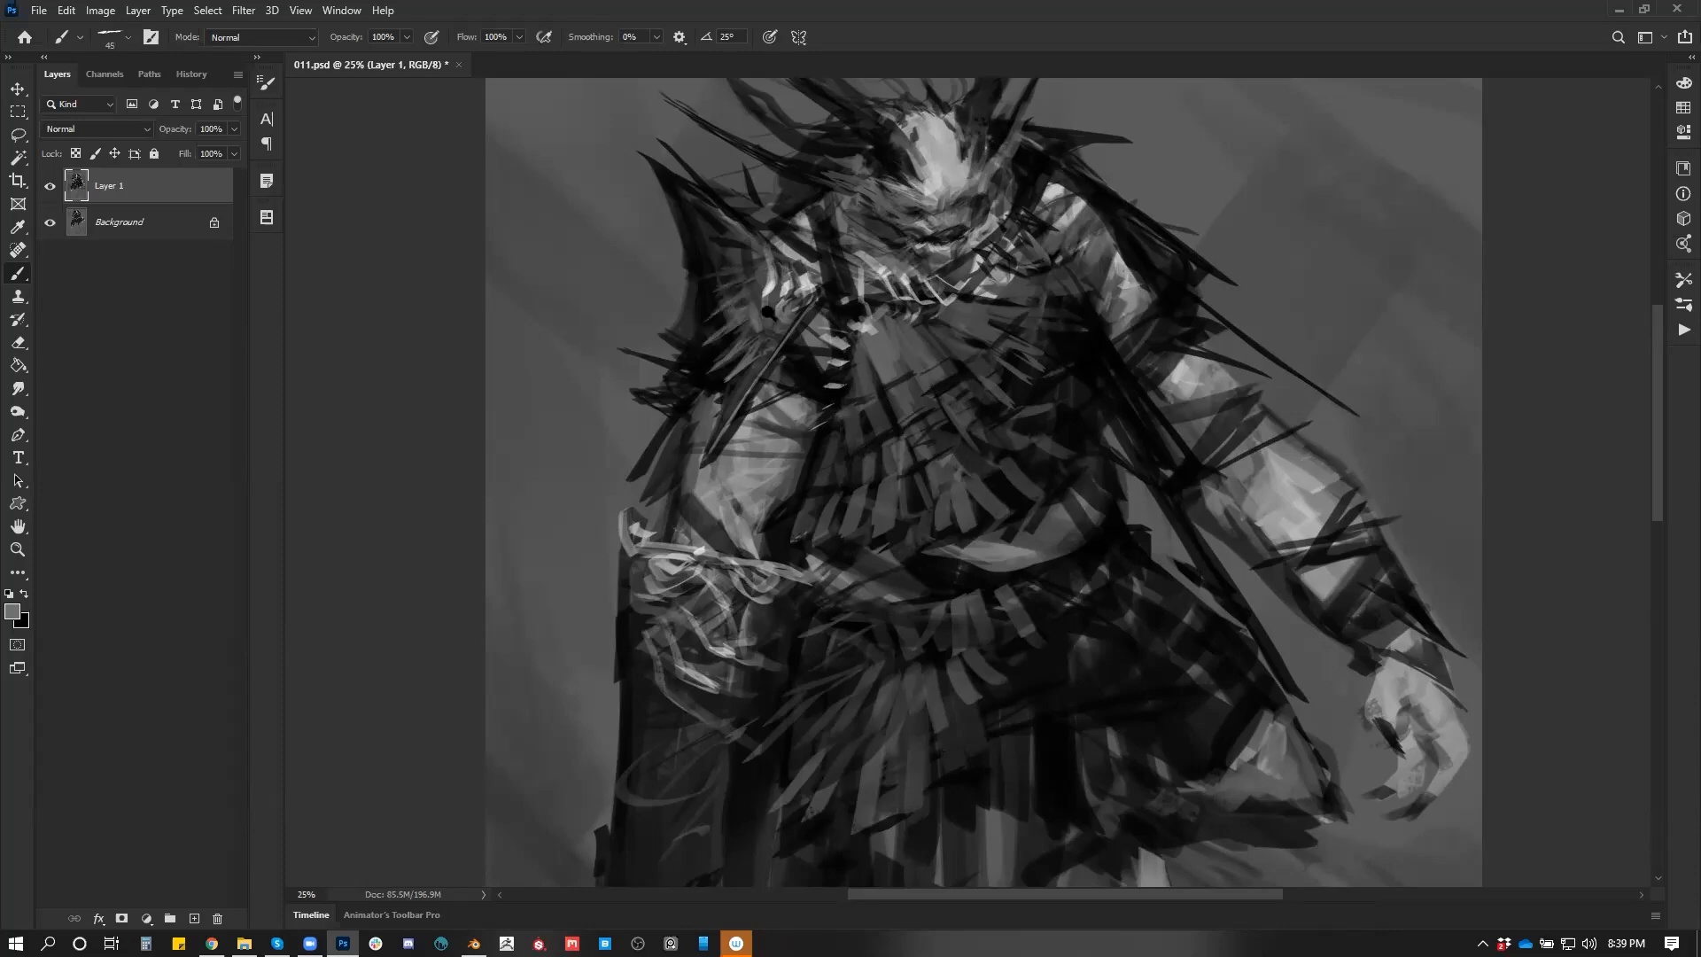
Check the figure mirrored, flip it back, and add sampled-gray spiky strokes across the armored shoulder piece
key(z)
alt+click(810, 373)
alt+click(810, 372)
alt+click(811, 372)
key(ctrl+shift+h)
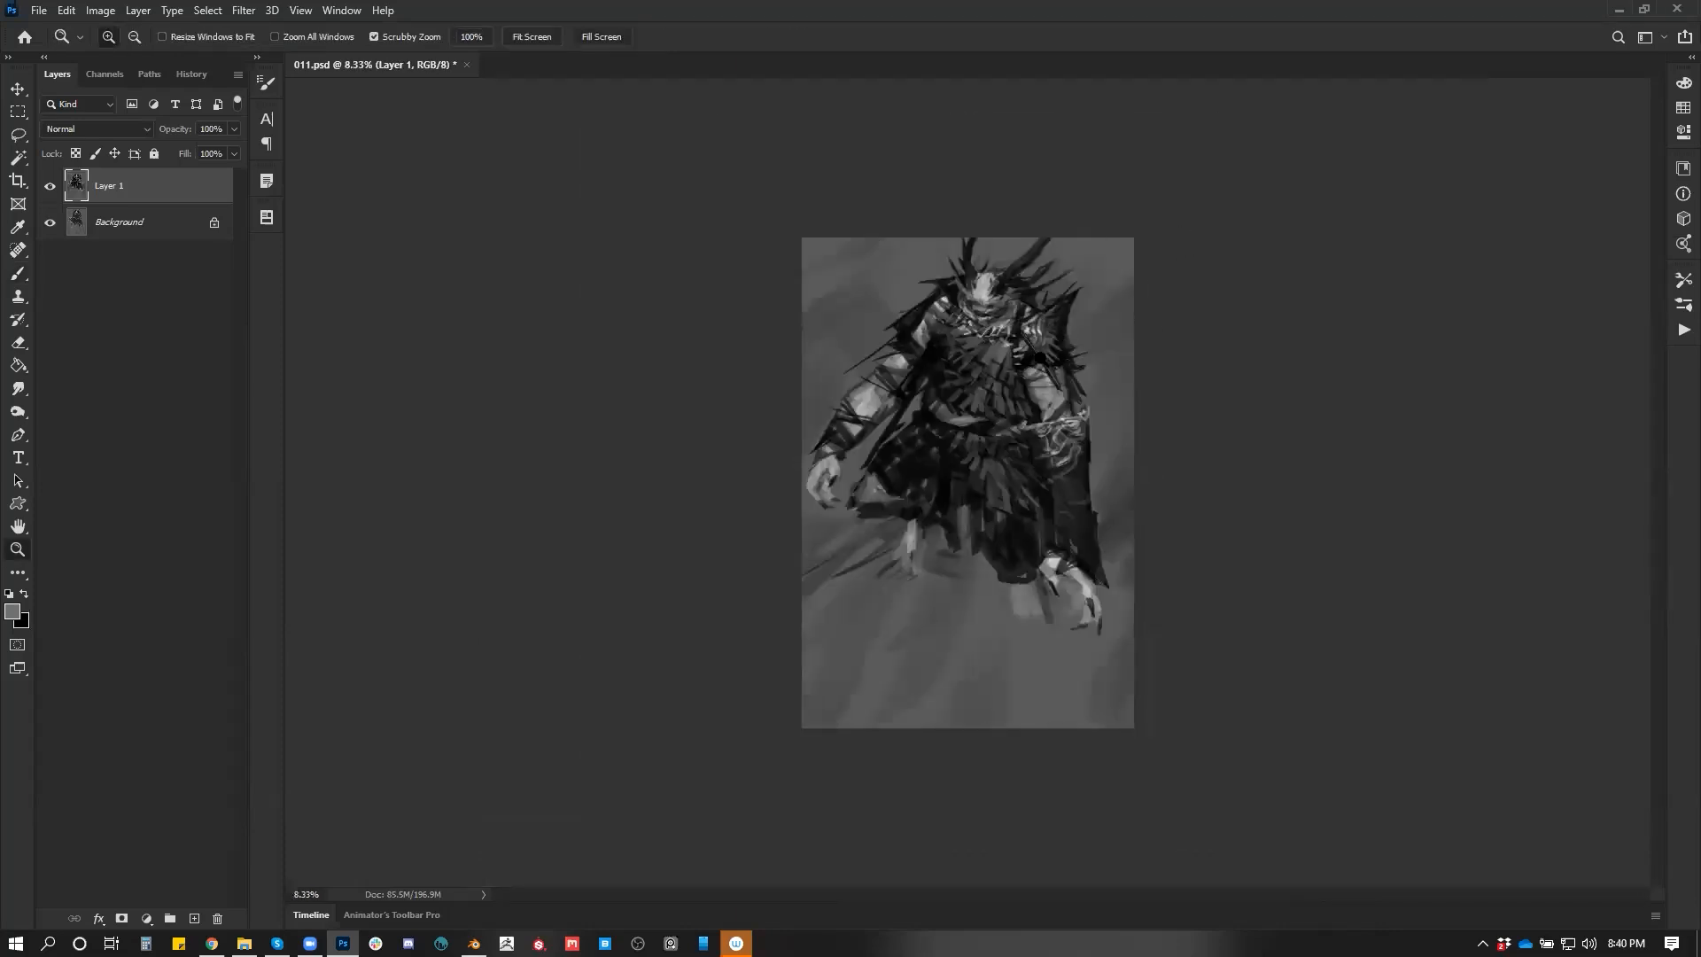
click(1044, 358)
click(1043, 358)
click(1026, 376)
key(ctrl+shift+h)
drag(693, 339, 829, 457)
key(b)
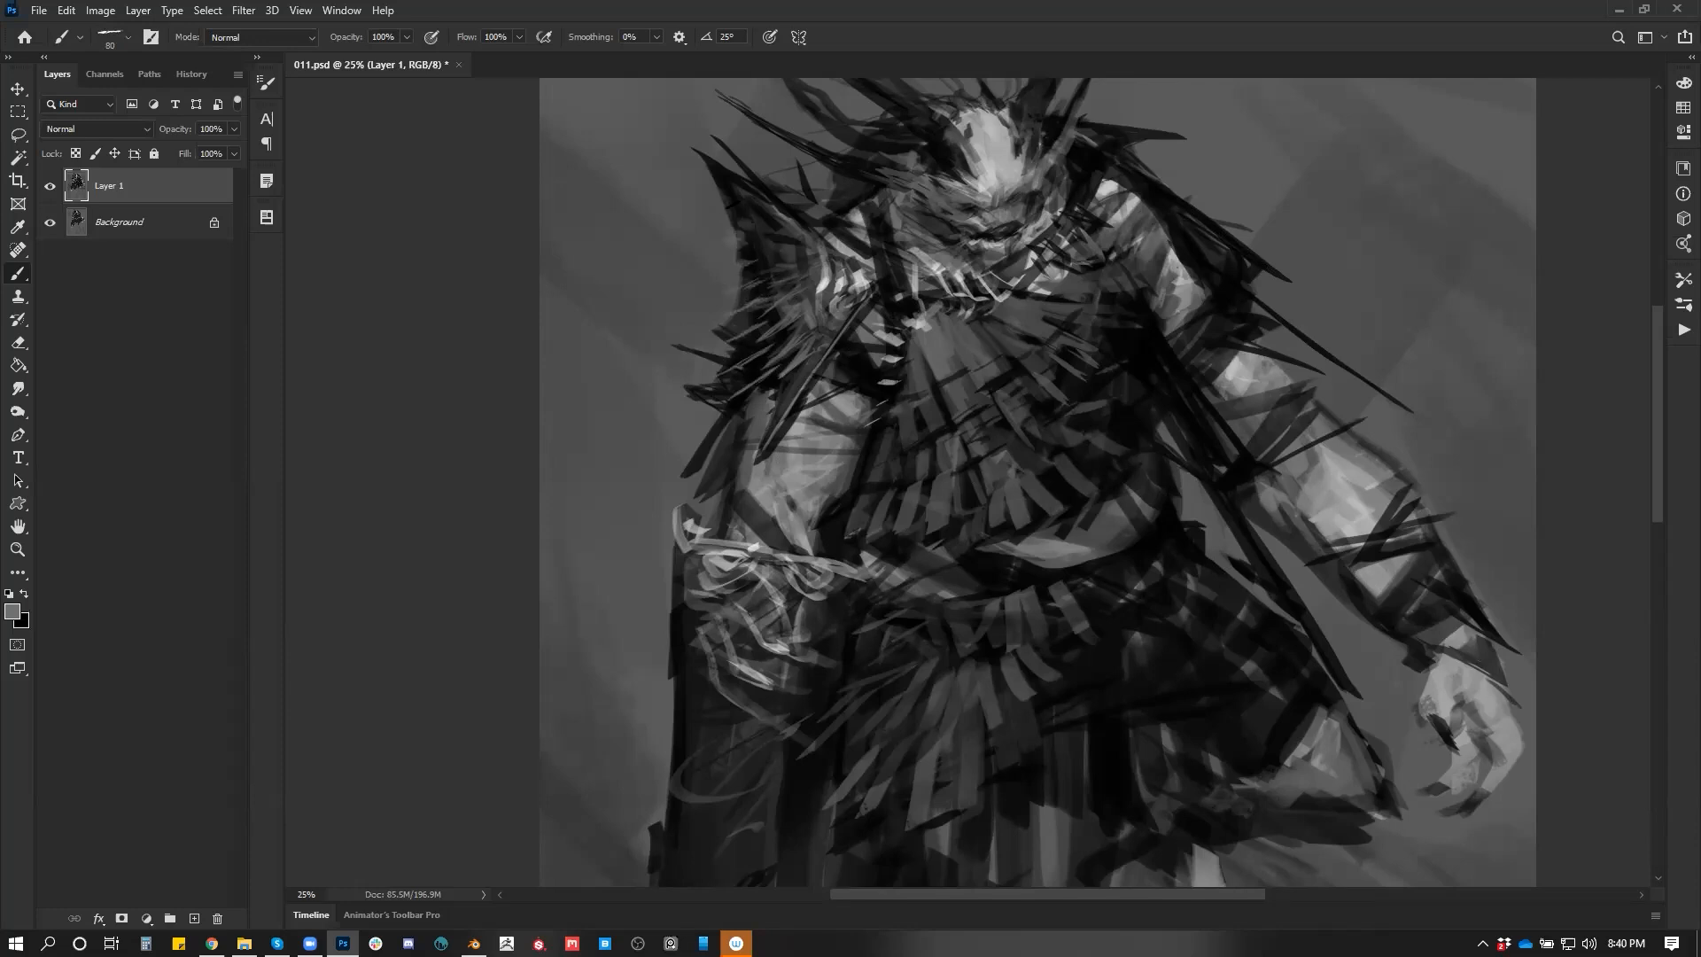
Flip the canvas horizontally to check the whole figure and reset the brush colors to black and white
key(z)
drag(803, 396, 752, 398)
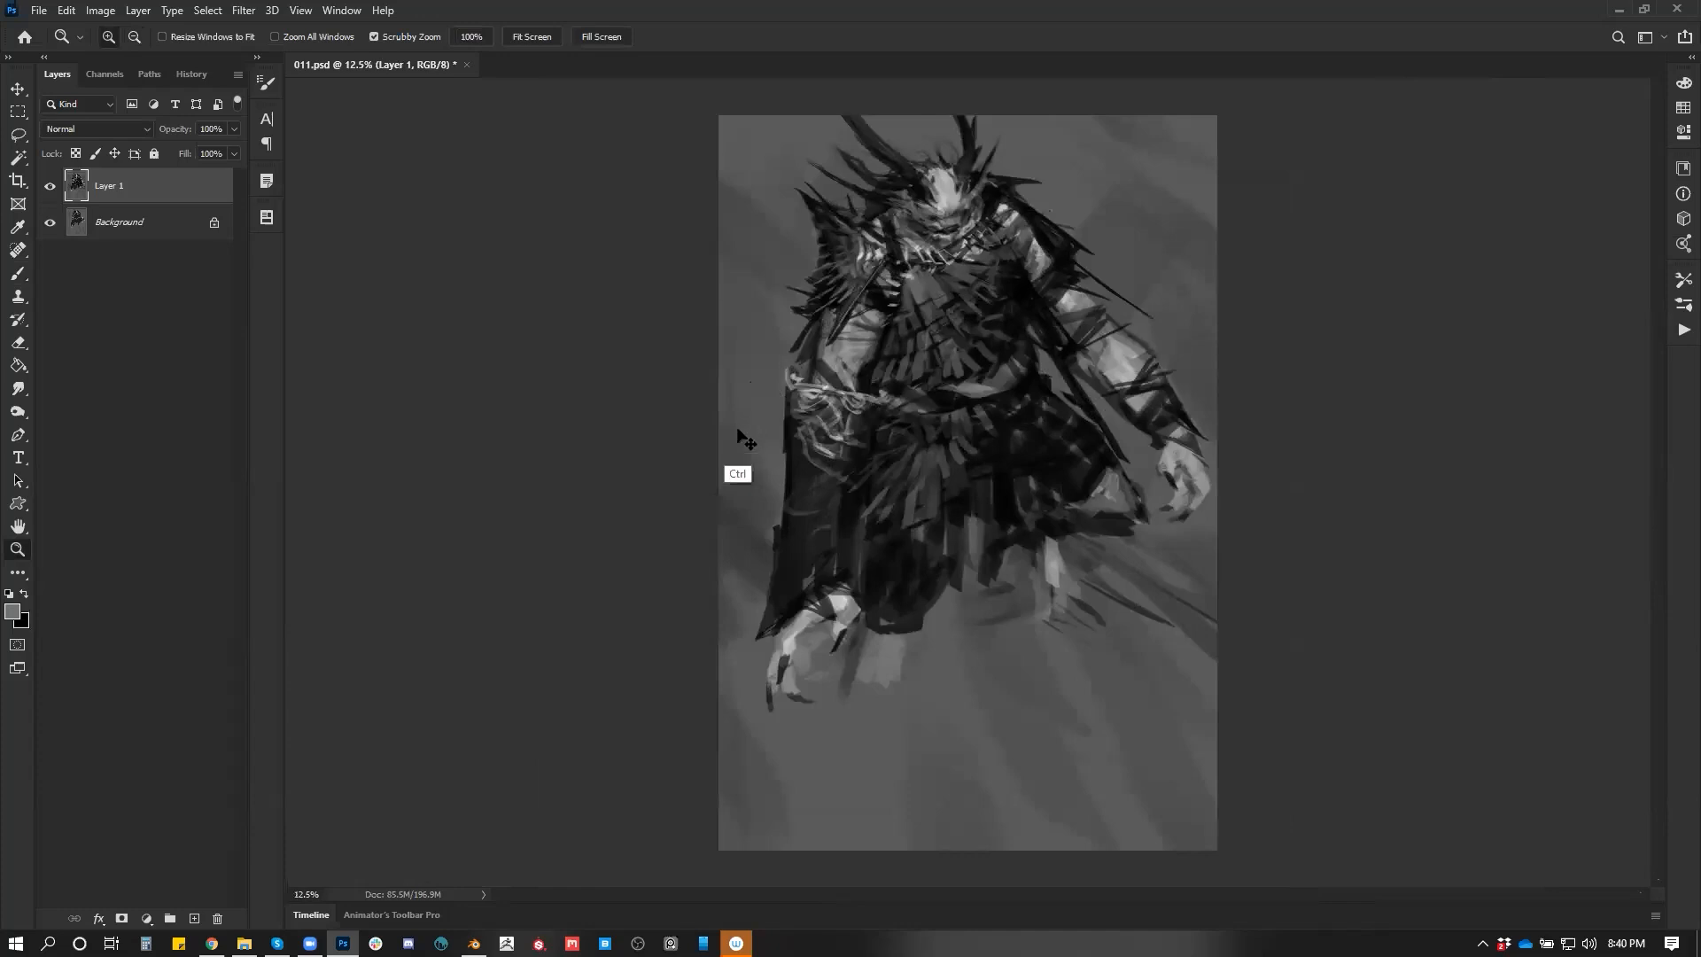
key(ctrl+shift+h)
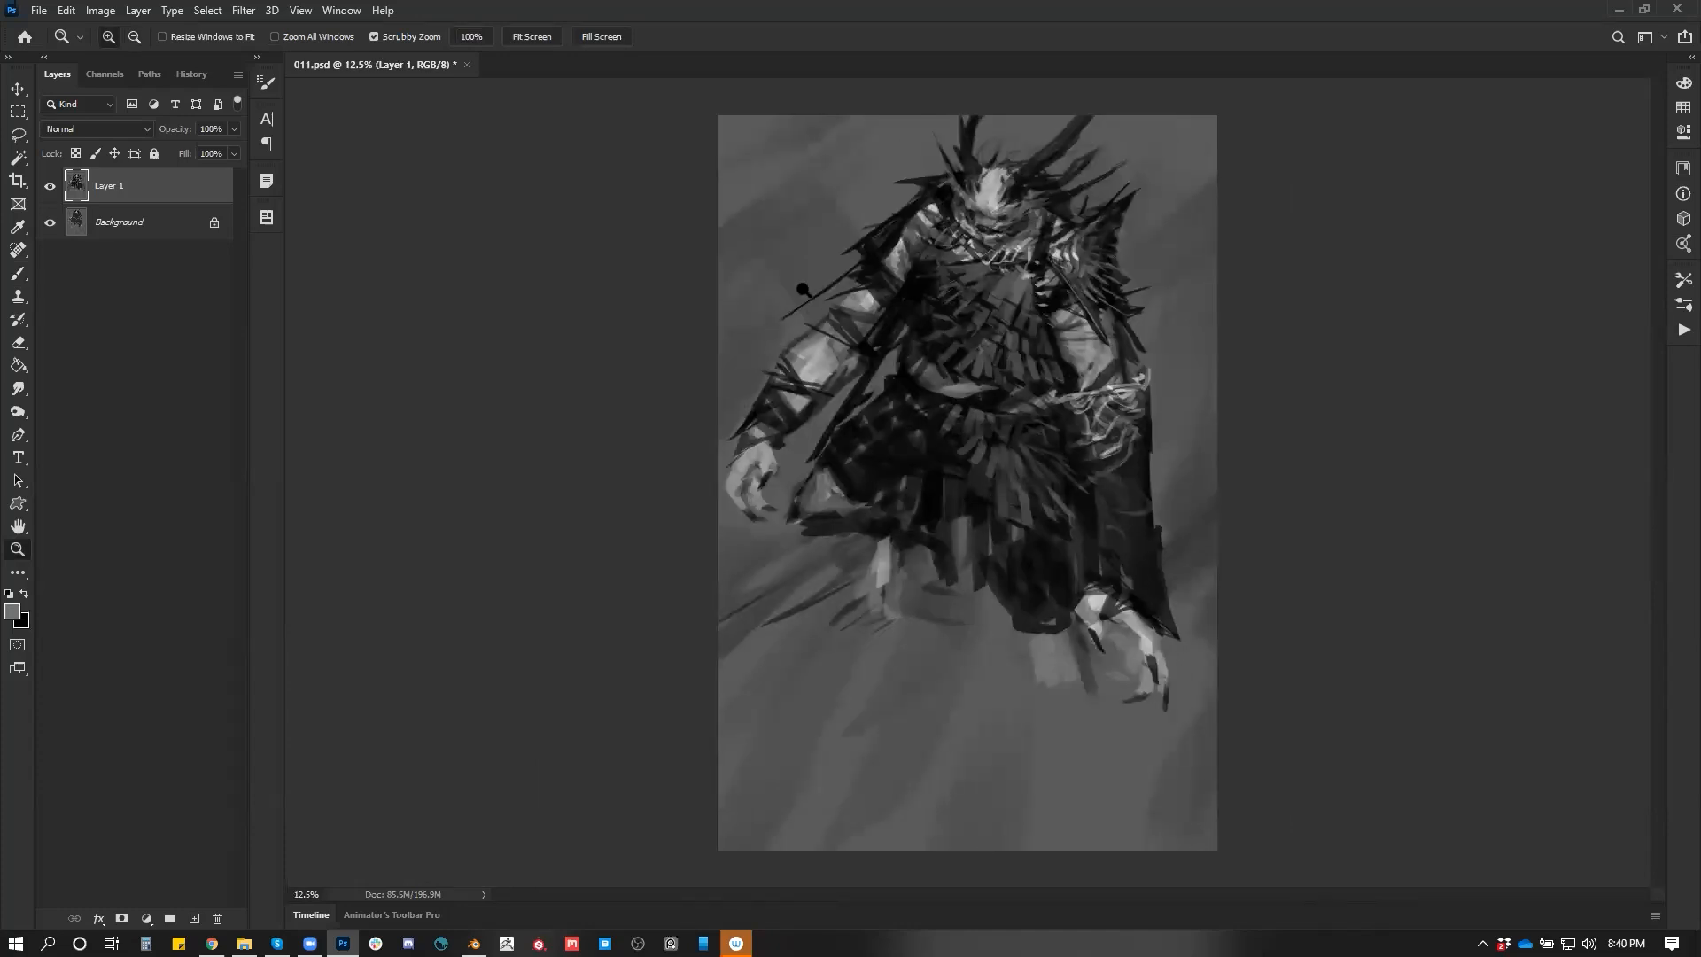
click(913, 239)
key(b)
key(d)
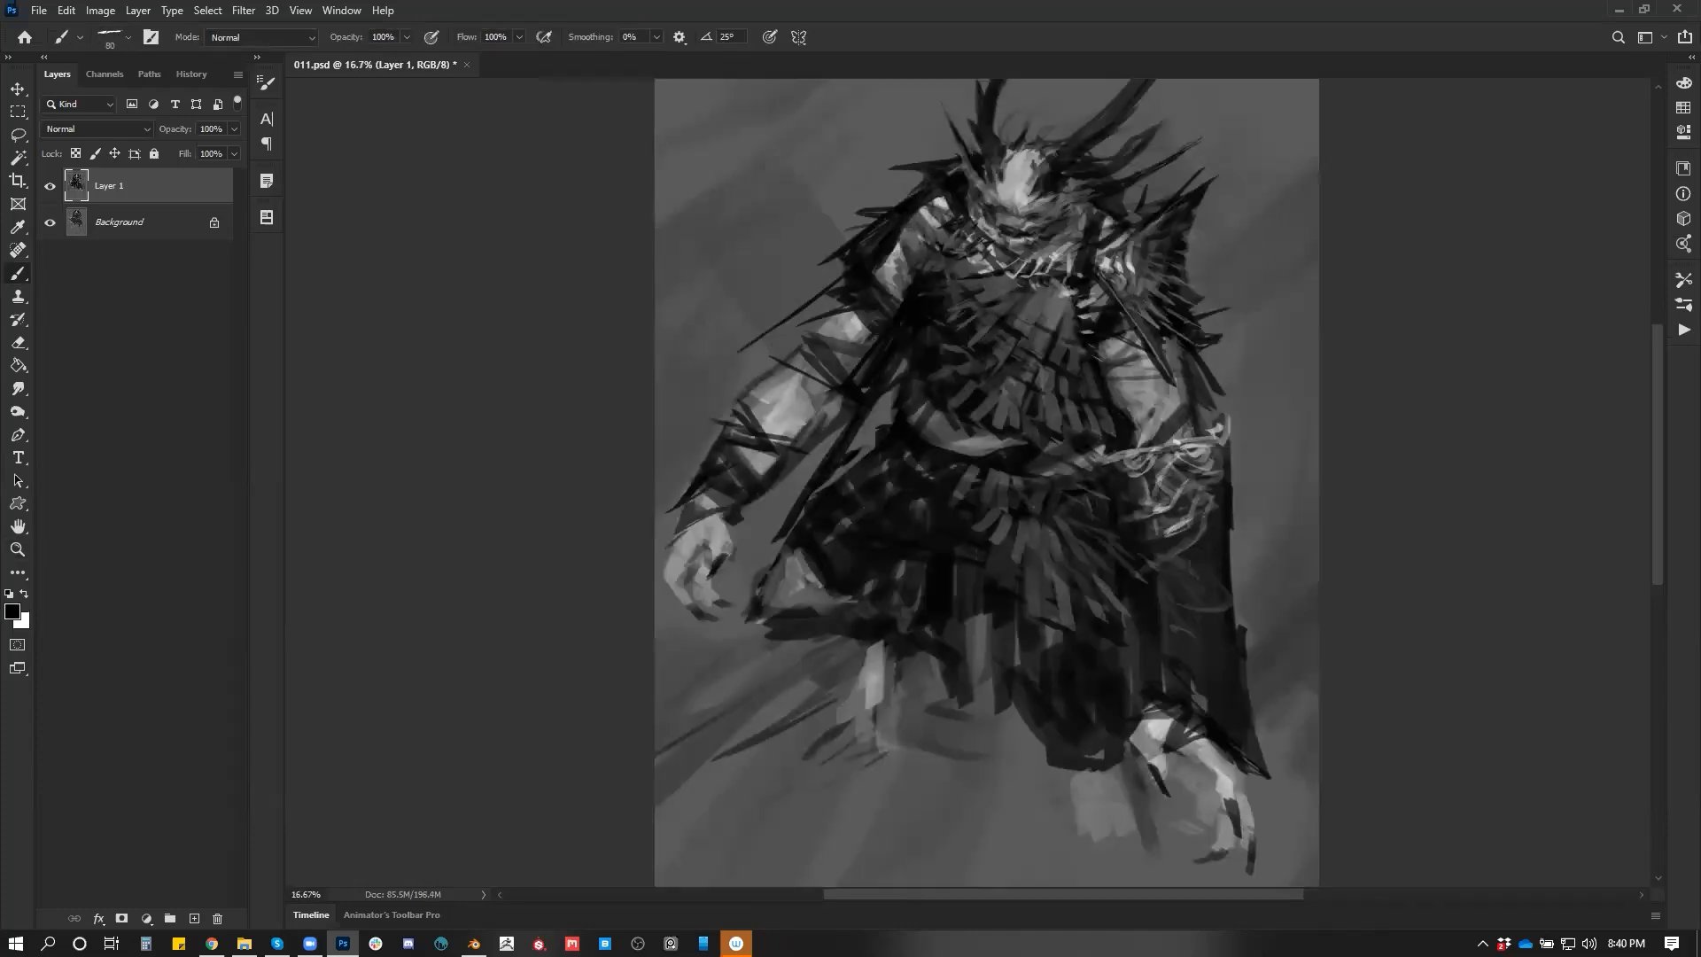
key(z)
scroll(877, 381, down, 5)
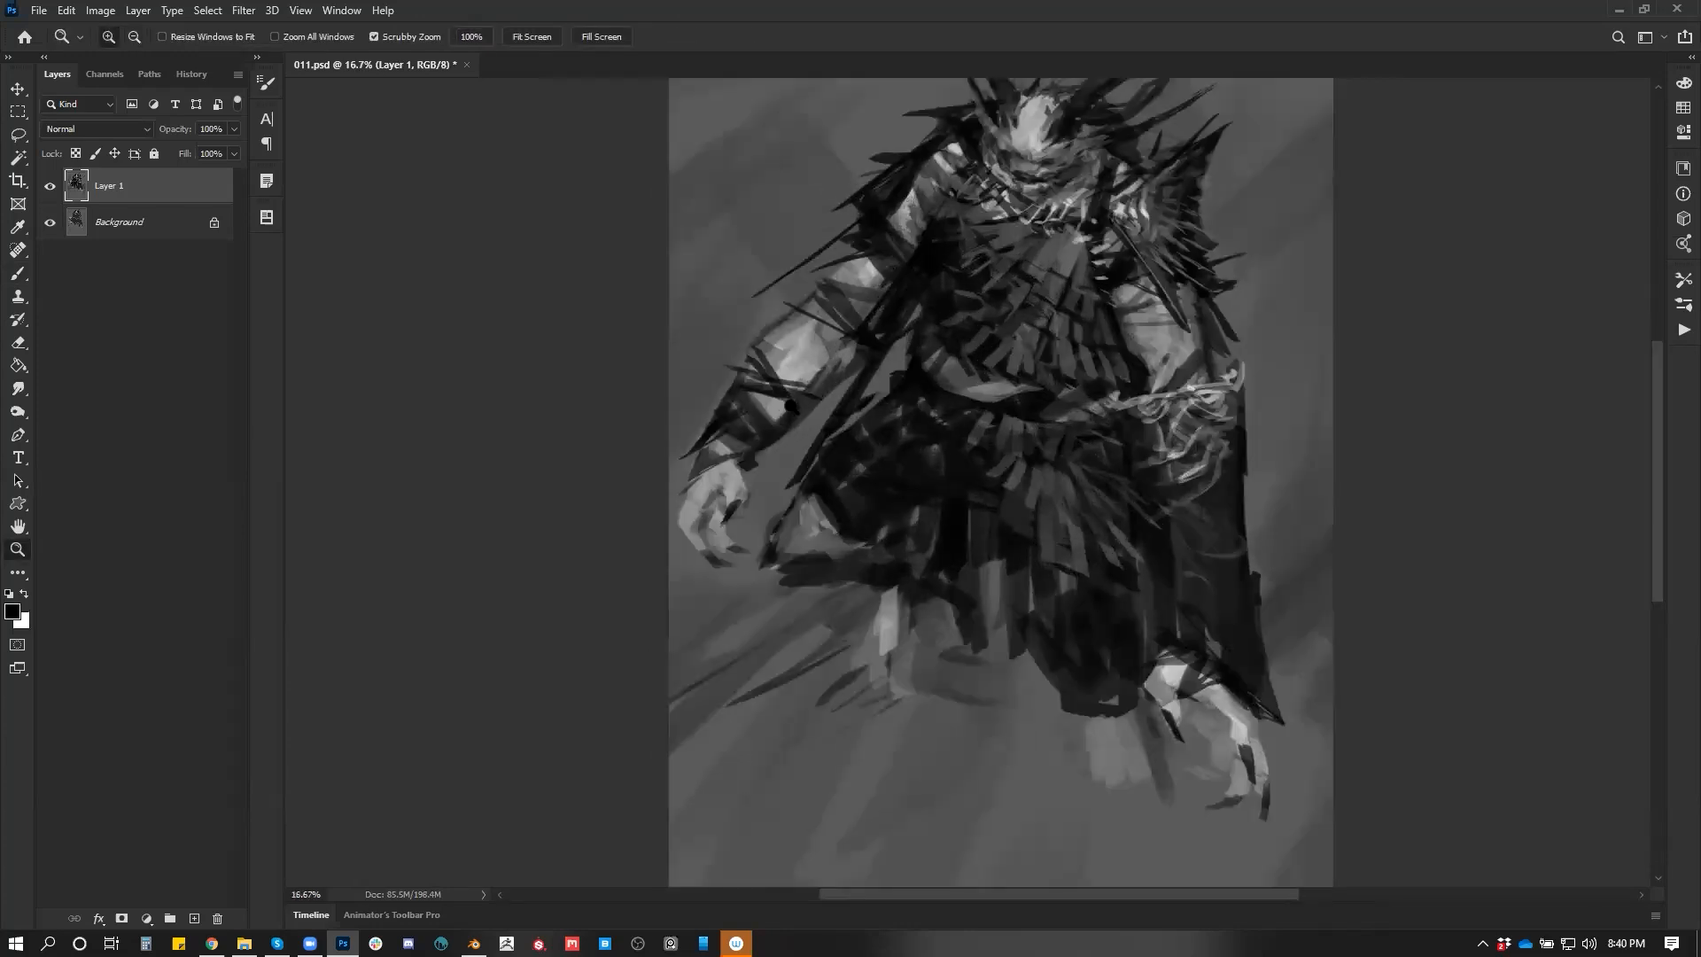
Paint dark gray shadow streaks on the ground in front of the bare leg with a sampled tone and a 400 px brush
key(b)
alt+click(831, 337)
key(bracketright)
alt+click(814, 350)
key(bracketright)
key(bracketright)
key(bracketright)
key(bracketright)
key(bracketright)
key(bracketright)
mouse_move(795, 361)
mouse_down()
mouse_move(687, 436)
mouse_move(713, 390)
mouse_move(778, 393)
mouse_up()
drag(957, 365, 700, 642)
drag(824, 474, 726, 593)
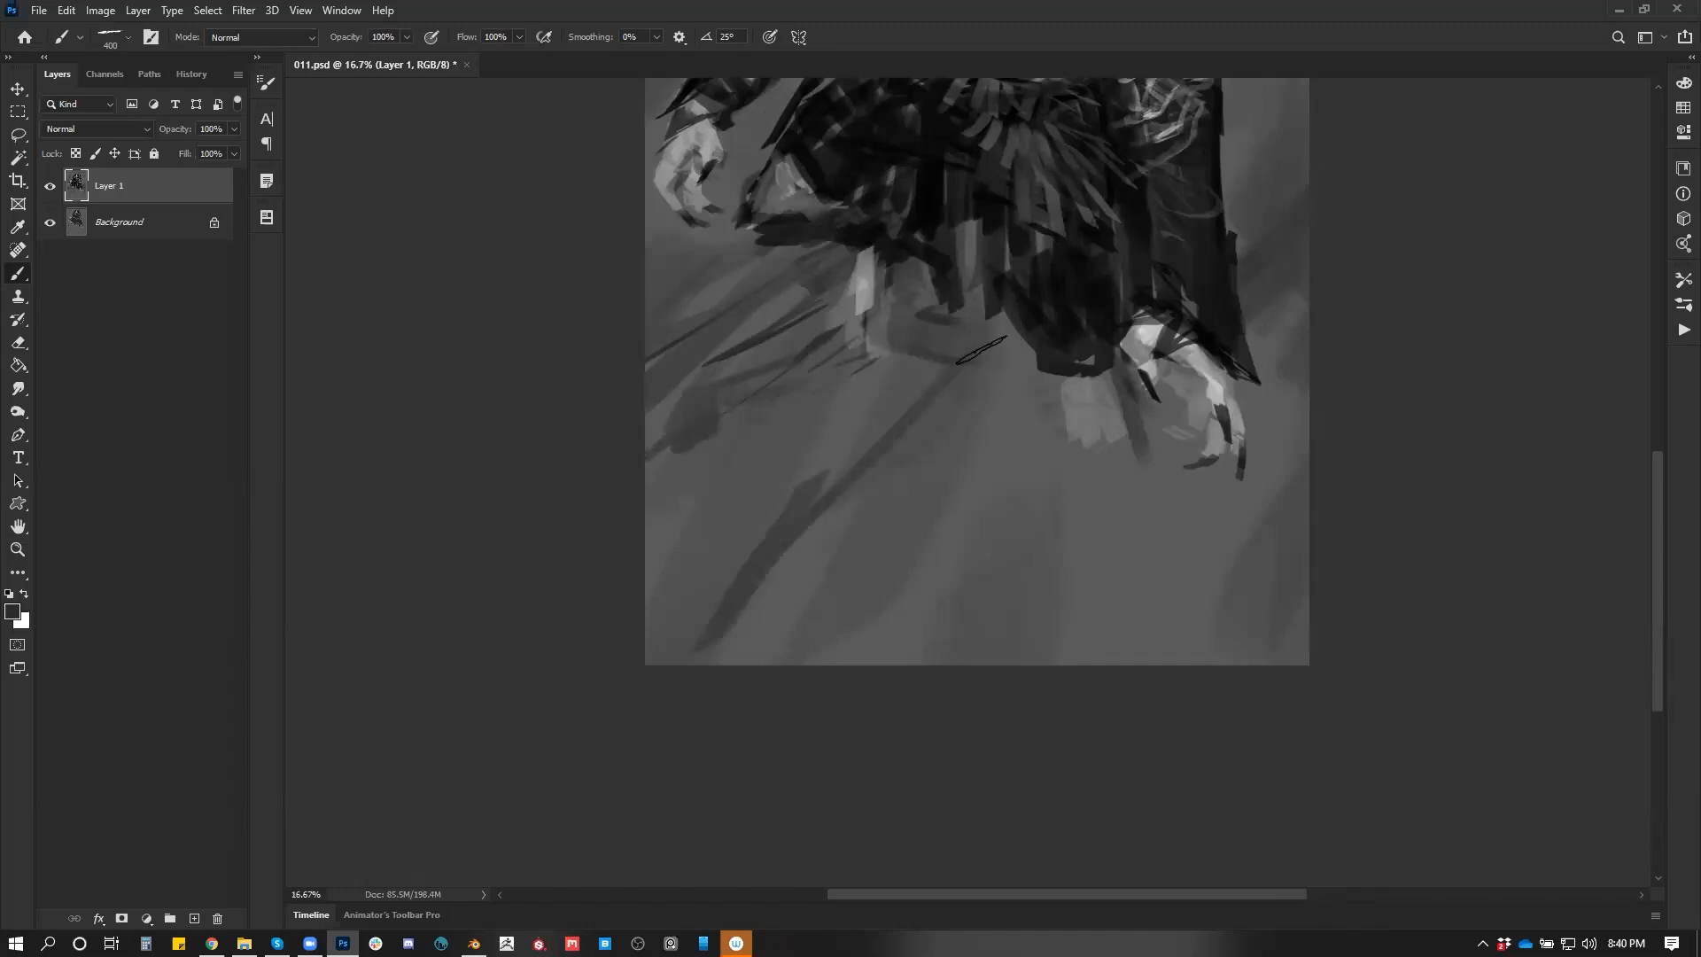
mouse_move(775, 522)
mouse_down()
mouse_move(694, 552)
mouse_move(651, 638)
mouse_up()
mouse_move(660, 554)
mouse_down()
mouse_move(674, 660)
mouse_move(762, 512)
mouse_move(788, 503)
mouse_up()
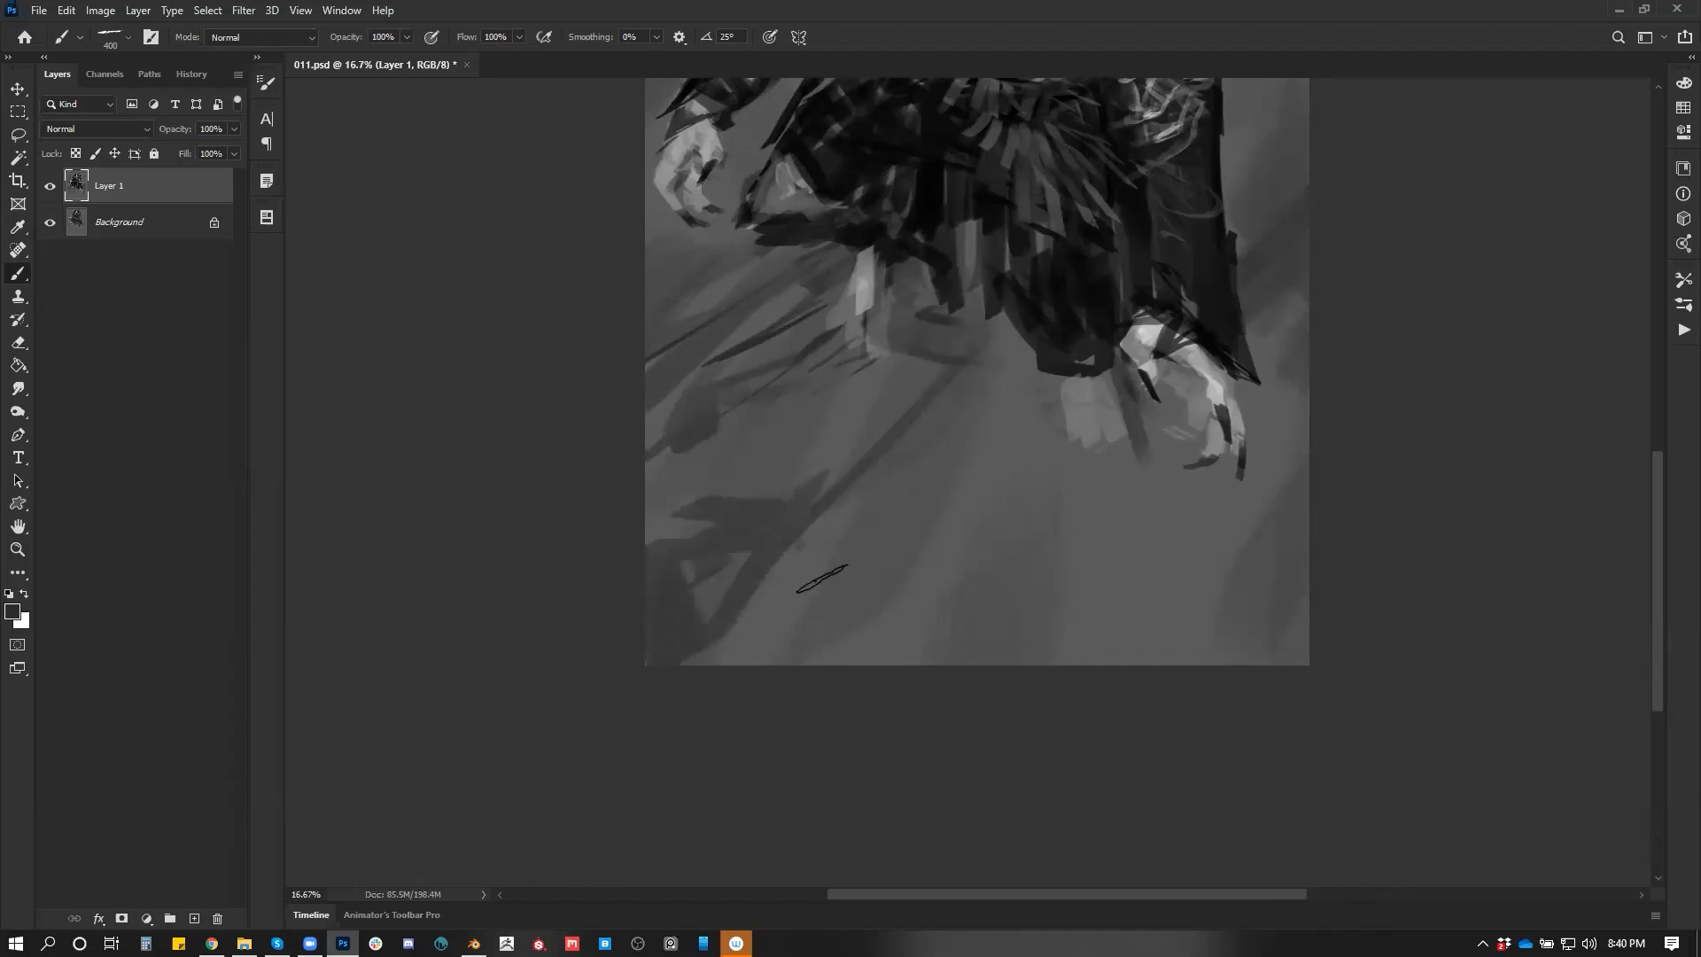
Extend the ground shadows with two long streaks below the hem and clawed hand and broad spiky shapes between the streaks
drag(1049, 408, 1005, 660)
drag(1136, 399, 1195, 660)
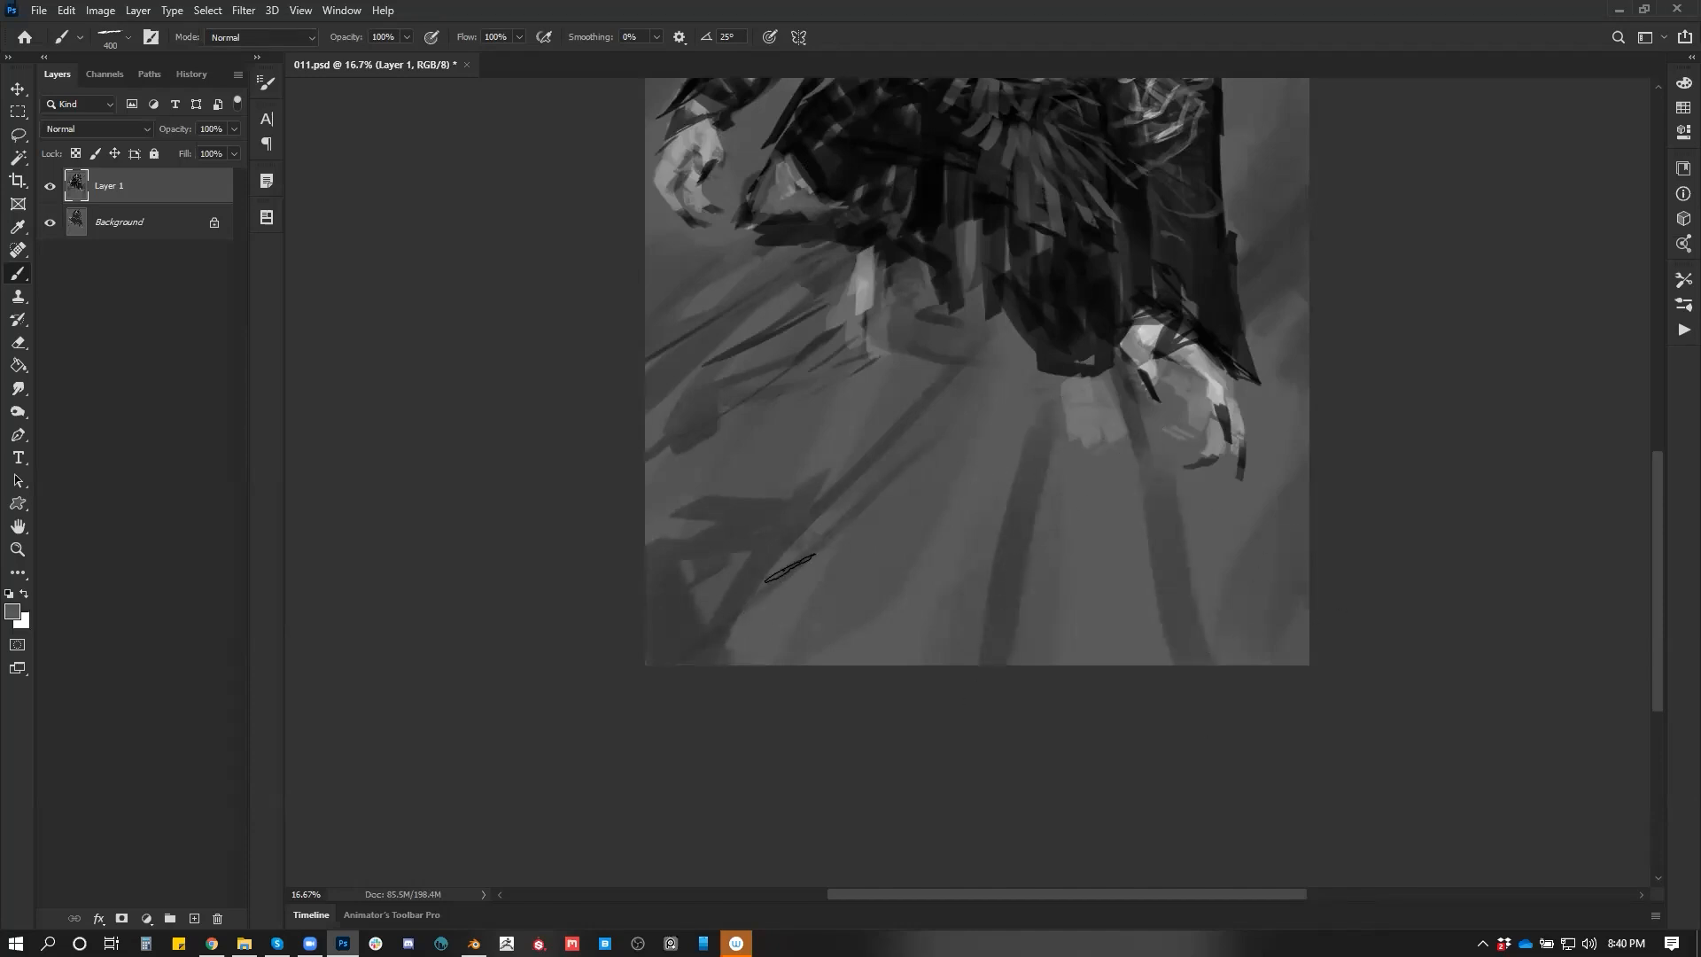
drag(833, 514, 905, 635)
drag(889, 510, 966, 599)
drag(941, 503, 1008, 547)
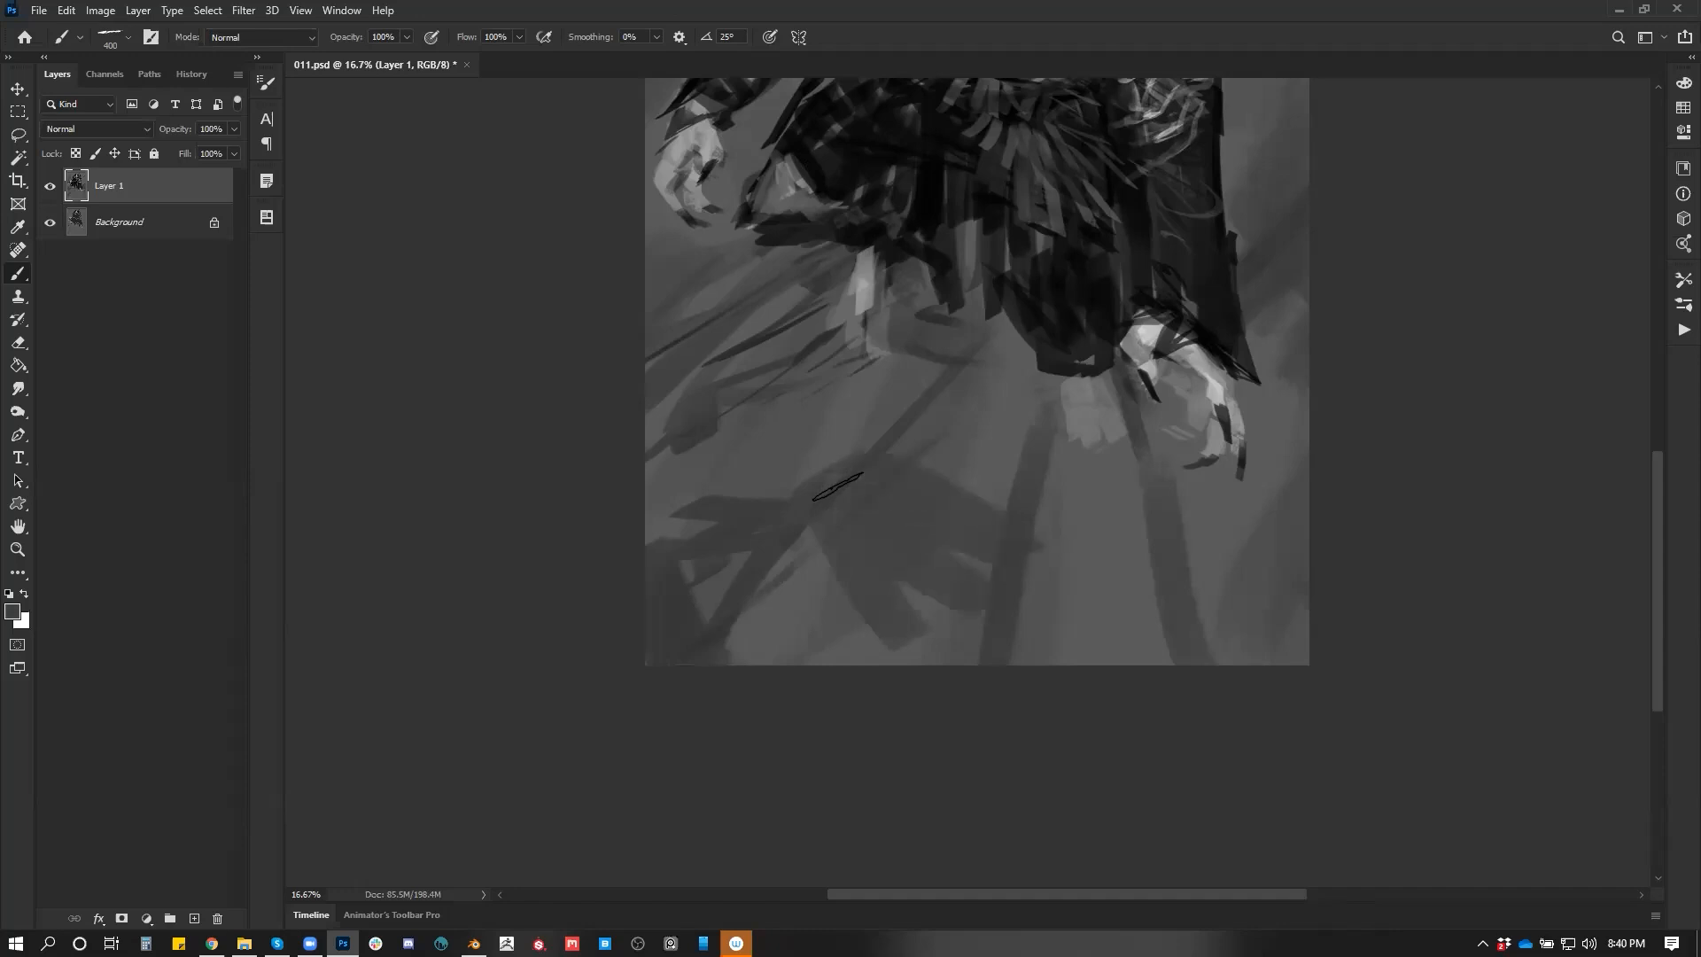
Paint dark-grey shadow strokes across the ground beneath the creature with the size 400 brush
drag(908, 465, 1021, 481)
drag(914, 436, 983, 429)
drag(864, 417, 802, 465)
drag(665, 487, 810, 466)
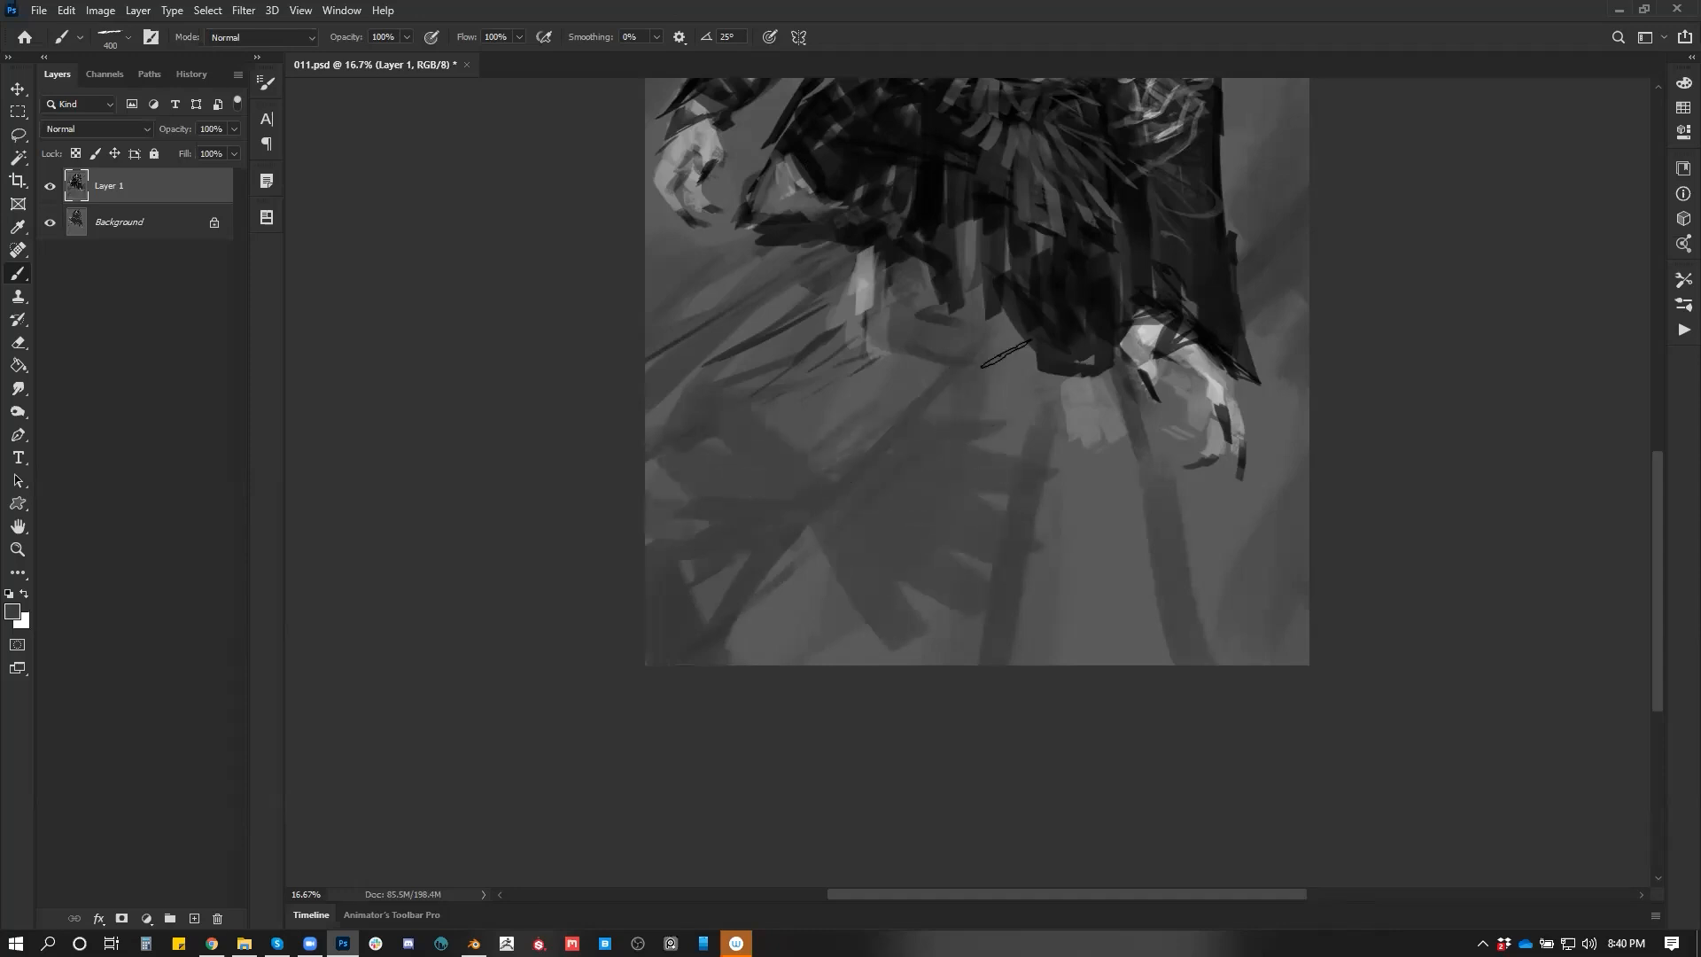
drag(727, 403, 864, 452)
drag(753, 390, 908, 403)
key(space)
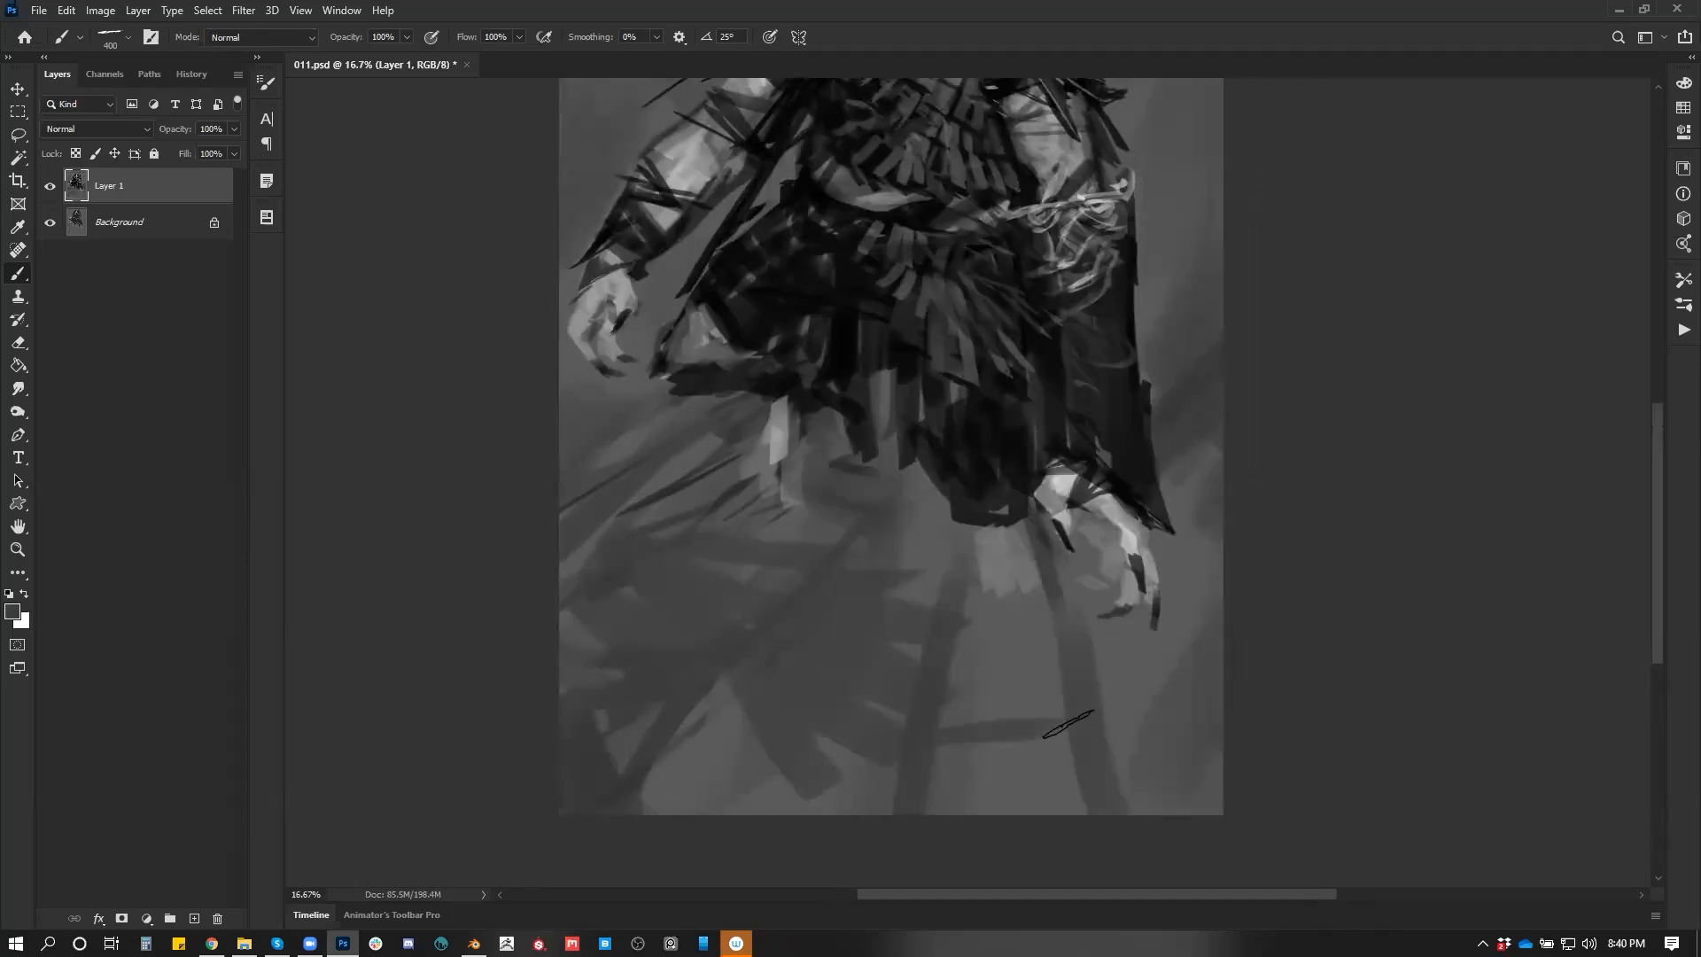
drag(1082, 753, 935, 810)
drag(1045, 686, 946, 724)
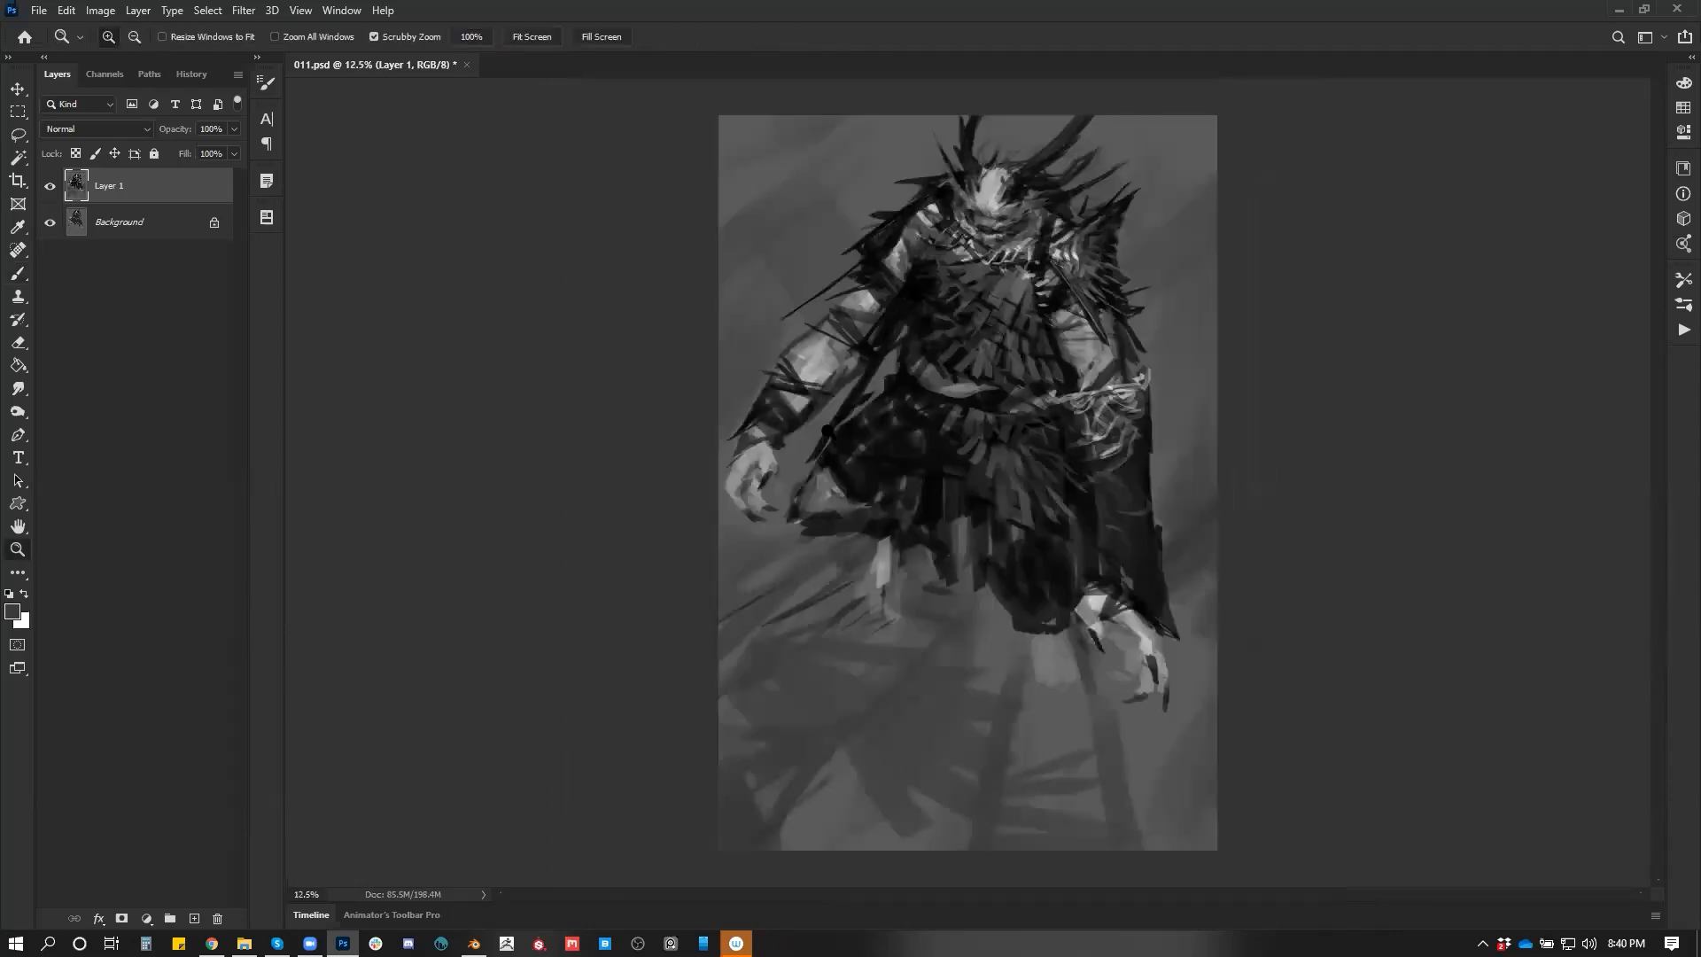
Paint a white front knee emerging below the skirt's hem with the brush at size 200
key(b)
key(d)
key(x)
key(bracketleft)
key(bracketleft)
mouse_move(883, 571)
mouse_down()
mouse_move(873, 621)
mouse_move(911, 549)
mouse_move(927, 580)
mouse_move(888, 592)
mouse_move(903, 602)
mouse_up()
drag(939, 547, 932, 571)
mouse_move(881, 559)
mouse_down()
mouse_move(897, 573)
mouse_move(879, 536)
mouse_move(866, 572)
mouse_move(894, 608)
mouse_up()
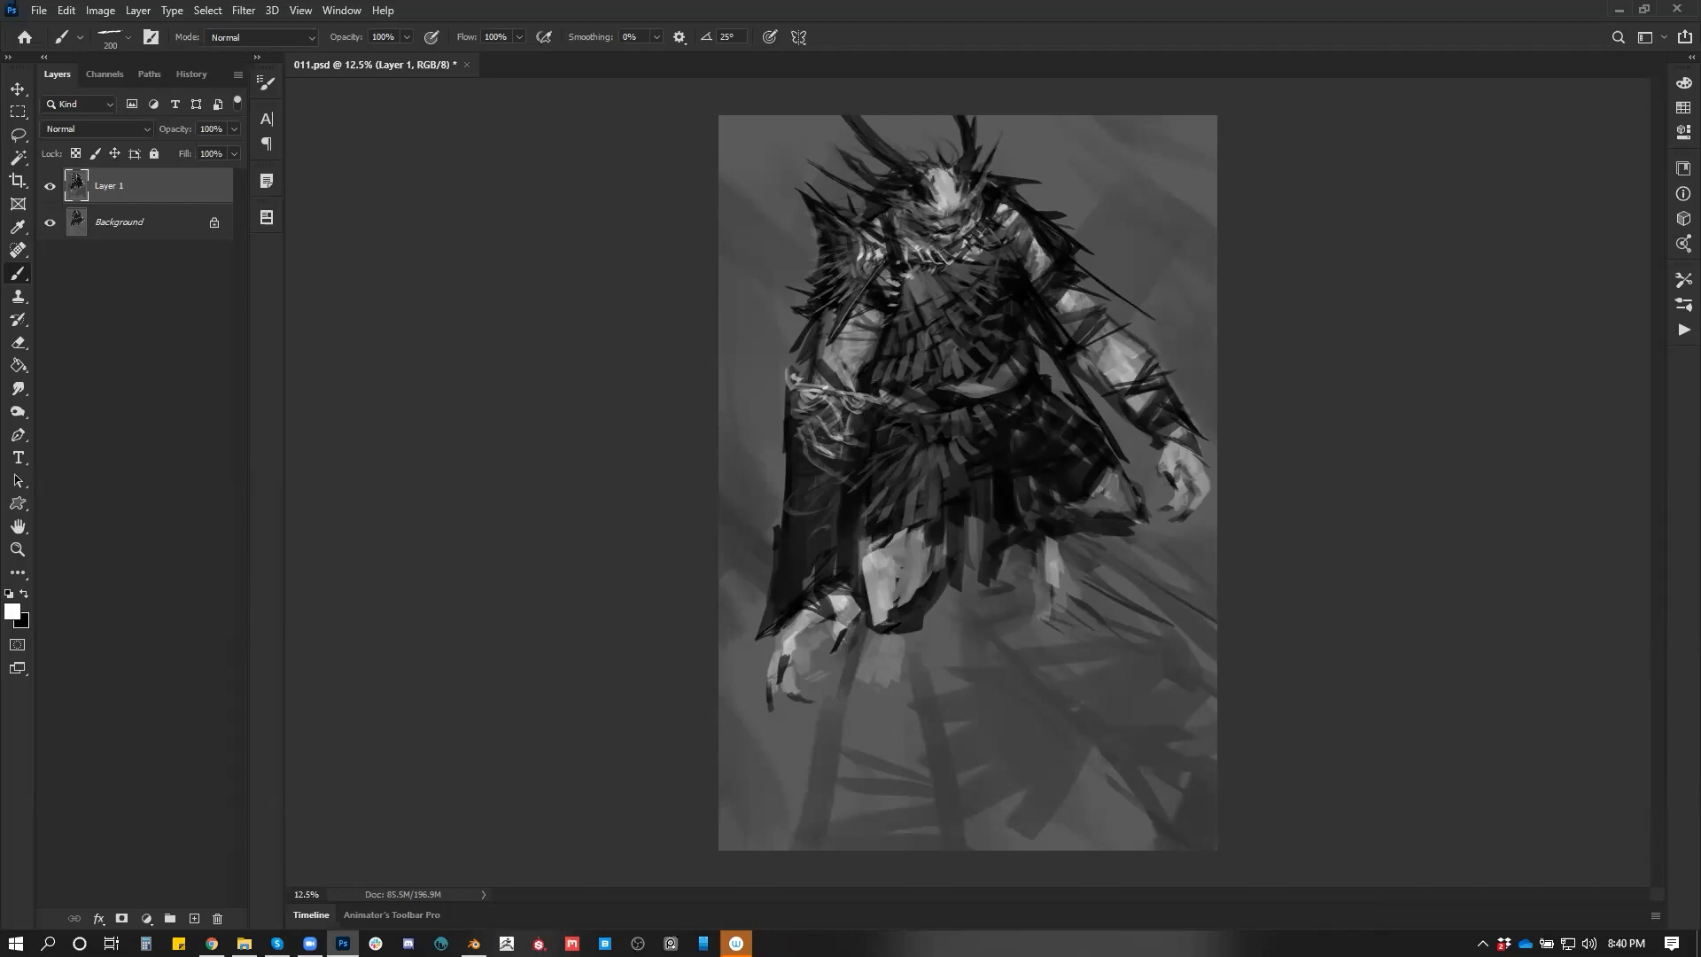
Darken the front knee's upper edge and outer side with black and tones sampled from the painting
key(x)
mouse_move(872, 592)
mouse_down()
mouse_move(881, 622)
mouse_move(914, 601)
mouse_move(929, 564)
mouse_move(864, 551)
mouse_move(931, 542)
mouse_move(902, 553)
mouse_up()
alt+click(894, 579)
alt+click(897, 541)
mouse_move(941, 539)
mouse_down()
mouse_move(921, 558)
mouse_move(864, 548)
mouse_move(861, 567)
mouse_up()
mouse_move(902, 542)
mouse_down()
mouse_move(868, 558)
mouse_move(887, 609)
mouse_move(850, 615)
mouse_up()
alt+click(863, 578)
alt+click(858, 584)
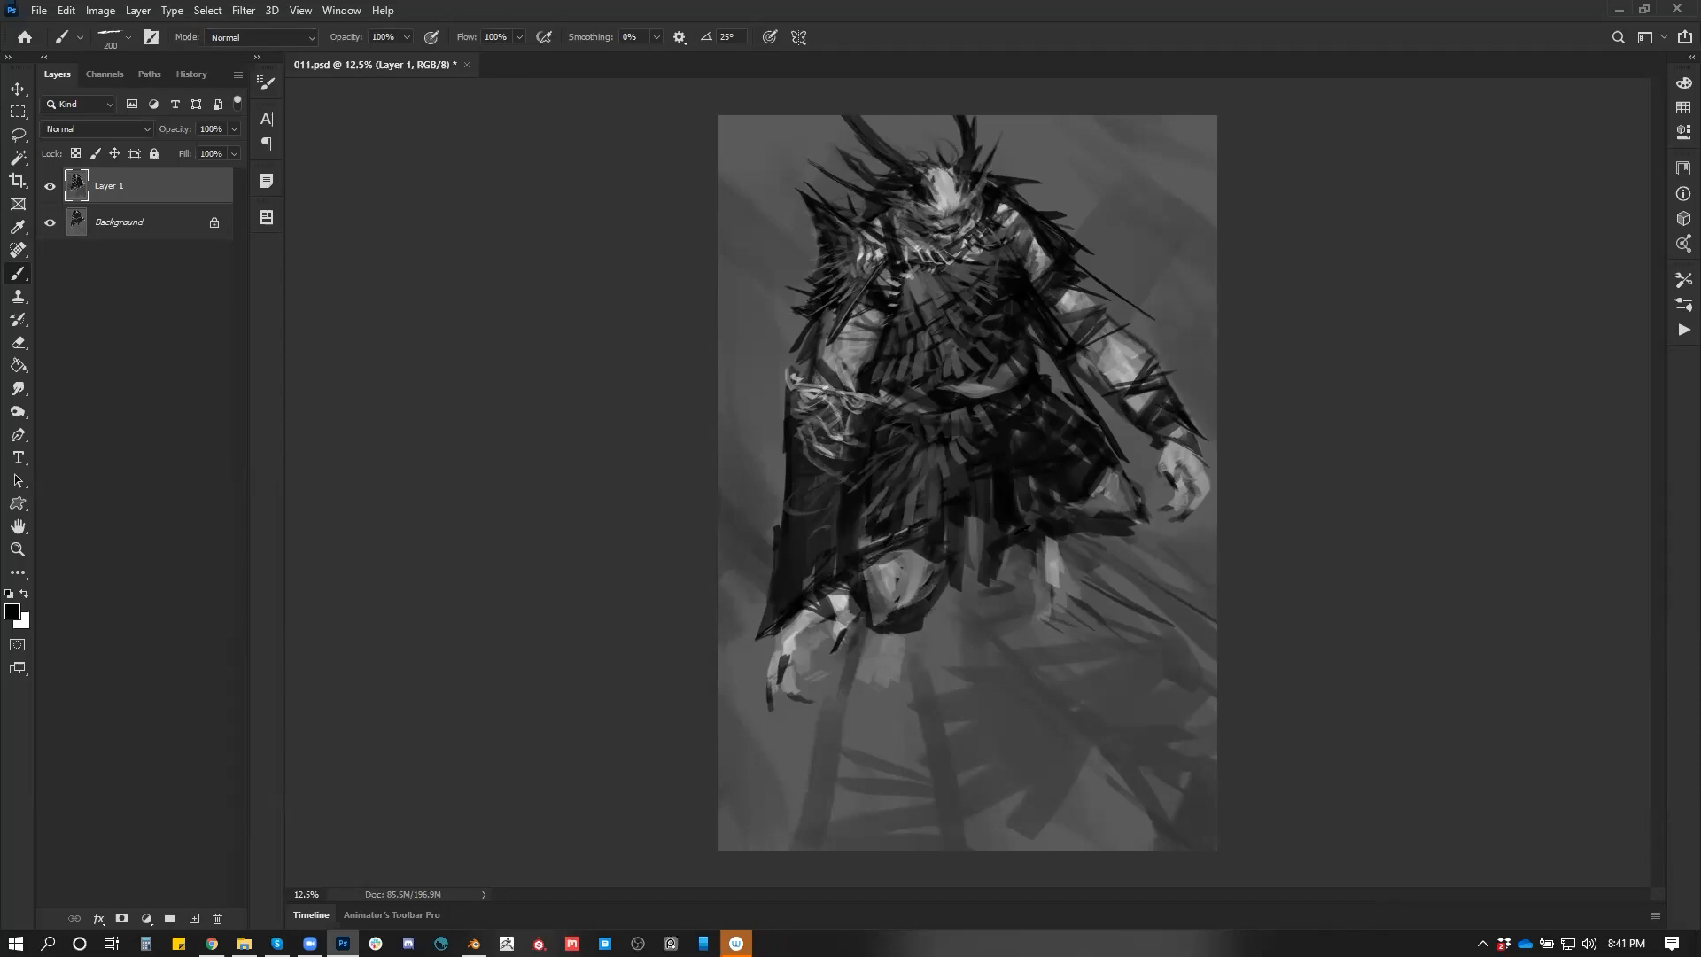
Paint light strokes on the far knee and grey cloth strips above the front knee using a sampled tone
key(x)
mouse_move(1114, 510)
mouse_down()
mouse_move(1144, 496)
mouse_move(1134, 507)
mouse_up()
alt+click(914, 556)
key(bracketright)
key(bracketright)
key(bracketright)
mouse_move(923, 516)
mouse_down()
mouse_move(919, 540)
mouse_move(939, 550)
mouse_move(895, 553)
mouse_up()
drag(898, 530, 886, 550)
drag(893, 519, 872, 551)
mouse_move(868, 535)
mouse_down()
mouse_move(851, 560)
mouse_move(846, 537)
mouse_up()
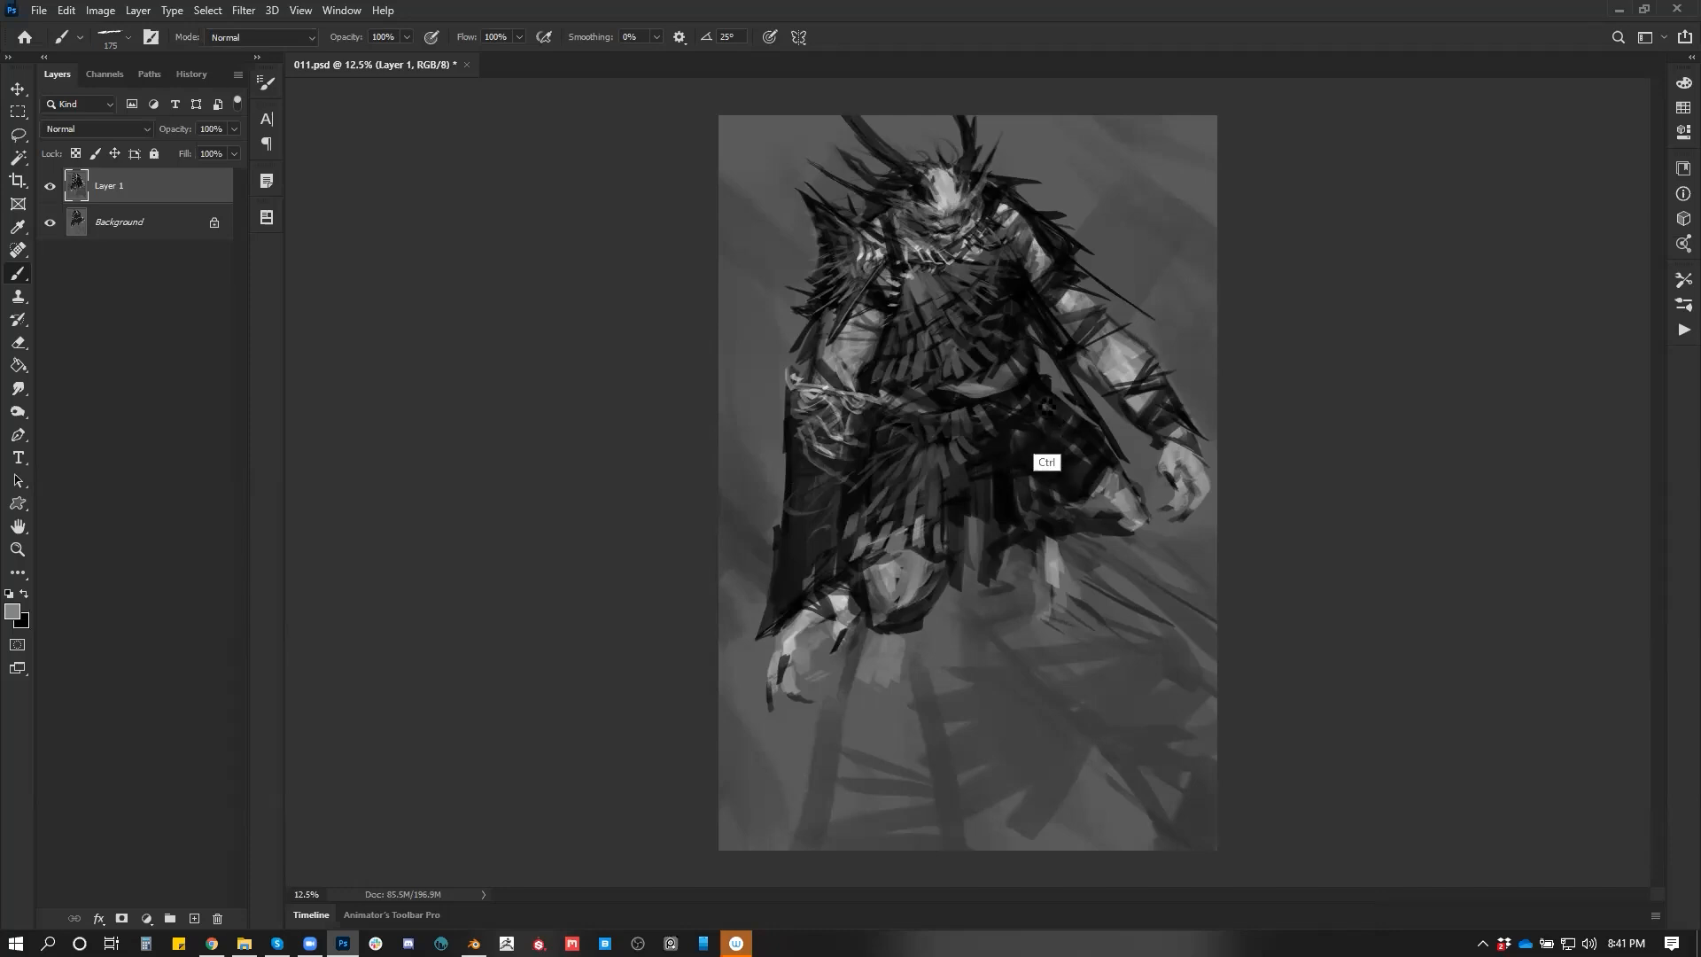
Mirror the canvas horizontally and refine the front knee's light side with white and a sampled light grey
key(ctrl+shift+h)
key(d)
key(x)
mouse_move(1017, 563)
mouse_down()
mouse_move(1027, 586)
mouse_move(1002, 584)
mouse_up()
alt+click(1024, 557)
key(bracketleft)
key(bracketleft)
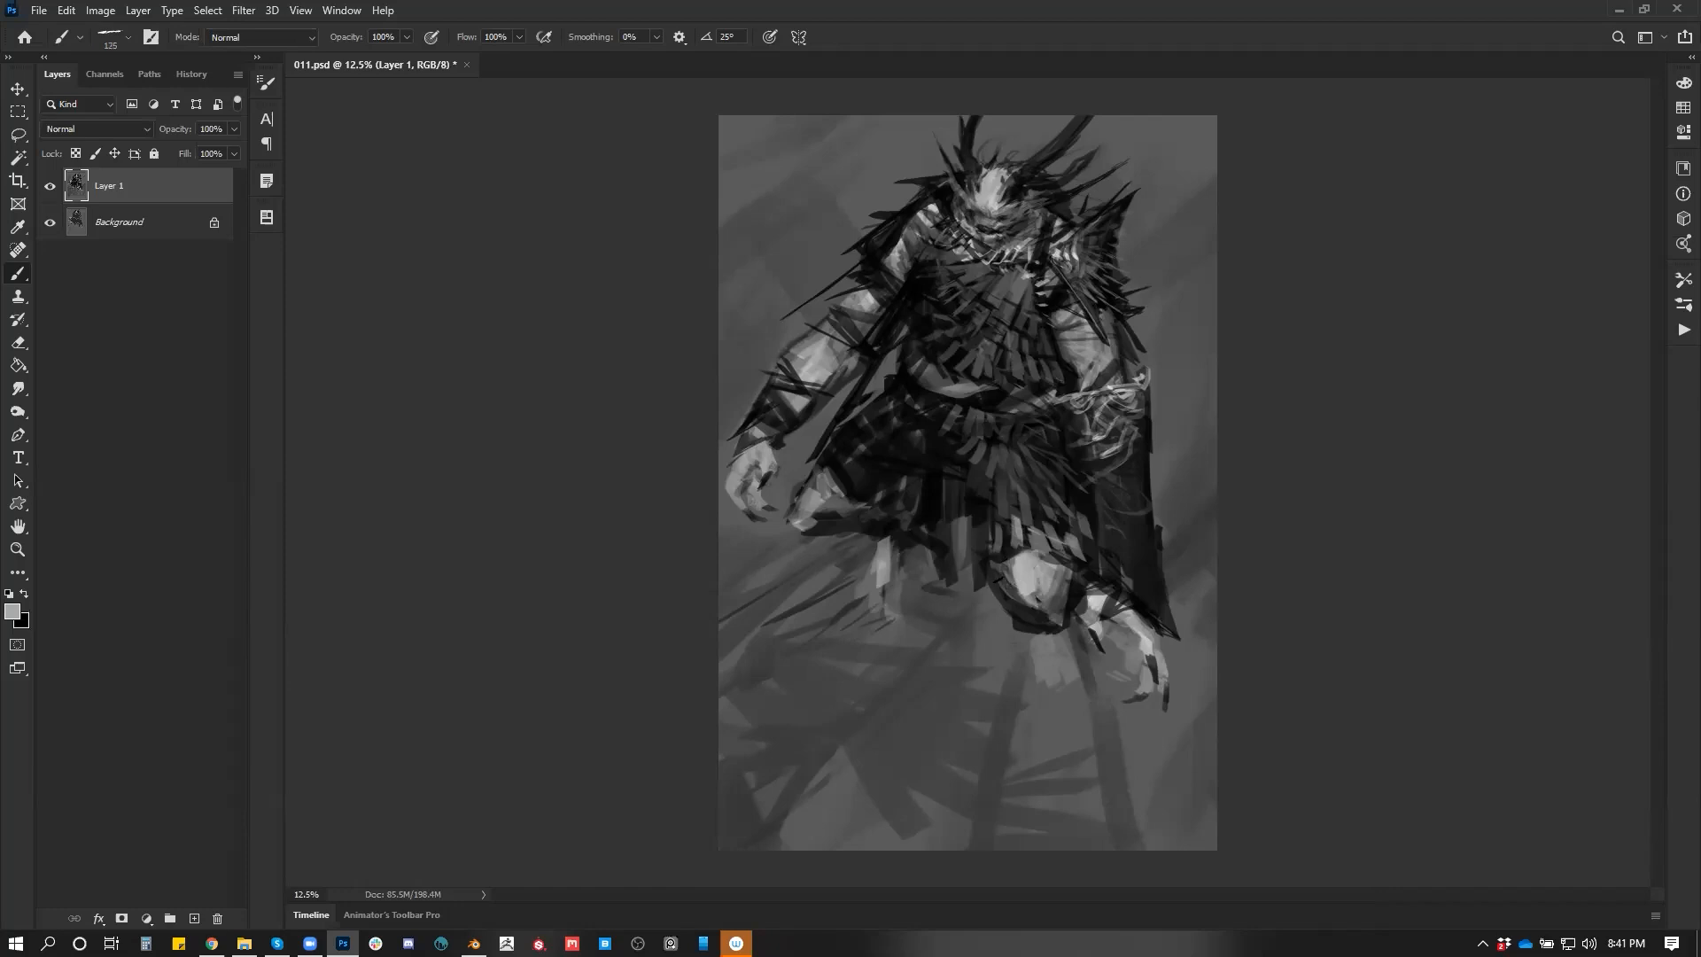
Paint black strokes below the front knee, along the far shin and under the far knee's hem at size 150
key(bracketright)
key(bracketright)
key(d)
drag(1054, 677, 1047, 633)
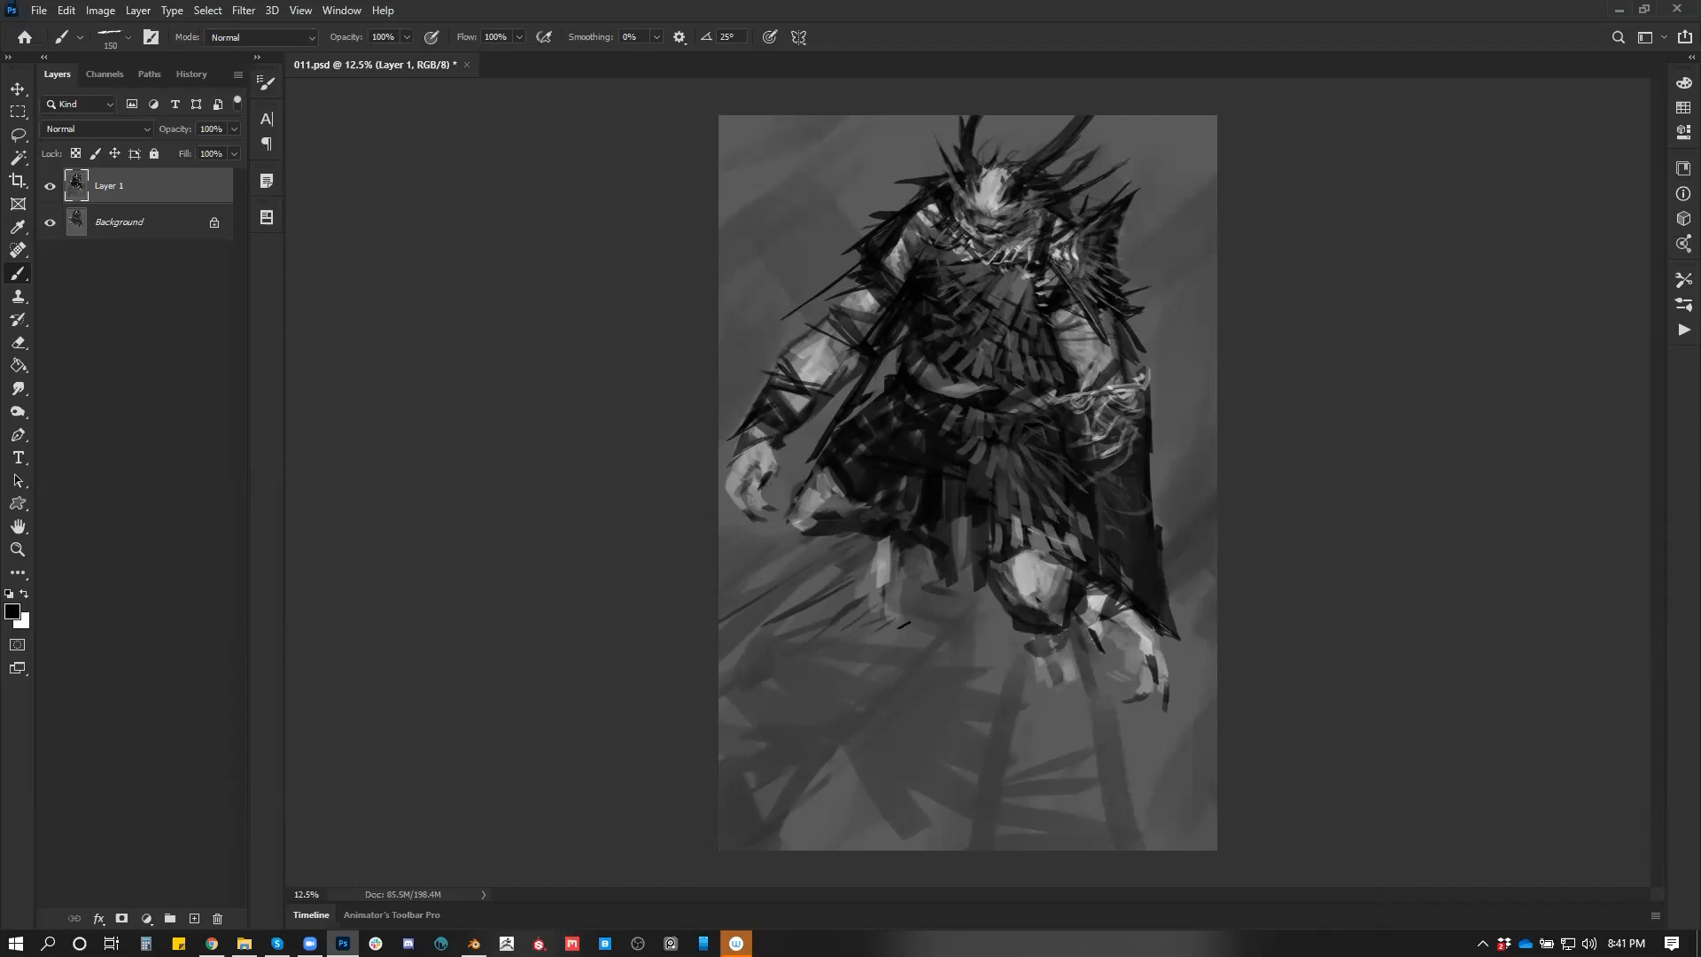
drag(890, 542, 886, 554)
mouse_move(880, 542)
mouse_down()
mouse_move(869, 576)
mouse_move(884, 566)
mouse_up()
key(bracketright)
mouse_move(774, 537)
mouse_down()
mouse_move(890, 533)
mouse_move(865, 518)
mouse_move(884, 505)
mouse_move(806, 496)
mouse_move(849, 455)
mouse_move(844, 494)
mouse_move(876, 493)
mouse_up()
Model the far knee and touch up the front knee's edge with grey tones sampled from the legs
key(x)
alt+click(822, 464)
alt+click(829, 482)
alt+click(840, 514)
alt+click(823, 508)
drag(1017, 558, 998, 547)
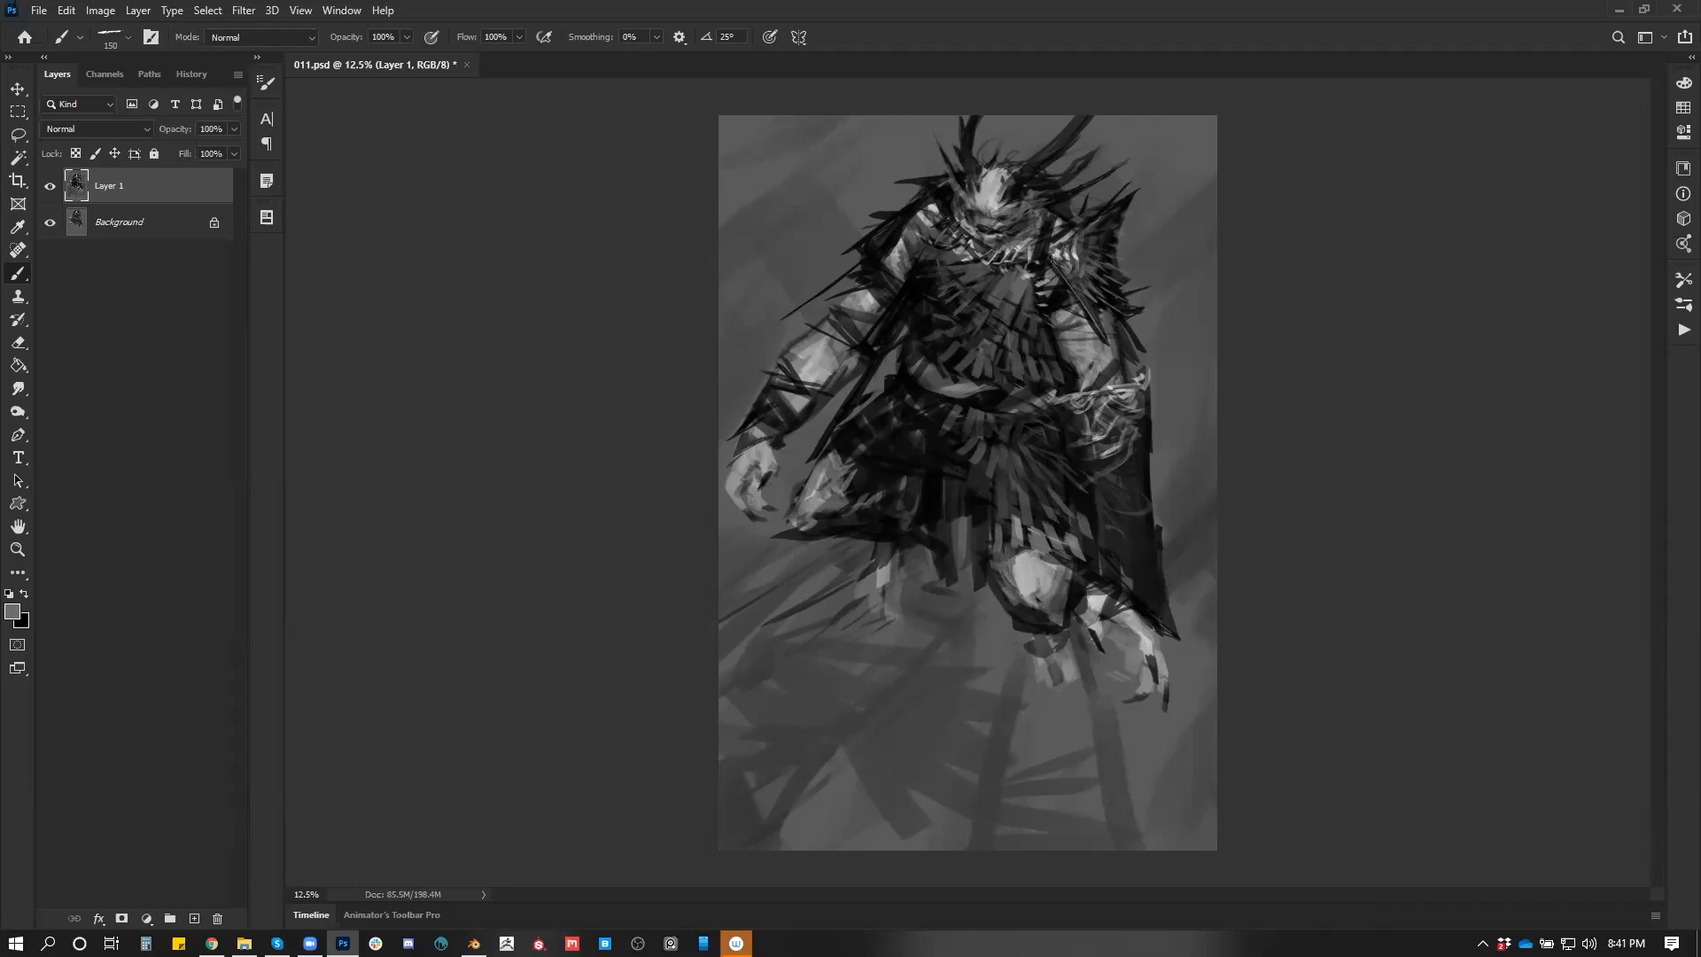
Mirror the canvas and paint sampled grey strokes over the upper chest to simplify its scaly texture
key(d)
key(F2)
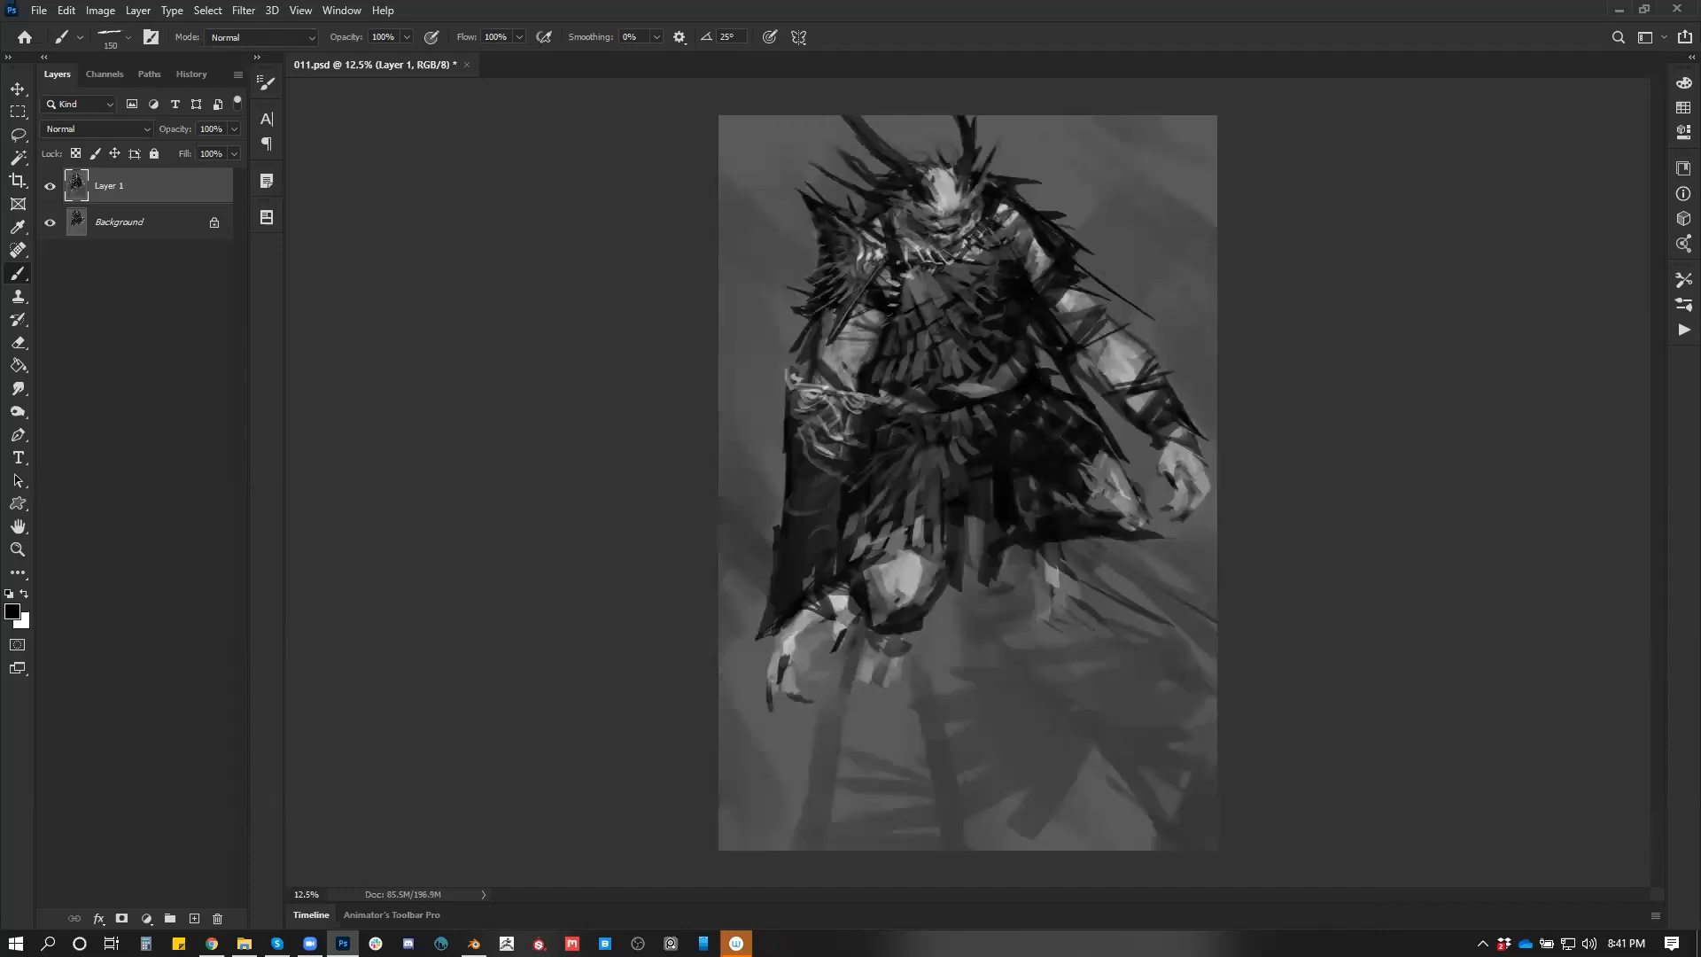
key(x)
key(x)
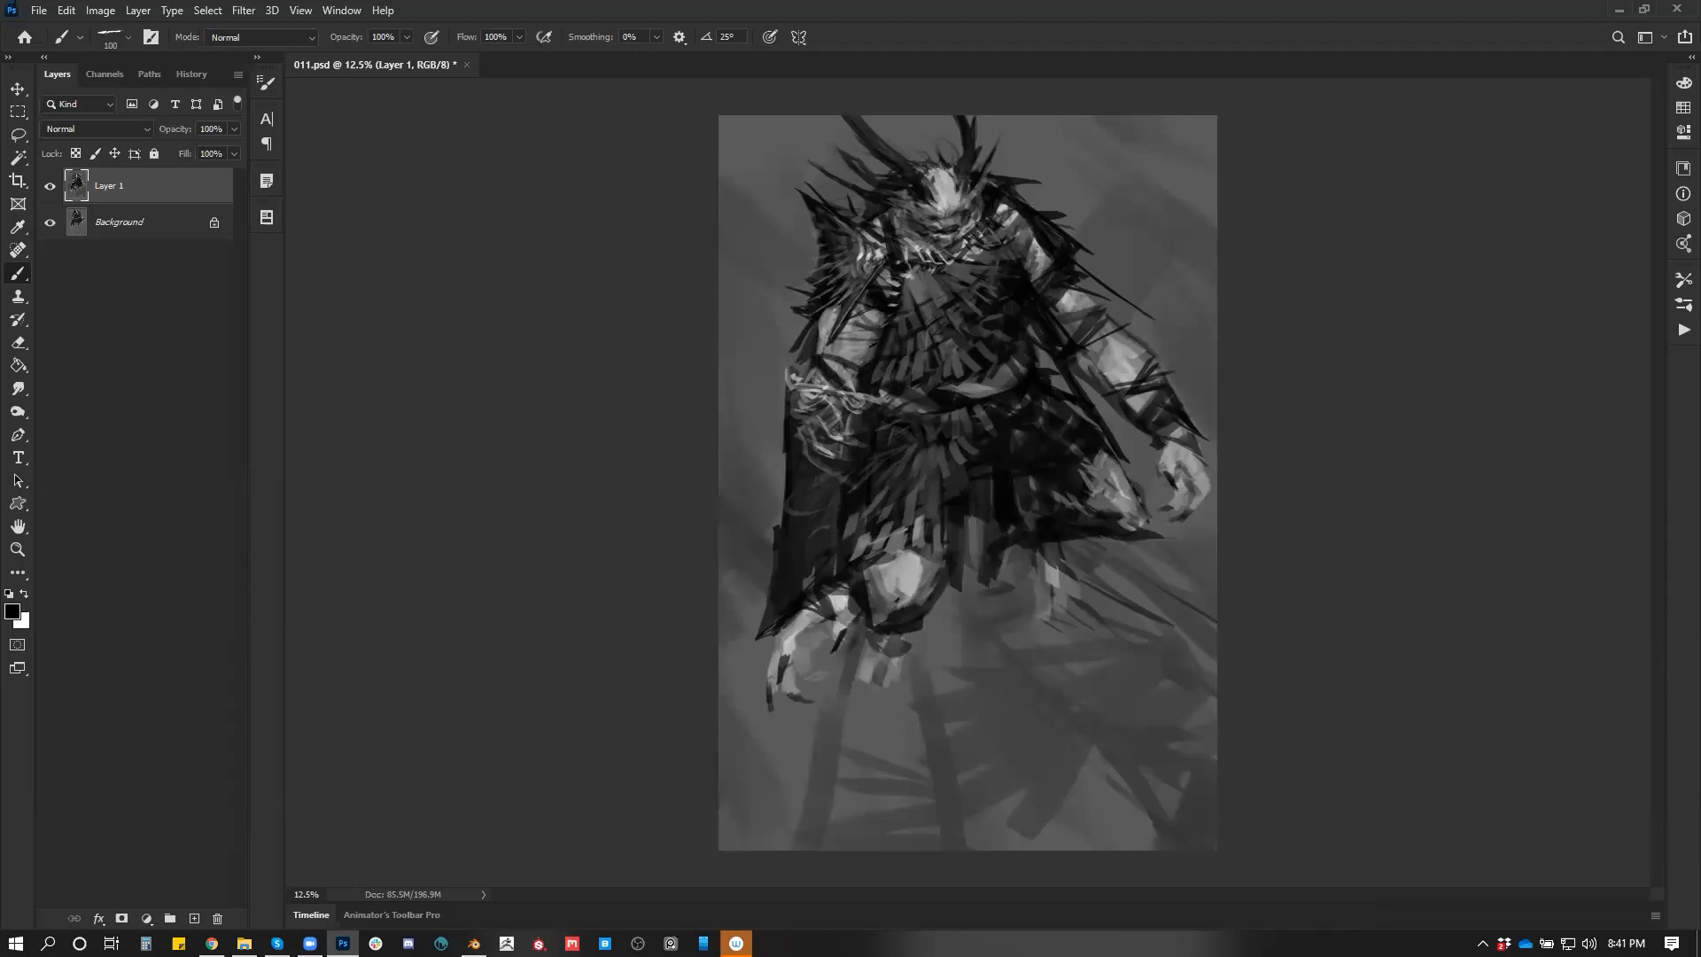
alt+click(934, 318)
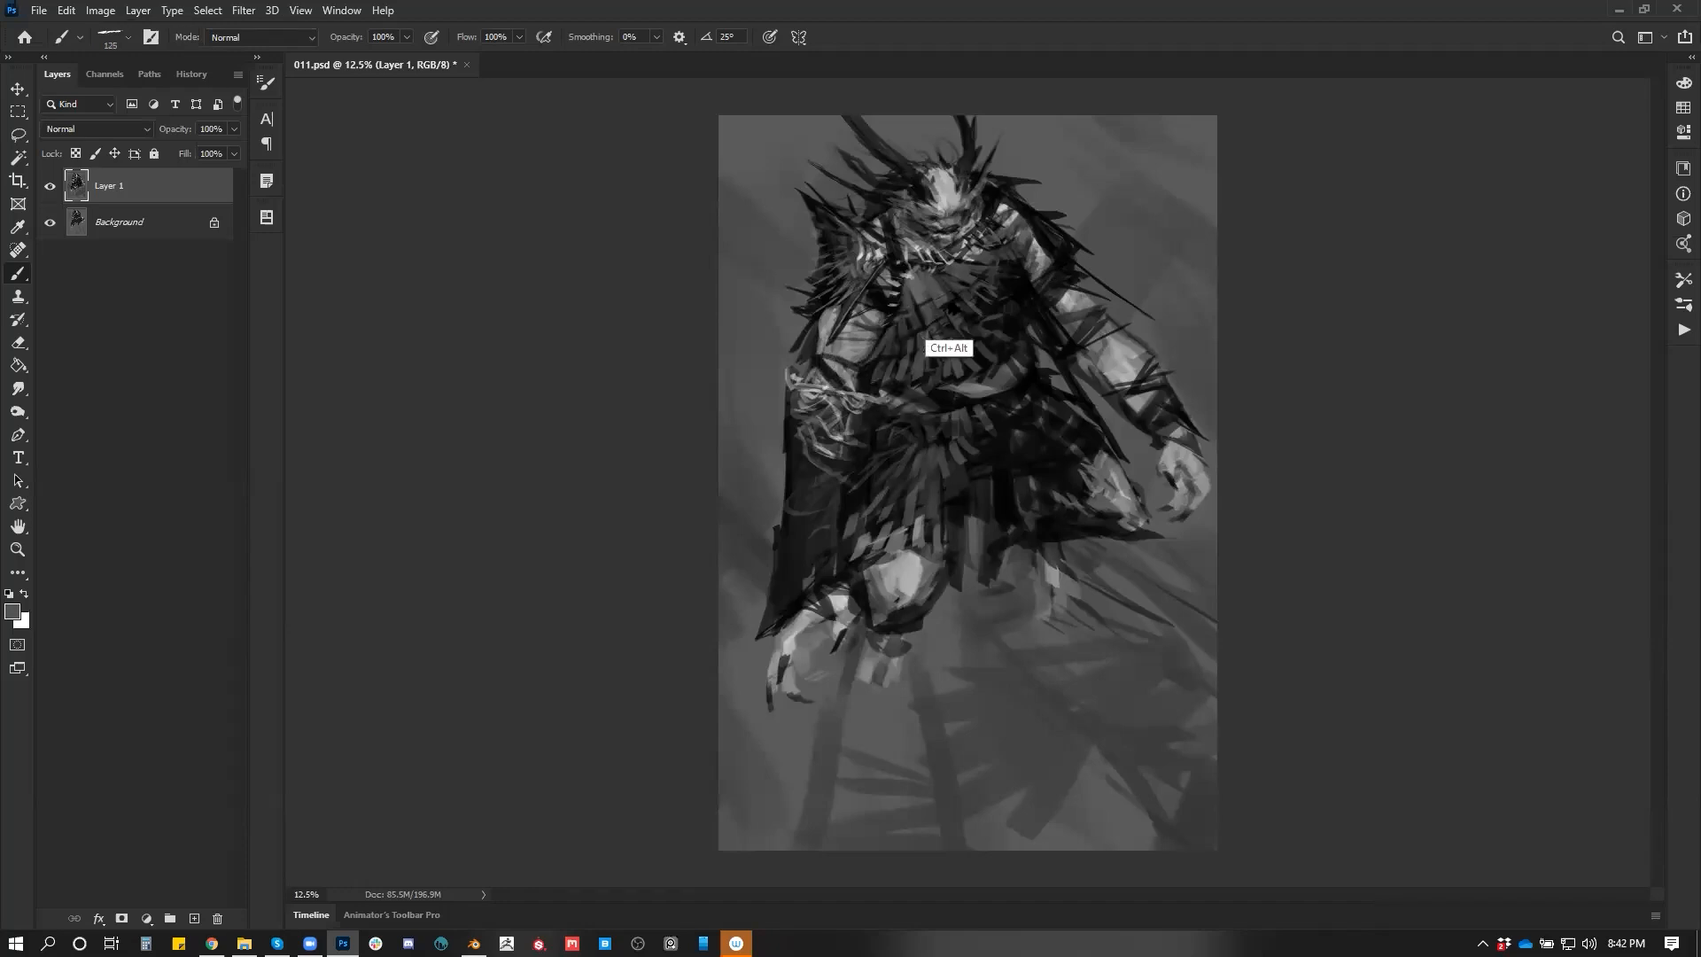
drag(905, 275, 896, 332)
mouse_move(912, 289)
mouse_down()
mouse_move(905, 326)
mouse_move(962, 294)
mouse_up()
key(bracketright)
key(bracketright)
key(bracketright)
key(bracketright)
key(bracketright)
drag(973, 264, 977, 280)
Mirror the canvas back and paint small strokes between the face and the spiked shoulder, finishing in black
key(ctrl)
key(ctrl+shift+h)
key(ctrl+space)
click(1042, 288)
drag(1104, 253, 979, 323)
key([)
key([)
key([)
key([)
mouse_move(950, 246)
mouse_down()
mouse_move(930, 307)
mouse_move(956, 277)
mouse_move(951, 251)
mouse_up()
key(d)
key([)
drag(962, 248, 939, 296)
Add black strokes to the spikes above the armoured shoulder with the brush at size 70, mirroring the canvas to compare
key(])
key(])
key(])
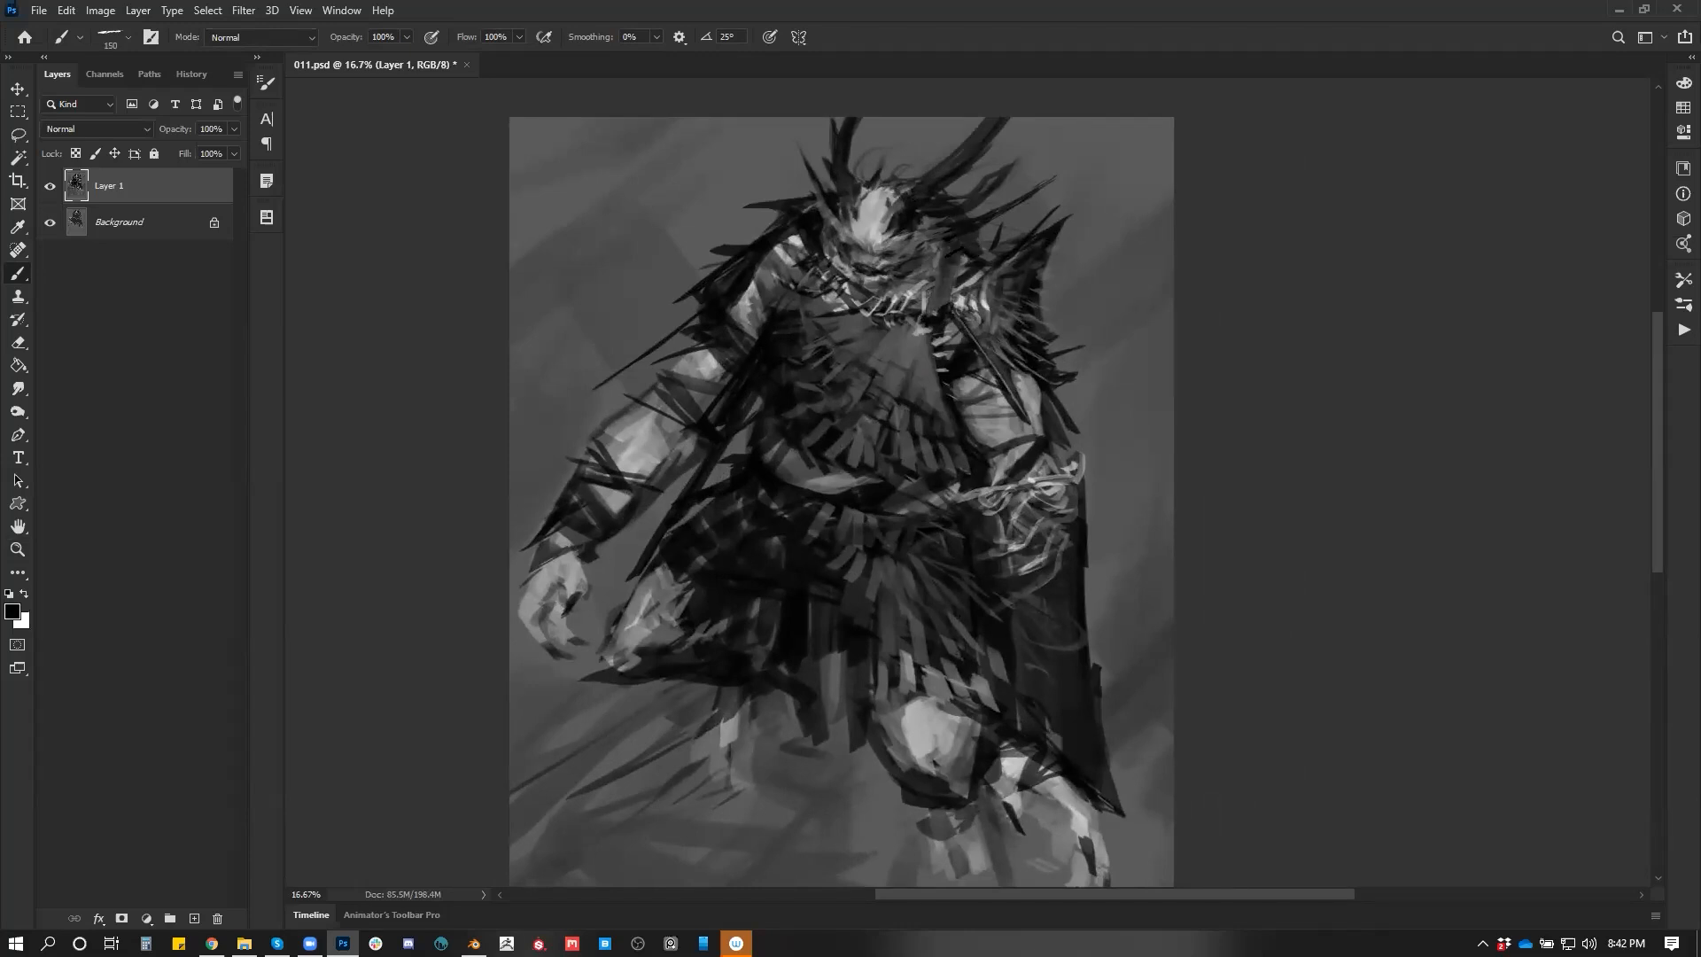
key(ctrl+h)
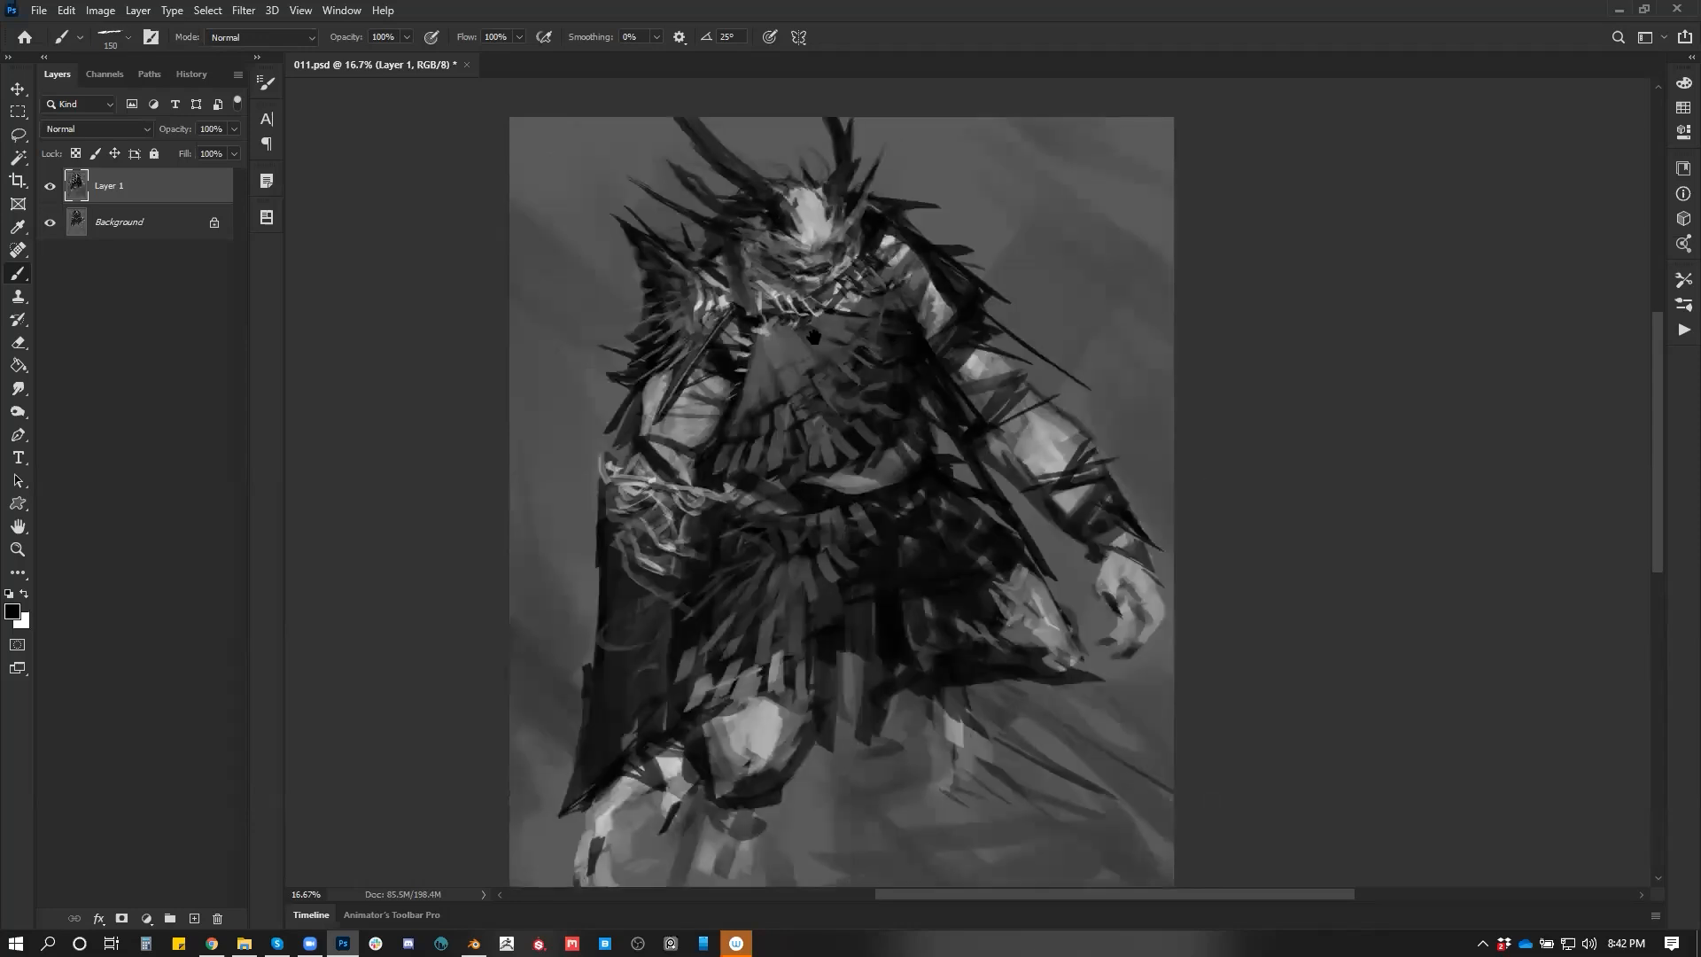
drag(813, 338, 937, 338)
alt+click(861, 352)
key([)
key([)
key([)
key([)
key([)
key(d)
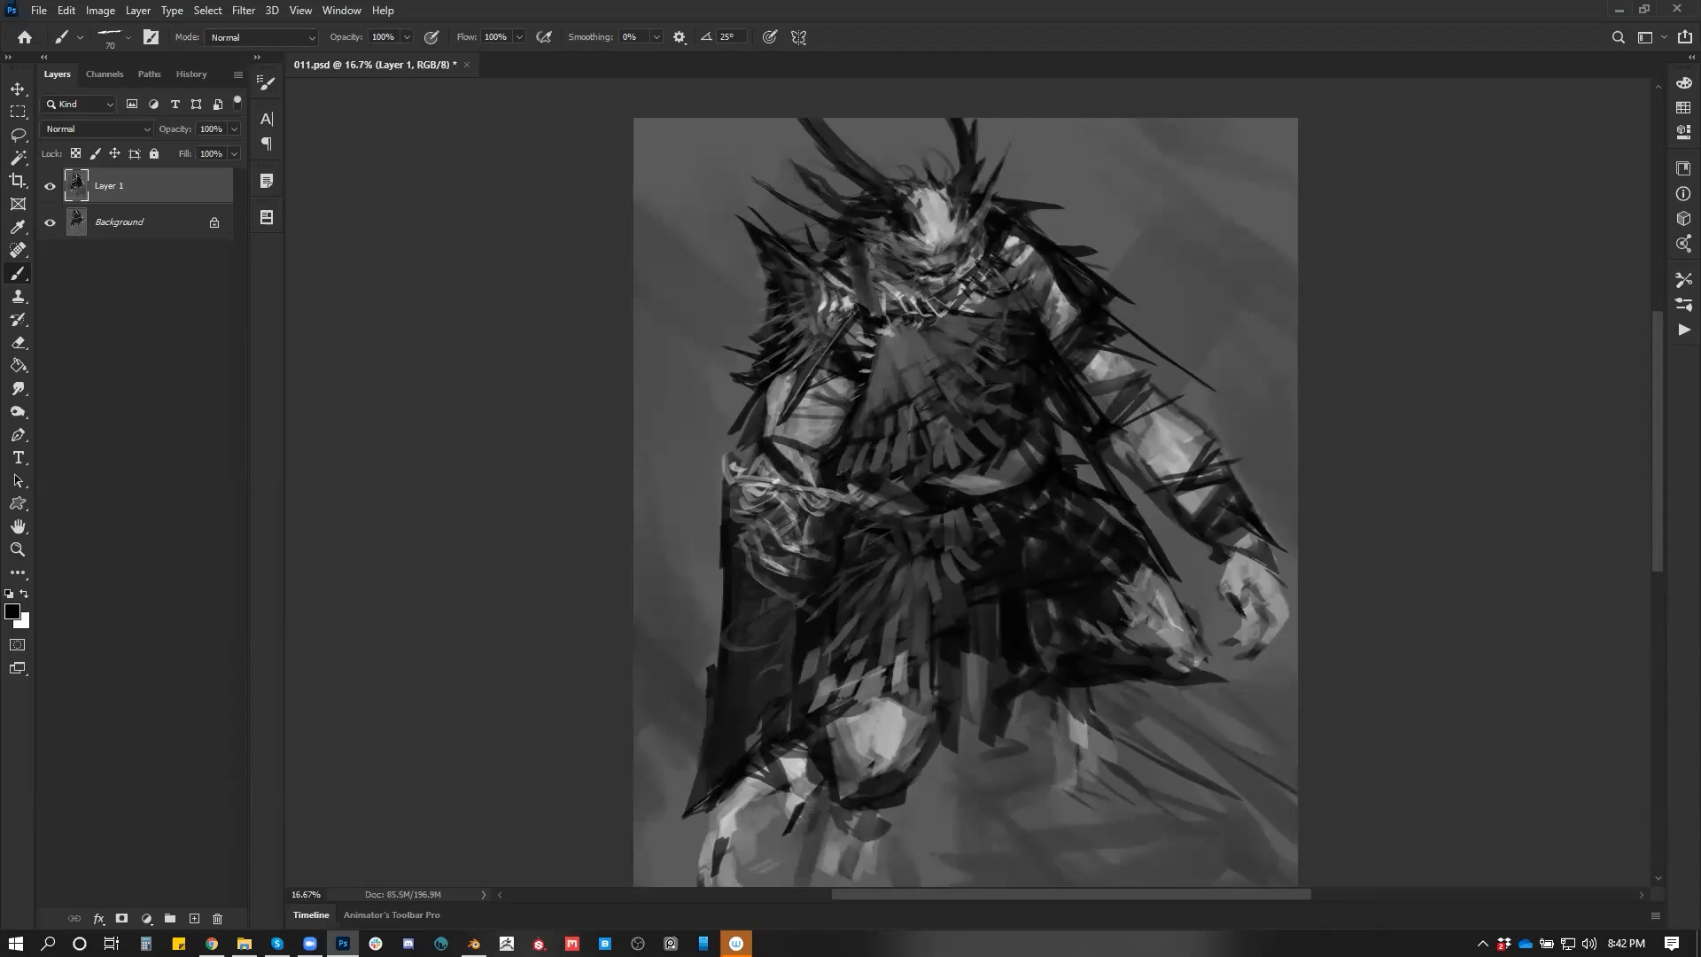
drag(820, 185, 851, 216)
key(ctrl+shift+h)
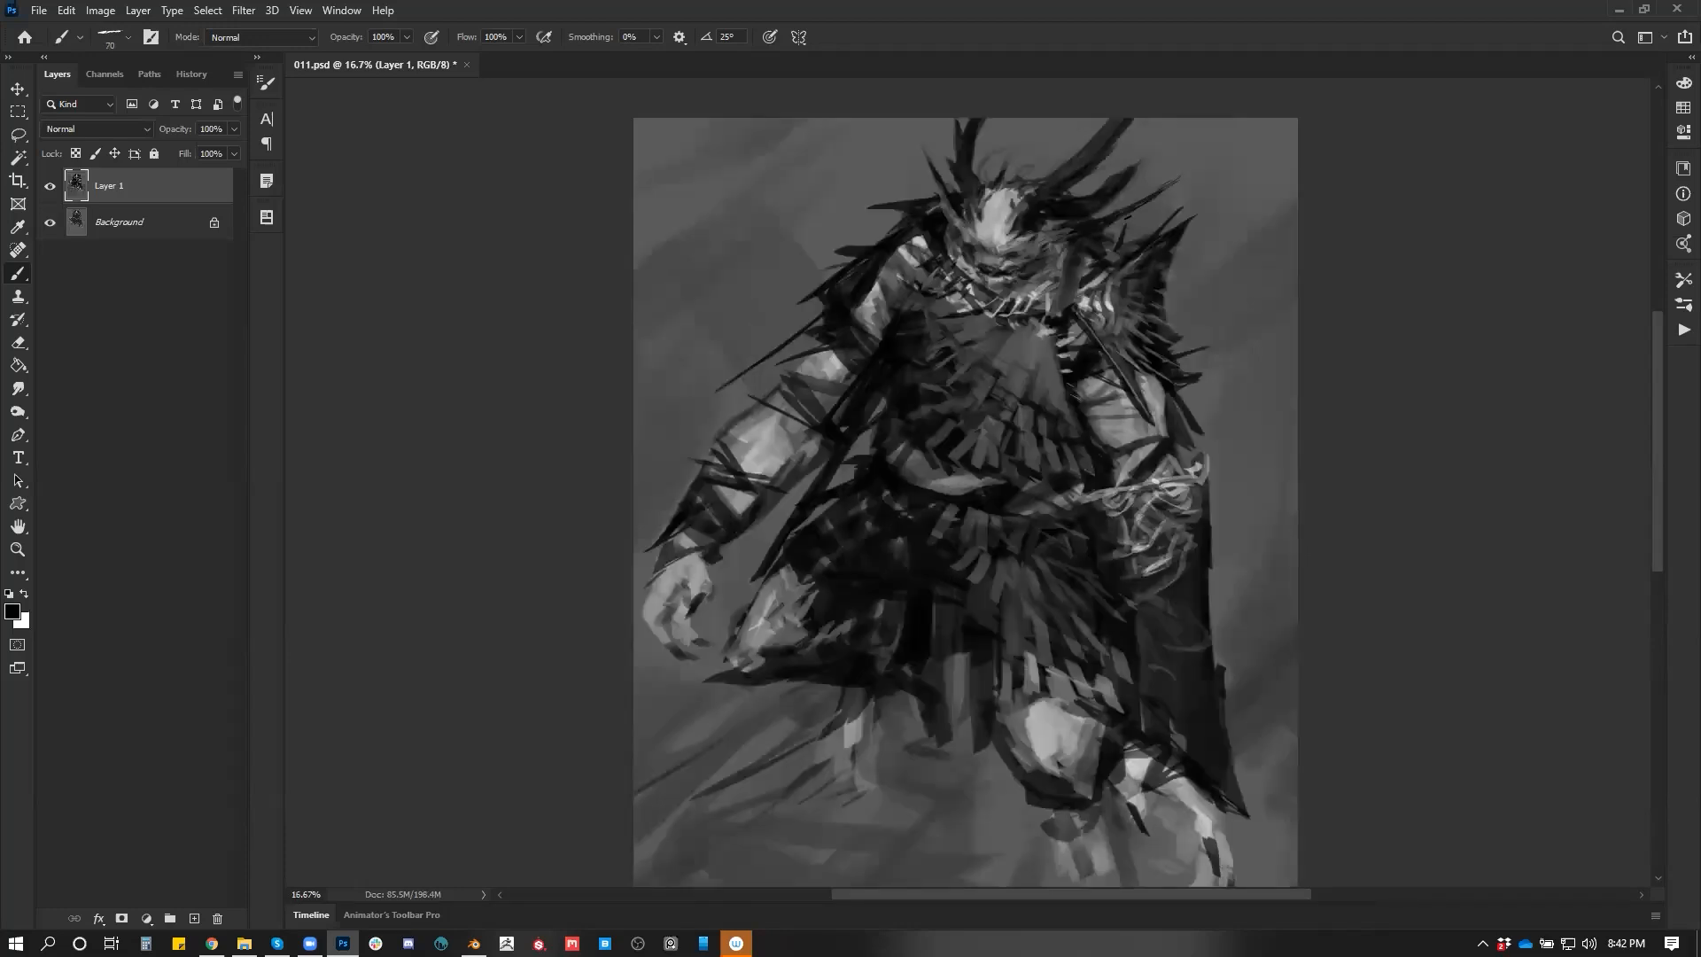
drag(1160, 186, 1207, 157)
key(ctrl+z)
key(ctrl+z)
Paint white highlights on the armoured shoulder's ribs and mirror the canvas horizontally
scroll(941, 317, down, 1)
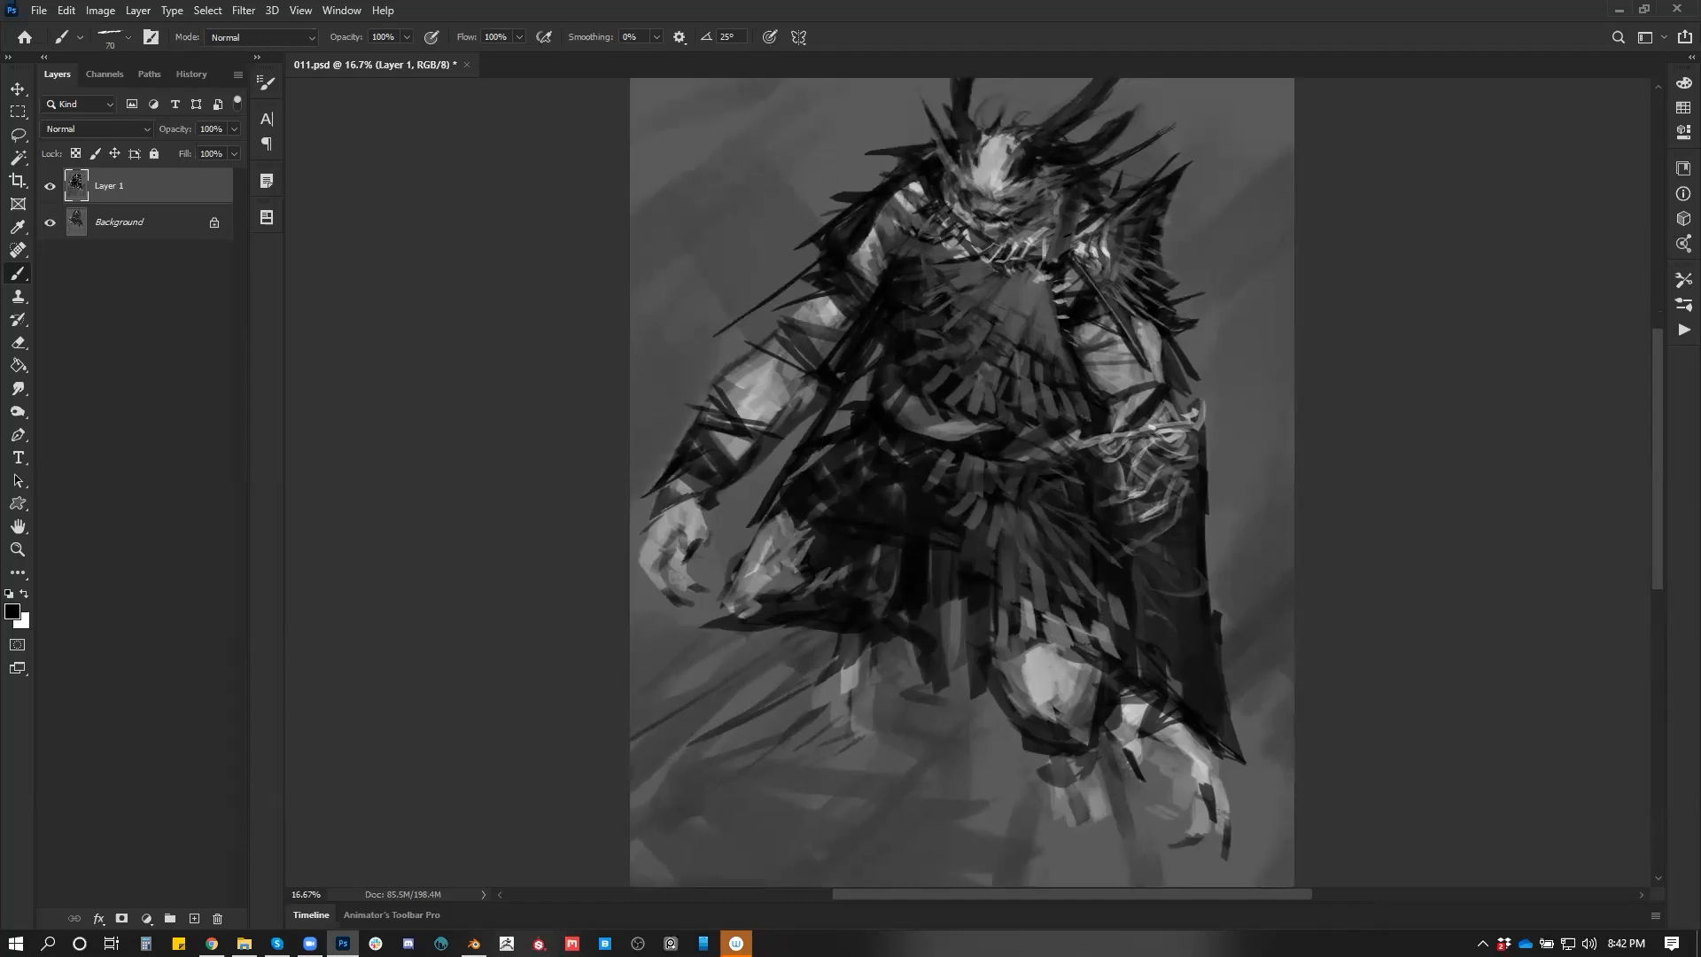
key(x)
mouse_move(1074, 257)
mouse_down()
mouse_move(1122, 292)
mouse_move(1121, 211)
mouse_up()
key(ctrl+shift+h)
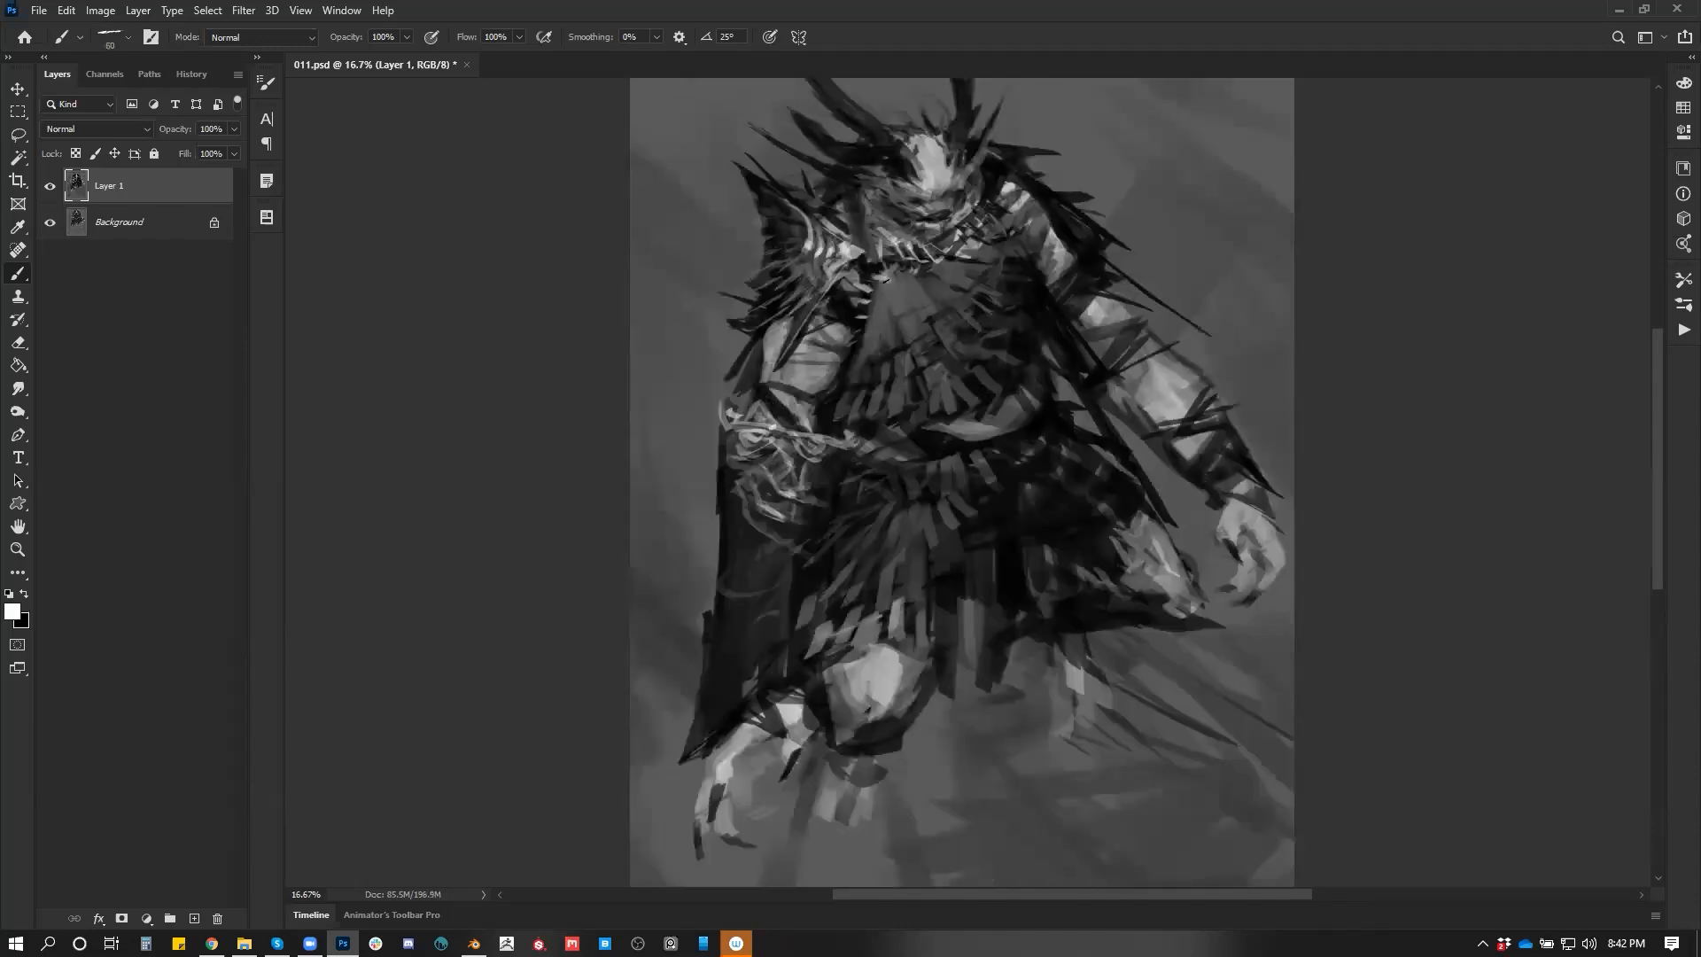
Add white highlights along the chest plate's edge near the armpit and on the waist cords
drag(877, 284, 859, 346)
key(bracketright)
drag(872, 304, 859, 338)
drag(880, 279, 867, 317)
mouse_move(988, 477)
mouse_down()
mouse_move(995, 606)
mouse_move(1008, 460)
mouse_up()
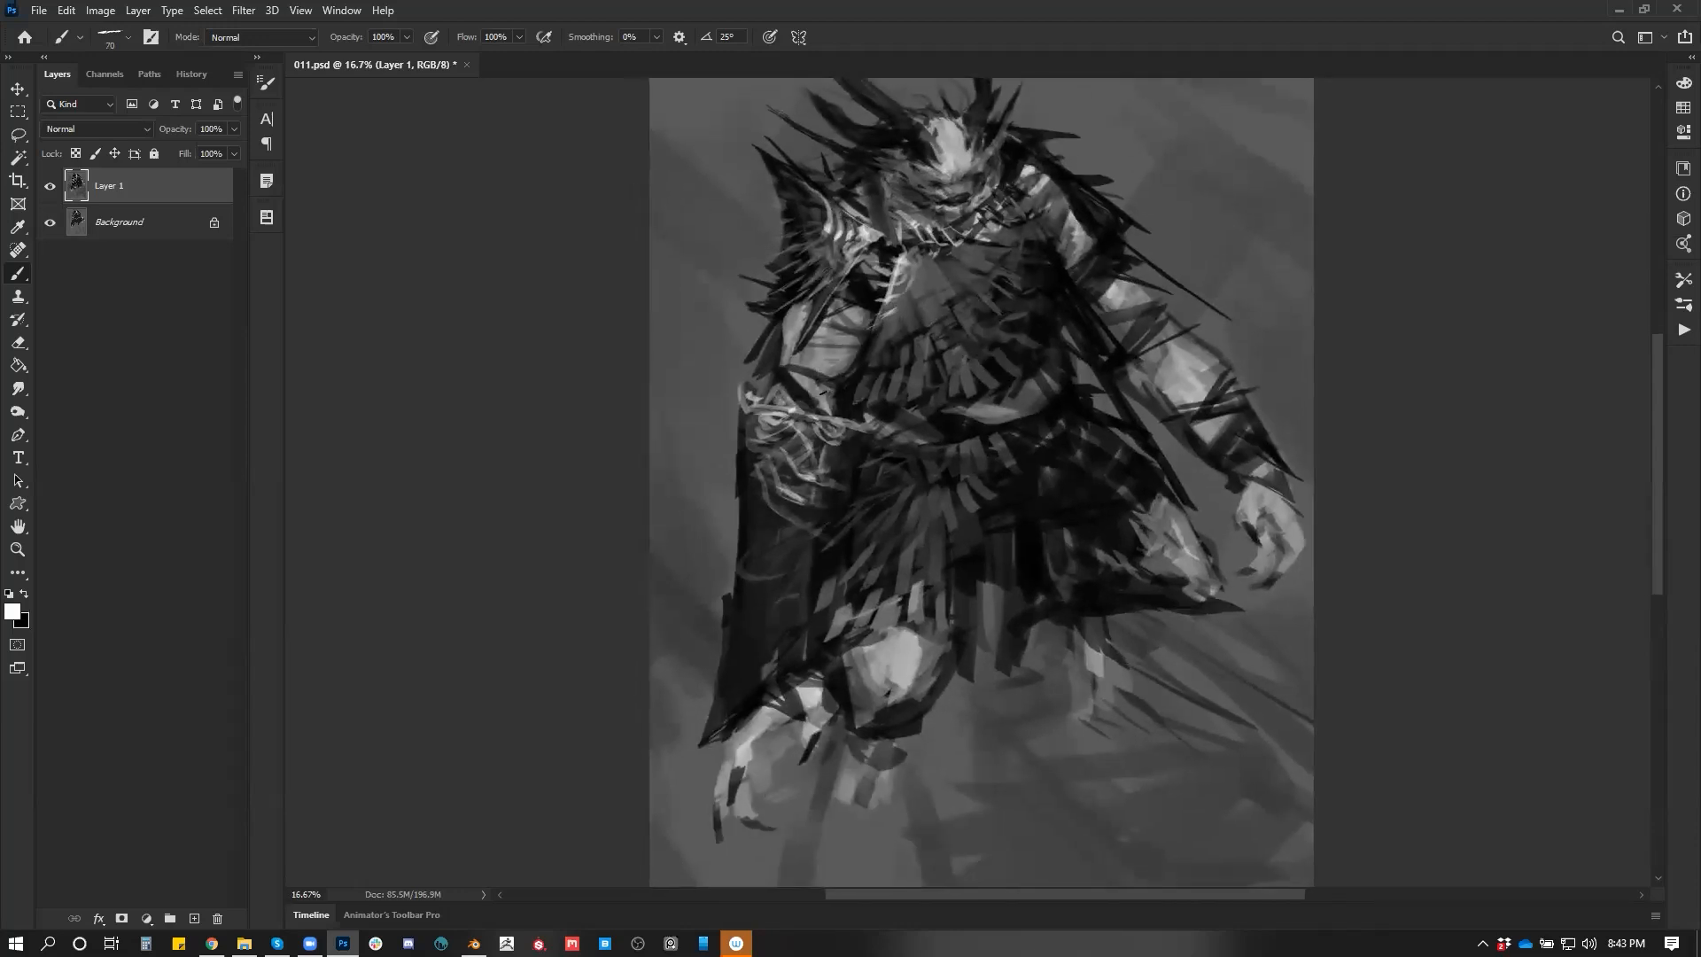
drag(779, 388, 829, 418)
drag(1001, 356, 978, 370)
Paint black accents under the waist cords and around the upper arm, enlarging the brush to size 200
key(x)
drag(781, 475, 802, 425)
key(bracketright)
key(bracketright)
key(bracketright)
key(bracketright)
key(bracketright)
key(bracketright)
drag(839, 294, 801, 346)
mouse_move(842, 294)
mouse_down()
mouse_move(806, 350)
mouse_move(805, 512)
mouse_up()
key(ctrl+shift+h)
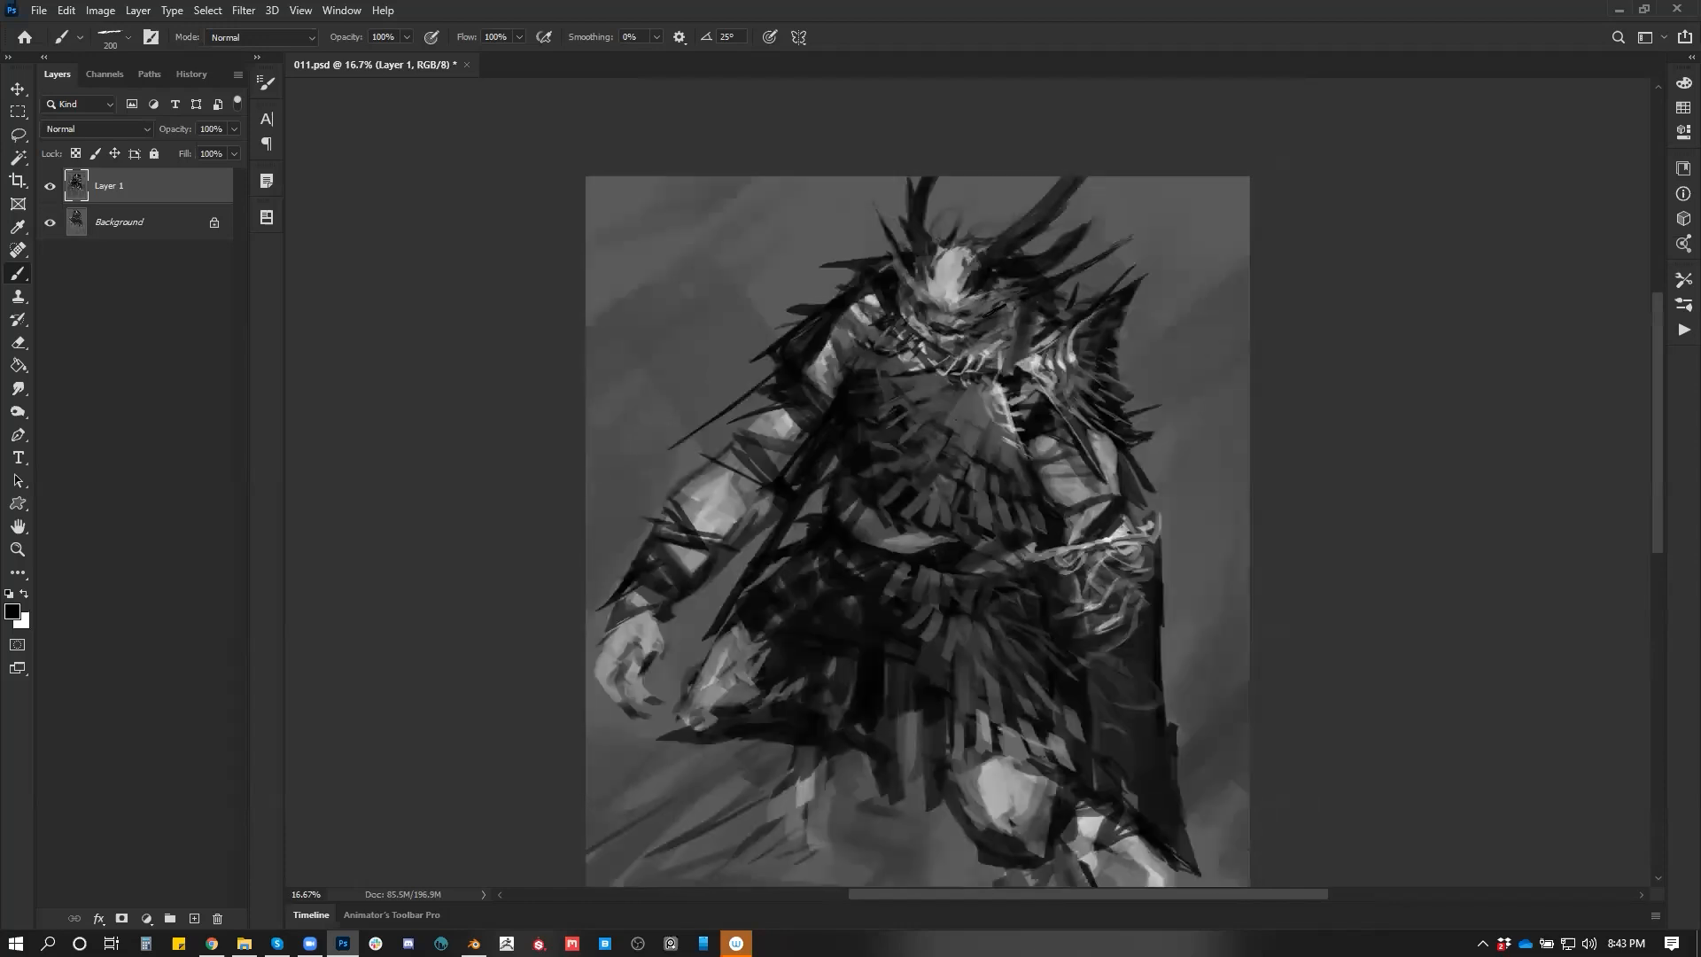
Darken the torso's side beside the bare arm and touch up the forearm with a sampled light tone
drag(970, 423, 951, 346)
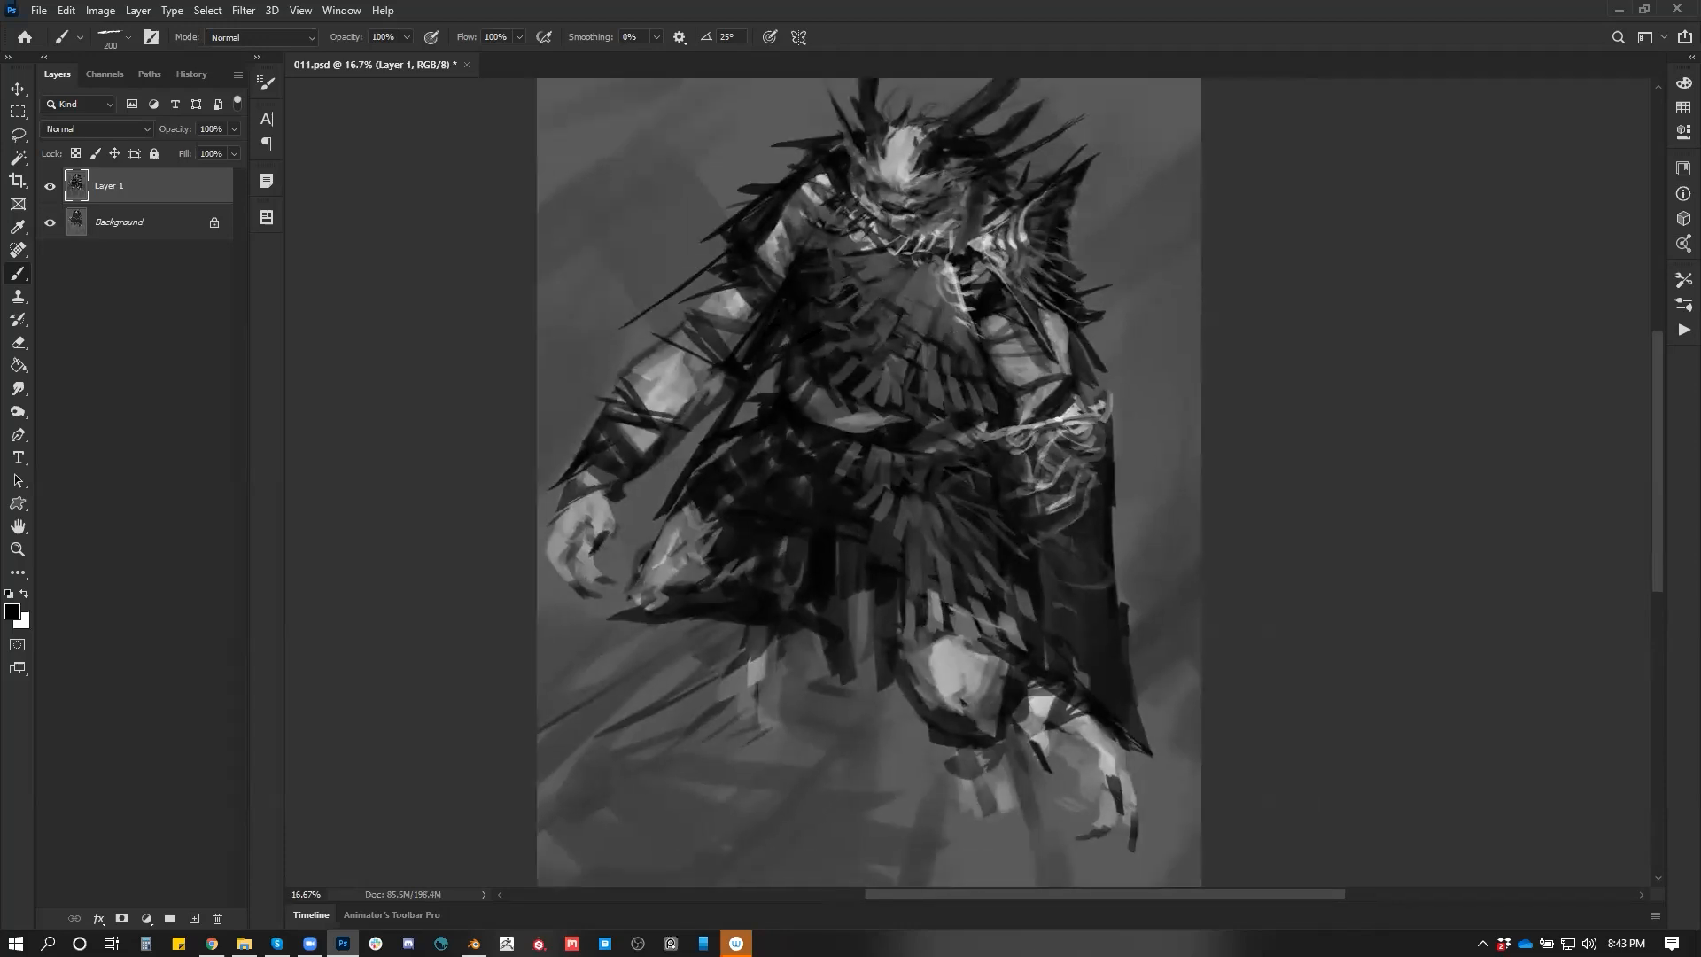
drag(795, 357, 815, 319)
alt+click(645, 361)
alt+click(669, 352)
mouse_move(636, 377)
mouse_down()
mouse_move(651, 391)
mouse_move(664, 356)
mouse_up()
drag(762, 410, 759, 331)
key(d)
alt+click(673, 455)
drag(675, 452, 708, 481)
key(ctrl+z)
Mirror the canvas horizontally and paint over the cloak below the forearm guard with a sampled tone, using a smaller brush
key(ctrl+h)
mouse_move(864, 380)
mouse_down()
mouse_move(751, 436)
mouse_move(876, 289)
mouse_move(802, 312)
mouse_move(780, 397)
mouse_up()
key(d)
key(bracketleft)
key(bracketleft)
key(bracketleft)
key(bracketleft)
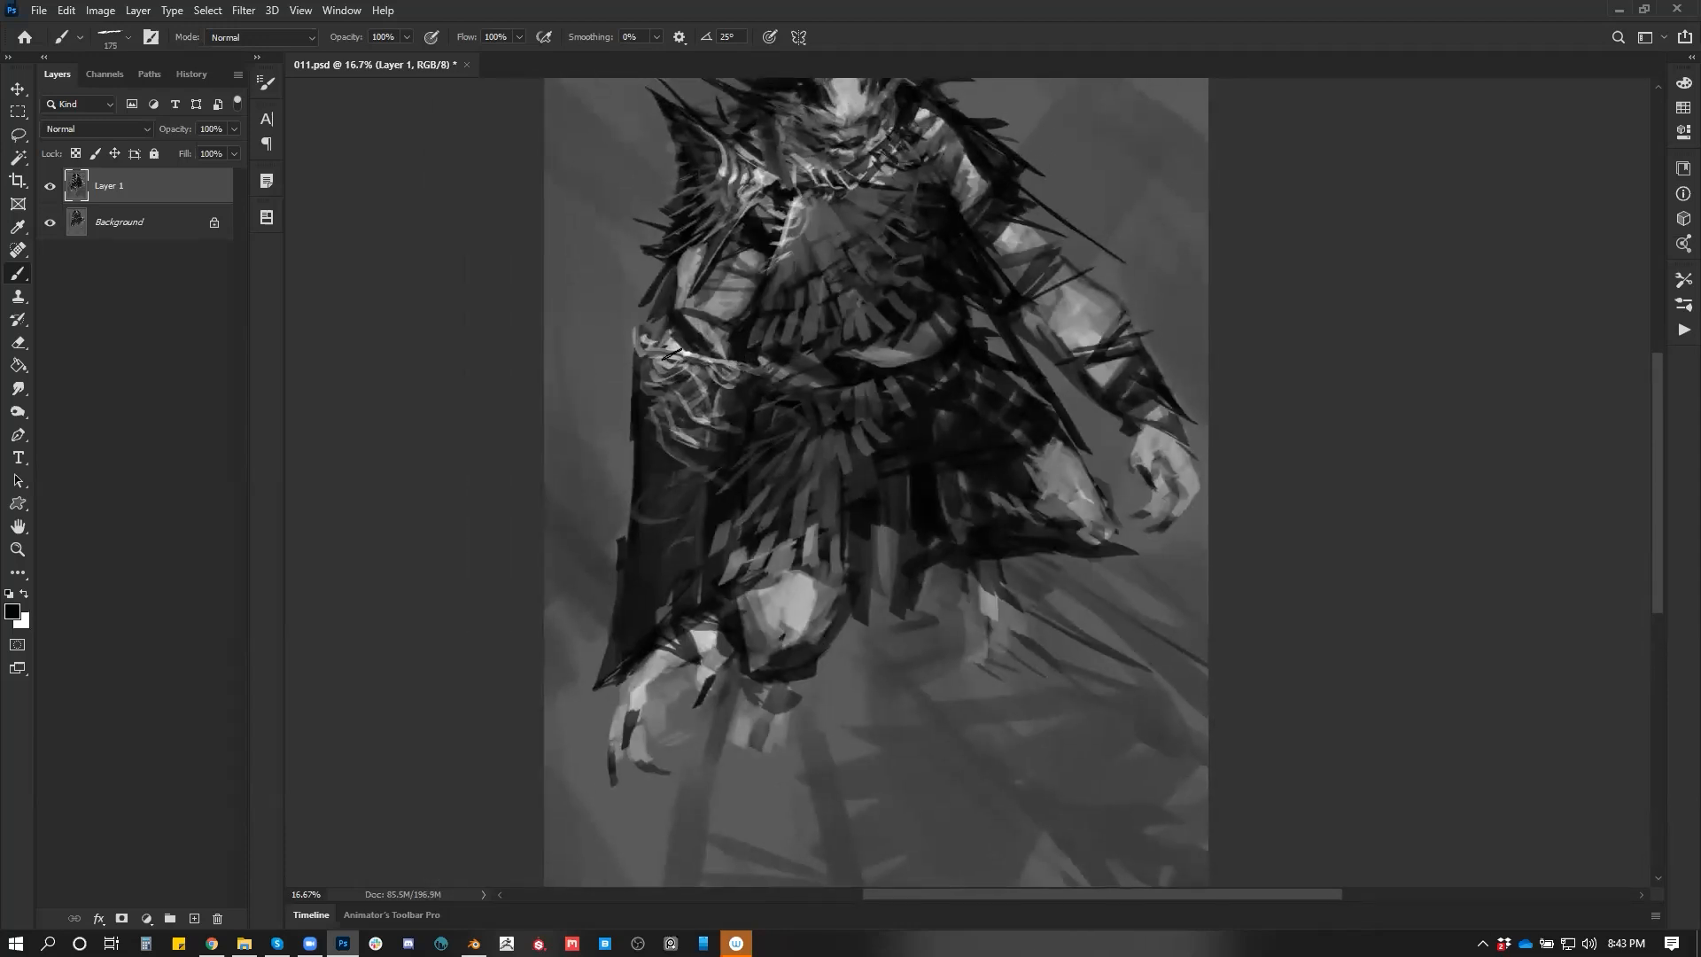
alt+click(676, 482)
mouse_move(655, 454)
mouse_down()
mouse_move(693, 502)
mouse_move(678, 557)
mouse_move(704, 588)
mouse_move(755, 456)
mouse_up()
Enlarge the brush and build up strokes along the cloak's outer edge and around the forearm guard
key(])
key(])
key(])
key(])
mouse_move(654, 550)
mouse_down()
mouse_move(713, 507)
mouse_move(700, 454)
mouse_up()
mouse_move(664, 518)
mouse_down()
mouse_move(683, 470)
mouse_move(634, 523)
mouse_up()
key([)
drag(653, 412, 648, 509)
drag(655, 487, 679, 431)
Darken the area between the hanging cloak and the skirt with long downward strokes in a sampled tone
mouse_move(766, 391)
mouse_down()
mouse_move(693, 520)
mouse_move(718, 594)
mouse_move(768, 395)
mouse_move(678, 578)
mouse_up()
alt+click(736, 435)
drag(707, 510, 696, 596)
drag(736, 469, 698, 598)
key(])
key(])
key(])
key(])
drag(723, 443, 709, 589)
Darken the front of the skirt and the waist with a sampled dark tone, using a brush of size 300
alt+click(895, 492)
drag(818, 425, 821, 540)
key([)
key([)
key([)
key([)
key([)
key(])
key(])
key(])
key(])
mouse_move(724, 445)
mouse_down()
mouse_move(734, 418)
mouse_move(771, 450)
mouse_move(828, 443)
mouse_up()
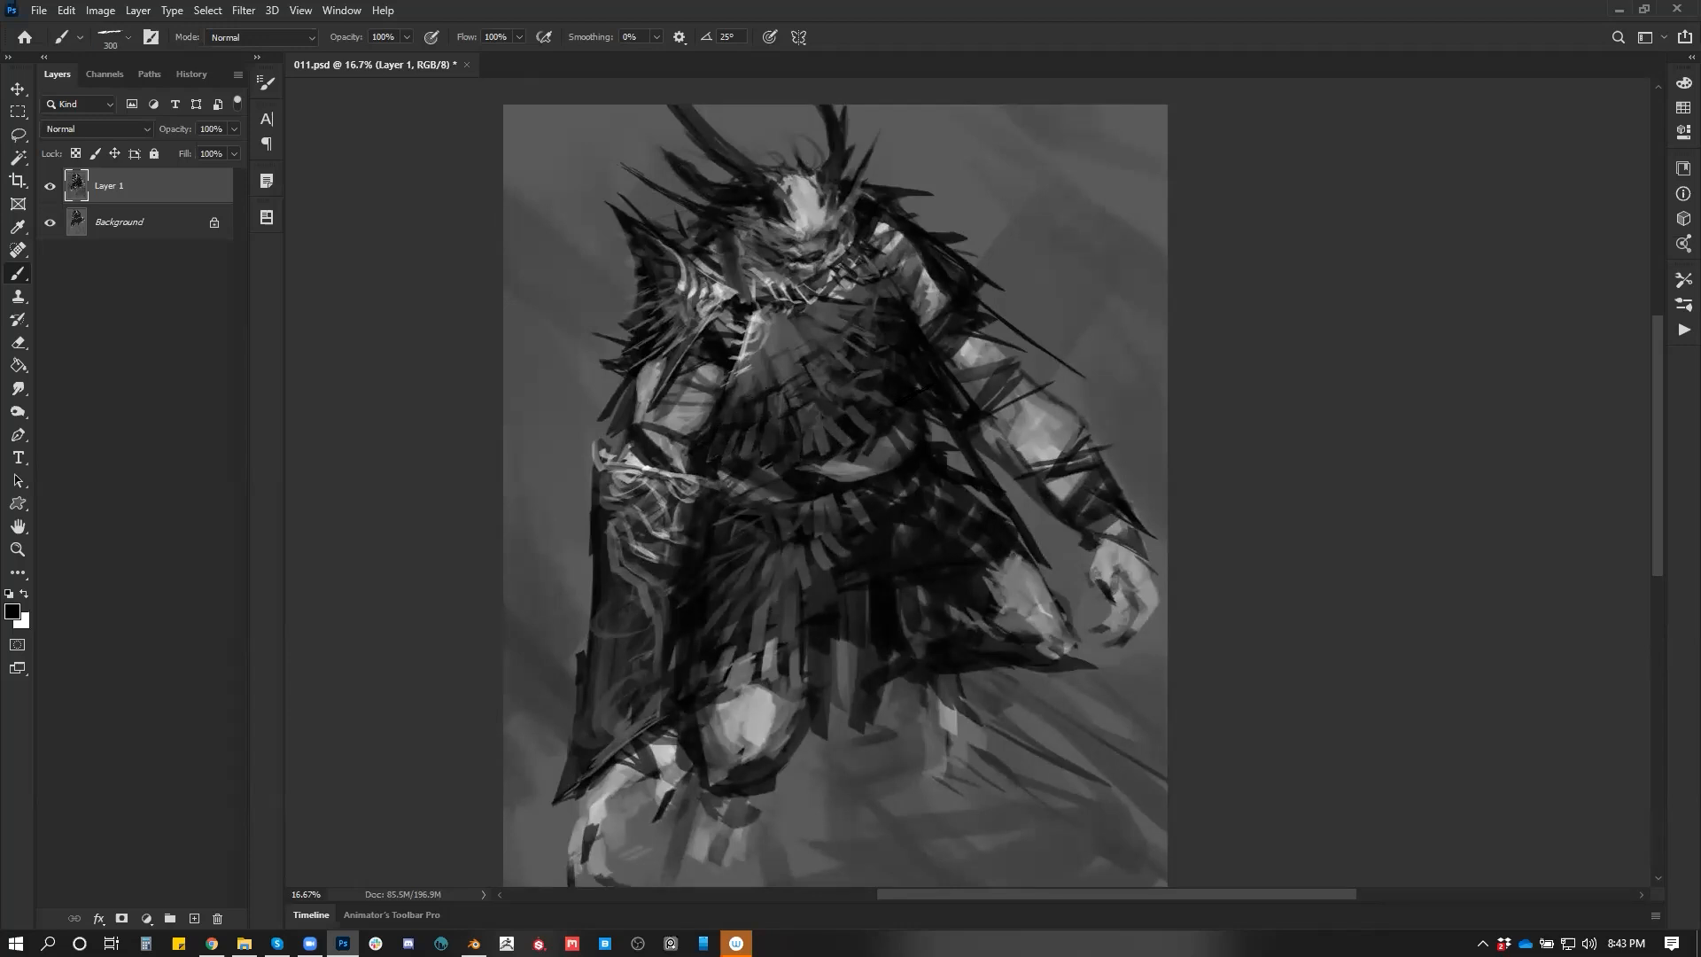
Mirror the canvas horizontally and paint dark strokes across the belly above the waist sash at brush size 175
ctrl+alt+click(868, 556)
ctrl+alt+click(864, 558)
key(ctrl+shift+h)
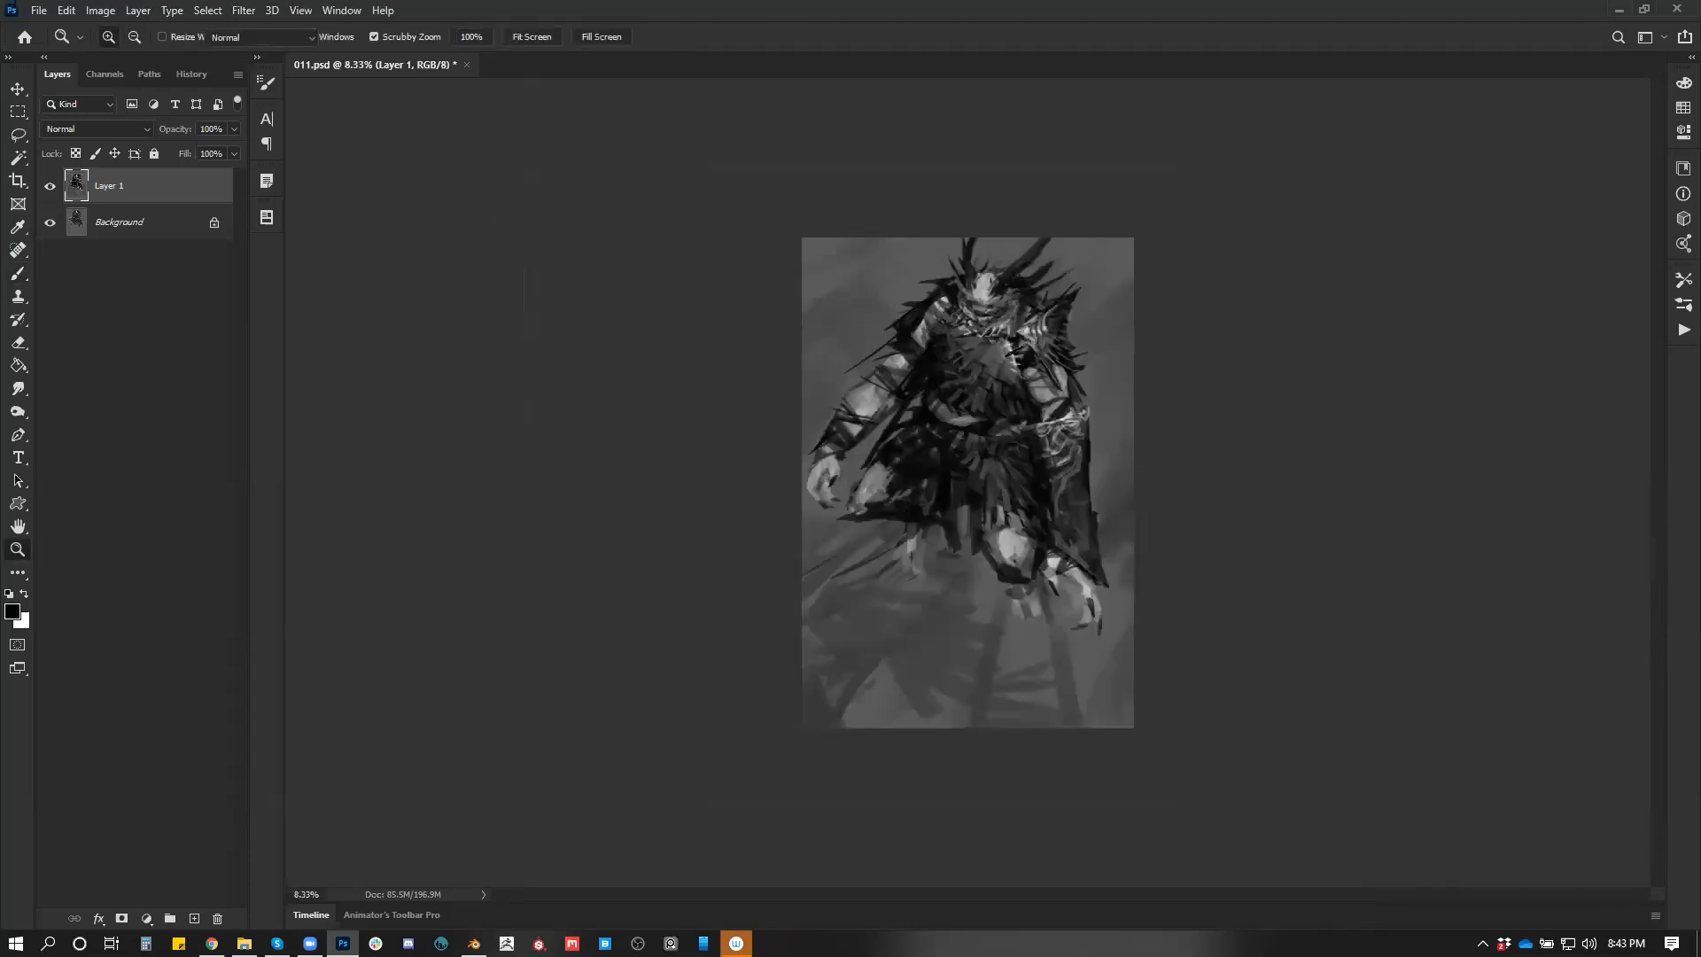
ctrl+click(1001, 394)
ctrl+click(1001, 392)
key([)
key([)
key([)
mouse_move(1022, 317)
mouse_down()
mouse_move(891, 349)
mouse_move(1009, 338)
mouse_move(952, 376)
mouse_up()
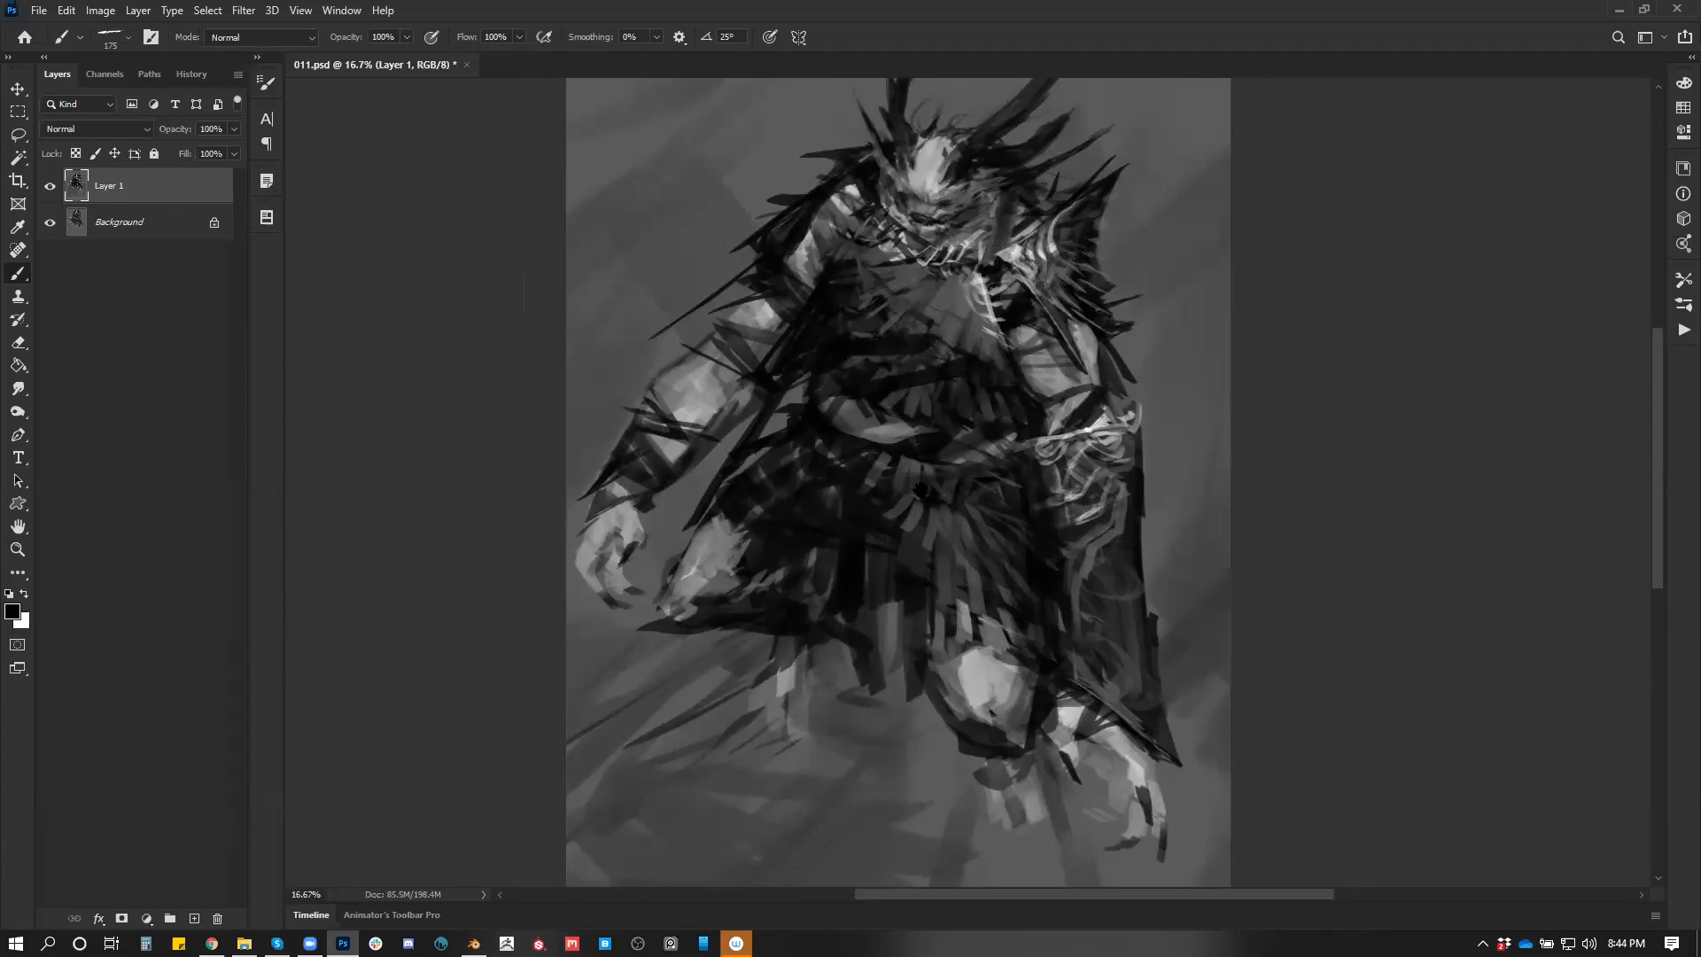
drag(920, 489, 848, 529)
click(888, 439)
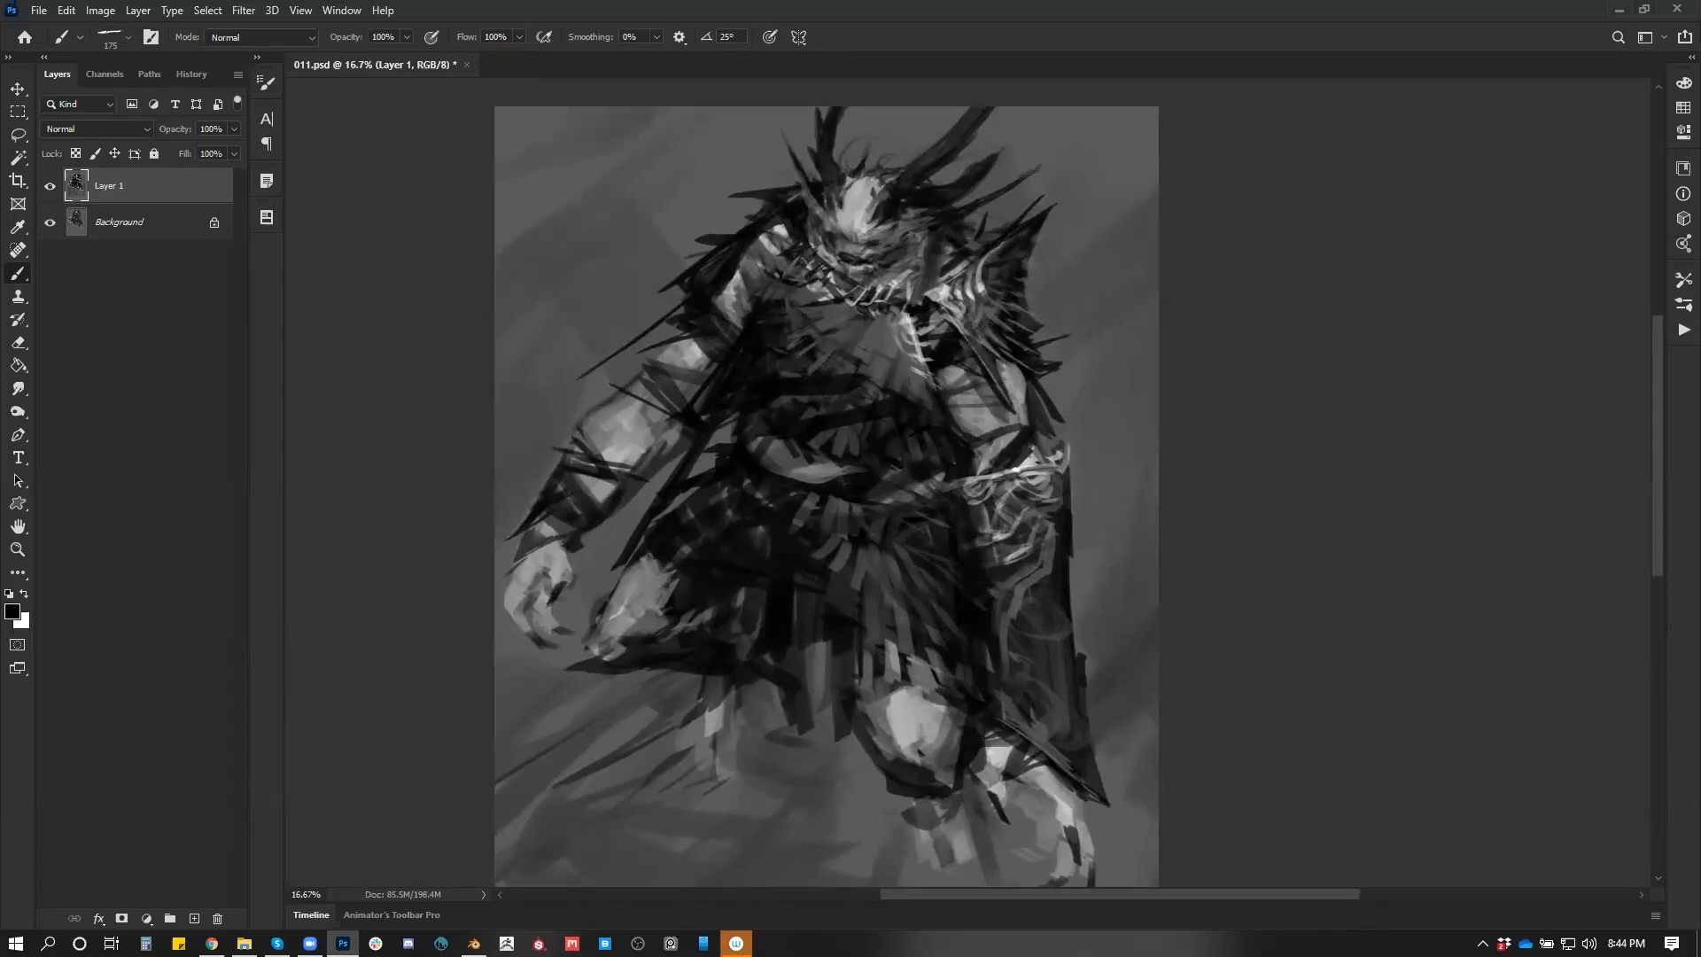
Add grey strokes sampled from the chest to the belly folds with a smaller brush, mirroring the canvas horizontally
alt+click(892, 360)
key(bracketleft)
key(bracketleft)
click(850, 358)
key(ctrl+shift+h)
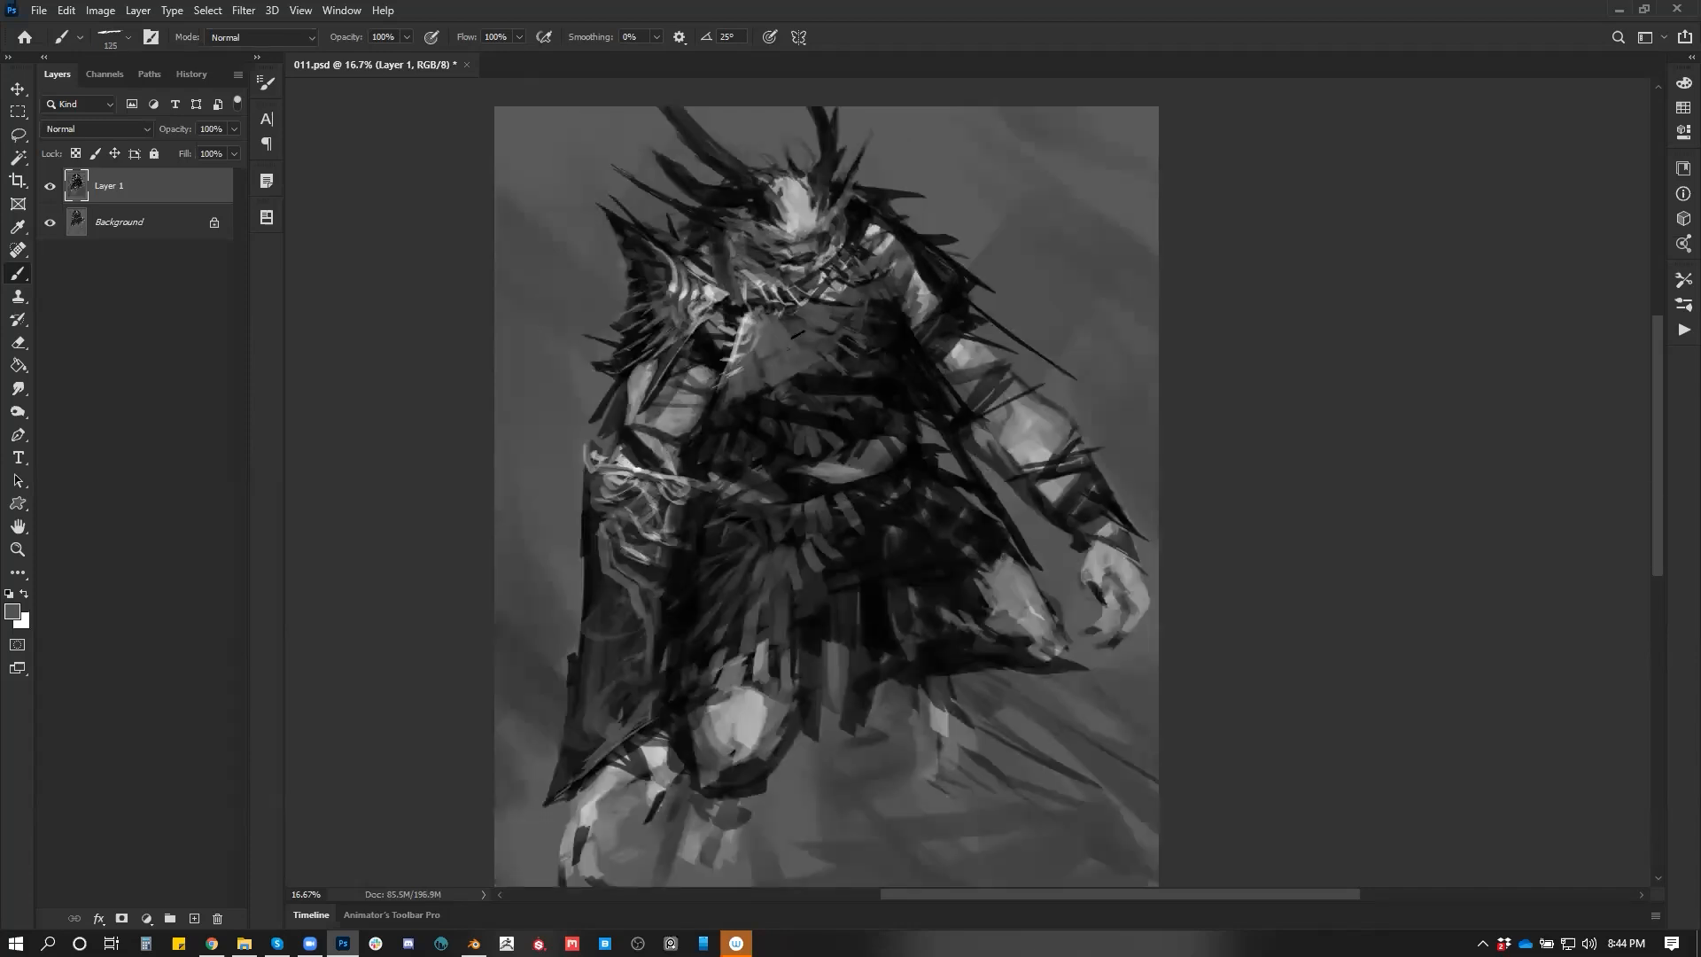
mouse_move(801, 383)
mouse_down()
mouse_move(776, 402)
mouse_move(815, 377)
mouse_move(826, 388)
mouse_up()
drag(841, 372, 724, 436)
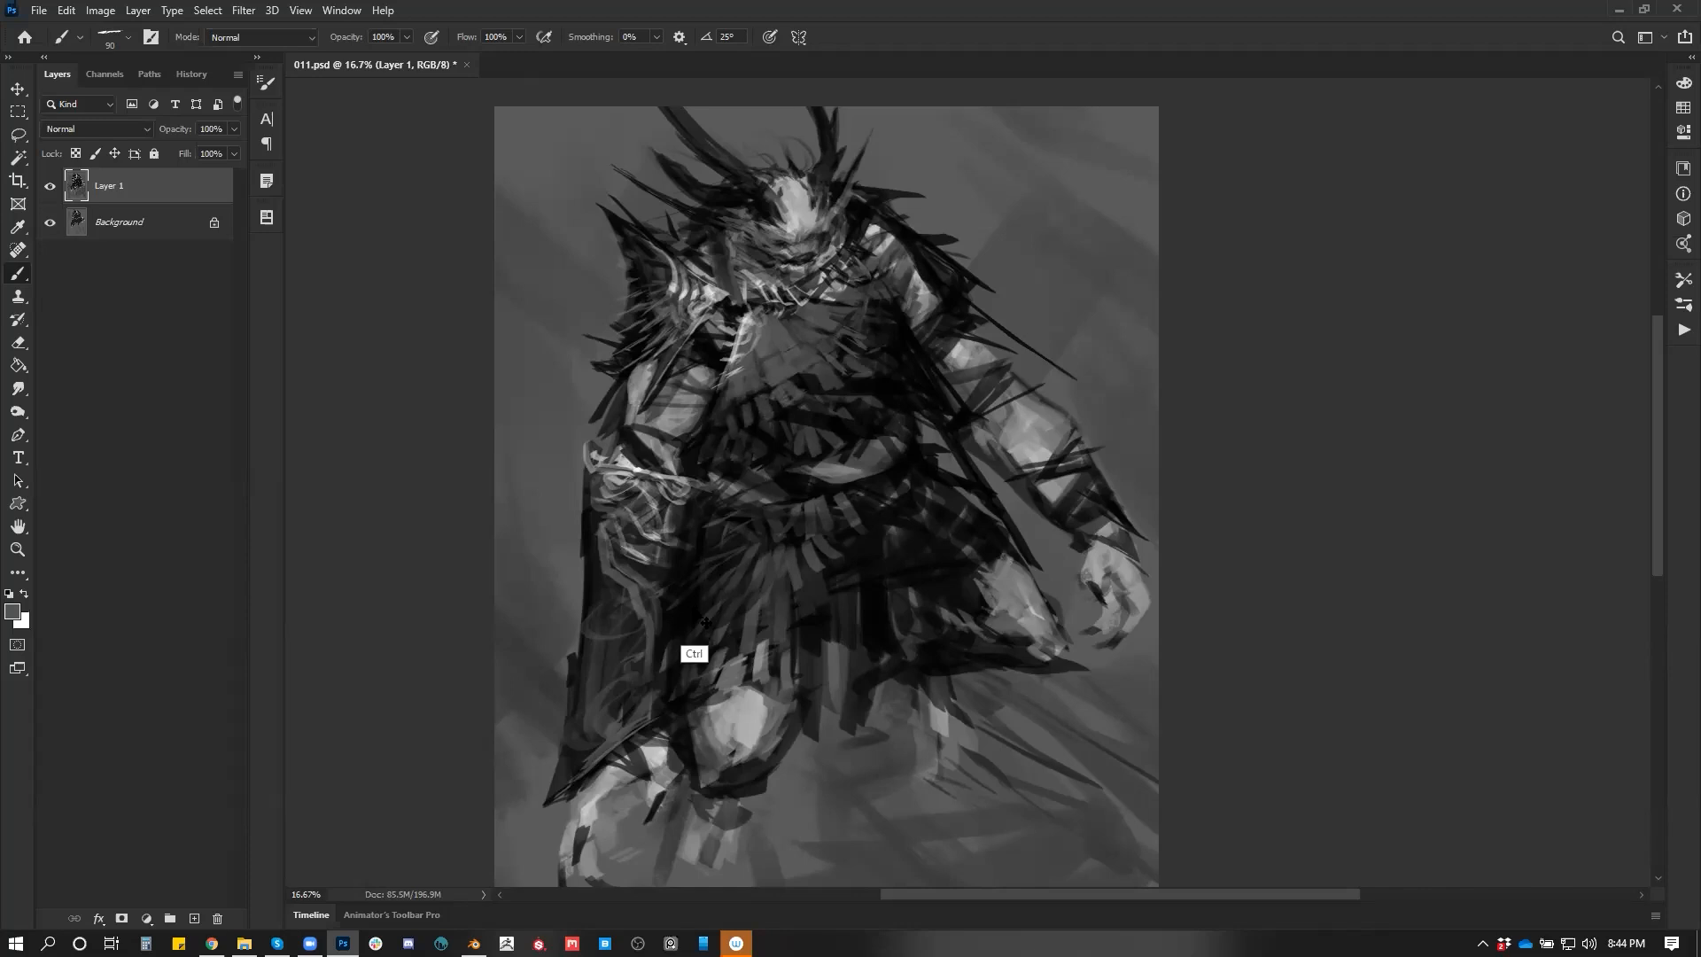
Mirror the canvas and paint light accents on the belly folds, softening them with sampled tones
key(ctrl+h)
key(d)
key(x)
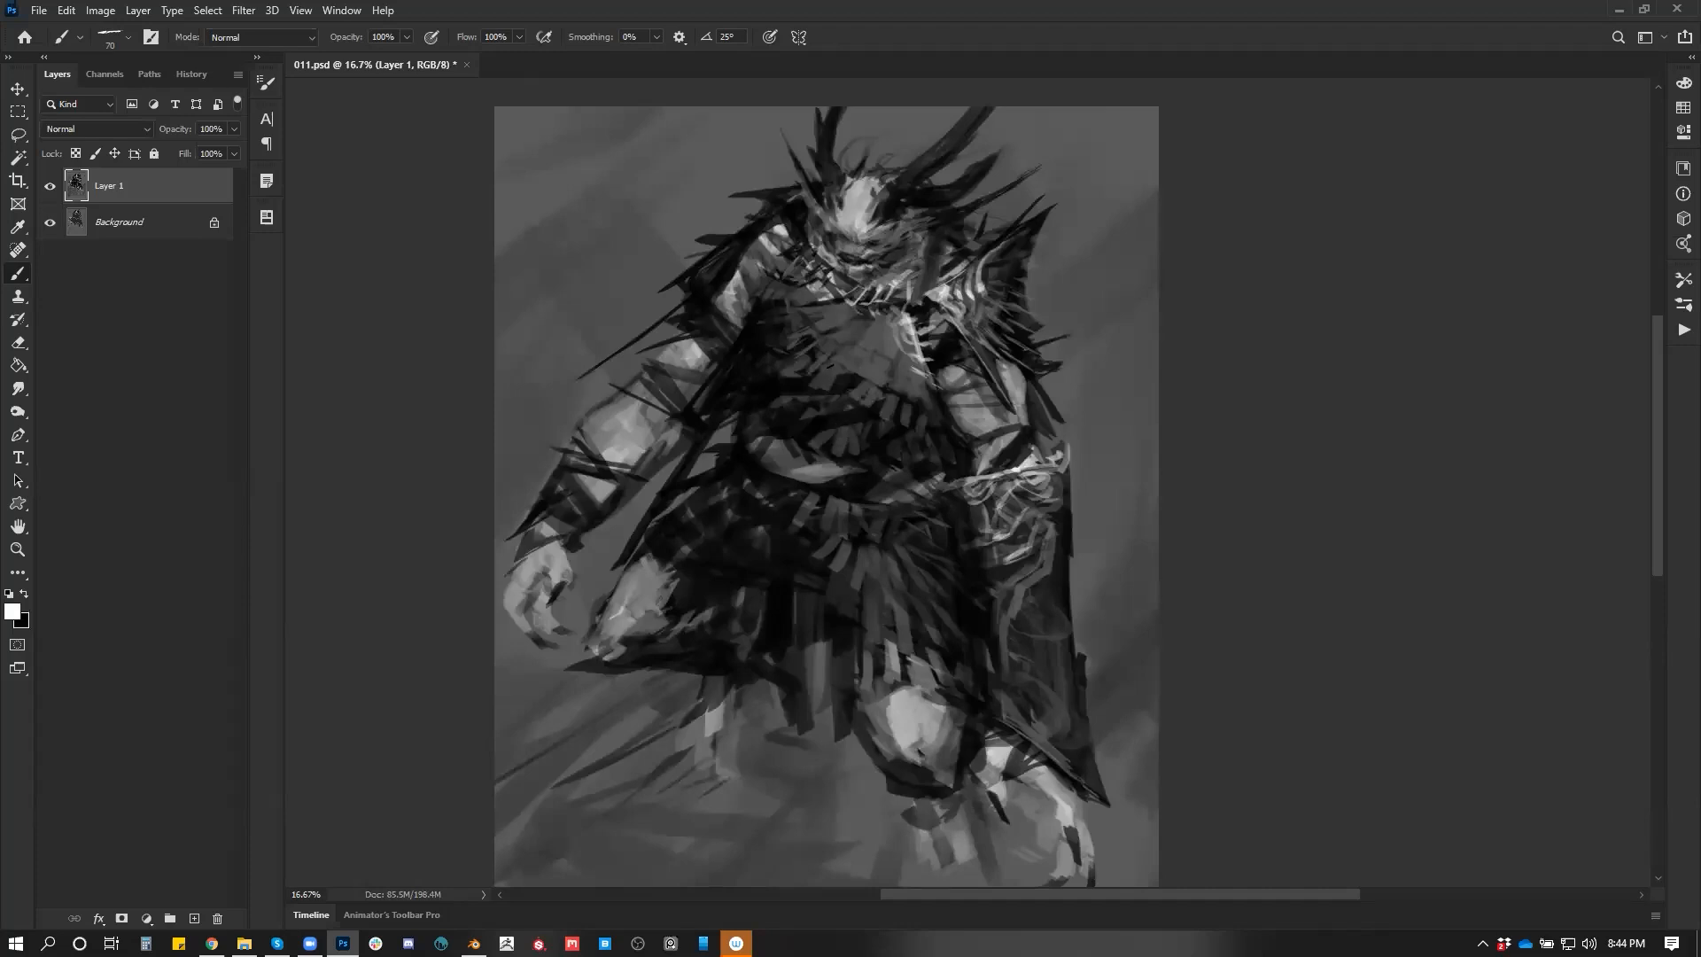
mouse_move(760, 399)
mouse_down()
mouse_move(848, 388)
mouse_move(835, 429)
mouse_move(783, 440)
mouse_up()
key(x)
alt+click(857, 423)
mouse_move(850, 423)
mouse_down()
mouse_move(866, 410)
mouse_move(777, 442)
mouse_move(786, 396)
mouse_move(811, 398)
mouse_up()
alt+click(823, 427)
Mirror the canvas and paint thin white edge highlights on the belly folds and waist sash, undoing stray strokes
key(z)
drag(979, 573, 929, 558)
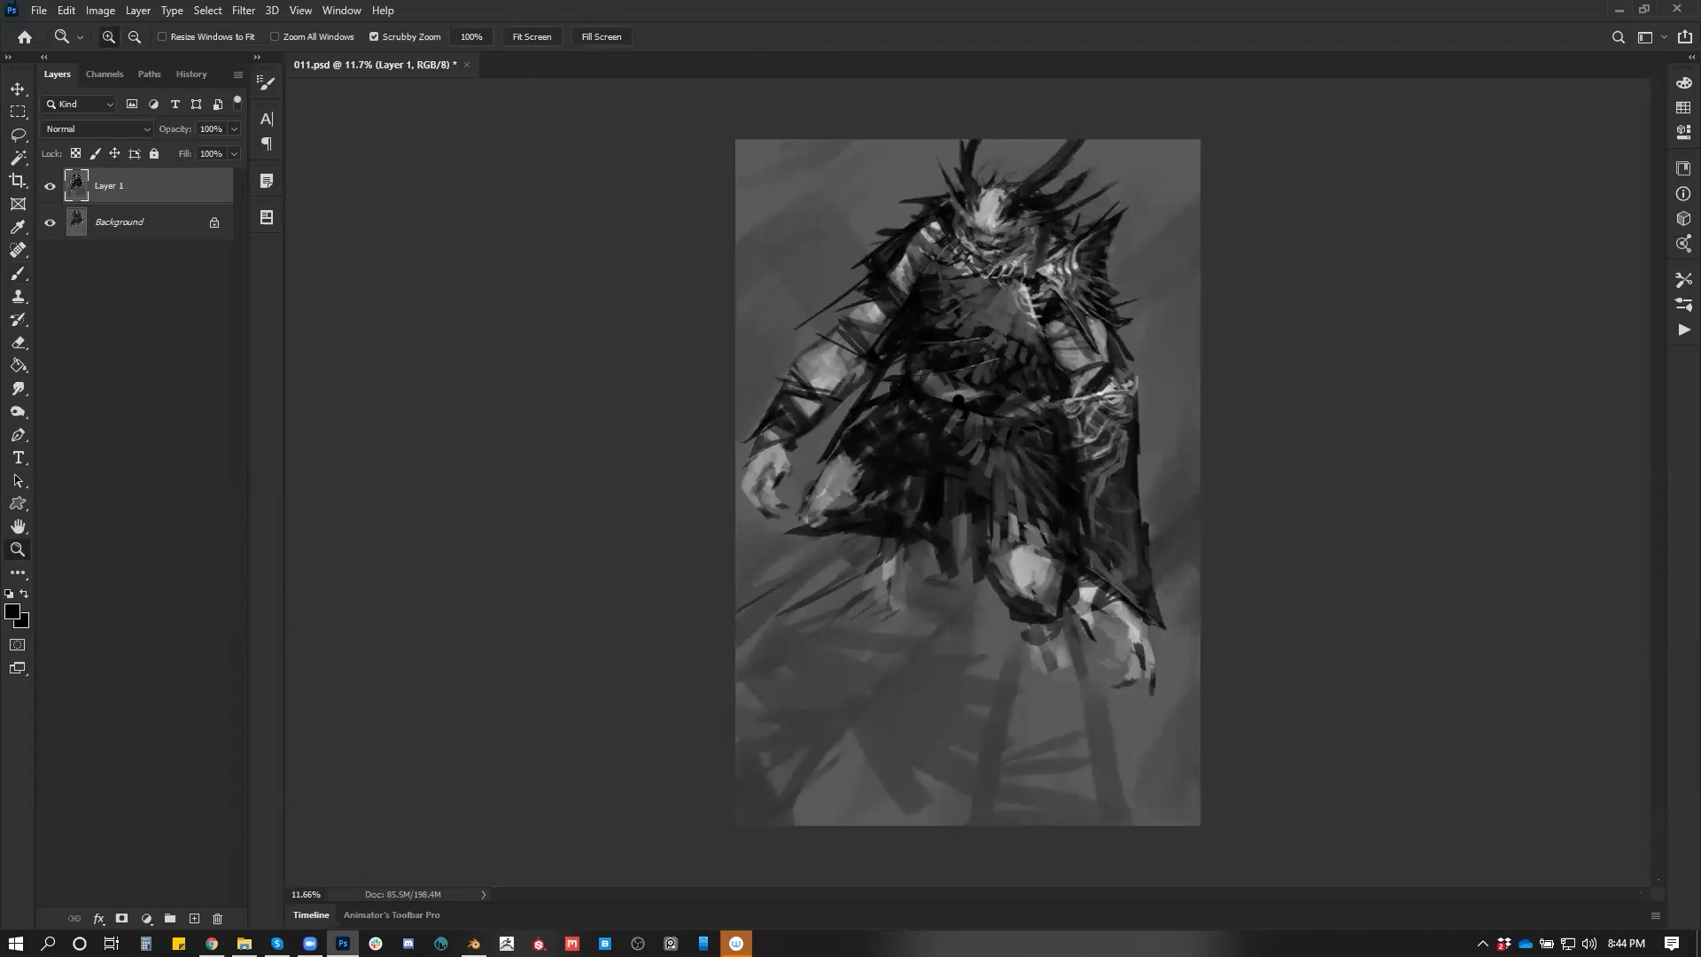
key(ctrl+shift+h)
key(b)
key(z)
click(946, 412)
key(b)
key(x)
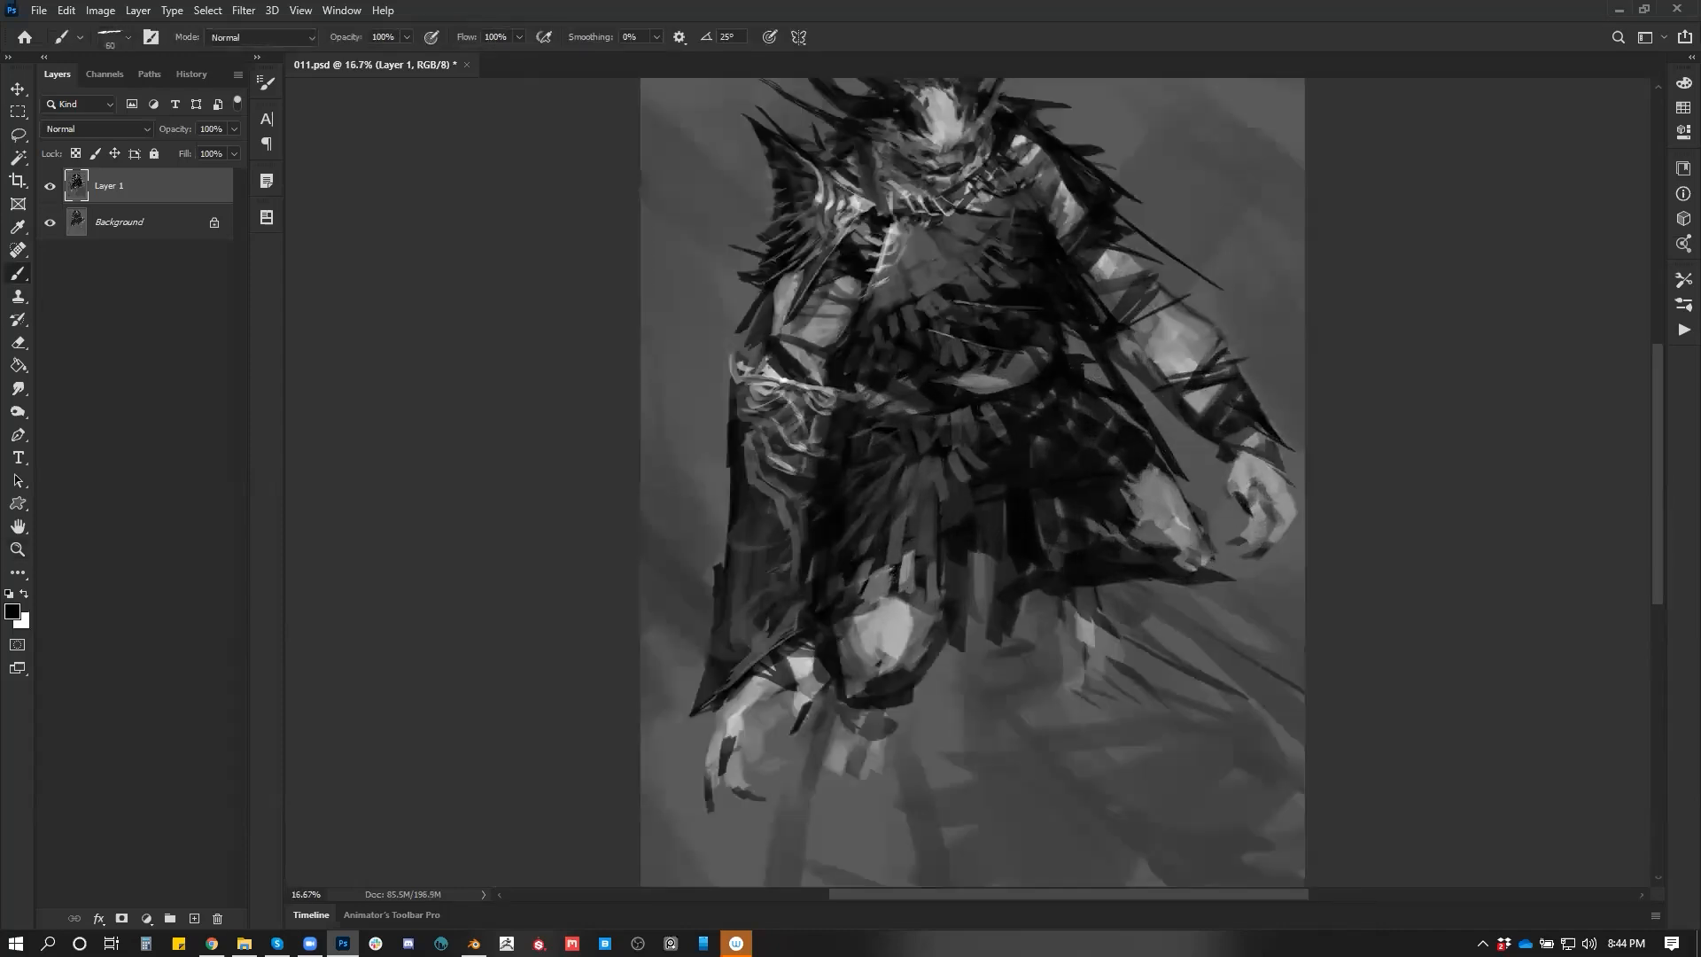
key([)
key([)
key([)
key([)
drag(925, 377, 1018, 394)
key(ctrl+z)
key(ctrl+z)
drag(973, 459, 944, 534)
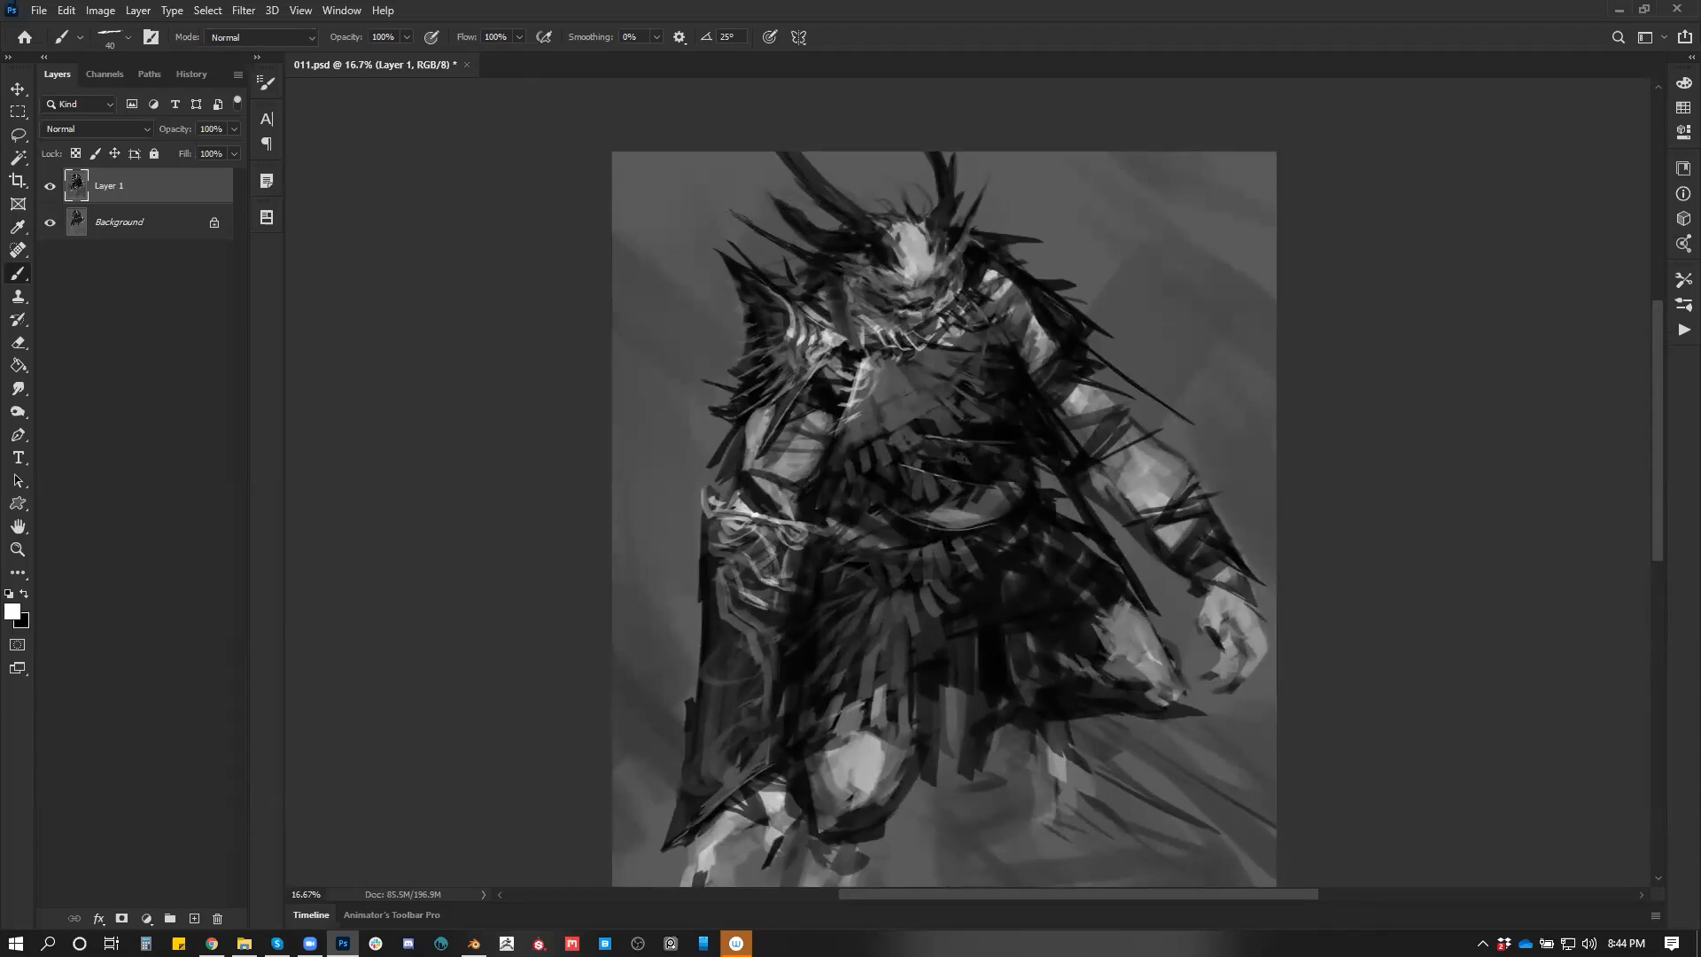
Darken the bare shoulder and the upper chest below the collar with sampled tones at brush size 60
drag(922, 428, 927, 388)
alt+click(904, 427)
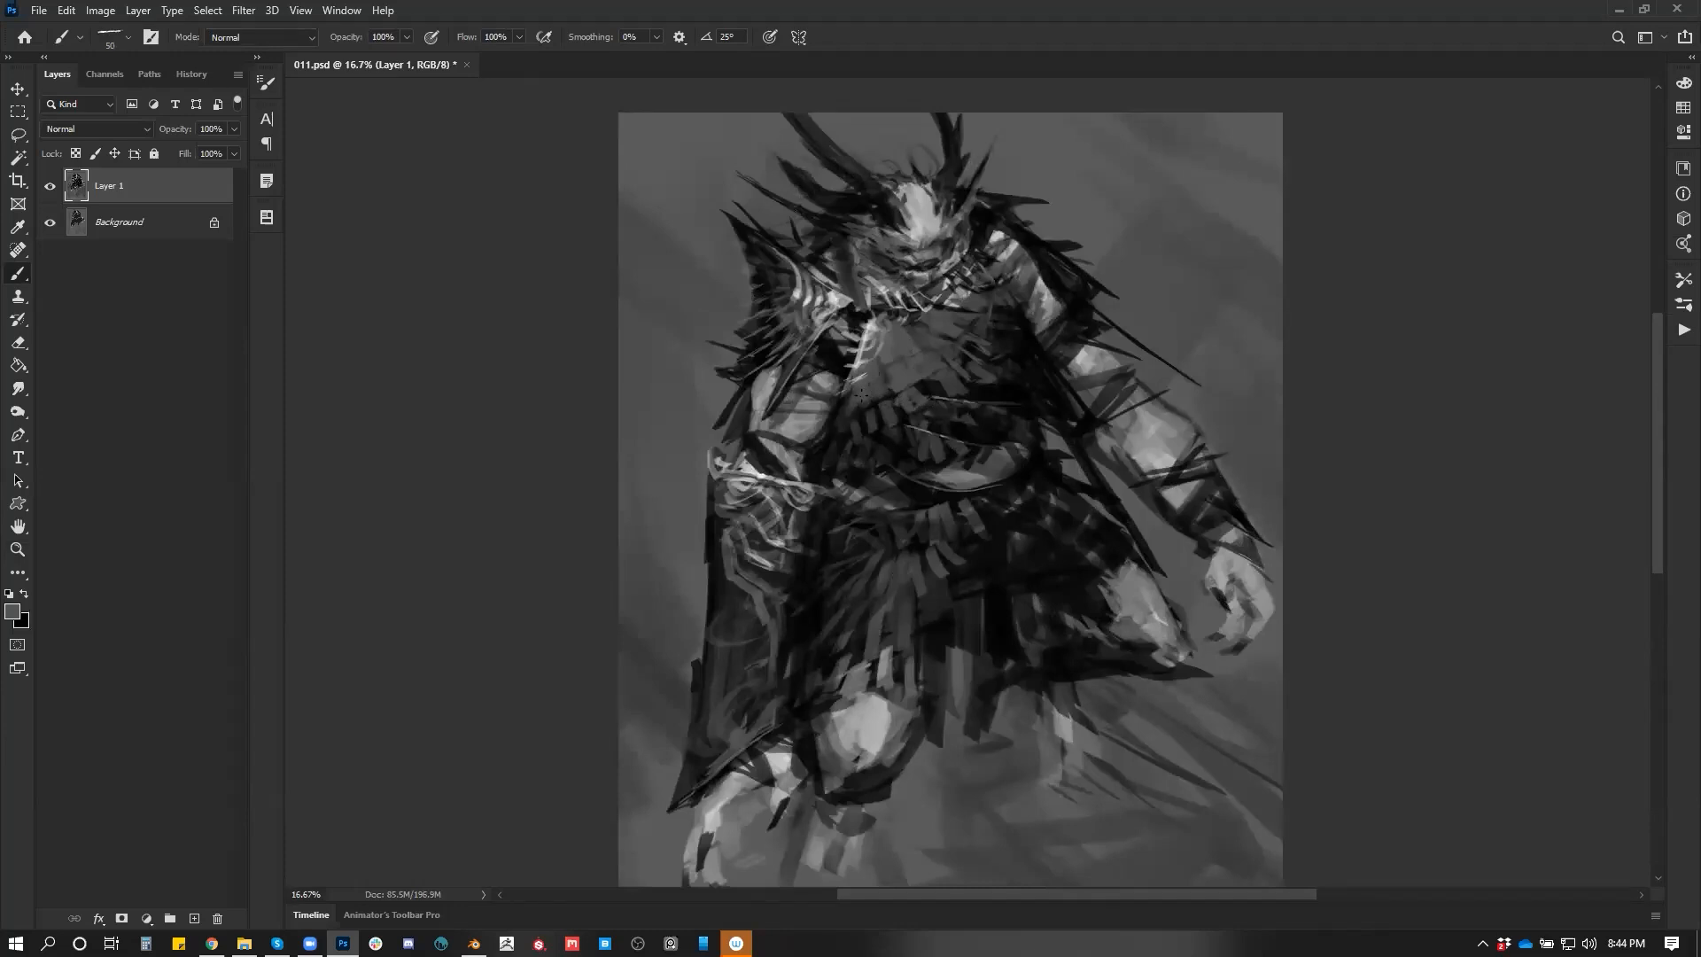
key(bracketright)
key(d)
alt+click(1005, 299)
key(ctrl+shift+h)
key(ctrl+shift+h)
key(x)
key(x)
alt+click(950, 372)
alt+click(981, 344)
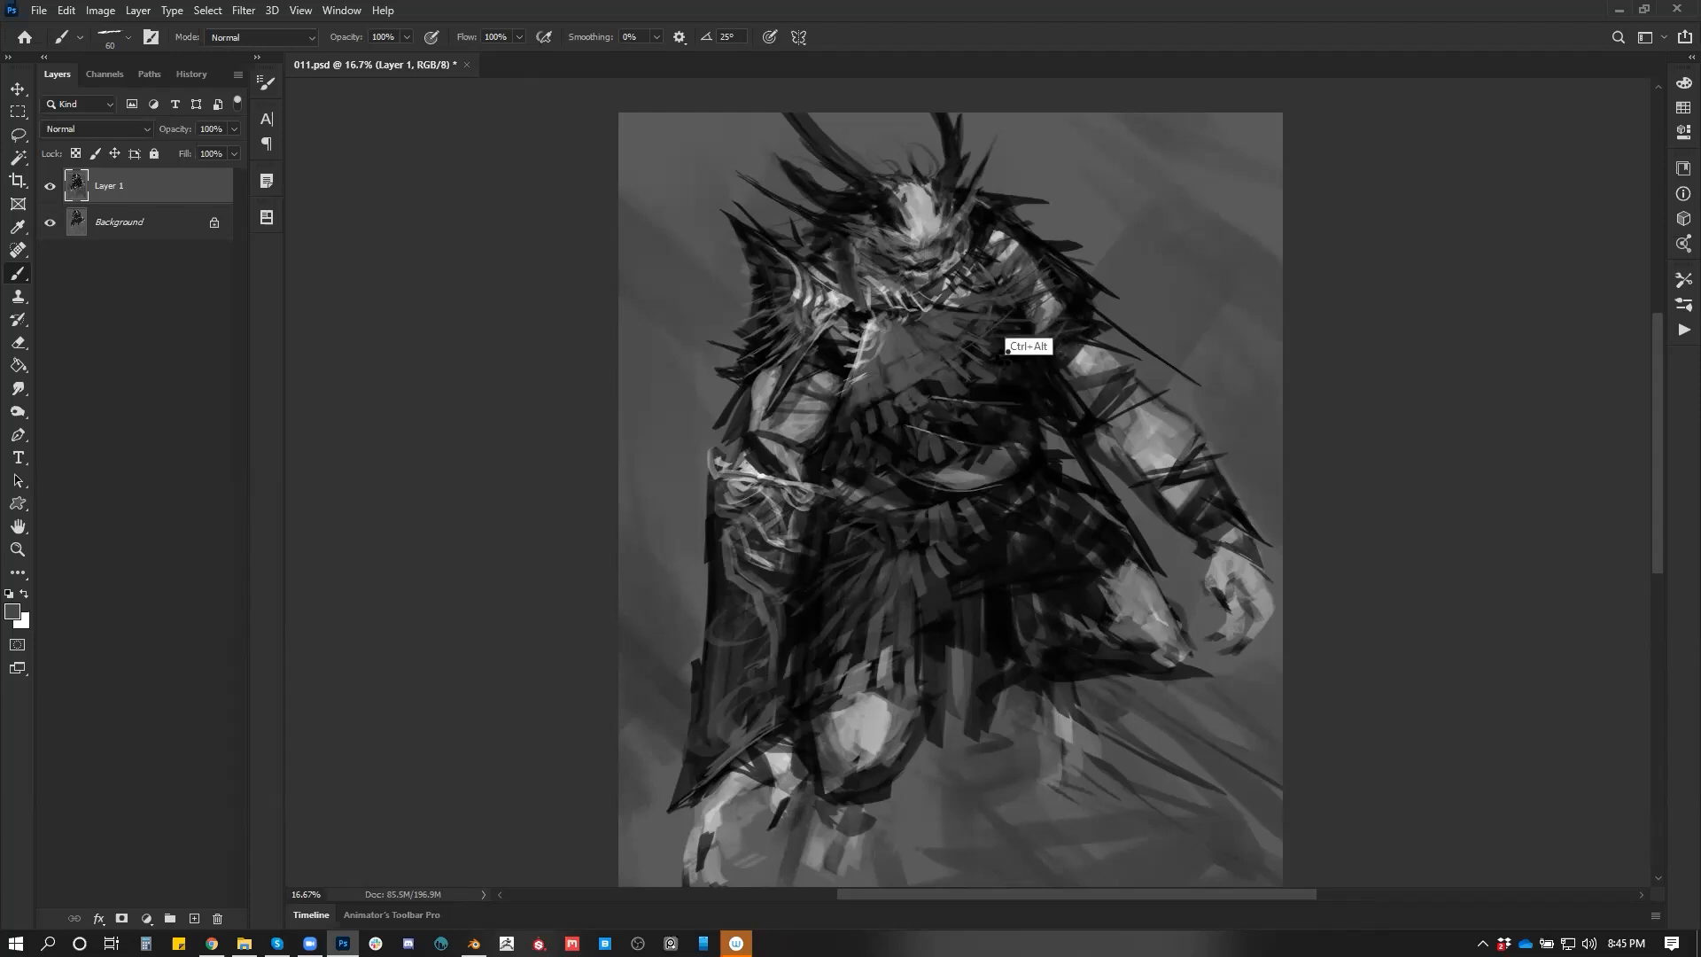
Mirror the canvas horizontally and refine the outer end of the waist sash with sampled tones
key(ctrl+shift+h)
alt+click(900, 428)
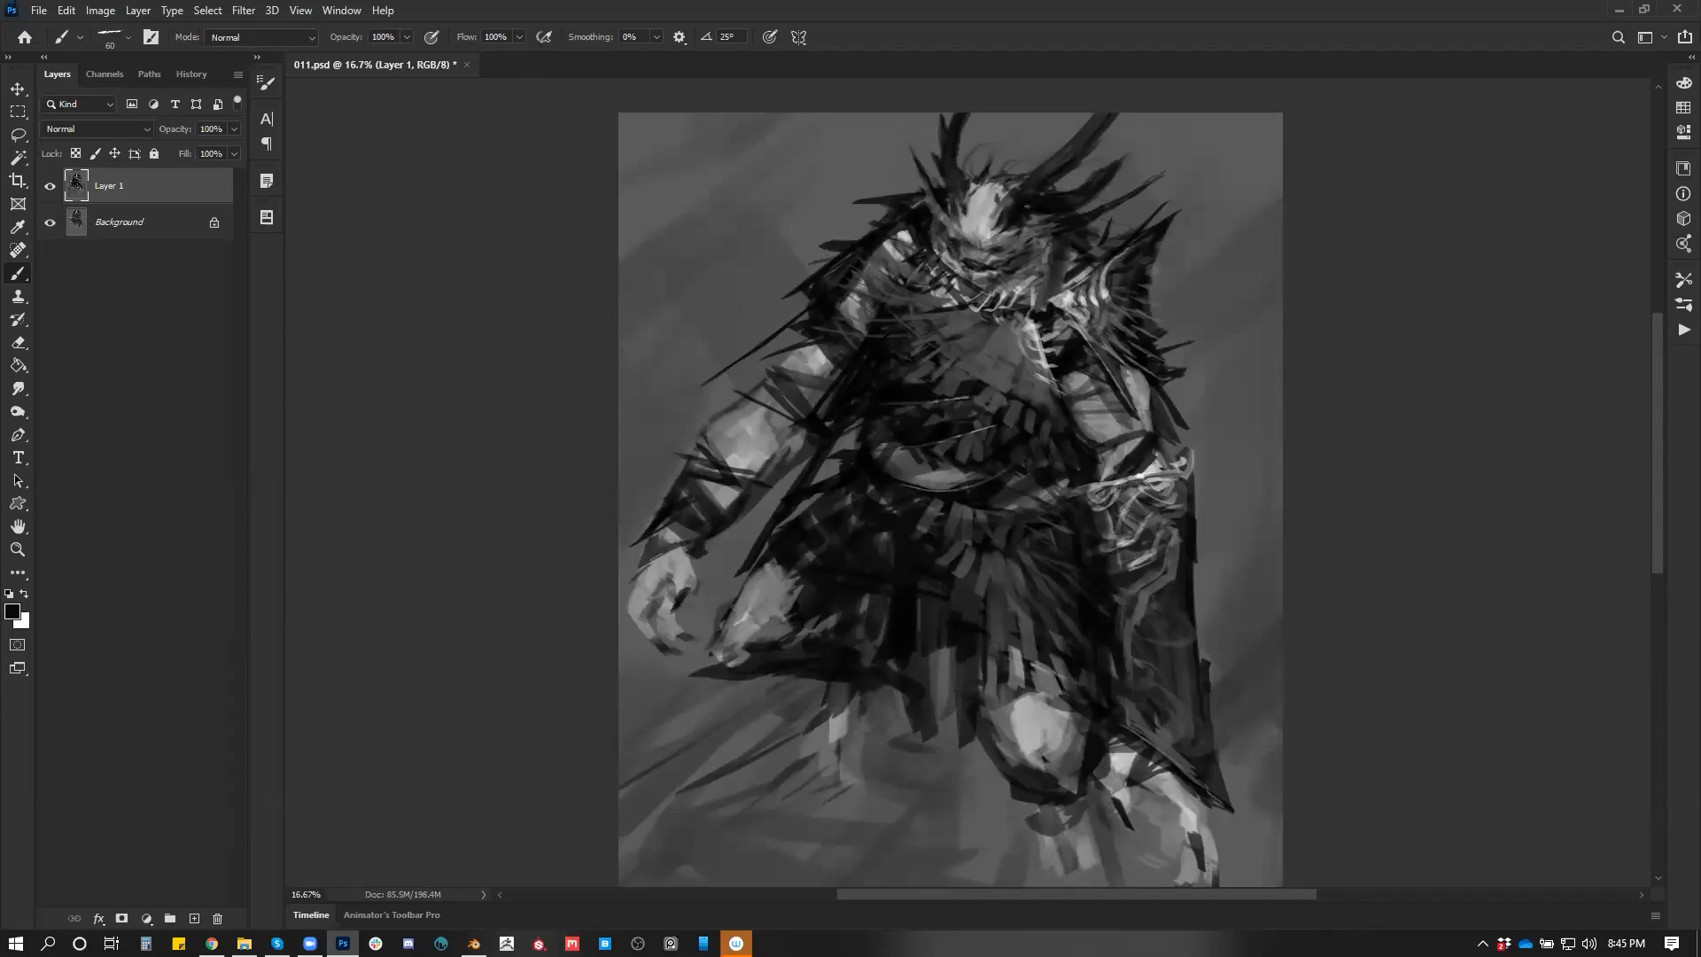
alt+click(854, 485)
alt+click(845, 487)
drag(865, 424, 853, 443)
alt+click(1016, 552)
drag(858, 447, 831, 454)
Mirror the canvas horizontally and touch up the upper corner of the forearm guard, sampling a grey beside it
key(z)
alt+click(1013, 608)
key(ctrl+shift+h)
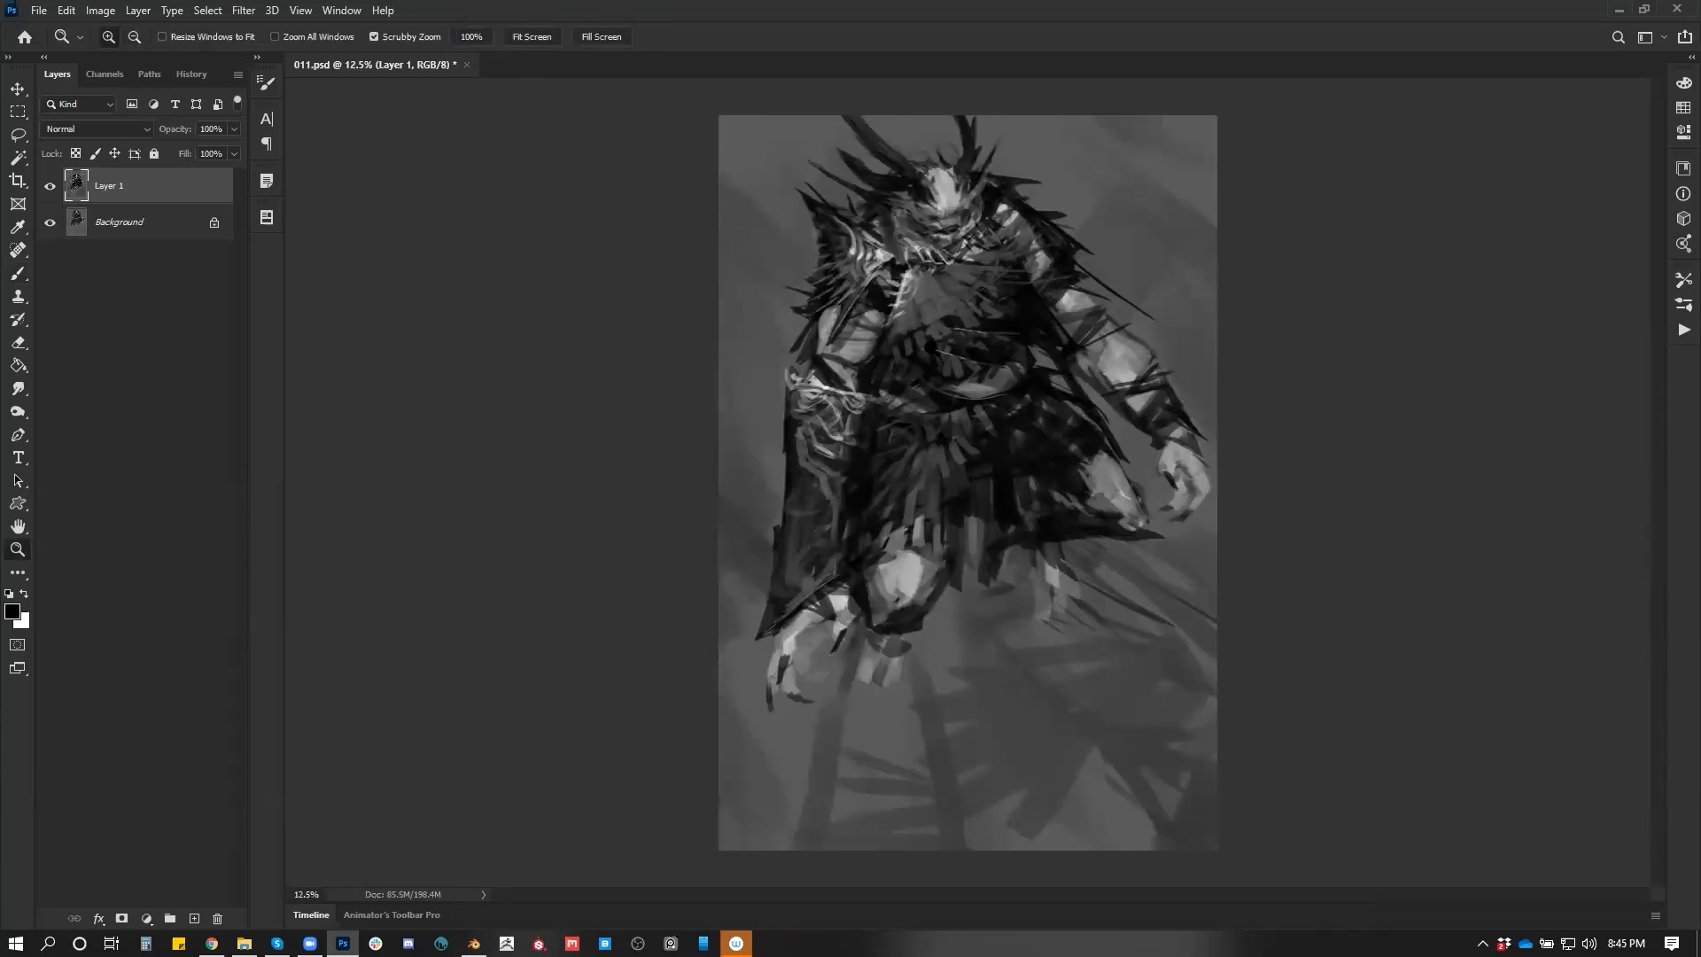
click(846, 416)
key(b)
drag(778, 356, 785, 372)
alt+click(783, 393)
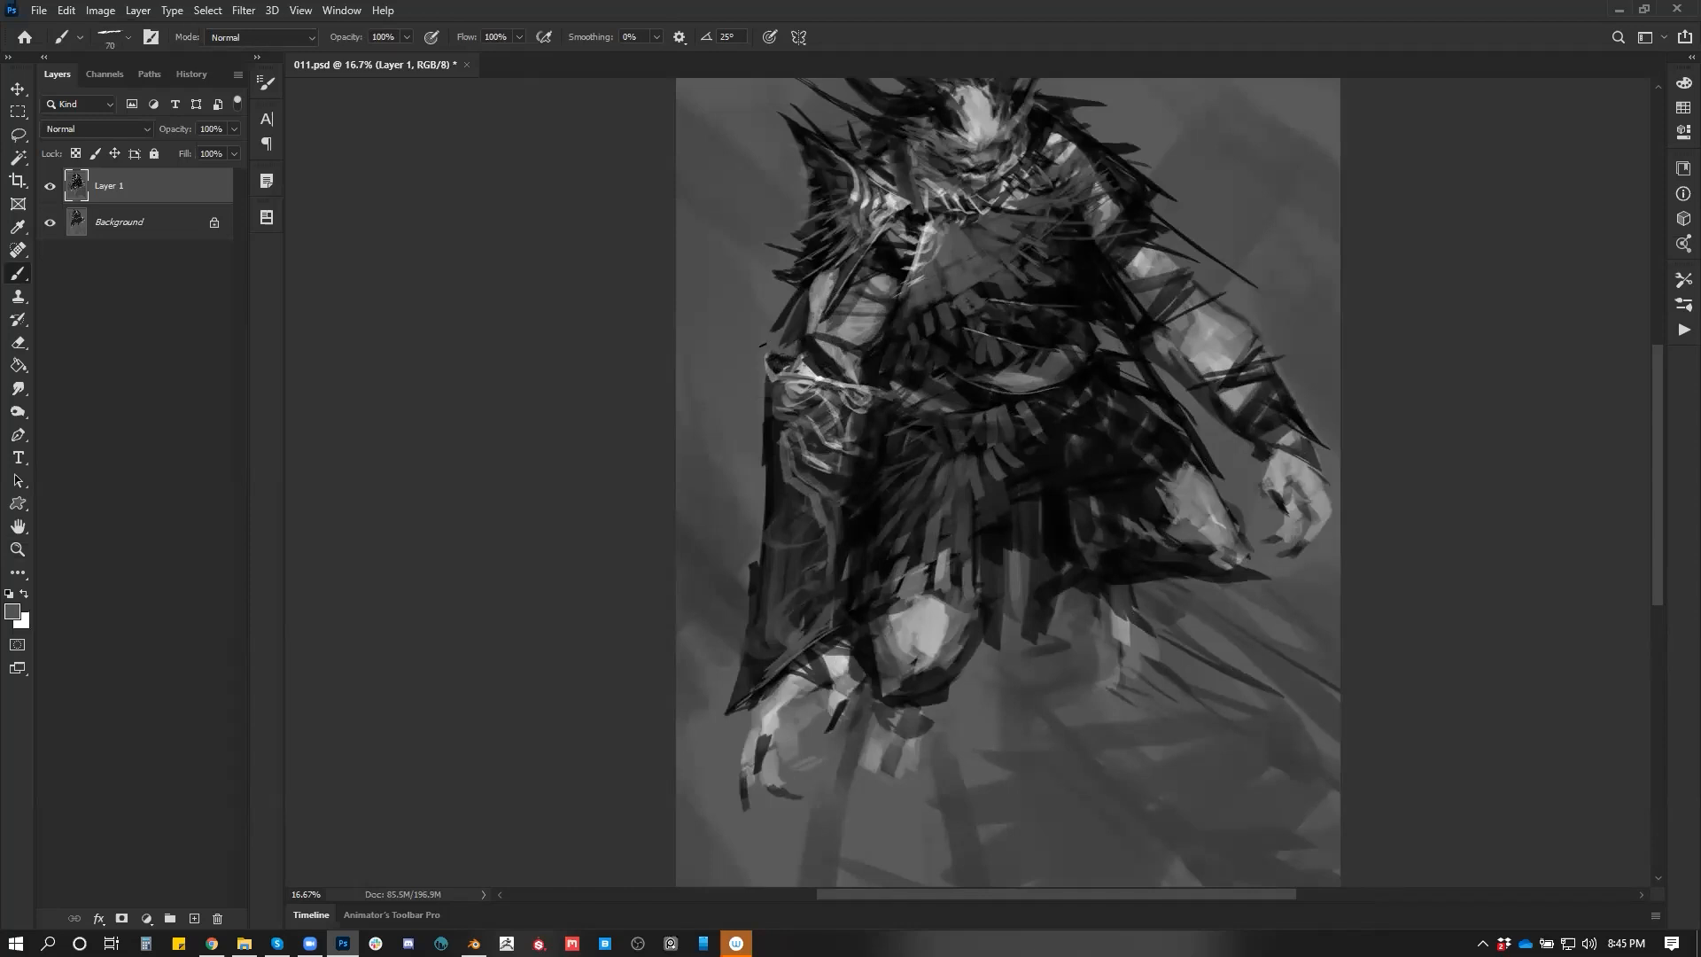
Alternate white and black strokes to paint a long highlight line down the cloak below the forearm guard
drag(1021, 363, 924, 510)
key(d)
key(x)
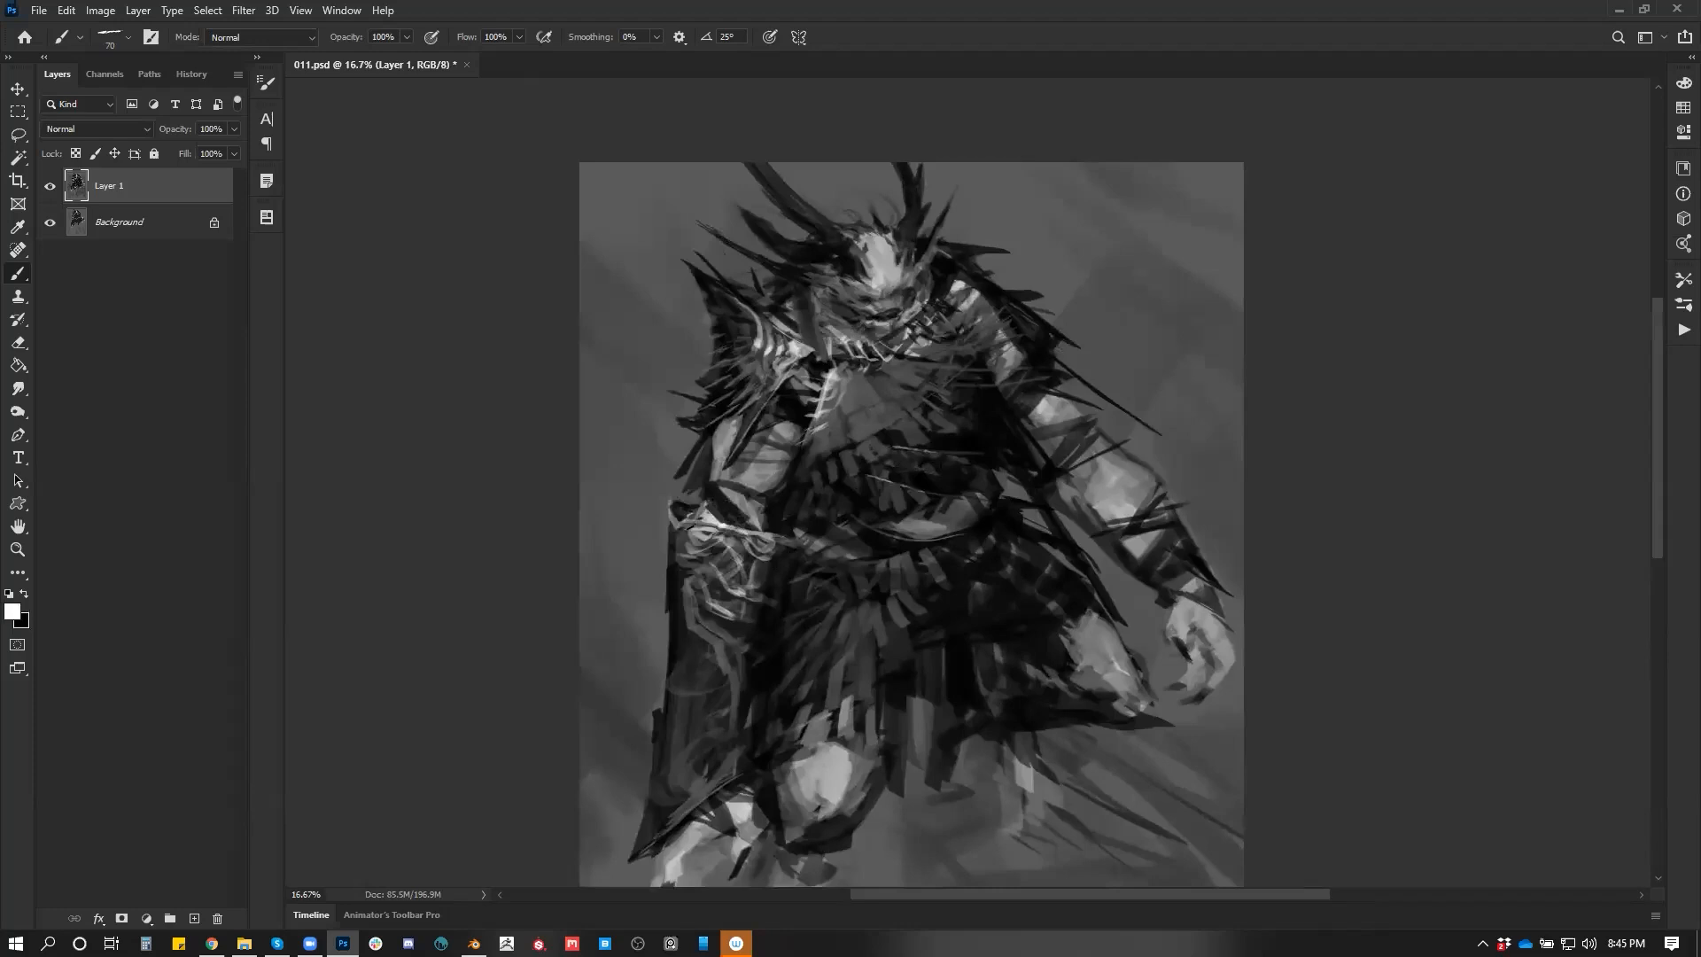
key(x)
drag(691, 532, 709, 427)
key(x)
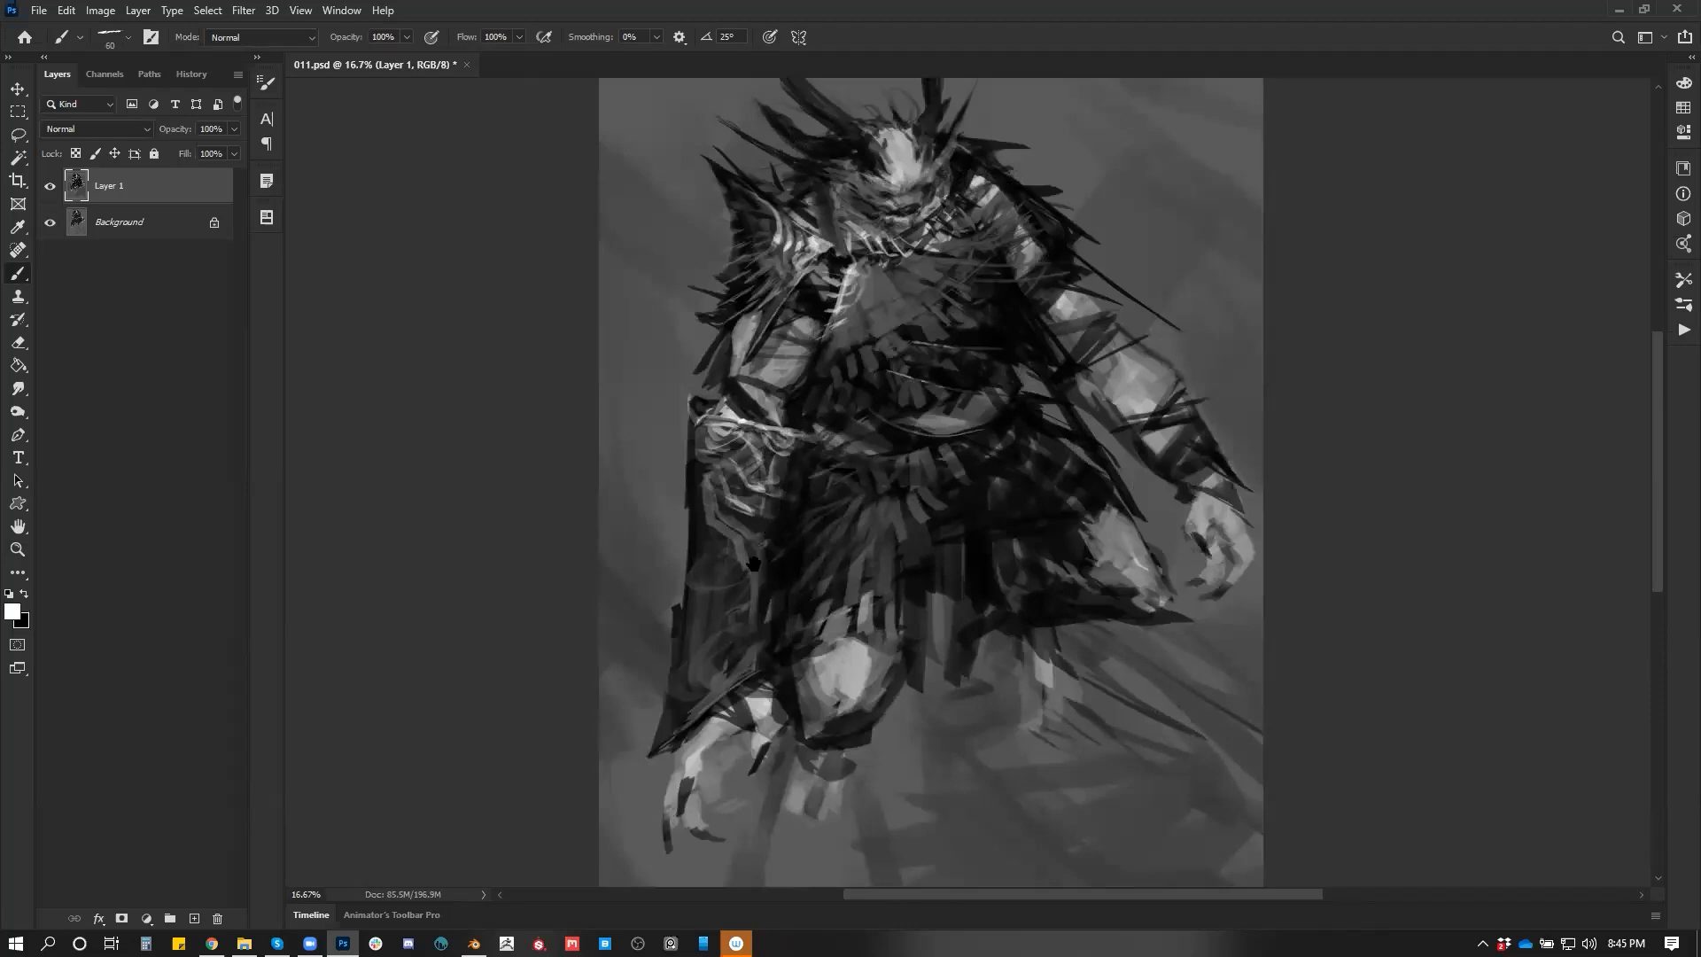
drag(770, 523, 796, 430)
key(x)
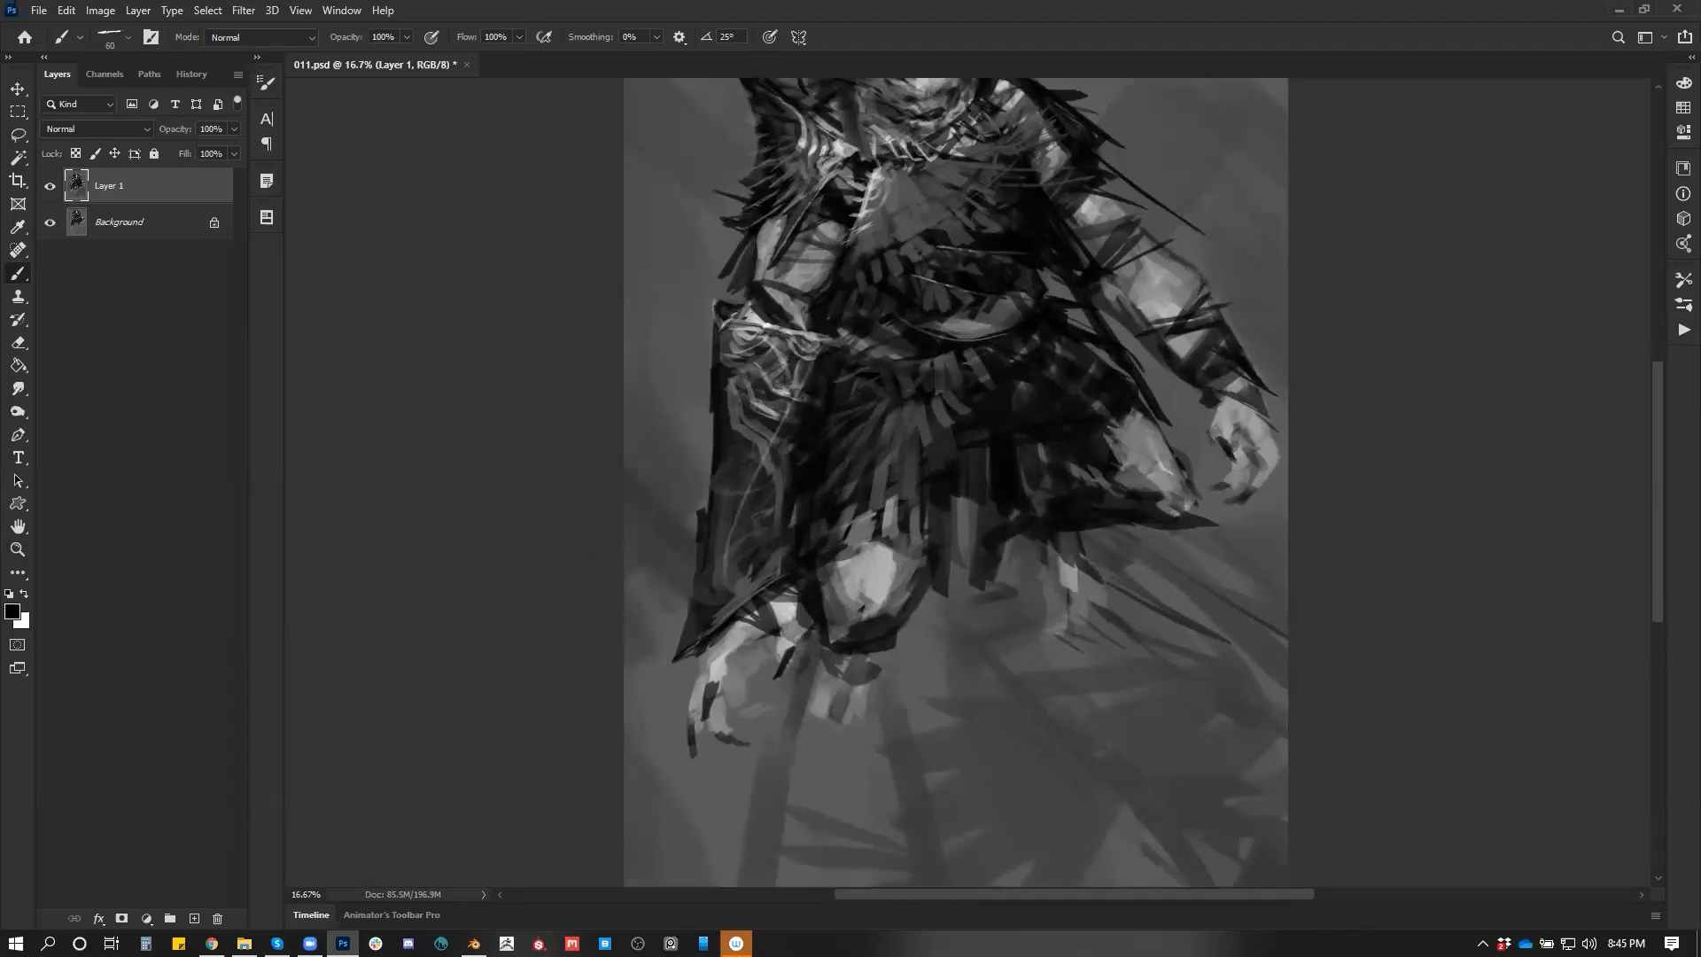
drag(769, 443, 737, 607)
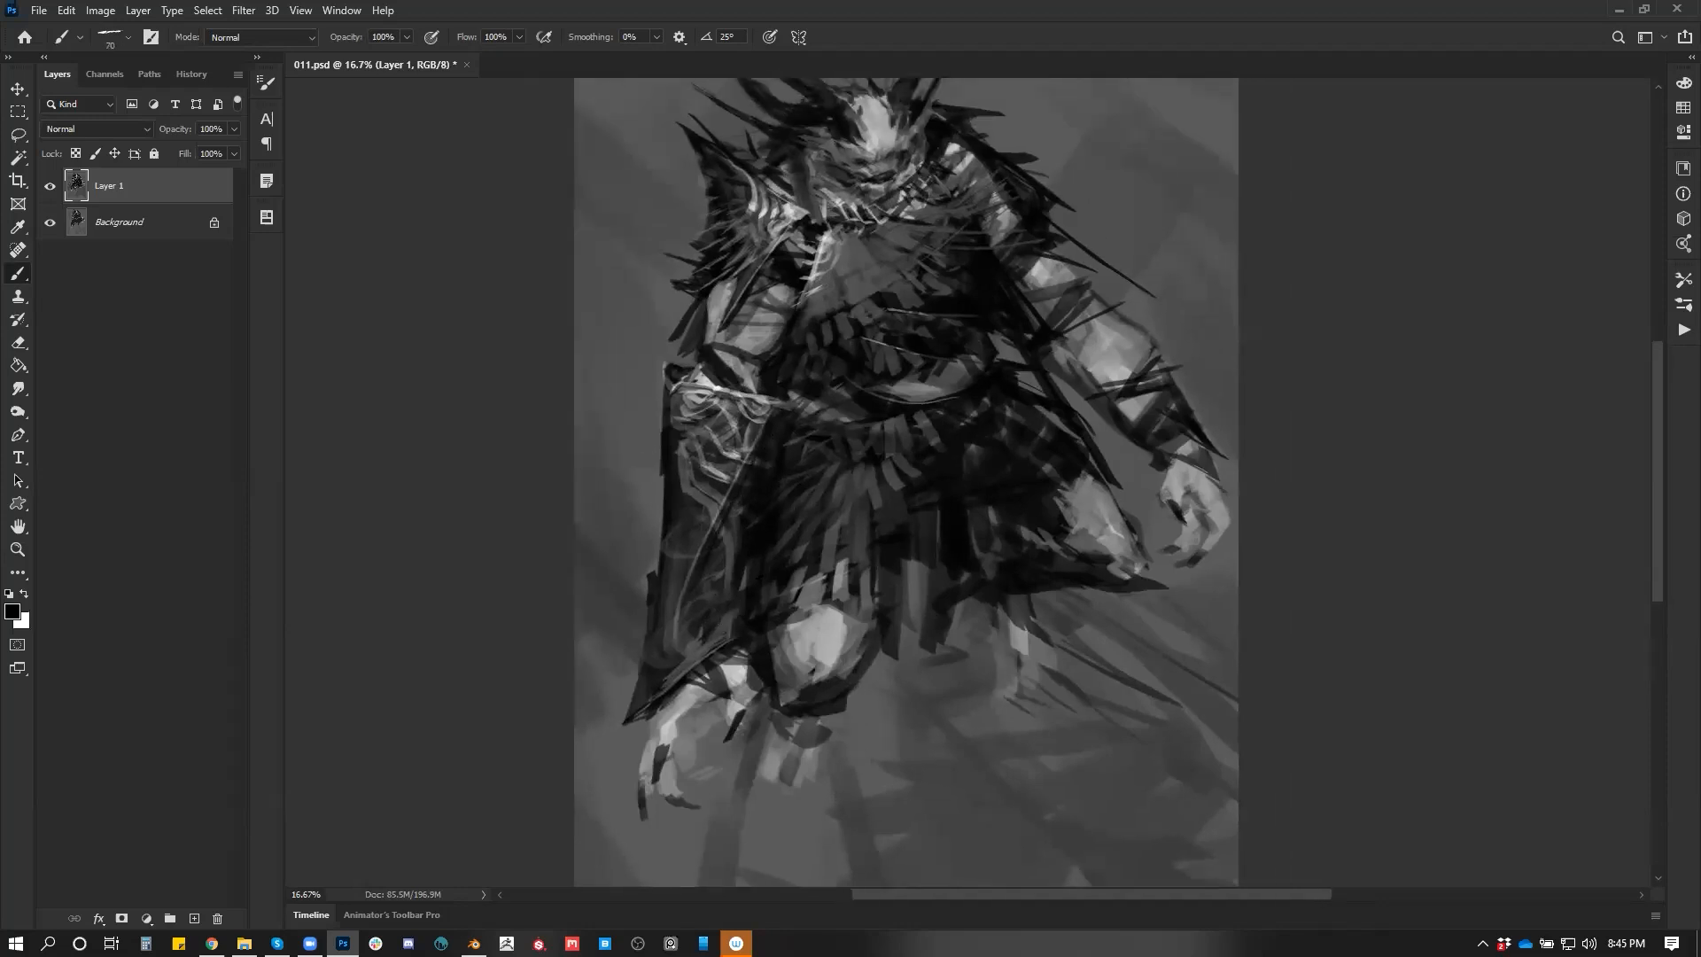
Check the figure mirrored and paint dark accents around the armpit and chest edge, reducing the brush to size 70
key(z)
alt+click(894, 576)
alt+click(888, 600)
key(ctrl+shift+h)
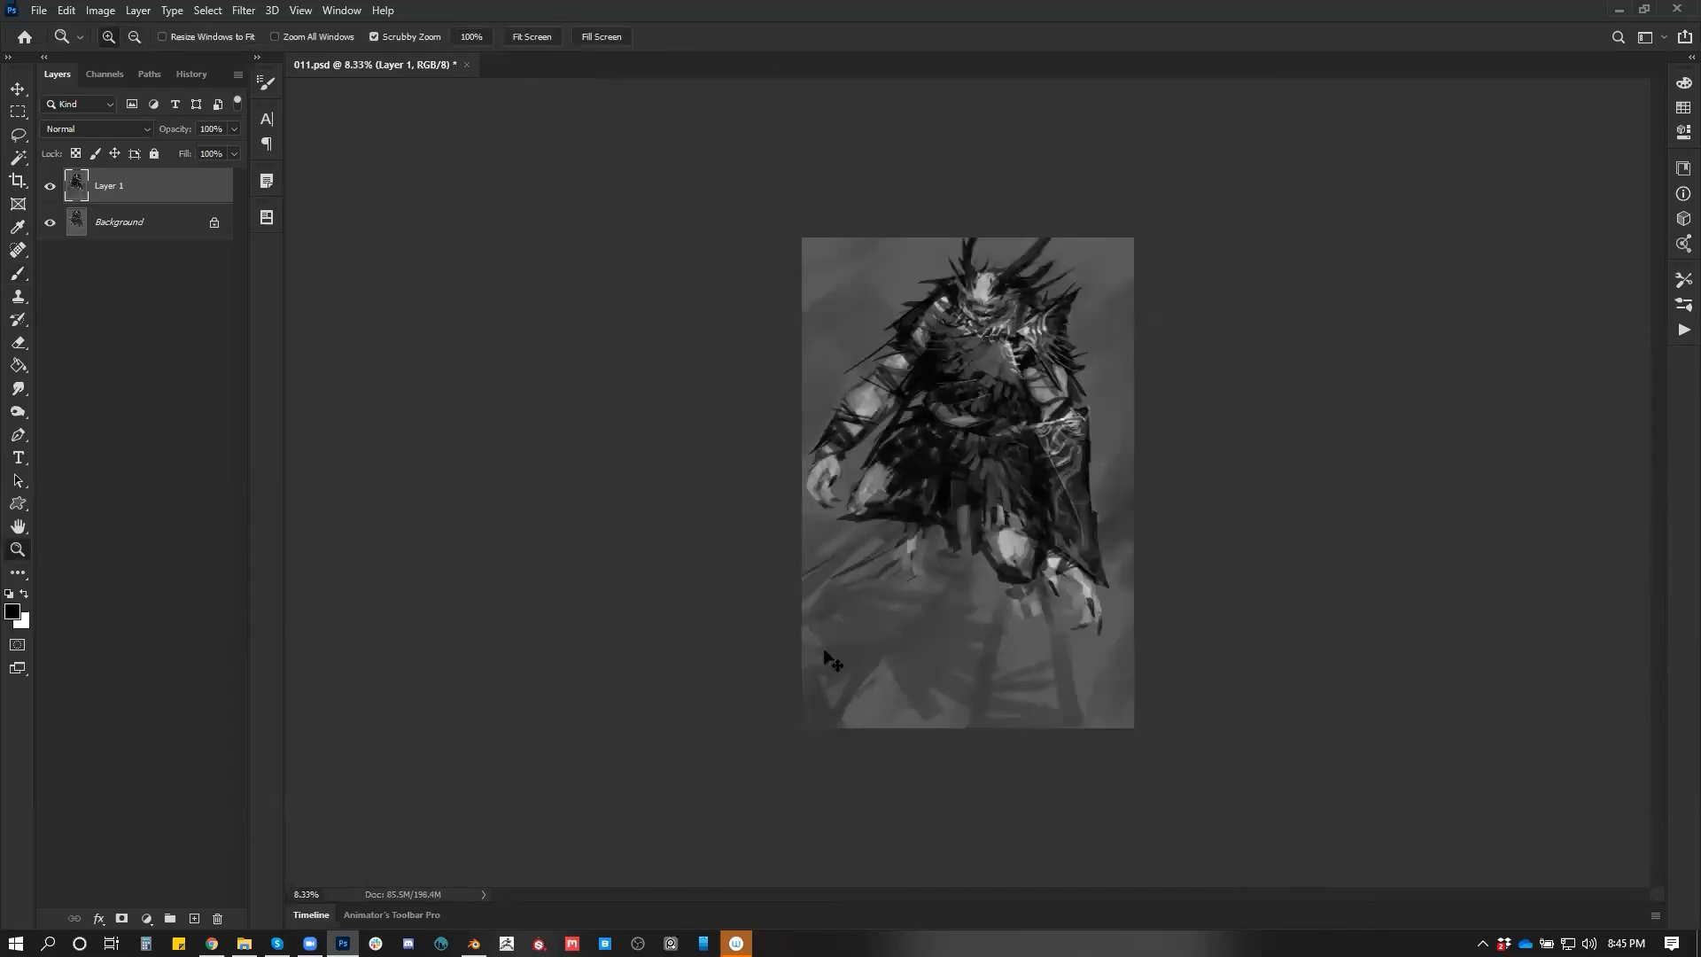
key(ctrl+shift+h)
key(ctrl+plus)
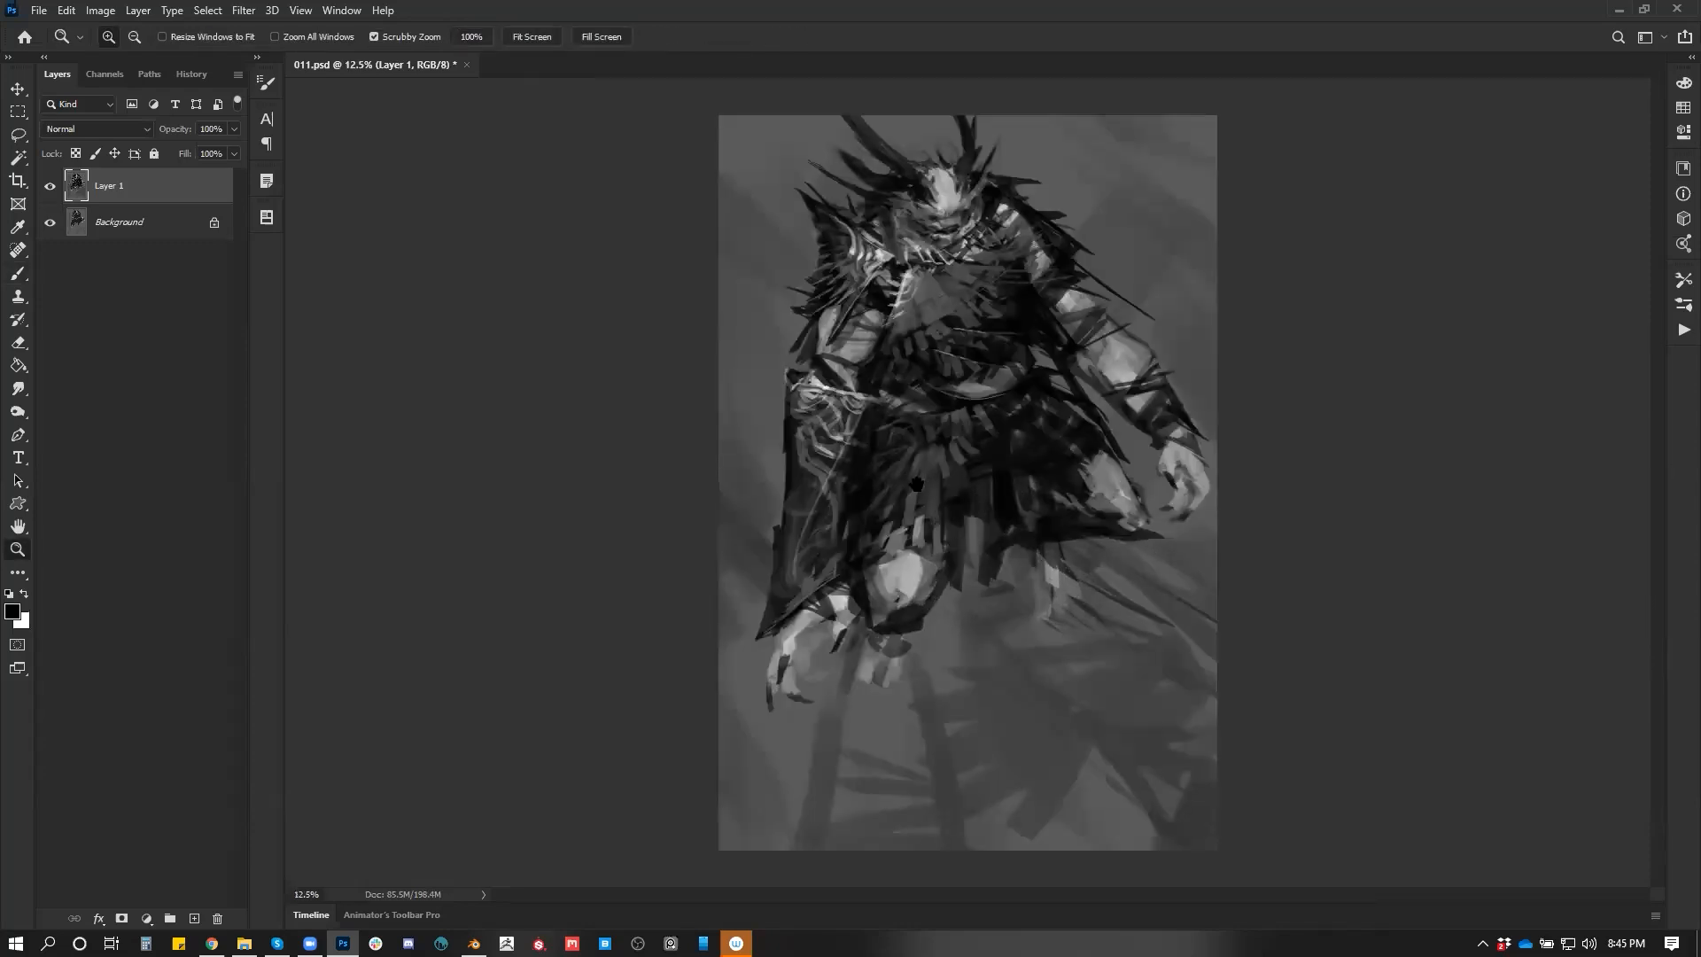
click(963, 312)
key(b)
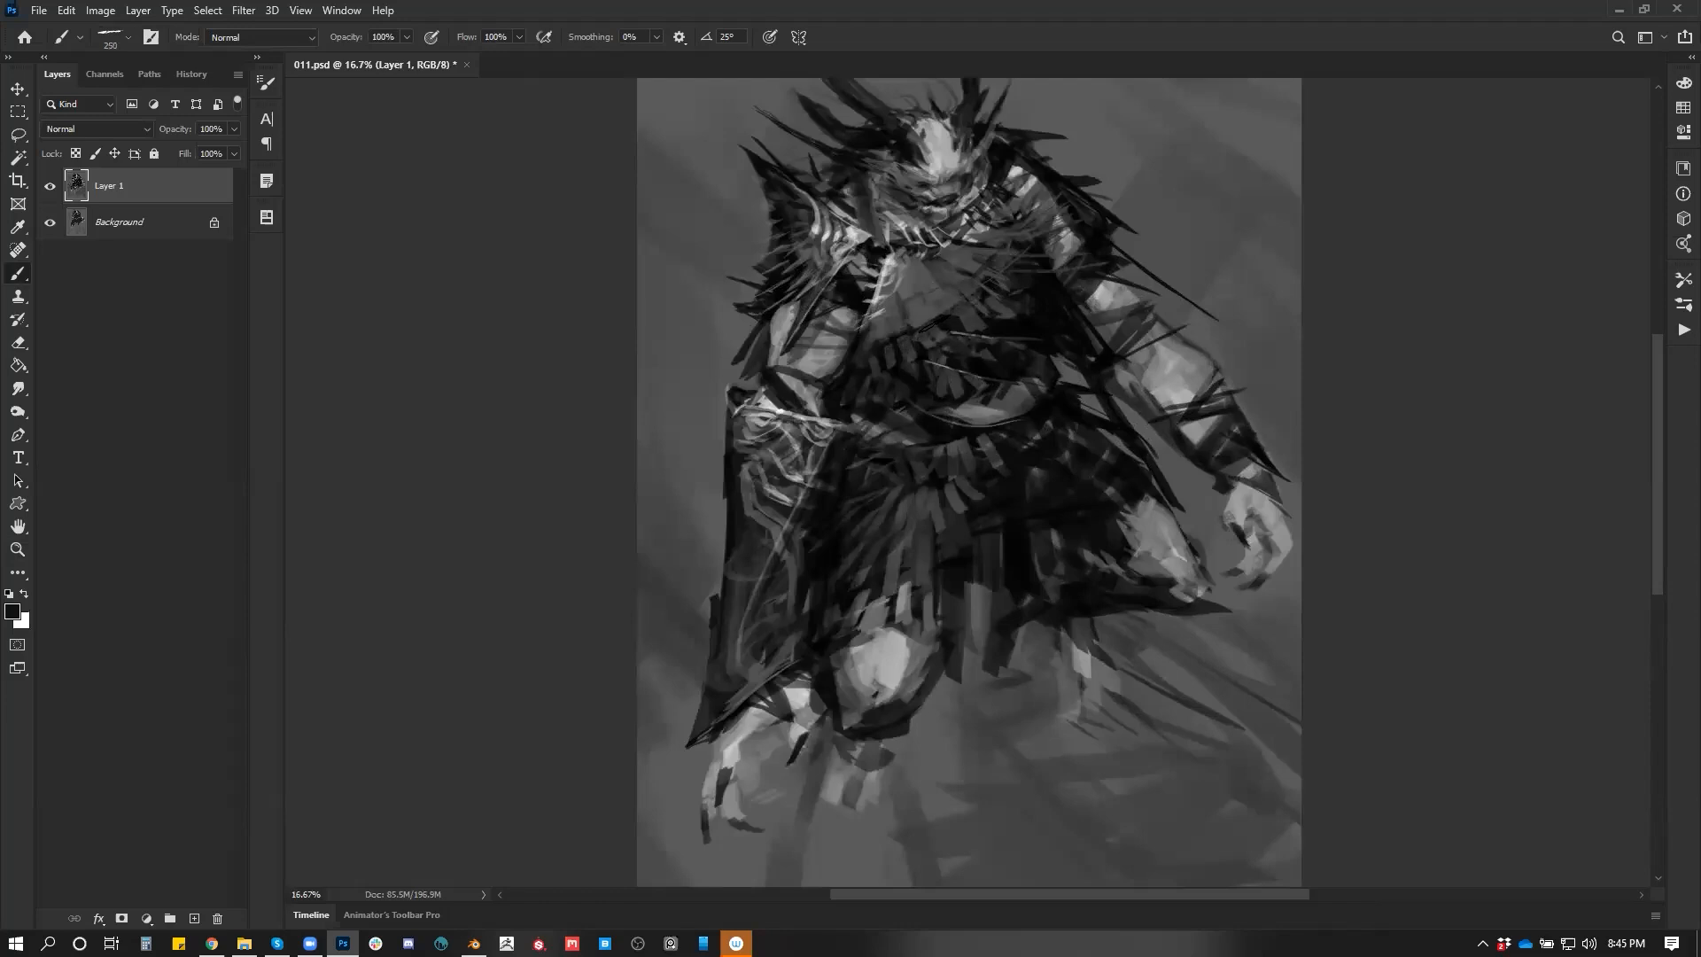
key(bracketleft)
key(bracketleft)
key(bracketleft)
key(bracketleft)
key(bracketleft)
key(bracketleft)
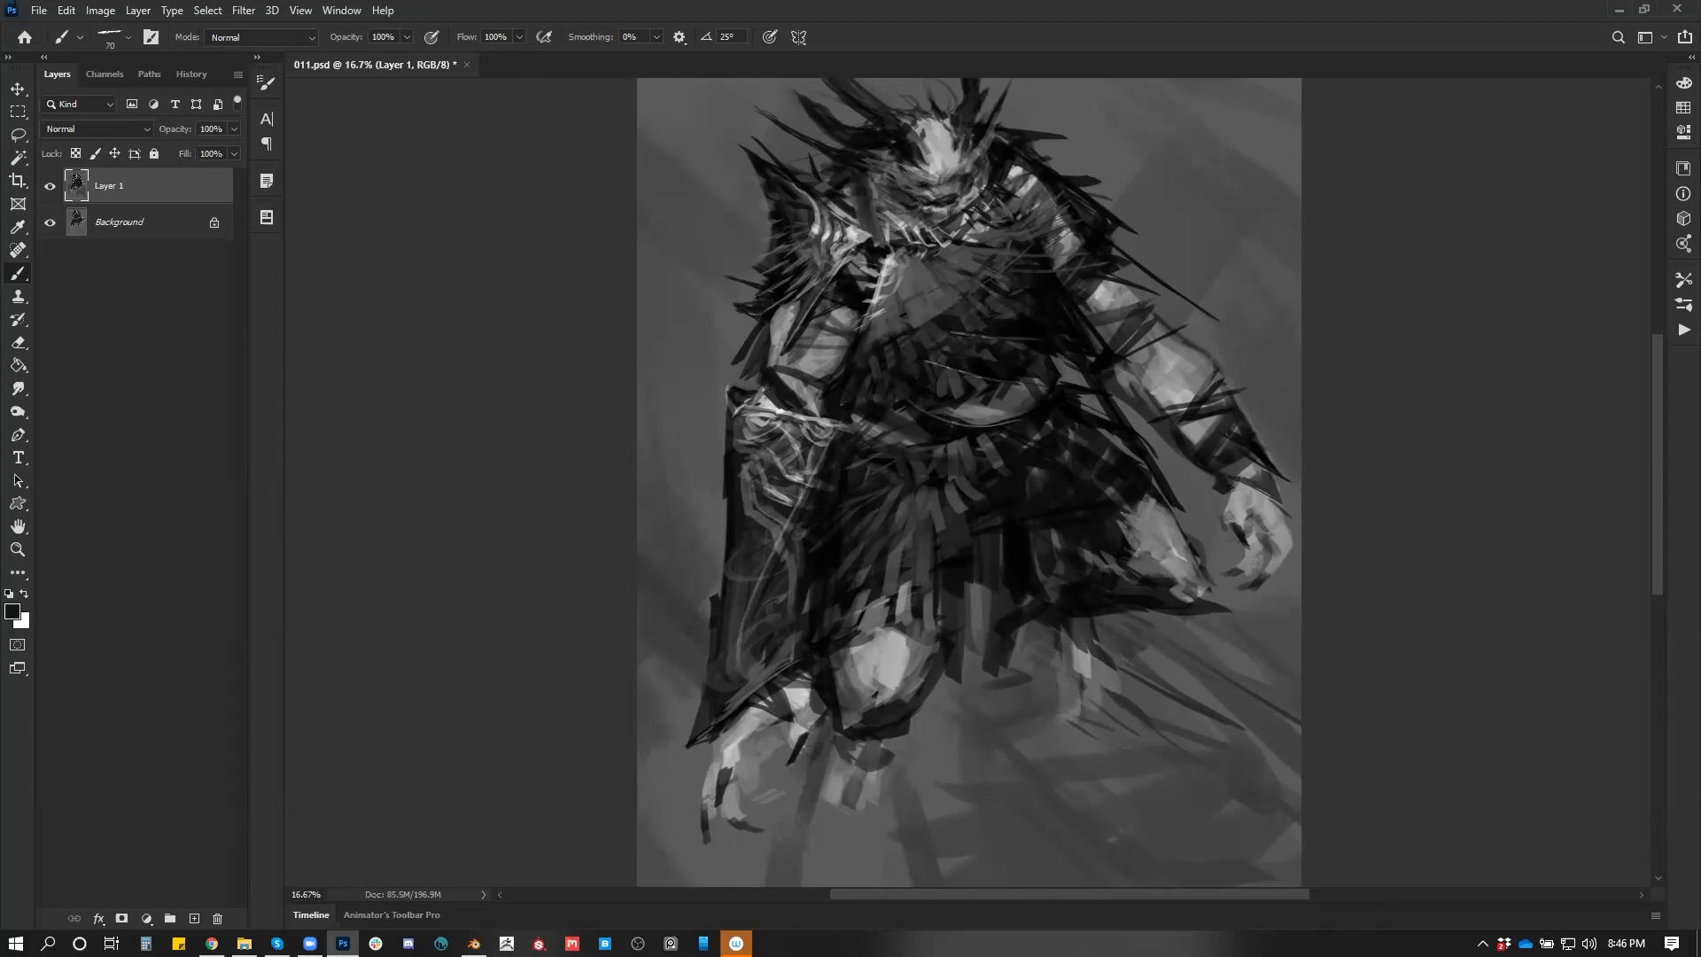
drag(866, 320, 902, 313)
Mirror the canvas and paint sampled light highlights on the chest plate's edge below the collar at brush size 45
key(z)
alt+click(893, 429)
alt+click(893, 429)
key(h)
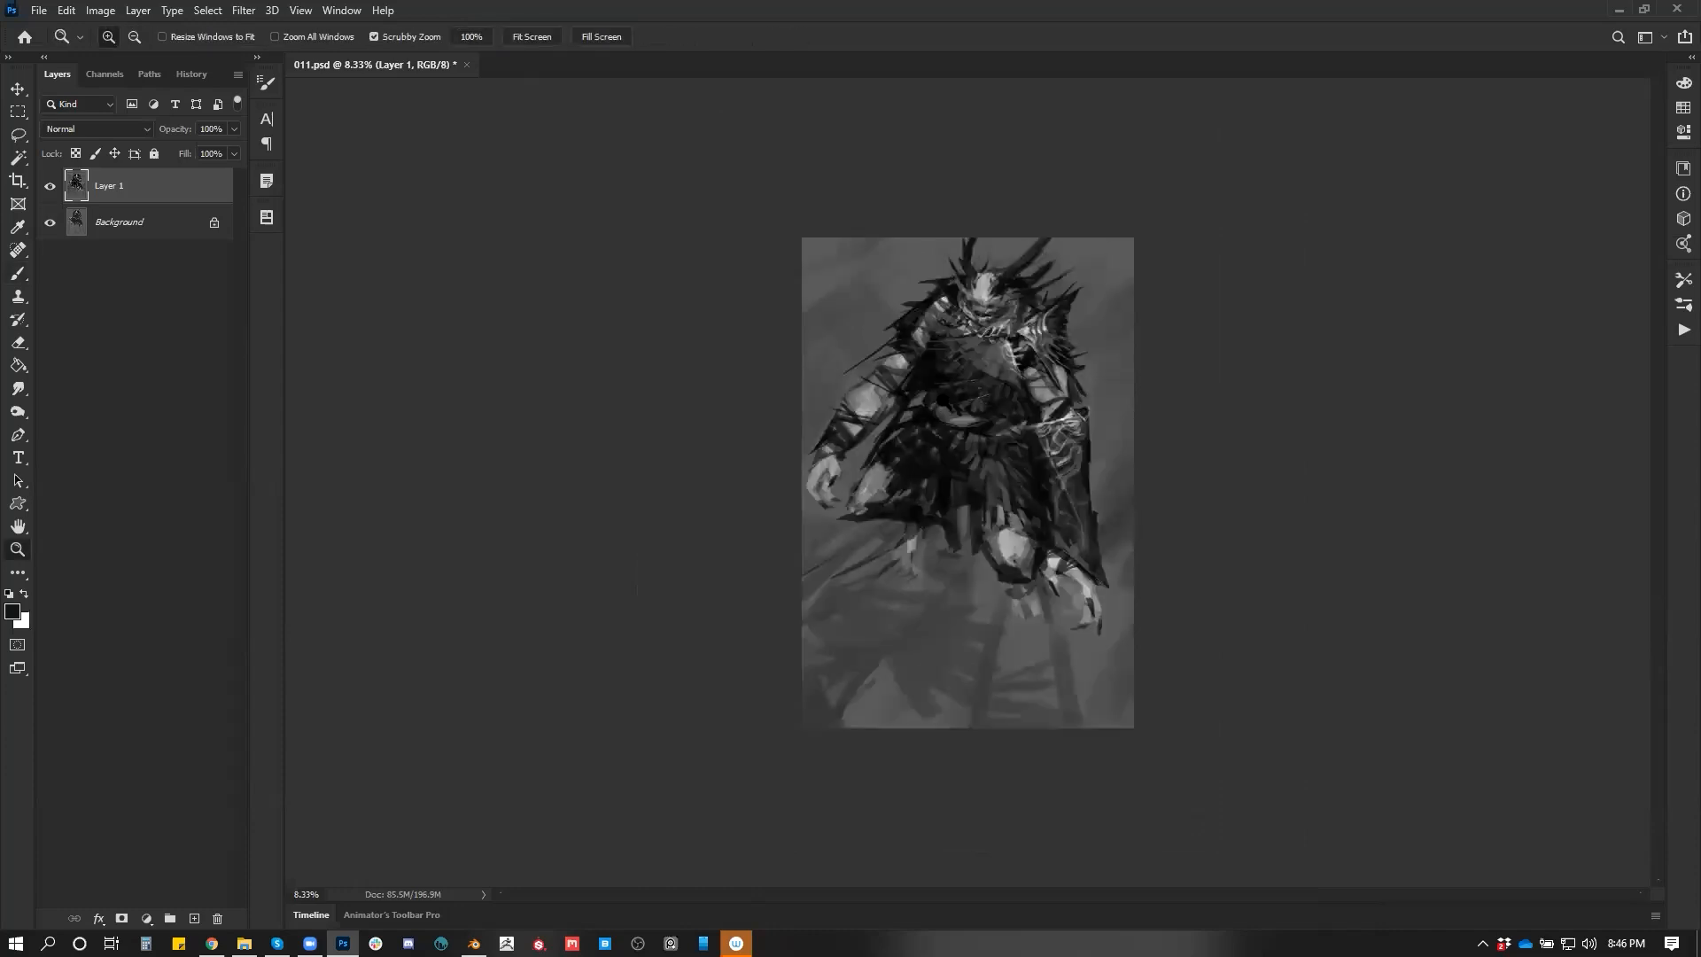
key(z)
click(955, 391)
click(954, 391)
drag(1062, 292, 941, 391)
click(941, 390)
alt+click(928, 315)
key(bracketleft)
key(bracketleft)
drag(885, 301, 891, 326)
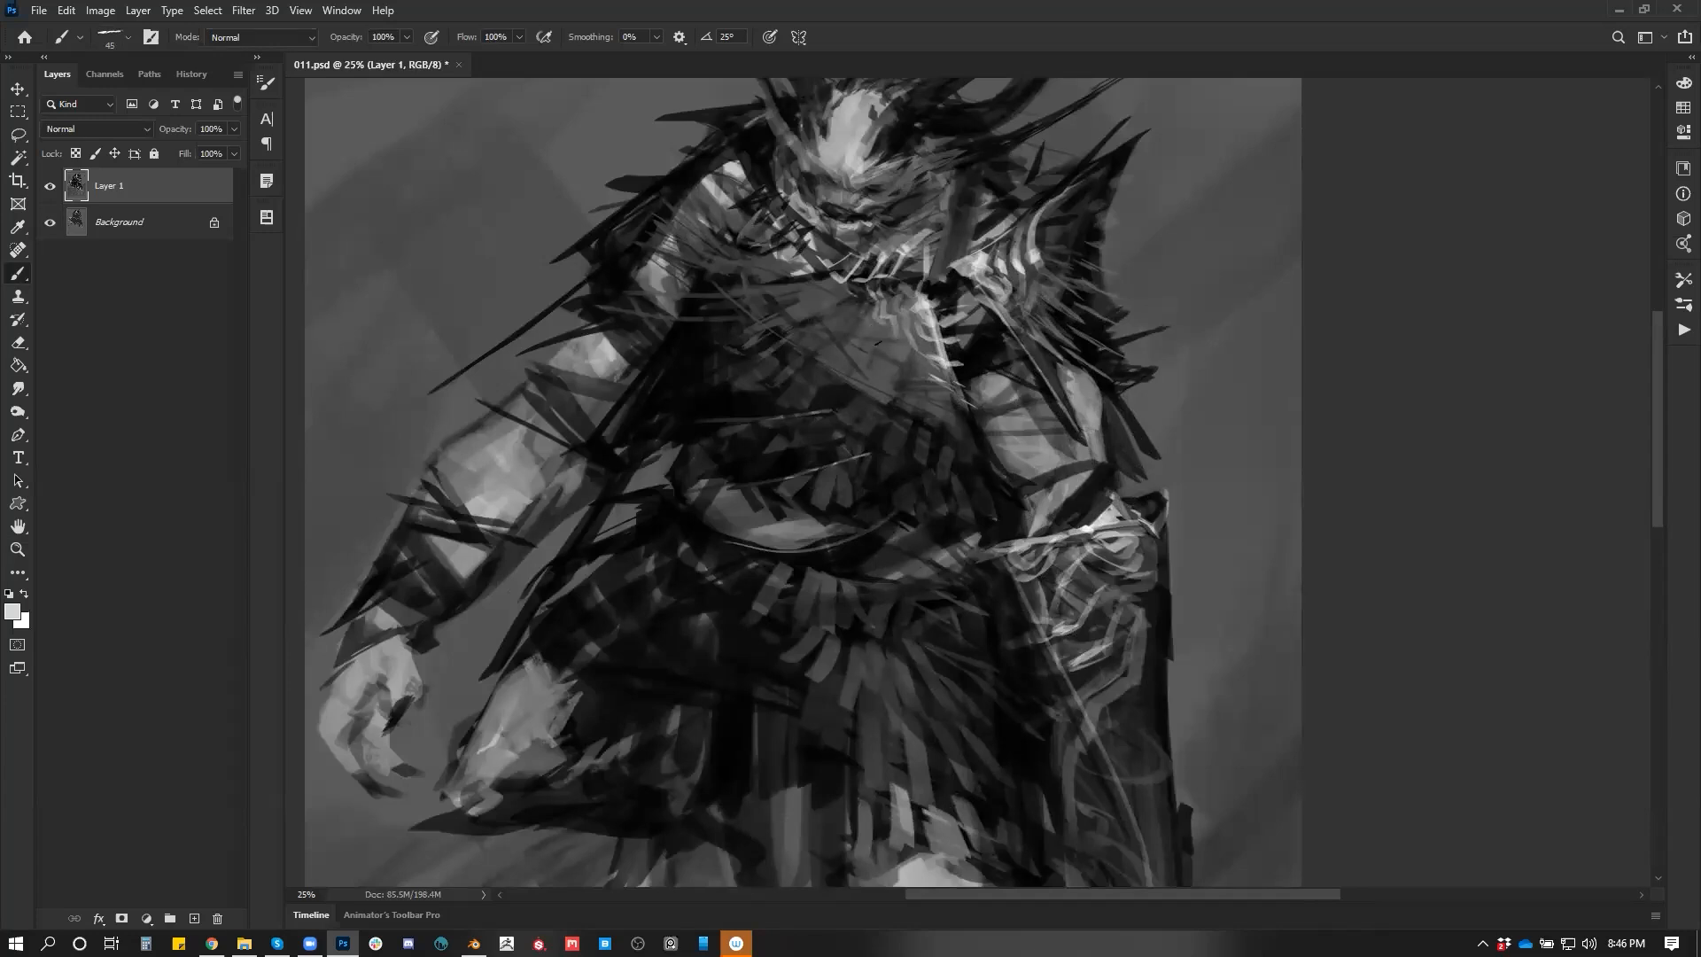
Mirror the canvas horizontally and review the chest highlights against the whole figure
key(z)
alt+click(871, 448)
alt+click(897, 441)
key(ctrl+shift+h)
click(927, 299)
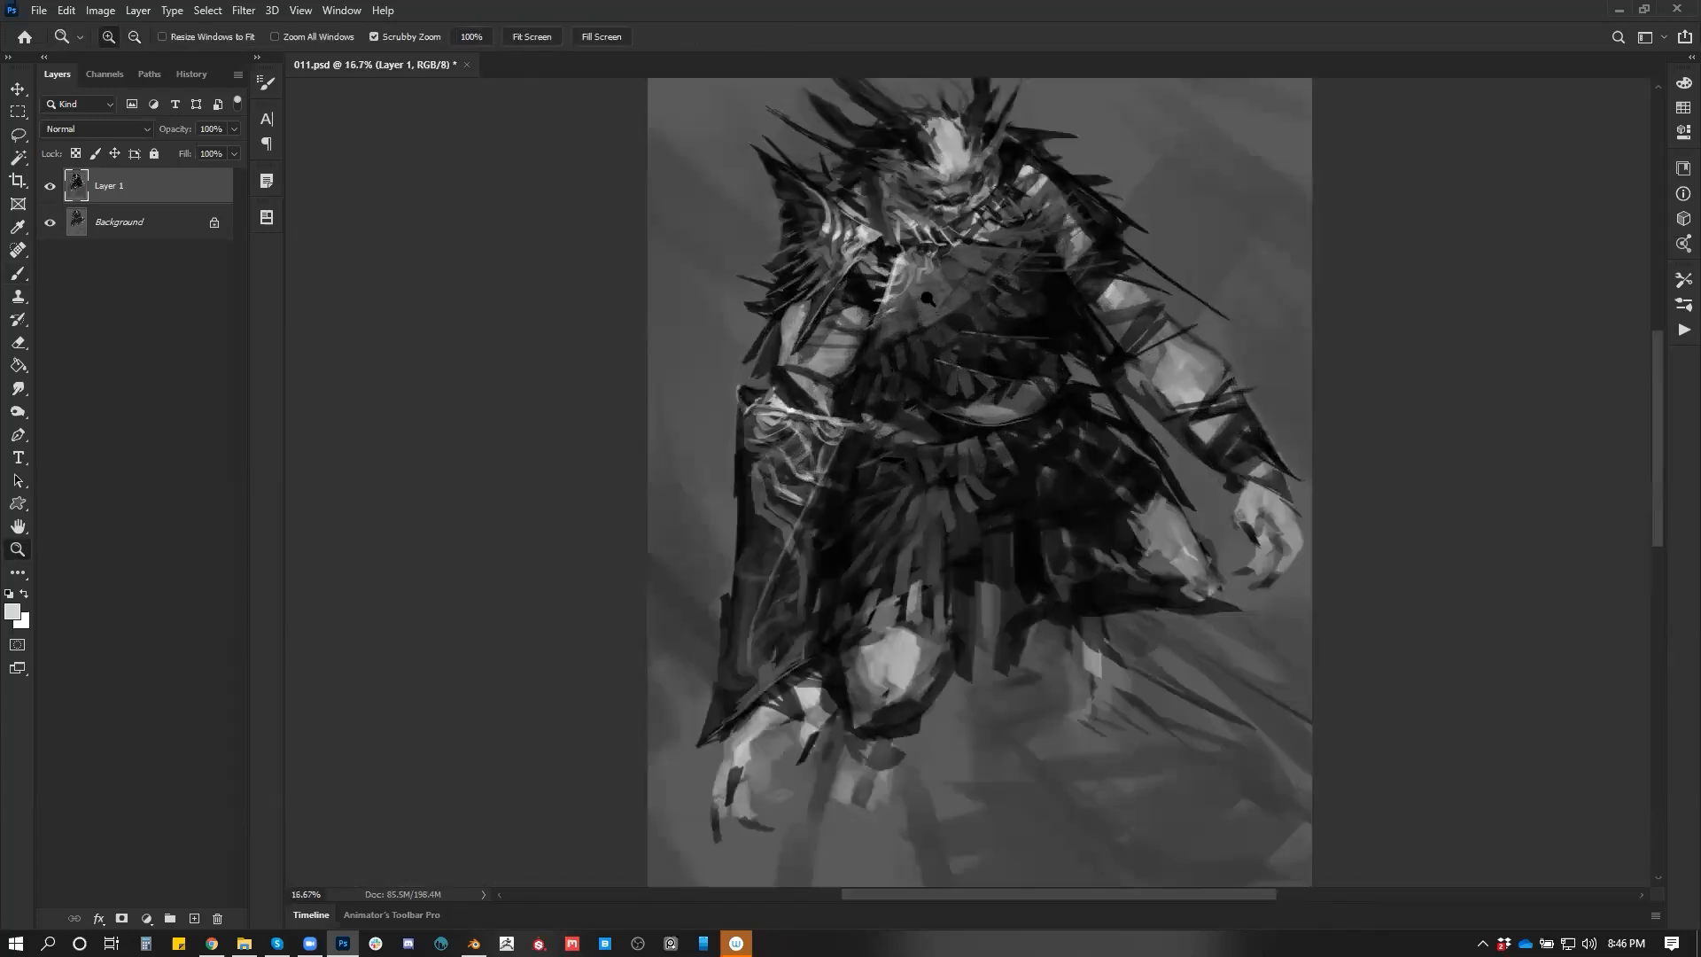
Paint sampled mid-grey strokes over the chest plate's edge below the collar at brush size 50
click(927, 315)
key(b)
key(d)
alt+click(906, 248)
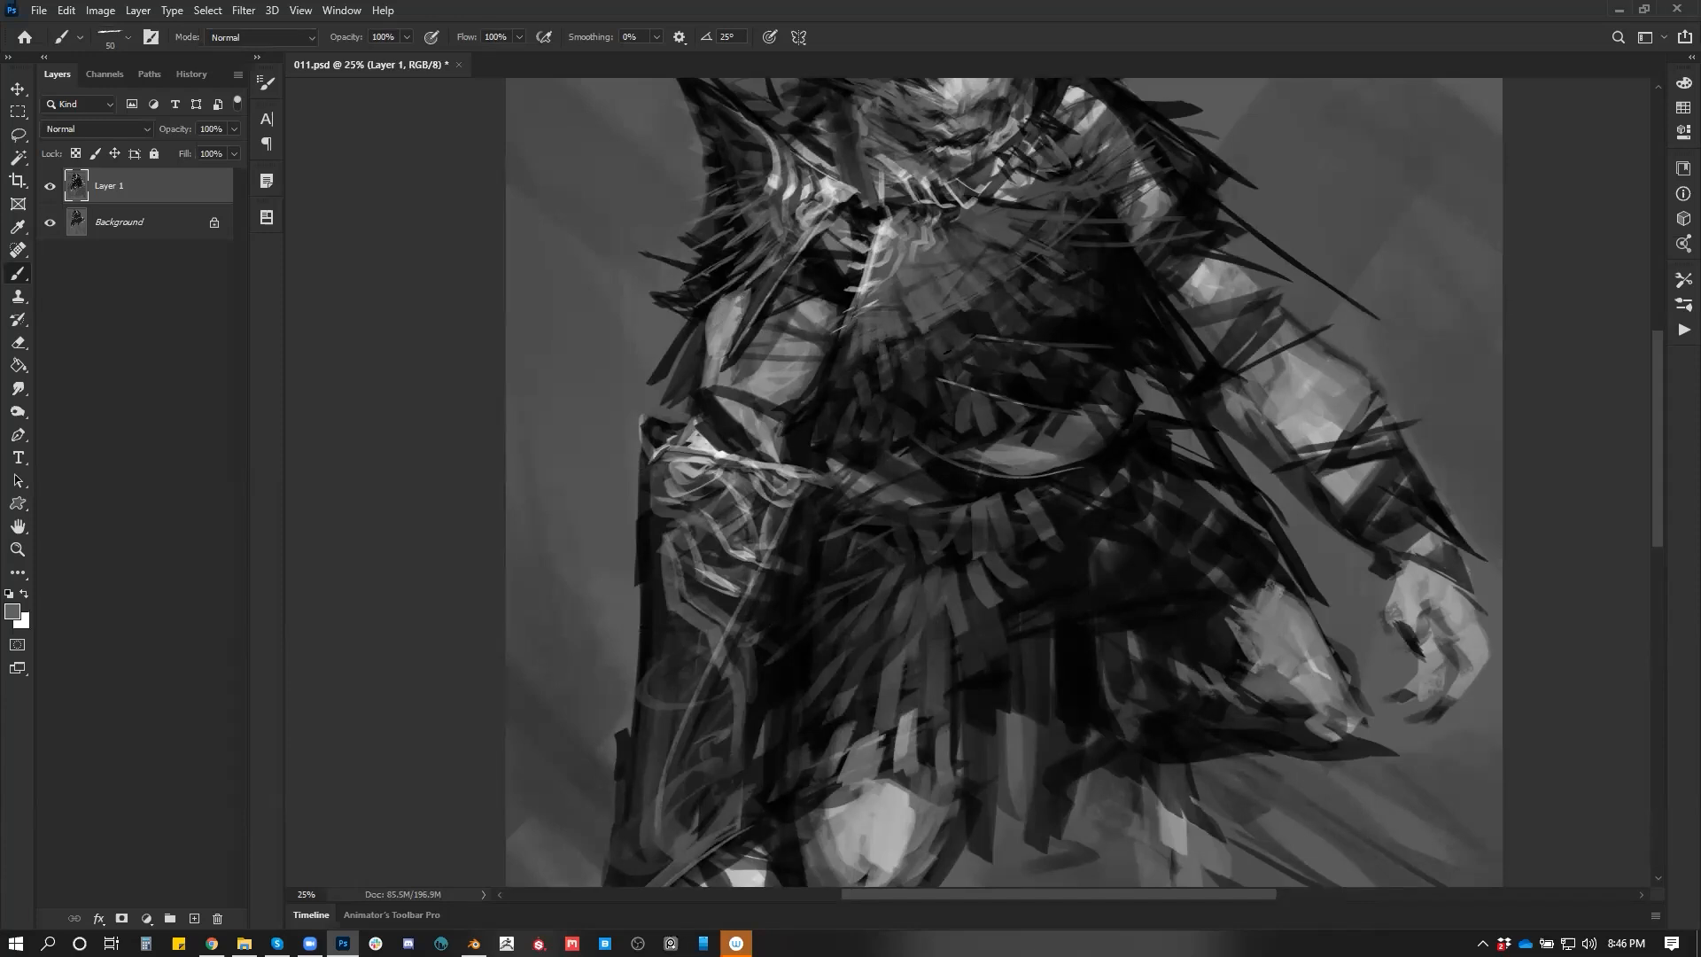
key(z)
alt+click(971, 396)
alt+click(1008, 395)
alt+click(1041, 393)
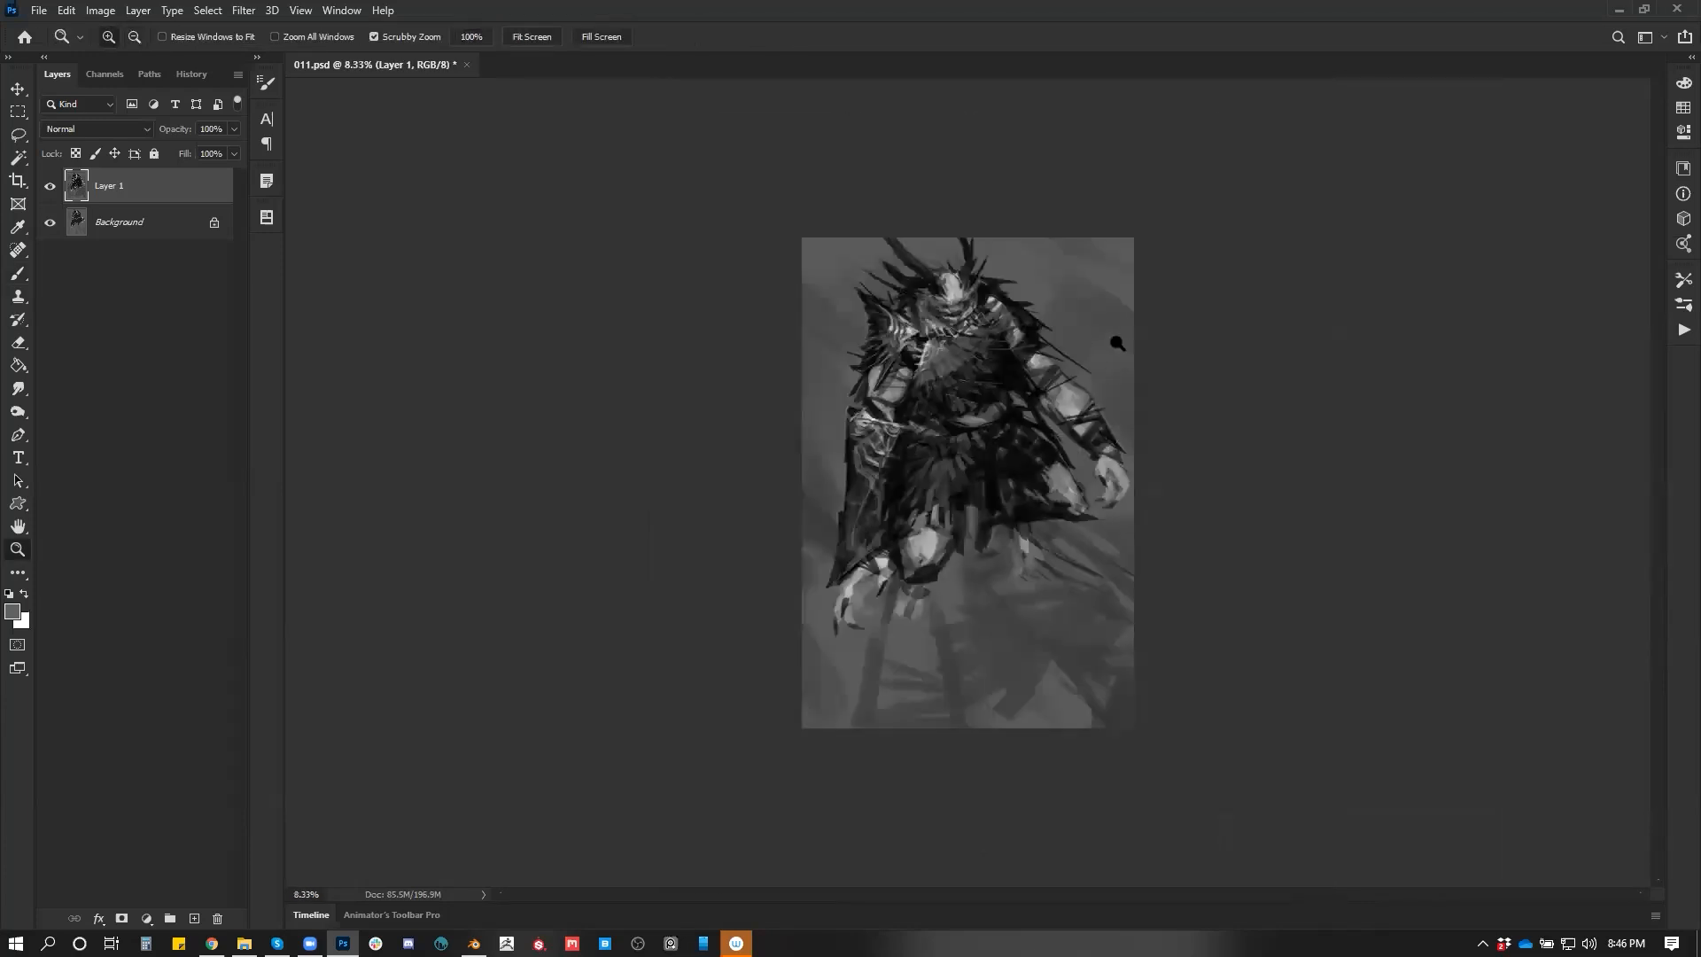
Mirror the canvas and paint sampled grey strokes fanning out over the chest at brush size 70
key(ctrl+shift+h)
click(990, 401)
click(989, 405)
click(986, 406)
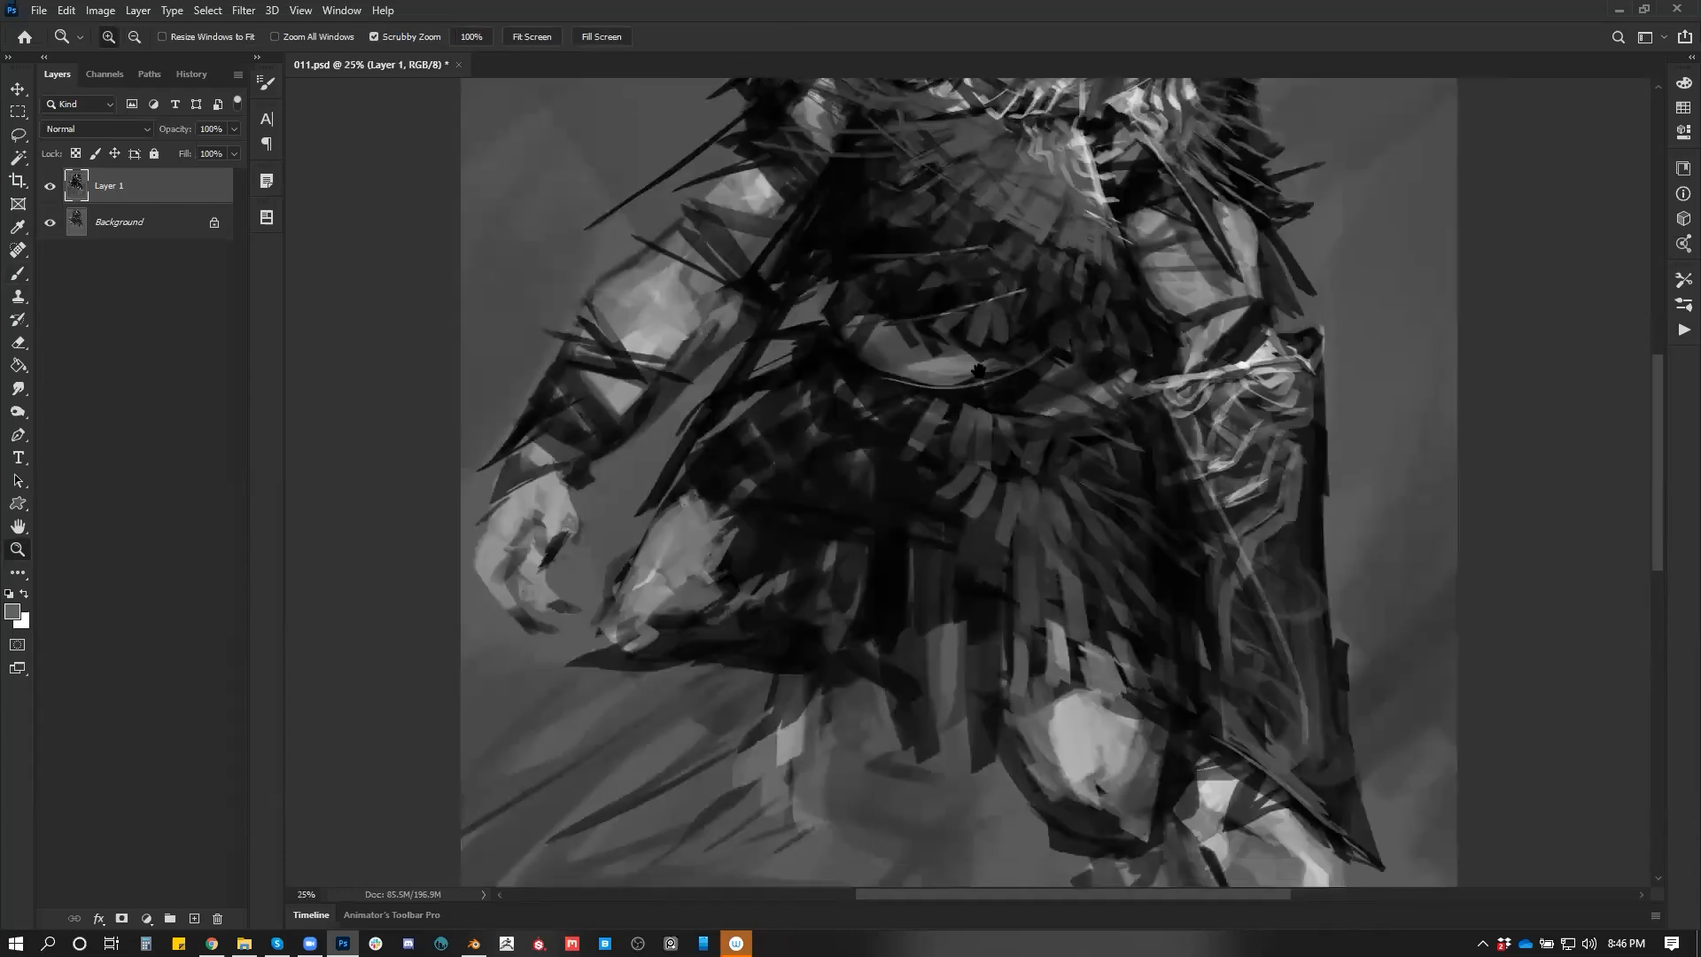
drag(959, 369, 807, 467)
key(b)
drag(902, 359, 839, 449)
alt+click(867, 332)
alt+click(813, 435)
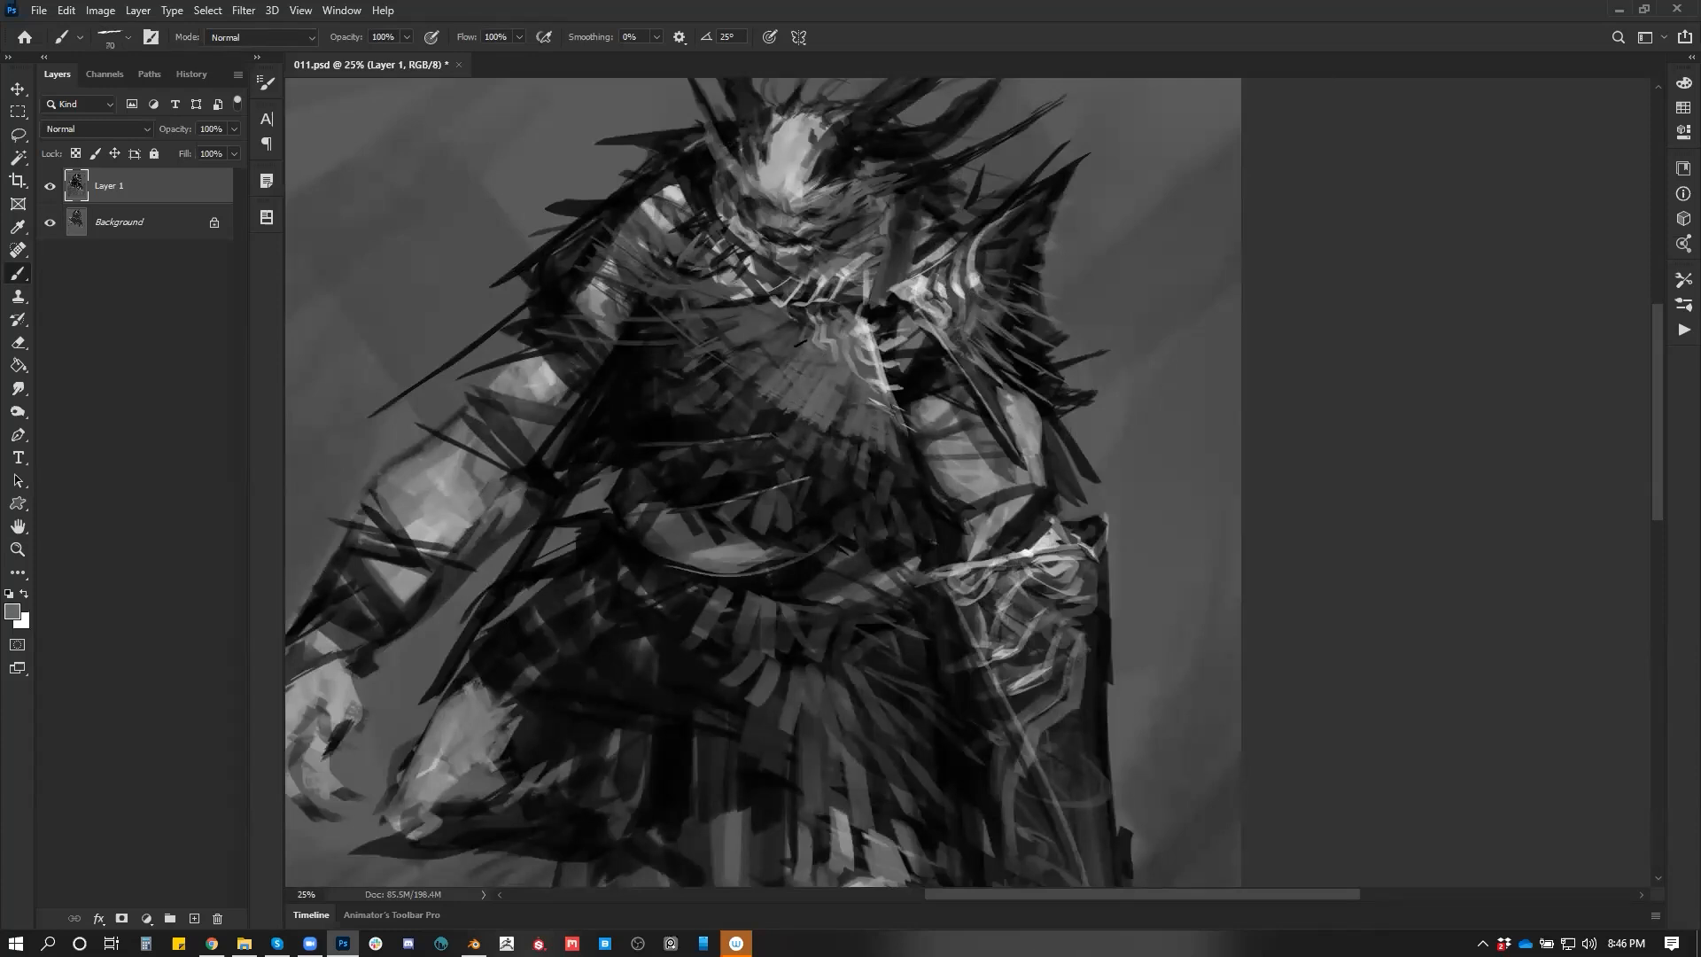
drag(795, 348, 747, 388)
Review the whole figure, sample the light chest tone, and break up the plate's bright edge with black accents at brush size 45
key(z)
alt+click(811, 517)
alt+click(811, 517)
alt+click(811, 516)
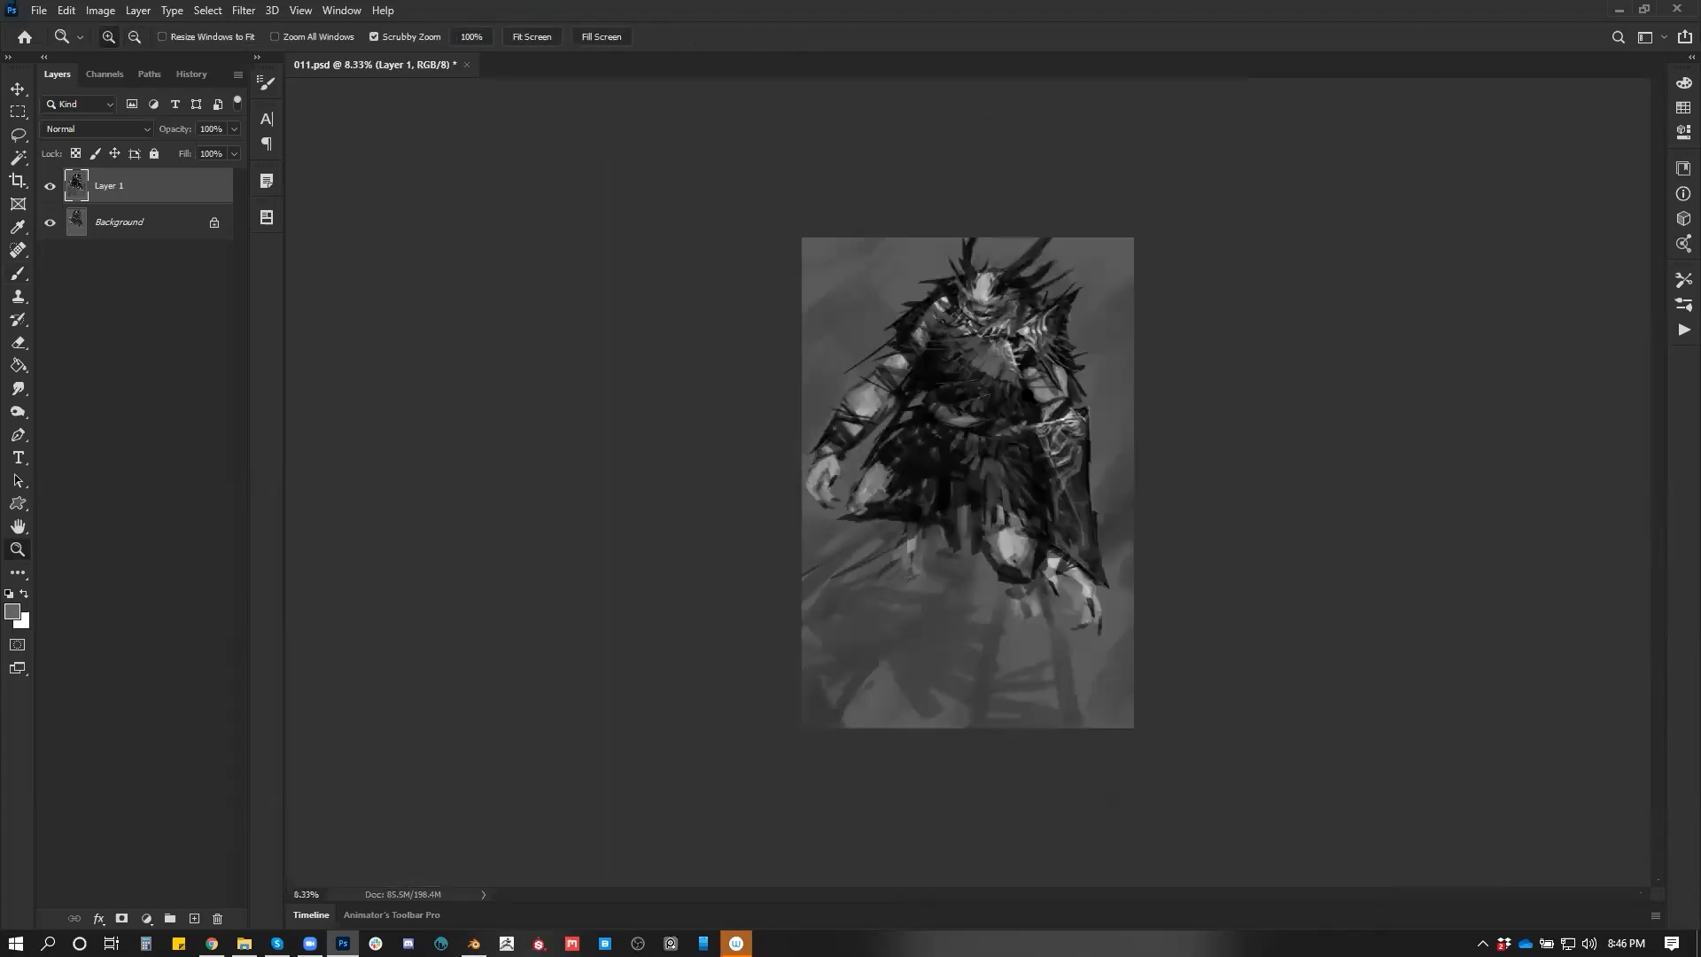
click(1034, 387)
click(1034, 387)
click(1034, 387)
drag(1007, 298, 903, 510)
key(b)
alt+click(906, 429)
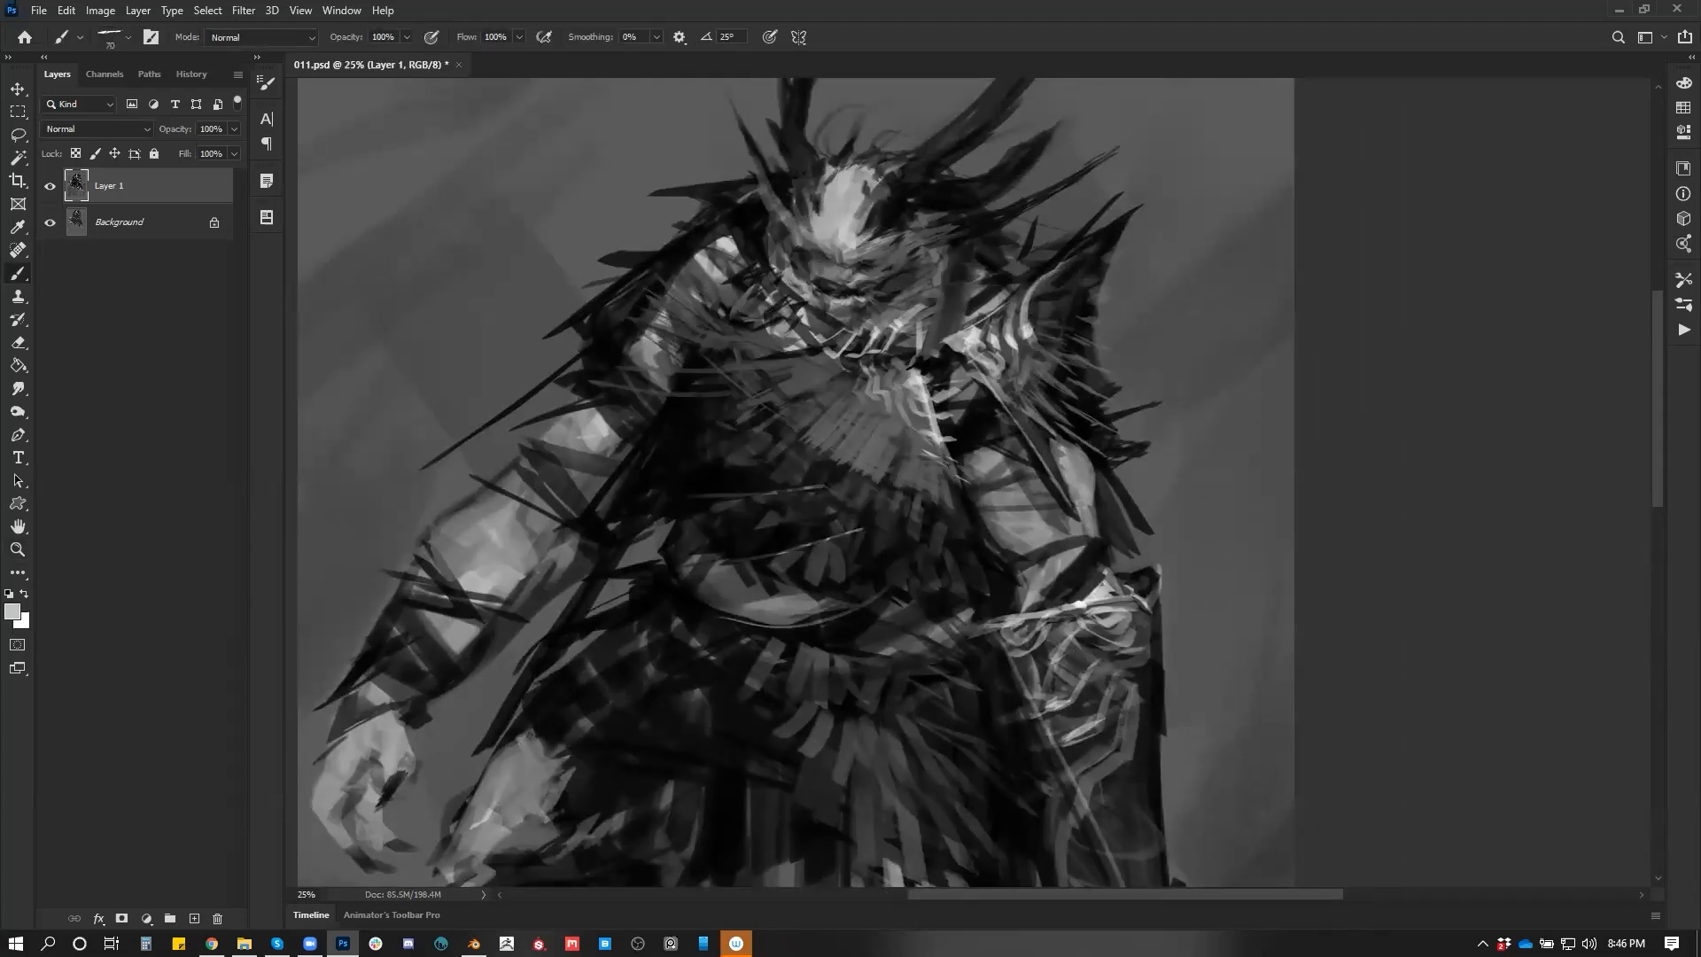
key(d)
drag(914, 362, 907, 389)
drag(905, 441, 945, 416)
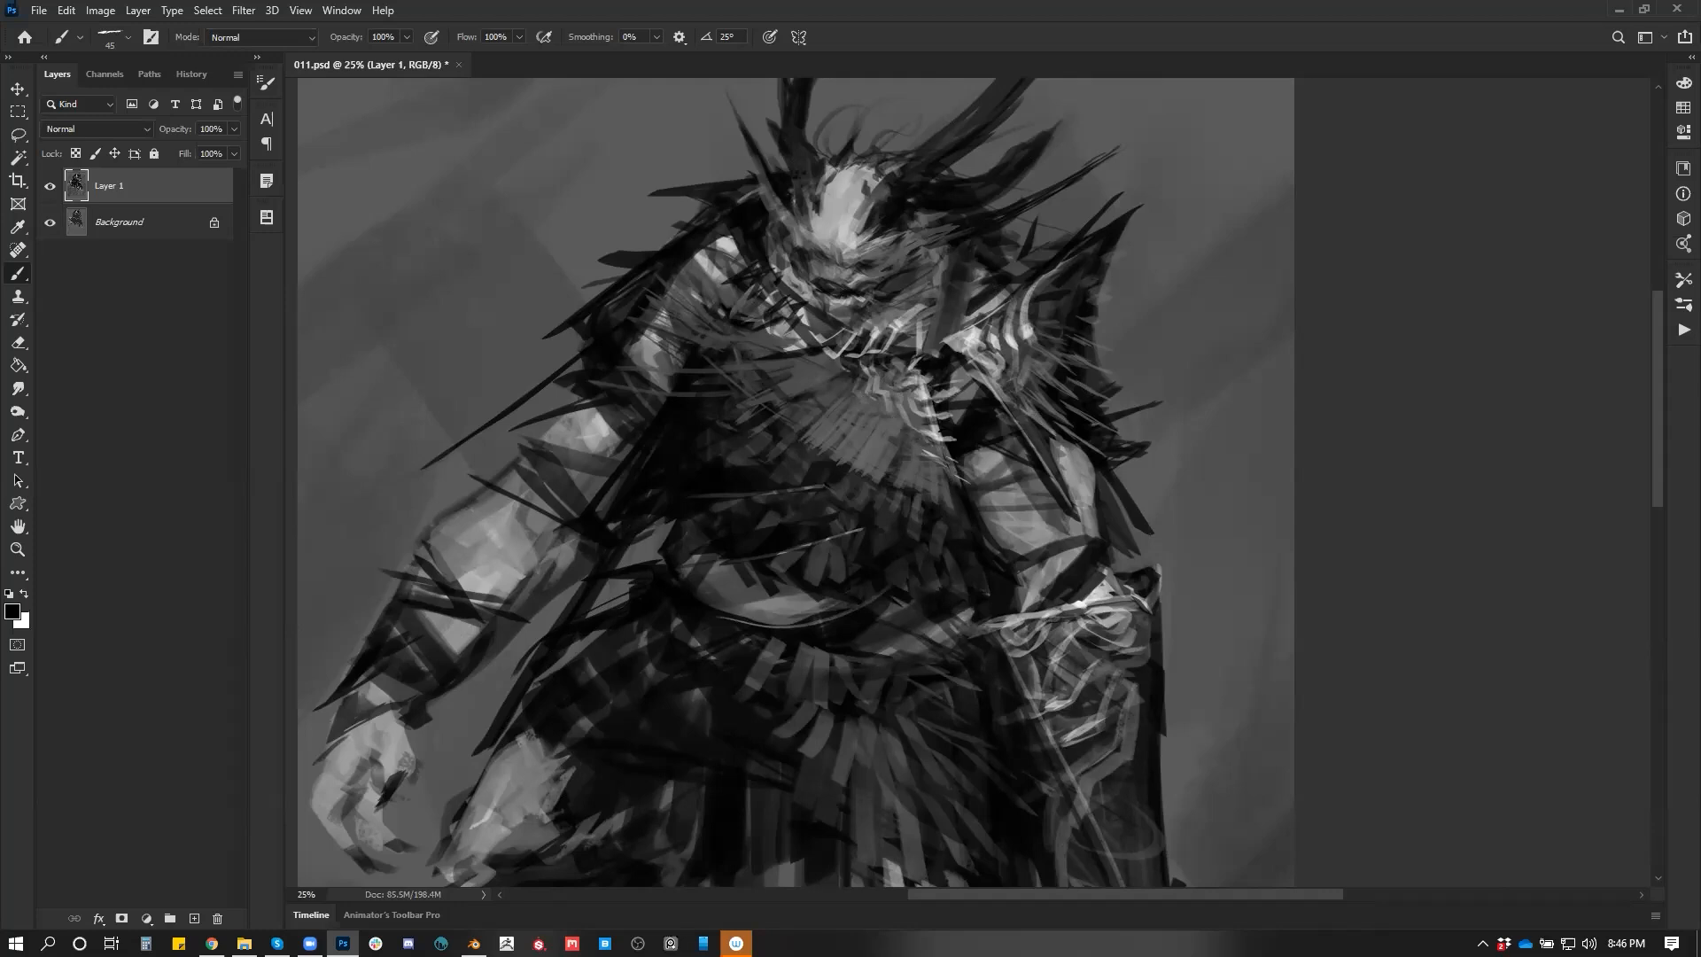
Mirror the canvas and paint white, rib-like highlights along the chest edge beside the armpit at brush size 35
key(z)
alt+click(934, 458)
alt+click(926, 469)
key(F2)
click(893, 276)
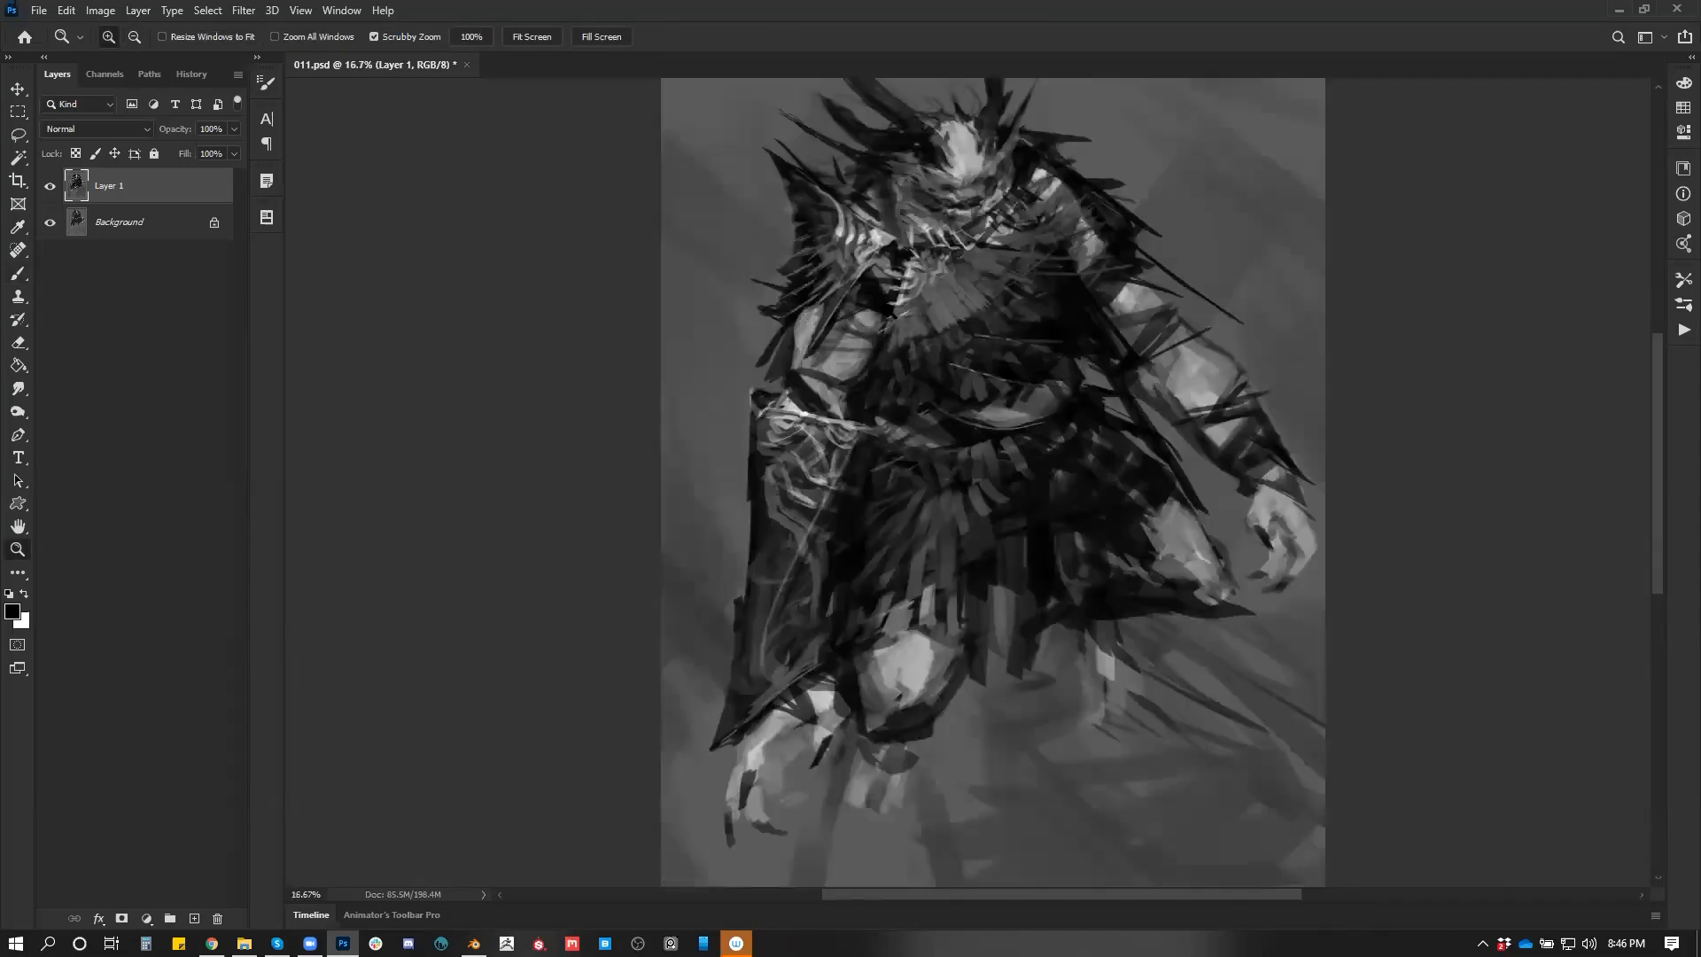
click(893, 276)
click(913, 276)
key(b)
key(x)
key([)
mouse_move(848, 324)
mouse_down()
mouse_move(885, 328)
mouse_move(872, 349)
mouse_up()
mouse_move(854, 357)
mouse_down()
mouse_move(876, 354)
mouse_move(865, 384)
mouse_up()
drag(817, 390, 859, 409)
Mirror the canvas and sharpen the white rib highlights on the chest edge at brush size 30
key(z)
alt+click(921, 544)
alt+click(922, 544)
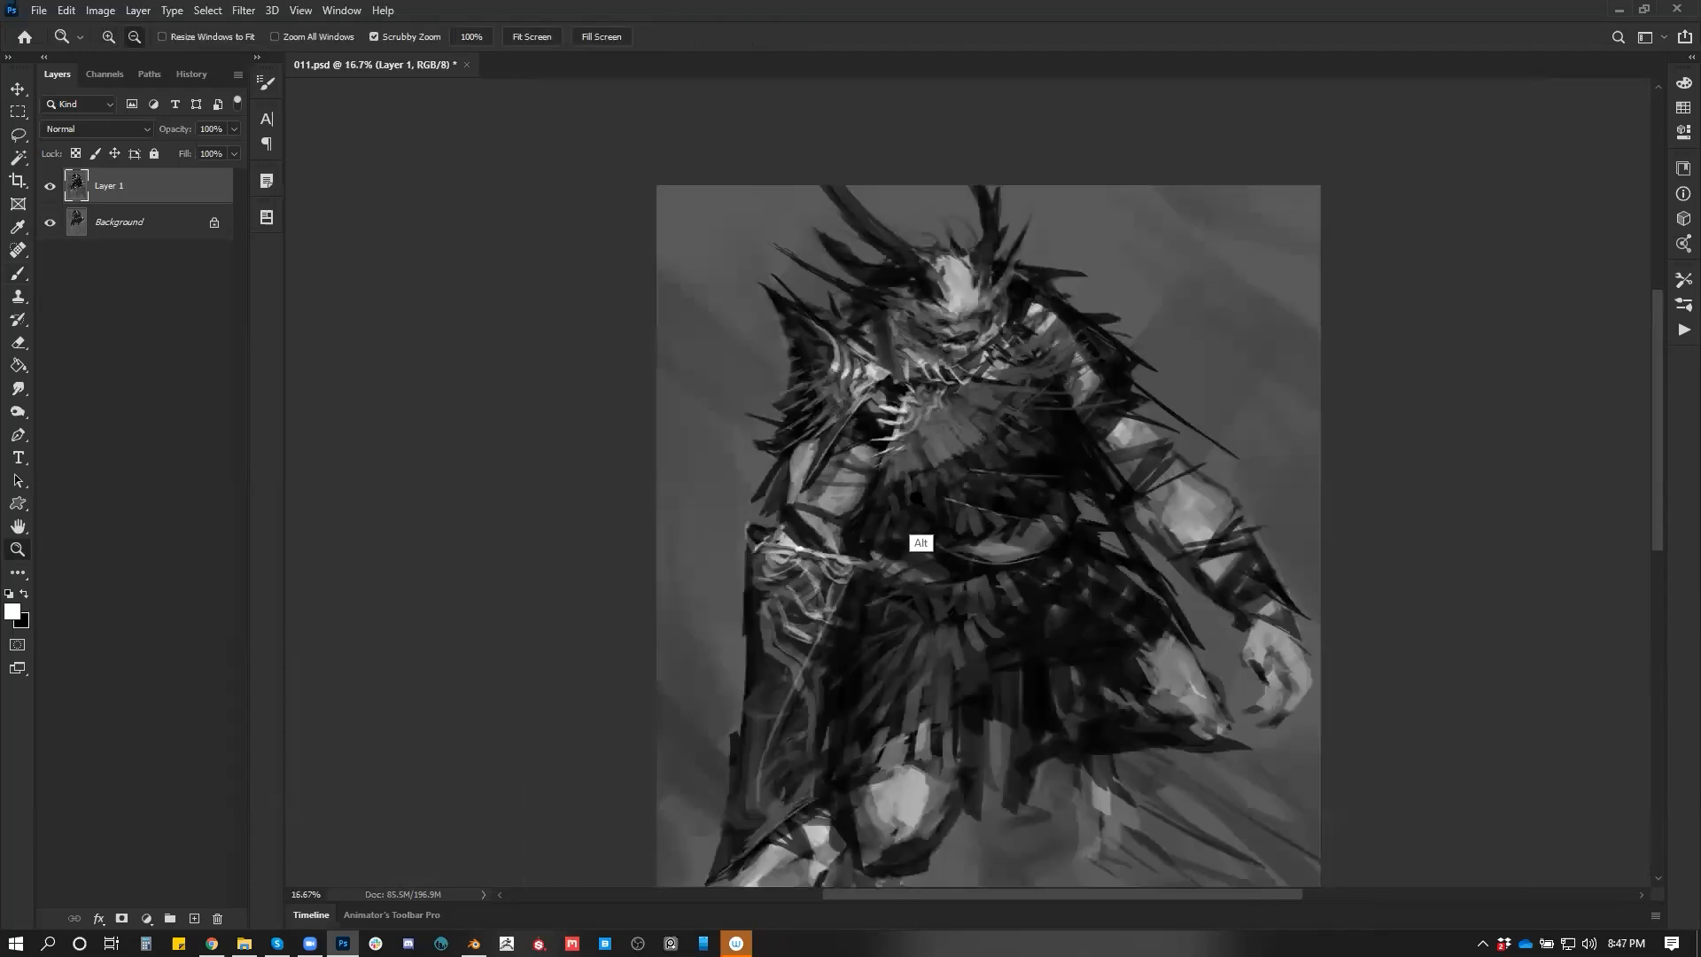
alt+click(918, 599)
key(ctrl+shift+h)
click(1024, 294)
click(1024, 294)
drag(1024, 294, 847, 426)
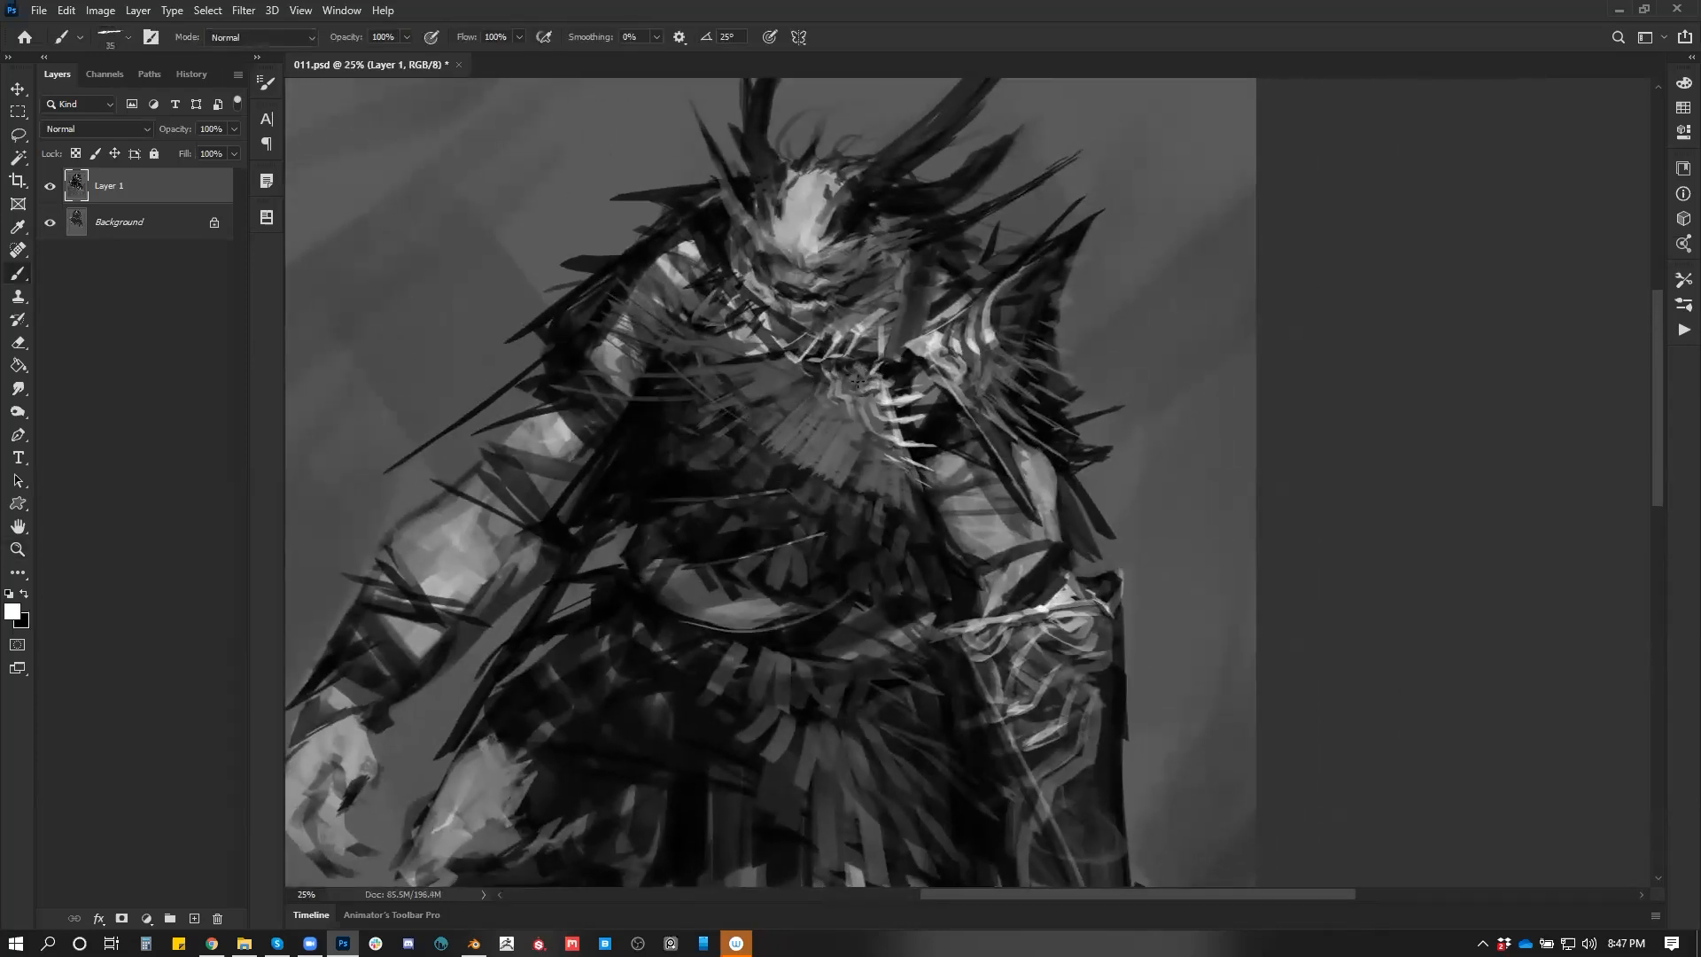
click(847, 426)
key(b)
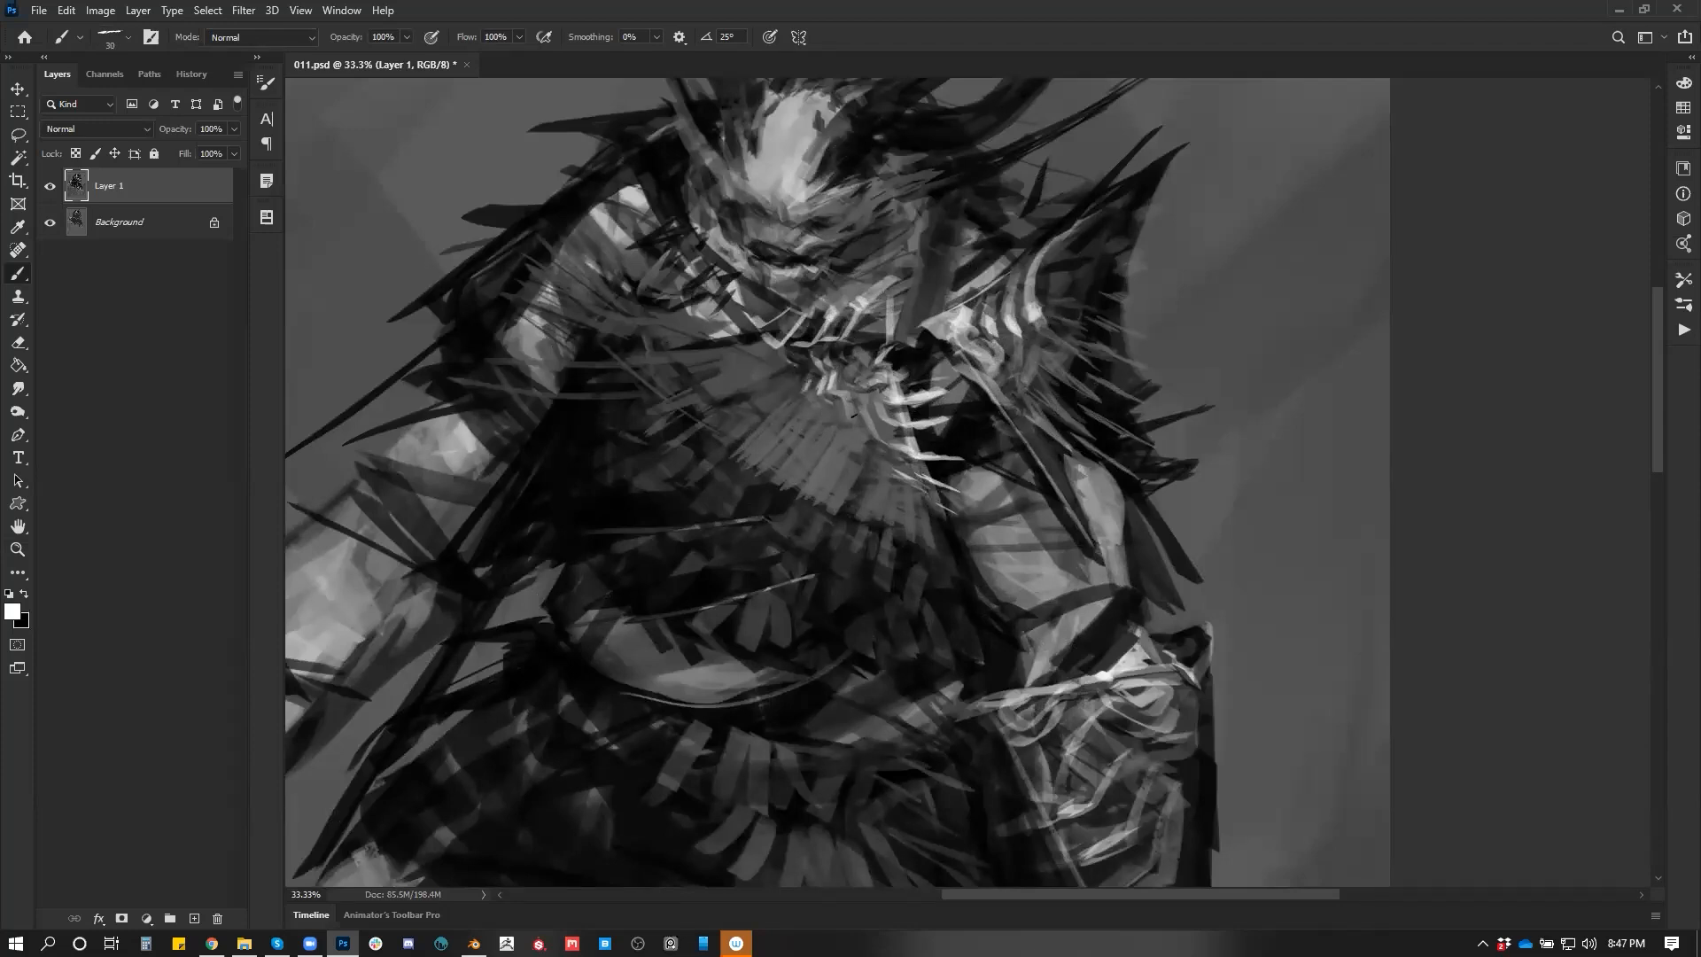
Switch to black and paint thin dark lines across the chest plate at brush size 30
key(x)
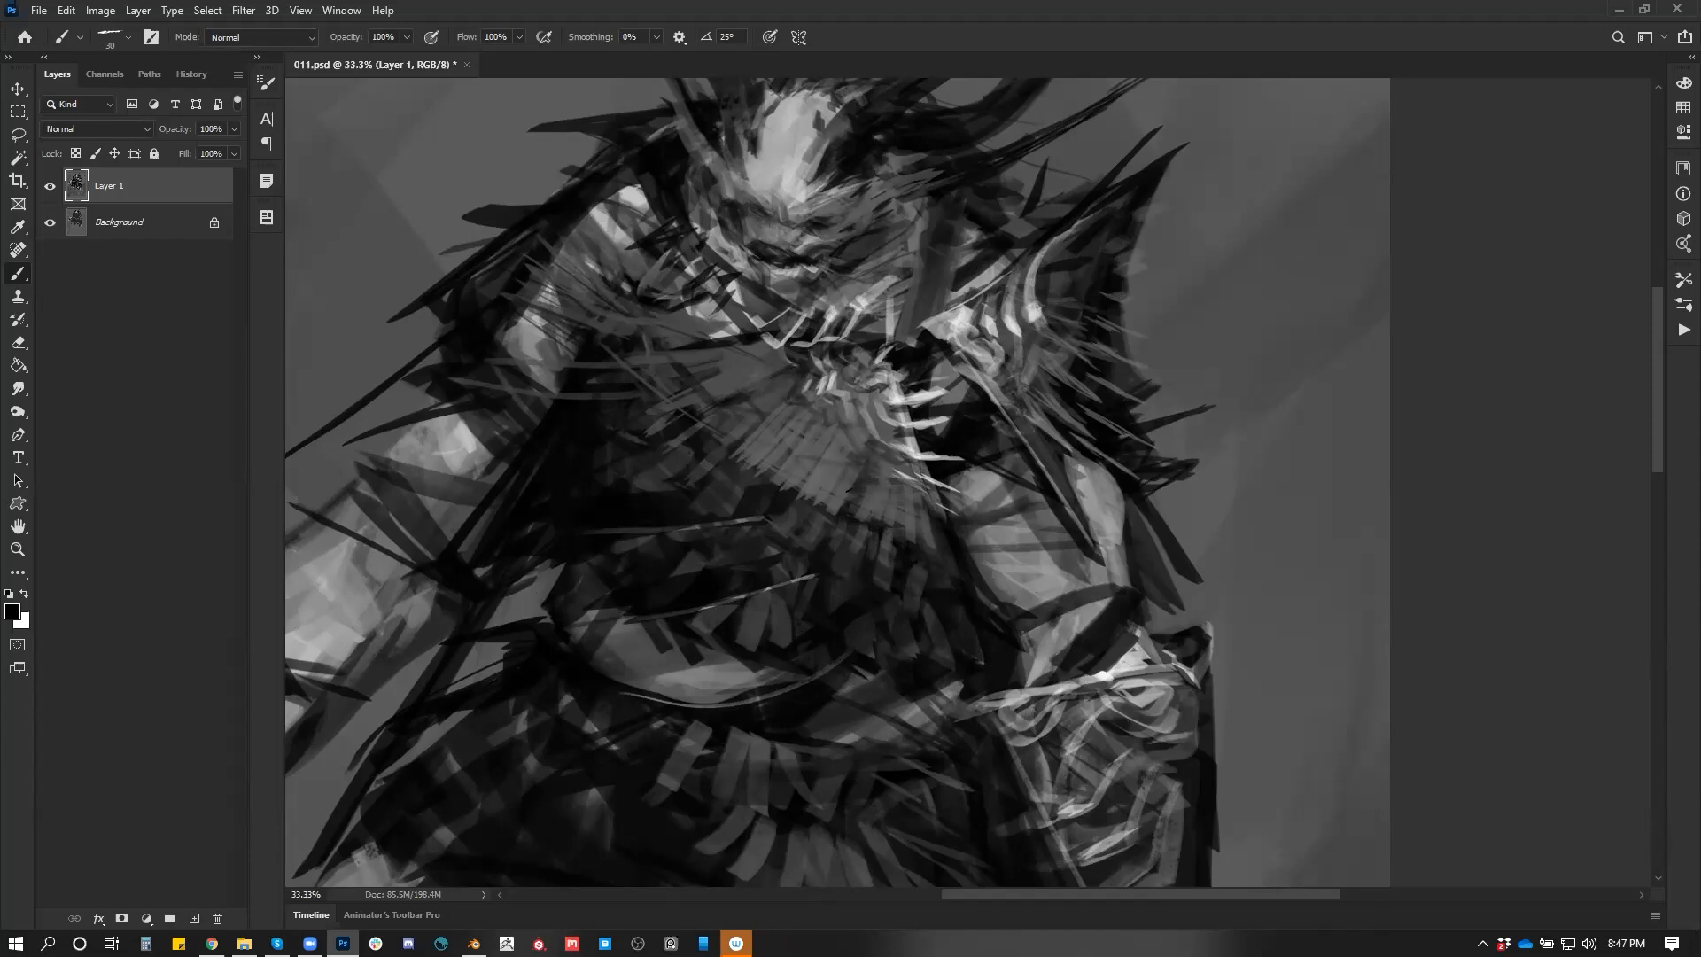
drag(841, 488, 798, 479)
drag(764, 403, 736, 415)
key(z)
alt+click(834, 492)
alt+click(834, 492)
alt+click(831, 496)
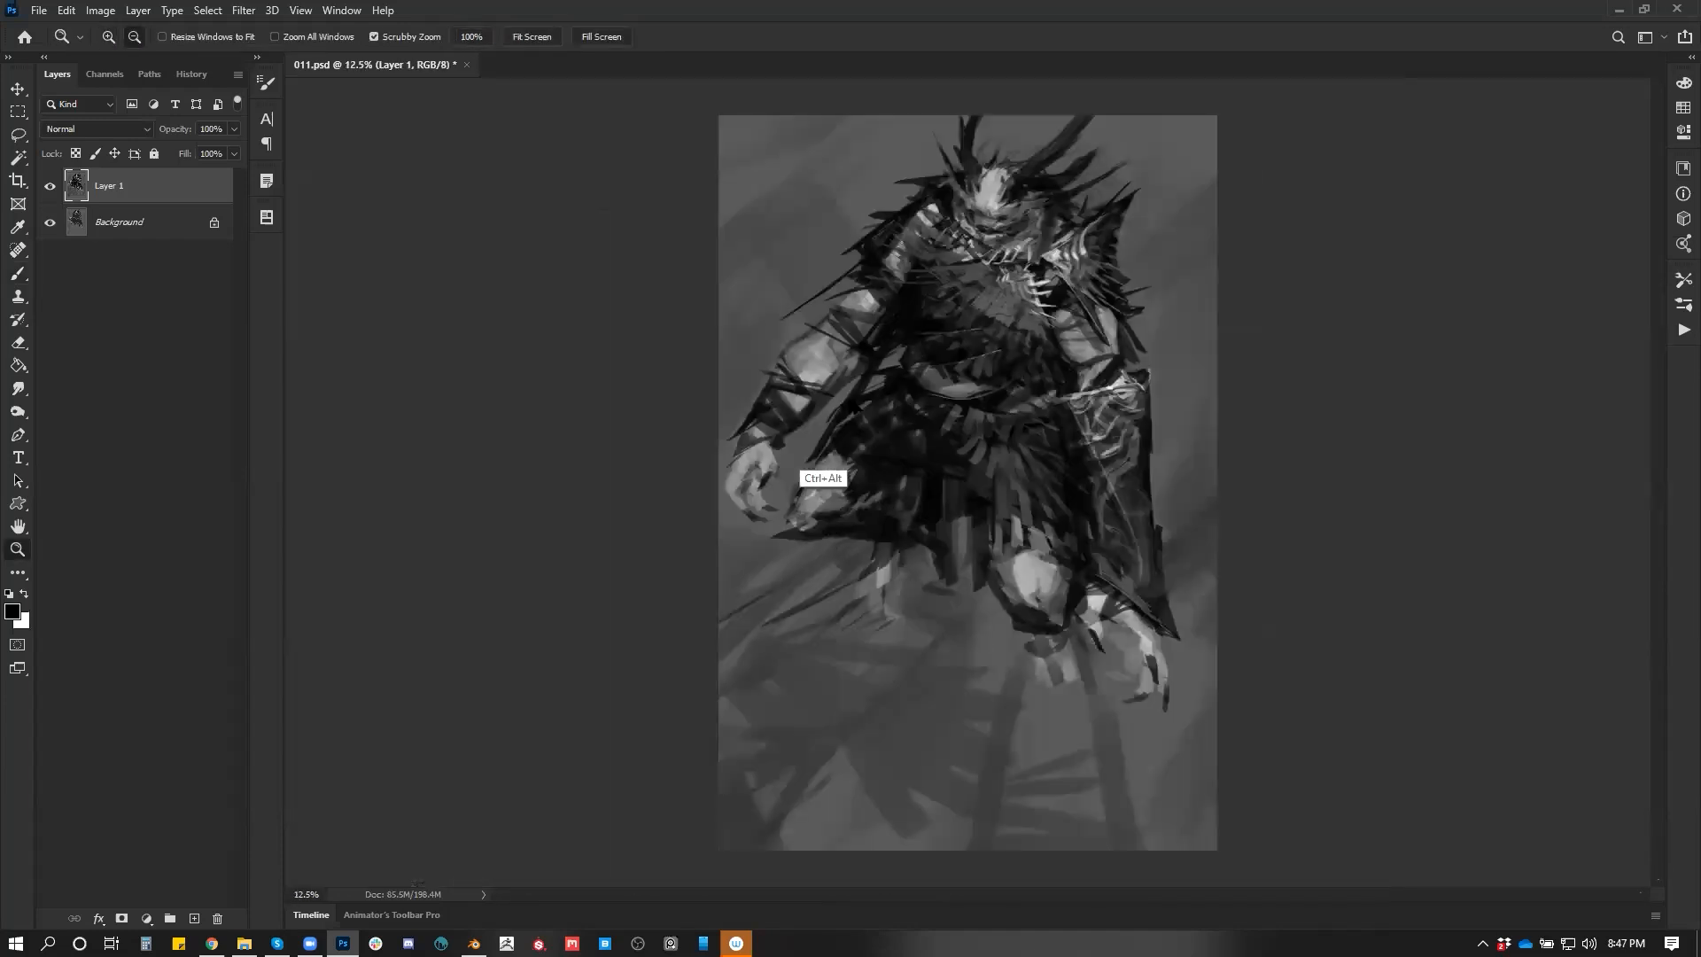
Mirror the canvas and paint sampled grey strokes into the dark gap beside the armpit at brush size 45
key(ctrl+alt+h)
click(1021, 308)
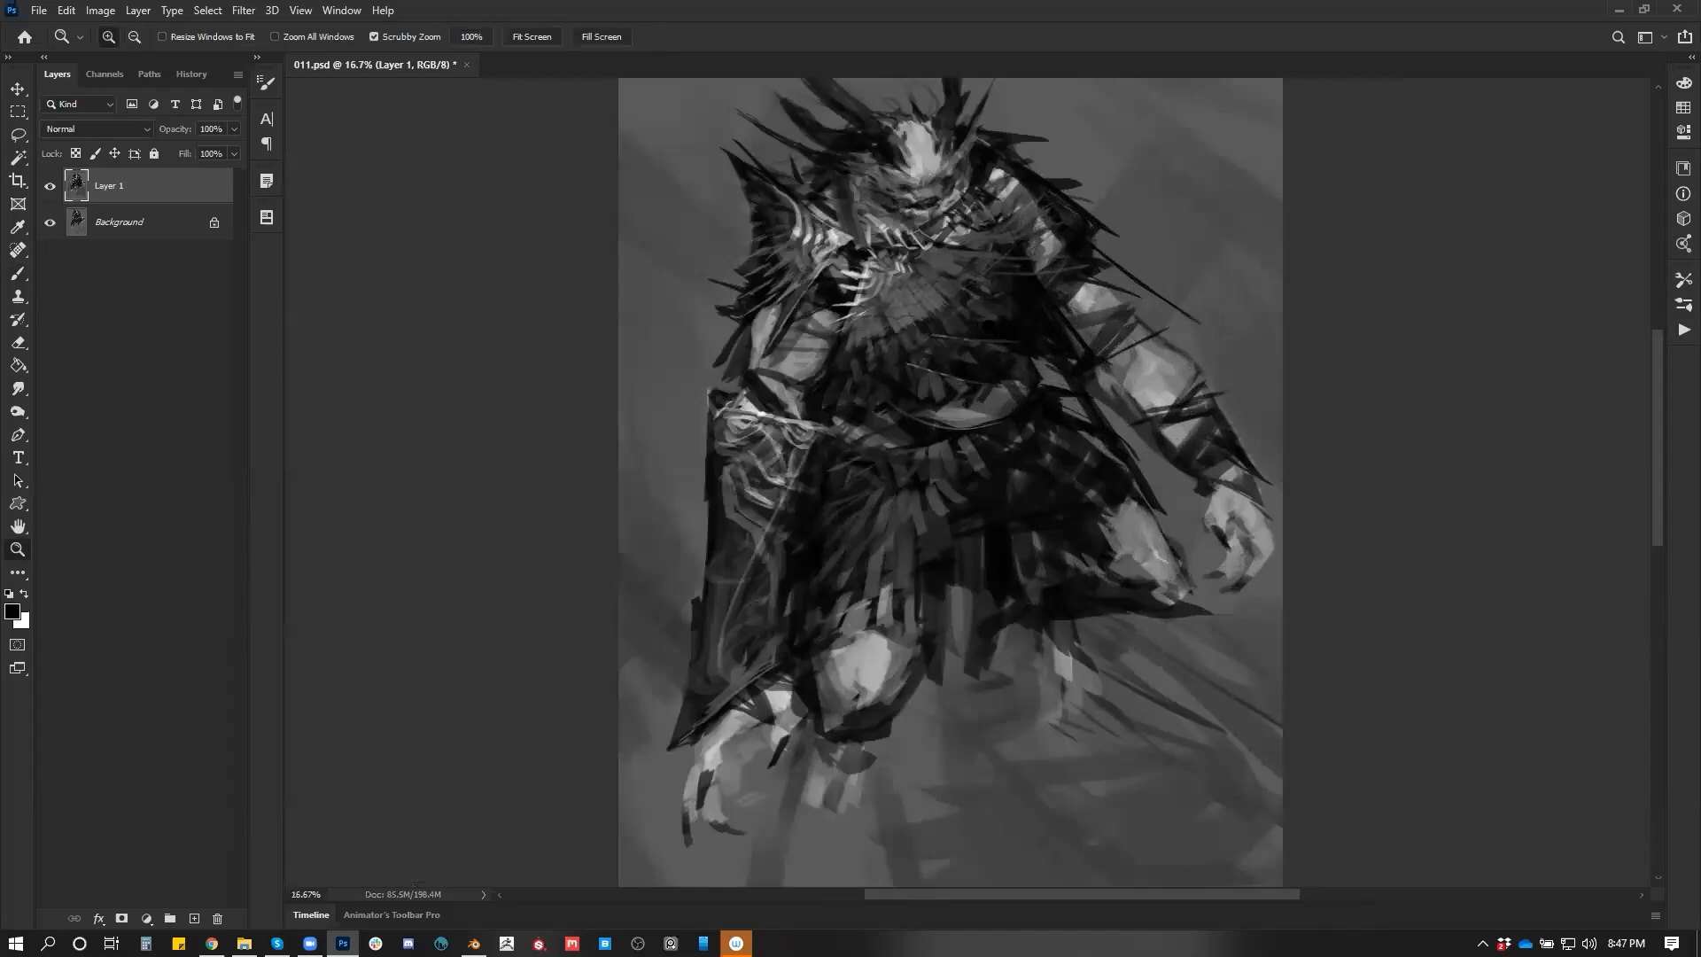
click(986, 322)
drag(940, 288, 1002, 394)
key(b)
key(z)
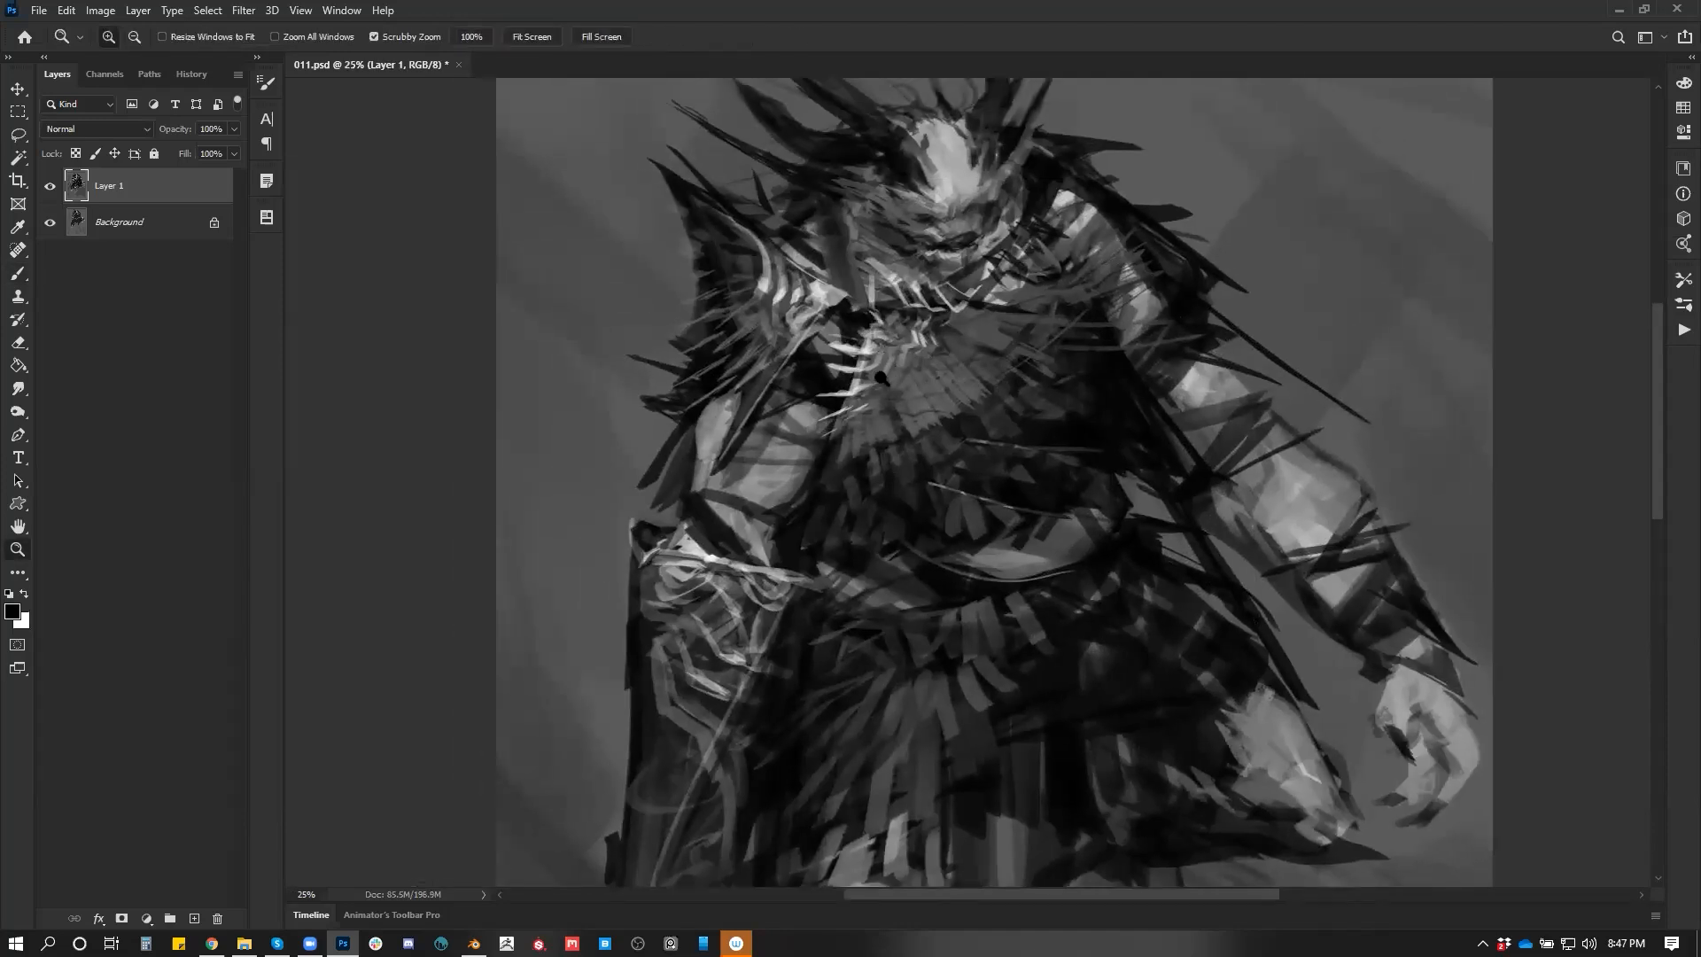
click(879, 395)
key(b)
alt+click(816, 351)
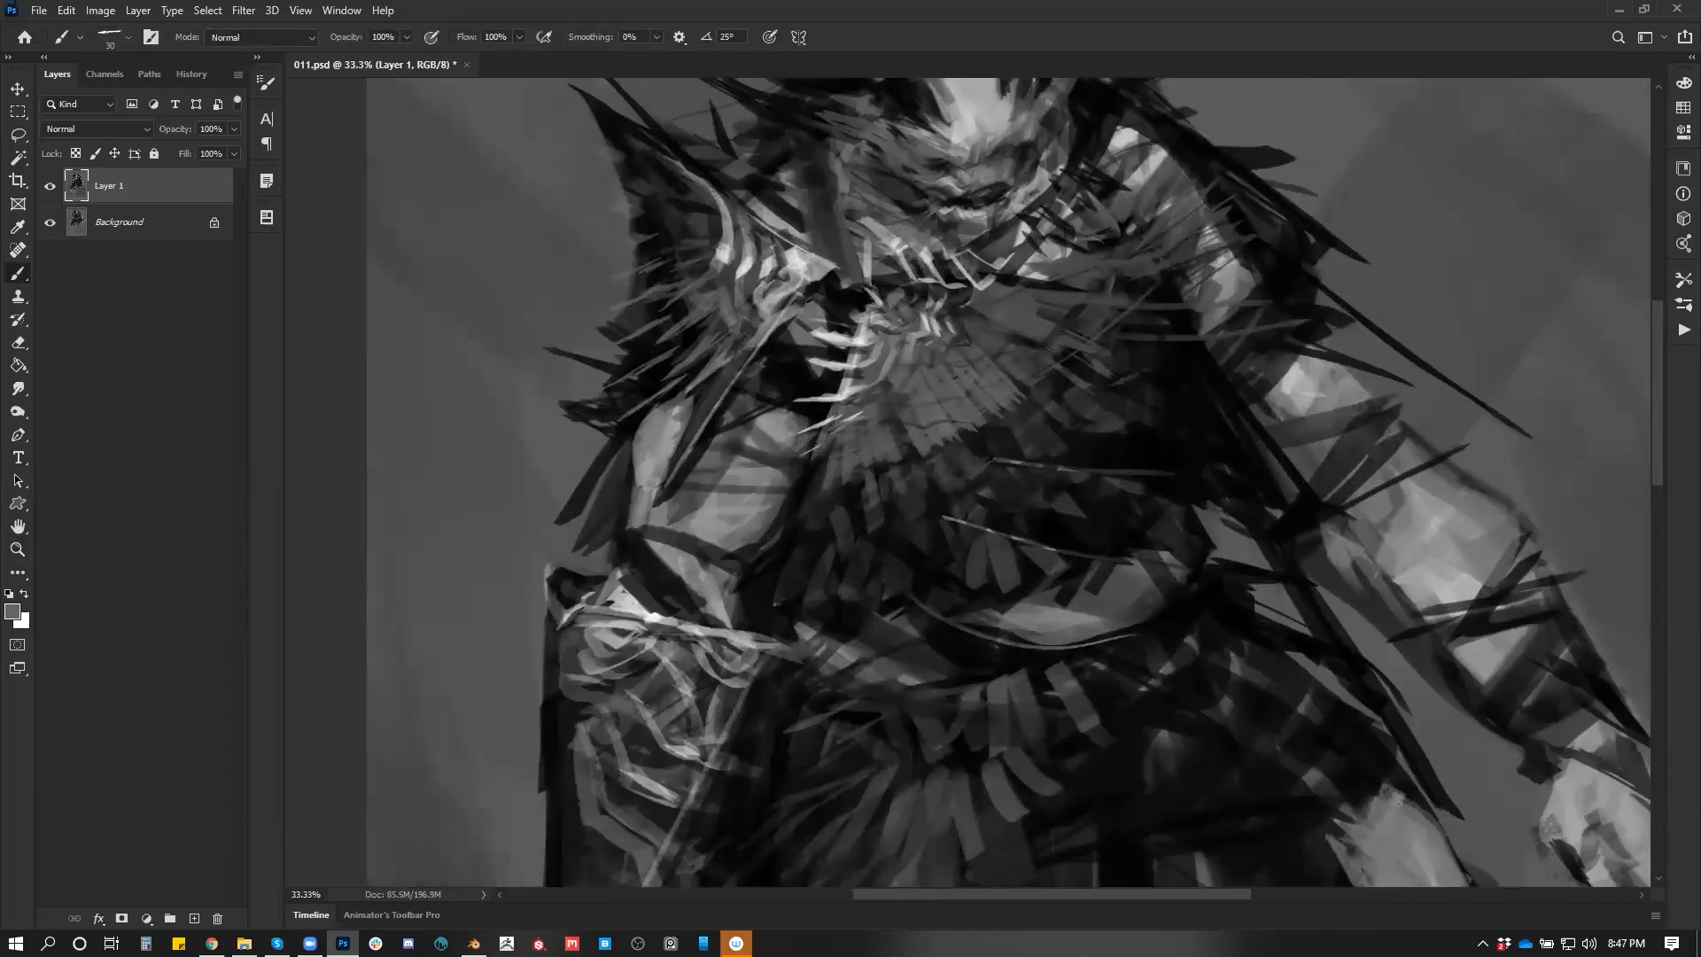
mouse_move(757, 349)
mouse_down()
mouse_move(767, 376)
mouse_move(743, 378)
mouse_move(711, 433)
mouse_up()
drag(791, 334, 774, 362)
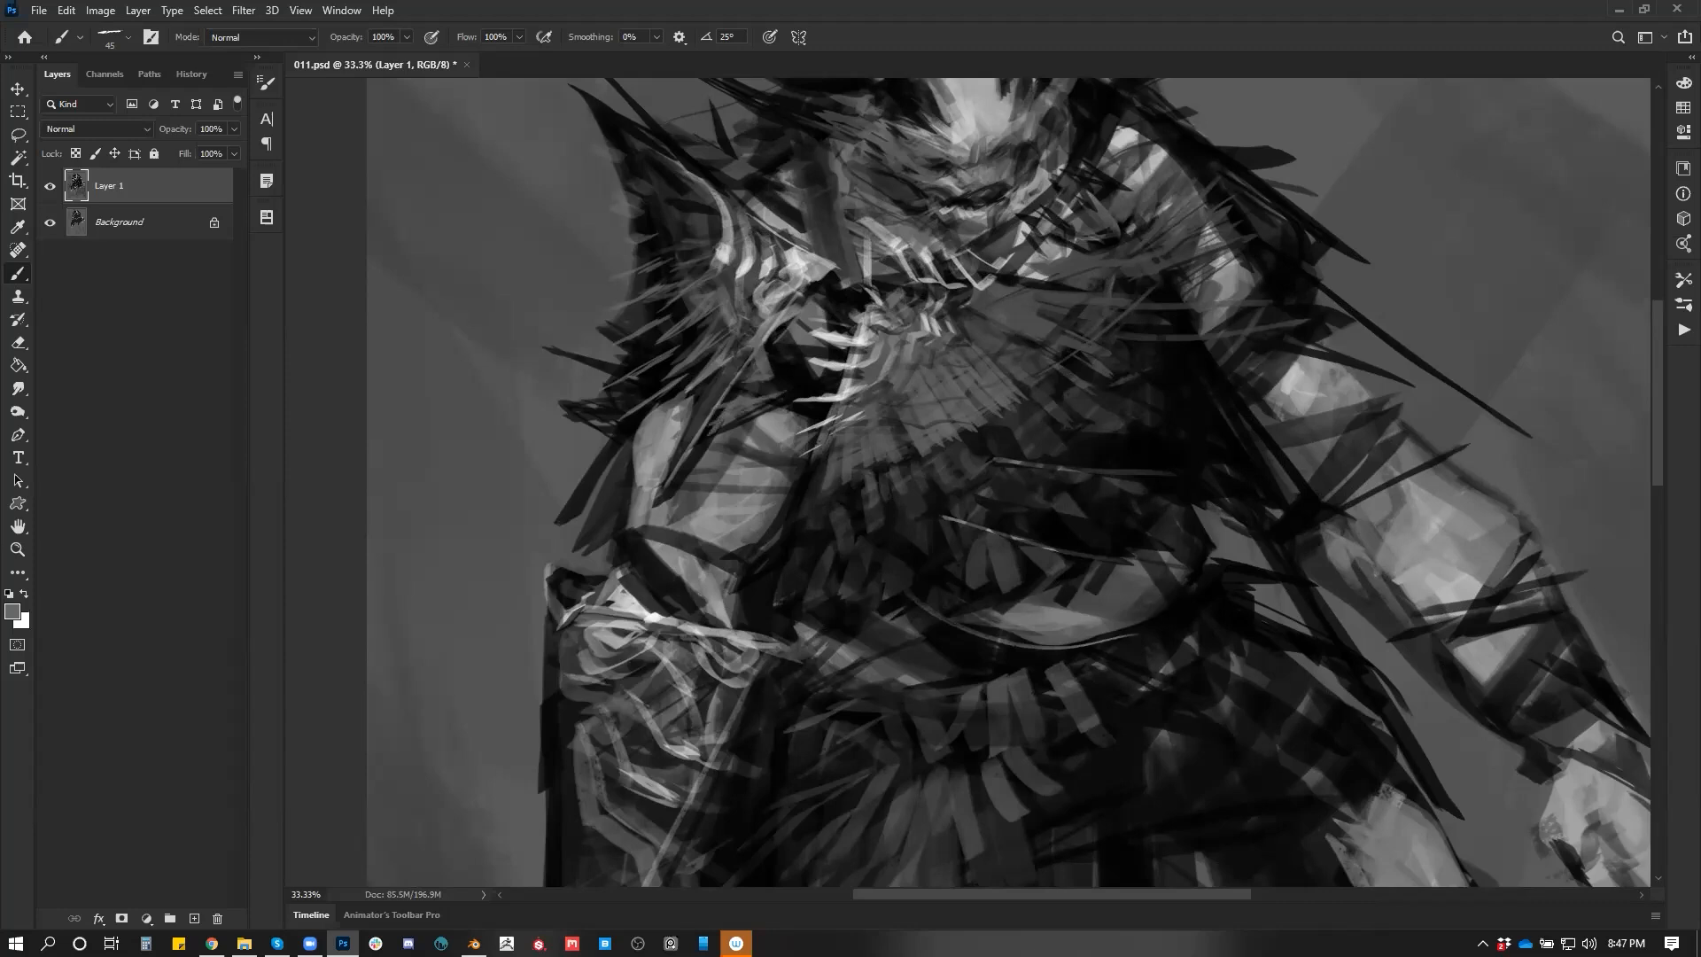
Paint grey and black strokes around the armpit gap, raising the brush size to 60, and undo the last stroke
drag(827, 280, 815, 301)
drag(821, 368, 808, 390)
key(d)
key(ctrl+z)
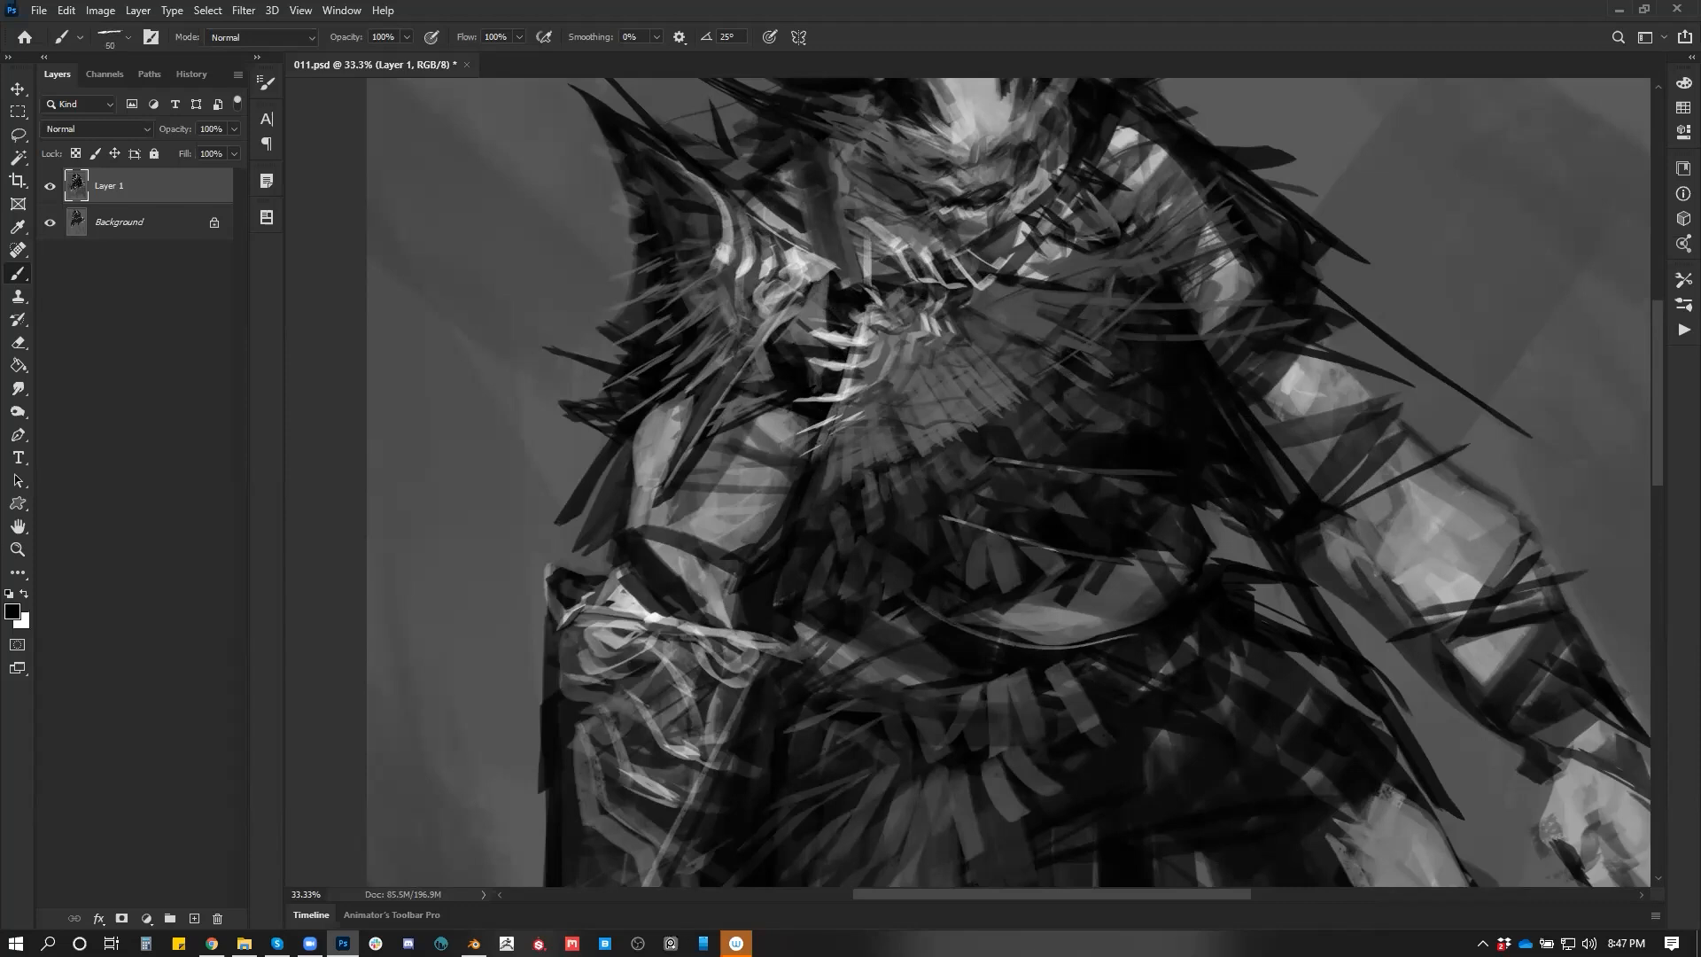
key(z)
alt+click(834, 424)
alt+click(835, 423)
Mirror the canvas and paint dark grey strokes across the upper chest next to the shoulder at brush size 100
key(ctrl+shift+h)
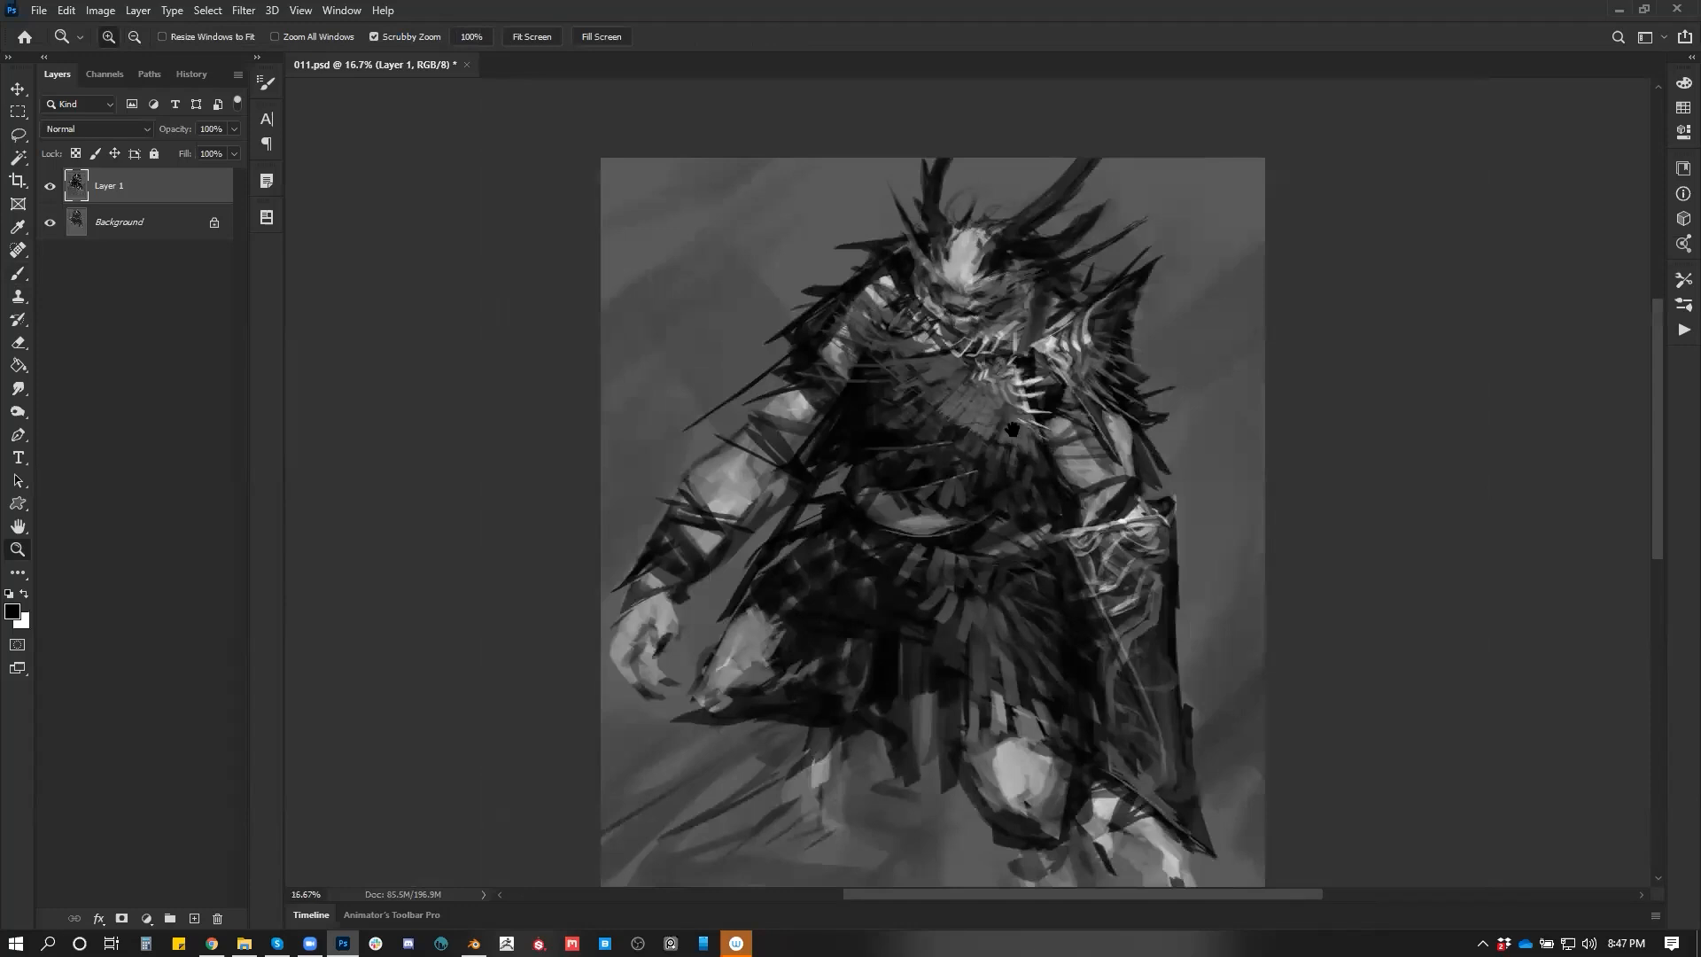
drag(995, 432, 902, 361)
click(902, 360)
key(b)
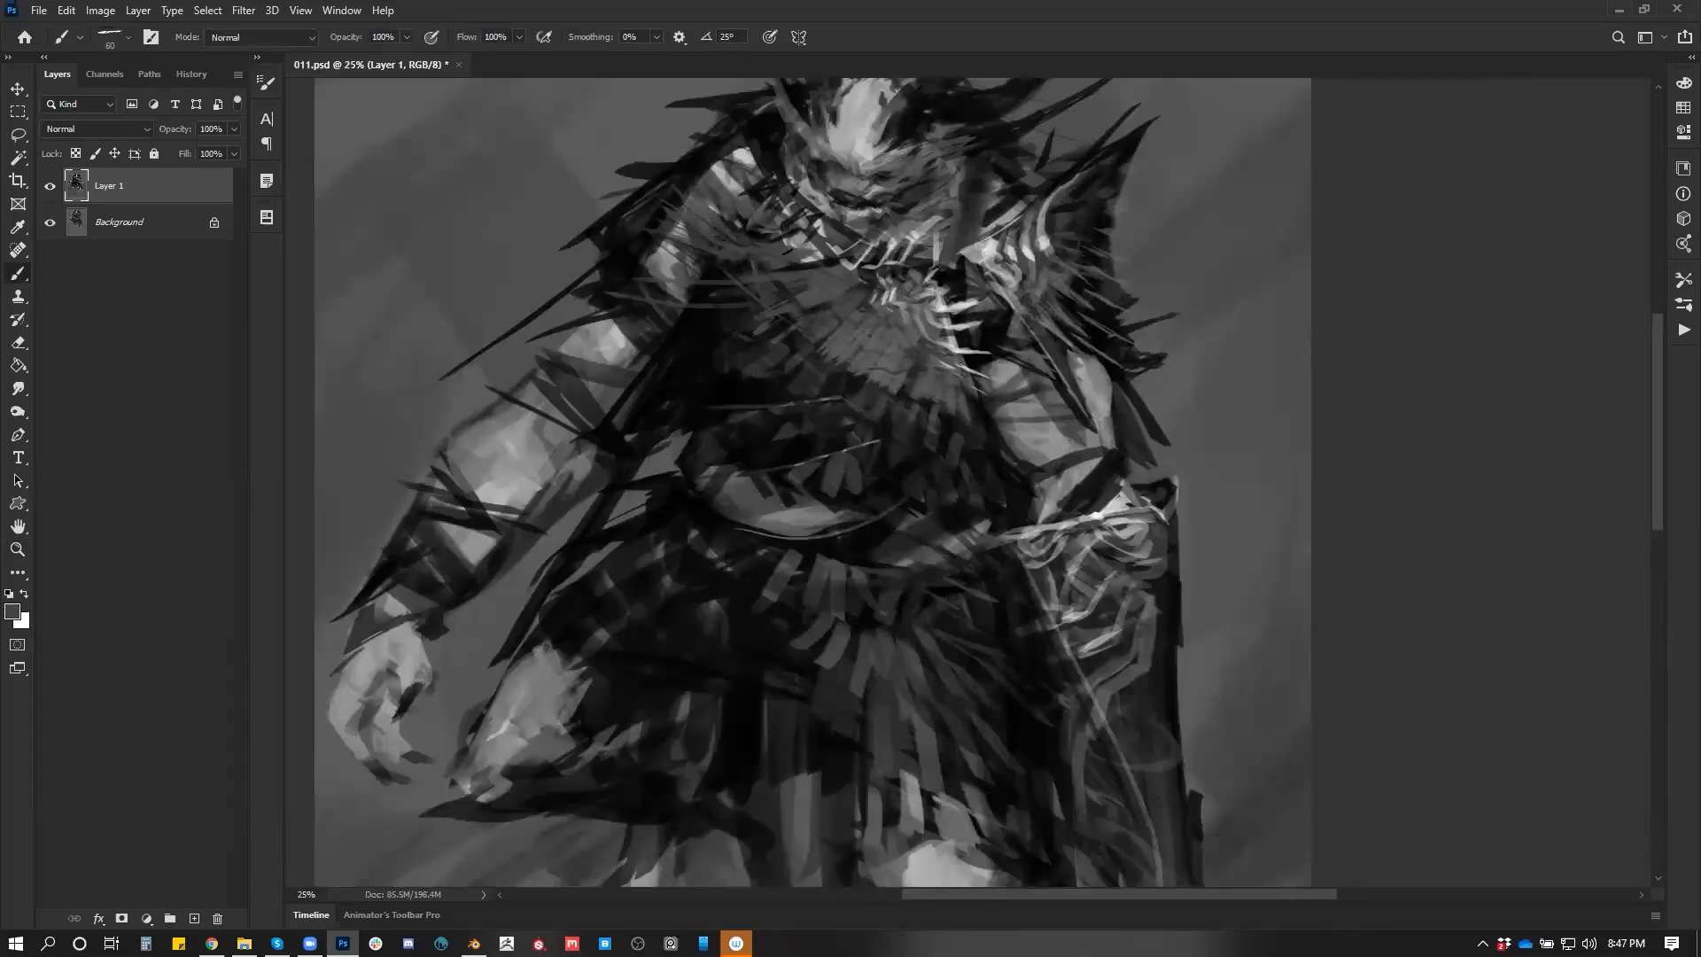
drag(752, 261, 695, 264)
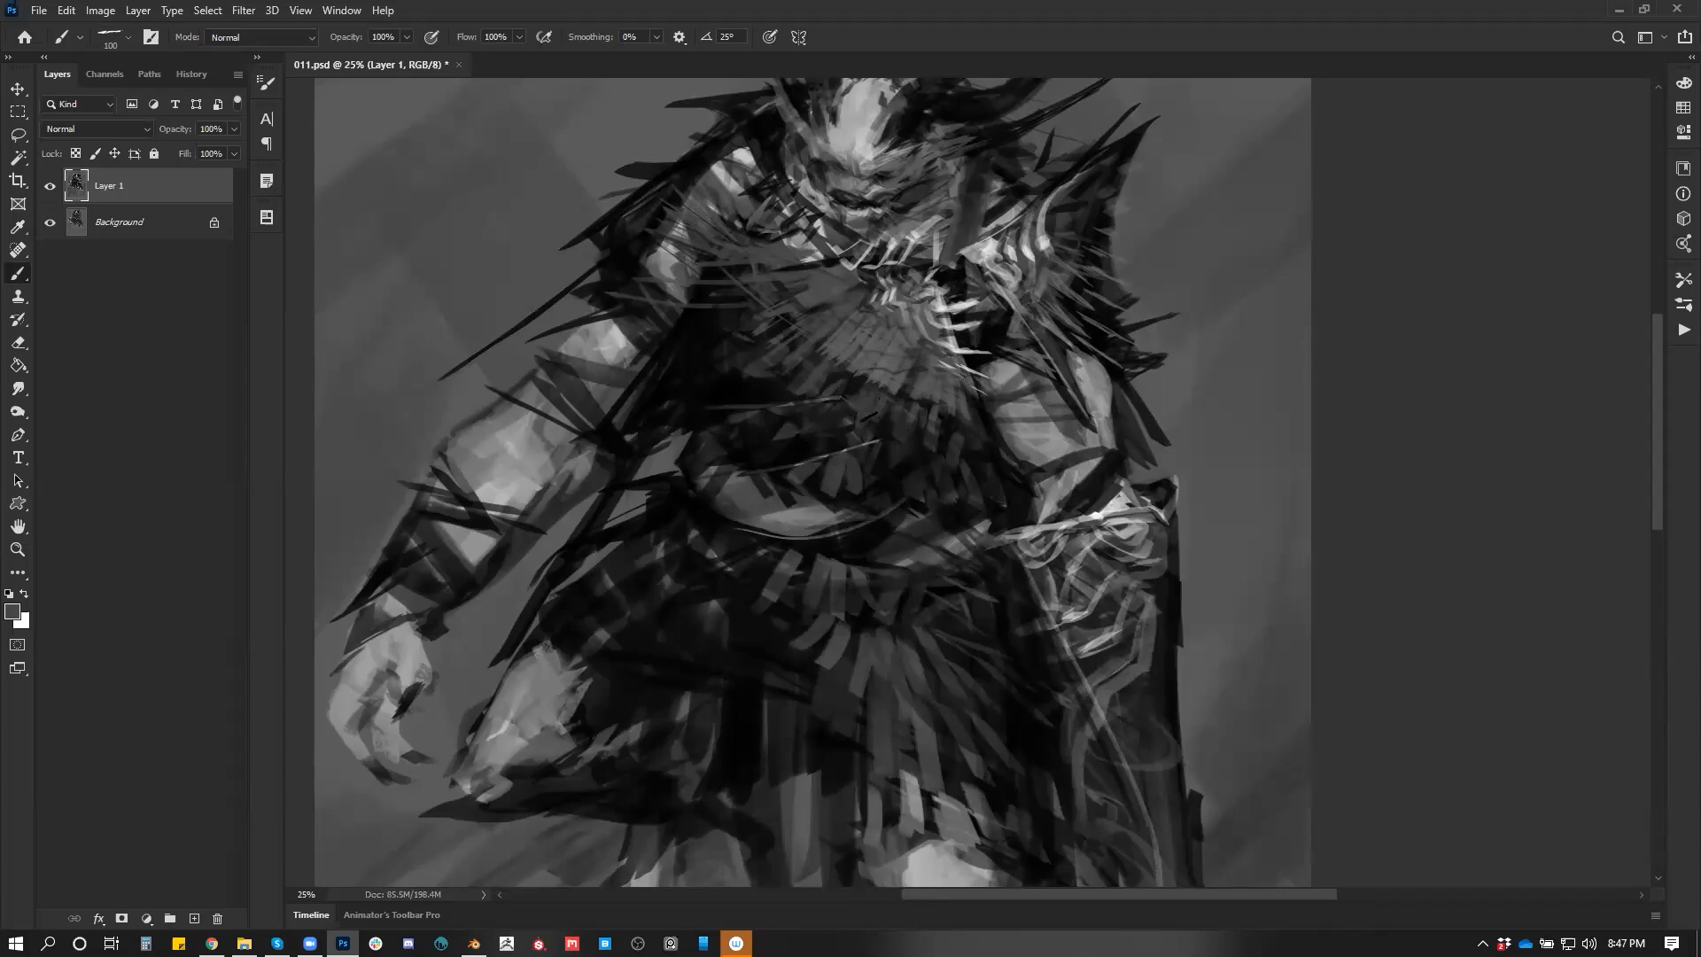
Paint black and sampled grey strokes over the chest and belly folds, reducing the brush to size 80
key(d)
alt+click(888, 417)
key(bracketleft)
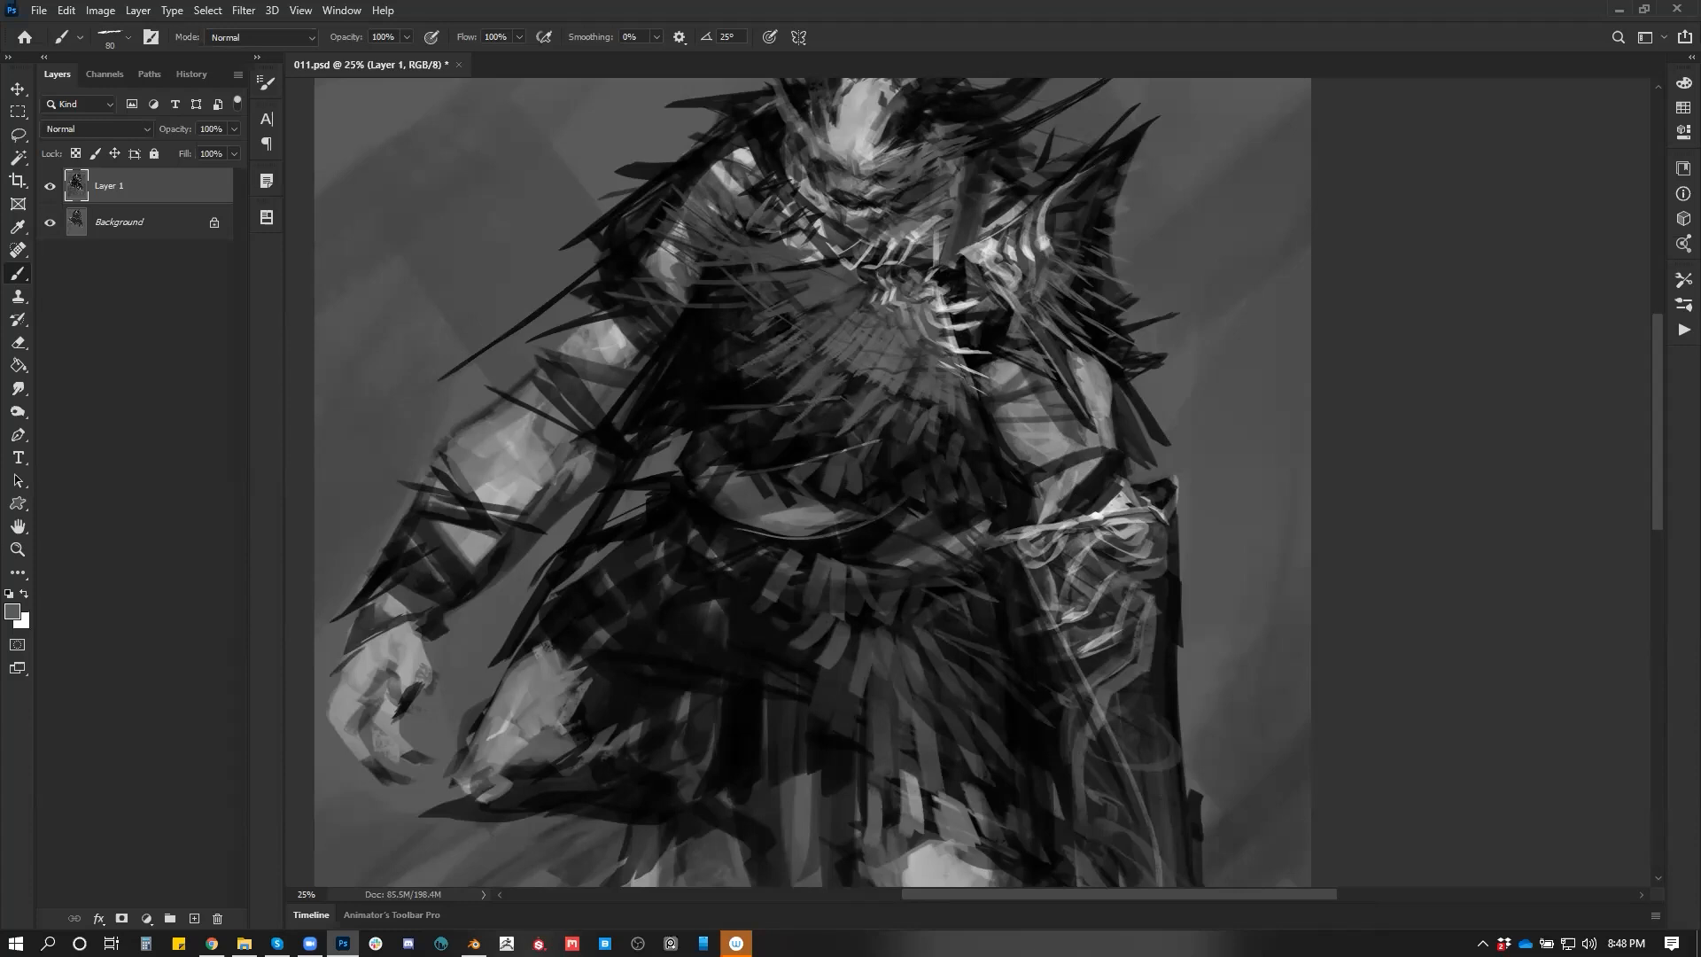
key(z)
alt+click(893, 518)
alt+click(893, 518)
alt+click(893, 518)
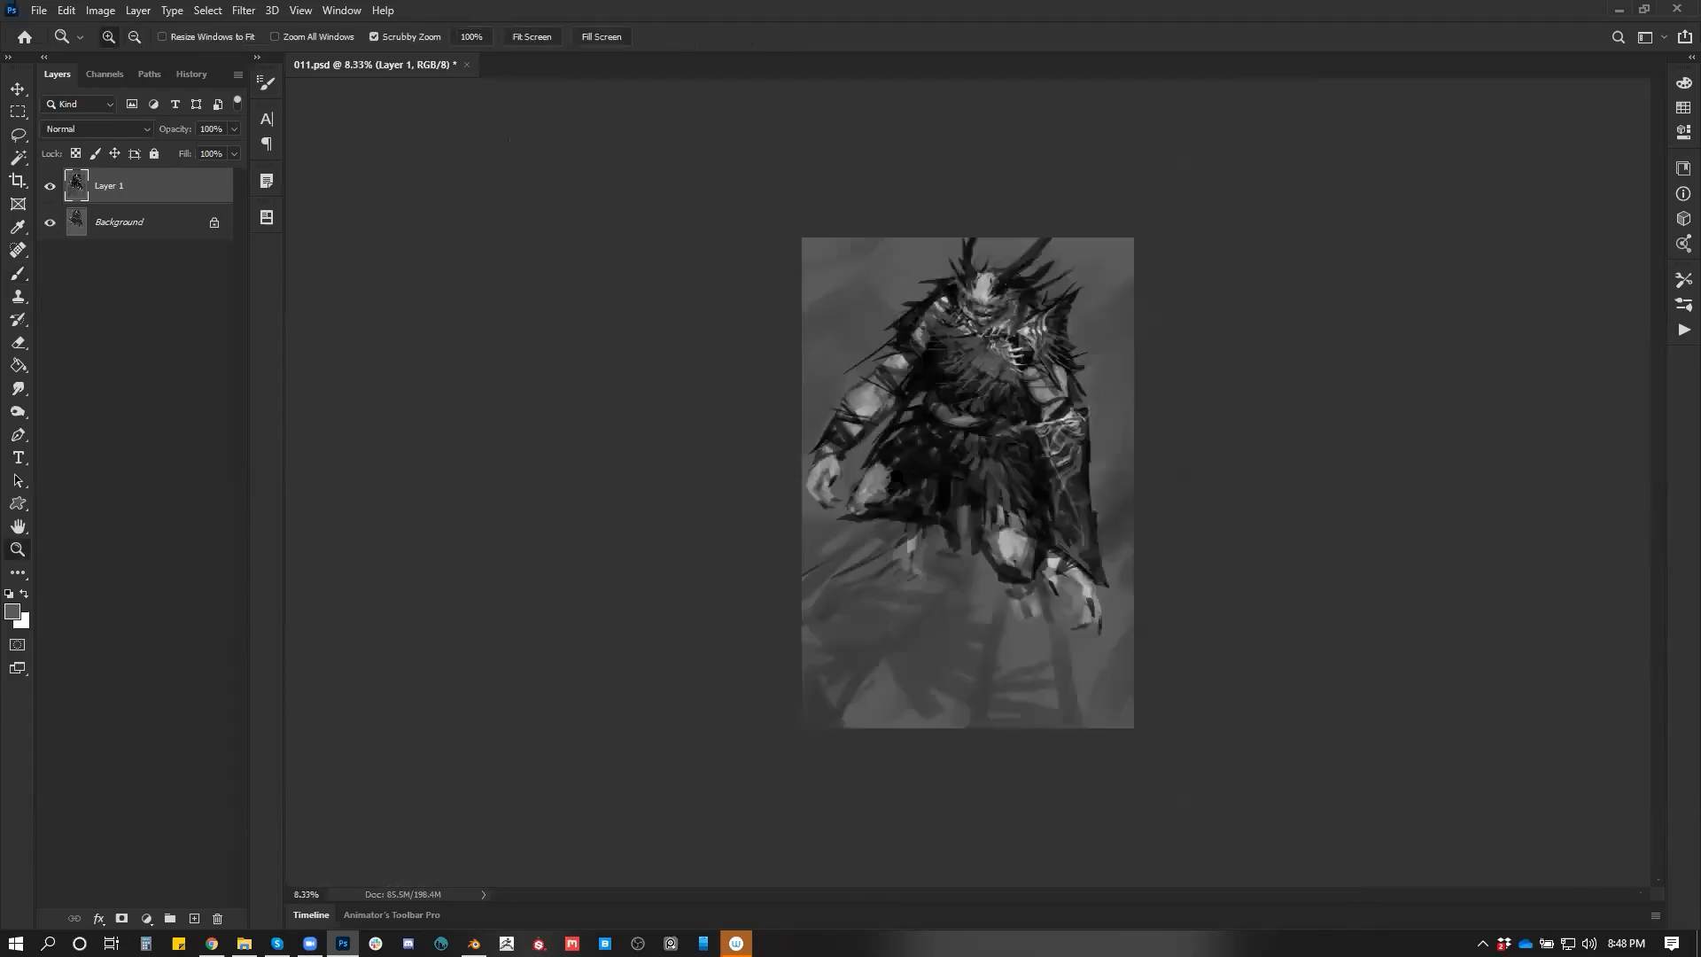
Check the figure mirrored and paint sampled grey strokes down the torso's side below the chest ribs at brush size 60
key(ctrl+plus)
key(ctrl+plus)
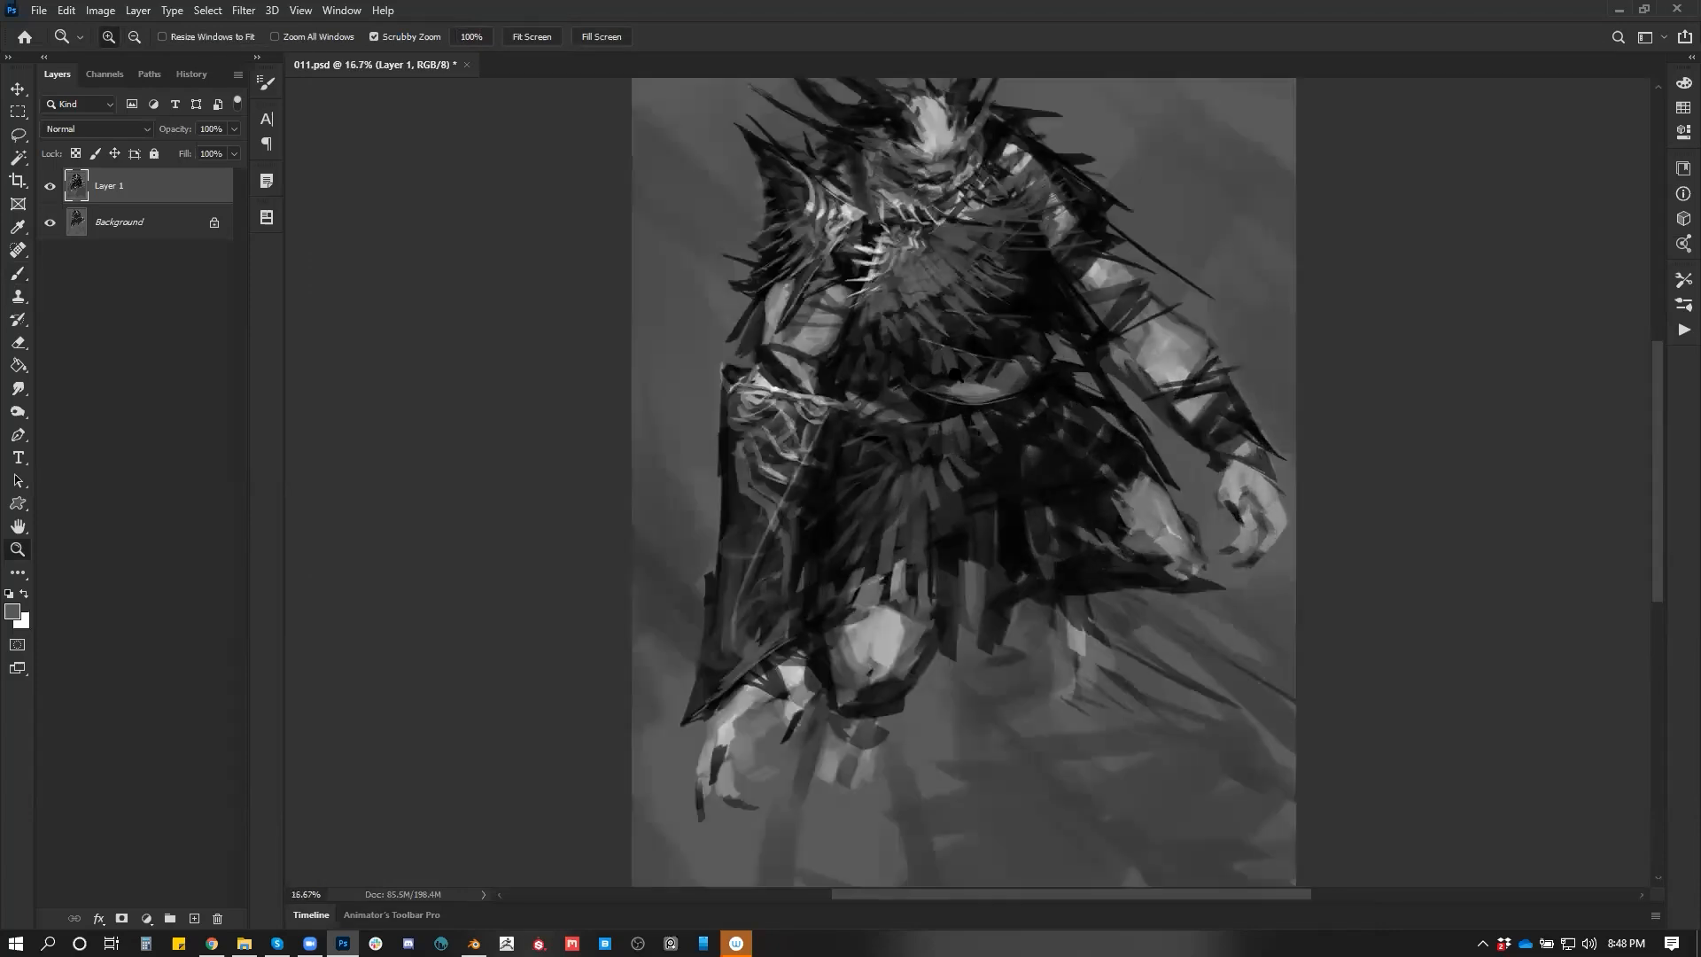
click(955, 375)
drag(827, 242, 849, 410)
key(b)
alt+click(857, 348)
alt+click(849, 349)
key(bracketleft)
drag(999, 388, 1026, 308)
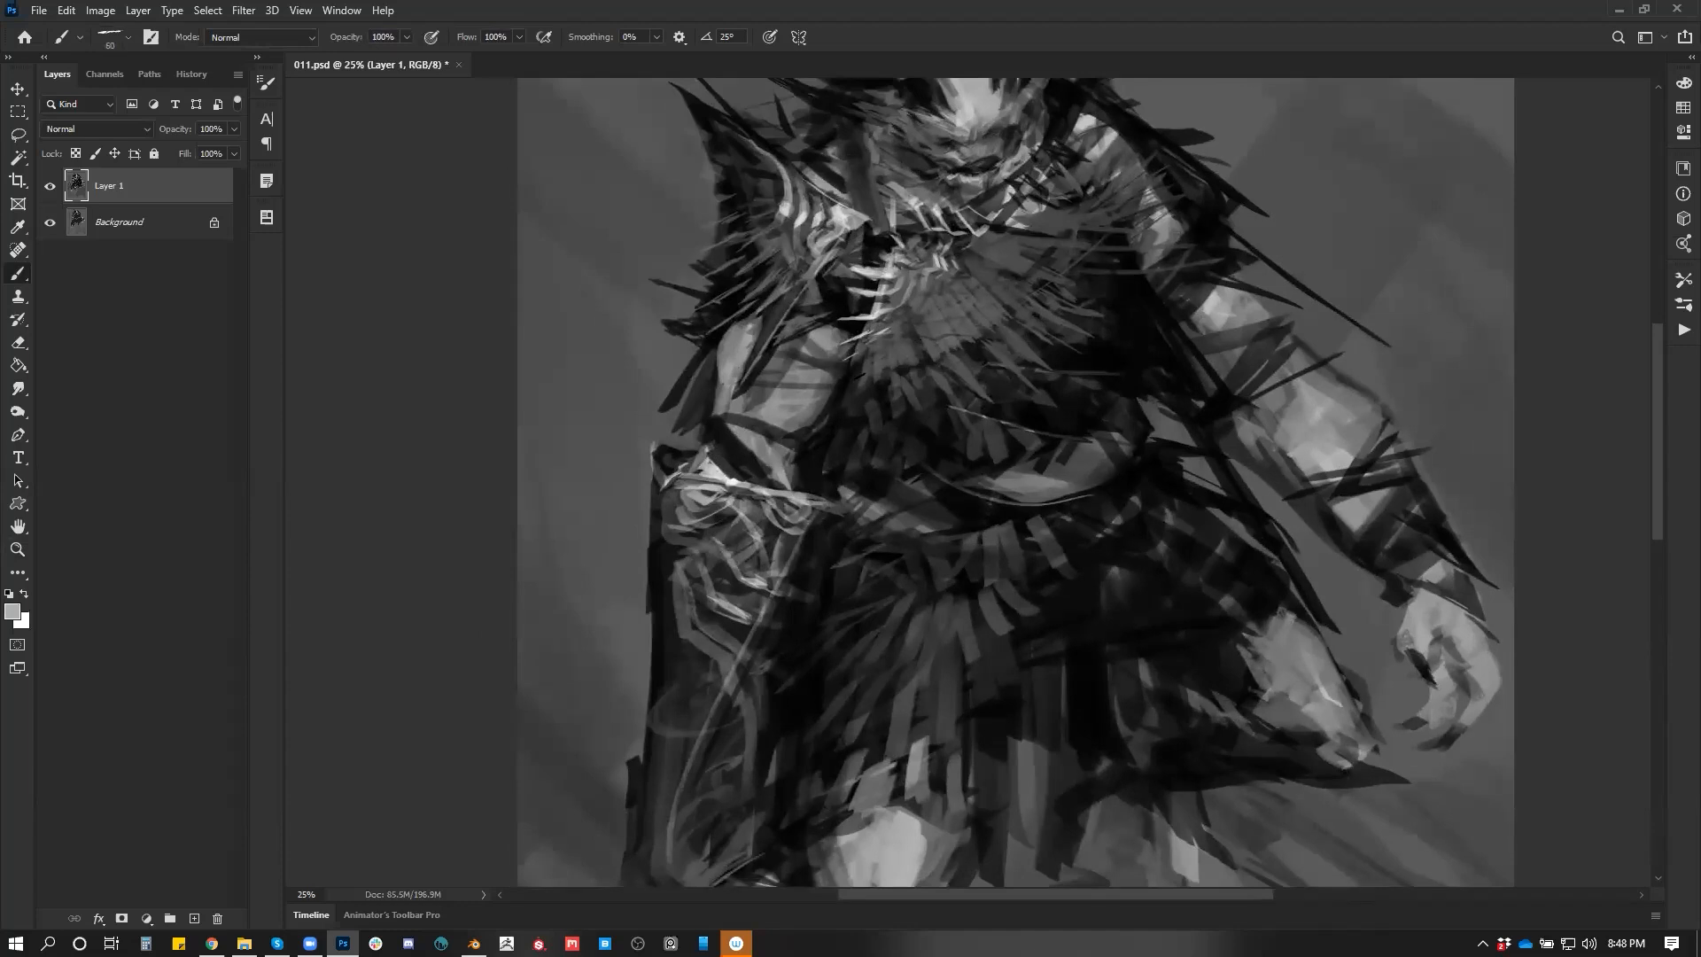
drag(866, 370, 846, 390)
alt+click(858, 414)
drag(861, 440, 837, 445)
key(z)
alt+click(1063, 494)
alt+click(1063, 494)
alt+click(1063, 495)
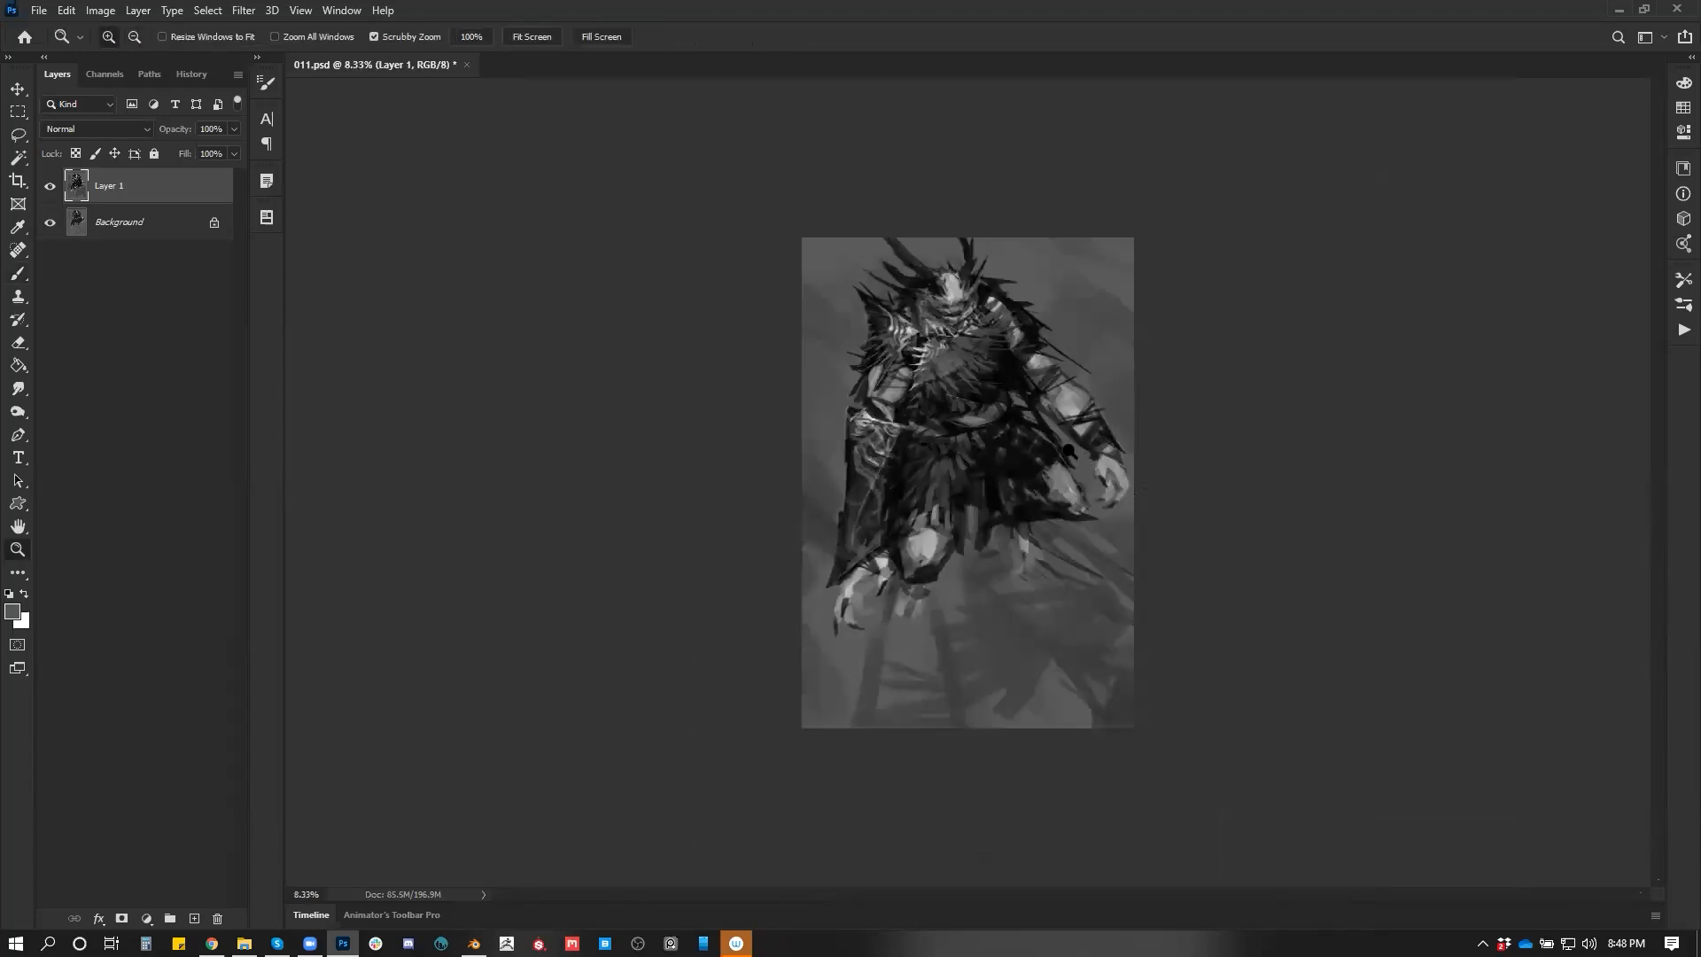
Mirror the canvas, paint sampled dark grey strokes on the torso at brush size 100, and undo the last stroke
key(ctrl+shift+h)
click(972, 399)
click(971, 399)
click(975, 396)
drag(984, 381, 889, 519)
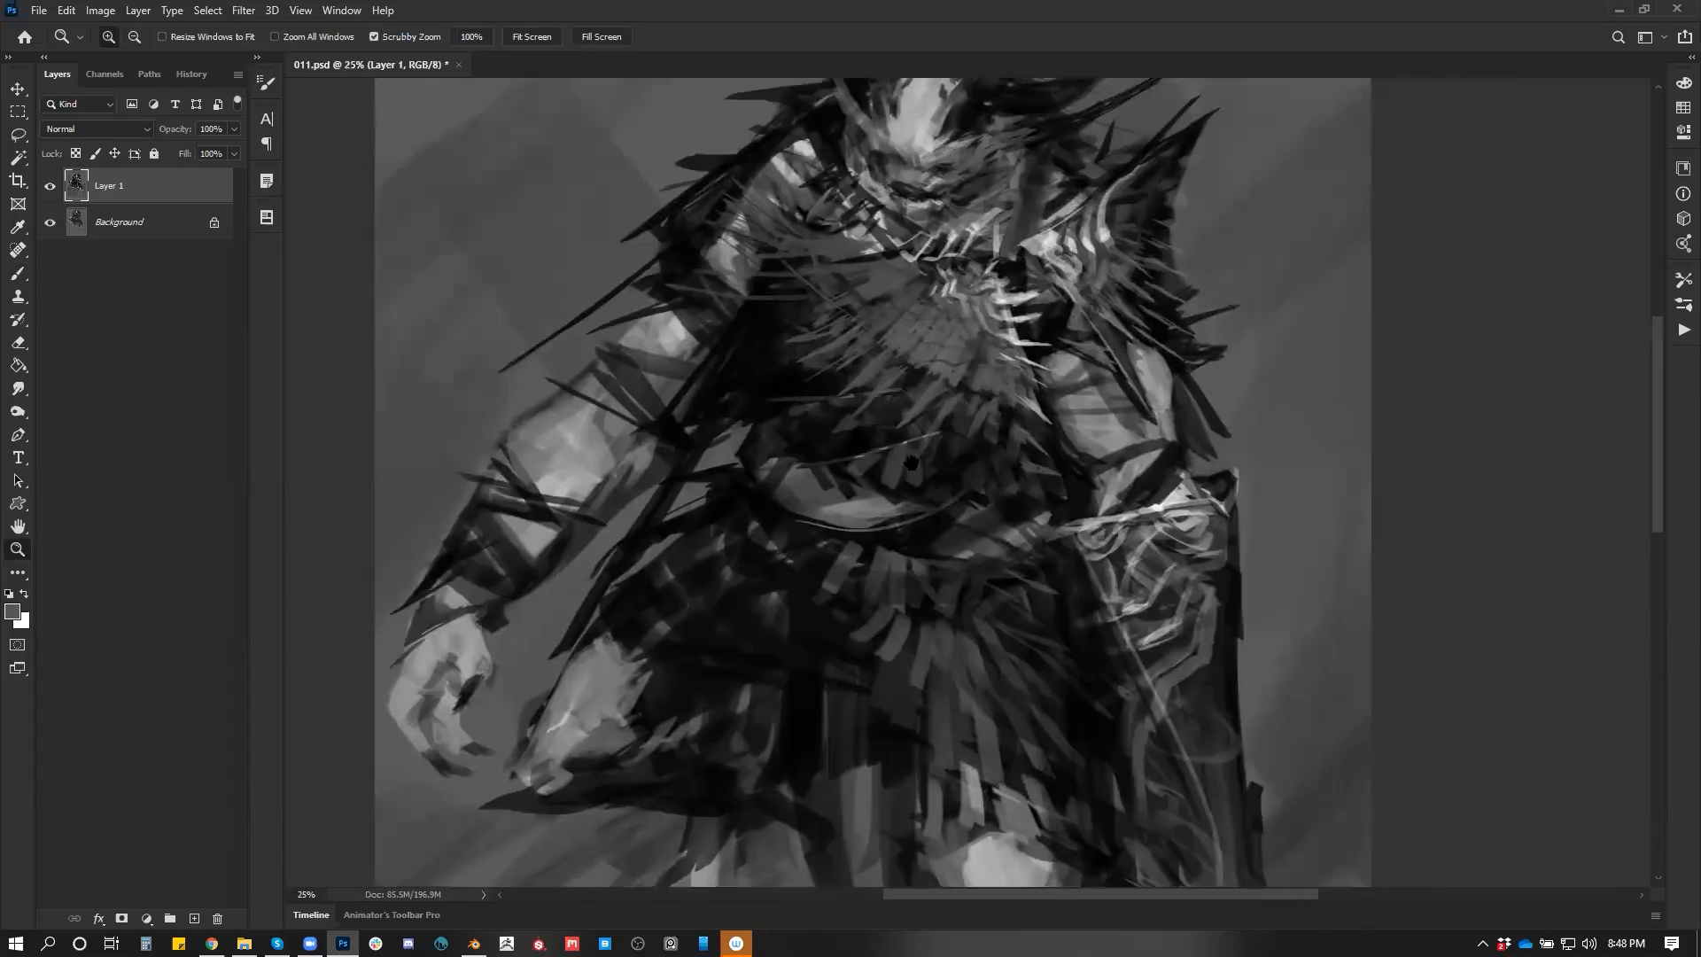
key(b)
alt+click(890, 519)
key(bracketright)
key(bracketright)
key(bracketright)
key(bracketright)
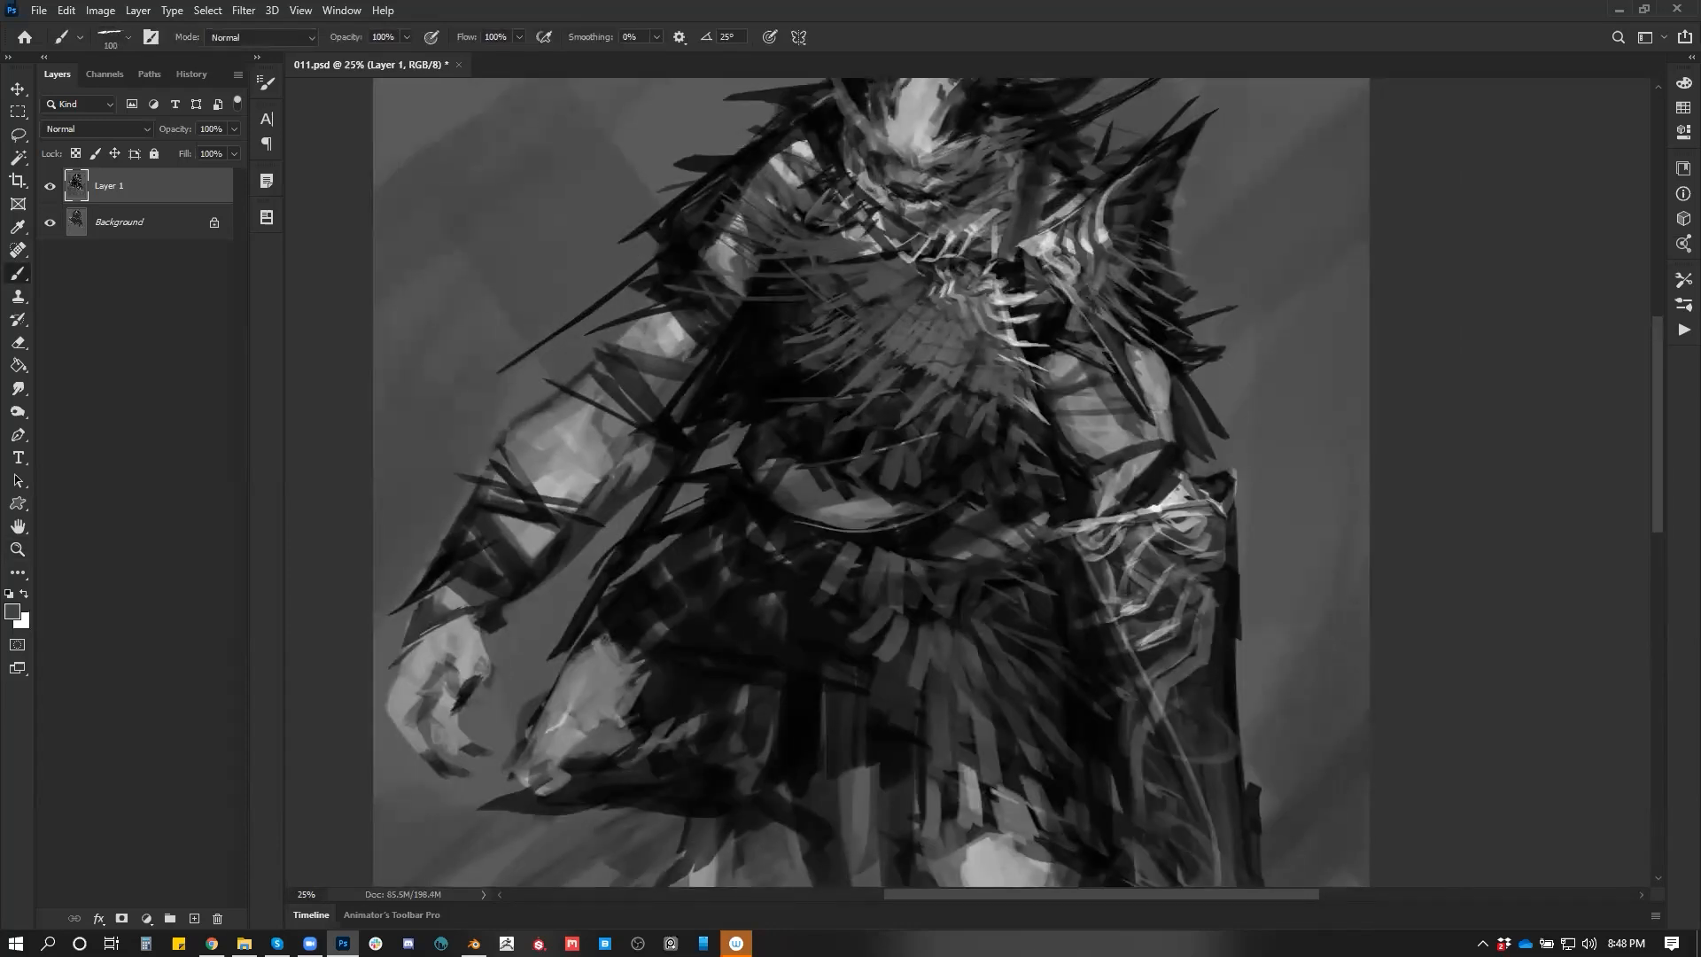
drag(777, 339, 750, 340)
drag(1005, 492, 974, 532)
key(ctrl+z)
Reduce the brush to size 90 and paint dark grey feather-like strokes on the belly below the chest
key(bracketleft)
key(bracketleft)
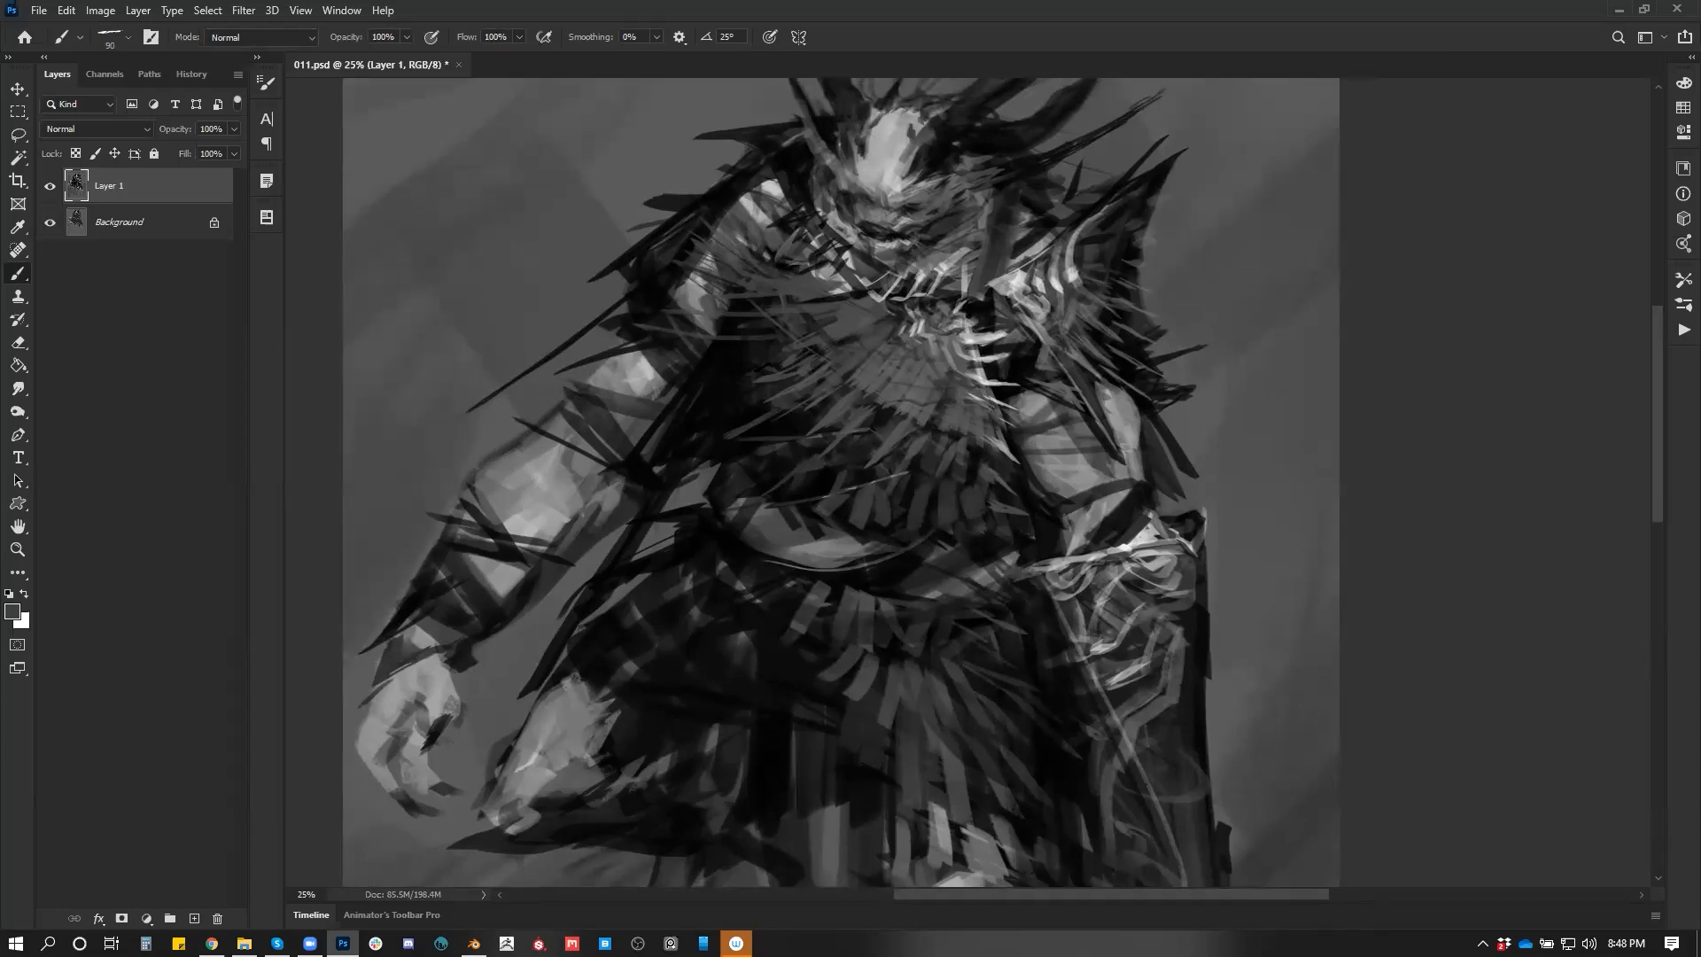
mouse_move(895, 567)
mouse_down()
mouse_move(885, 450)
mouse_move(888, 468)
mouse_move(914, 459)
mouse_up()
mouse_move(929, 427)
mouse_down()
mouse_move(945, 454)
mouse_move(863, 473)
mouse_up()
drag(852, 450, 856, 472)
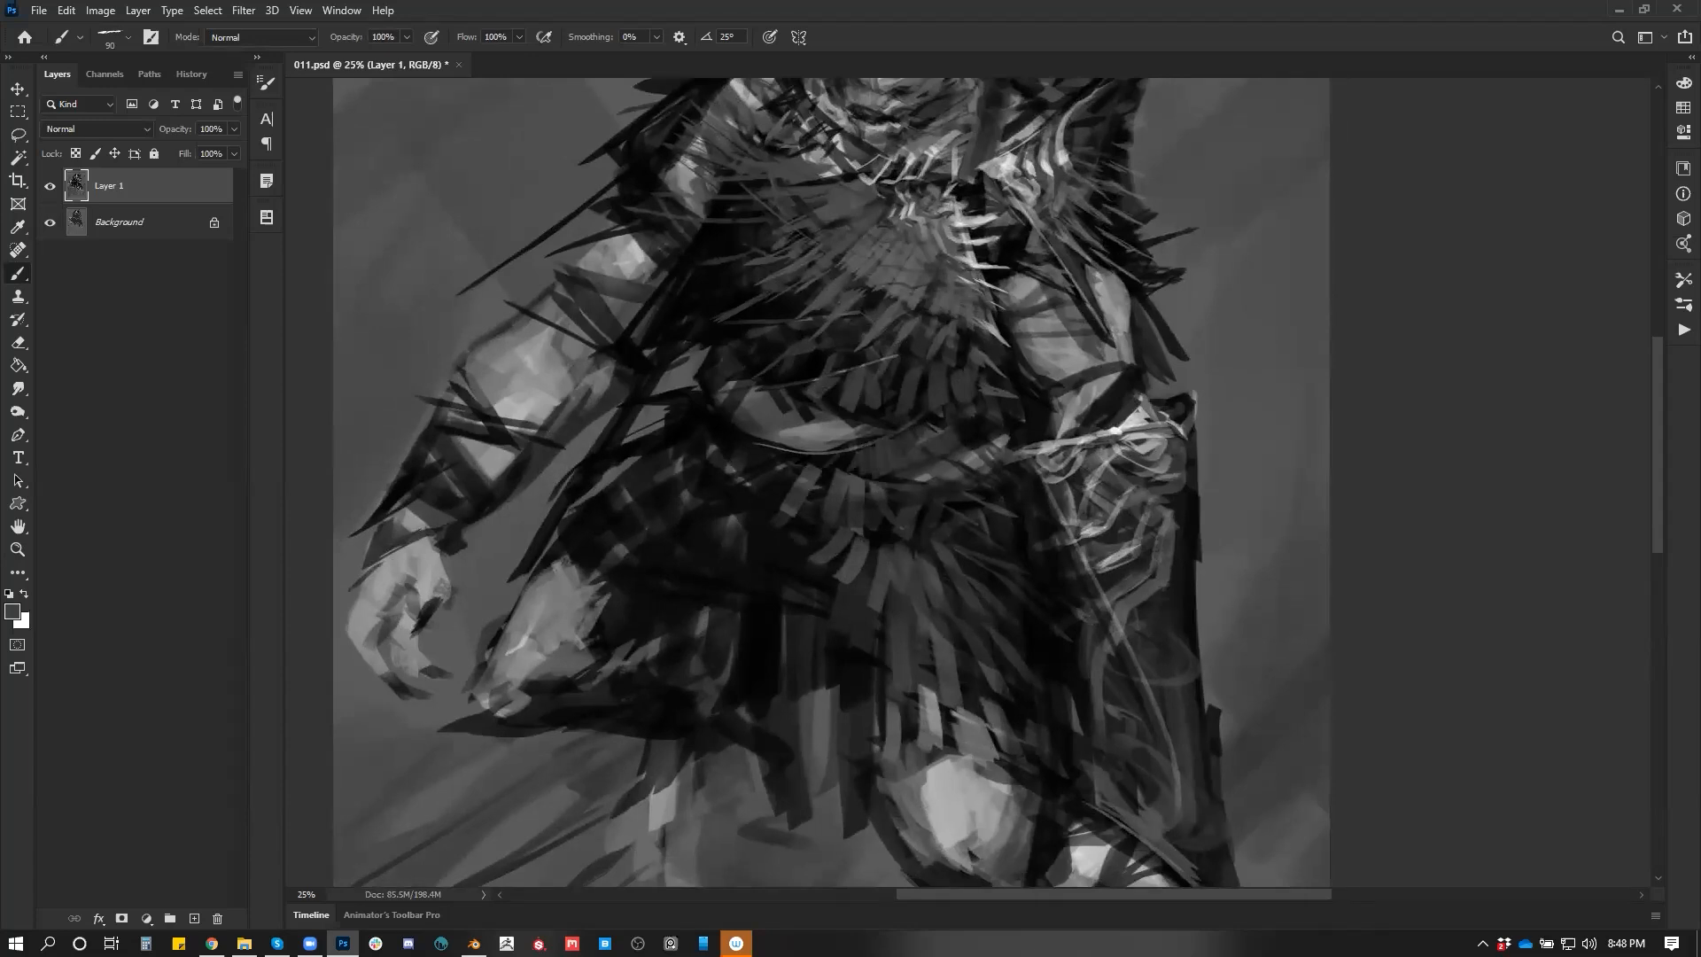
Mirror the canvas and switch to a soft round brush preset from the Core brush group
key(z)
drag(976, 562, 851, 561)
key(ctrl+shift+h)
key(z)
click(997, 469)
click(985, 469)
drag(946, 465, 884, 595)
key(b)
right_click(951, 592)
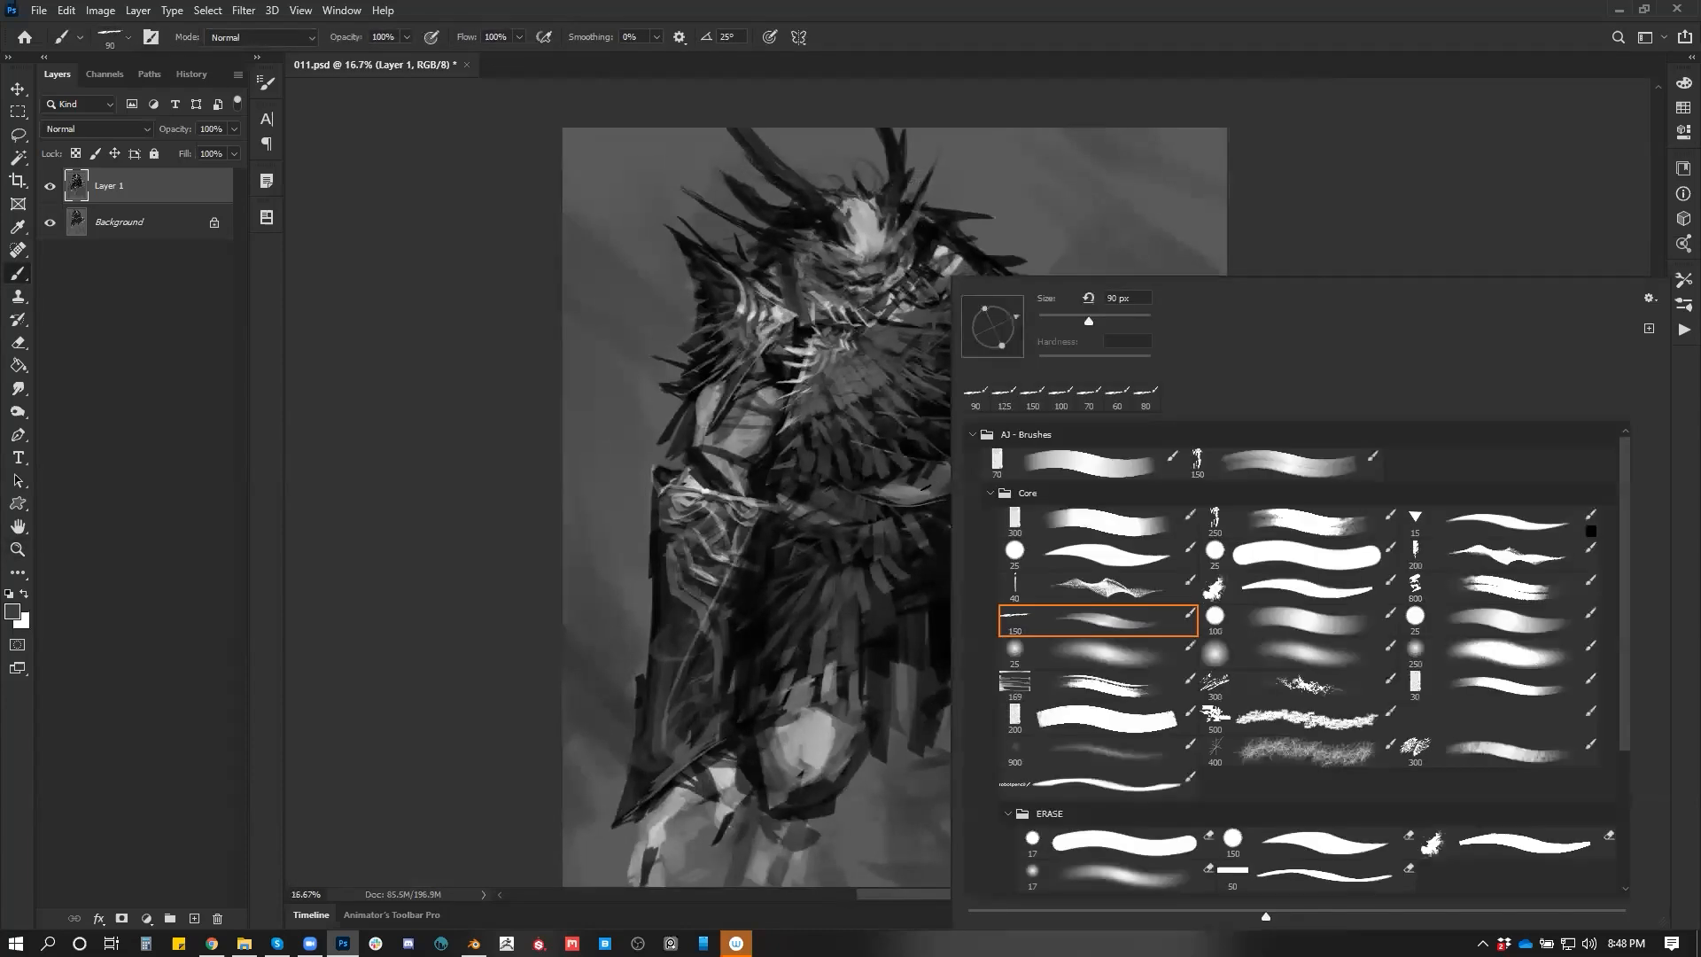
click(1129, 658)
key(Return)
Shade the waist, side of the torso and upper chest with soft black strokes, enlarging the brush between strokes
key(d)
key(])
mouse_move(822, 492)
mouse_down()
mouse_move(906, 523)
mouse_move(952, 478)
mouse_move(867, 512)
mouse_up()
mouse_move(799, 421)
mouse_down()
mouse_move(800, 373)
mouse_move(806, 452)
mouse_up()
key(])
key(])
key(])
key(])
key(])
key(])
key(])
mouse_move(952, 341)
mouse_down()
mouse_move(921, 350)
mouse_move(930, 399)
mouse_up()
Darken the shoulder beside the face with soft black at brush size 400, and the skirt above the knee at size 500
key([)
key([)
key([)
key([)
key([)
key([)
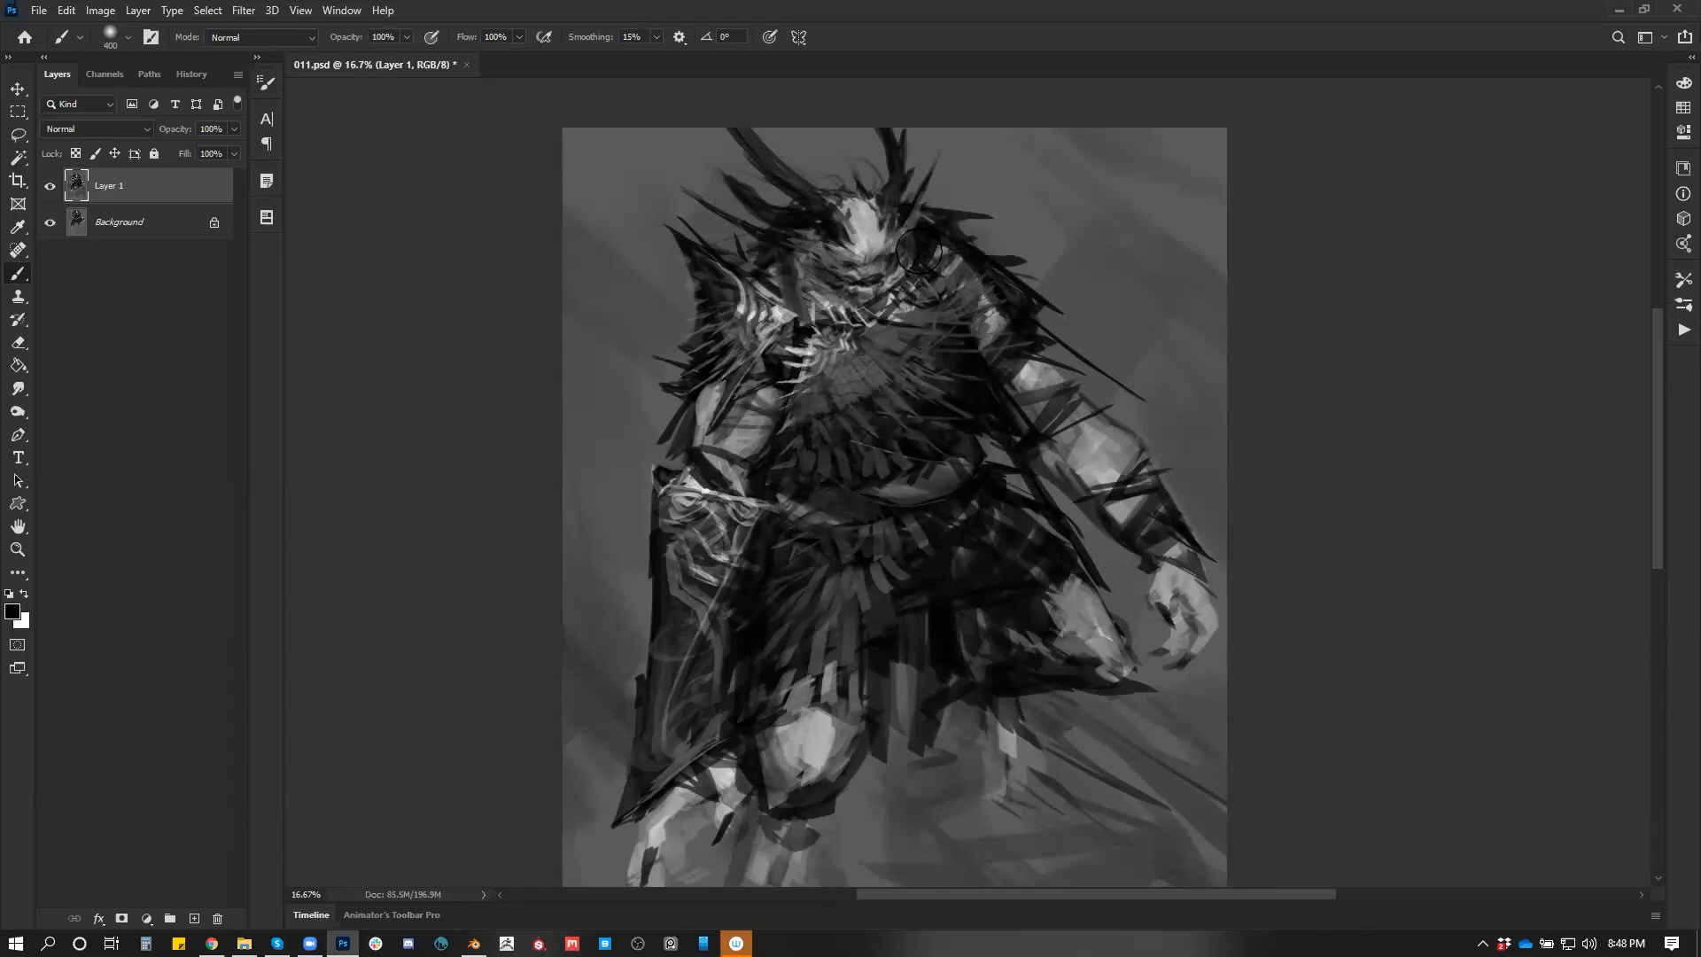
mouse_move(953, 274)
mouse_down()
mouse_move(928, 249)
mouse_move(961, 271)
mouse_up()
key(bracketright)
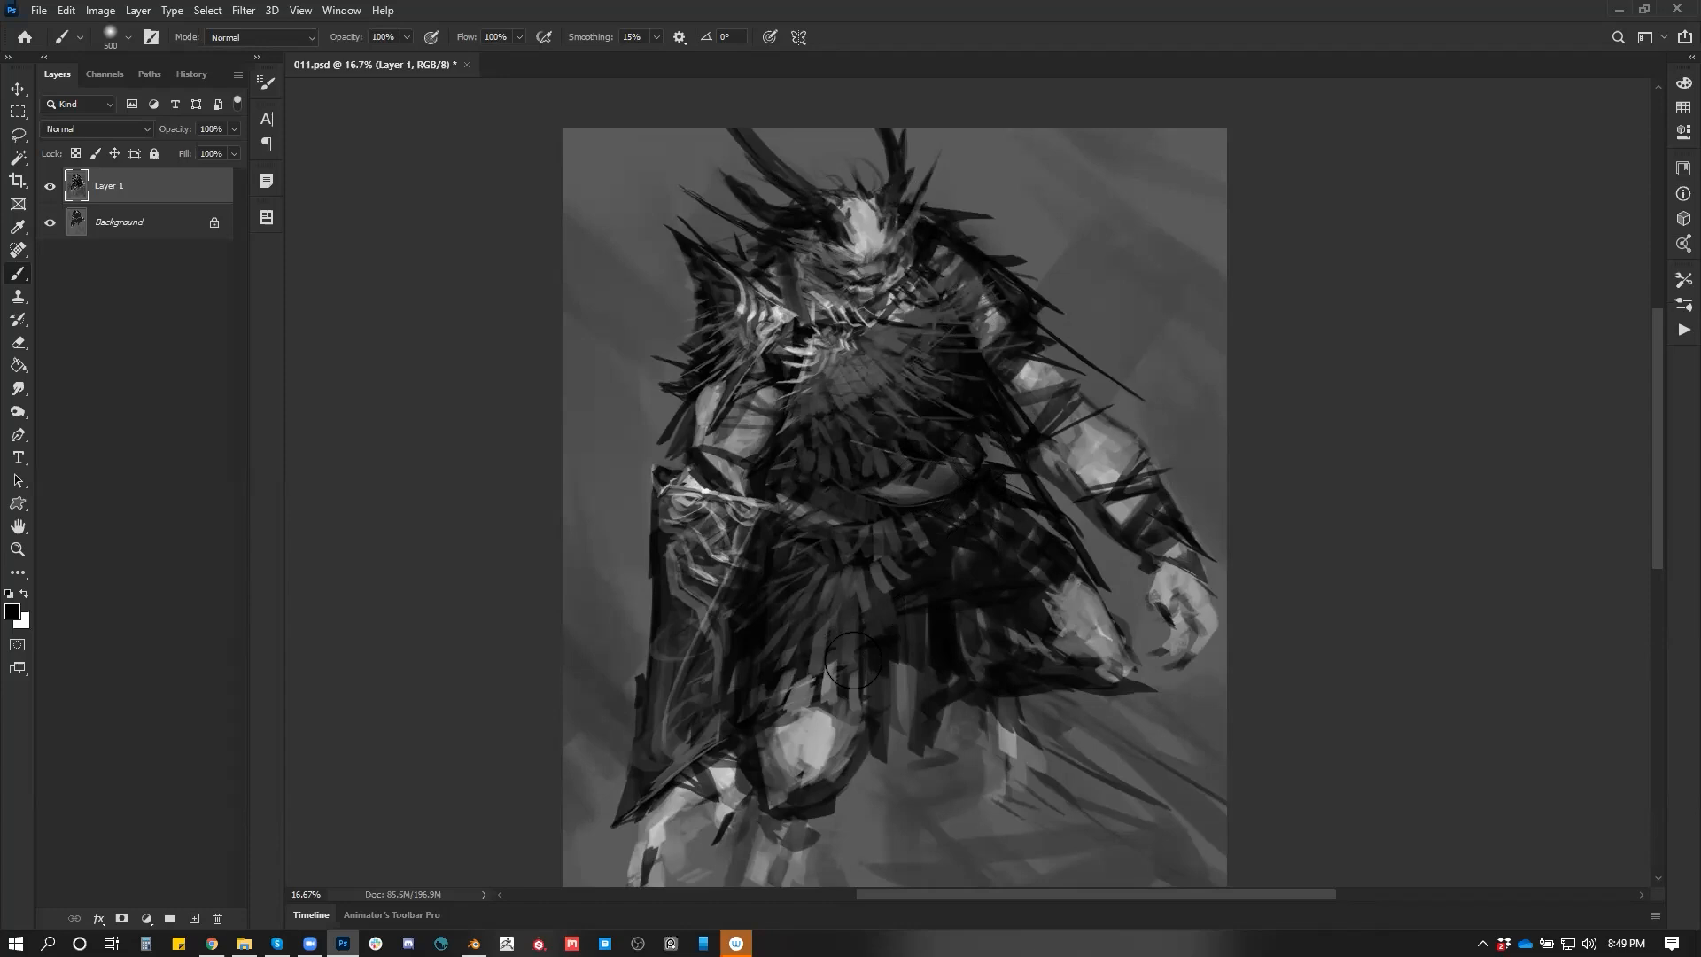
drag(850, 664, 838, 744)
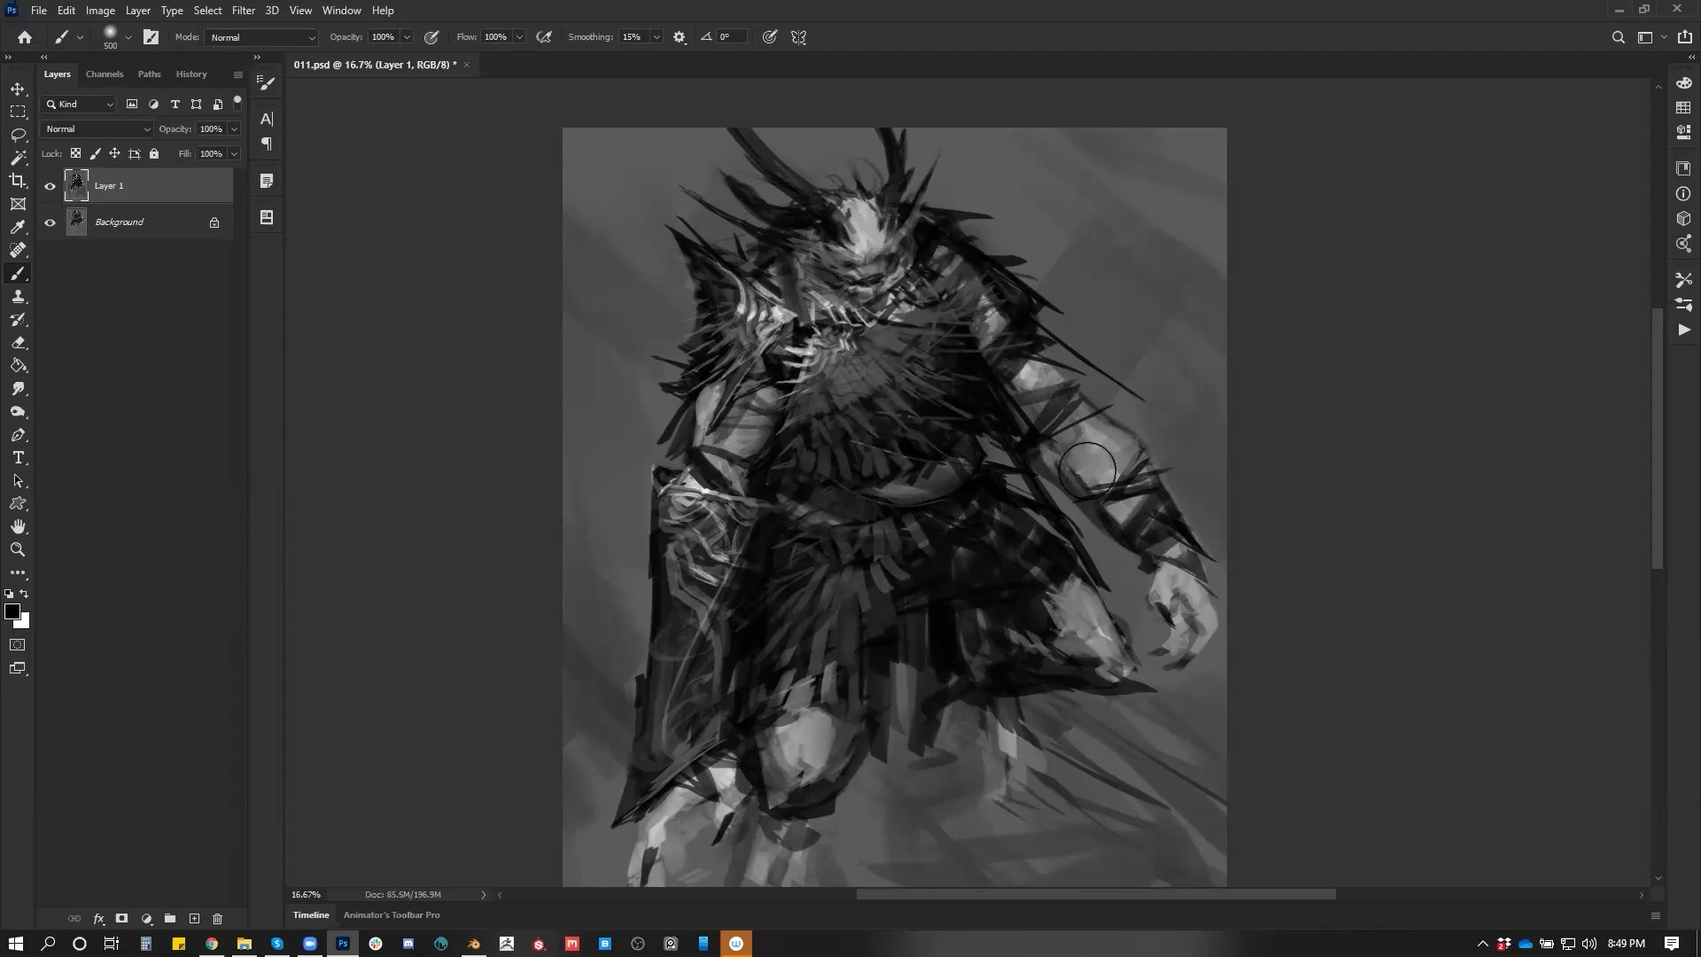
Enlarge the soft brush to size 1400 and darken the legs and ground below the skirt with soft black
drag(1105, 702, 1127, 569)
key(bracketright)
key(bracketright)
key(bracketright)
key(bracketright)
key(bracketright)
key(bracketright)
key(bracketright)
key(bracketright)
key(bracketright)
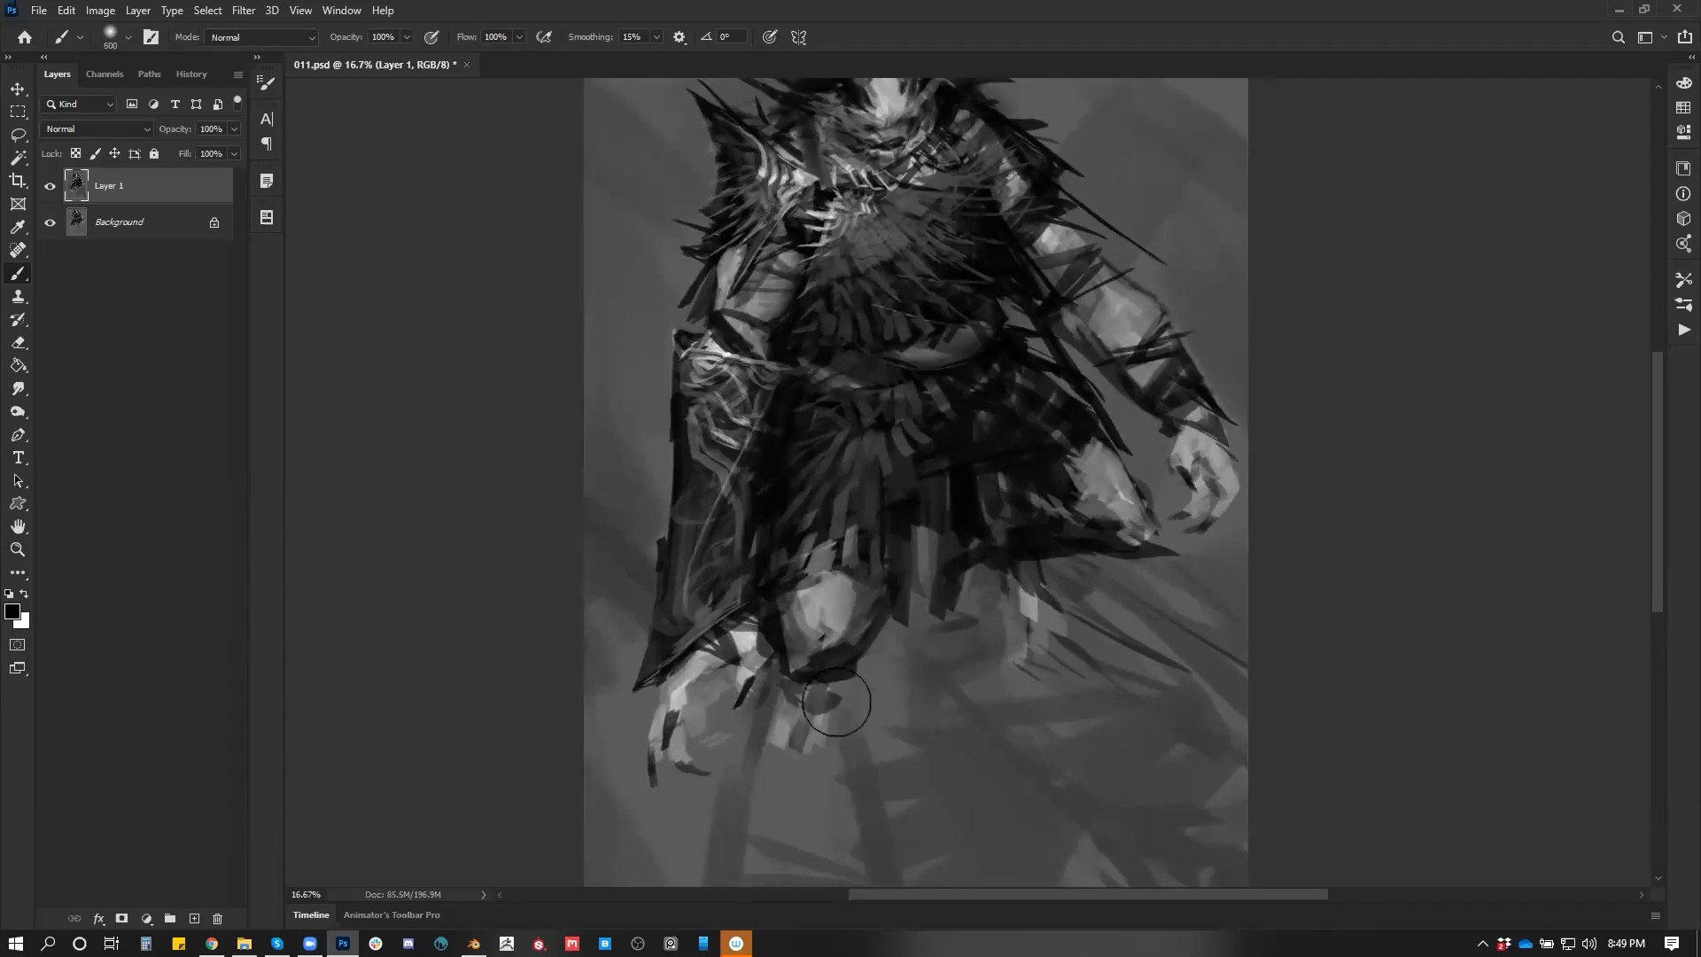
drag(861, 755, 1019, 665)
mouse_move(1156, 677)
mouse_down()
mouse_move(705, 748)
mouse_move(544, 752)
mouse_move(587, 689)
mouse_up()
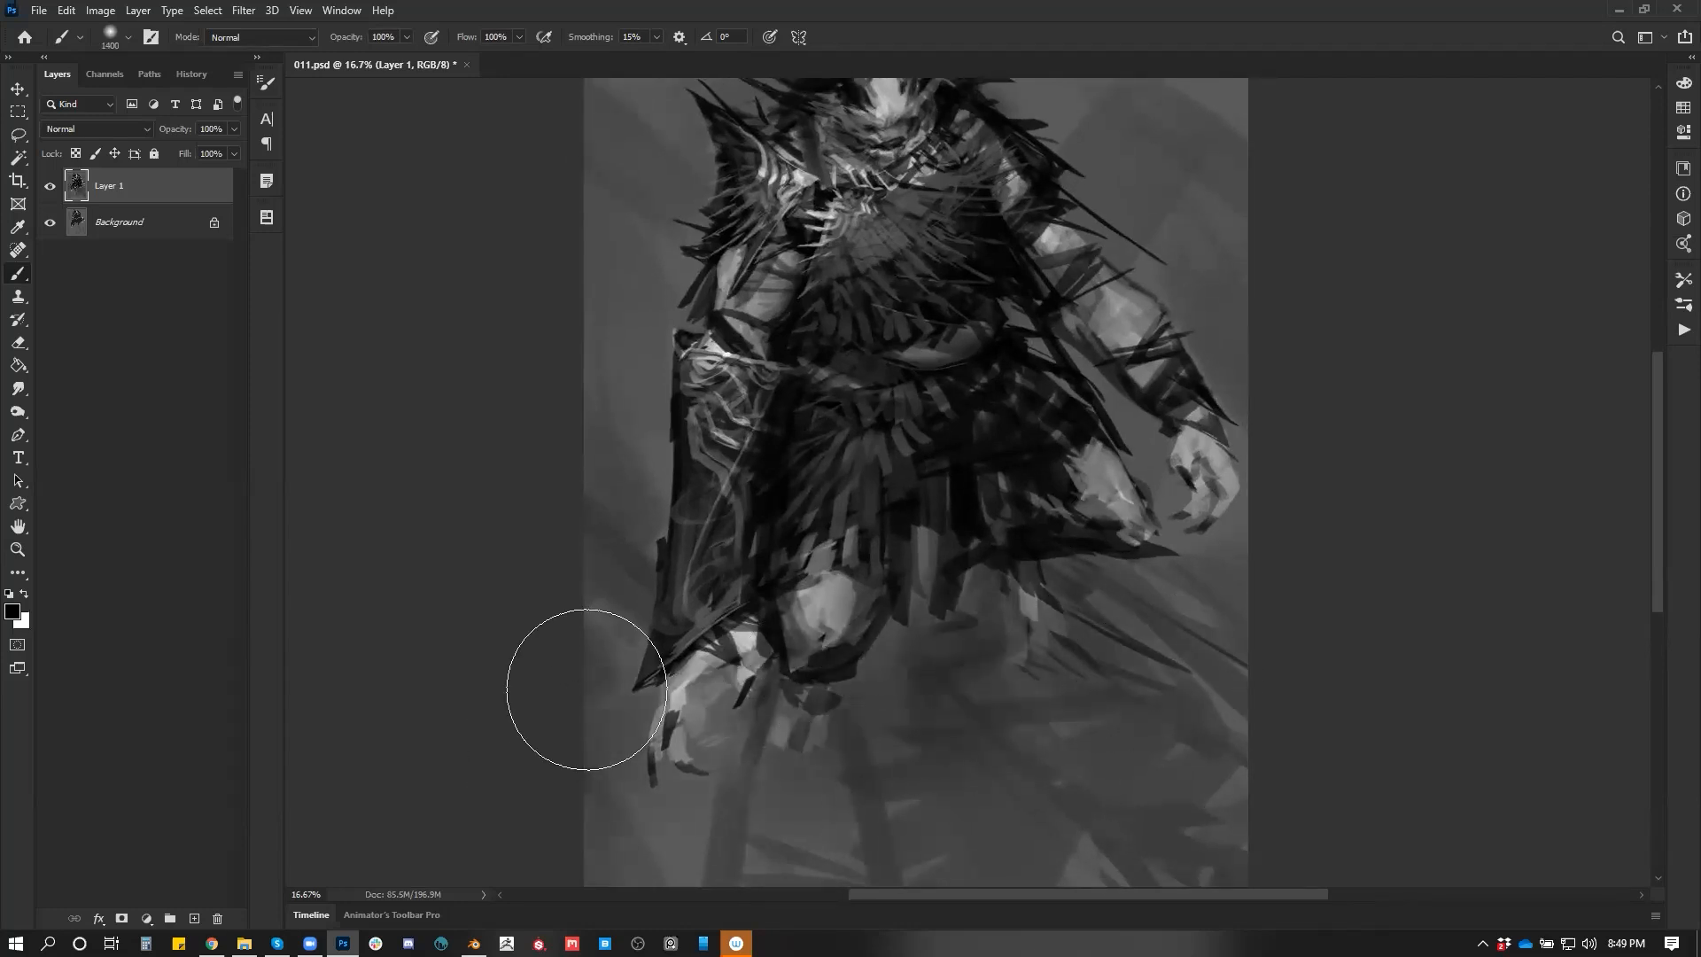
Switch to the flat, hard-edged brush preset of size 150 from the Core brush group
key(z)
alt+click(1061, 627)
key(b)
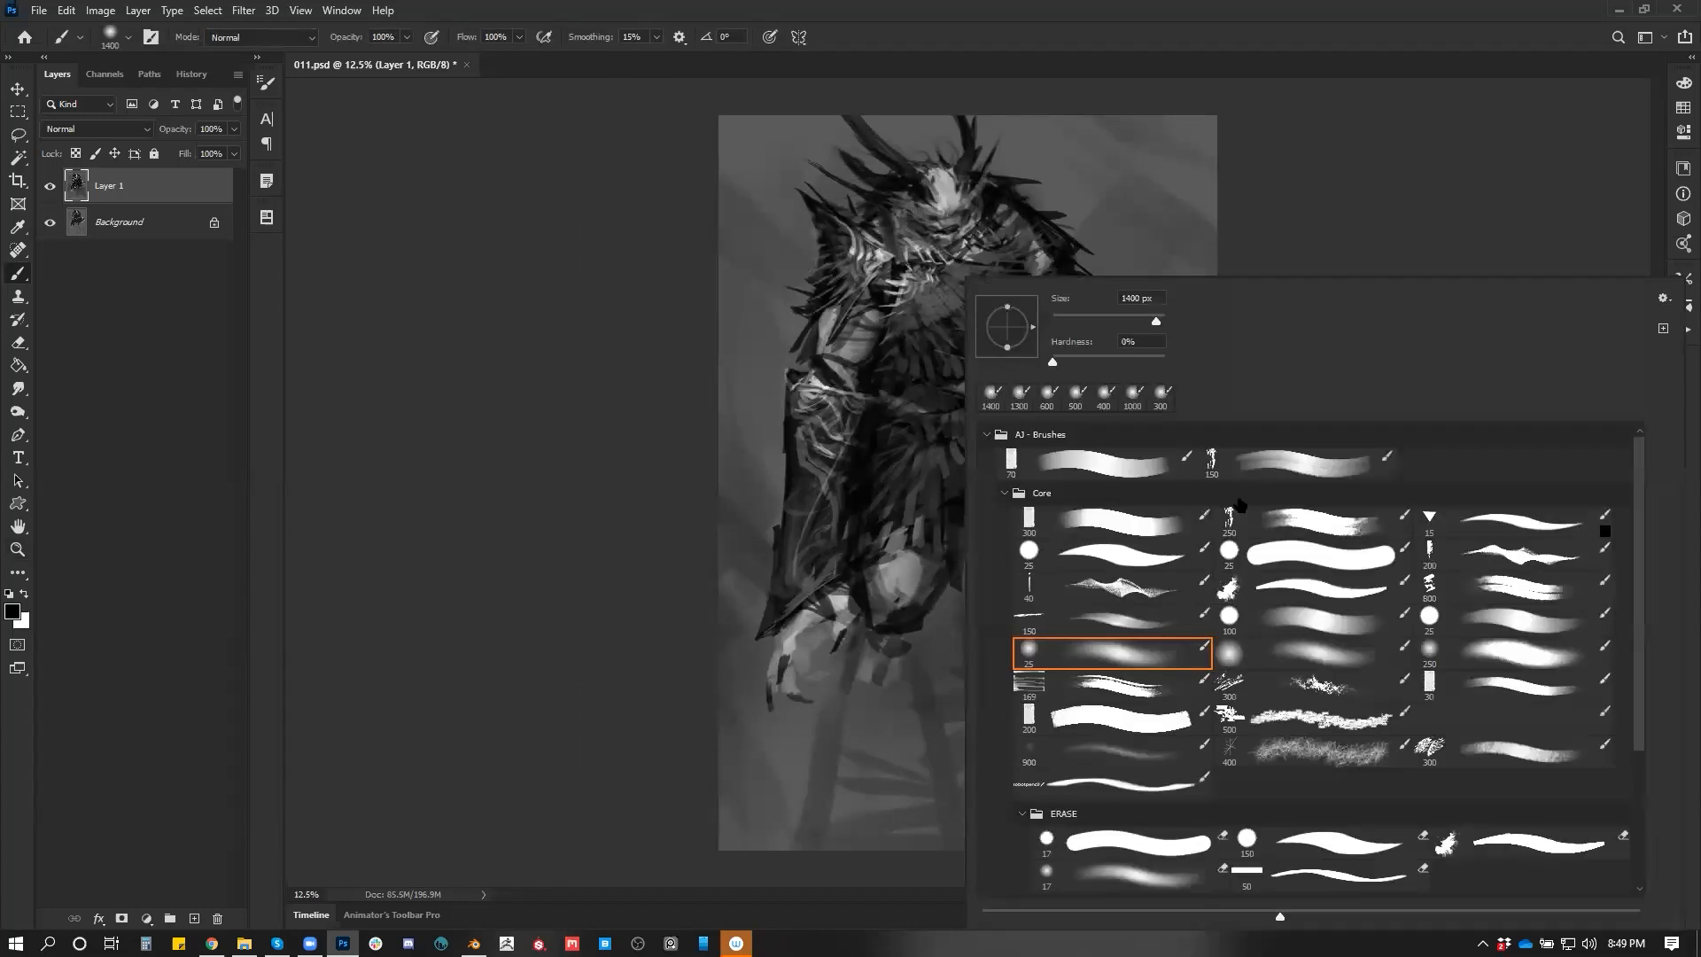
click(1150, 624)
click(624, 508)
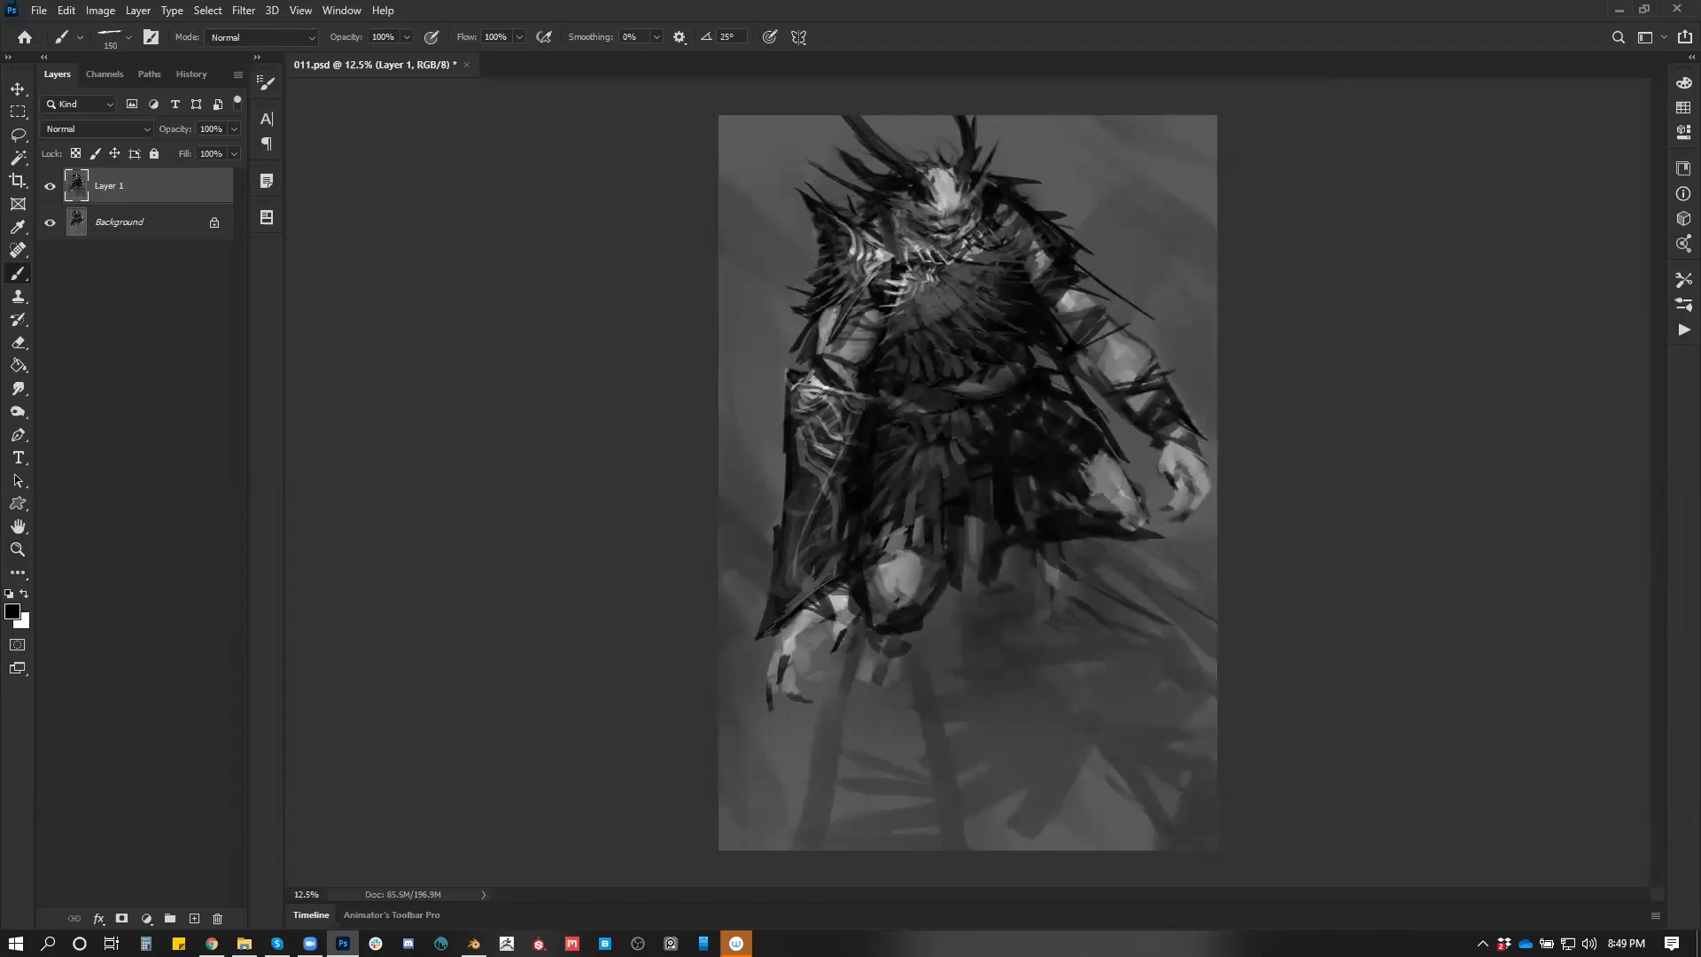
Reduce the brush size and paint short strokes in a sampled grey on the upper skirt below the belt
key(z)
click(958, 405)
key(b)
key([)
alt+click(958, 382)
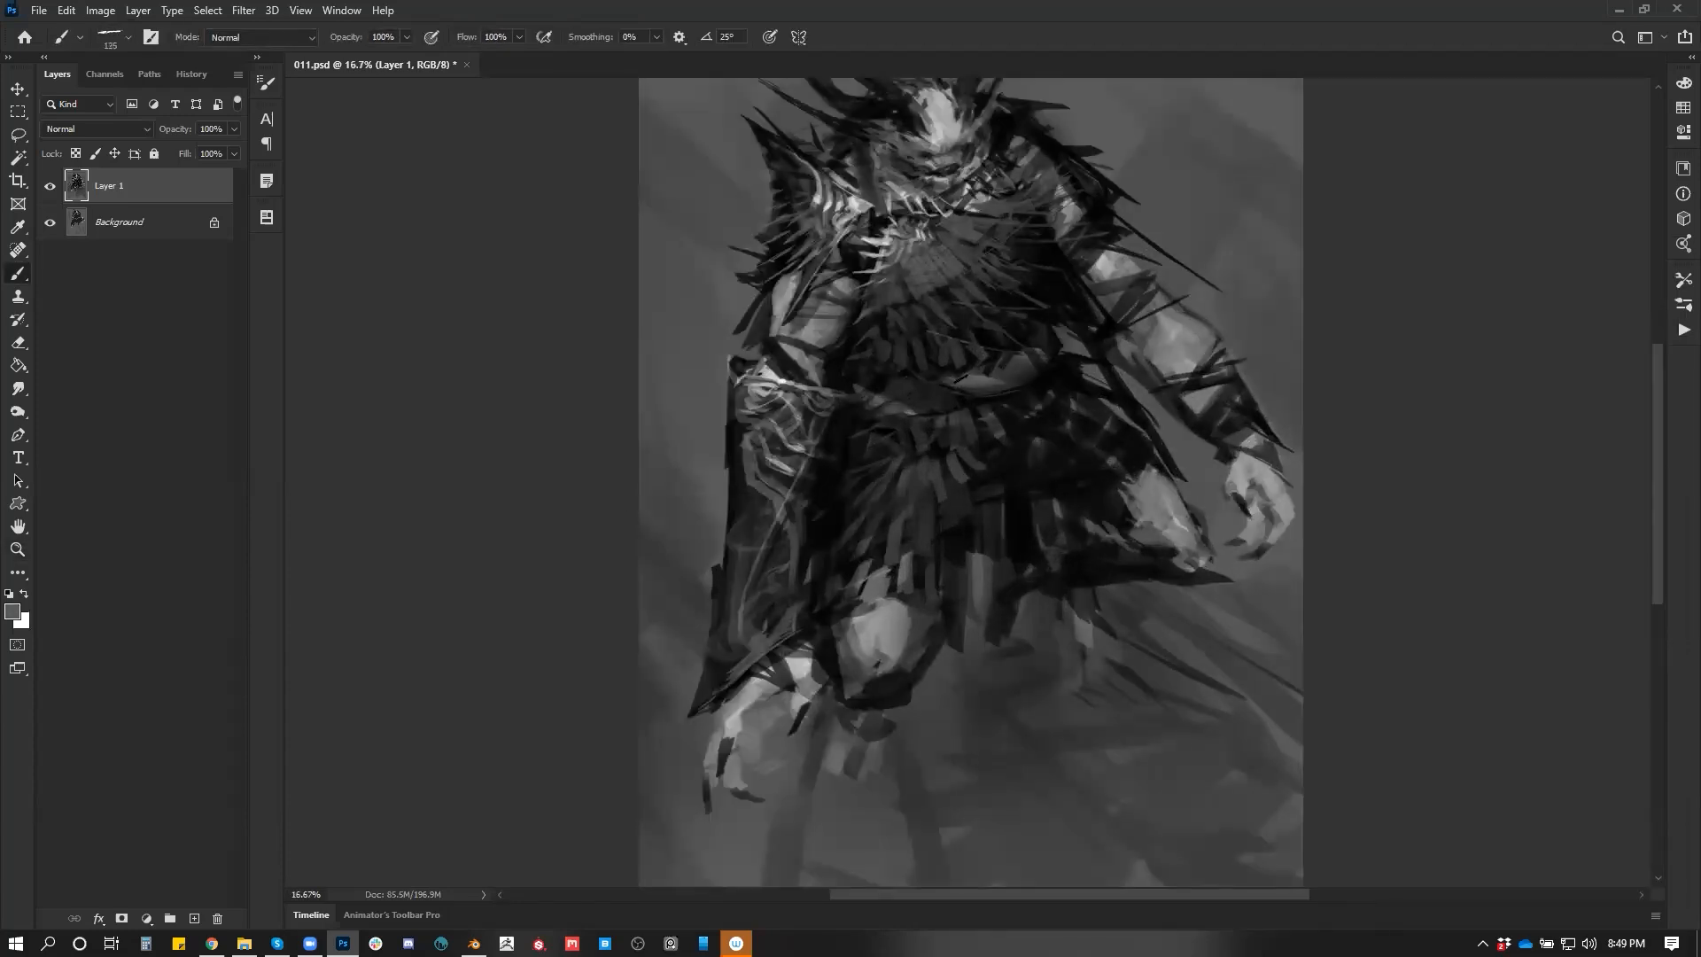
key(bracketleft)
key(bracketleft)
drag(863, 430, 874, 424)
Rework the upper skirt folds with larger black strokes and sampled dark greys
key(bracketright)
key(bracketright)
key(bracketright)
key(d)
mouse_move(884, 431)
mouse_down()
mouse_move(859, 432)
mouse_move(834, 491)
mouse_move(848, 468)
mouse_up()
alt+click(858, 442)
alt+click(861, 462)
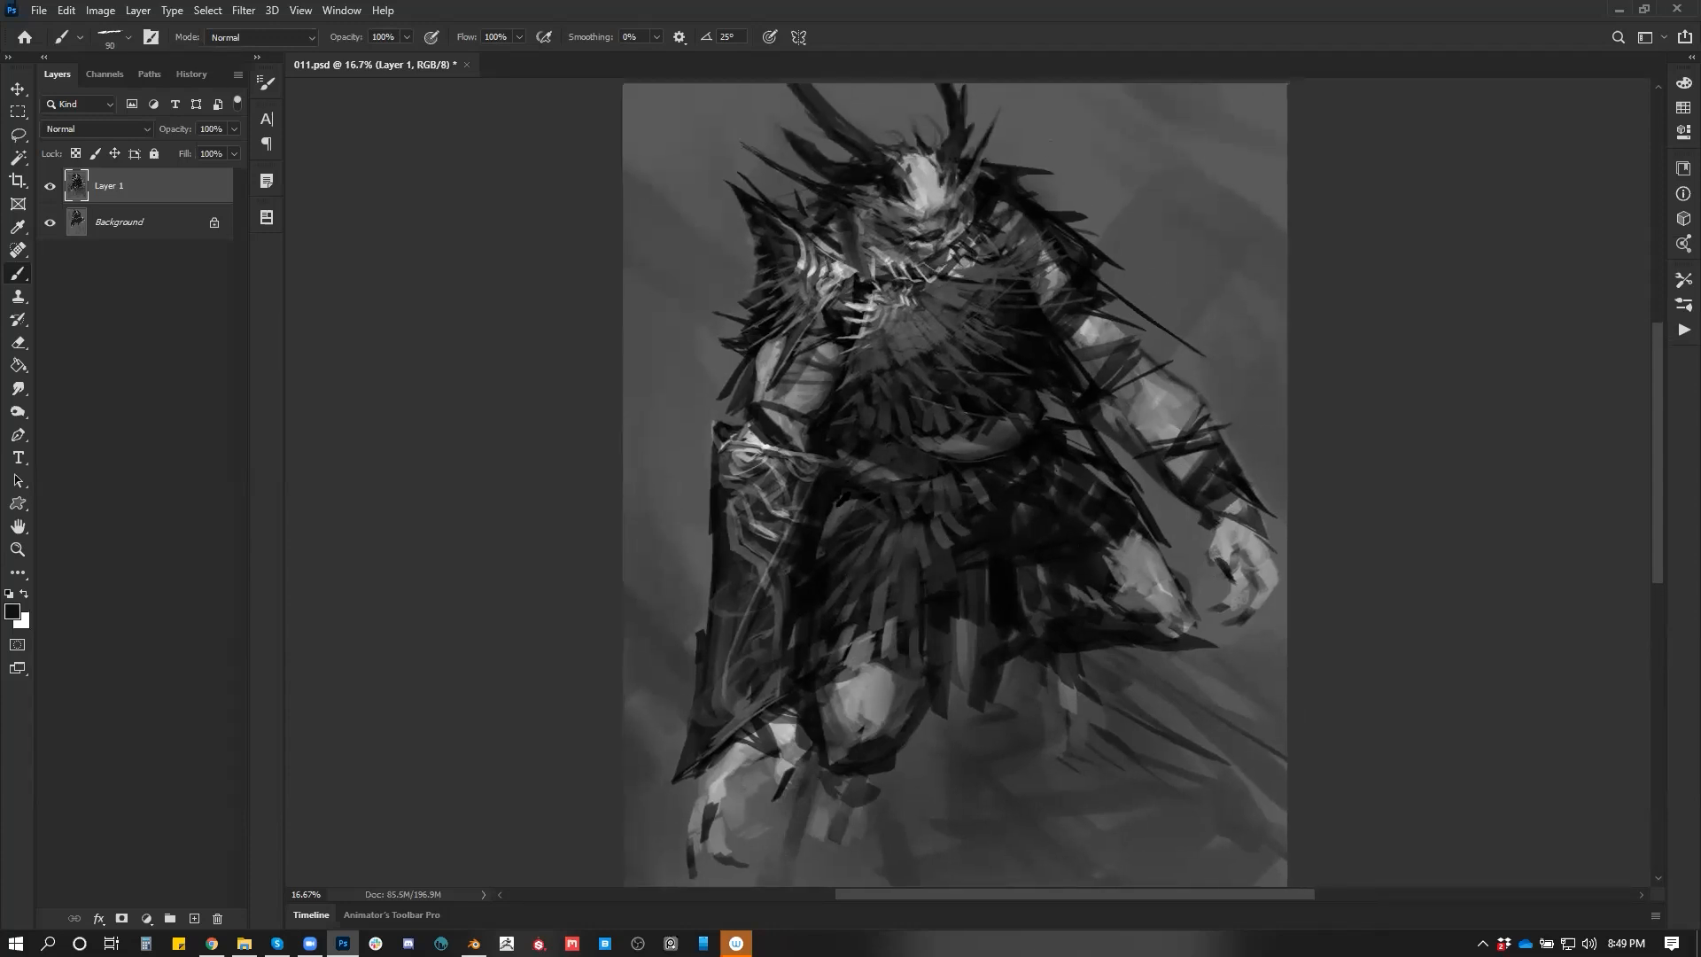
alt+click(842, 502)
Reduce the brush to size 70 and add thin grey strokes to the belly above the belt
ctrl+click(975, 261)
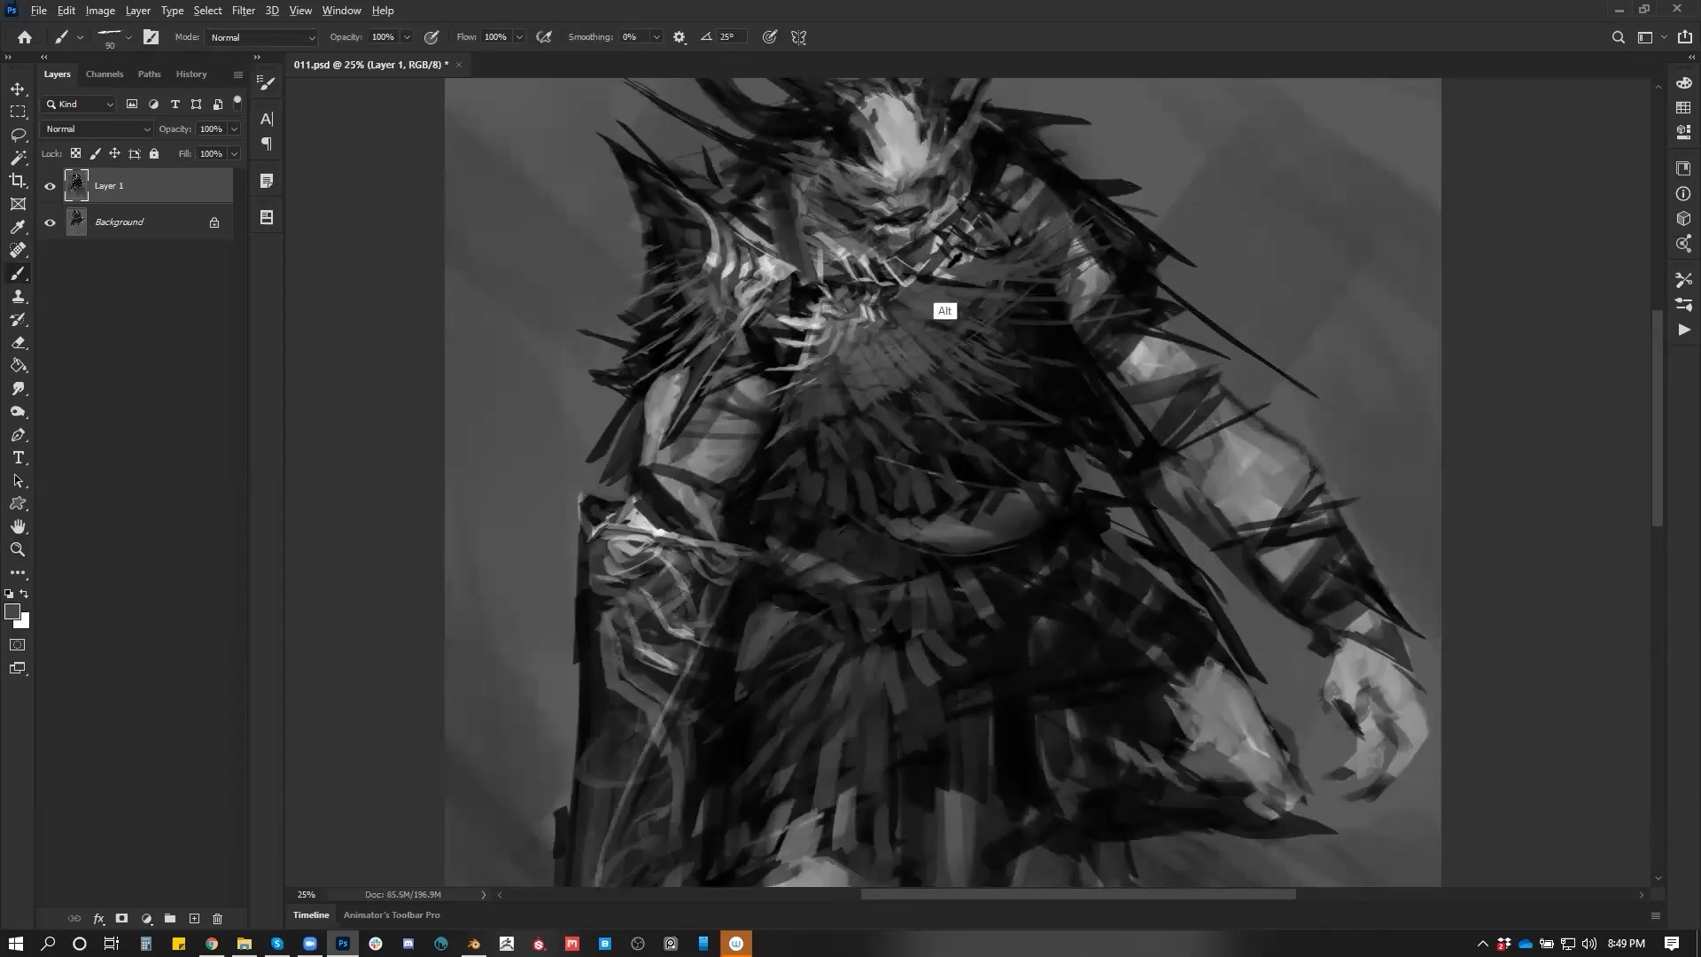
key(bracketleft)
key(bracketleft)
drag(929, 211, 924, 333)
alt+click(898, 355)
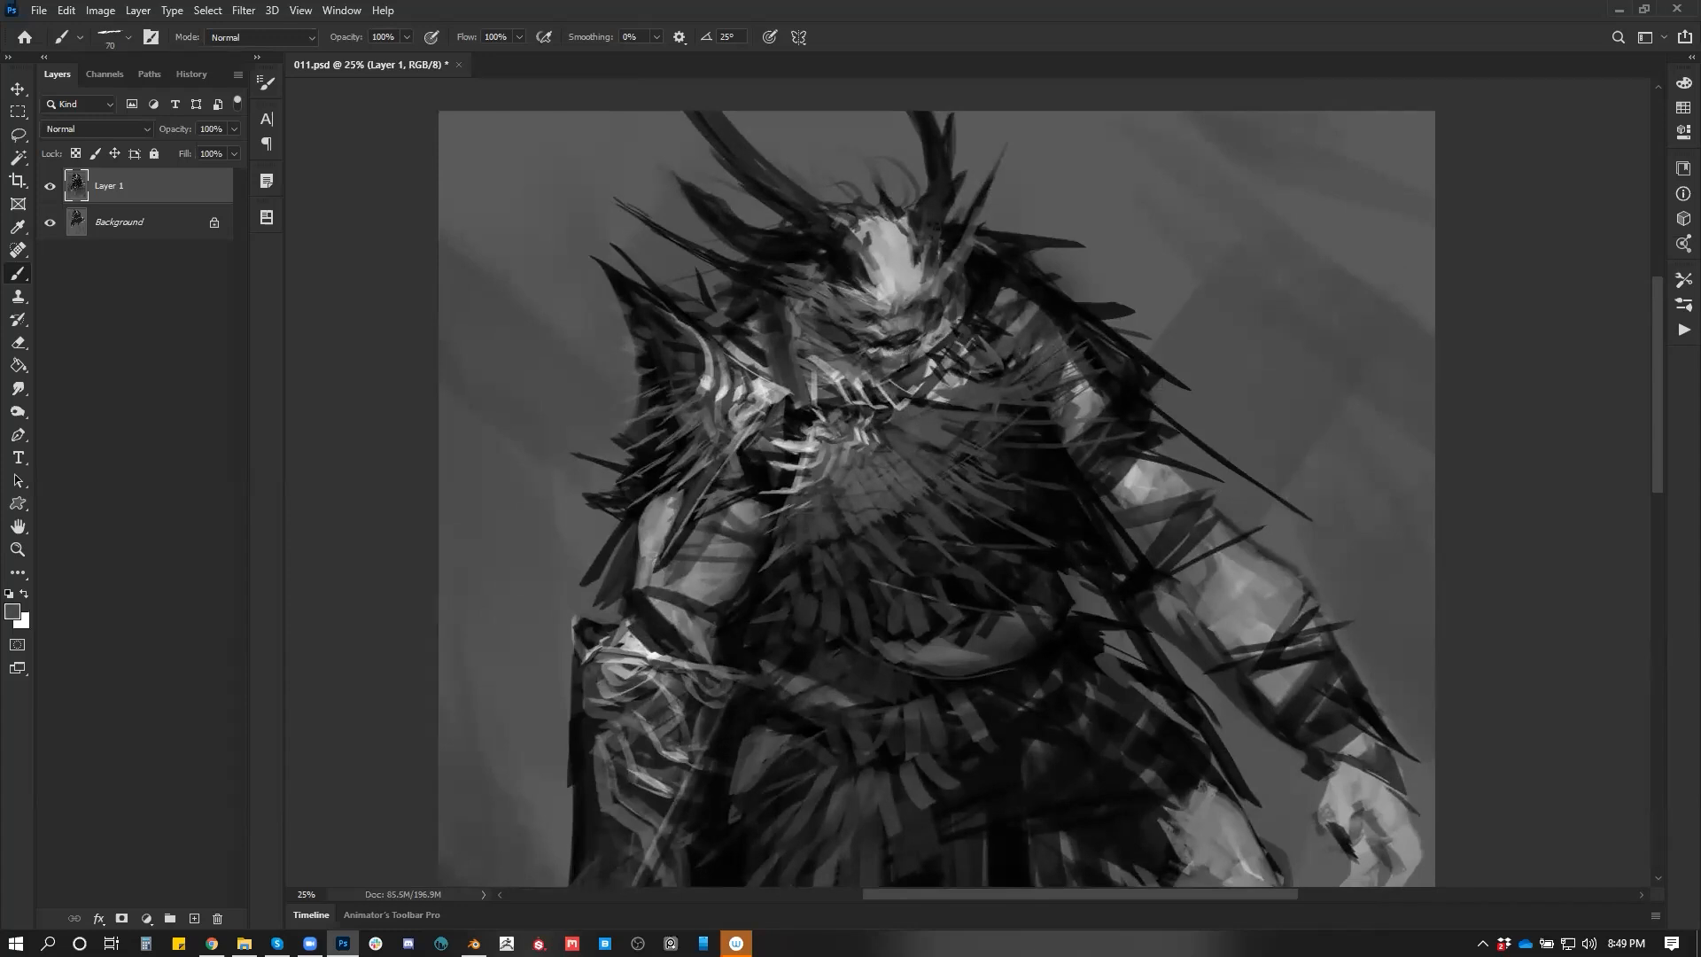
Mirror the canvas and frame the torso and arms at 16.7% zoom
key(z)
alt+click(901, 406)
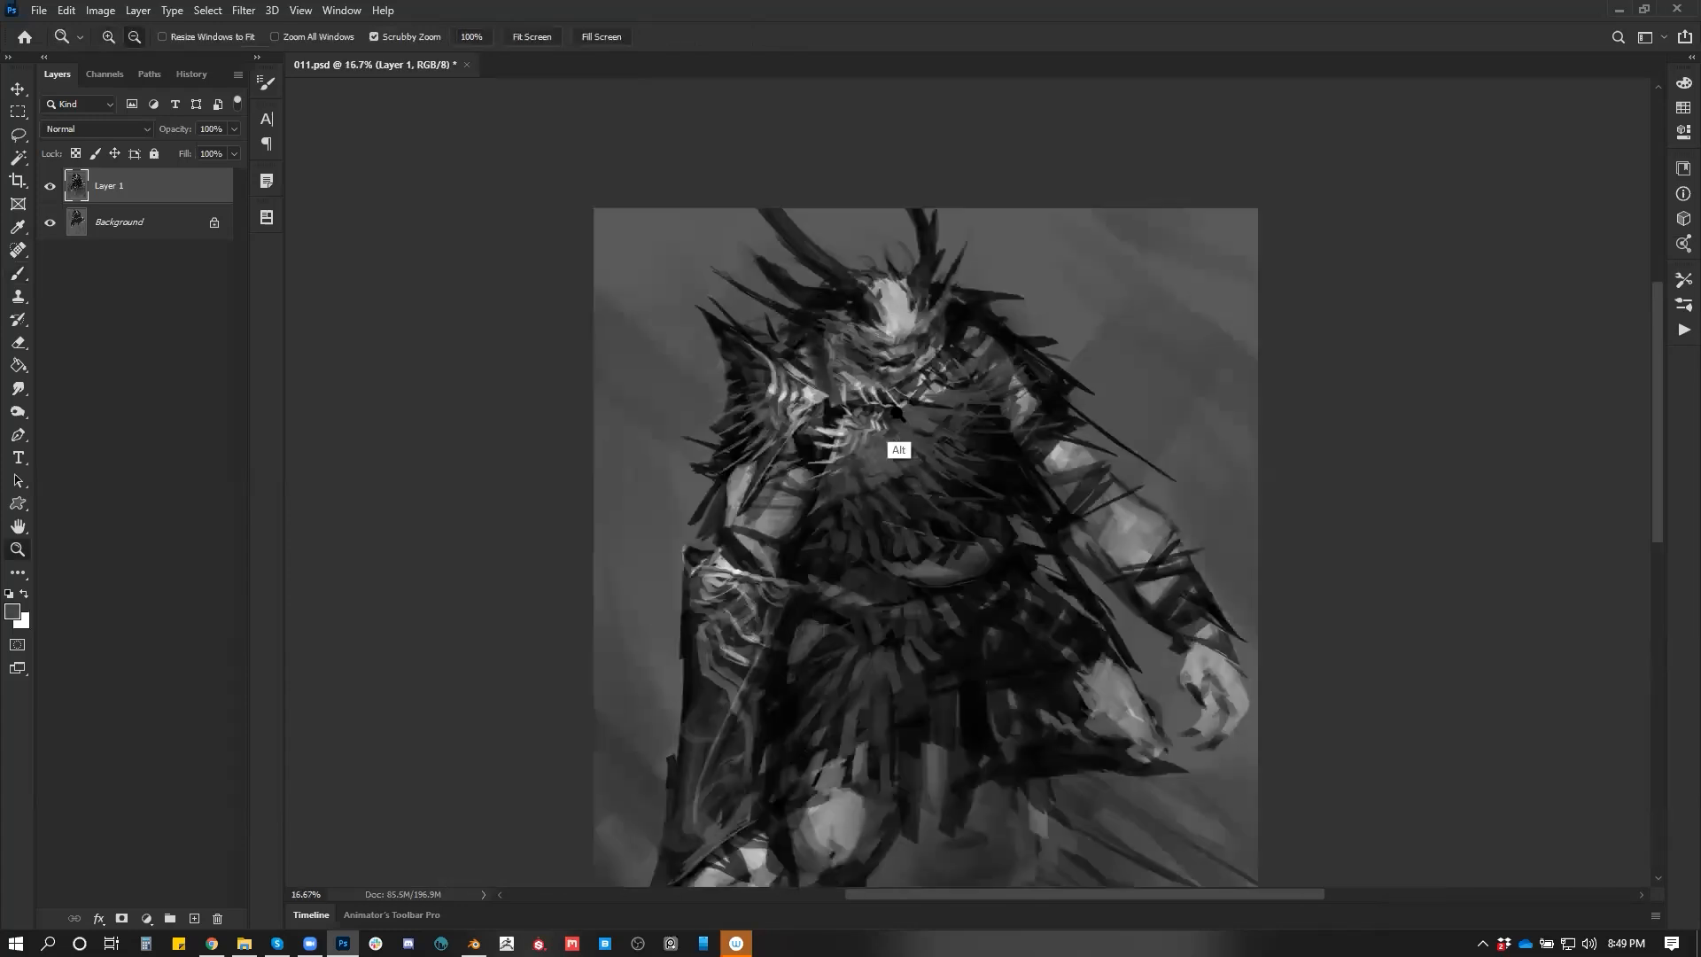
alt+click(901, 406)
alt+click(901, 406)
key(ctrl+shift+h)
key(b)
click(972, 435)
click(972, 435)
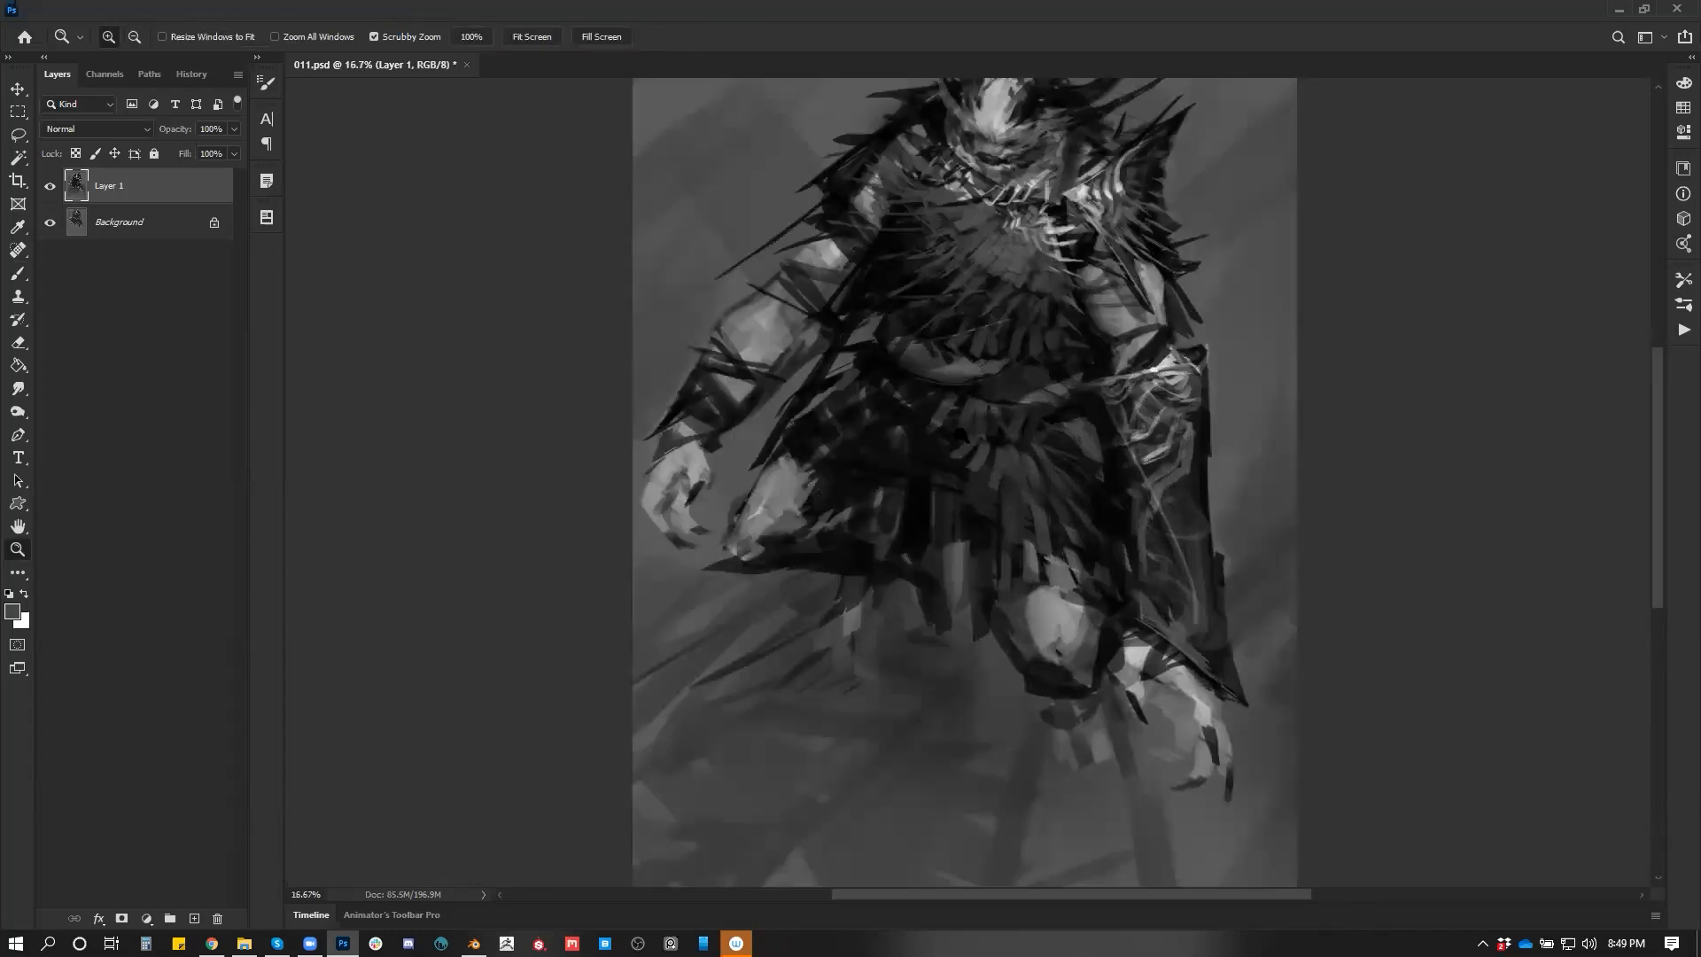
drag(808, 364, 818, 441)
key(b)
key(d)
drag(758, 382, 779, 432)
drag(739, 389, 785, 427)
key(ctrl+z)
key(ctrl+z)
key(ctrl+z)
key(ctrl+z)
Paint short black strokes across the upper part of the bare arm, below the spiked shoulder
mouse_move(864, 293)
mouse_down()
mouse_move(880, 308)
mouse_move(843, 371)
mouse_up()
mouse_move(845, 317)
mouse_down()
mouse_move(847, 368)
mouse_move(854, 348)
mouse_up()
drag(858, 317, 852, 346)
drag(832, 317, 834, 347)
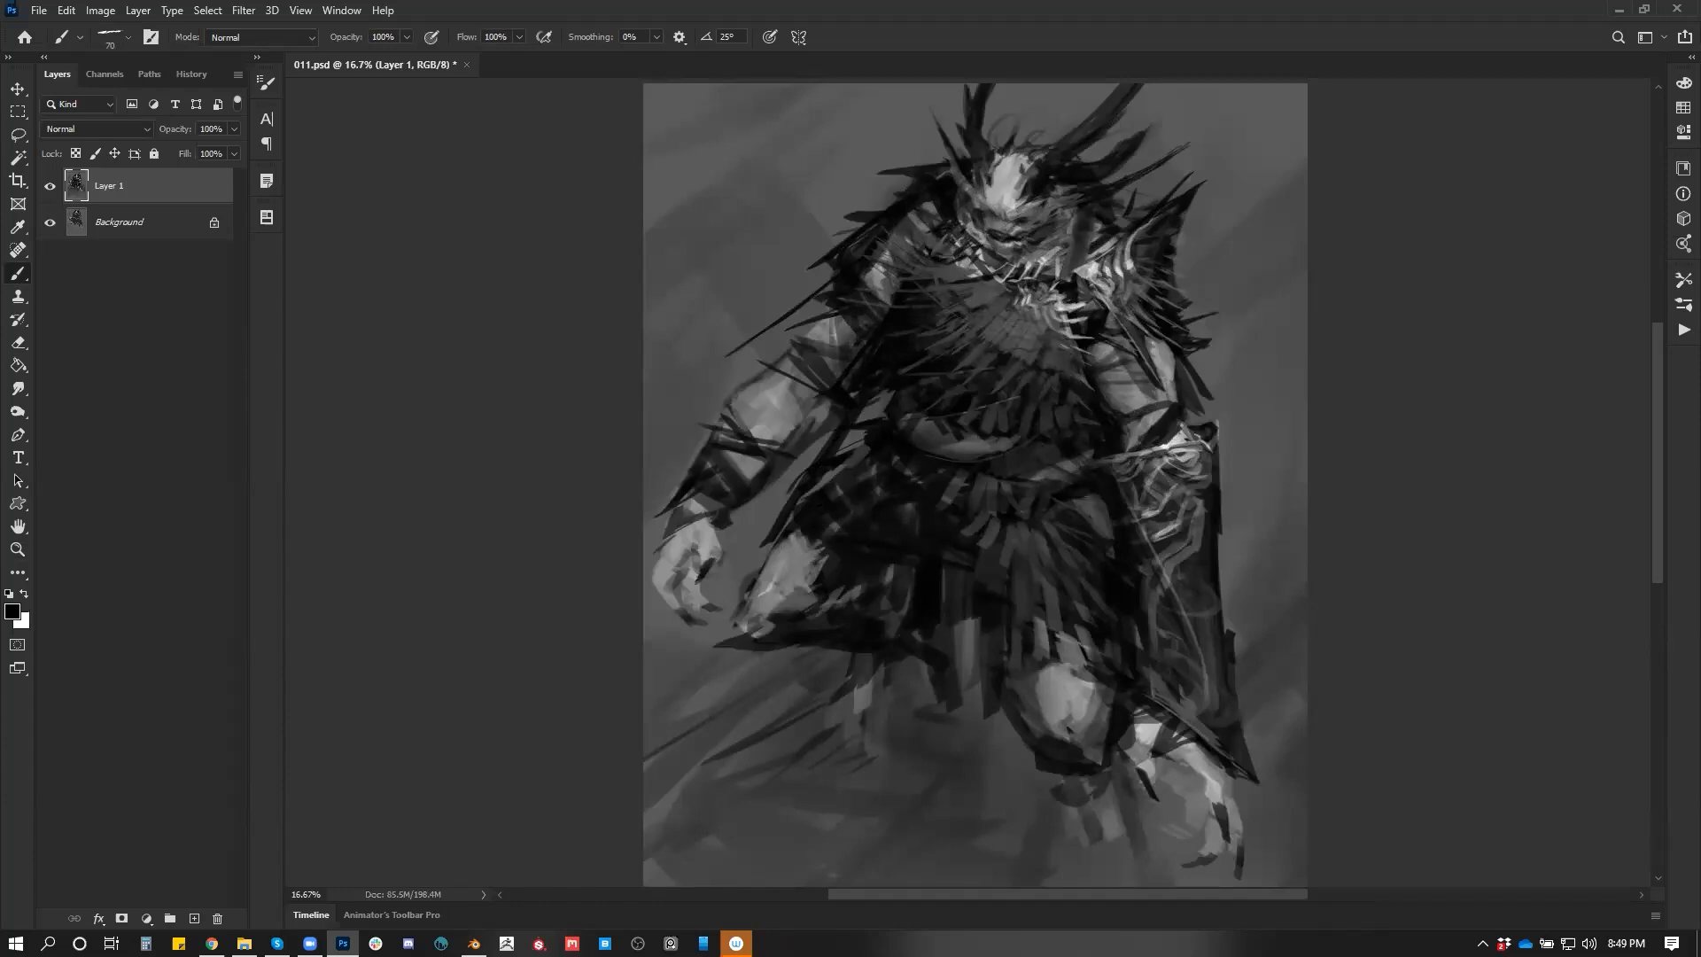
Paint crossing black straps on the upper arm above the arm guard and more dark strokes on the opposite arm
mouse_move(1109, 391)
mouse_down()
mouse_move(1141, 397)
mouse_move(1124, 361)
mouse_up()
drag(1104, 353, 1172, 352)
drag(1151, 354, 1175, 354)
drag(1091, 348, 1144, 377)
drag(1115, 382, 1149, 409)
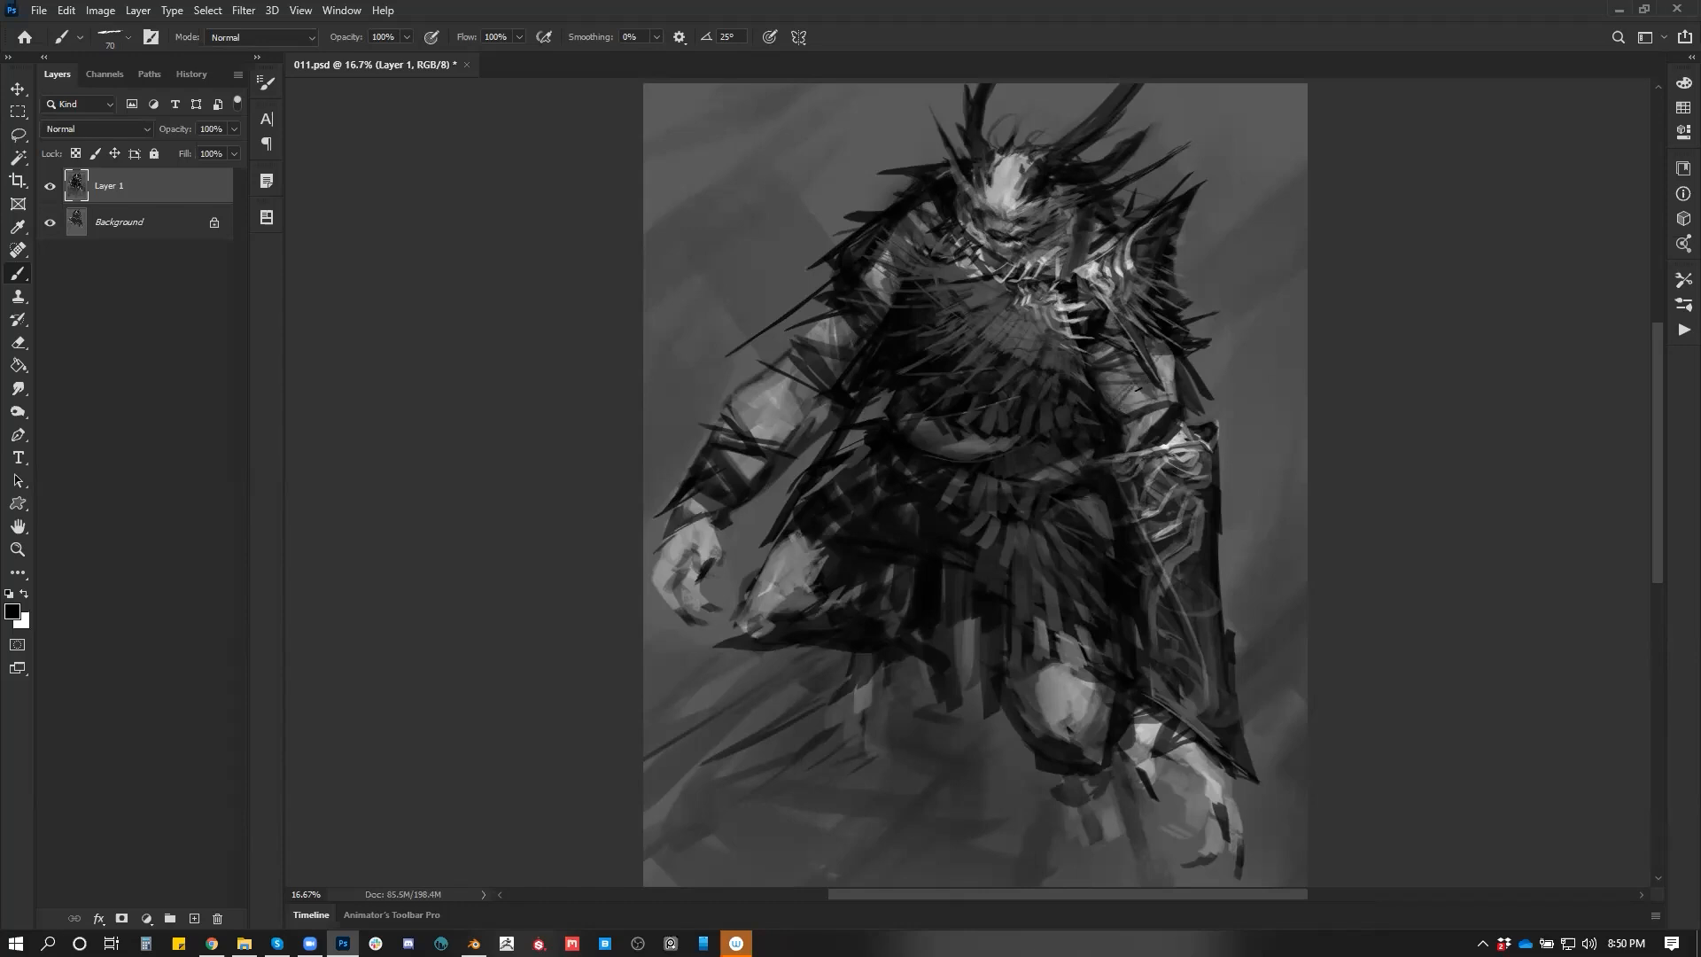
drag(778, 408, 853, 335)
drag(827, 319, 829, 367)
Mirror the canvas and paint a white highlight on the upper arm and rib-like white lines across the forearm guard
key(ctrl+h)
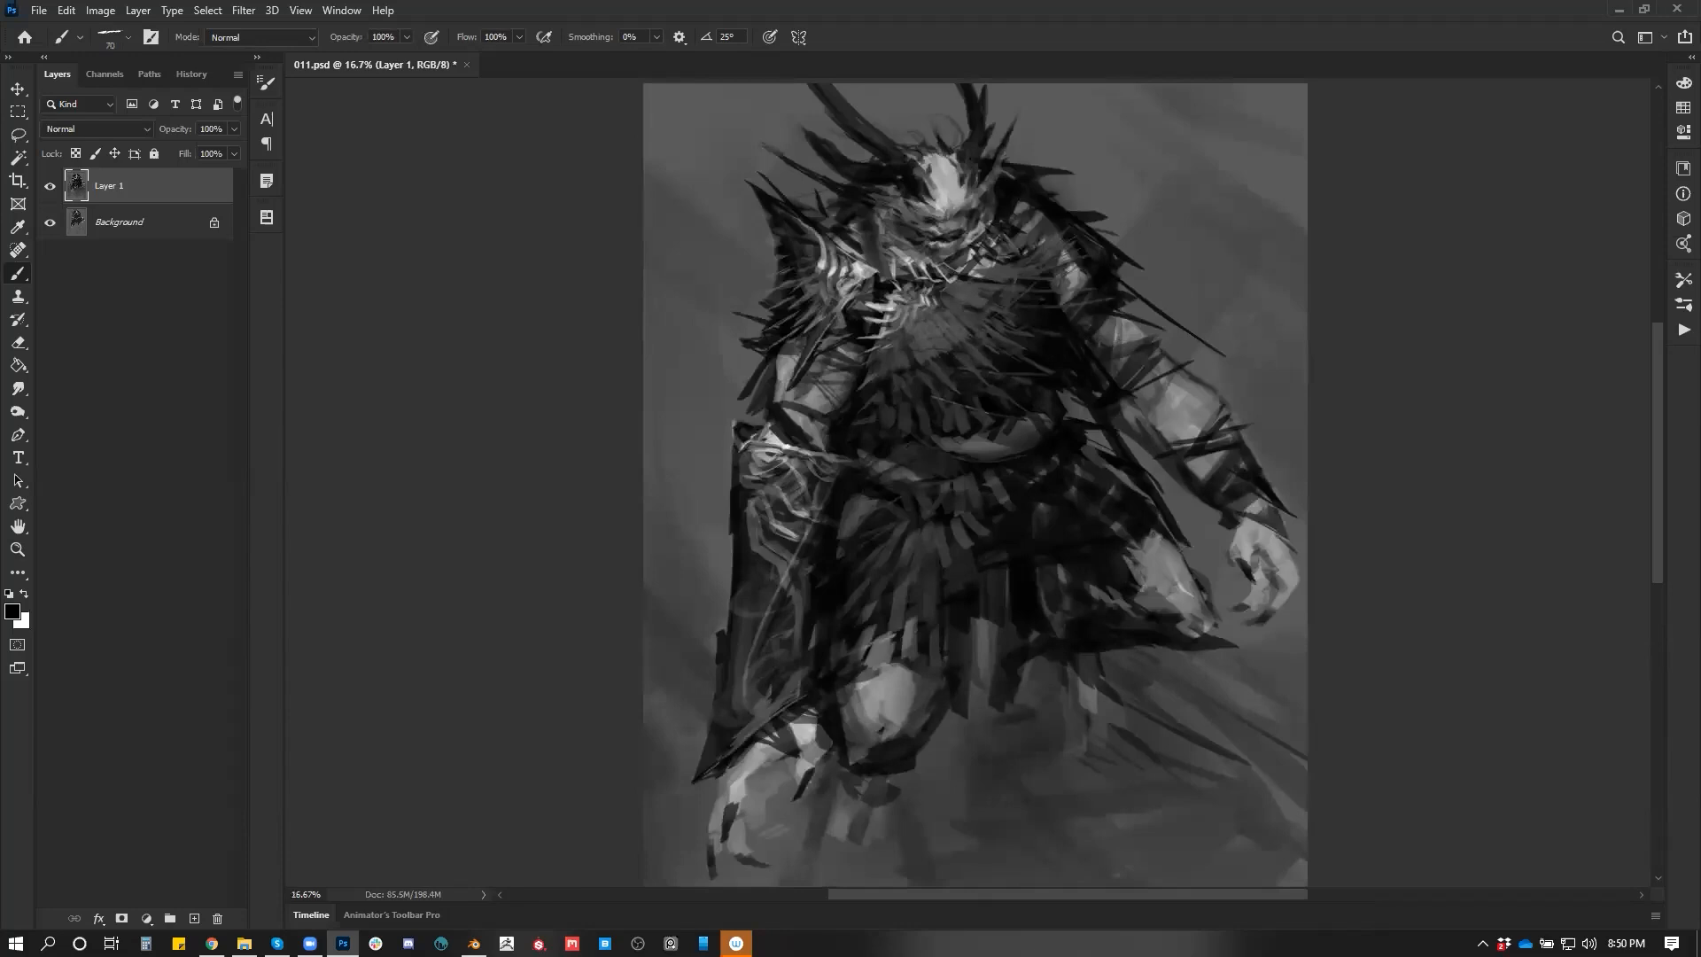
key(x)
drag(811, 350, 783, 395)
drag(840, 532, 813, 476)
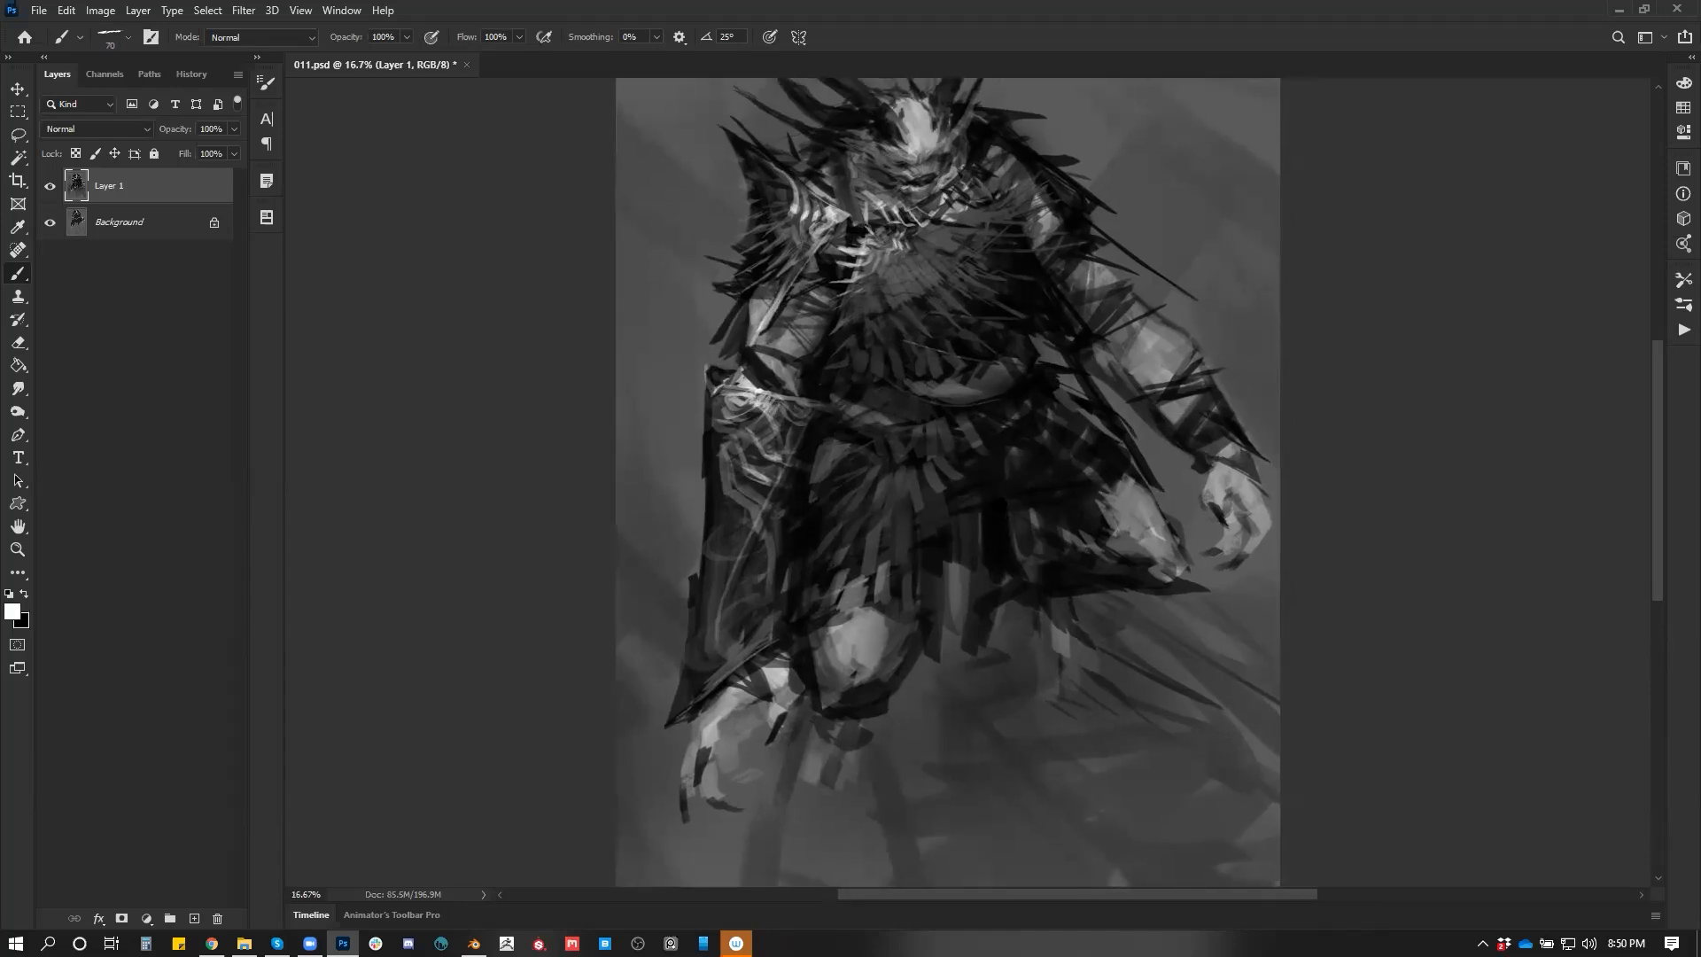
key(bracketleft)
mouse_move(790, 462)
mouse_down()
mouse_move(862, 443)
mouse_move(824, 477)
mouse_move(839, 507)
mouse_up()
key(x)
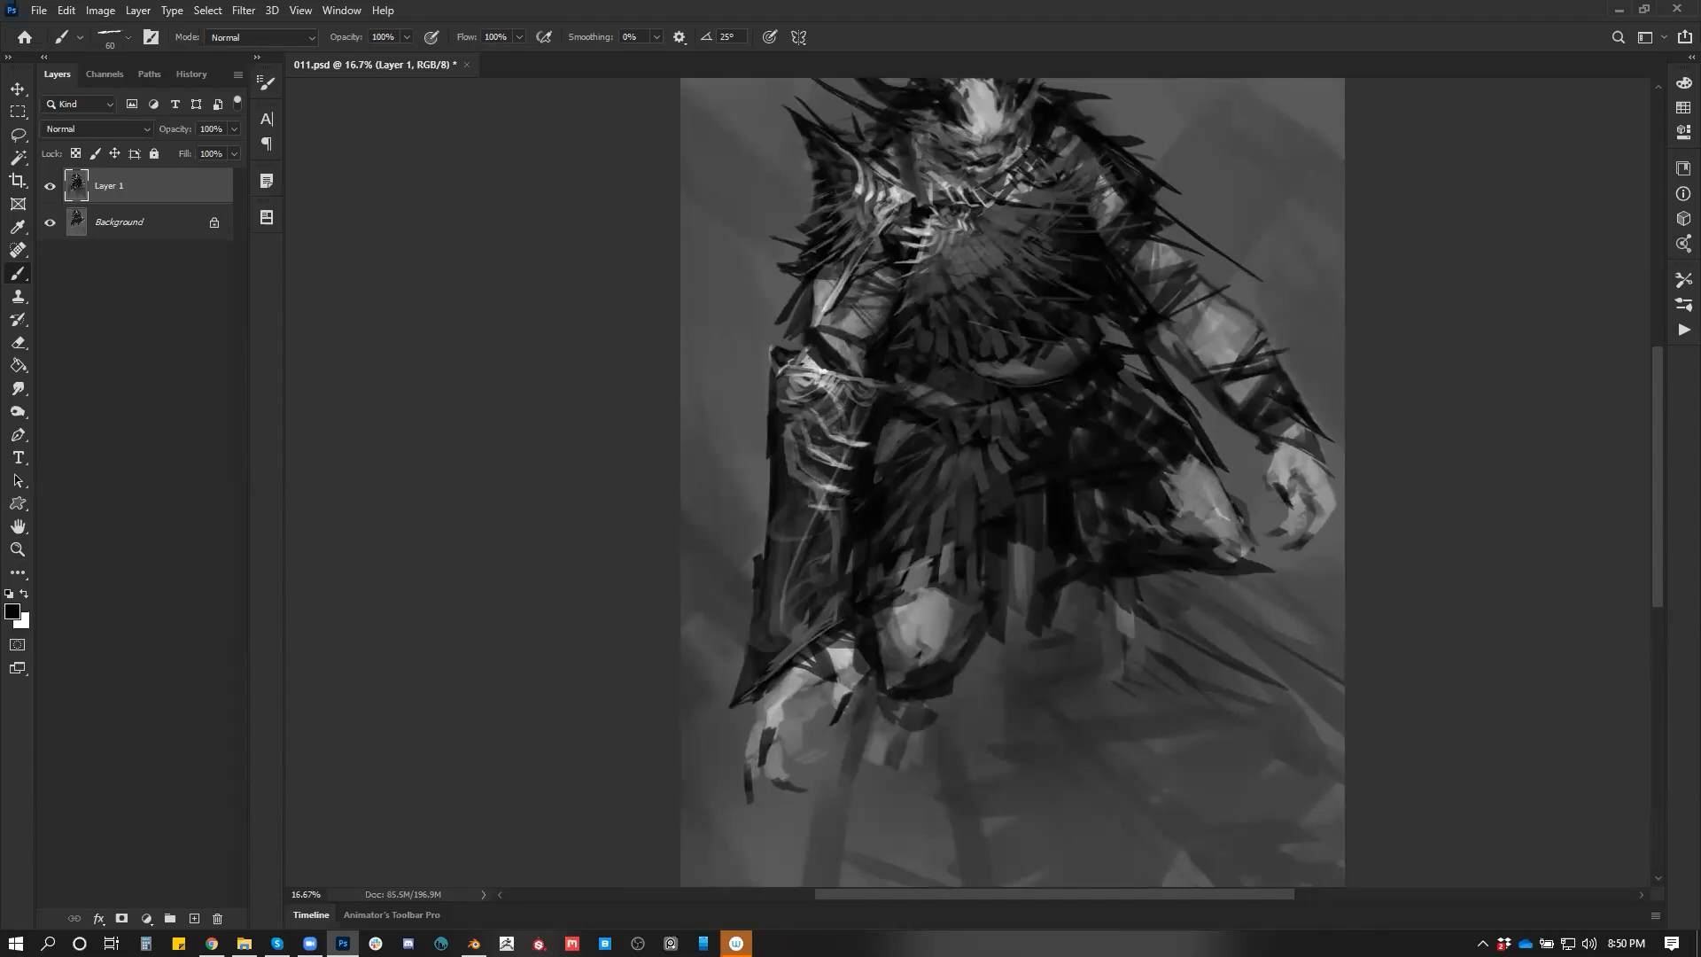
Check the whole figure at a small size and mirror the canvas again
key(x)
key(x)
key(z)
alt+click(877, 551)
alt+click(1019, 545)
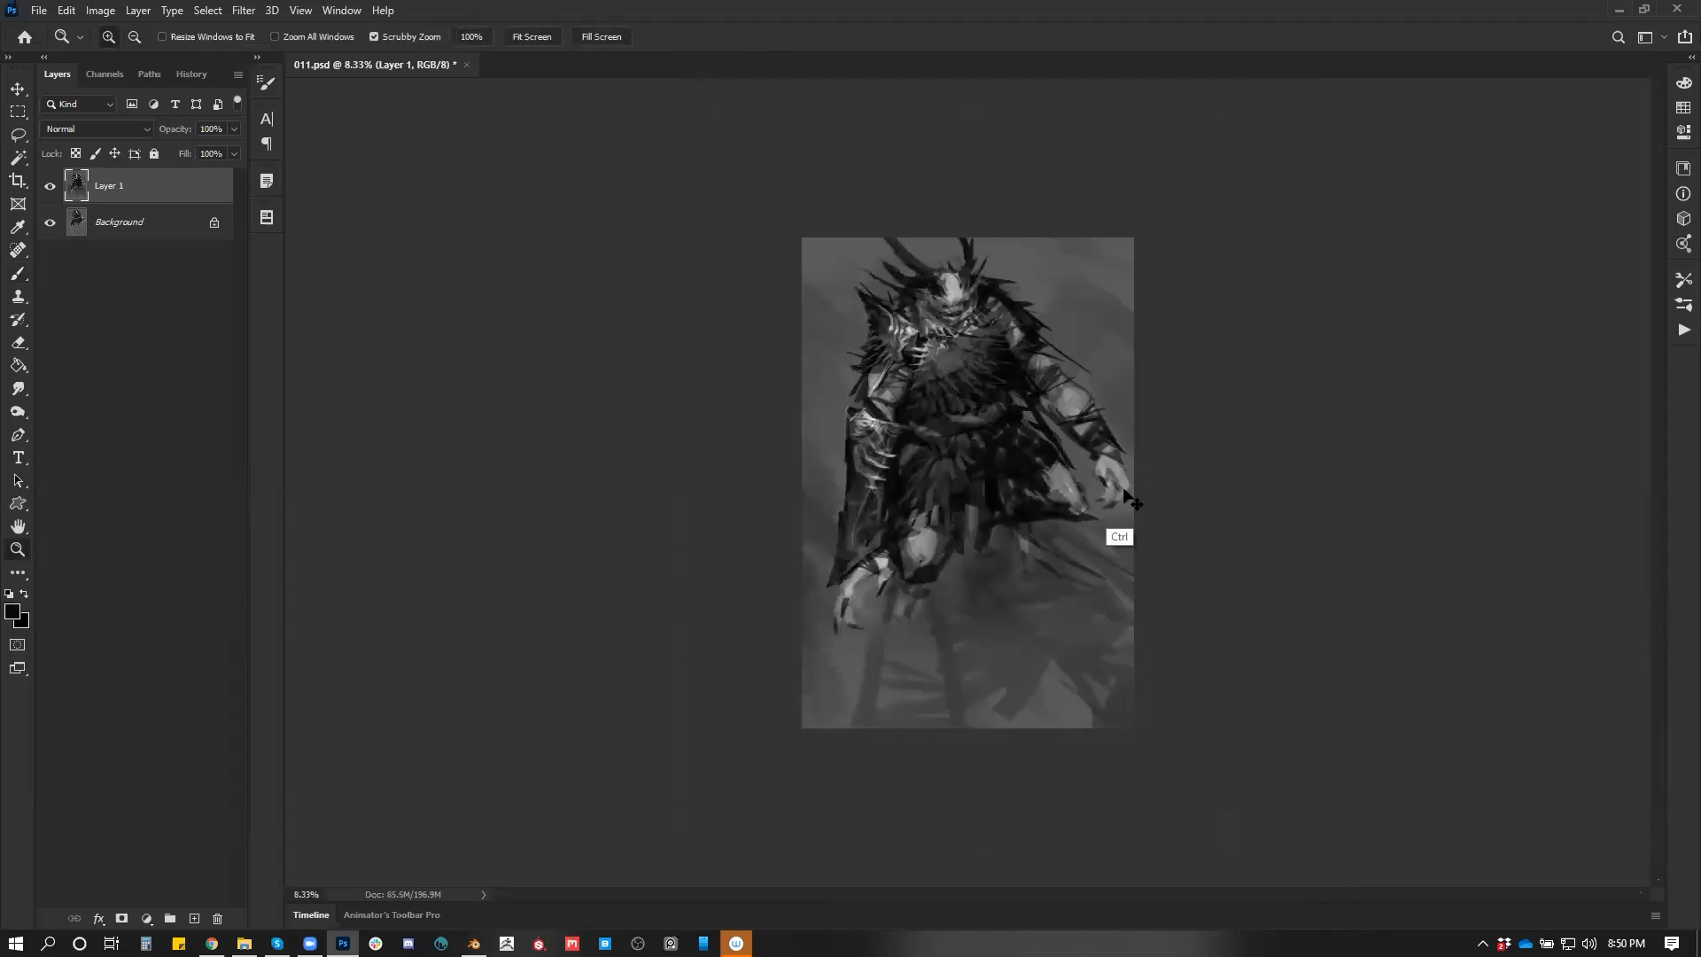
key(ctrl+shift+h)
click(1053, 529)
click(1053, 529)
drag(1054, 529, 884, 579)
key(b)
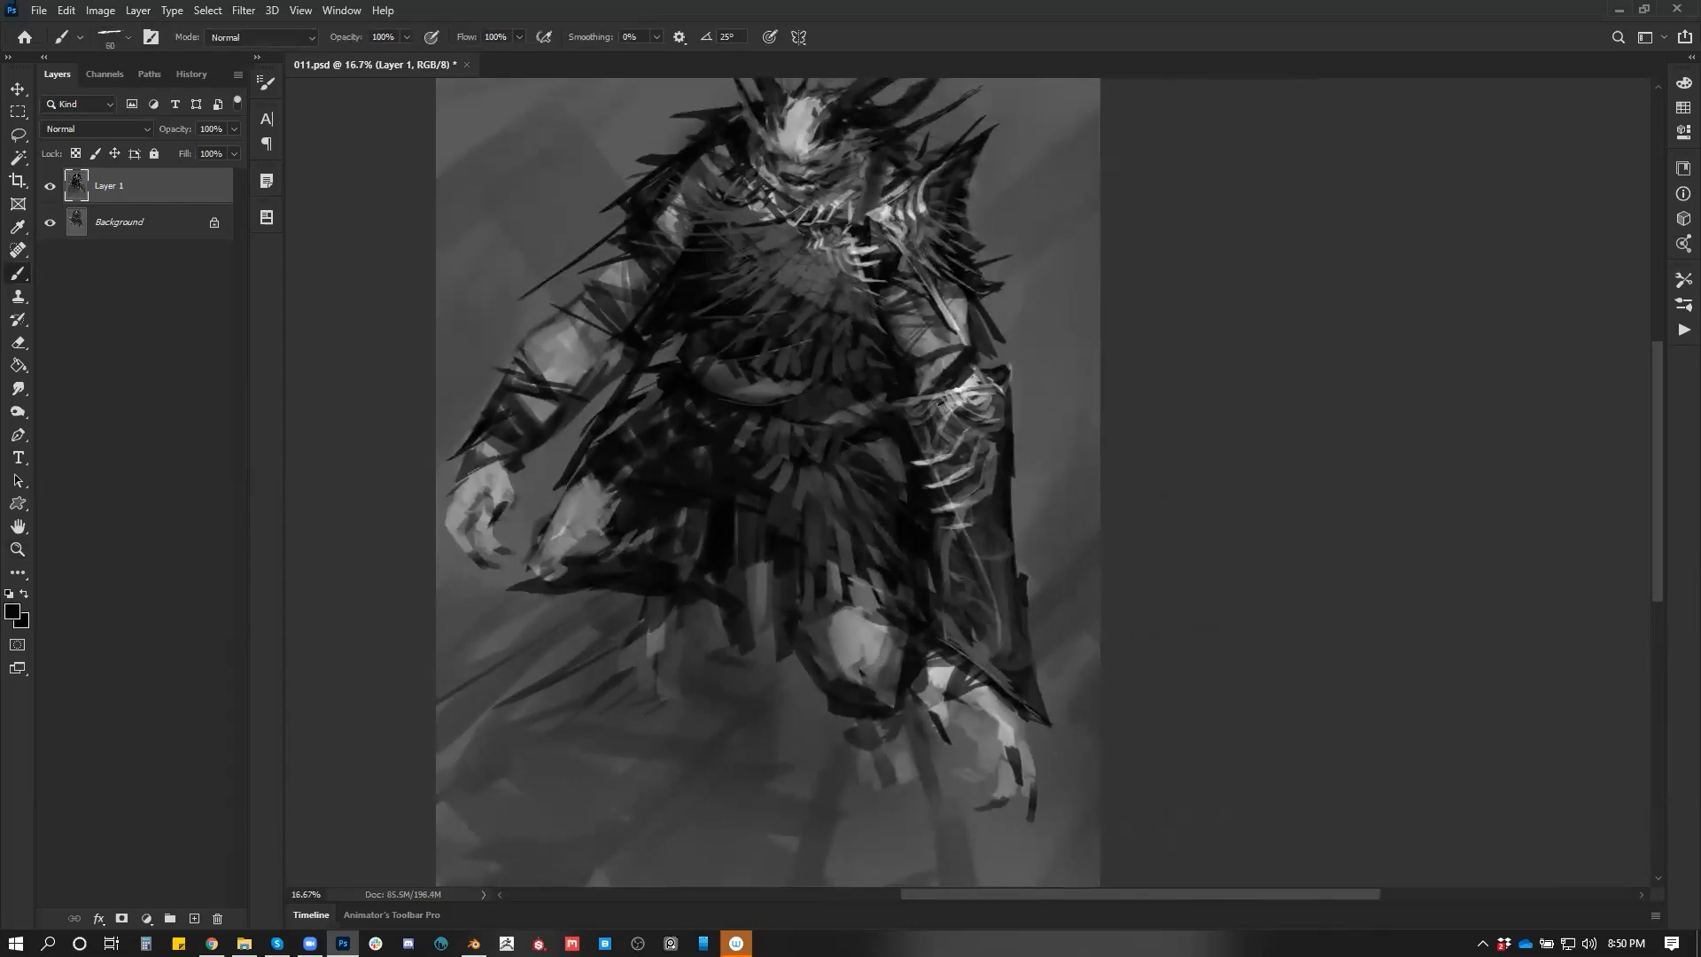
Paint feather-like highlight strokes over the chest and belly in sampled light greys at brush size 60
alt+click(961, 439)
drag(924, 396, 1020, 435)
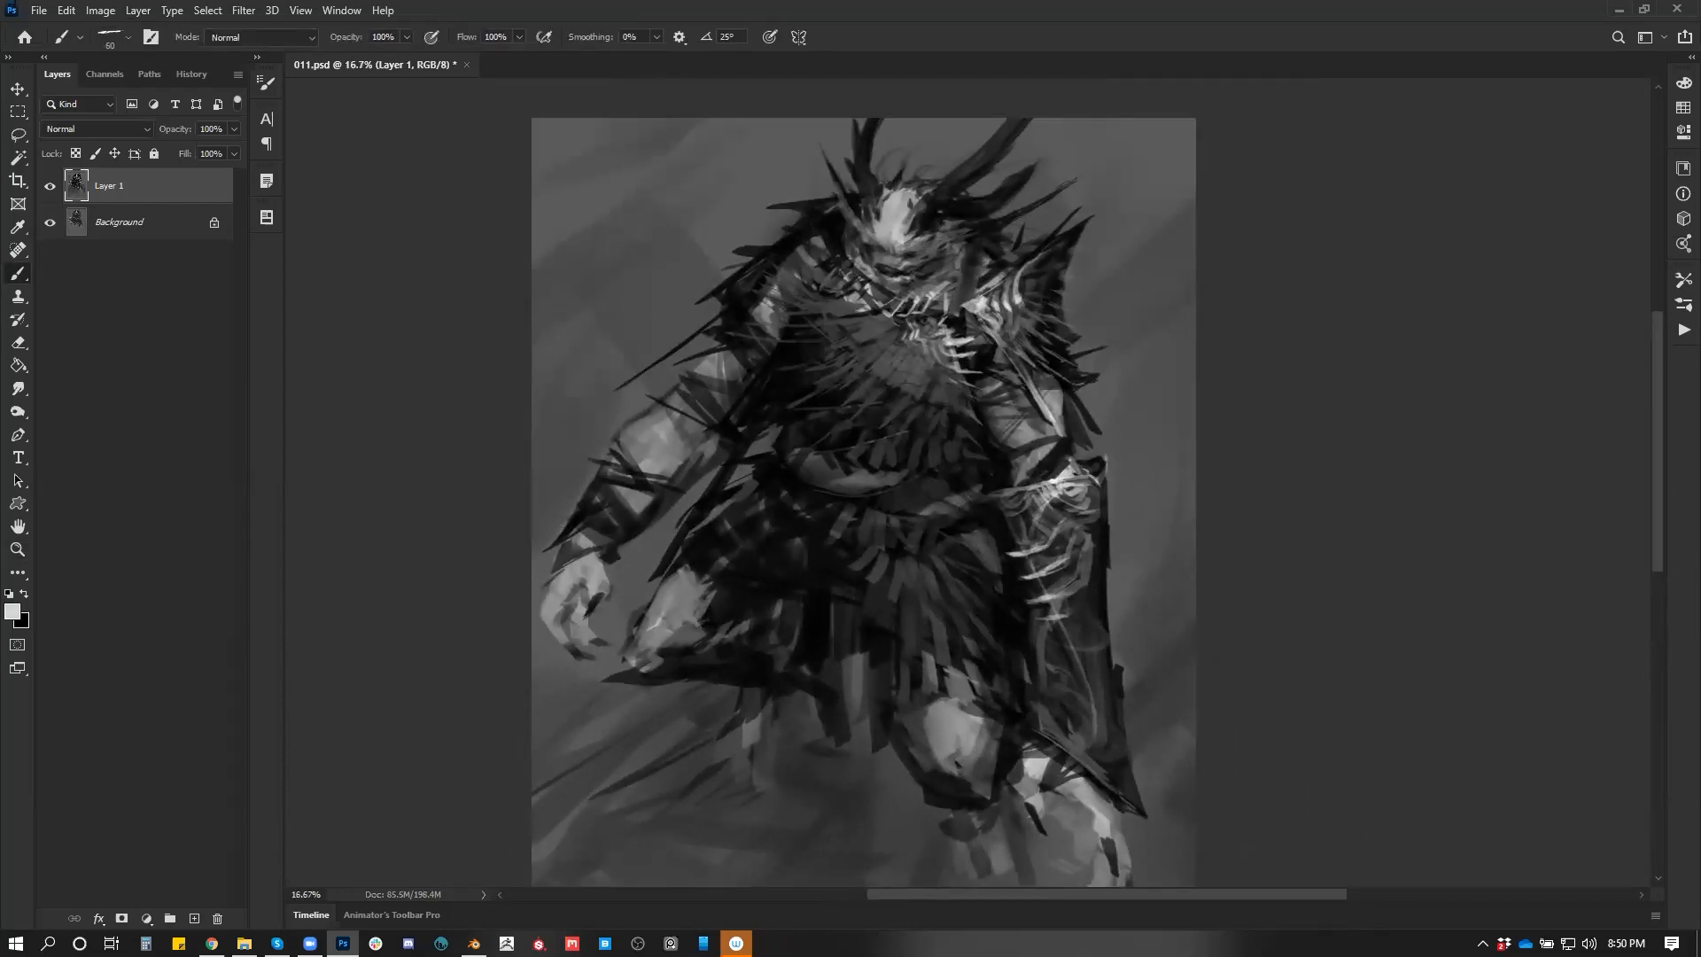
mouse_move(859, 389)
mouse_down()
mouse_move(842, 404)
mouse_move(872, 371)
mouse_up()
drag(866, 404, 852, 418)
drag(798, 328, 820, 323)
drag(907, 474, 914, 460)
alt+click(915, 503)
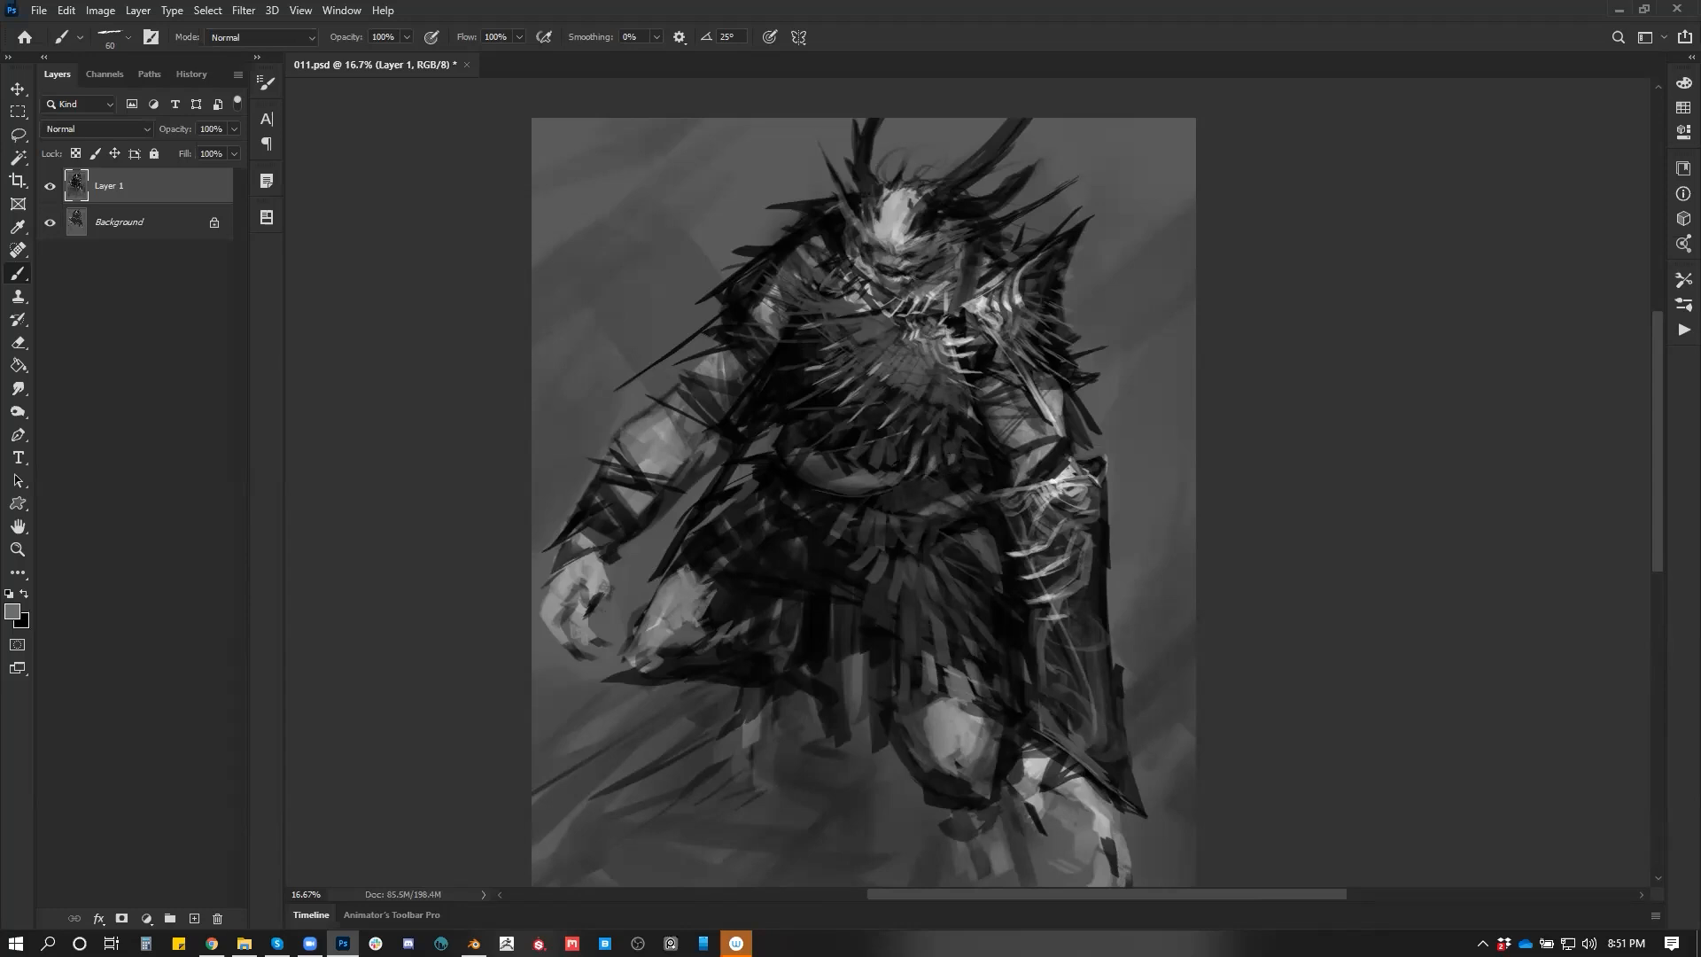
drag(898, 470, 879, 459)
drag(929, 484, 878, 430)
Enlarge the brush and paint short strokes in a sampled grey along the belt below the belly
key(bracketright)
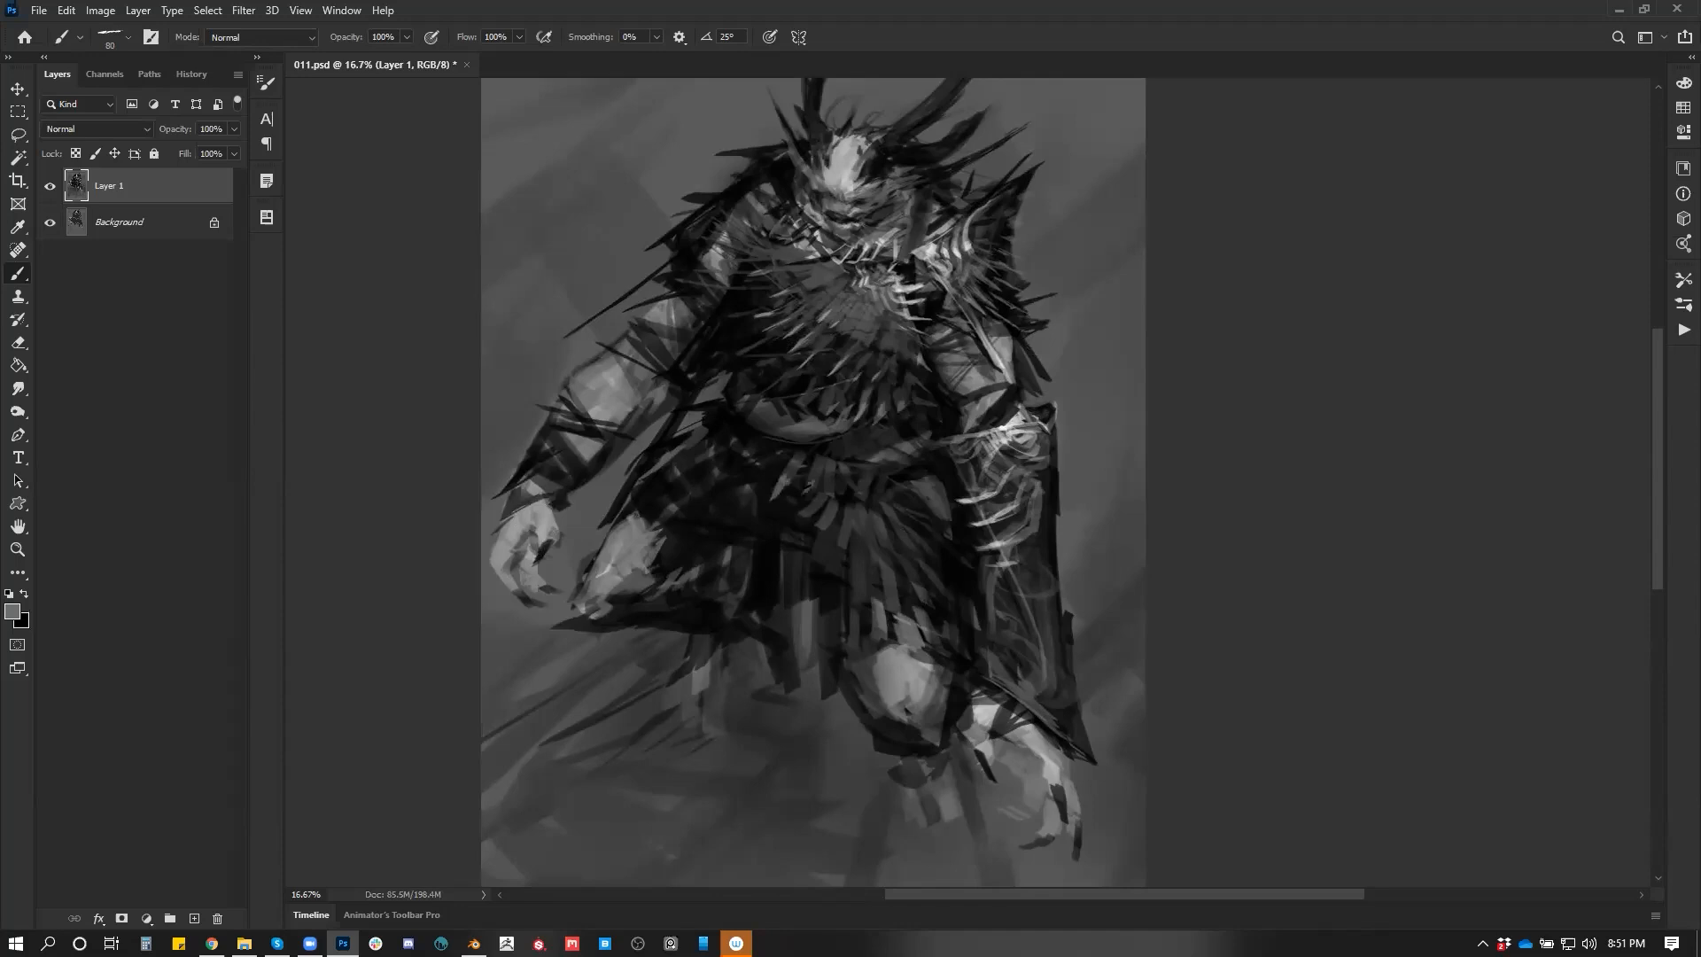
key(d)
alt+click(805, 487)
drag(841, 439, 850, 462)
drag(849, 435, 861, 460)
drag(862, 428, 888, 447)
mouse_move(885, 417)
mouse_down()
mouse_move(896, 442)
mouse_move(917, 434)
mouse_up()
Reset the painting colour to black and mirror the canvas to check the whole figure
key(d)
key(bracketright)
key(bracketright)
key(bracketright)
key(bracketright)
key(bracketright)
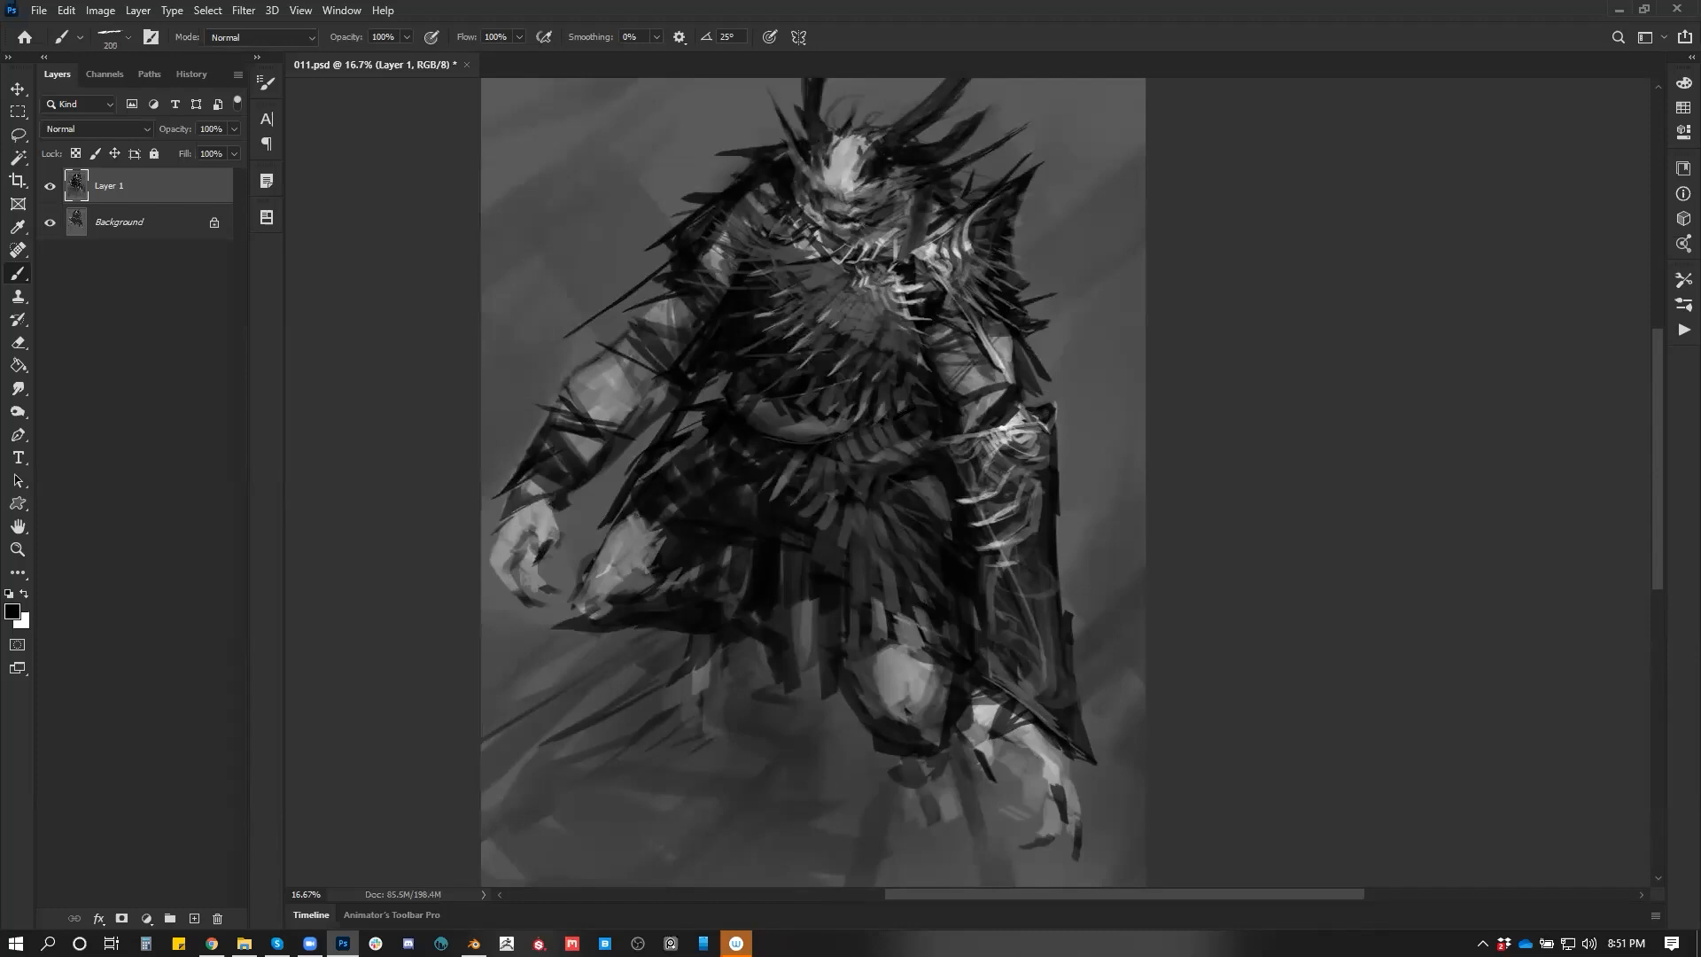
key(bracketleft)
key(ctrl+h)
key(z)
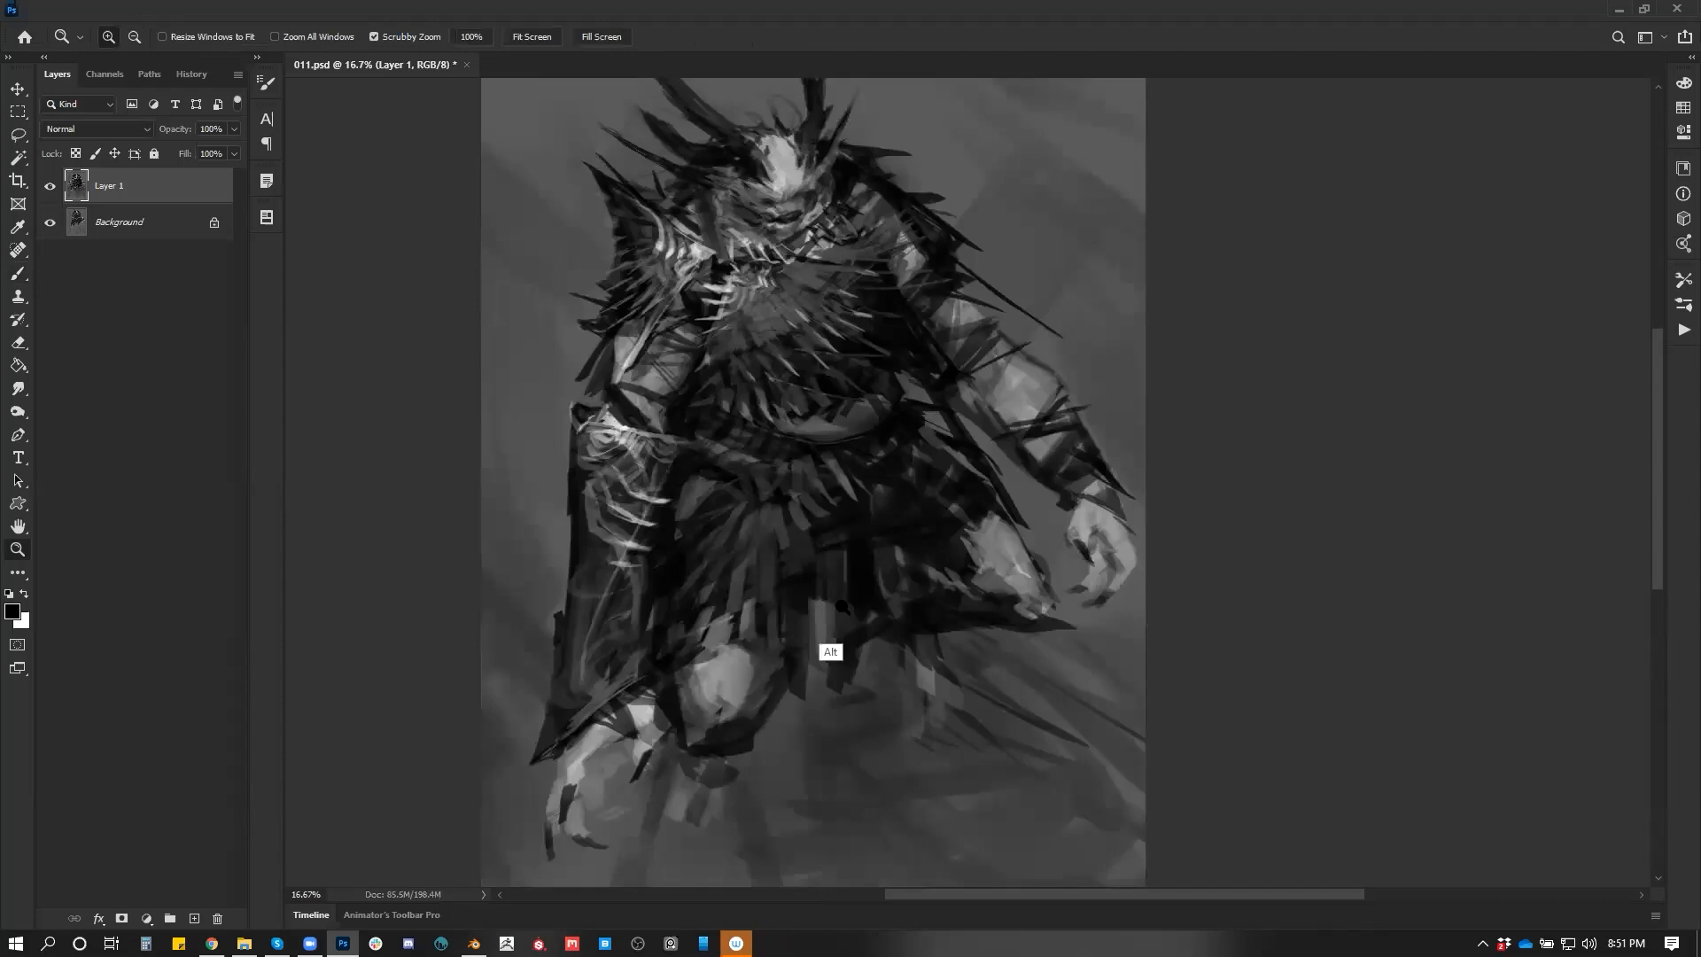
alt+click(826, 620)
alt+click(816, 644)
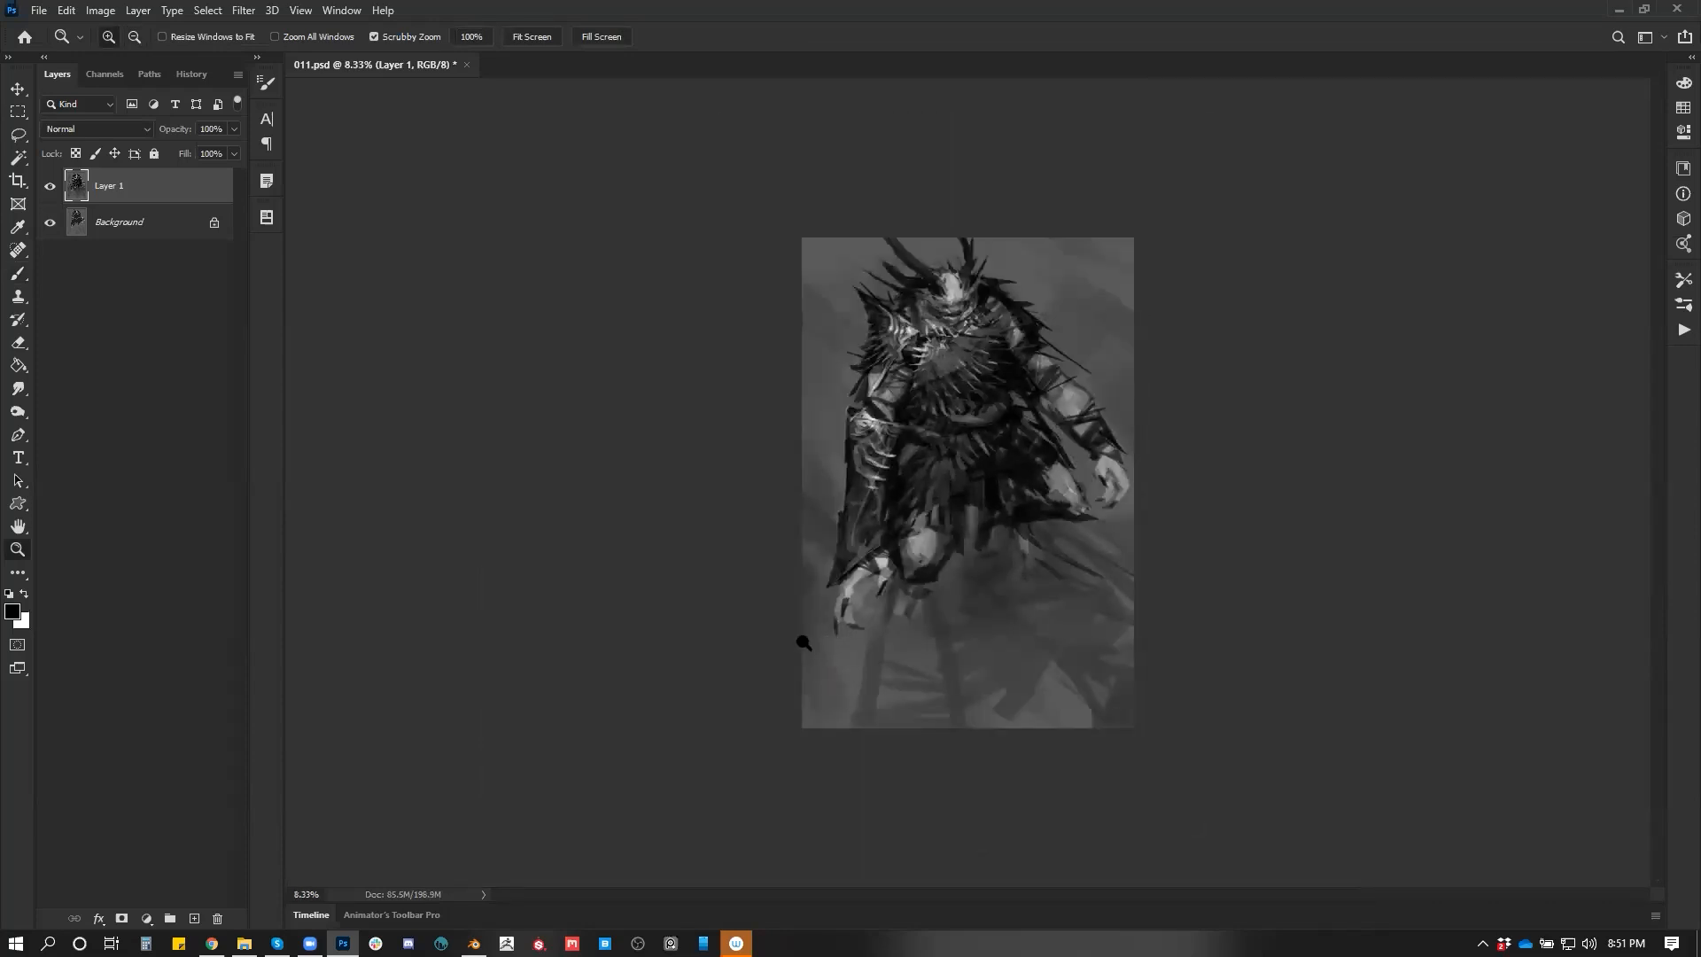
click(947, 521)
click(945, 519)
key(b)
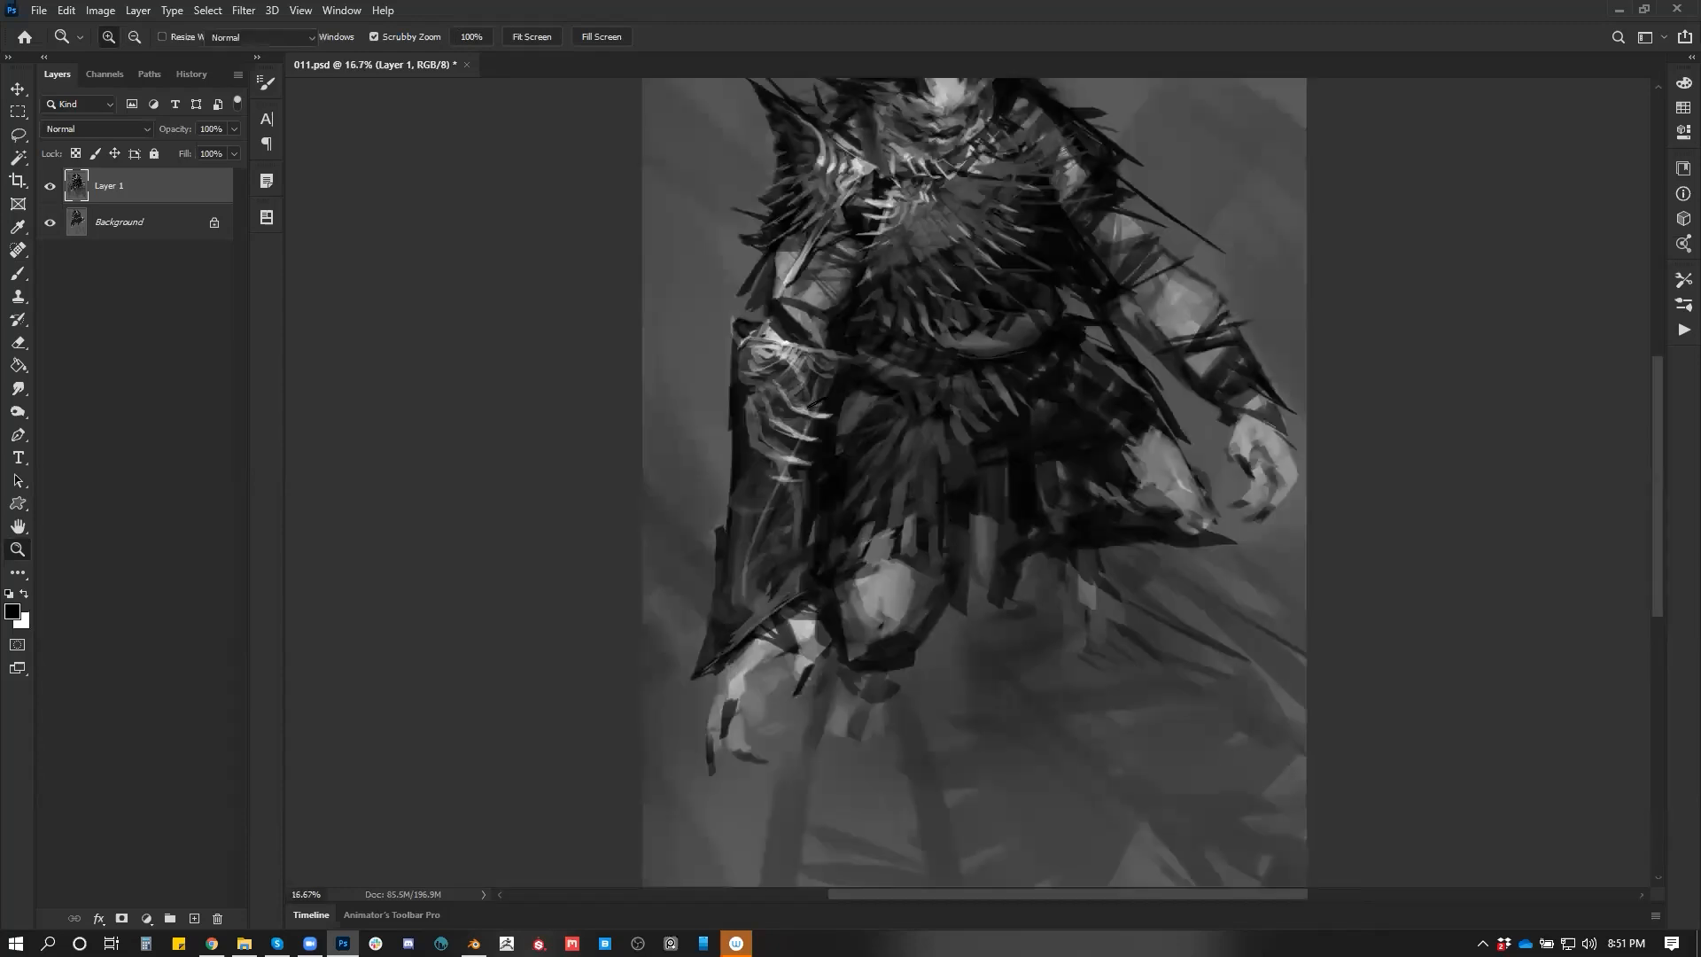
Add sampled grey strokes to the arm guard's outer edge at brush size 70 and white highlights at its top
alt+click(749, 453)
key(bracketleft)
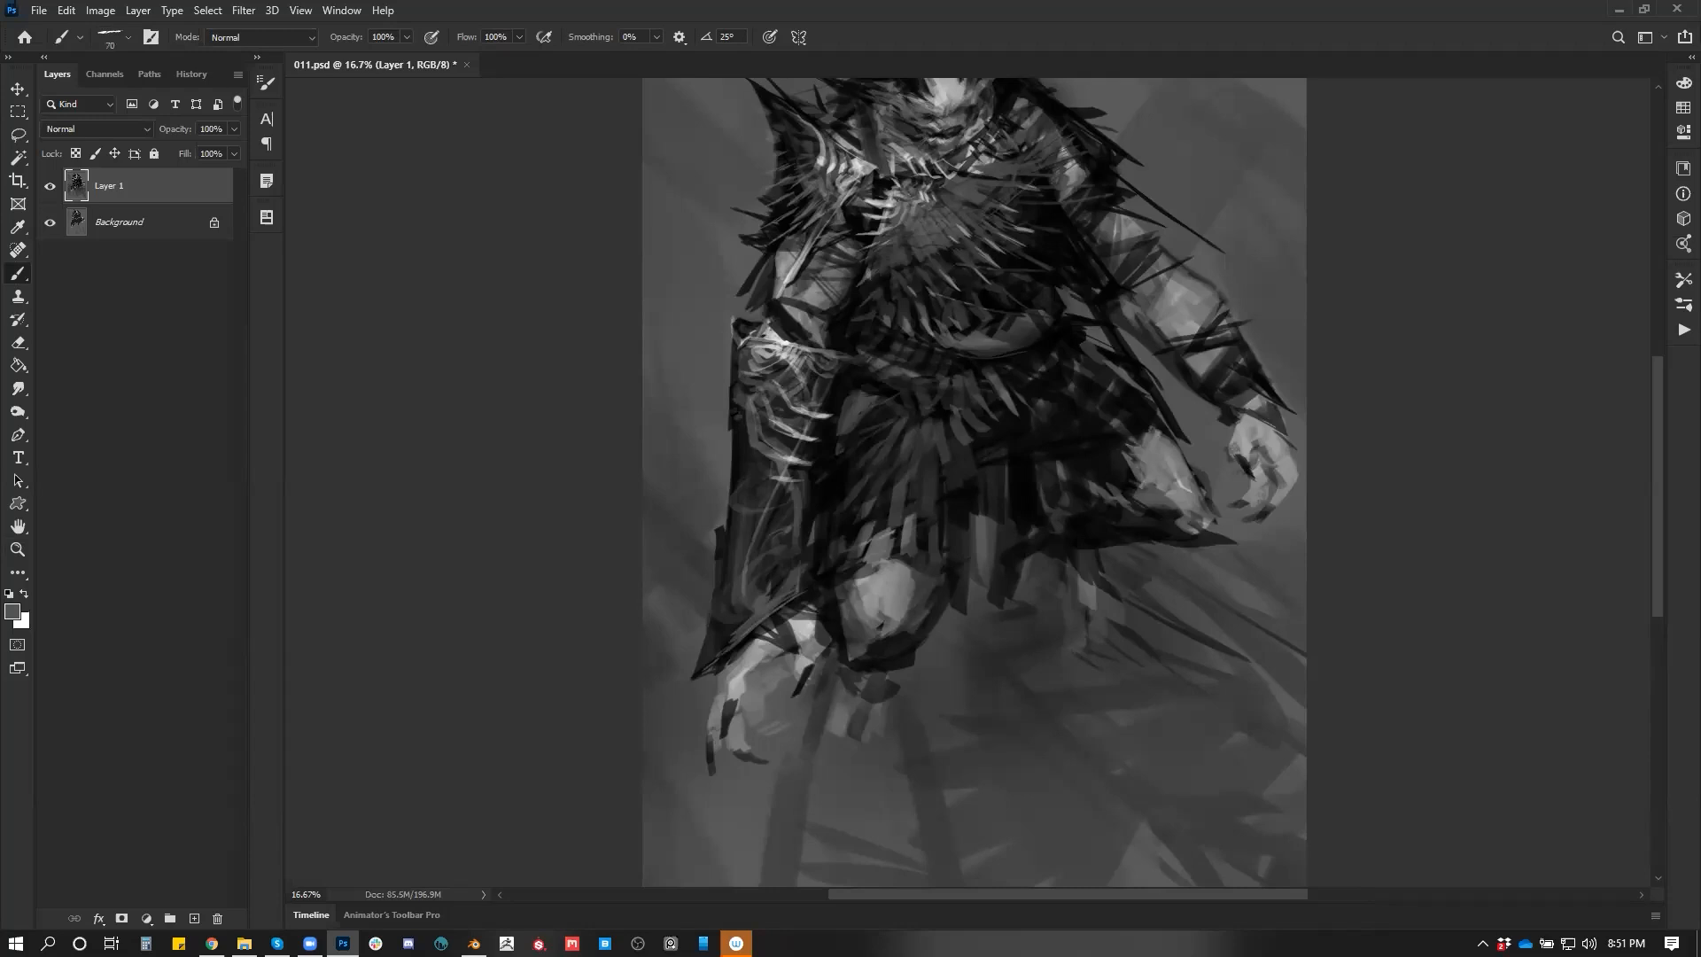
mouse_move(745, 479)
mouse_down()
mouse_move(737, 444)
mouse_move(735, 464)
mouse_up()
drag(790, 535, 793, 605)
key(d)
key(x)
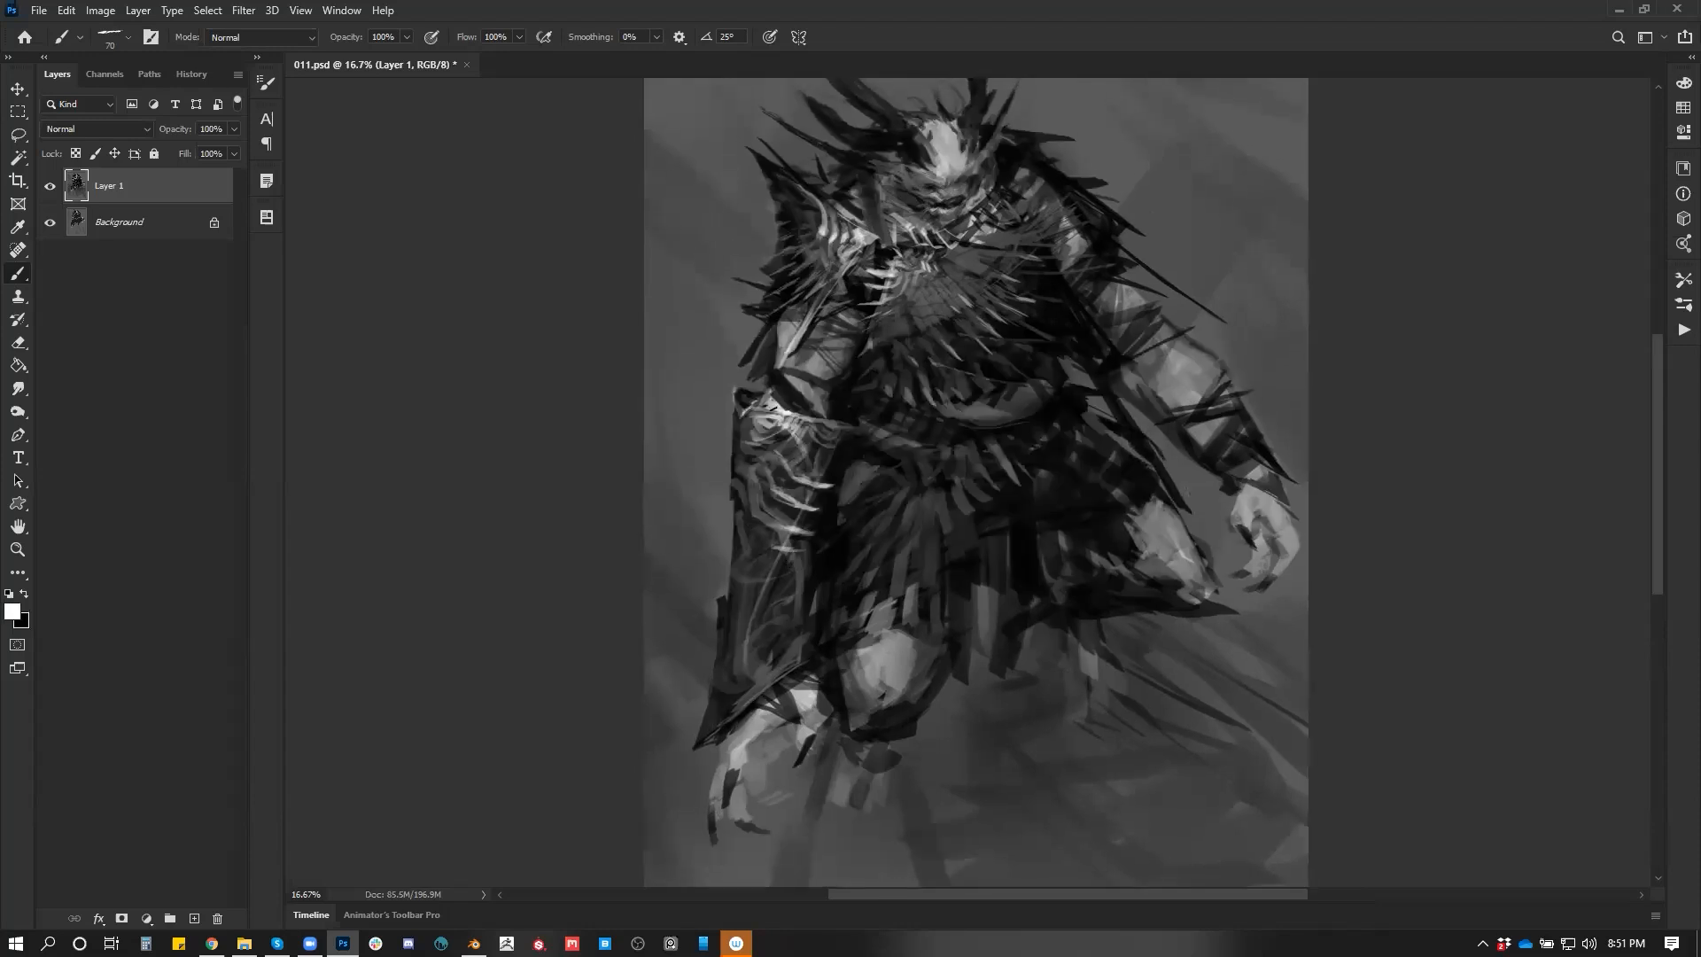
drag(778, 413, 808, 445)
Mirror the canvas and paint small white ornament details on the belt
key(ctrl+shift+h)
key(x)
key(x)
mouse_move(1010, 420)
mouse_down()
mouse_move(1028, 439)
mouse_move(1046, 420)
mouse_up()
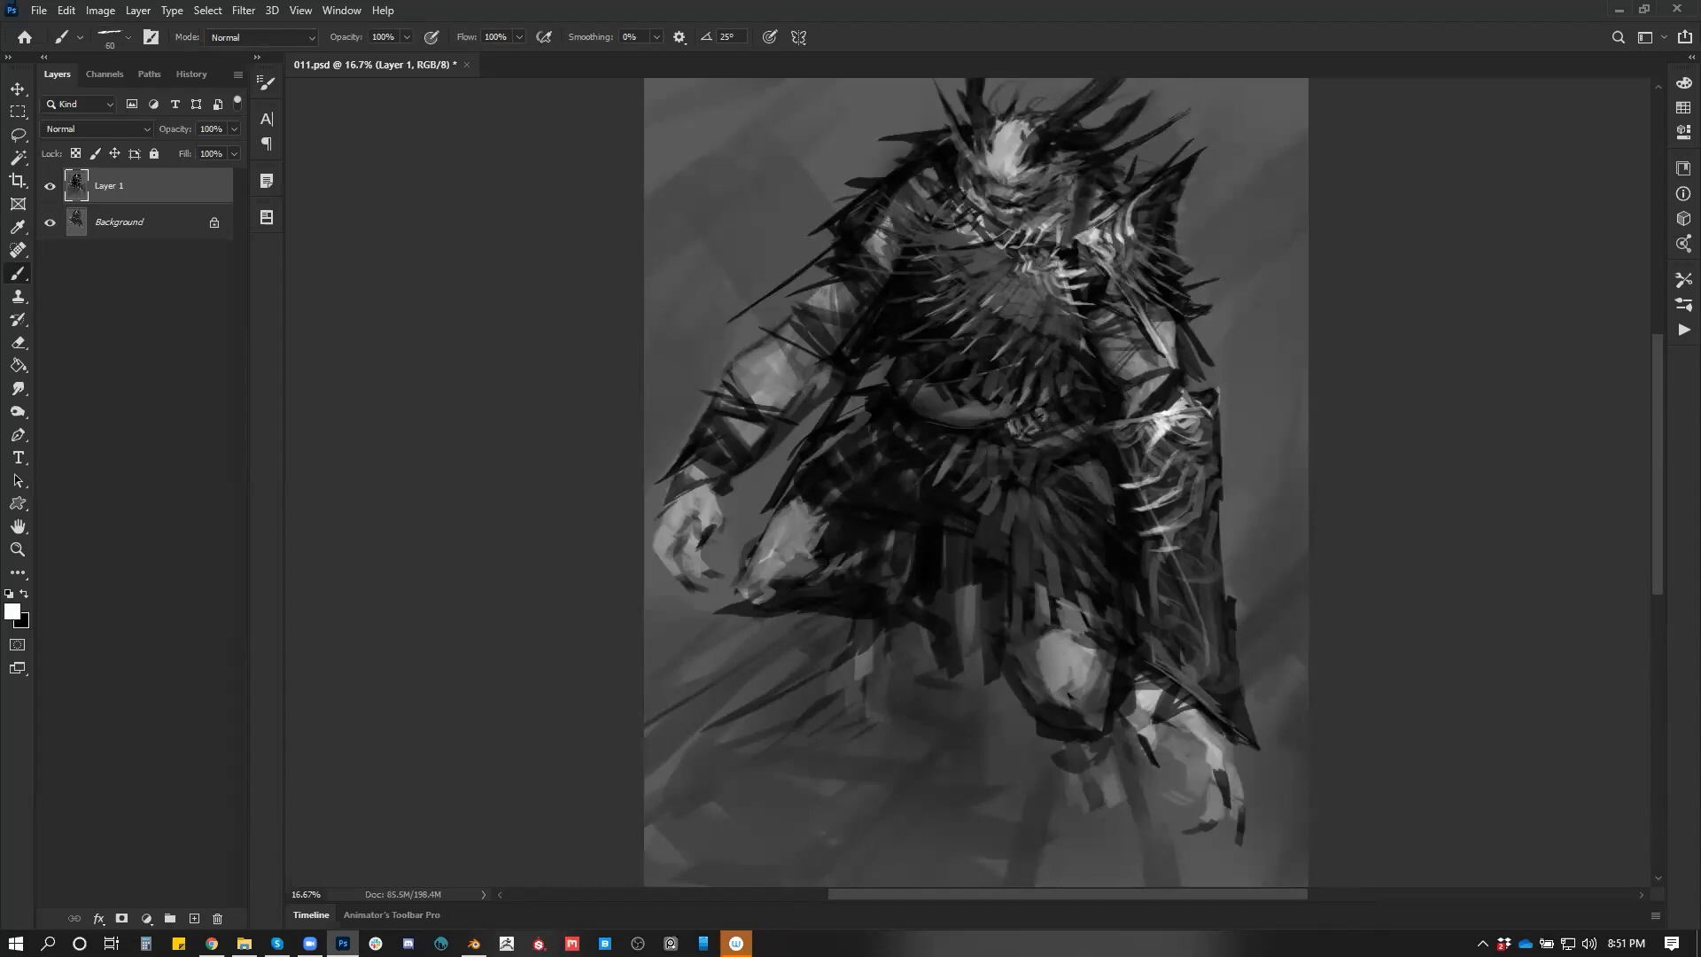
key(bracketright)
mouse_move(999, 428)
mouse_down()
mouse_move(1019, 423)
mouse_move(995, 427)
mouse_up()
Paint feather-like strokes in a sampled grey on the upper skirt and hip just below the belt
key(bracketright)
alt+click(976, 515)
drag(980, 512, 996, 499)
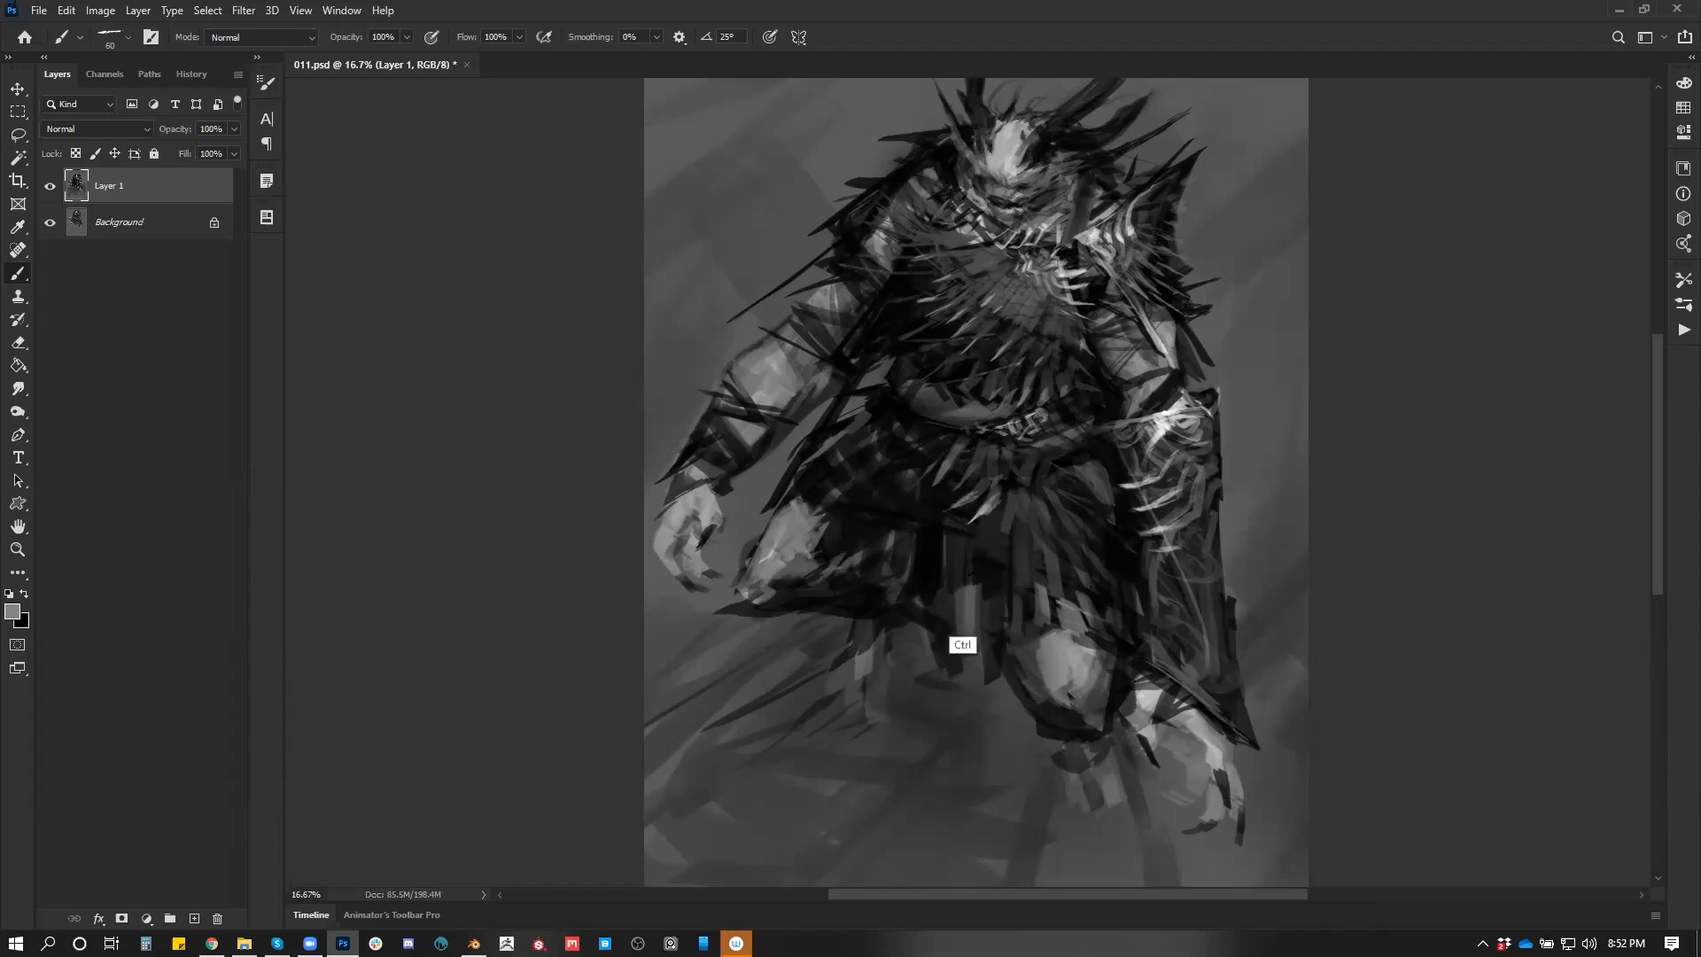
key(ctrl+f)
key(ctrl+f)
drag(890, 473, 878, 486)
drag(898, 481, 899, 514)
drag(928, 512, 948, 532)
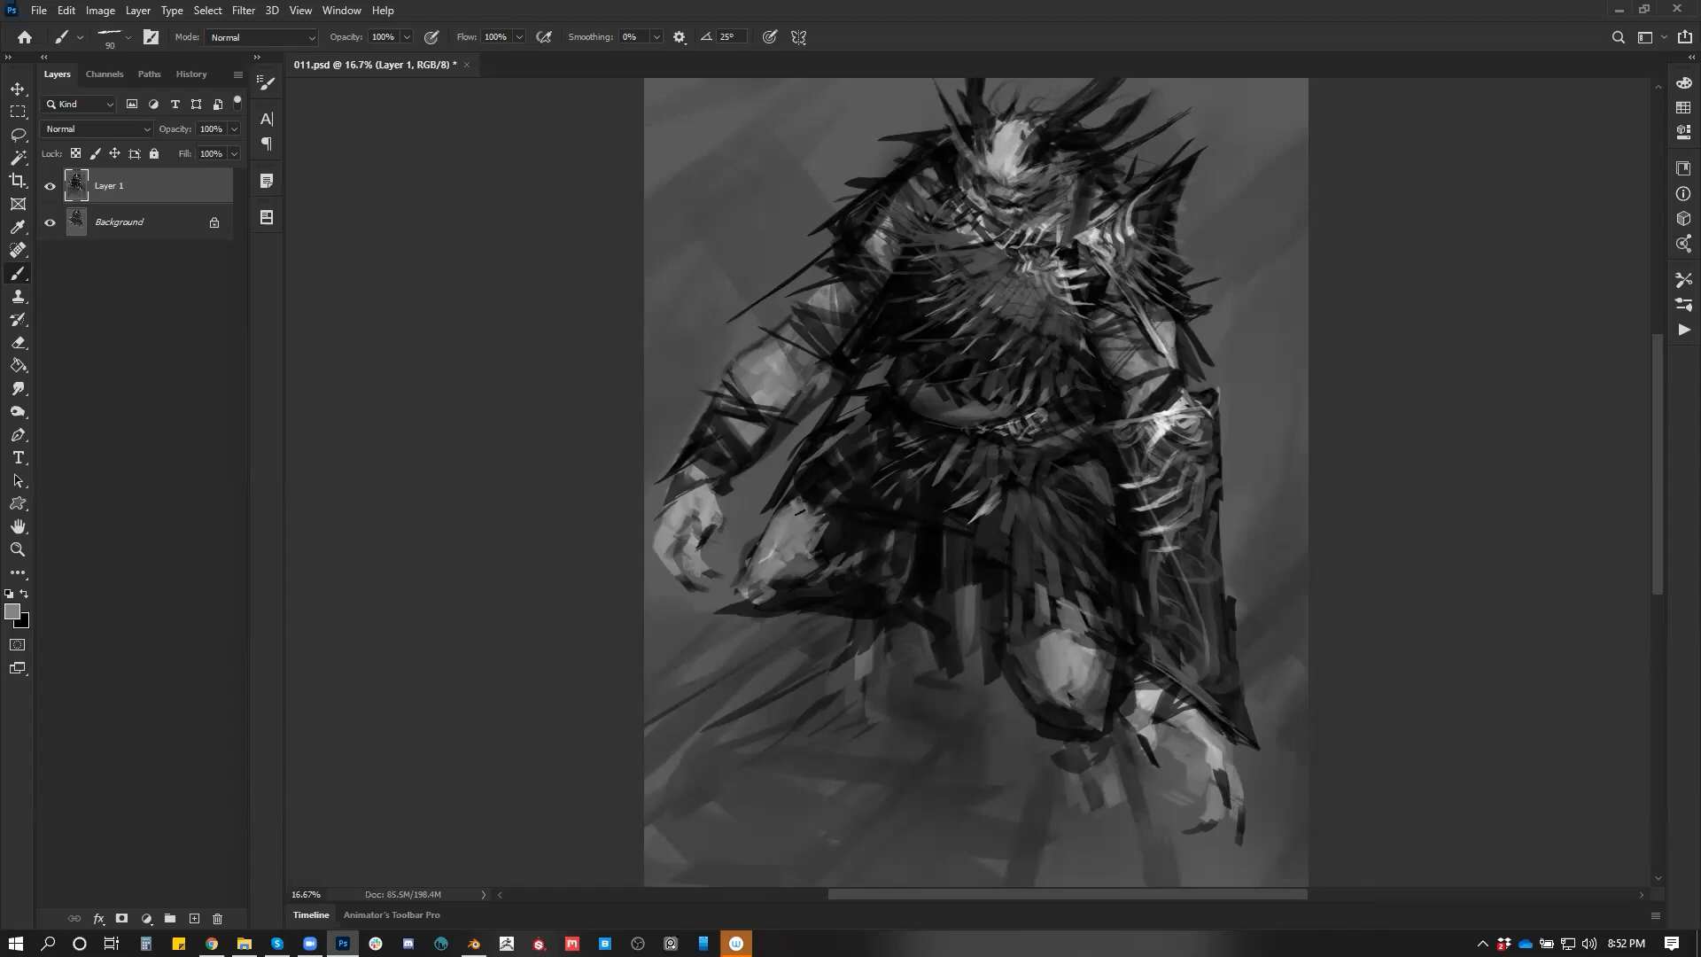
Enlarge the brush to size 125 and brighten the bare raised thigh with white and sampled light greys
key(d)
key(x)
key(])
key(])
drag(800, 510, 801, 589)
alt+click(796, 560)
alt+click(798, 574)
Add white highlights to the back of the bare hand and the forearm between the straps
key(d)
key(x)
mouse_move(686, 506)
mouse_down()
mouse_move(699, 494)
mouse_move(711, 511)
mouse_move(667, 513)
mouse_up()
drag(735, 421, 752, 433)
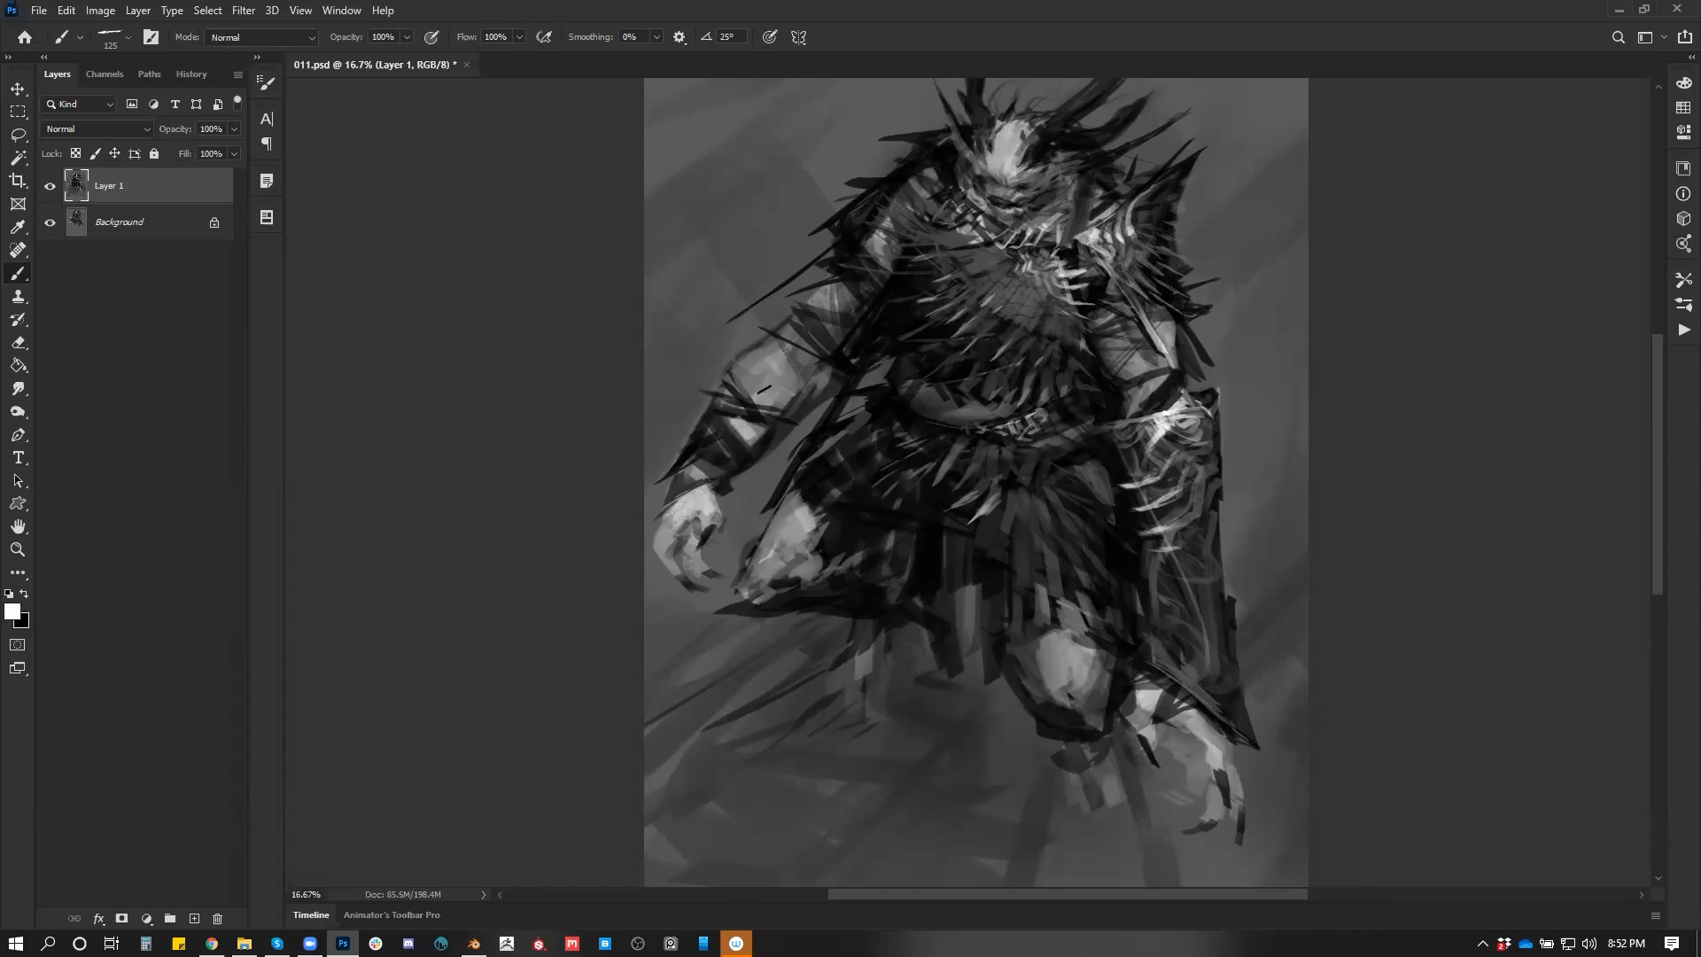
key(z)
alt+click(1110, 569)
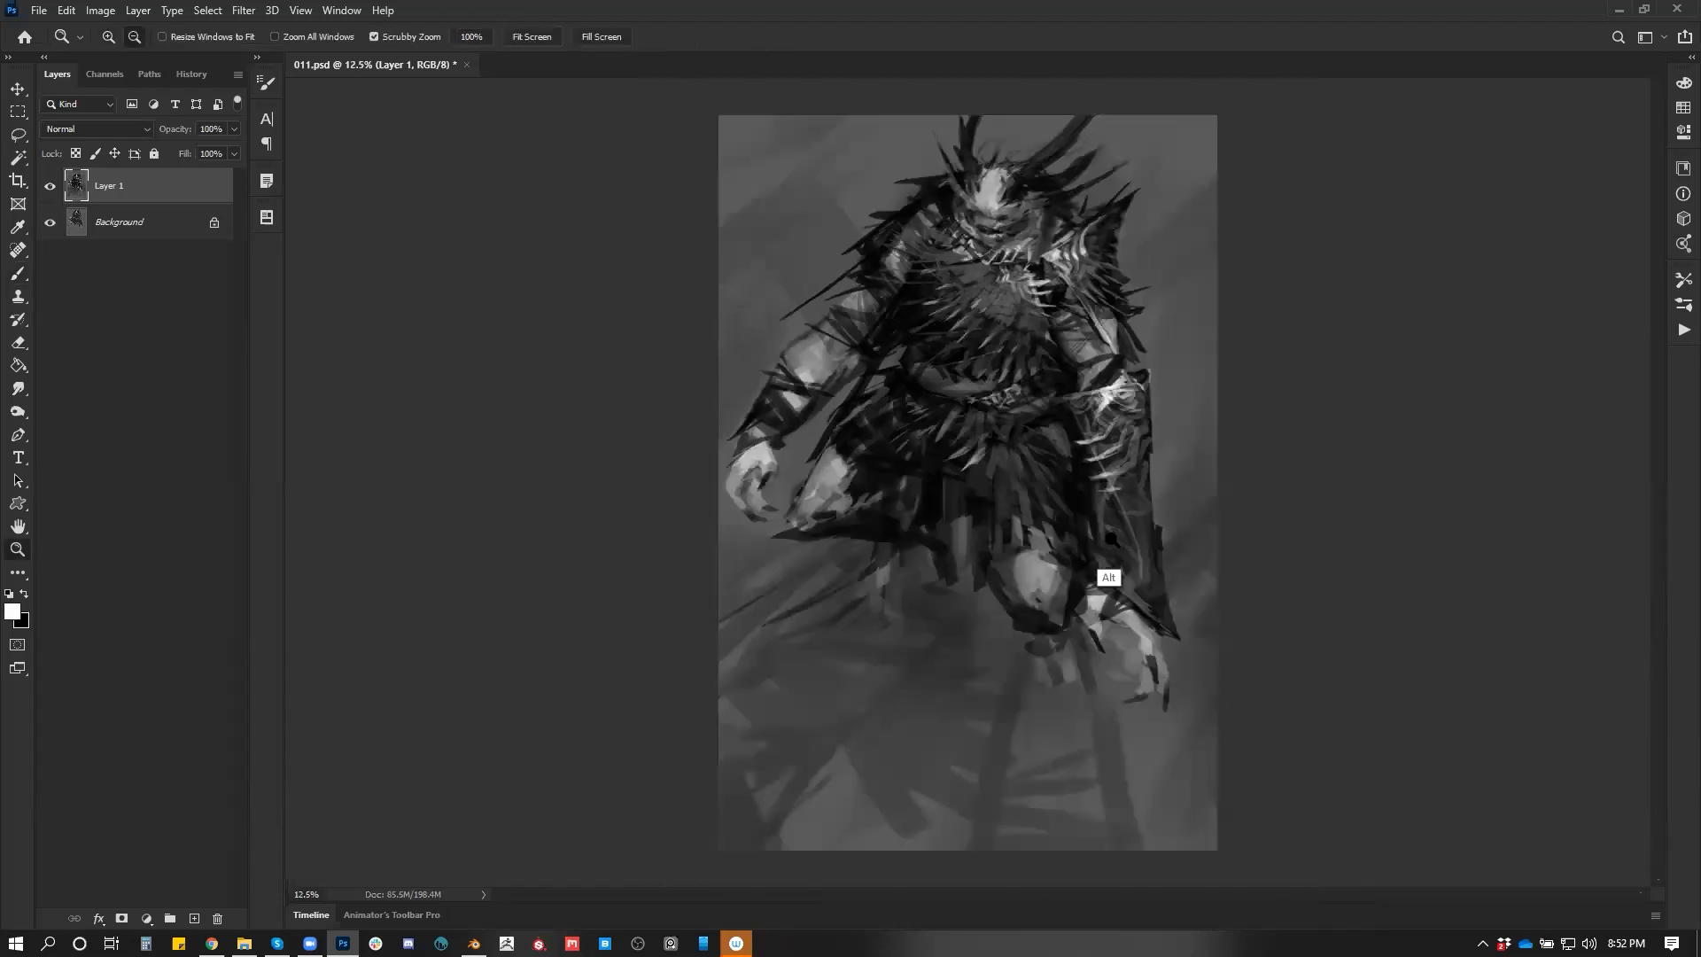
Try black strokes sweeping from the skirt's rear hem toward the ground and enlarge the brush, undoing the strokes
alt+click(1108, 612)
key(b)
key(x)
mouse_move(918, 551)
mouse_down()
mouse_move(805, 606)
mouse_move(806, 572)
mouse_move(1015, 675)
mouse_move(1125, 704)
mouse_move(805, 702)
mouse_up()
key(])
key(])
key(])
key(])
key(])
key(])
key(])
key(])
key(])
key(])
key(])
key(])
key(ctrl+z)
key(ctrl+z)
key(ctrl+z)
Paint broad sampled-grey strokes over the ground below the figure, reducing the brush to size 250
alt+click(913, 626)
drag(842, 590, 972, 617)
key([)
key([)
key([)
key(bracketleft)
key(bracketleft)
key(bracketleft)
key(bracketleft)
key(bracketleft)
key(bracketleft)
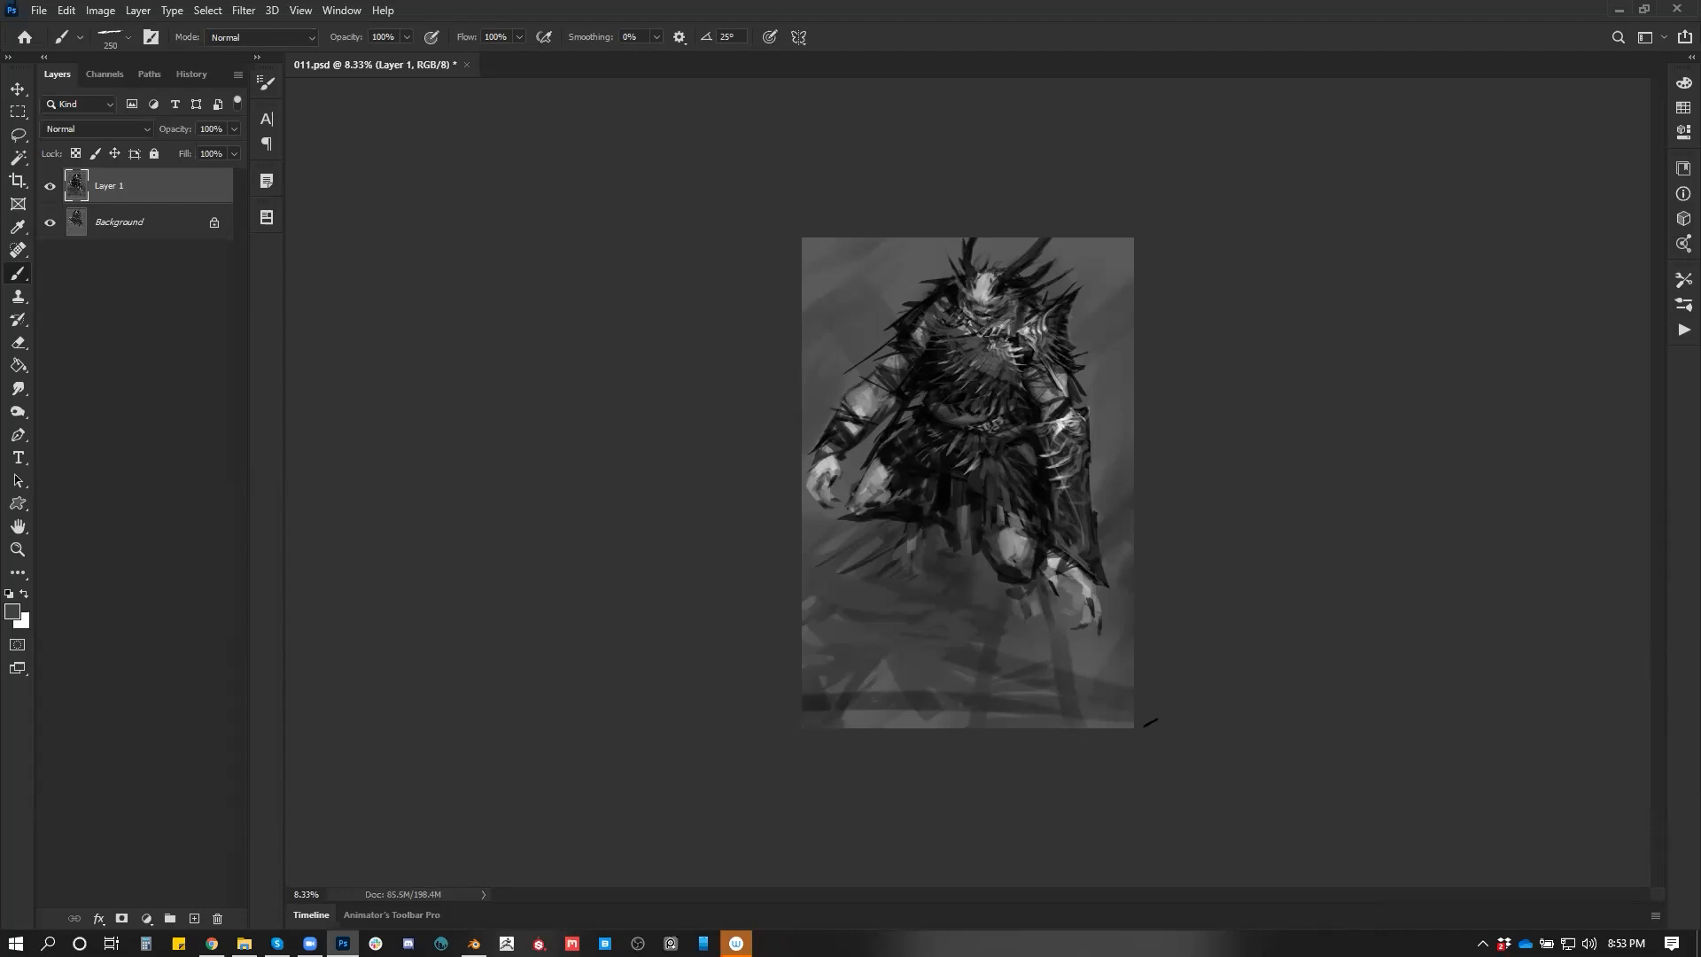
mouse_move(1010, 711)
mouse_down()
mouse_move(810, 704)
mouse_move(852, 722)
mouse_move(877, 682)
mouse_move(979, 705)
mouse_up()
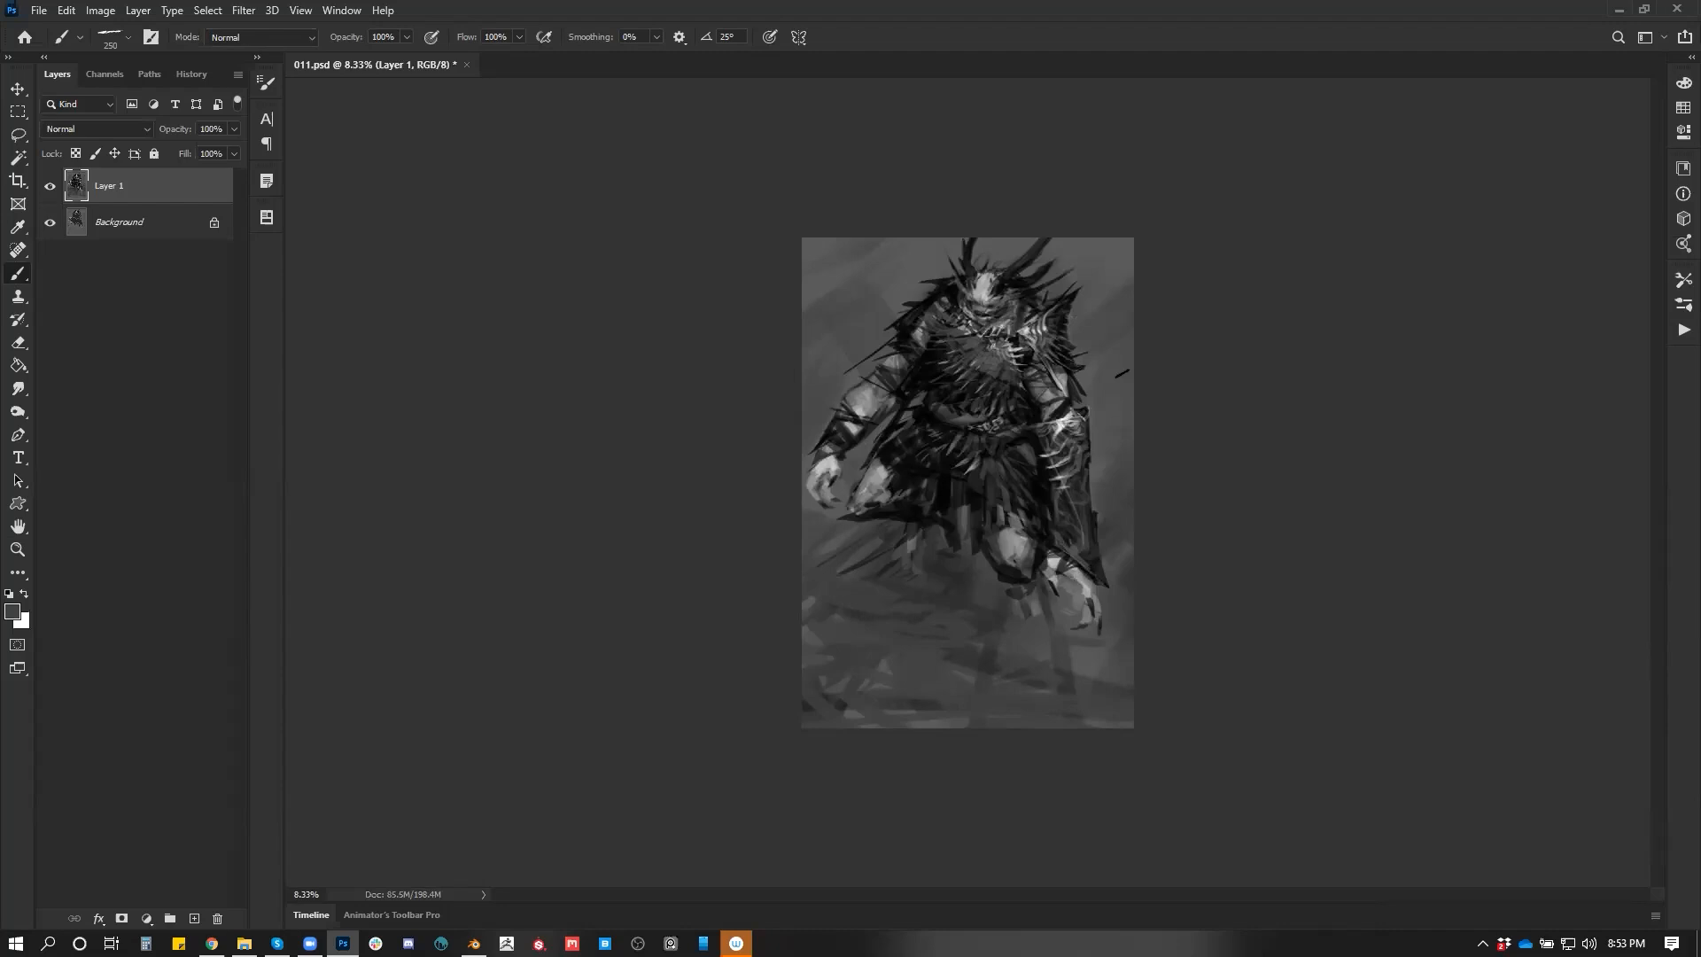
Paint dark strokes on the skirt's rear hem and the lower leg below the front knee, reducing the brush to size 175
alt+click(914, 524)
mouse_move(913, 543)
mouse_down()
mouse_move(889, 566)
mouse_move(908, 560)
mouse_up()
key(bracketleft)
mouse_move(1018, 600)
mouse_down()
mouse_move(1016, 625)
mouse_move(1047, 631)
mouse_up()
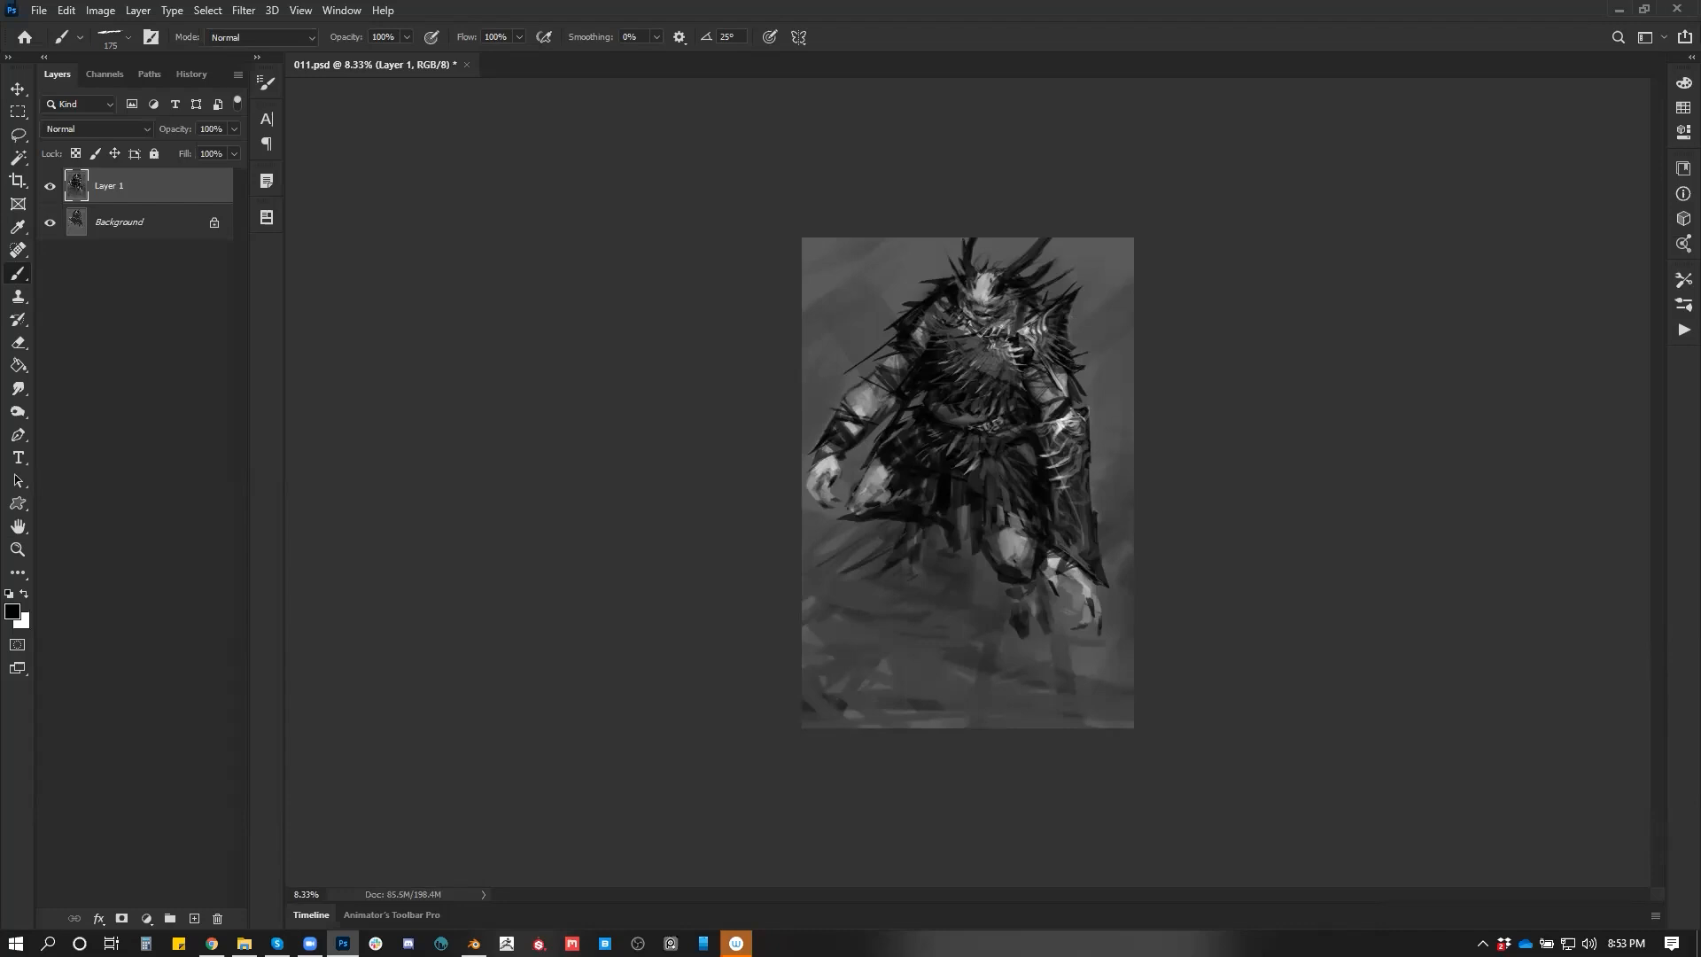
Refine the raised thigh and knee with sampled tones, reduce the brush to size 125 and mirror the canvas
key(z)
click(921, 444)
click(921, 444)
key(b)
alt+click(746, 534)
mouse_move(769, 470)
mouse_down()
mouse_move(757, 544)
mouse_move(740, 544)
mouse_move(777, 540)
mouse_move(764, 529)
mouse_move(820, 548)
mouse_up()
alt+click(793, 536)
key([)
key([)
key(z)
alt+click(1113, 626)
alt+click(1113, 626)
key(ctrl+shift+h)
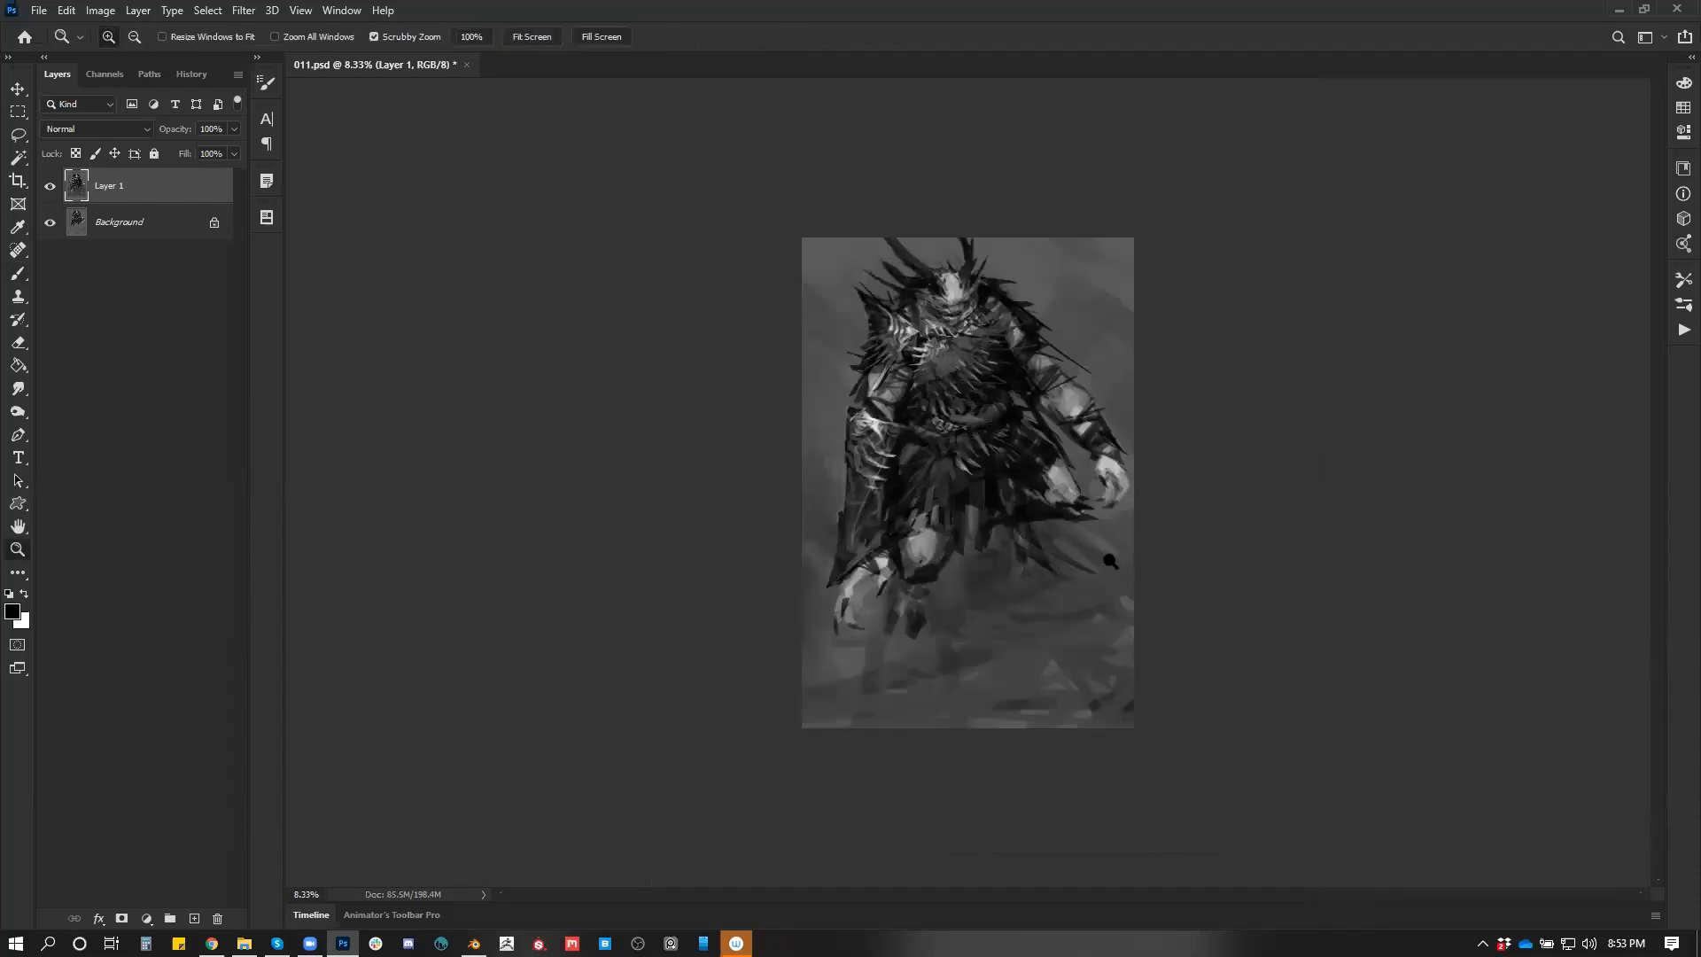
Darken the upper skirt at the hip beside the armoured arm with black strokes
click(1113, 571)
key(b)
key(x)
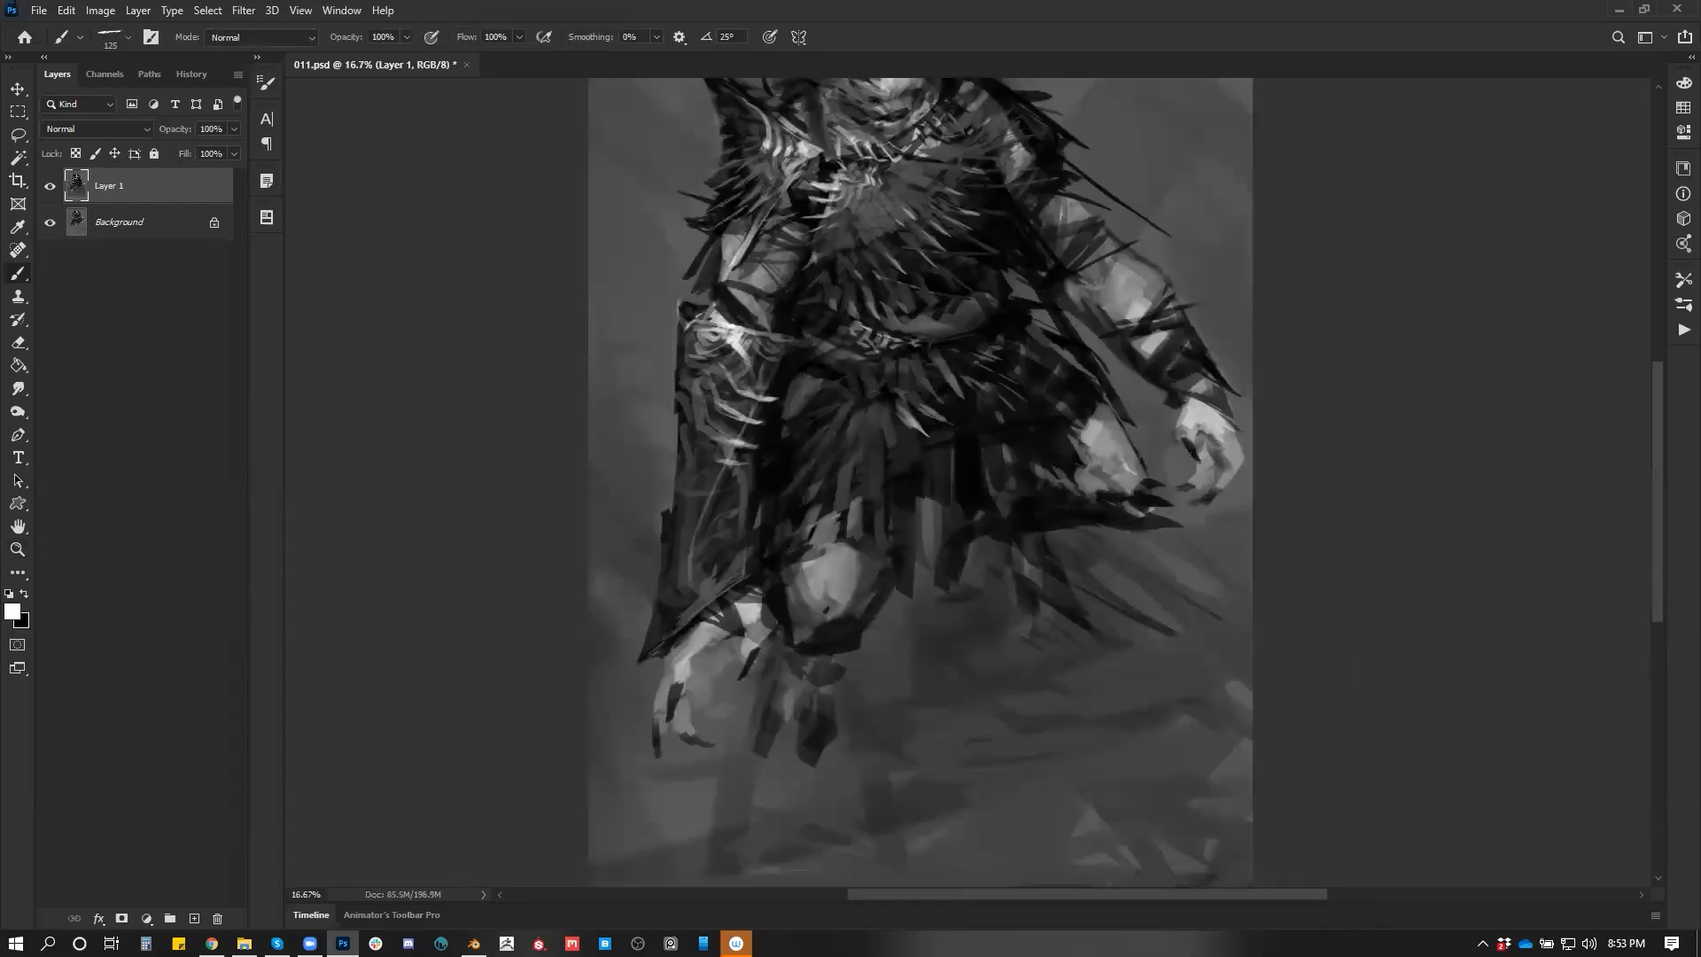
alt+click(812, 410)
key(z)
alt+click(843, 523)
key(b)
key(z)
click(944, 459)
click(945, 459)
key(b)
key(d)
drag(841, 363, 813, 379)
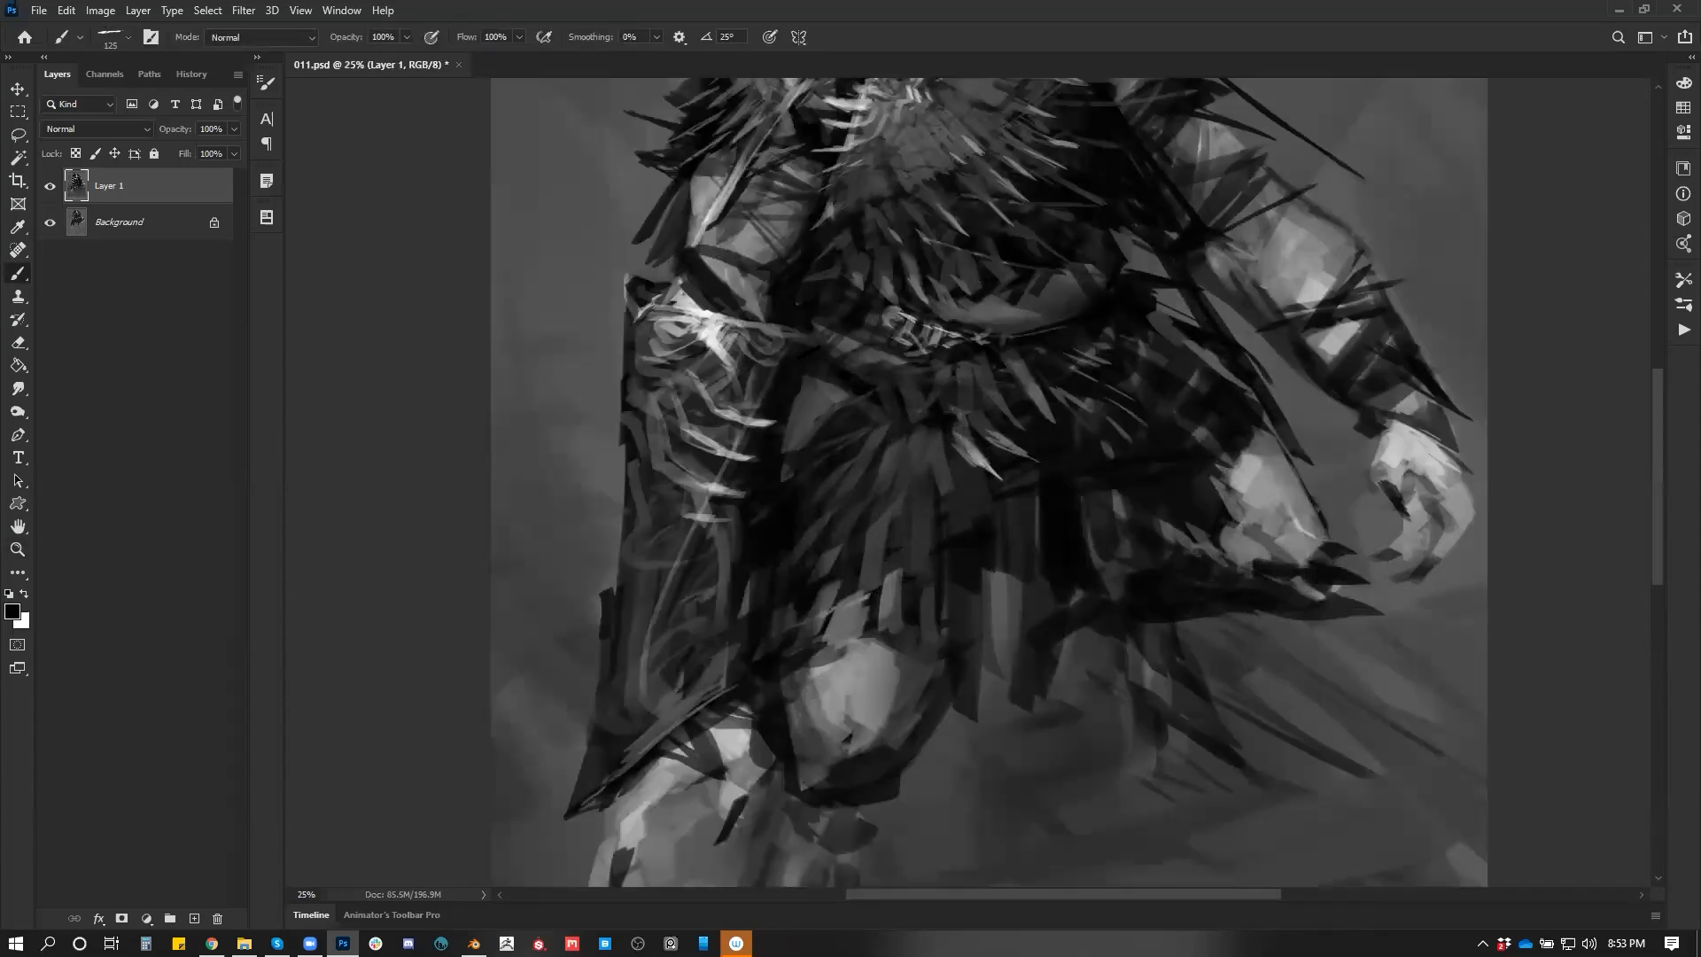
key(z)
alt+click(944, 459)
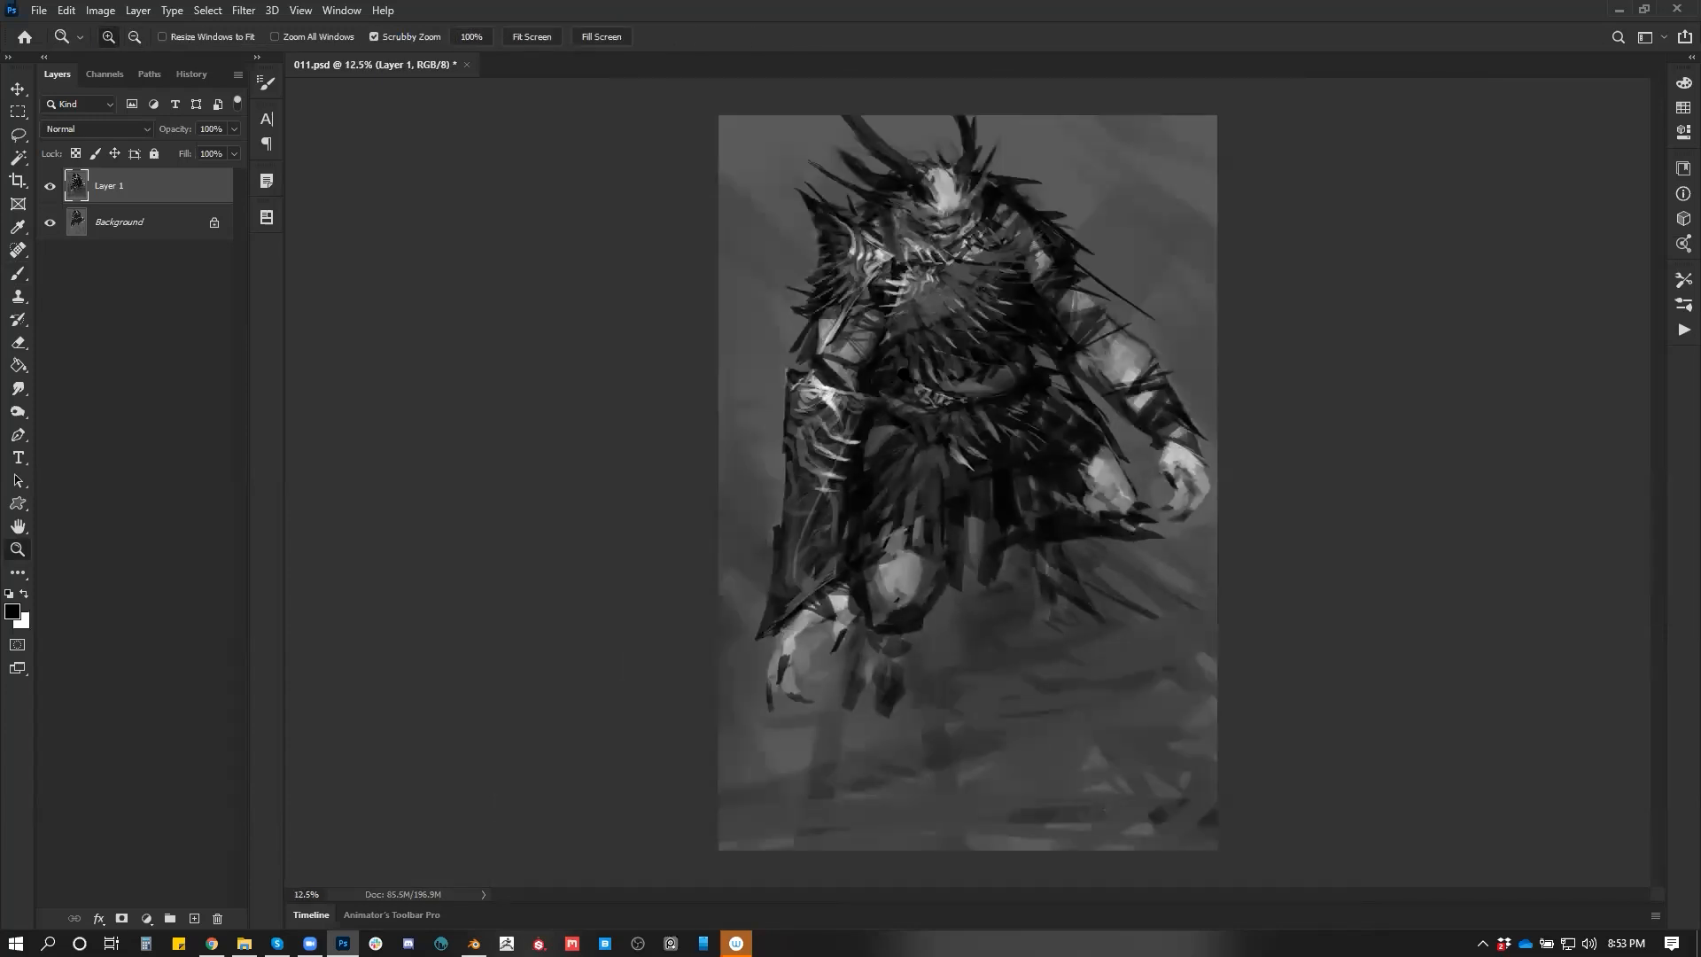
Mirror the canvas, add jagged black strokes to the lower front leg and armoured upper arm at brush size 100, and mirror it back
key(ctrl+shift+h)
key(b)
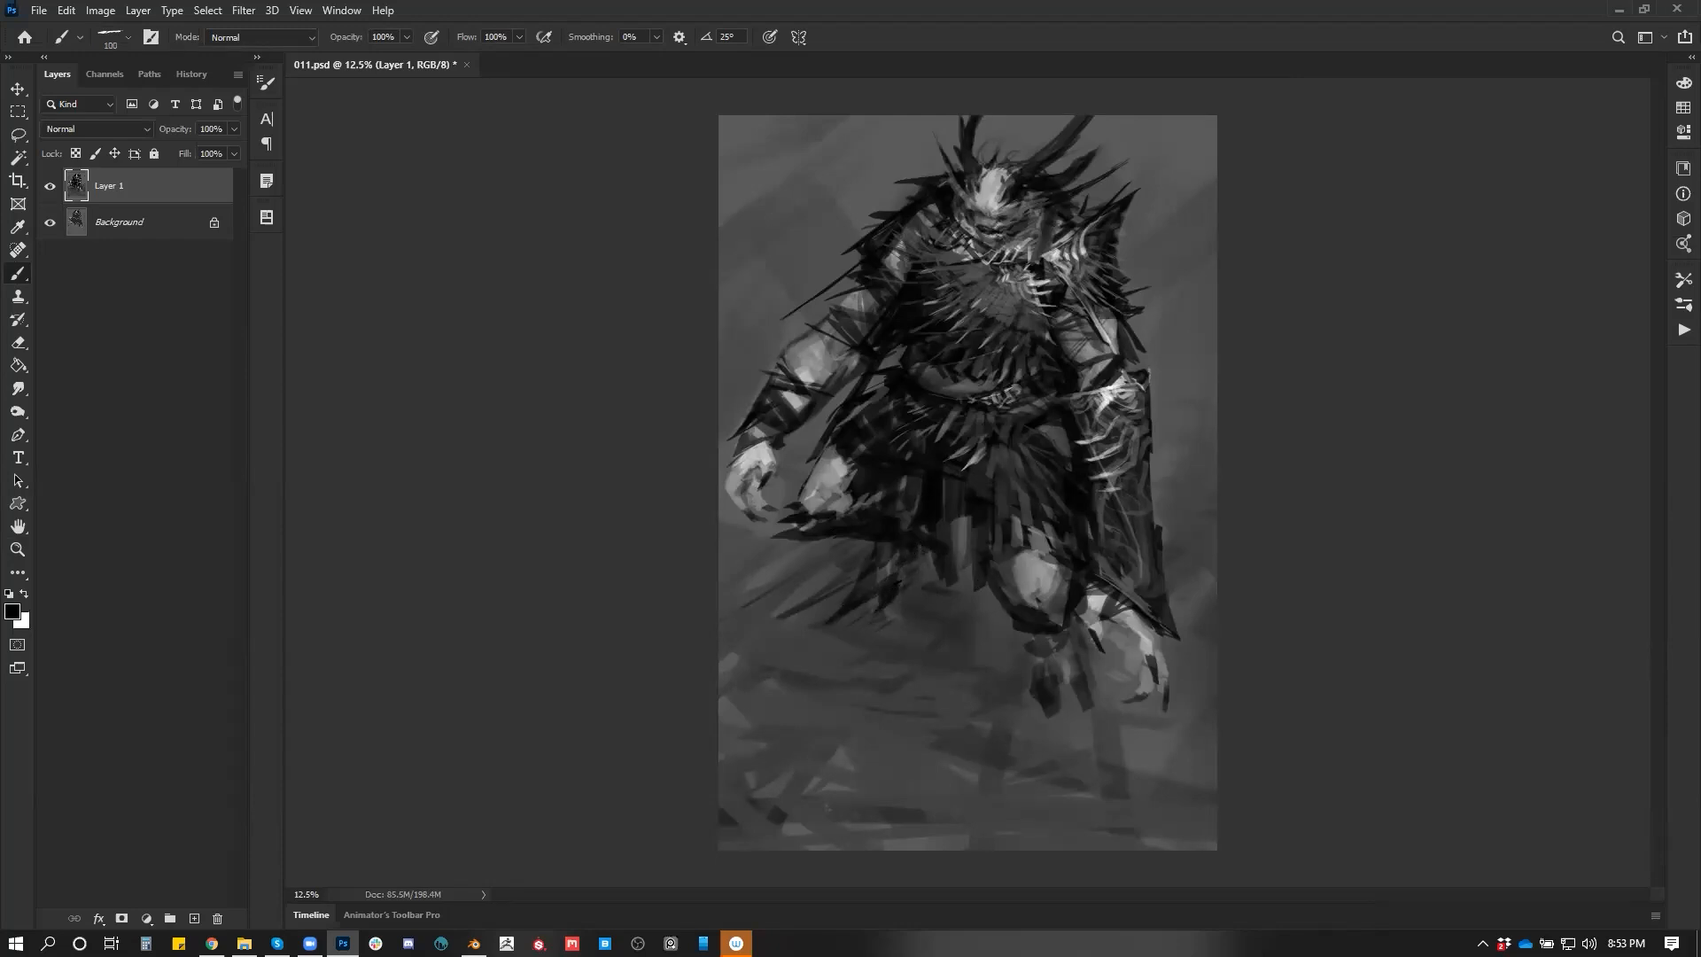
mouse_move(1032, 669)
mouse_down()
mouse_move(1049, 728)
mouse_move(1068, 691)
mouse_move(1083, 748)
mouse_move(1086, 710)
mouse_up()
drag(1081, 725, 1089, 759)
drag(1086, 653, 1102, 682)
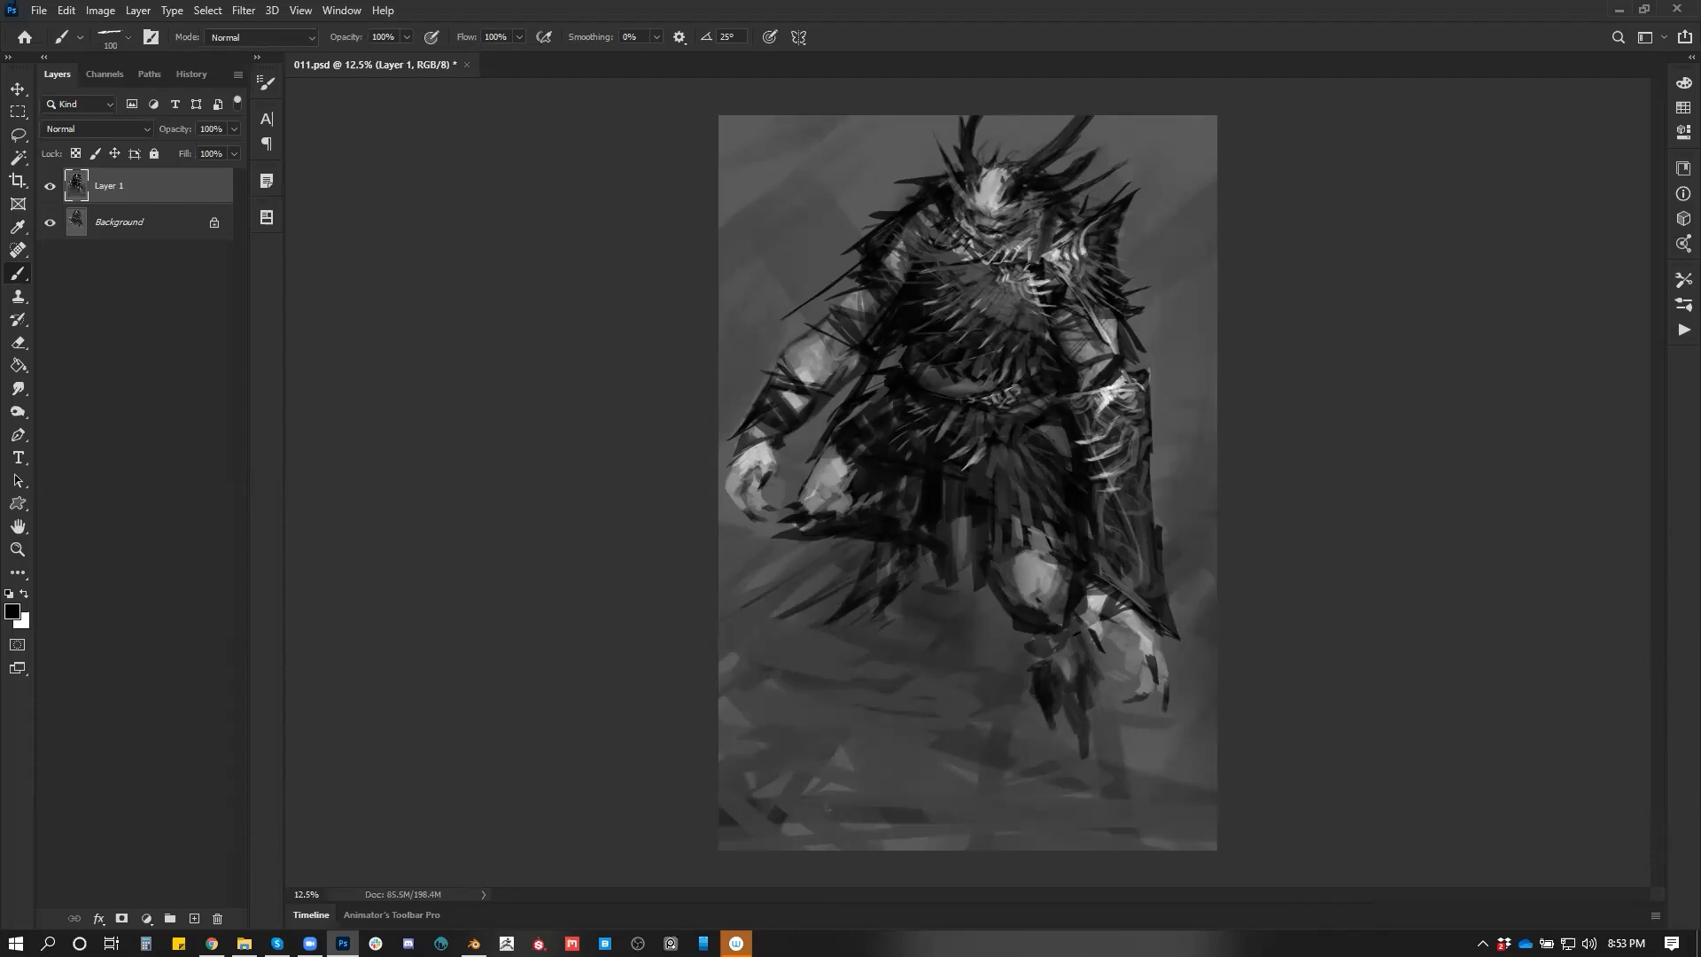
mouse_move(1110, 321)
mouse_down()
mouse_move(1118, 342)
mouse_move(1093, 360)
mouse_up()
key(ctrl+shift+h)
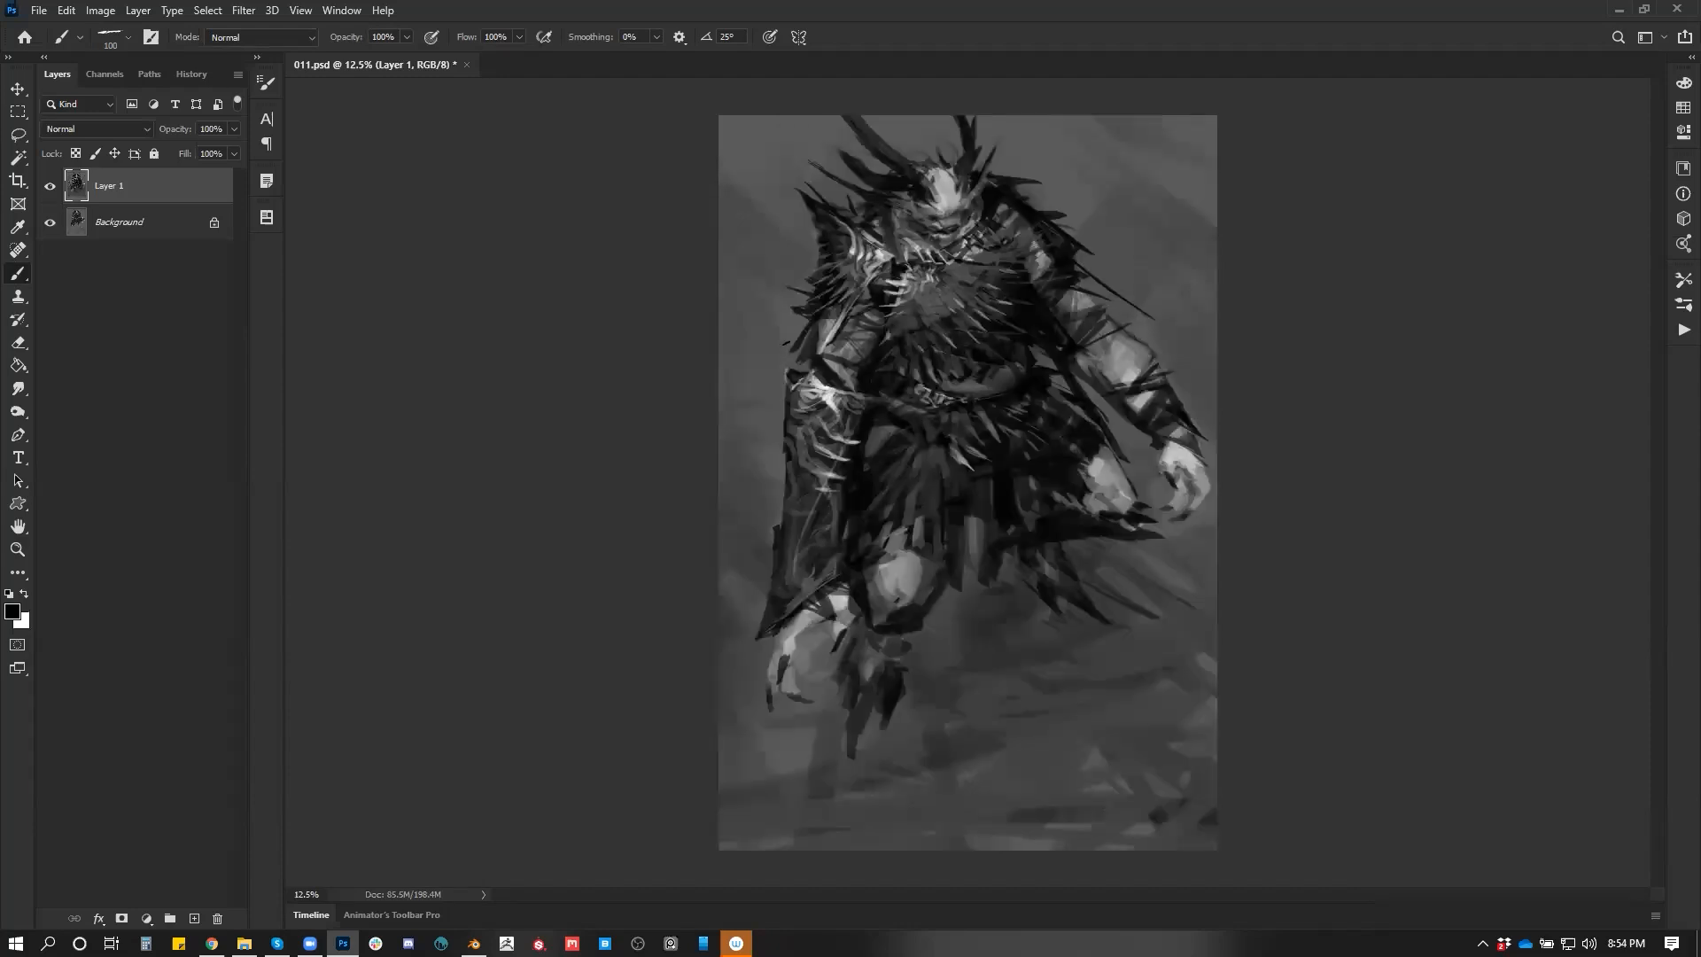
Try black strokes across the bare arm and undo them
scroll(831, 329, up, 2)
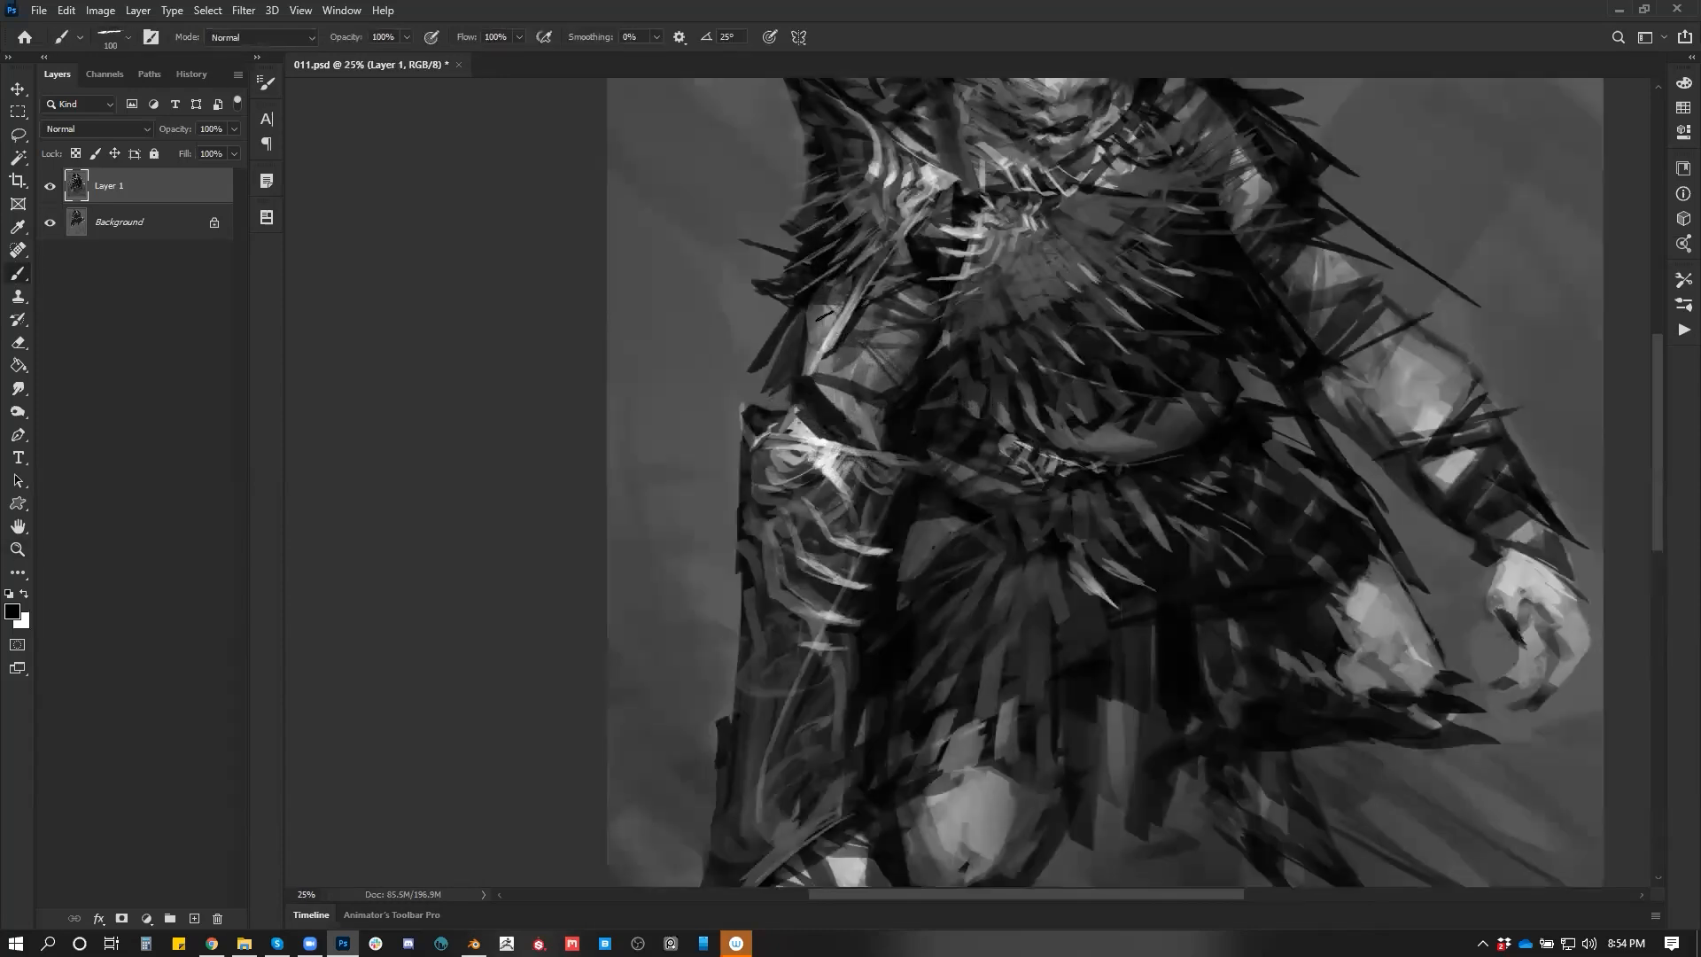
alt+click(822, 361)
key(z)
alt+click(866, 461)
alt+click(866, 461)
click(1080, 409)
key(b)
key(d)
drag(1082, 346, 1175, 329)
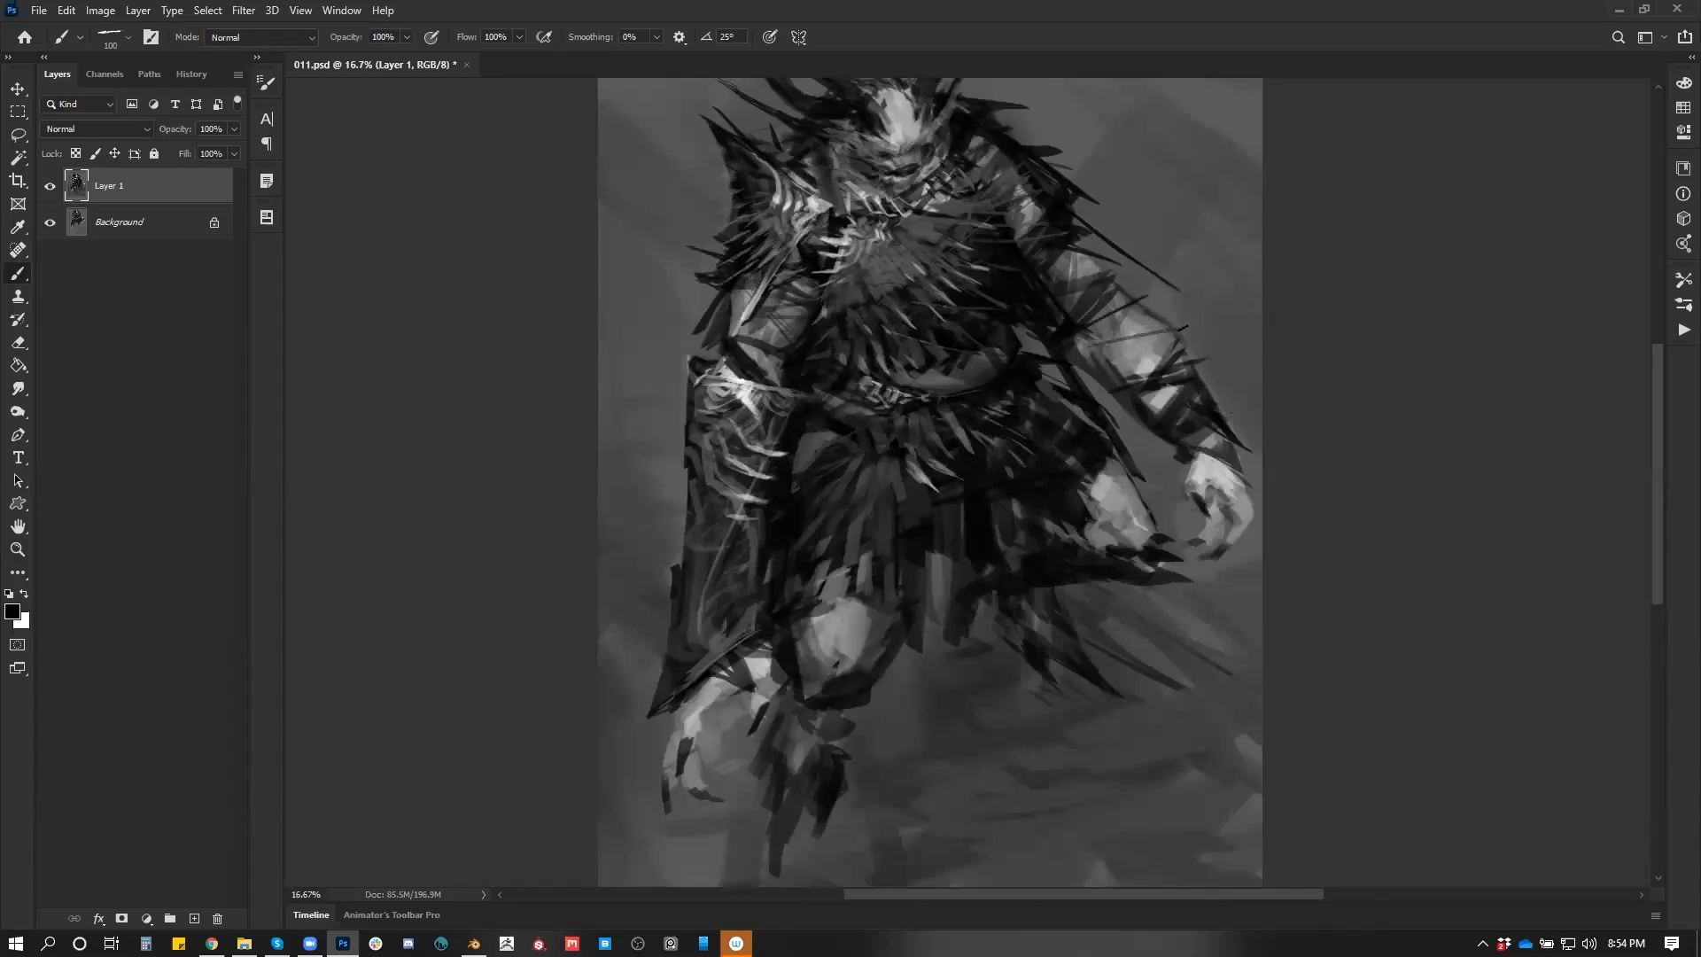
key(ctrl+z)
Add small white highlight strokes to the collar and chest beside the armoured shoulder with a smaller brush, undoing the last stroke
drag(928, 225, 945, 296)
alt+click(912, 301)
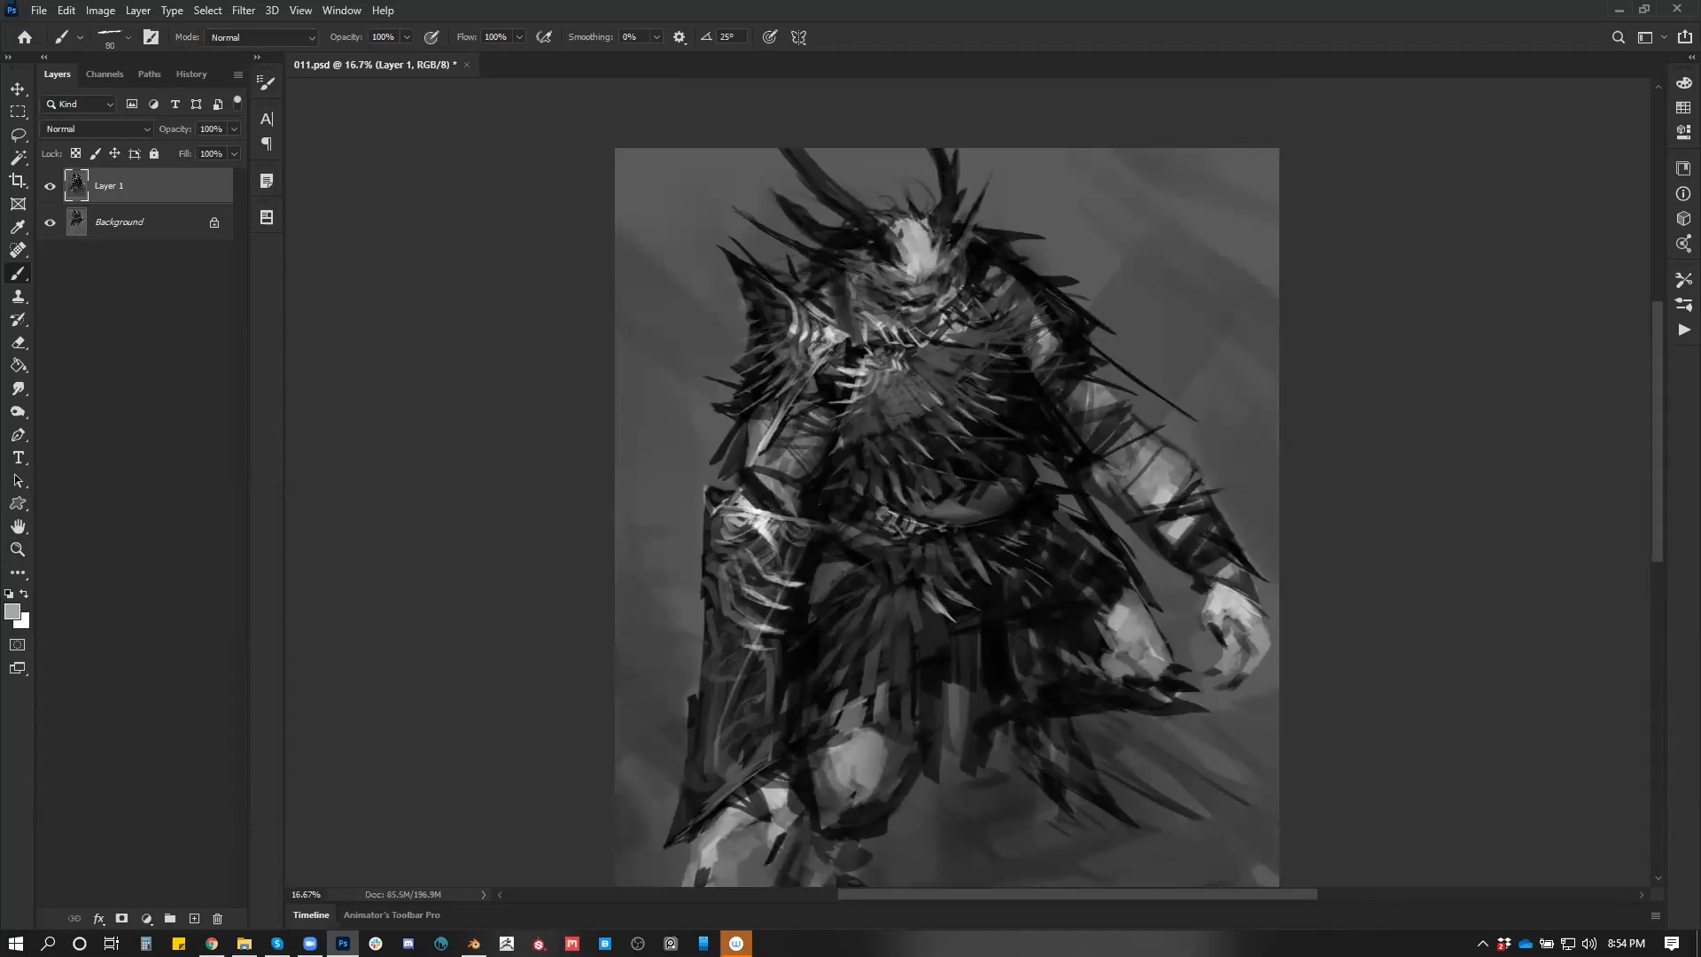
drag(933, 280, 997, 200)
key(d)
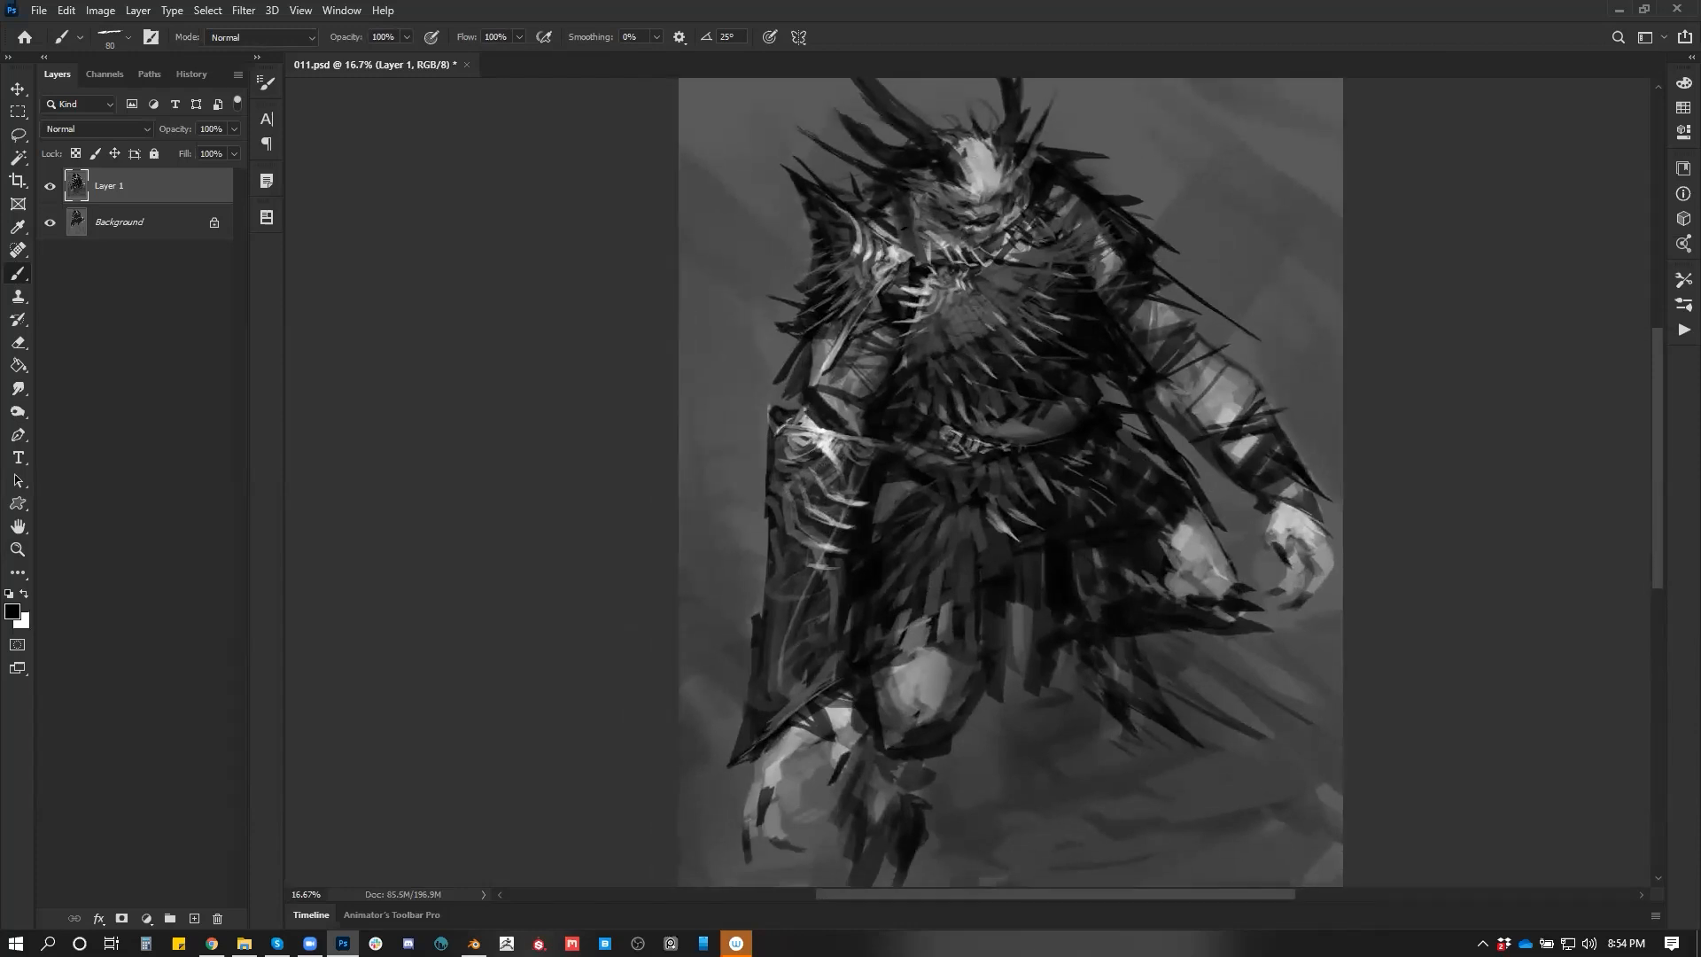
key(x)
key(bracketleft)
drag(919, 260, 870, 301)
drag(898, 207, 923, 258)
key(ctrl+z)
key(bracketleft)
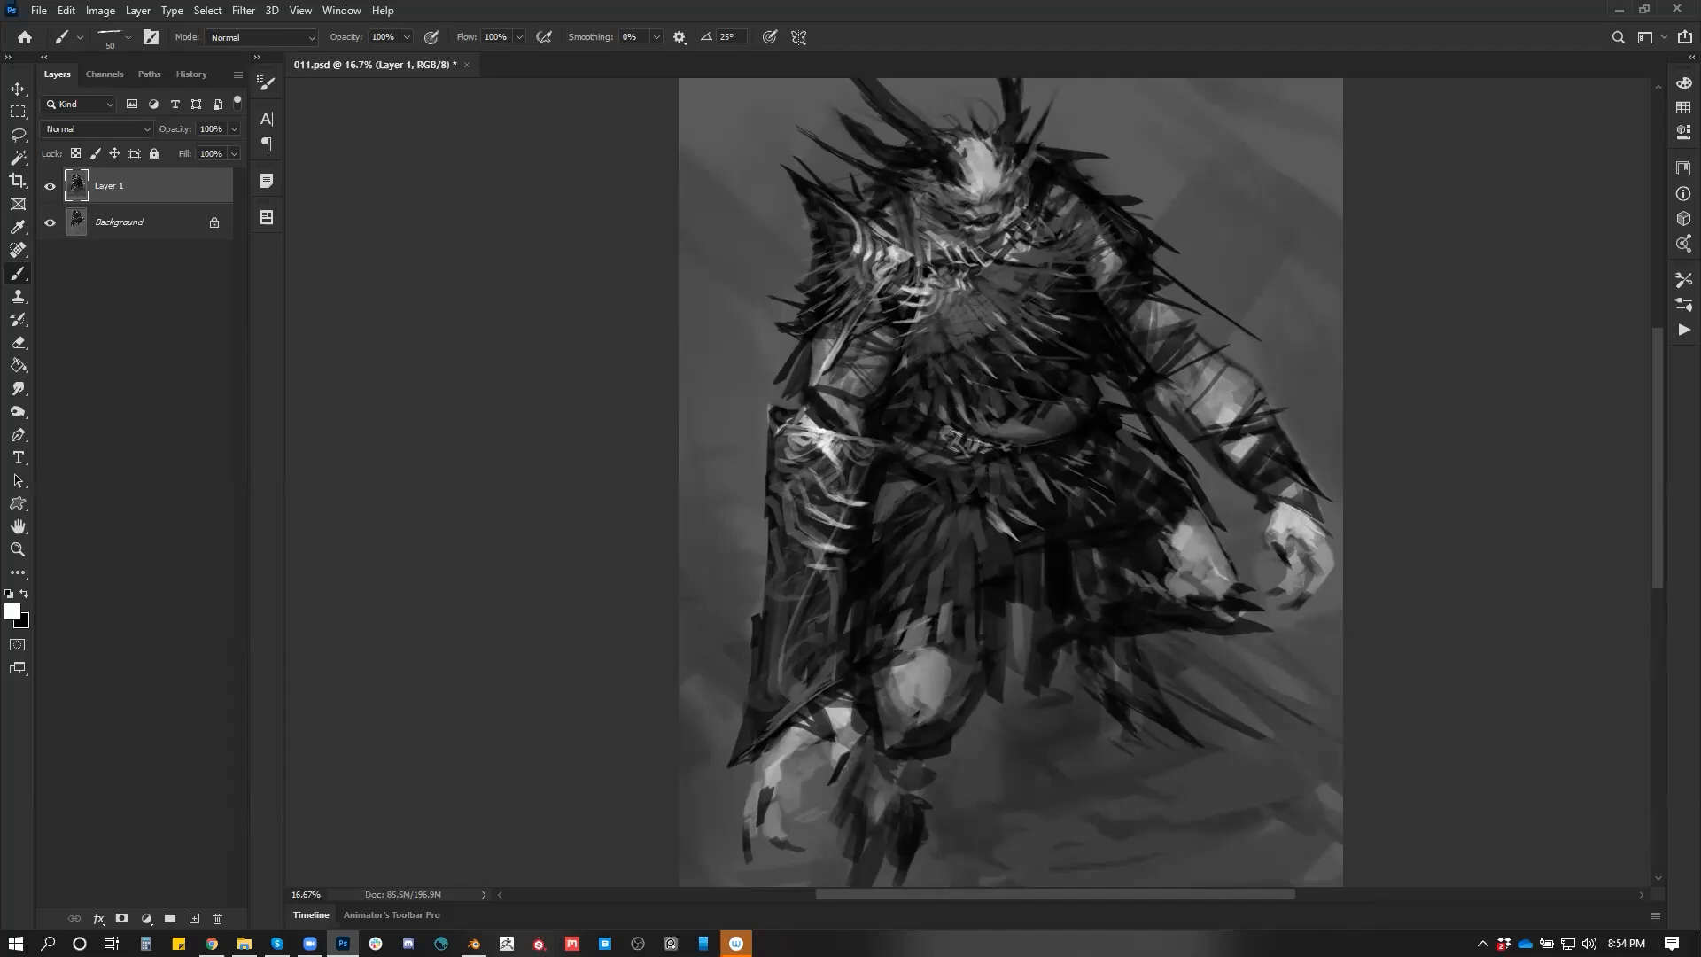
Check the whole figure with the canvas mirrored and mirror it back
key(z)
alt+click(967, 417)
alt+click(968, 417)
key(ctrl+h)
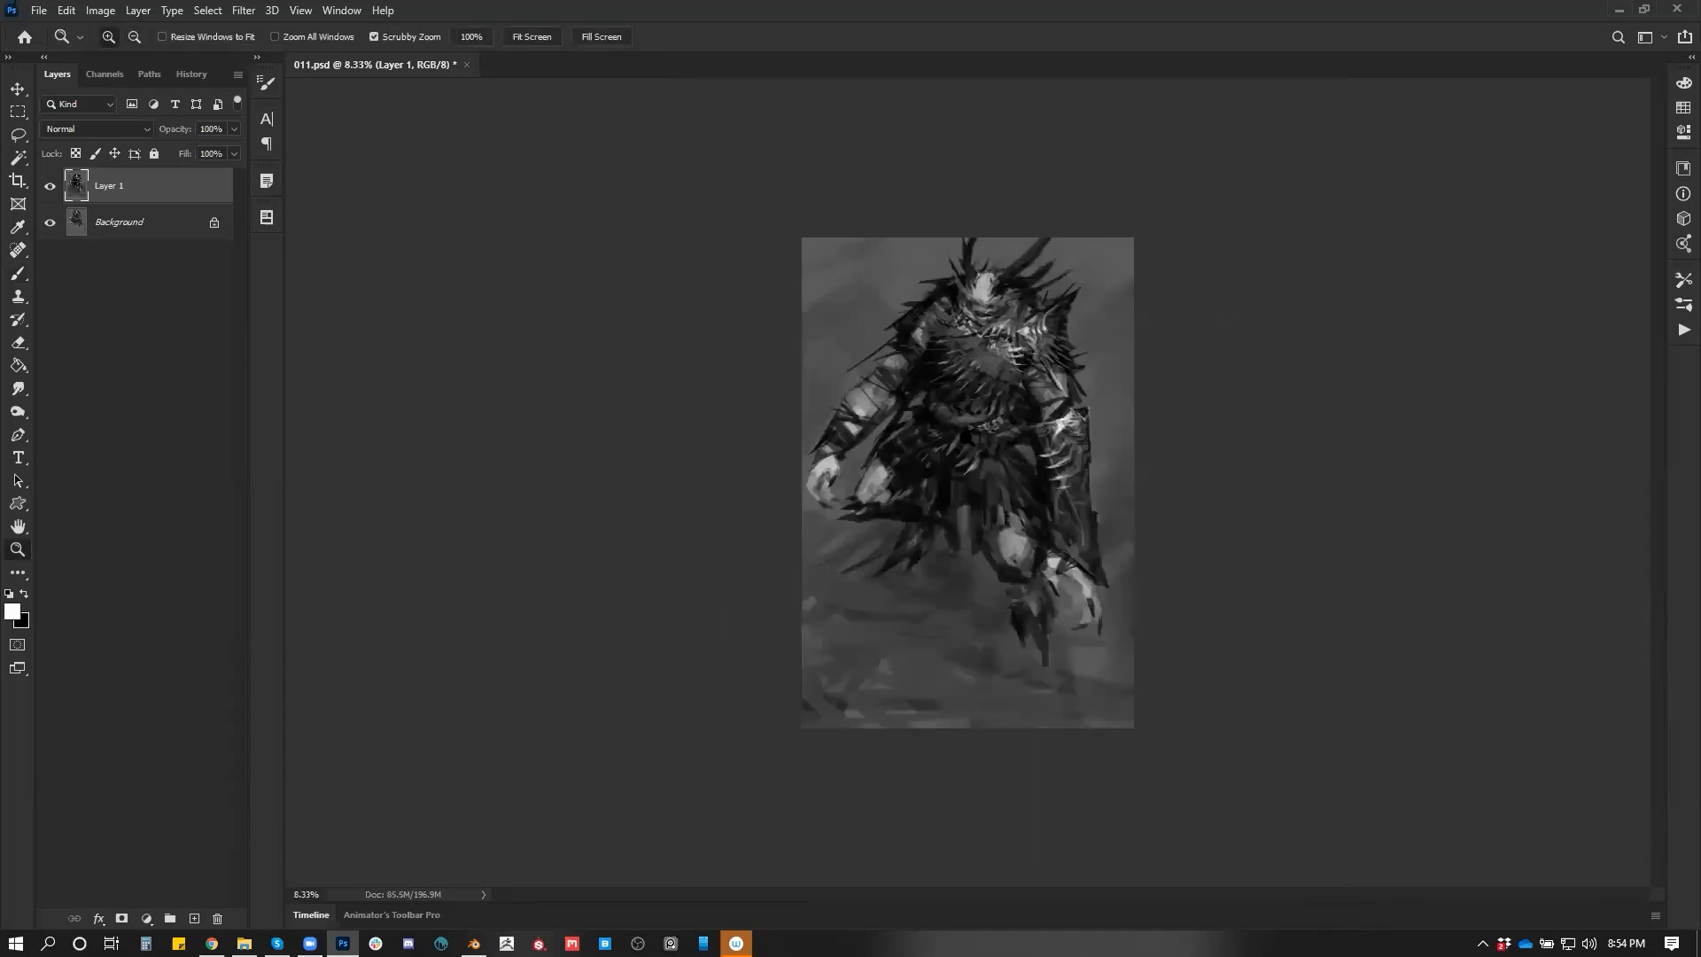
click(968, 439)
click(936, 443)
mouse_move(902, 341)
mouse_down()
mouse_move(848, 458)
mouse_move(876, 399)
mouse_up()
key(b)
key(x)
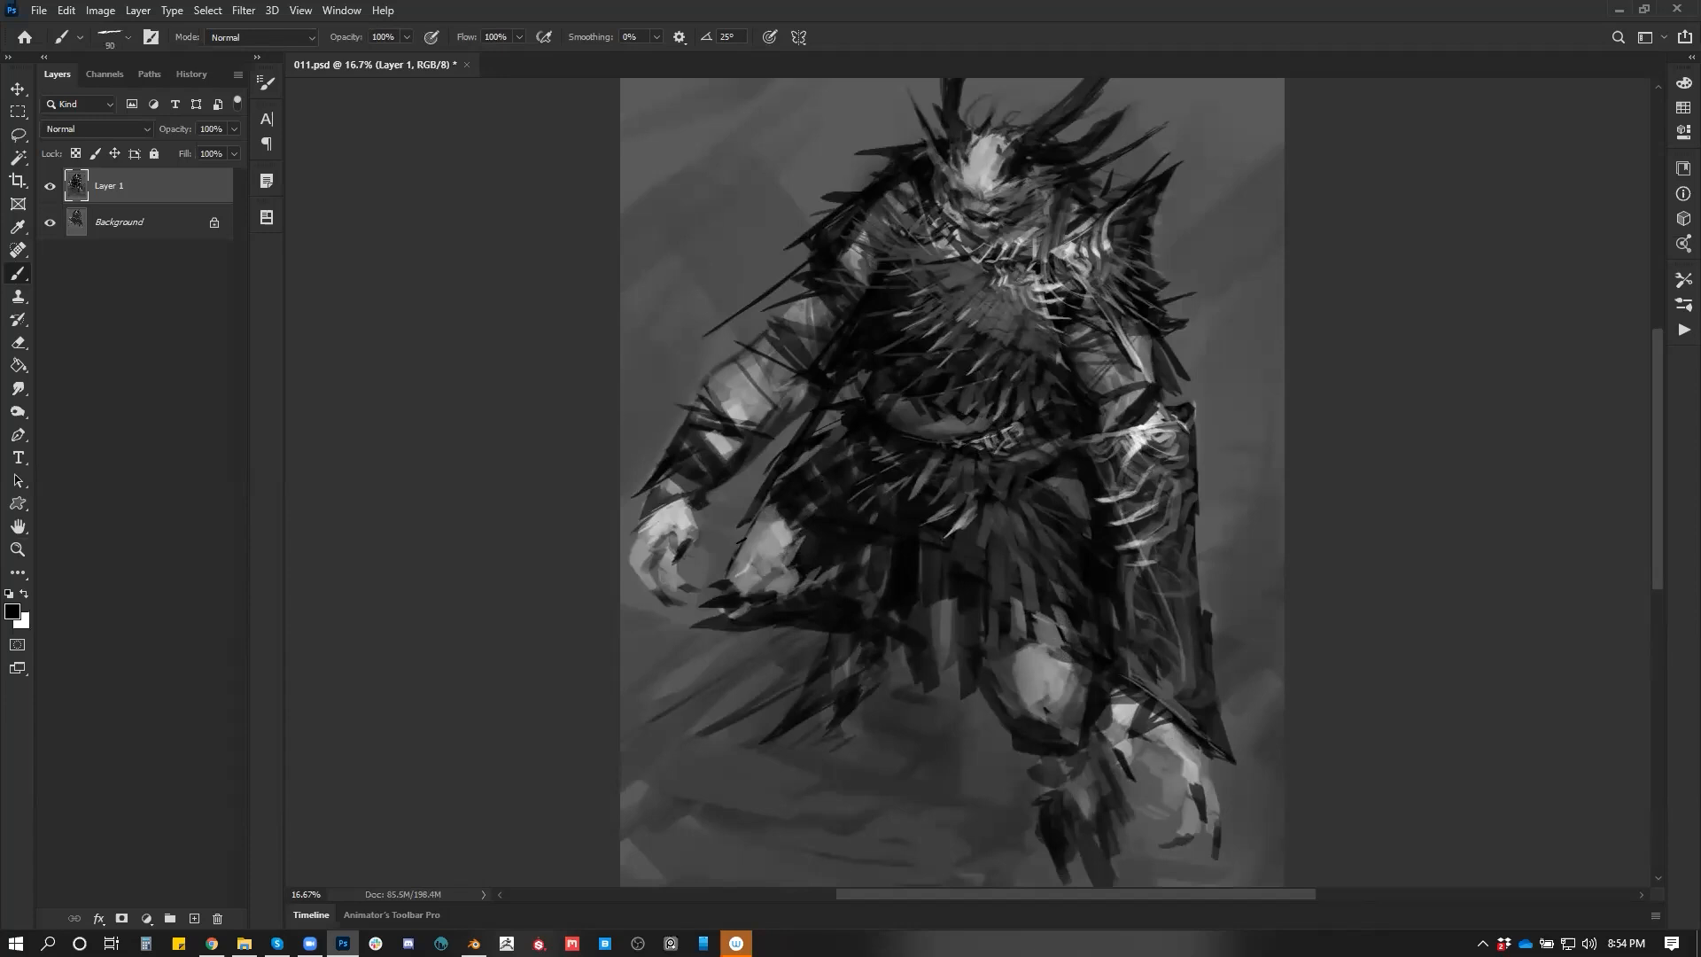
alt+click(820, 439)
key(z)
alt+click(884, 532)
alt+click(885, 531)
key(ctrl+shift+h)
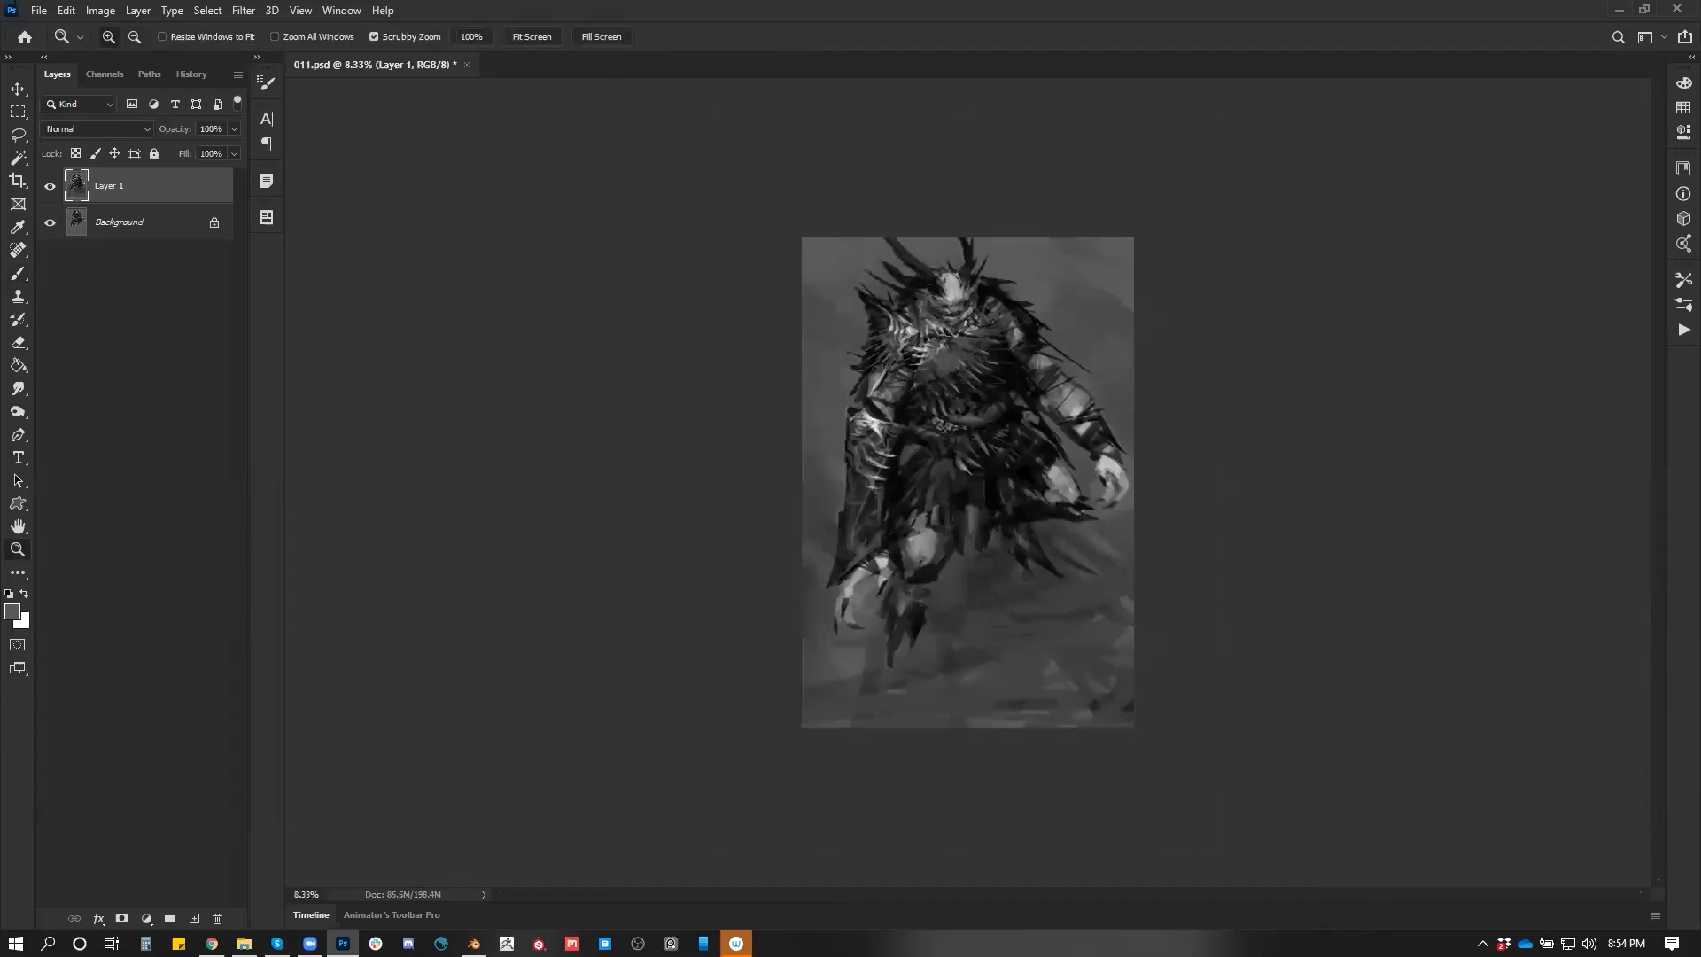
Paint dark strokes in the background beside the armoured arm, sample a grey there and enlarge the brush to size 400
click(1028, 474)
key(b)
key(d)
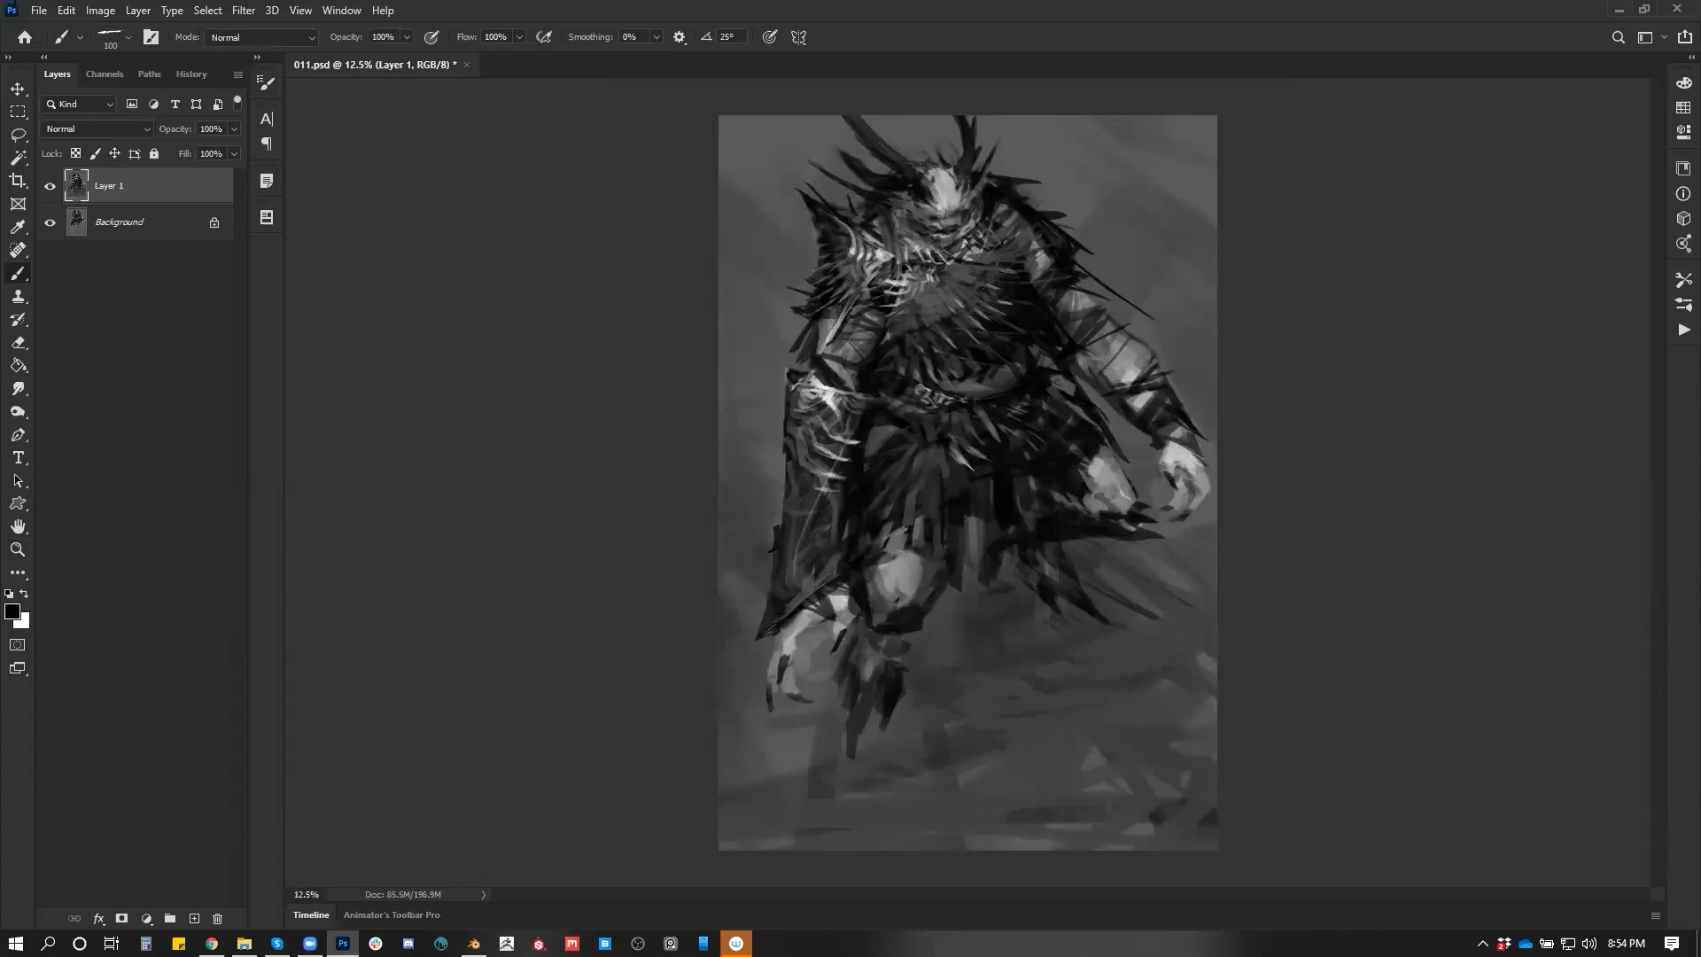
drag(739, 582, 749, 606)
drag(719, 481, 736, 524)
drag(718, 441, 726, 465)
alt+click(735, 506)
key(bracketright)
key(bracketright)
key(bracketright)
key(bracketright)
key(bracketright)
key(bracketright)
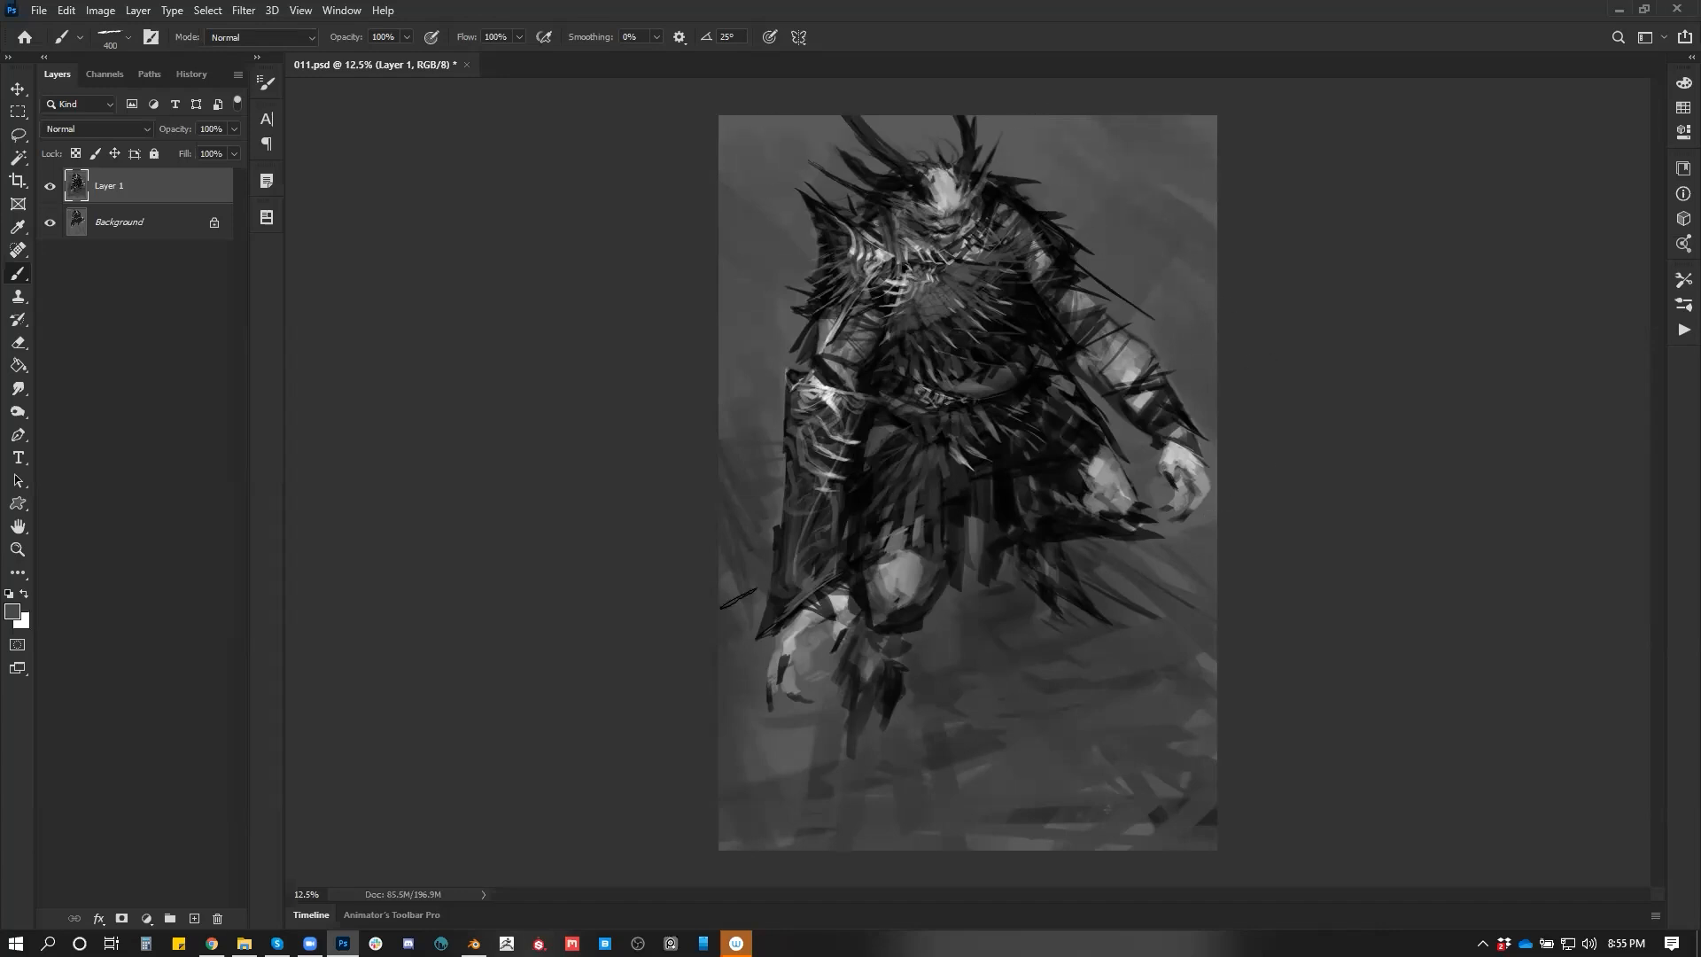
Extend the front knee's lit shape upward into the skirt with sampled greys, reducing the brush to size 90
scroll(806, 640, up, 1)
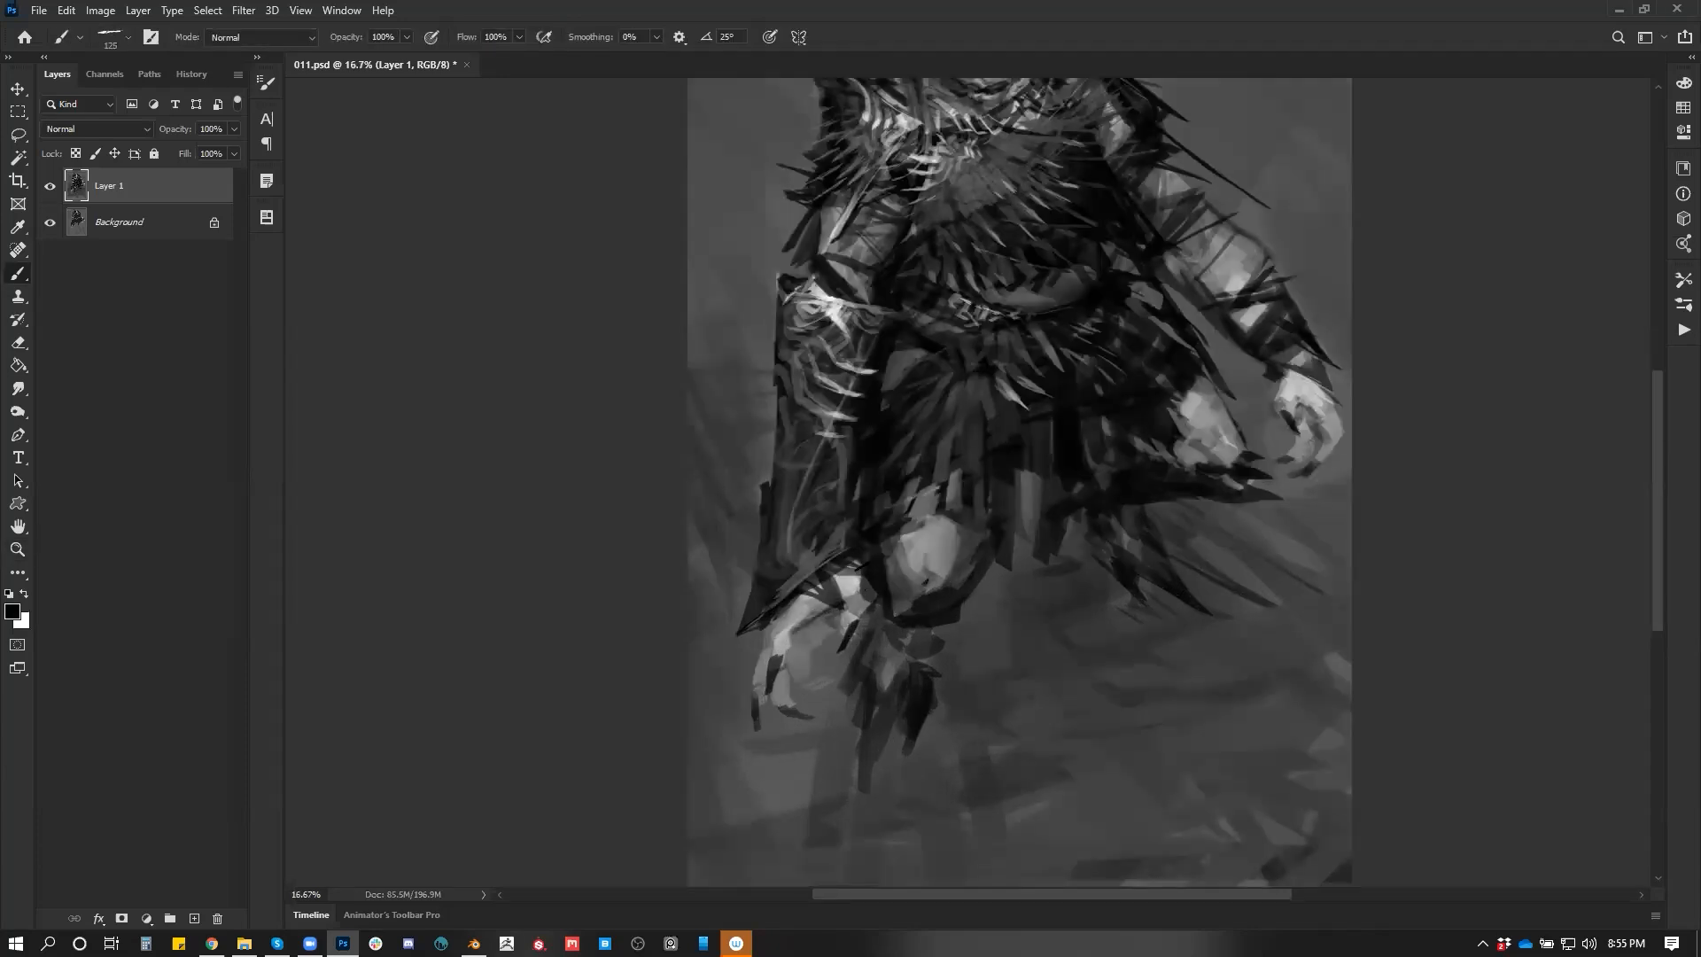
alt+click(893, 577)
drag(891, 580, 879, 552)
mouse_move(921, 606)
mouse_down()
mouse_move(954, 595)
mouse_move(914, 608)
mouse_move(918, 624)
mouse_move(947, 602)
mouse_move(905, 602)
mouse_up()
alt+click(928, 606)
key(space)
key(bracketleft)
key(bracketleft)
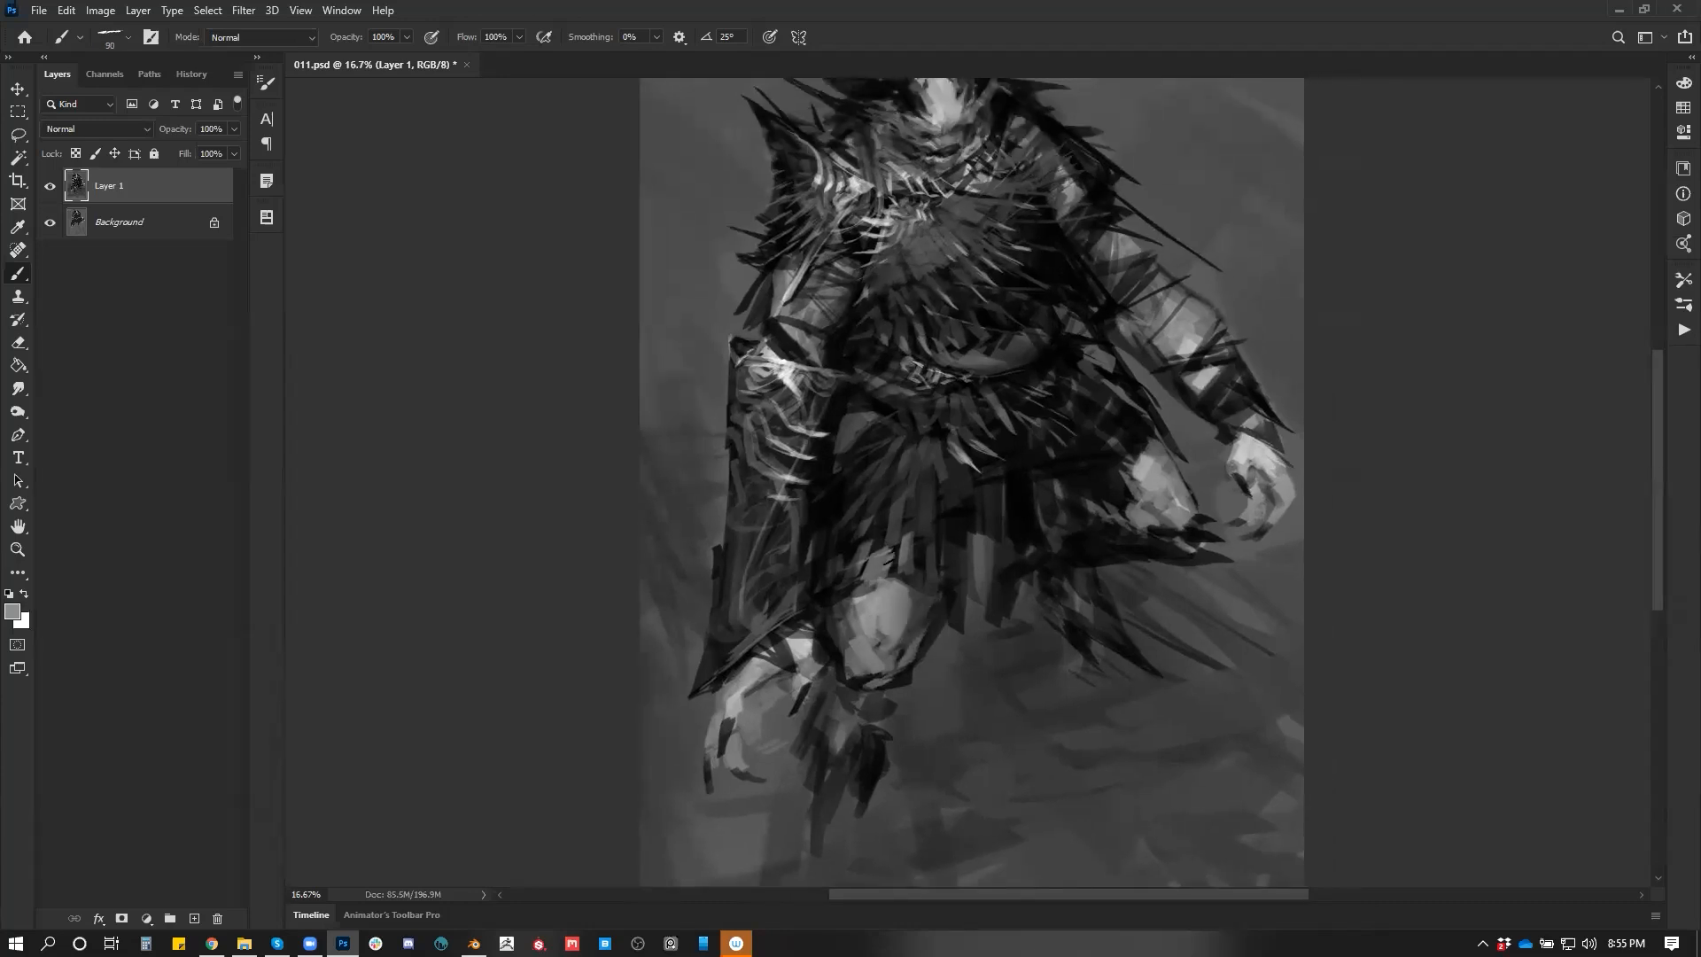
mouse_move(905, 589)
mouse_down()
mouse_move(910, 541)
mouse_move(930, 599)
mouse_move(921, 576)
mouse_up()
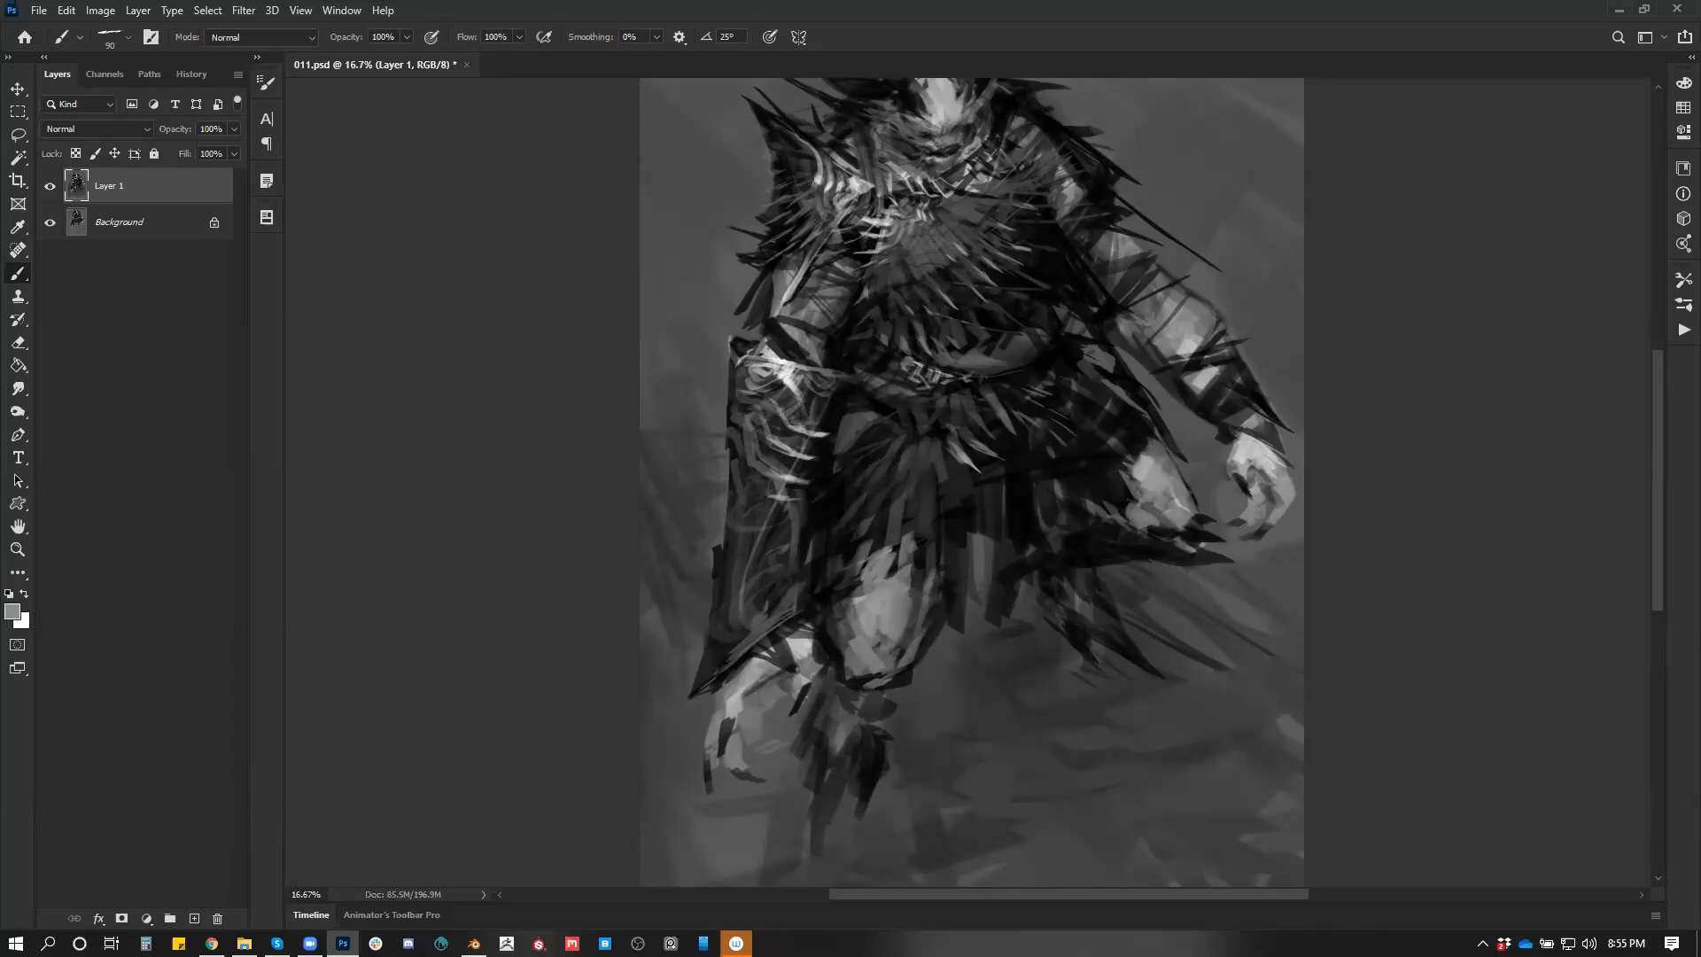
Mirror the canvas and rework the raised thigh with light grey strokes at brush size 100, sampling nearby tones
key(ctrl+shift+h)
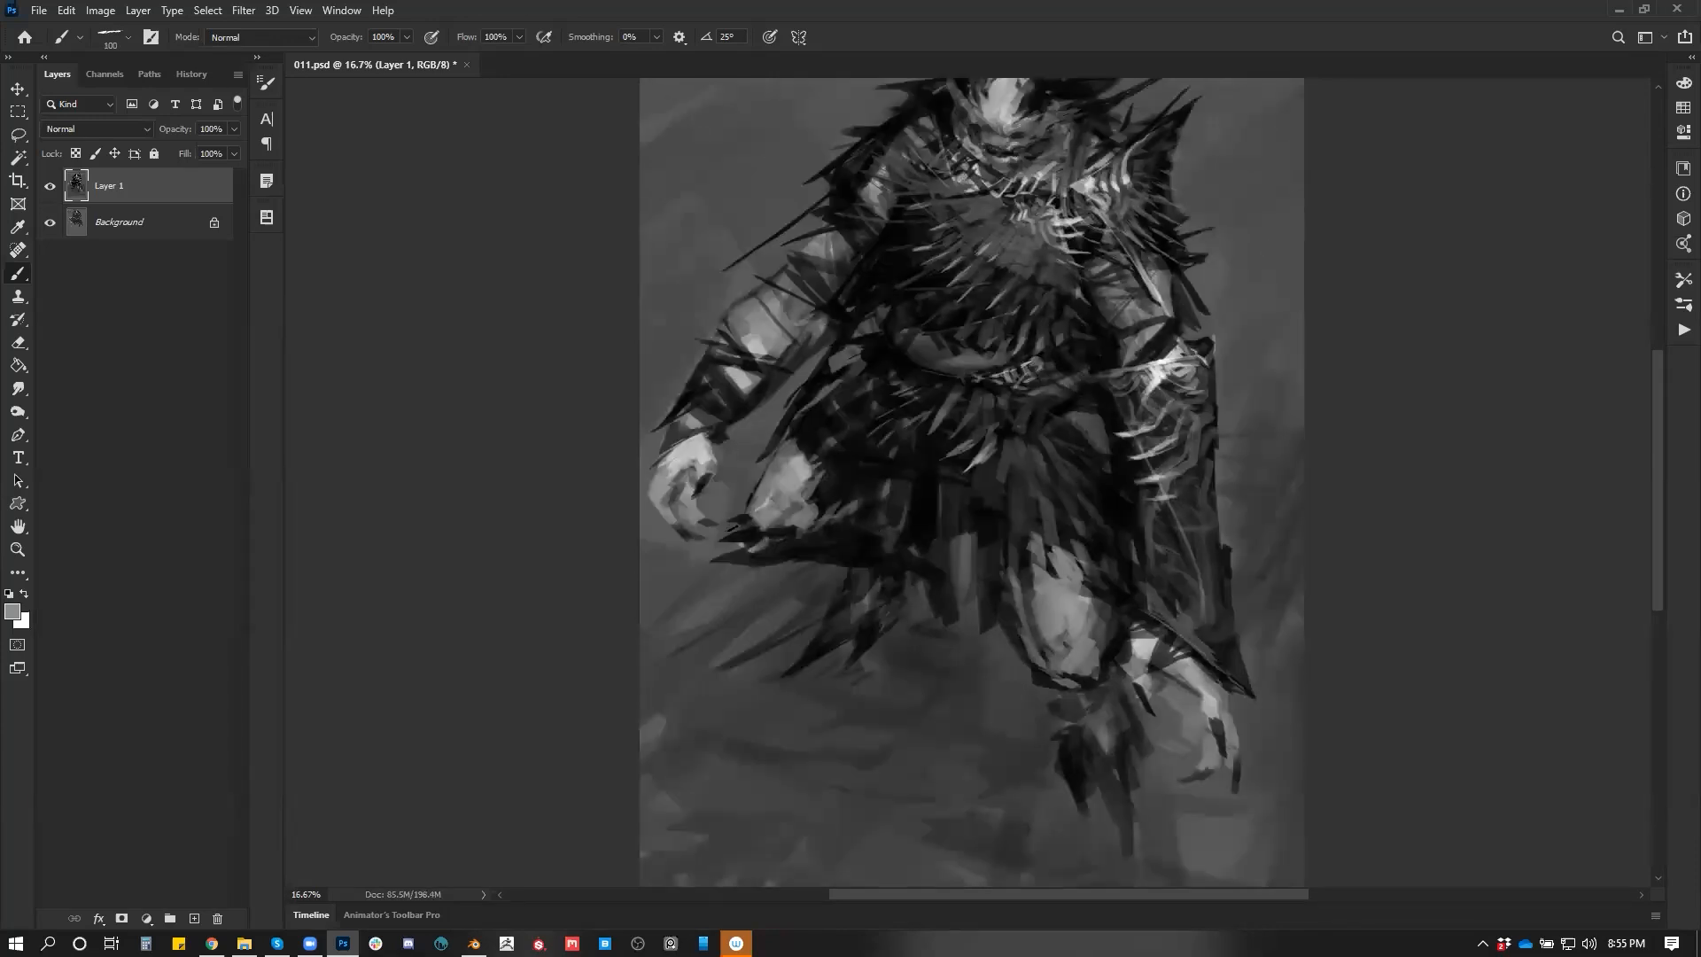
mouse_move(755, 517)
mouse_down()
mouse_move(762, 538)
mouse_move(817, 501)
mouse_move(832, 465)
mouse_move(828, 506)
mouse_move(859, 503)
mouse_move(955, 609)
mouse_up()
alt+click(832, 496)
alt+click(853, 471)
Paint long vertical black strips on the hanging skirt between the legs, undoing and redoing the first stroke
drag(964, 504, 960, 607)
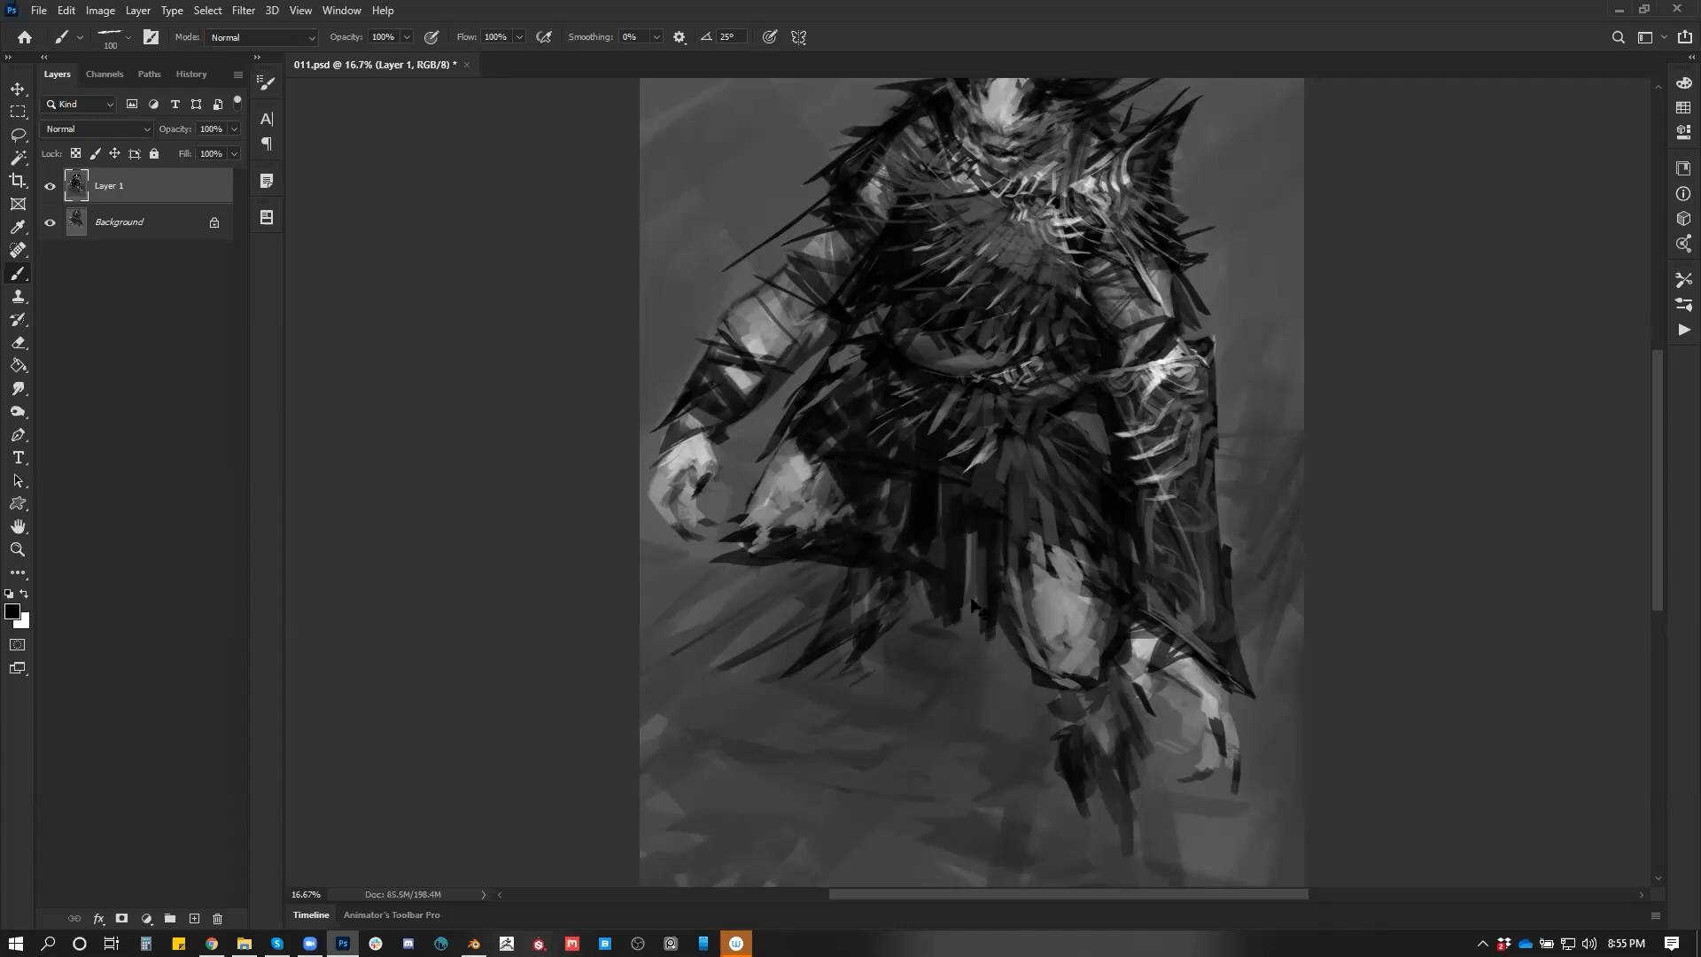
key(ctrl+alt+z)
mouse_move(942, 493)
mouse_down()
mouse_move(958, 609)
mouse_move(979, 610)
mouse_up()
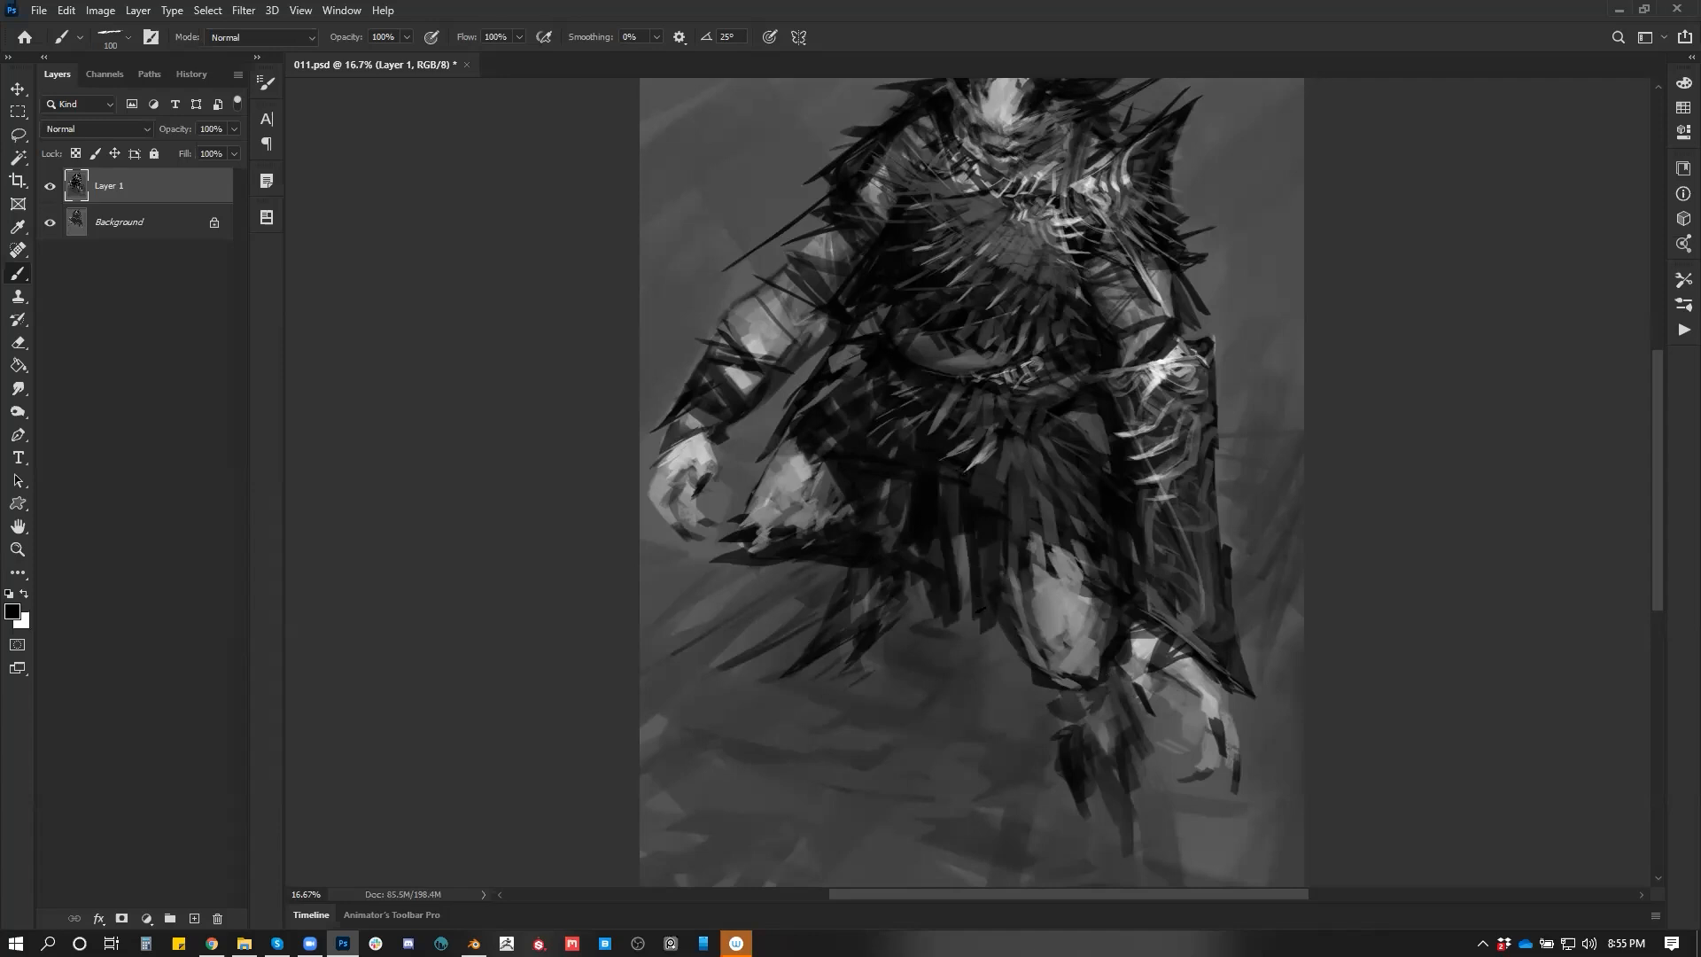
drag(979, 549, 990, 646)
mouse_move(910, 572)
mouse_down()
mouse_move(917, 630)
mouse_move(1007, 669)
mouse_up()
drag(984, 607, 998, 663)
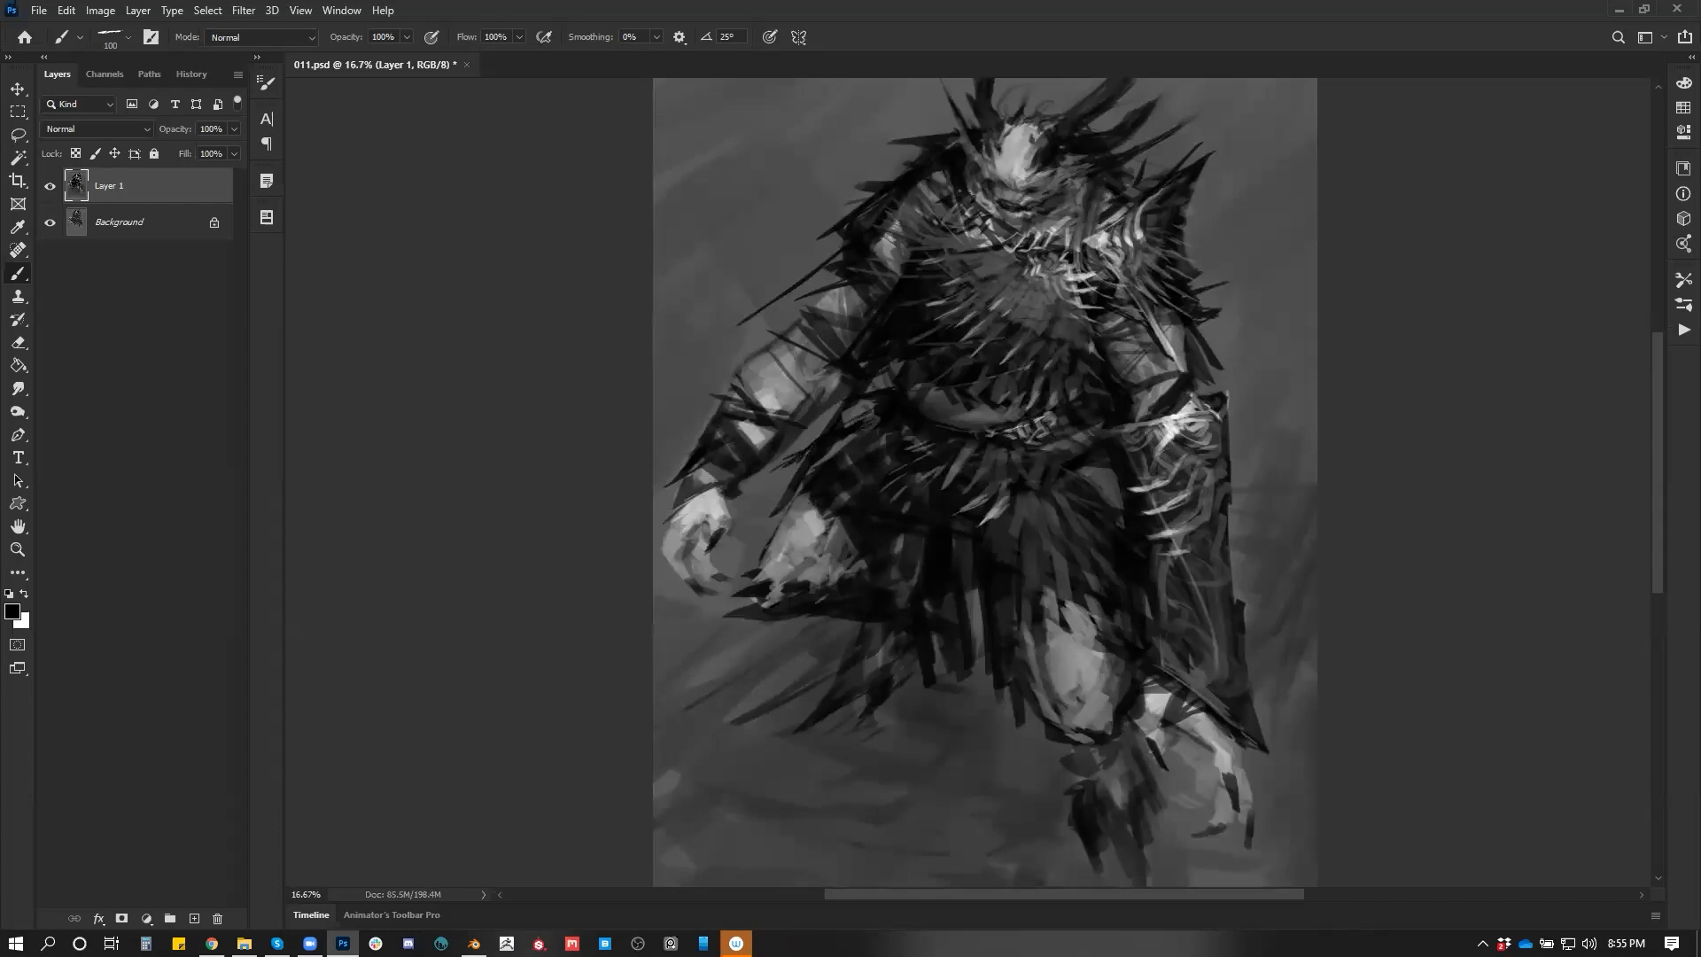
Mirror the canvas, add small black spikes along the armoured arm's outer edge at brush size 60, and mirror it back
key(z)
drag(856, 606, 816, 664)
key(ctrl+shift+h)
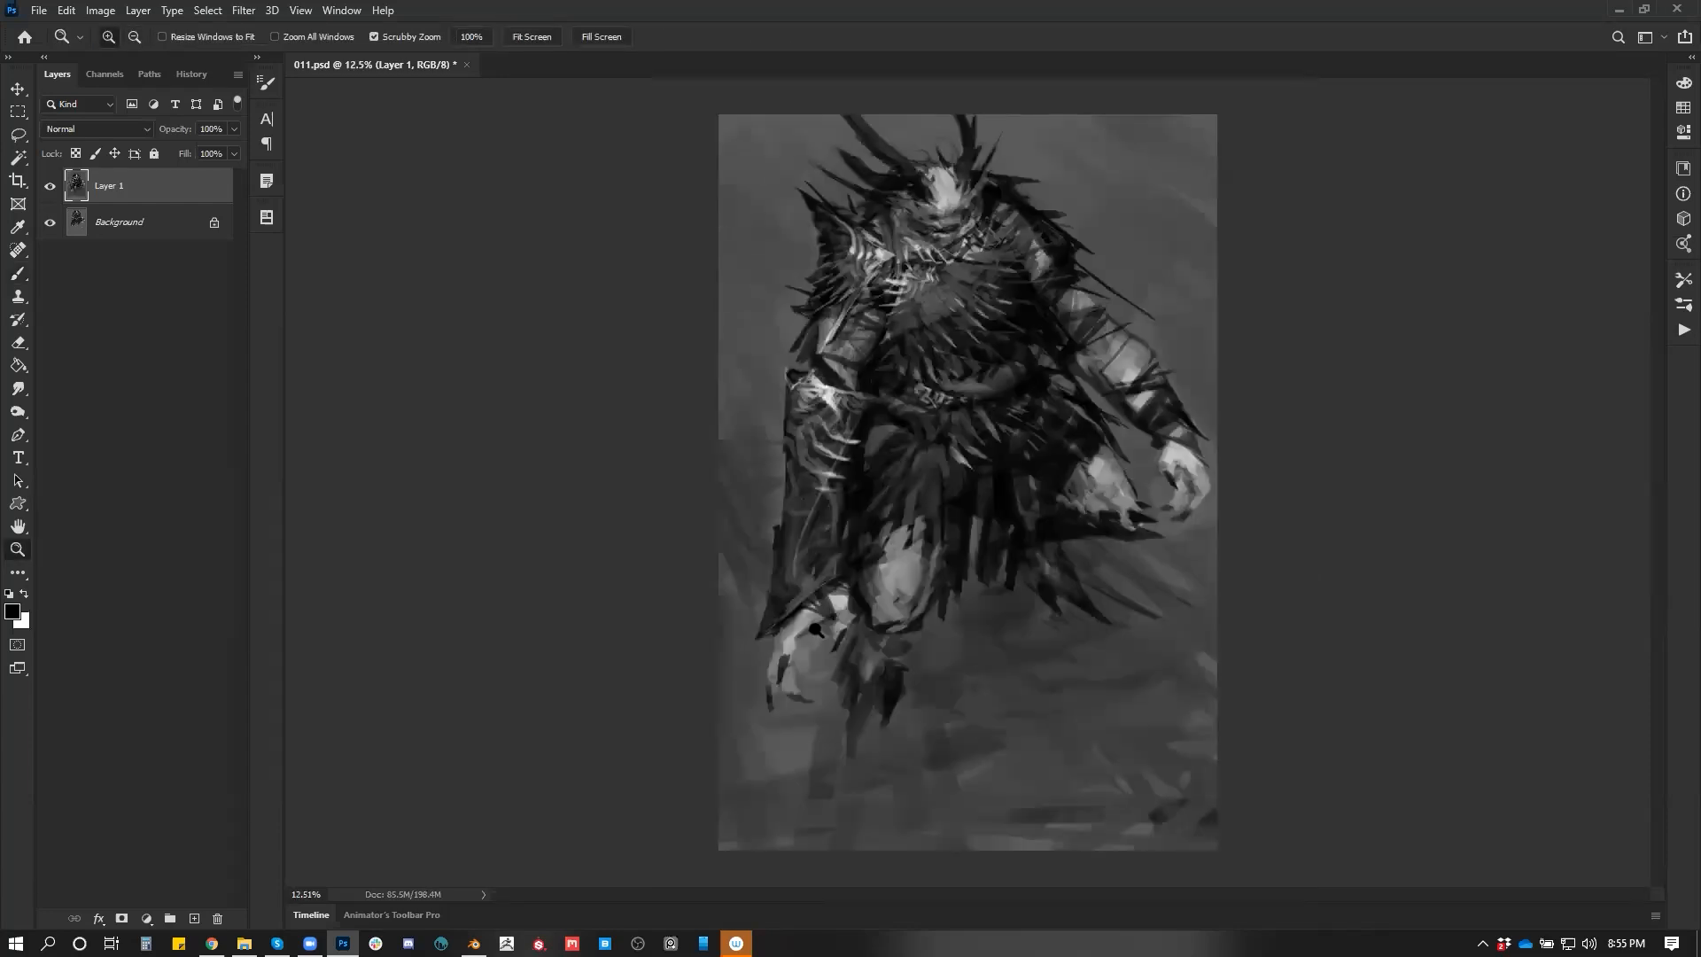
key(b)
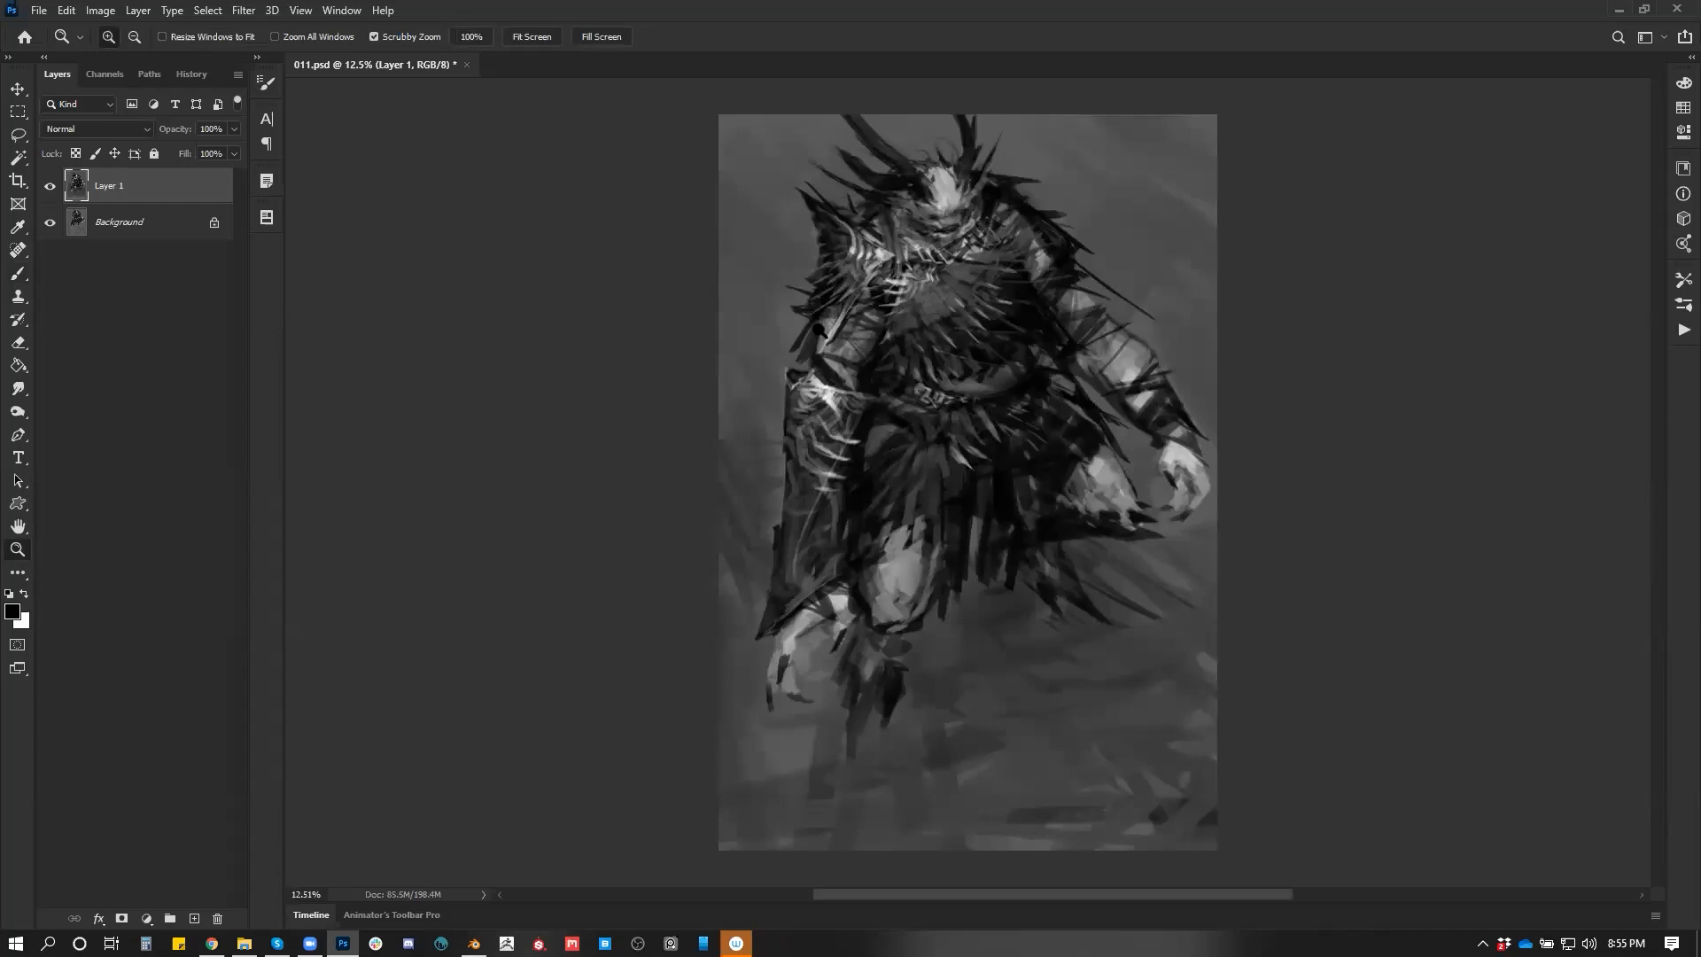
scroll(759, 384, up, 1)
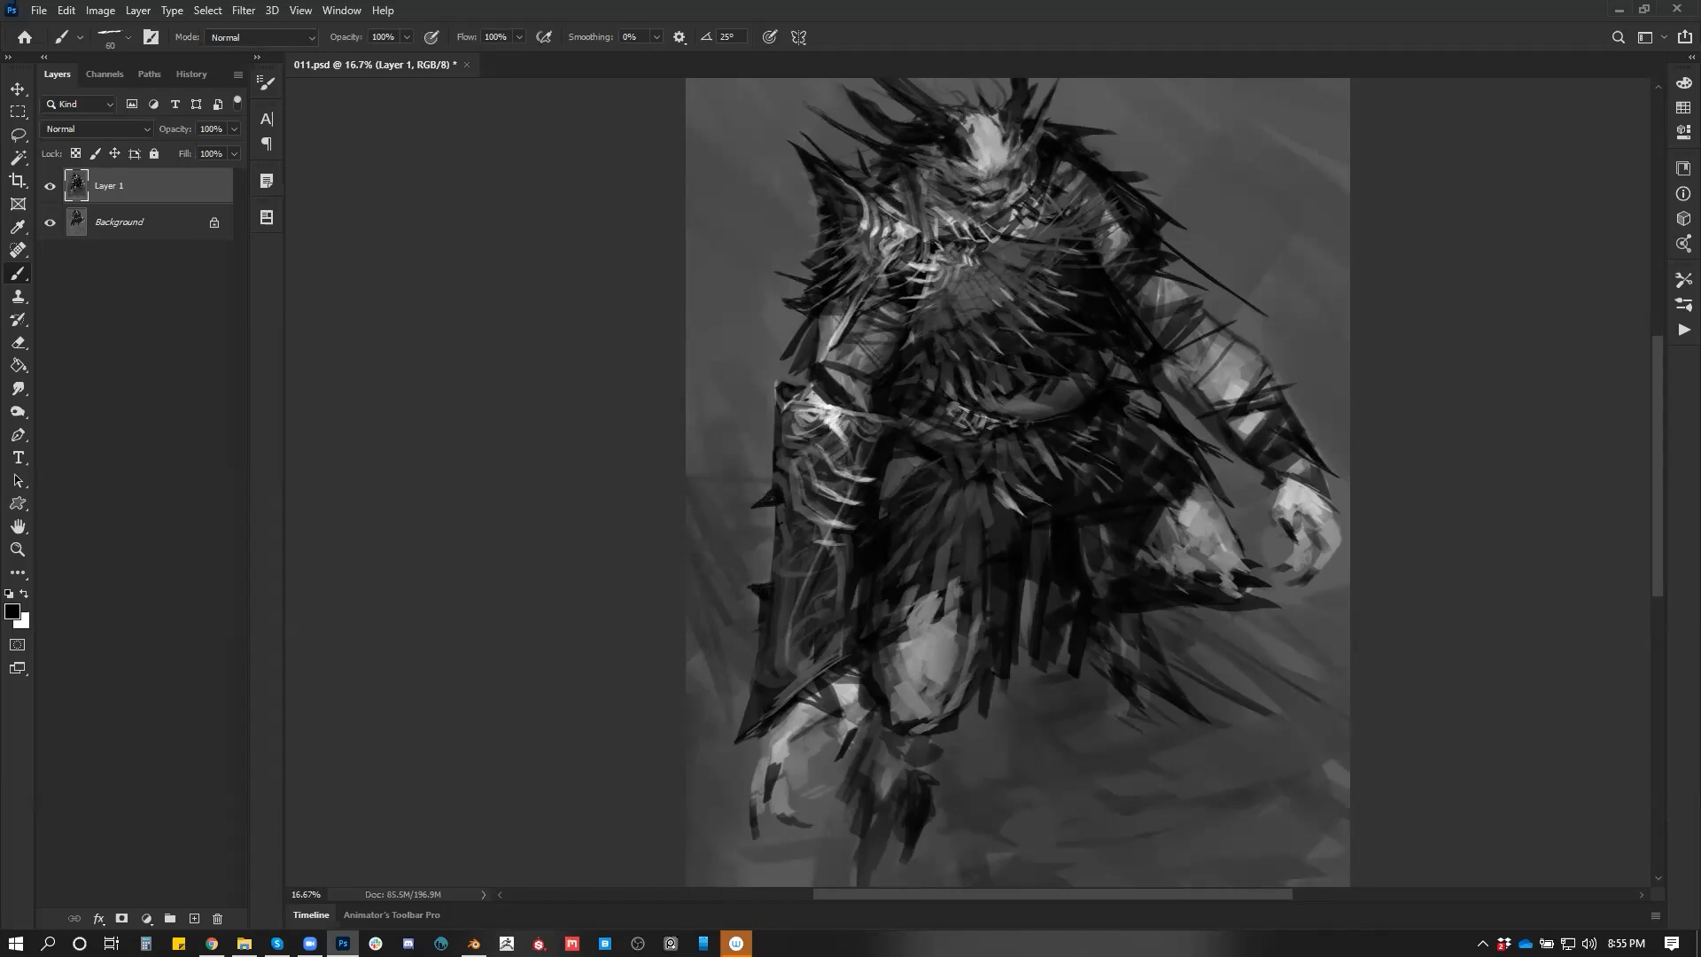
key(ctrl+shift+h)
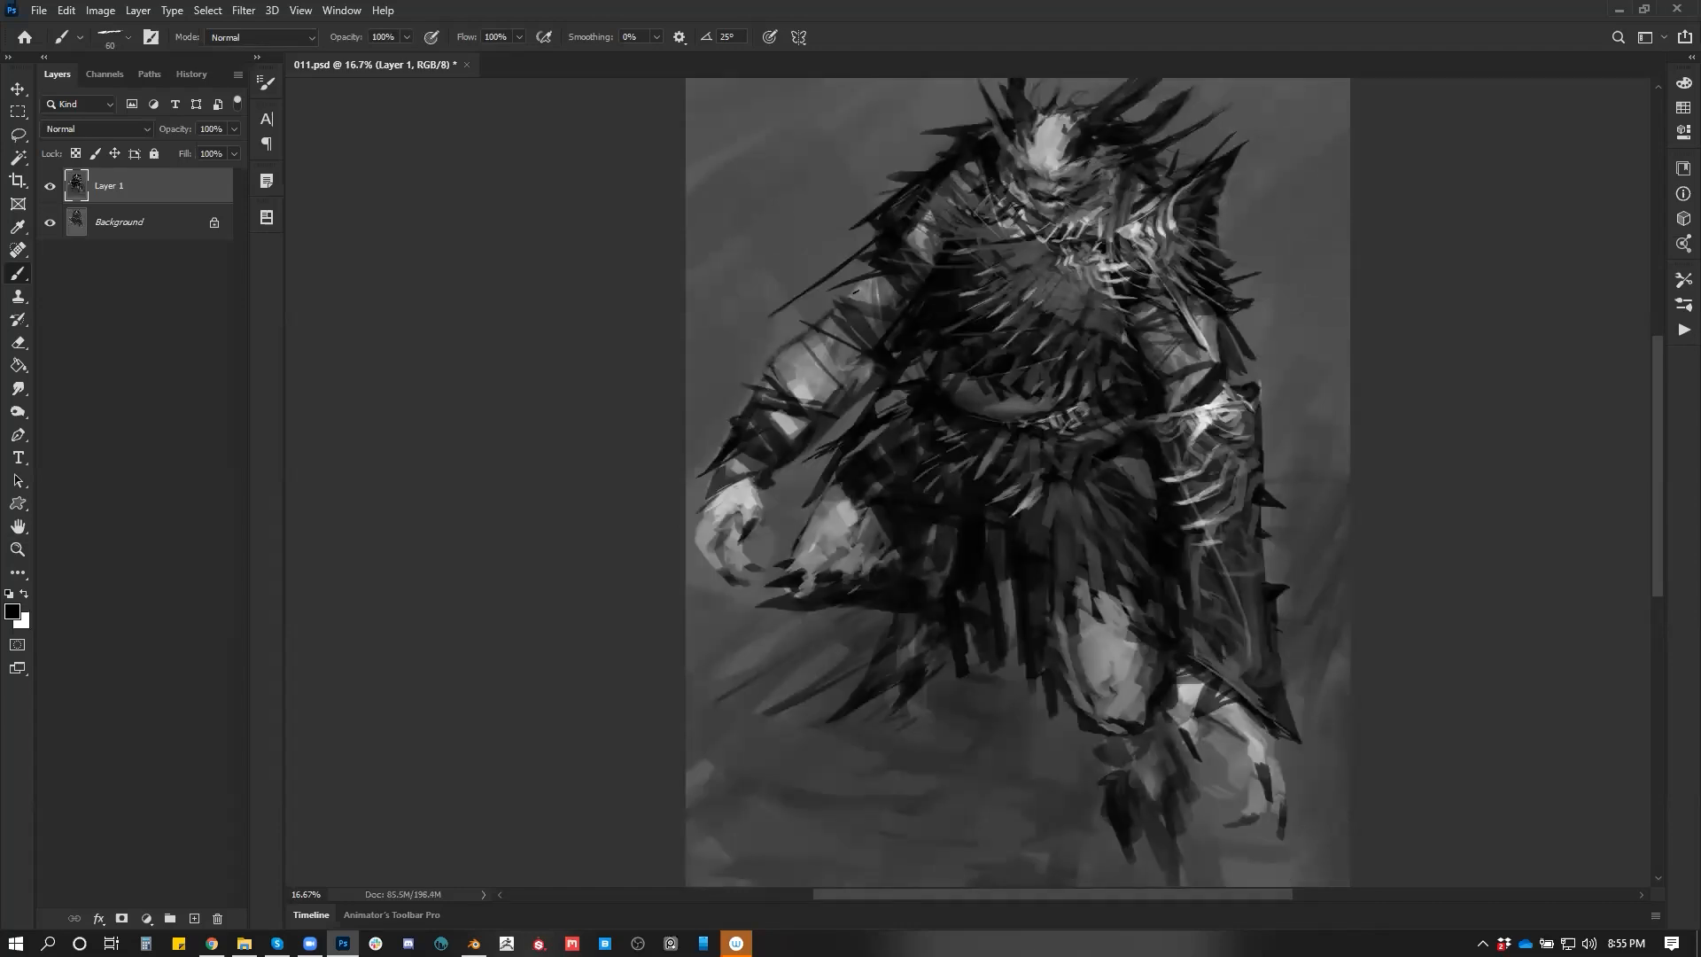
Touch up the upper part of the bare arm with sampled tones and enlarge the brush to size 200
alt+click(842, 321)
drag(847, 301, 876, 337)
drag(875, 278, 883, 304)
alt+click(885, 392)
alt+click(896, 349)
mouse_move(1087, 322)
mouse_down()
mouse_move(986, 415)
mouse_move(932, 410)
mouse_up()
alt+click(866, 391)
key(bracketright)
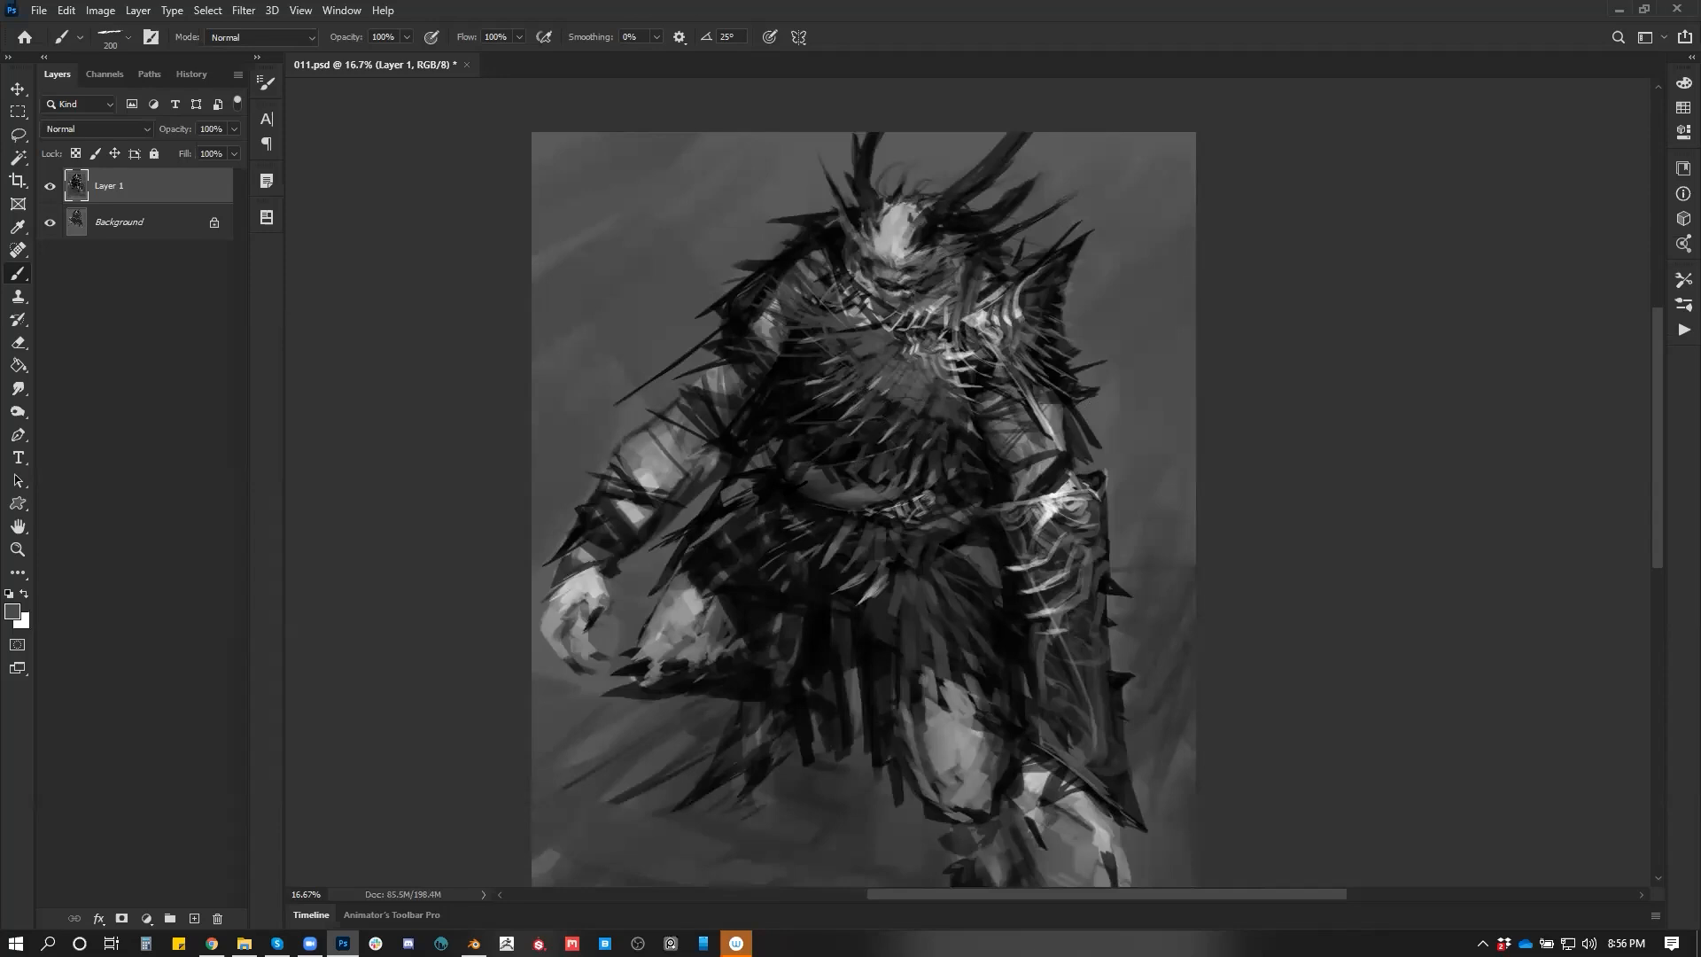
Mirror the canvas and crop off the bottom strip of ground below the figure
key(ctrl+shift+h)
drag(978, 685, 1080, 538)
key(z)
alt+click(1059, 605)
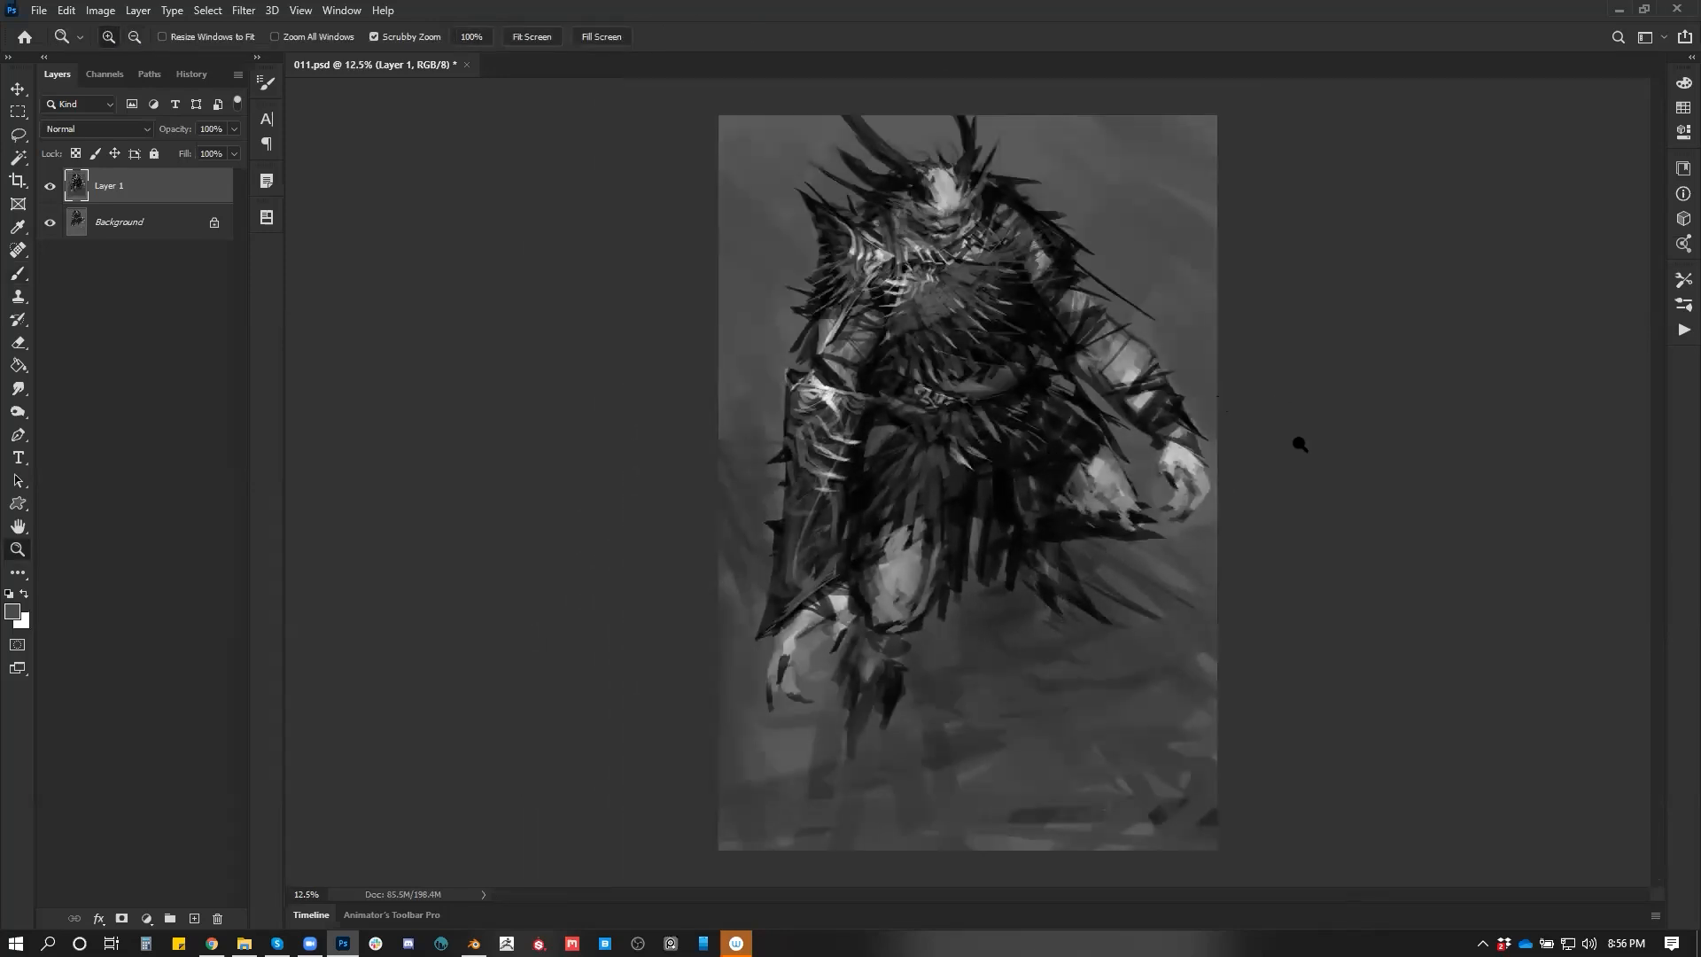
key(c)
drag(983, 850, 984, 806)
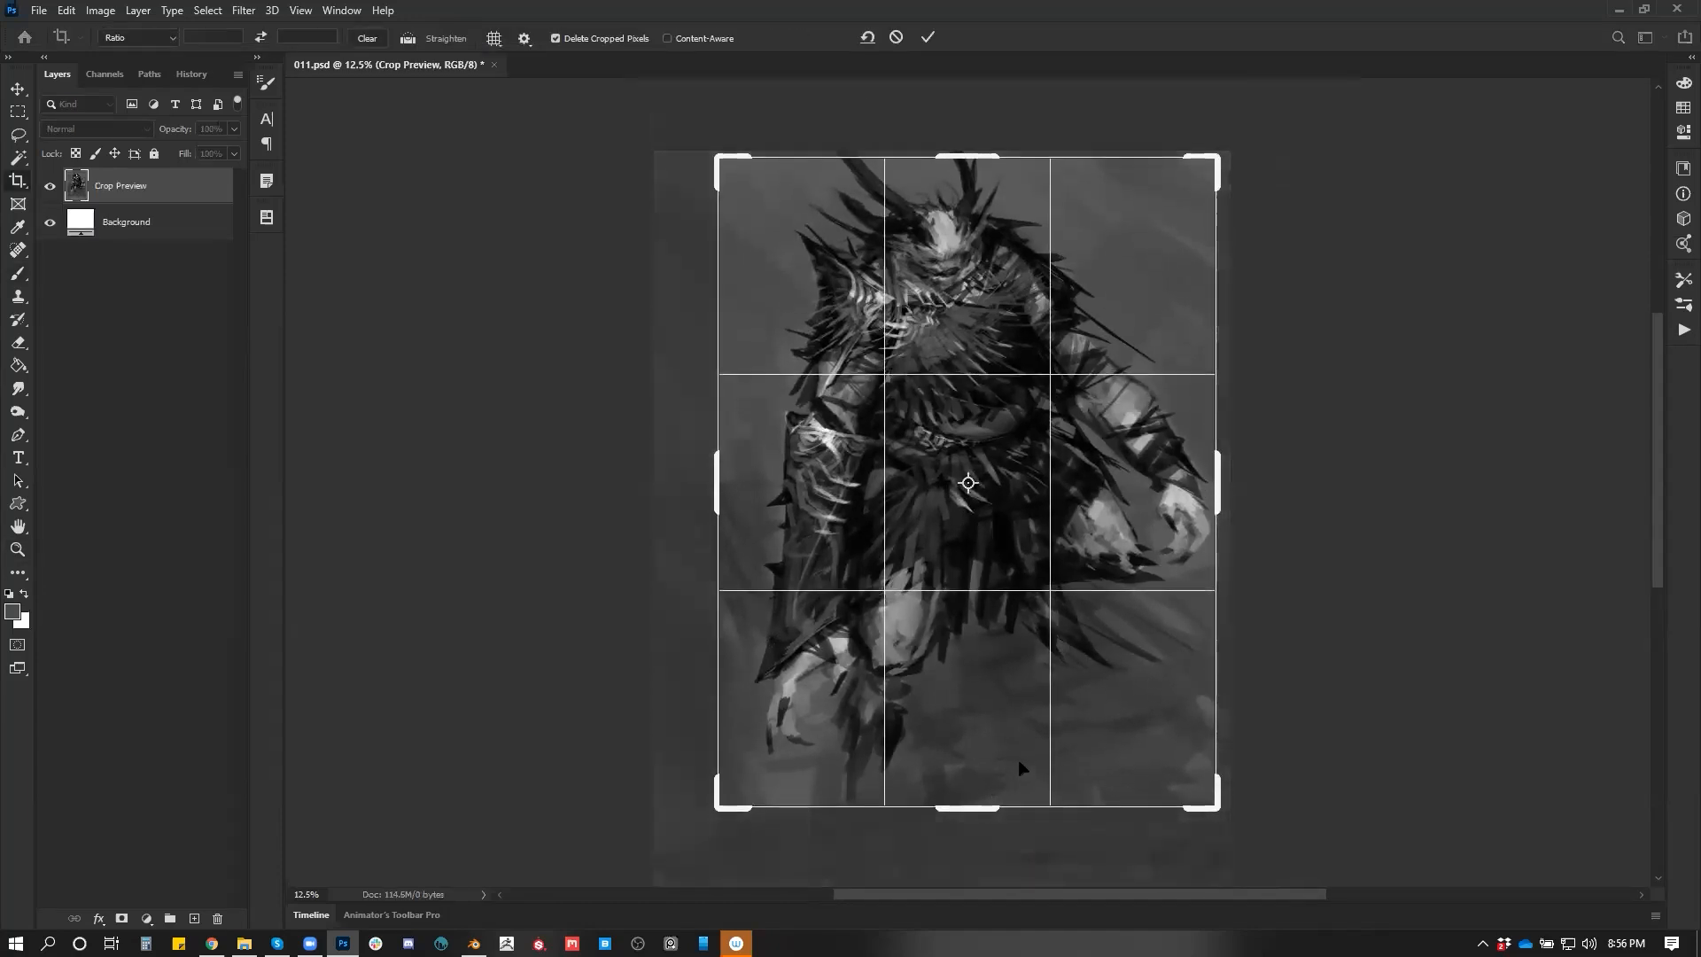
key(Return)
key(b)
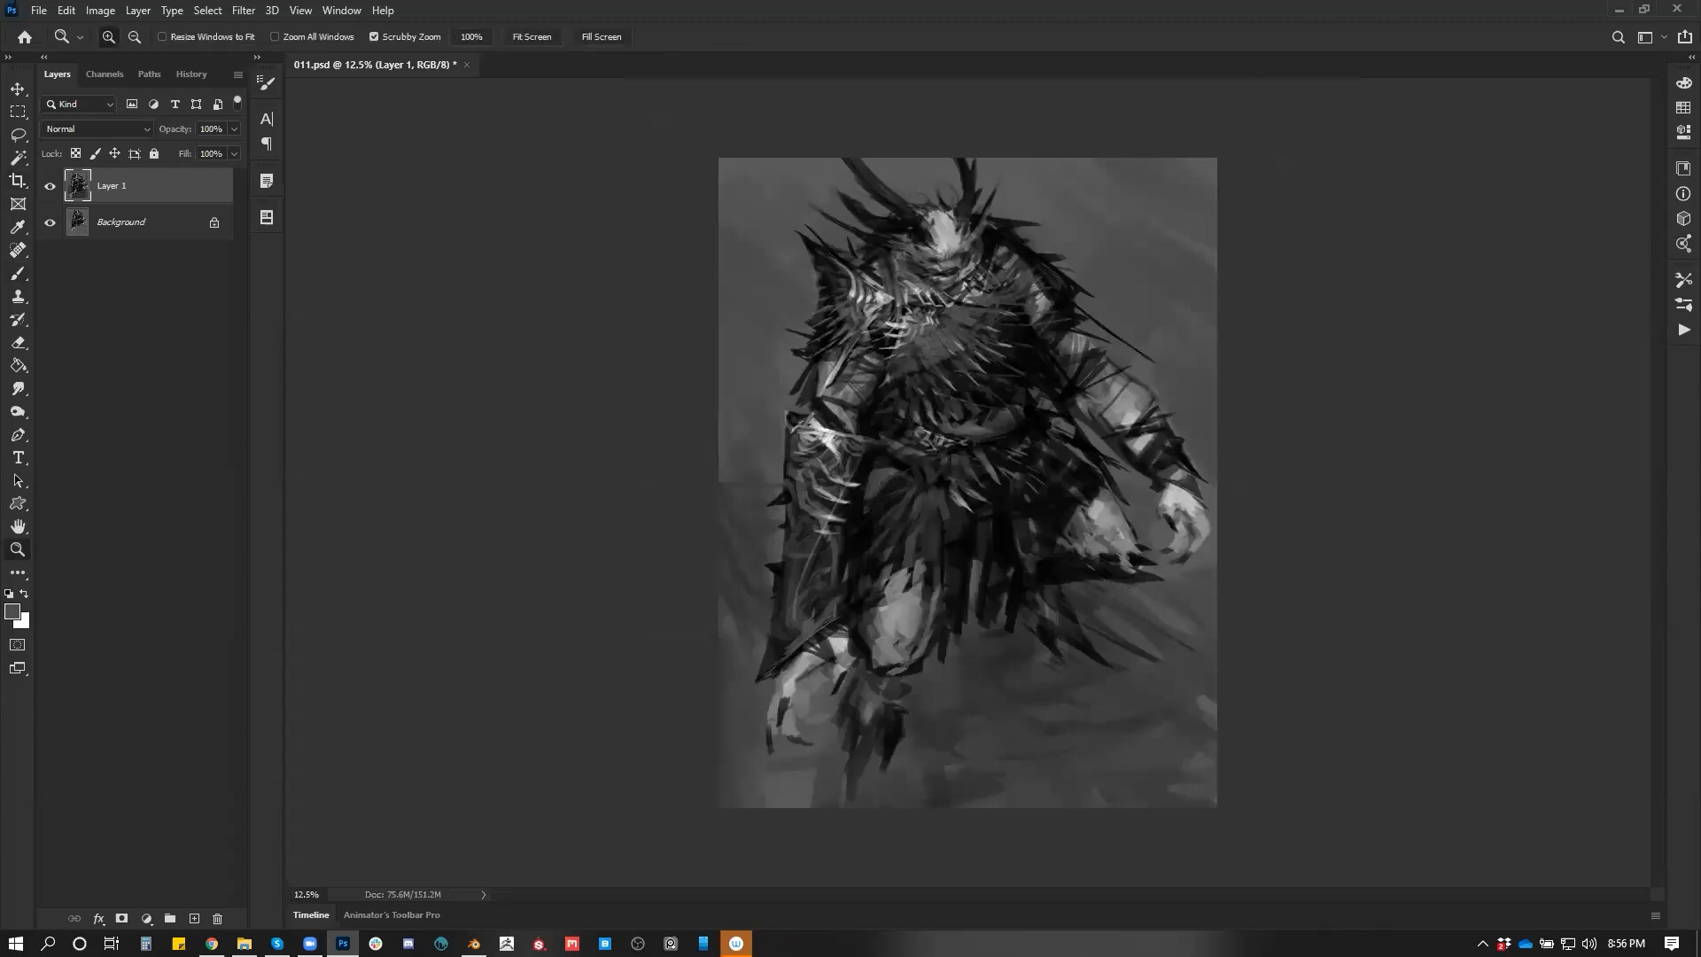
Reduce the brush to size 40 and mirror the canvas to check the figure
scroll(974, 355, up, 2)
key(bracketleft)
key(bracketleft)
key(bracketleft)
key(bracketleft)
key(bracketleft)
key(bracketleft)
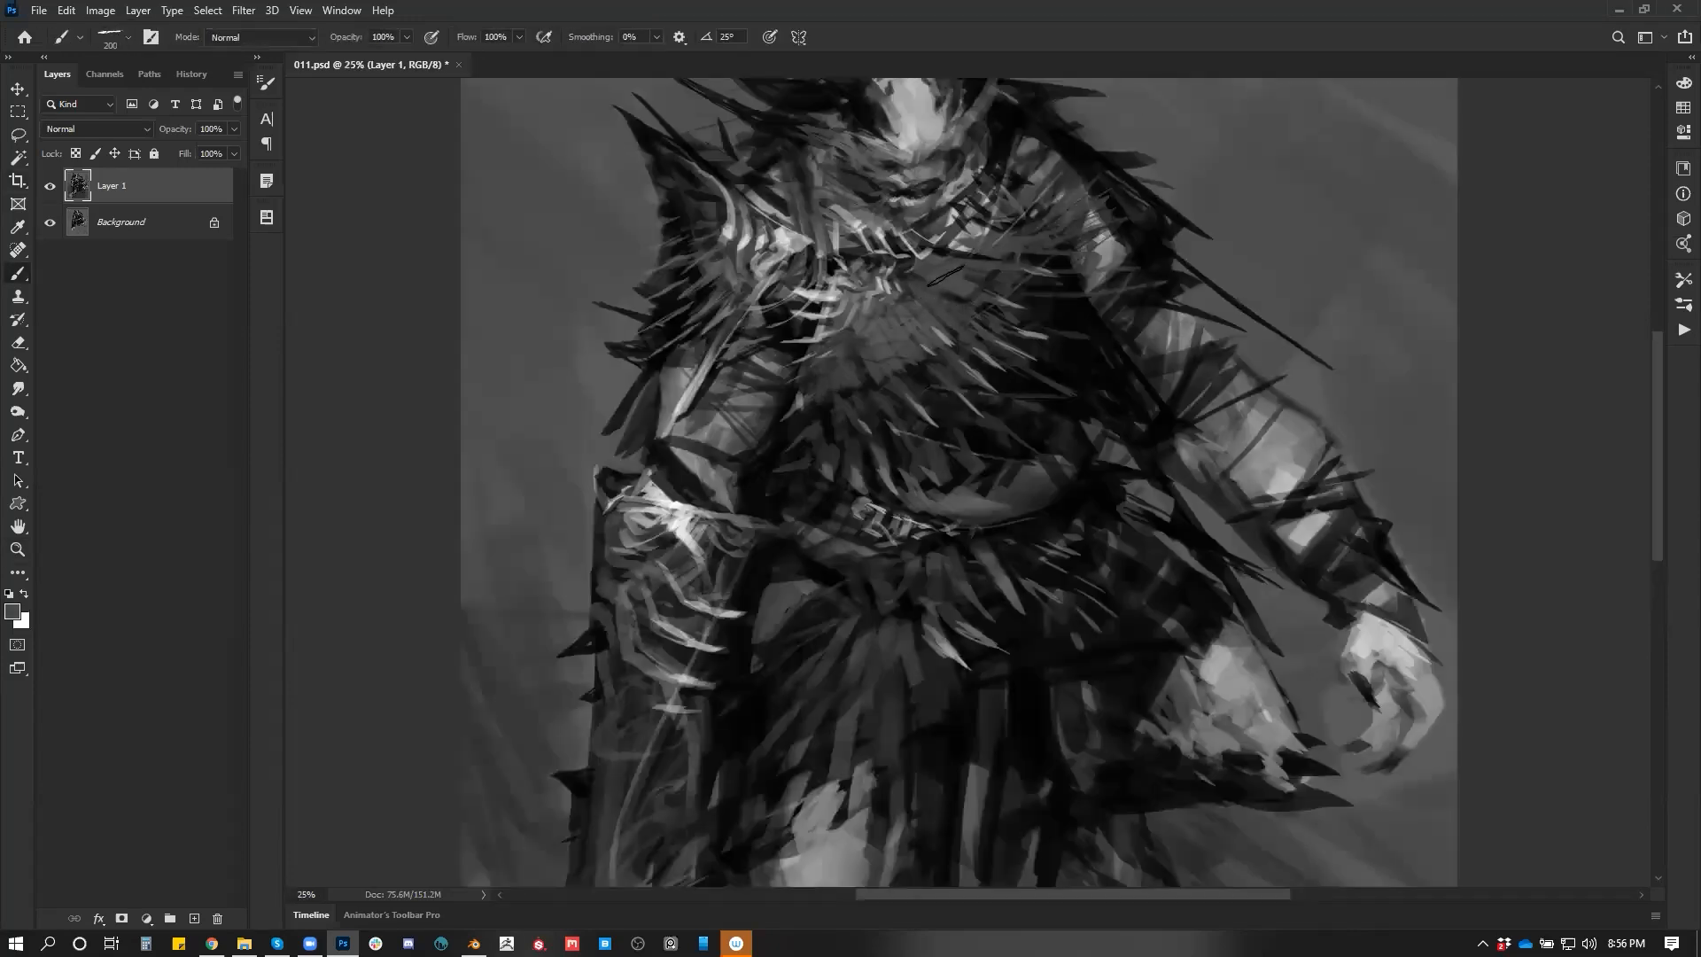
key(bracketleft)
key(bracketleft)
key(z)
alt+click(888, 586)
alt+click(888, 586)
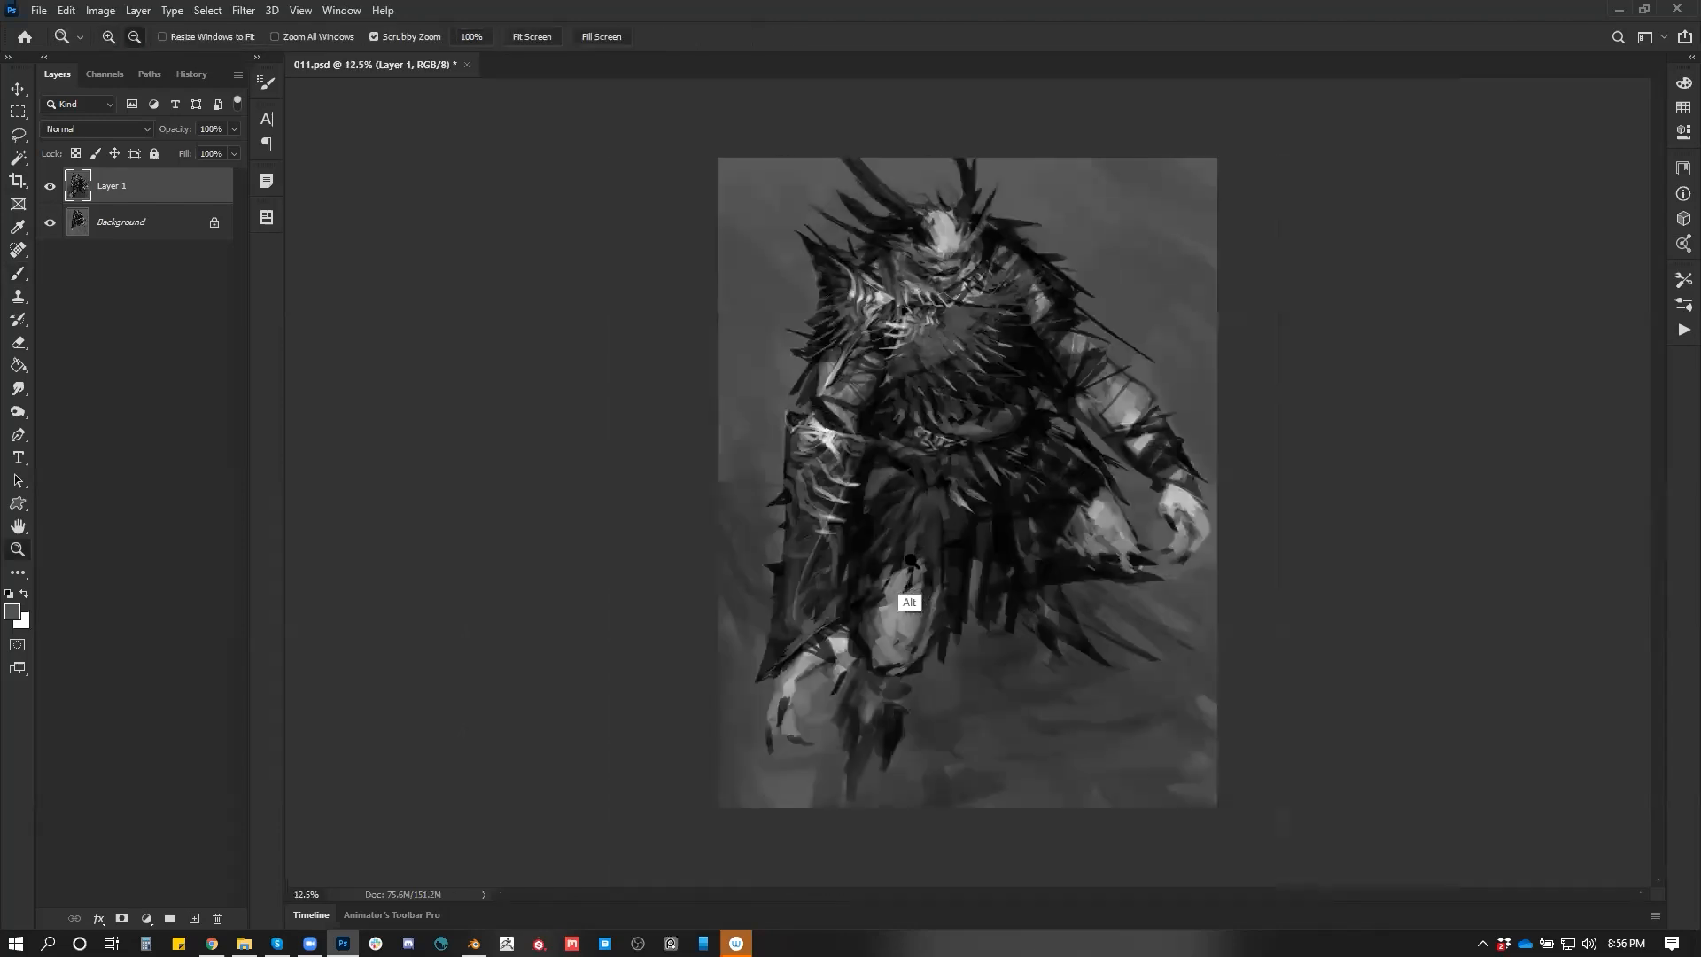
alt+click(886, 588)
key(ctrl+shift+h)
click(880, 582)
click(884, 582)
key(b)
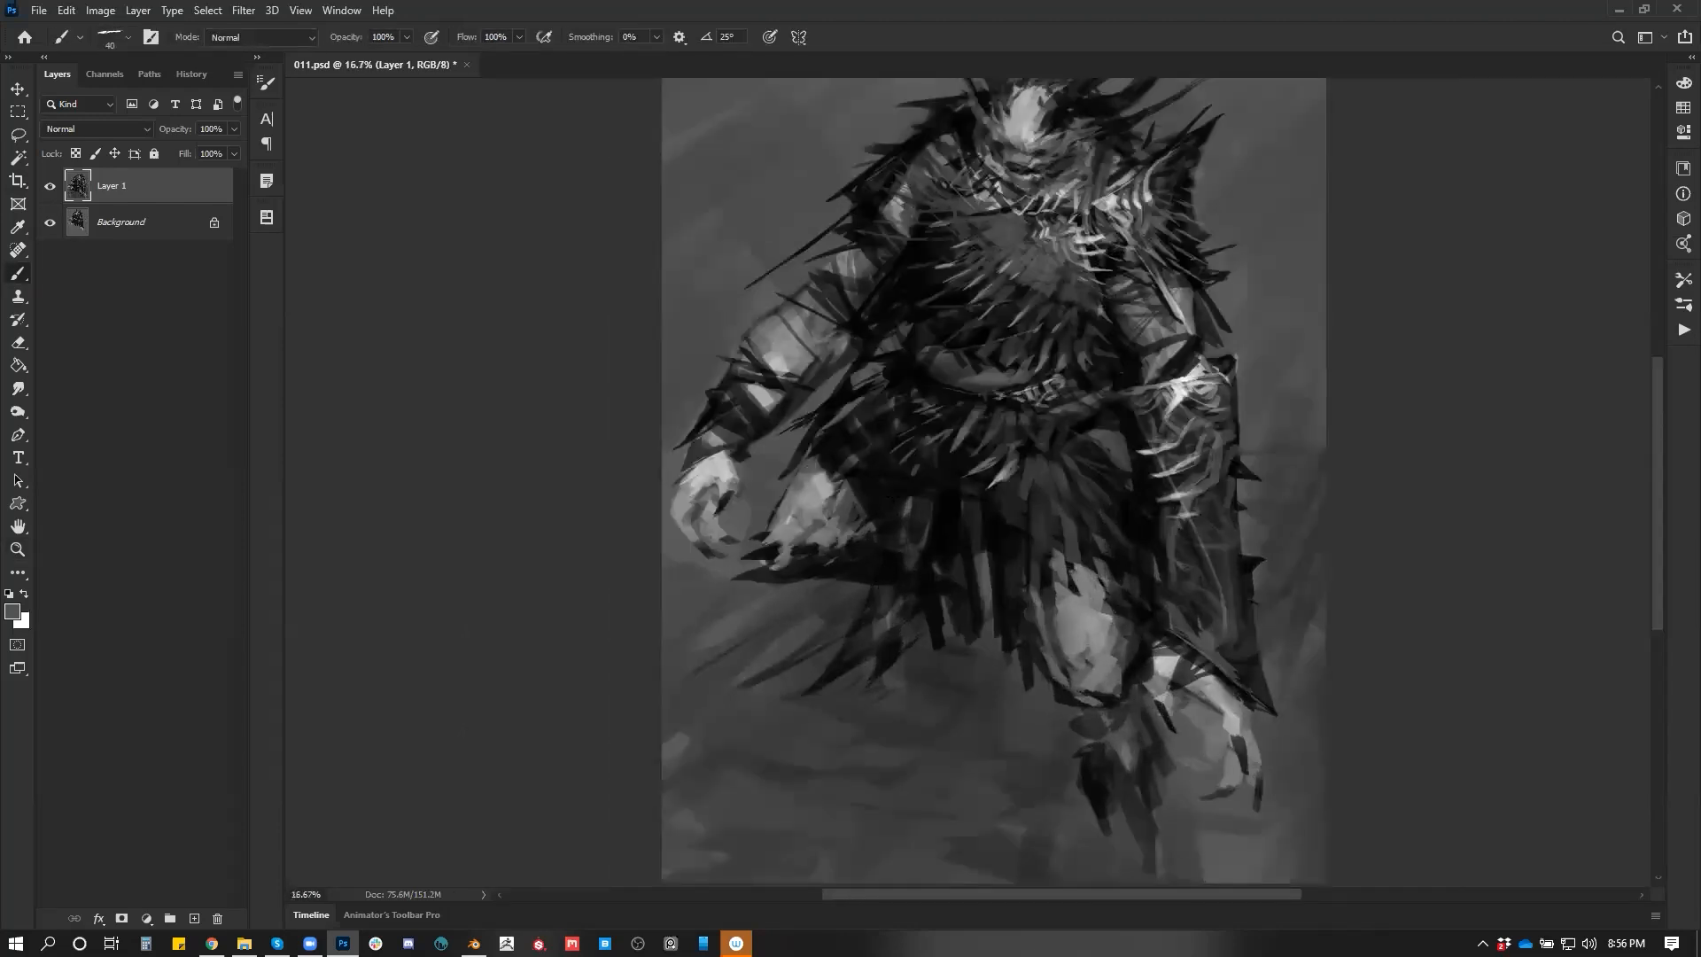
Switch to a soft round brush in black at size 1300 and darken the ground beneath the skirt and around the lower leg
key(d)
right_click(906, 582)
double_click(1231, 656)
key(bracketright)
key(bracketright)
key(bracketright)
key(bracketright)
key(bracketright)
key(bracketright)
key(bracketright)
key(bracketright)
key(bracketright)
key(bracketright)
key(bracketright)
key(bracketright)
key(bracketright)
key(bracketright)
key(bracketright)
key(bracketright)
key(bracketright)
key(bracketright)
key(bracketright)
key(bracketright)
mouse_move(948, 630)
mouse_down()
mouse_move(739, 675)
mouse_move(704, 592)
mouse_up()
drag(1128, 754, 1121, 784)
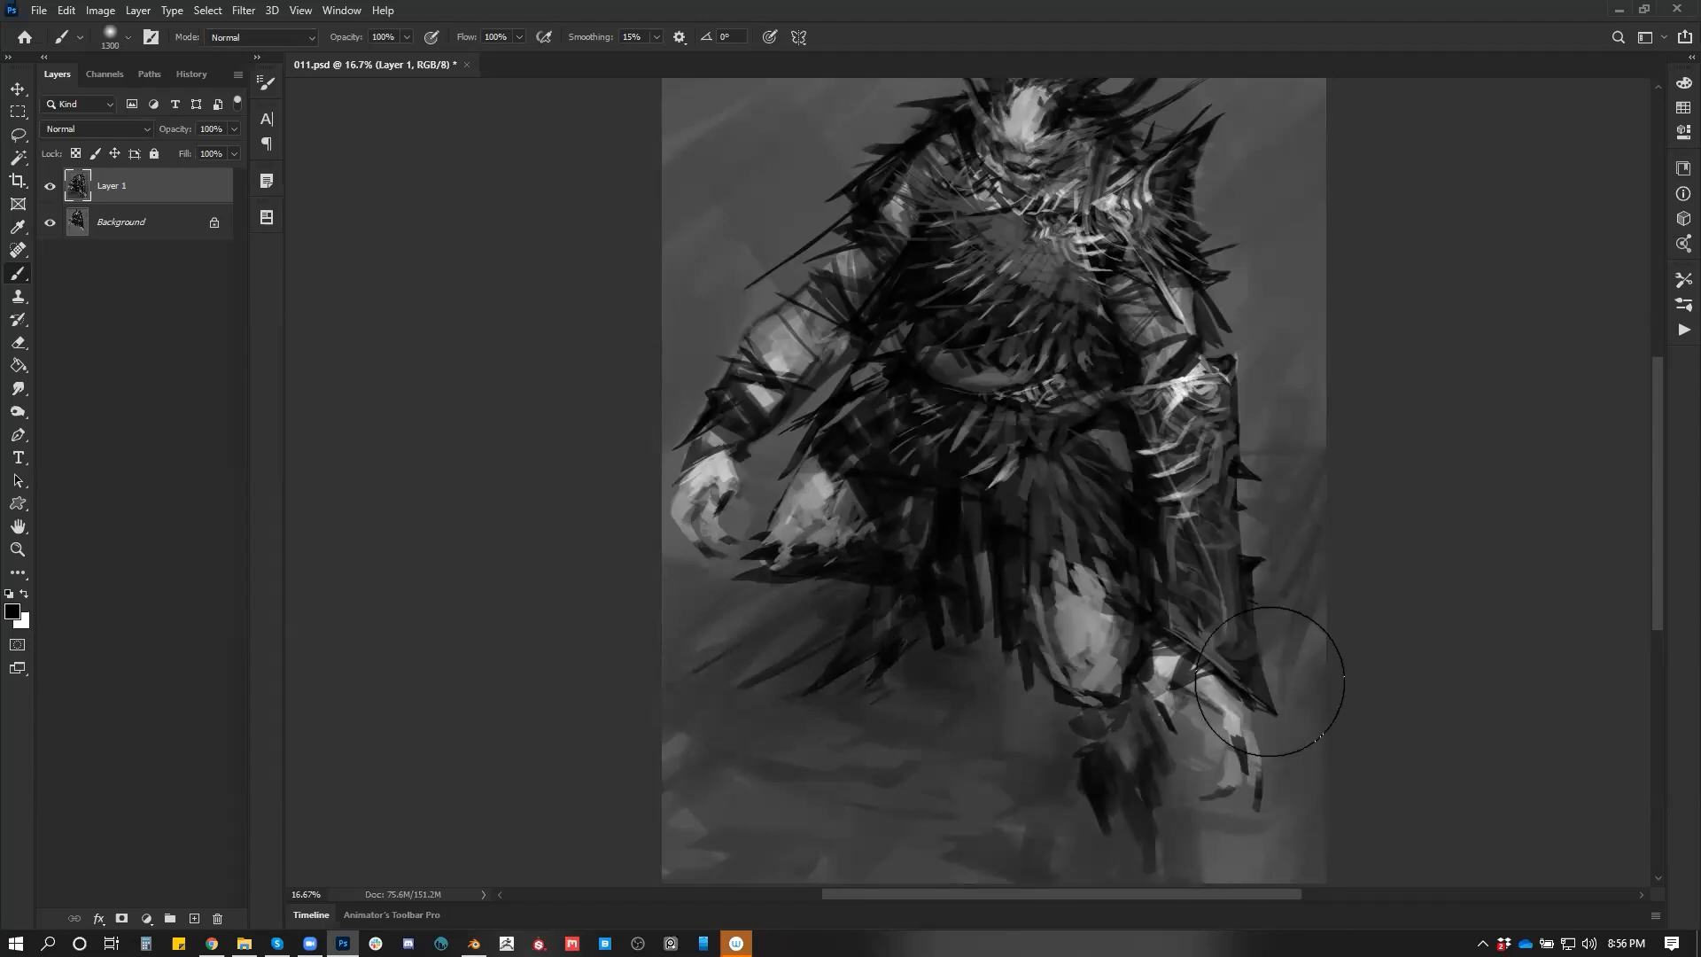
Darken the background beside the armoured arm and the opposite shoulder, enlarging the soft brush to size 1500
drag(1259, 599, 1188, 713)
key(bracketright)
key(bracketright)
drag(1180, 516, 1190, 412)
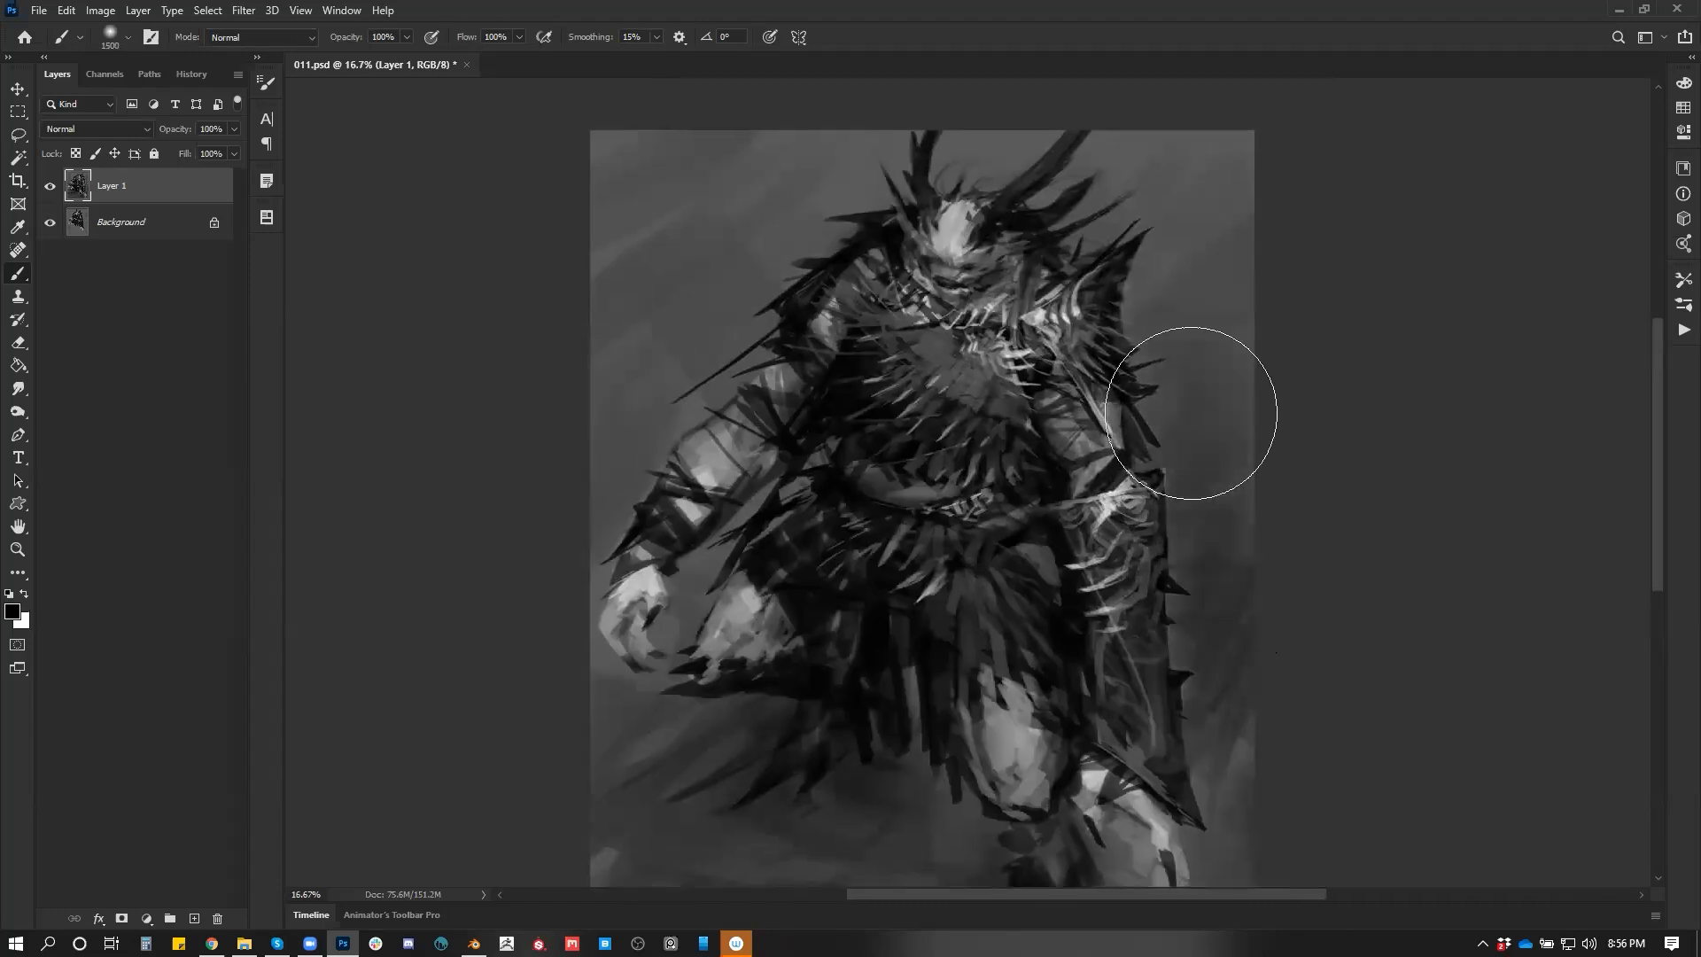
drag(680, 349, 673, 296)
Darken the ground along the canvas's lower edge at brush size 2400, undoing the first strokes and repainting them more lightly
key(z)
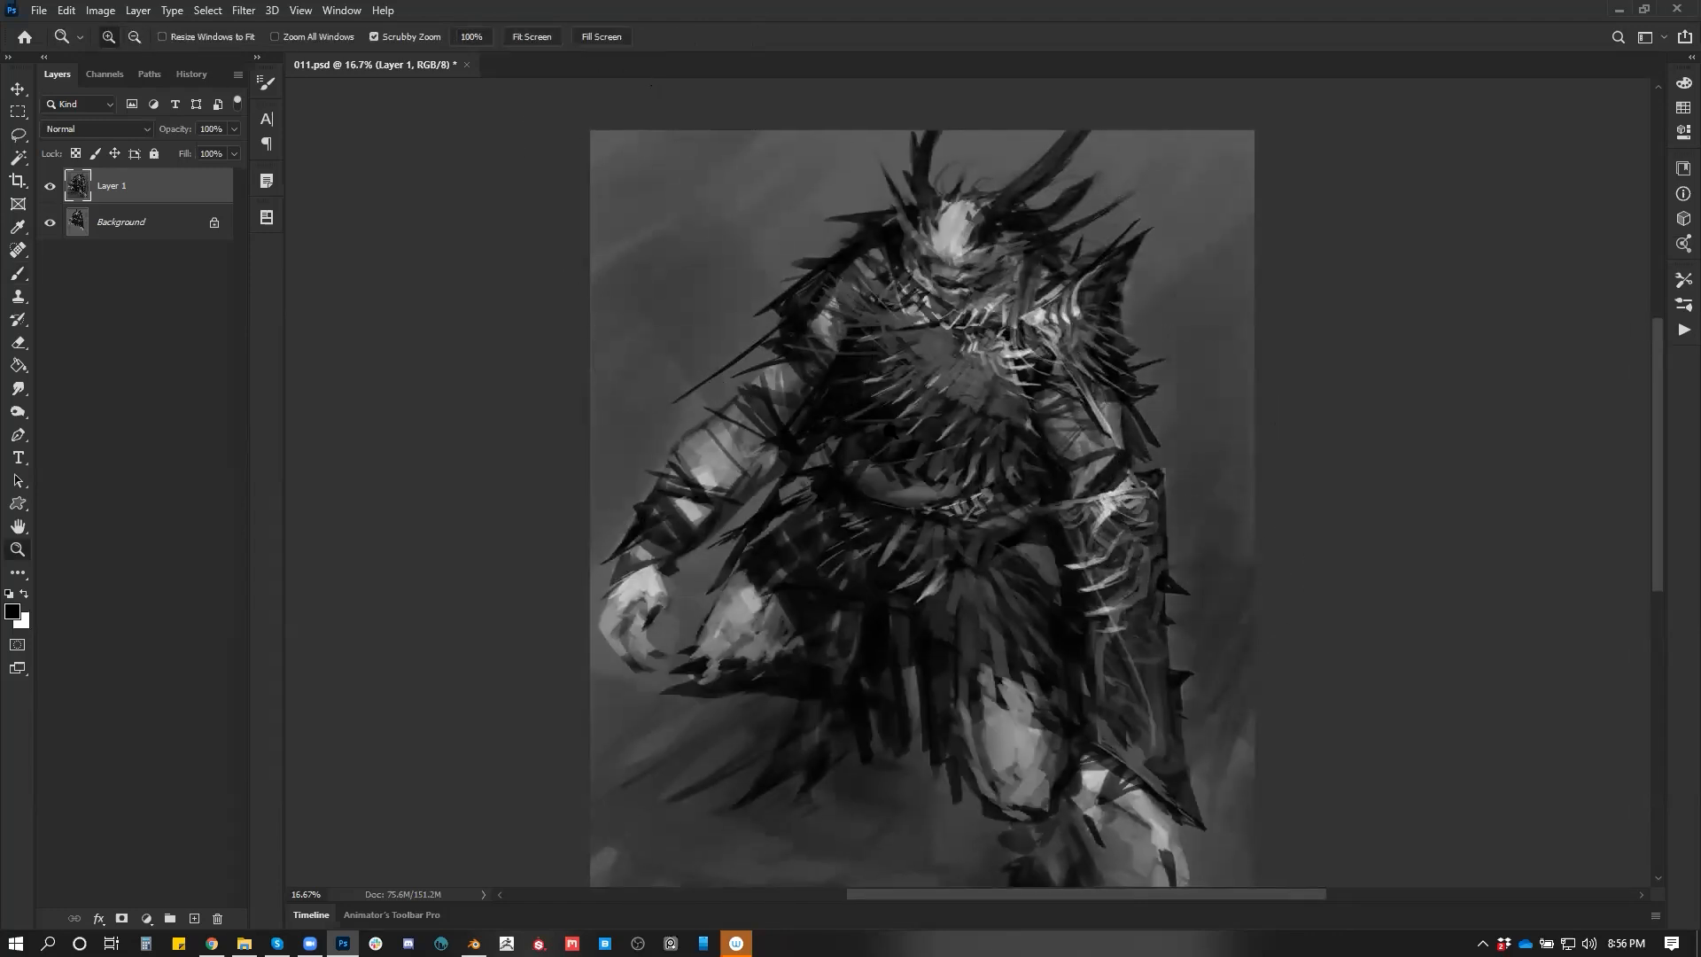
alt+click(905, 461)
alt+click(906, 461)
alt+click(905, 461)
click(906, 461)
click(906, 460)
key(b)
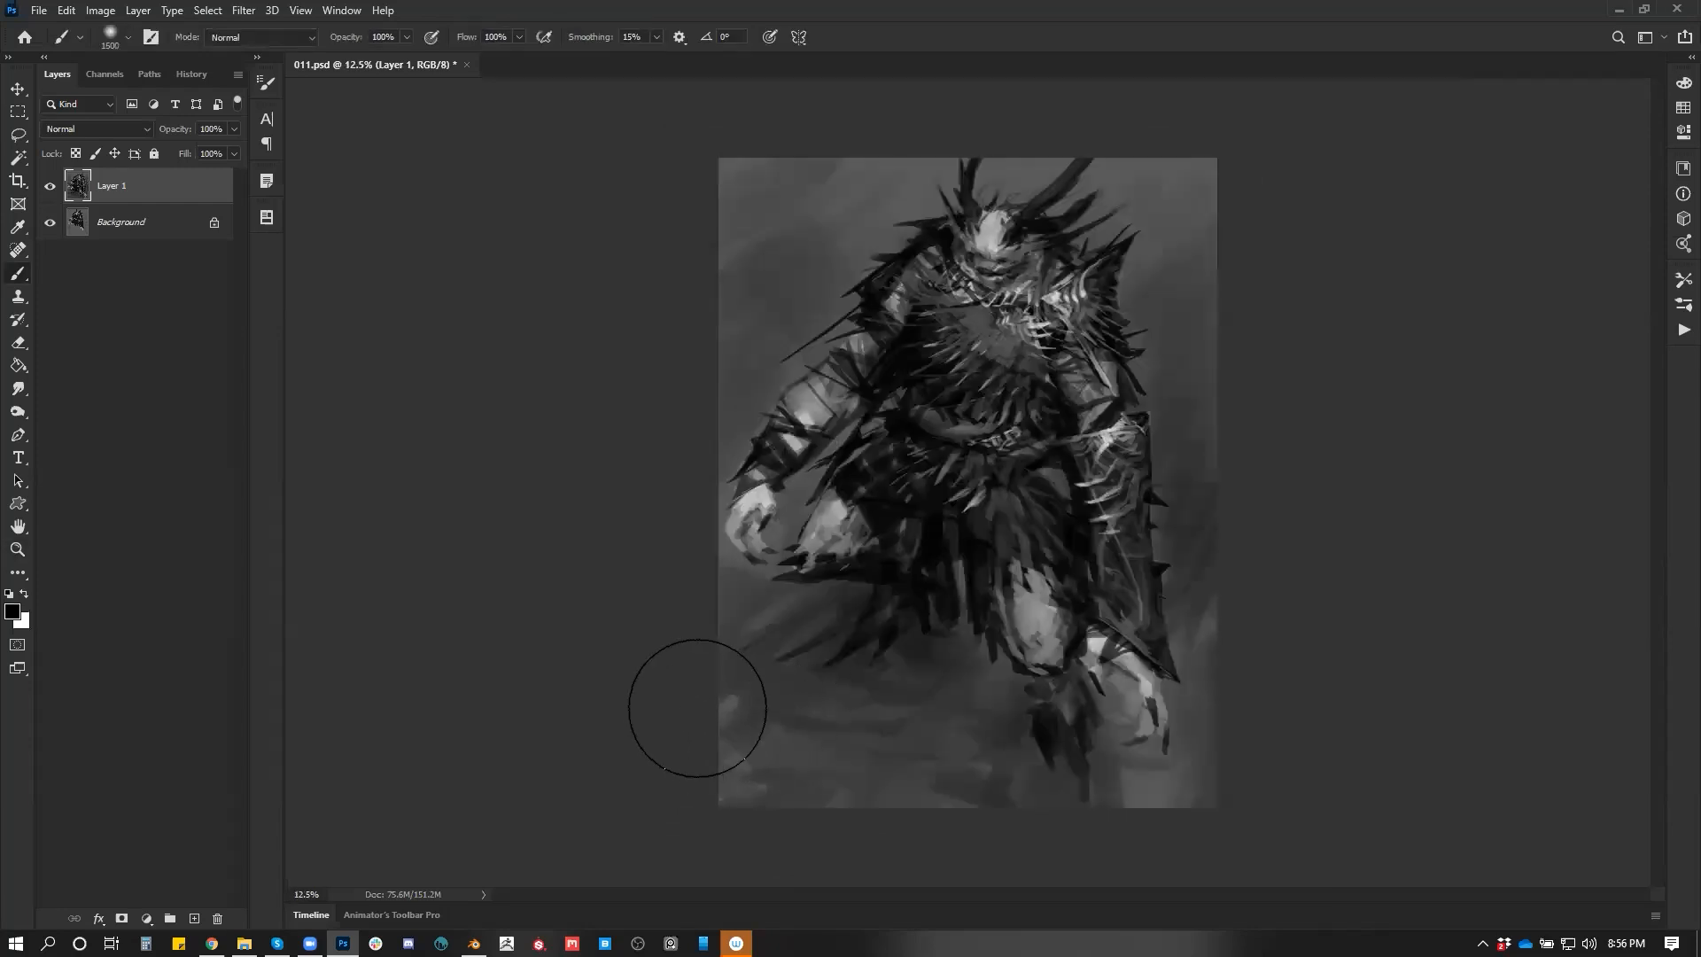
key(bracketright)
key(bracketright)
key(bracketright)
key(bracketright)
key(bracketright)
key(bracketright)
mouse_move(1107, 788)
mouse_down()
mouse_move(797, 753)
mouse_move(904, 700)
mouse_up()
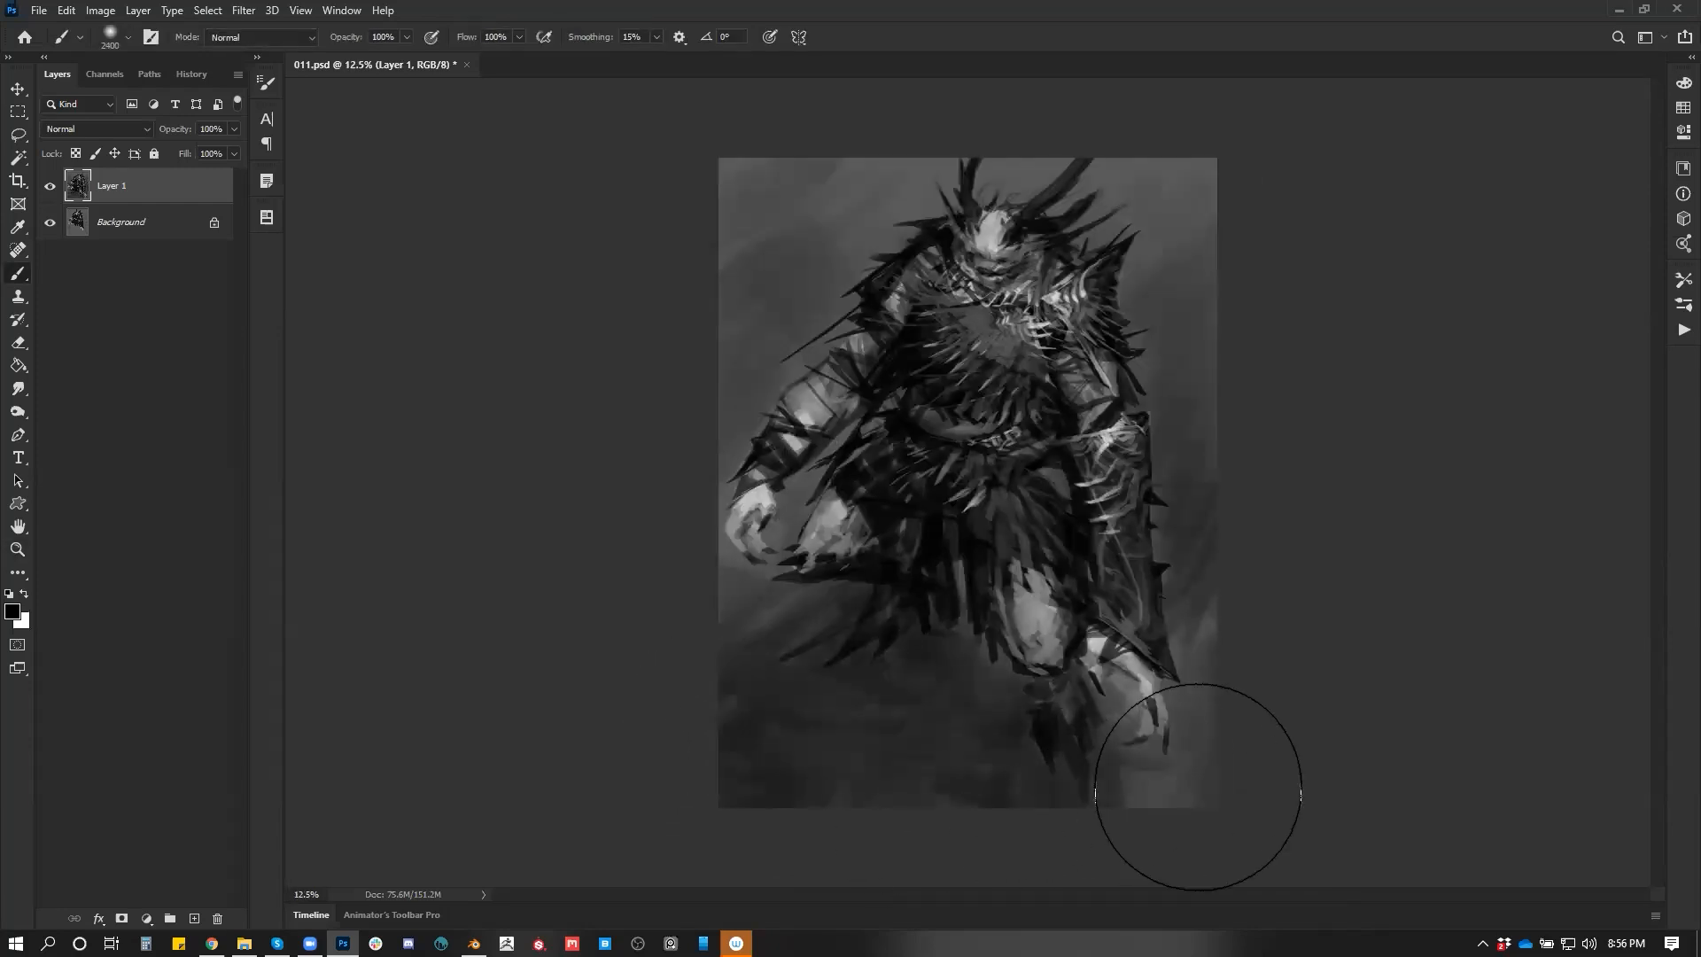
key(ctrl+alt+z)
key(ctrl+alt+z)
drag(834, 763, 736, 721)
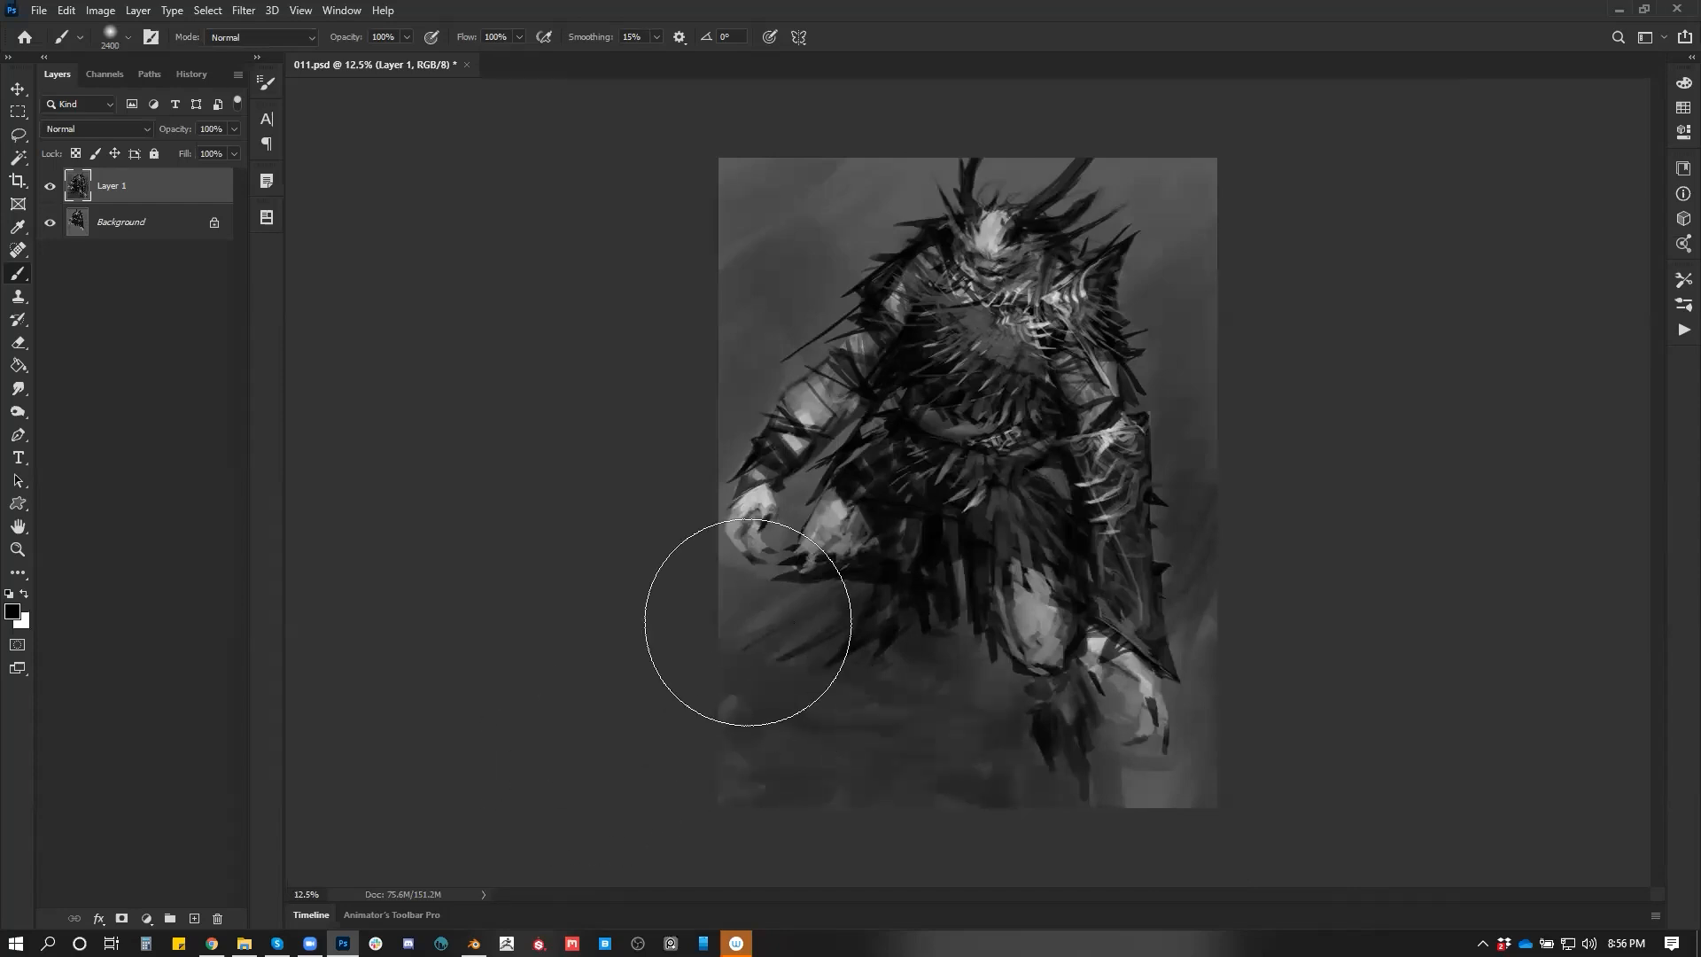
Brighten the upper chest armour with soft white strokes, using the Color Dodge brush mode at size 700
key(z)
click(1000, 354)
key(b)
key(x)
key(bracketleft)
key(bracketleft)
key(bracketleft)
key(bracketleft)
key(bracketleft)
key(bracketleft)
key(bracketleft)
key(bracketleft)
key(bracketleft)
key(bracketleft)
key(bracketleft)
key(bracketleft)
key(bracketleft)
key(bracketleft)
key(bracketleft)
key(bracketleft)
key(bracketleft)
key(bracketleft)
key(bracketleft)
key(bracketleft)
key(bracketright)
key(bracketright)
key(bracketright)
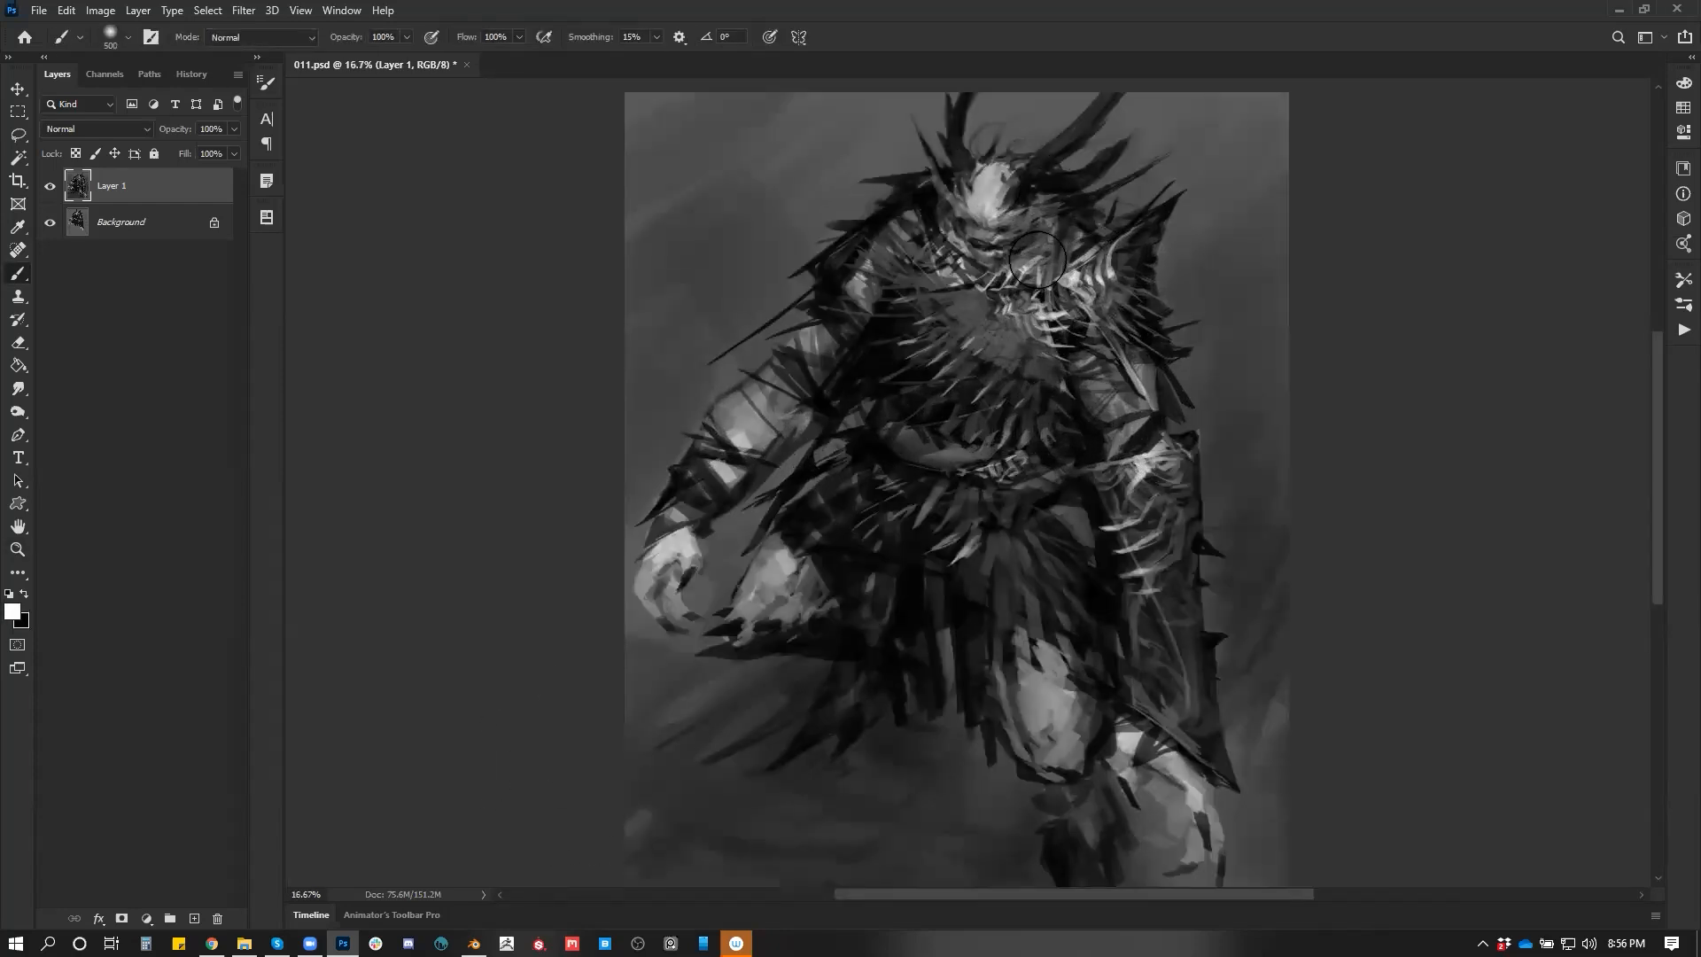
drag(1042, 250, 1019, 340)
key(shift+alt+d)
drag(1050, 279, 1054, 296)
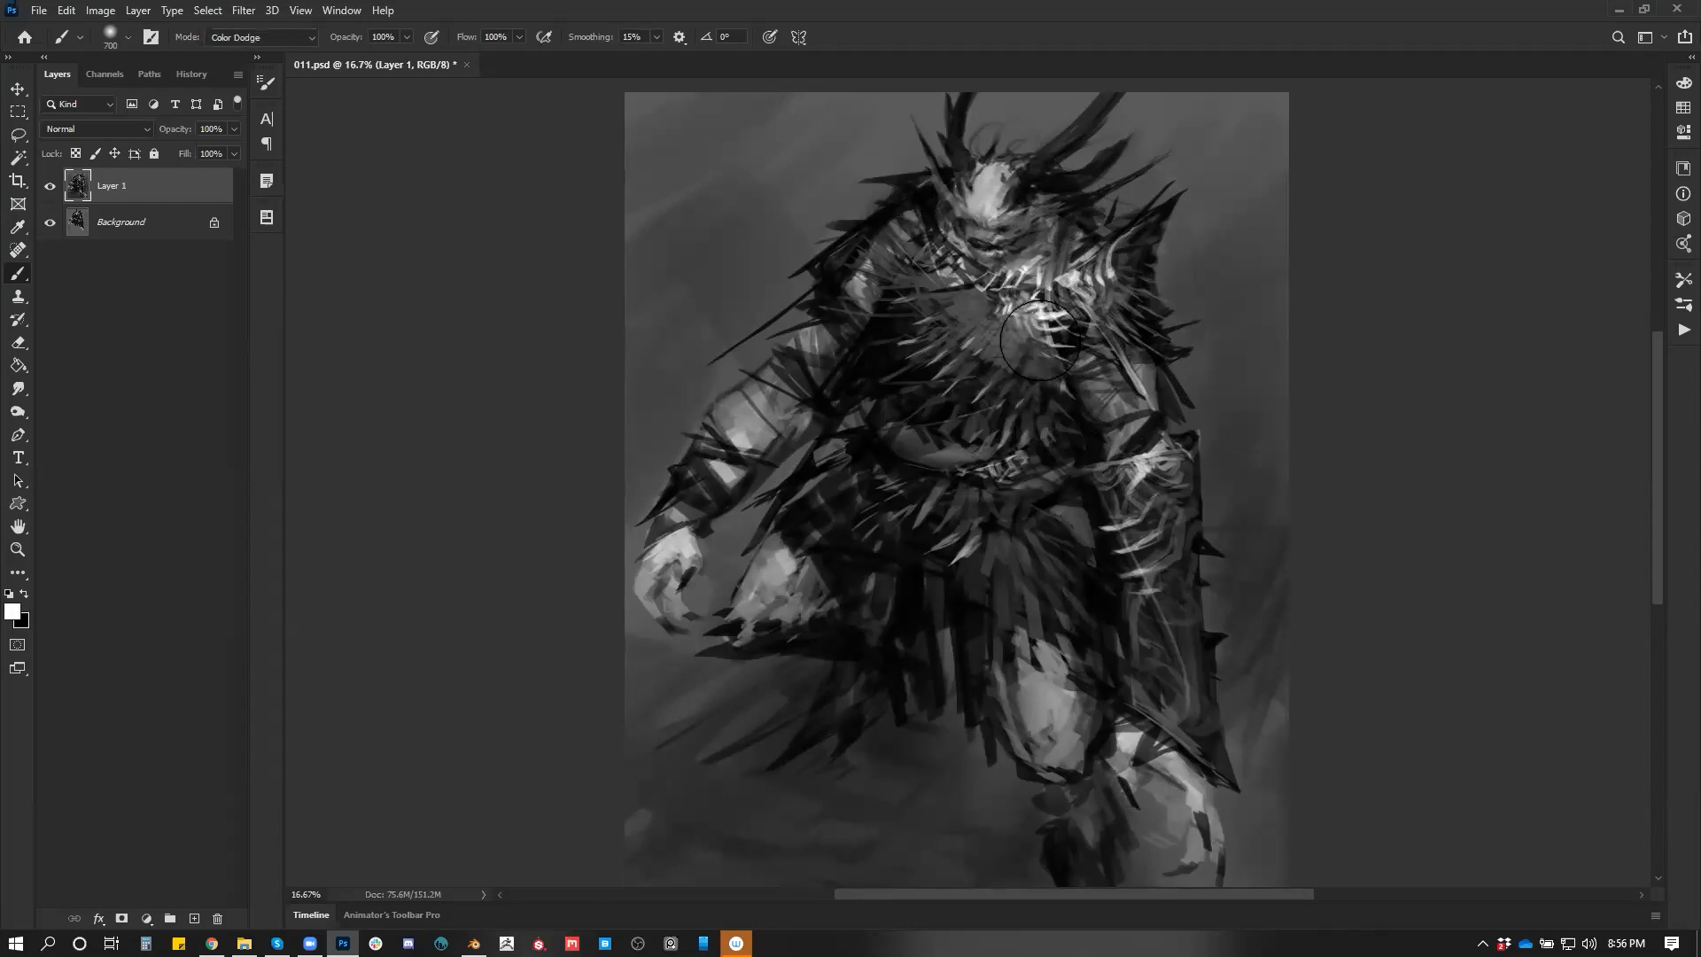
Mirror the canvas and brighten the shoulder armour and armoured forearm with white Color Dodge strokes at brush size 500
key(ctrl+f)
key(bracketleft)
key(bracketleft)
drag(815, 275, 861, 298)
drag(806, 372, 822, 317)
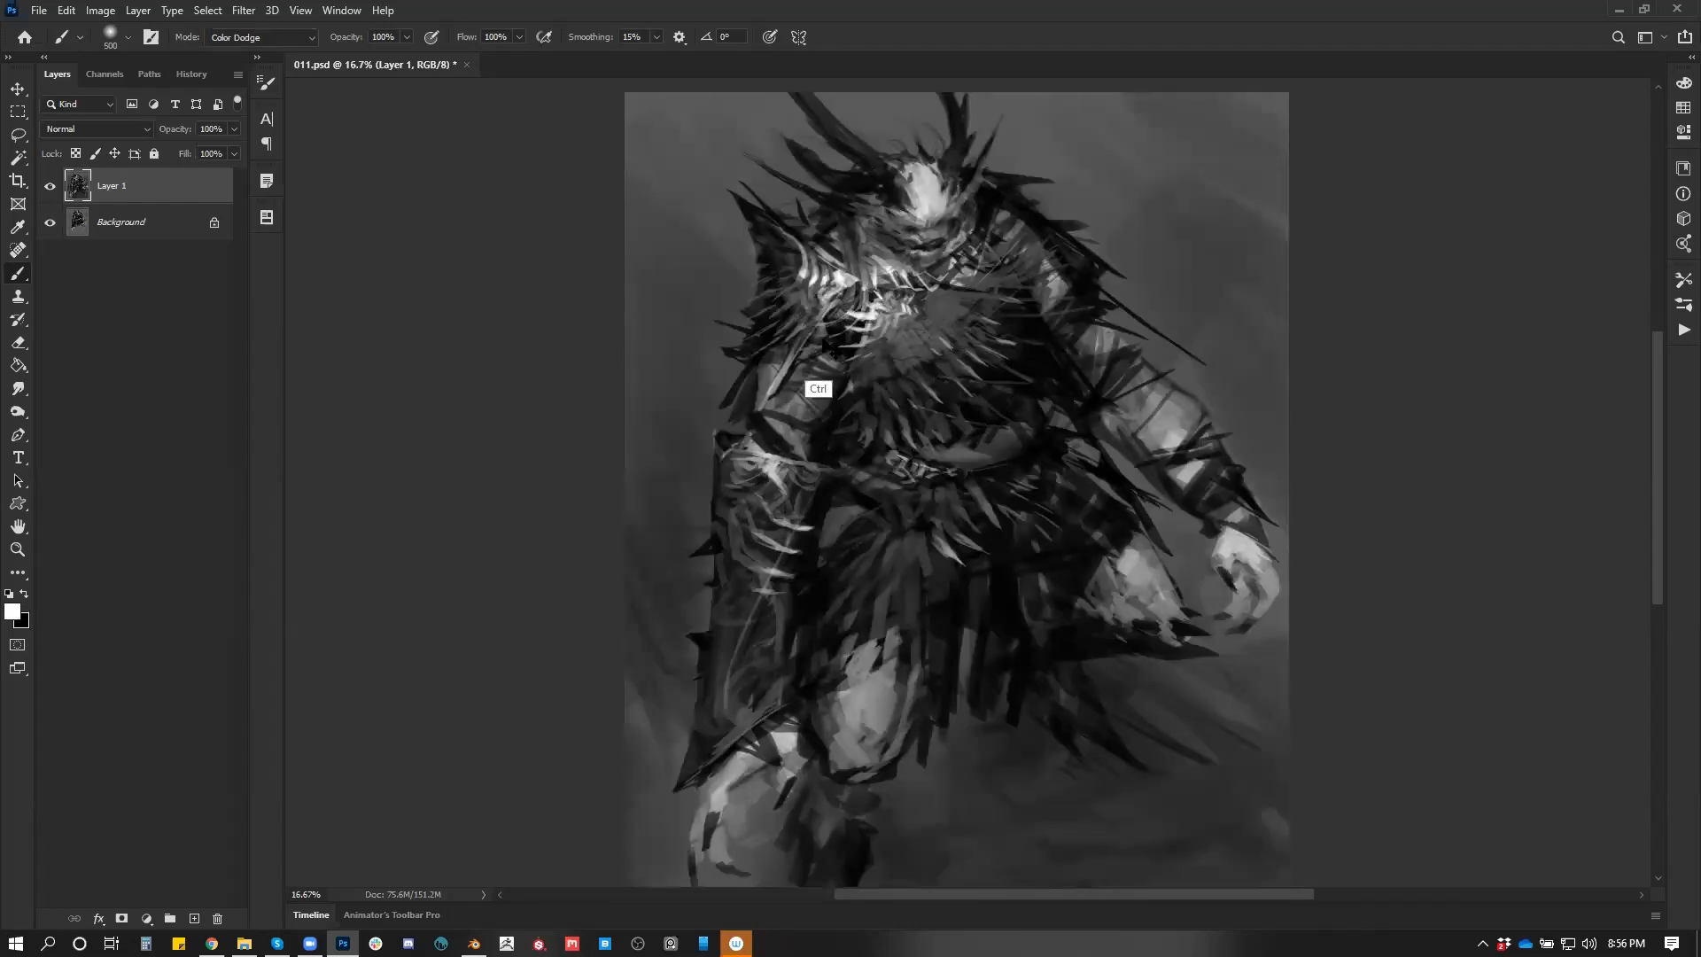
drag(769, 472, 757, 567)
drag(745, 628, 740, 708)
Try brightening the knee, waist and chest with Color Dodge strokes at brush size 1400, and undo them
ctrl+alt+click(820, 665)
ctrl+alt+click(820, 664)
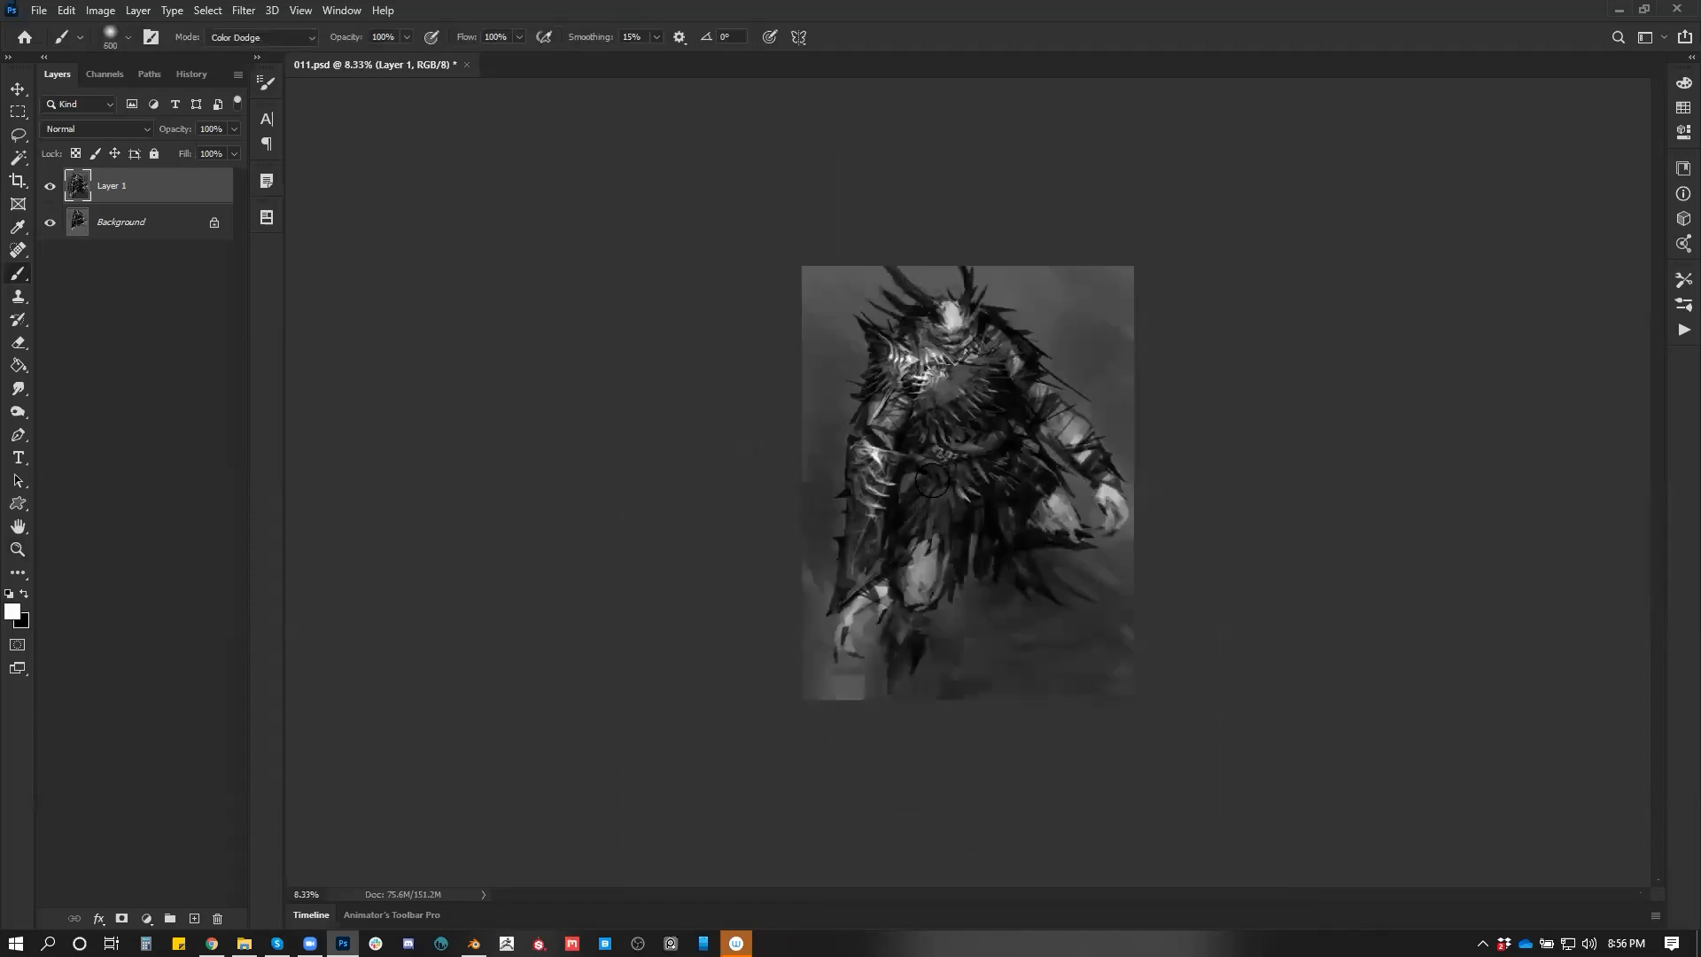
mouse_move(938, 522)
mouse_down()
mouse_move(952, 454)
mouse_move(929, 566)
mouse_up()
drag(950, 434, 950, 482)
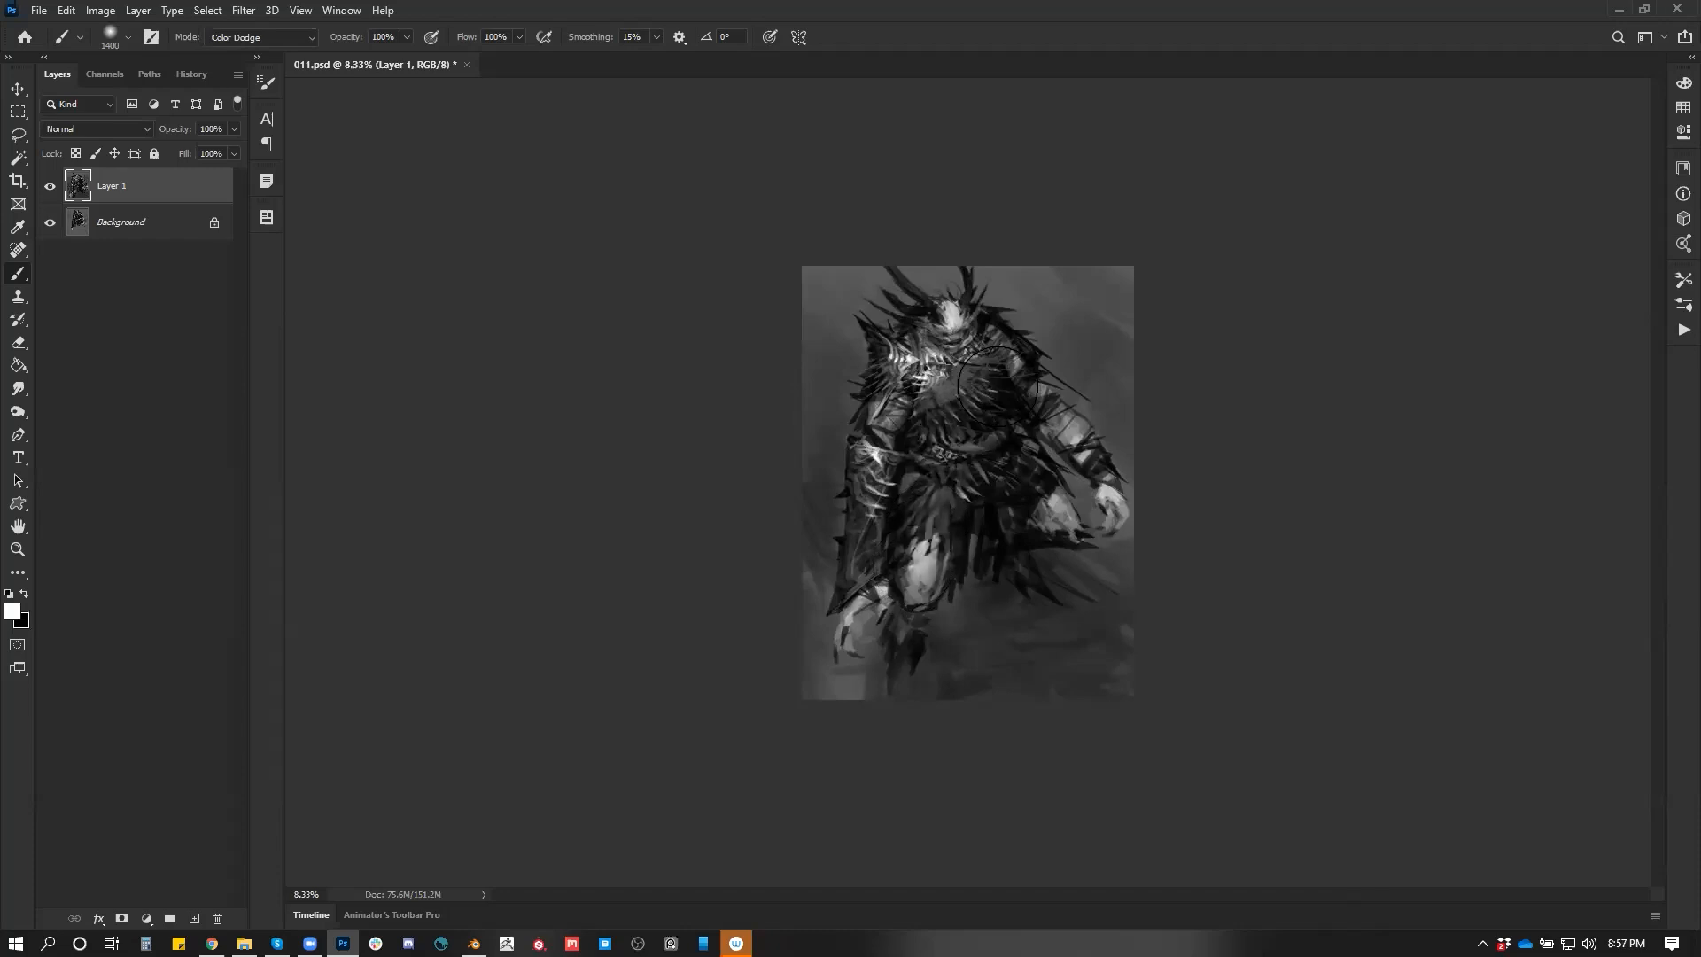
click(950, 370)
ctrl+click(1060, 538)
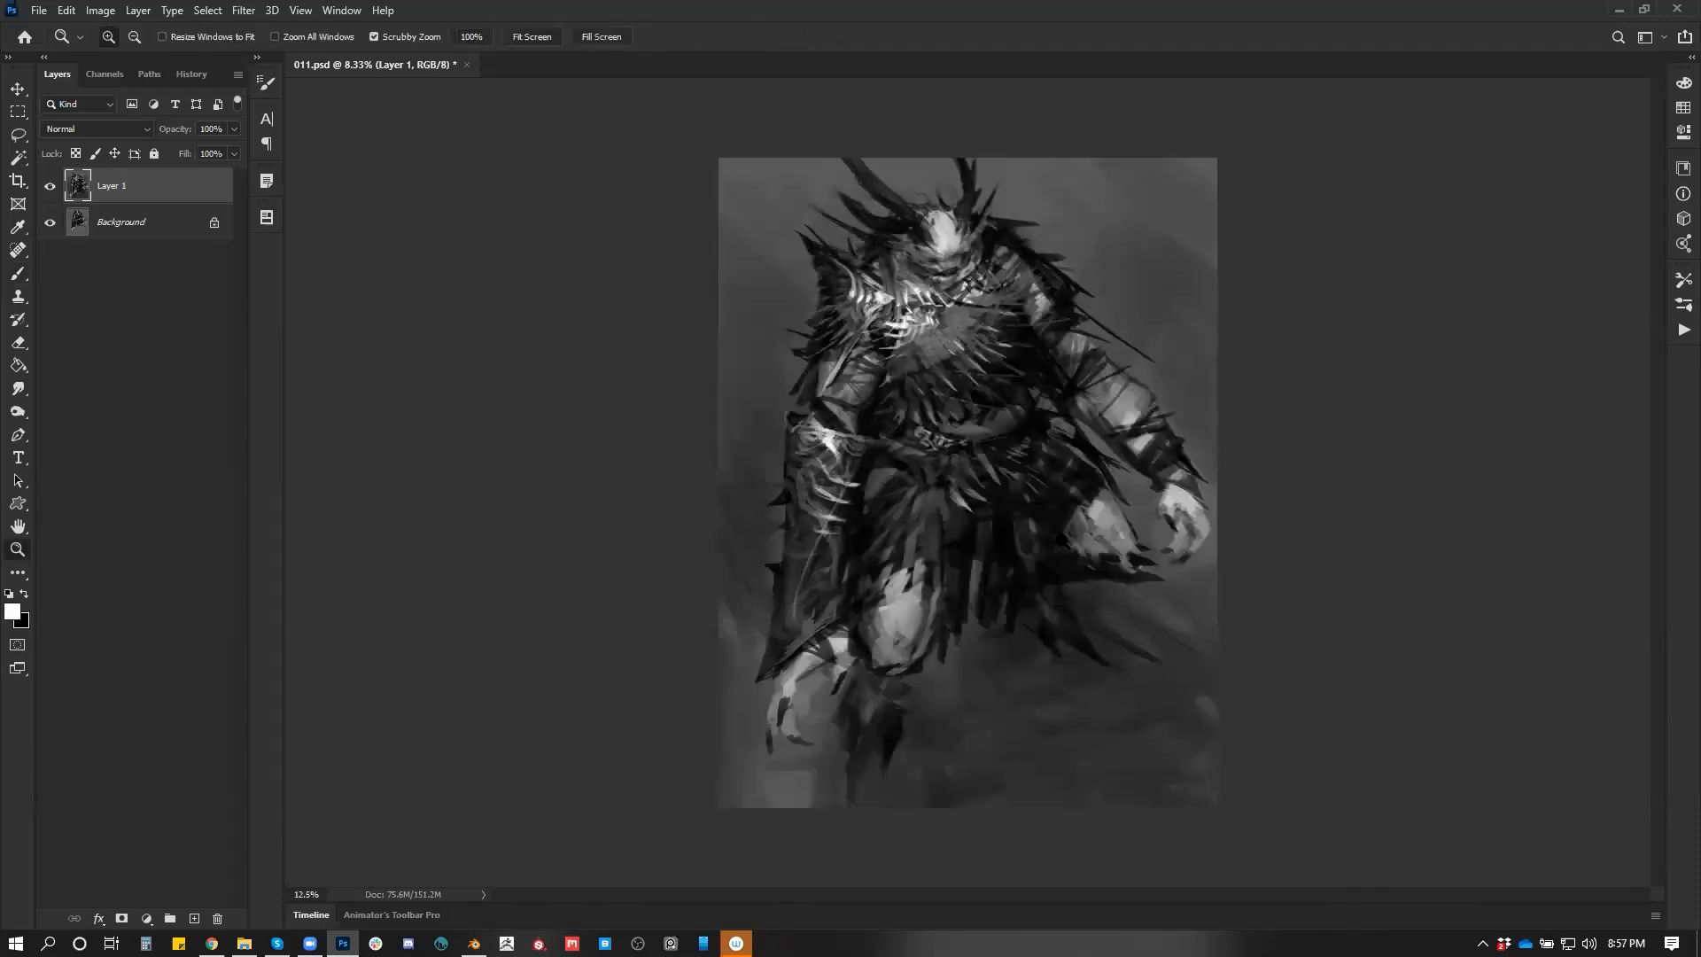
key(ctrl+z)
key(ctrl+z)
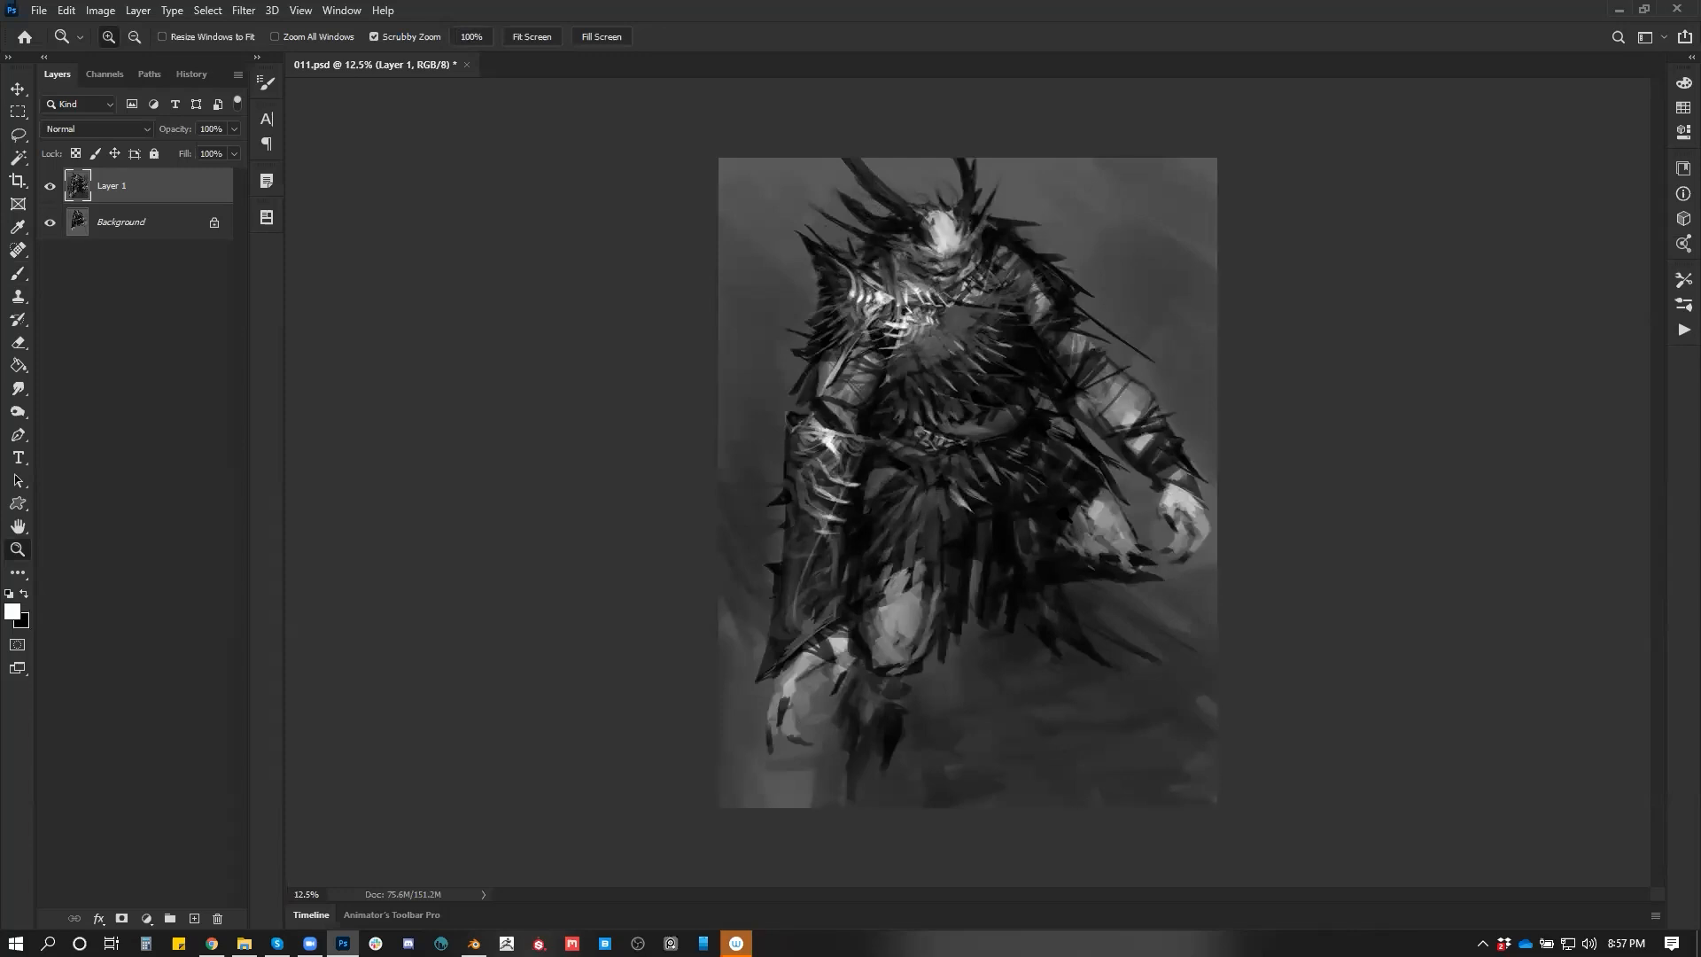
Set the brush mode to Overlay while keeping the layer on Normal, and try darkening the bare knee with black
key(alt+shift+o)
key(b)
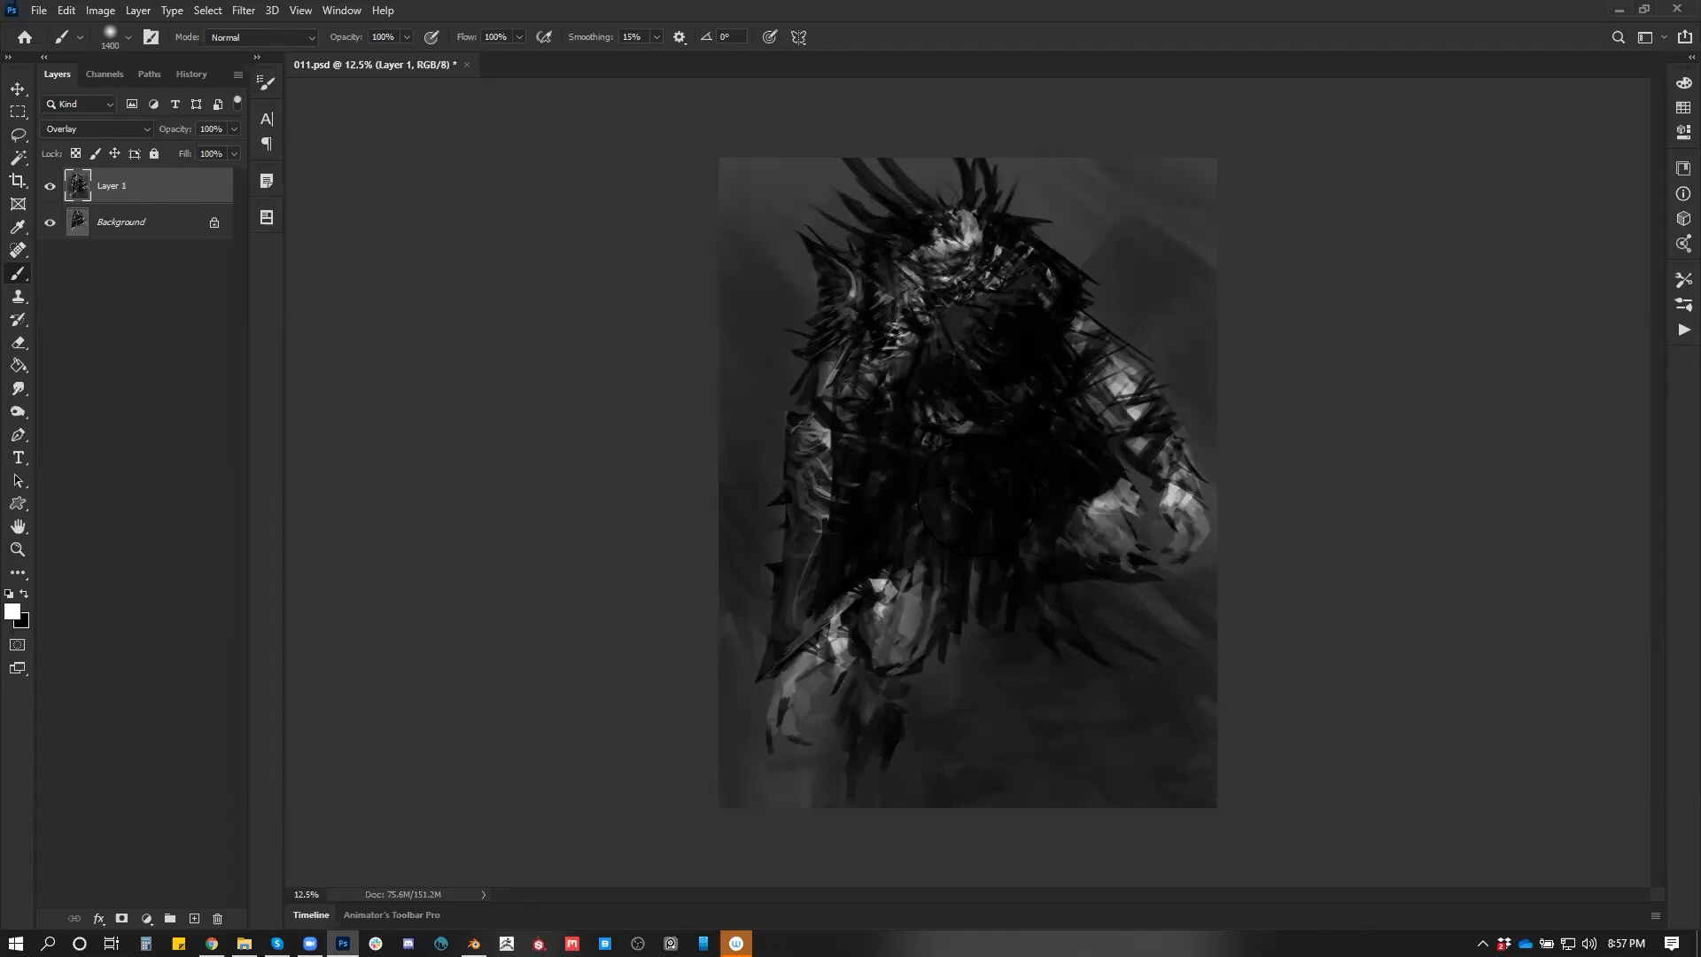
key(v)
key(alt+shift+n)
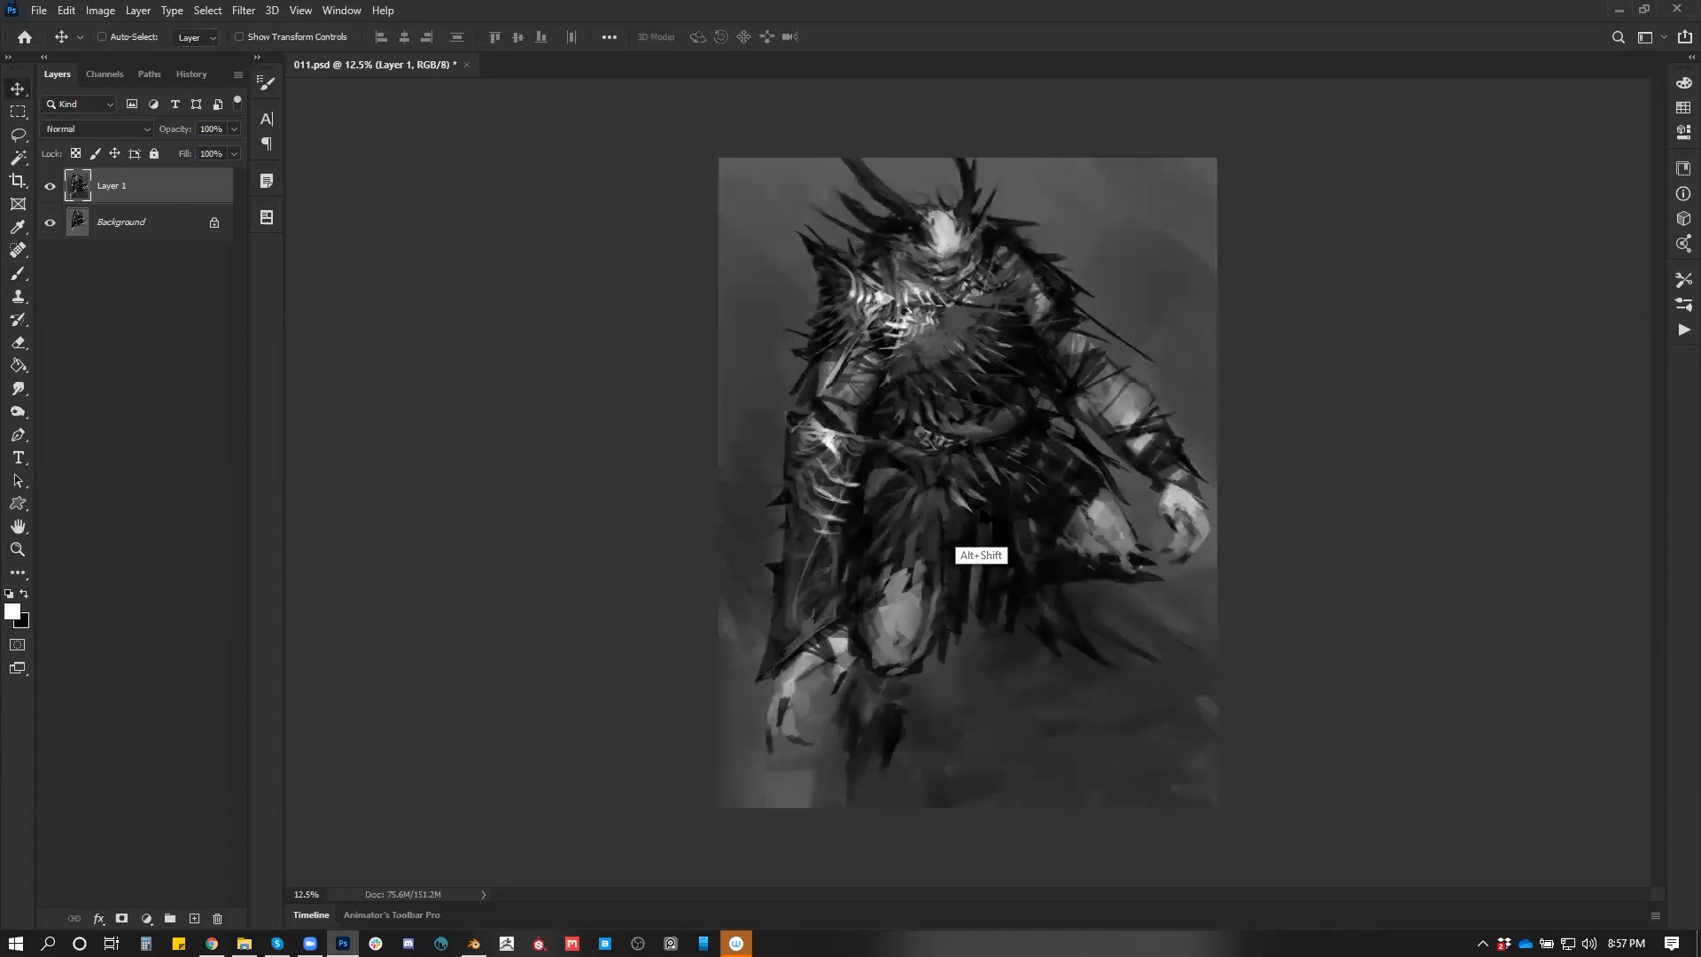
key(b)
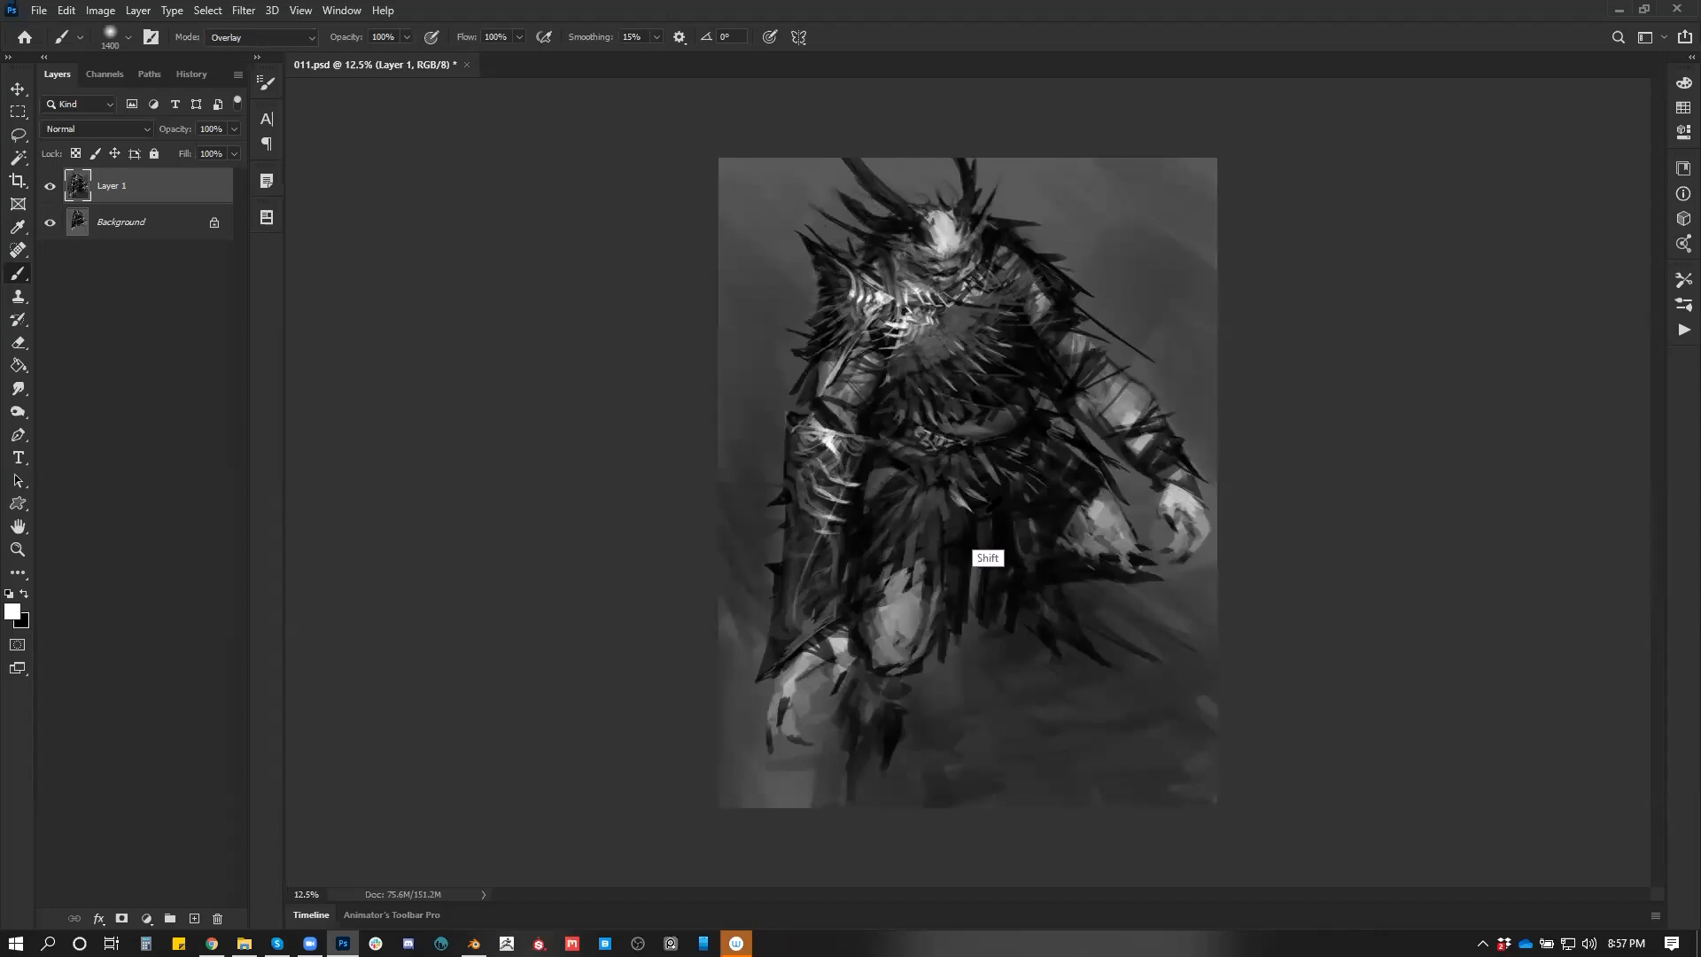
key(x)
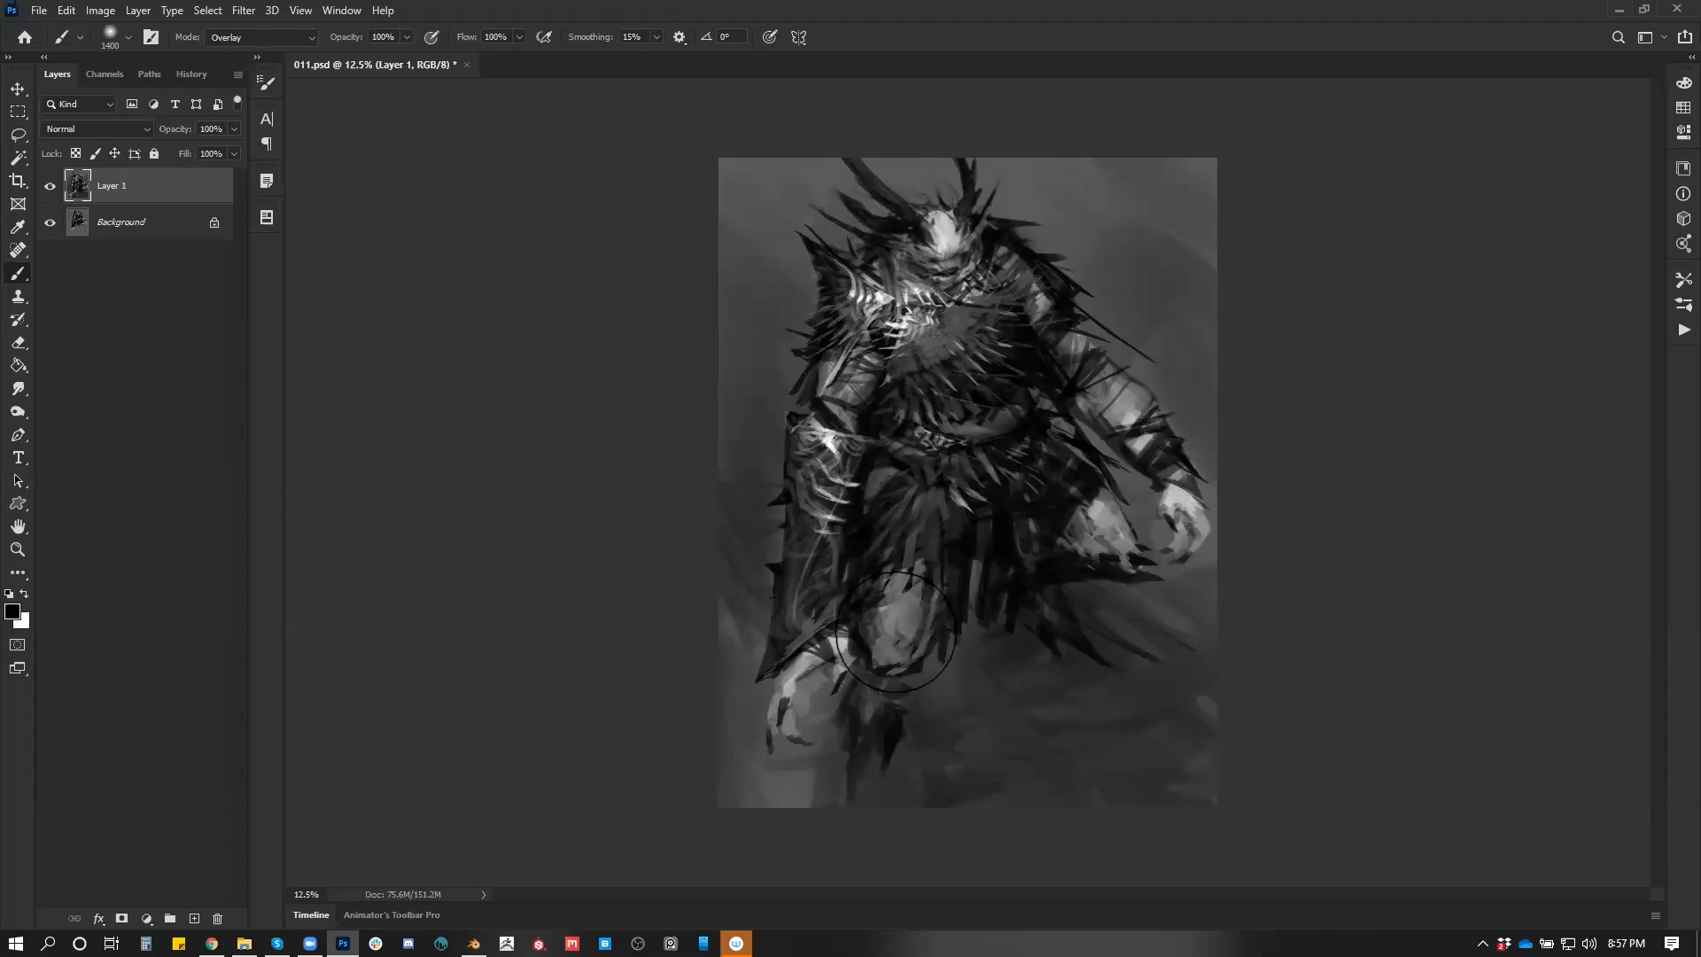
key(ctrl+z)
Dab black Overlay shading below the face at brush size 700 and mirror the canvas
key([)
key([)
key([)
key([)
key([)
key([)
key([)
click(980, 261)
key(ctrl+shift+h)
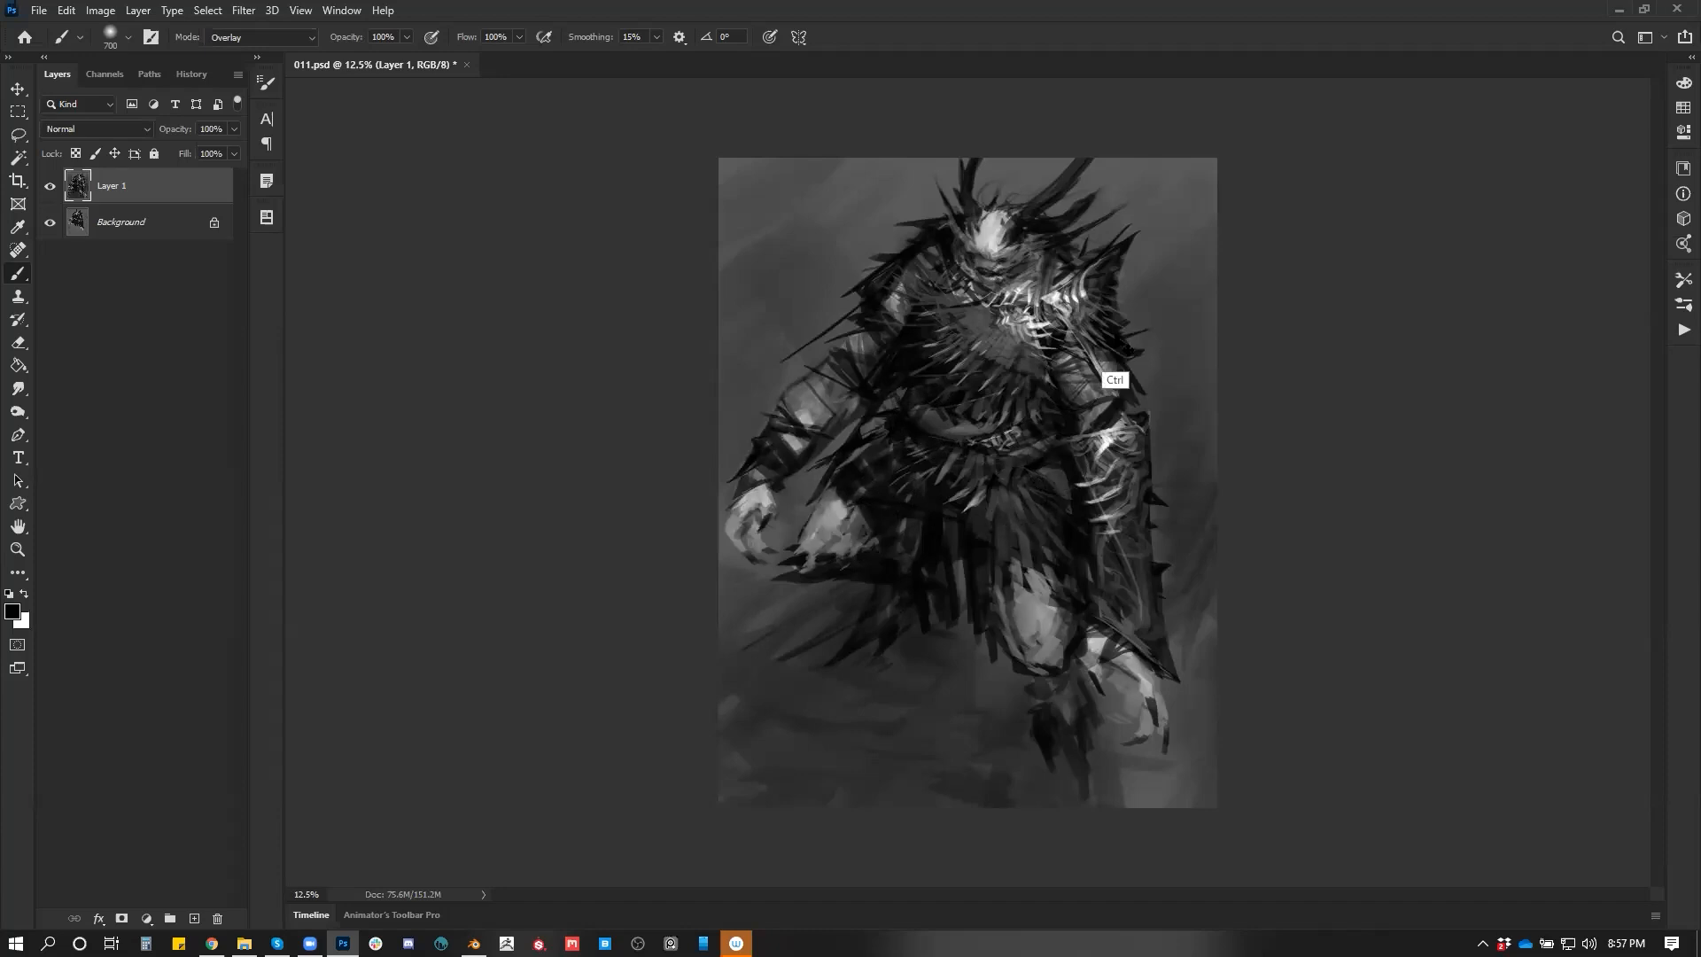
Examine the mirrored figure's overall light and dark balance from a distance and close up
key(z)
alt+click(1007, 578)
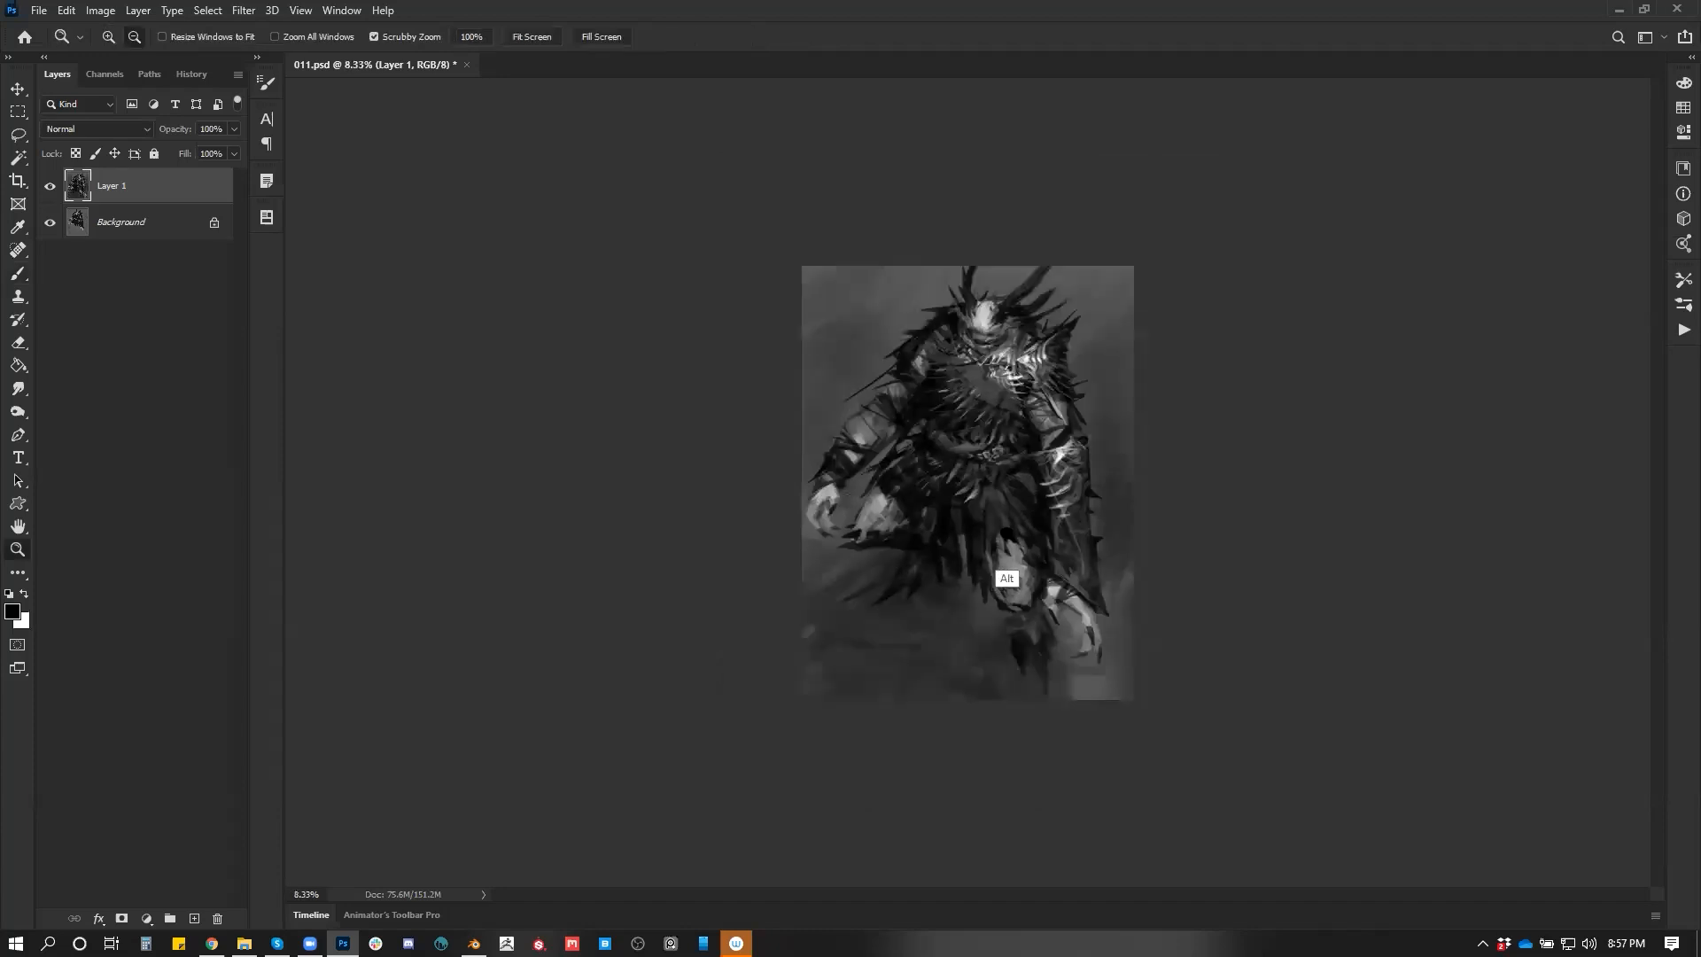
alt+click(1006, 579)
alt+click(1006, 579)
click(1032, 522)
click(1038, 510)
click(1040, 508)
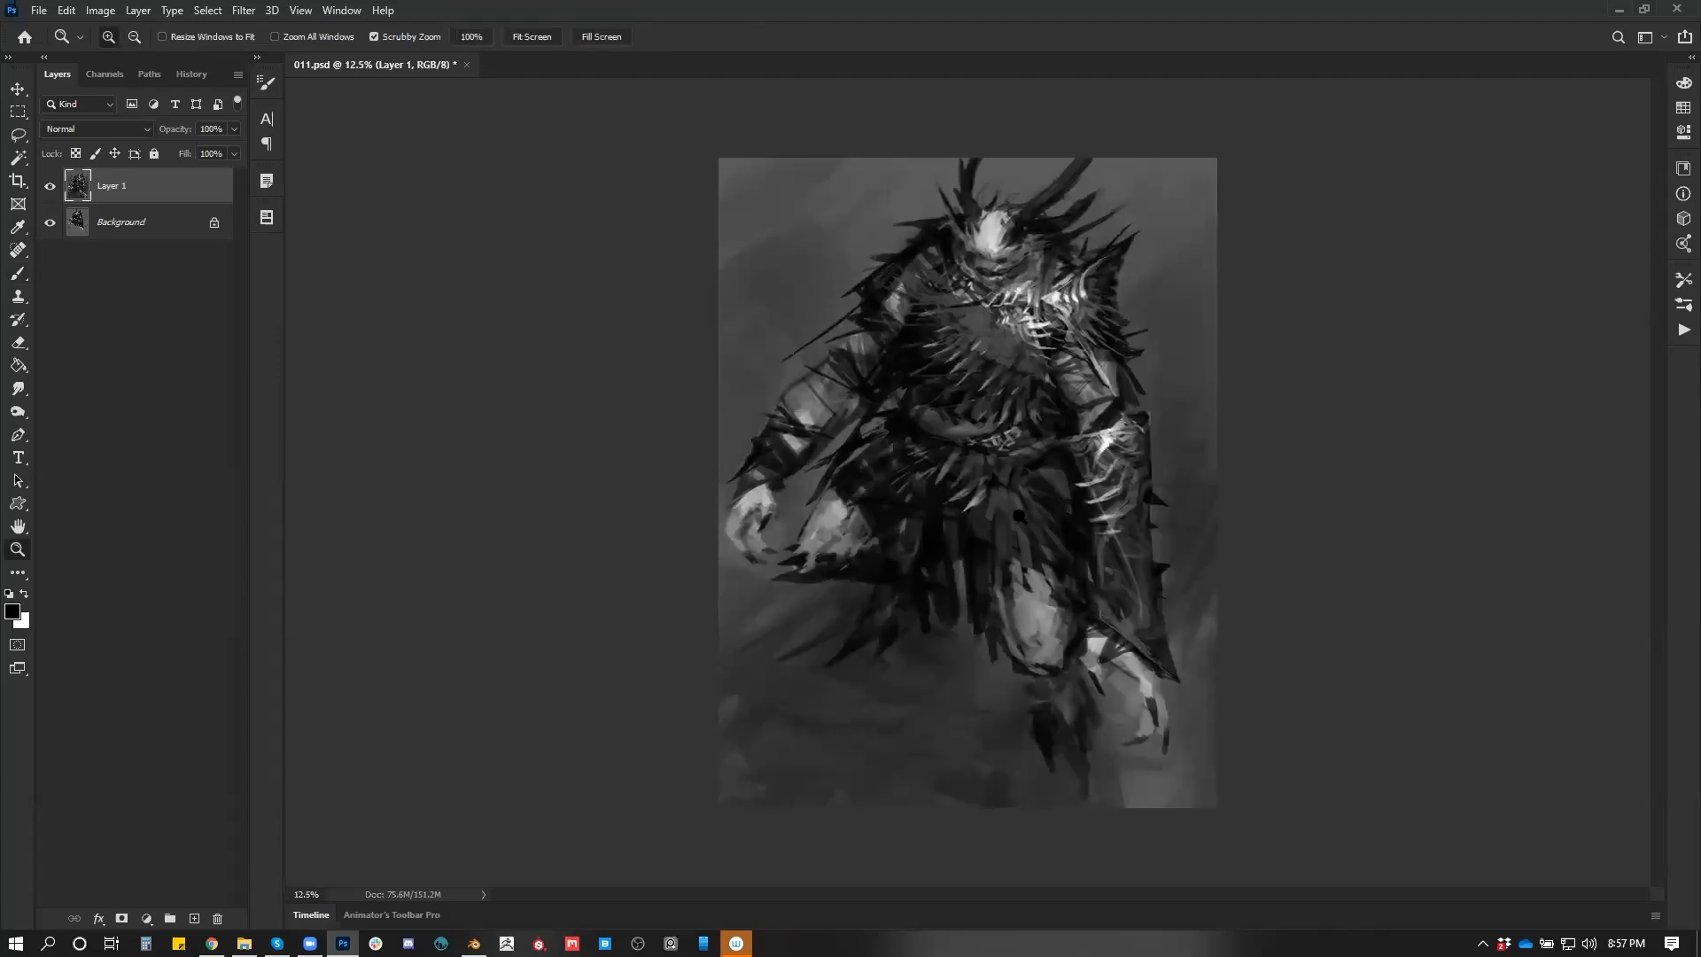
click(1024, 516)
click(1028, 515)
alt+click(1025, 530)
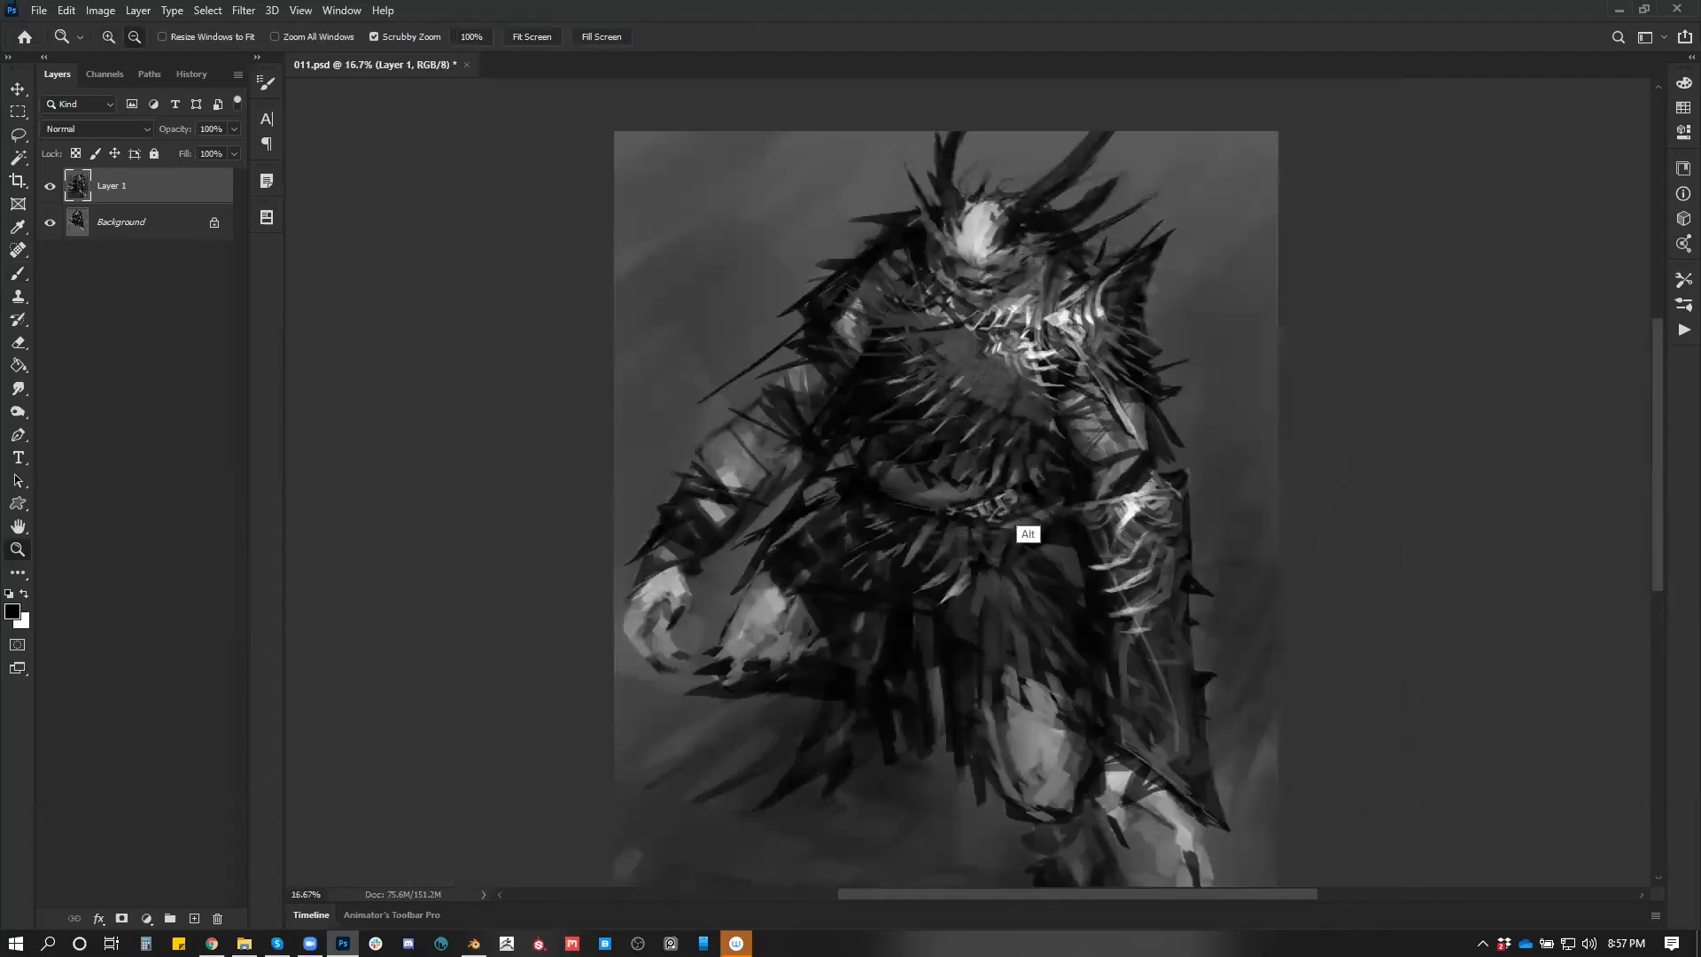
Mirror the canvas and choose the textured 250 px brush from the Core brush set
key(ctrl+shift+h)
key(b)
key(z)
click(991, 447)
mouse_move(924, 460)
mouse_down()
mouse_move(951, 370)
mouse_move(1050, 516)
mouse_up()
key(b)
right_click(1052, 405)
click(1167, 690)
click(1322, 520)
click(872, 334)
Sample the grey of the chest and reduce the brush size to 10
alt+click(1009, 396)
key(bracketleft)
key(bracketleft)
key(bracketleft)
key(bracketleft)
key(bracketleft)
key(bracketleft)
key(bracketleft)
key(bracketleft)
key(bracketleft)
key(bracketleft)
key(bracketleft)
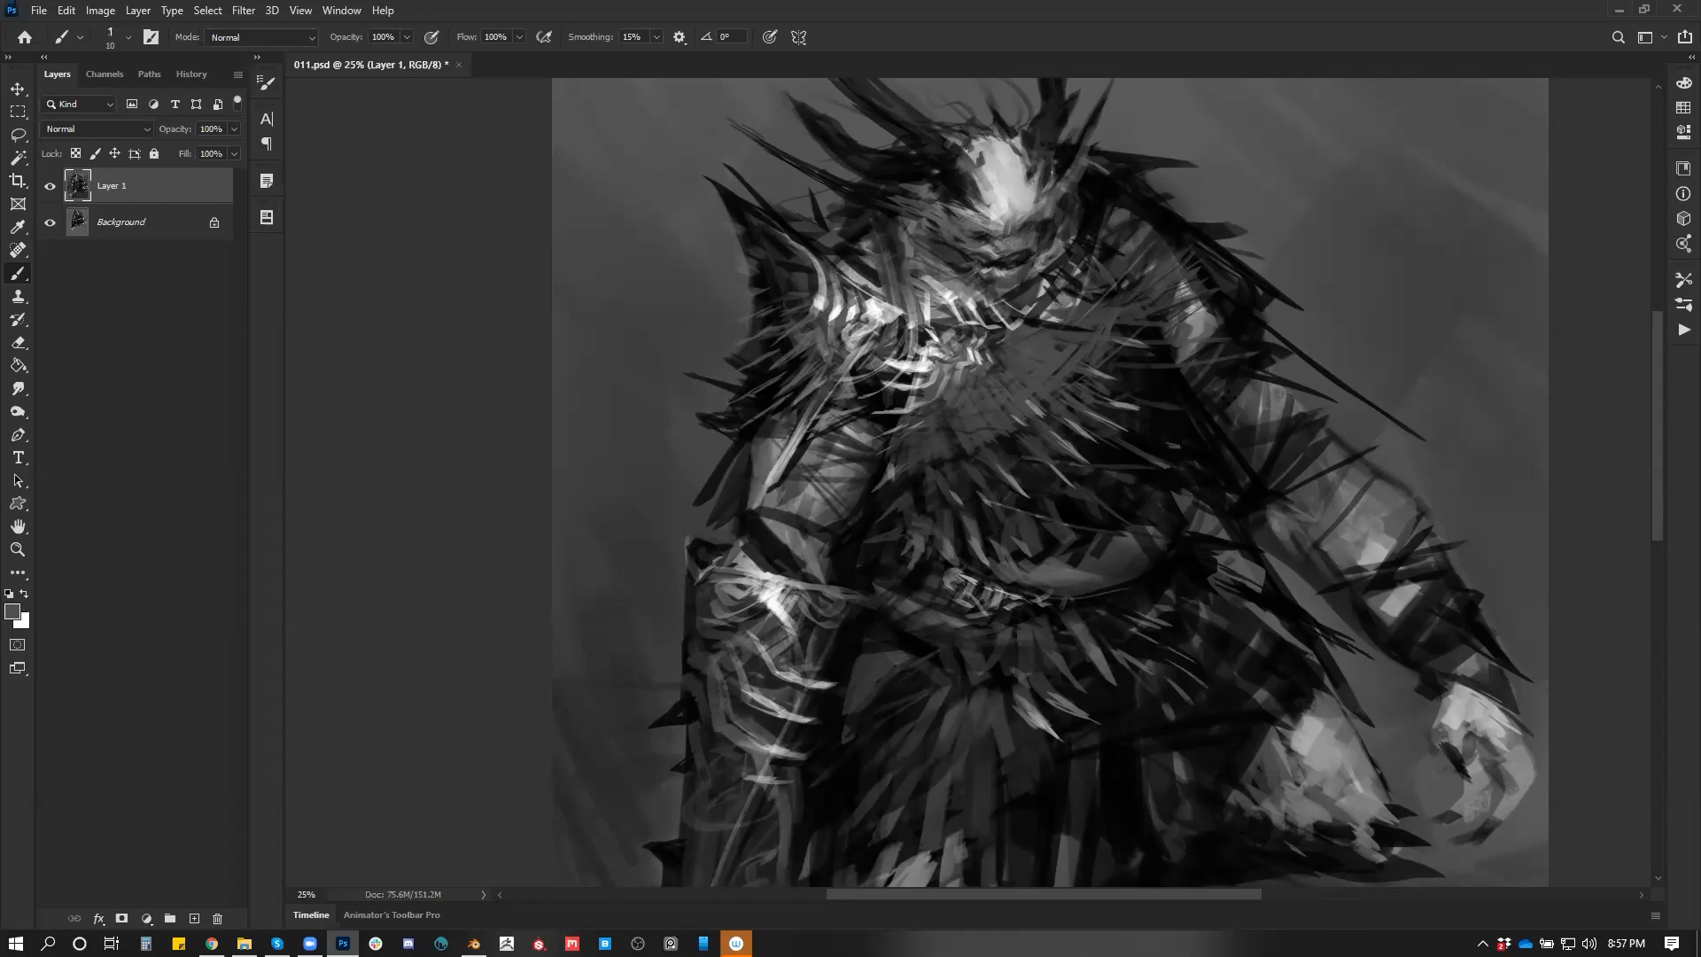
Brush grey strokes into the background around the foreground hand and beside the spiked shoulder at brush size 250
drag(1050, 667, 1058, 577)
key(z)
drag(1060, 576, 1029, 611)
key(b)
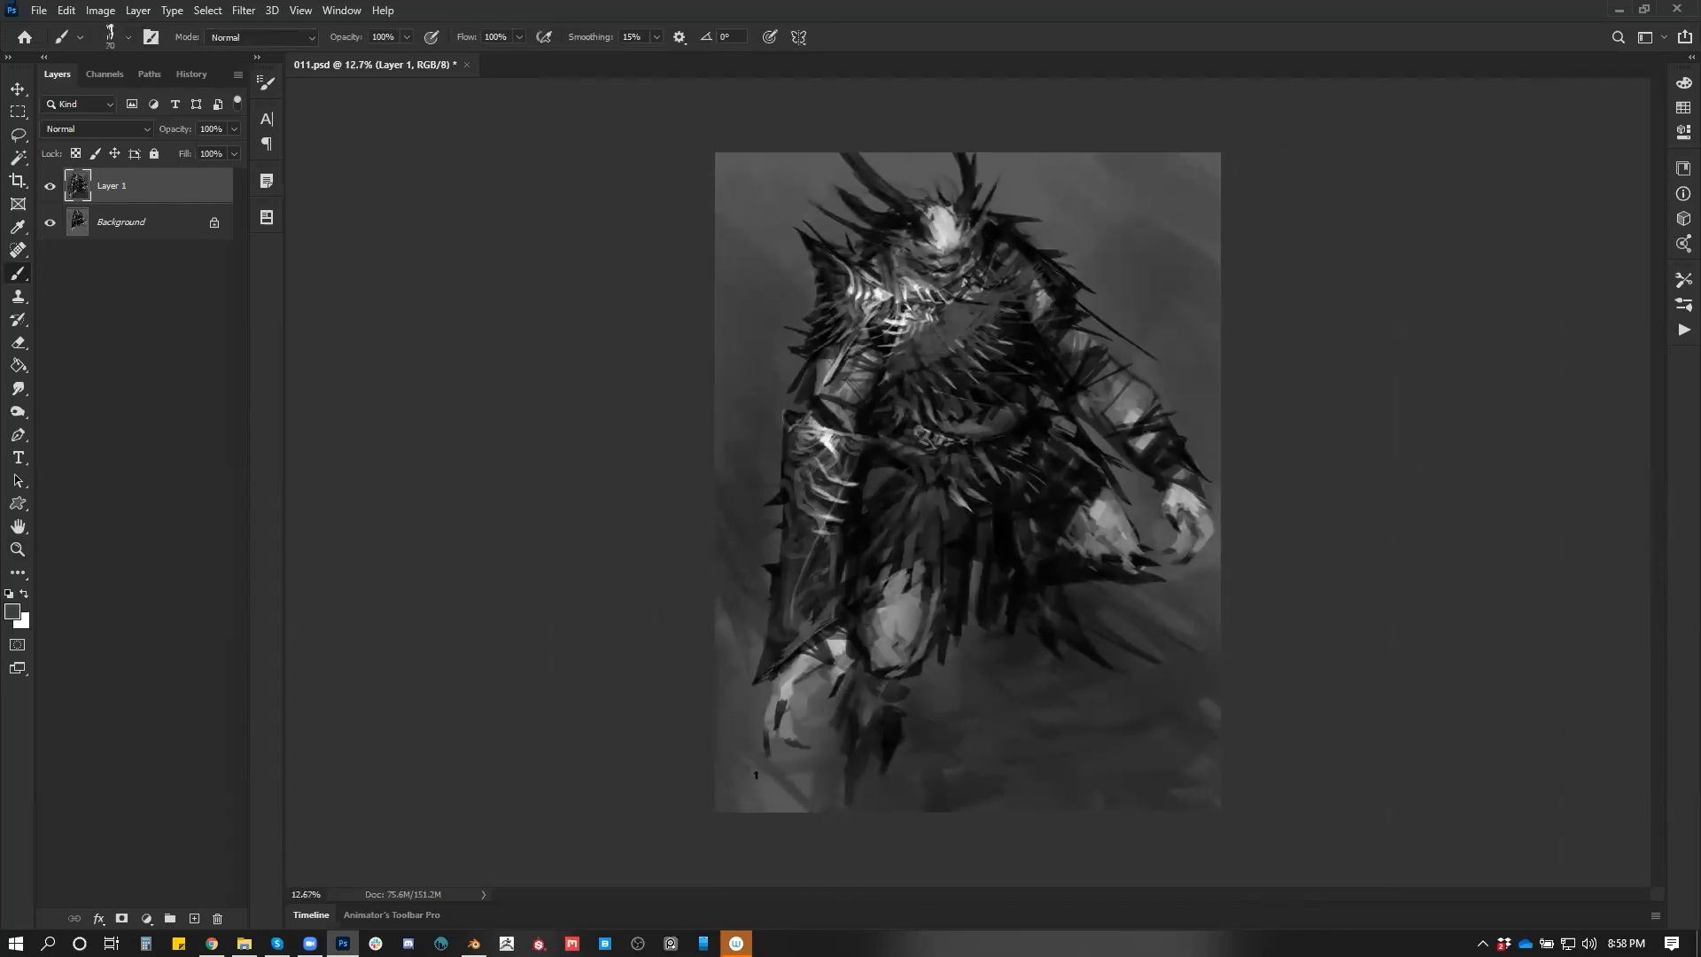
key(])
key(])
key(])
key(])
key(])
mouse_move(745, 762)
mouse_down()
mouse_move(771, 784)
mouse_move(807, 758)
mouse_up()
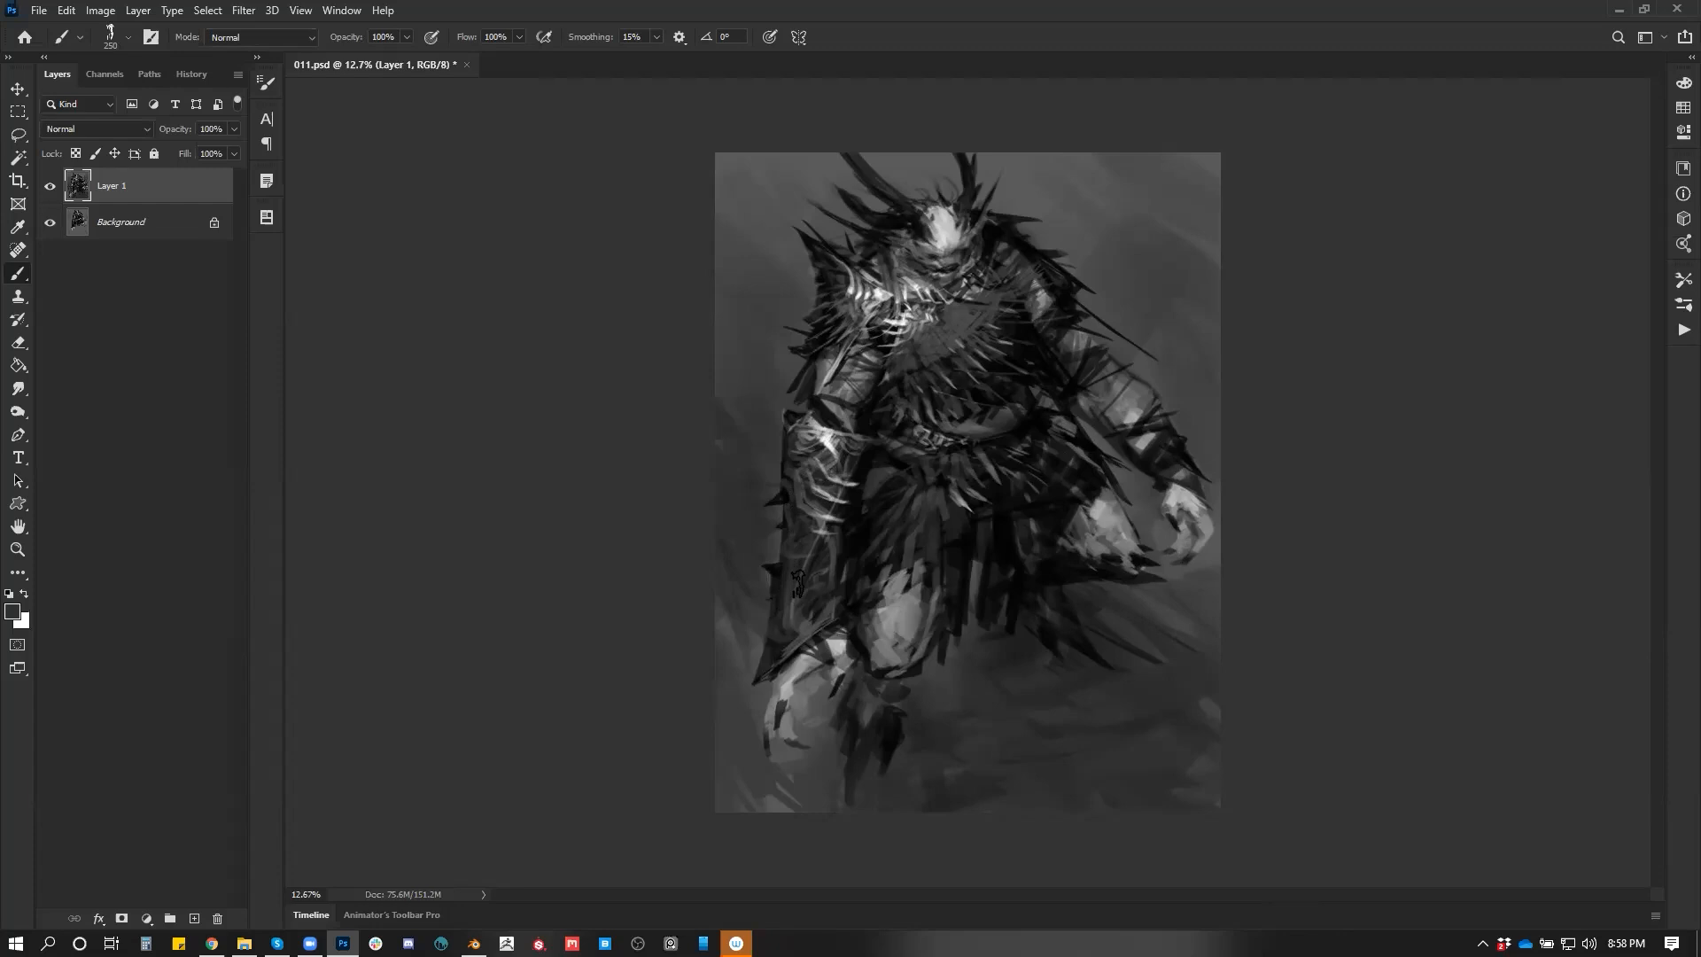
mouse_move(702, 379)
mouse_down()
mouse_move(729, 368)
mouse_move(739, 298)
mouse_up()
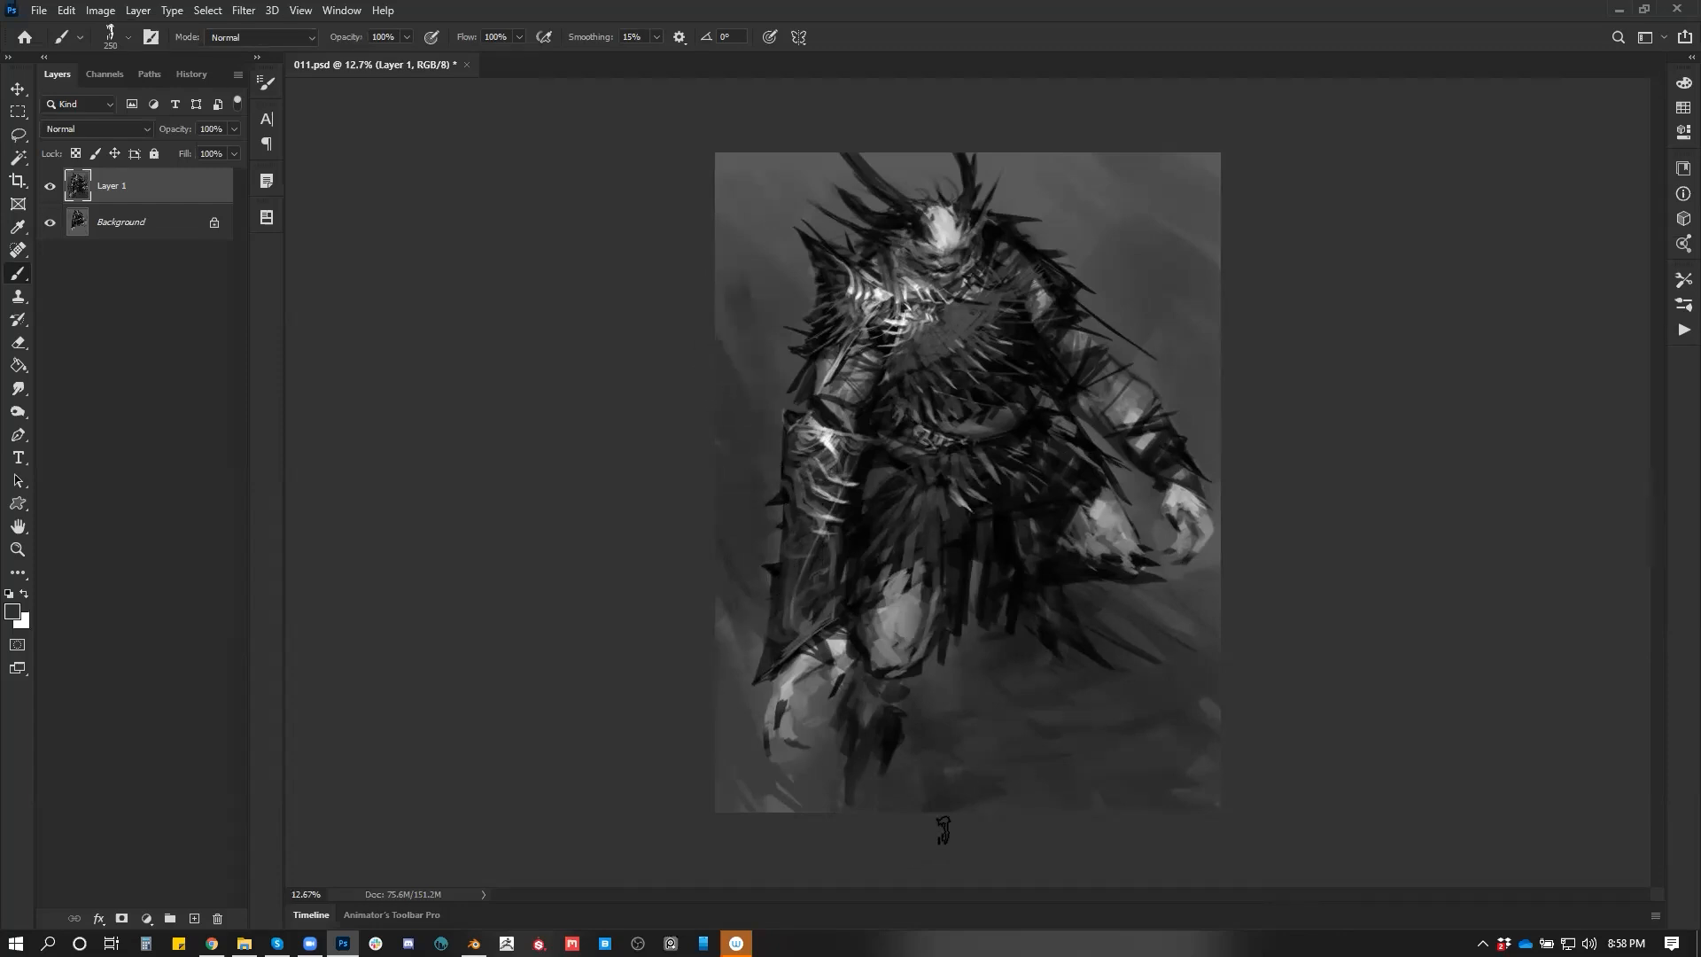
Sample the ground tone and sweep broad diagonal strokes across the ground behind the figure
alt+click(1086, 722)
drag(1134, 676, 932, 822)
drag(1229, 662, 1019, 800)
drag(1268, 688, 1112, 803)
Sample black and darken the lower leg and pointed foot beneath the bare knee
alt+click(875, 764)
drag(866, 699, 851, 830)
key(bracketleft)
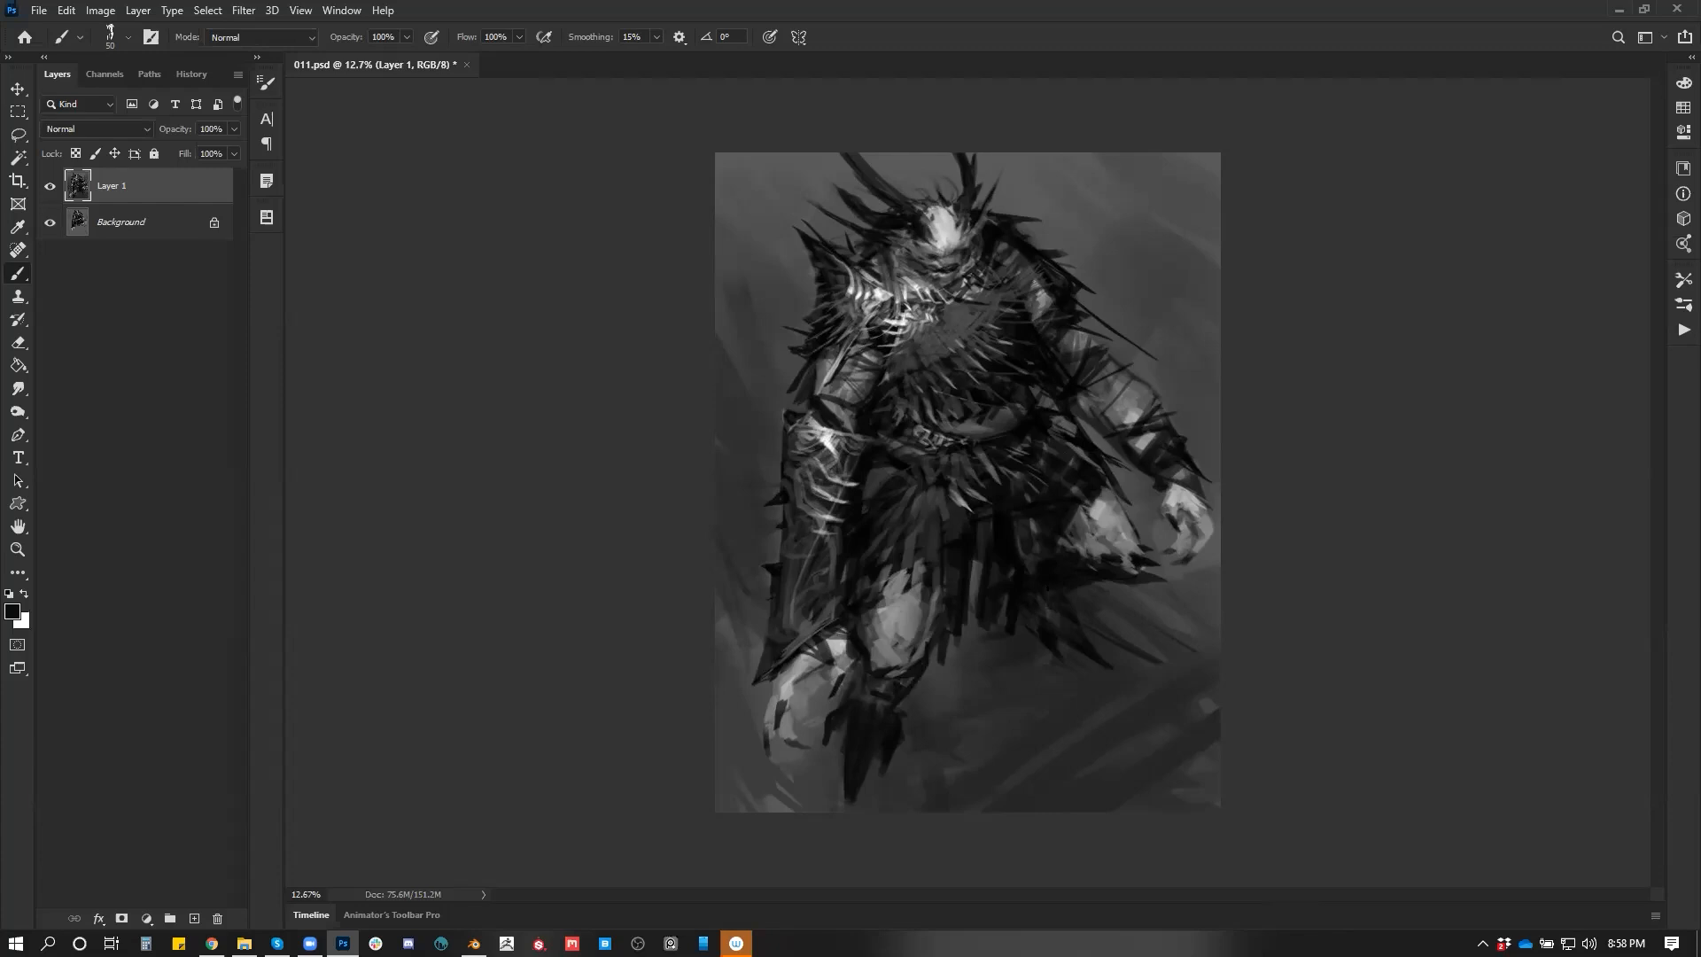
Switch to the streaky 169 px Core brush and rework both knees with tones sampled from their skin
right_click(1116, 572)
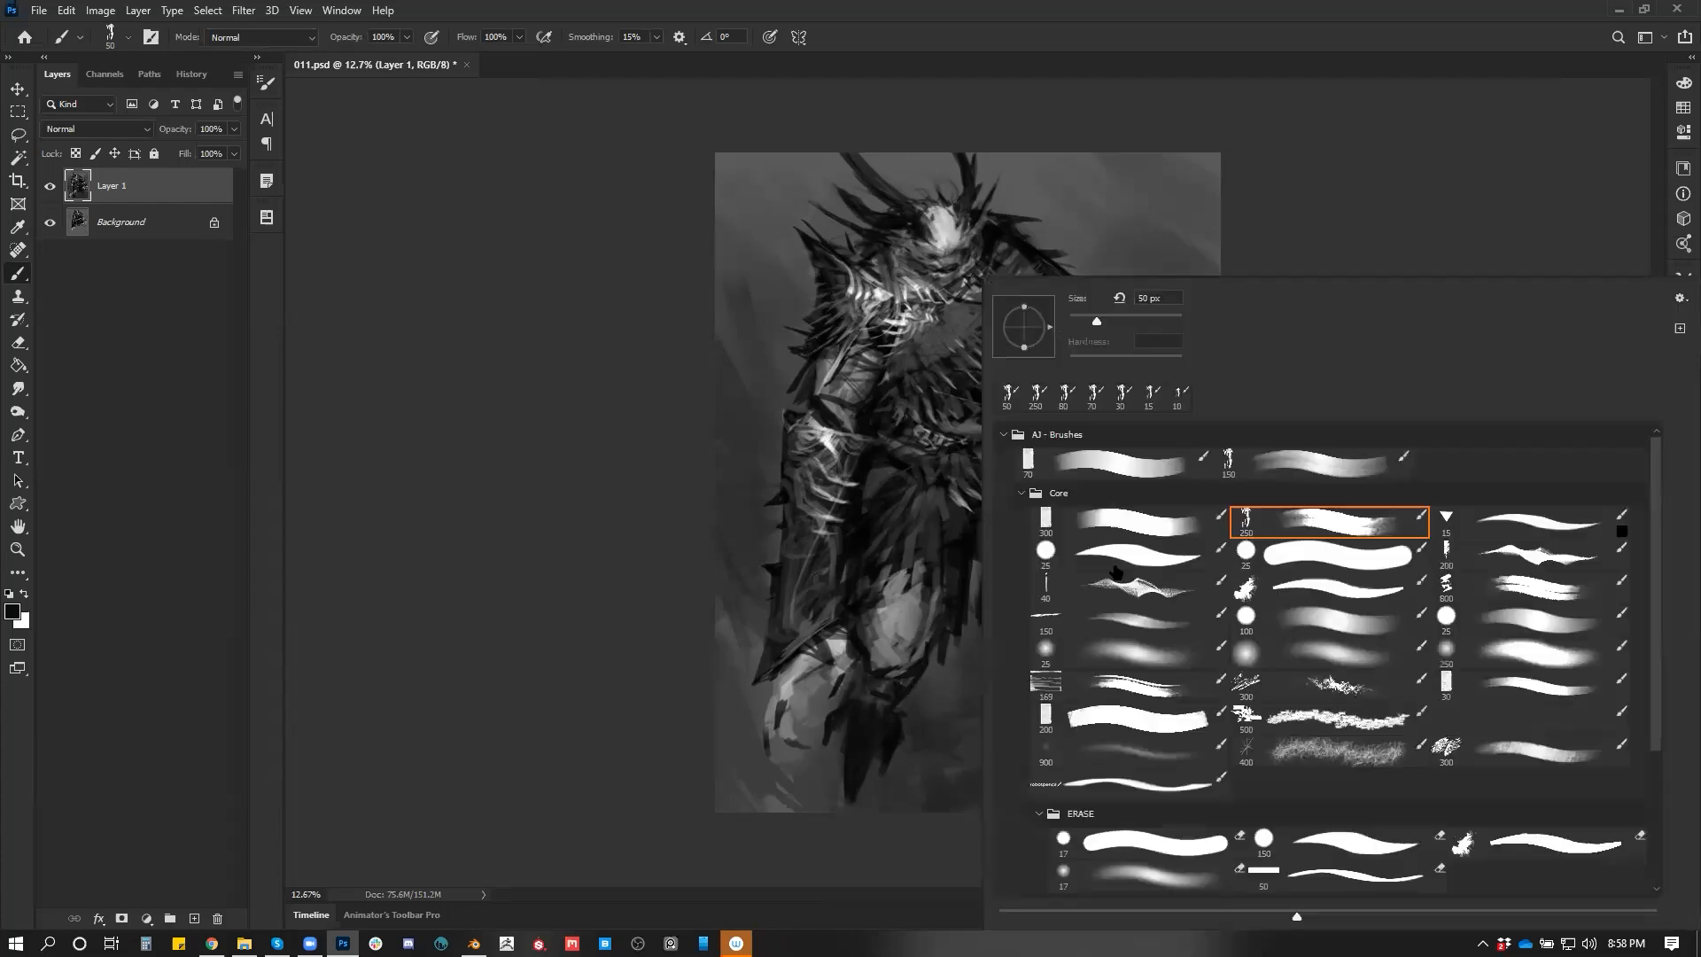
click(1155, 690)
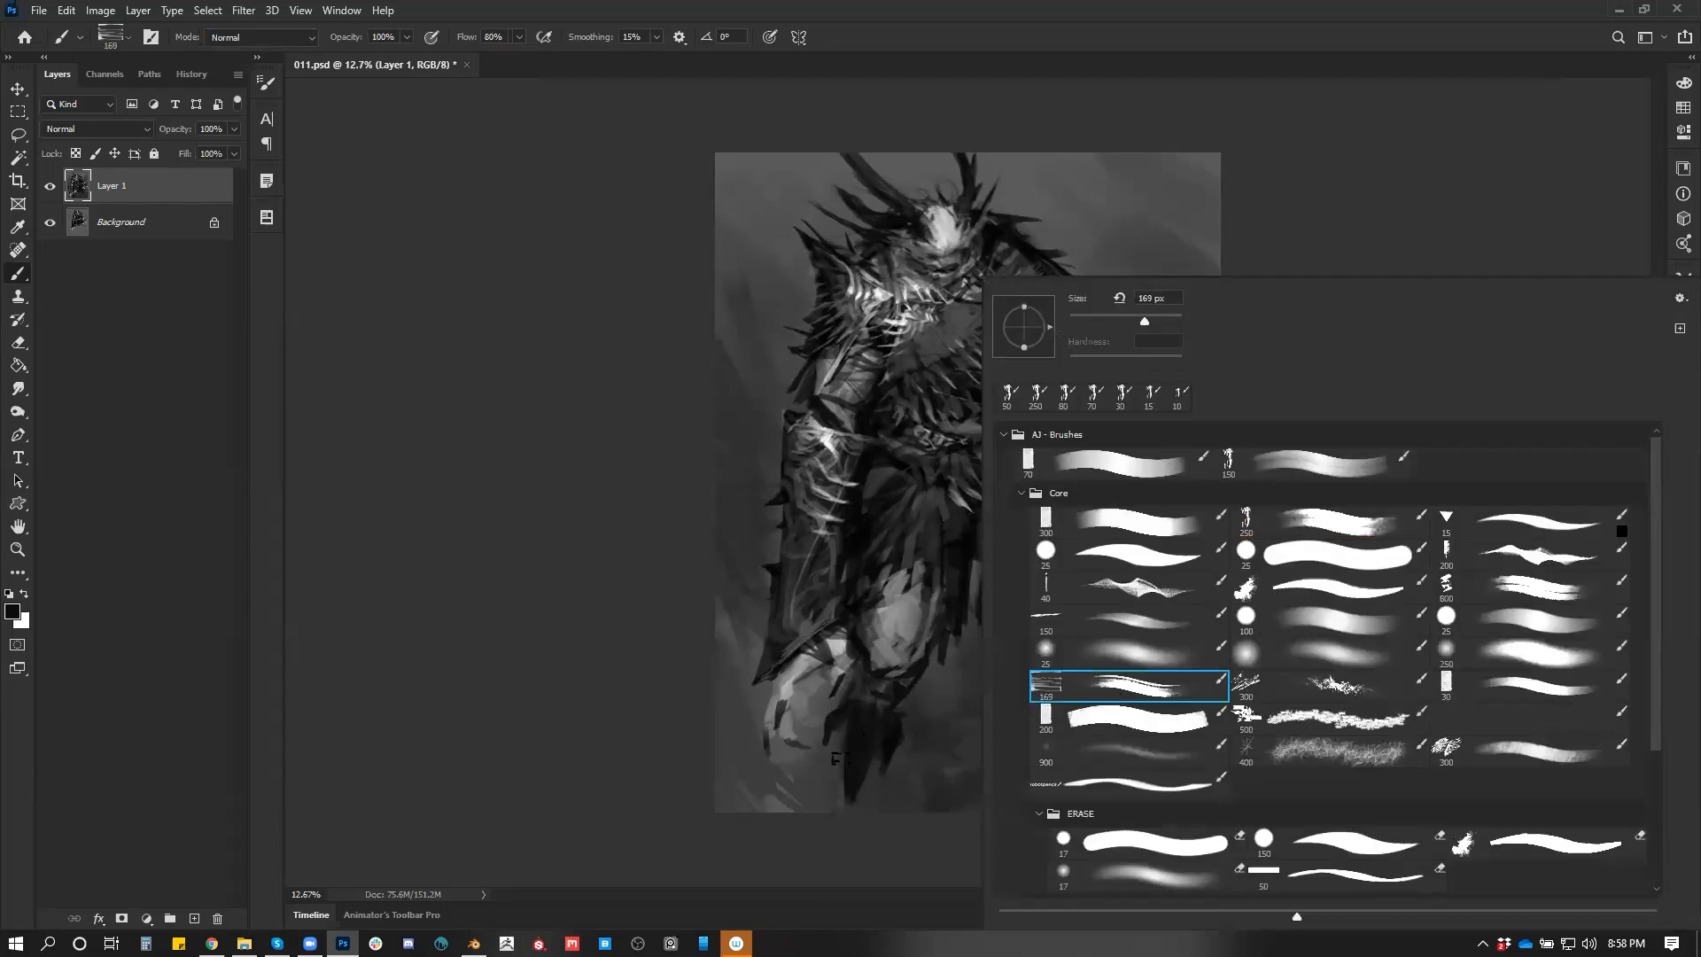
click(855, 740)
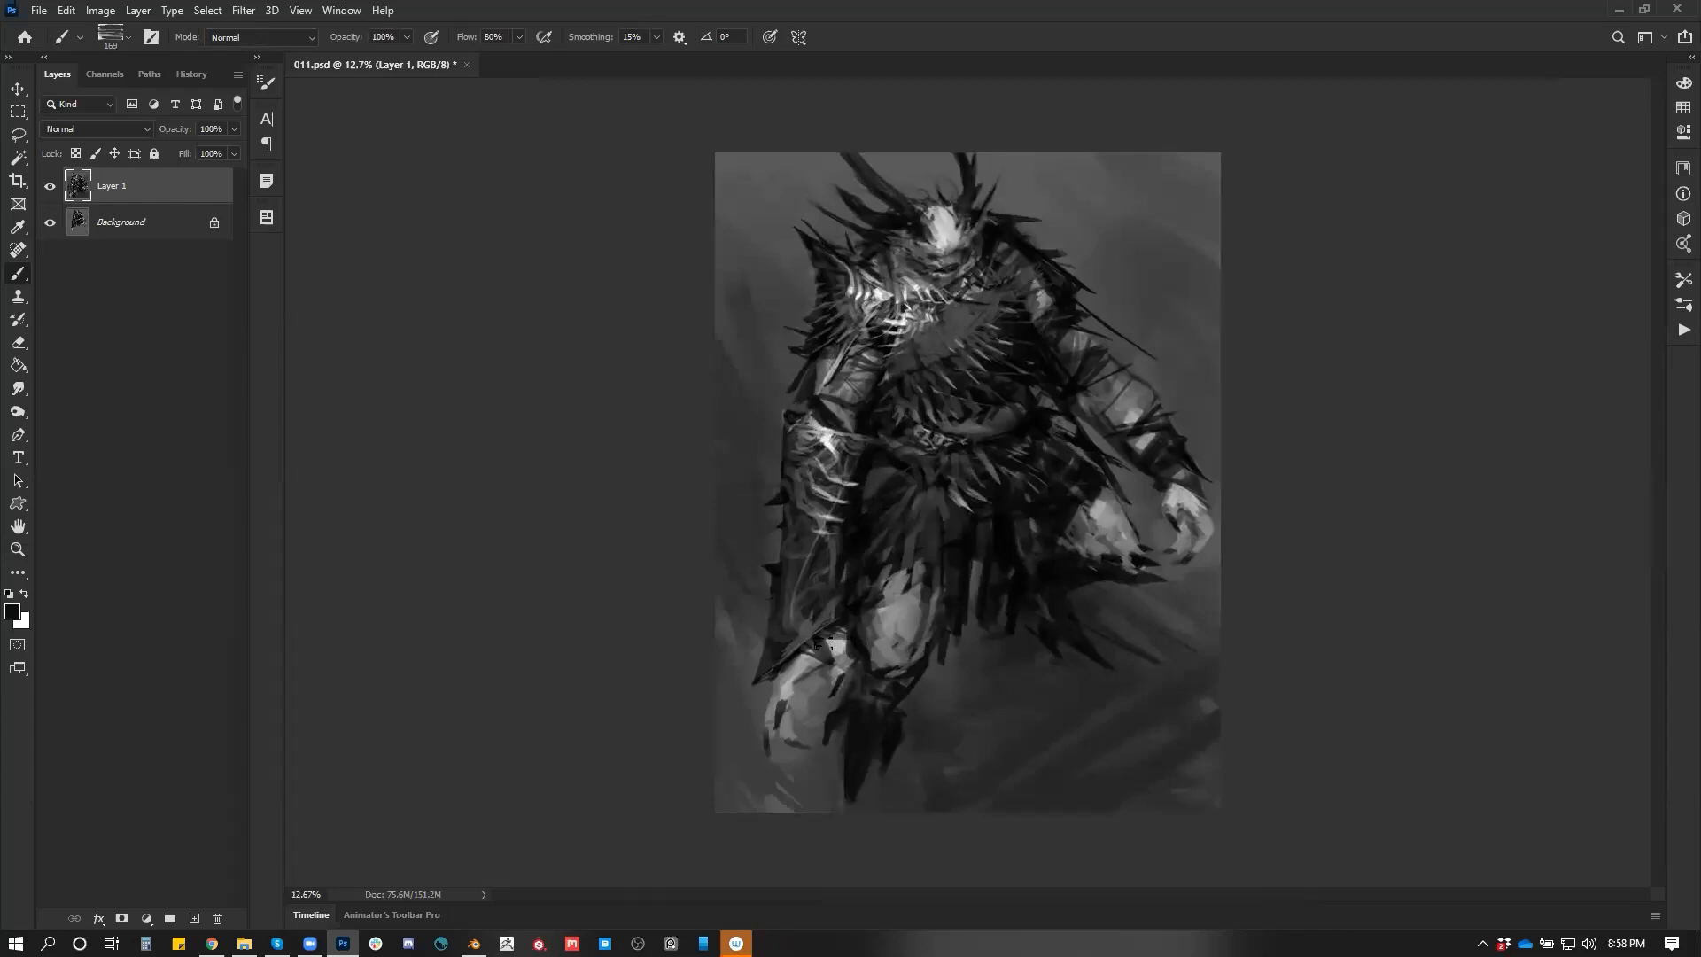
alt+click(880, 629)
alt+click(891, 612)
alt+click(1096, 519)
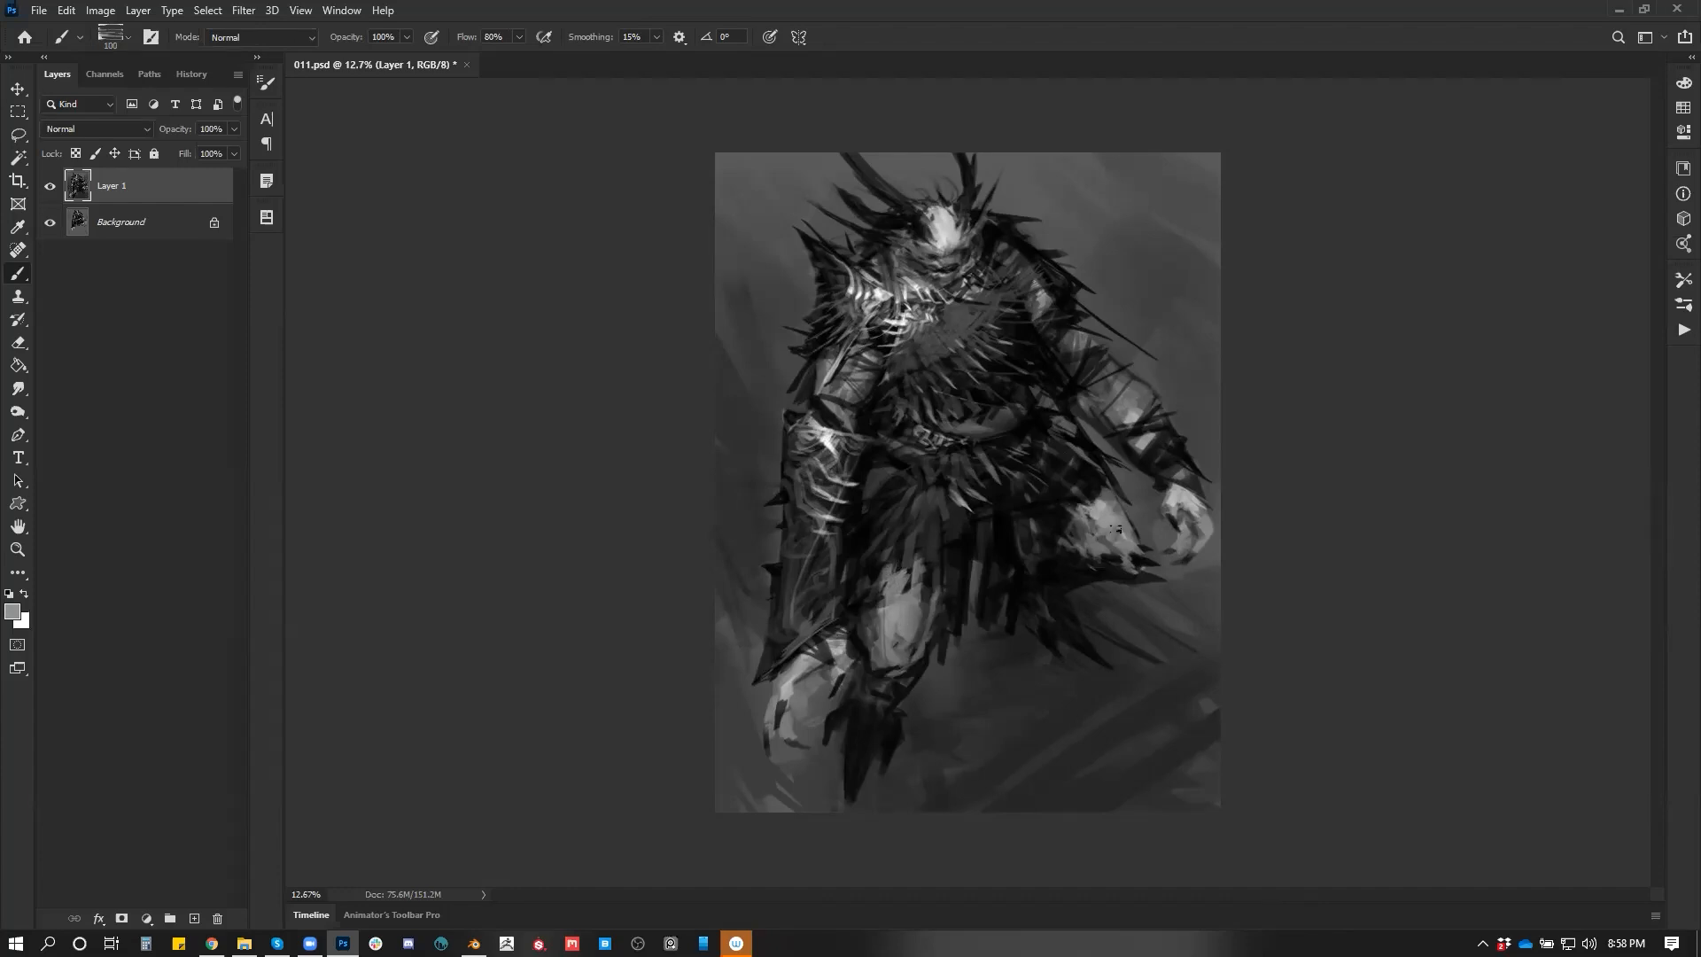
Sample dark tones from the figure and shade around the head and chest at brush sizes 200 to 250
key(z)
click(1016, 442)
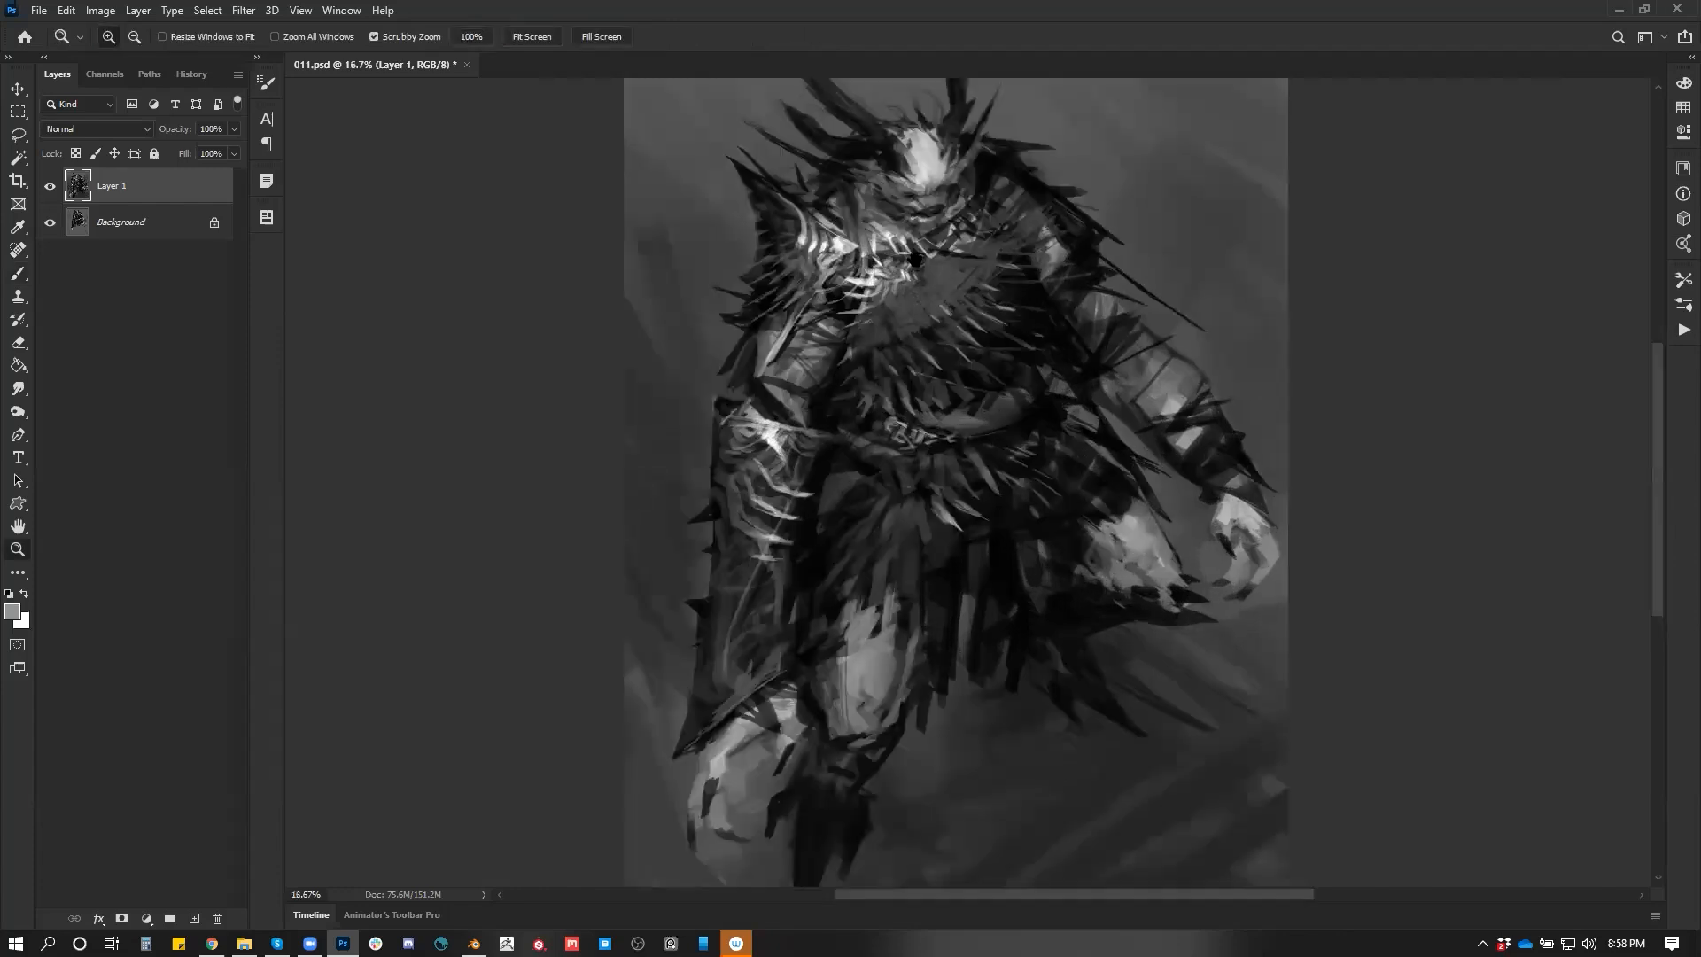
drag(915, 261, 967, 463)
key(b)
alt+click(968, 325)
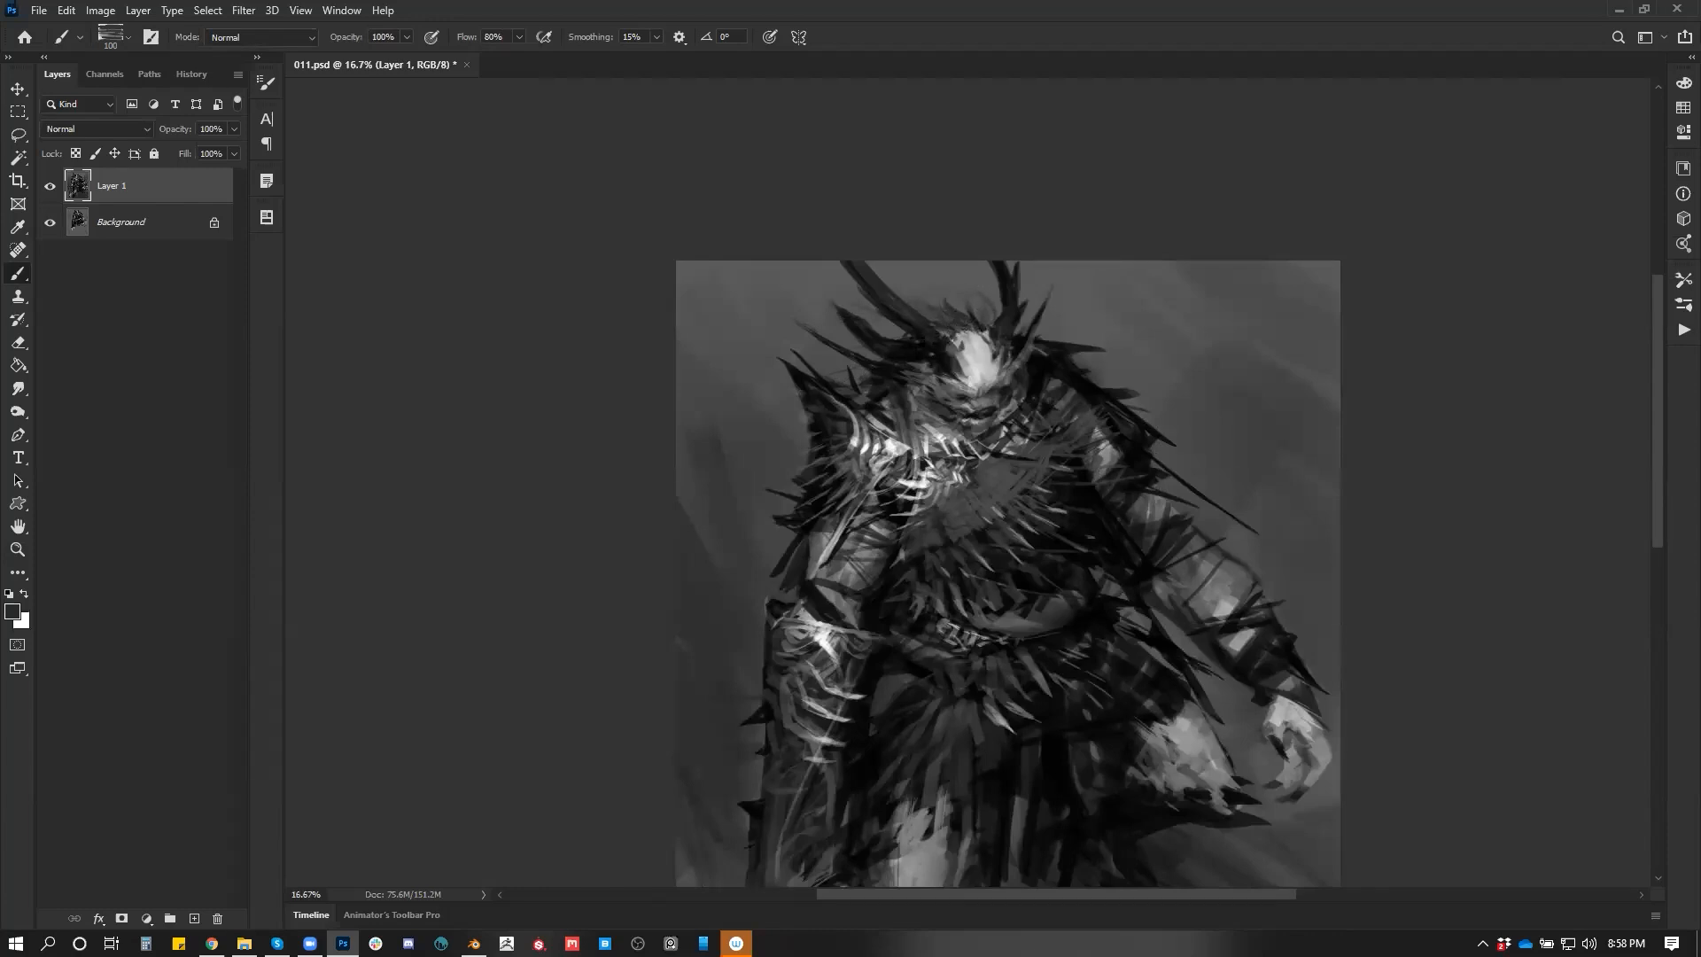
drag(999, 419, 1019, 390)
key(bracketright)
key(bracketright)
key(bracketright)
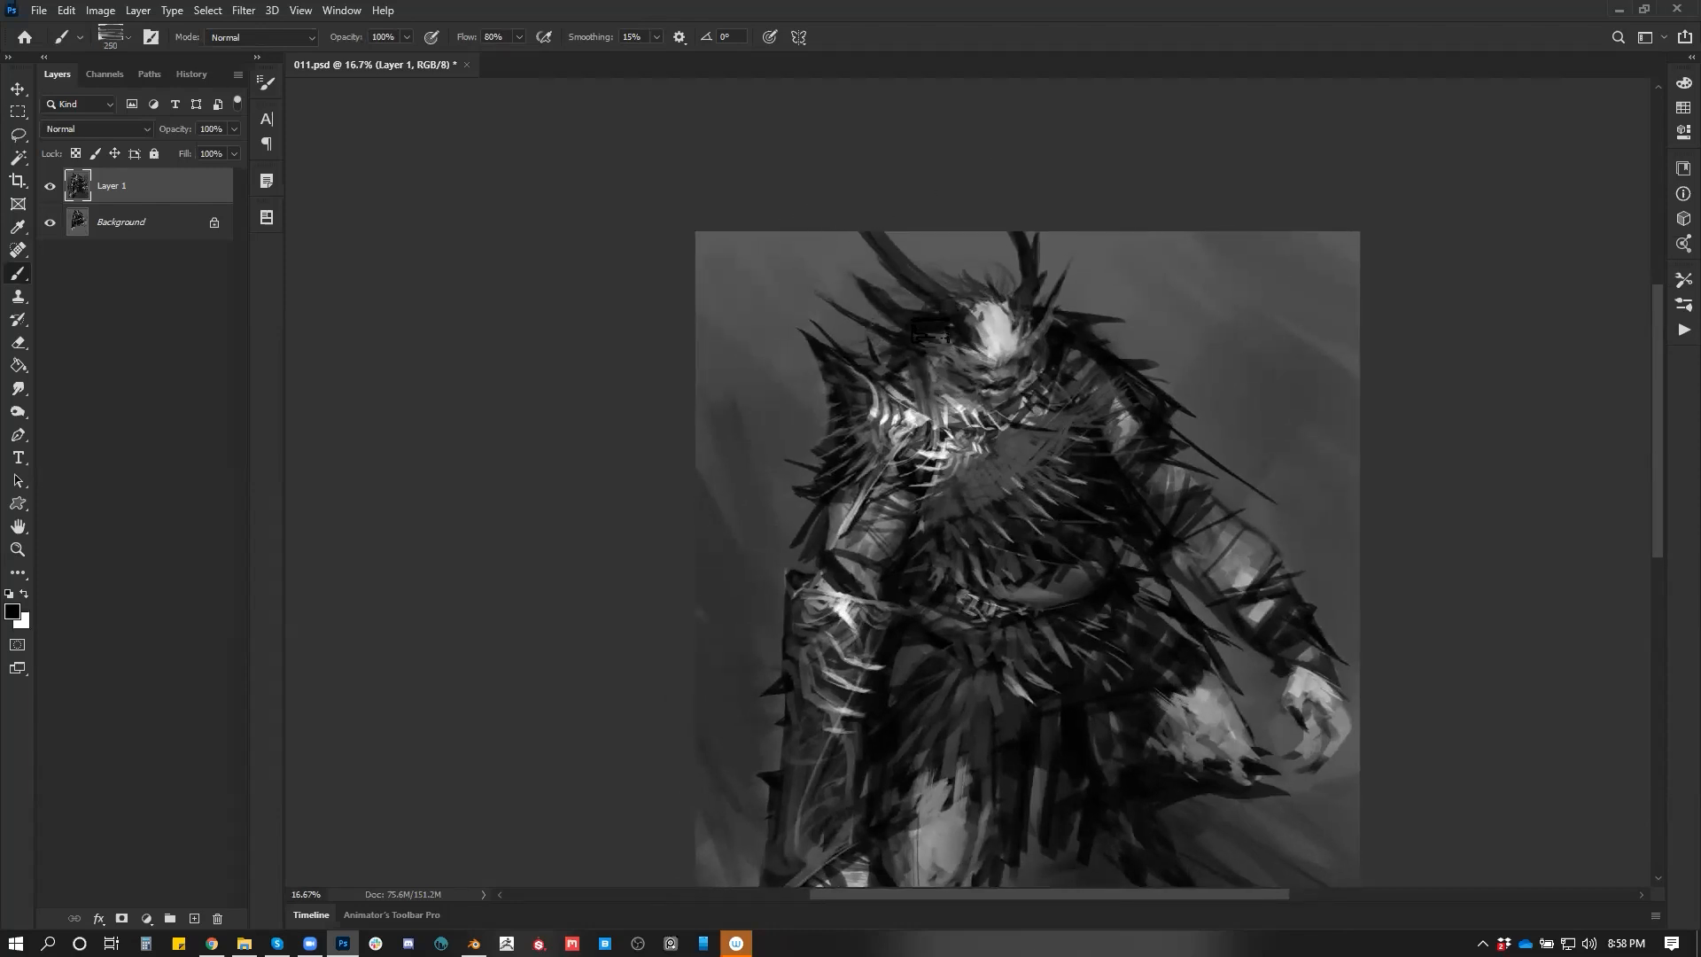
drag(1039, 499, 1041, 468)
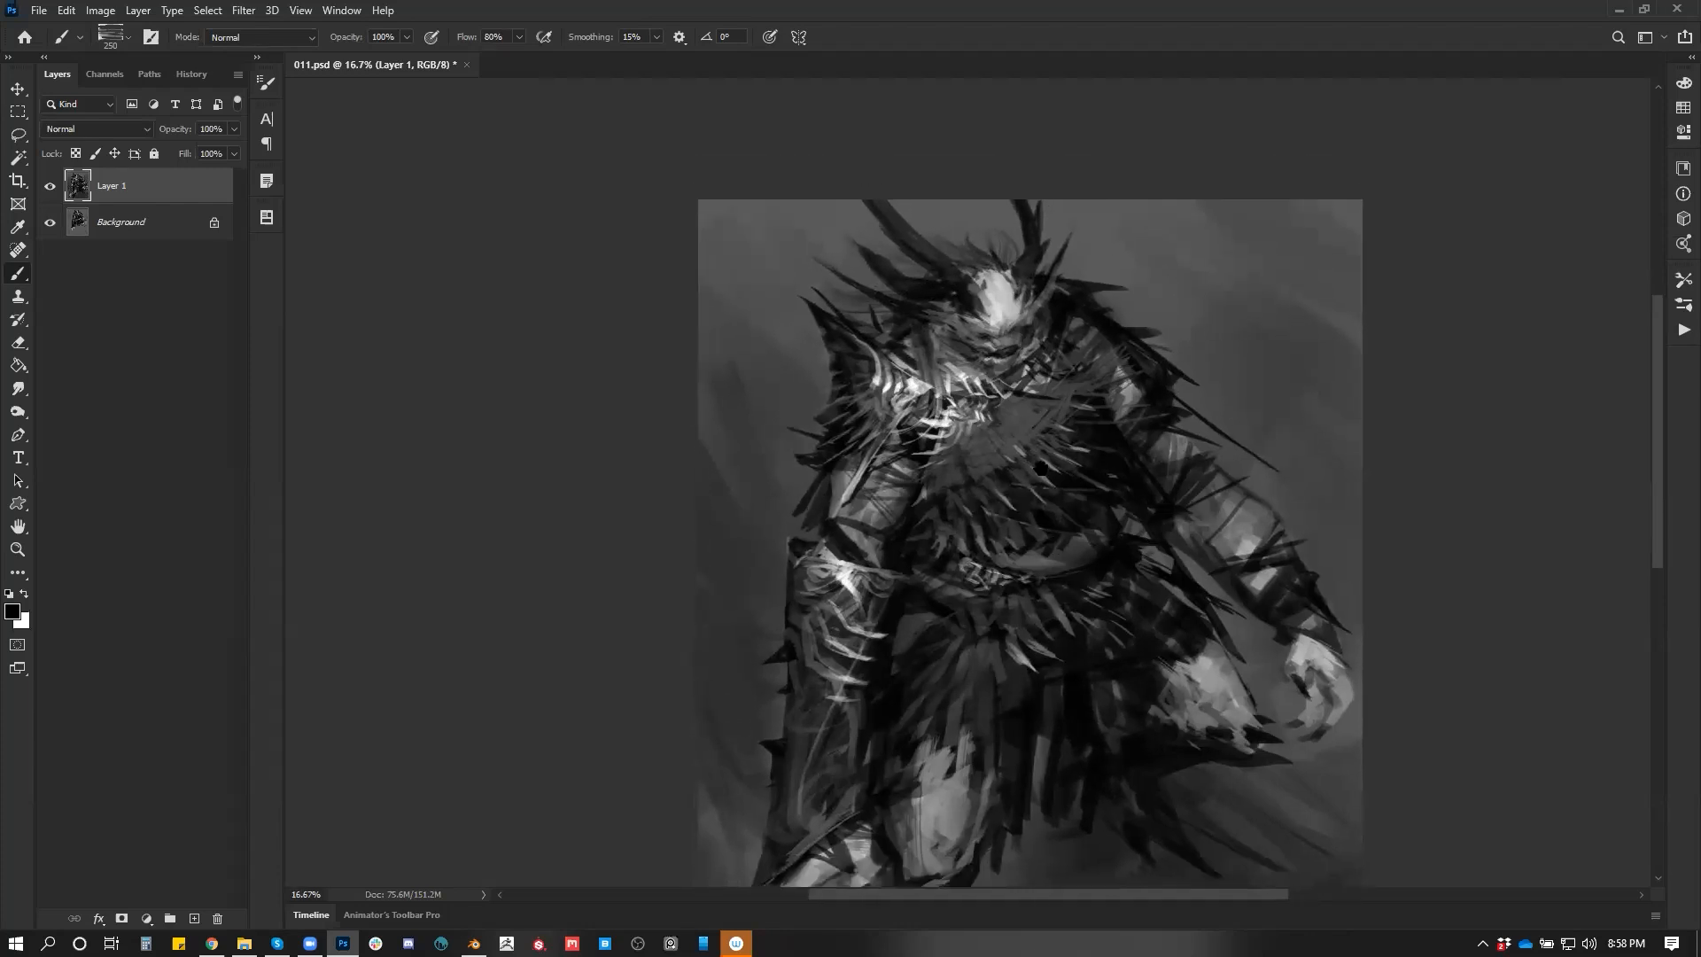
key(bracketleft)
drag(885, 478, 904, 369)
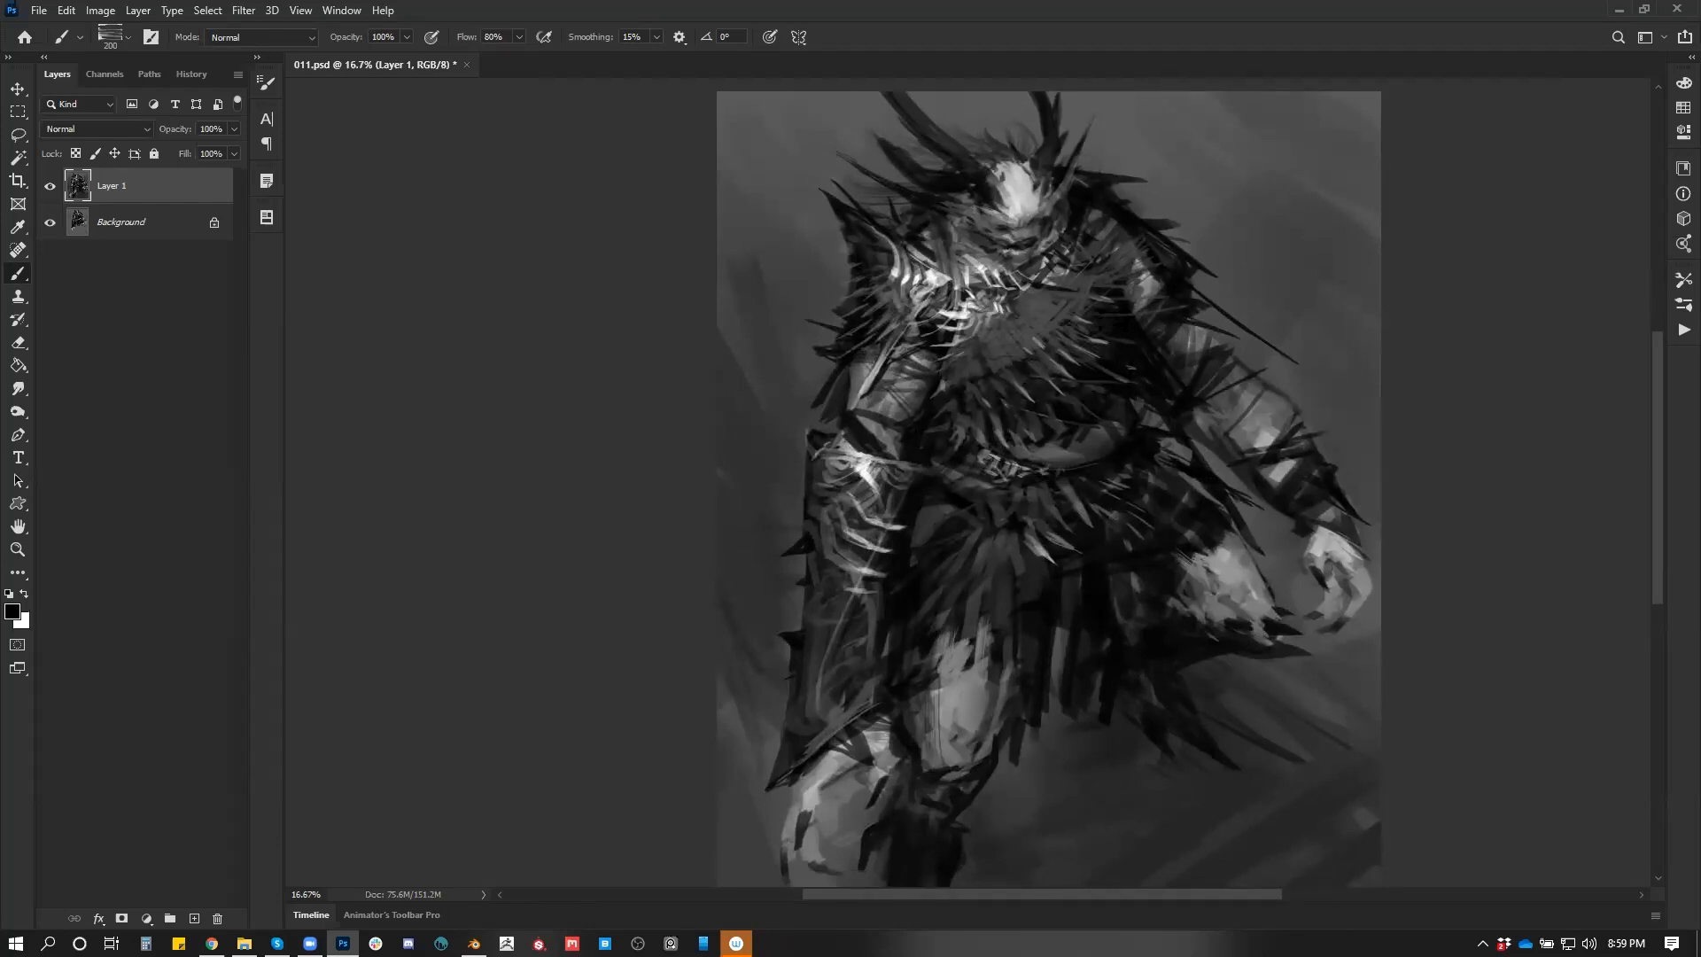
Mirror the canvas and blend sampled greys into the background beside the head with the 600 px Core brush at size 800
key(ctrl+space)
drag(1138, 580, 1093, 620)
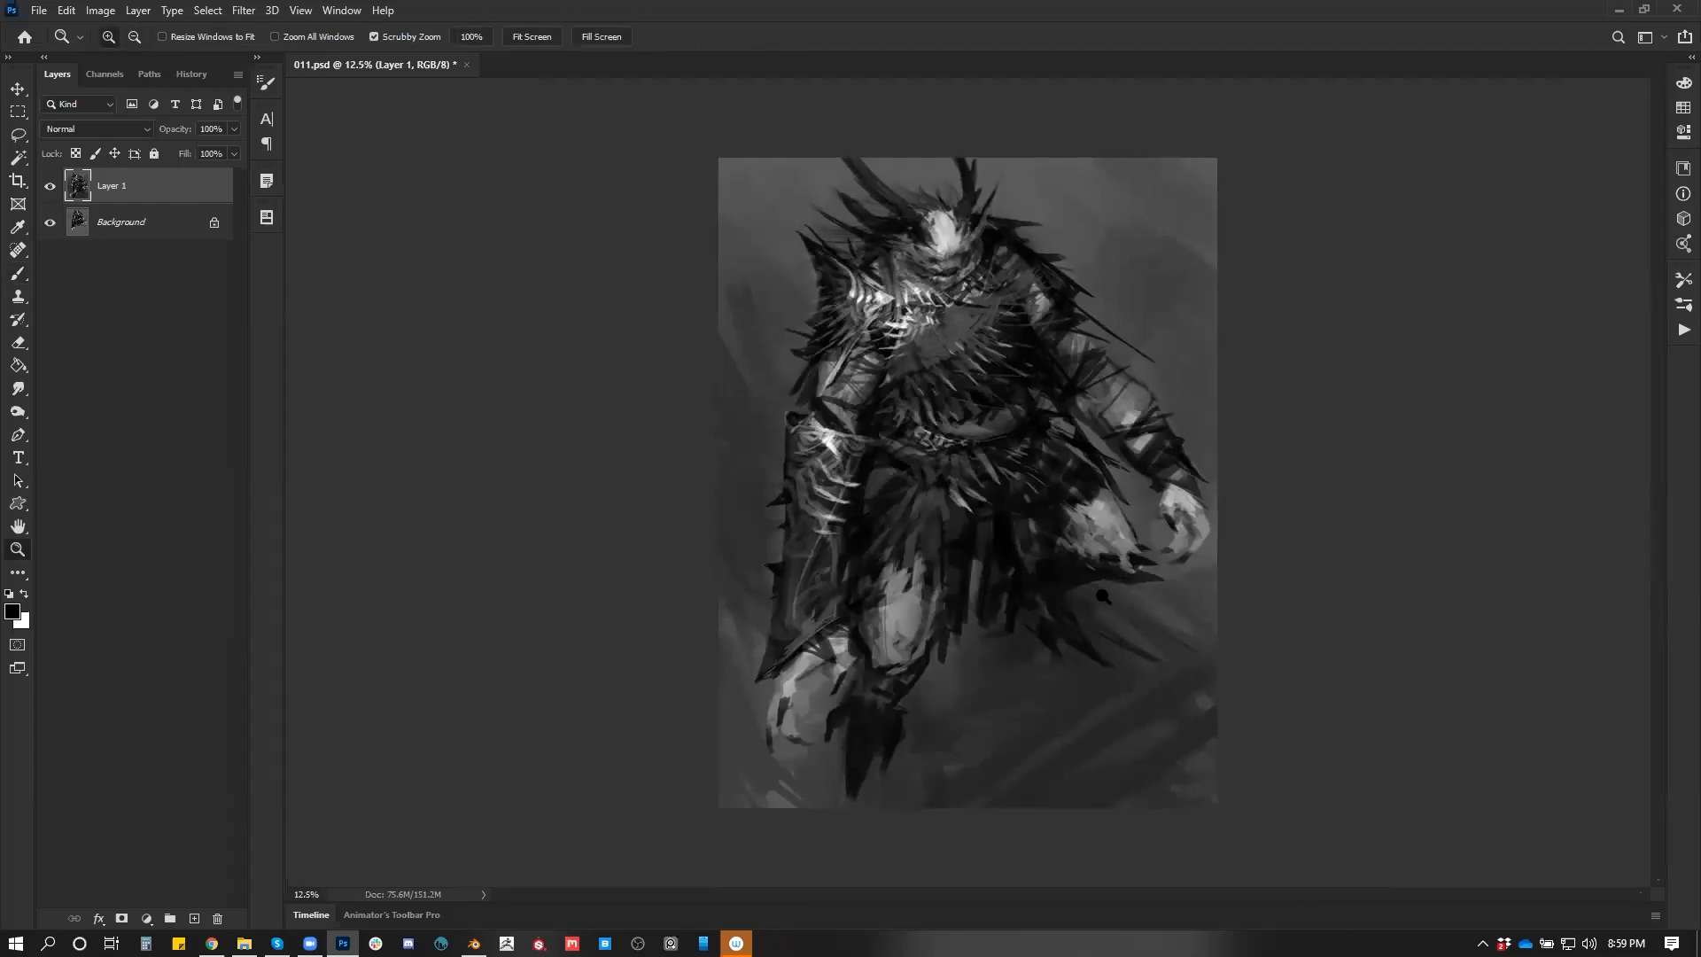
key(ctrl+shift+h)
click(1012, 385)
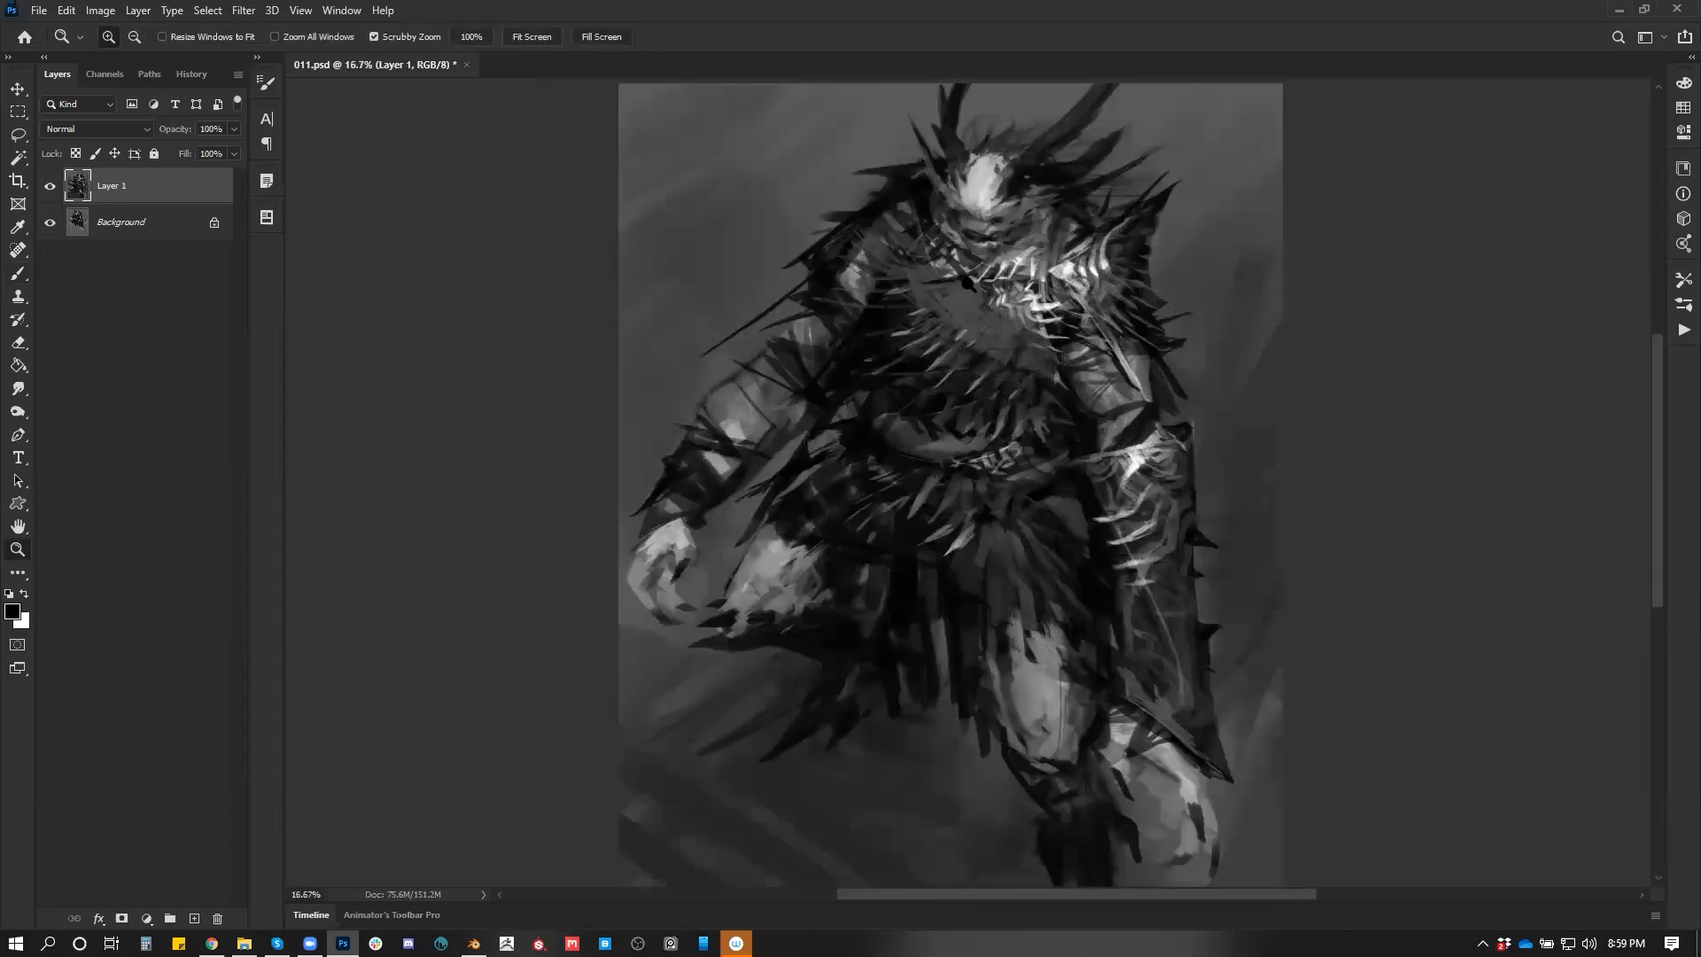
right_click(683, 161)
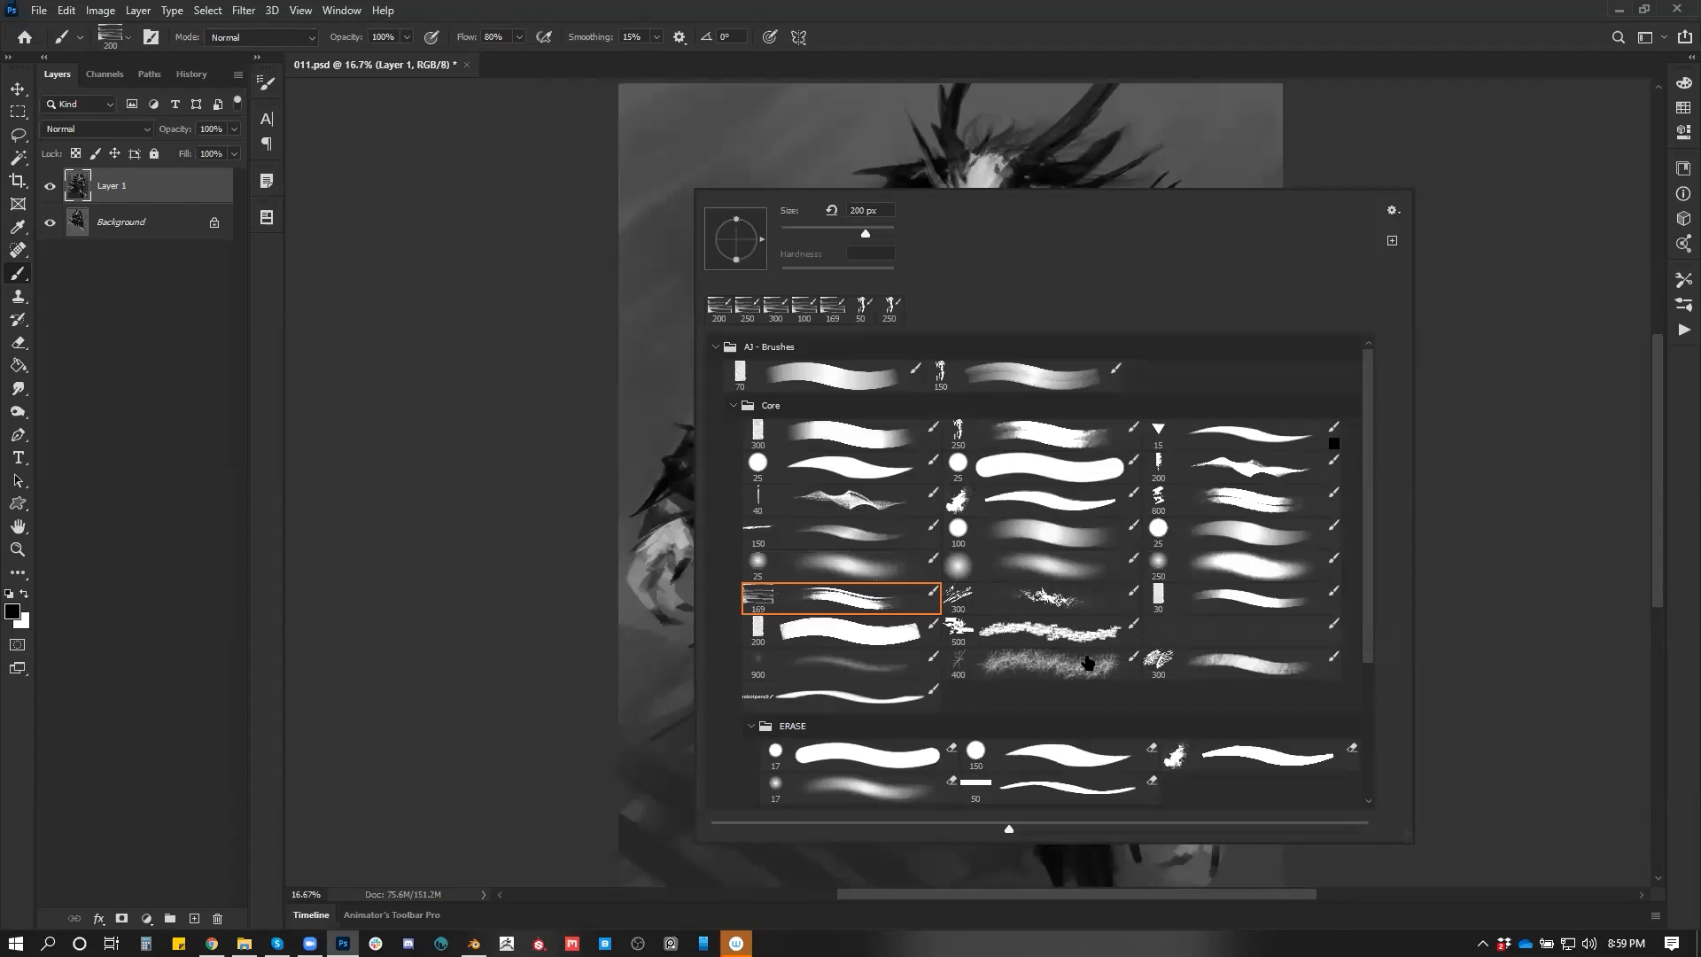
double_click(1245, 496)
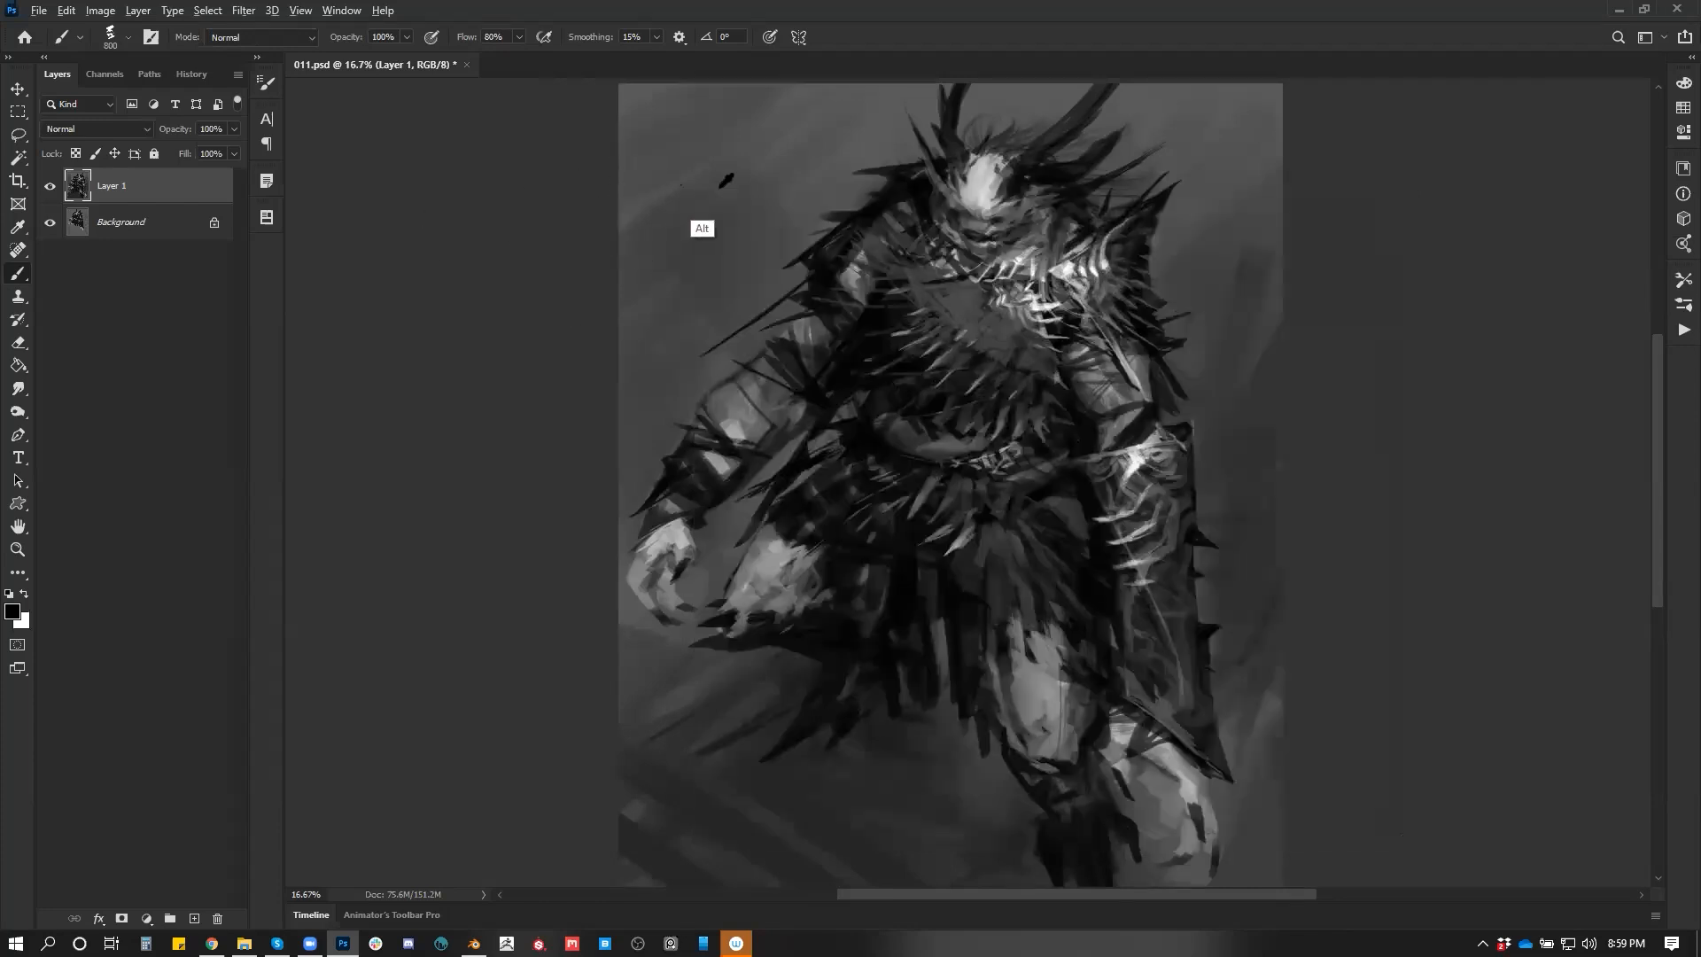
alt+click(804, 178)
drag(673, 244, 832, 163)
alt+click(624, 248)
drag(631, 253, 800, 156)
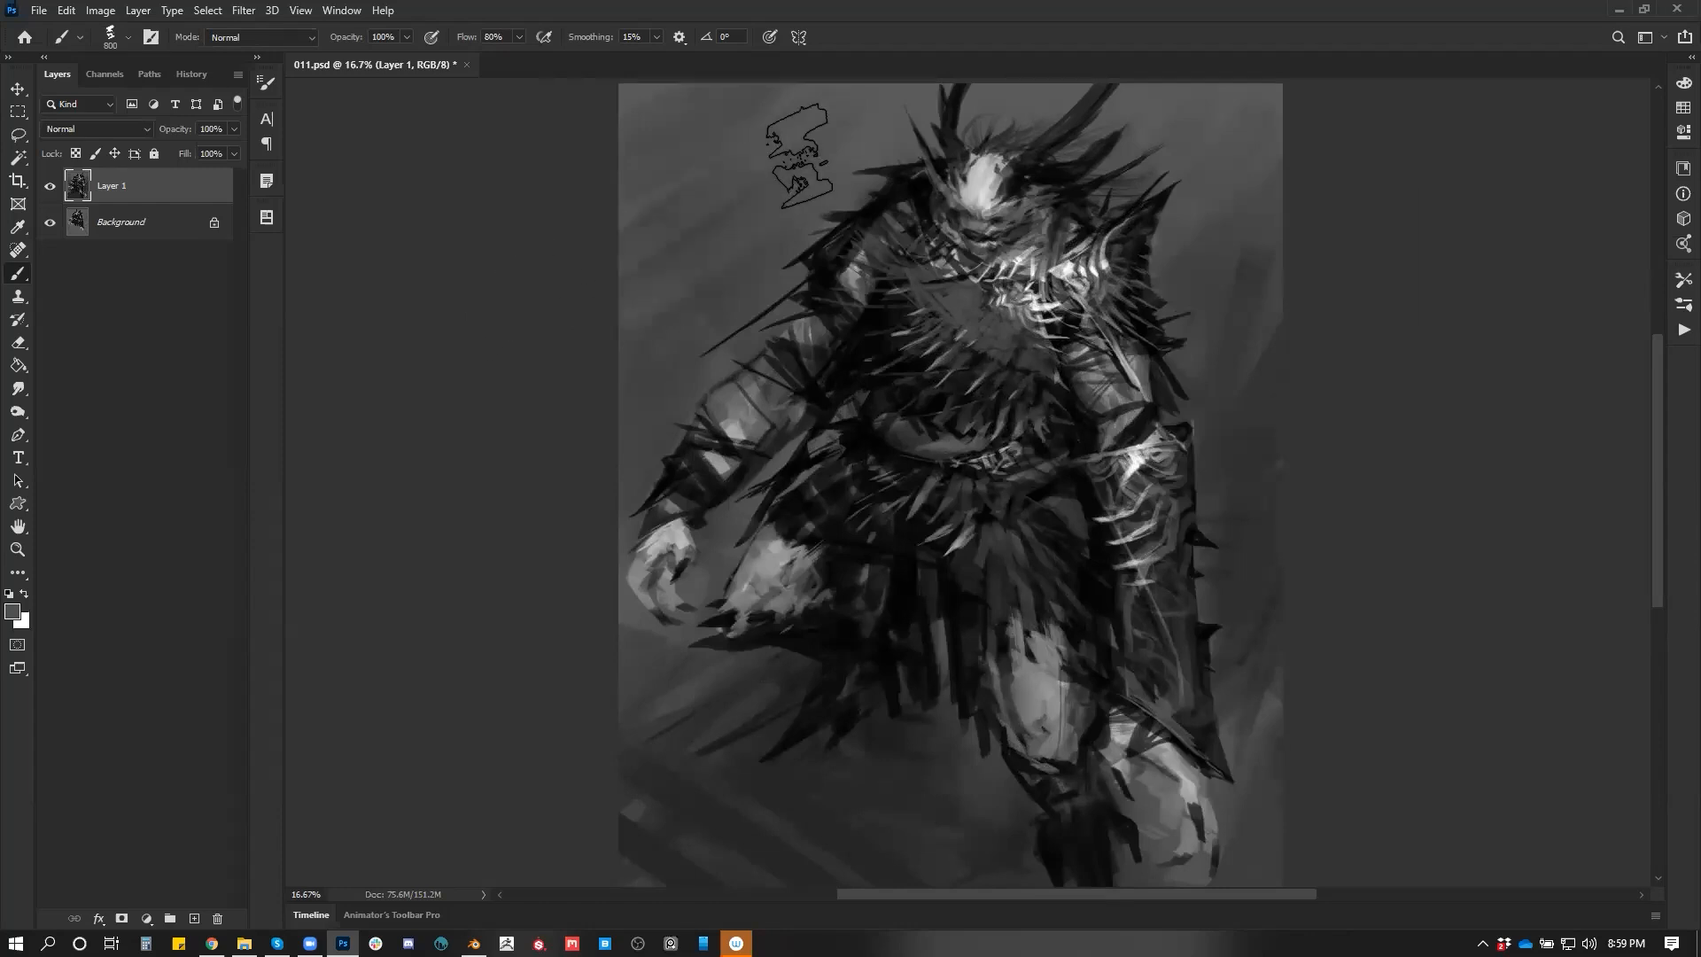
Switch to the thin 150 px Core brush and streak grey through the upper background, finishing at brush size 200
right_click(798, 443)
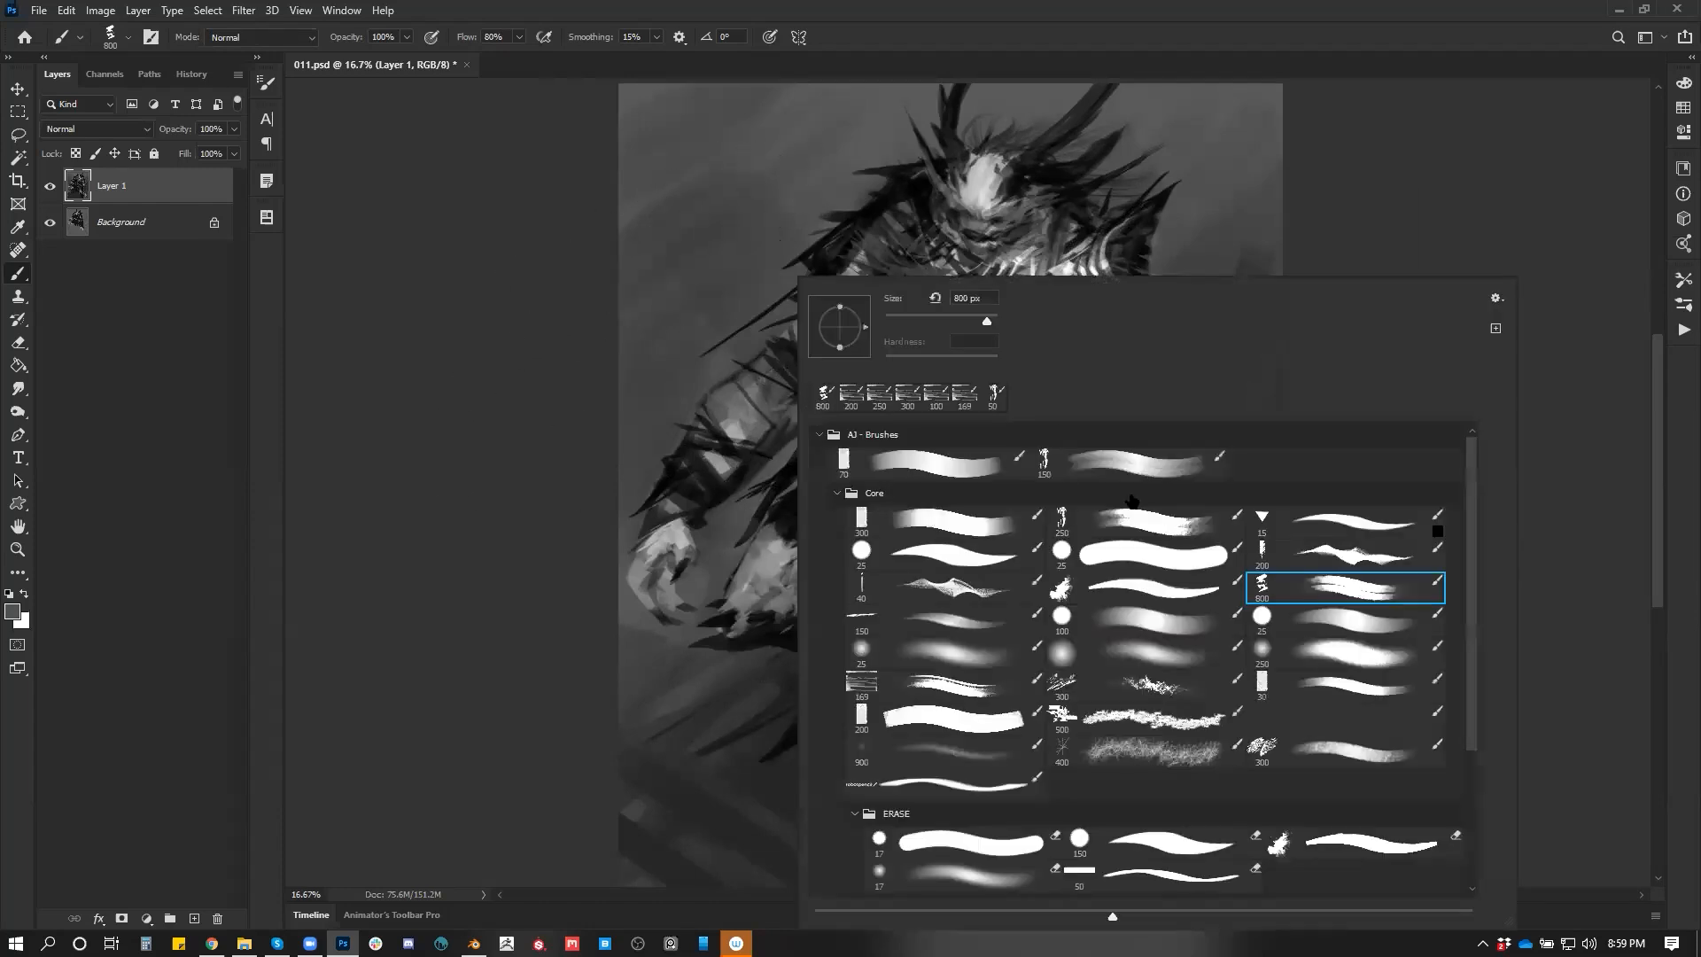
click(960, 656)
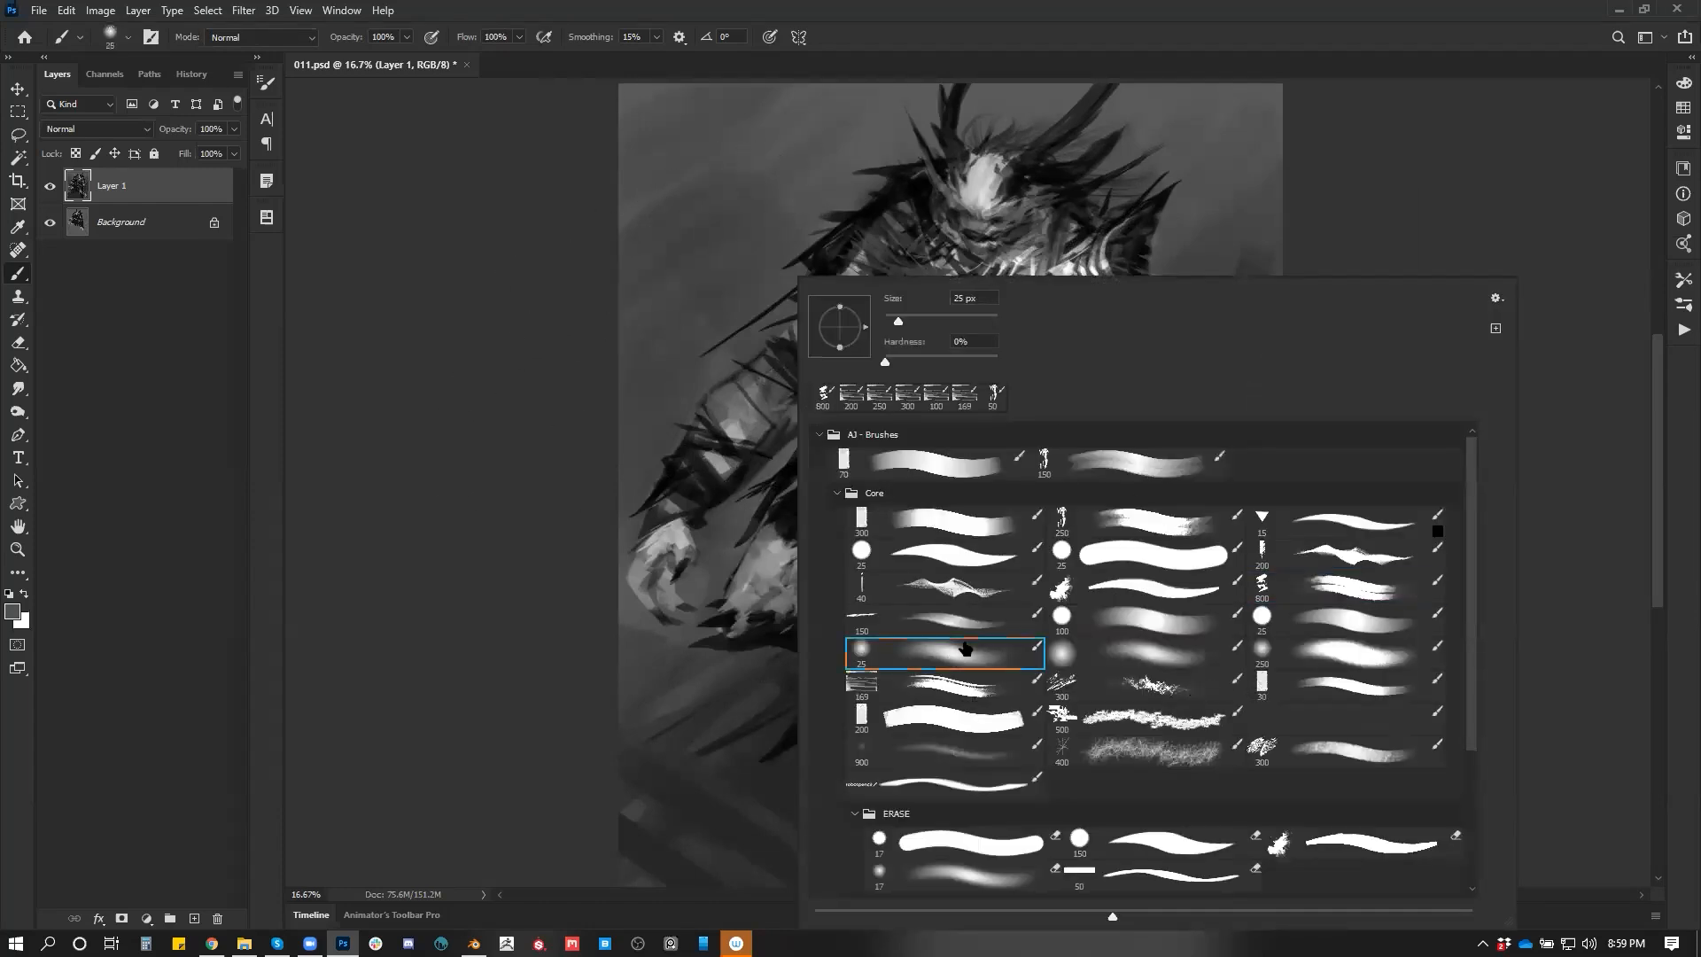
click(977, 619)
click(505, 501)
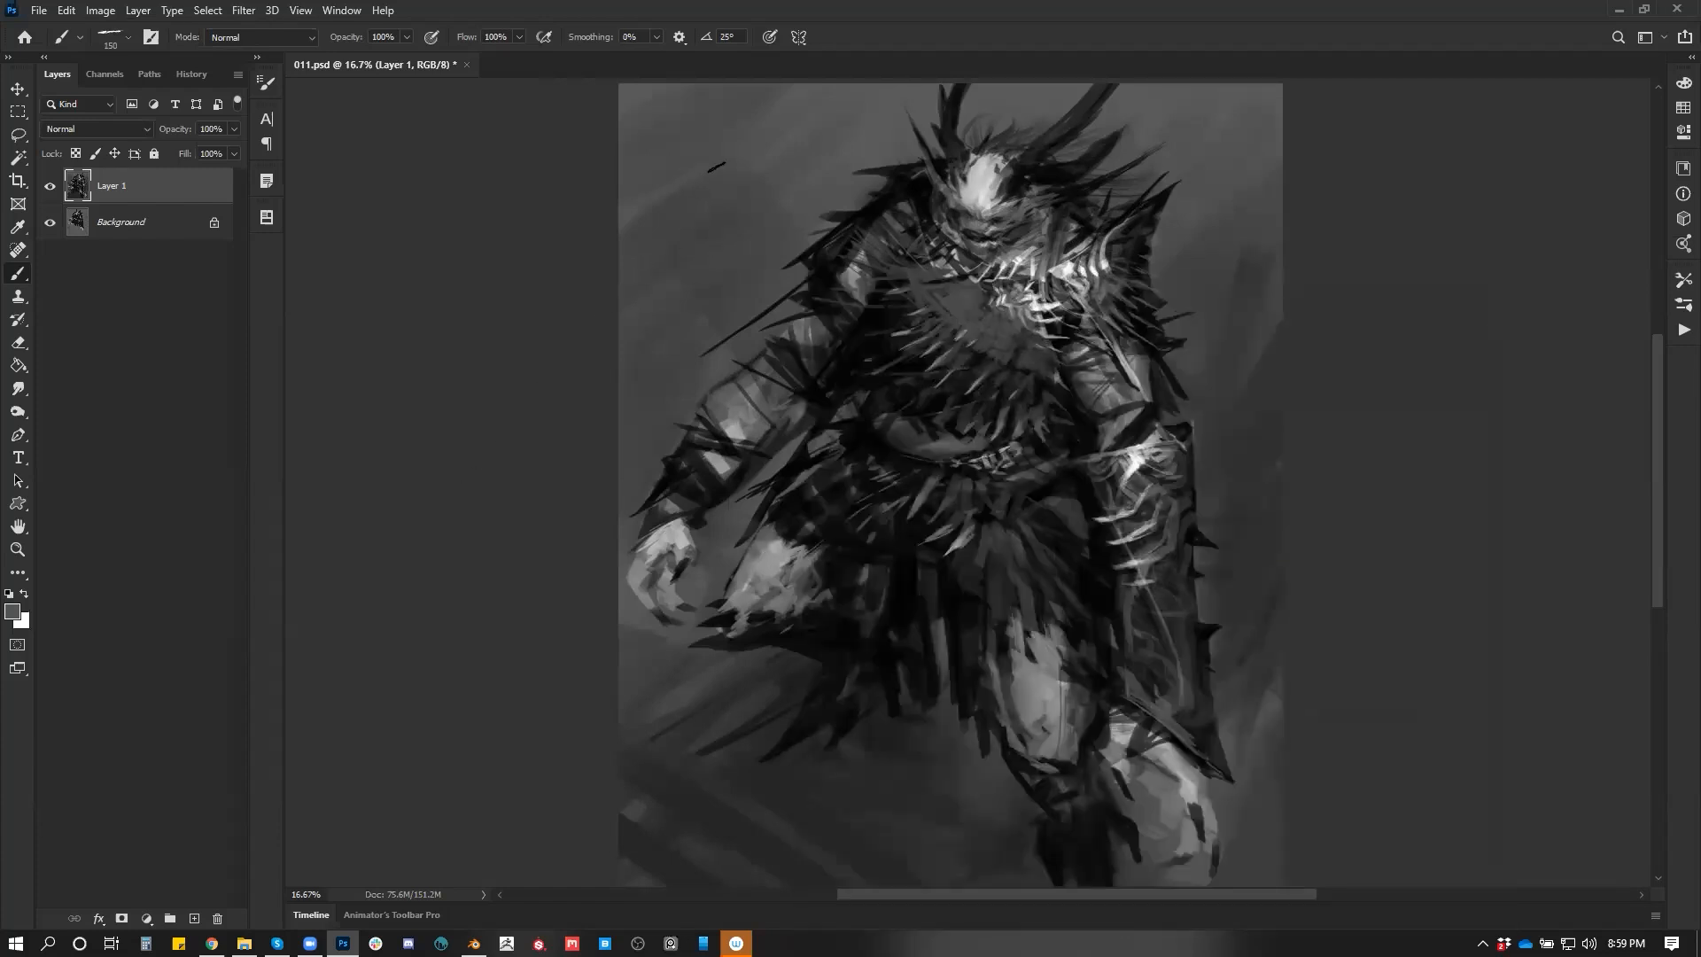
key(bracketright)
key(bracketright)
key(bracketright)
key(bracketright)
key(bracketright)
key(bracketright)
key(bracketright)
key(bracketright)
key(bracketright)
key(bracketleft)
key(bracketleft)
key(bracketleft)
key(bracketleft)
key(bracketleft)
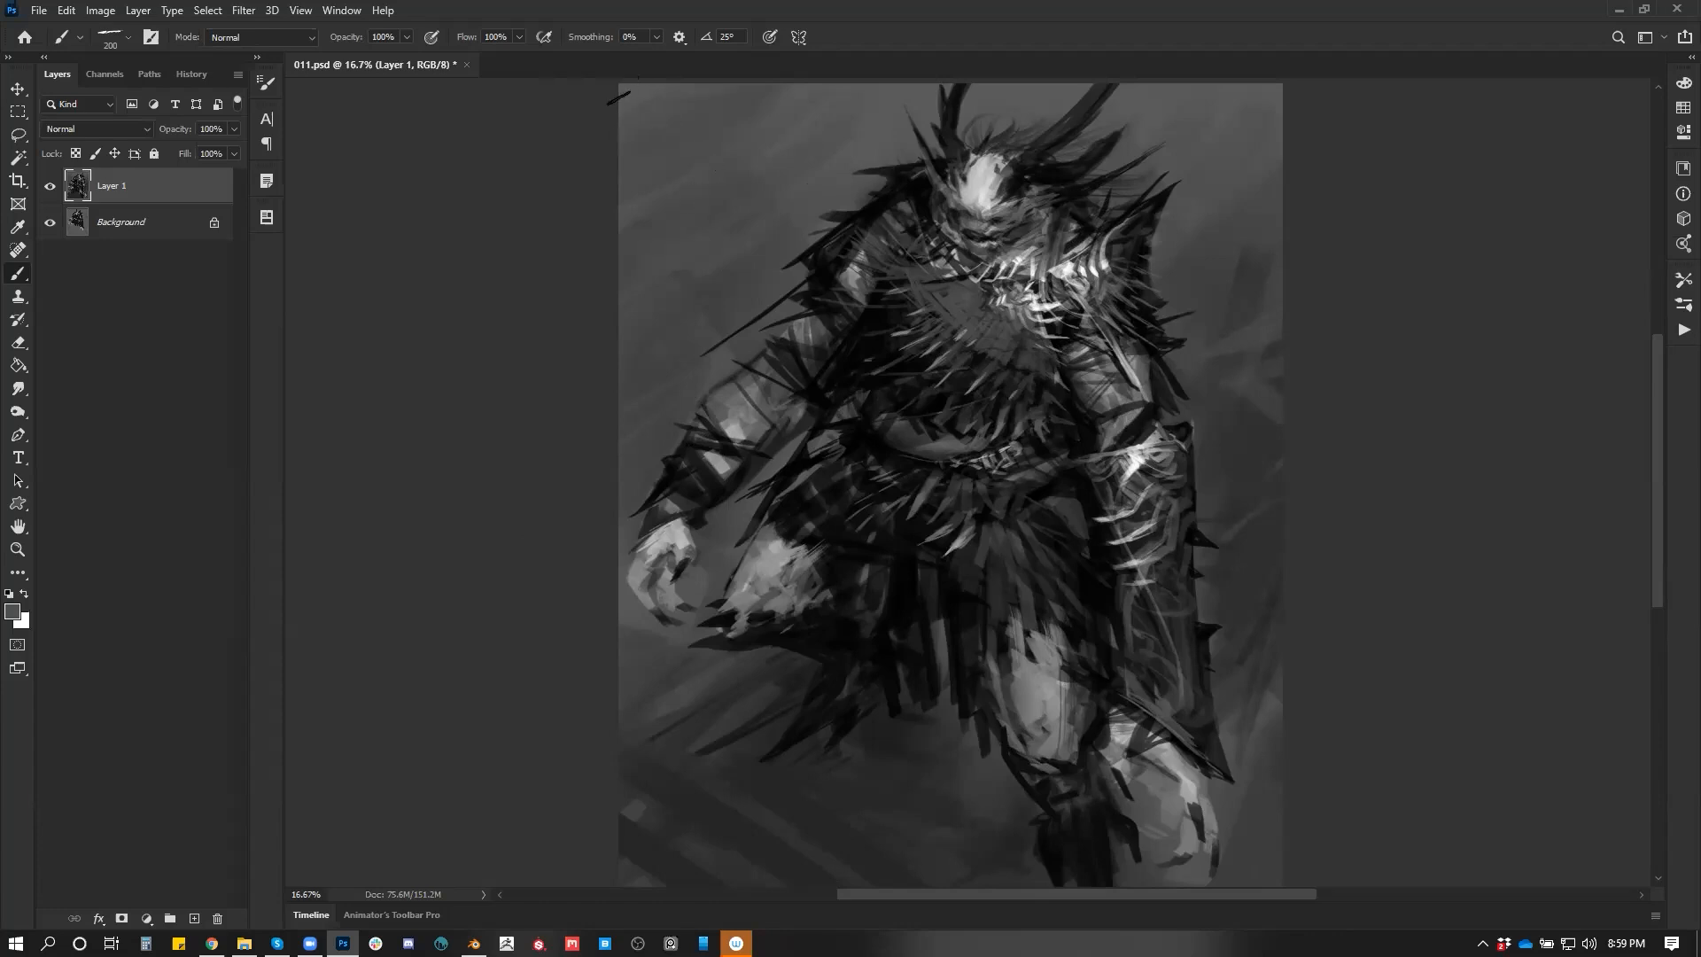
Streak grey behind the armoured forearm at brush size 300 and undo the last stroke
key(bracketright)
key(bracketright)
drag(1281, 431, 1208, 559)
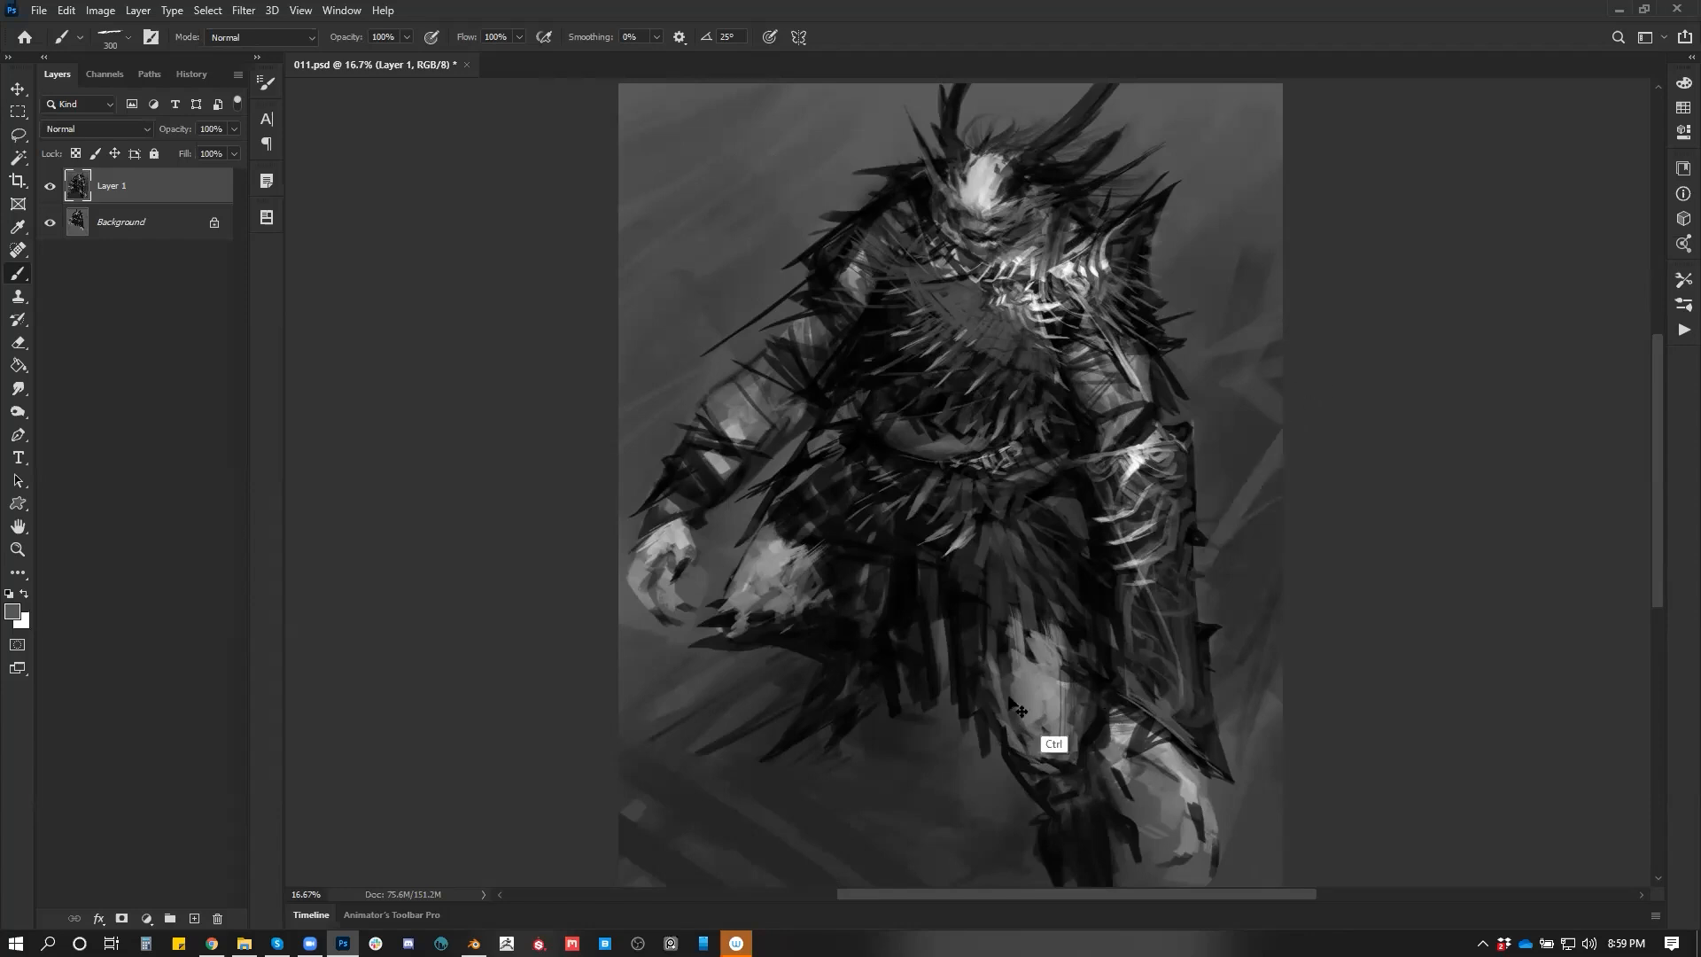
key(ctrl+z)
drag(1096, 716, 1160, 556)
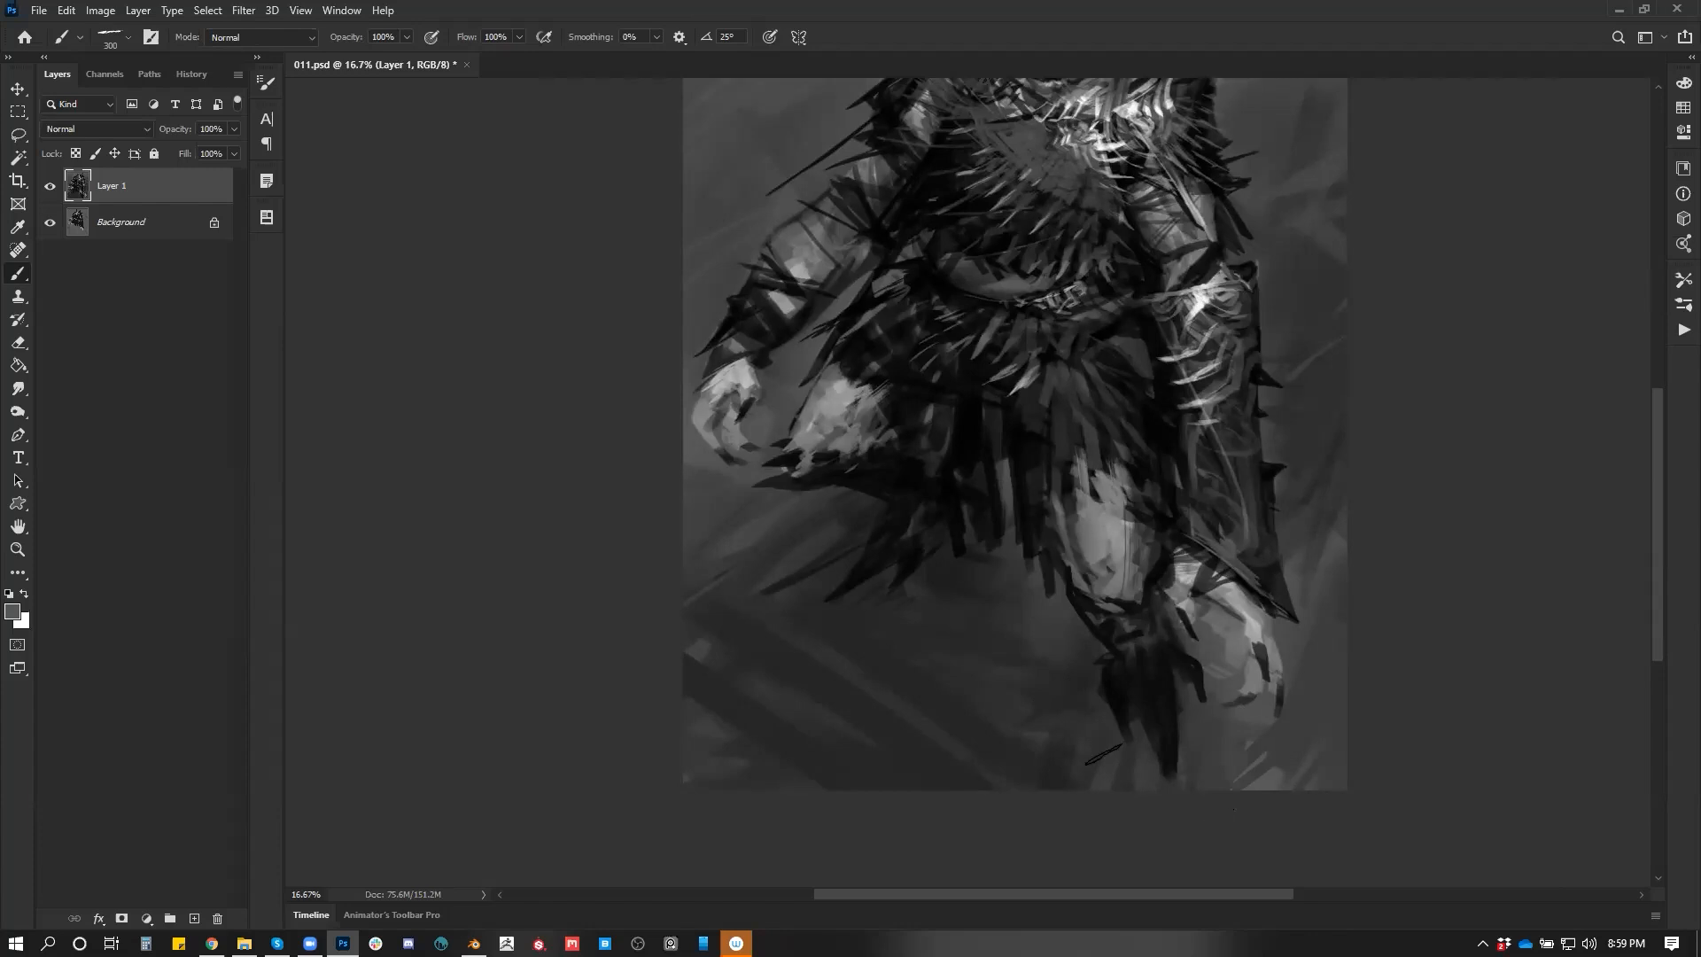
Sample a darker background grey and paint faint vertical bands behind the raised arm at brush size 300
scroll(970, 571, down, 1)
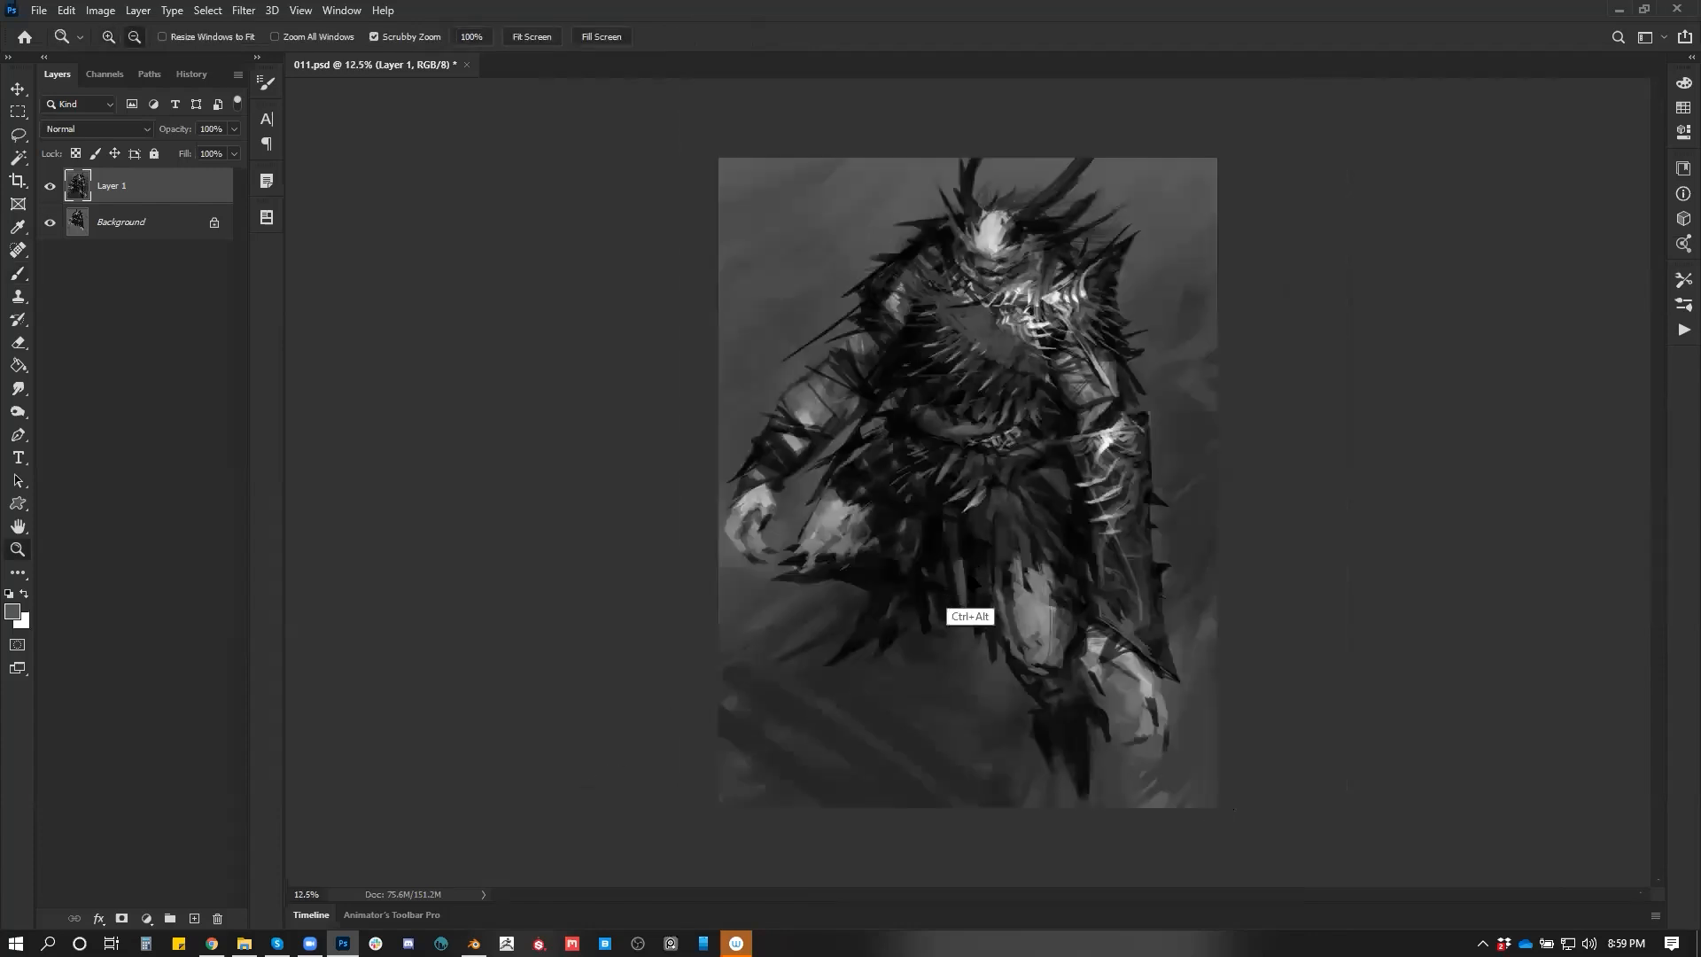
alt+click(1183, 344)
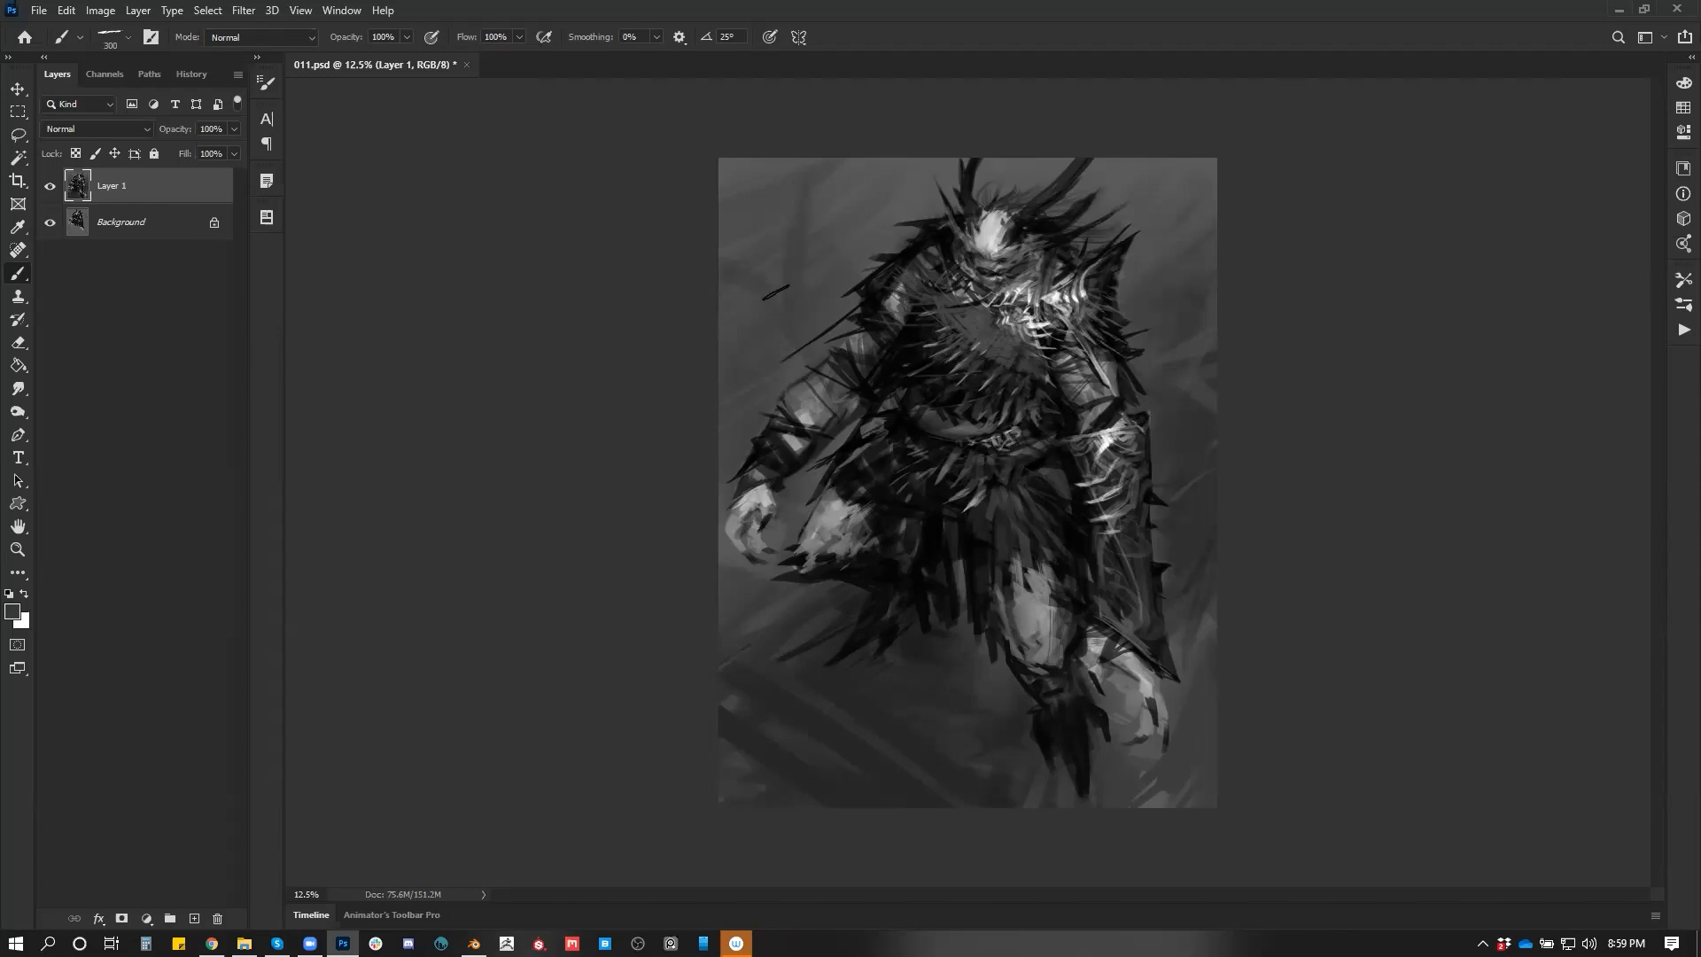
key(ctrl+alt+z)
mouse_move(747, 178)
mouse_down()
mouse_move(750, 321)
mouse_move(732, 362)
mouse_up()
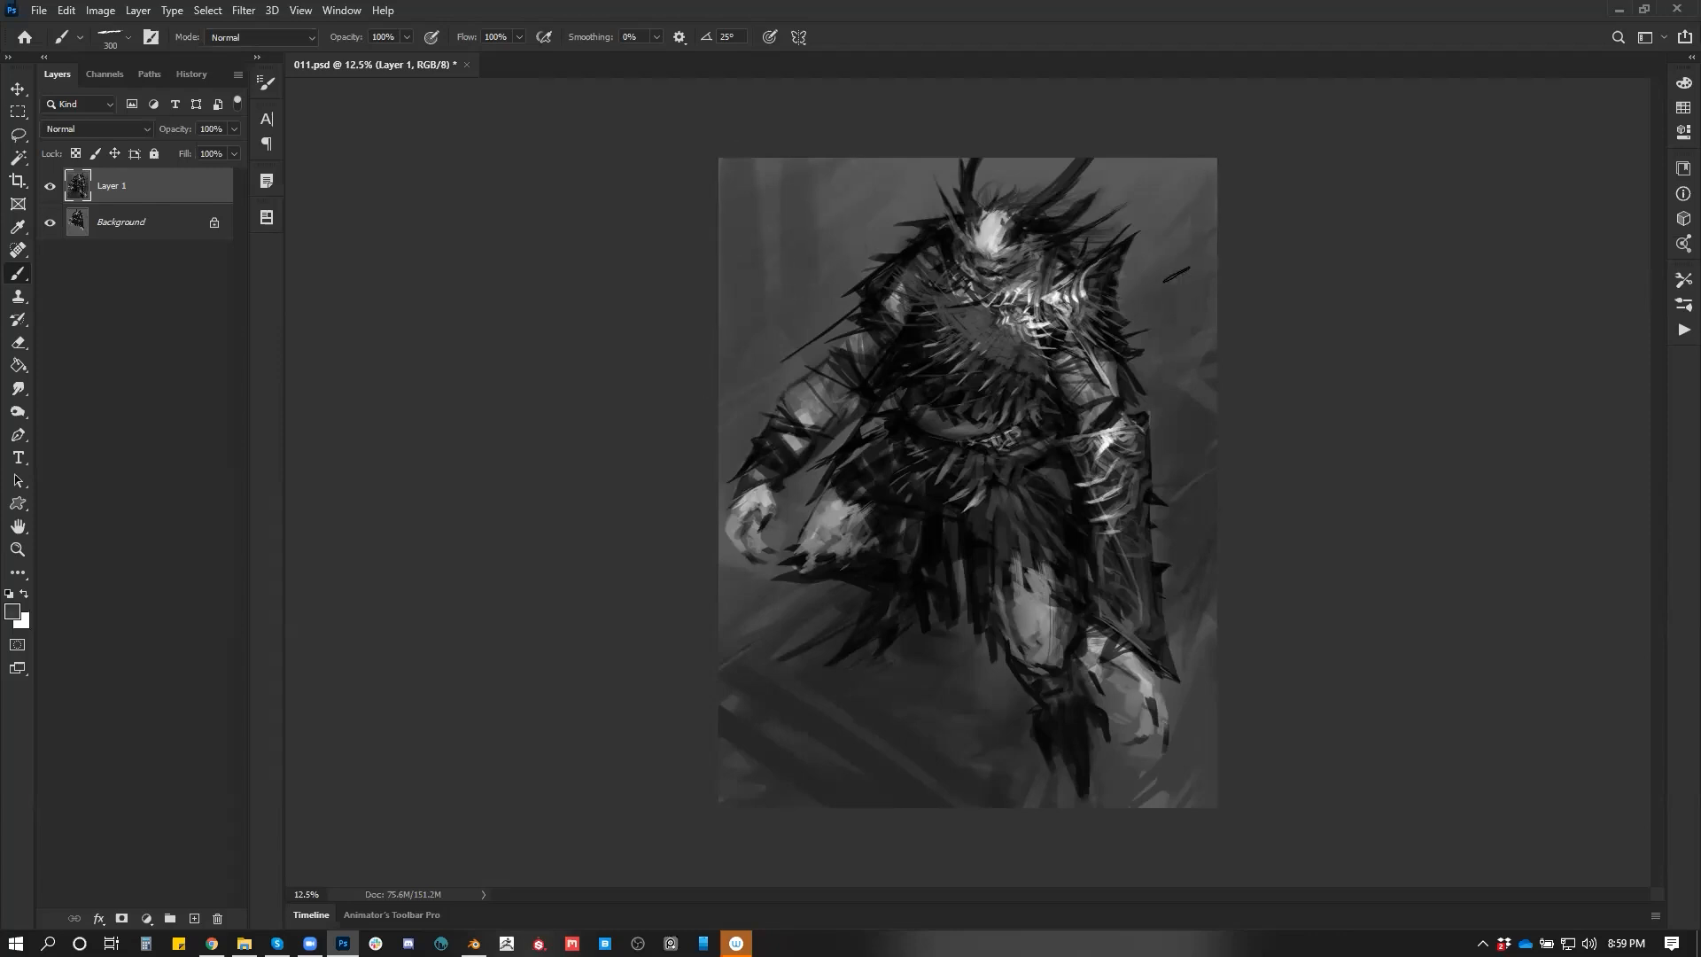
Break up the ground's diagonal bands with short grey strokes and darken the corner beside the foreground hand at brush size 250
key(alt)
drag(800, 684, 750, 664)
key(bracketleft)
key(bracketleft)
key(bracketleft)
key(bracketleft)
key(bracketleft)
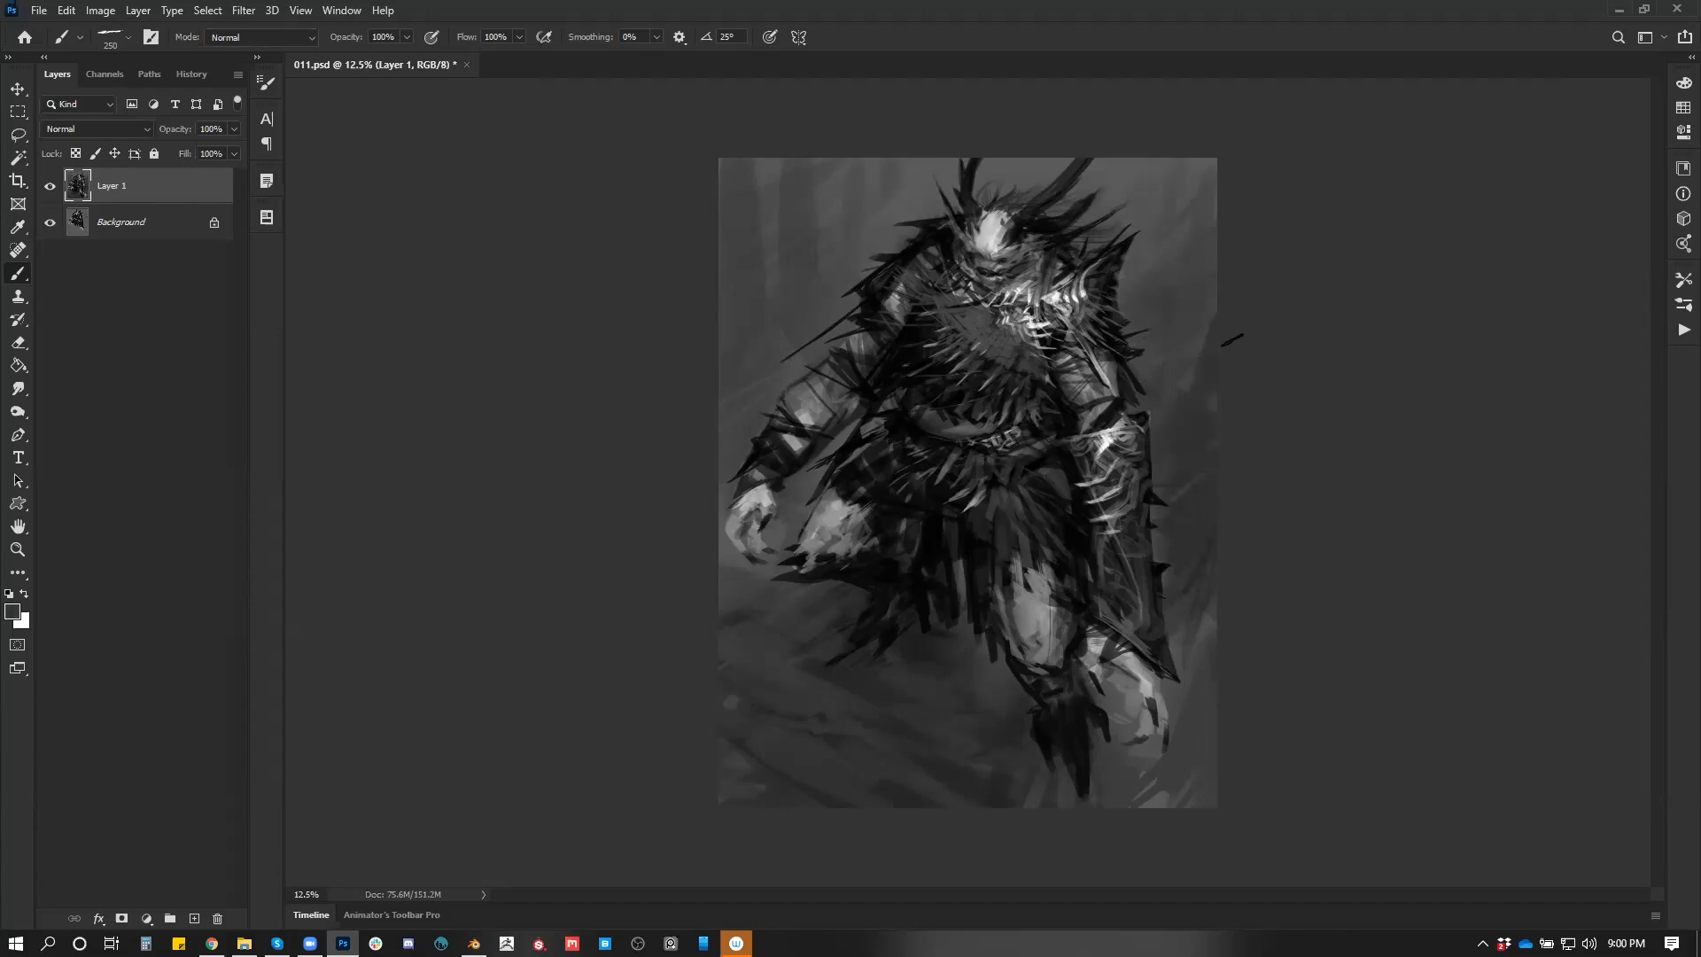
mouse_move(1201, 745)
mouse_down()
mouse_move(1152, 804)
mouse_move(1187, 802)
mouse_up()
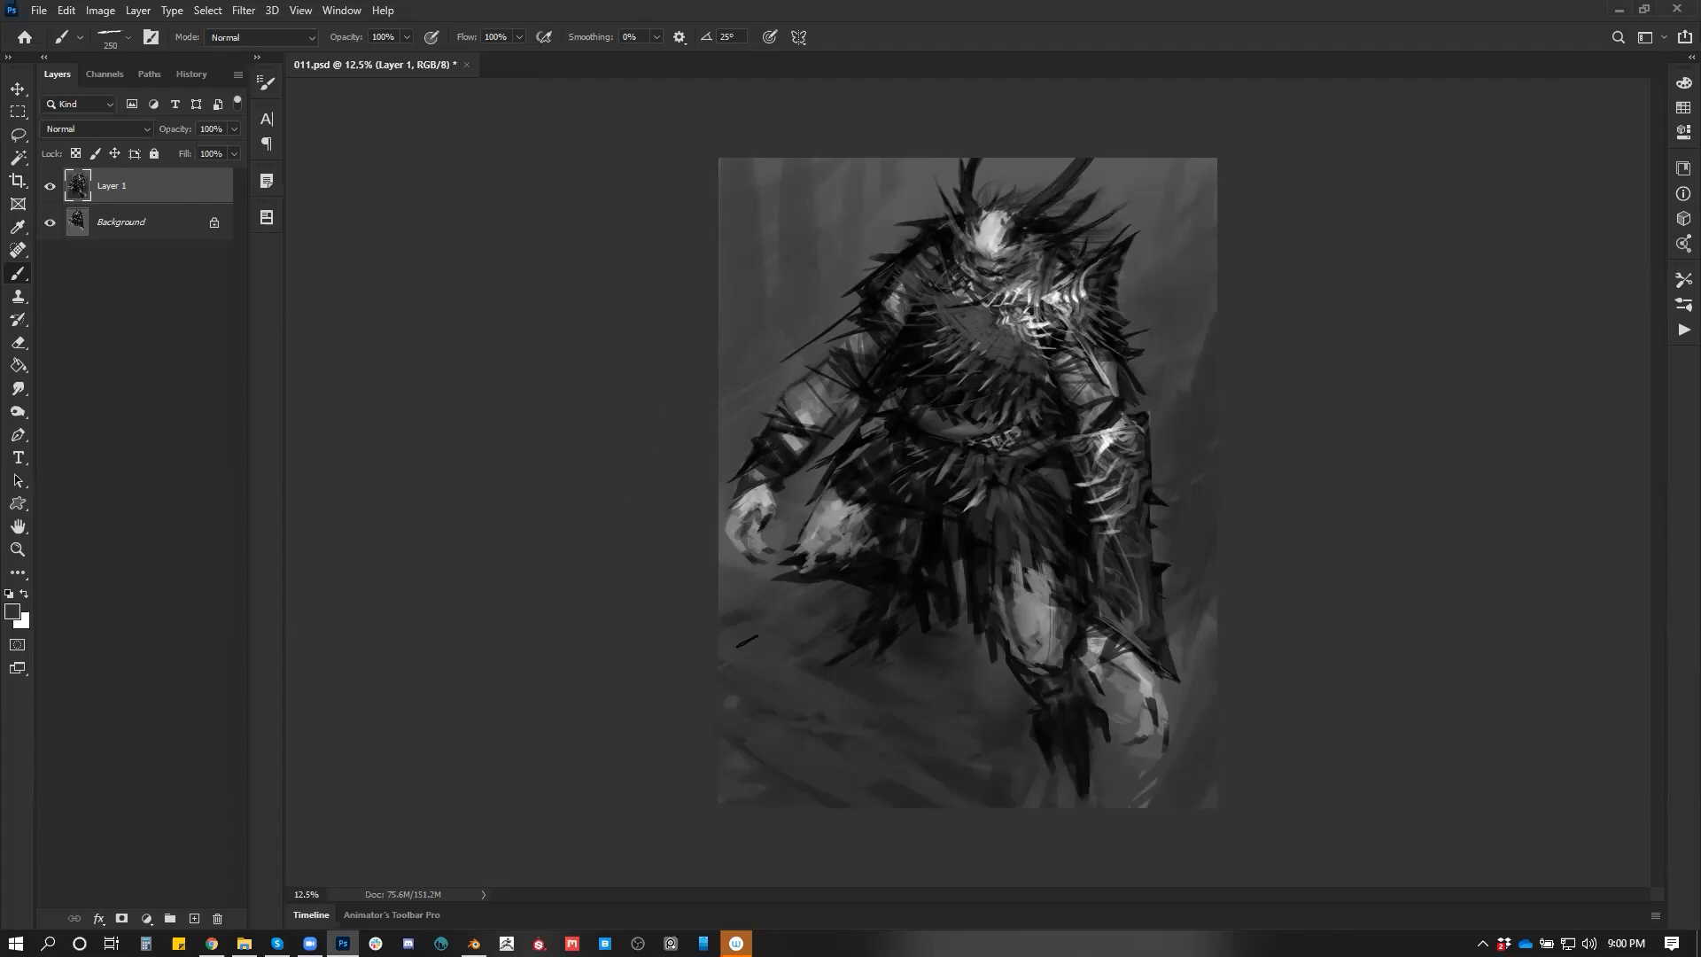
Paint dark vertical trunk-like strokes along the canvas edge beside the raised hand, from the ground to the upper background
drag(713, 629, 733, 802)
drag(722, 722, 726, 806)
drag(720, 601, 744, 801)
drag(724, 160, 726, 353)
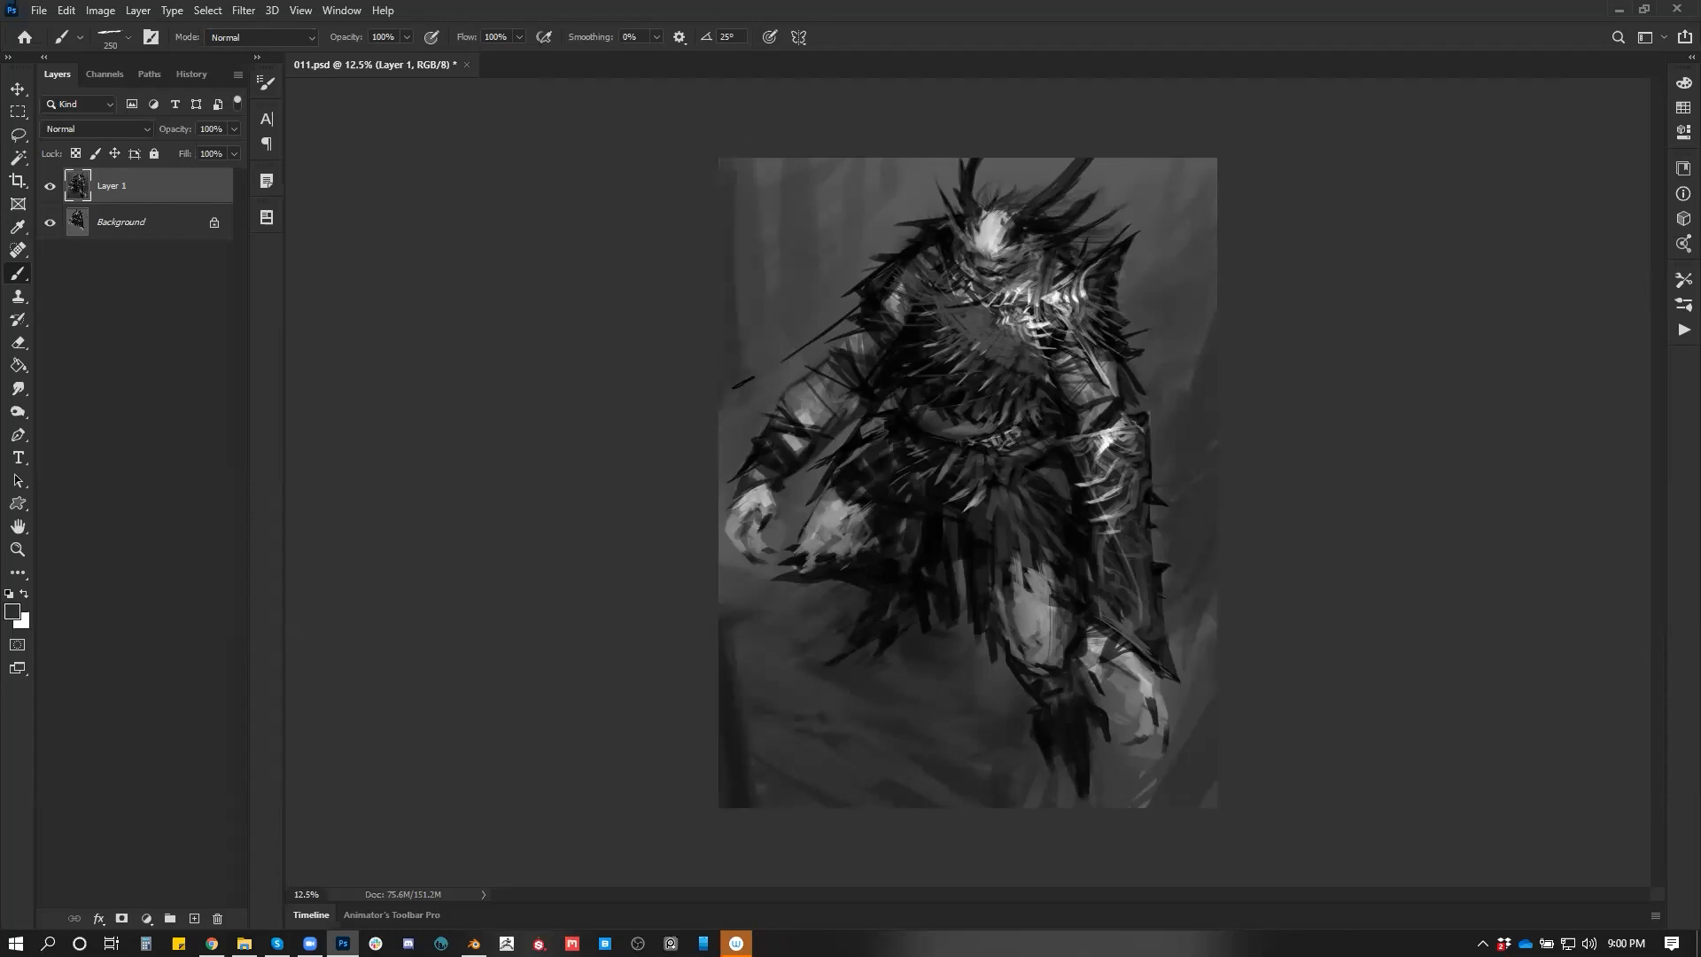
drag(759, 268, 784, 105)
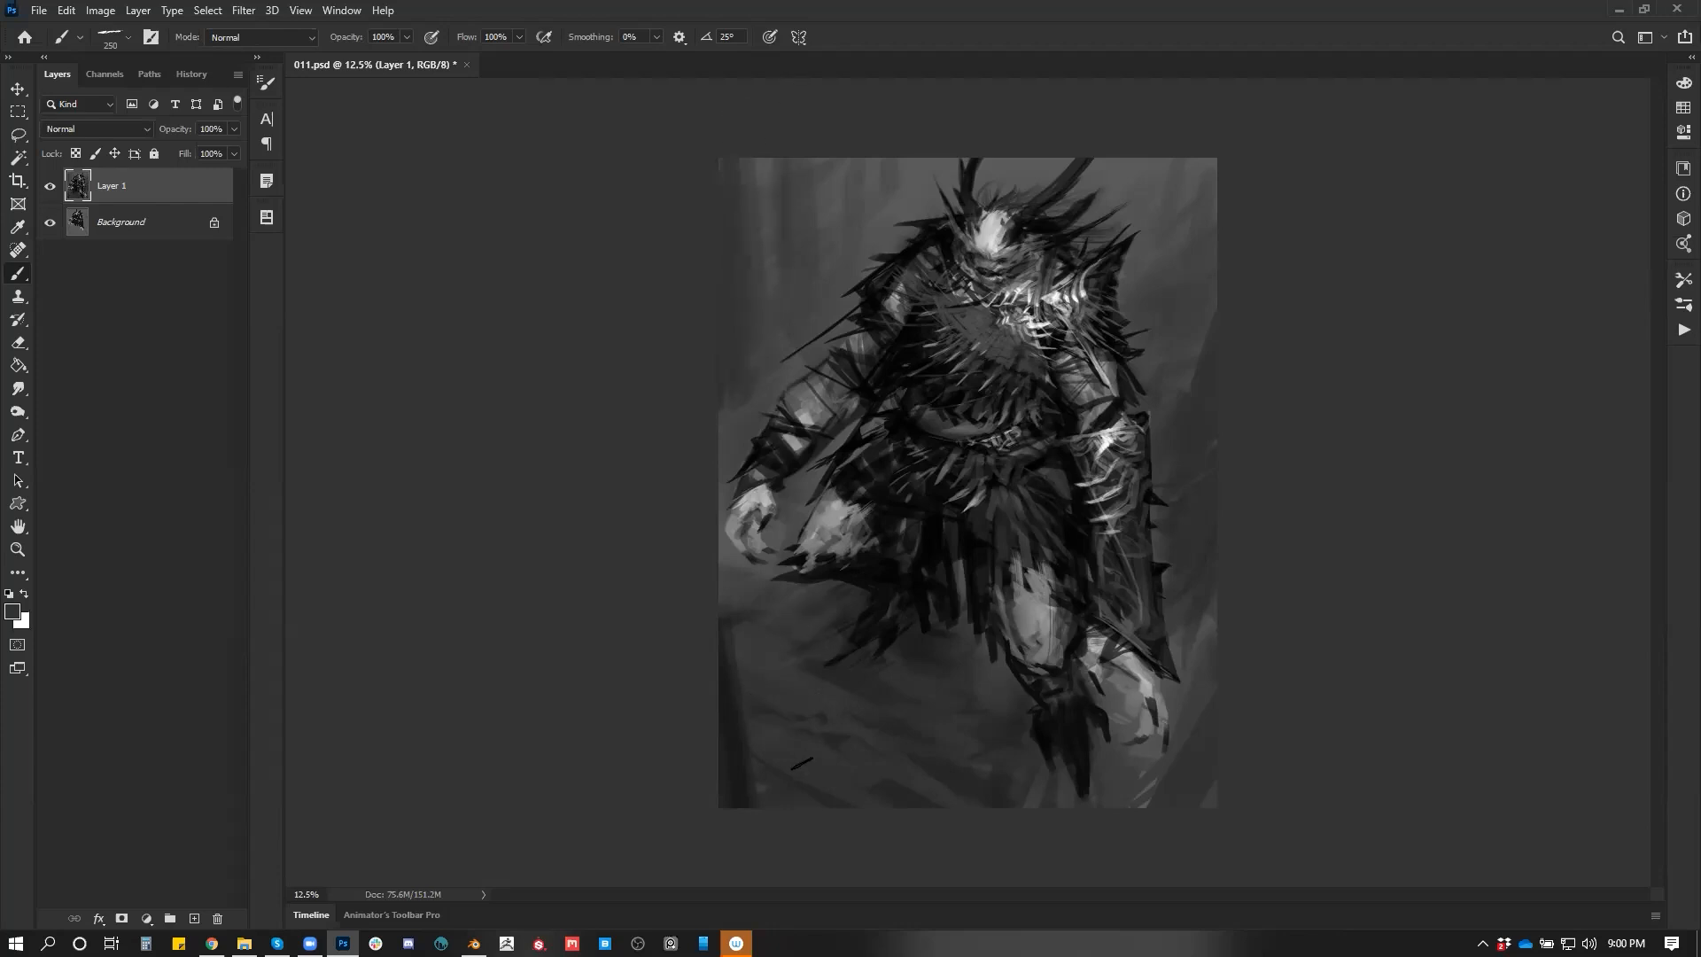
Mirror the canvas and block a black slanted shape into the lower corner beside the foreground hand
key(ctrl+shift+h)
key(d)
drag(713, 721, 753, 805)
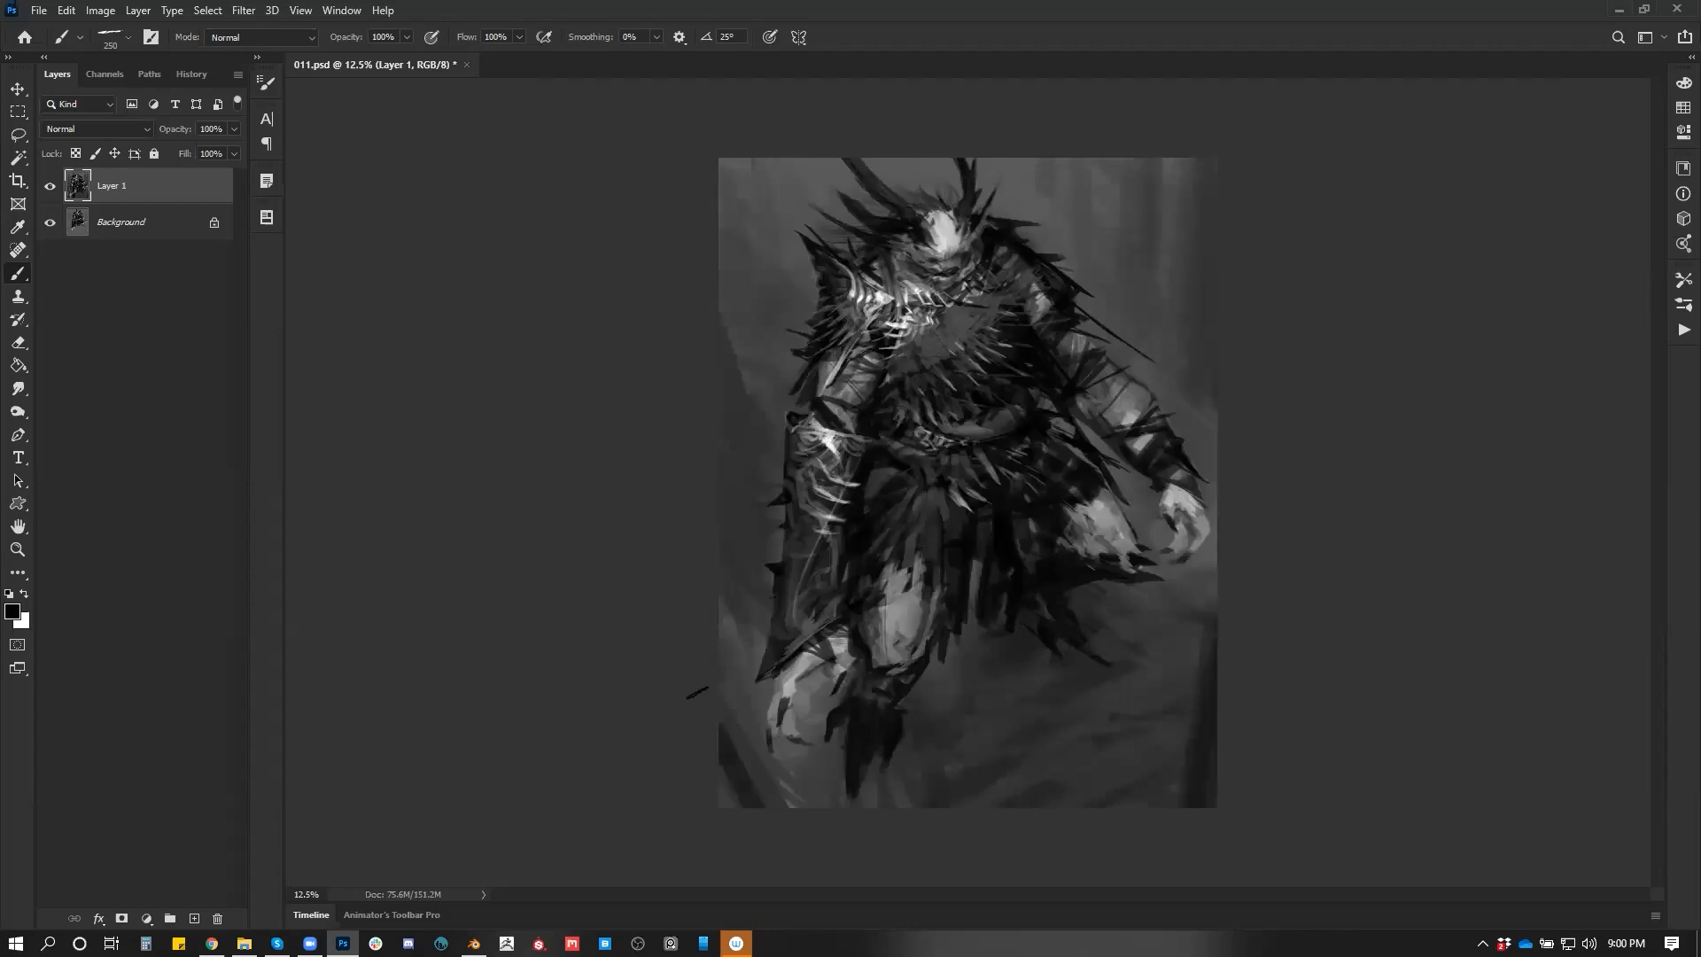
Sample the leg's black and extend the lower leg down to the canvas edge at brush size 100
alt+click(820, 771)
alt+click(850, 769)
key([)
drag(846, 788, 852, 745)
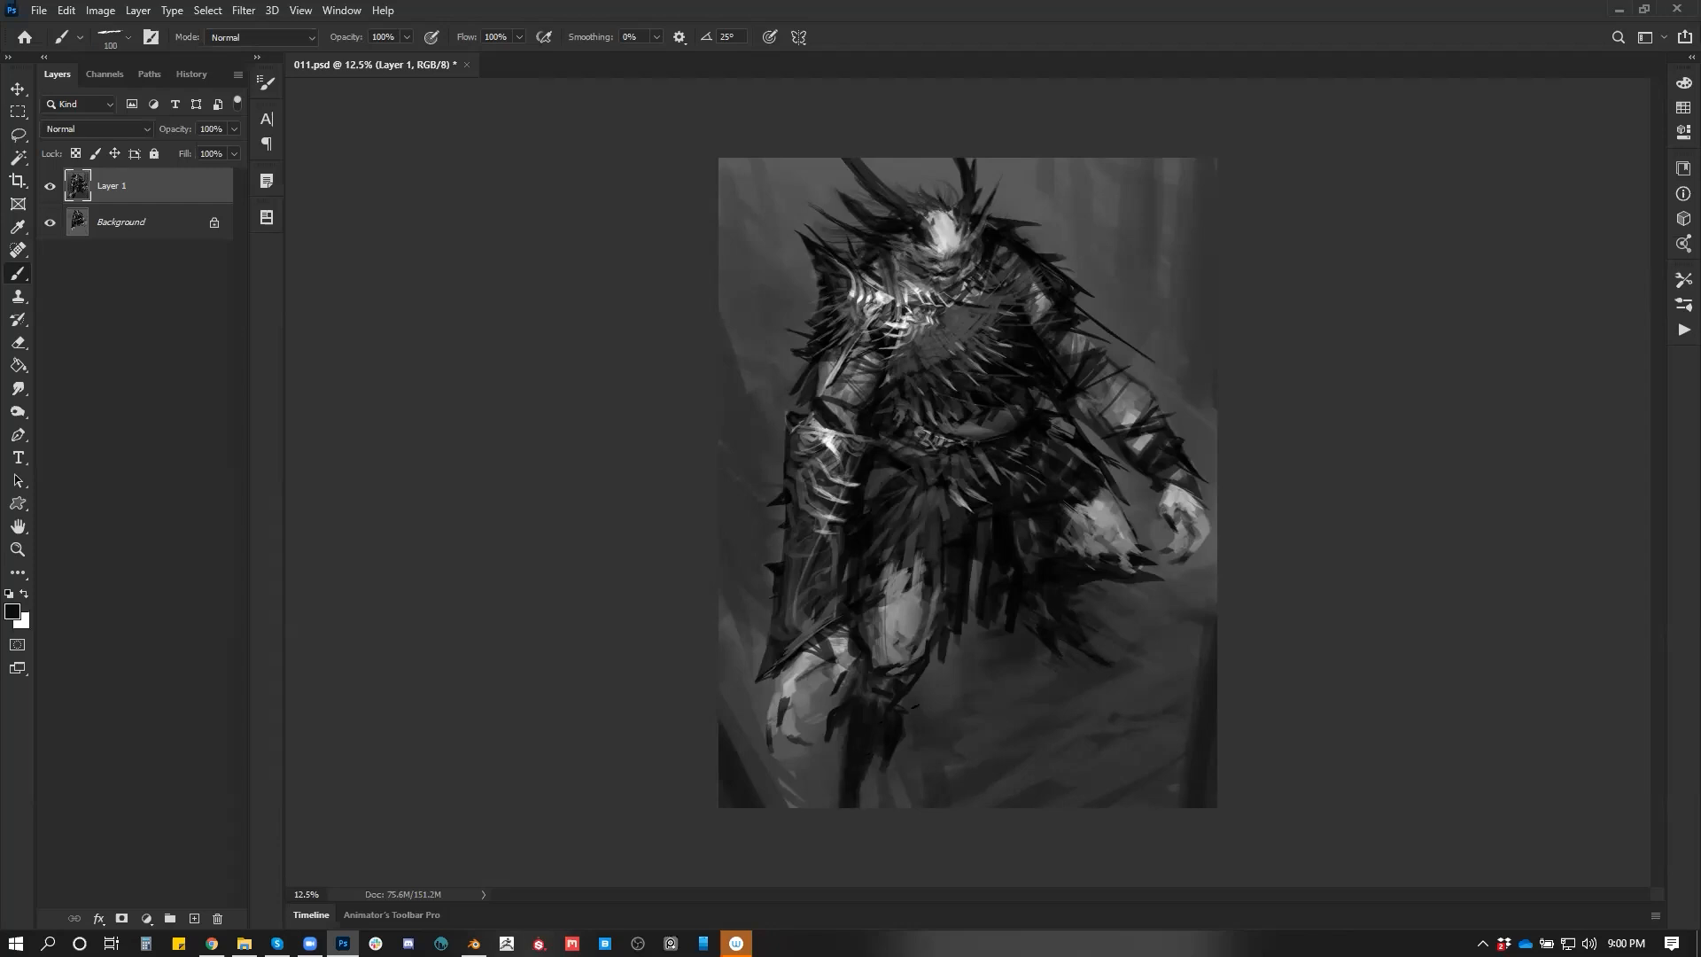
Darken the skirt above the bare knee with black, reduce the brush size to 60 and mirror the canvas
alt+click(914, 600)
key(d)
mouse_move(903, 473)
mouse_down()
mouse_move(873, 476)
mouse_move(904, 510)
mouse_up()
key([)
key([)
key([)
key([)
key([)
key(ctrl+h)
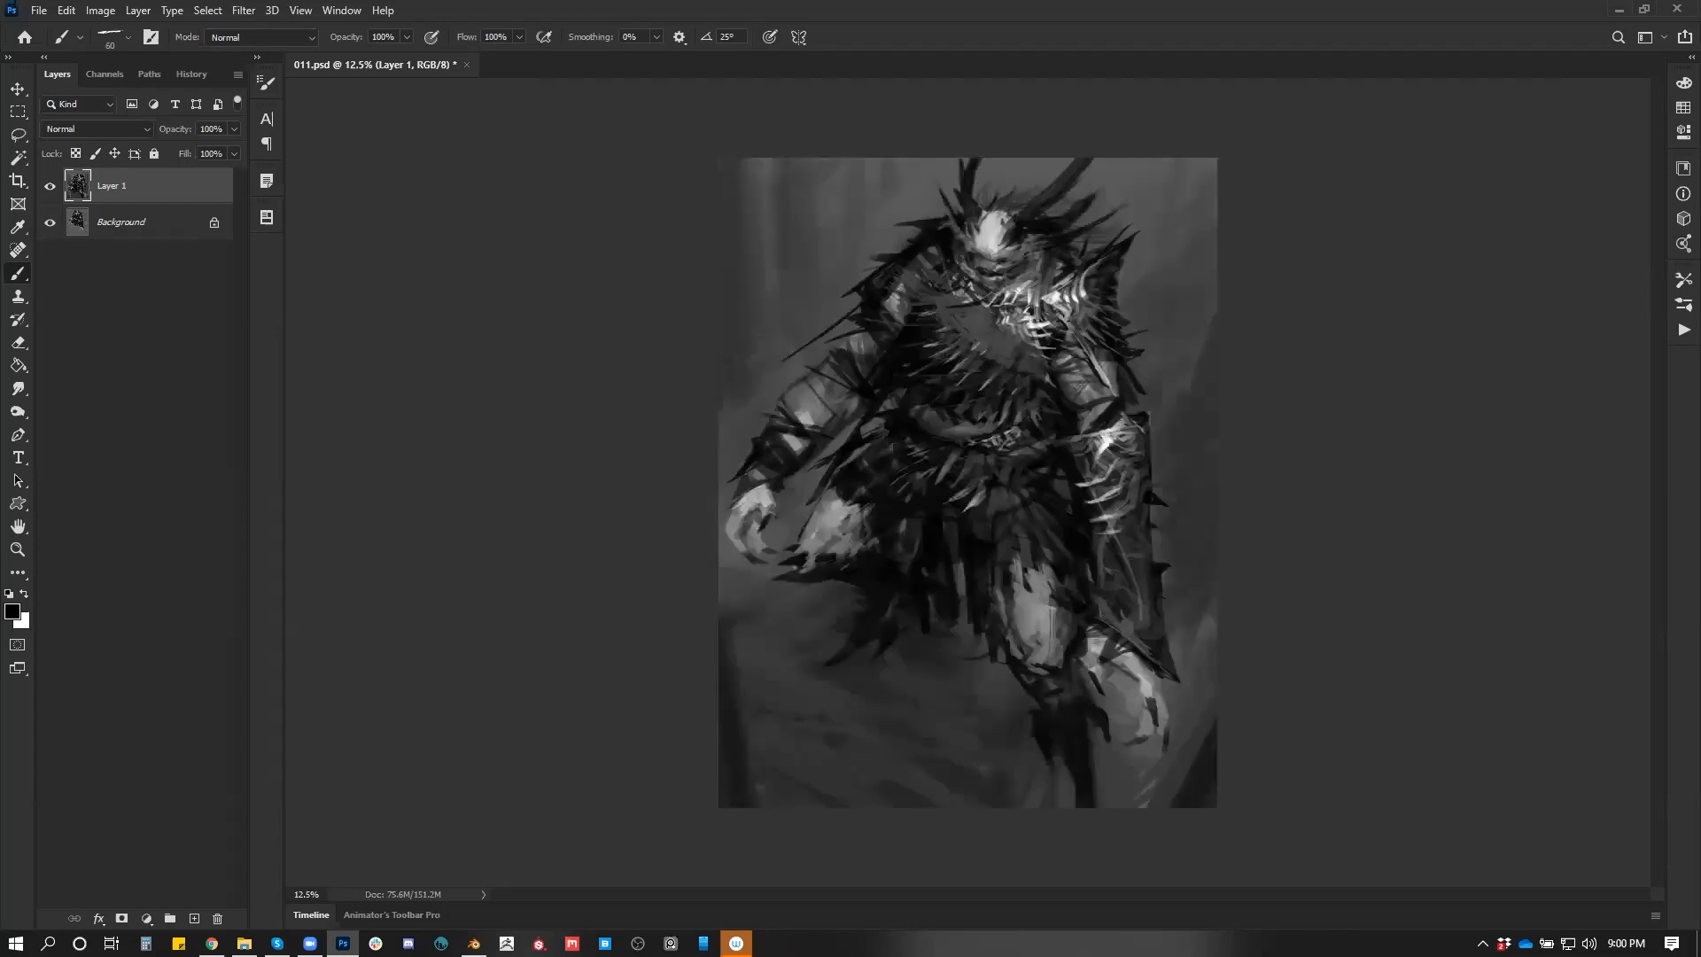
Duplicate the painted layer and free-transform the copy to stretch the figure slightly toward the foreground hand's side
key(z)
click(1125, 409)
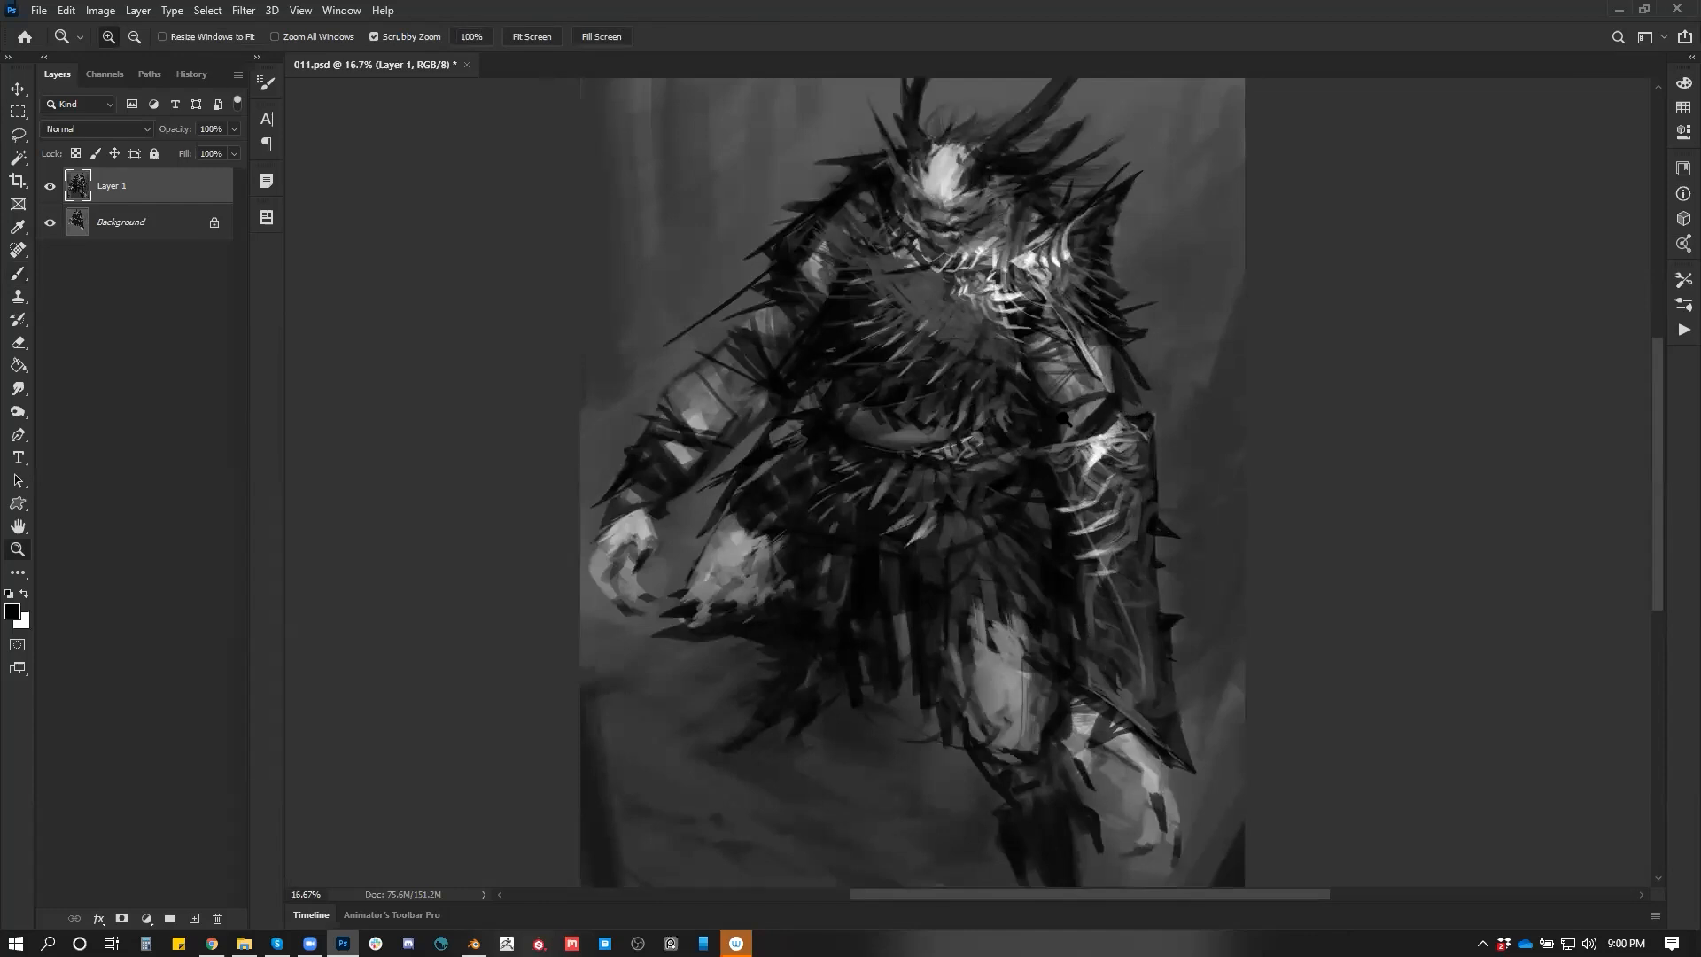
key(ctrl+minus)
key(ctrl+minus)
key(ctrl+j)
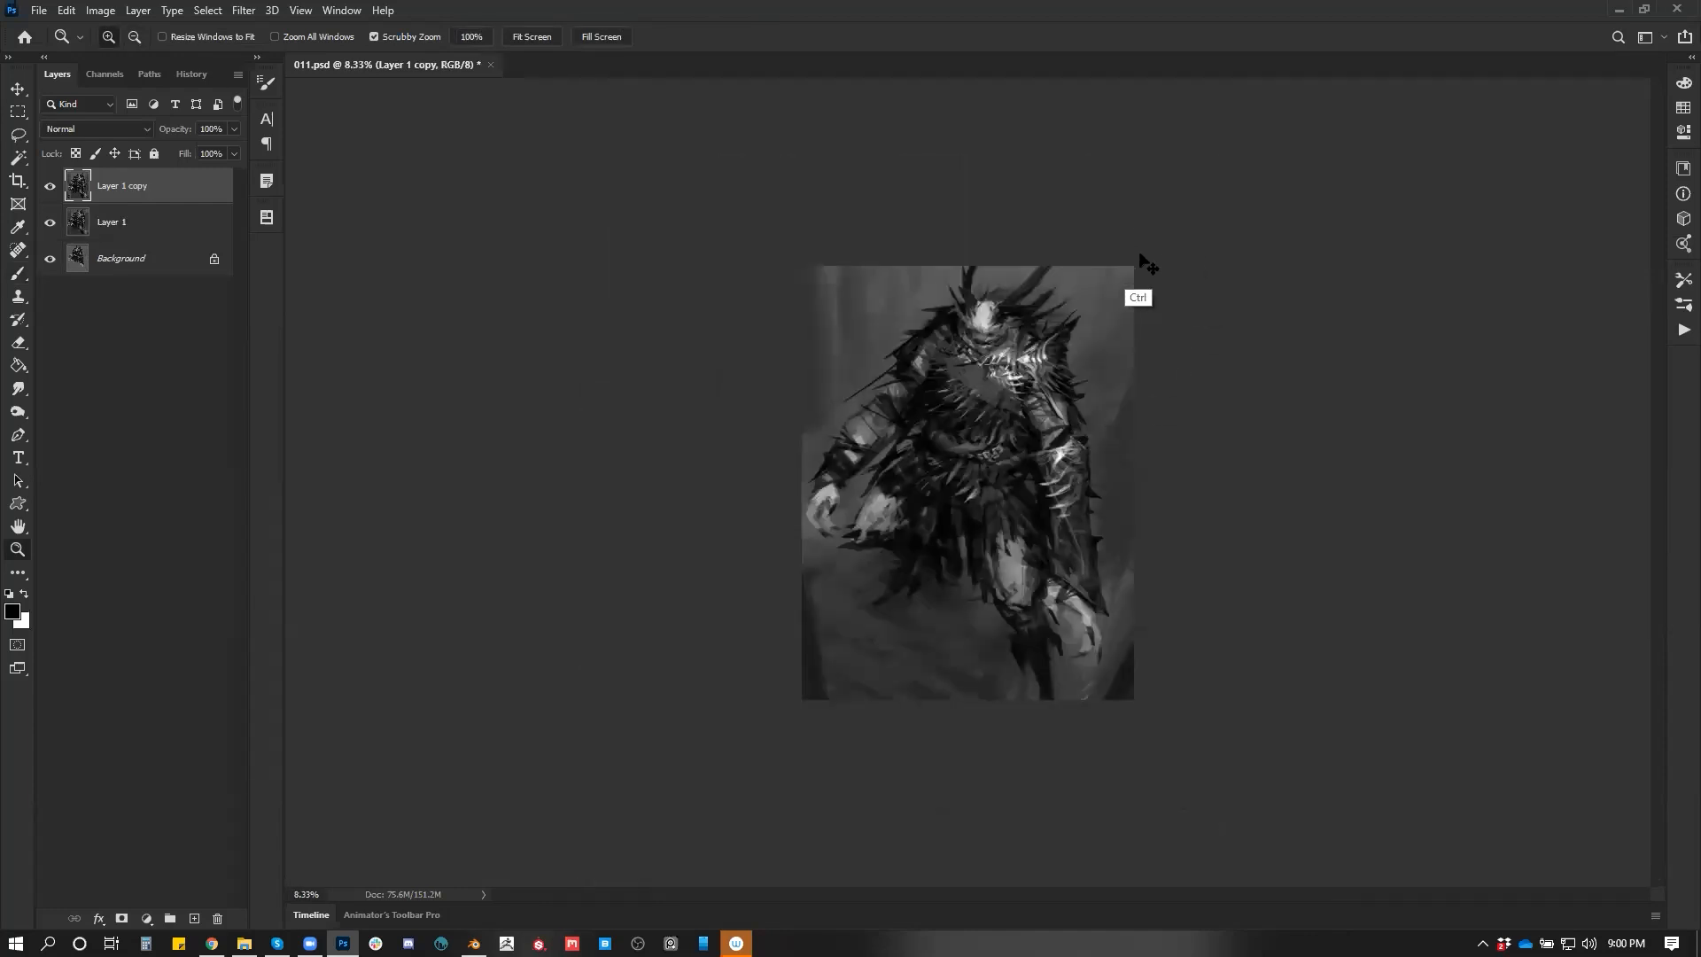
key(ctrl+t)
drag(1196, 212, 1181, 203)
drag(1119, 257, 1123, 255)
drag(1050, 365, 1061, 363)
key(Escape)
Try covering the dark corner shape below the foreground hand with sampled background grey, and undo those strokes
key(z)
click(1028, 462)
key(b)
alt+click(1183, 793)
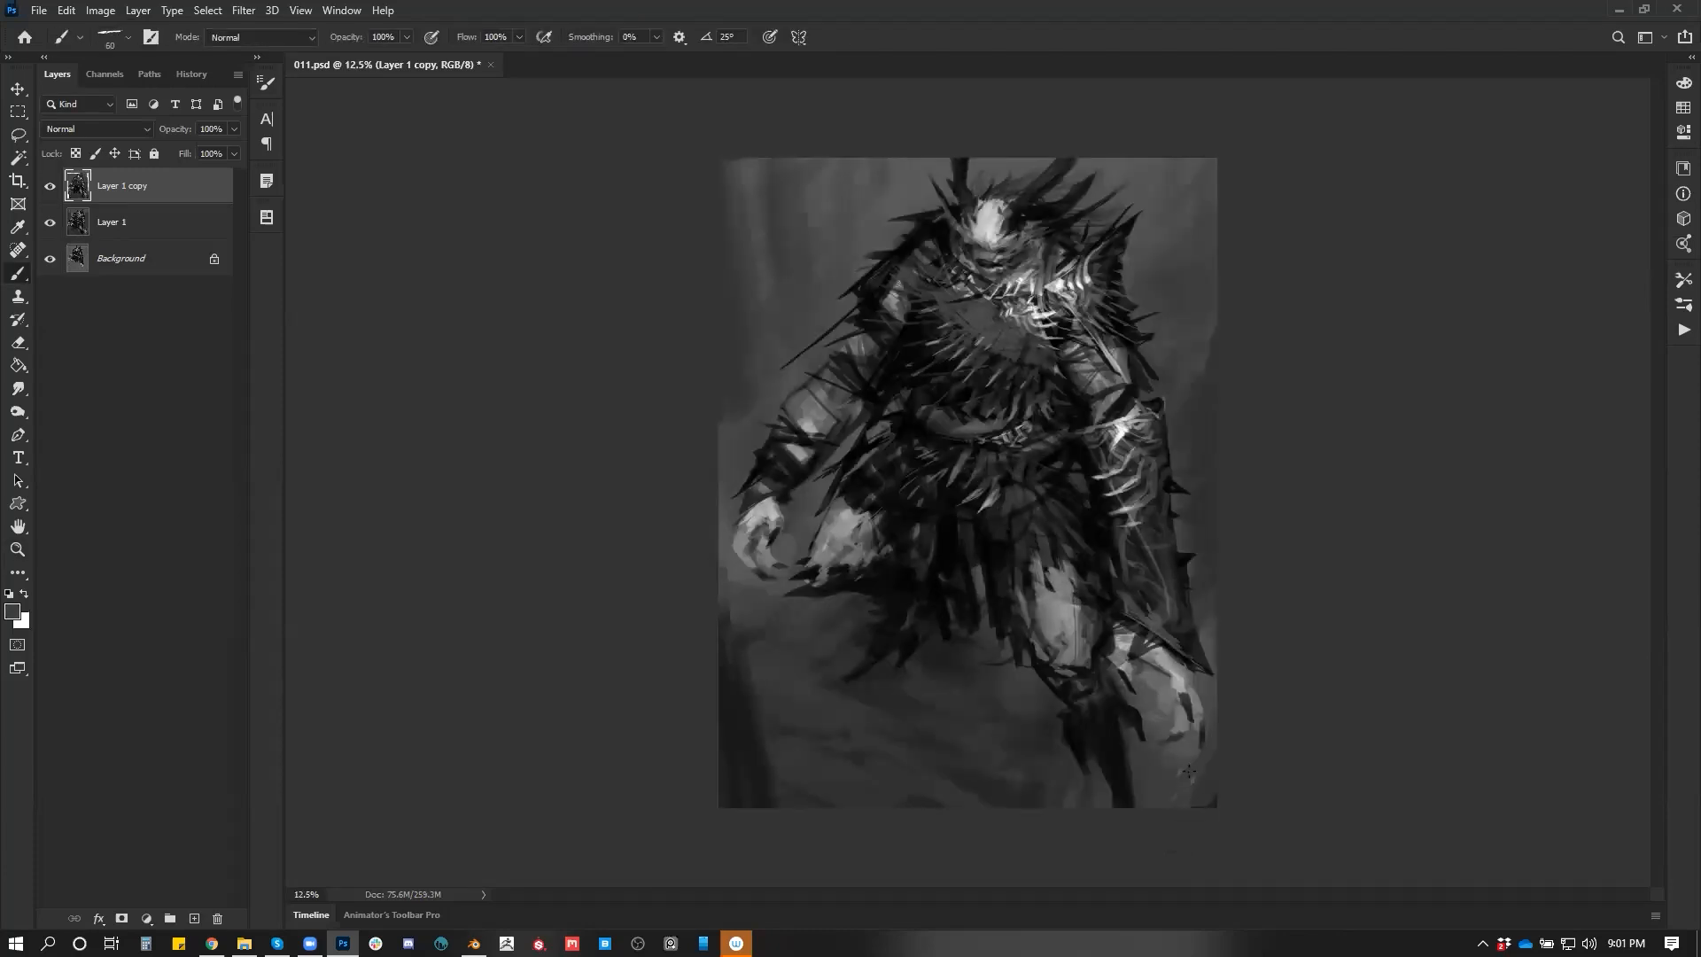
key(ctrl+z)
key(ctrl+z)
key(ctrl+z)
key(ctrl+z)
key(ctrl+z)
Reshape the dark trunk below the raised hand with sampled background grey and dark strokes at brush size 200
alt+click(744, 624)
drag(741, 563, 728, 532)
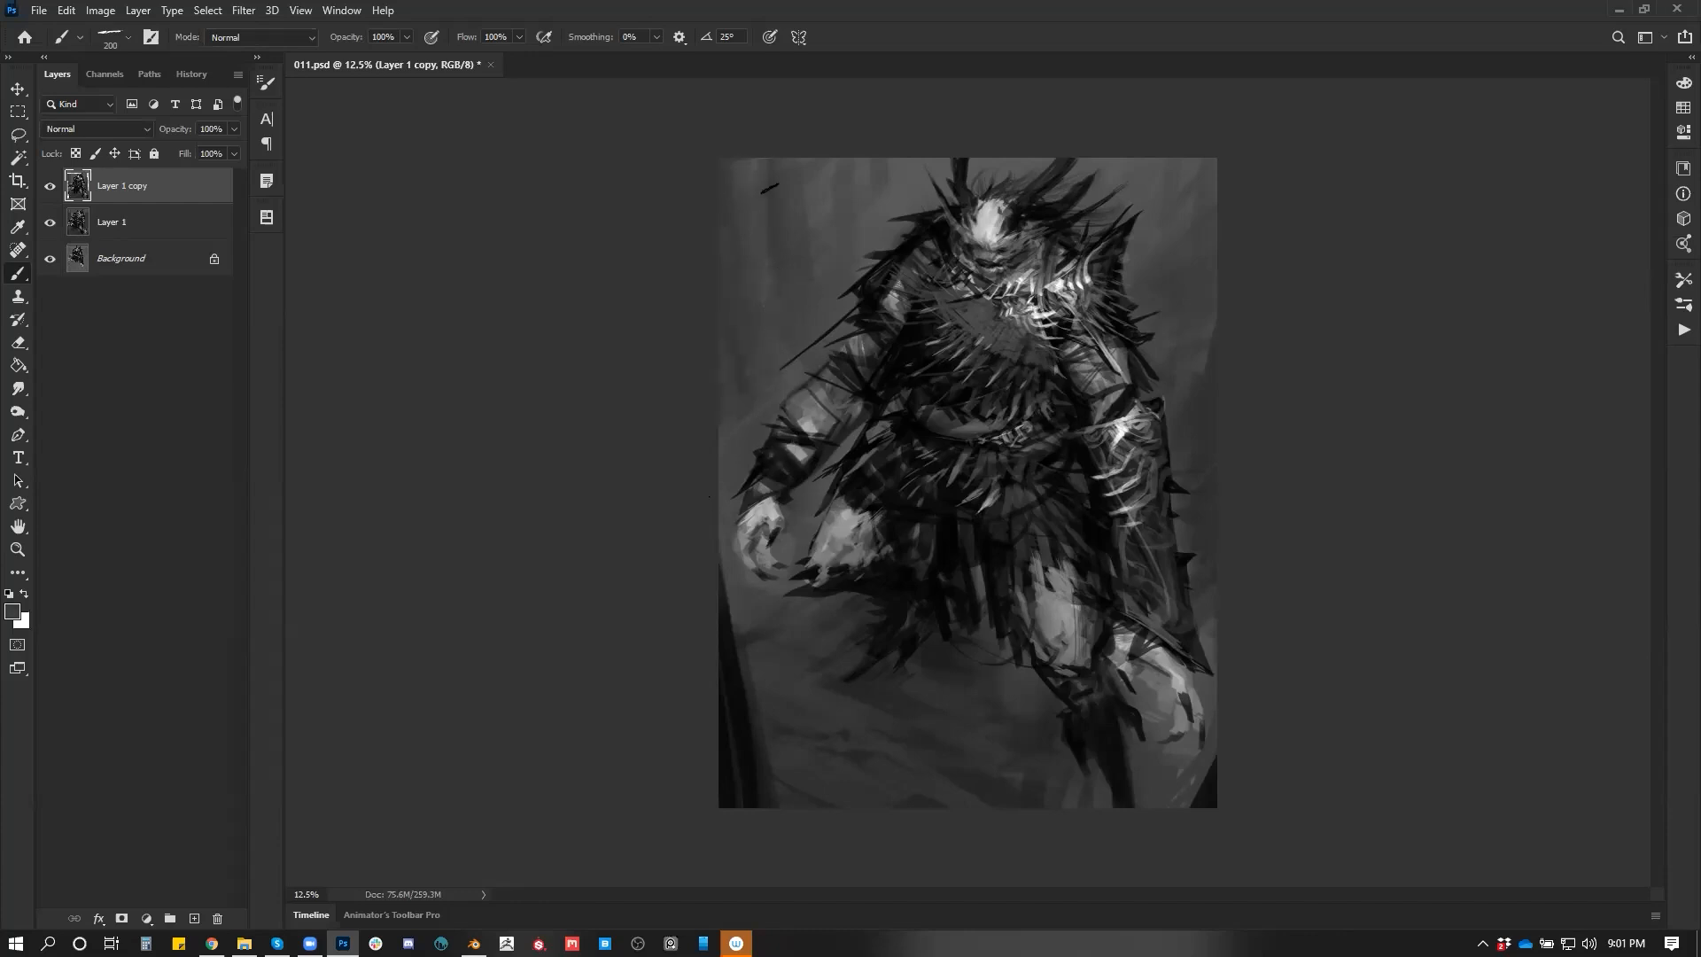
alt+click(753, 601)
mouse_move(730, 627)
mouse_down()
mouse_move(721, 562)
mouse_move(765, 802)
mouse_up()
alt+click(741, 727)
mouse_move(732, 664)
mouse_down()
mouse_move(721, 603)
mouse_move(754, 792)
mouse_up()
Paint slanted dark streaks across the ground and beside the raised arm, plus a dark wedge on the opposite canvas edge
mouse_move(745, 680)
mouse_down()
mouse_move(767, 745)
mouse_move(748, 643)
mouse_move(828, 806)
mouse_up()
drag(842, 754, 855, 801)
drag(777, 665, 795, 714)
drag(746, 638, 759, 700)
mouse_move(736, 630)
mouse_down()
mouse_move(742, 653)
mouse_move(748, 631)
mouse_up()
drag(715, 447, 722, 478)
mouse_move(714, 434)
mouse_down()
mouse_move(728, 505)
mouse_move(740, 478)
mouse_up()
mouse_move(749, 388)
mouse_down()
mouse_move(758, 443)
mouse_move(776, 424)
mouse_up()
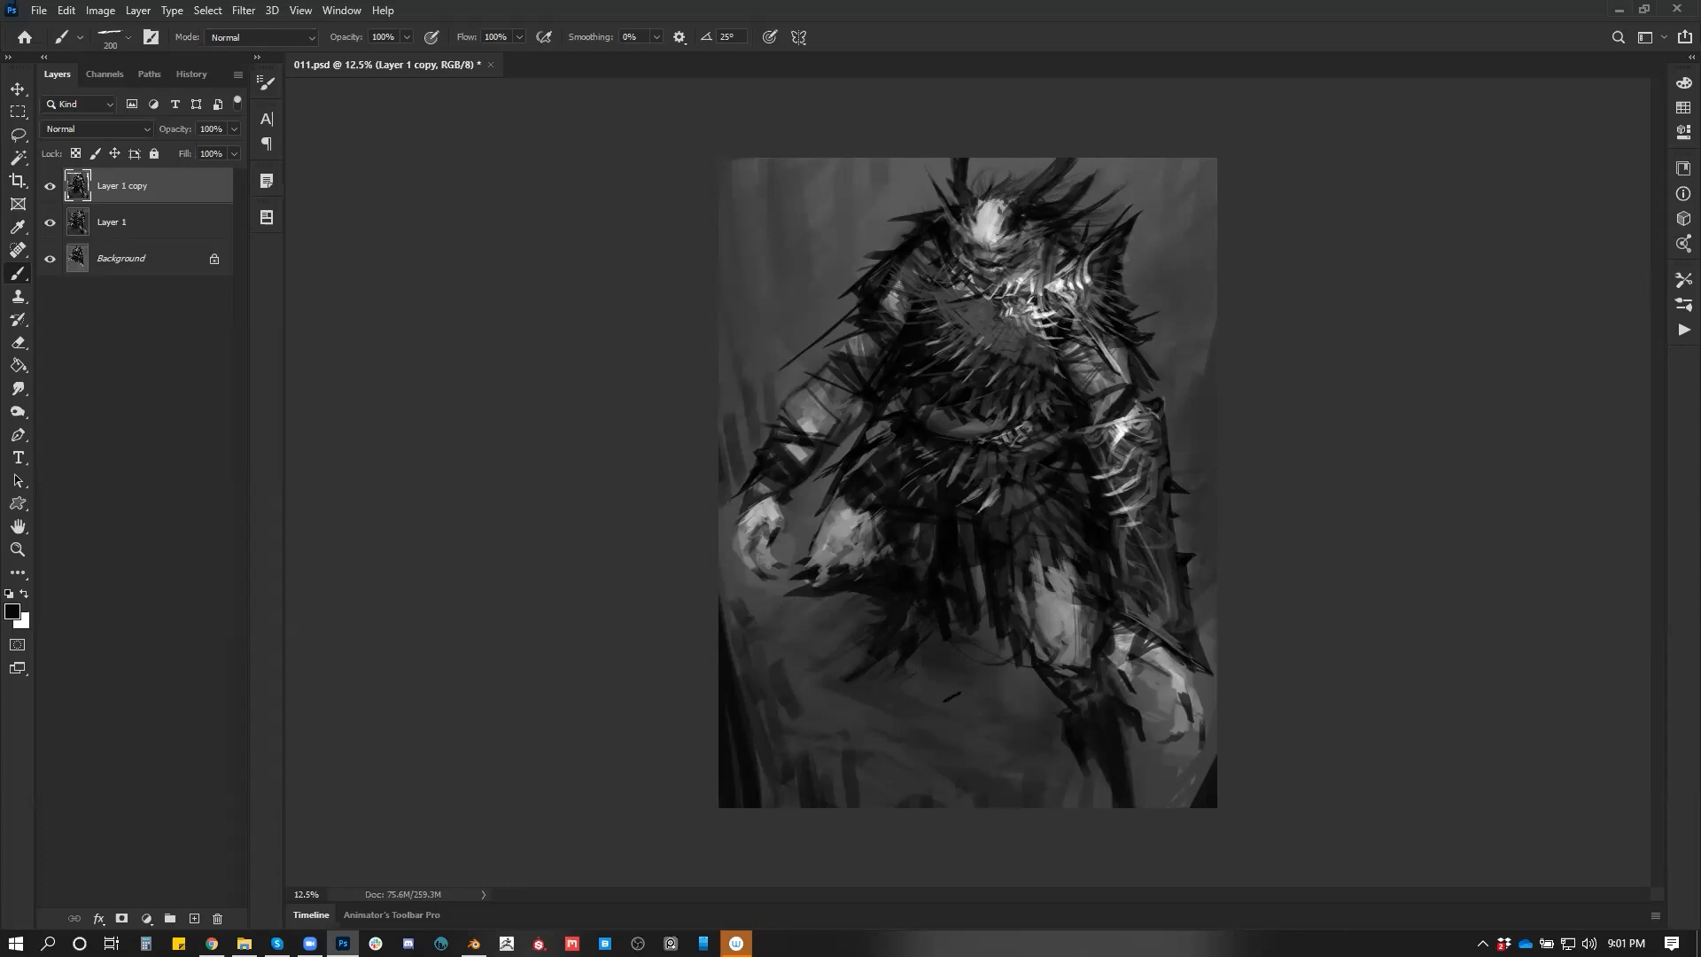
drag(828, 657, 841, 692)
drag(1212, 390, 1200, 461)
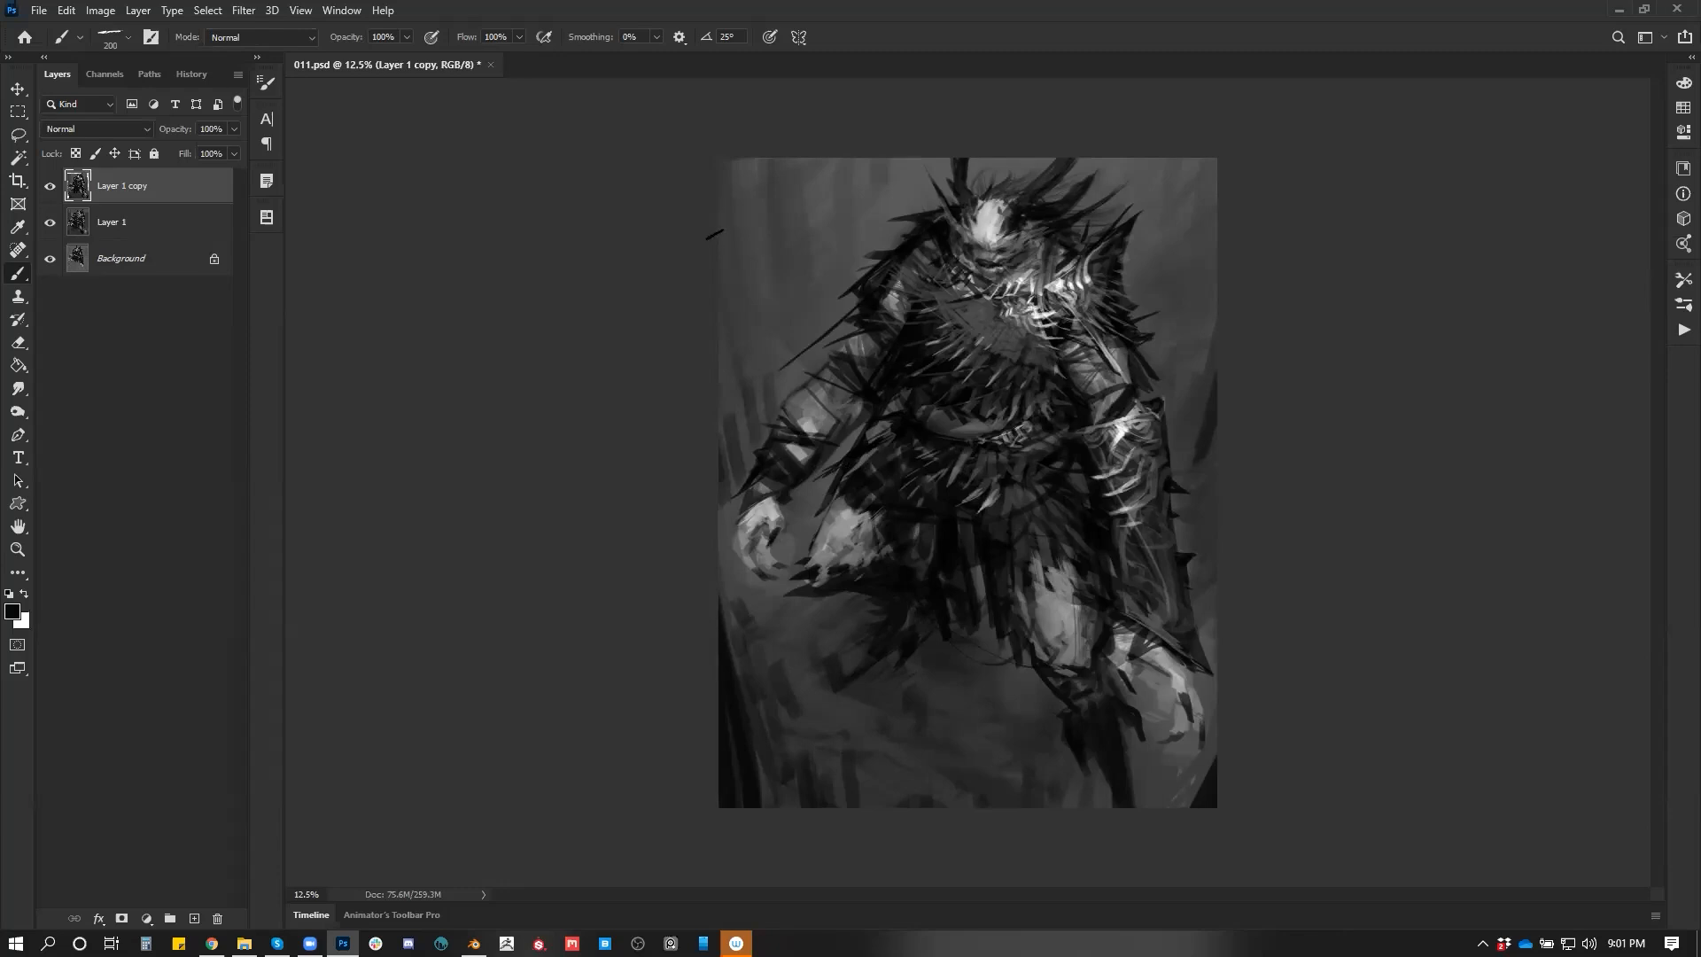
Add a dark grey vertical streak along the canvas edge above the raised arm, undoing the trial strokes
drag(738, 317, 739, 415)
key(ctrl+z)
drag(744, 302, 763, 410)
alt+click(744, 377)
key(ctrl+z)
drag(717, 293, 728, 394)
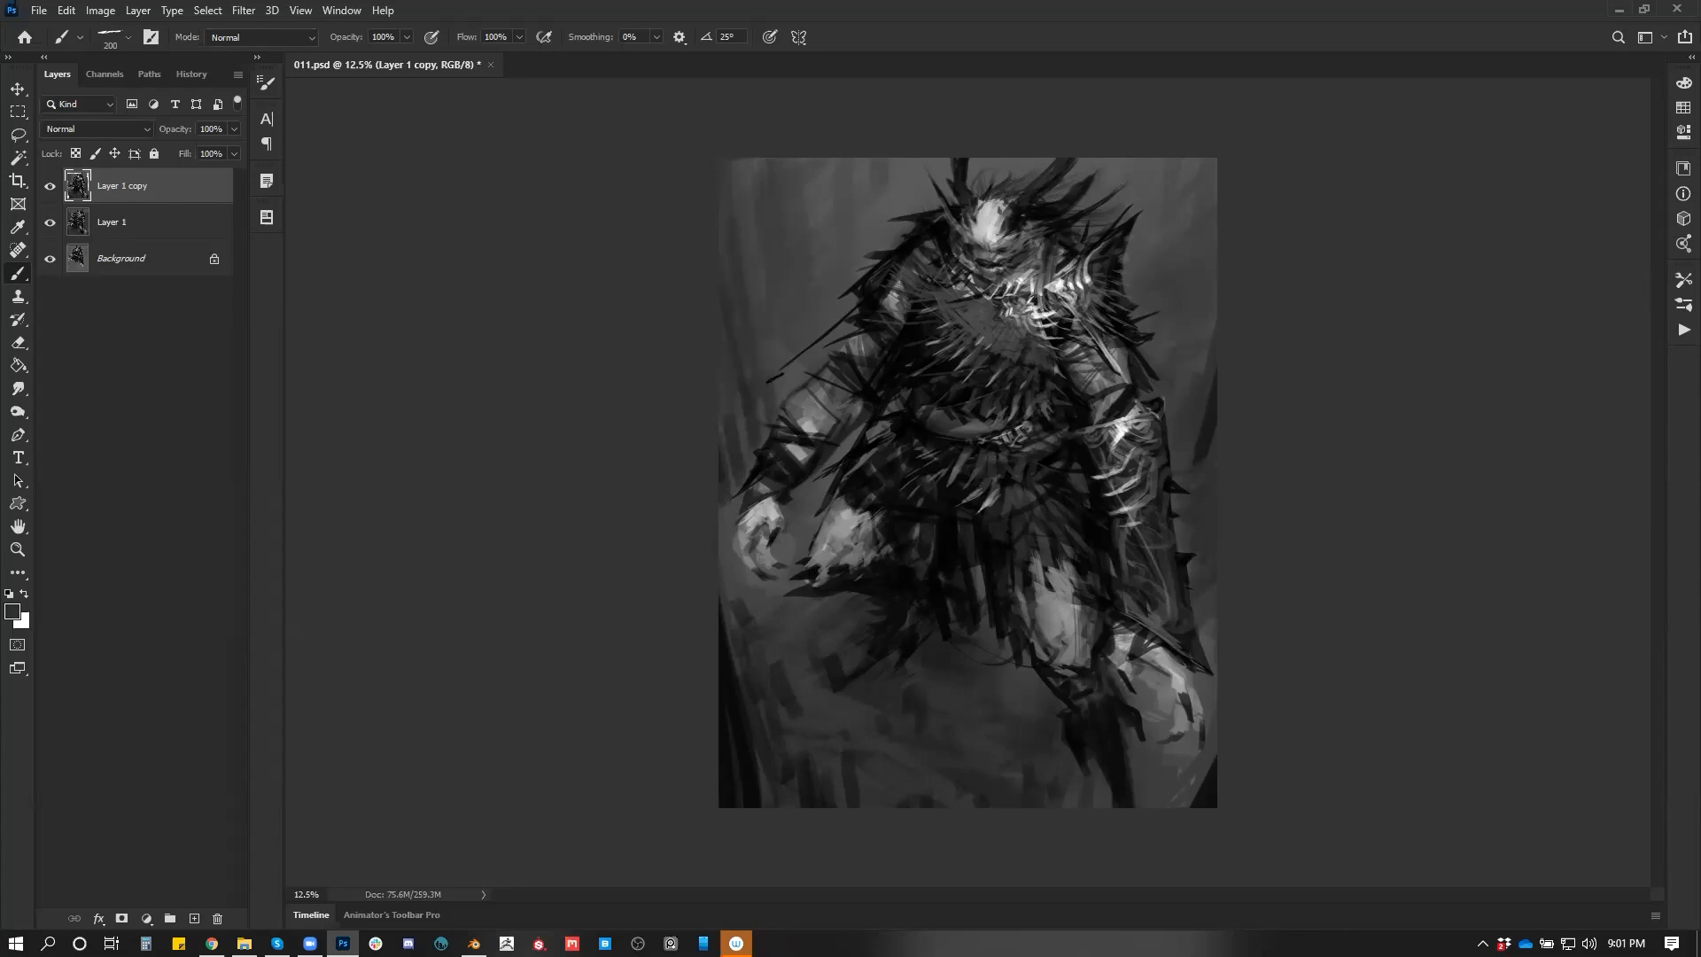
Restate the trunk below the raised hand in a sampled dark and brush background grey above the spiked shoulder
drag(727, 602, 744, 735)
key(ctrl+z)
alt+click(737, 788)
drag(741, 678, 719, 566)
drag(760, 749, 765, 790)
alt+click(870, 219)
drag(1169, 173, 1135, 232)
alt+click(1150, 329)
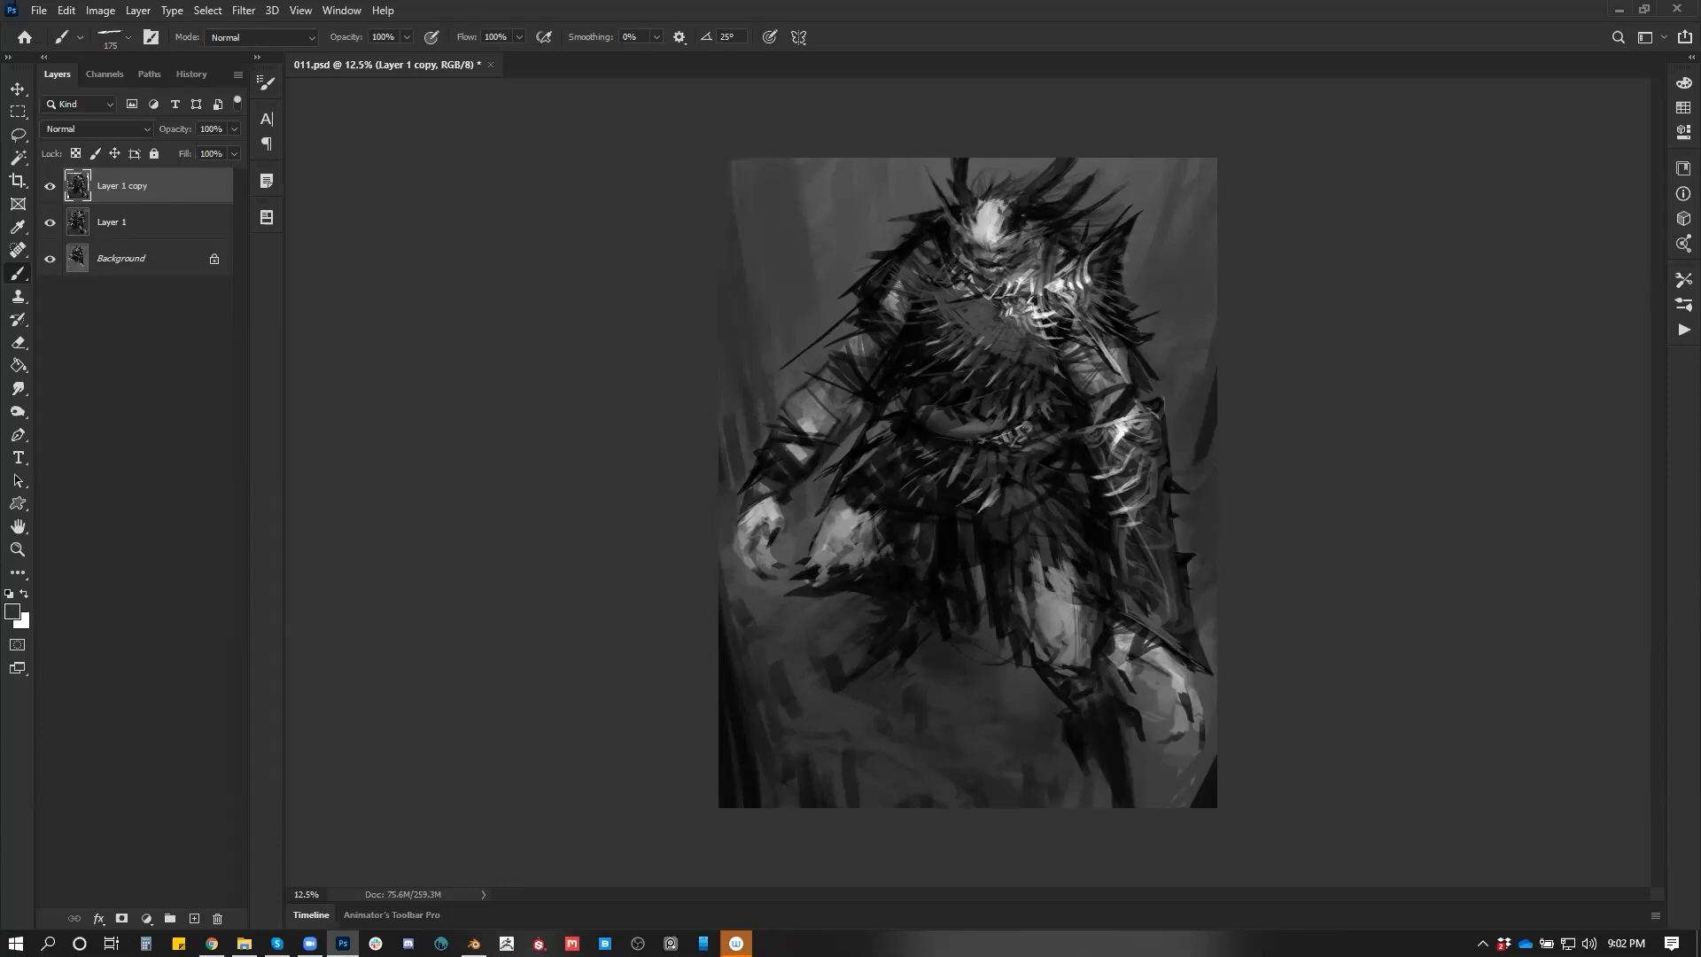
Undo a long stroke down the trunk and add a shorter black one below the raised hand
alt+click(723, 645)
drag(721, 558, 766, 801)
key(ctrl+z)
alt+click(735, 589)
drag(728, 620, 742, 691)
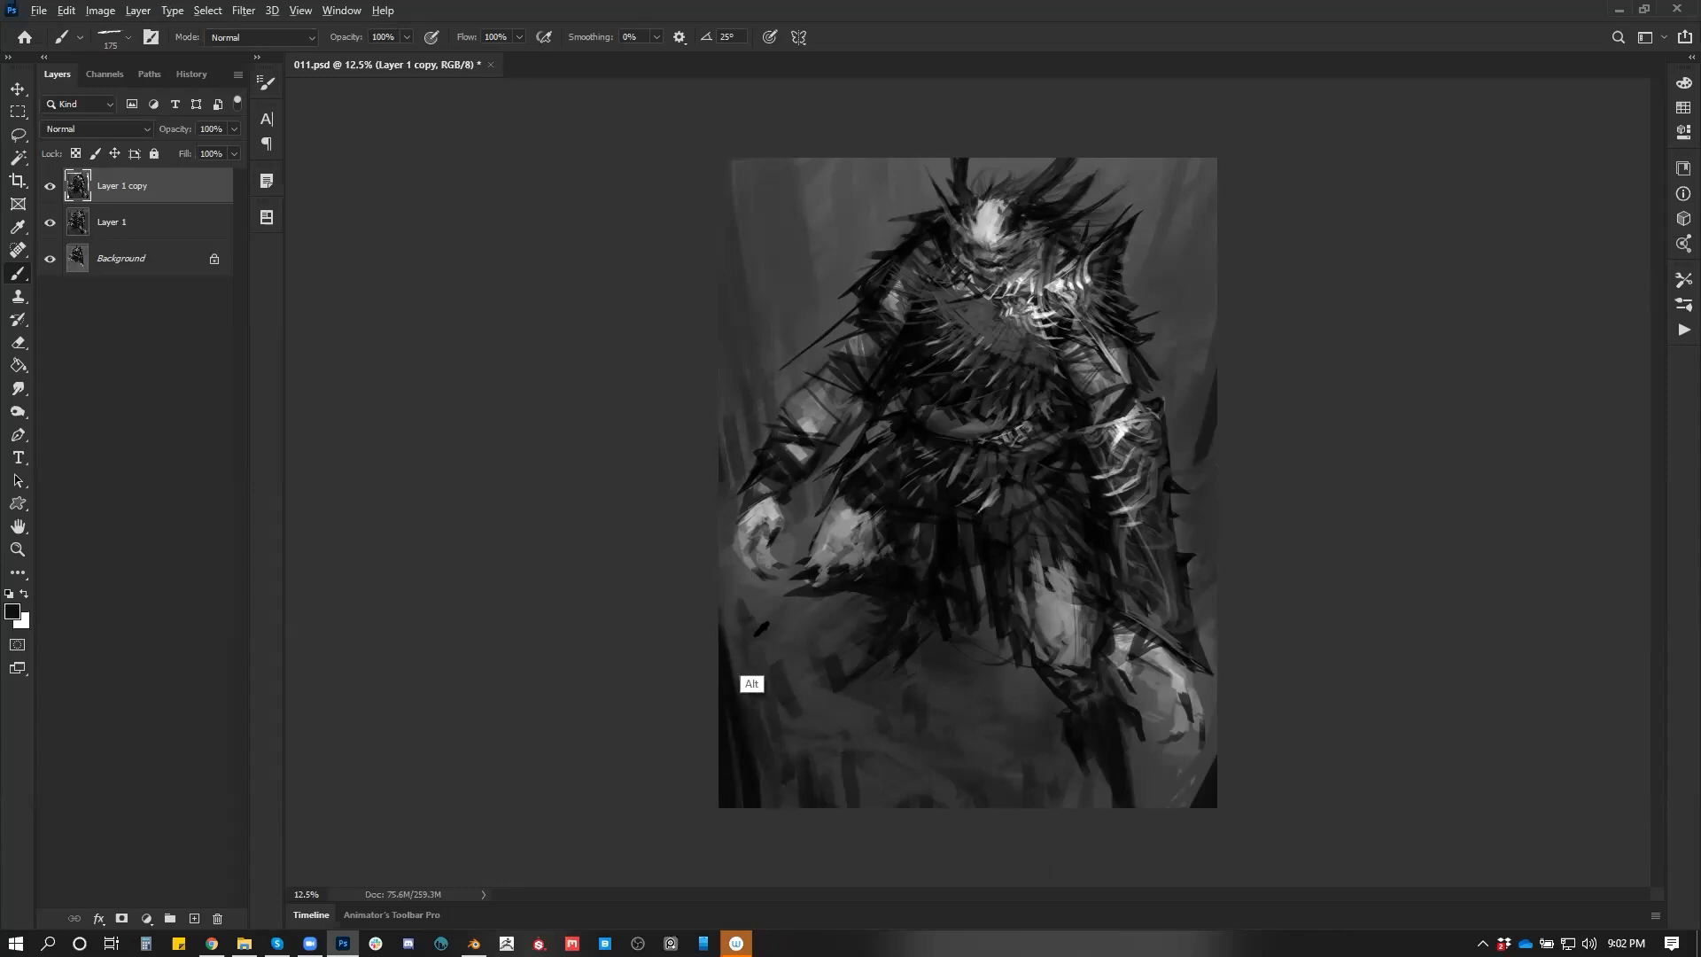
Enlarge the brush to 700 and cover the trunk and the opposite lower corner with broad ground-grey strokes
key(bracketright)
key(bracketright)
key(bracketright)
key(bracketright)
key(bracketright)
key(bracketright)
key(bracketright)
key(bracketright)
mouse_move(792, 626)
mouse_down()
mouse_move(728, 680)
mouse_move(722, 761)
mouse_move(757, 792)
mouse_up()
mouse_move(771, 689)
mouse_down()
mouse_move(732, 720)
mouse_move(744, 757)
mouse_up()
drag(1123, 785, 1199, 773)
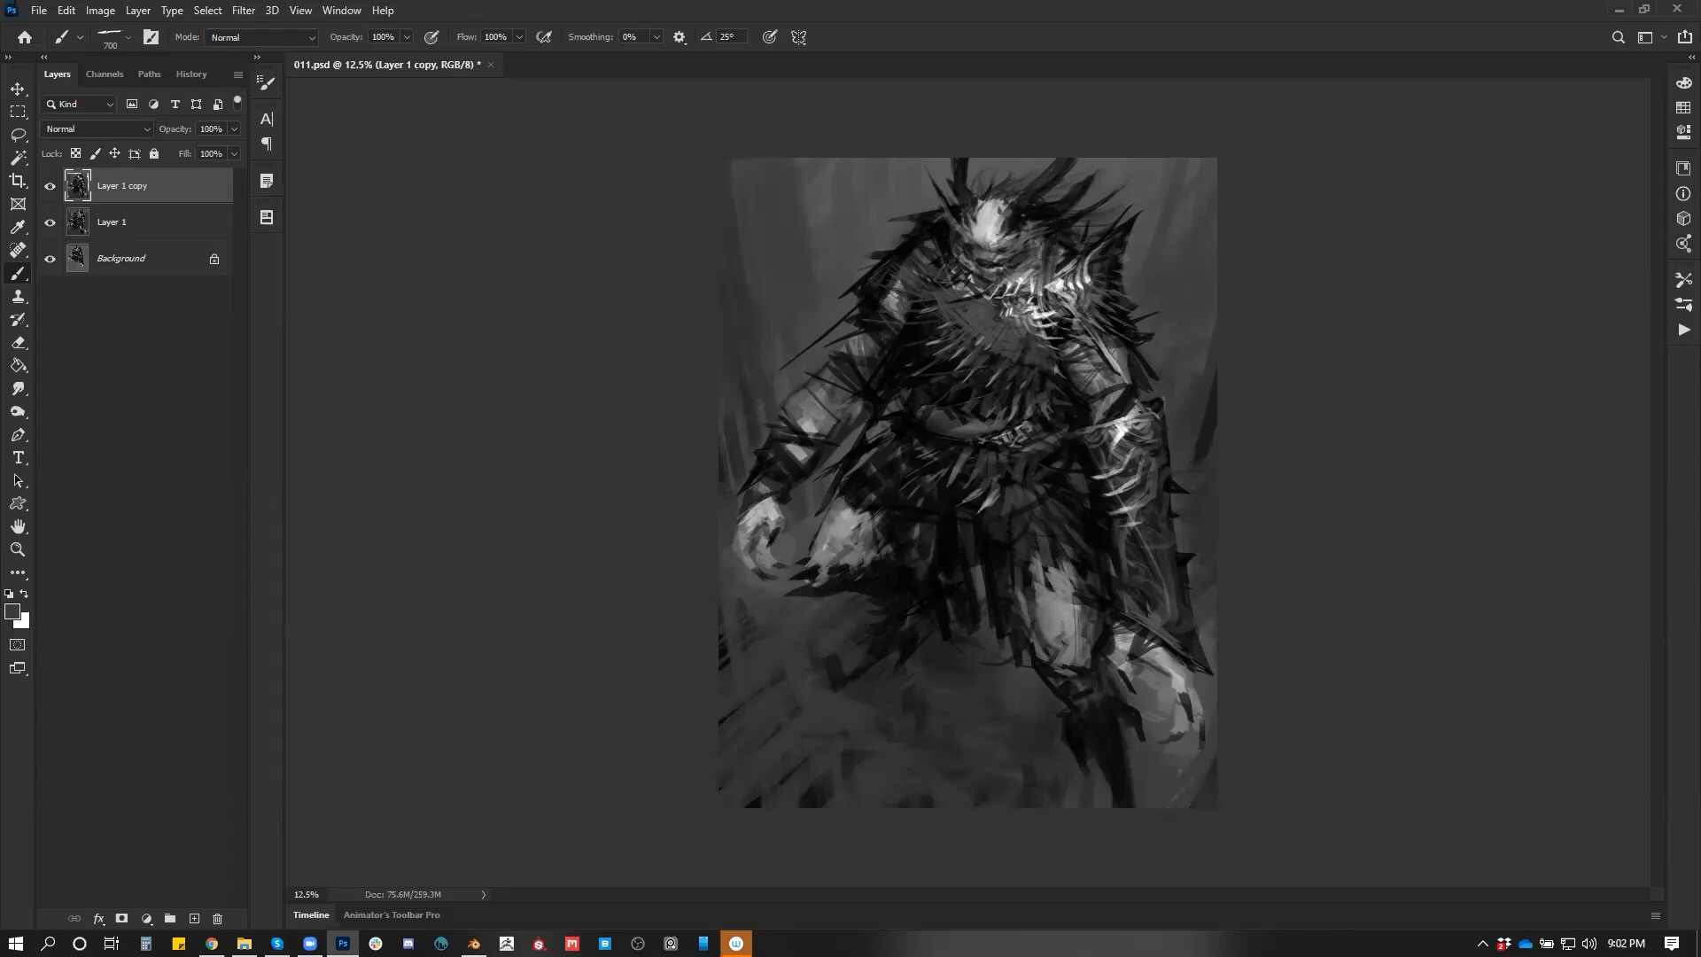
Sample a grey near the bare knee, set the brush size to 300 and mirror the canvas
alt+click(878, 493)
key([)
key([)
key([)
key([)
key([)
key([)
key(x)
alt+click(856, 535)
key(bracketright)
key(bracketright)
key(bracketright)
key(bracketright)
key(bracketright)
key(bracketright)
key(ctrl+shift+h)
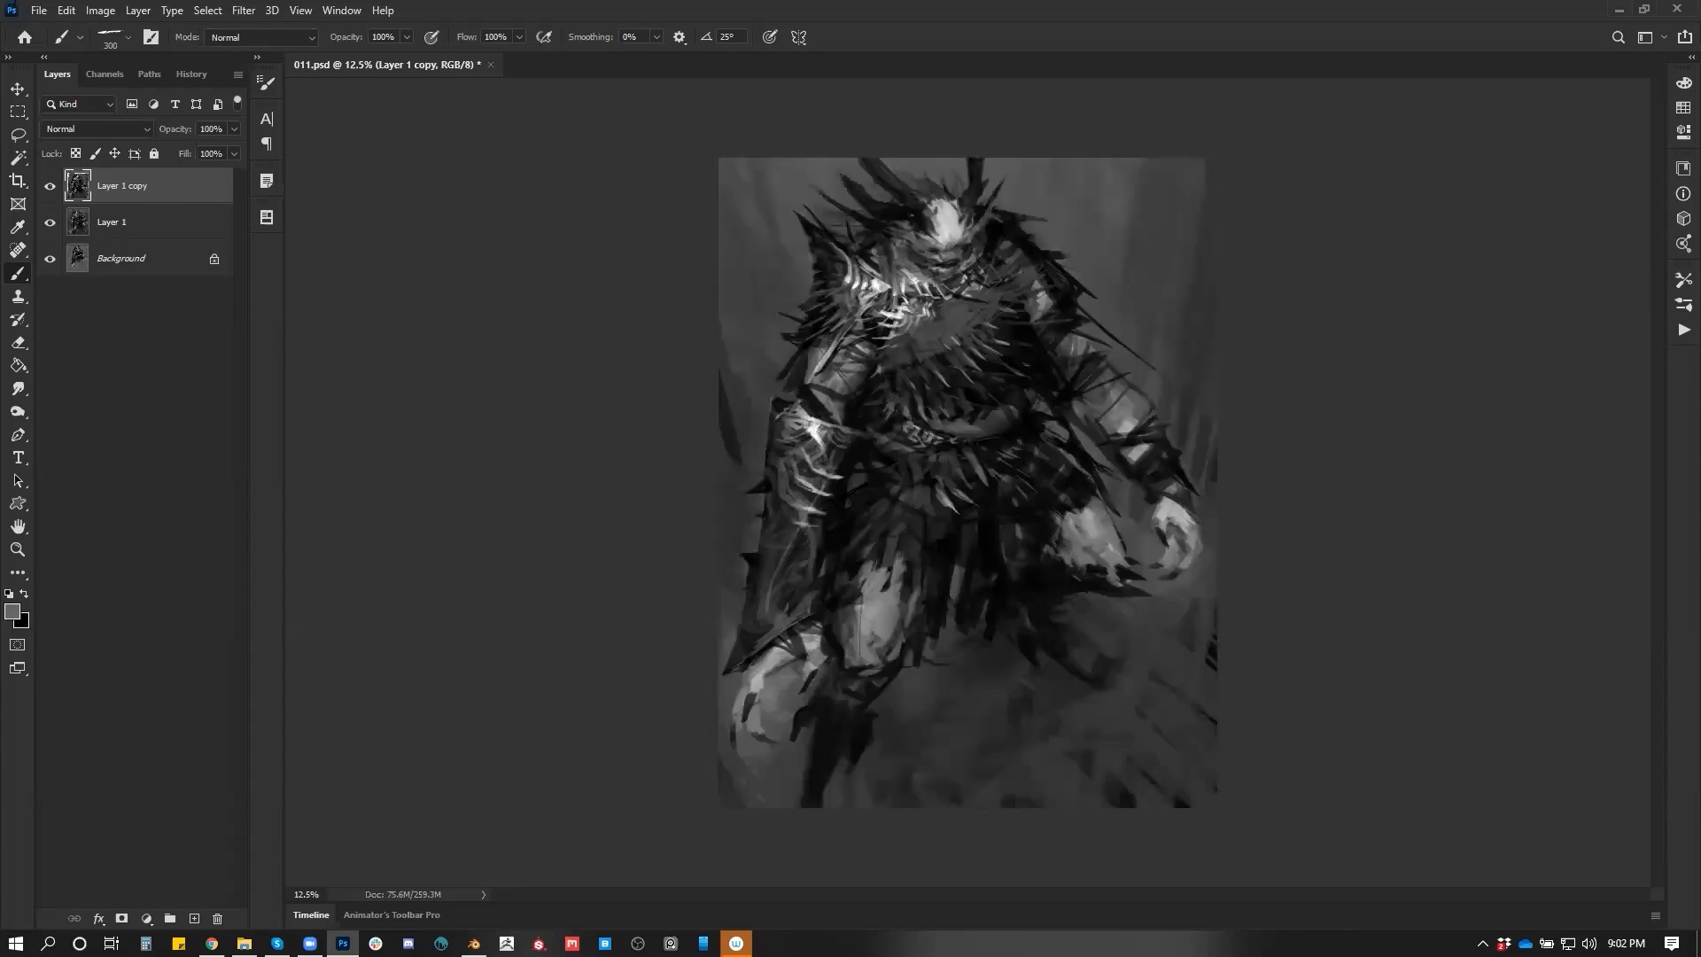
Paint out the dark wedge beside the foreground arm with sampled background grey at brush size 250
key(d)
key(bracketleft)
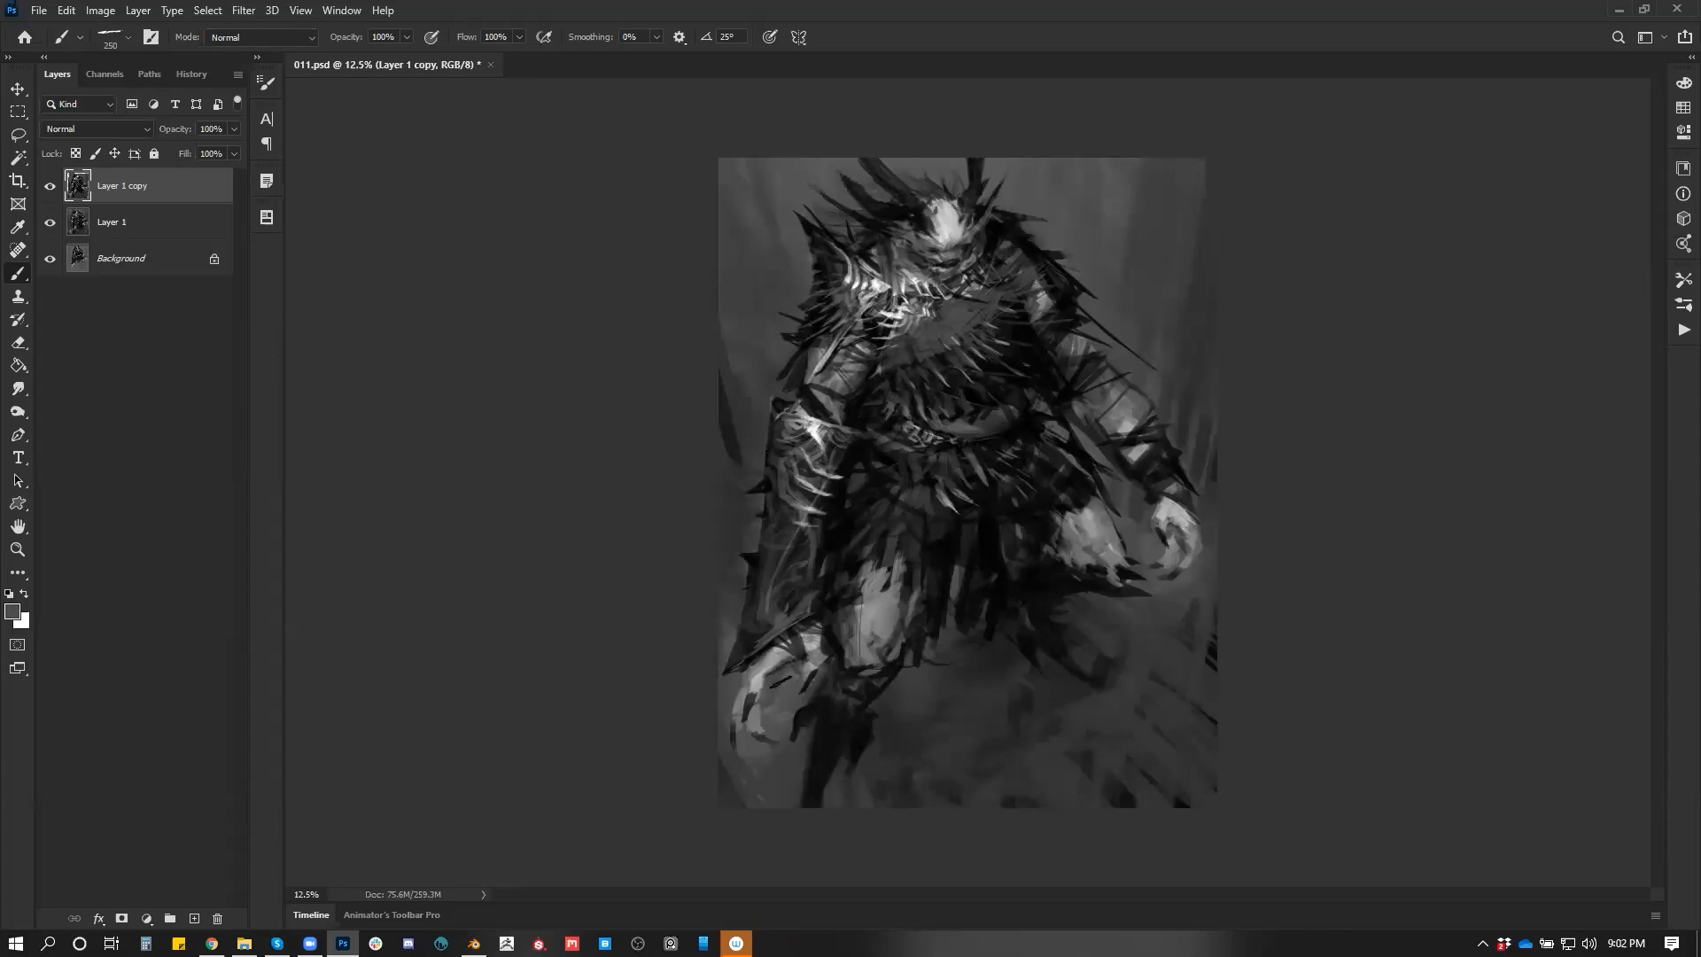
key(d)
drag(713, 746, 744, 806)
key(ctrl+z)
alt+click(747, 417)
drag(725, 383, 737, 471)
key(z)
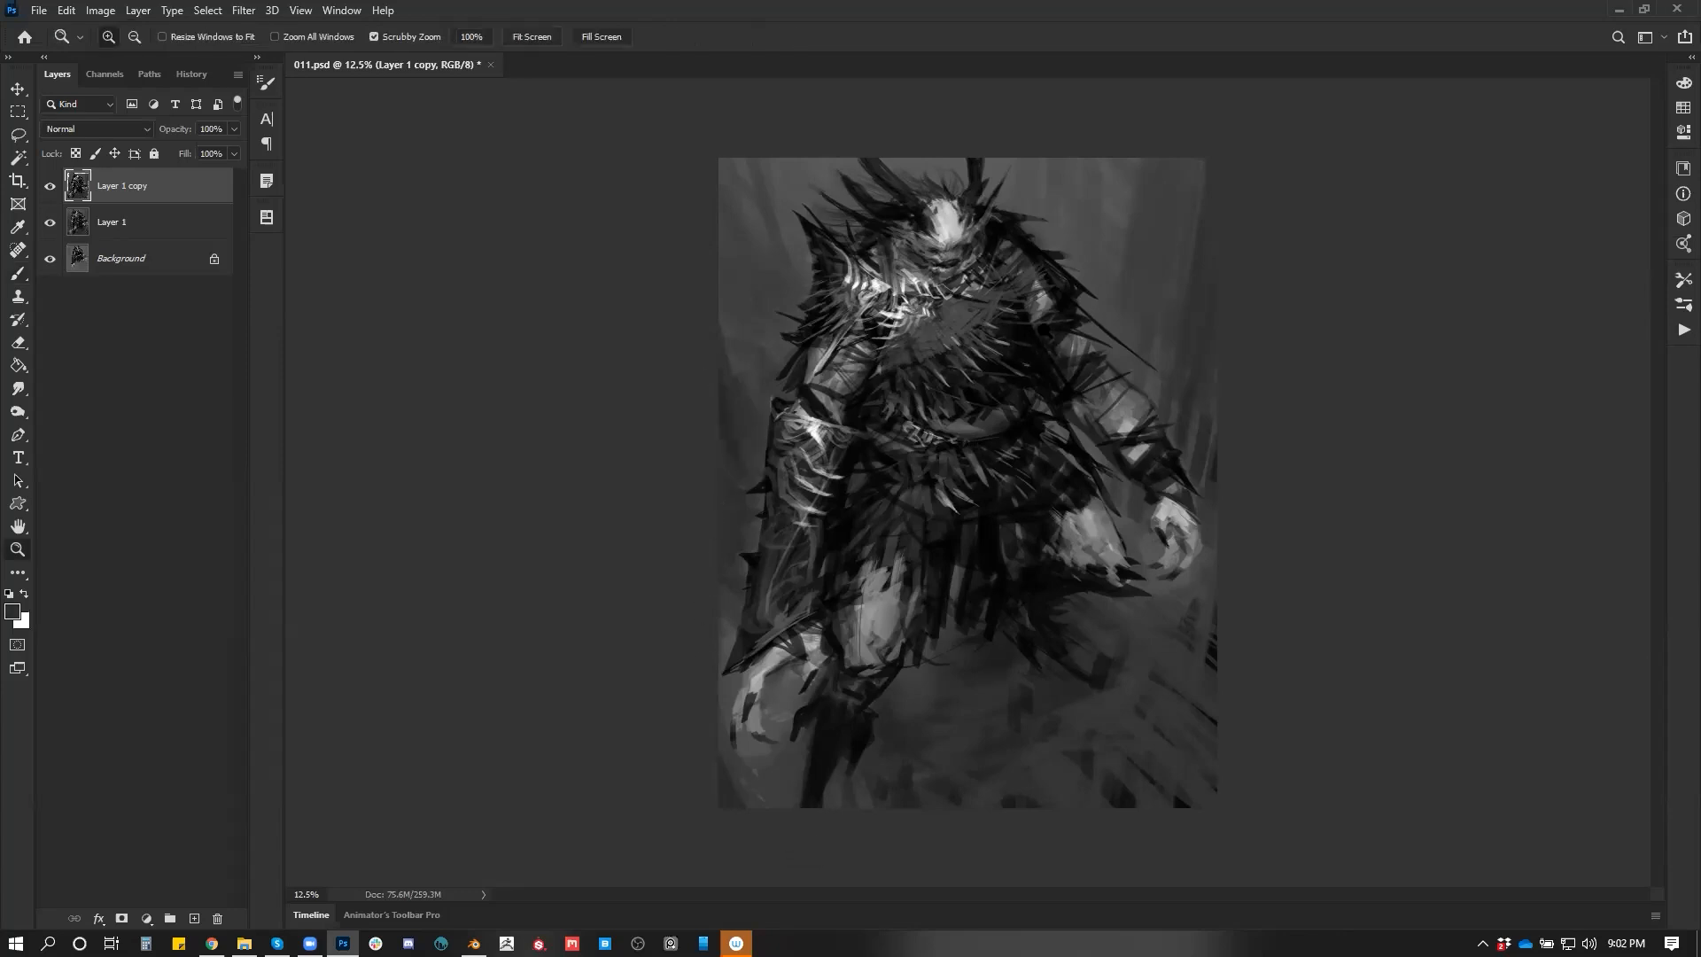
click(1047, 335)
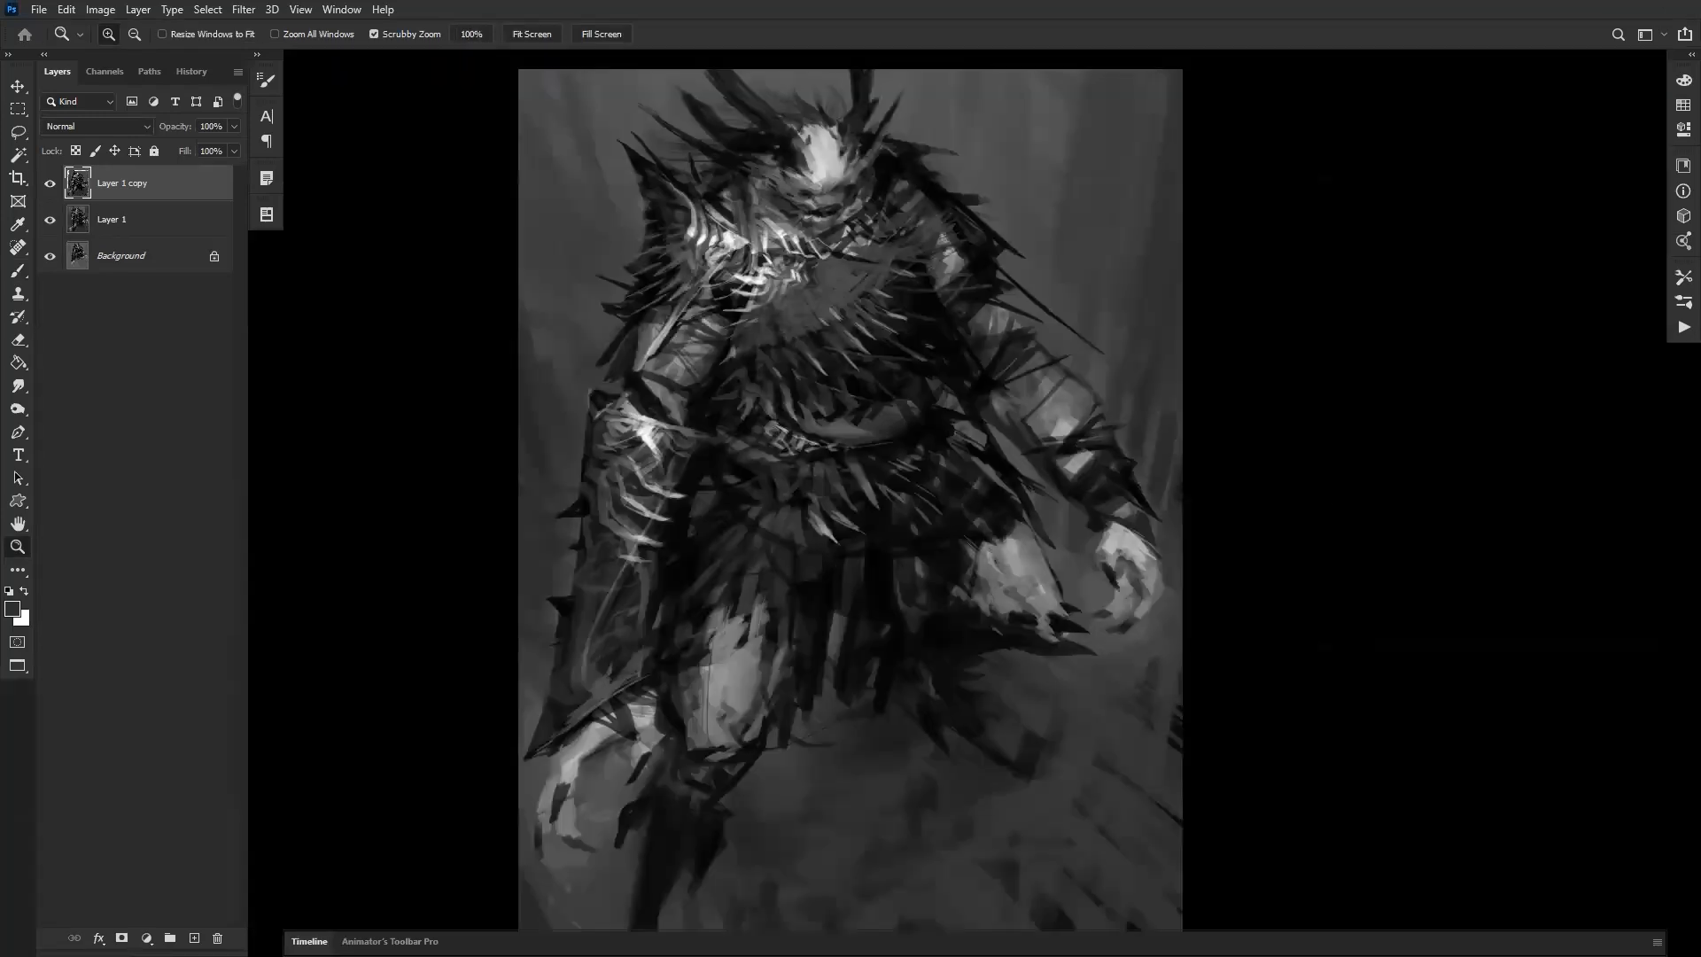